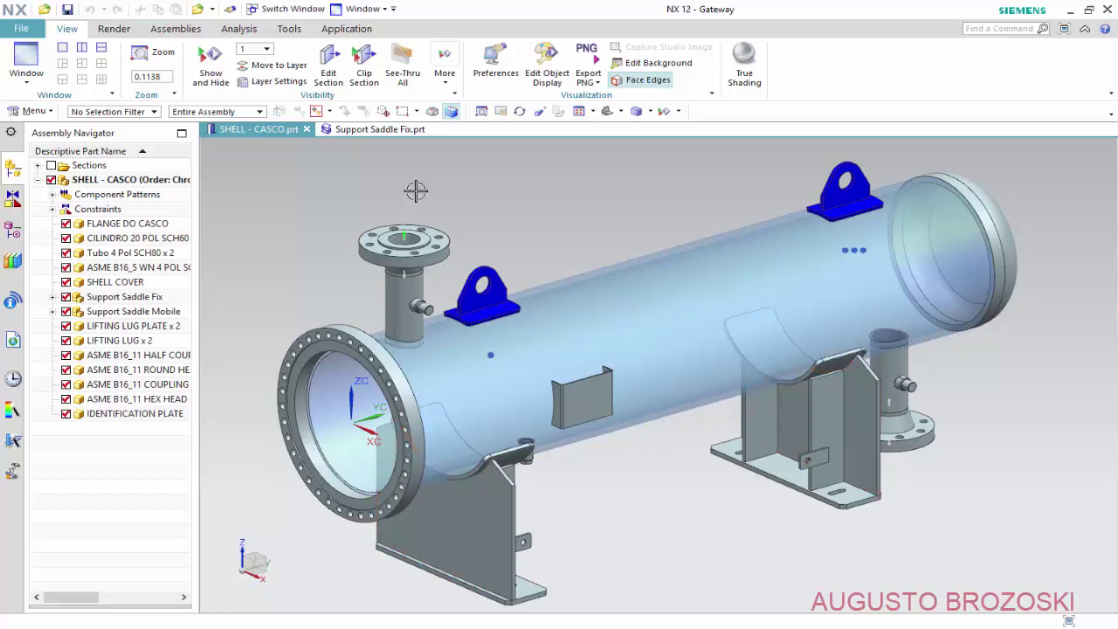
- Inspect the Support Saddle Fix part, then return to the SHELL - CASCO assembly
left_click(383, 132)
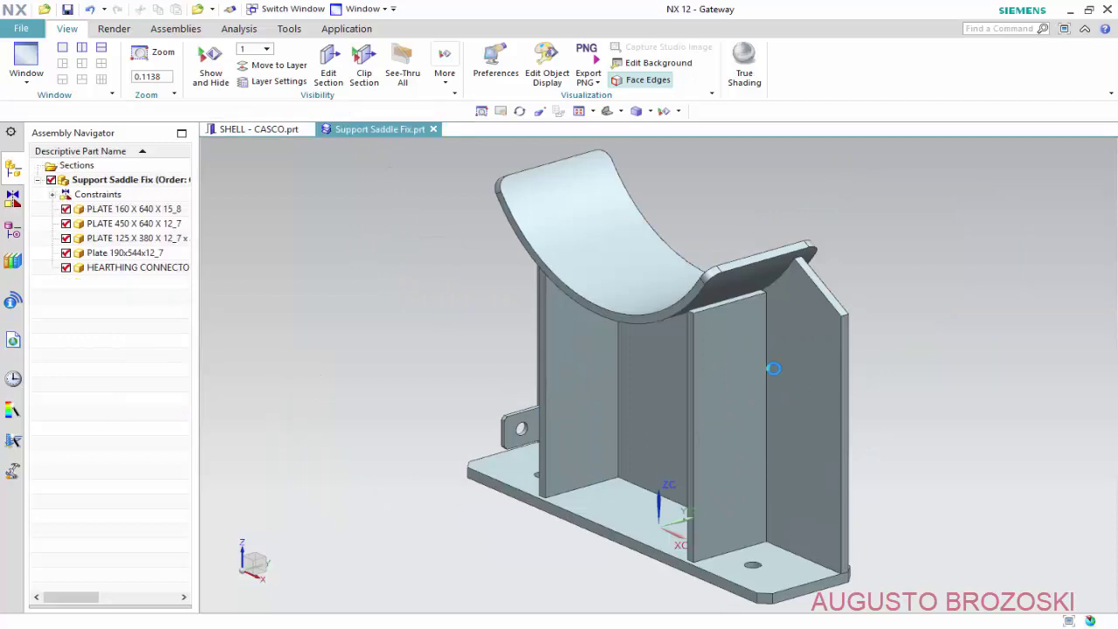
mouse_move(689, 394)
middle_mouse_down()
mouse_move(736, 414)
mouse_move(632, 445)
middle_mouse_up()
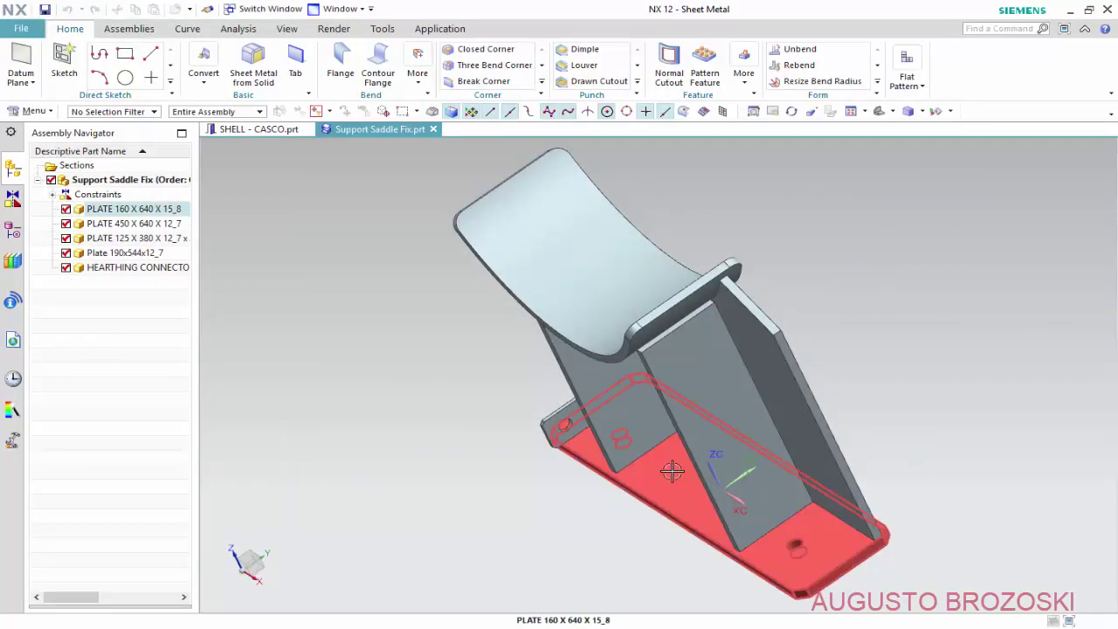
left_click(261, 130)
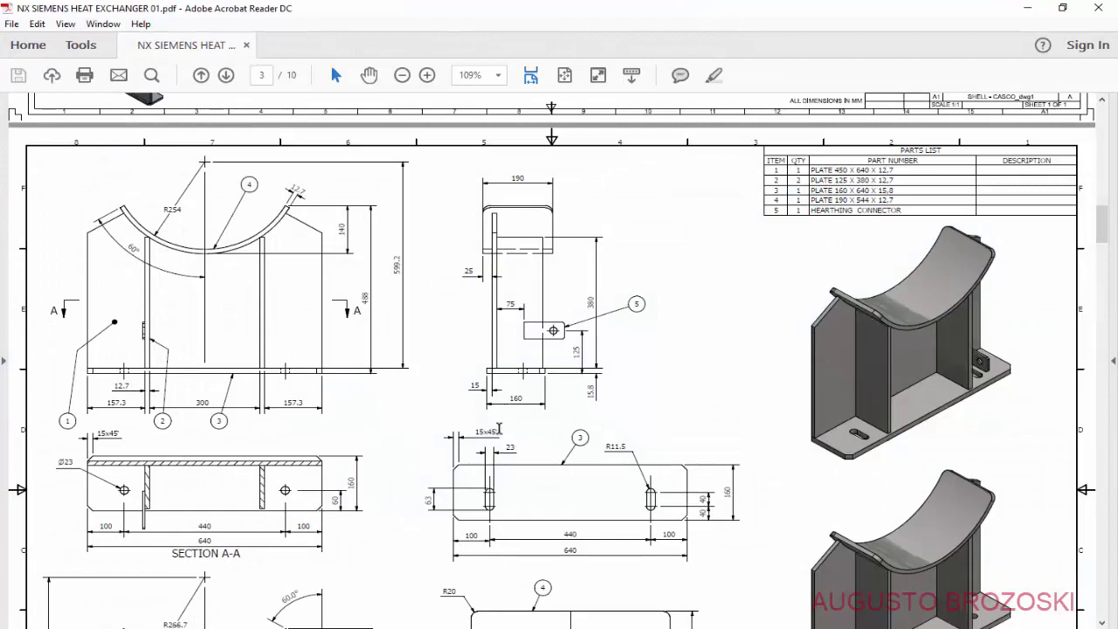
- Review pages 1–3 of the heat-exchanger drawing PDF, then minimize Acrobat Reader
scroll(499, 428, "up", 3)
scroll(499, 428, "up", 3)
scroll(499, 428, "up", 3)
scroll(500, 442, "down", 5)
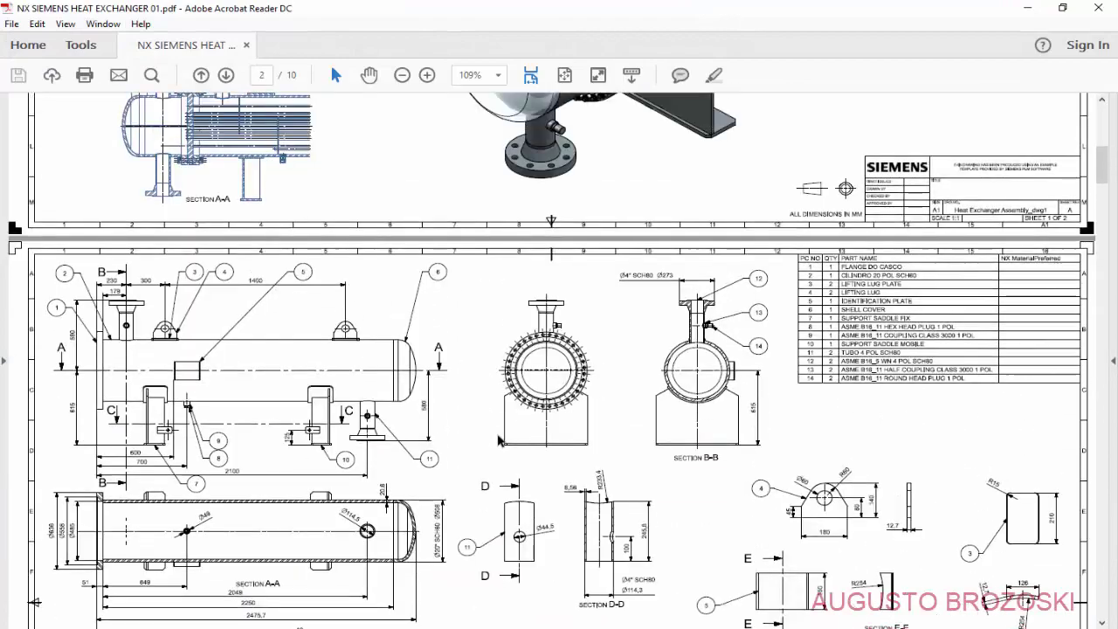
scroll(500, 441, "up", 3)
scroll(498, 440, "up", 2)
scroll(497, 440, "up", 1)
scroll(496, 440, "up", 1)
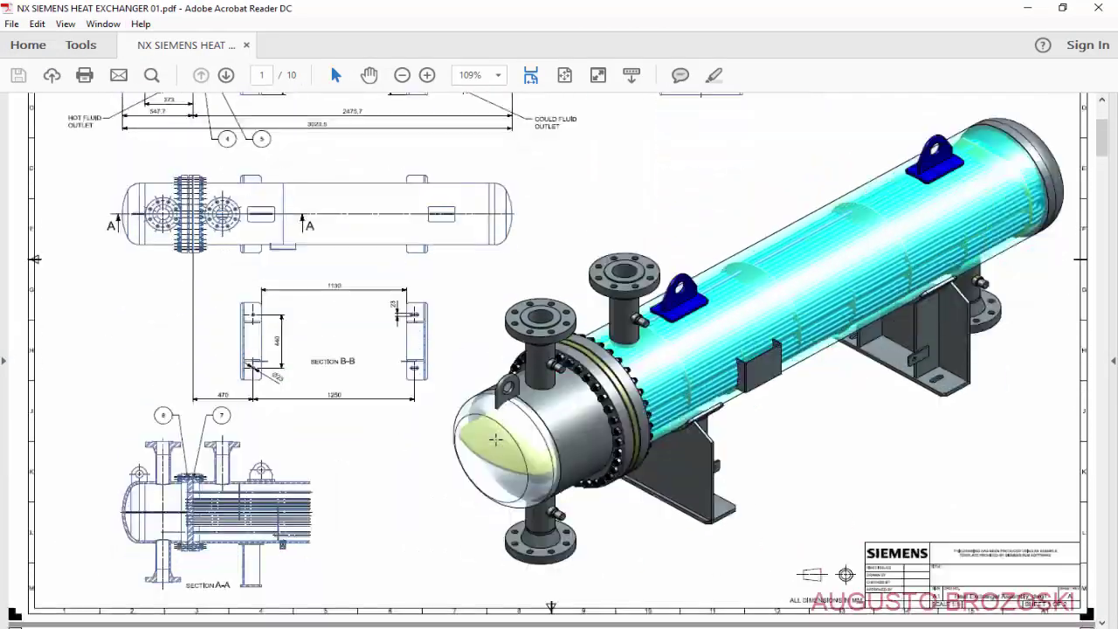
scroll(496, 440, "down", 4)
scroll(496, 439, "down", 5)
scroll(495, 440, "down", 3)
scroll(494, 457, "down", 4)
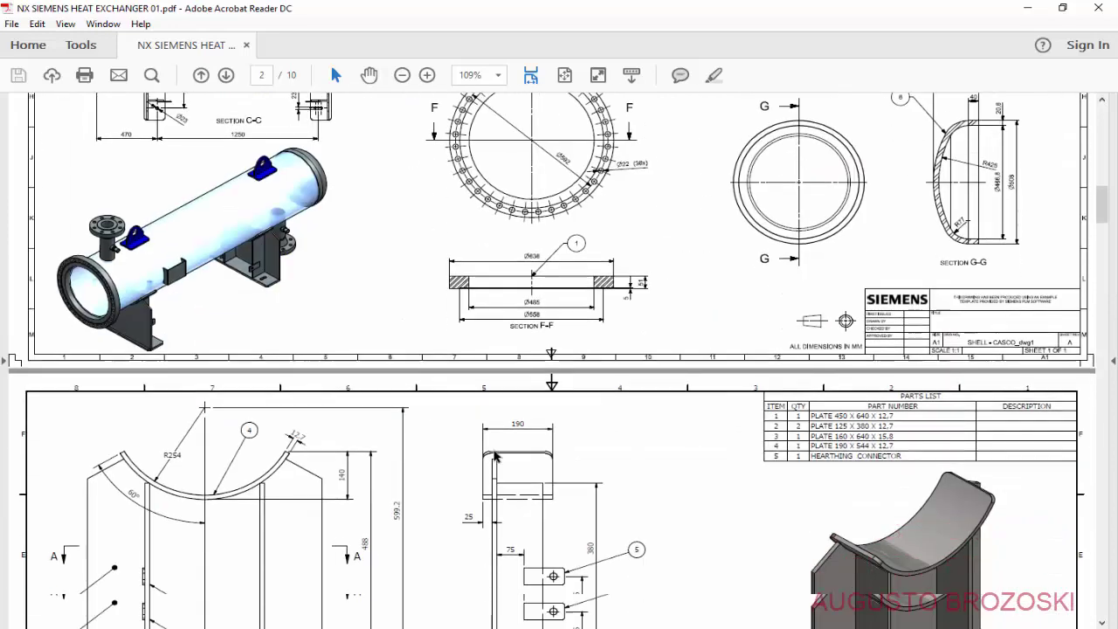
scroll(495, 456, "down", 5)
scroll(494, 457, "down", 4)
scroll(494, 456, "down", 1)
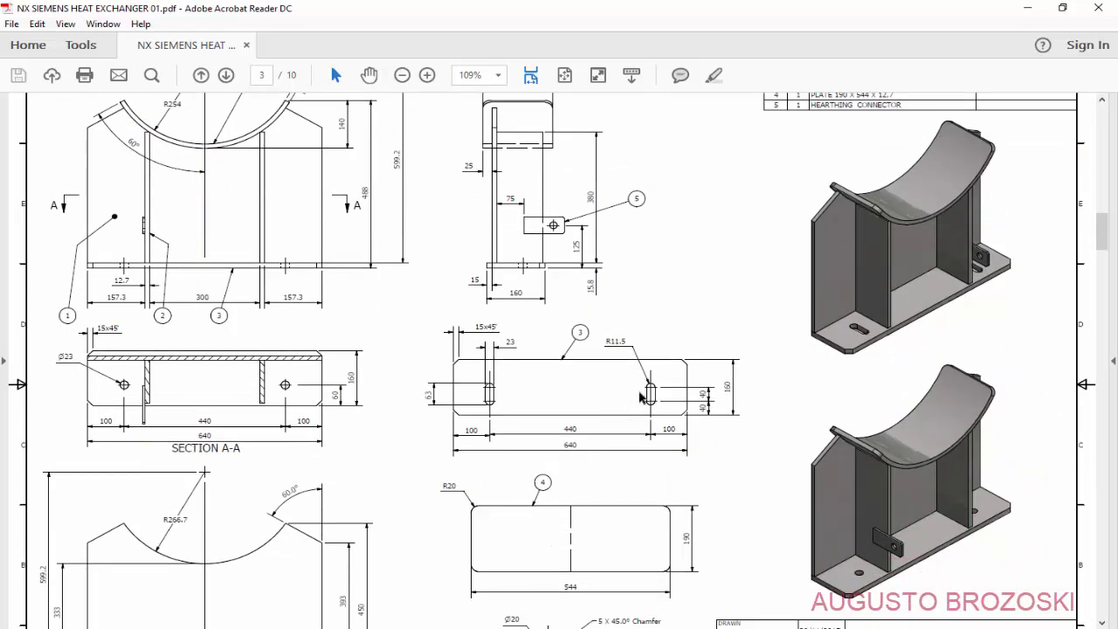
left_click(1028, 7)
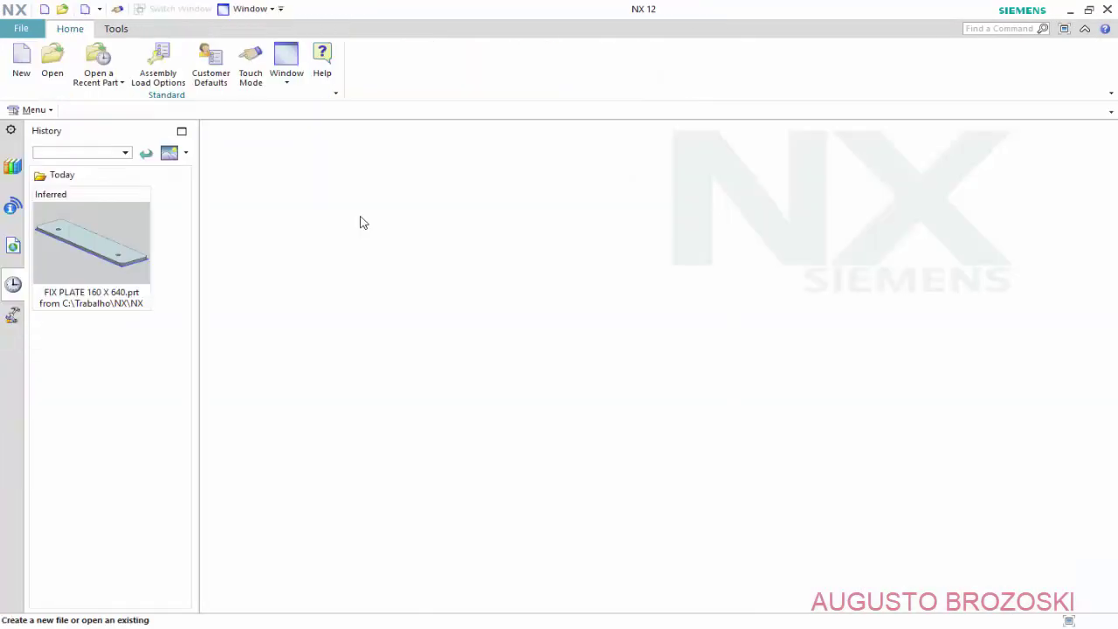
- Create a new file from the Assembly template named SUPPORT SADDLE FIX
left_click(21, 66)
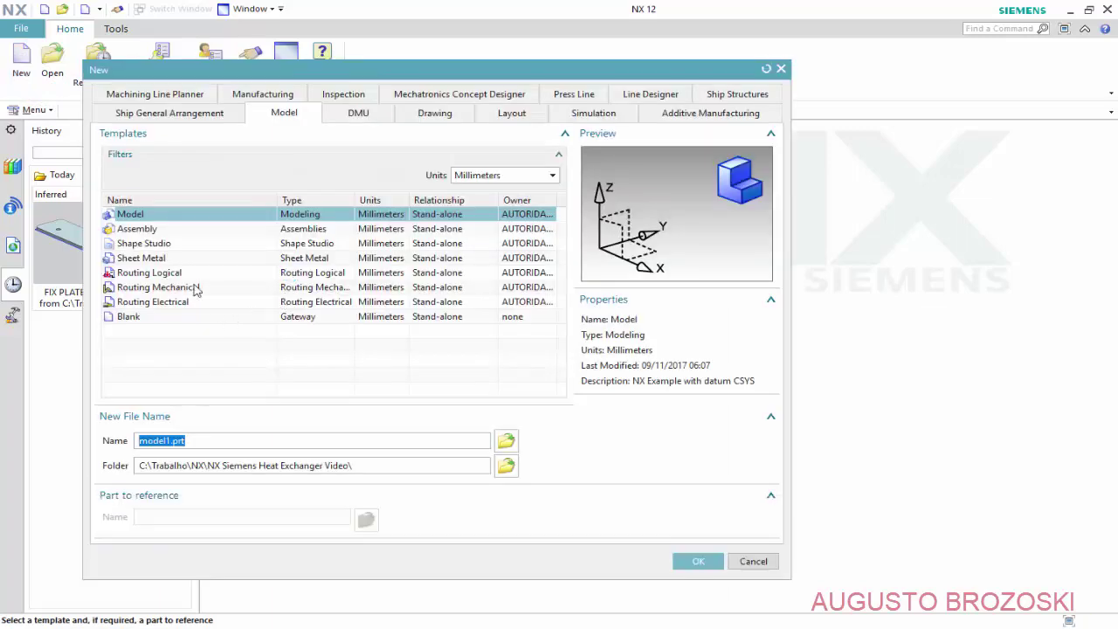
left_click(137, 231)
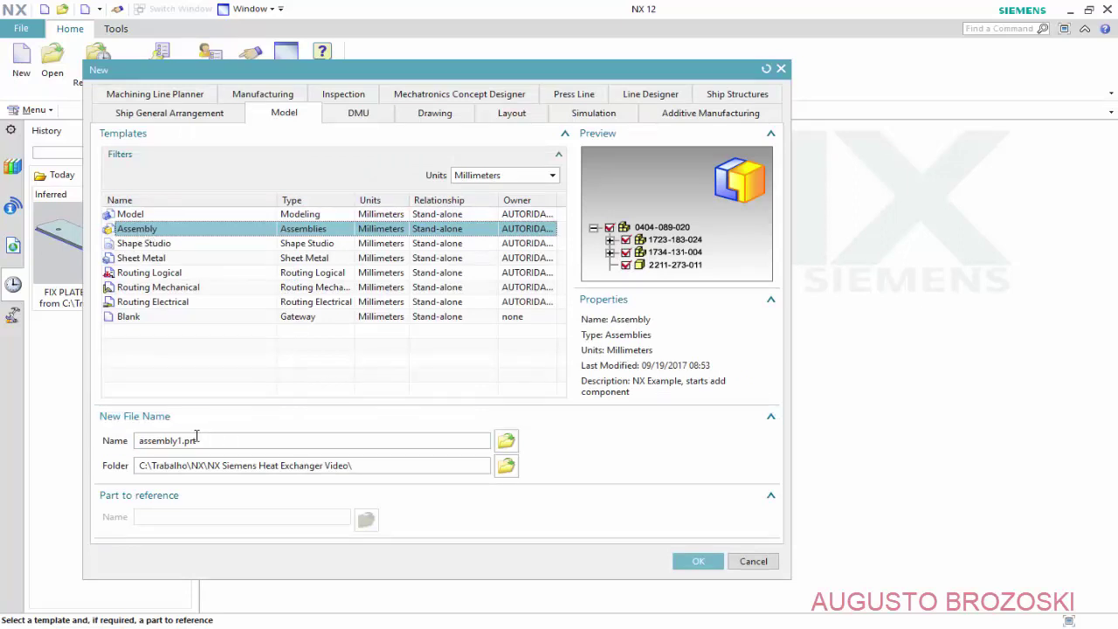
left_click_drag(213, 442, 120, 454)
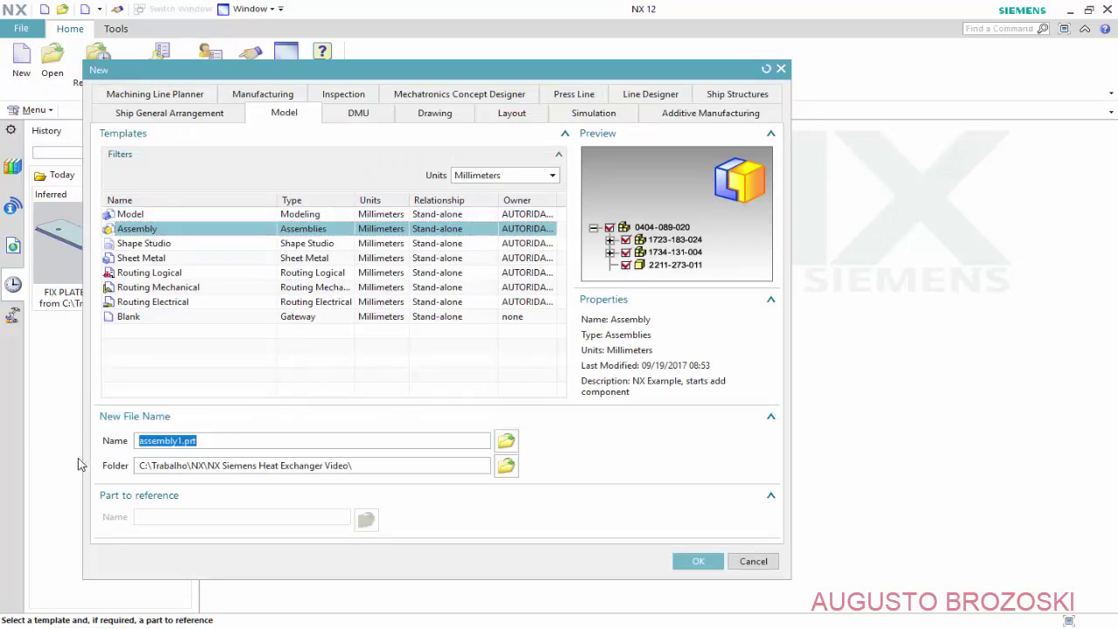
type("SUPPORT SADDLE FIX")
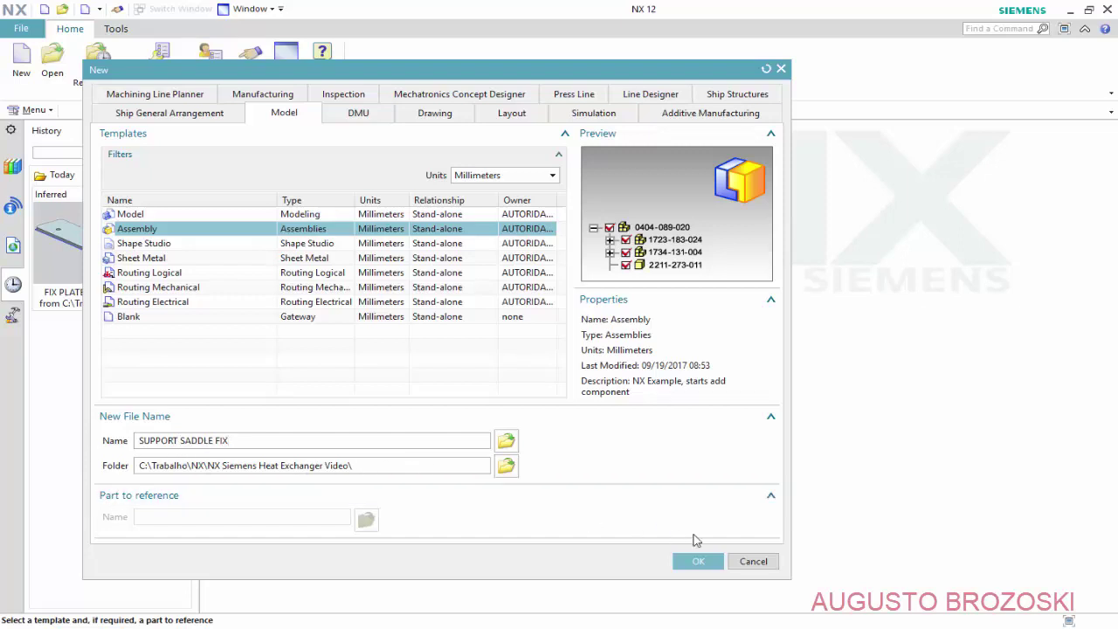
left_click(710, 561)
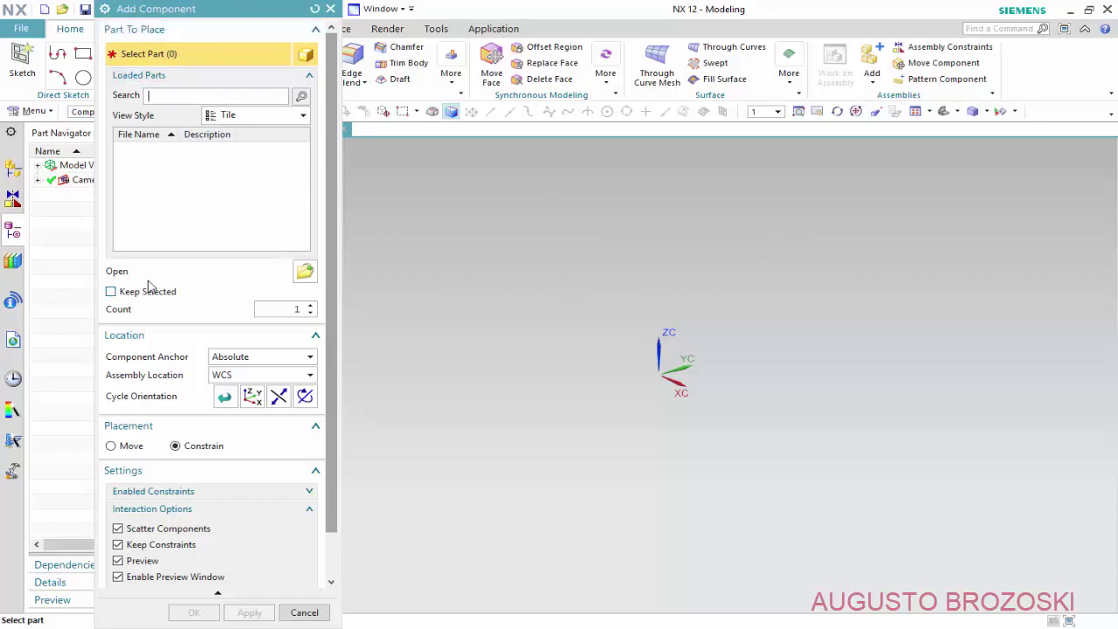
- Place FIX PLATE 160 X 640.prt at the Absolute anchor and accept its Fix constraint
left_click(304, 276)
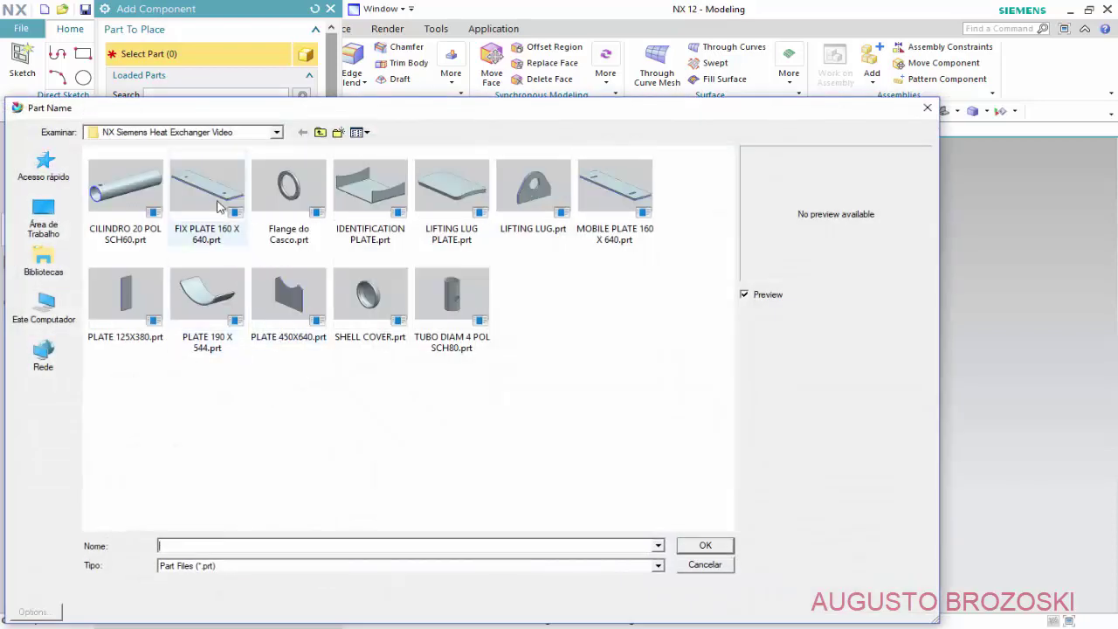
left_click(210, 192)
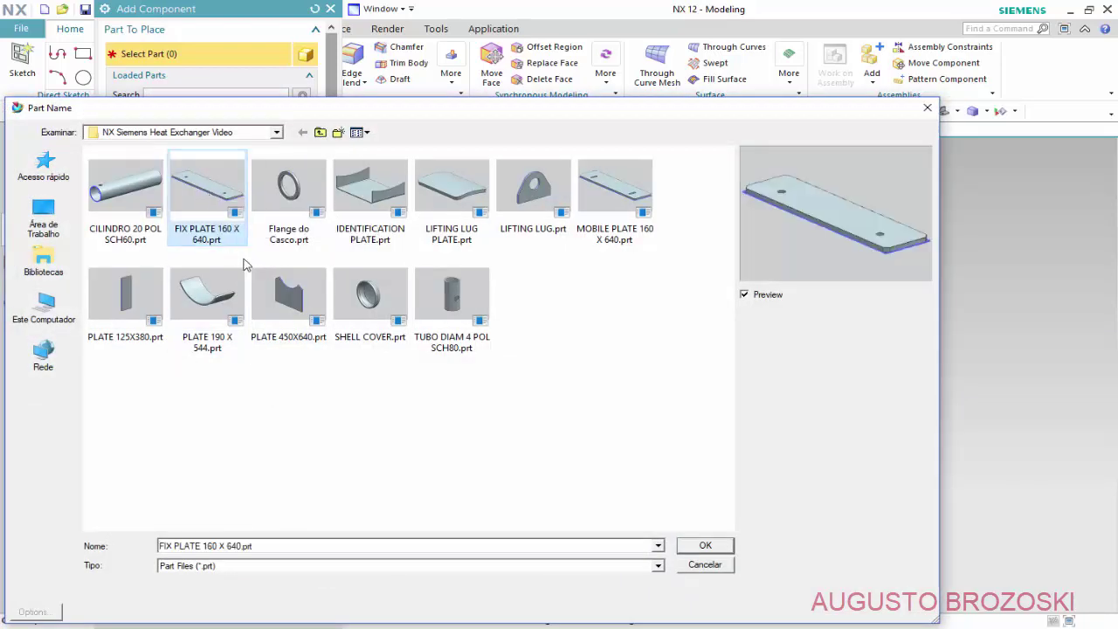
left_click(715, 553)
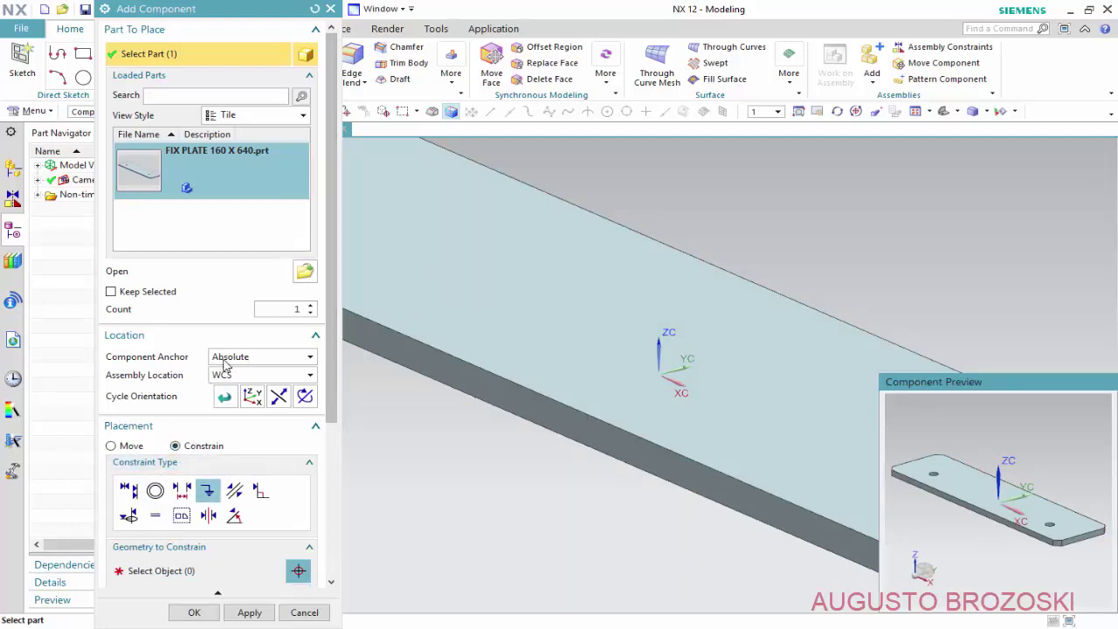
left_click(311, 359)
left_click(311, 361)
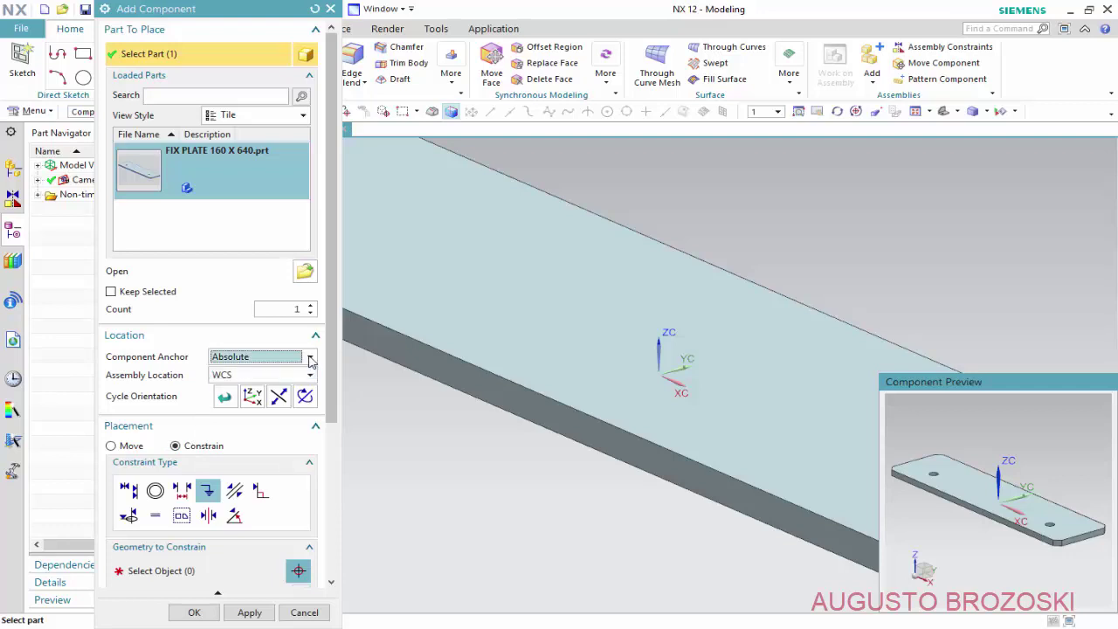
left_click(194, 613)
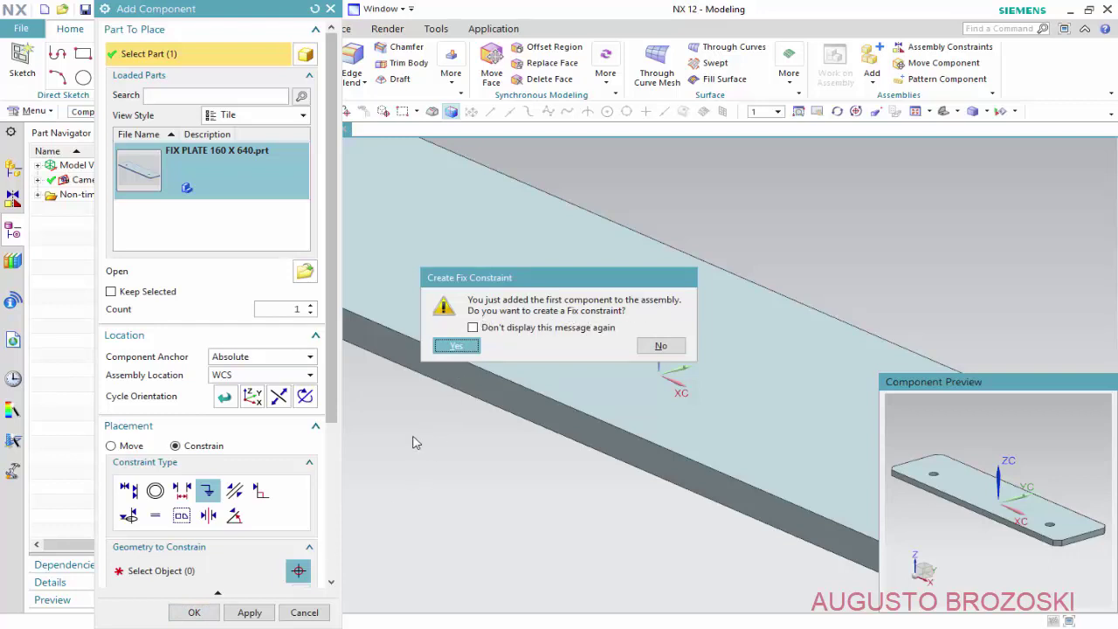
left_click(467, 348)
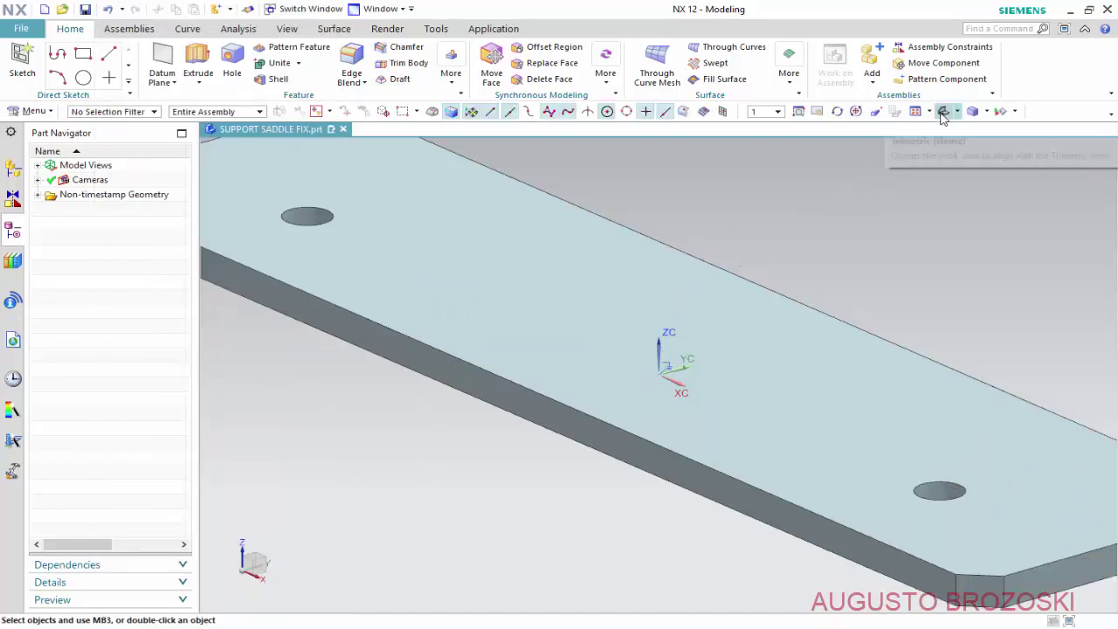
- Fit the plate in view and inspect its Fix constraint in the navigators
left_click(943, 111)
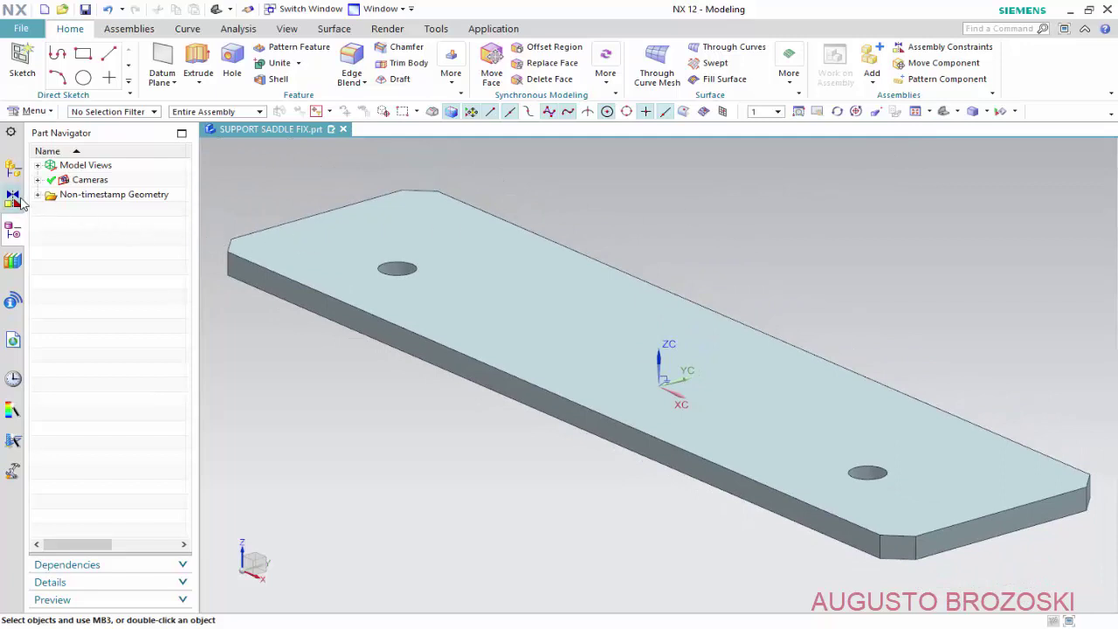
left_click(13, 200)
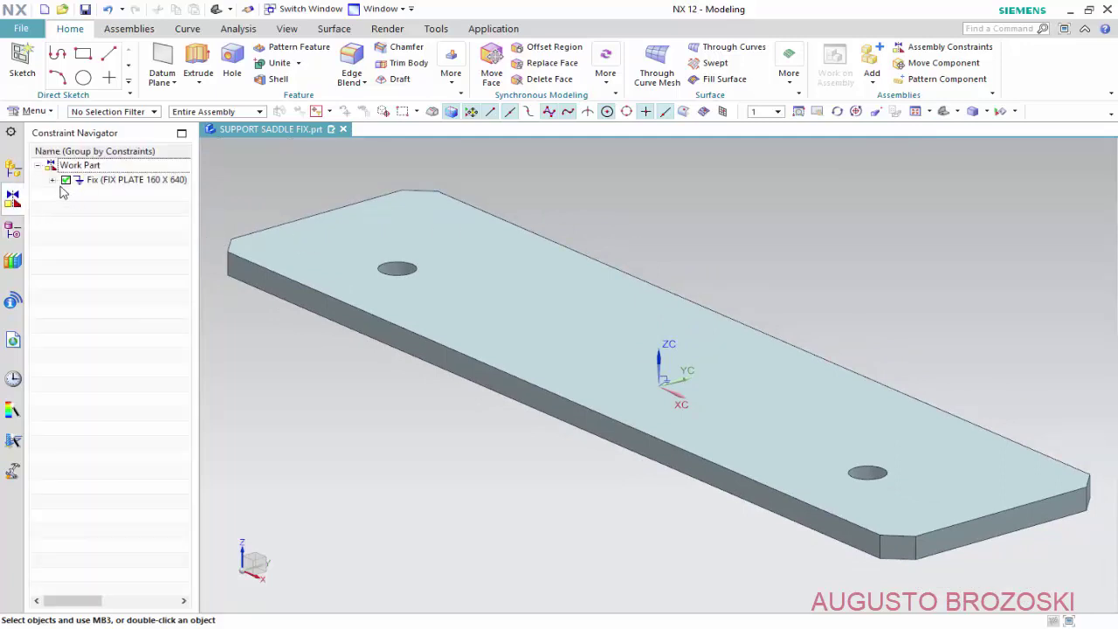
left_click(53, 181)
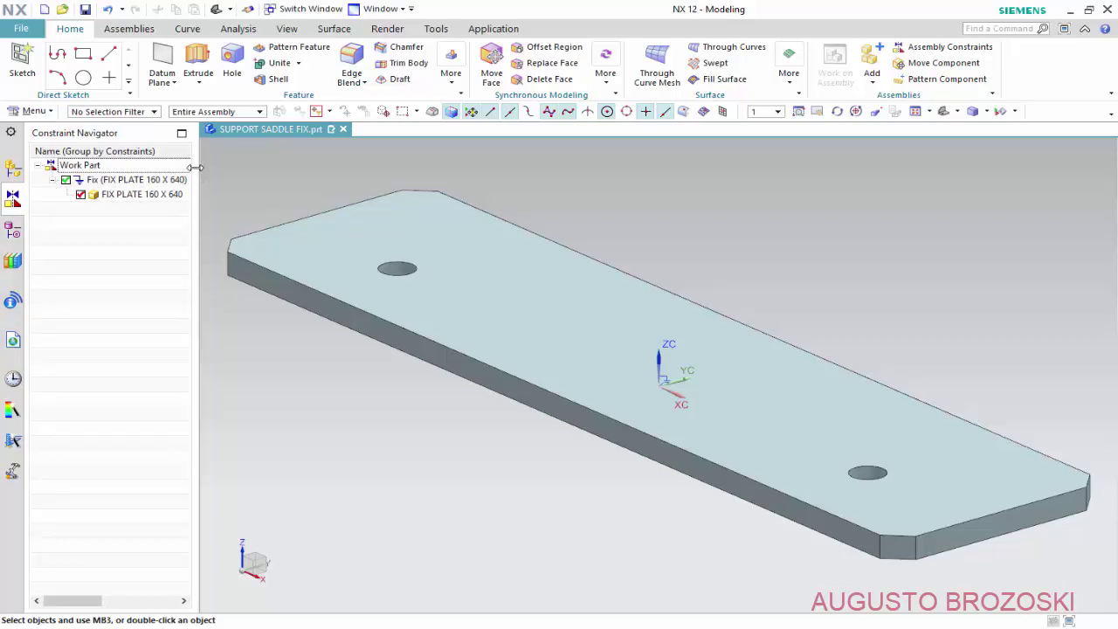
left_click_drag(194, 168, 270, 168)
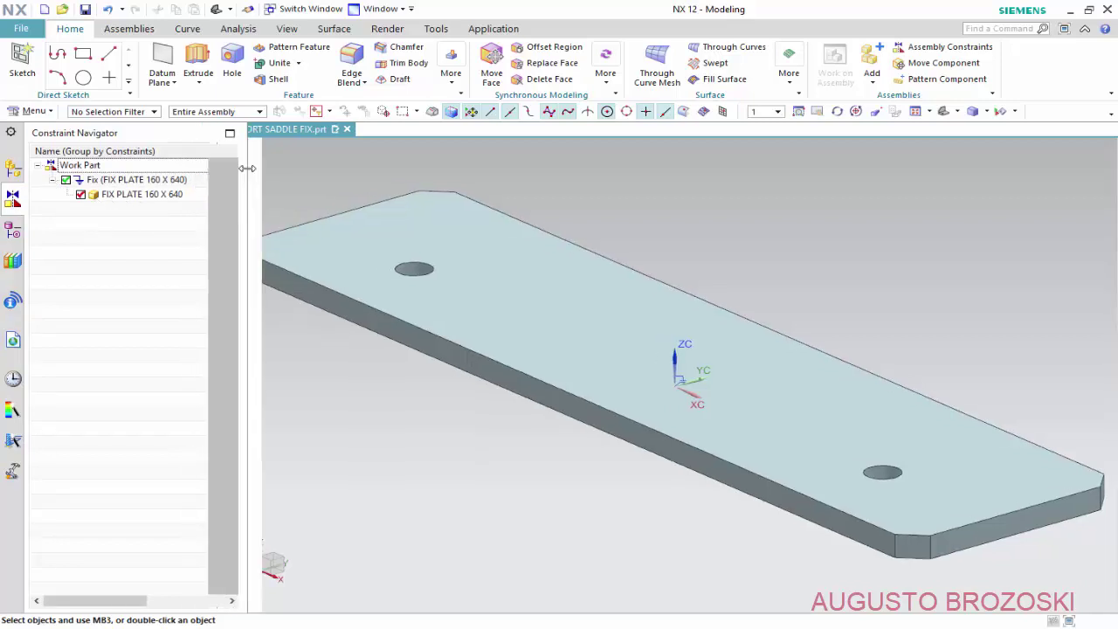
left_click(13, 171)
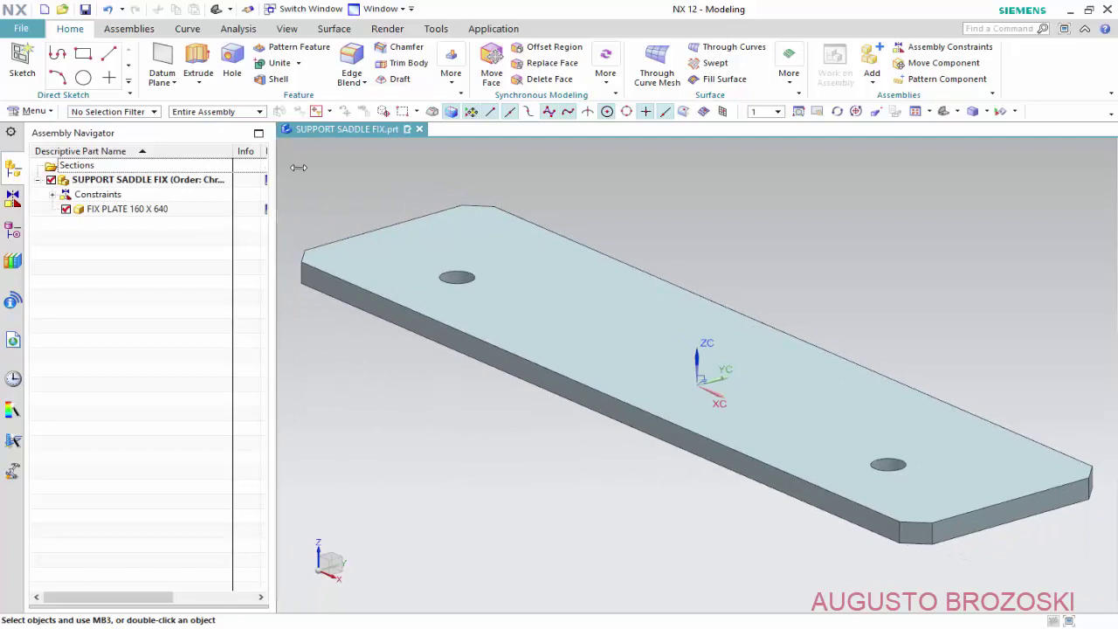
left_click_drag(273, 169, 395, 169)
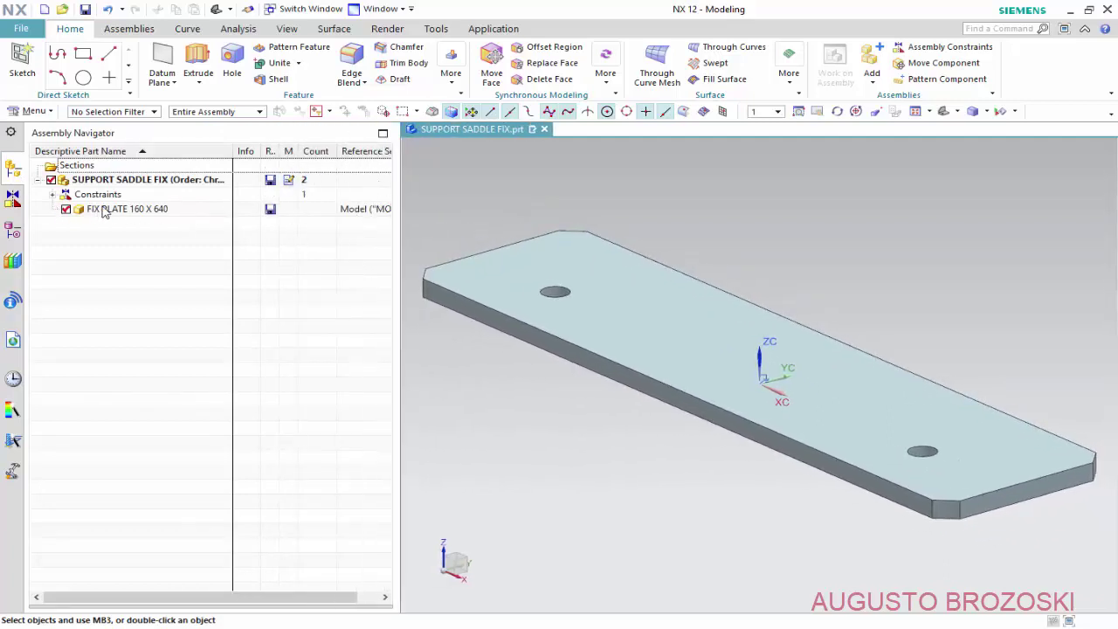
- Review the assembly's Constraints group, restore the navigator width, and save the assembly
left_click(54, 195)
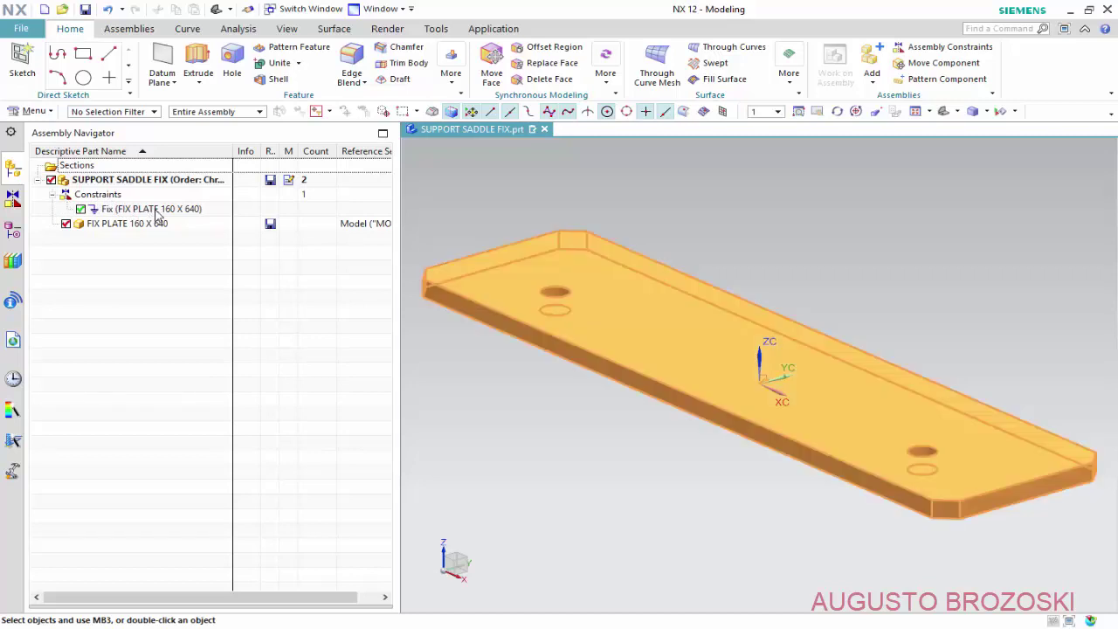
right_click(157, 214)
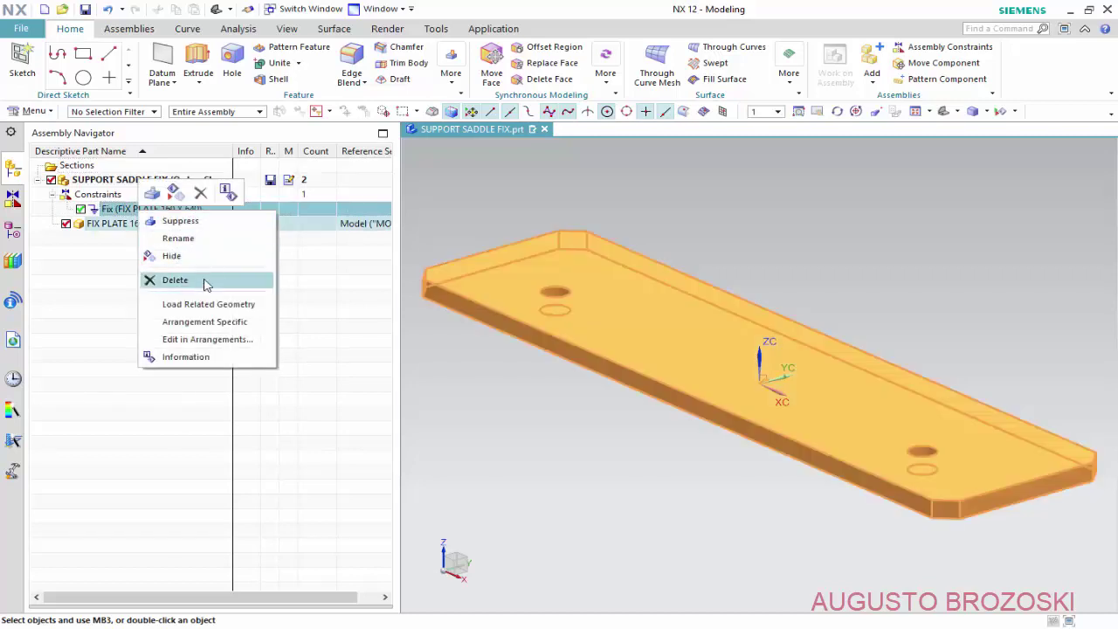
left_click(493, 210)
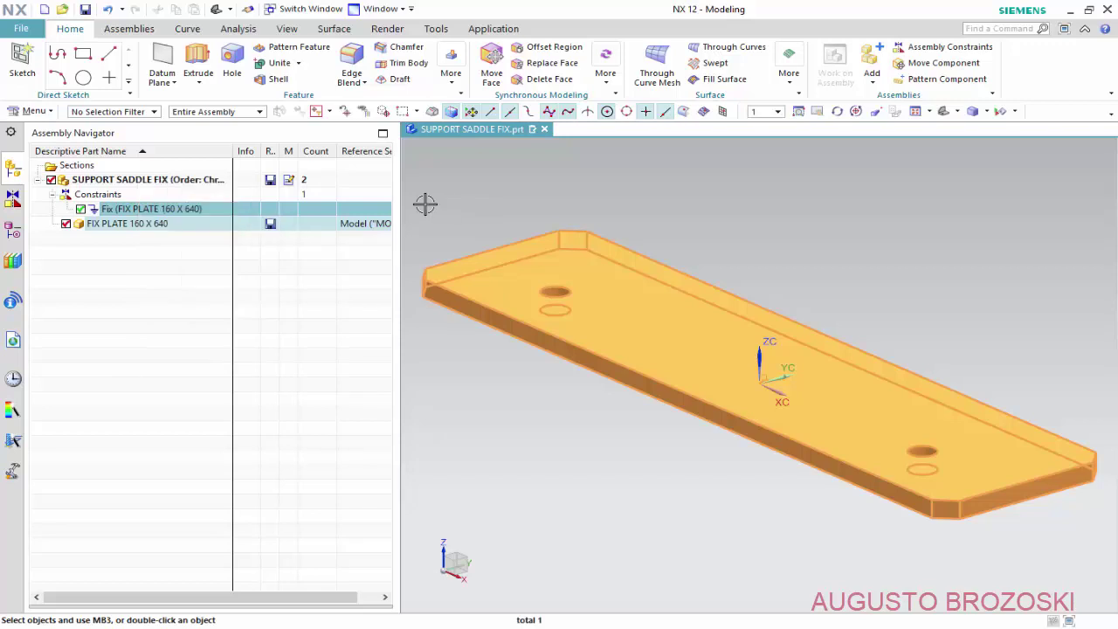
left_click_drag(395, 204, 234, 204)
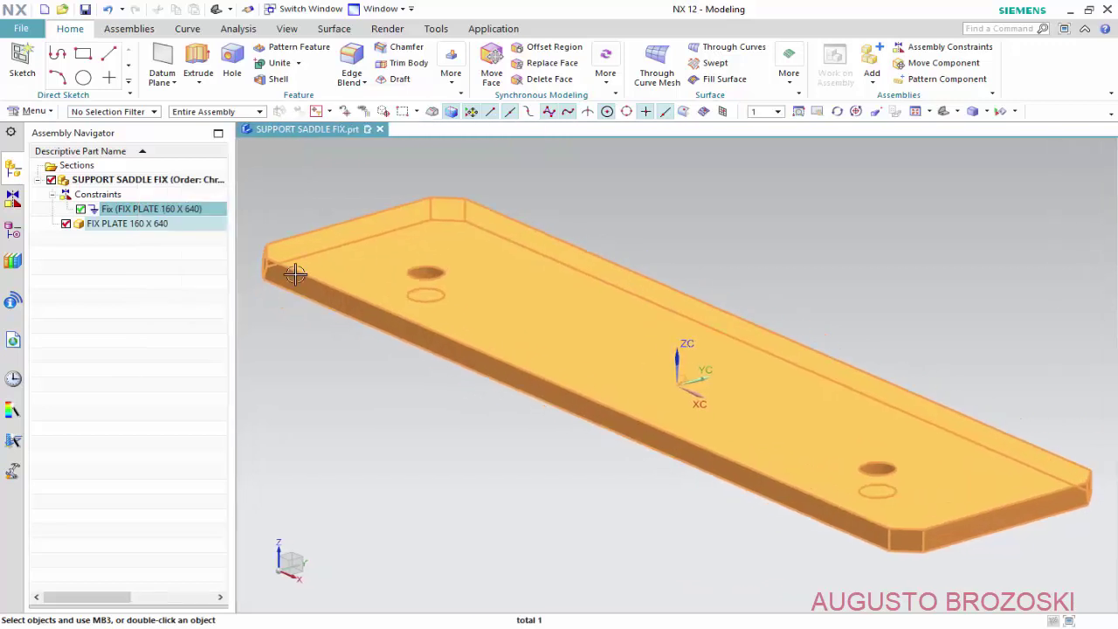
left_click(893, 200)
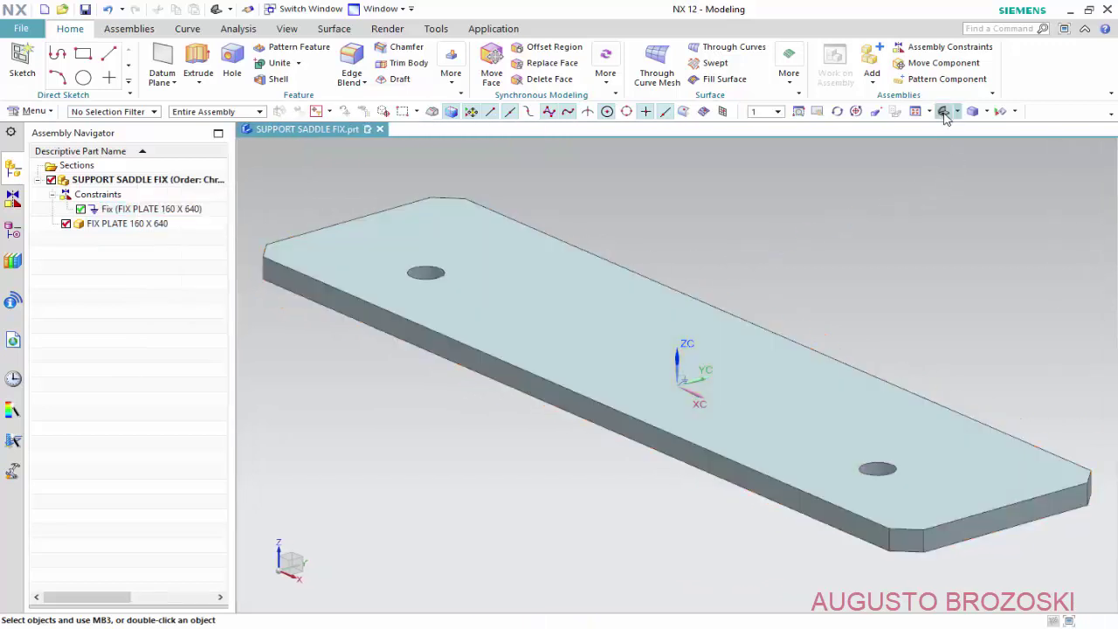
left_click(85, 11)
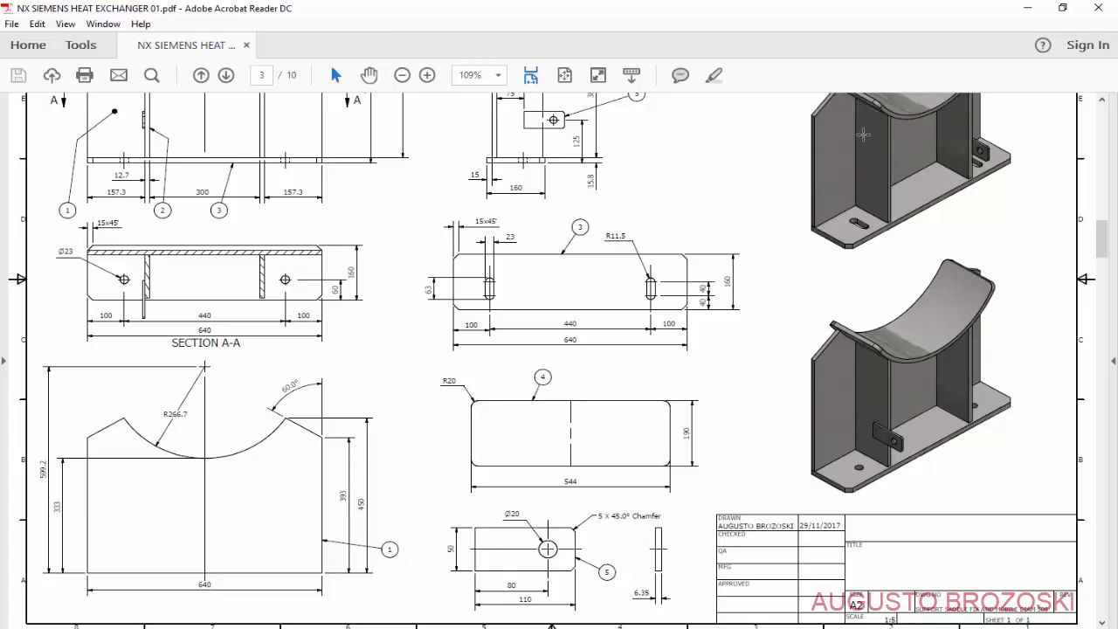
- Minimize Acrobat Reader to bring the NX fix plate assembly back
left_click(1028, 8)
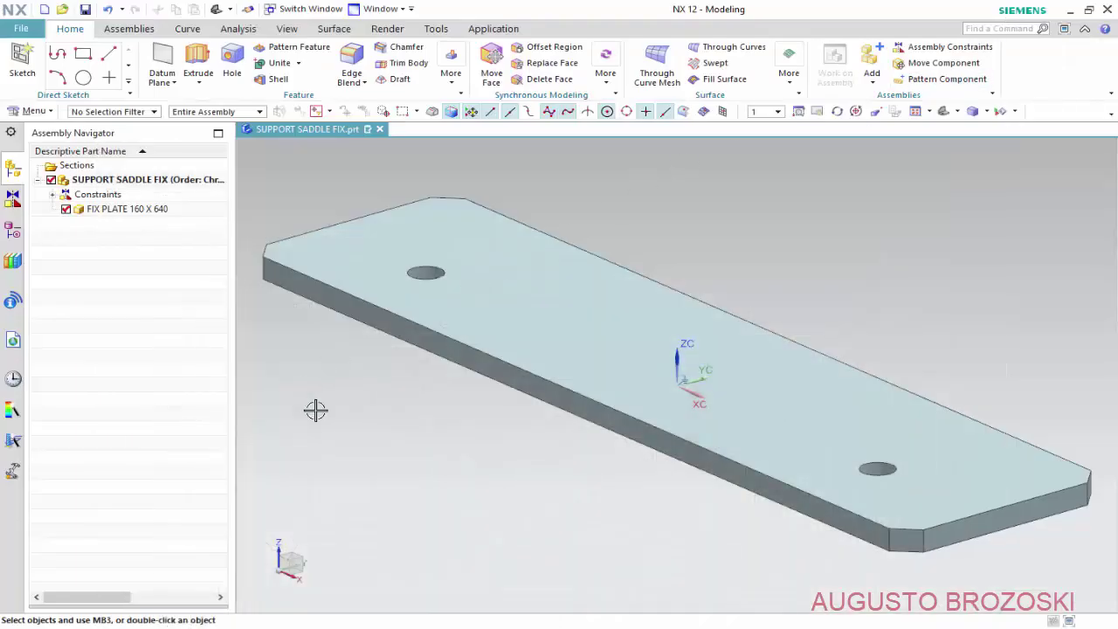
- Load PLATE 450X640.prt as a new component in Add Component
left_click(127, 32)
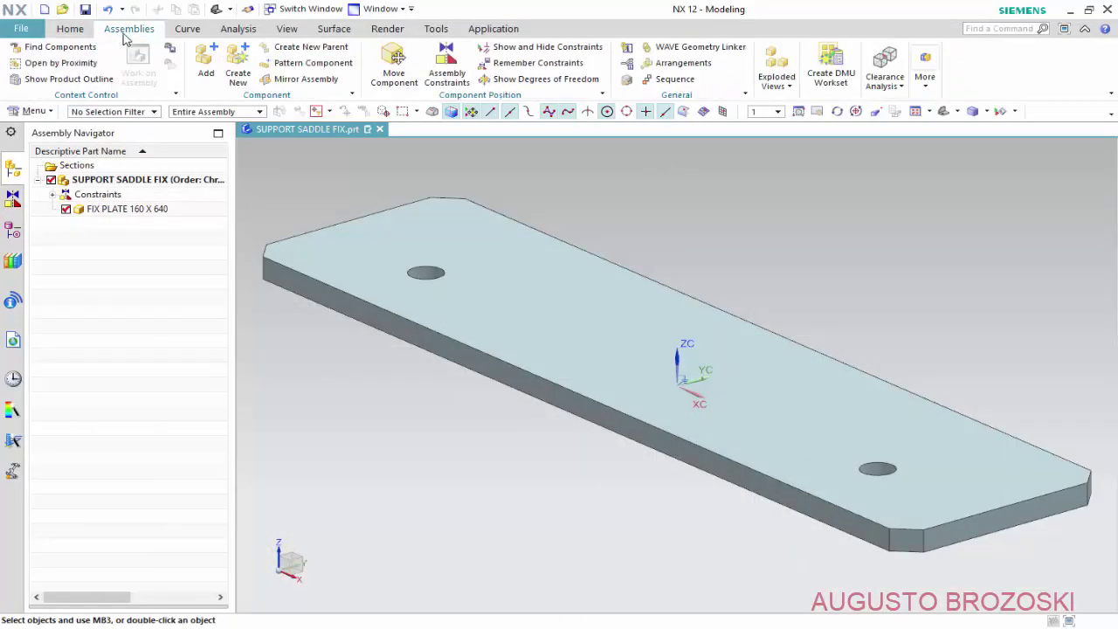
left_click(208, 70)
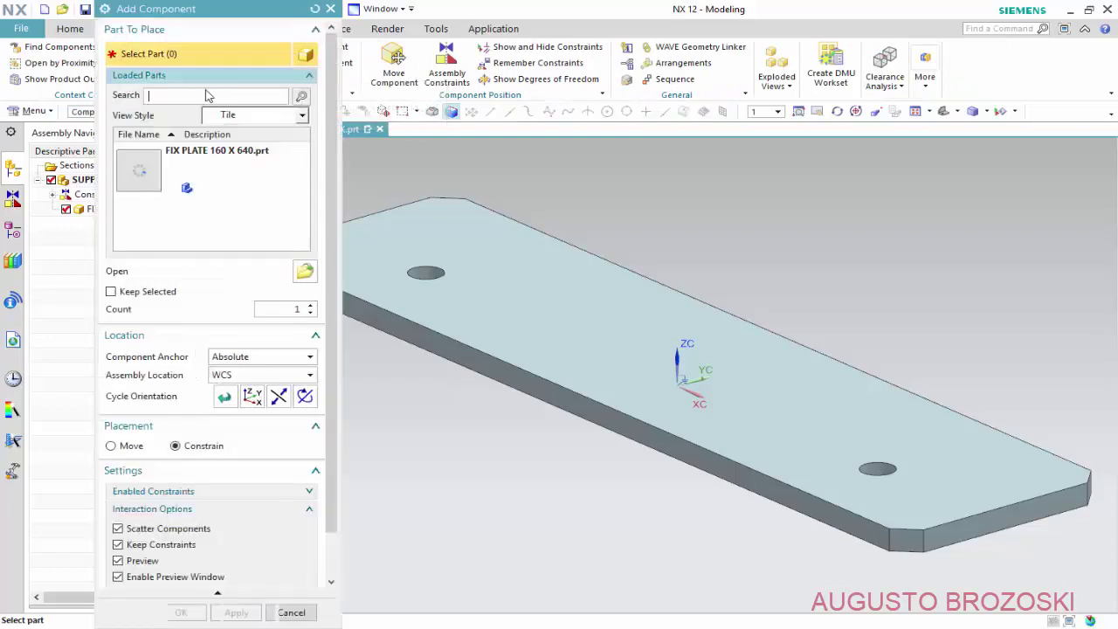
left_click(303, 274)
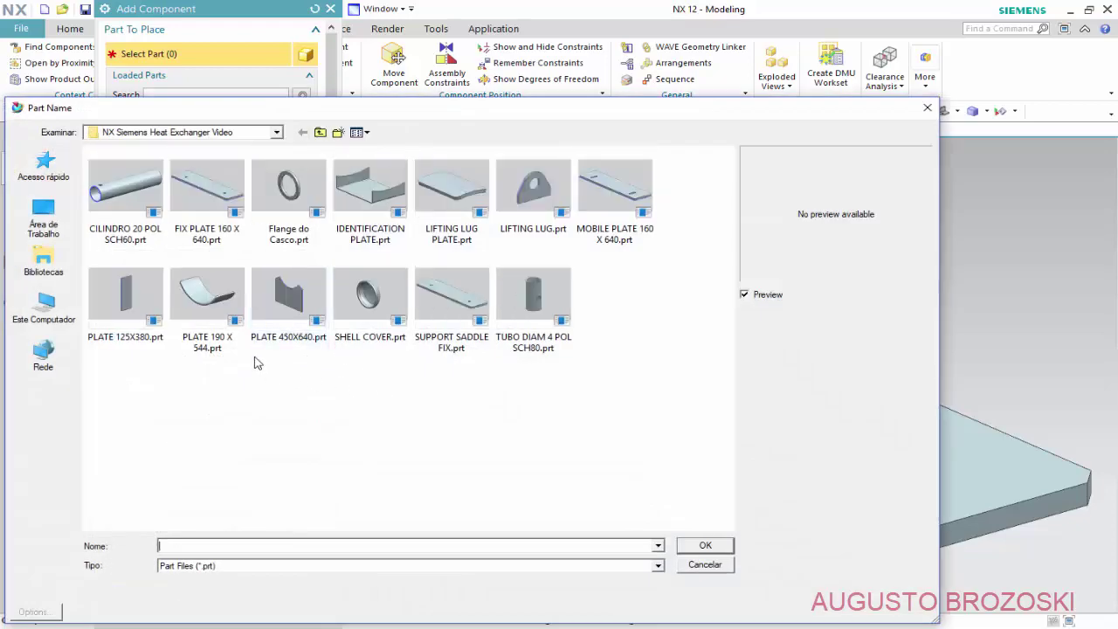
left_click(284, 308)
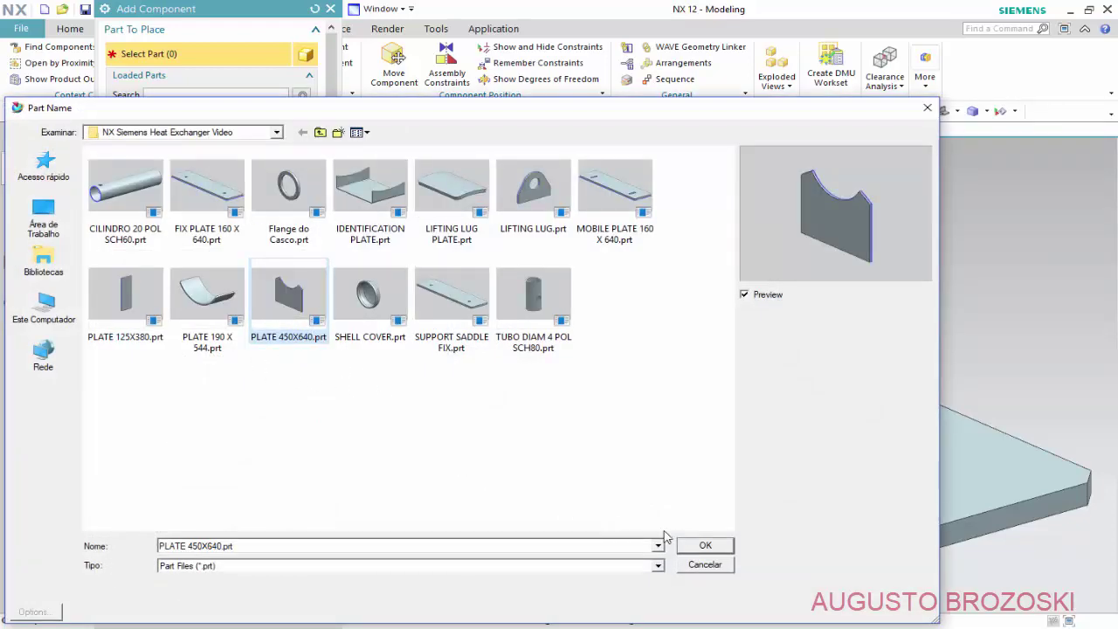
left_click(699, 547)
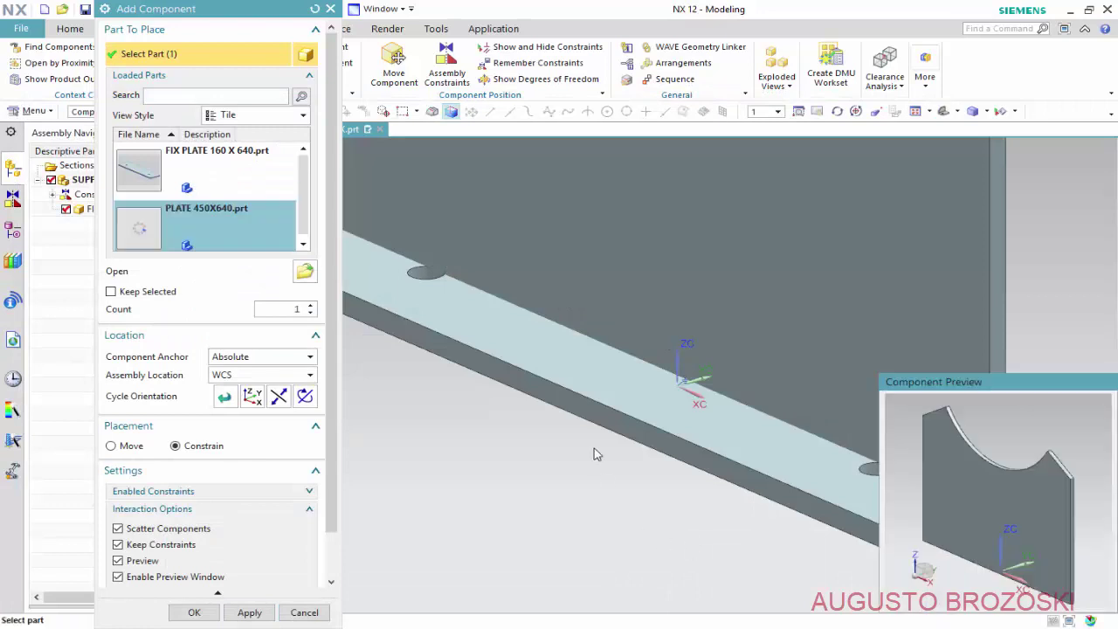
scroll(597, 347, "down", 4)
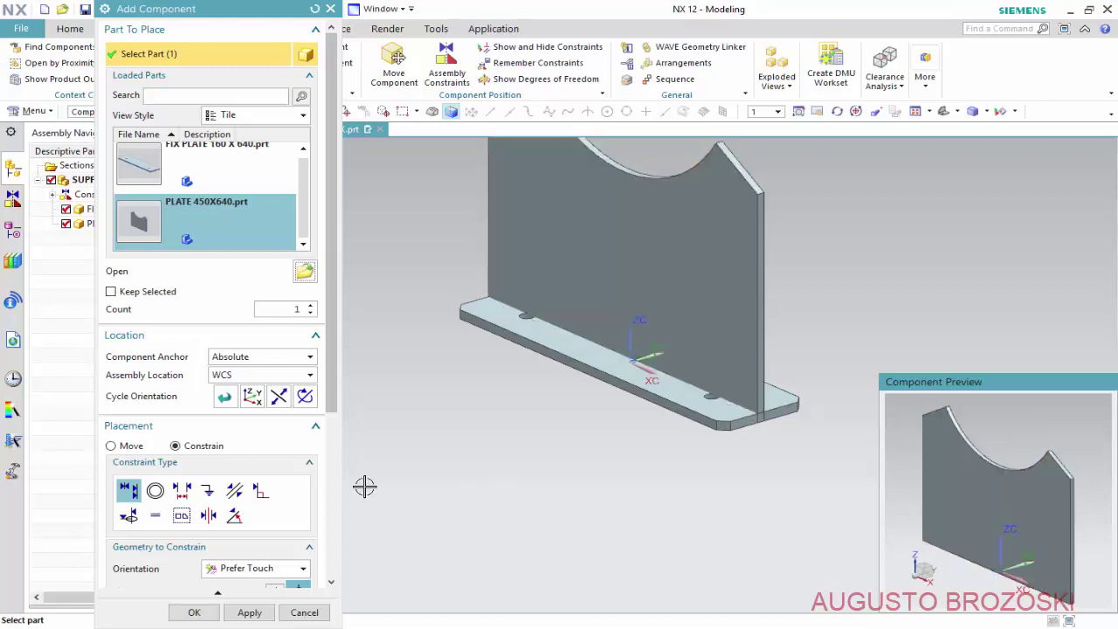
- Touch-align the plate's bottom face to the fix plate's top face and apply
left_click(126, 446)
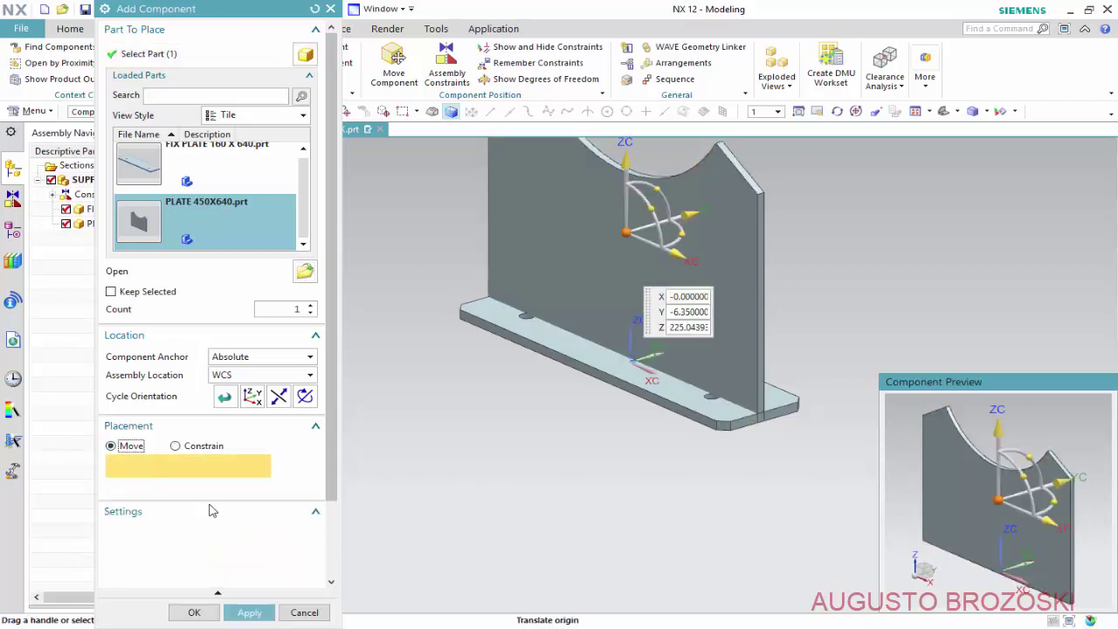
scroll(975, 521, "down", 3)
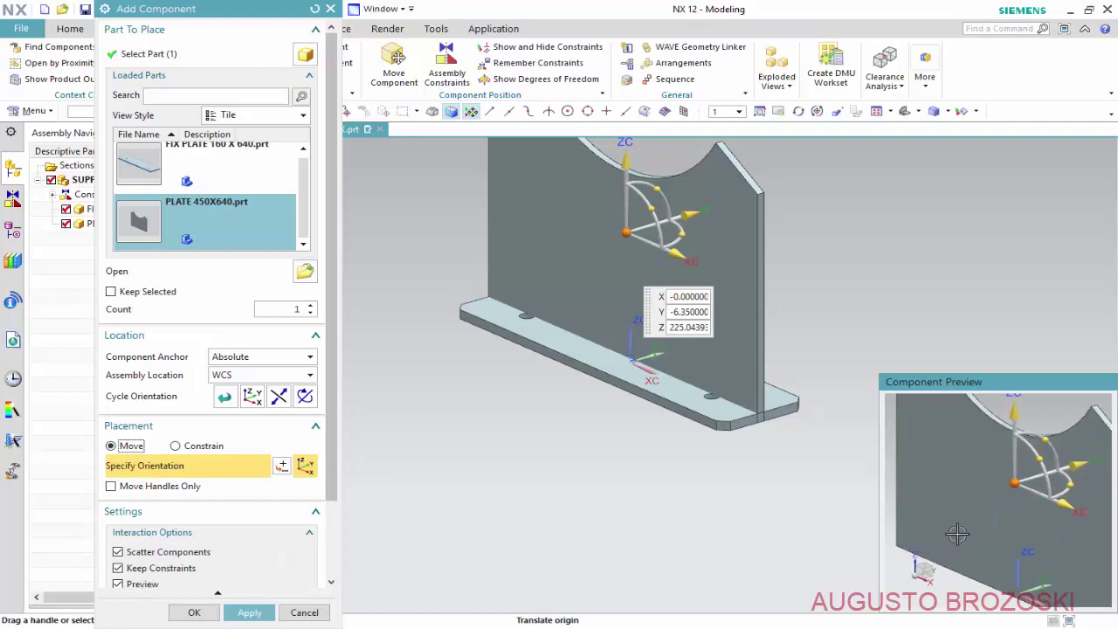
mouse_move(961, 531)
middle_mouse_down()
mouse_move(969, 495)
mouse_move(970, 506)
middle_mouse_up()
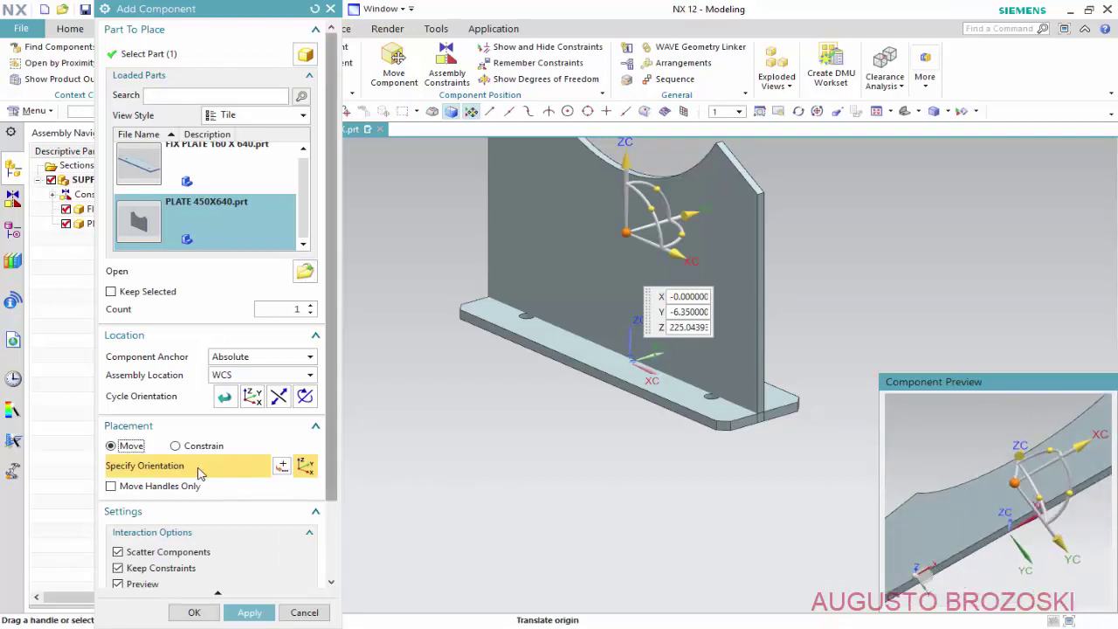
left_click(176, 447)
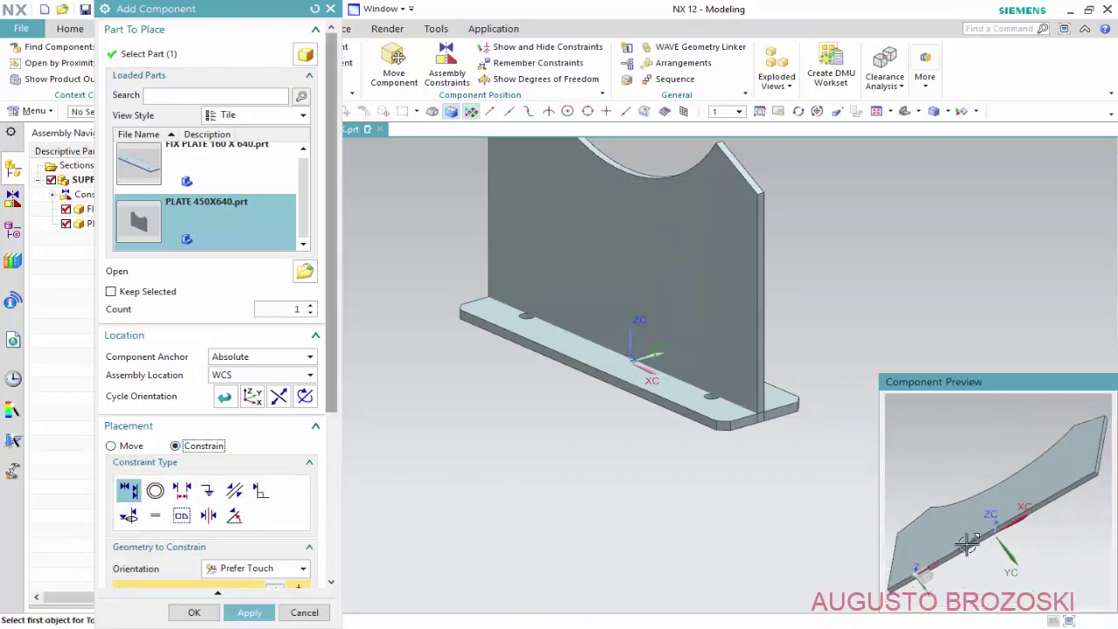
scroll(976, 547, "down", 2)
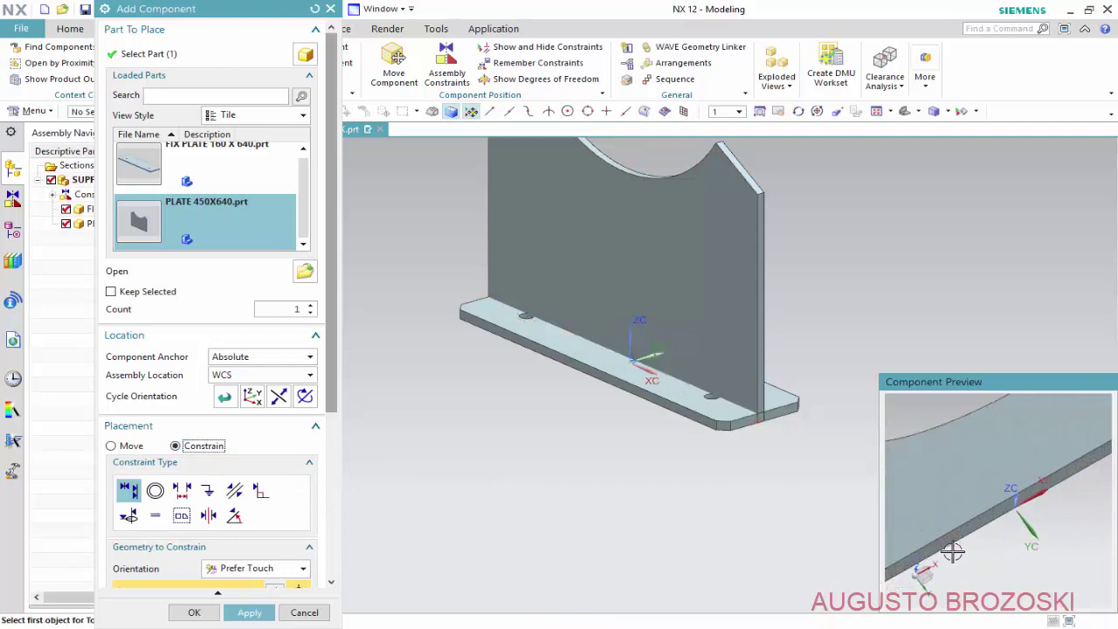
scroll(976, 533, "down", 2)
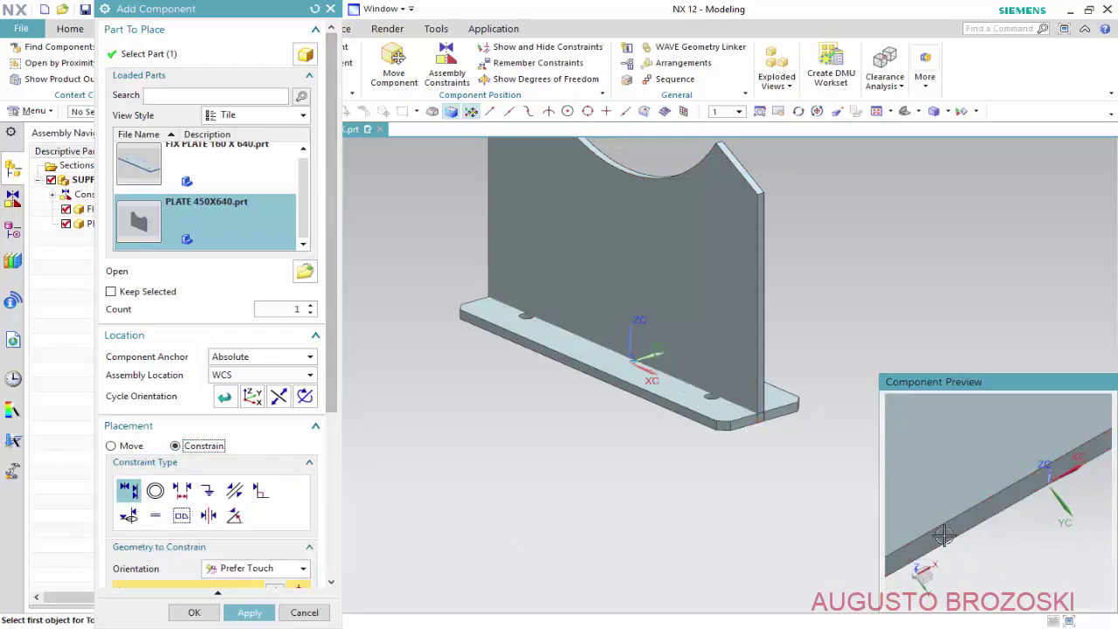
left_click(972, 519)
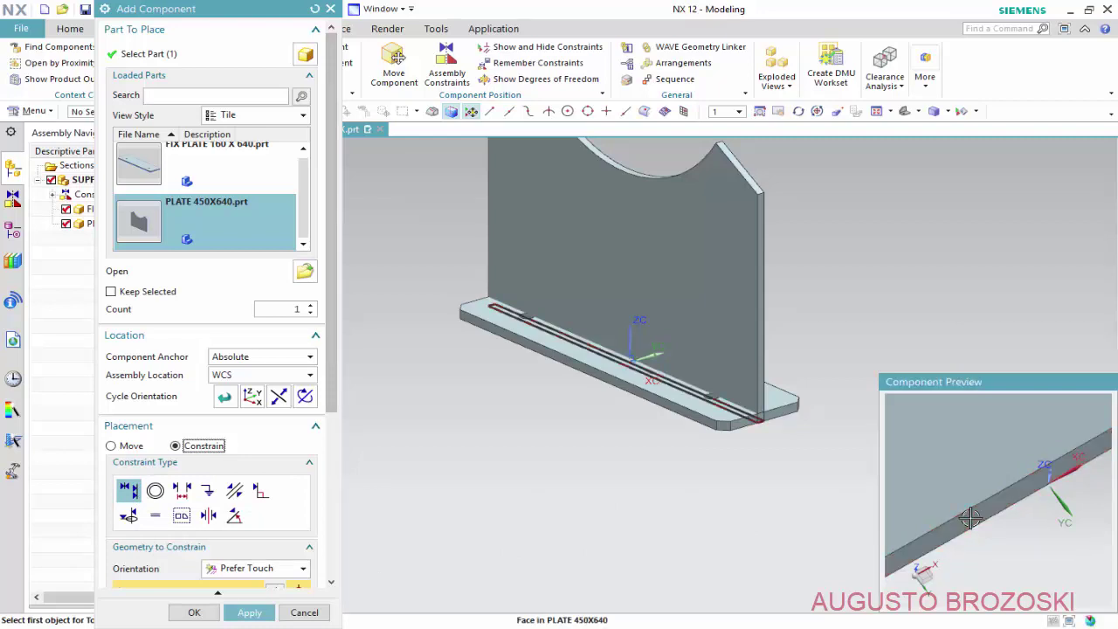
scroll(707, 399, "up", 2)
scroll(707, 399, "up", 2)
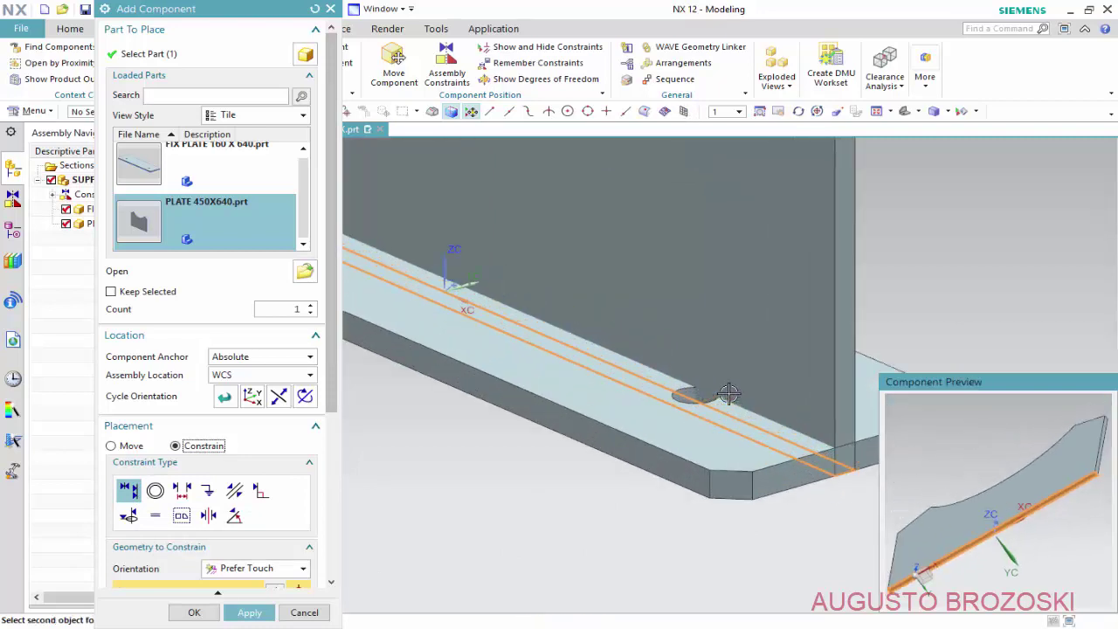
scroll(691, 407, "up", 2)
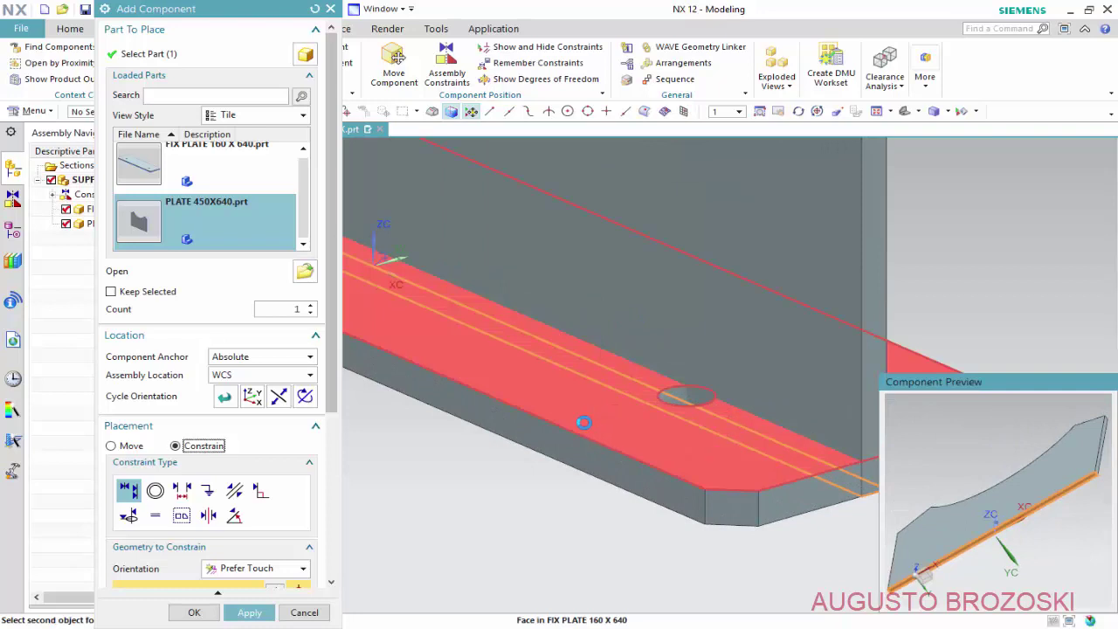
left_click(591, 414)
scroll(552, 498, "down", 3)
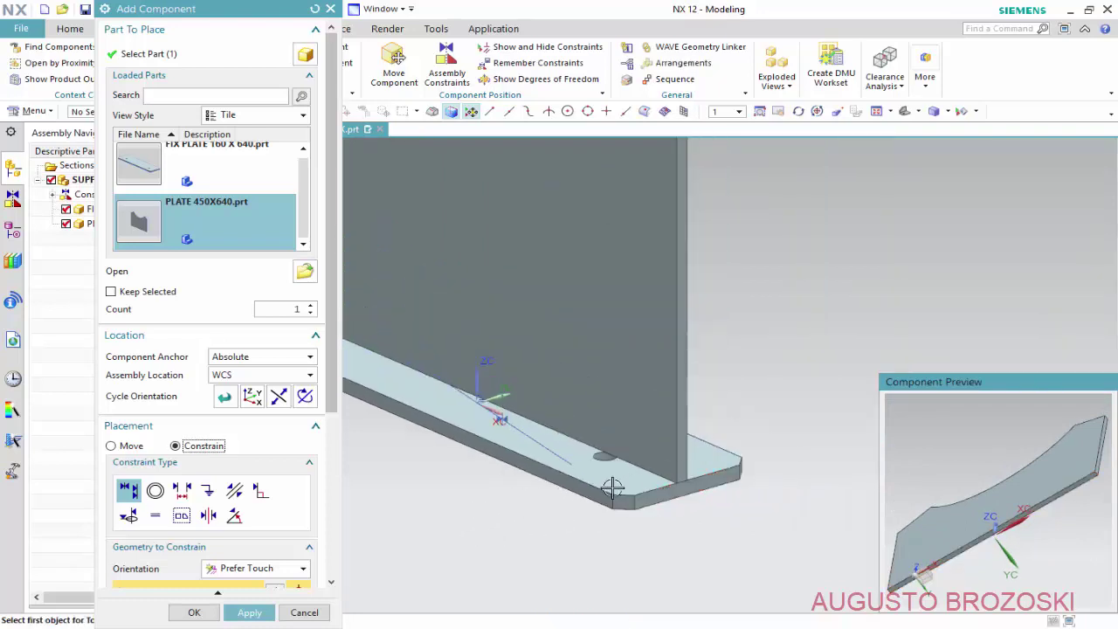
scroll(653, 483, "down", 1)
scroll(654, 484, "down", 2)
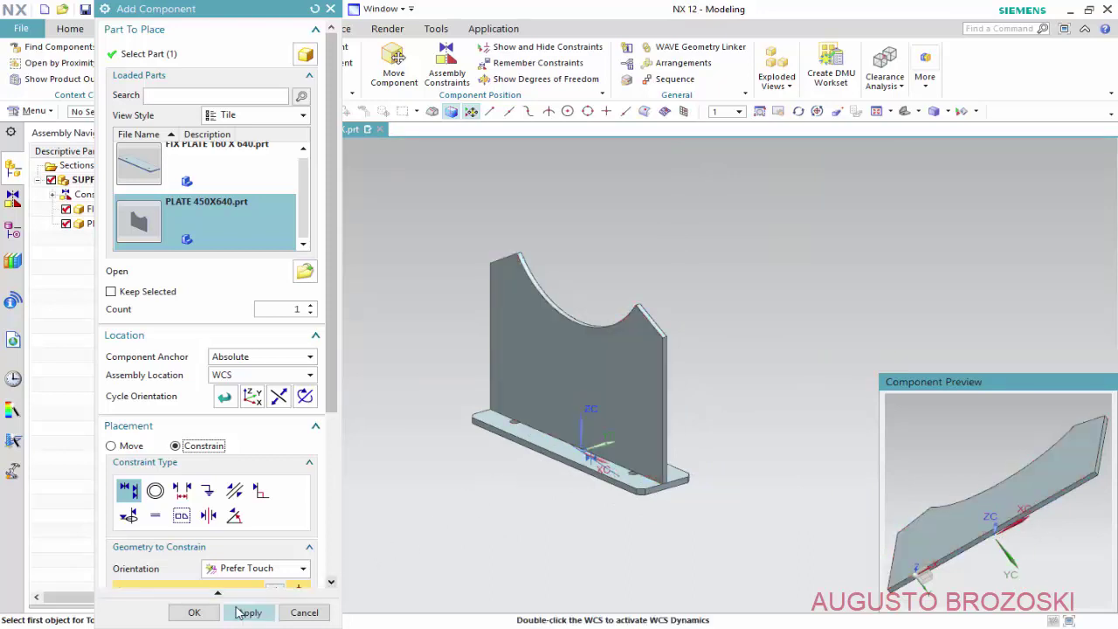
left_click(243, 616)
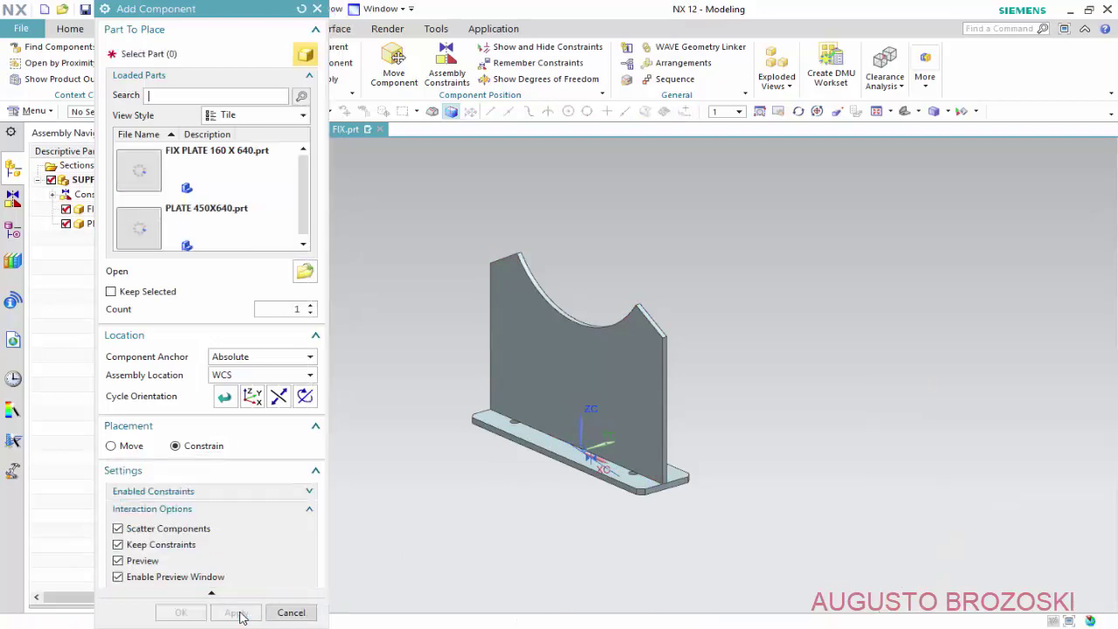
- Close Add Component and set PLATE 450X640 and FIX PLATE 160 X 640 to Entire Part
left_click(303, 613)
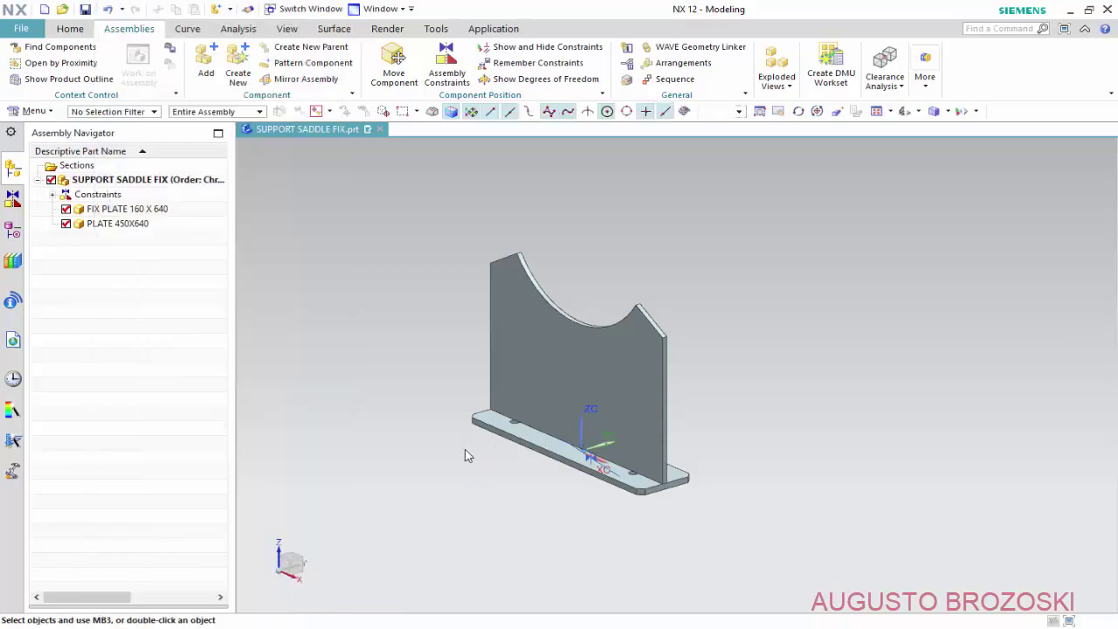
right_click(134, 227)
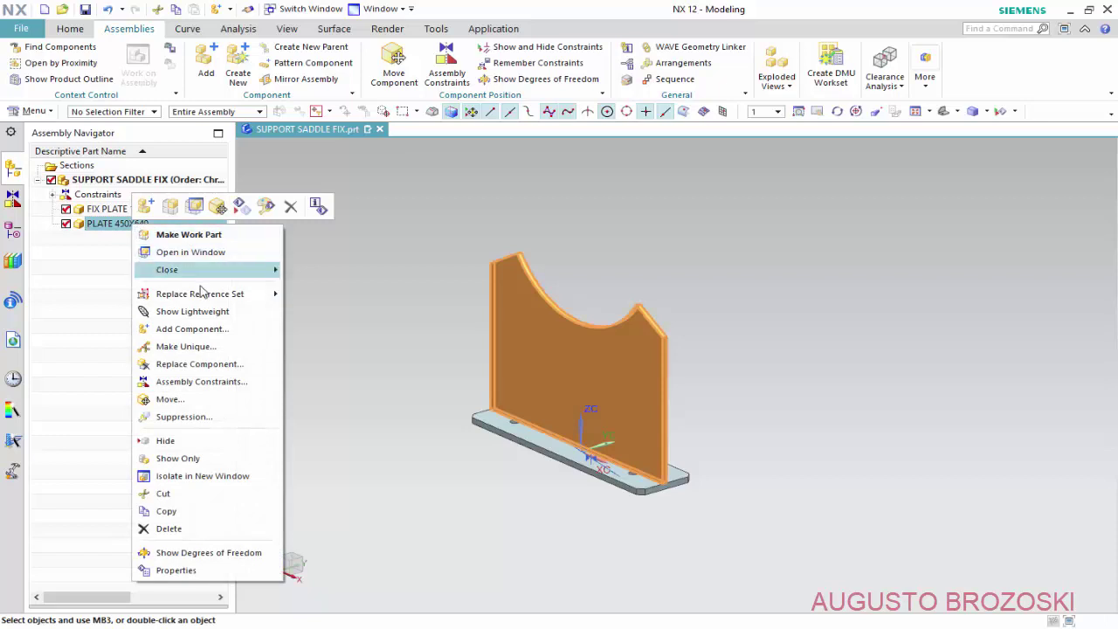
mouse_move(200, 294)
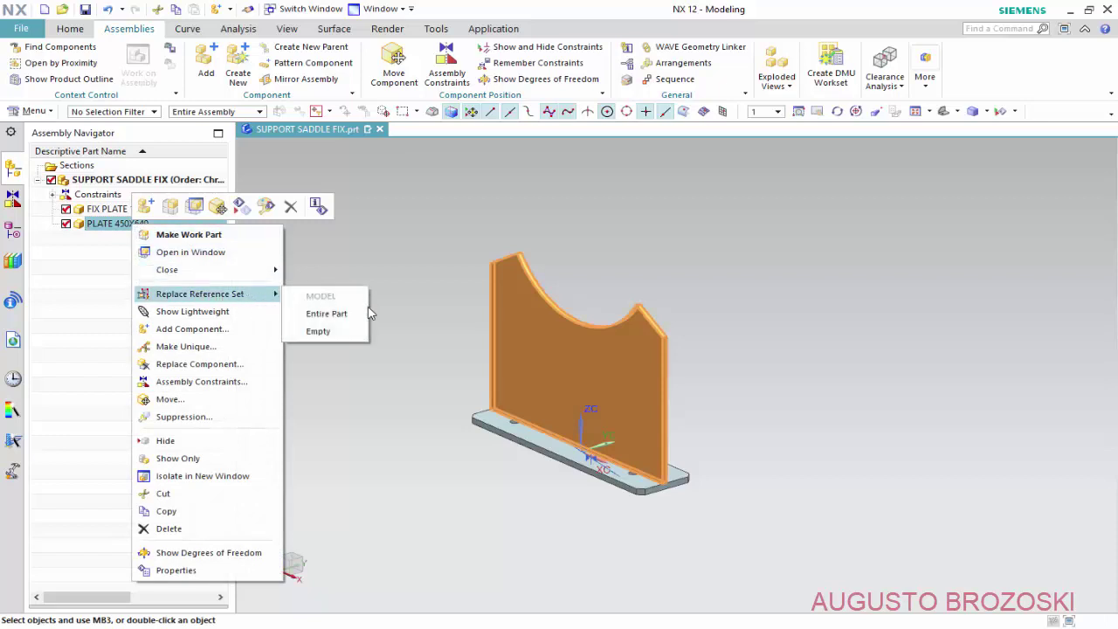
left_click(328, 312)
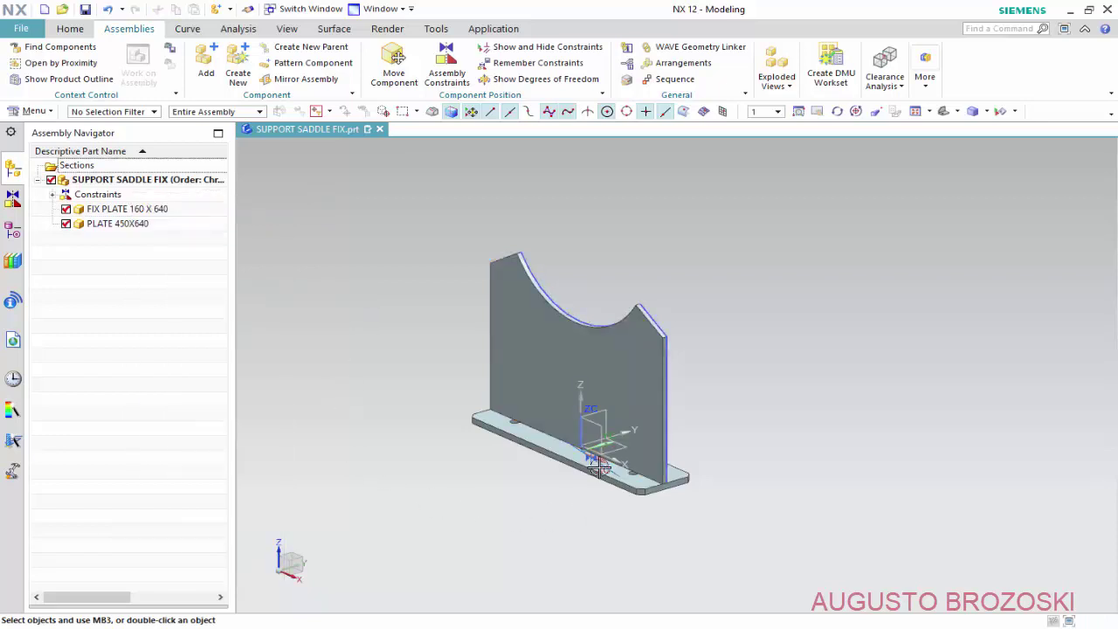
scroll(575, 434, "up", 2)
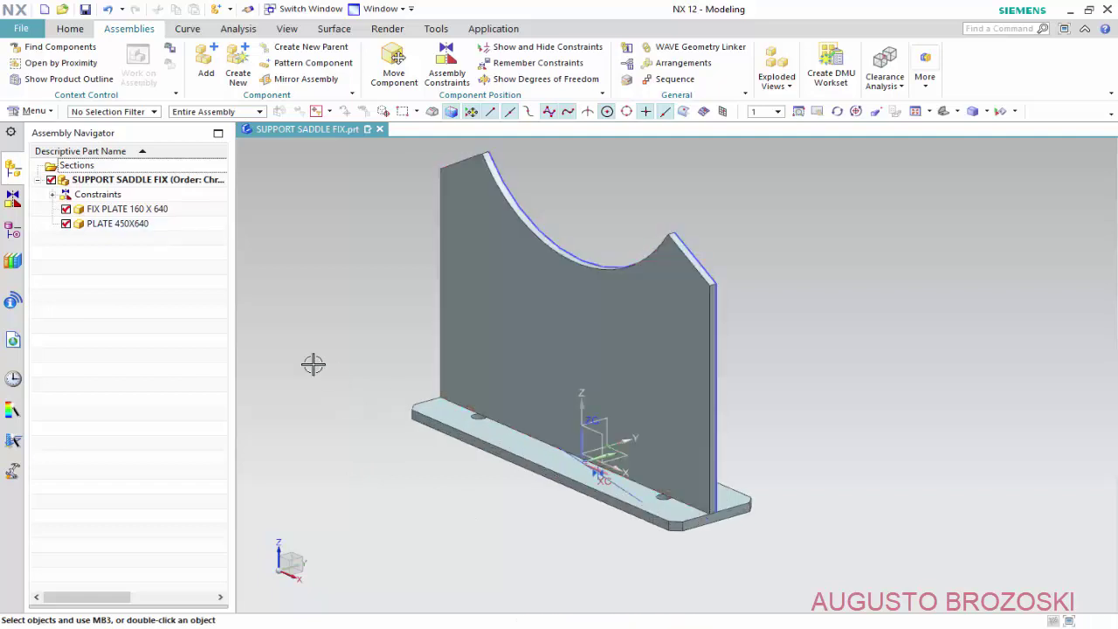
left_click(133, 214)
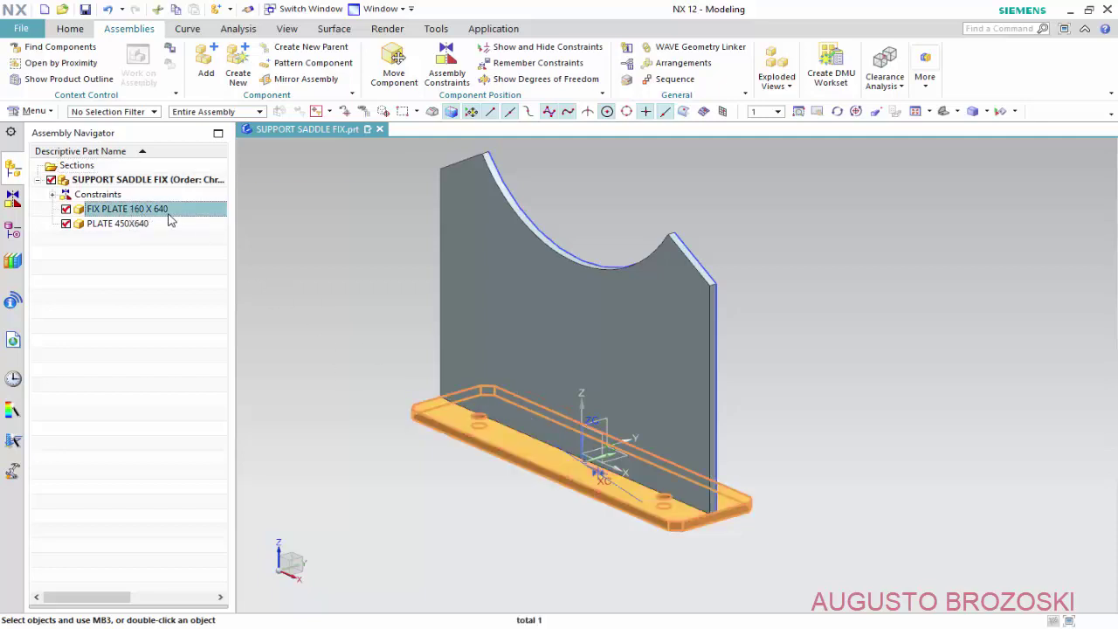
right_click(171, 220)
mouse_move(236, 284)
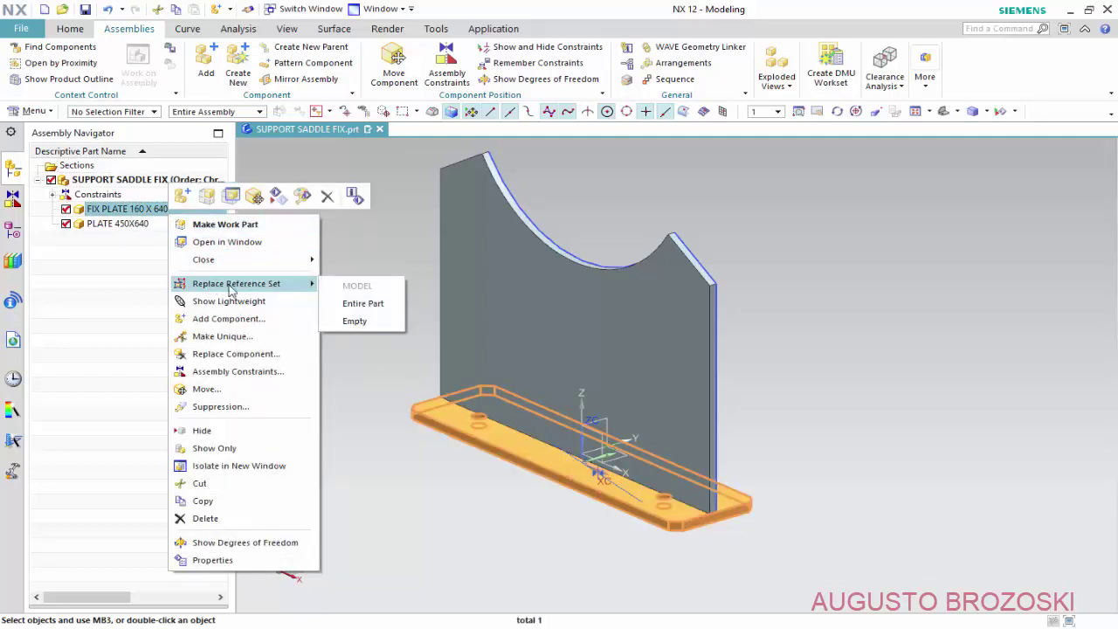
left_click(377, 307)
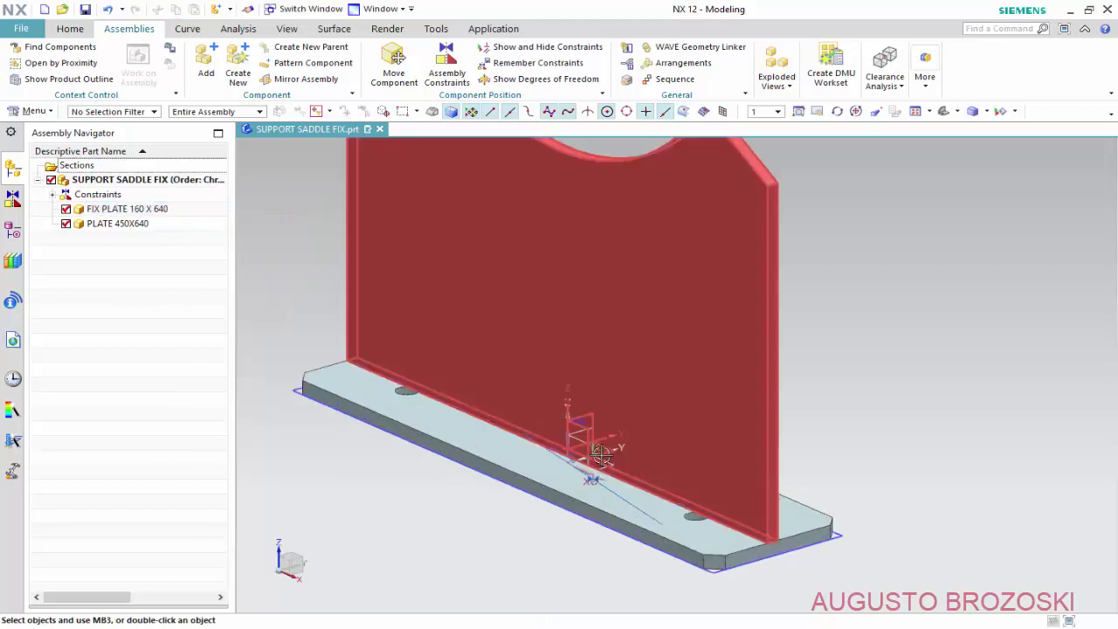
scroll(603, 463, "up", 5)
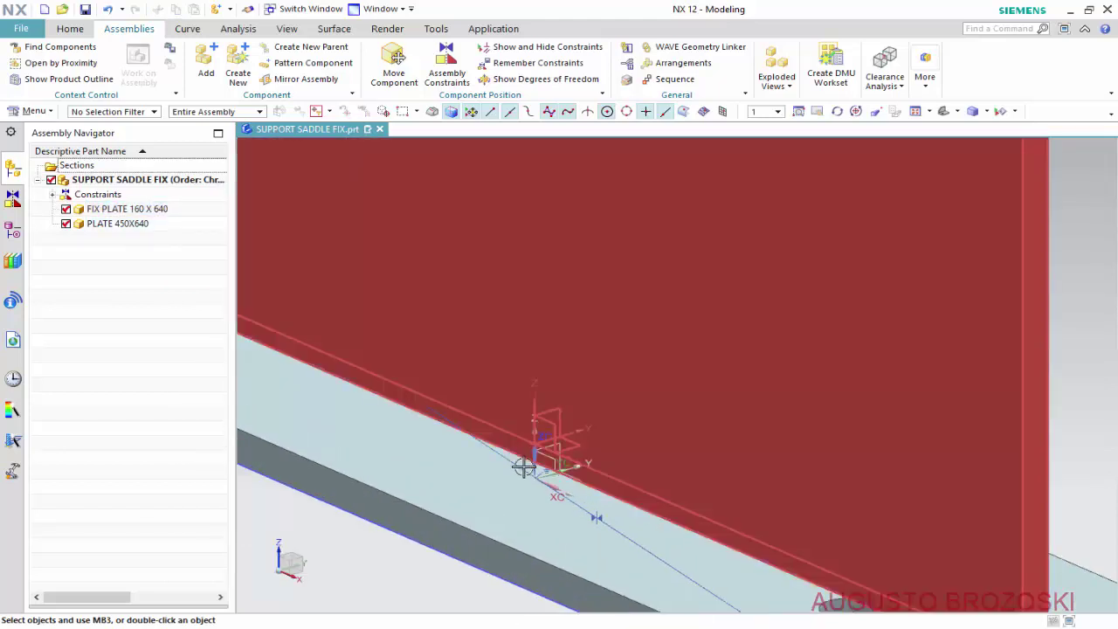
scroll(559, 459, "up", 3)
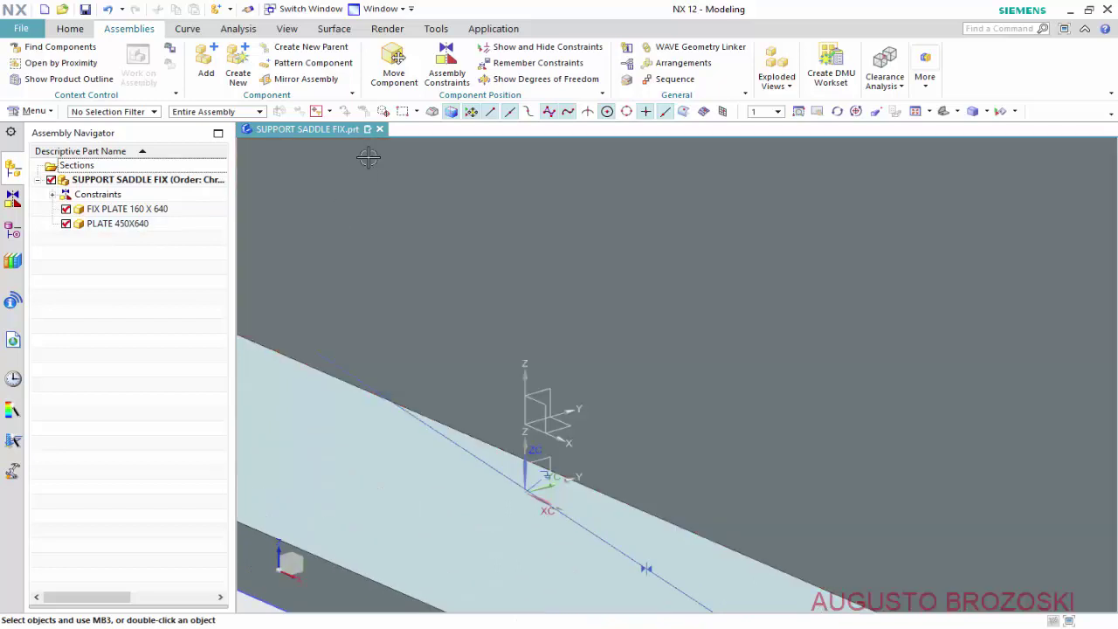
- Align PLATE 450X640's YZ plane, picked via QuickPick, with the FIX PLATE face
left_click(451, 63)
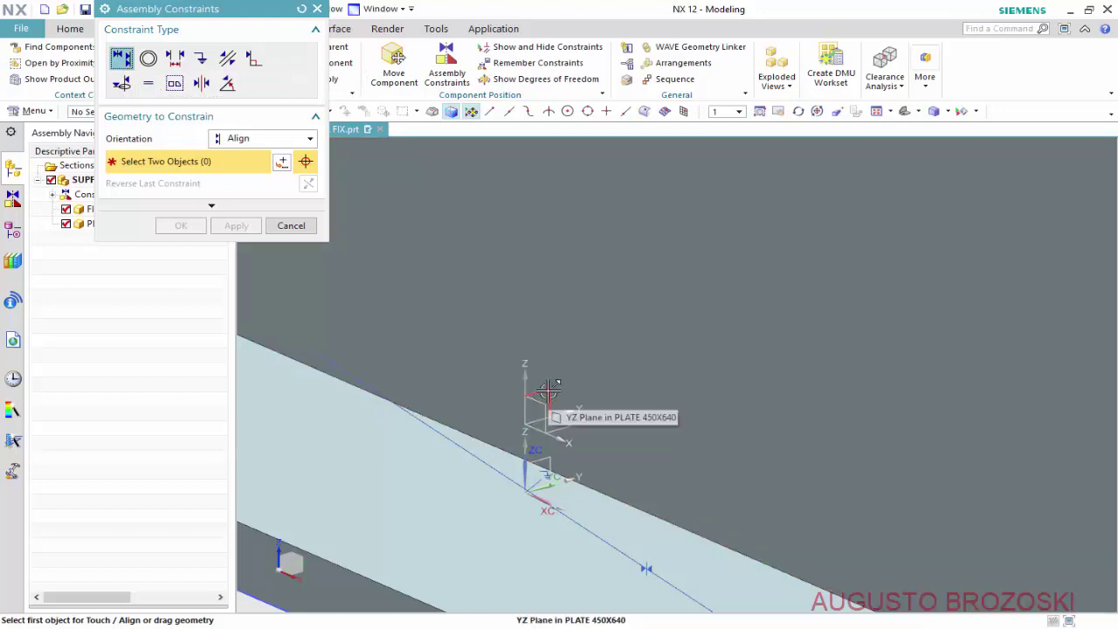
left_click(548, 393)
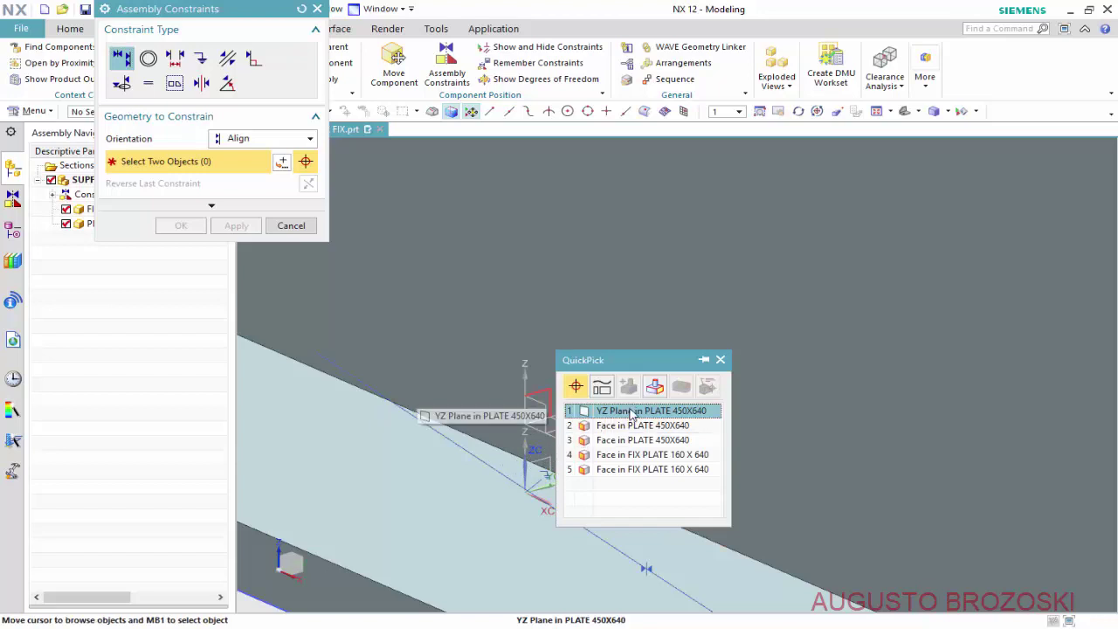
left_click(543, 459)
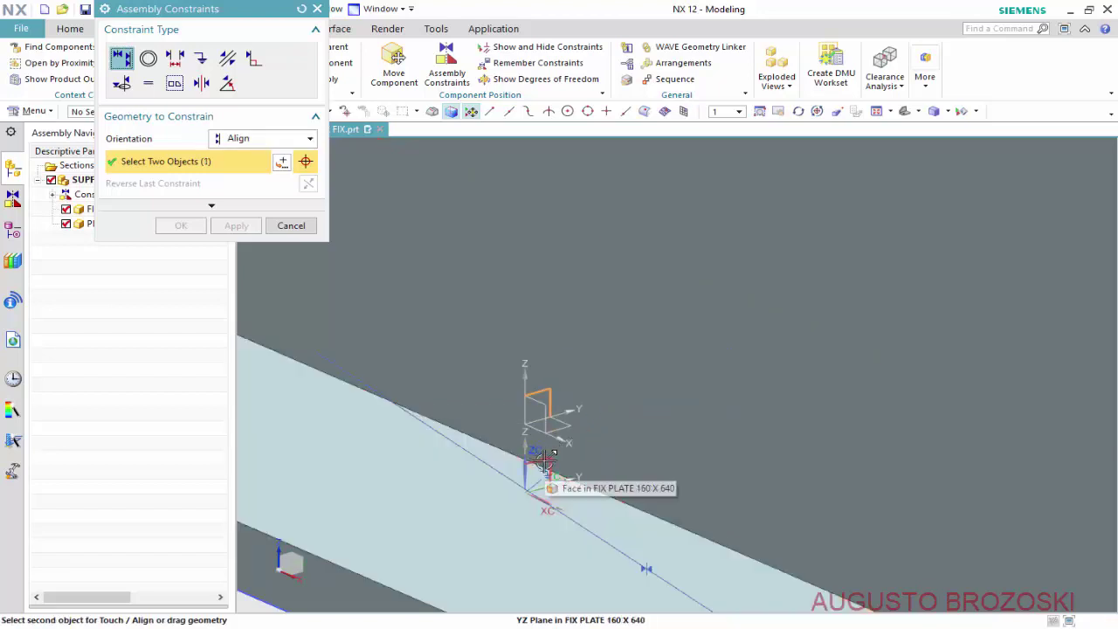
left_click(543, 459)
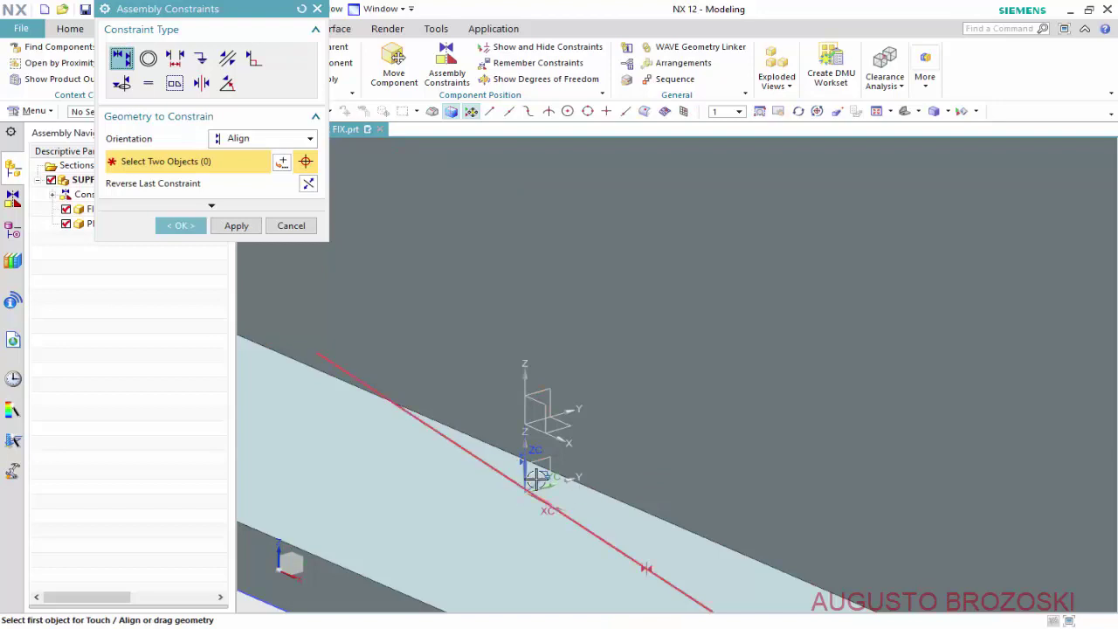
scroll(554, 461, "down", 5)
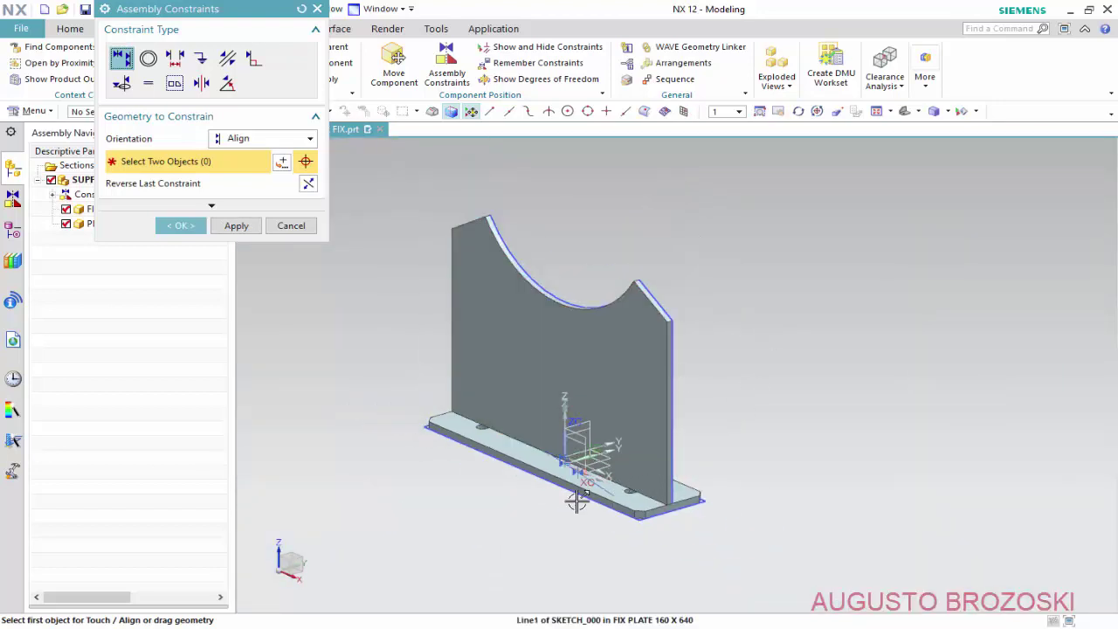
middle_click_drag(581, 499, 488, 566)
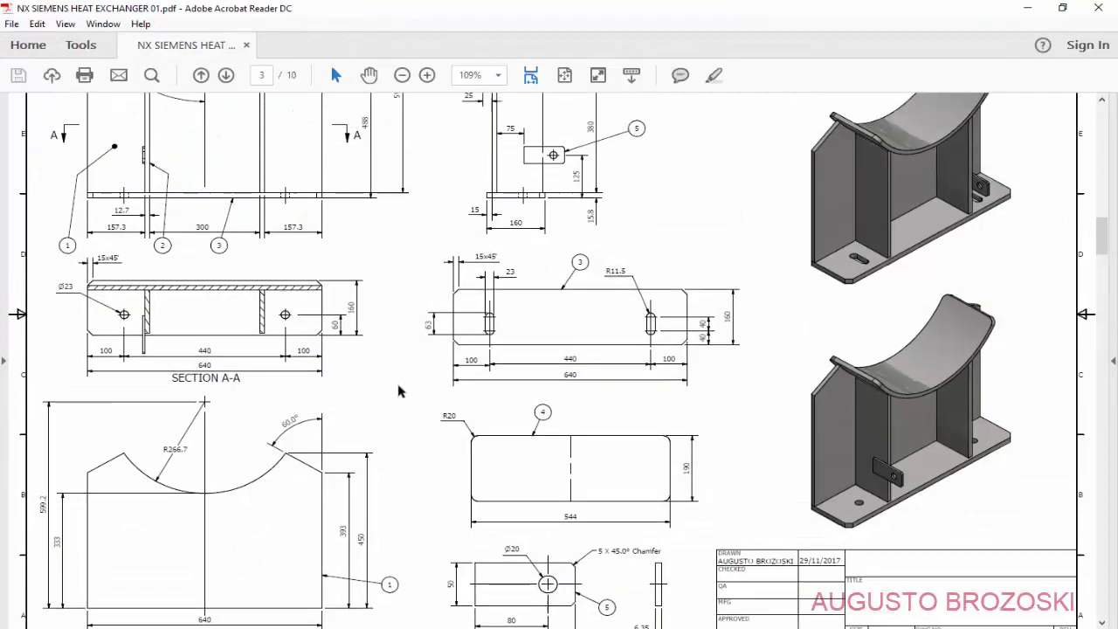
scroll(401, 387, "up", 2)
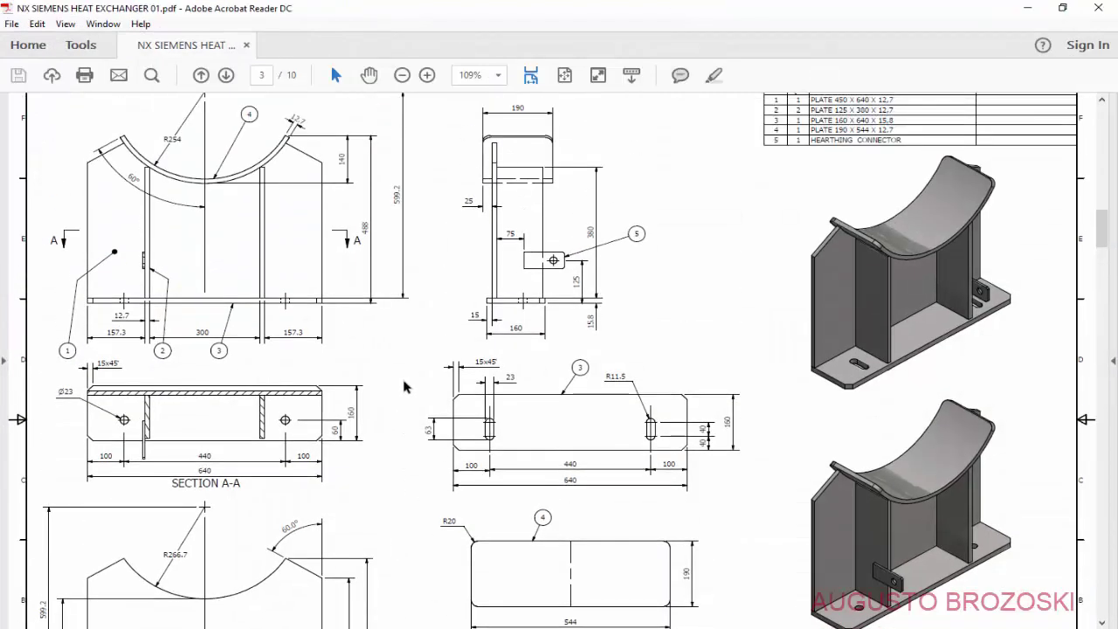
scroll(454, 386, "up", 5)
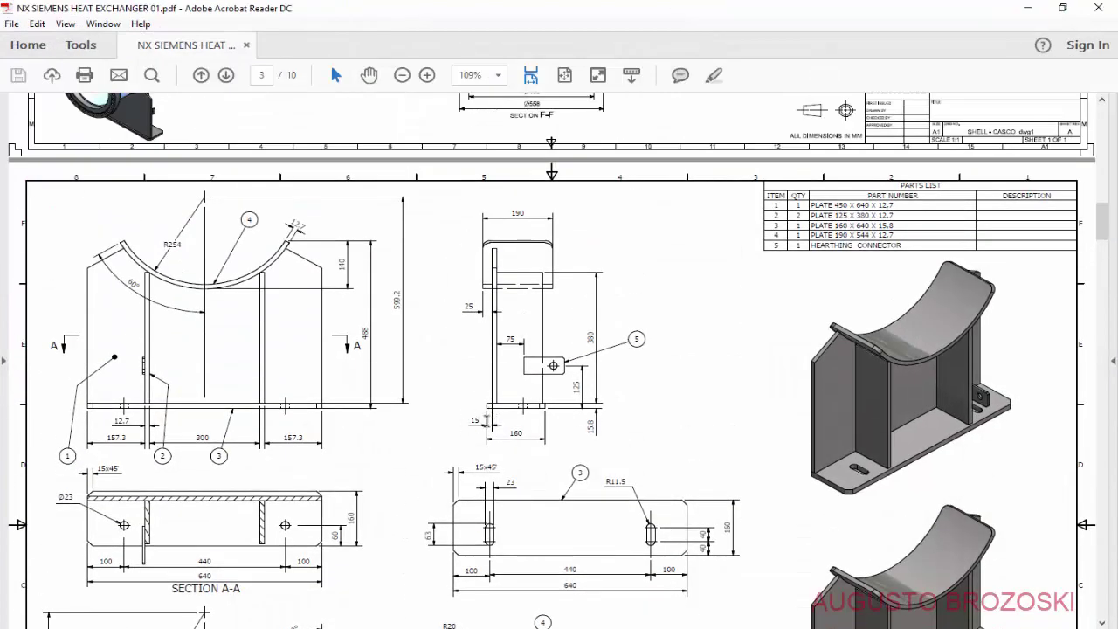
scroll(473, 423, "down", 2)
scroll(469, 425, "down", 3)
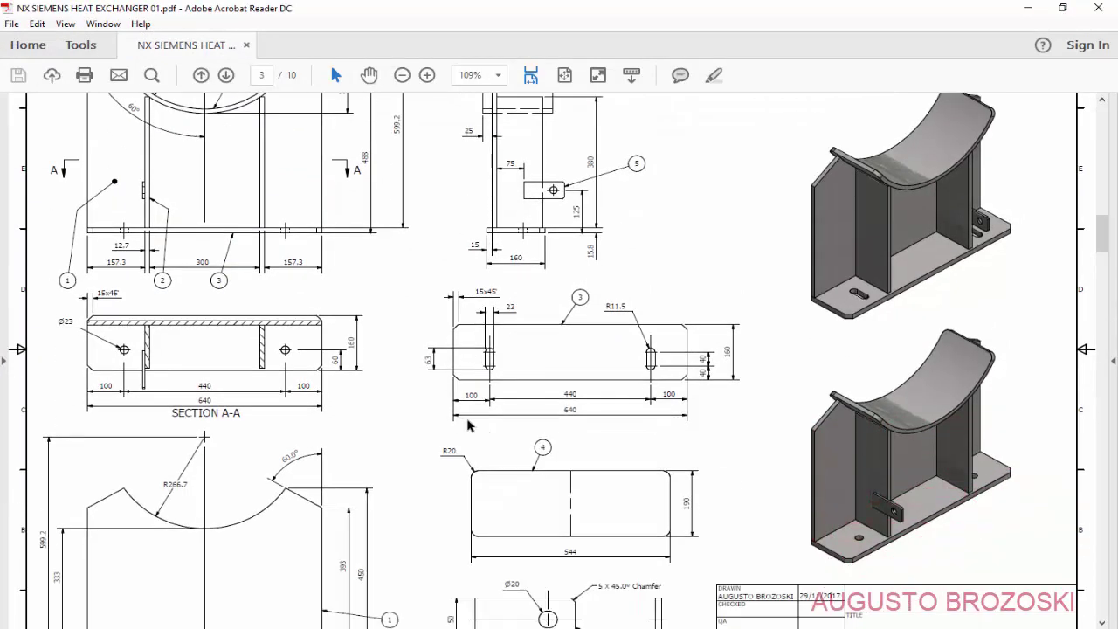
- Back in NX, select faces on PLATE 450X640 and FIX PLATE for a Distance constraint
left_click(1027, 8)
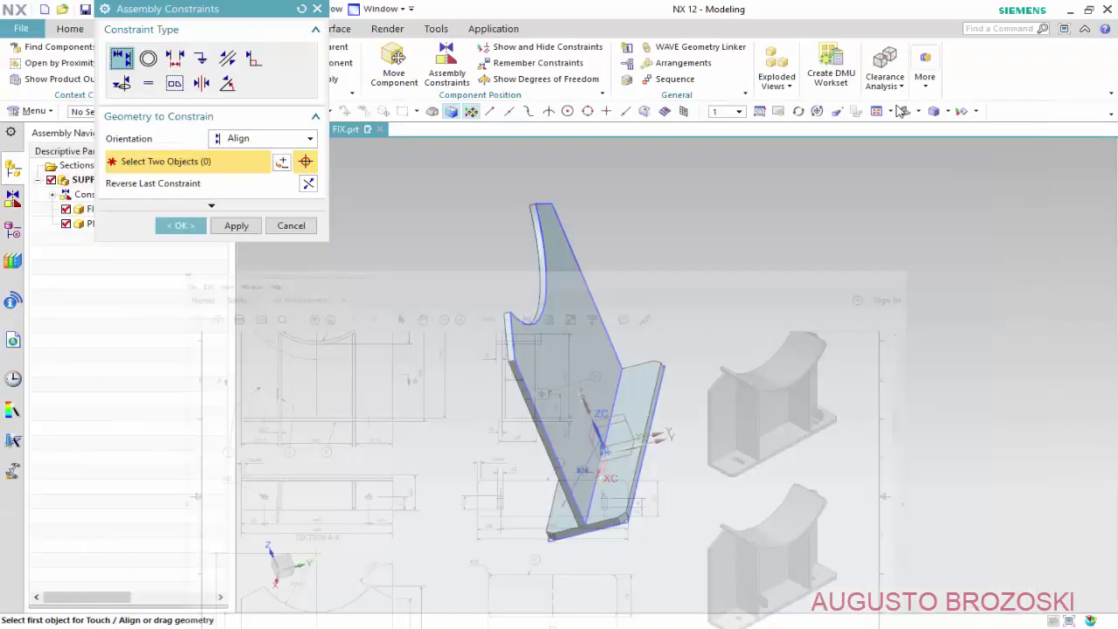
left_click(175, 59)
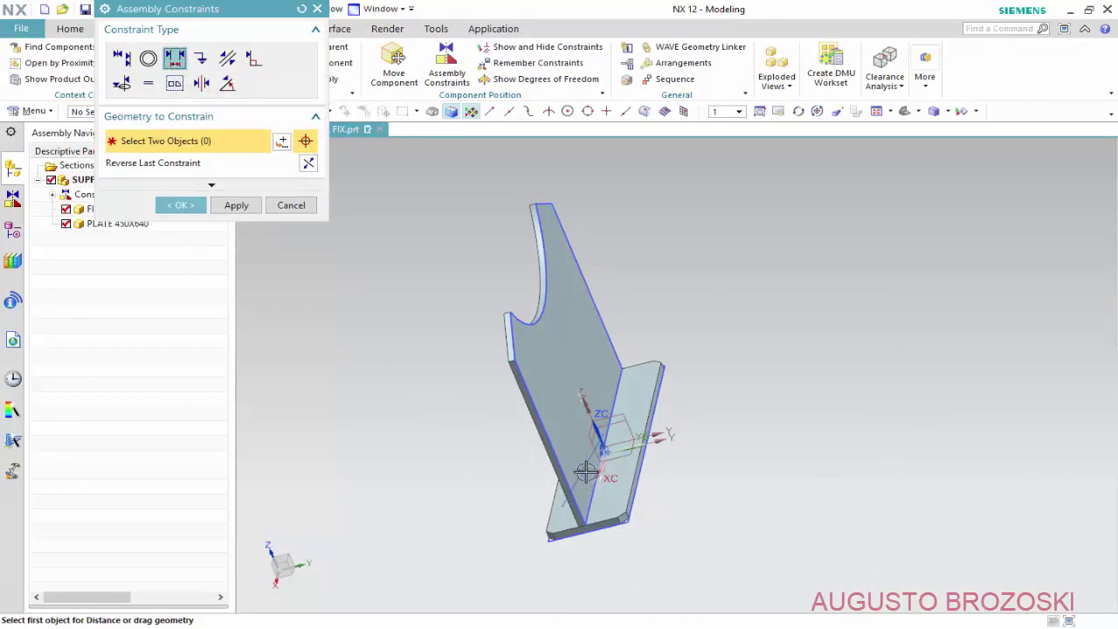
scroll(576, 463, "up", 2)
scroll(560, 425, "up", 2)
left_click(560, 426)
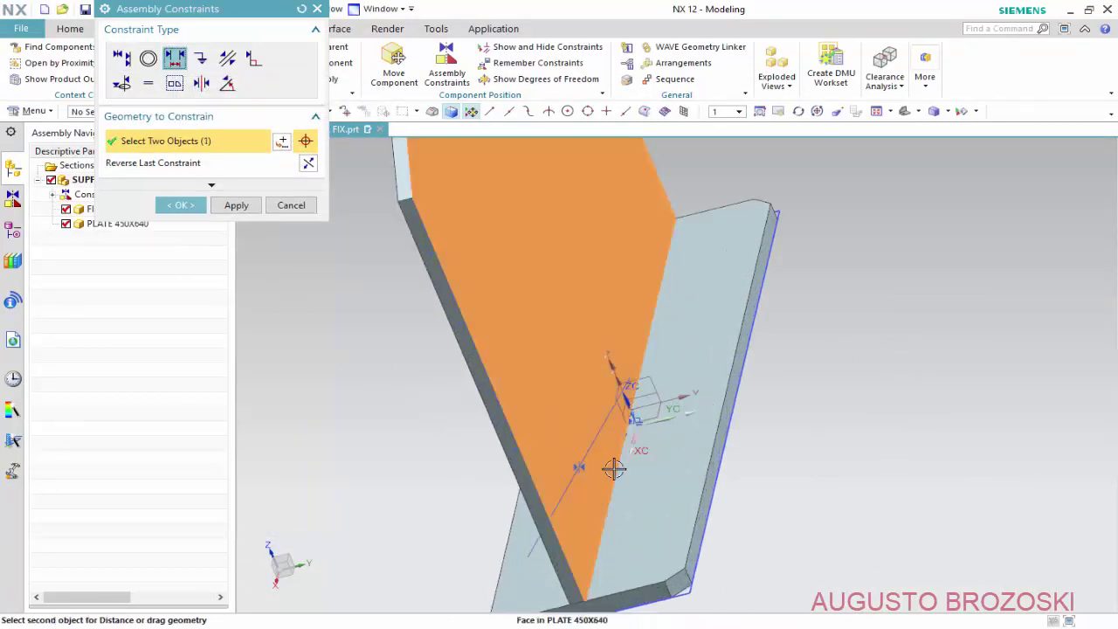
scroll(734, 479, "up", 2)
scroll(669, 438, "up", 1)
left_click(669, 438)
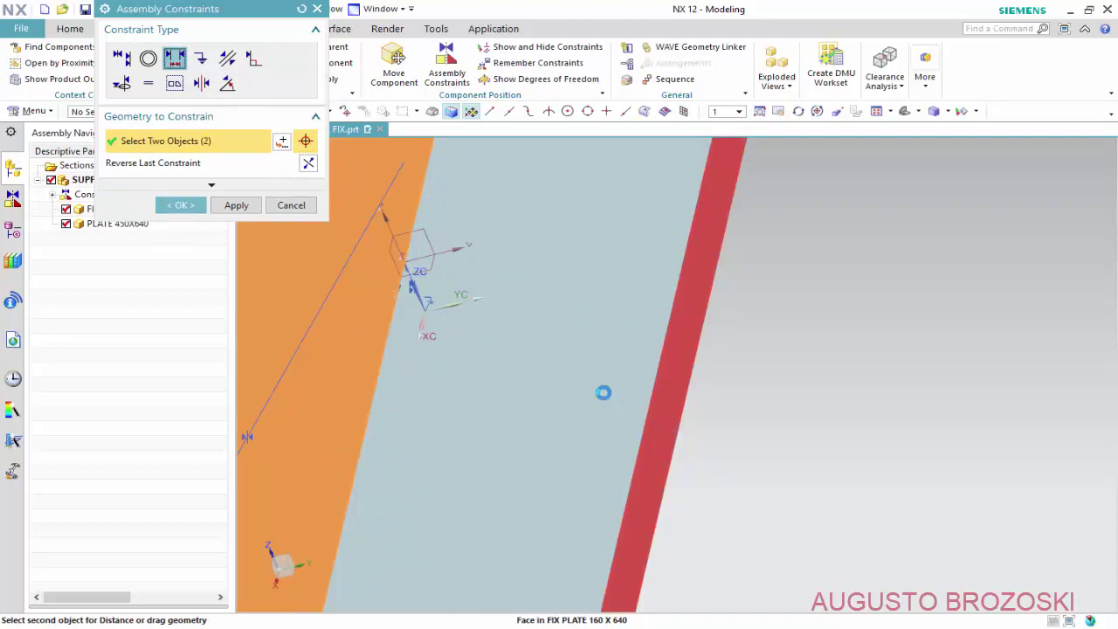
- Set the distance to 15 mm, apply it, and close the constraints dialog
scroll(452, 333, "down", 1)
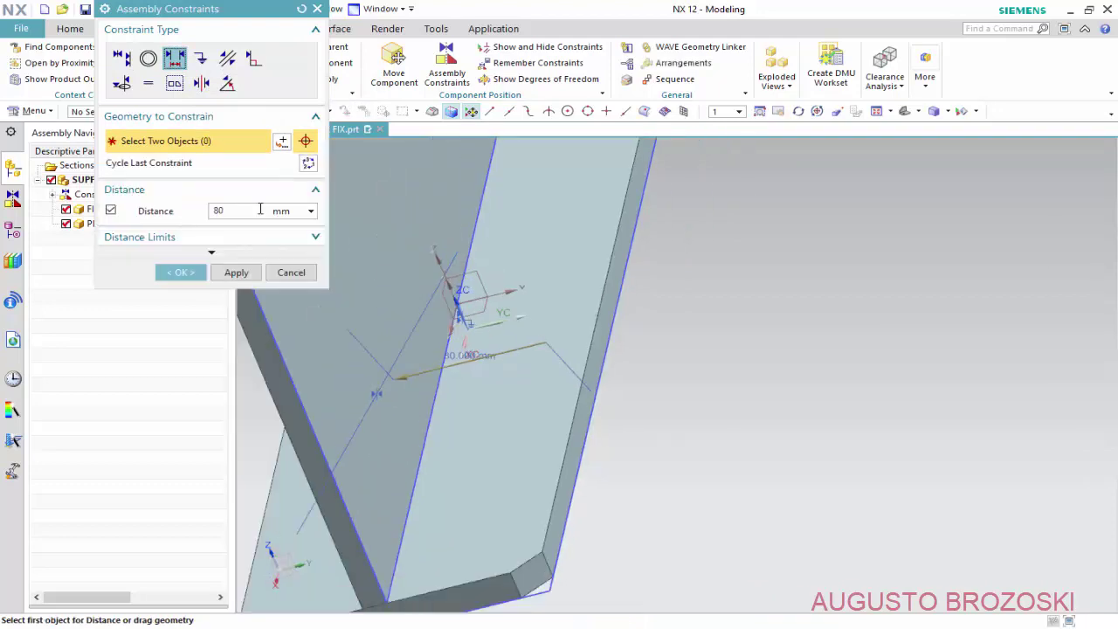
left_click(228, 210)
type("15")
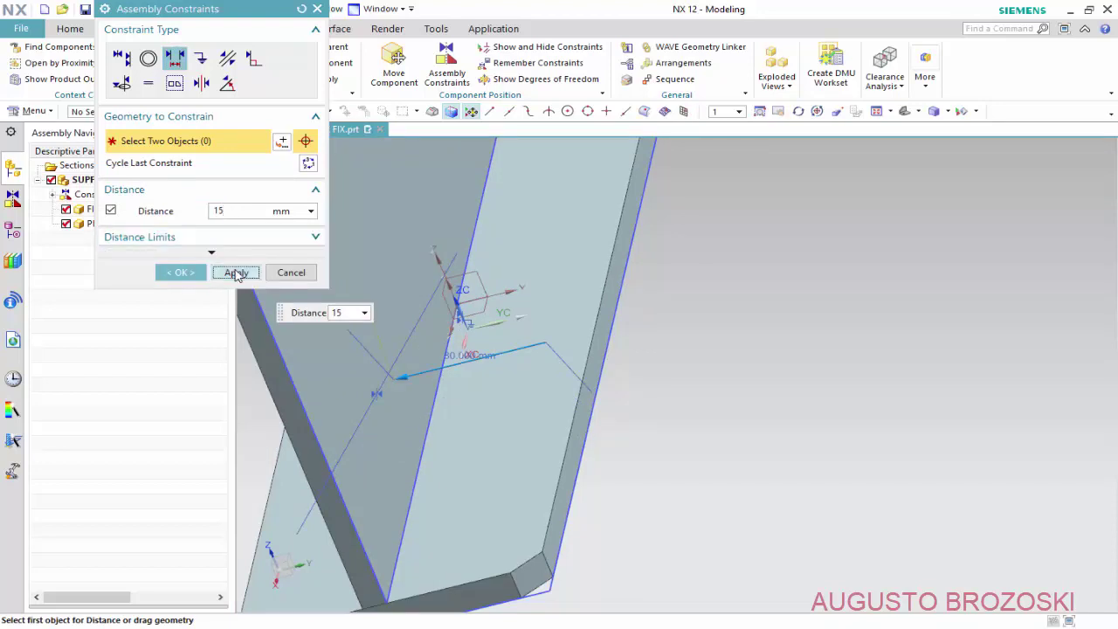
left_click(234, 273)
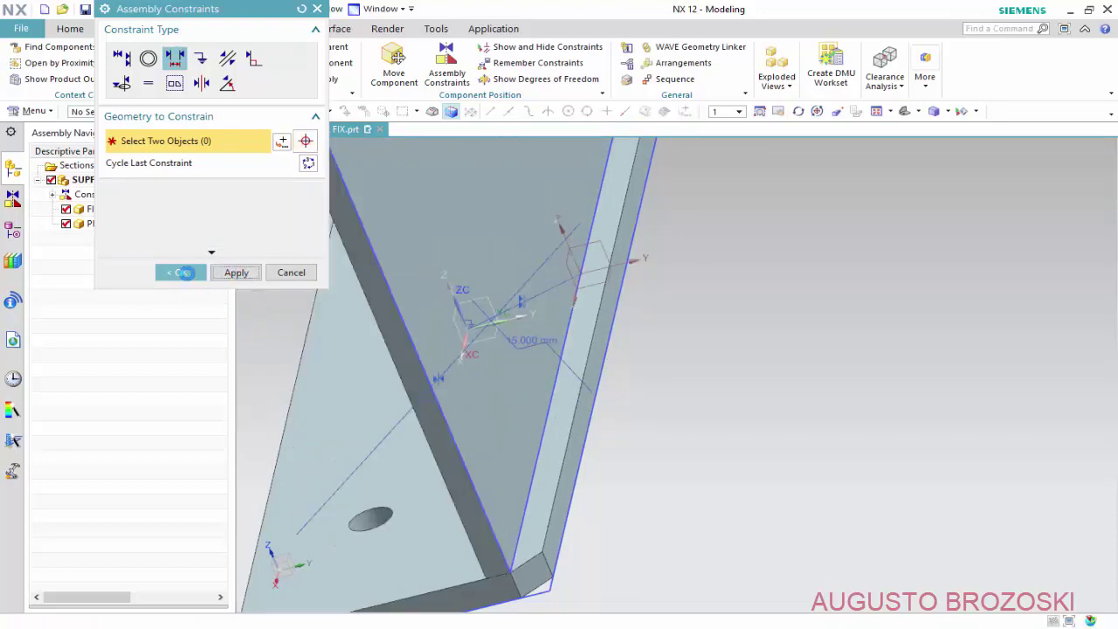
left_click(181, 273)
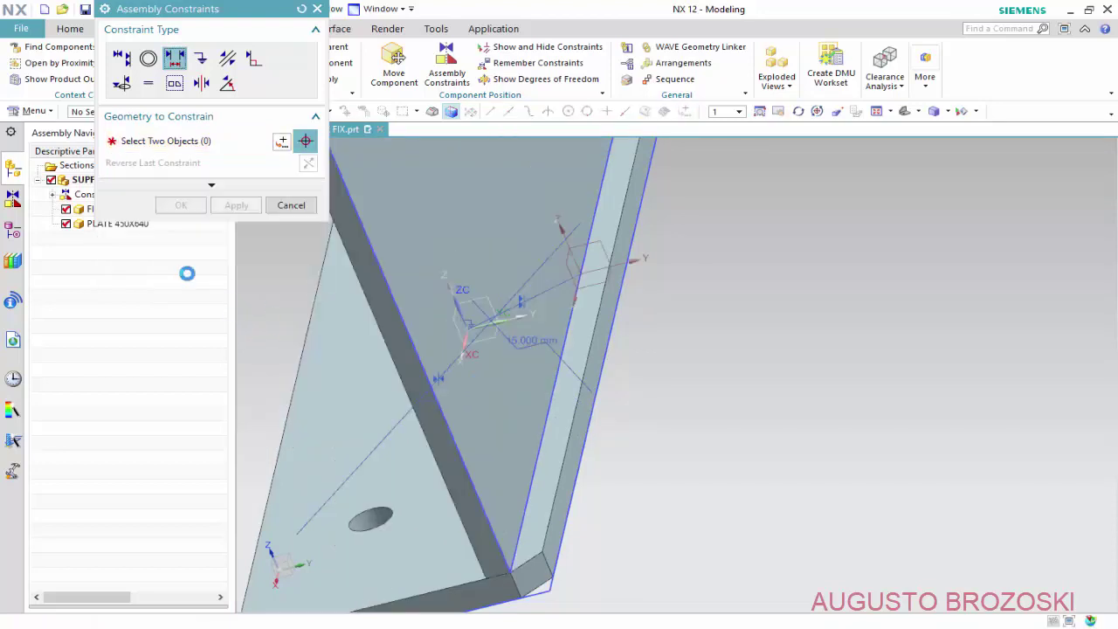
left_click(291, 206)
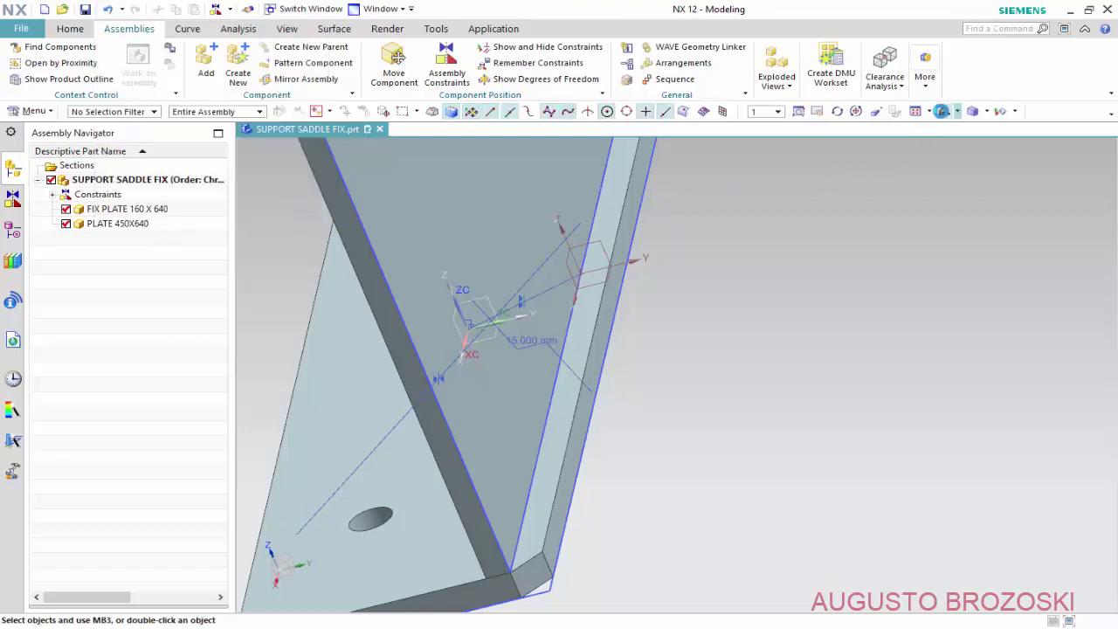
- Fit to trimetric, hide coordinate systems and constraint symbols, and save SUPPORT SADDLE FIX.prt
left_click(943, 111)
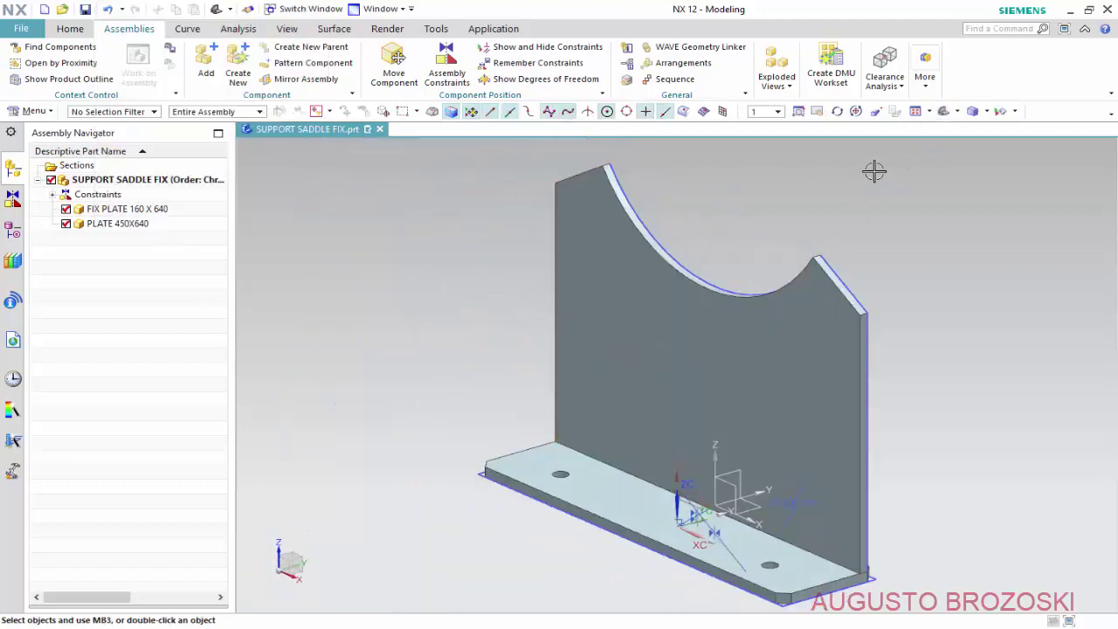
left_click(1003, 114)
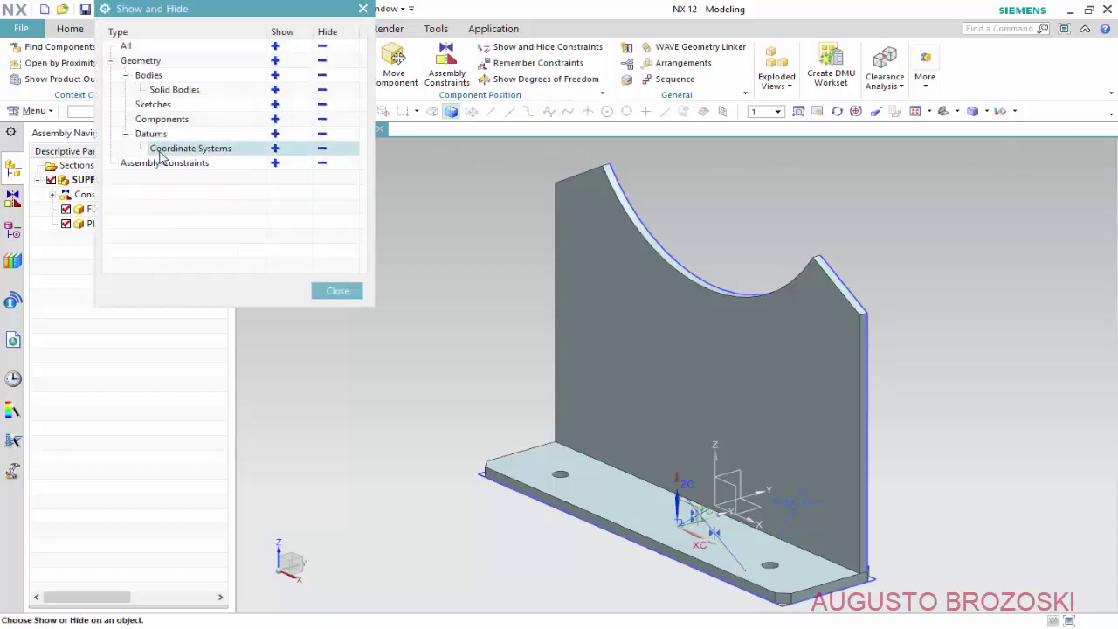
left_click(321, 149)
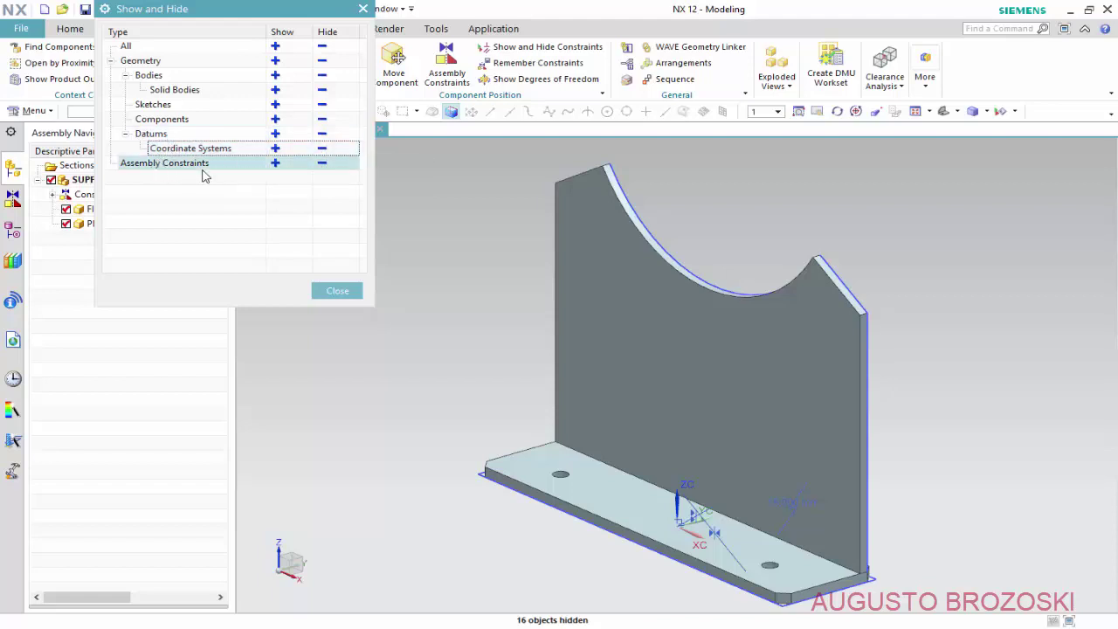
left_click(322, 166)
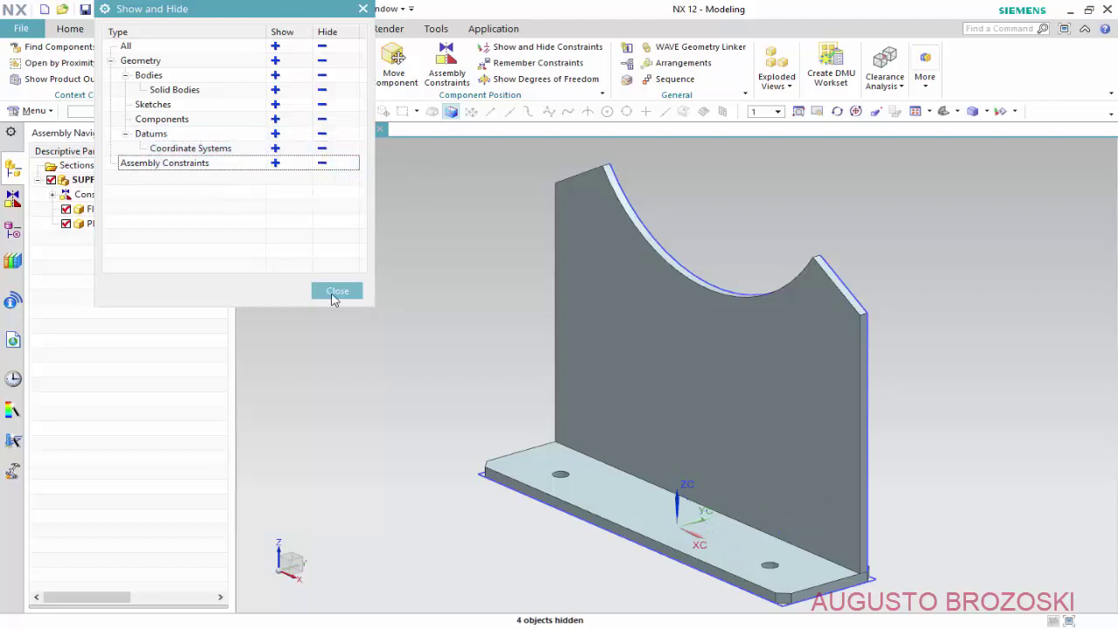
left_click(338, 292)
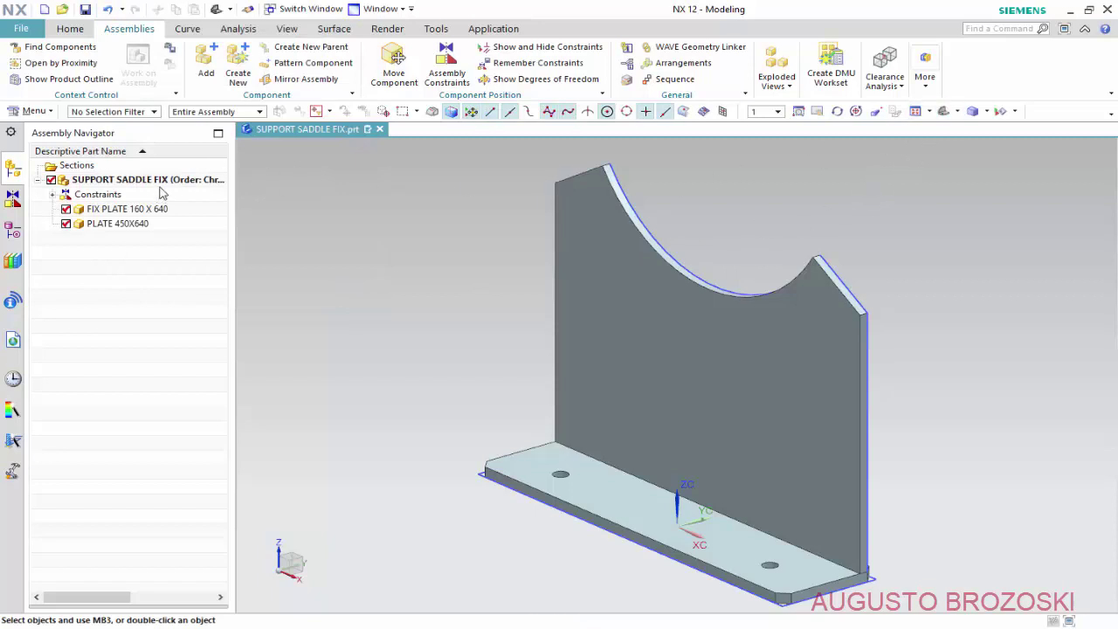
left_click(85, 9)
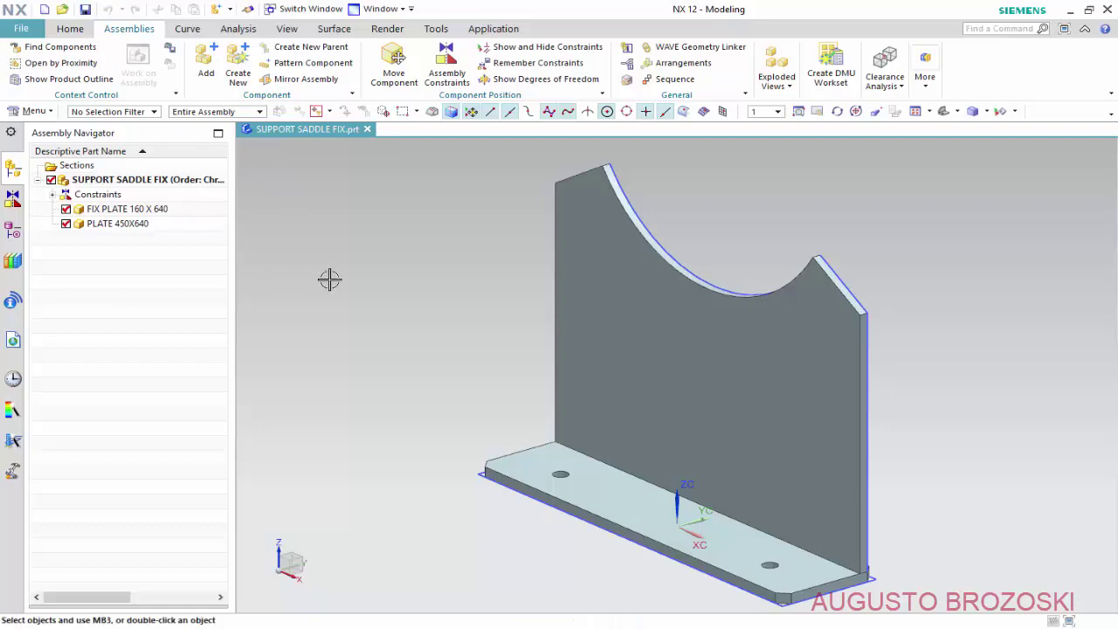
left_click(441, 622)
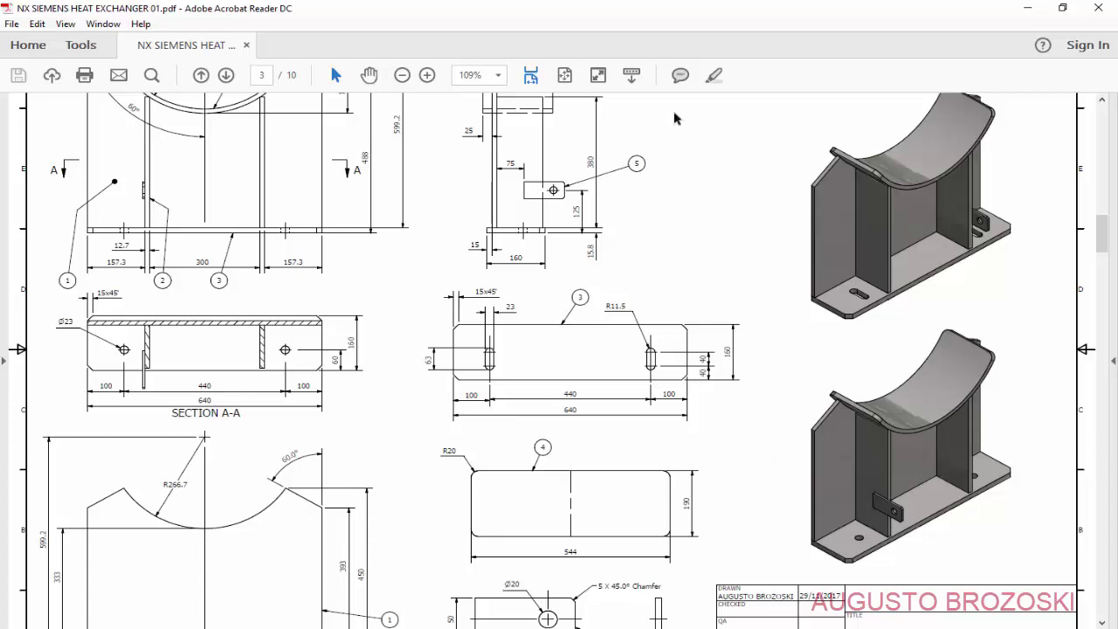
left_click(1021, 12)
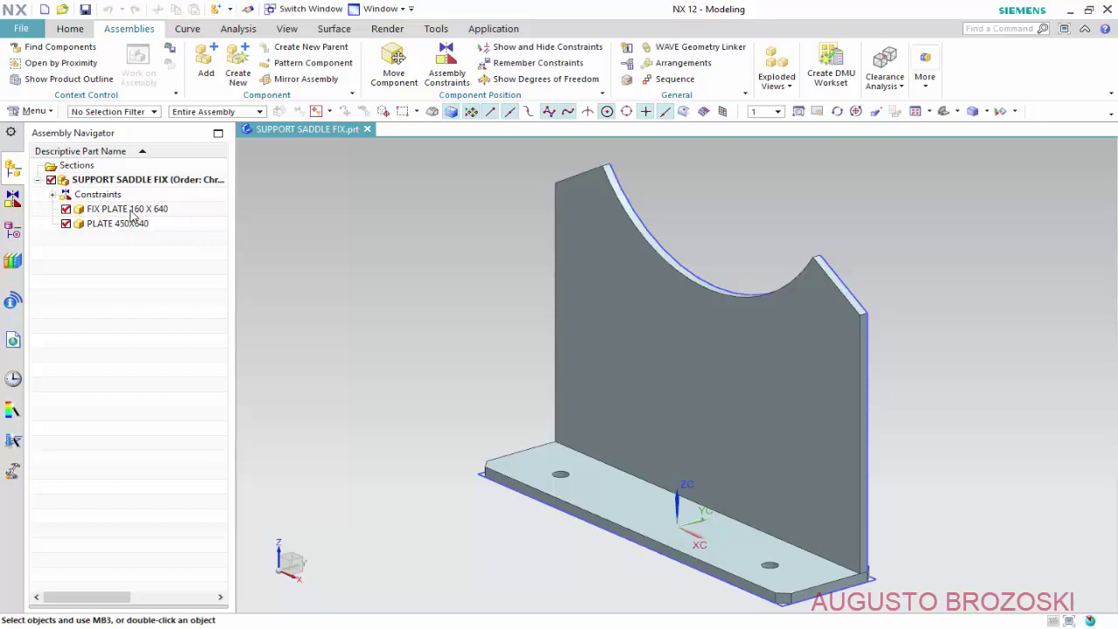
- Switch FIX PLATE 160 X 640's reference set to Empty, then back to Entire Part
right_click(131, 216)
mouse_move(198, 280)
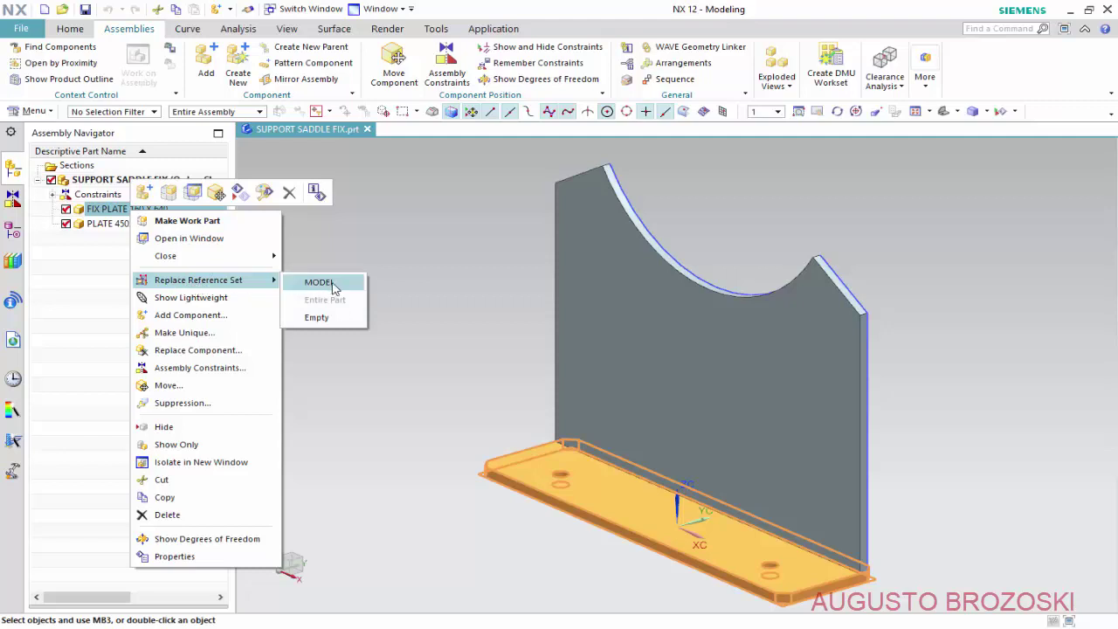
left_click(314, 317)
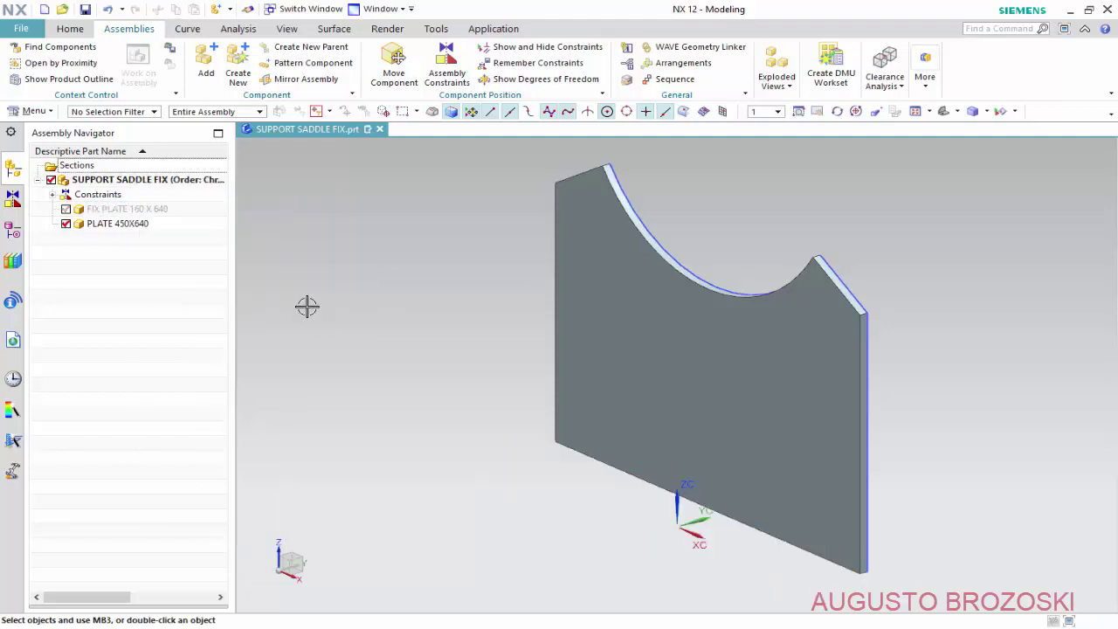
right_click(149, 215)
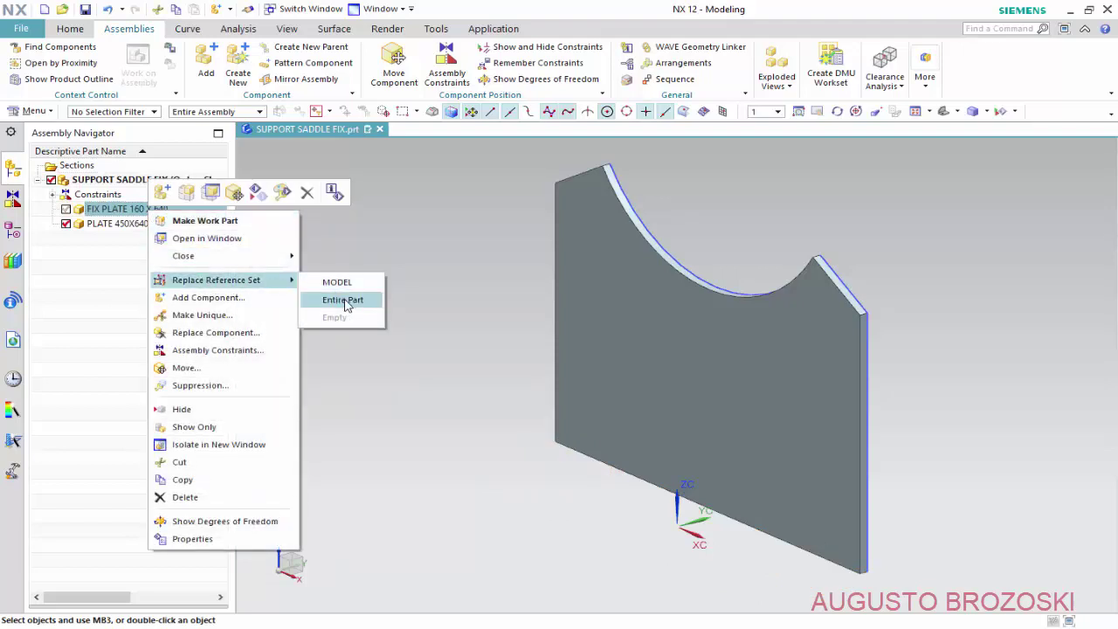
left_click(344, 300)
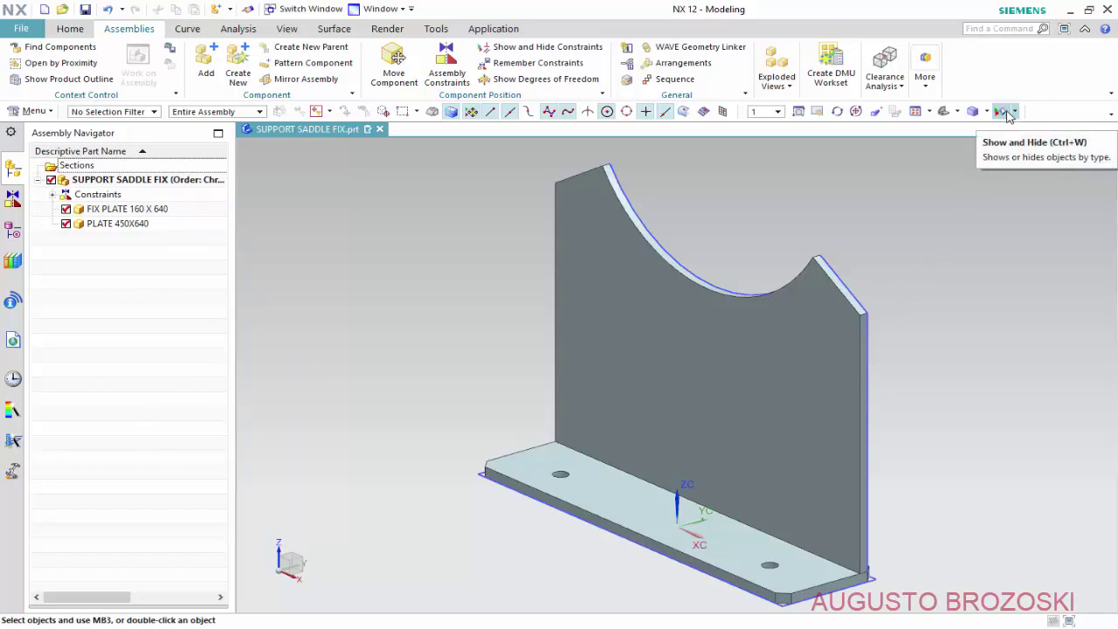
left_click(1005, 112)
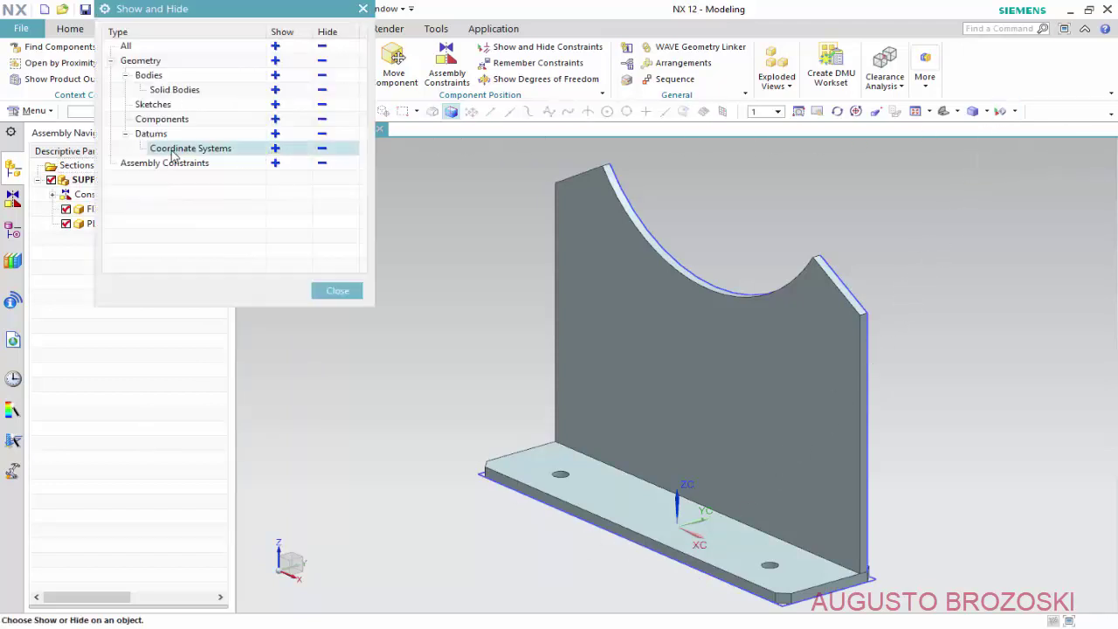
- Show the Coordinate Systems type in Show and Hide and close the dialog
left_click(275, 148)
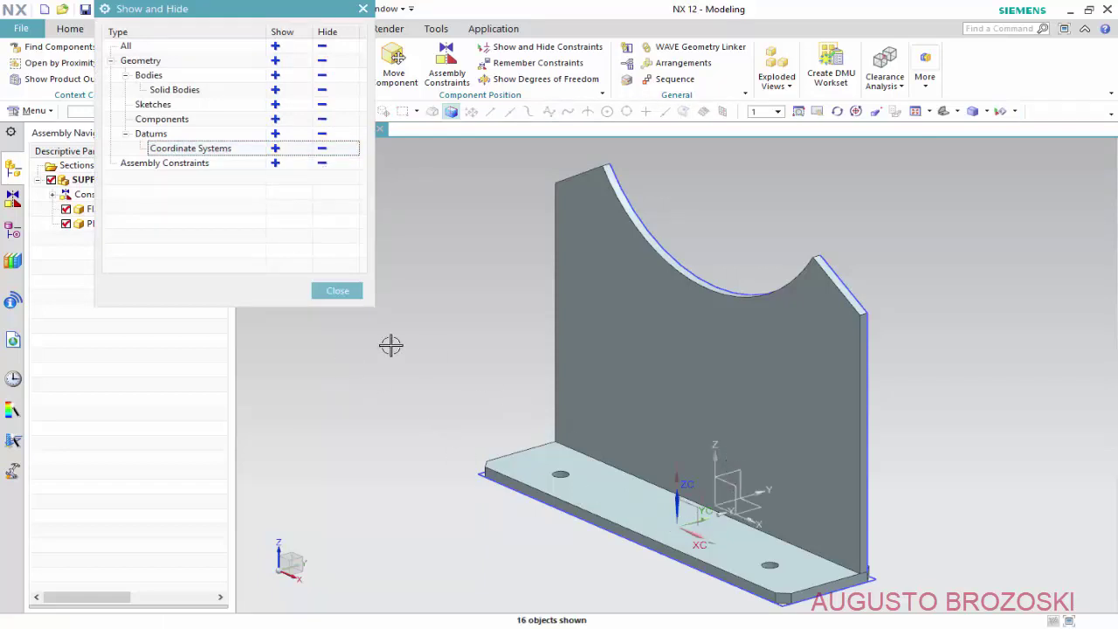
left_click(337, 292)
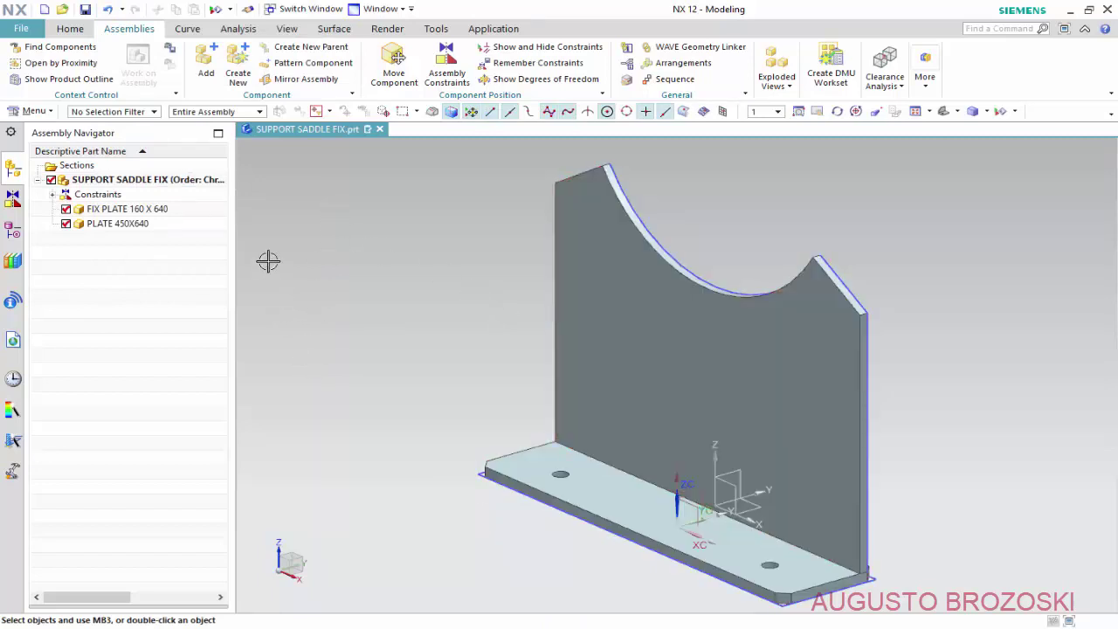
- Load PLATE 125X380.prt as a new component through Add Component
left_click(199, 70)
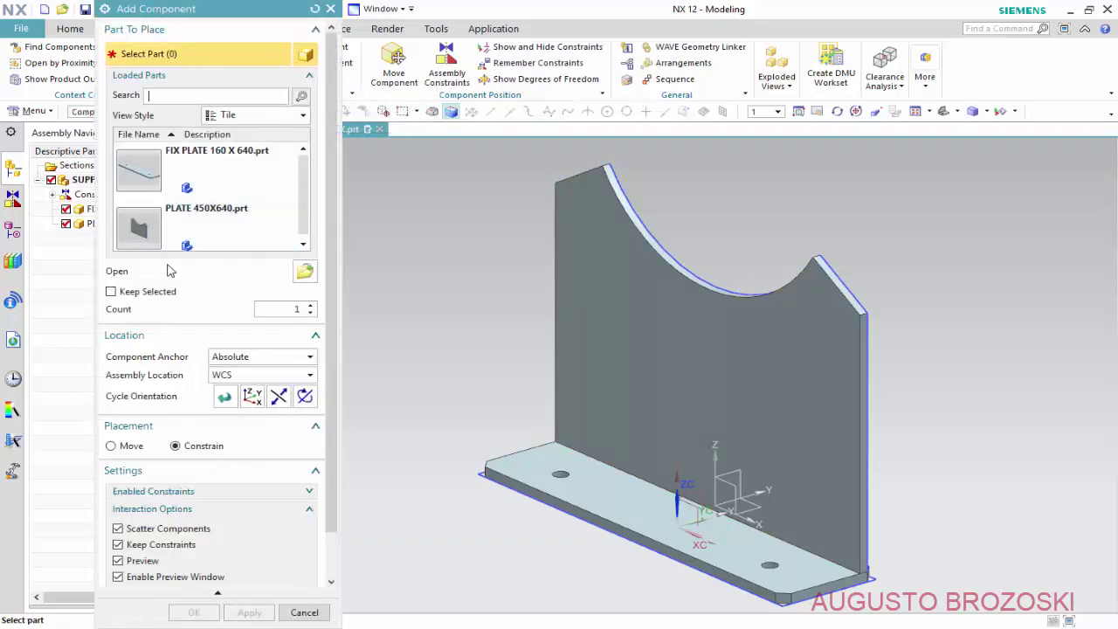
left_click(304, 276)
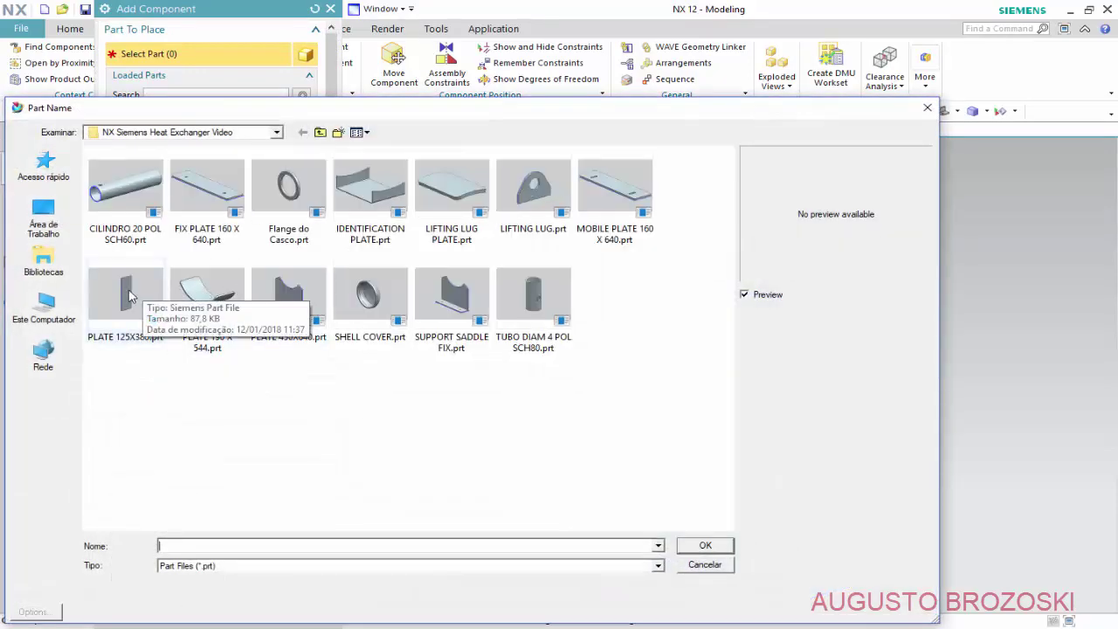
left_click(129, 297)
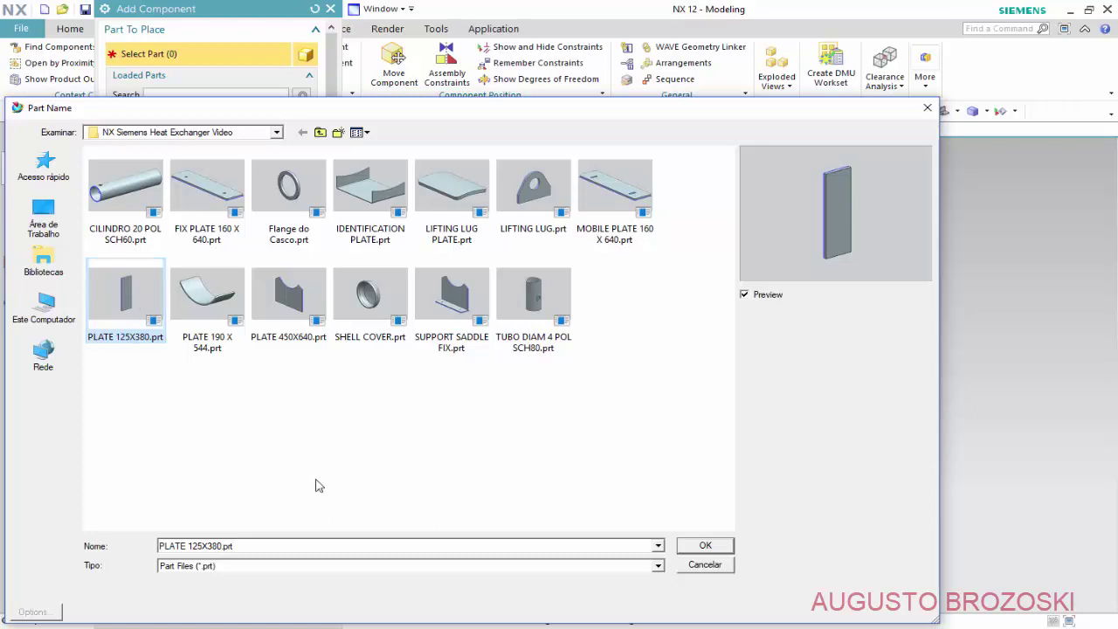
left_click(712, 548)
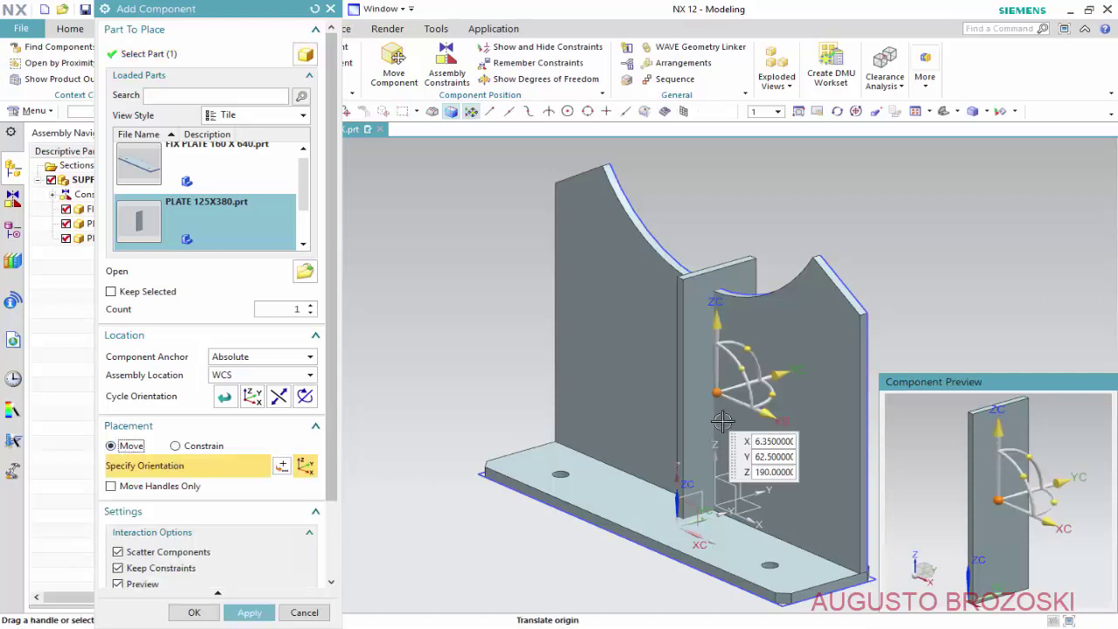
- Drag the new plate along YC and ZC, then choose Constrain placement
mouse_move(780, 375)
left_mouse_down()
mouse_move(655, 450)
mouse_move(591, 408)
left_mouse_up()
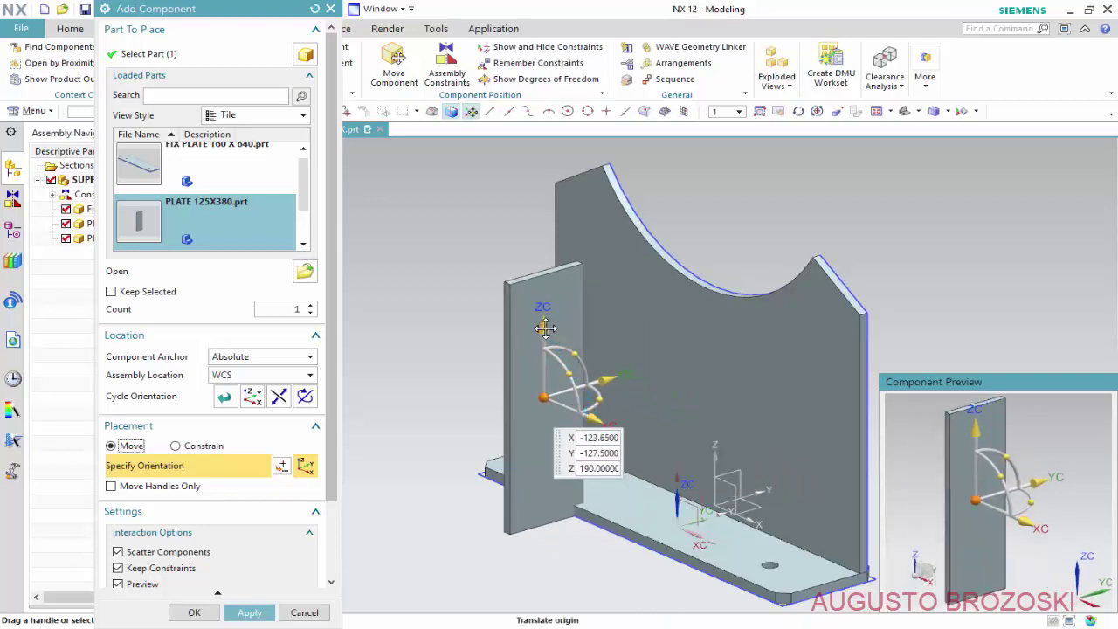
left_click_drag(544, 325, 542, 253)
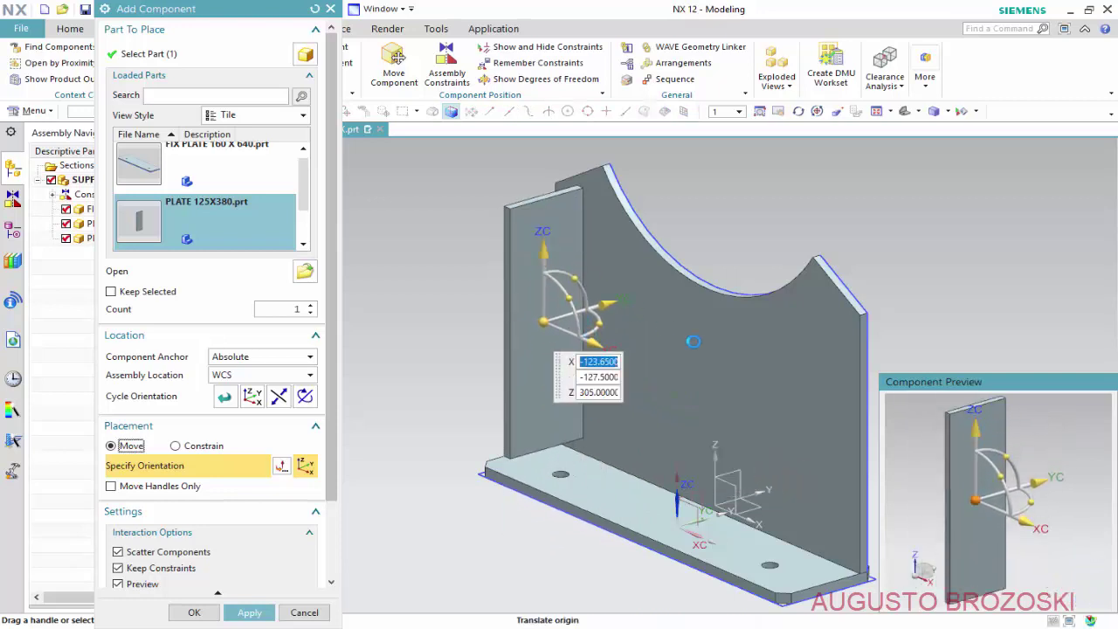
left_click(175, 446)
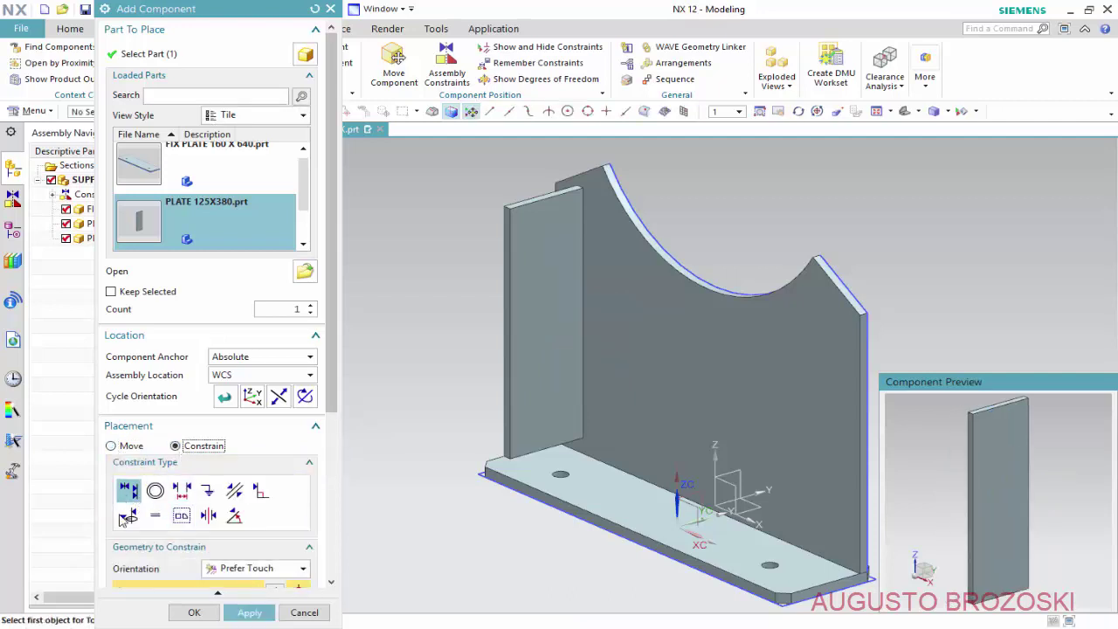
- Touch-align the new plate's bottom edge to the base plate face
left_click(332, 582)
left_click(332, 583)
left_click(333, 583)
left_click(332, 583)
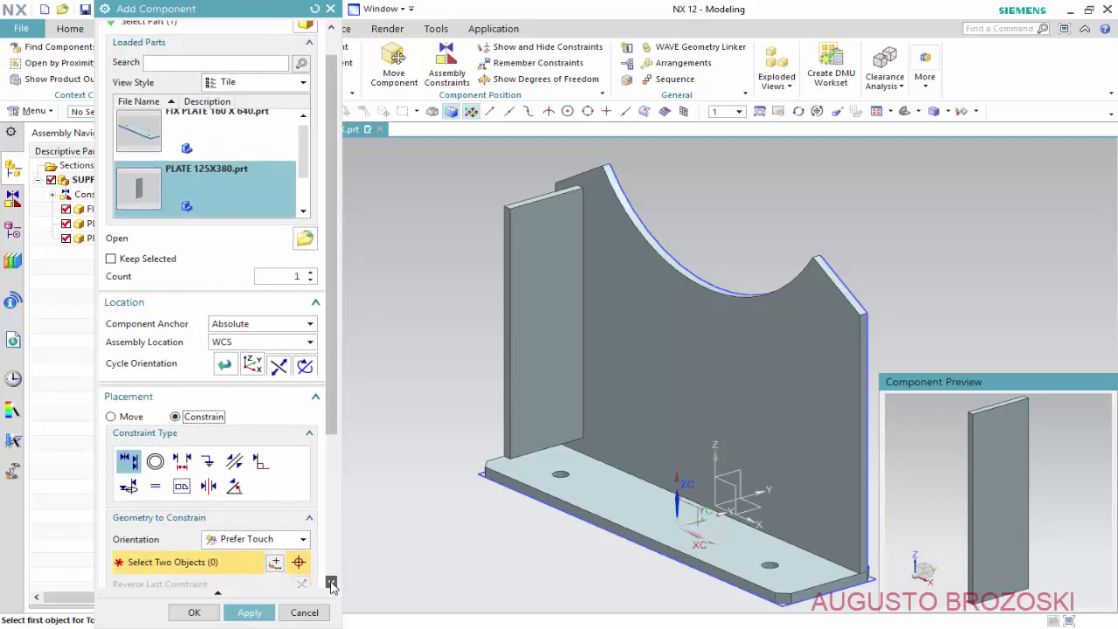
left_click(332, 582)
left_click(332, 583)
left_click(333, 582)
left_click(332, 583)
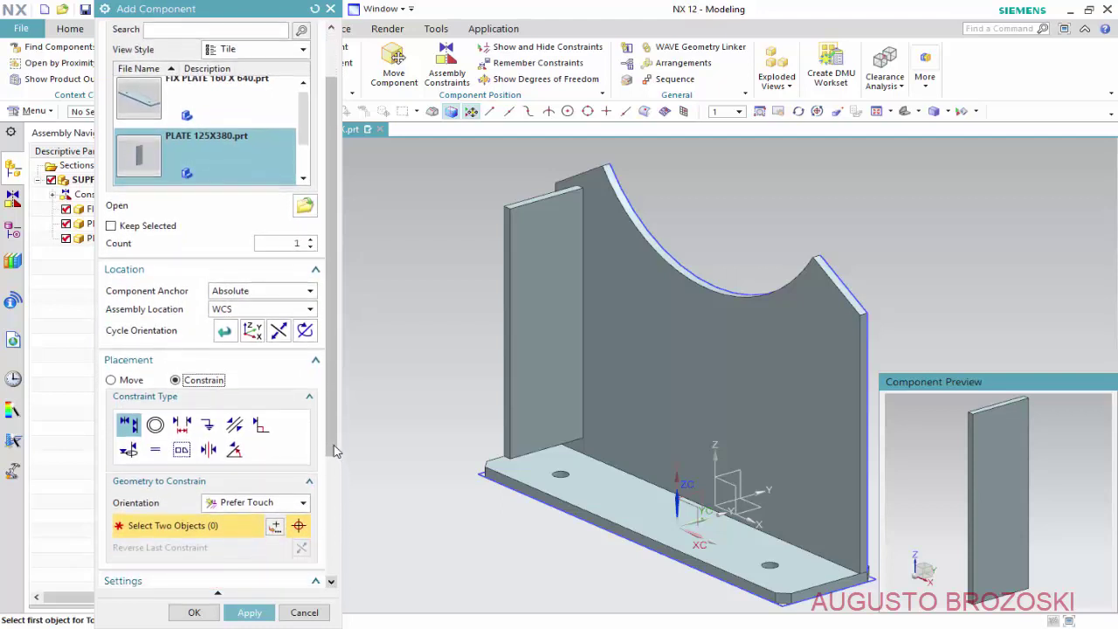
scroll(336, 522, "down", 1)
scroll(336, 523, "down", 1)
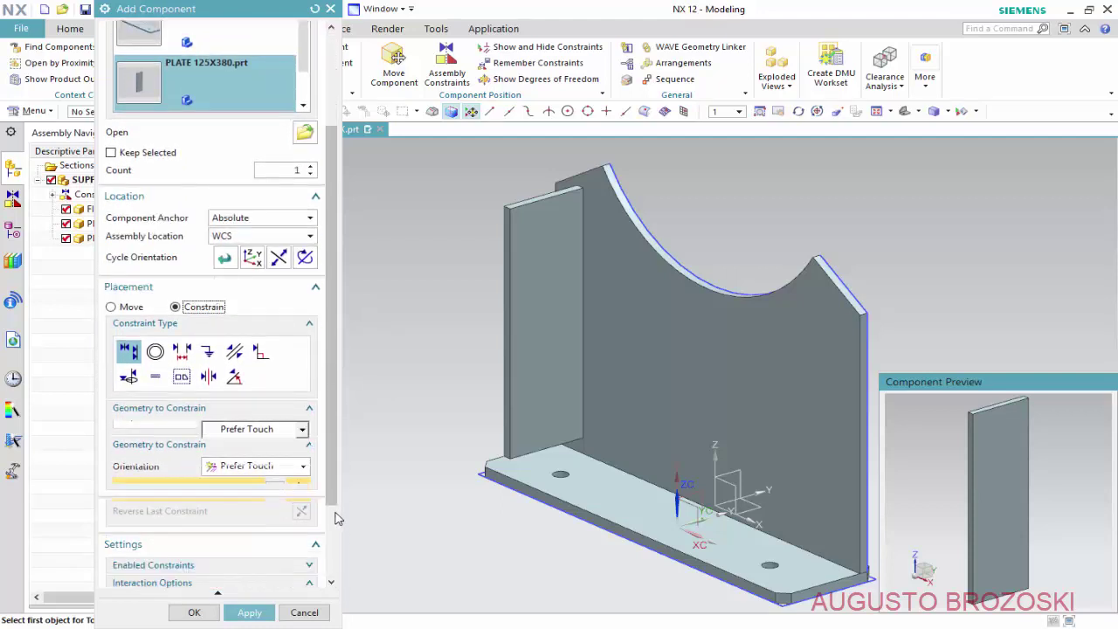
scroll(336, 523, "down", 1)
scroll(332, 539, "down", 1)
scroll(332, 539, "down", 1)
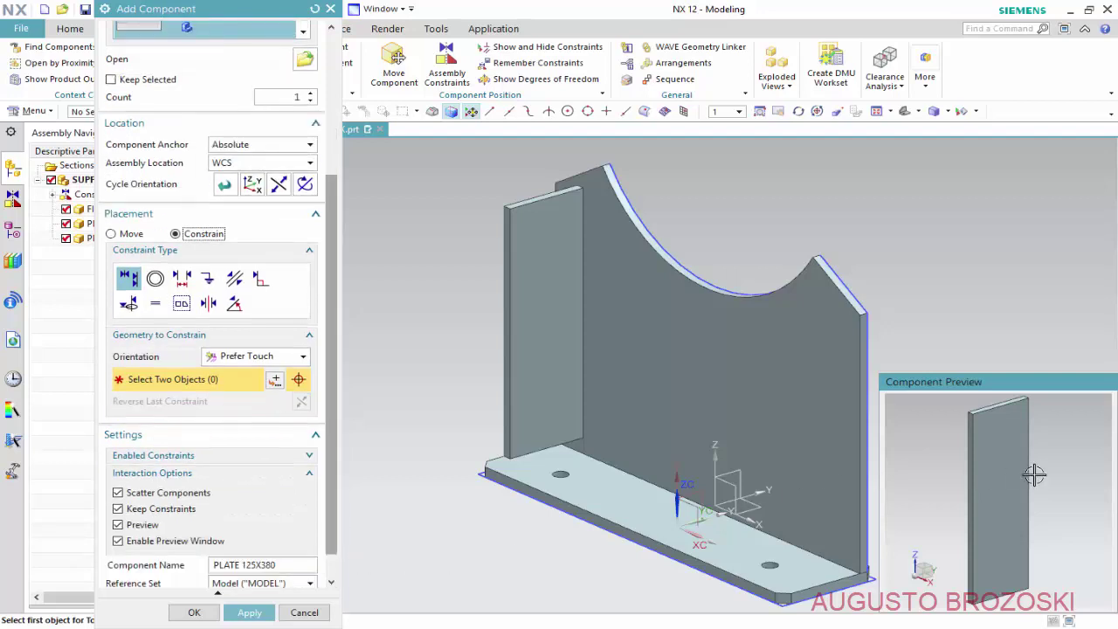
middle_click_drag(956, 539, 983, 557)
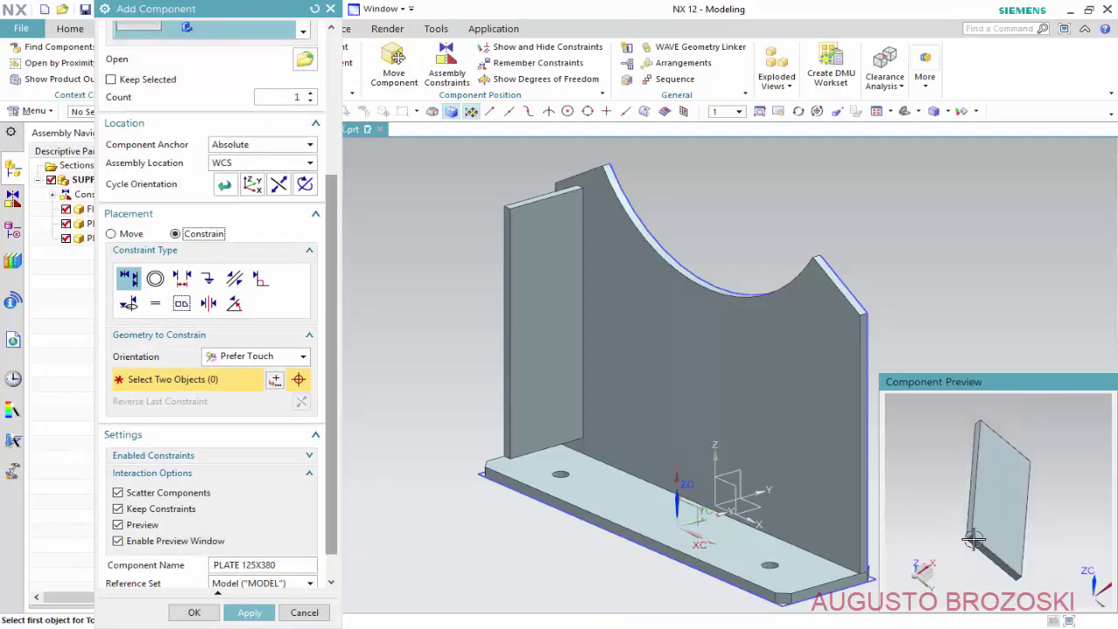
scroll(994, 566, "up", 3)
scroll(993, 567, "up", 2)
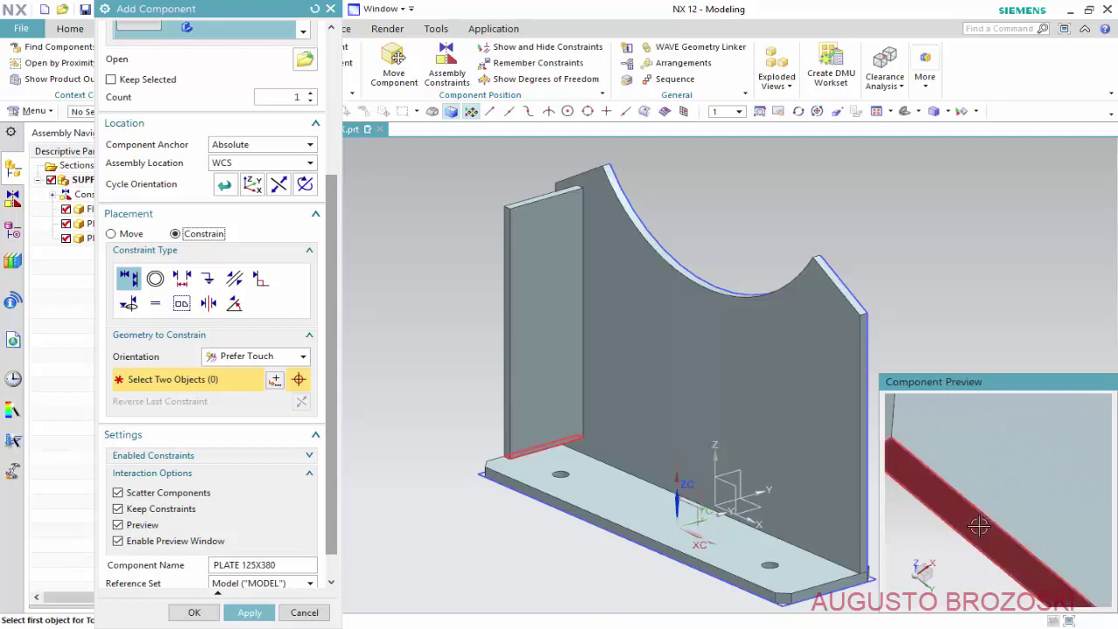
left_click(926, 494)
scroll(944, 498, "down", 5)
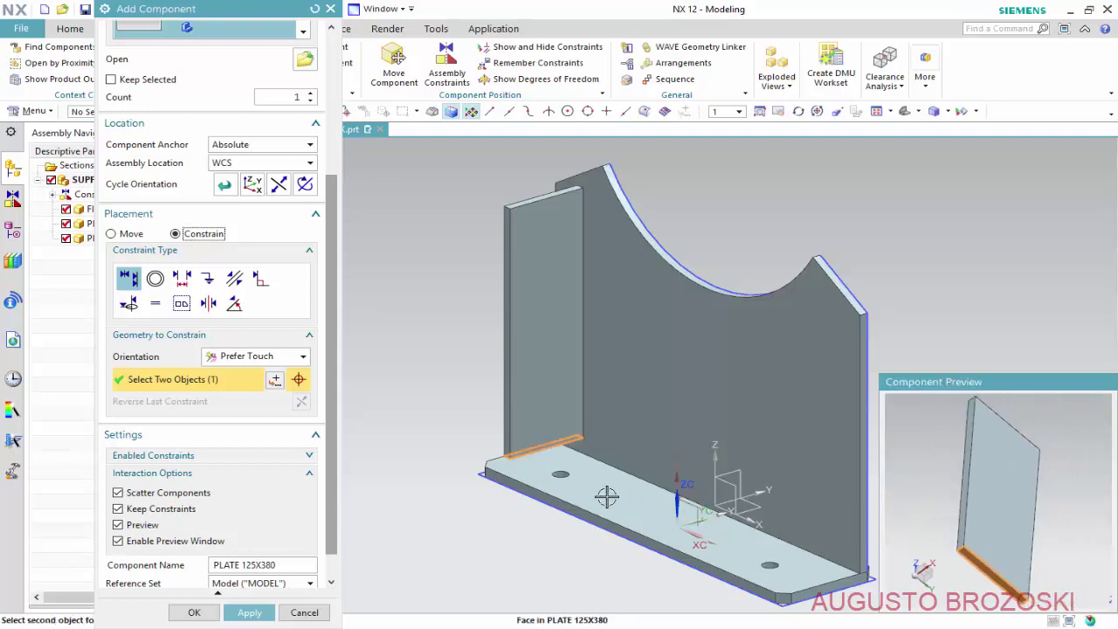
left_click(533, 506)
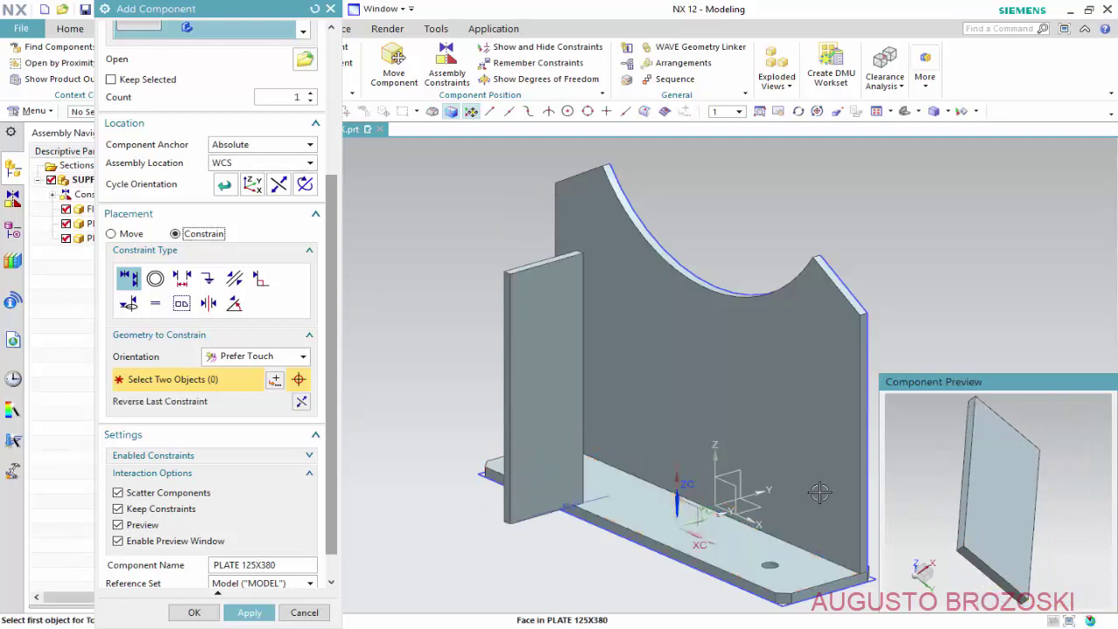
- Touch-align a side face of the new plate against the curved back plate
scroll(1058, 480, "up", 3)
scroll(958, 474, "up", 2)
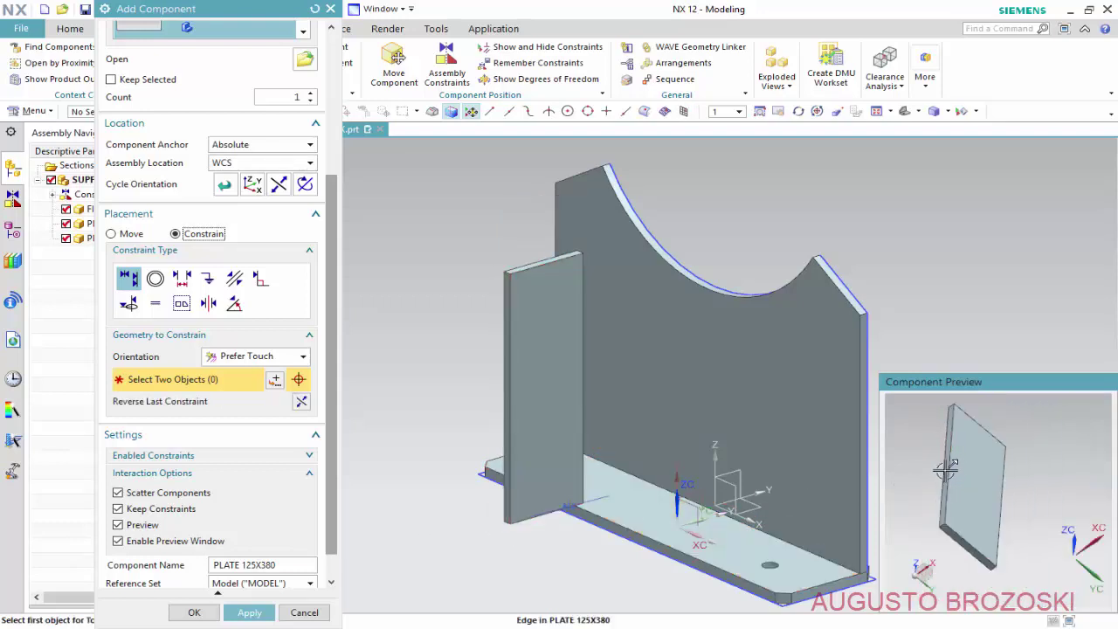
middle_click_drag(950, 470, 962, 473)
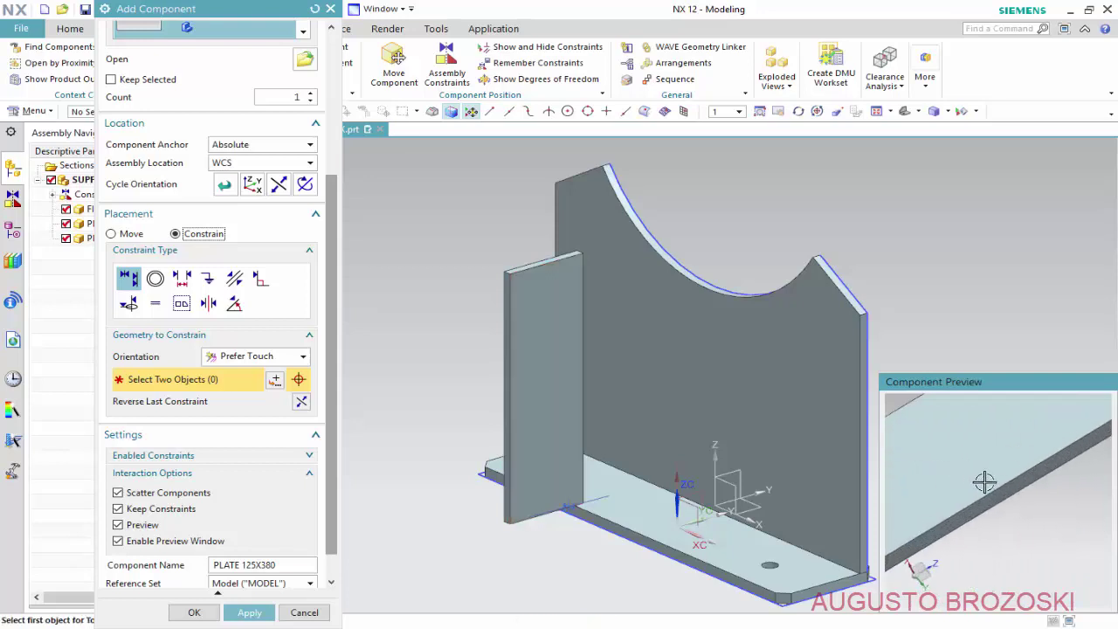
left_click(1005, 515)
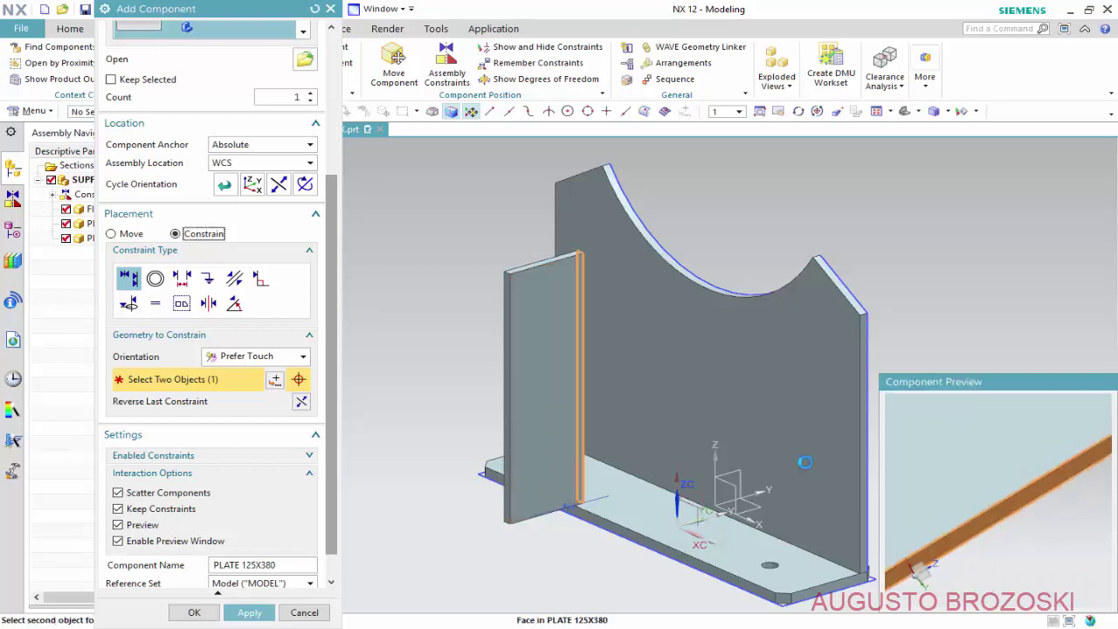
left_click(628, 333)
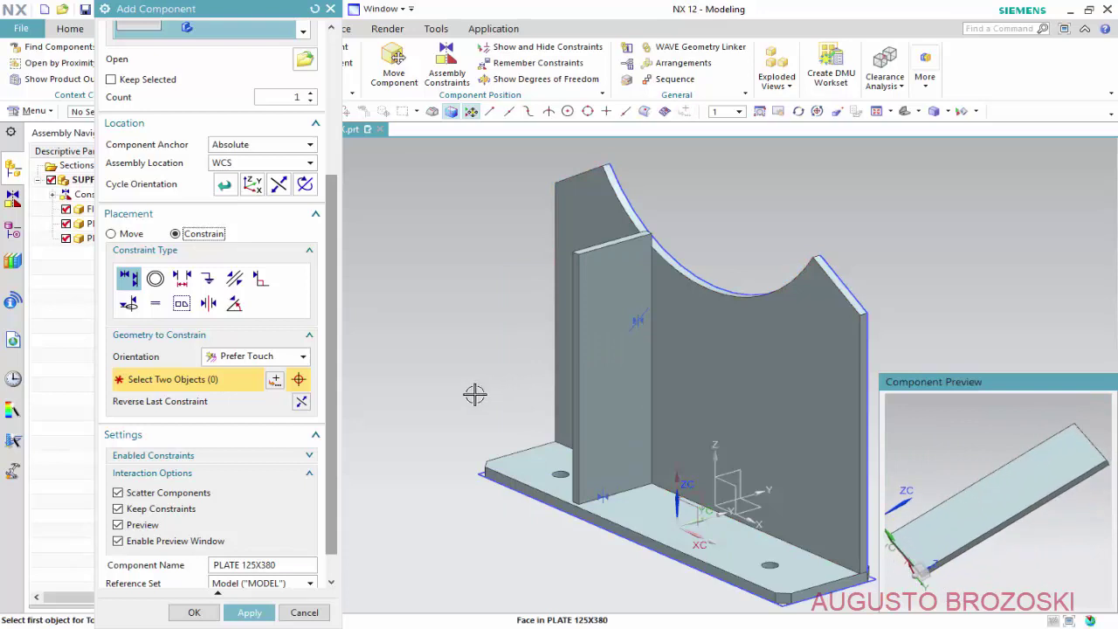
- Add a distance constraint from the plate's vertical face to PLATE 450X640's YZ plane, currently 117.3 mm
left_click(181, 278)
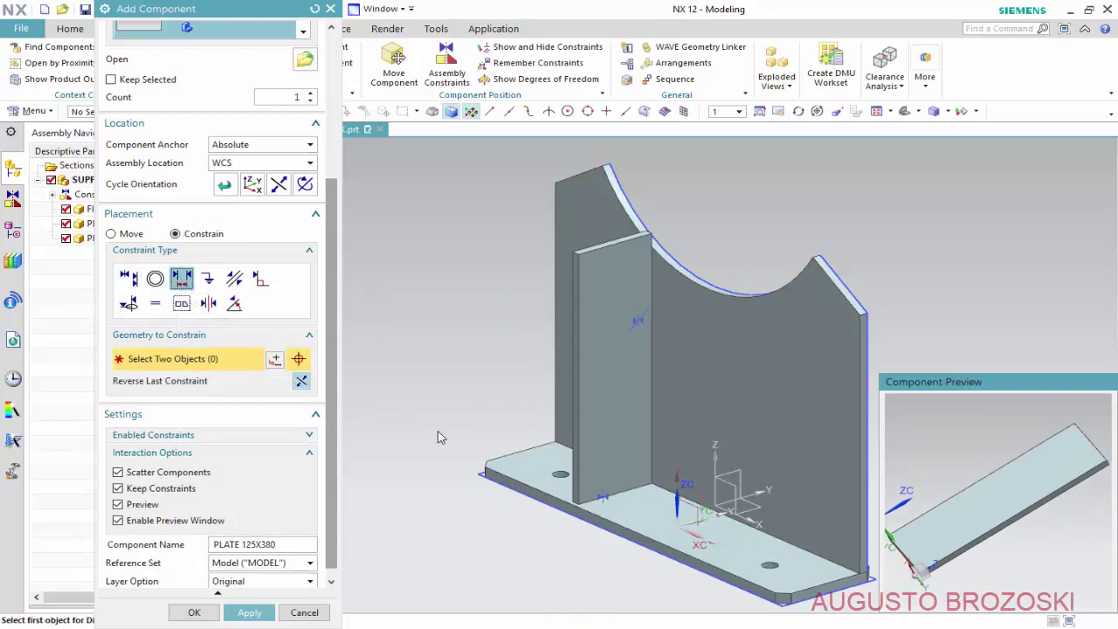
left_click(616, 397)
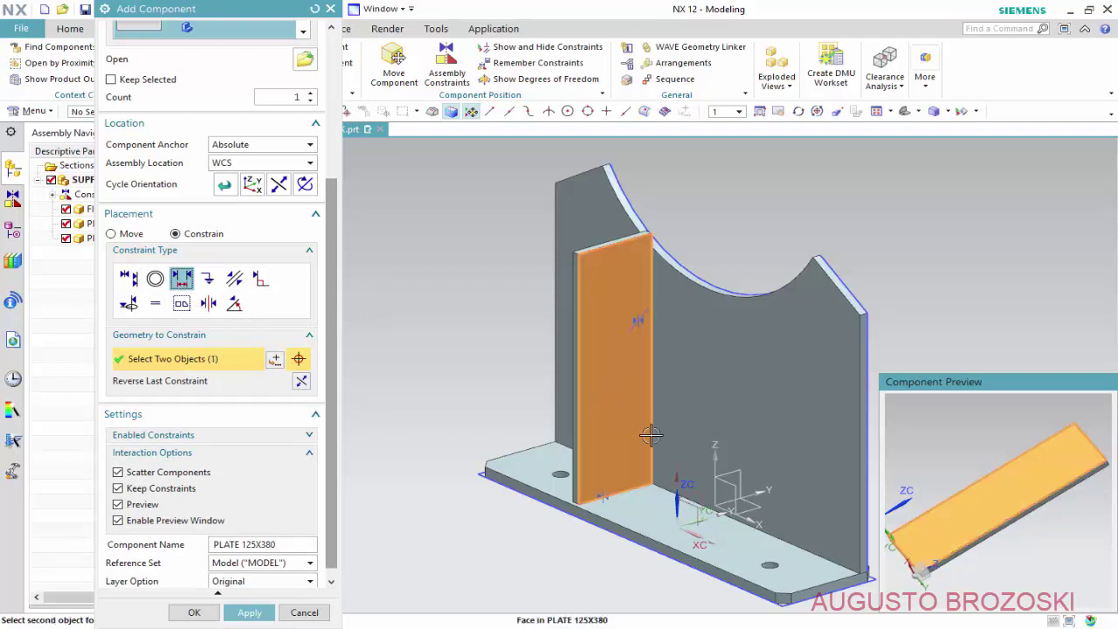
left_click(740, 468)
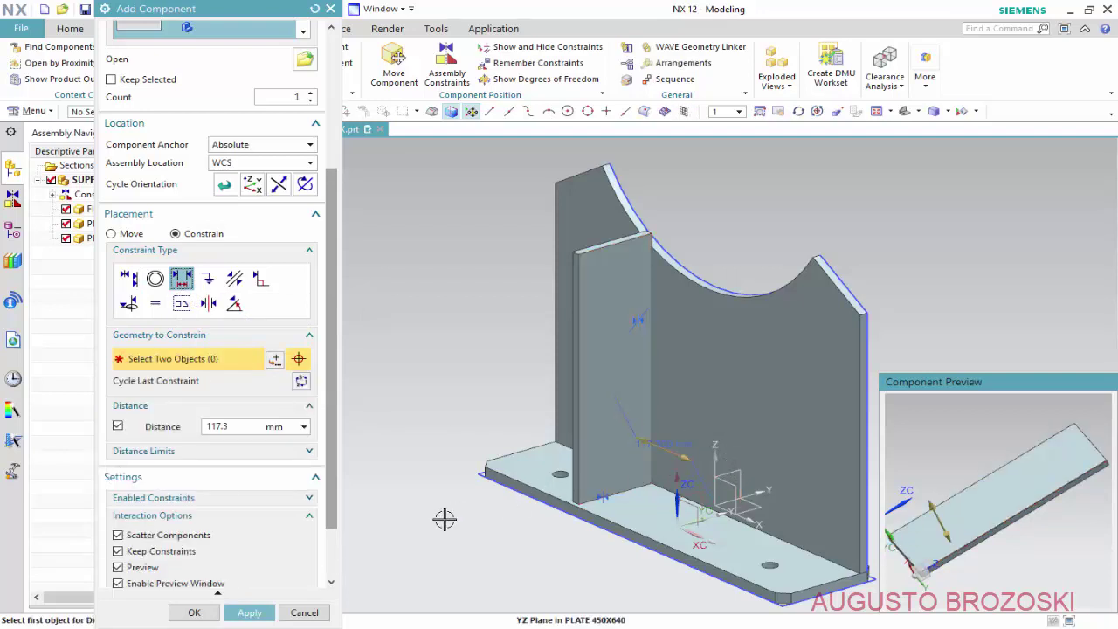
key("alt+Tab")
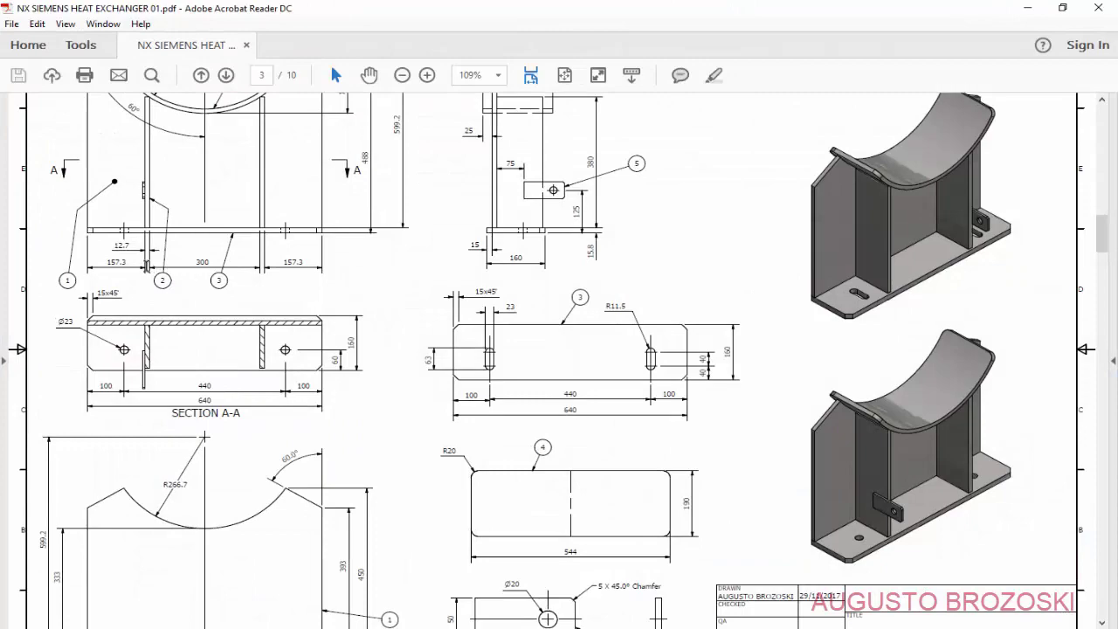
key("alt+Tab")
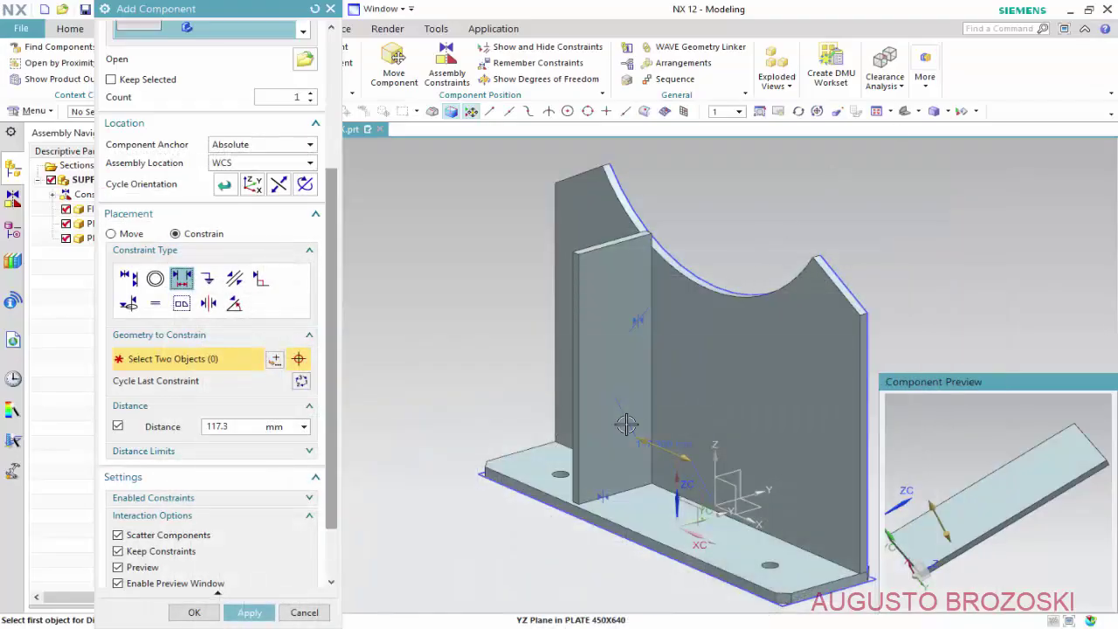
- Change the 117.3 distance to 150 mm and apply to place PLATE 125X380
double_click(238, 426)
type("150")
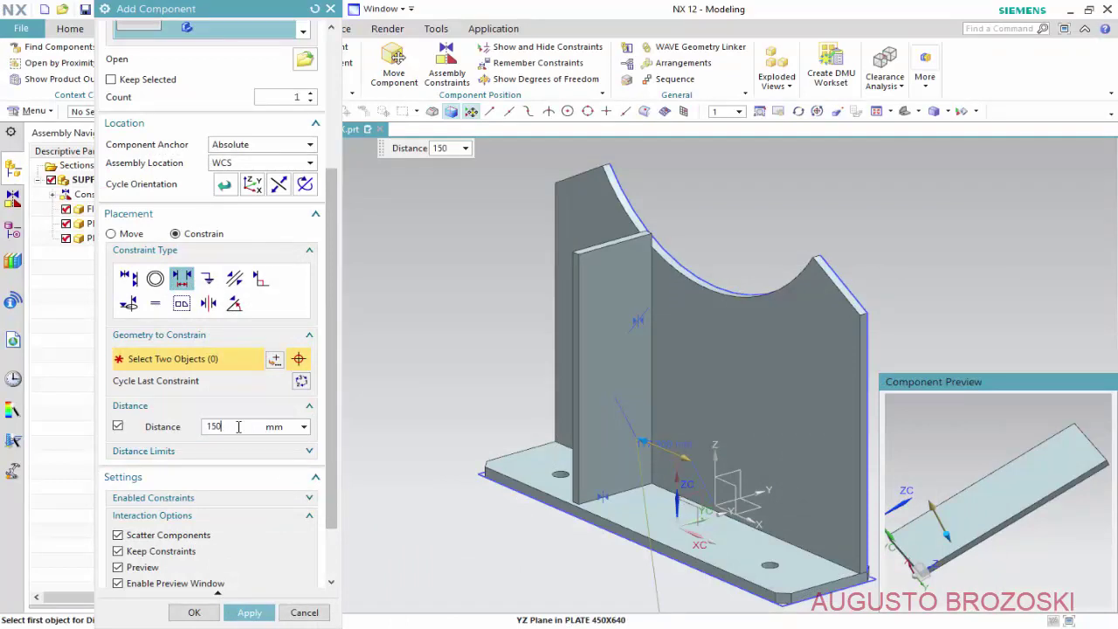
key("Return")
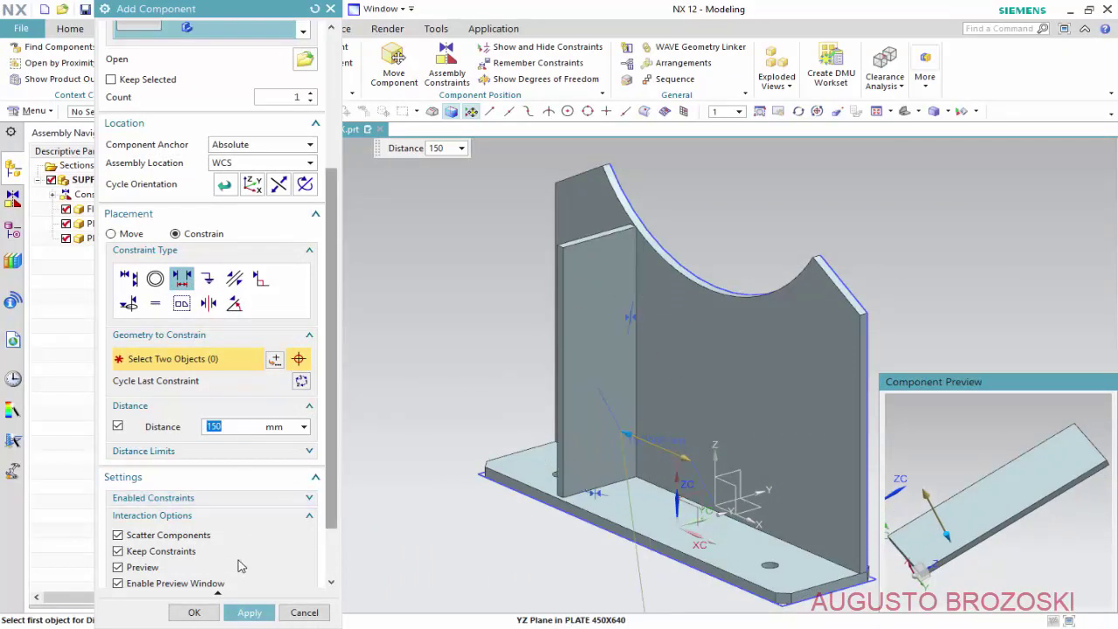
left_click(247, 615)
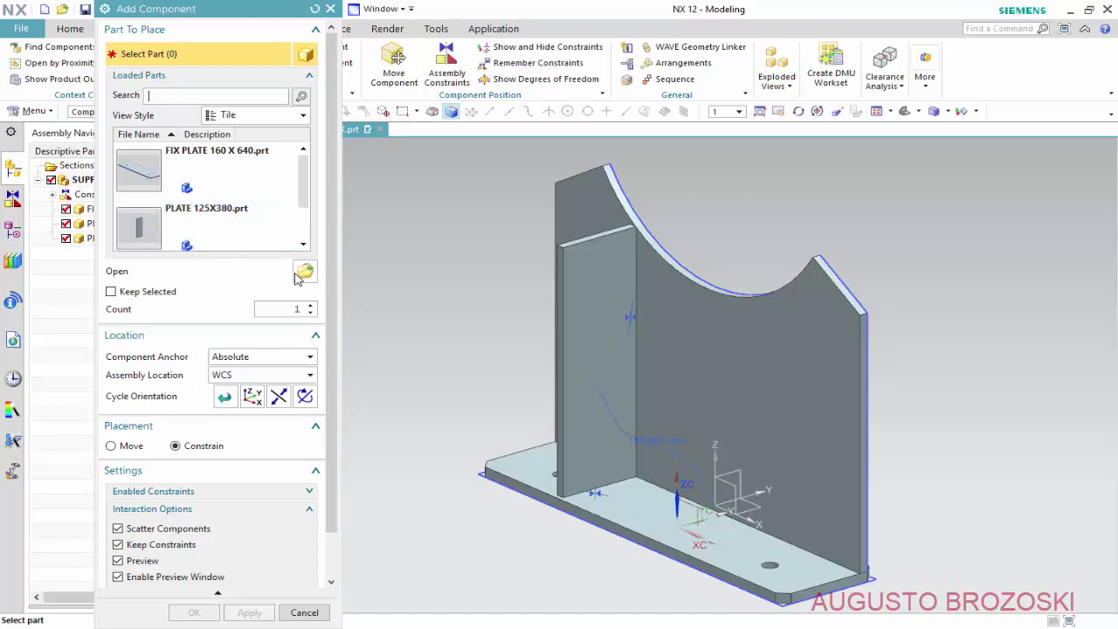
- Bring in another PLATE 125X380 and move it along X, Y and Z to 270, then restore Constrain placement
left_click(147, 230)
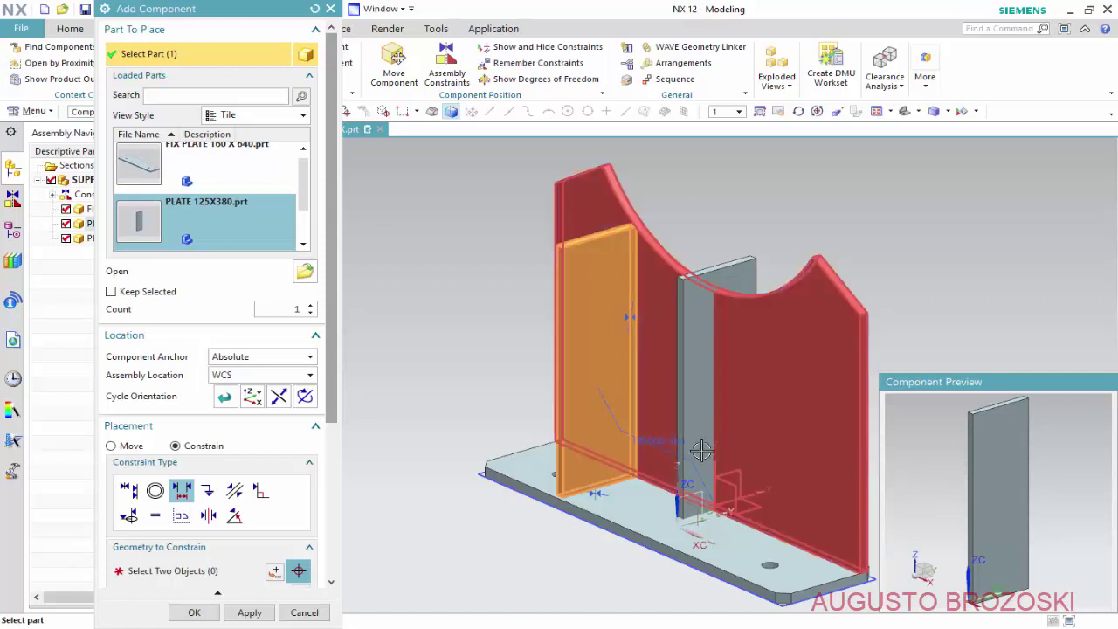
left_click(111, 446)
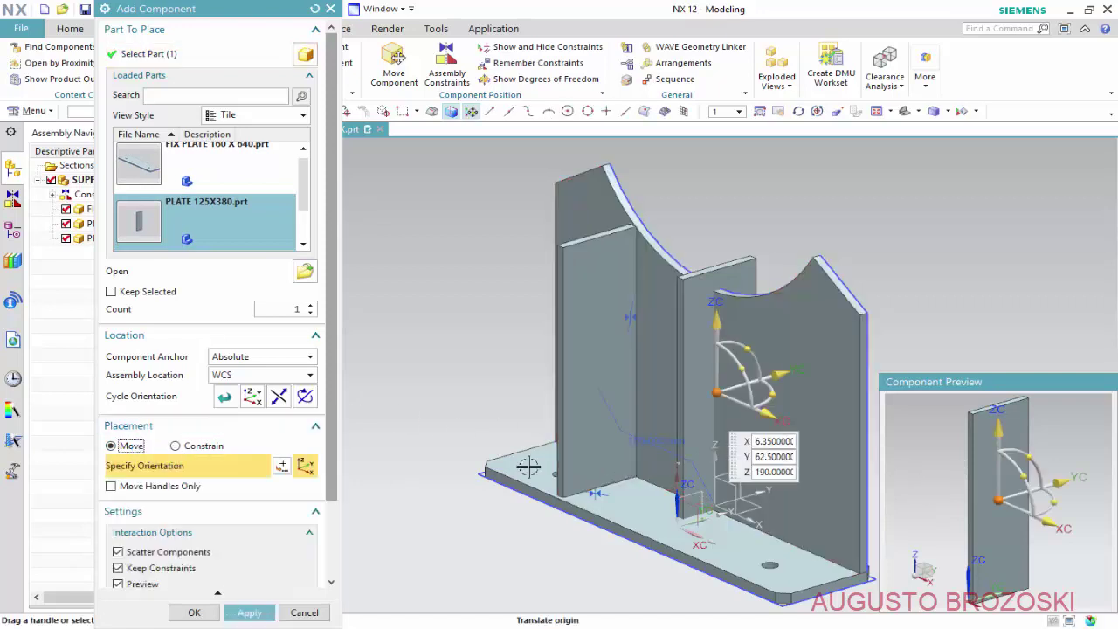
left_click_drag(784, 419, 826, 444)
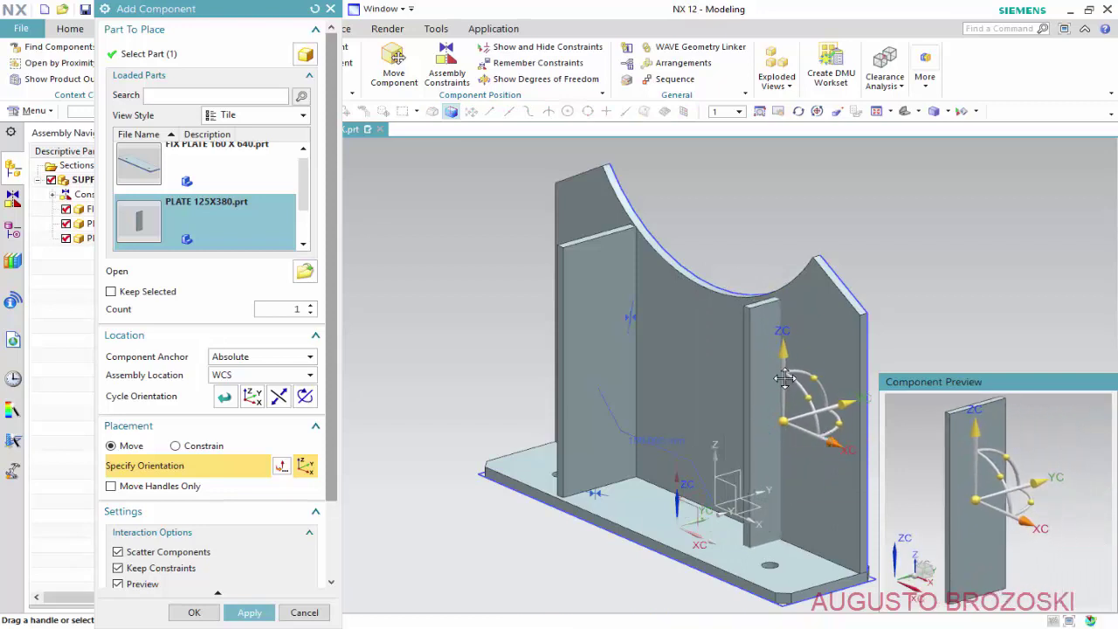
left_click_drag(836, 401, 772, 428)
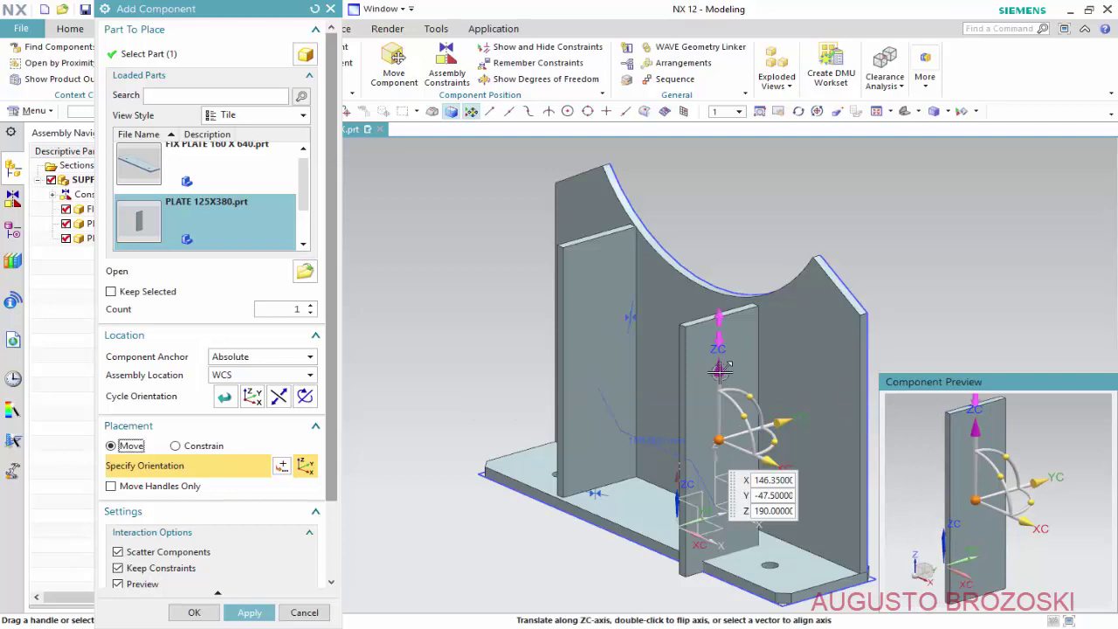
left_click_drag(719, 373, 719, 320)
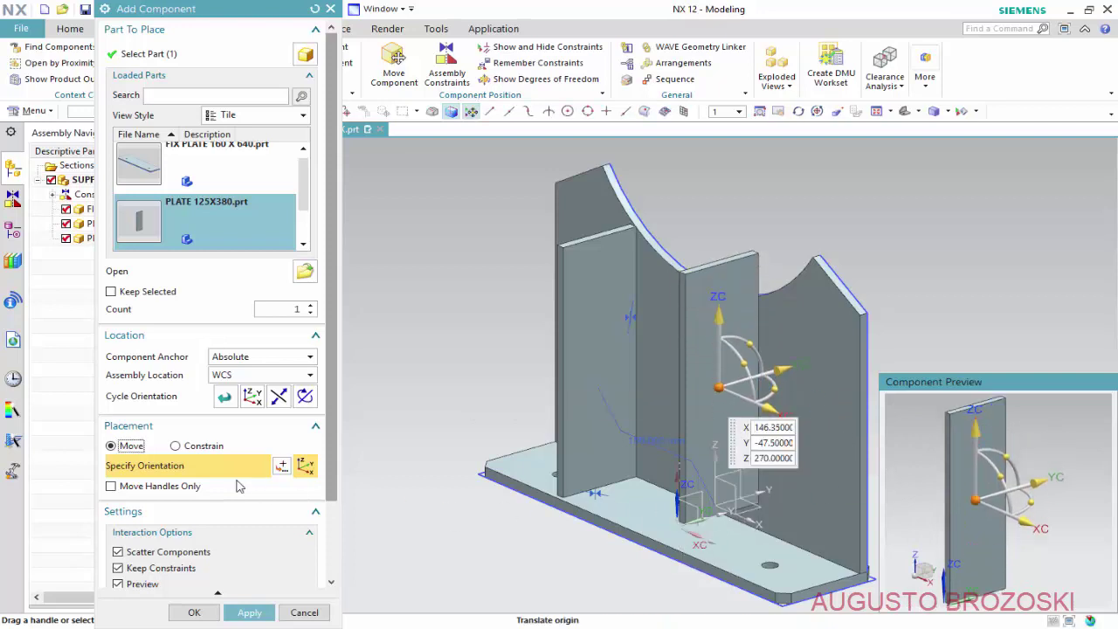
left_click(191, 447)
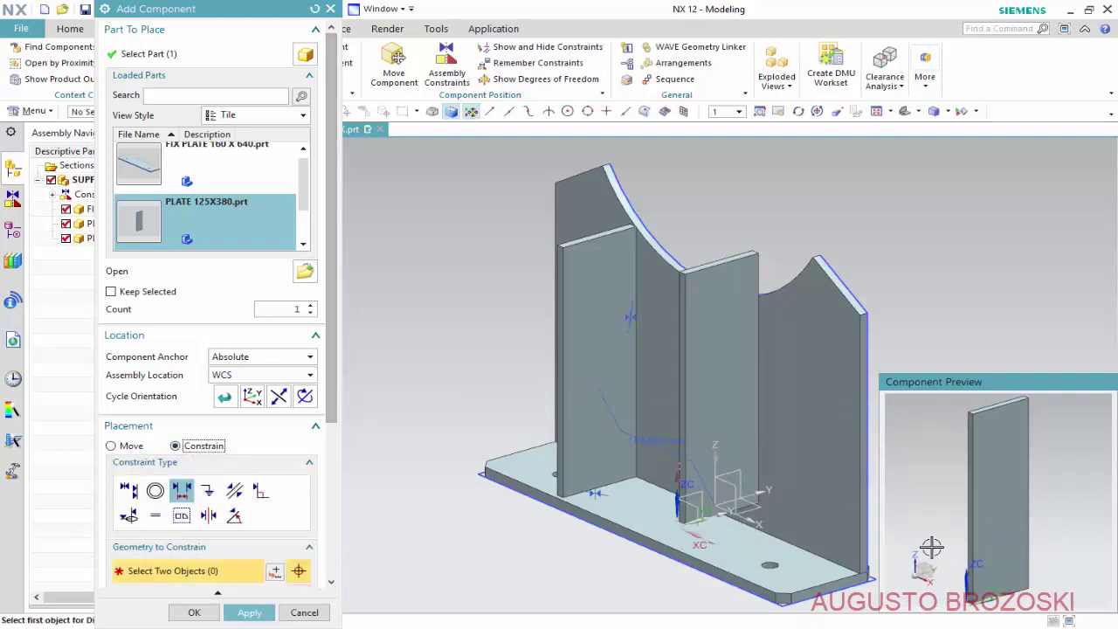
- Touch-align the second plate's bottom face to the base plate face
middle_click_drag(987, 537, 975, 543)
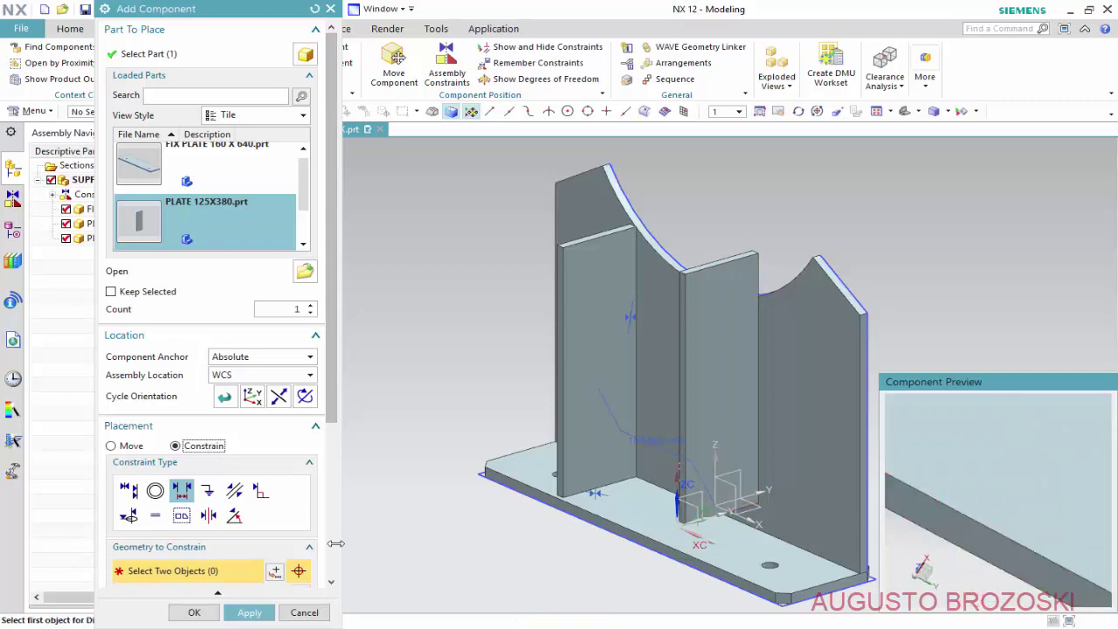
left_click(127, 492)
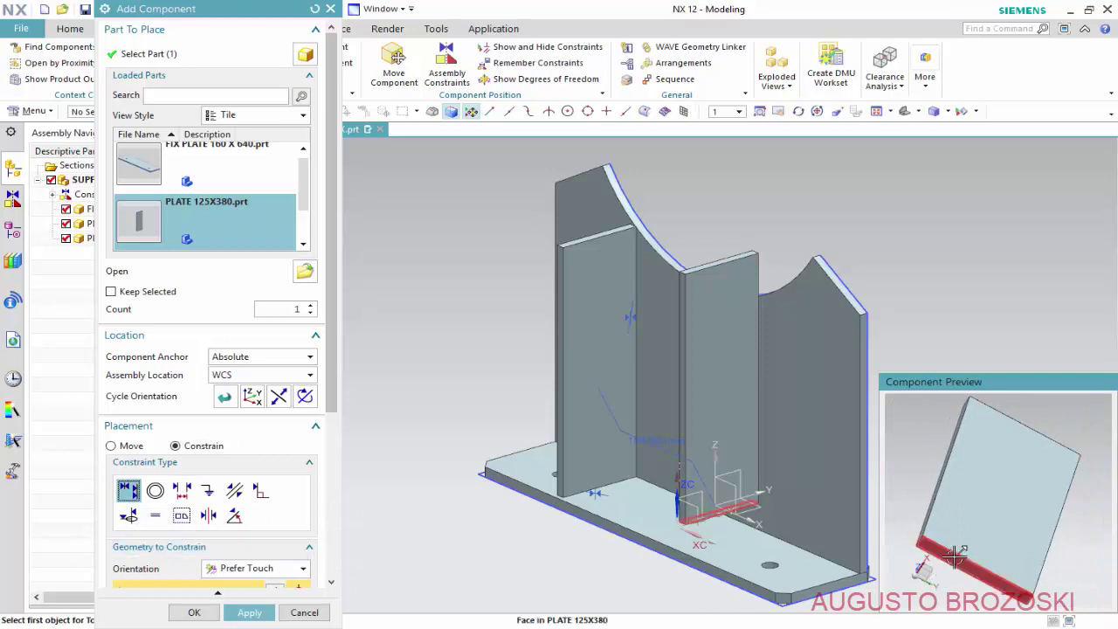
left_click(550, 553)
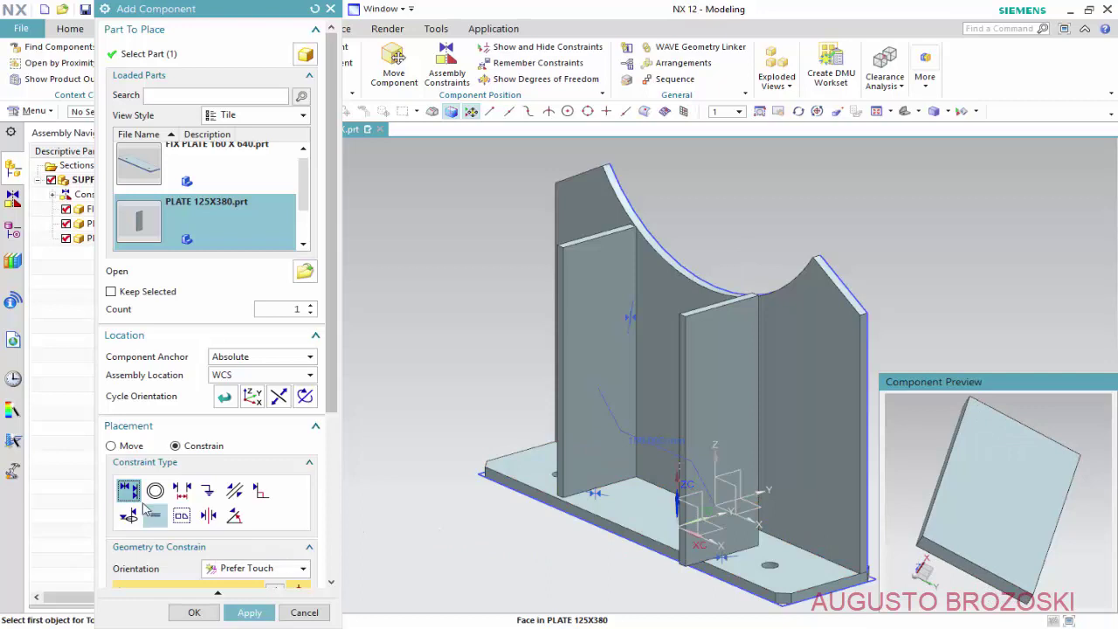
middle_click_drag(1008, 509, 969, 488)
scroll(952, 464, "up", 3)
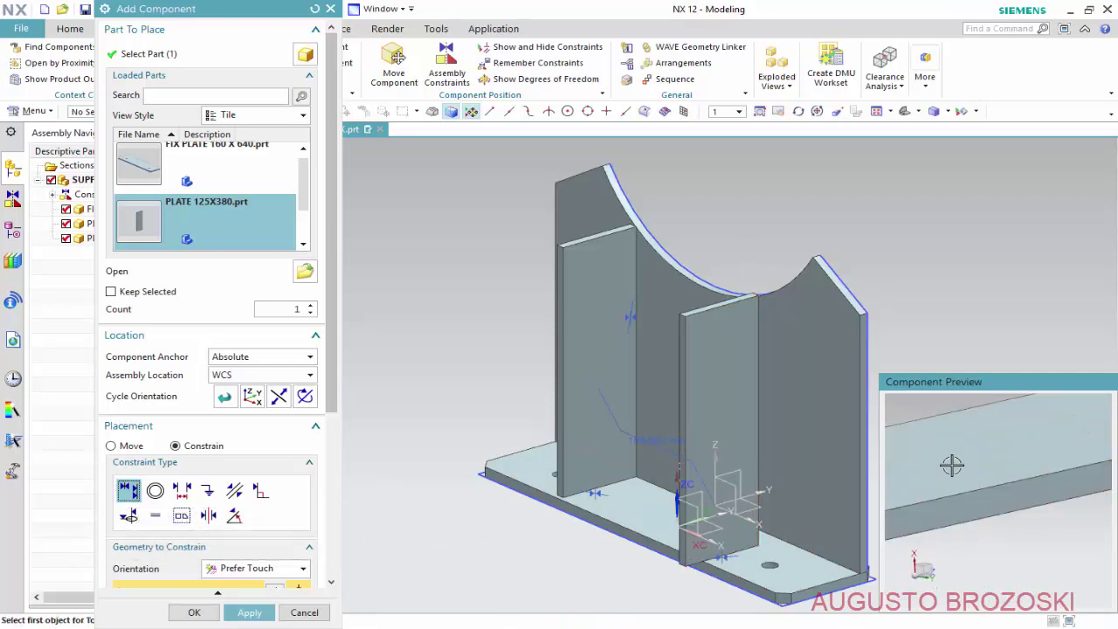
left_click(981, 496)
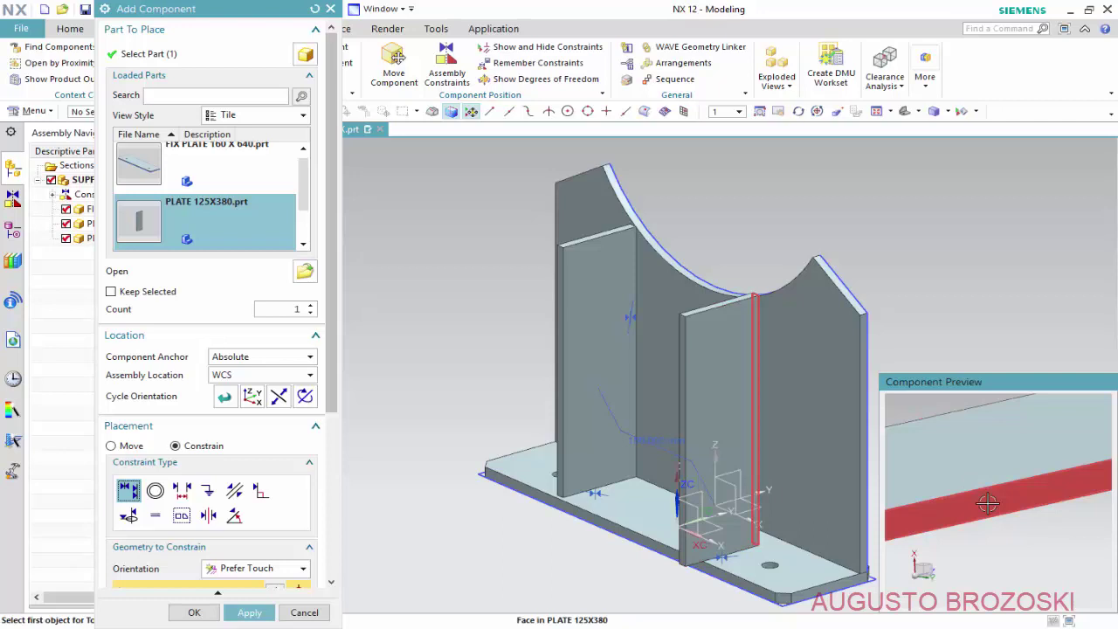
left_click(810, 412)
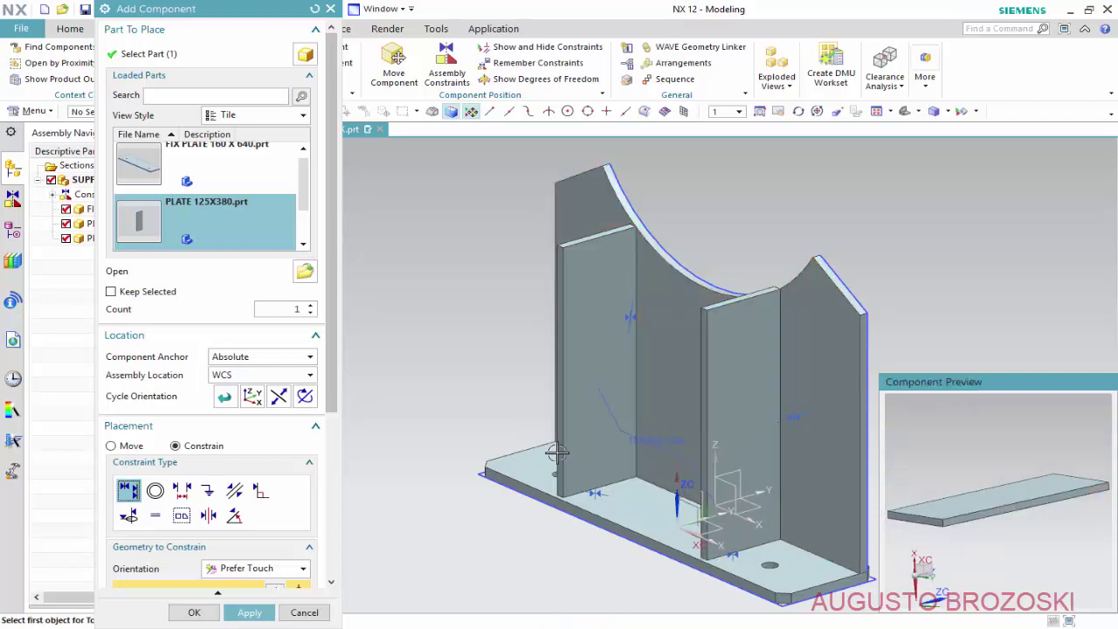
- Add a distance constraint between the plate's side face and the reference plane
left_click(182, 490)
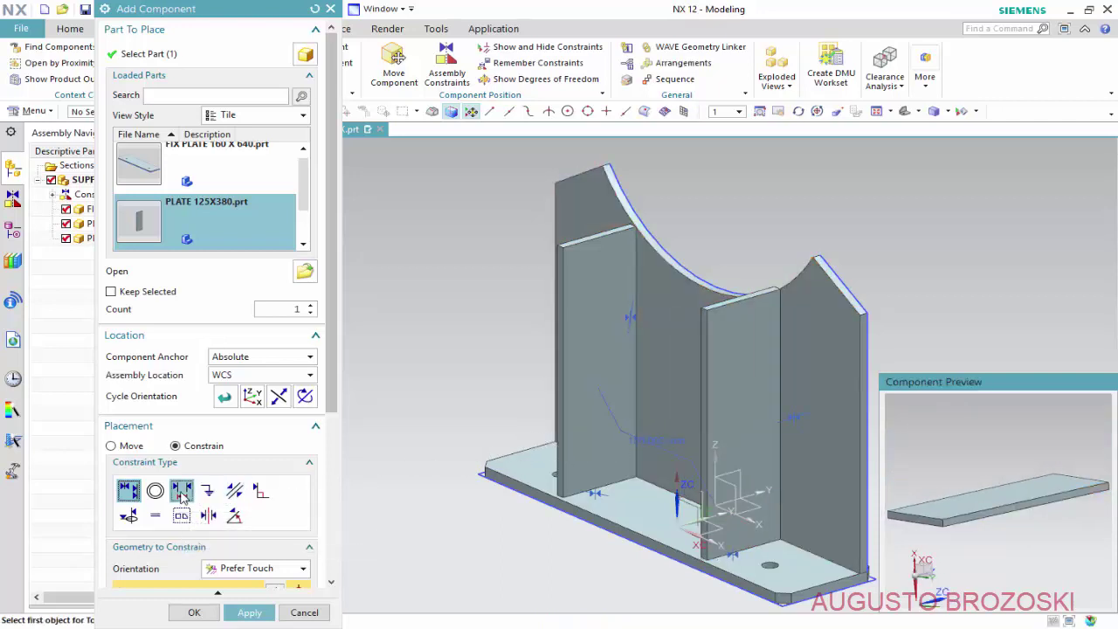
middle_click_drag(596, 545, 726, 487)
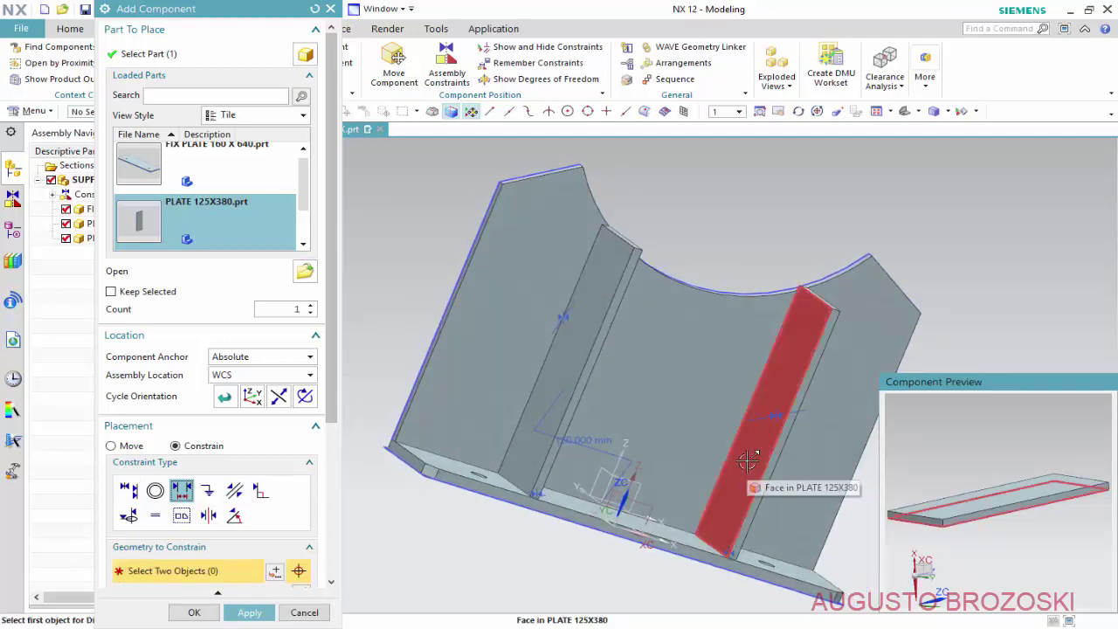
left_click(741, 476)
scroll(623, 464, "up", 2)
scroll(579, 499, "up", 2)
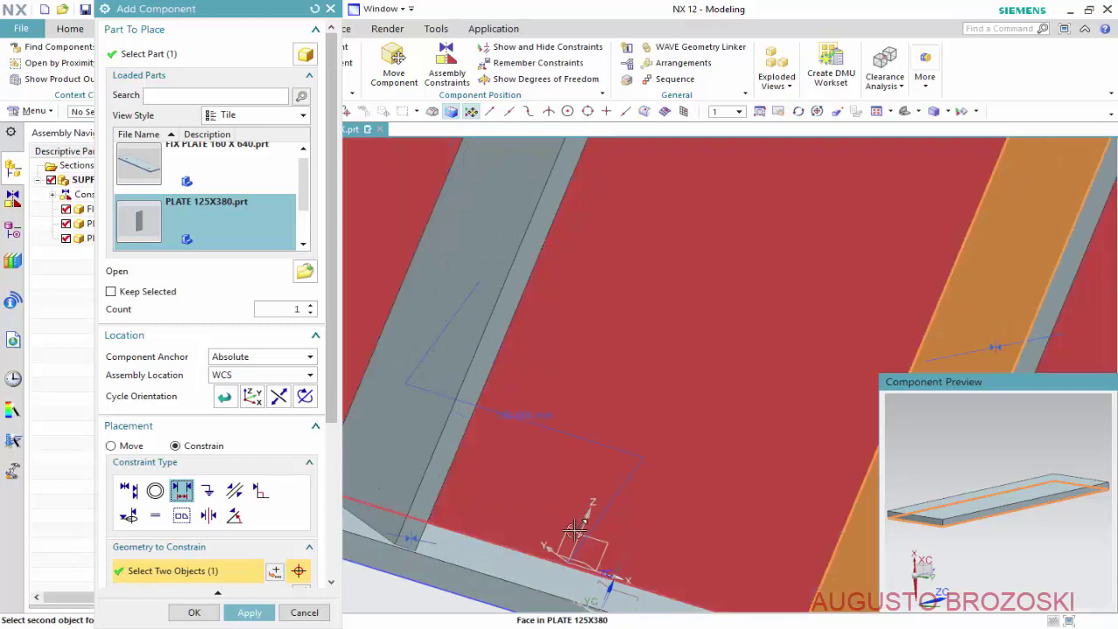
left_click(573, 531)
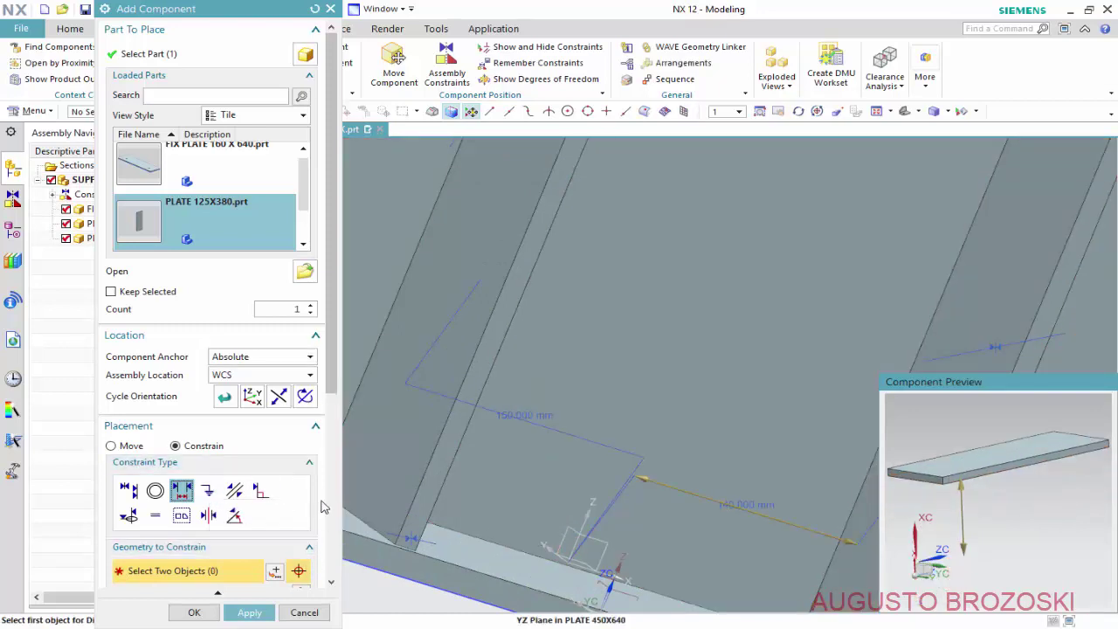
scroll(330, 386, "down", 5)
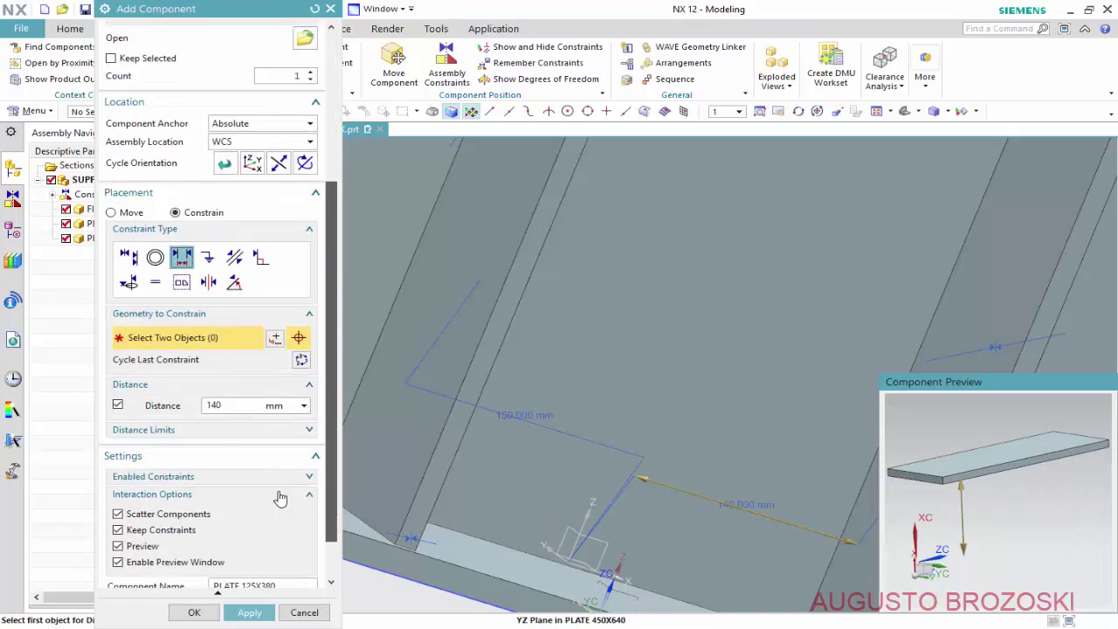
- Change the 140 distance to 150 mm, apply, and close Add Component
double_click(234, 407)
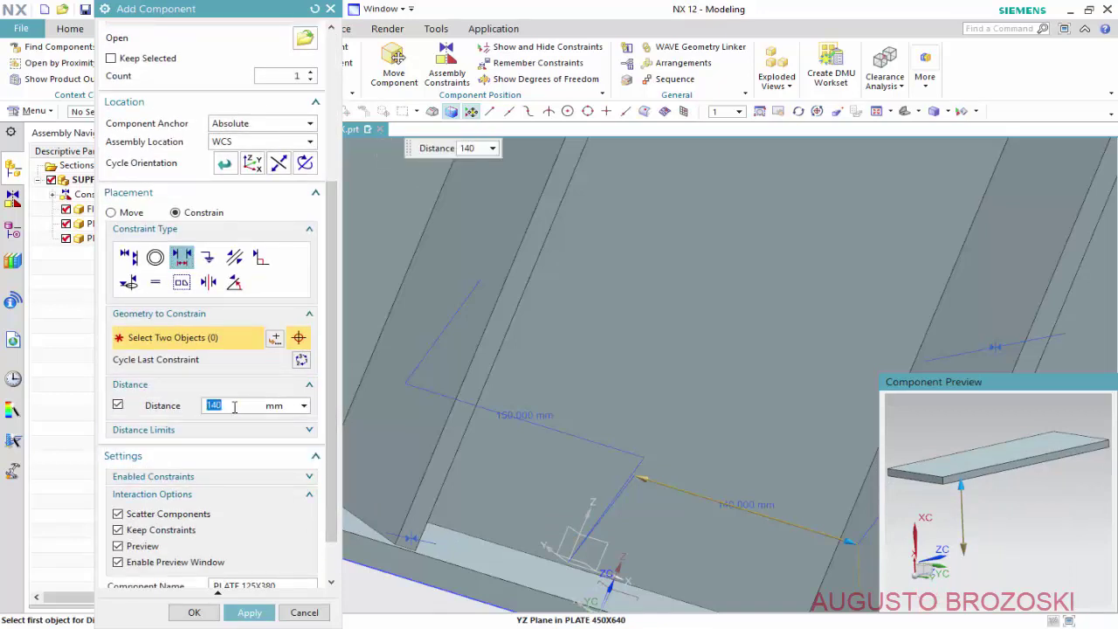
type("150")
key("Return")
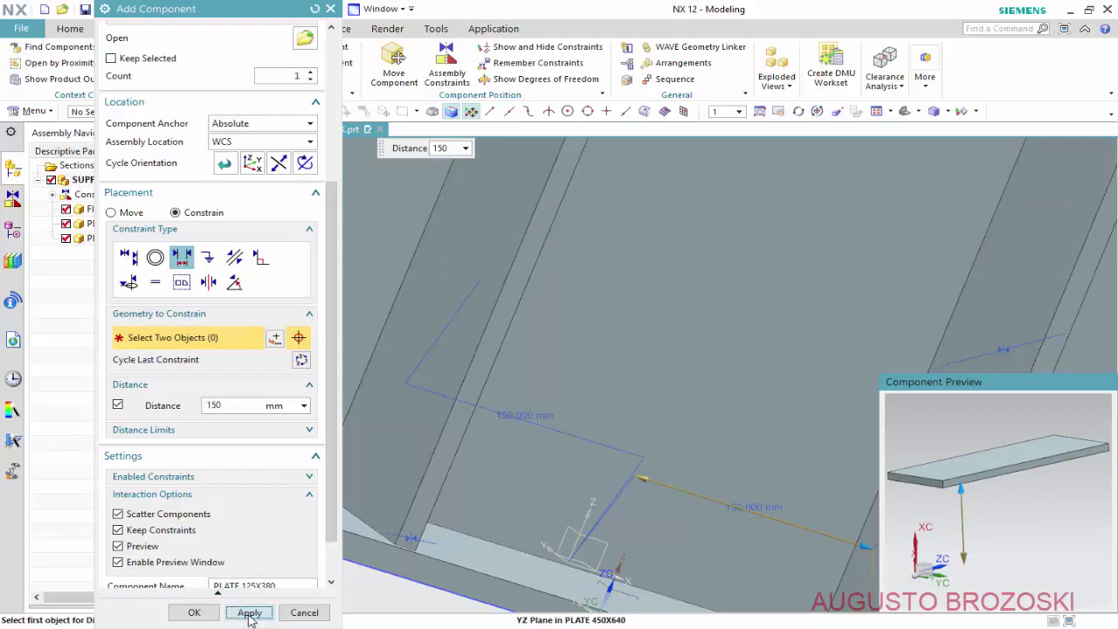
left_click(250, 615)
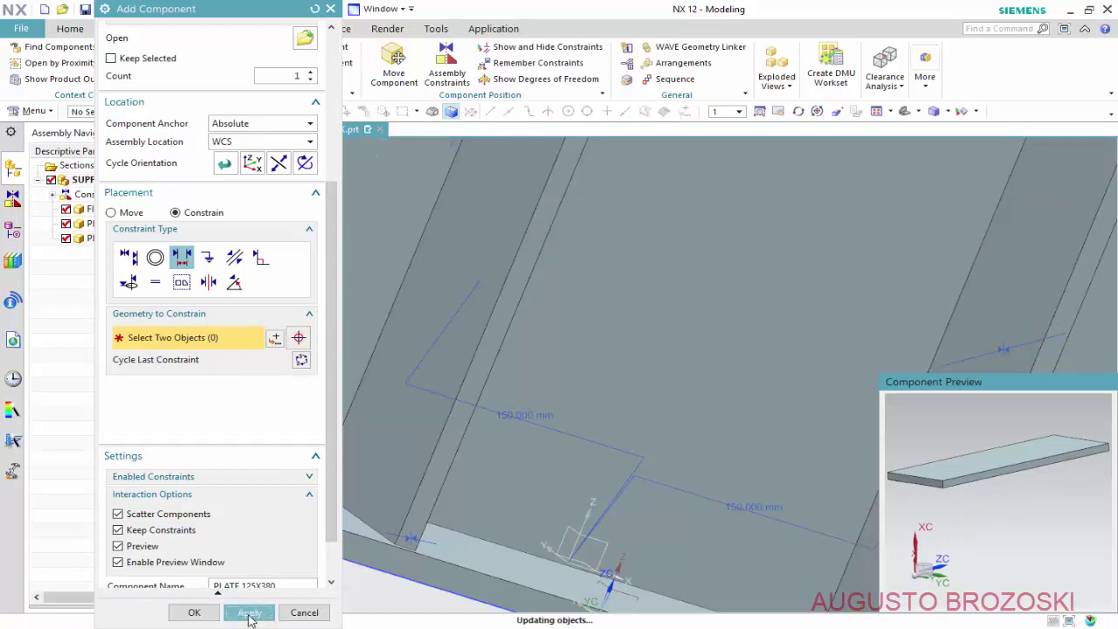
left_click(301, 612)
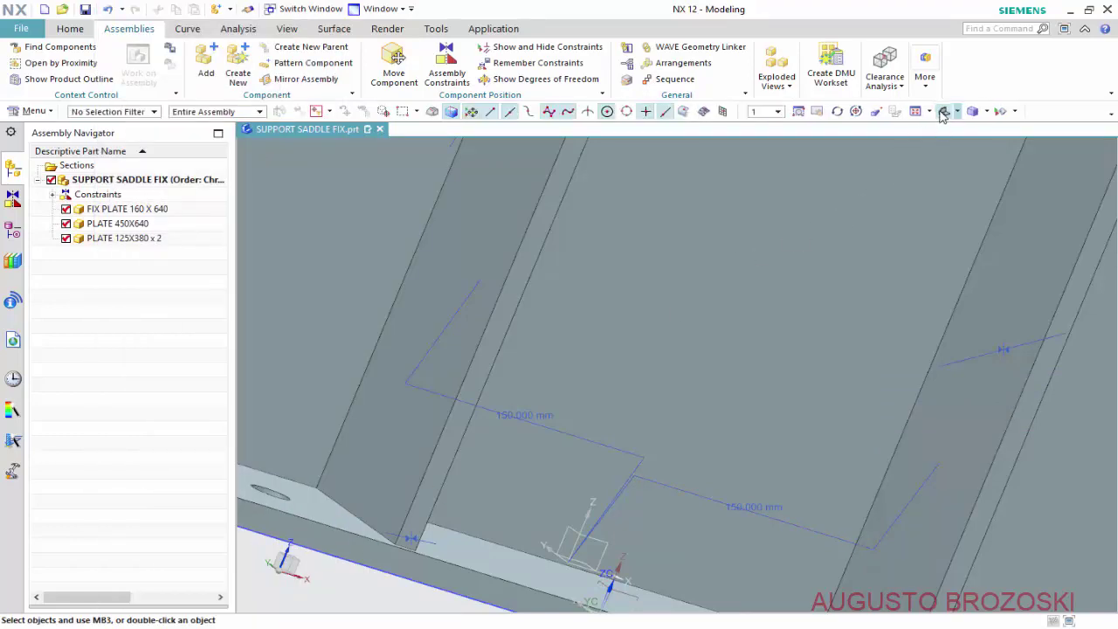
- Fit the assembly, hide the assembly constraint symbols, and save SUPPORT SADDLE FIX
left_click(943, 112)
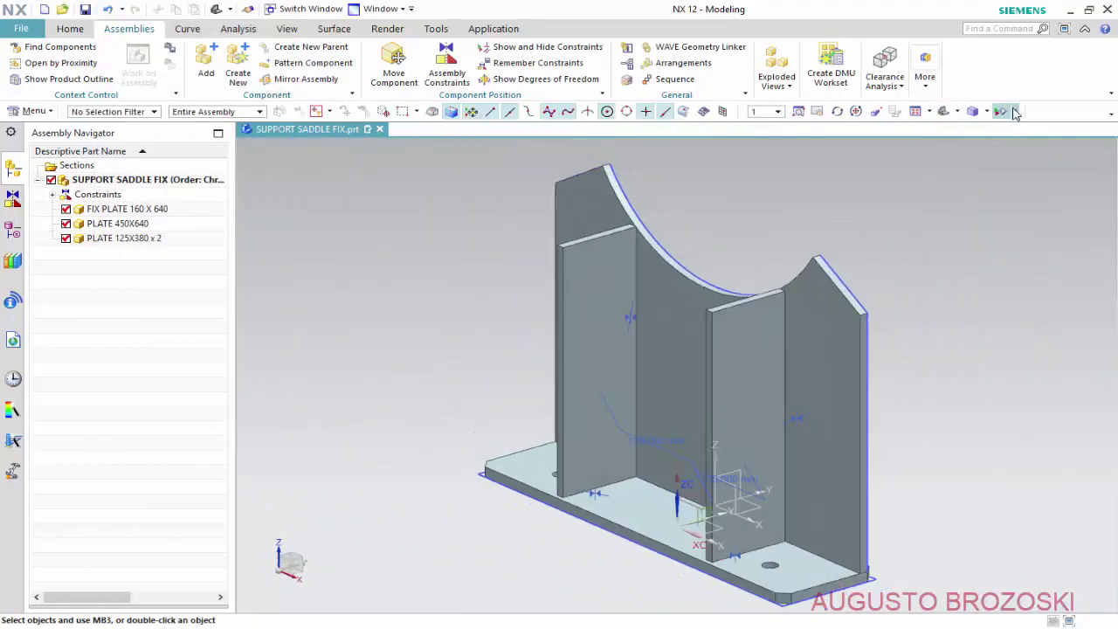
left_click(1015, 112)
left_click(1008, 129)
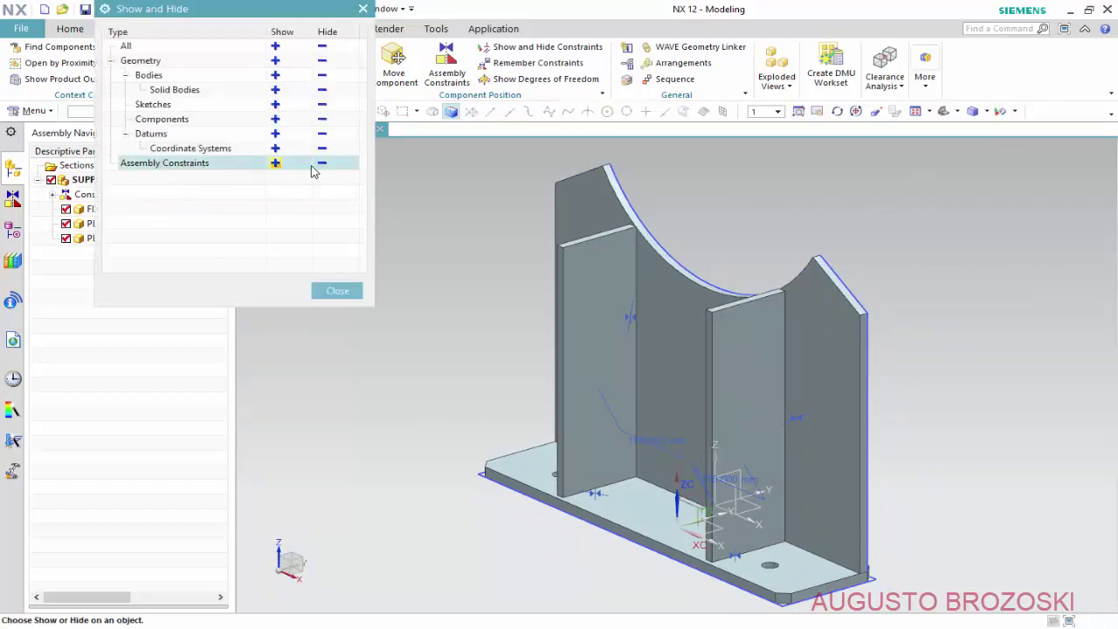
left_click(323, 166)
left_click(337, 291)
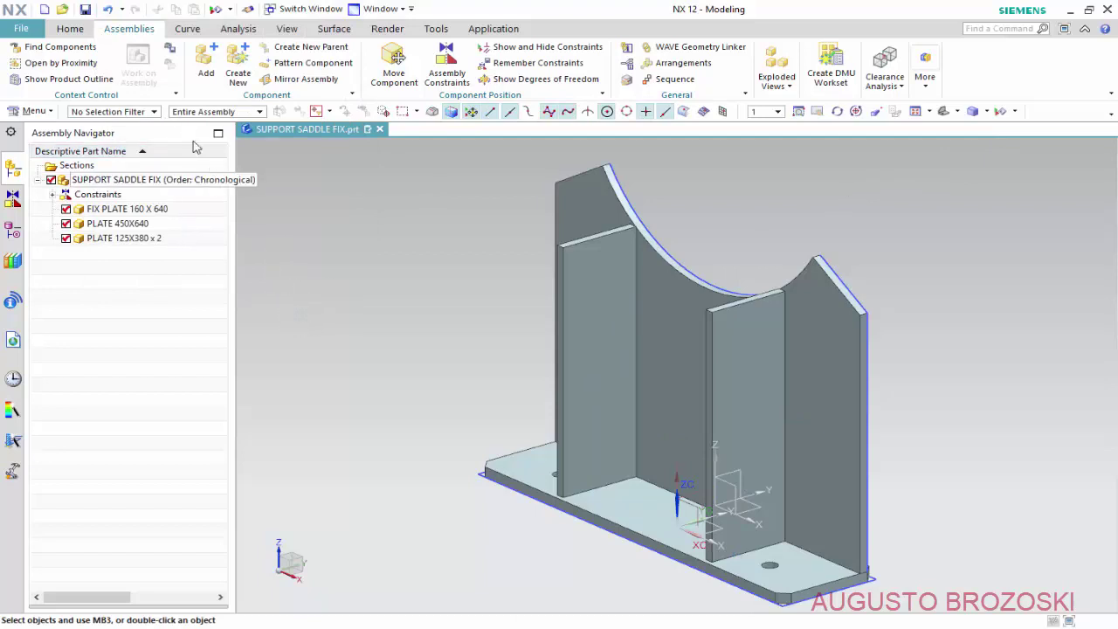
left_click(86, 10)
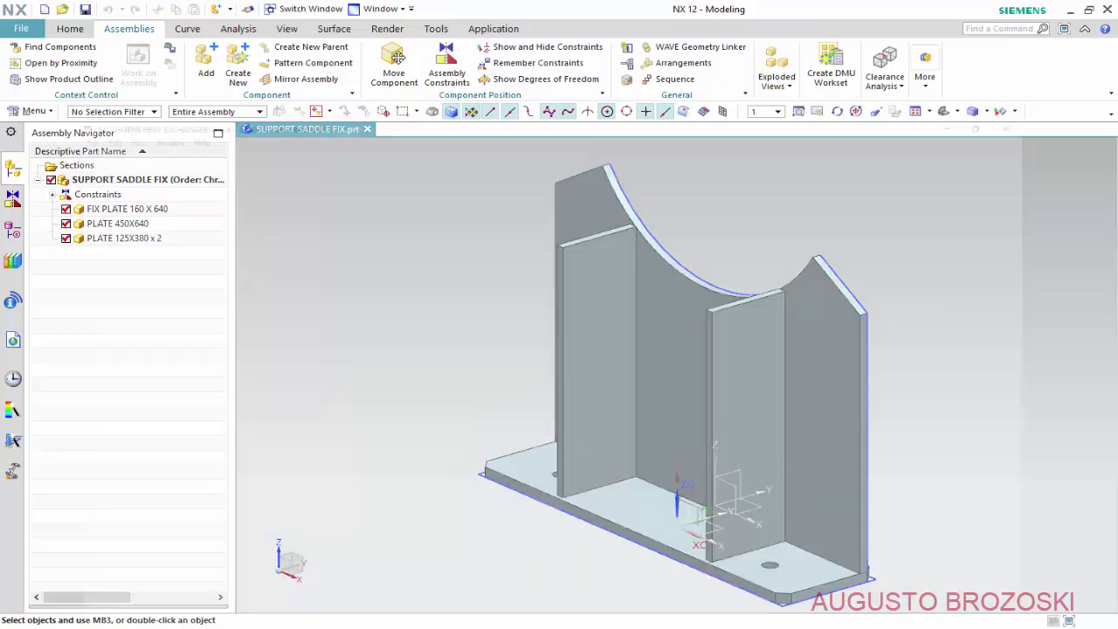
key("alt+Tab")
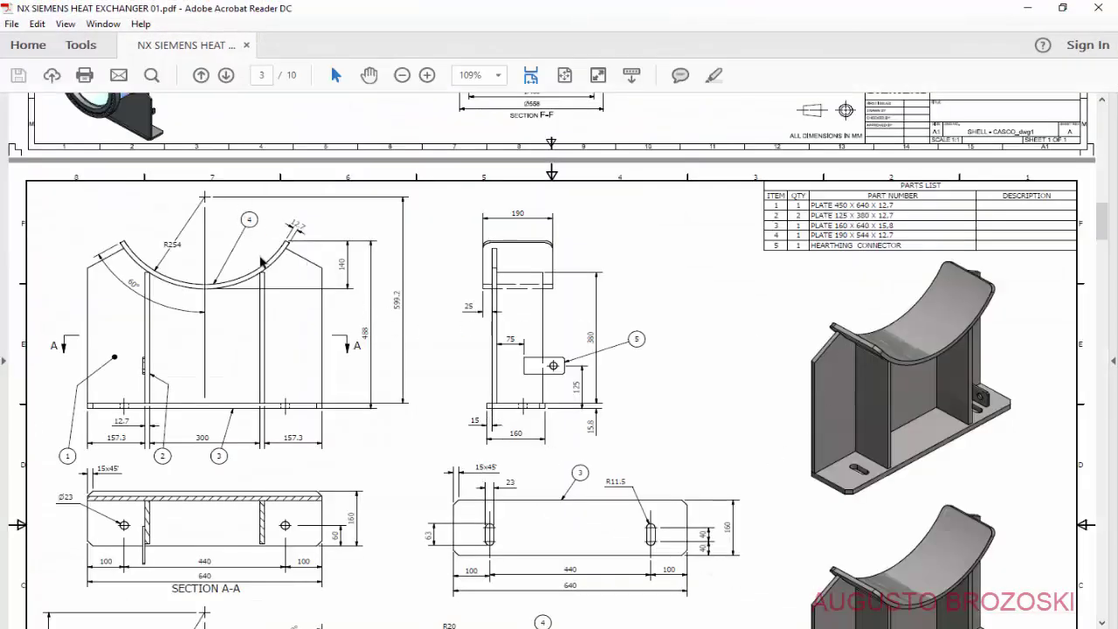
scroll(812, 384, "down", 3)
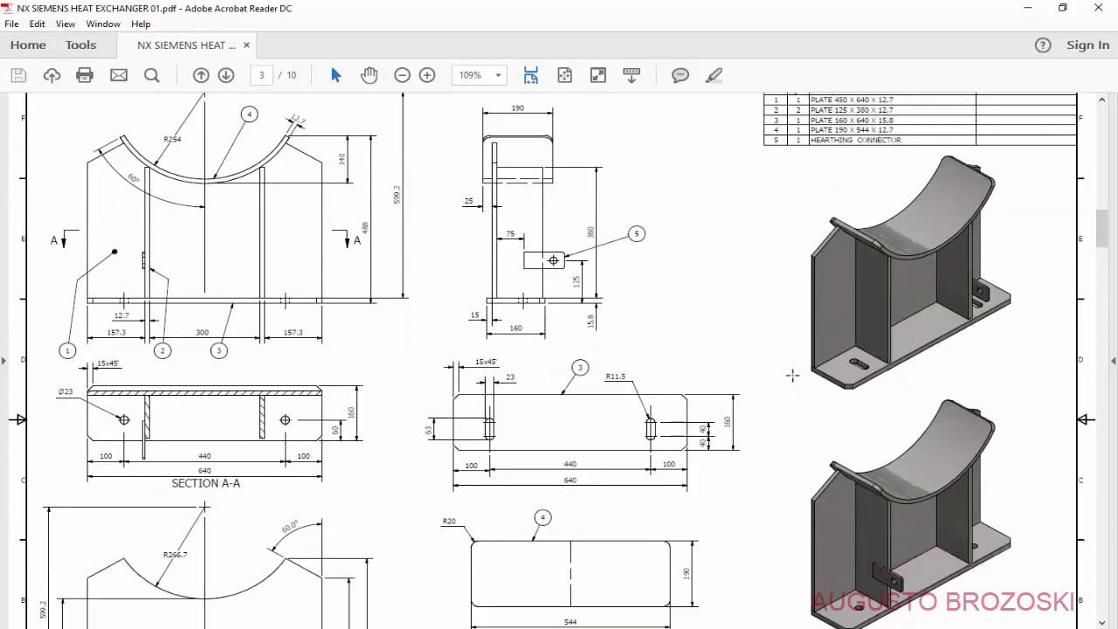
left_click(1026, 11)
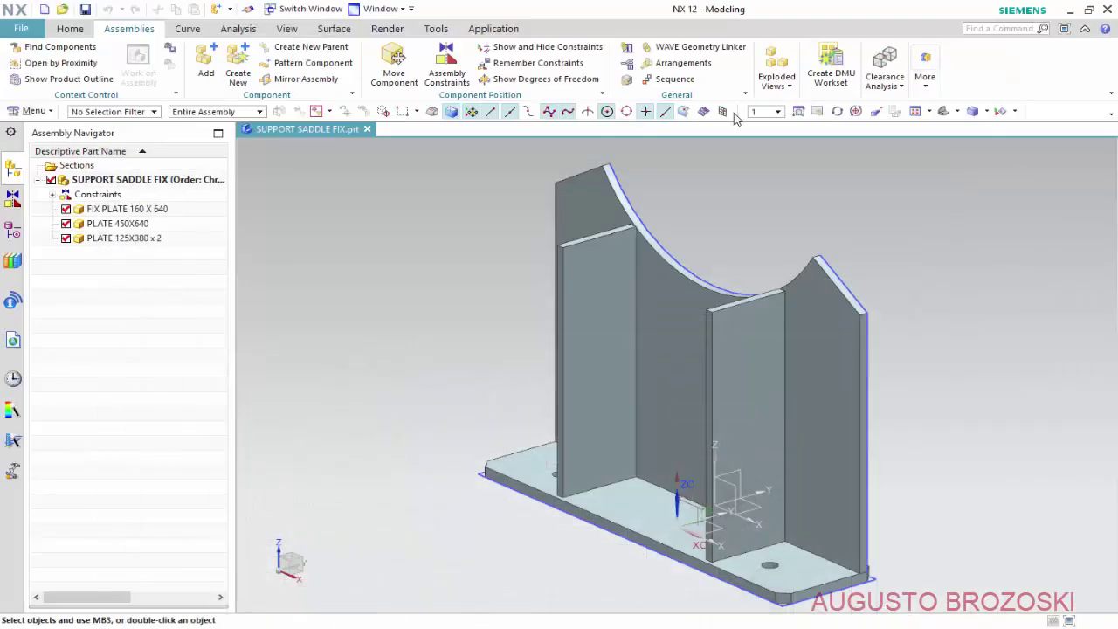
- Load PLATE 190 X 544.prt as a new component through Add Component
left_click(206, 63)
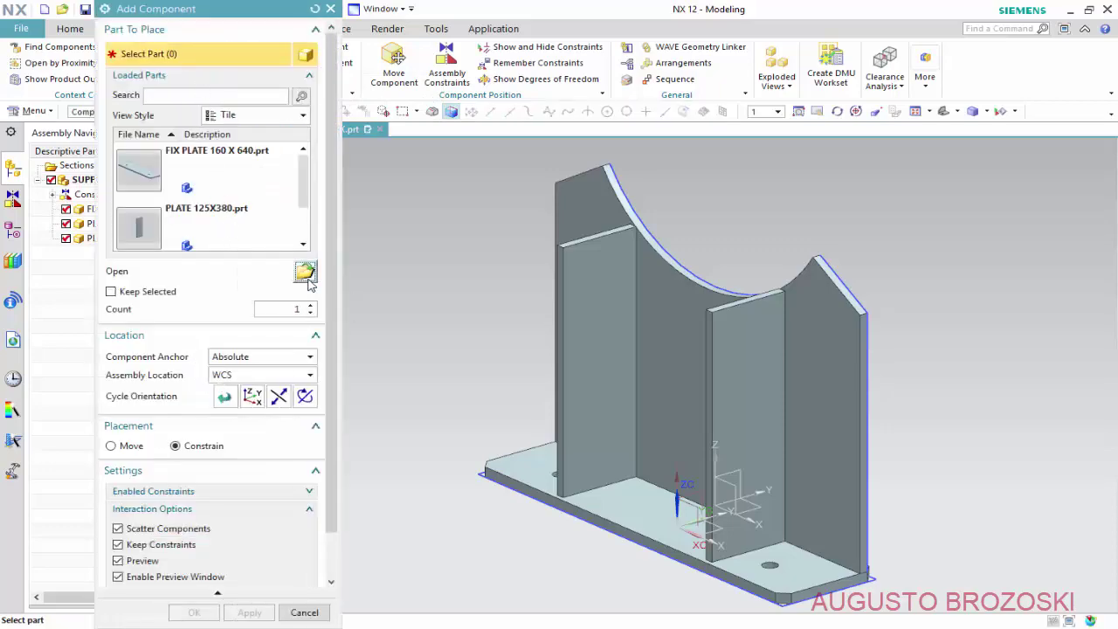
left_click(305, 272)
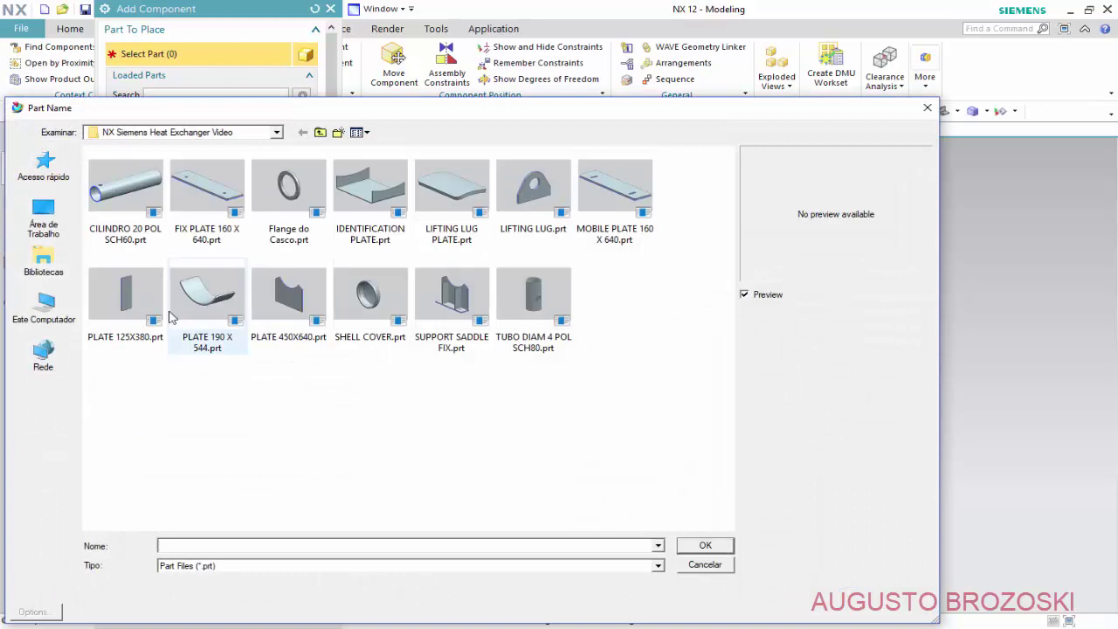
left_click(219, 319)
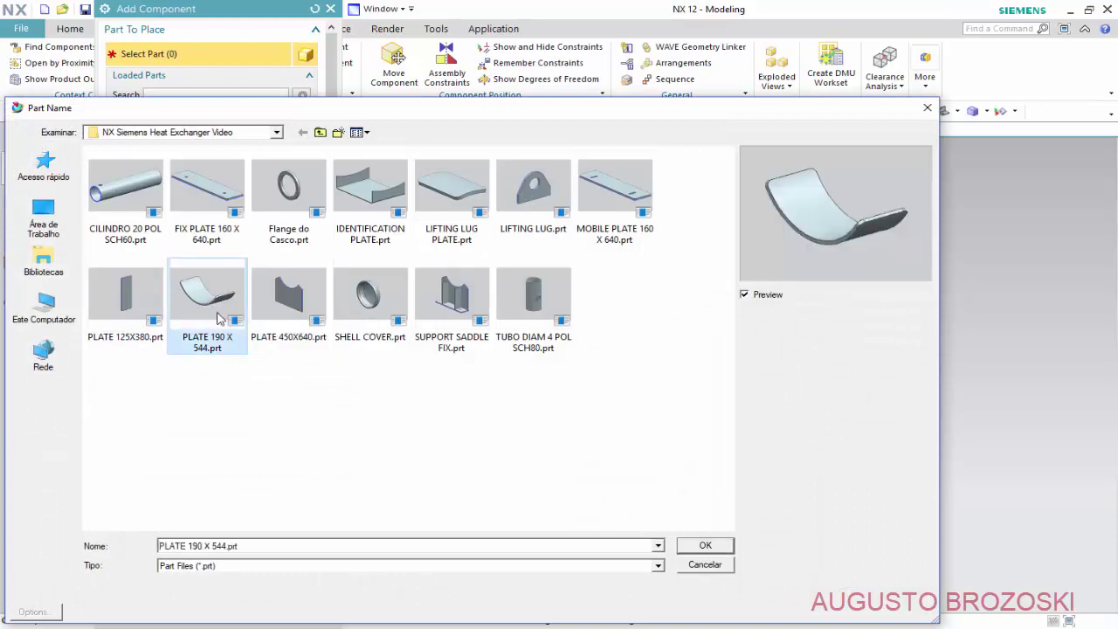
left_click(706, 546)
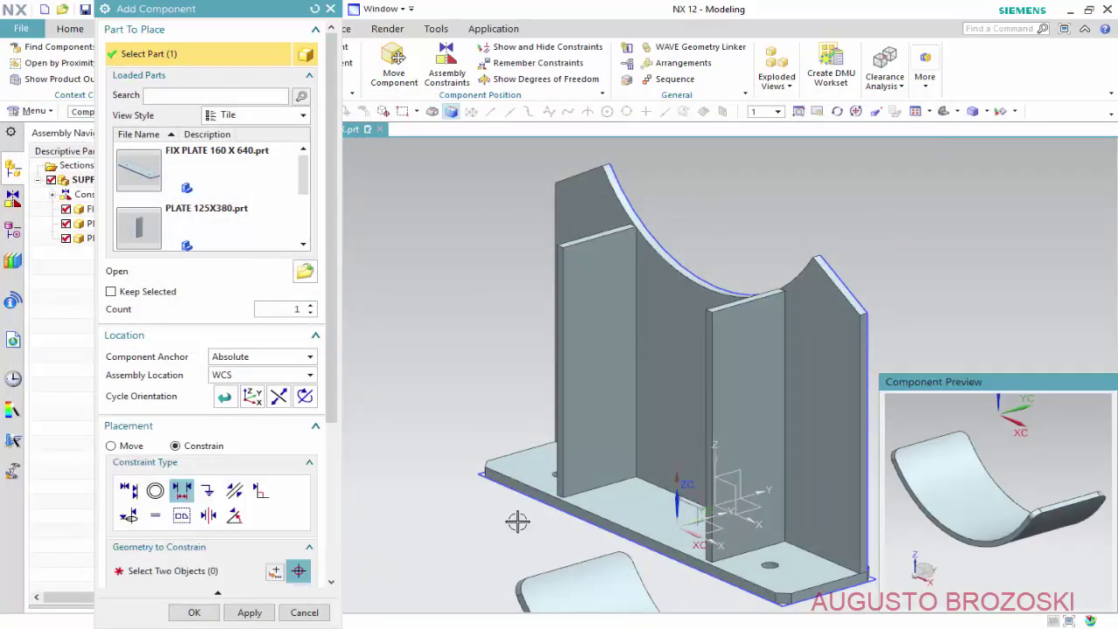
- Lift the plate along ZC, shift it 180 along Y, then choose Constrain placement
scroll(545, 484, "down", 2)
scroll(541, 485, "down", 2)
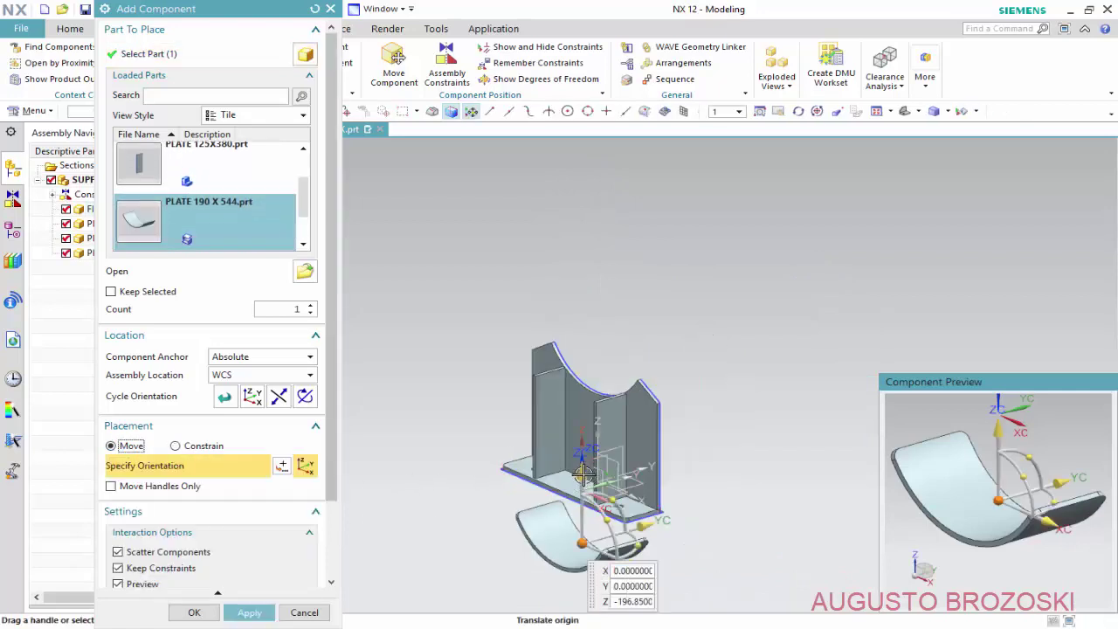
left_click_drag(583, 473, 583, 281)
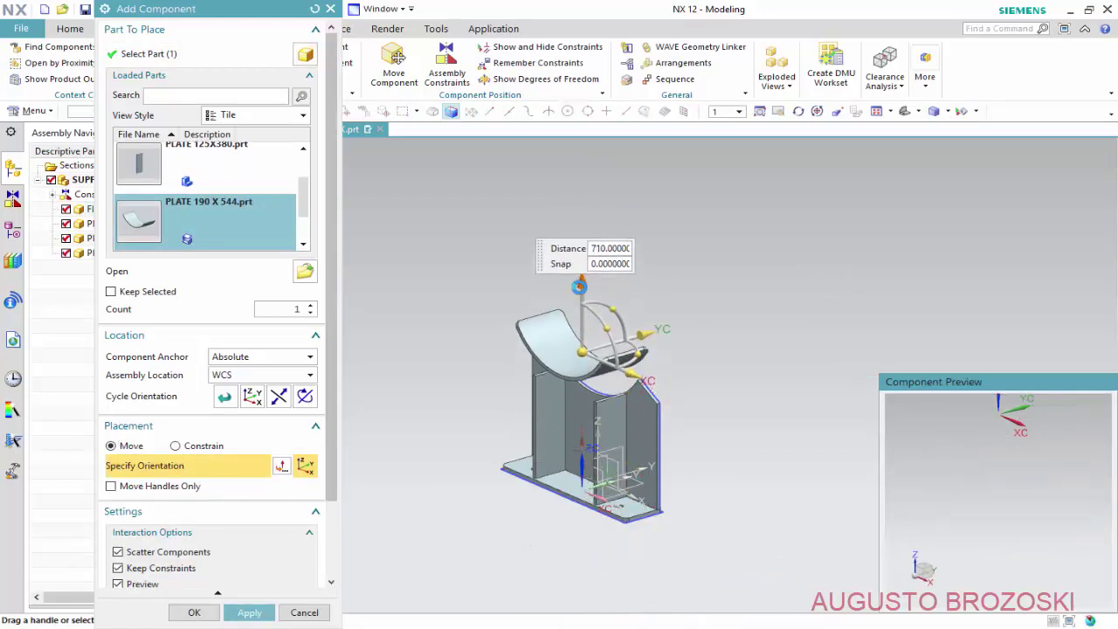
left_click_drag(670, 324, 725, 316)
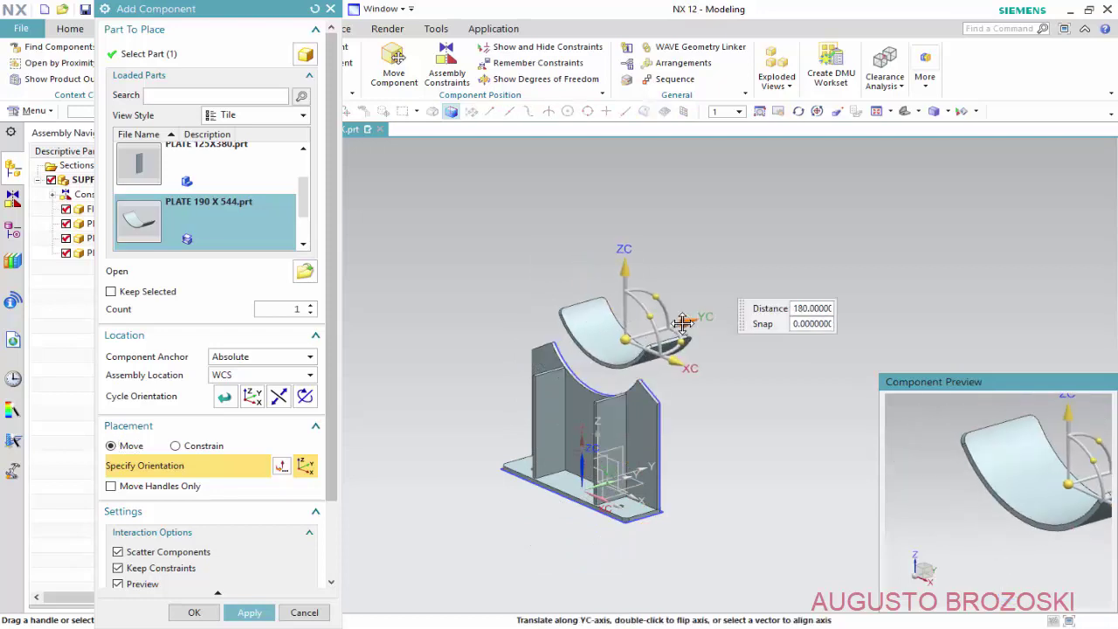
scroll(627, 365, "down", 2)
scroll(626, 367, "up", 3)
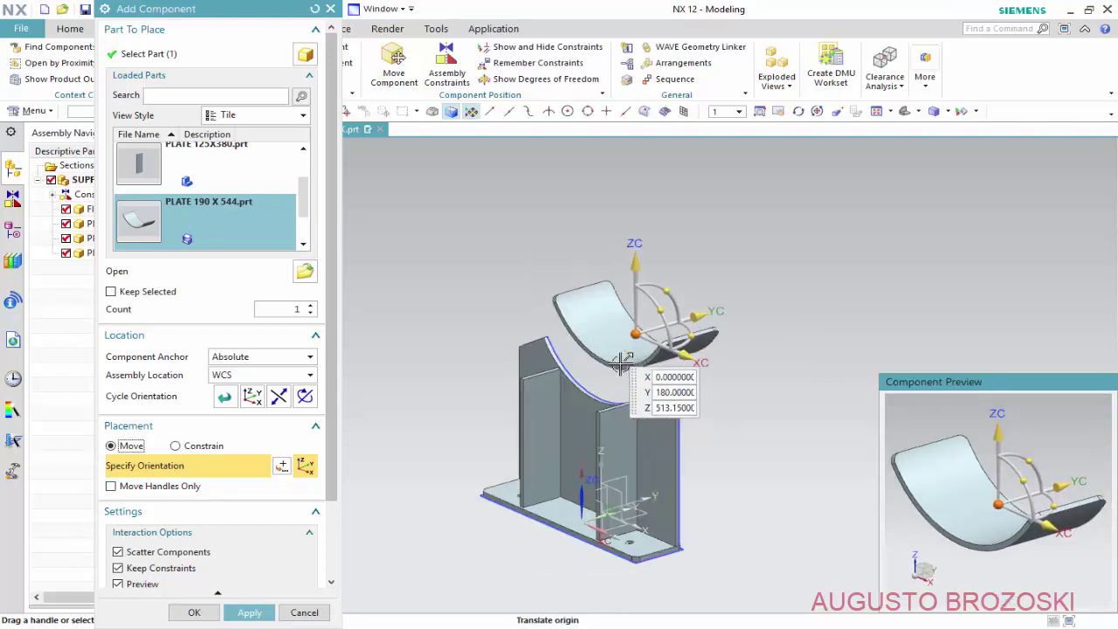
scroll(620, 369, "up", 3)
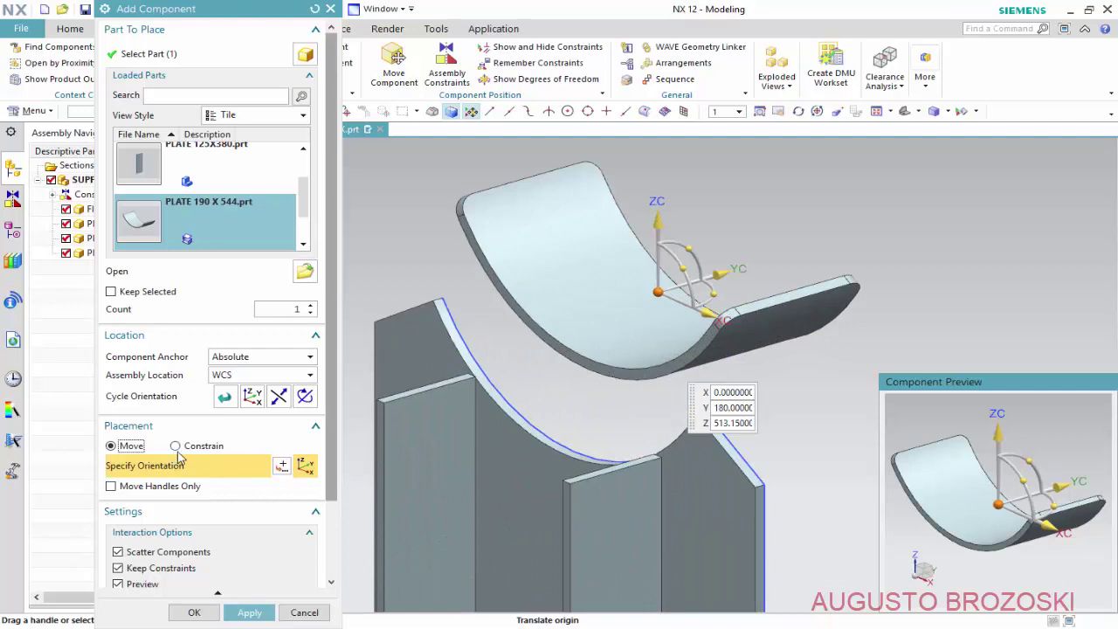
left_click(175, 447)
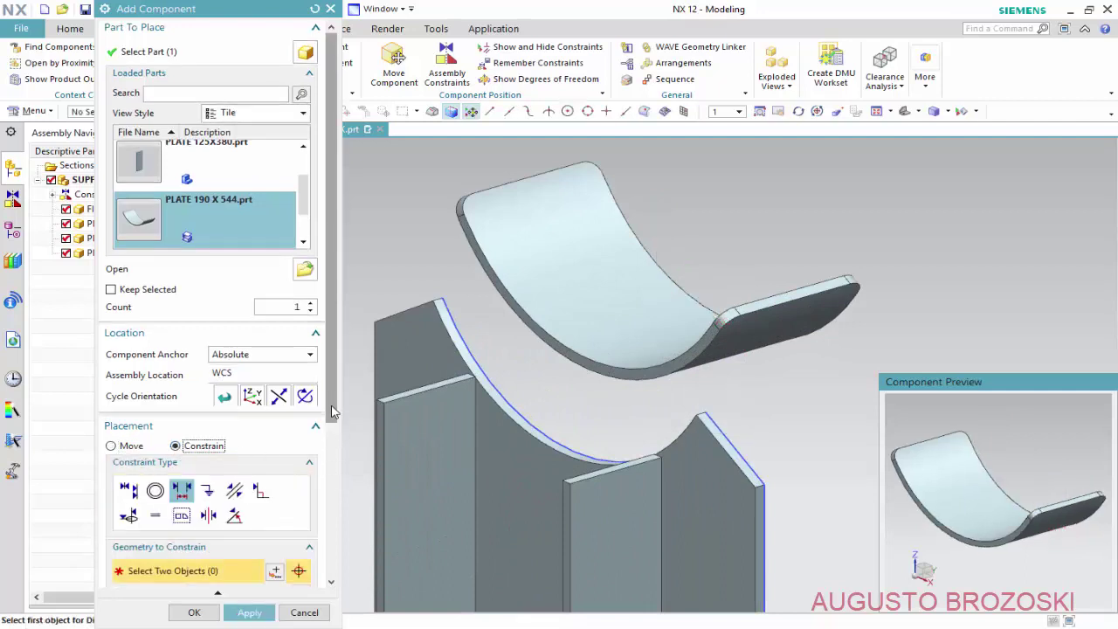
- Choose a Touch Align constraint with Infer Center/Axis orientation
scroll(328, 437, "down", 3)
scroll(325, 483, "down", 5)
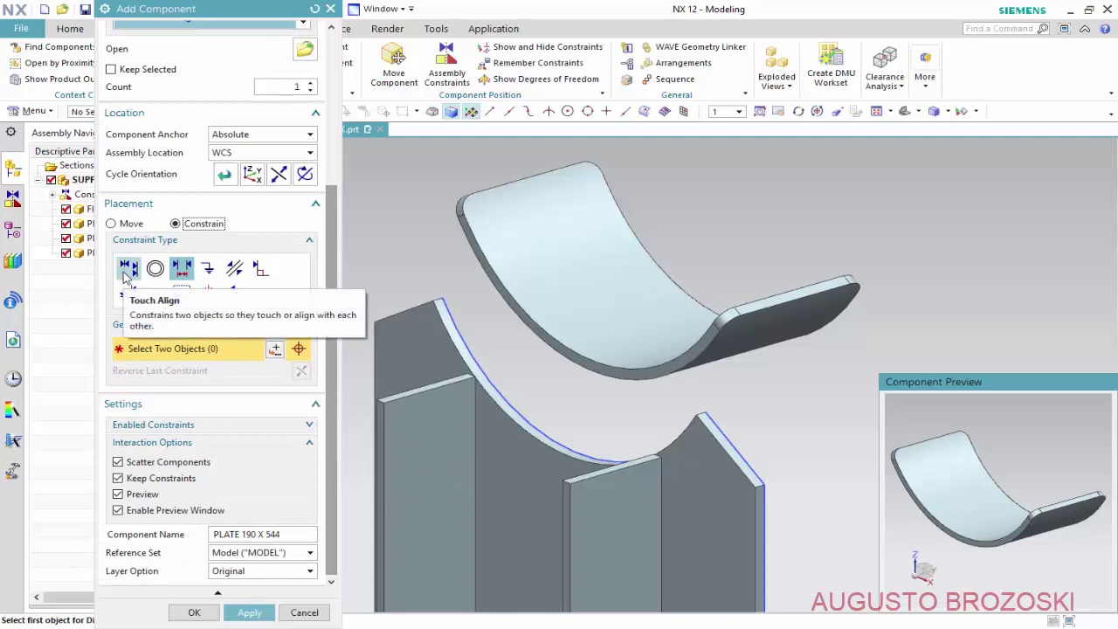
left_click(126, 273)
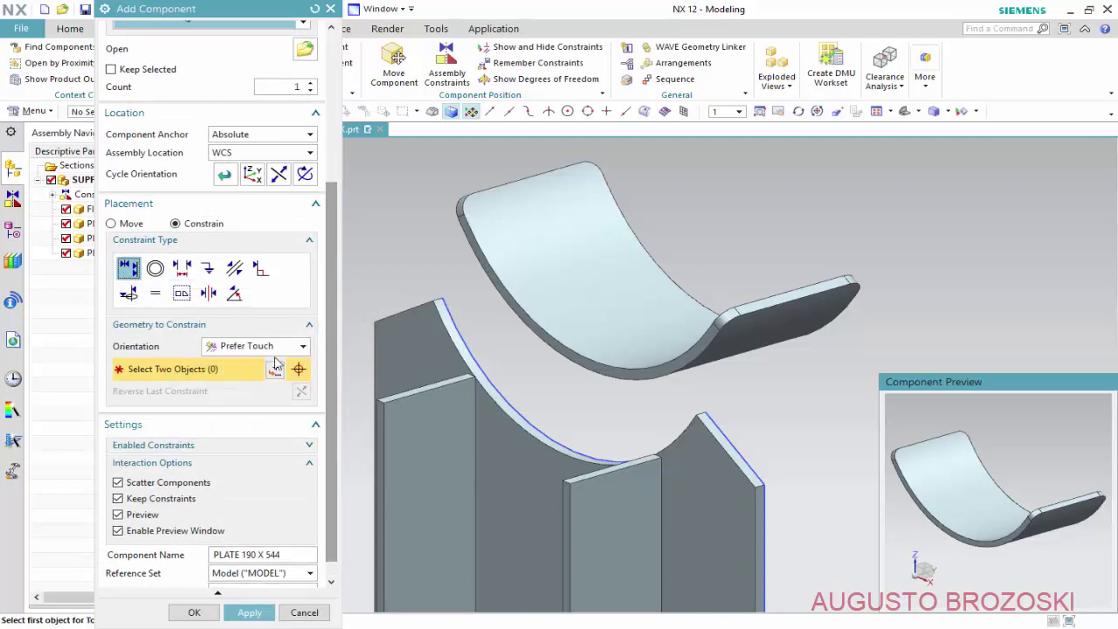
left_click(304, 347)
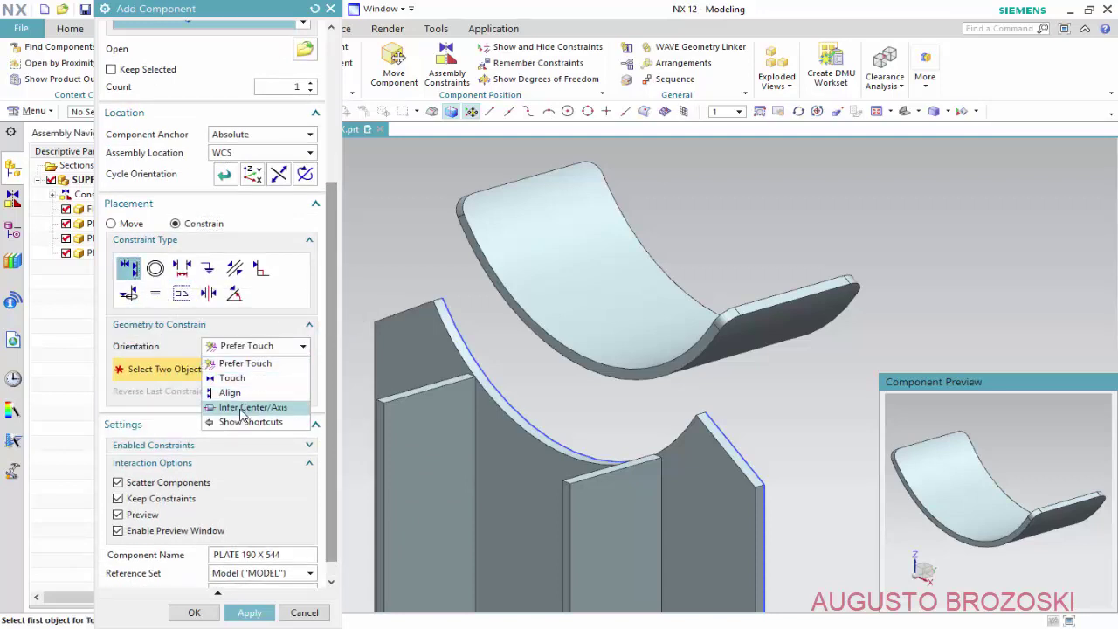
left_click(272, 408)
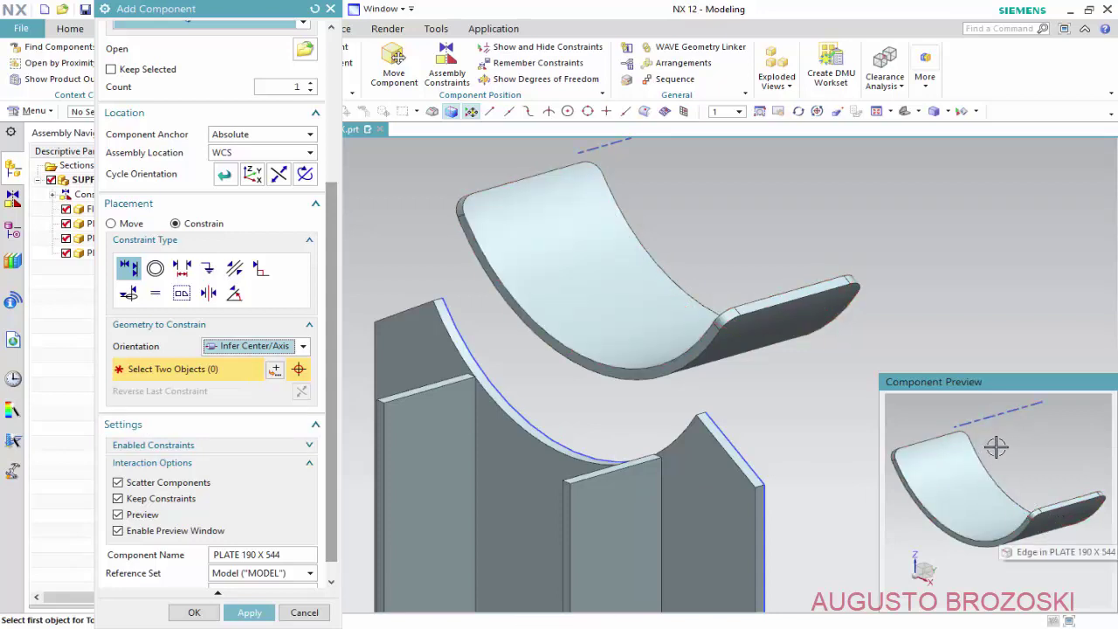
- Align the plate's older centreline with the support's curved edge
left_click(1002, 416)
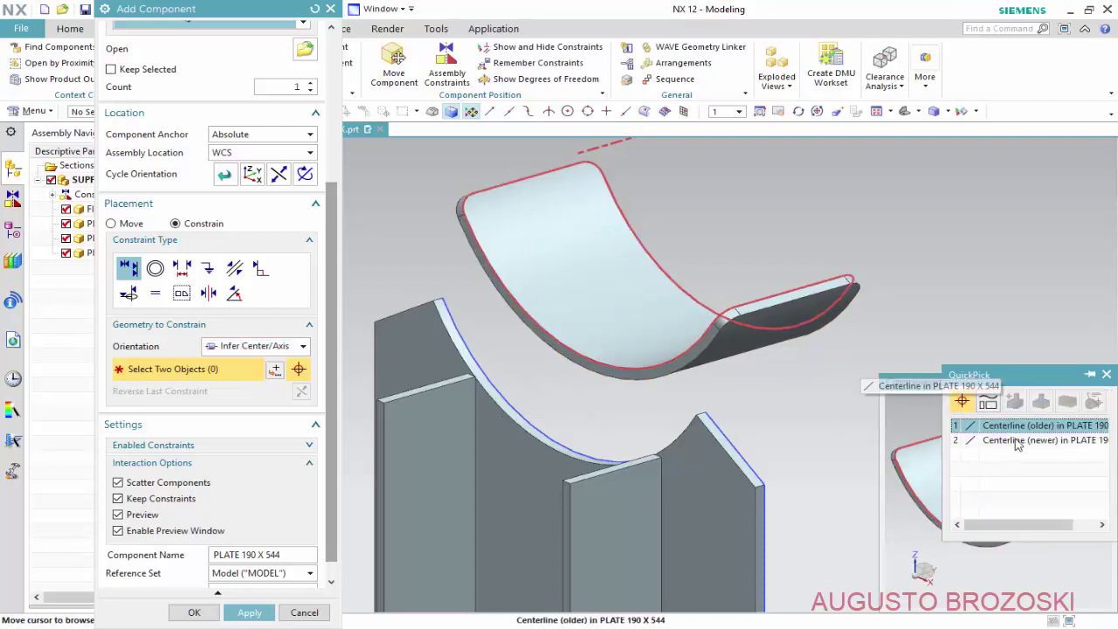
left_click(588, 423)
scroll(524, 413, "up", 2)
scroll(510, 415, "up", 2)
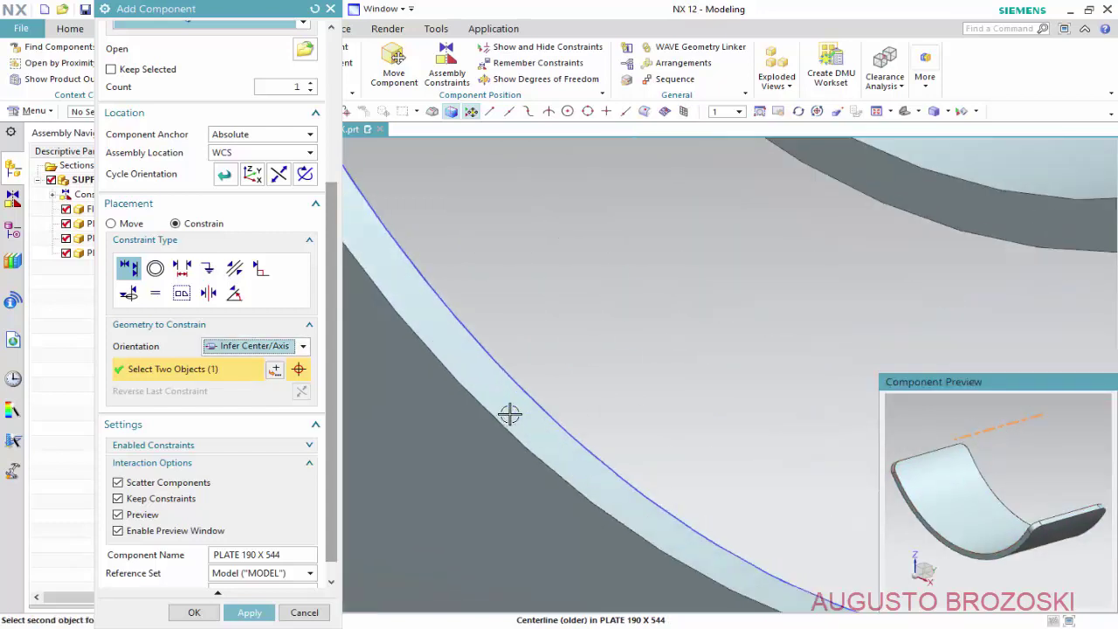
scroll(507, 411, "up", 1)
left_click(515, 411)
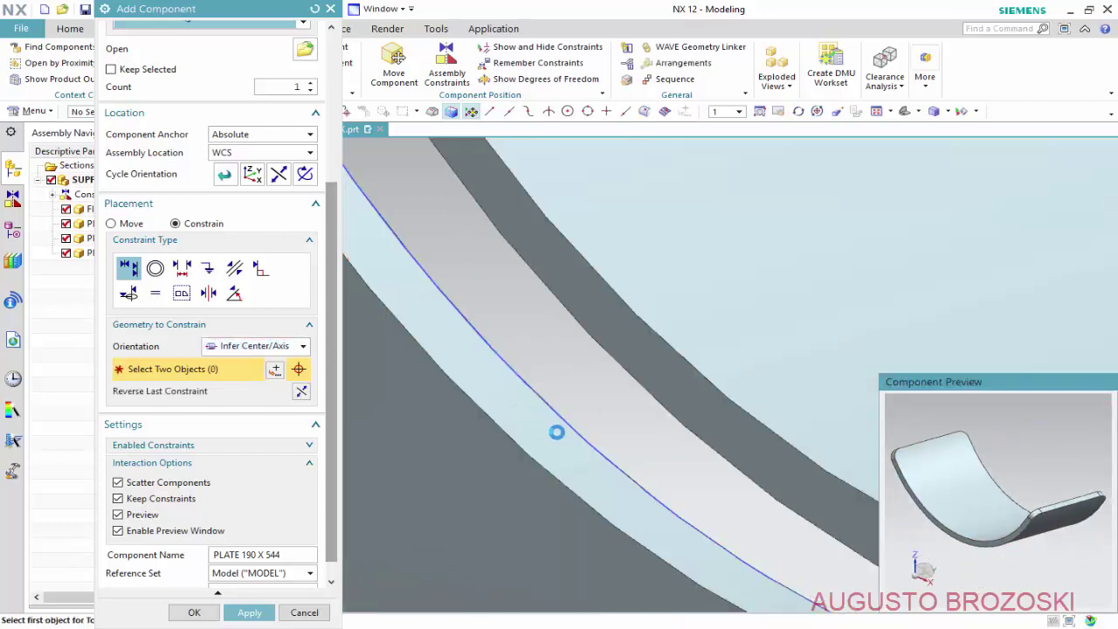
scroll(559, 429, "down", 2)
scroll(563, 429, "down", 2)
scroll(565, 429, "down", 1)
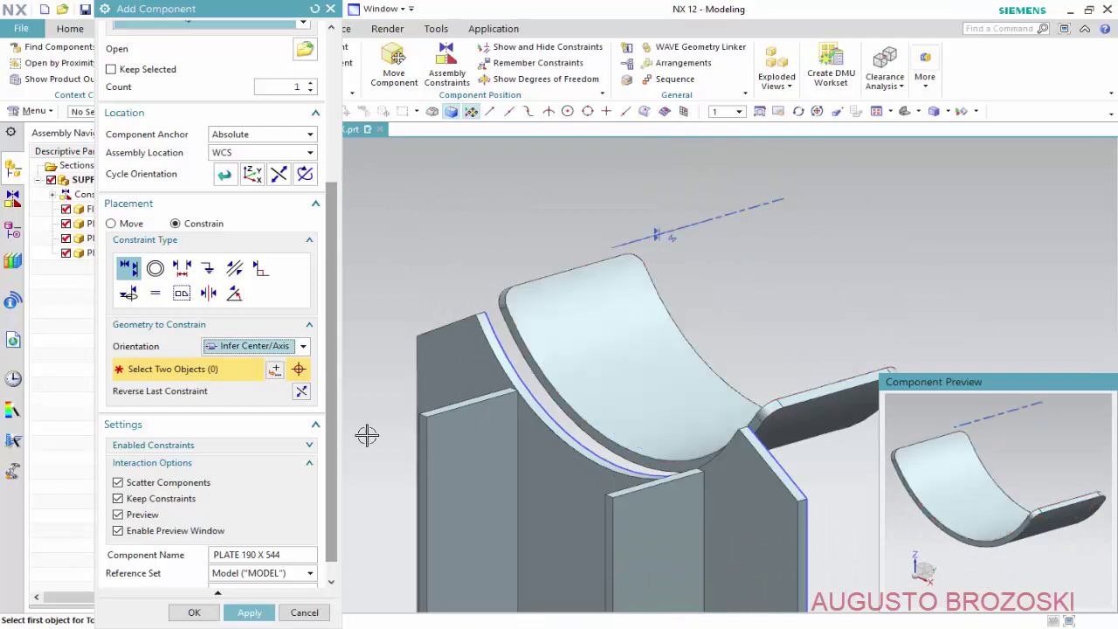
left_click(113, 224)
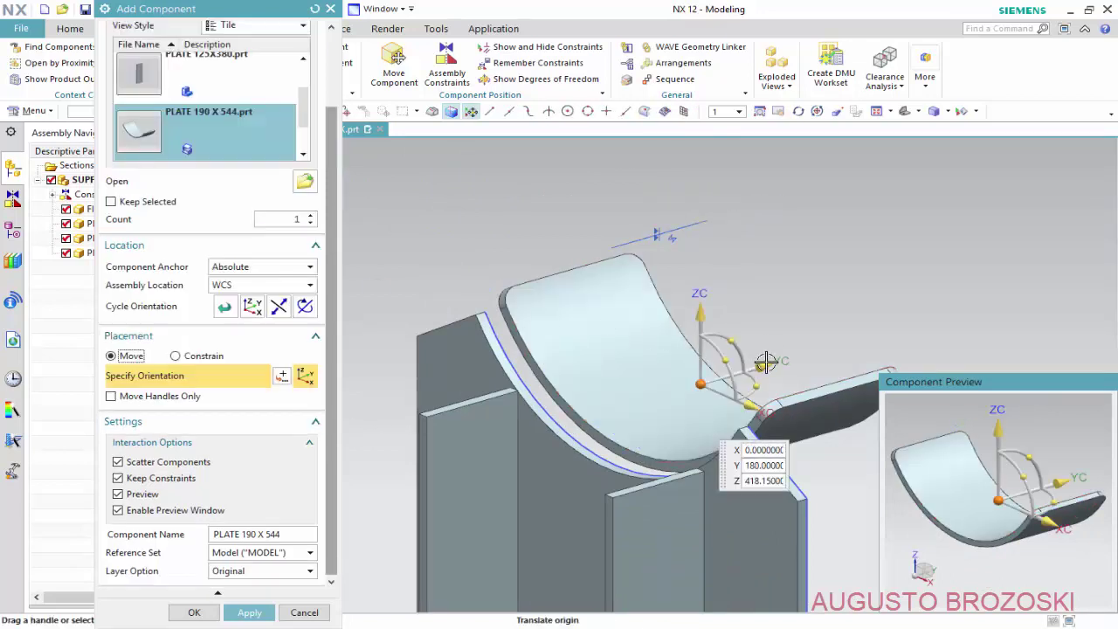
- Slide the curved plate along YC, then give it the Entire Part reference set
left_click_drag(718, 378, 652, 404)
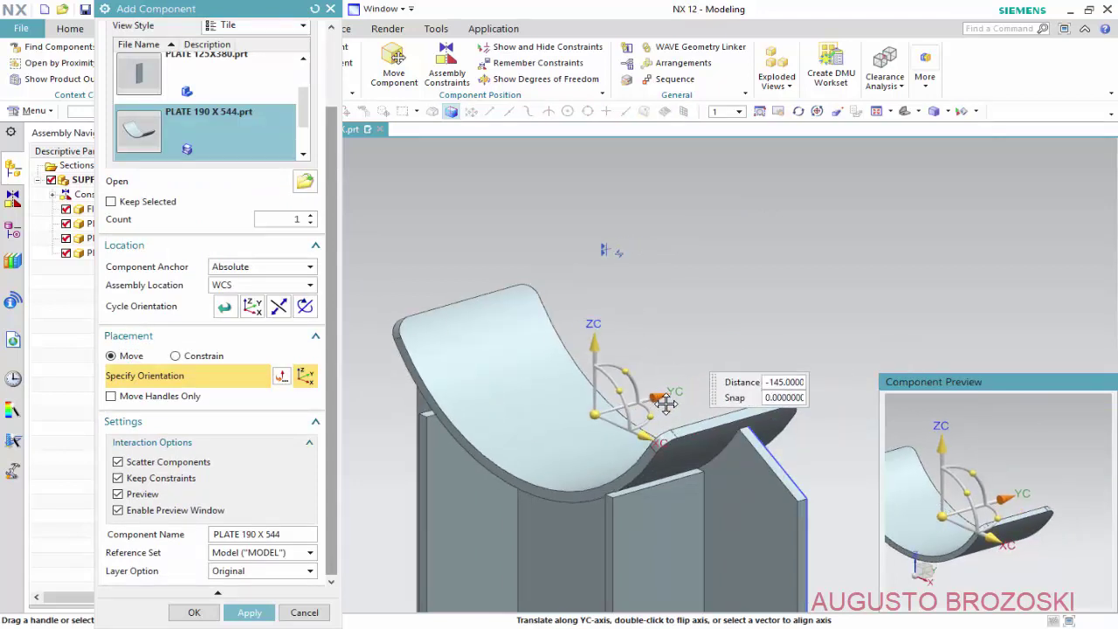
left_click(176, 357)
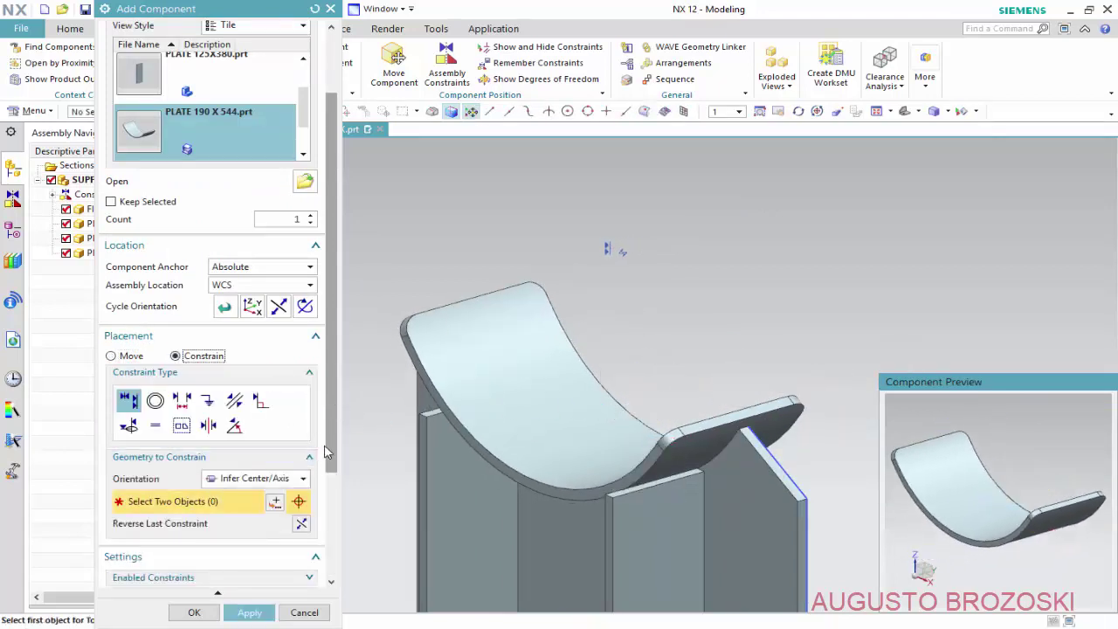
left_click_drag(332, 454, 339, 603)
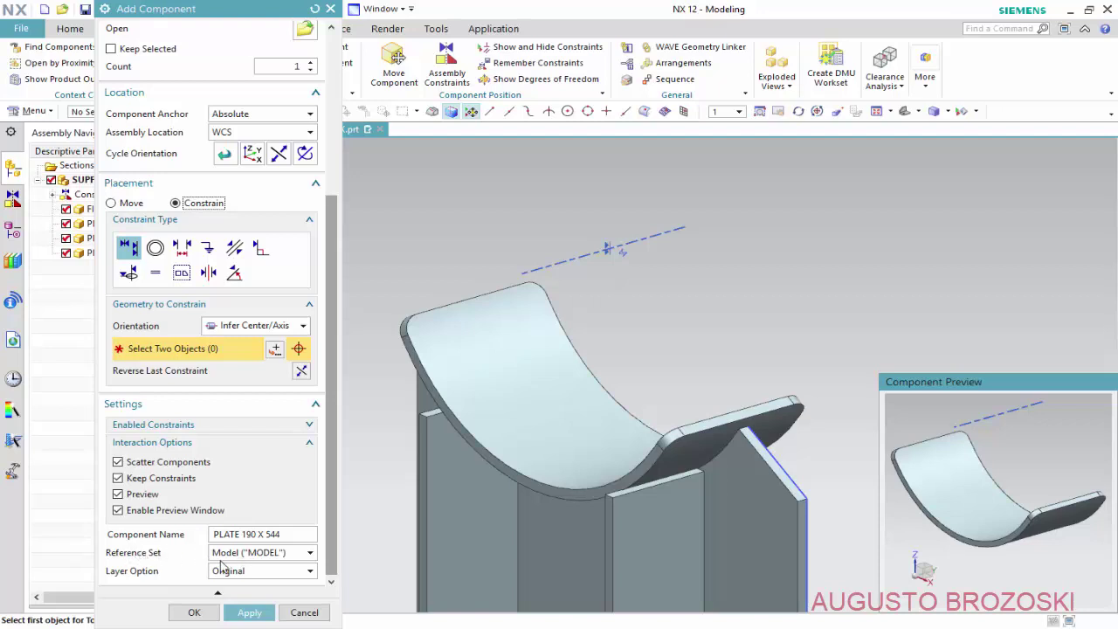
left_click(311, 554)
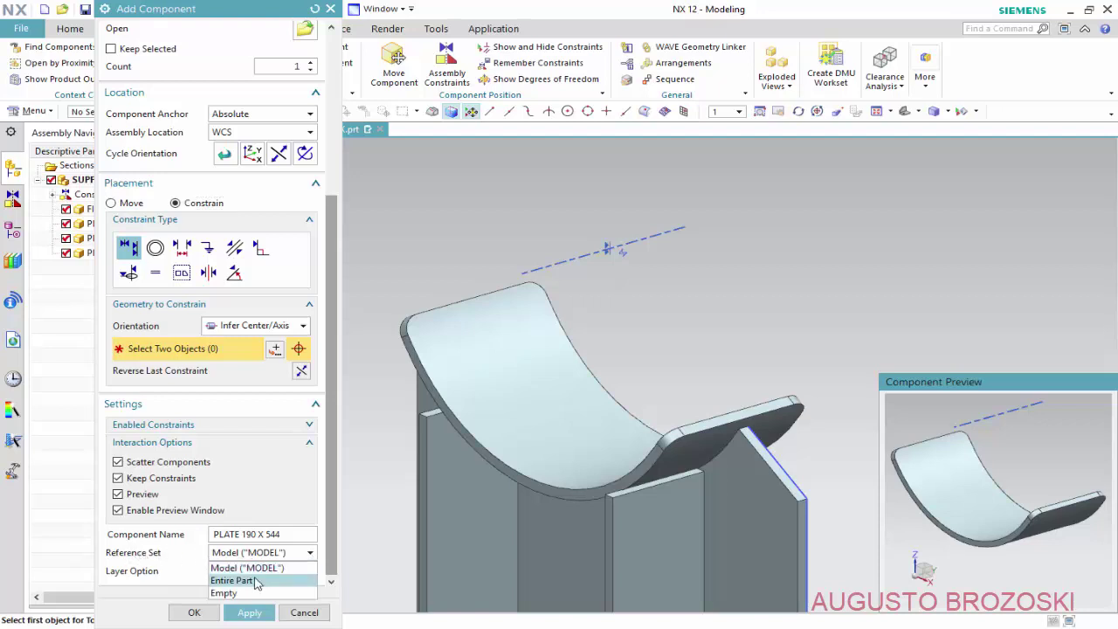
left_click(231, 581)
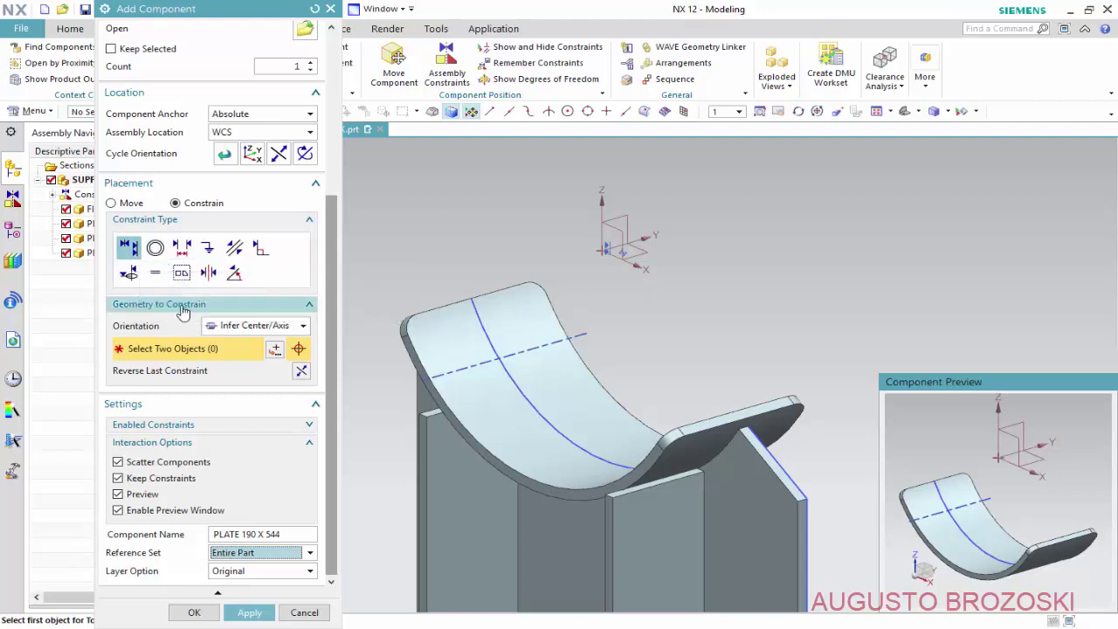
- Touch-align the plate's coordinate plane with the support's plane, reversing it to flip the plate
left_click(298, 327)
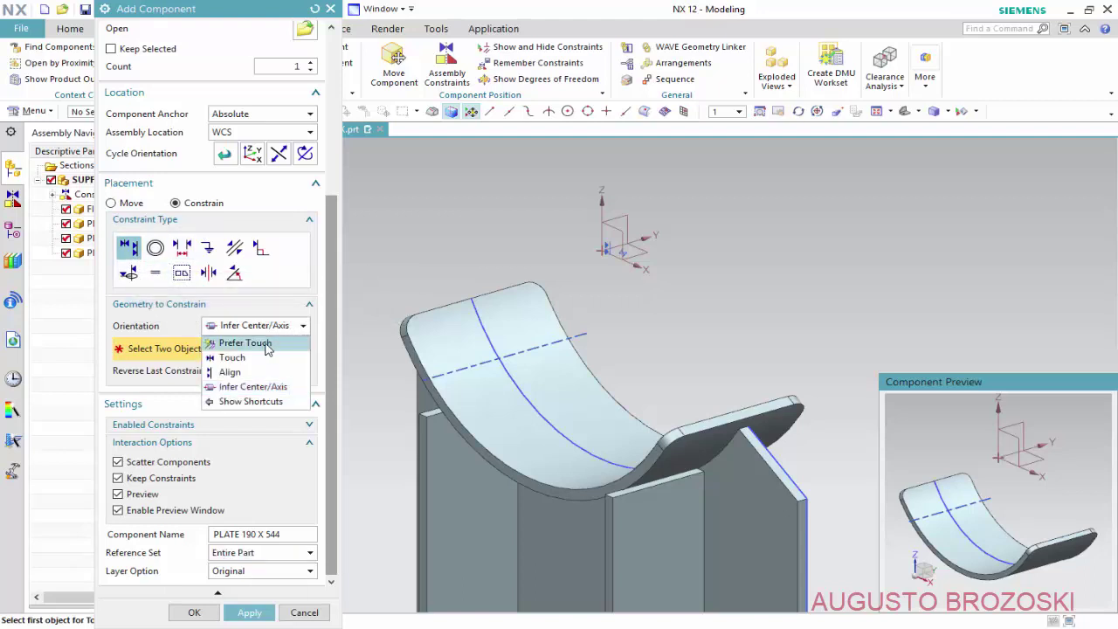
left_click(273, 343)
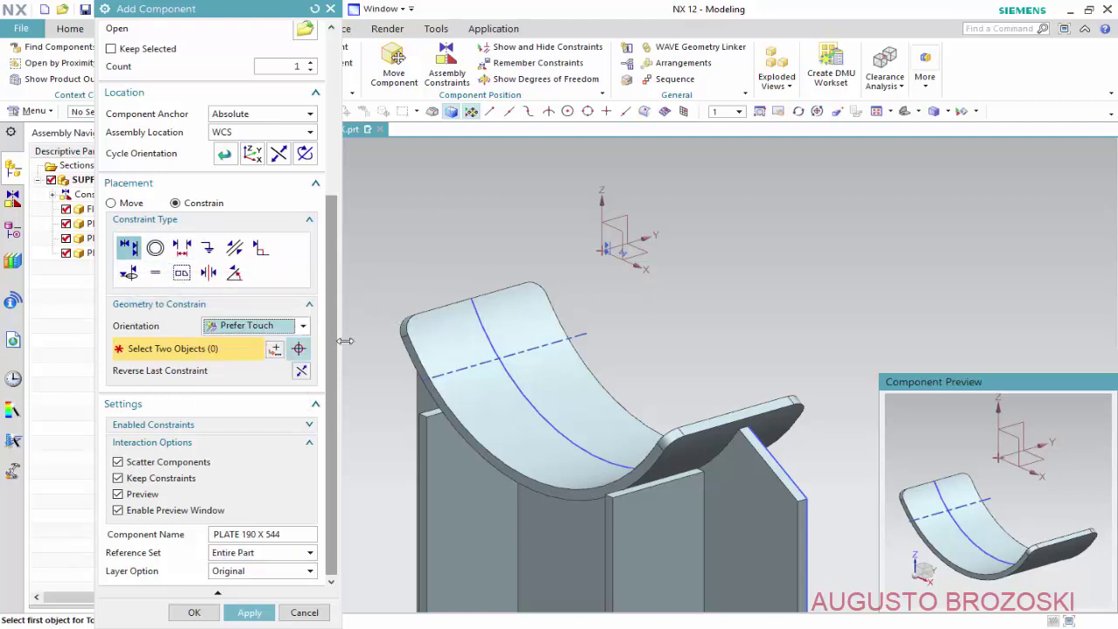
left_click(612, 236)
scroll(609, 335, "down", 3)
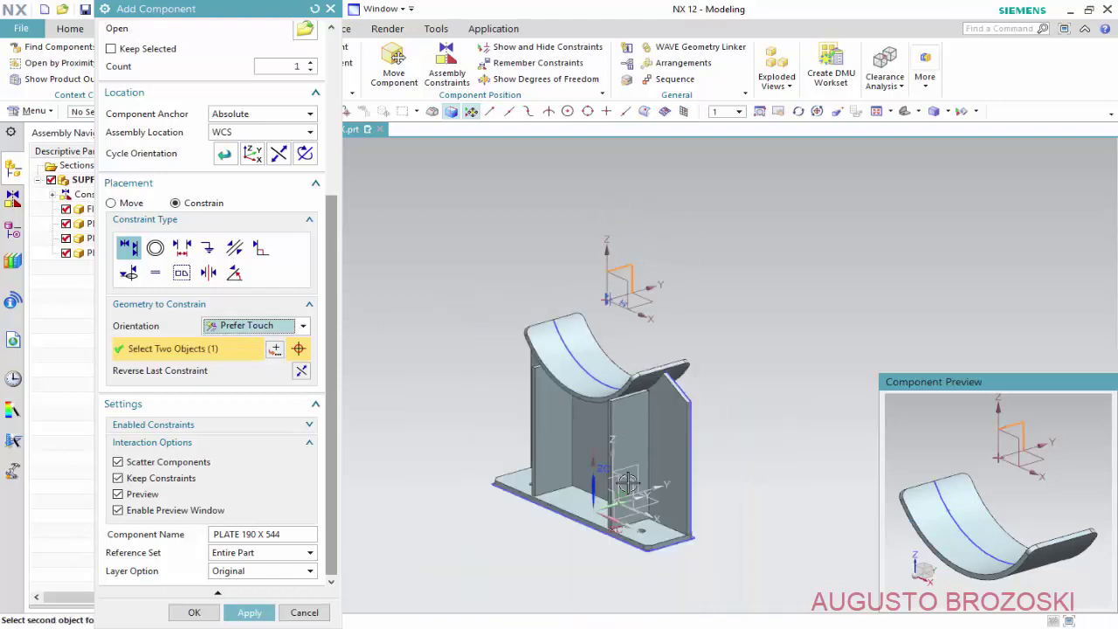
scroll(625, 485, "up", 2)
scroll(612, 507, "up", 2)
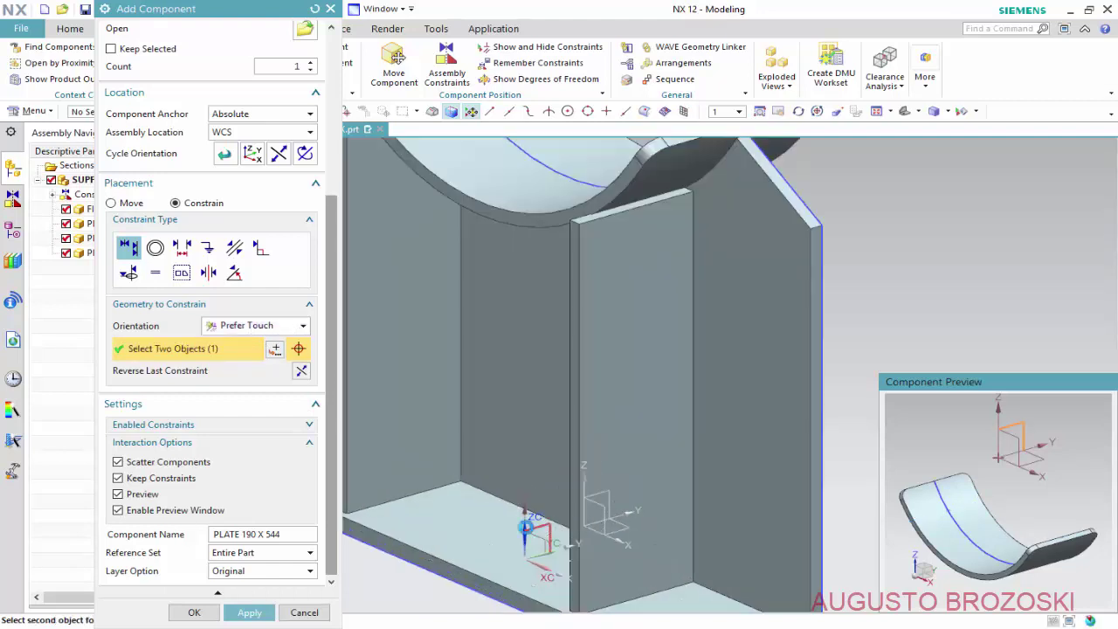
left_click(540, 520)
scroll(539, 511, "down", 3)
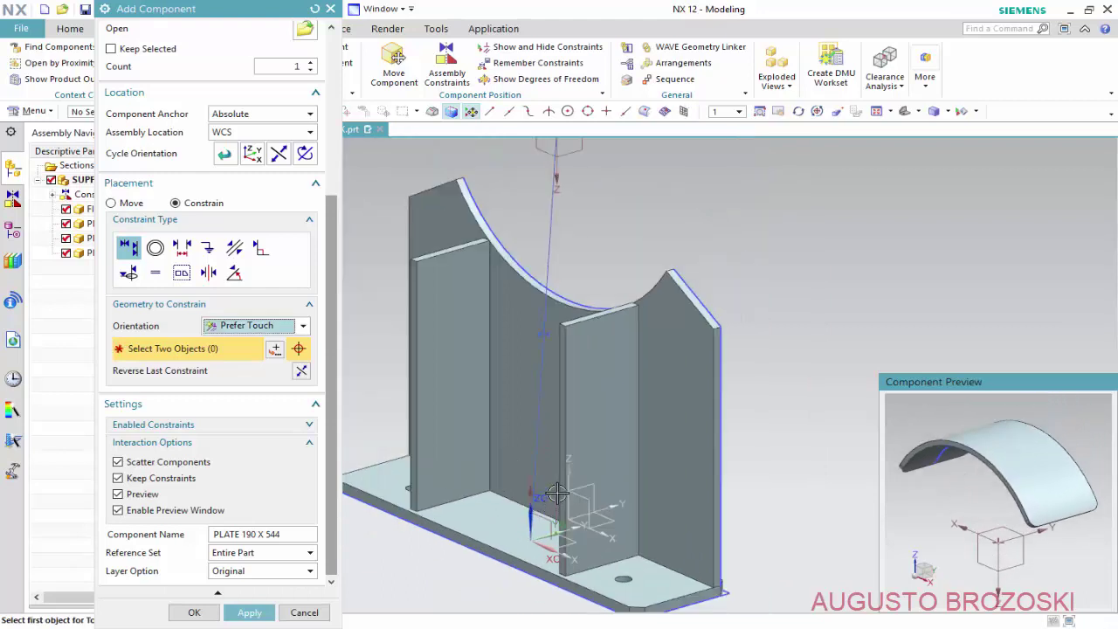
scroll(550, 489, "down", 3)
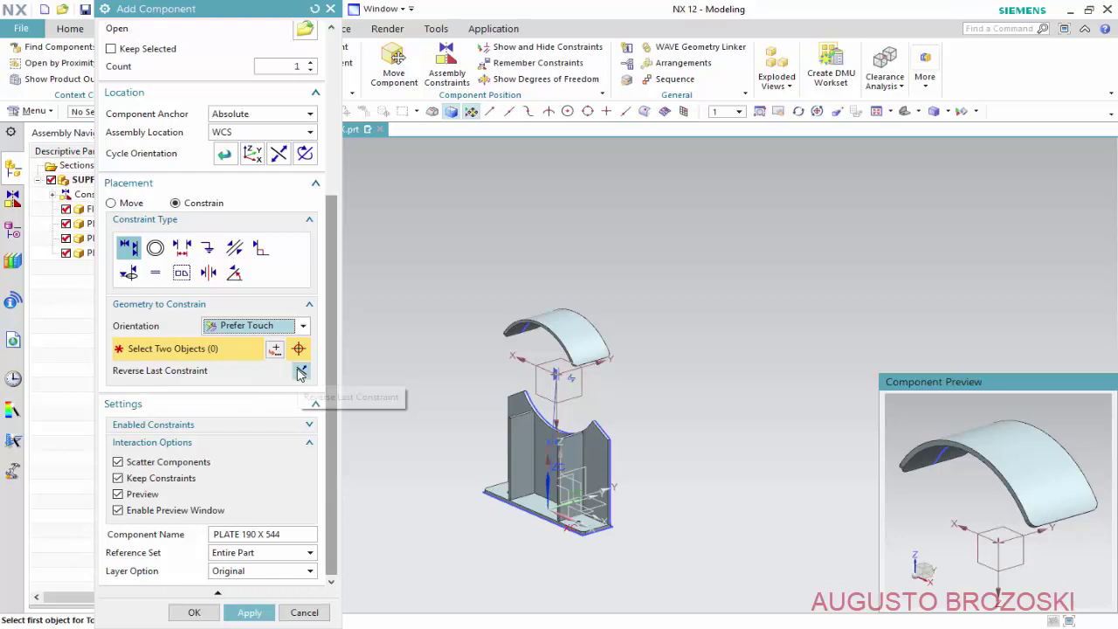
left_click(301, 371)
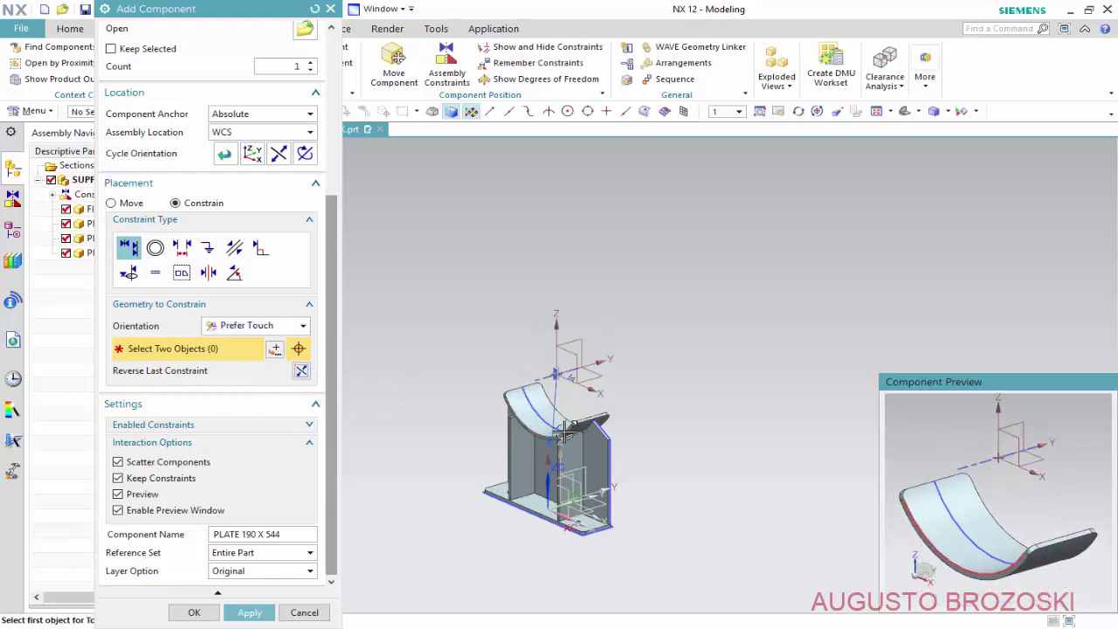
- Tilt the view of the saddle and new plate, and check the drawing PDF
scroll(561, 433, "up", 2)
scroll(572, 431, "up", 2)
scroll(580, 430, "down", 3)
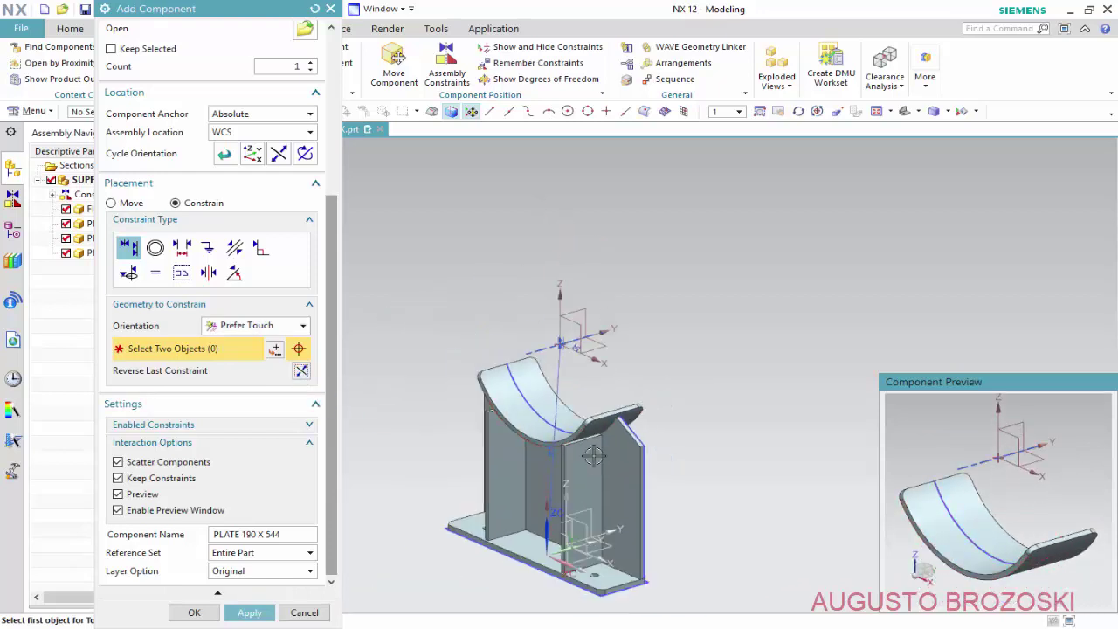
middle_click_drag(567, 472, 497, 474)
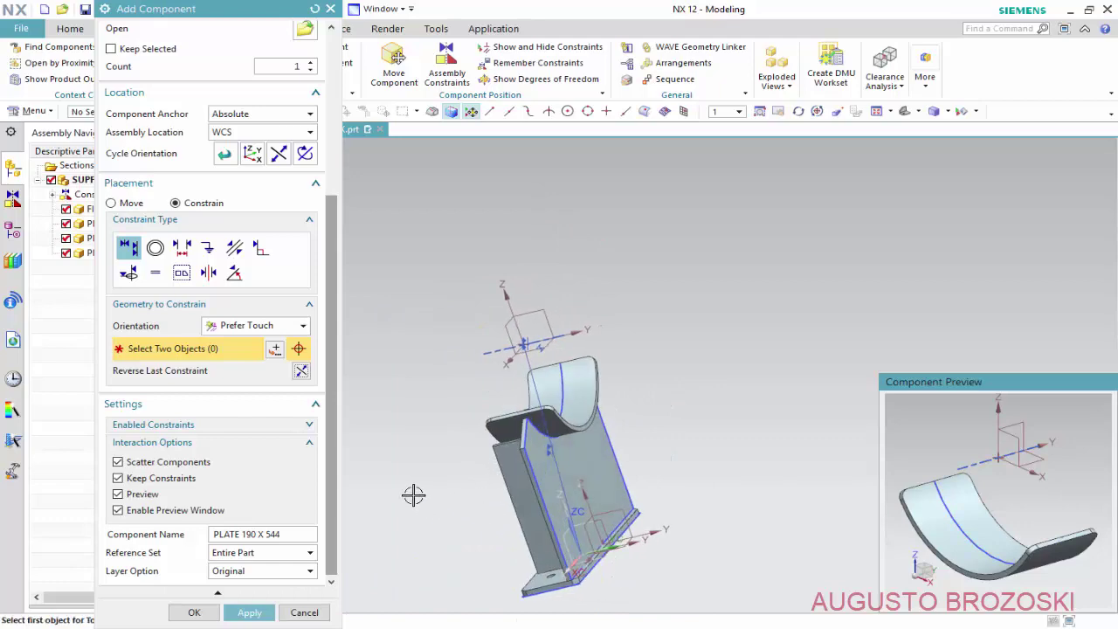
key("alt+Tab")
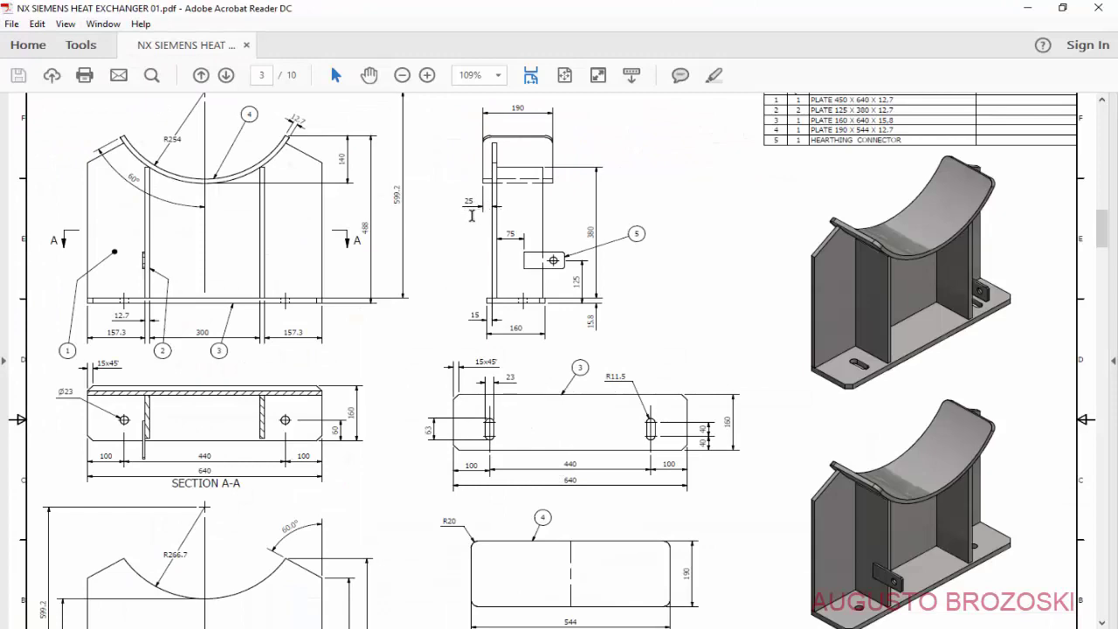
left_click(1027, 7)
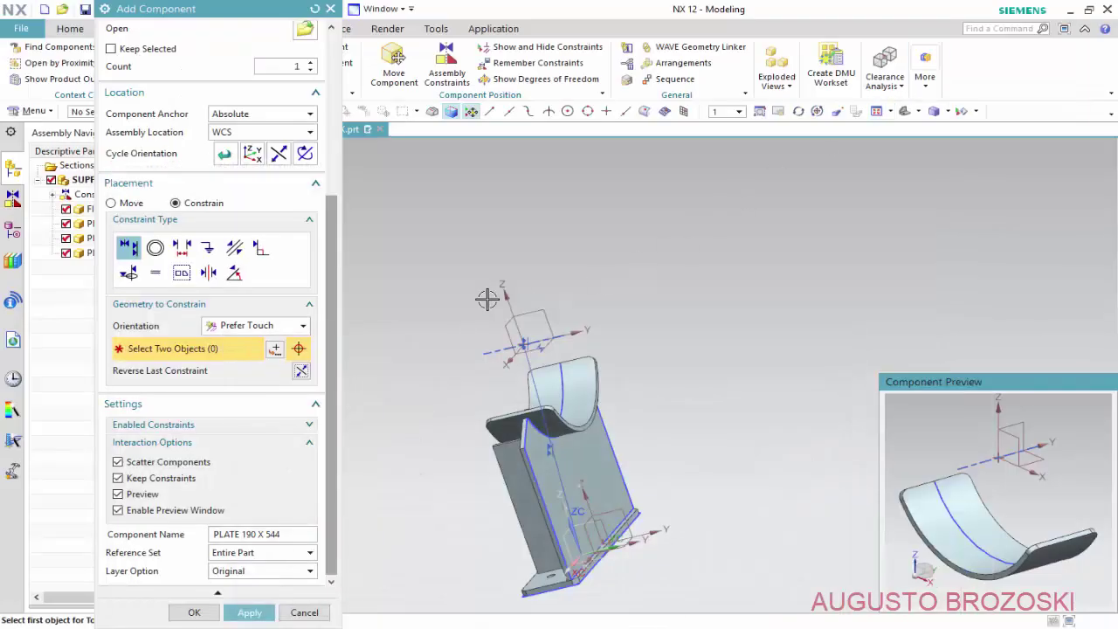
- Constrain the plate's curved edge 25 mm from the adjacent face, then save the assembly
left_click(181, 247)
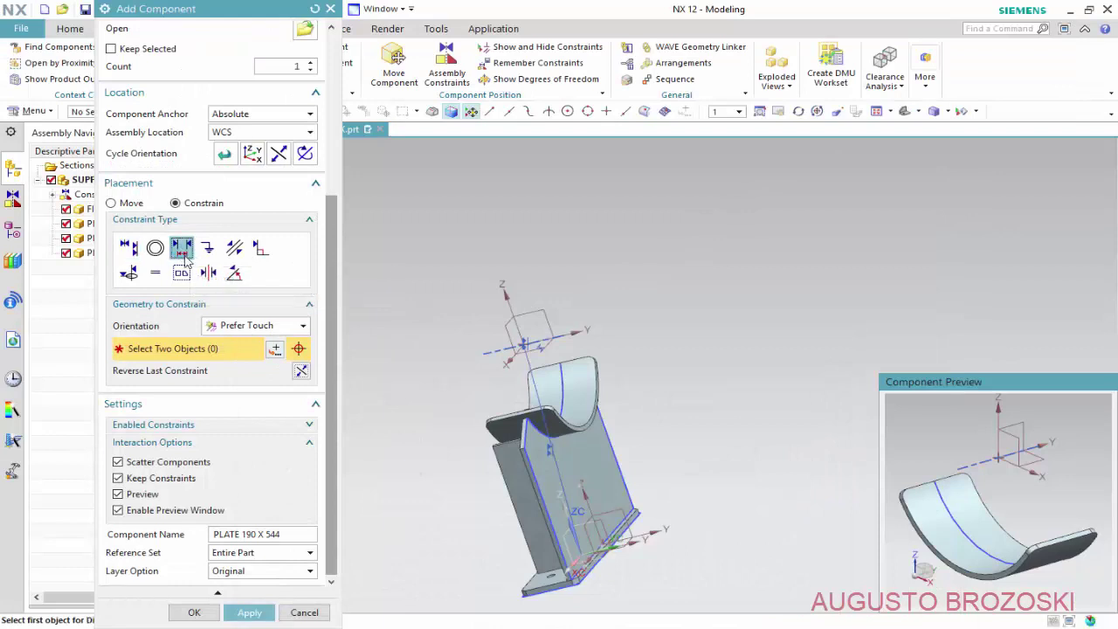
scroll(576, 468, "up", 3)
scroll(597, 408, "up", 4)
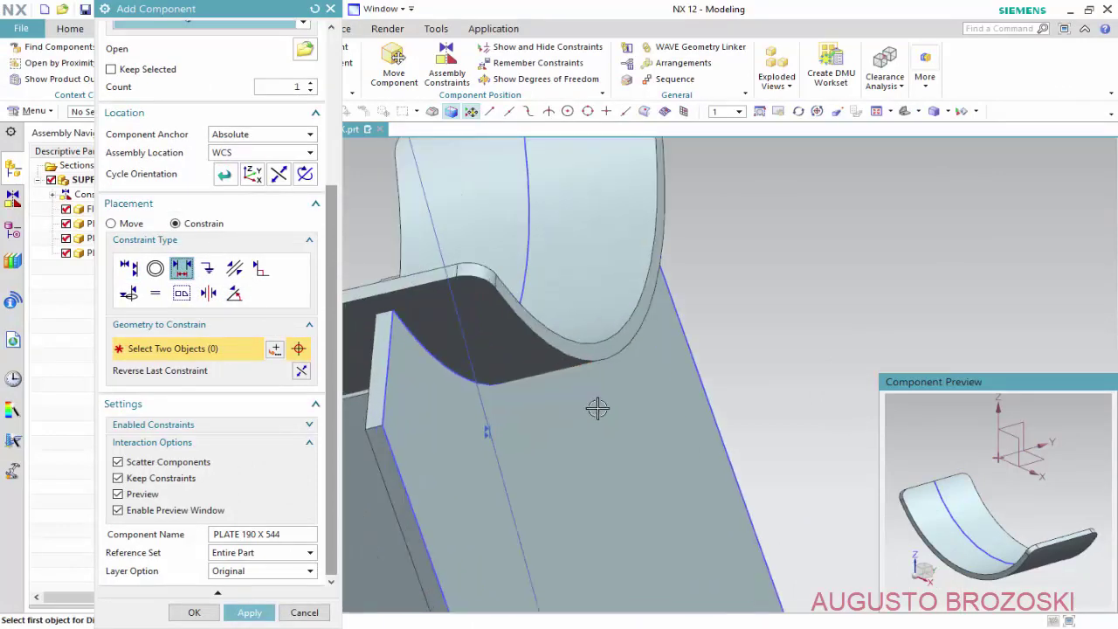
left_click(585, 354)
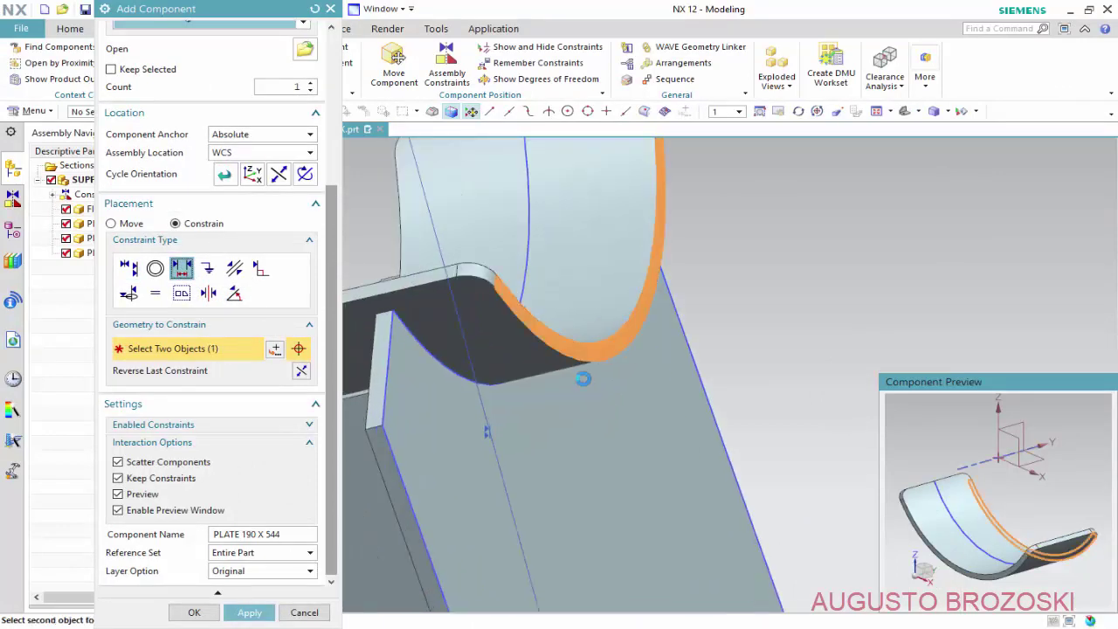
left_click(537, 411)
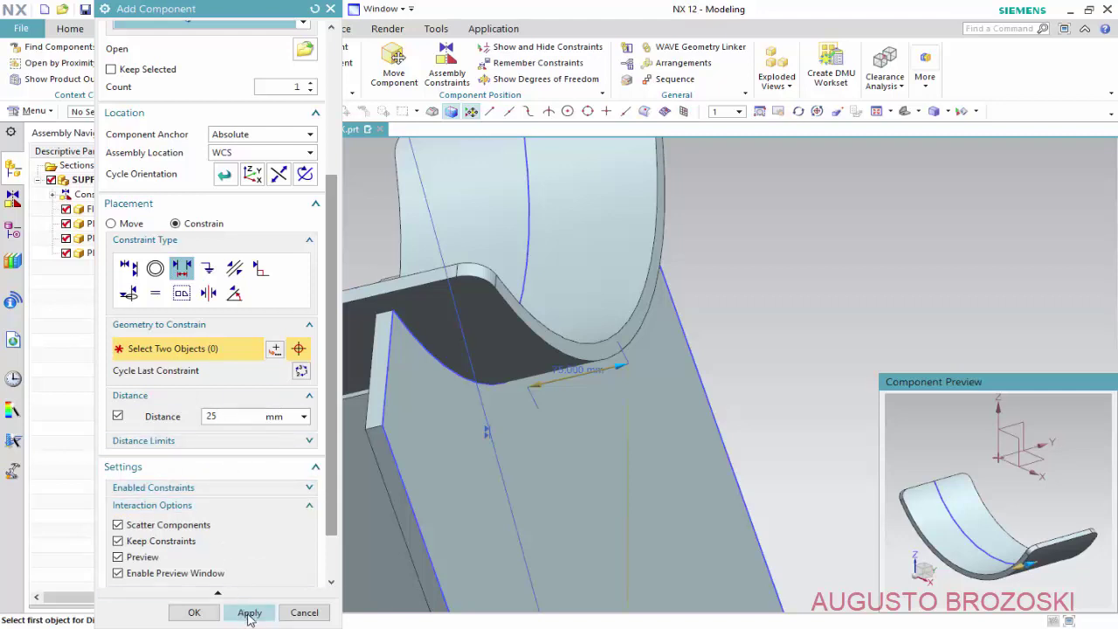
left_click(249, 612)
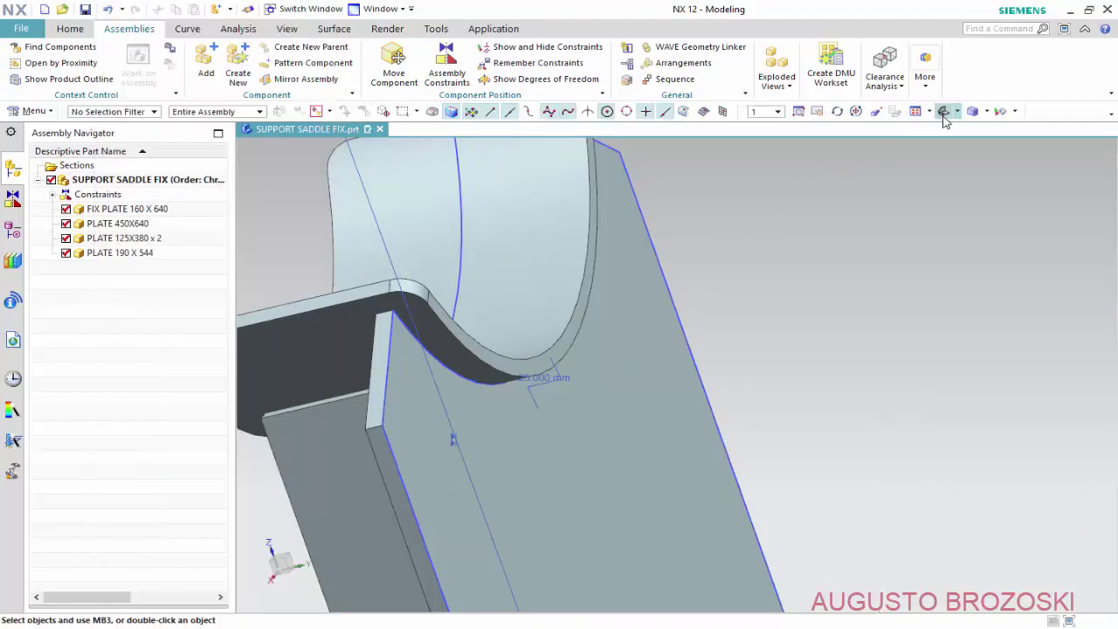
left_click(944, 114)
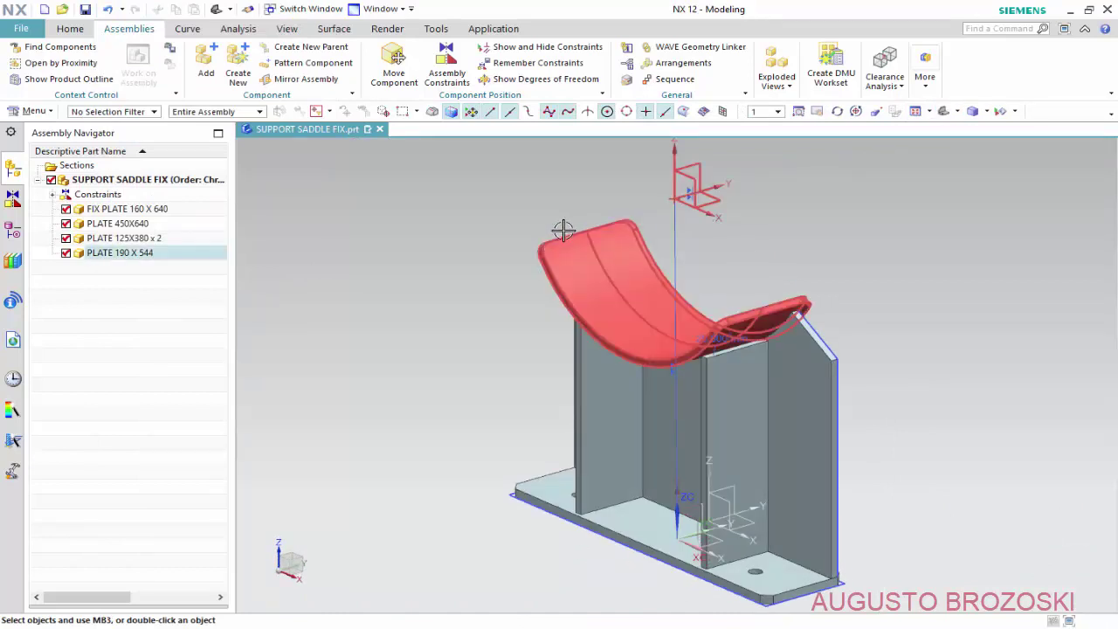
left_click(85, 9)
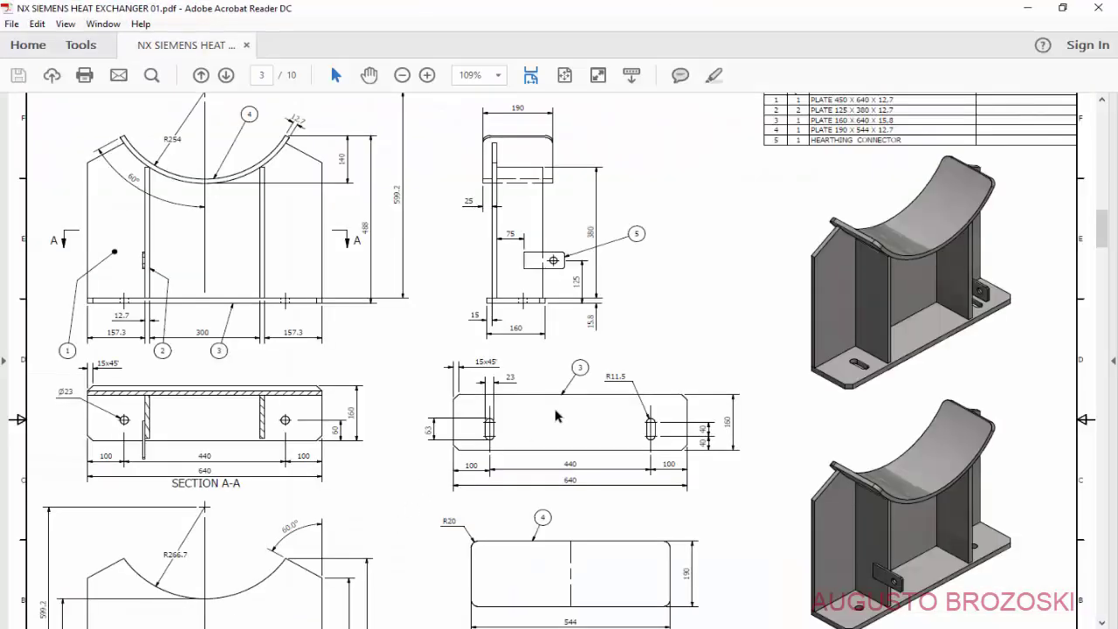
- Scroll through the drawing sheet in Acrobat, then minimize it to return to NX
scroll(557, 416, "down", 5)
scroll(577, 389, "down", 5)
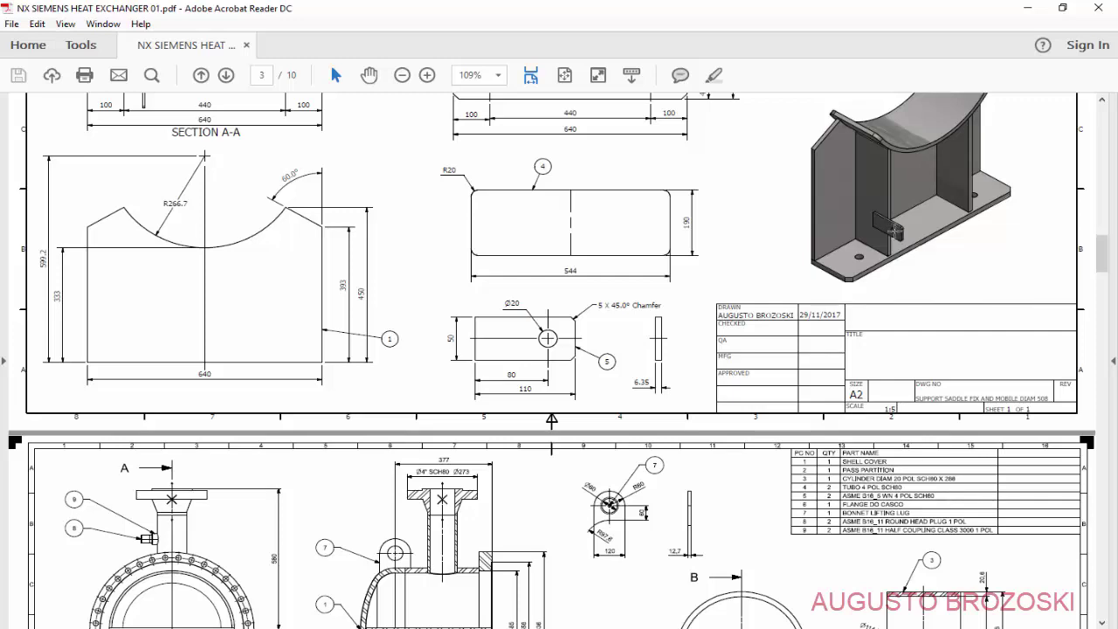
scroll(878, 242, "up", 2)
scroll(900, 253, "up", 4)
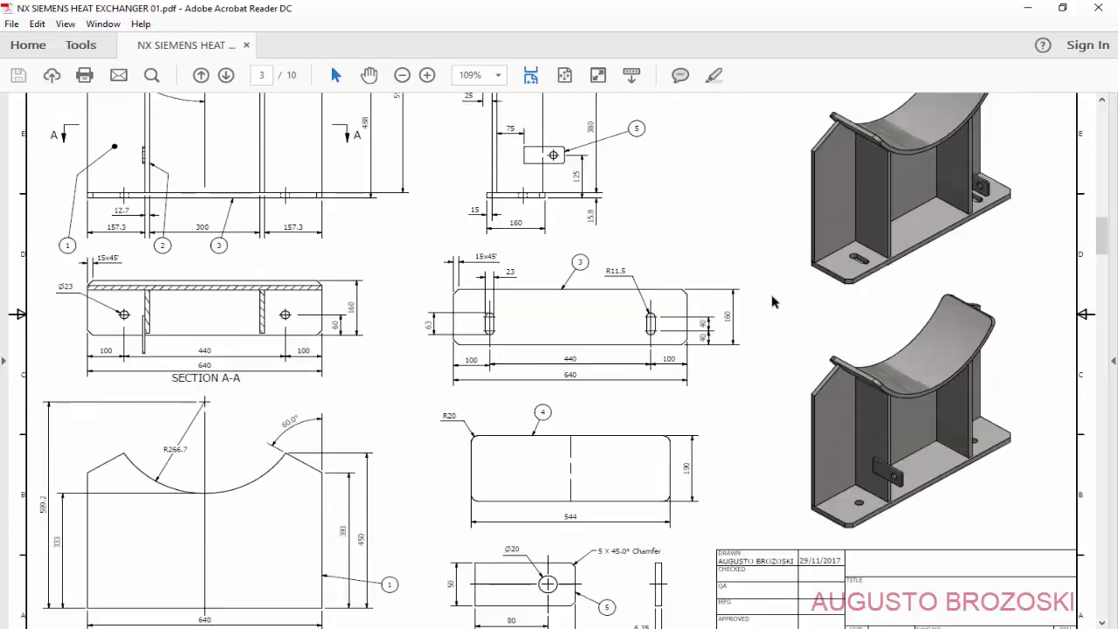
scroll(929, 264, "up", 3)
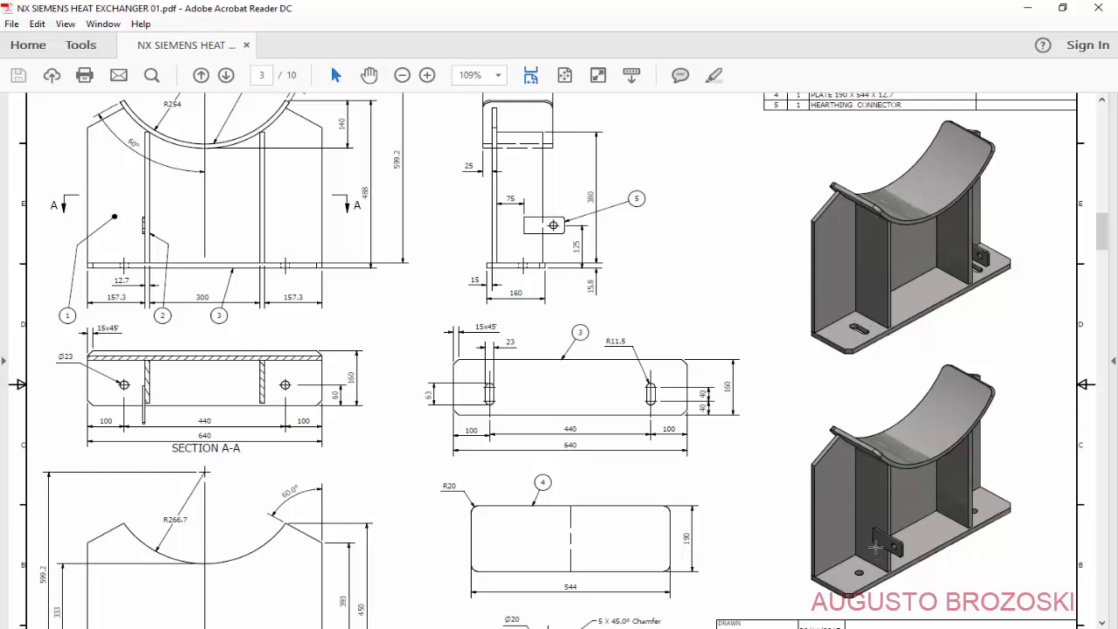
left_click(1028, 8)
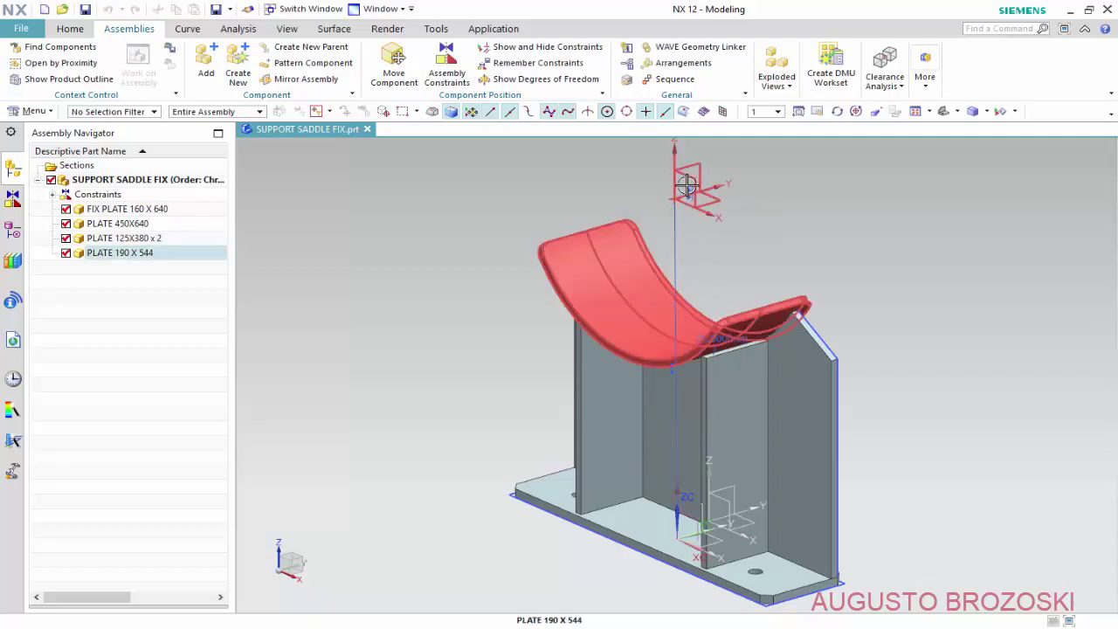
- Hide sketches, datum coordinate systems and assembly constraints, then fit the view
left_click(1015, 112)
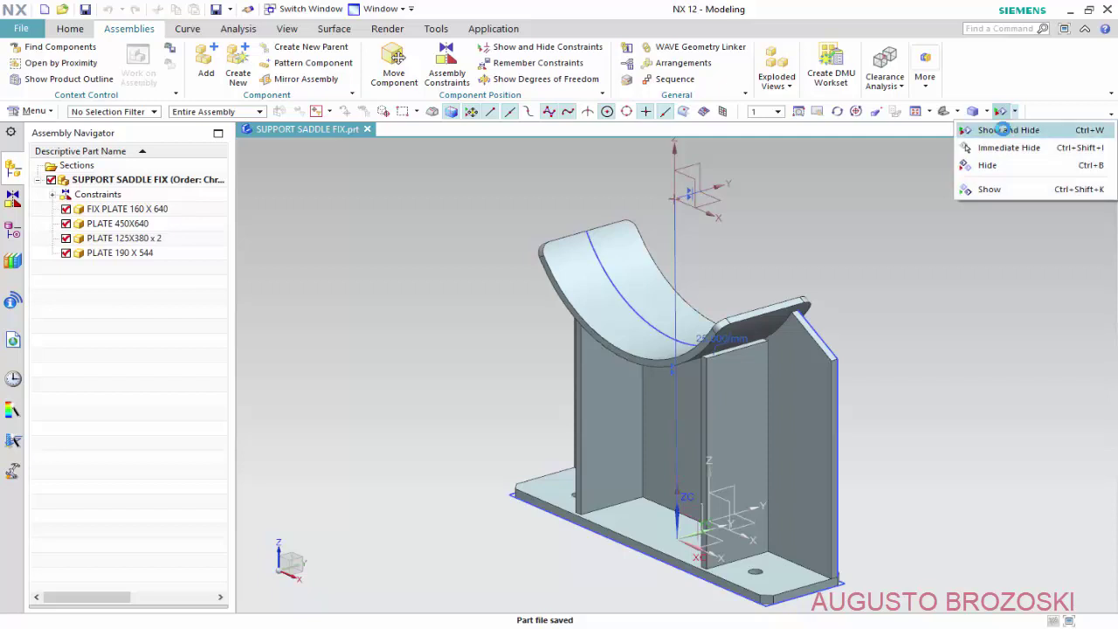
left_click(1005, 129)
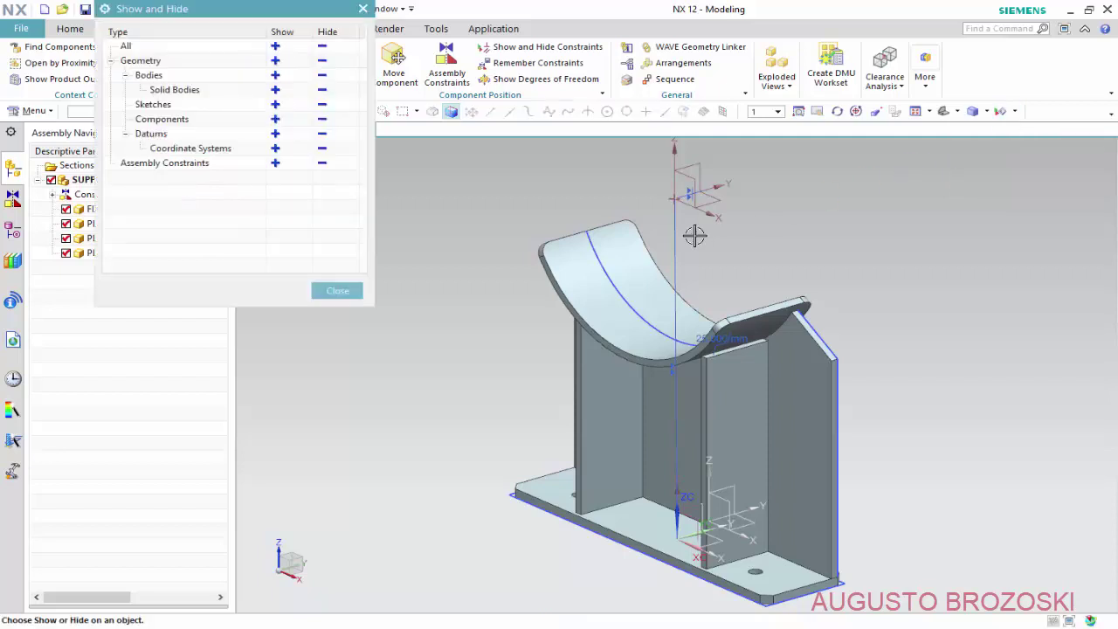
left_click(322, 105)
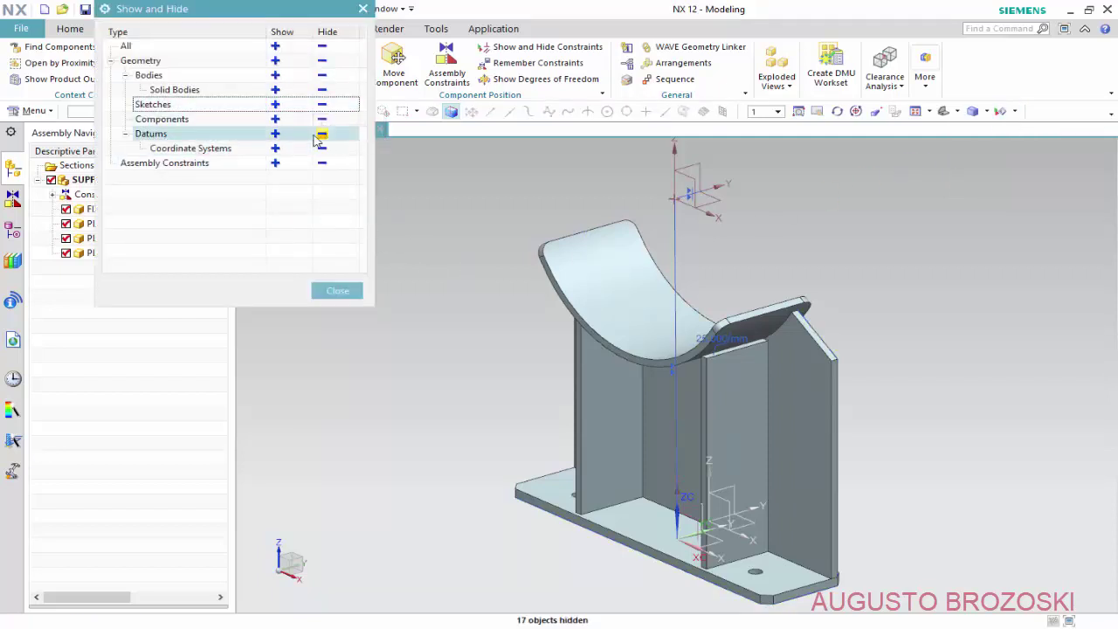
left_click(322, 149)
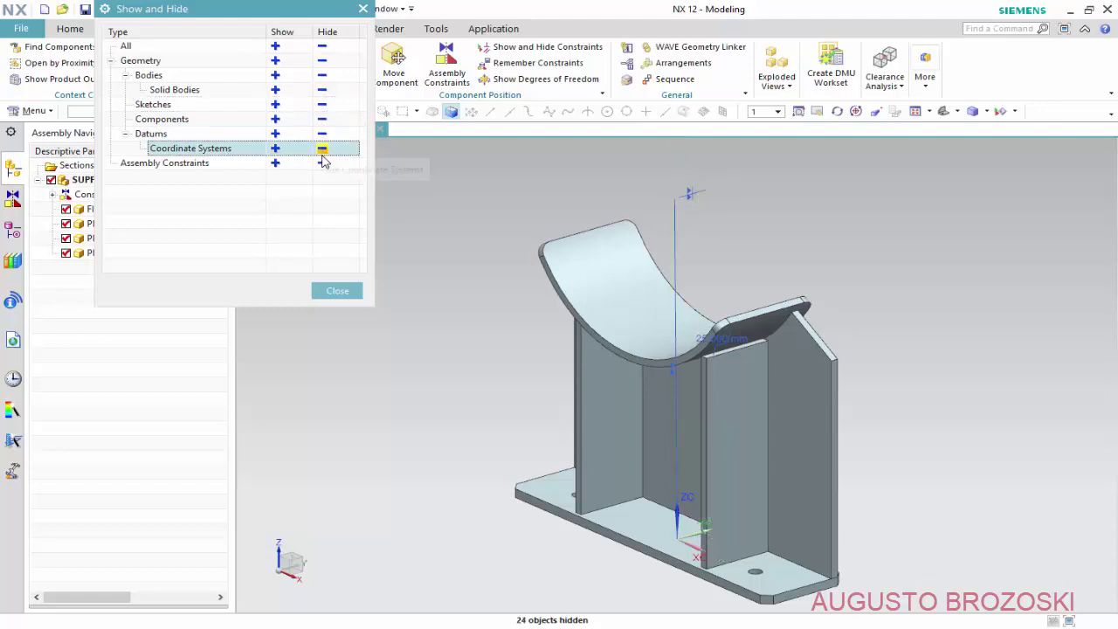
left_click(323, 165)
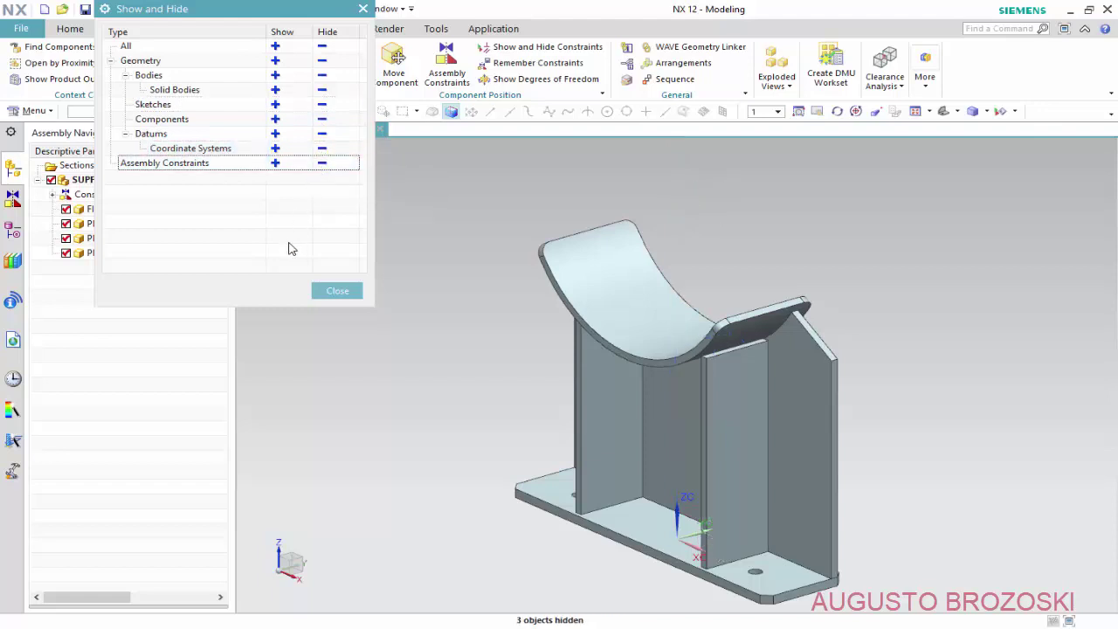
left_click(338, 292)
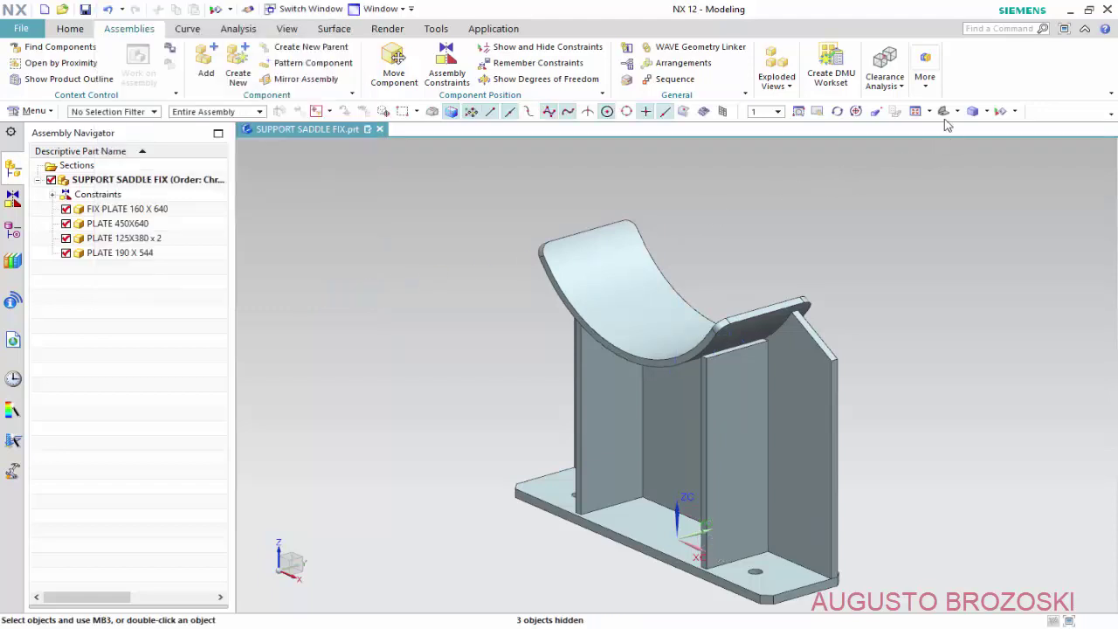
left_click(942, 111)
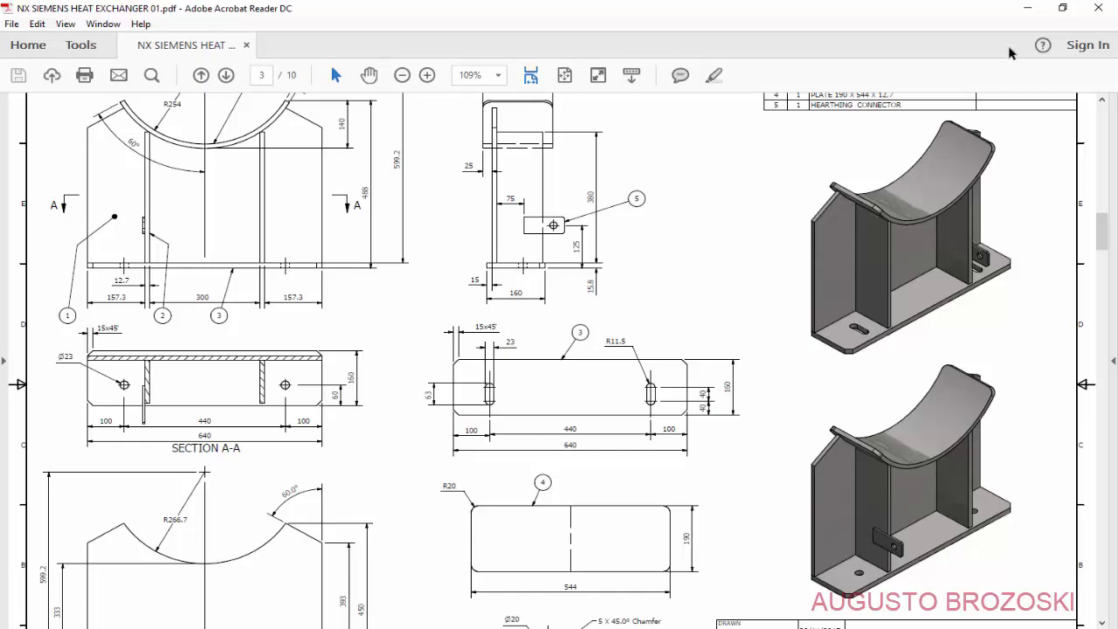
- Save the saddle assembly as a copy named SUPPORT SADDLE MOBILE.prt
left_click(1027, 8)
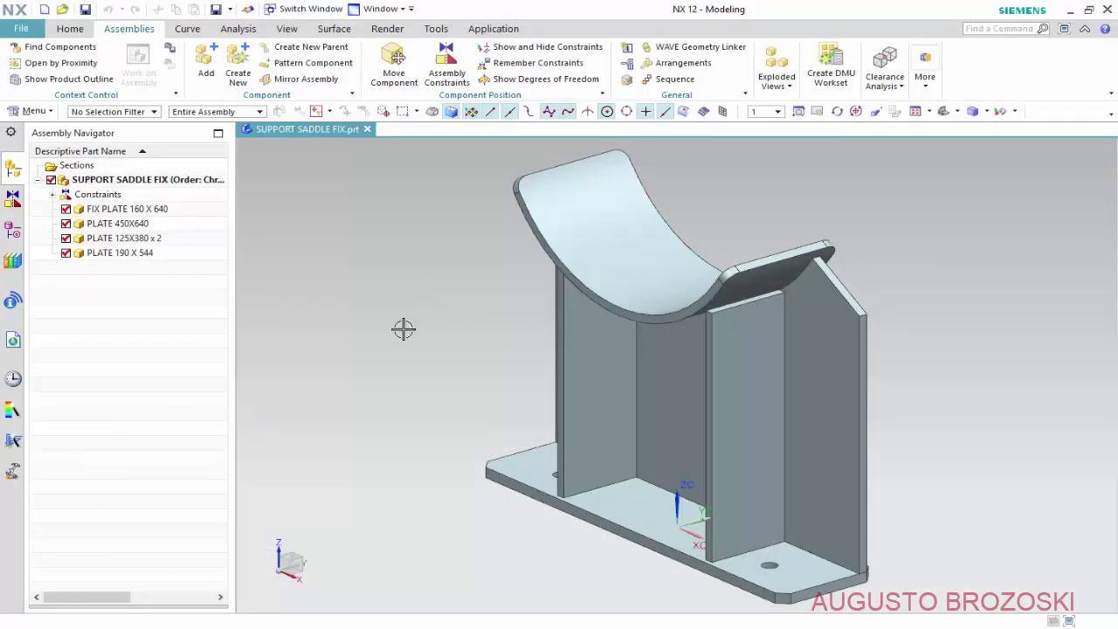
left_click(21, 28)
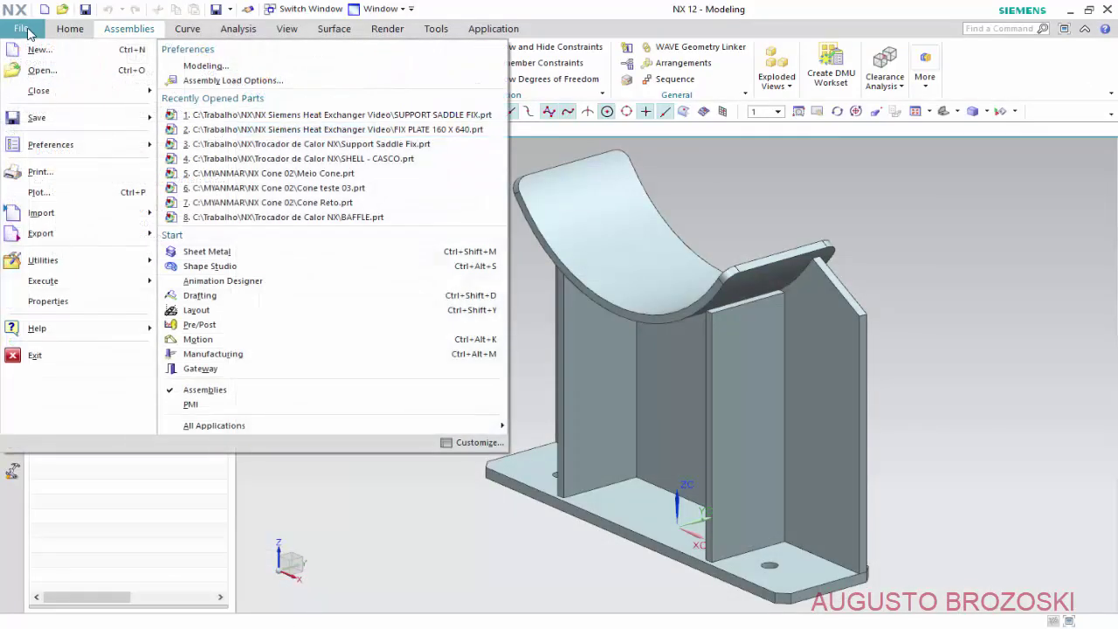
mouse_move(37, 117)
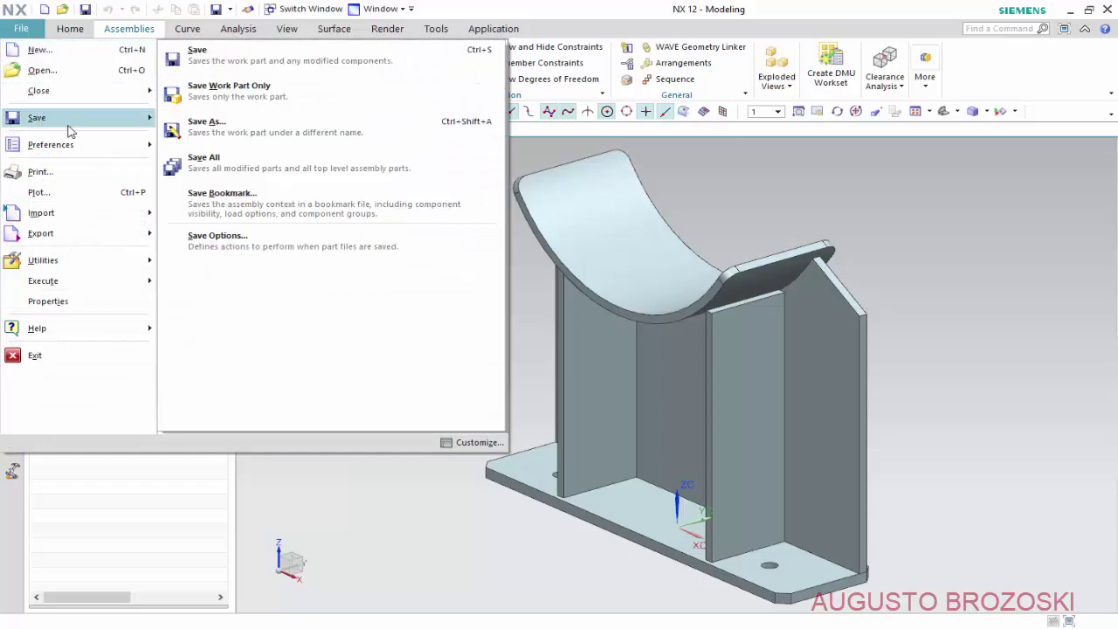
left_click(293, 136)
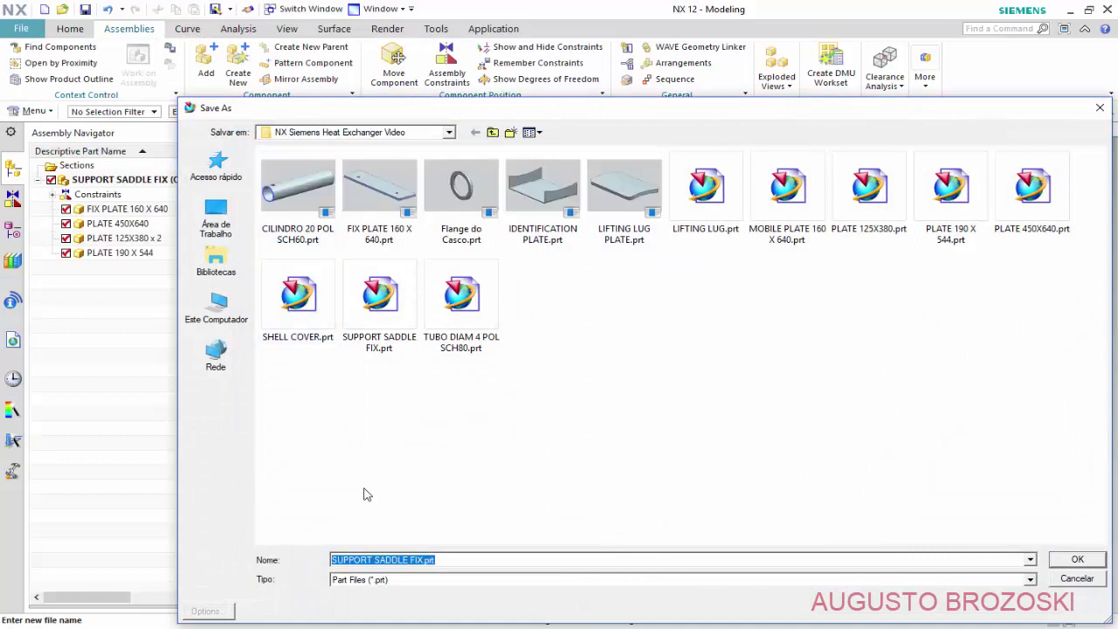
left_click(426, 561)
type("MOBILE")
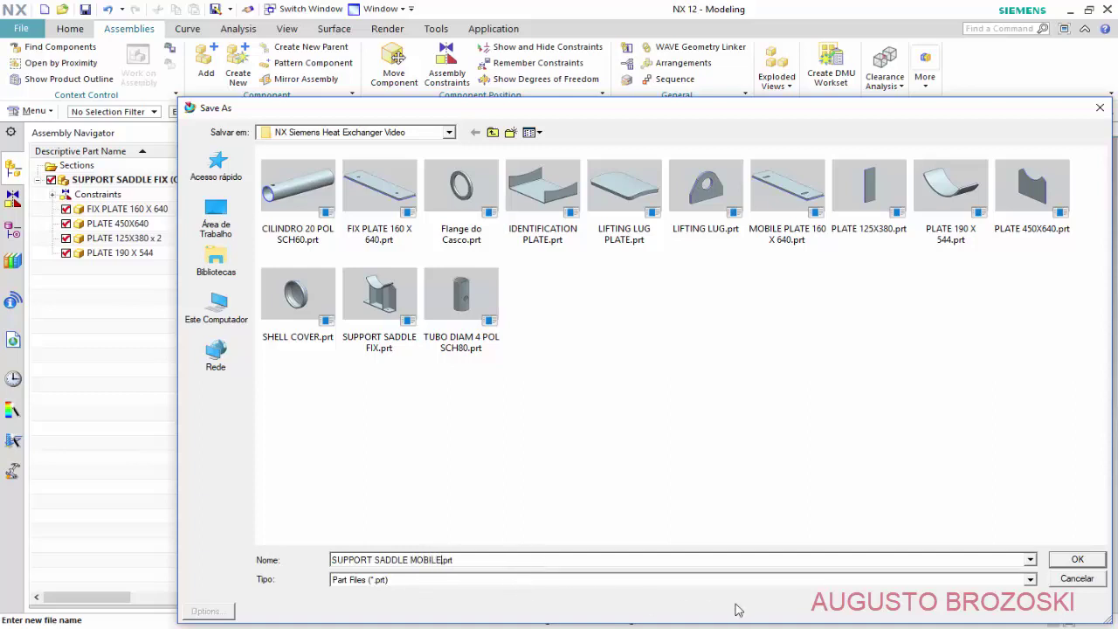
left_click(1078, 561)
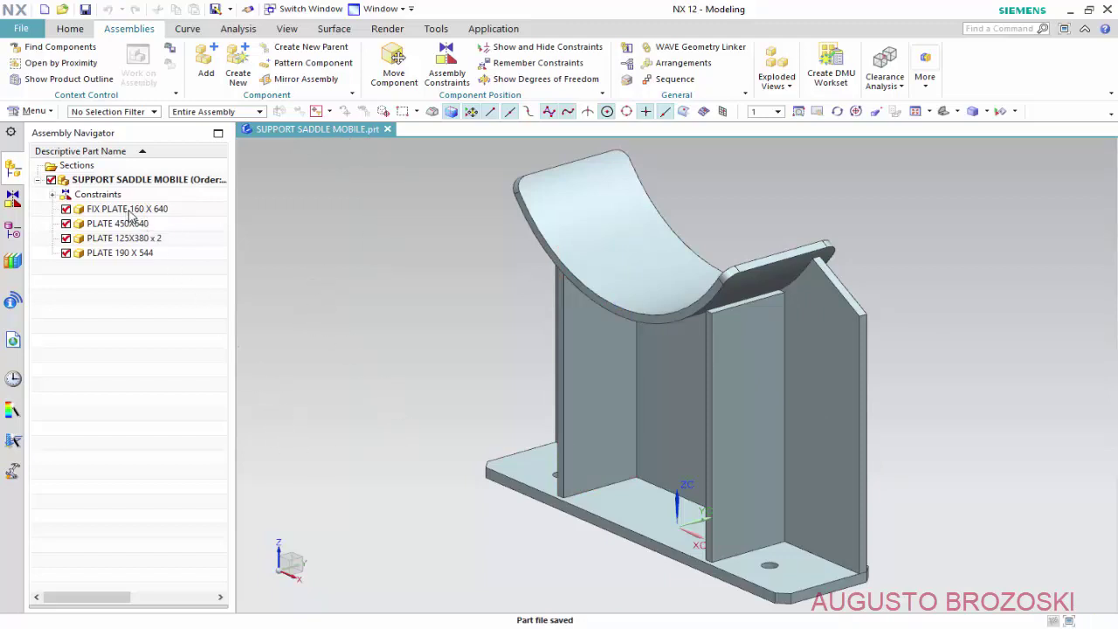
- Replace the FIX PLATE 160 X 640 component with MOBILE PLATE 160 X 640.prt
right_click(129, 214)
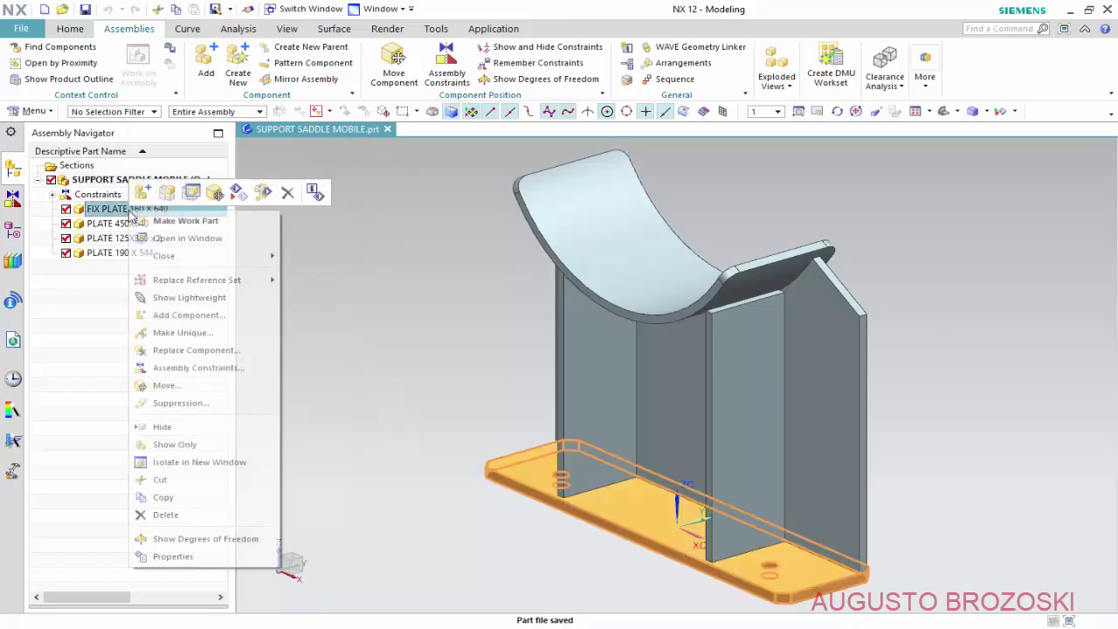
left_click(218, 350)
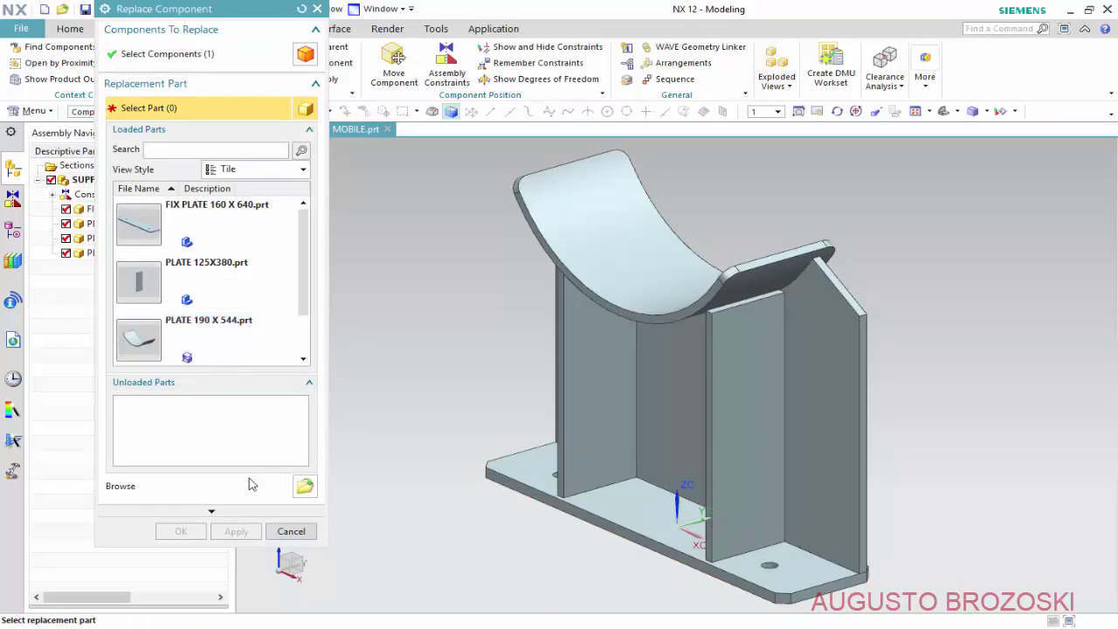
left_click(302, 487)
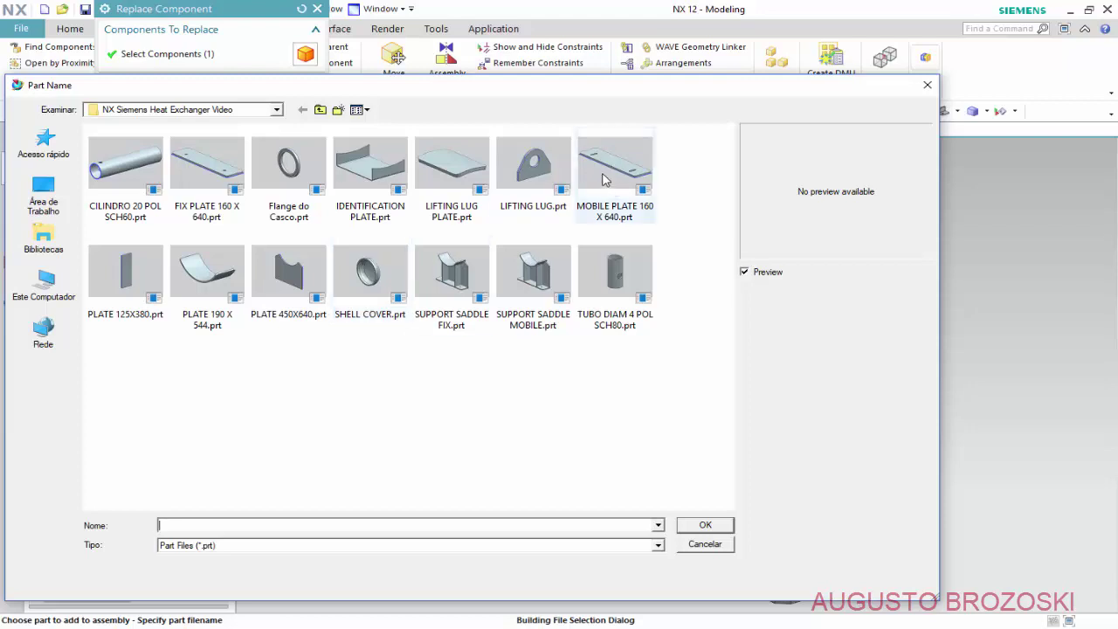
left_click(603, 179)
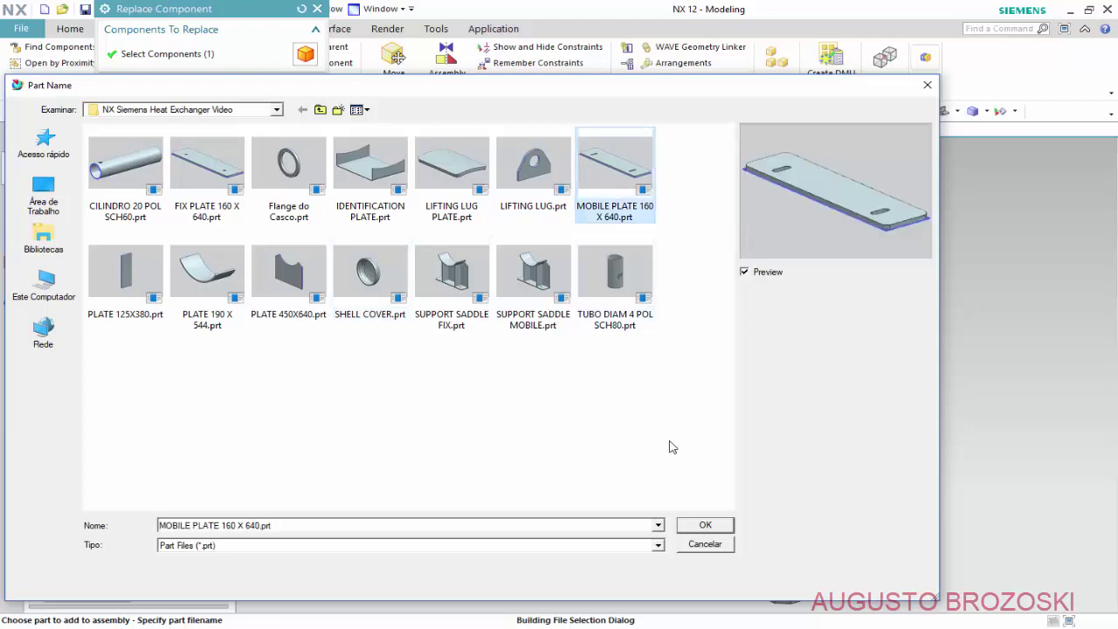
left_click(700, 526)
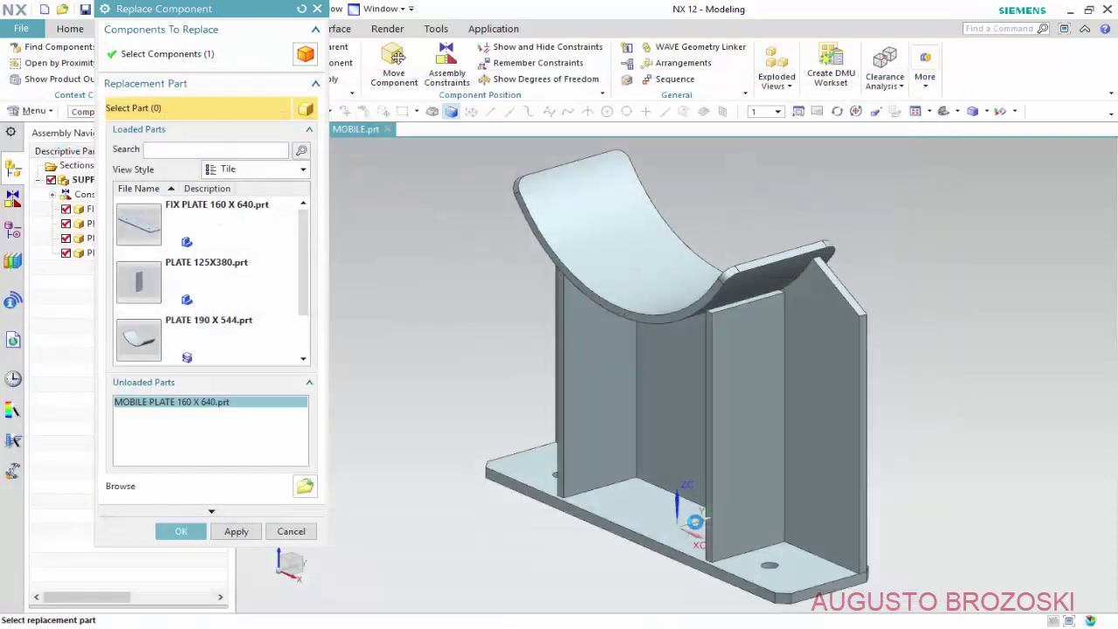
left_click(233, 533)
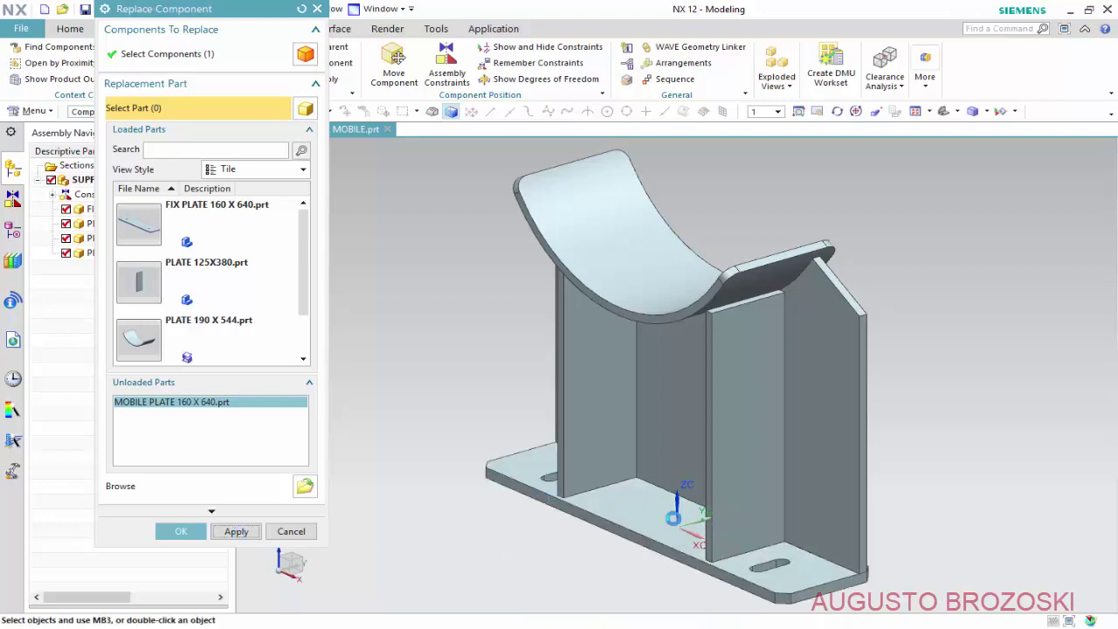
left_click(291, 532)
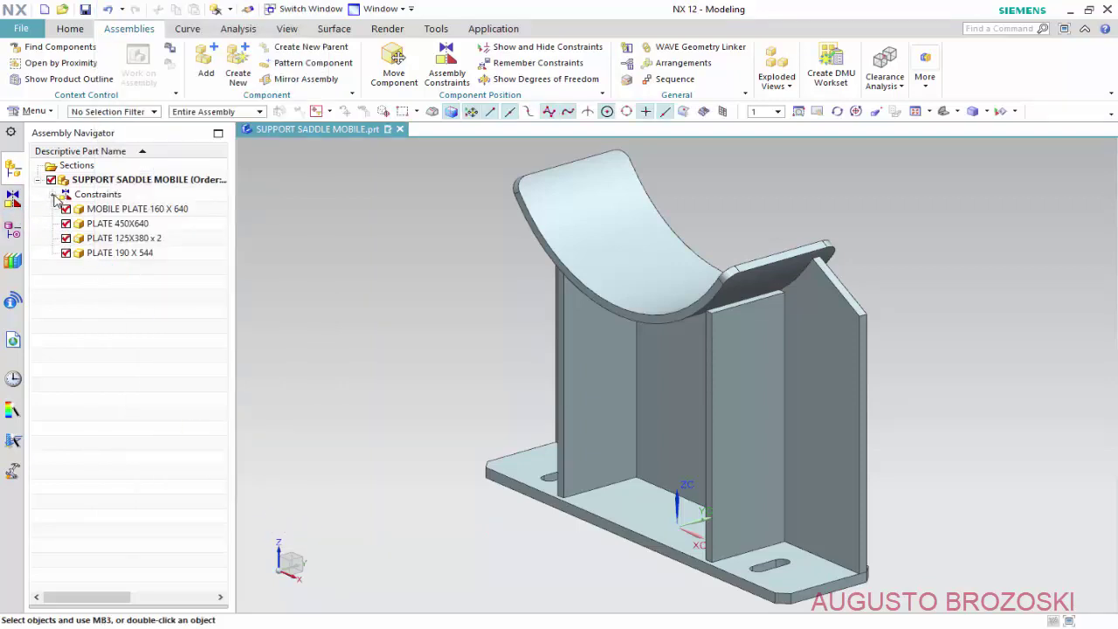
- Review the SUPPORT SADDLE MOBILE constraints tree and save the assembly
left_click(54, 196)
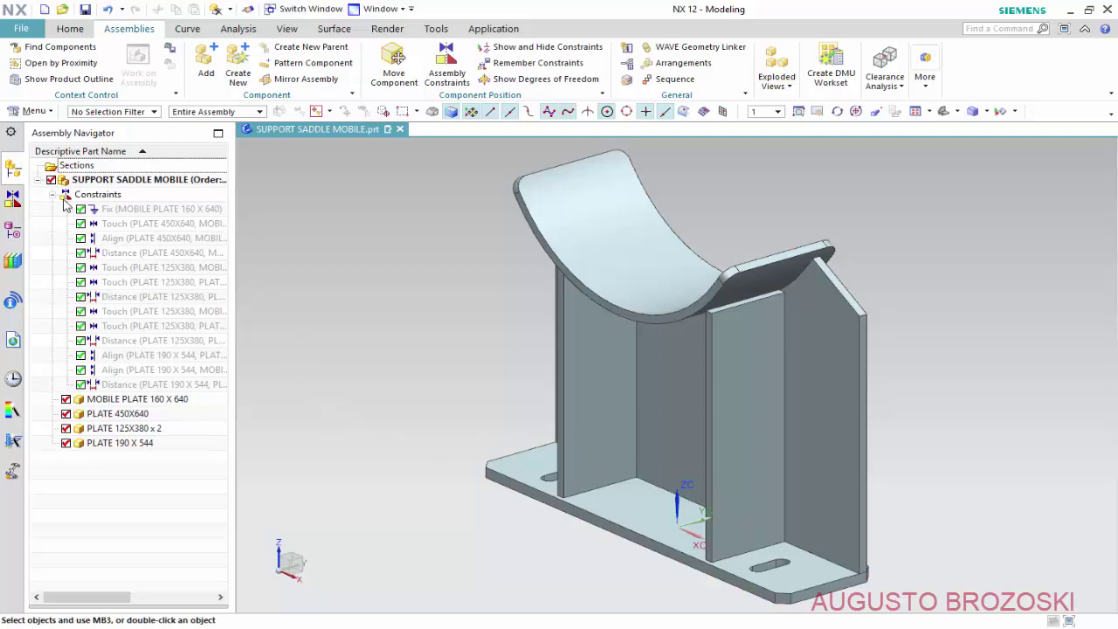
left_click(39, 181)
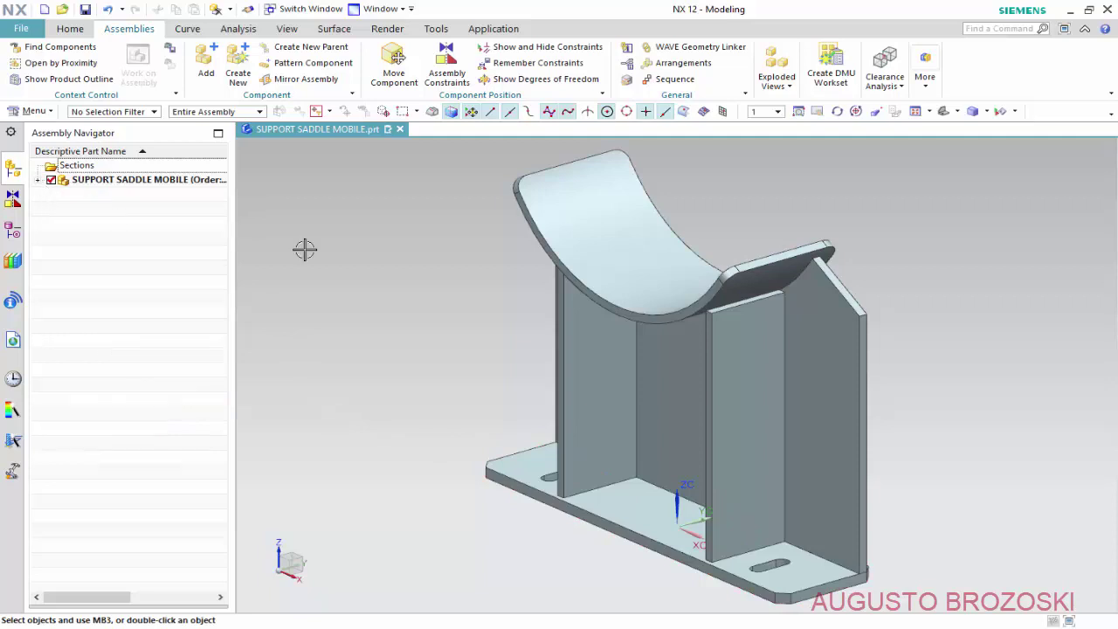
left_click(85, 9)
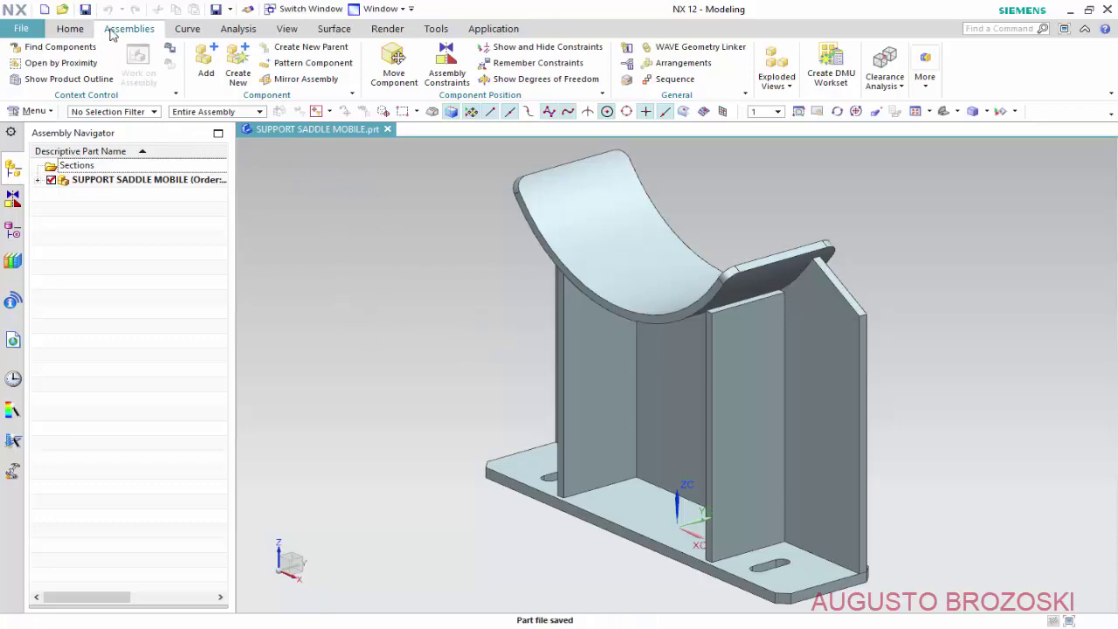
- Open SUPPORT SADDLE FIX.prt and save it
left_click(62, 10)
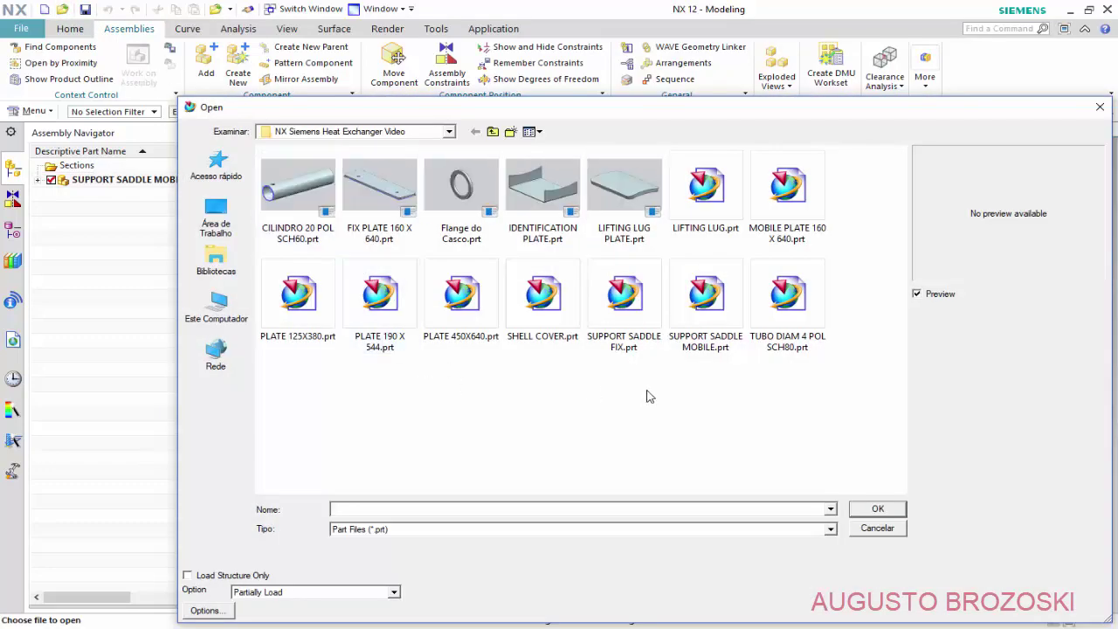
left_click(651, 345)
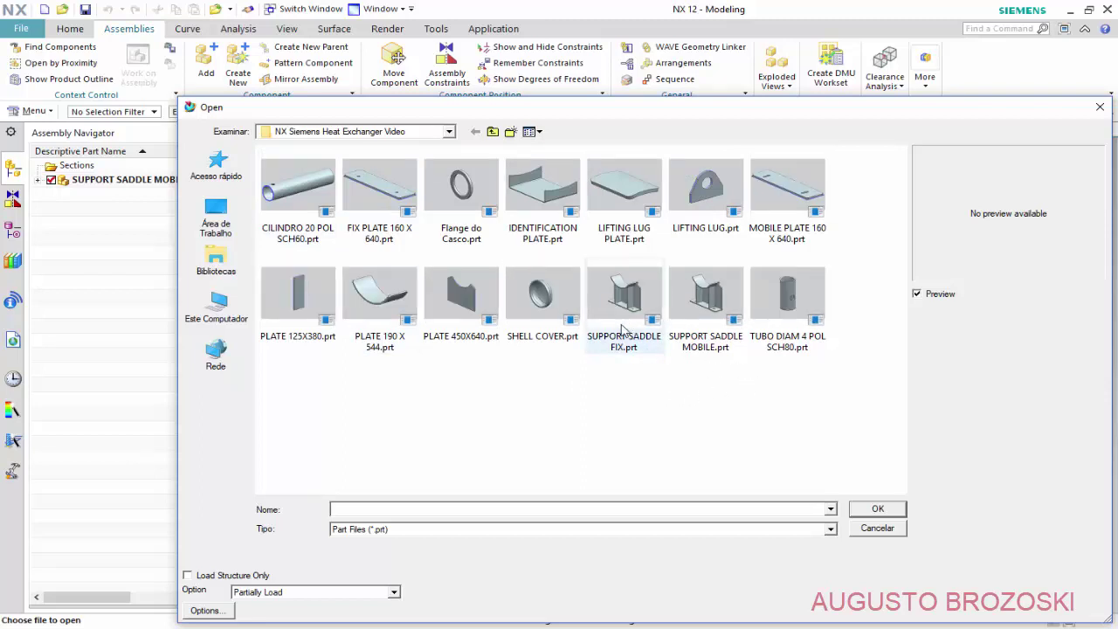
left_click(877, 509)
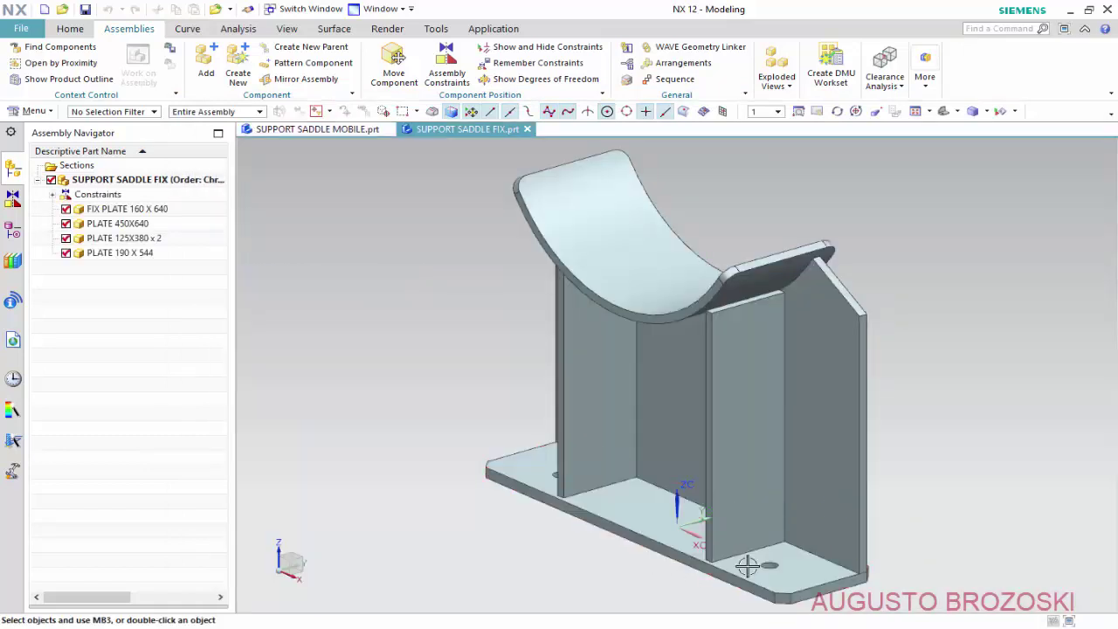
left_click(85, 10)
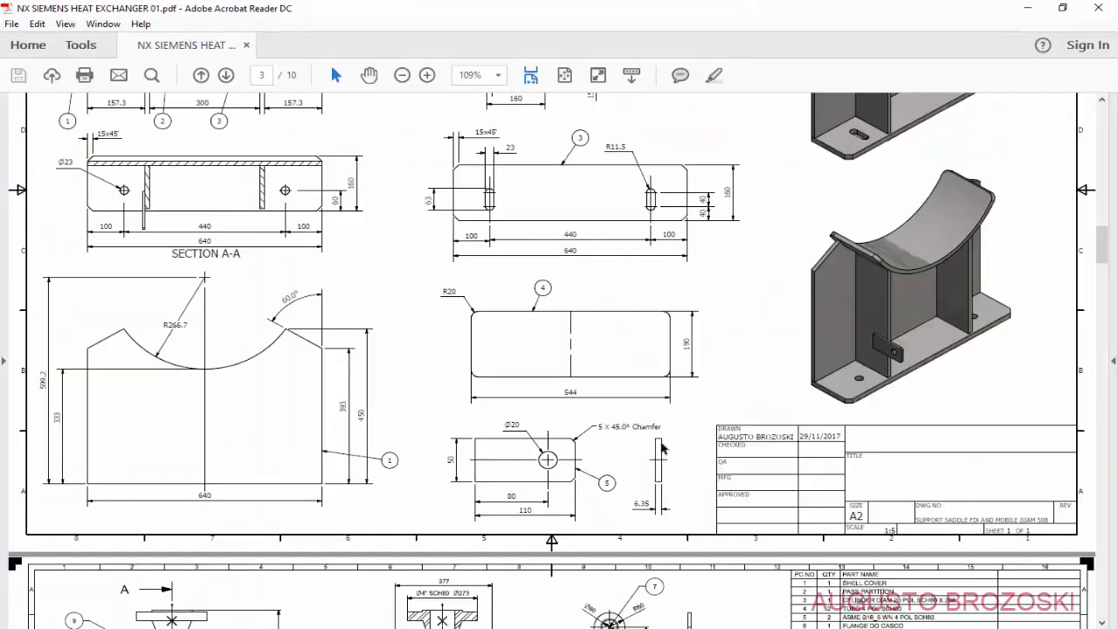
- Review the saddle views and parts list in the PDF, then minimize Acrobat
scroll(630, 460, "up", 5)
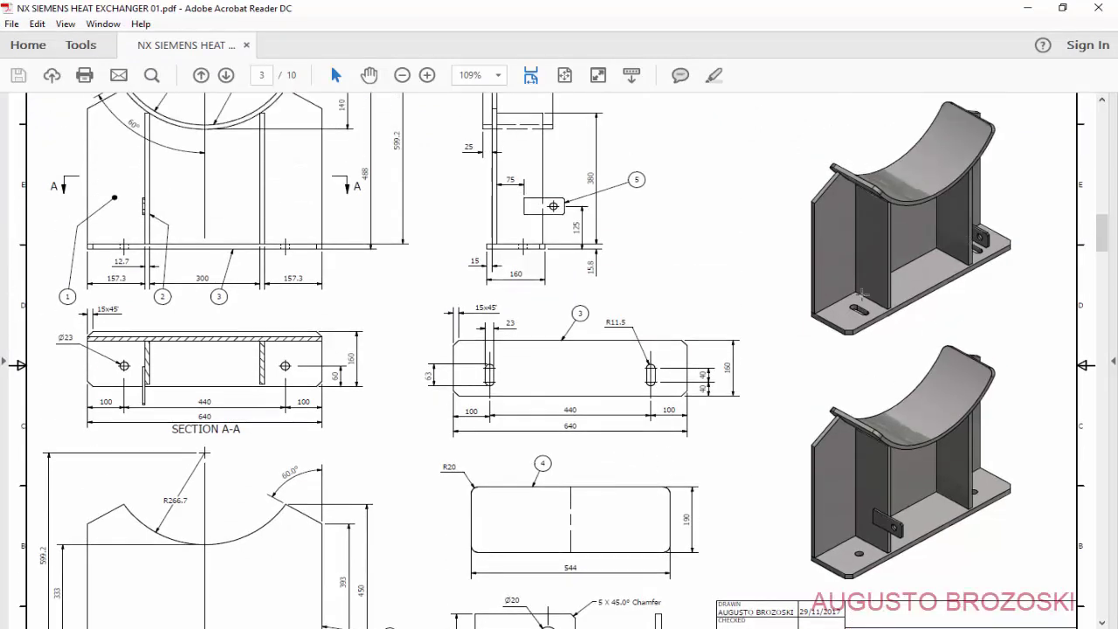
scroll(762, 376, "up", 3)
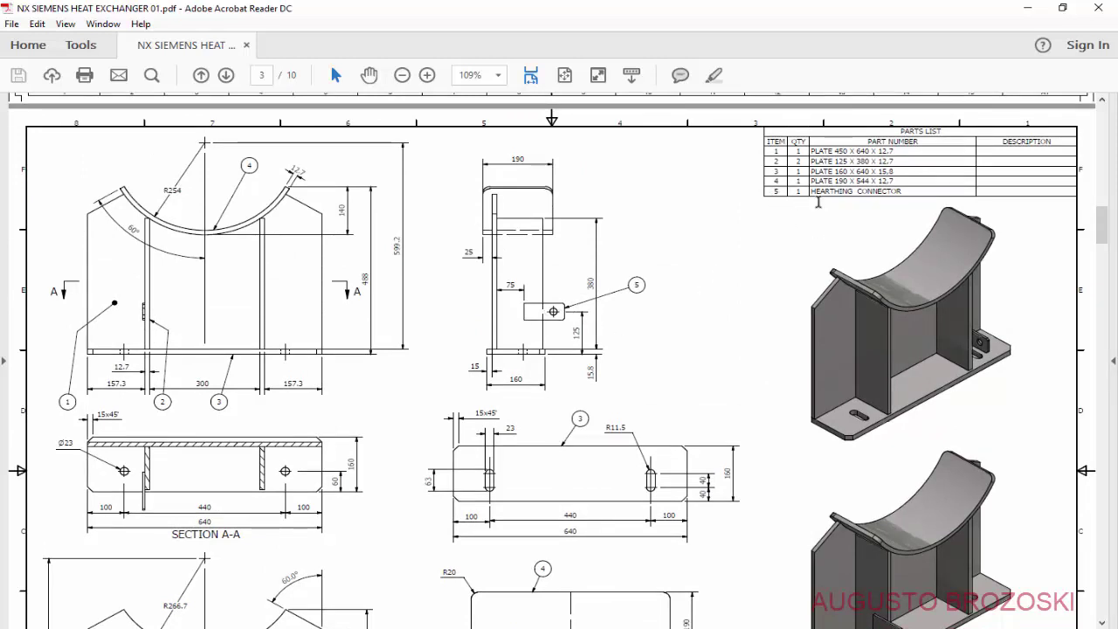
left_click(1028, 8)
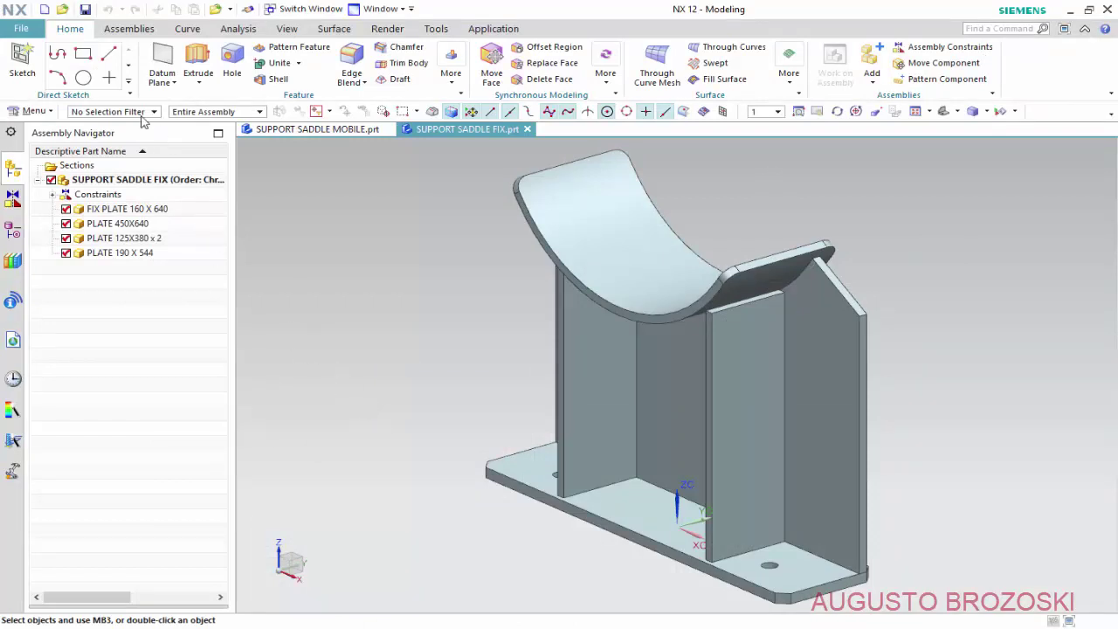
- Create a new millimetre Model part named HEARTHING CONNECTOR
left_click(44, 9)
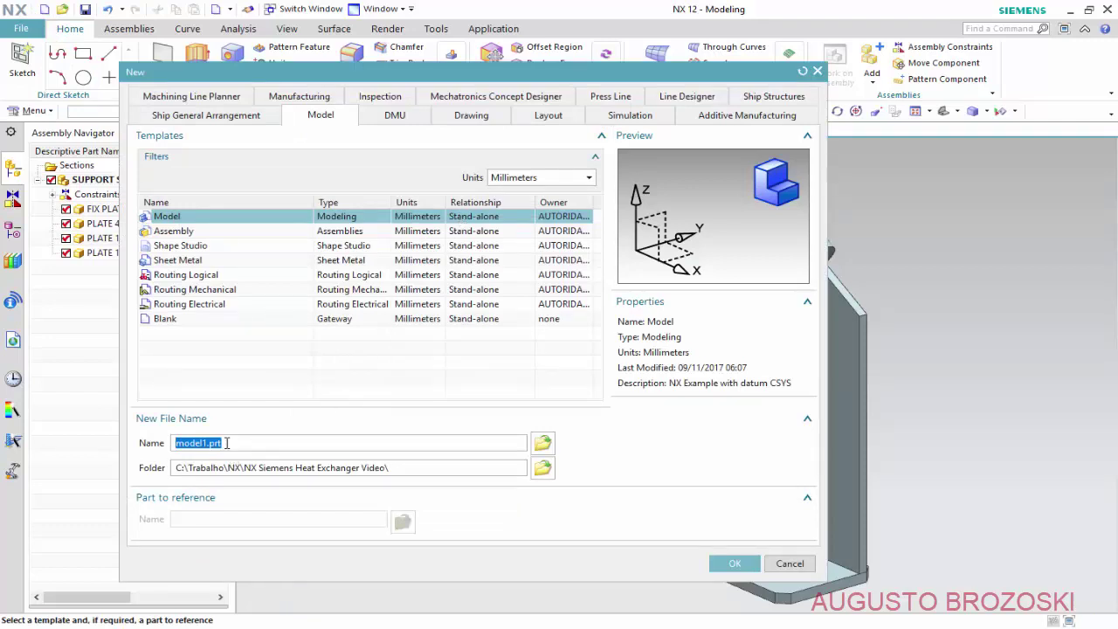
type("HEARTHING CONNECTOR")
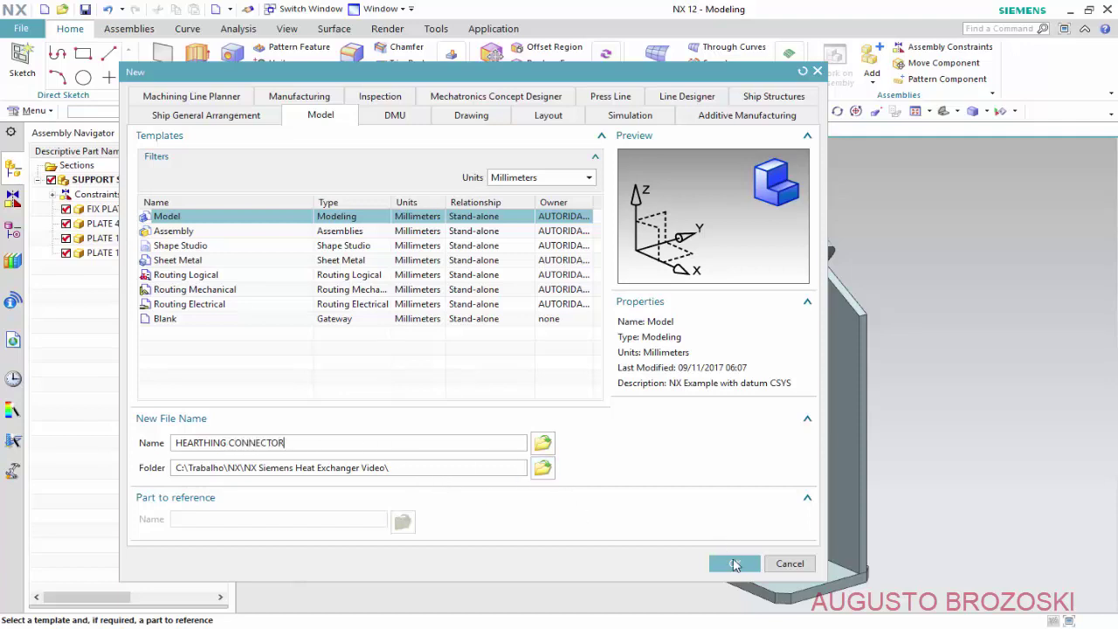
left_click(734, 565)
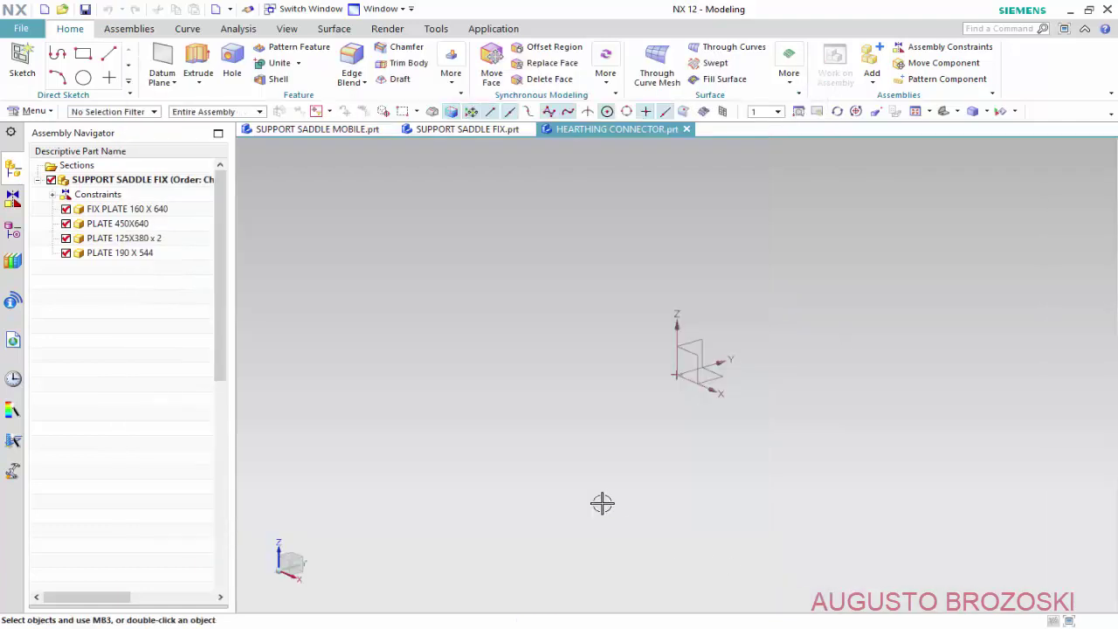
- Start a sketch on the XZ plane and draw a two-corner rectangle
left_click(17, 69)
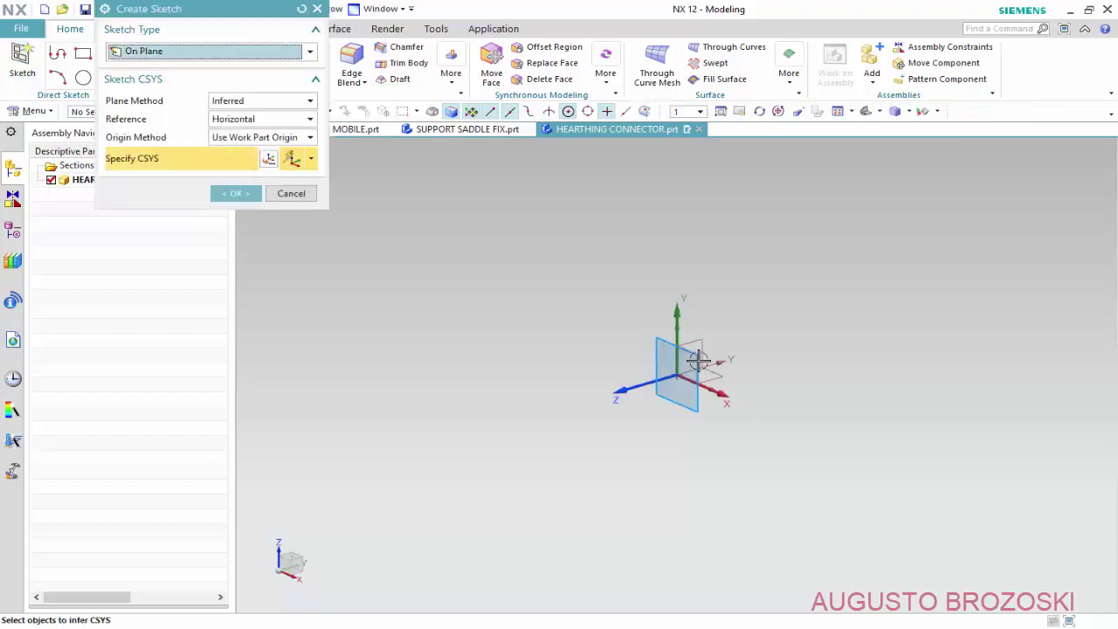
left_click(691, 358)
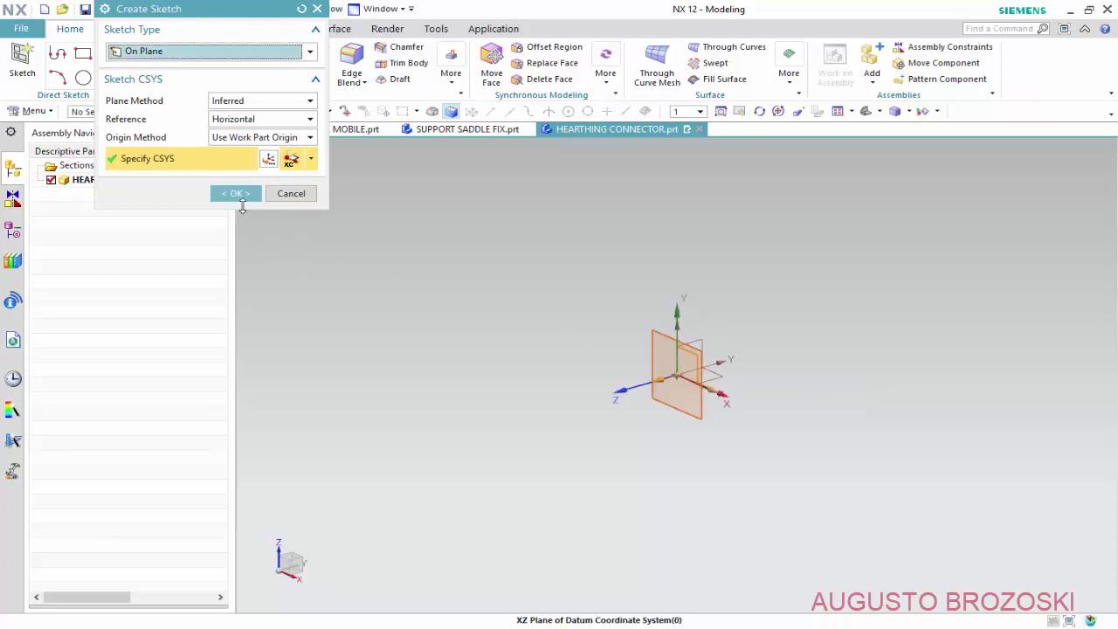
left_click(238, 198)
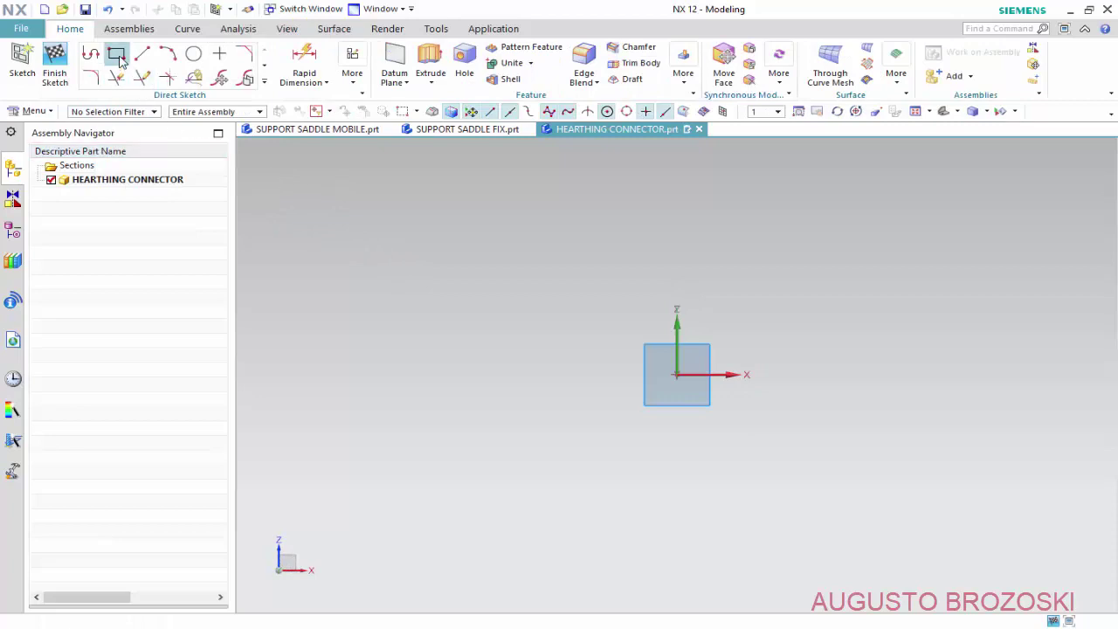
left_click(116, 53)
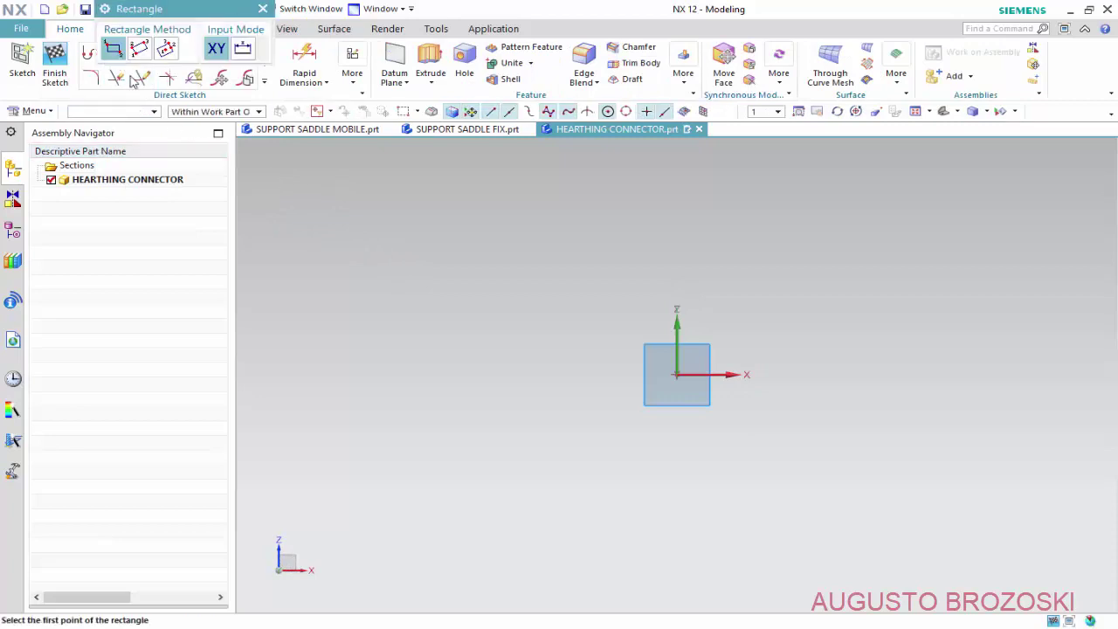
left_click(738, 420)
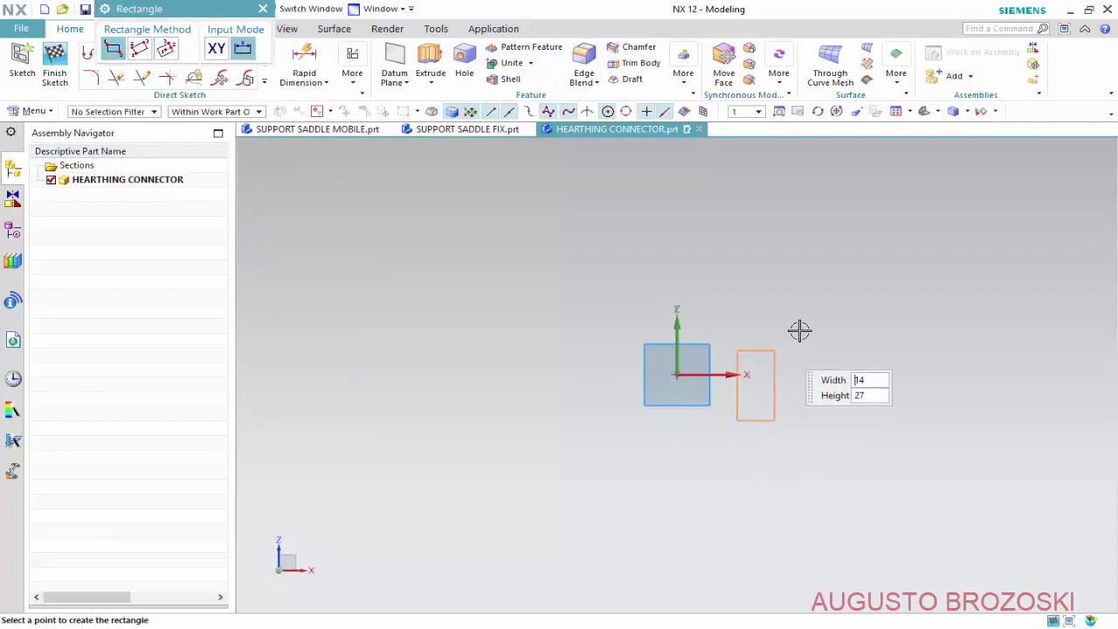
left_click(1001, 300)
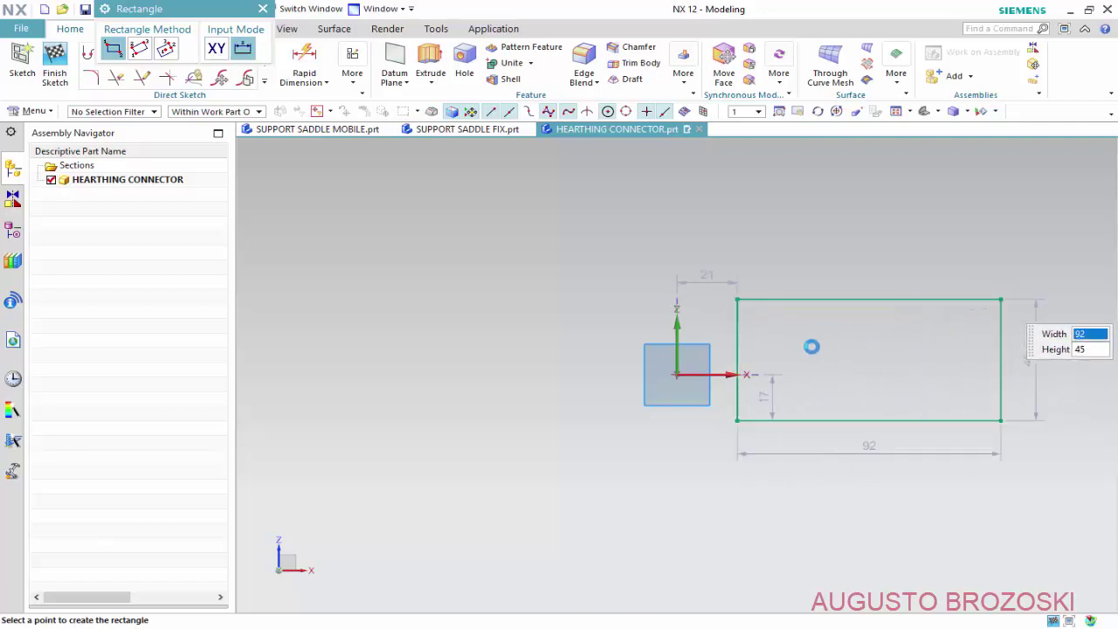
key("Escape")
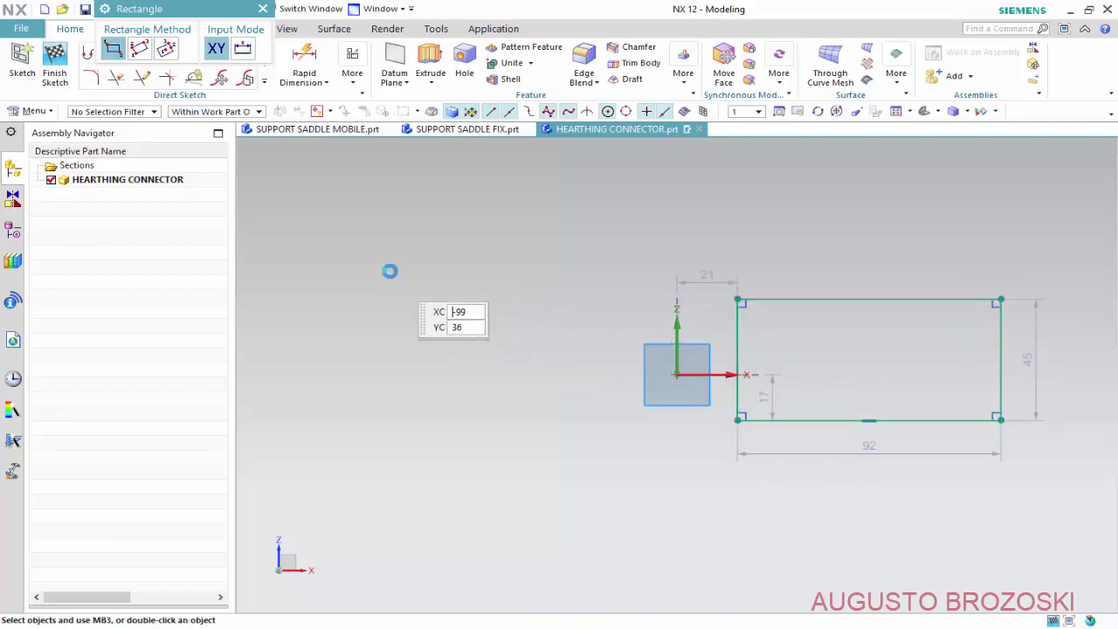
- Make the rectangle's left-edge midpoint coincident with the sketch origin
scroll(760, 365, "up", 2)
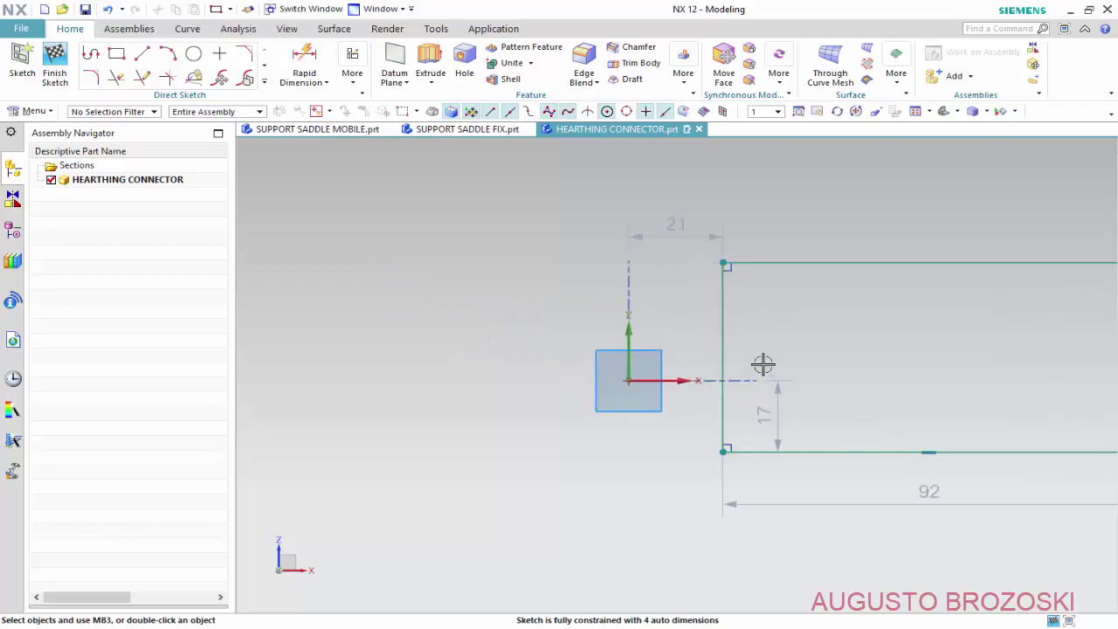
scroll(761, 362, "up", 2)
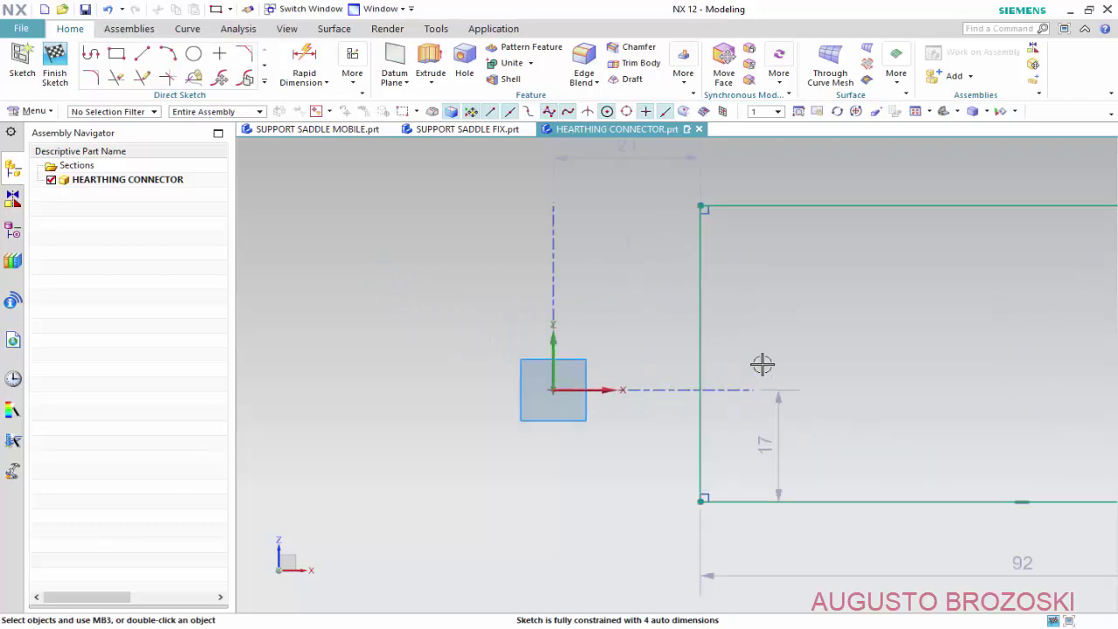
left_click(700, 353)
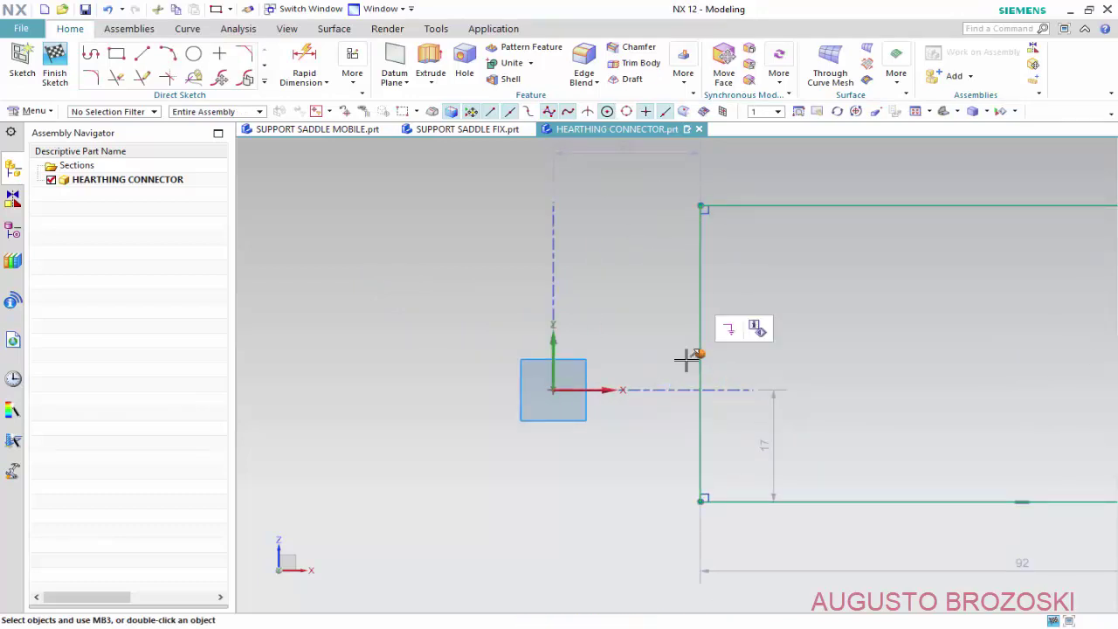
left_click(554, 390)
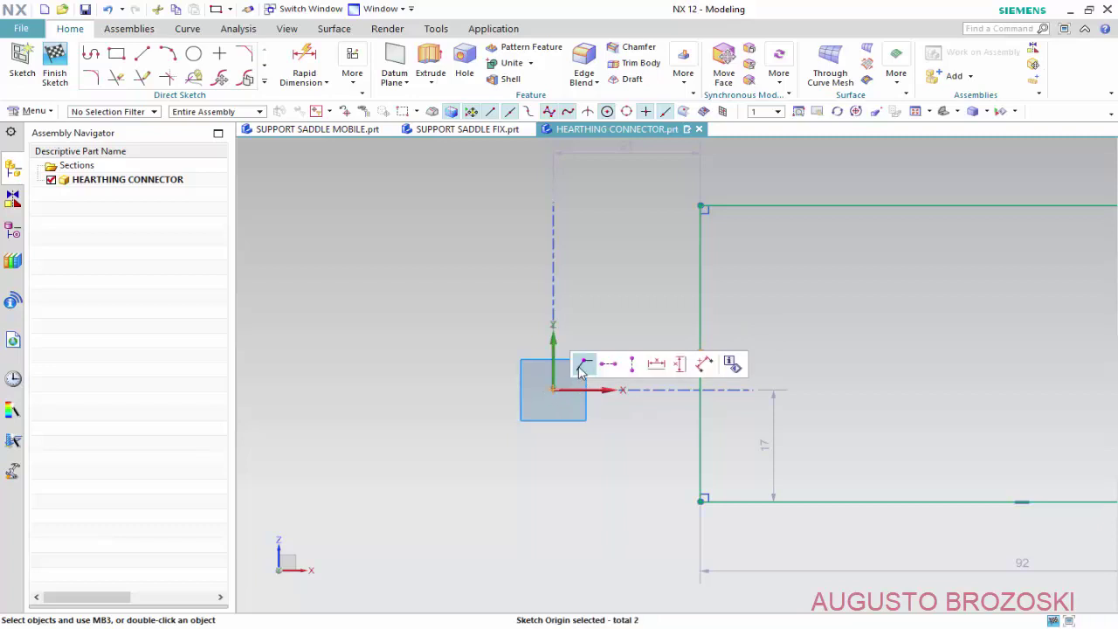
left_click(585, 366)
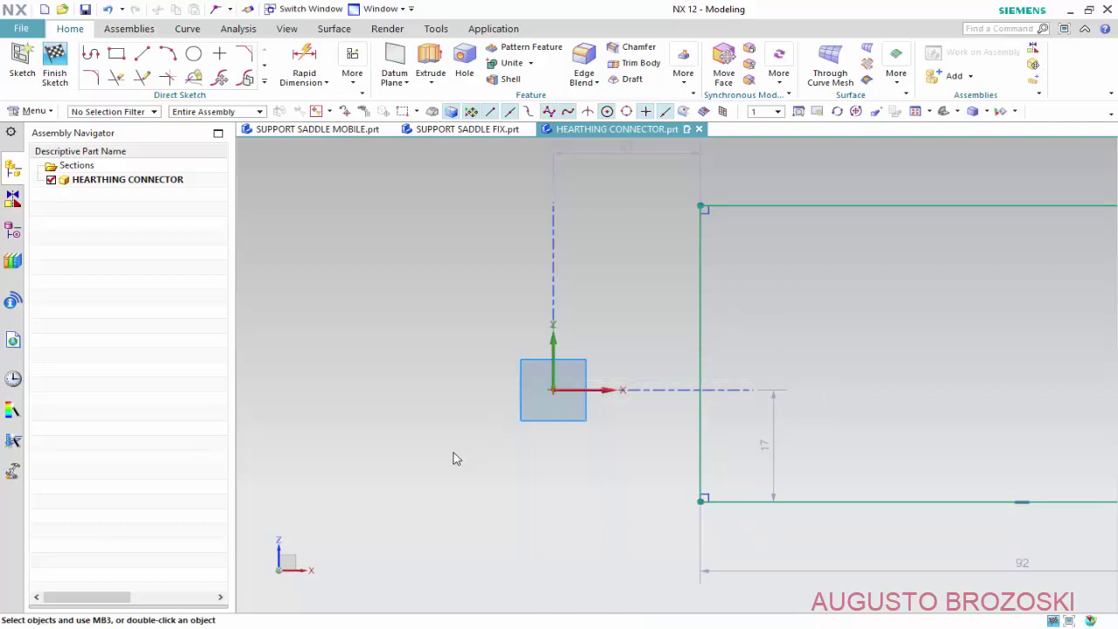
scroll(427, 426, "down", 3)
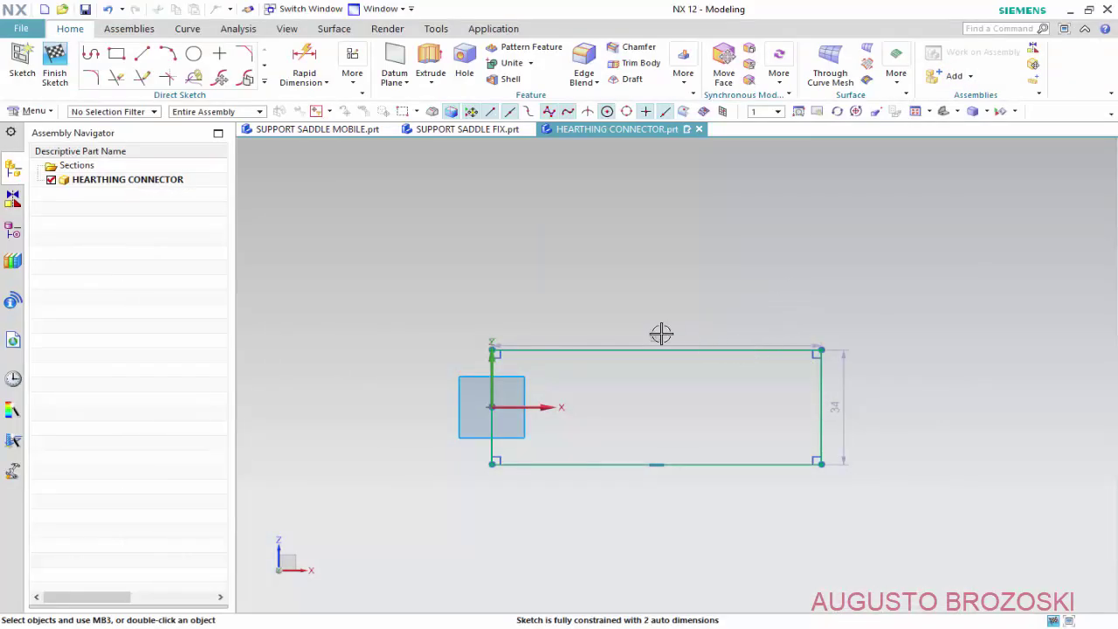
- Dimension the HEARTHING CONNECTOR rectangle to 110 wide and 50 high
left_click(655, 340)
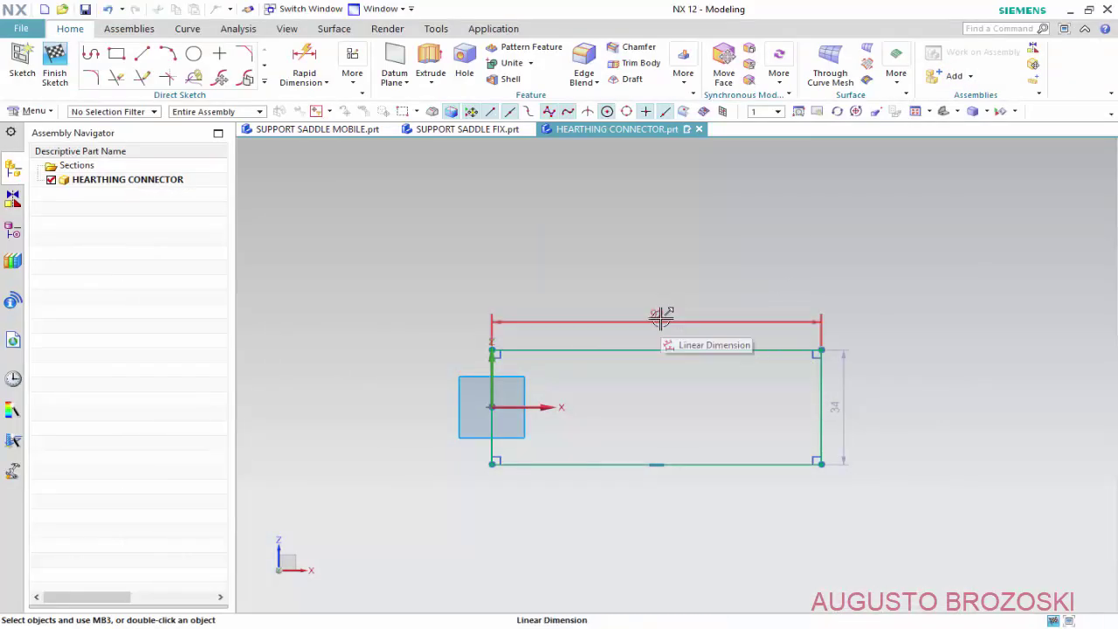
left_click(660, 318)
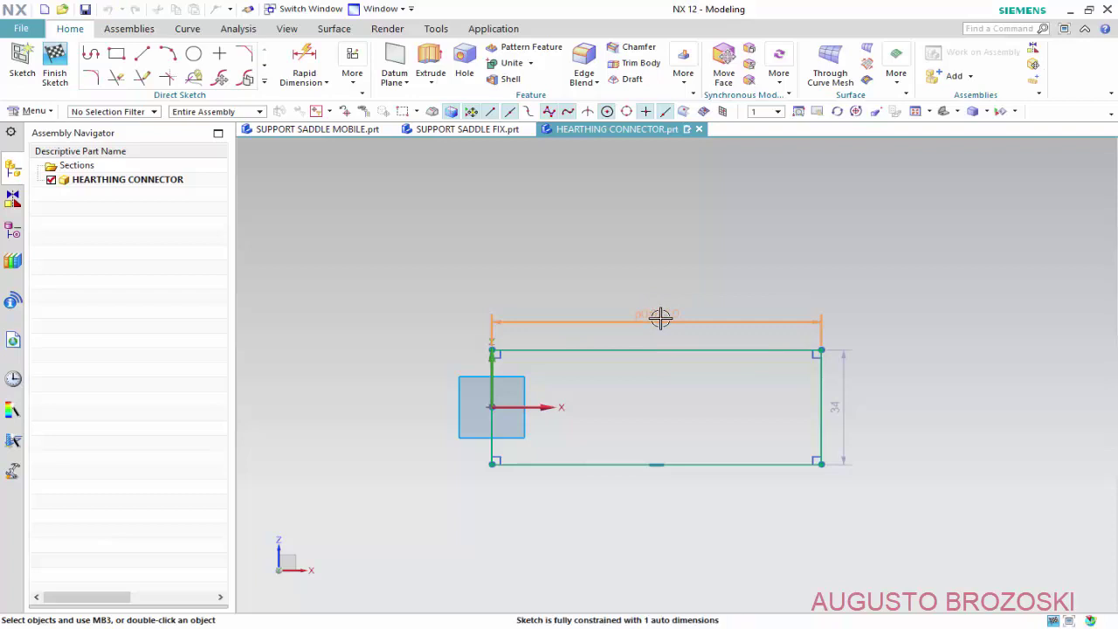
double_click(660, 317)
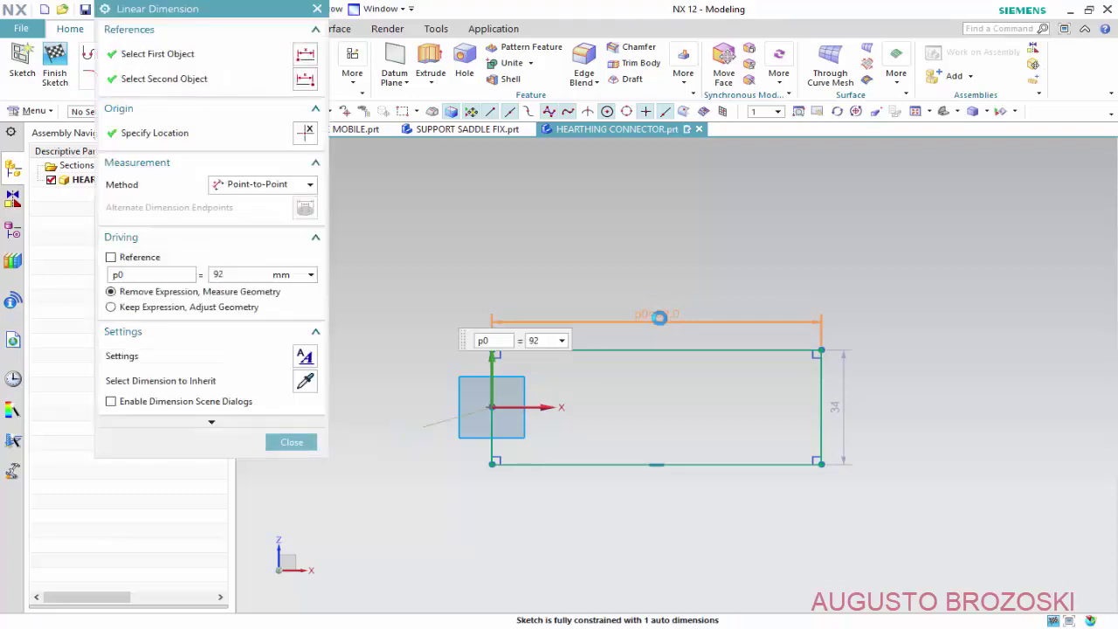
type("110")
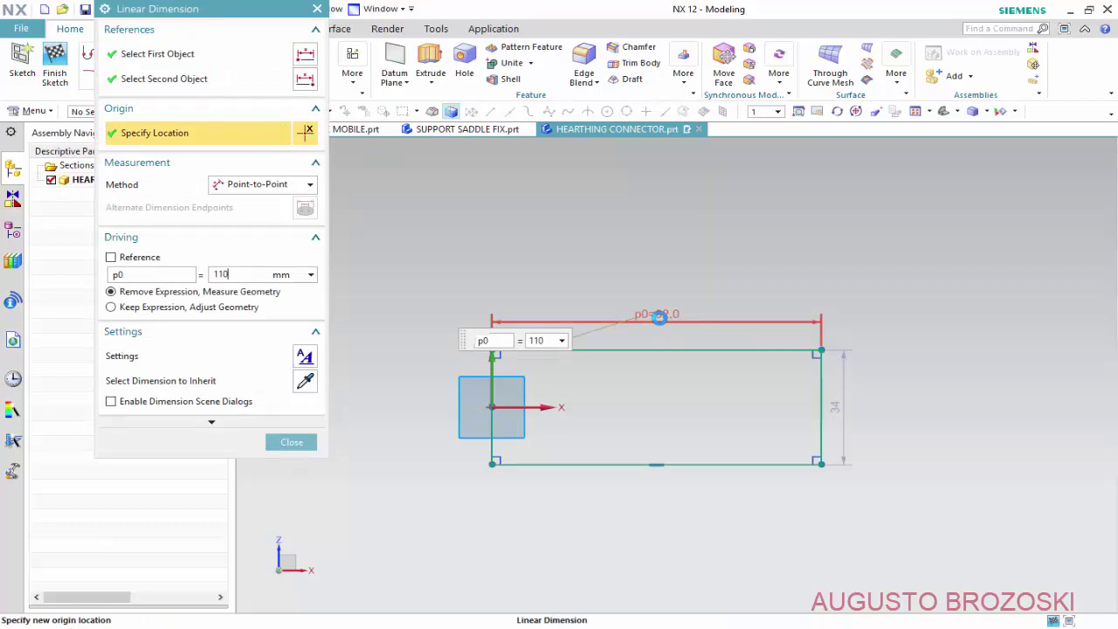
key("Return")
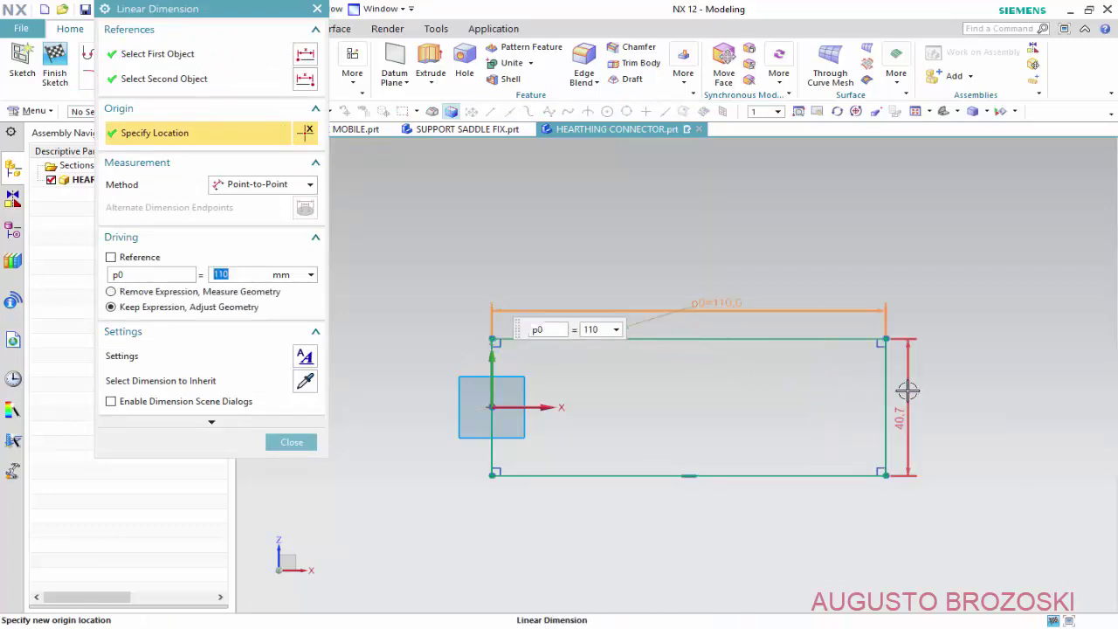
key("Escape")
double_click(906, 390)
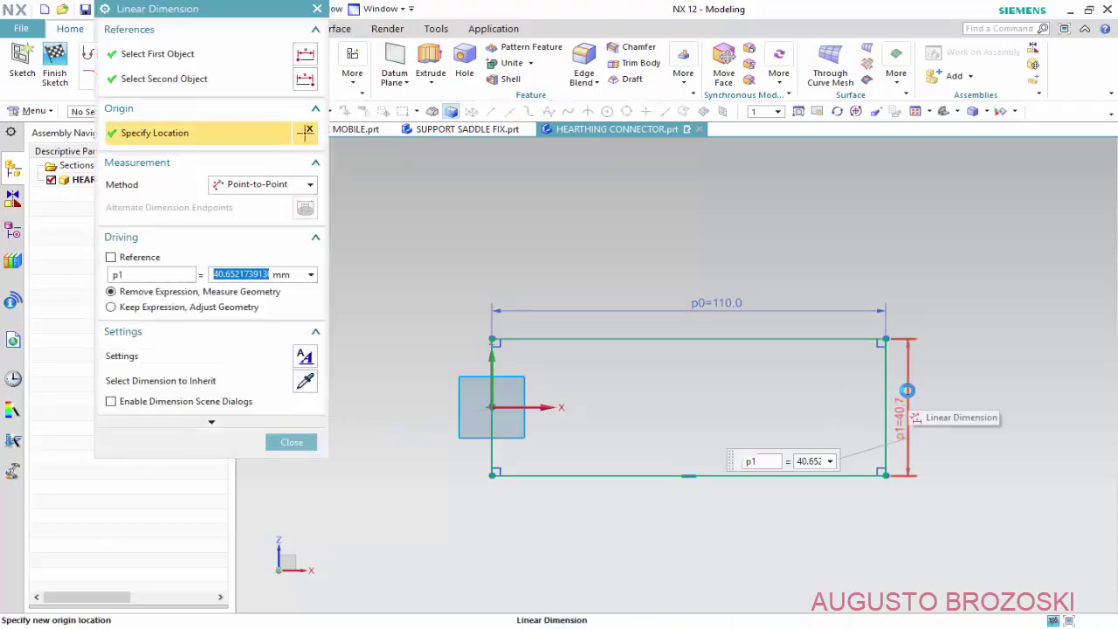
type("50")
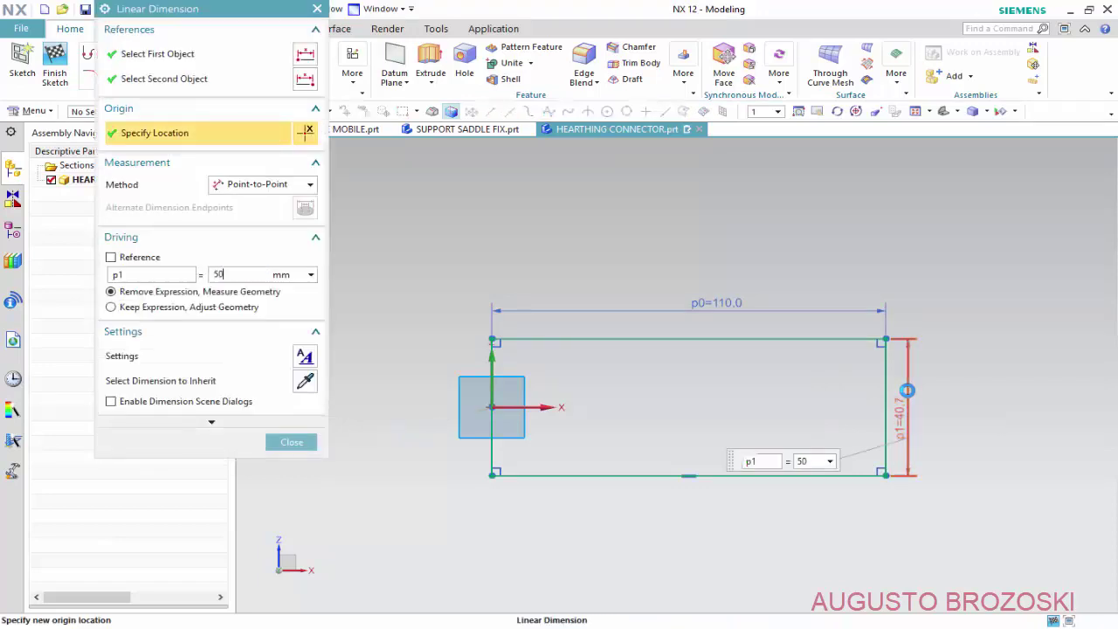
key("Return")
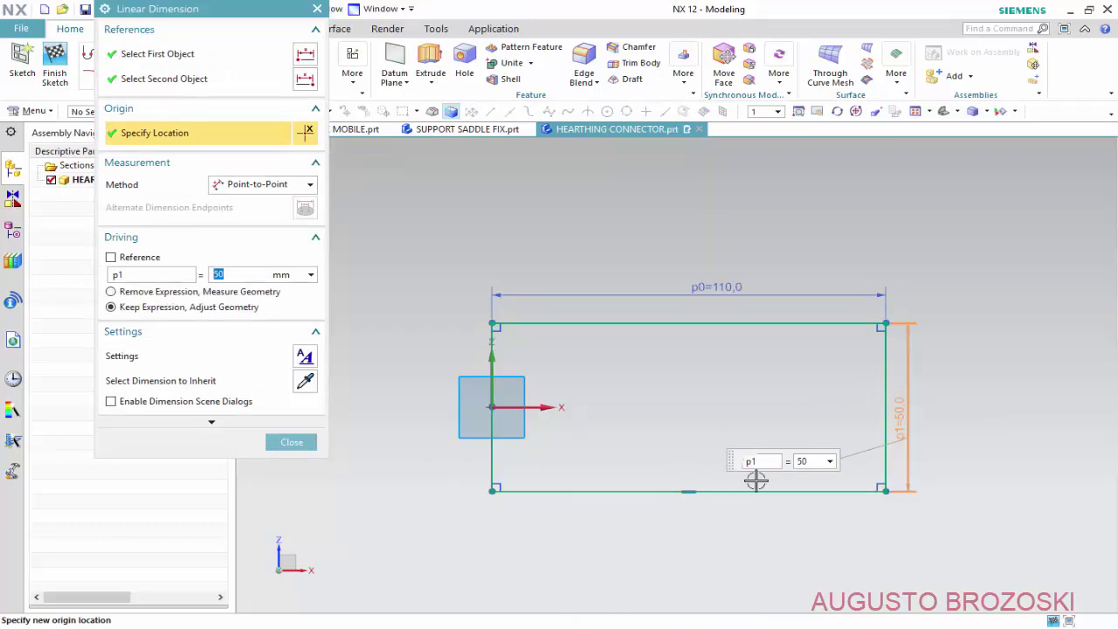
left_click(291, 442)
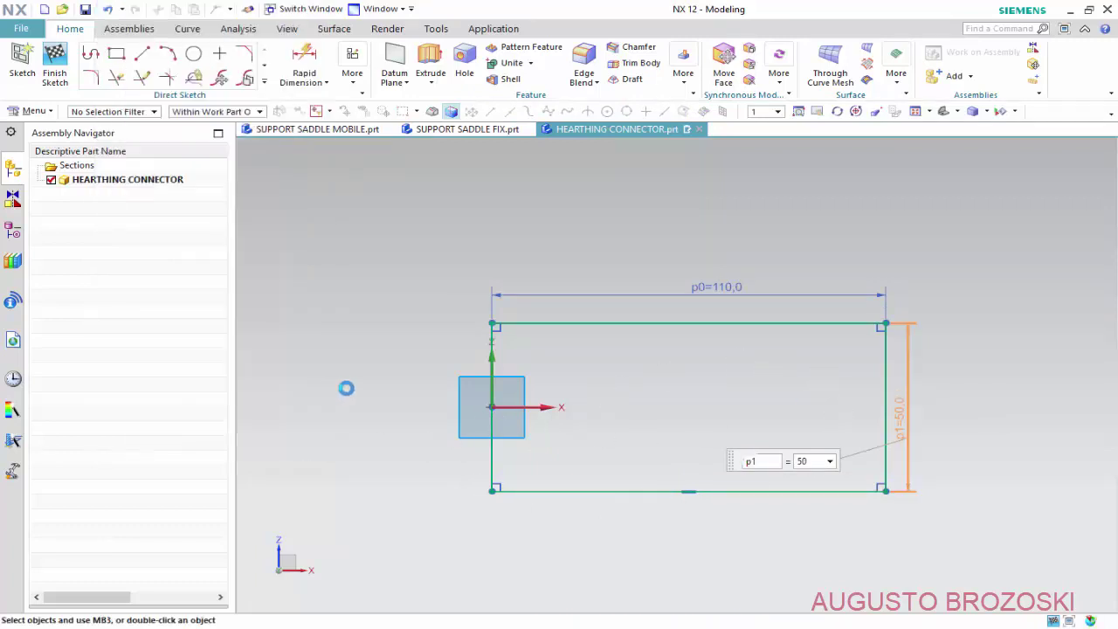
- Place a circle inside the rectangle with its centre horizontally aligned to the sketch origin
left_click(193, 56)
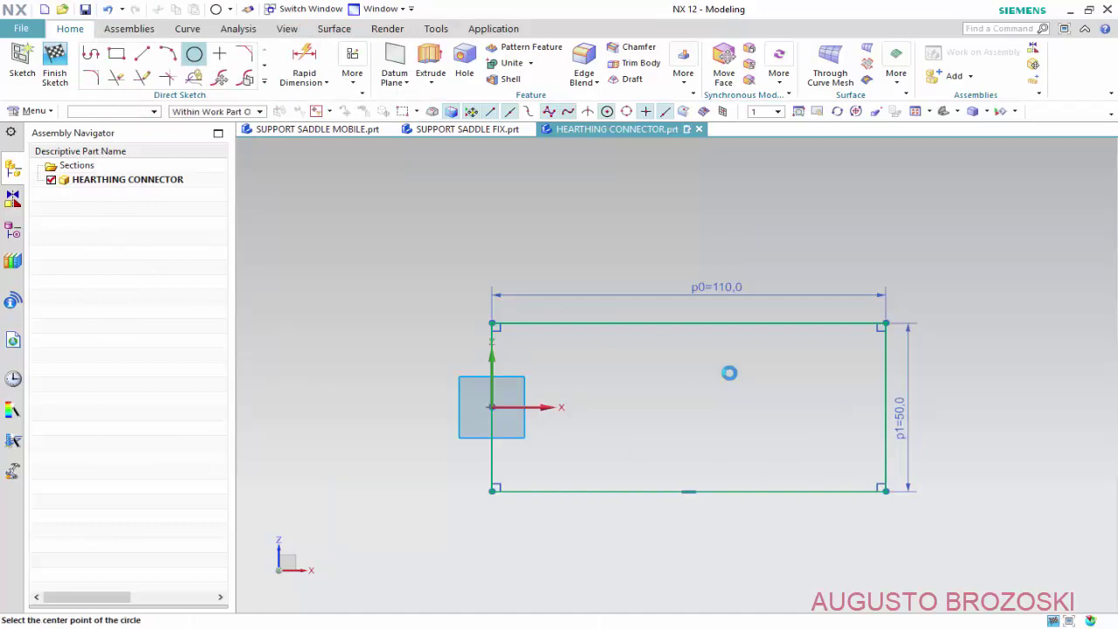
left_click(812, 404)
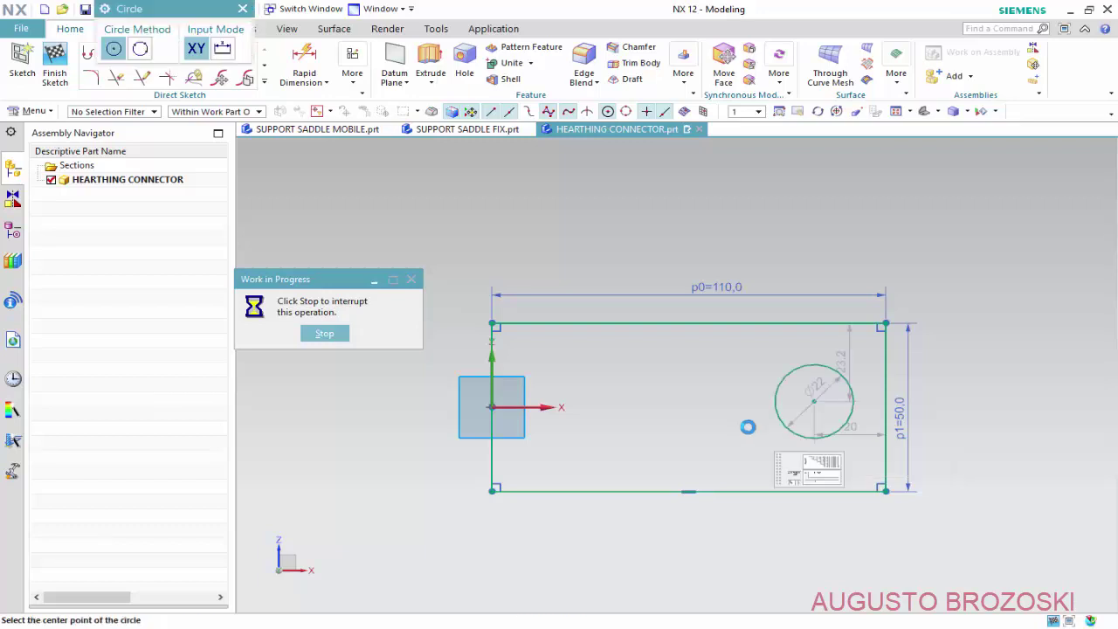
key("Escape")
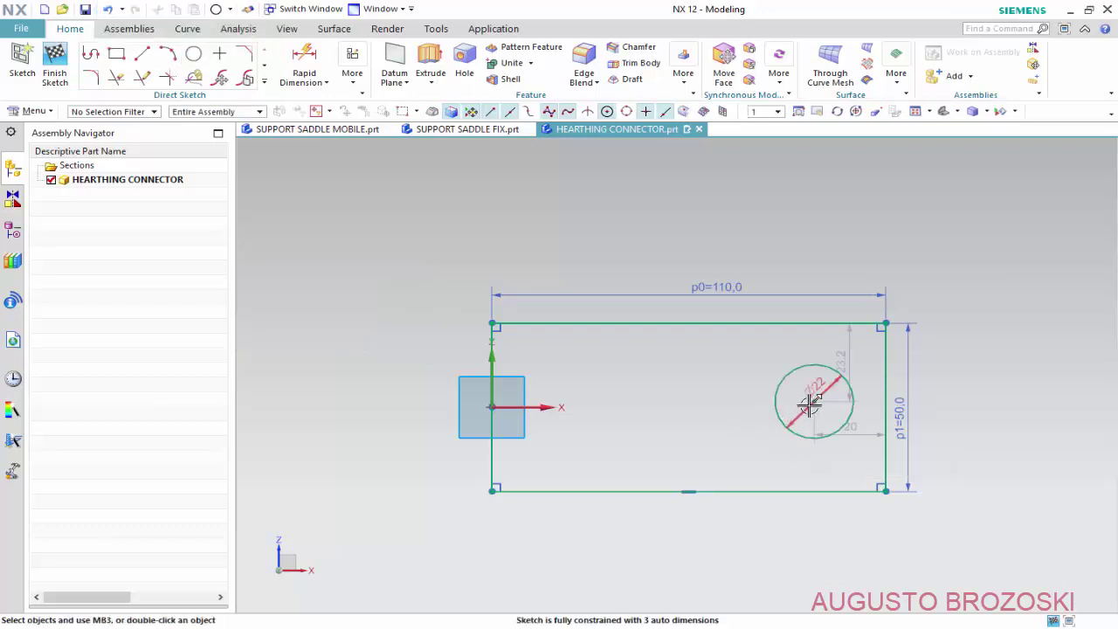
left_click(811, 401)
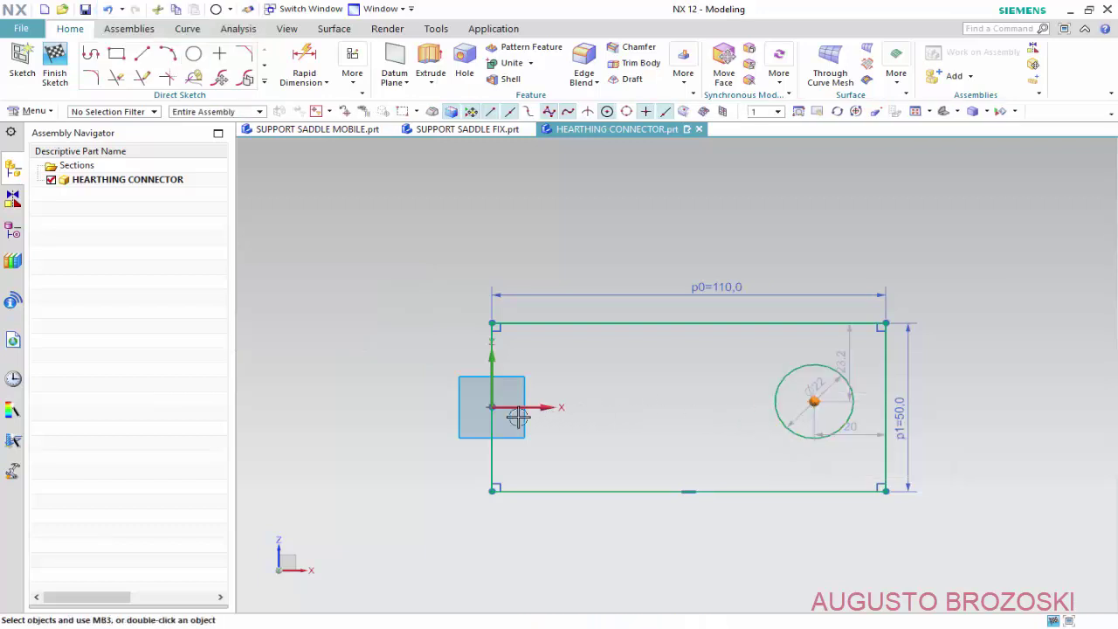
left_click(492, 407)
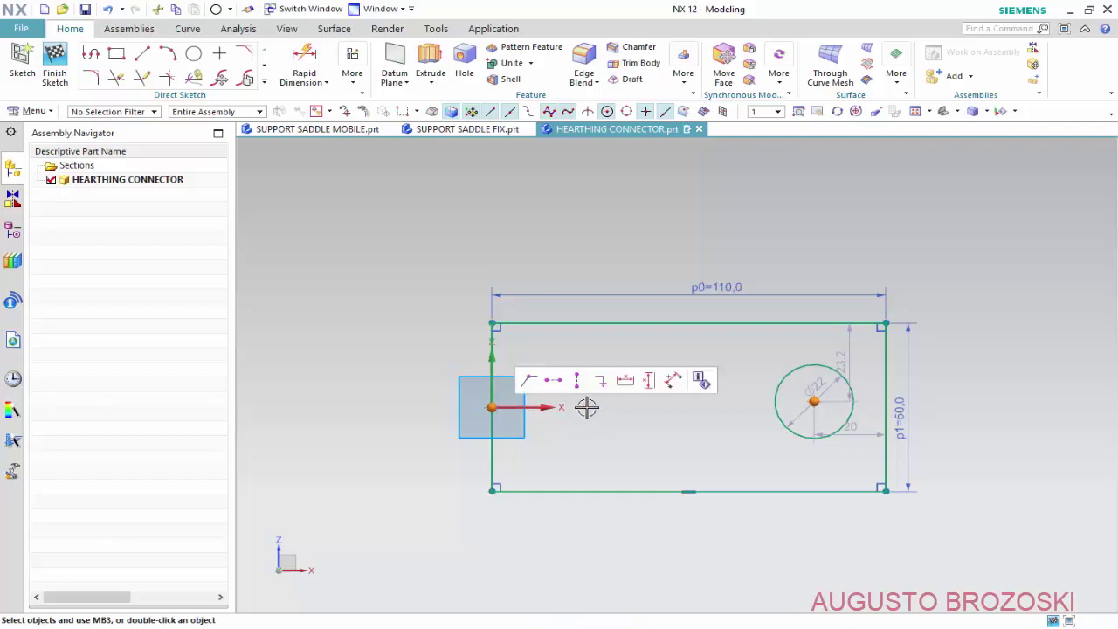
left_click(555, 385)
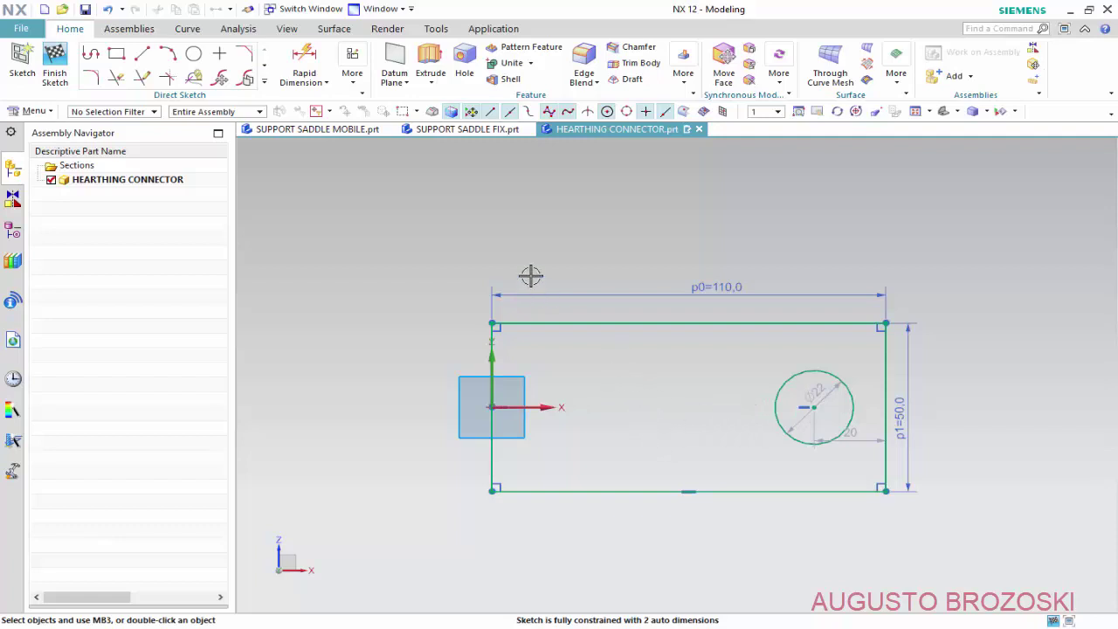
- Dimension the circle centre 80 from the rectangle's bottom-left corner
left_click(304, 66)
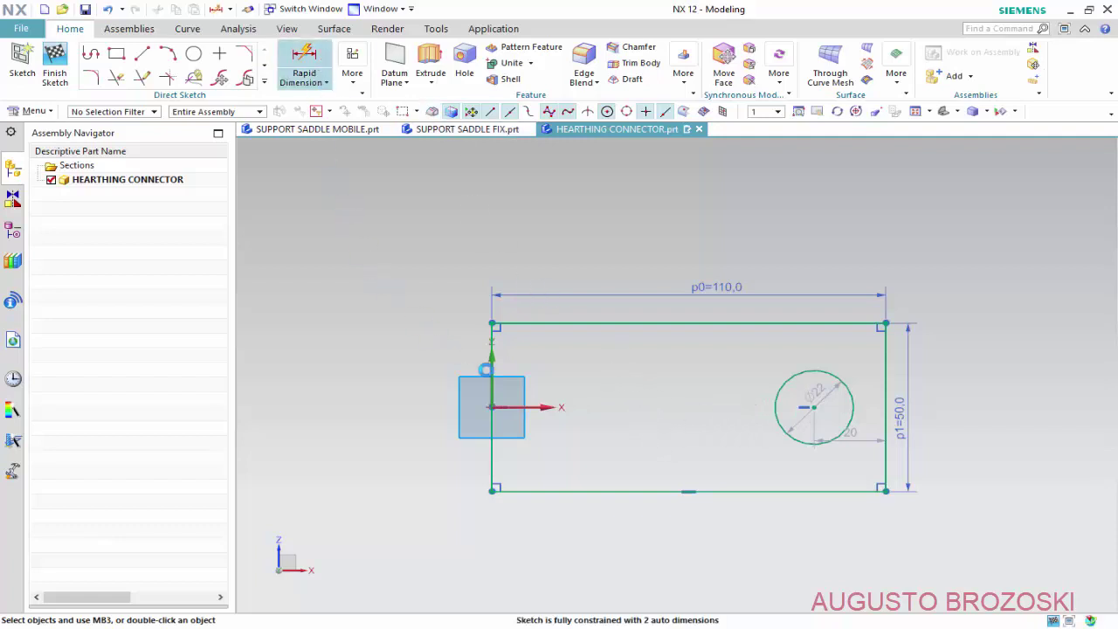
left_click(491, 491)
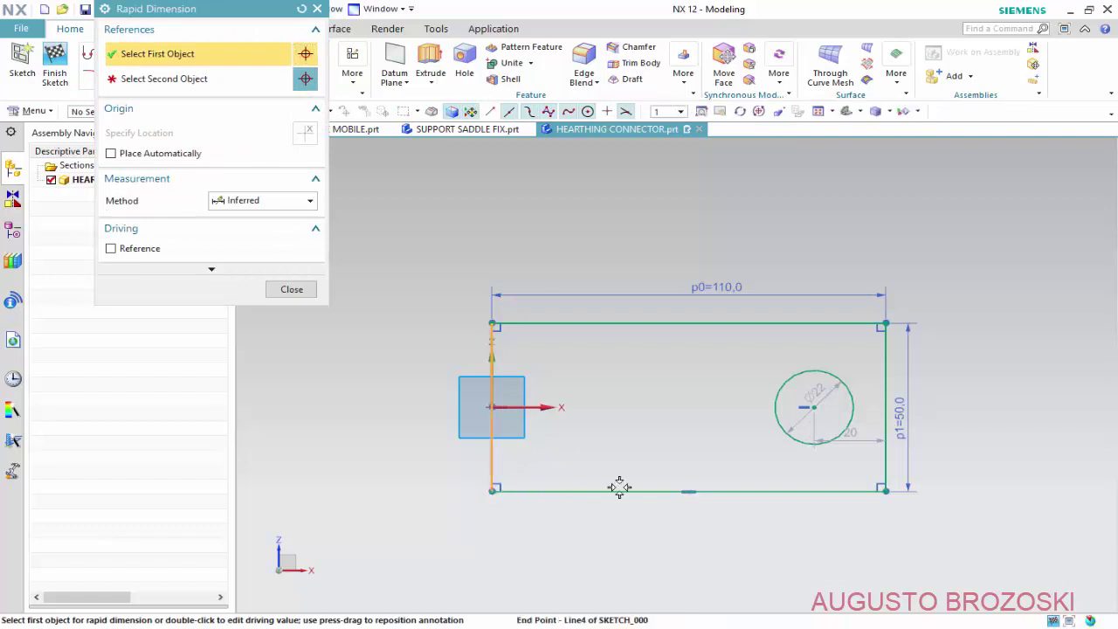
left_click(815, 408)
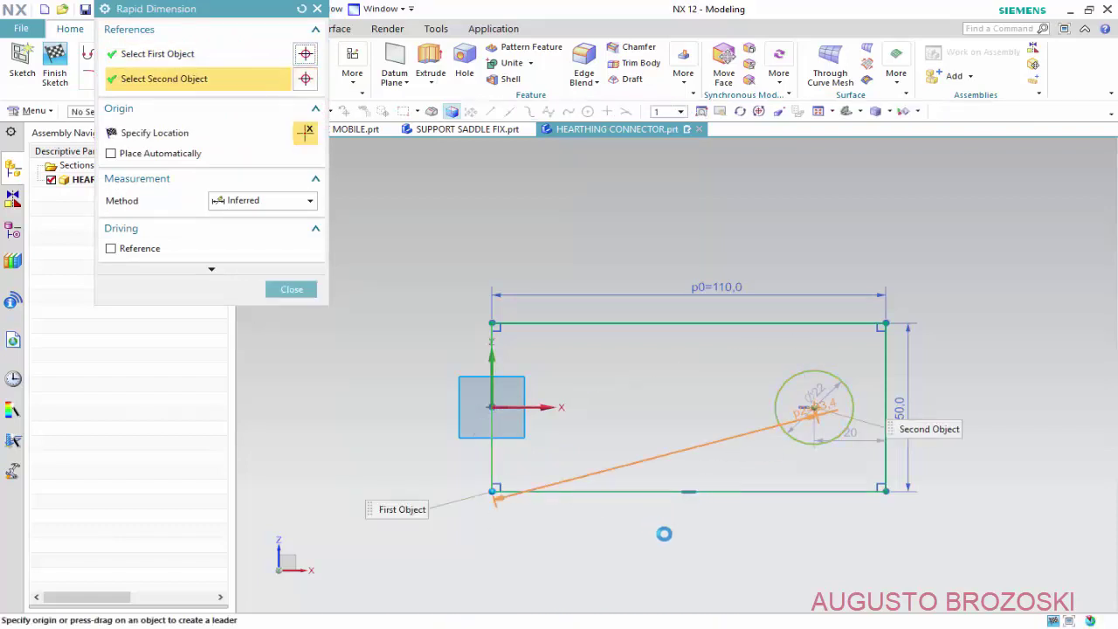
left_click(653, 538)
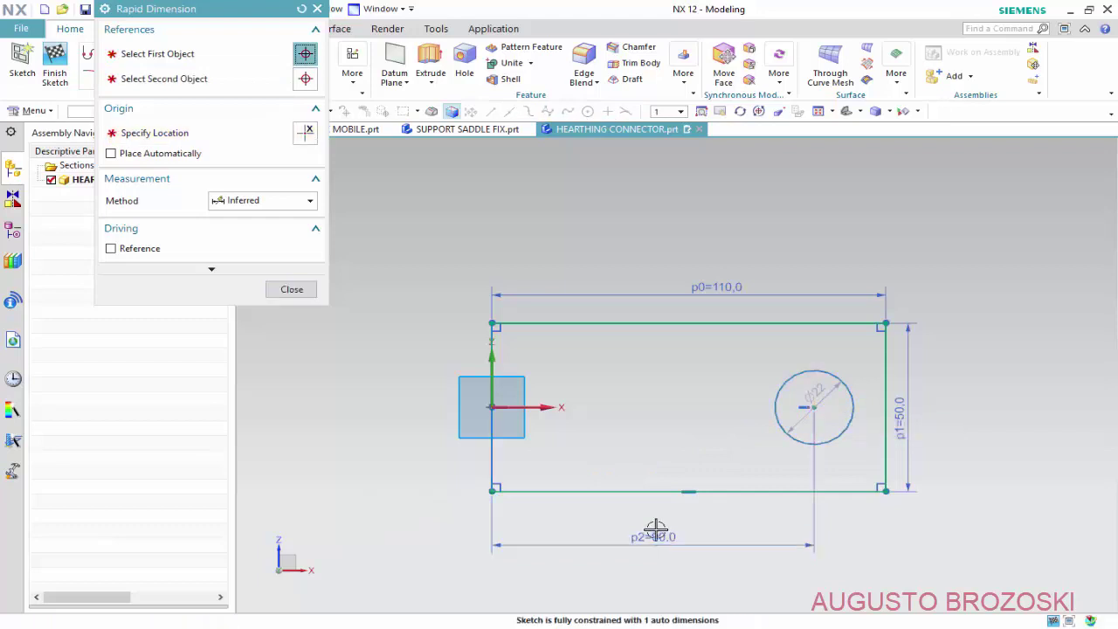
double_click(657, 533)
type("80")
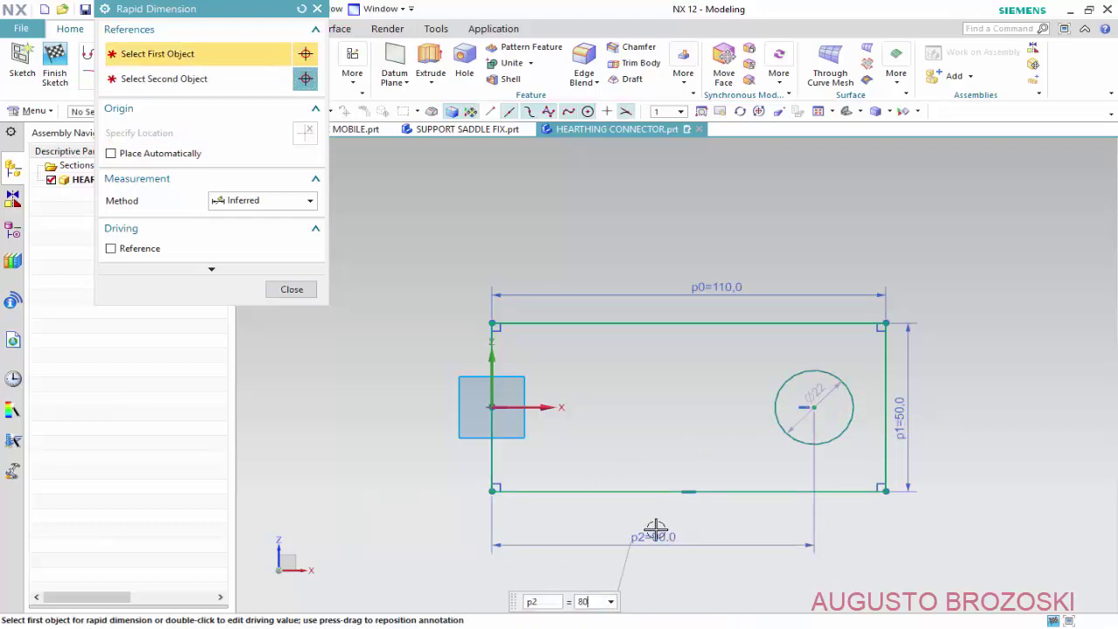
key("Return")
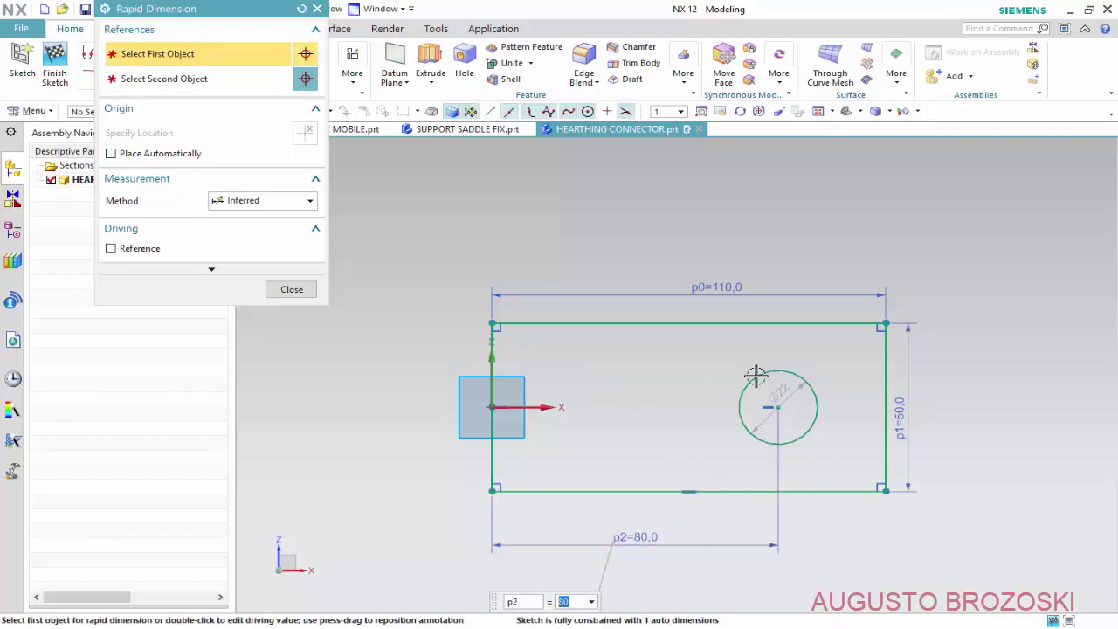
- Add the Ø20 diameter dimension to the circle and finish the sketch
left_click(741, 400)
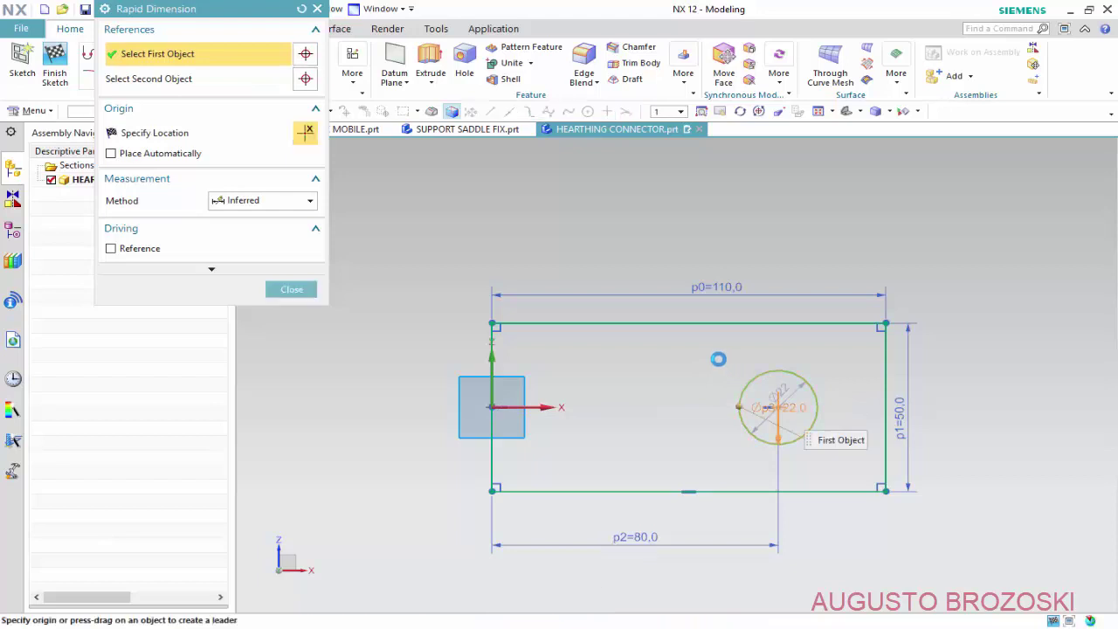
left_click(718, 357)
type("20")
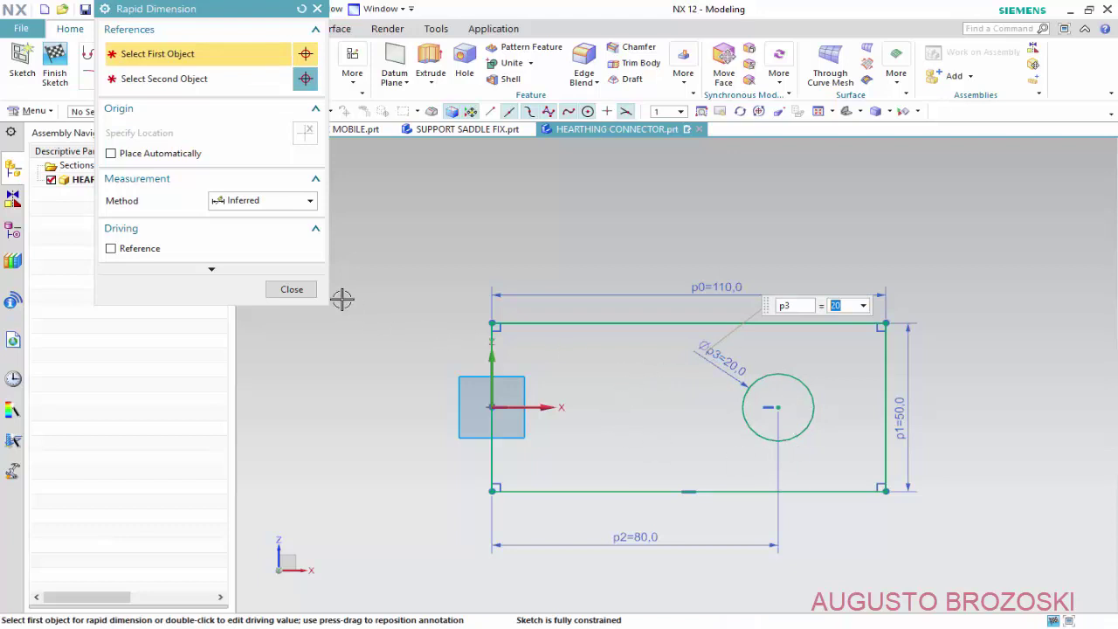
left_click(294, 296)
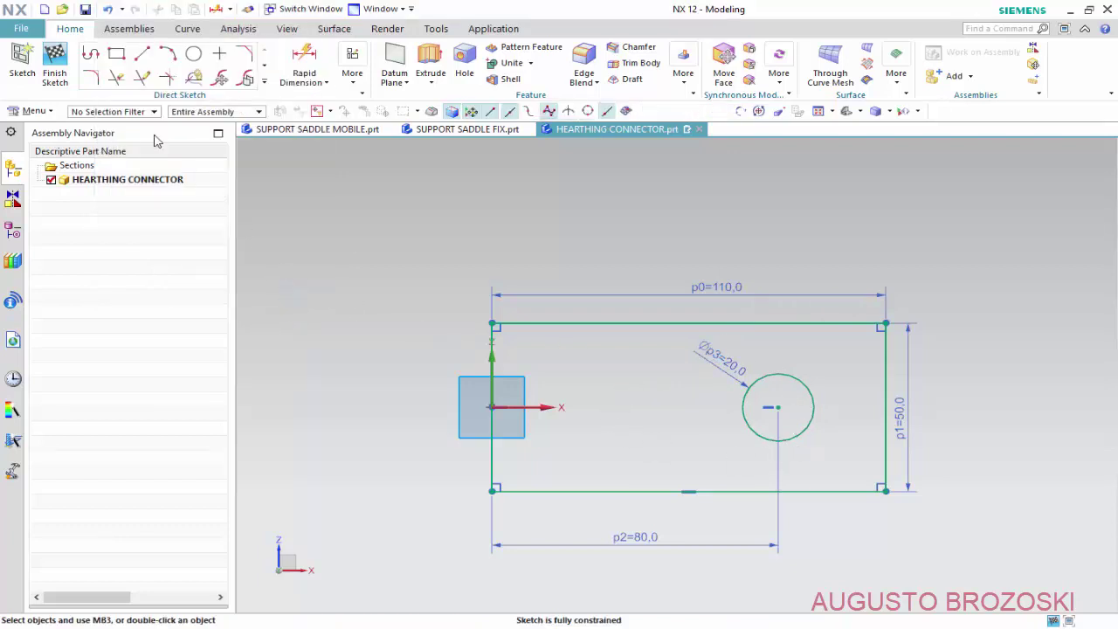
left_click(54, 66)
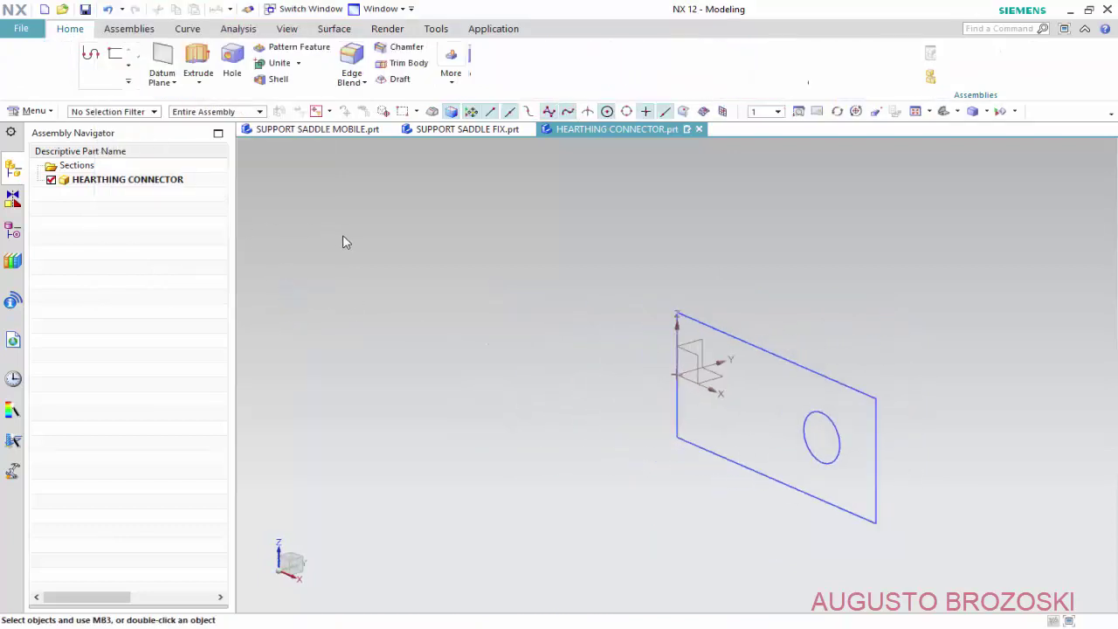
- Start an extrude of the plate sketch and minimise the Acrobat reference drawing
left_click(194, 63)
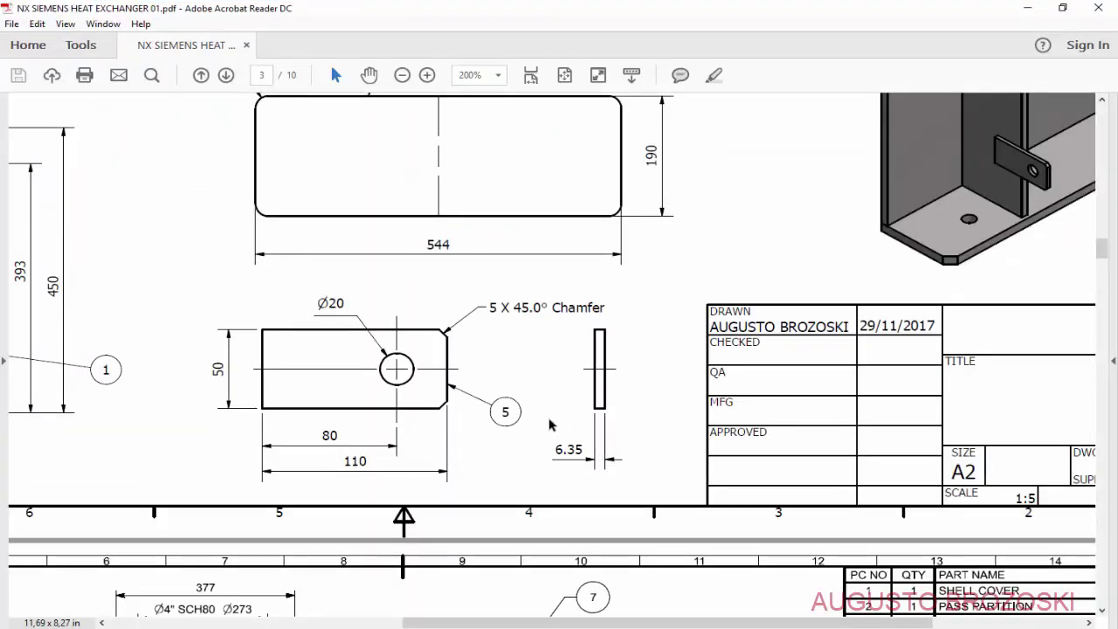
left_click(1028, 8)
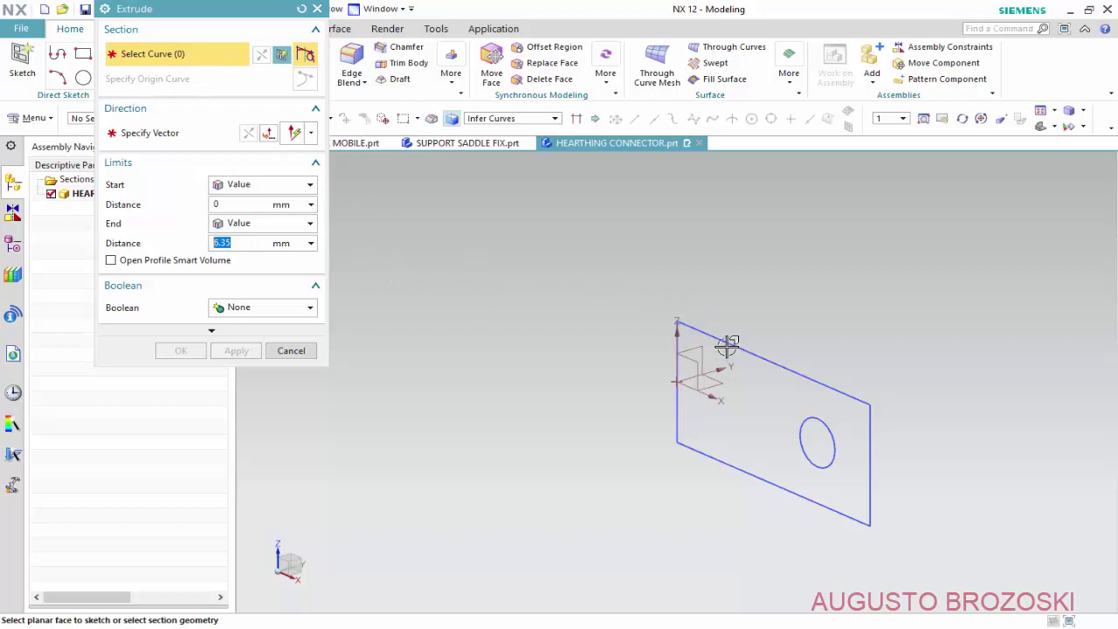
- Extrude Sketch (1) 6.35 mm into the connector plate with its through hole
left_click(13, 243)
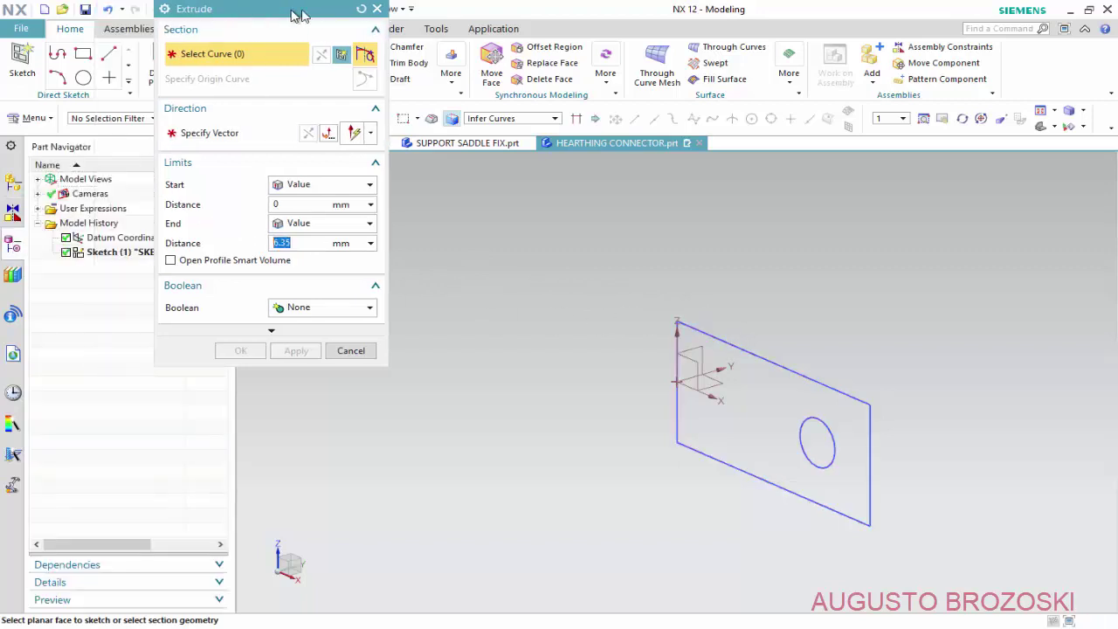
left_click_drag(223, 16, 347, 16)
left_click(138, 254)
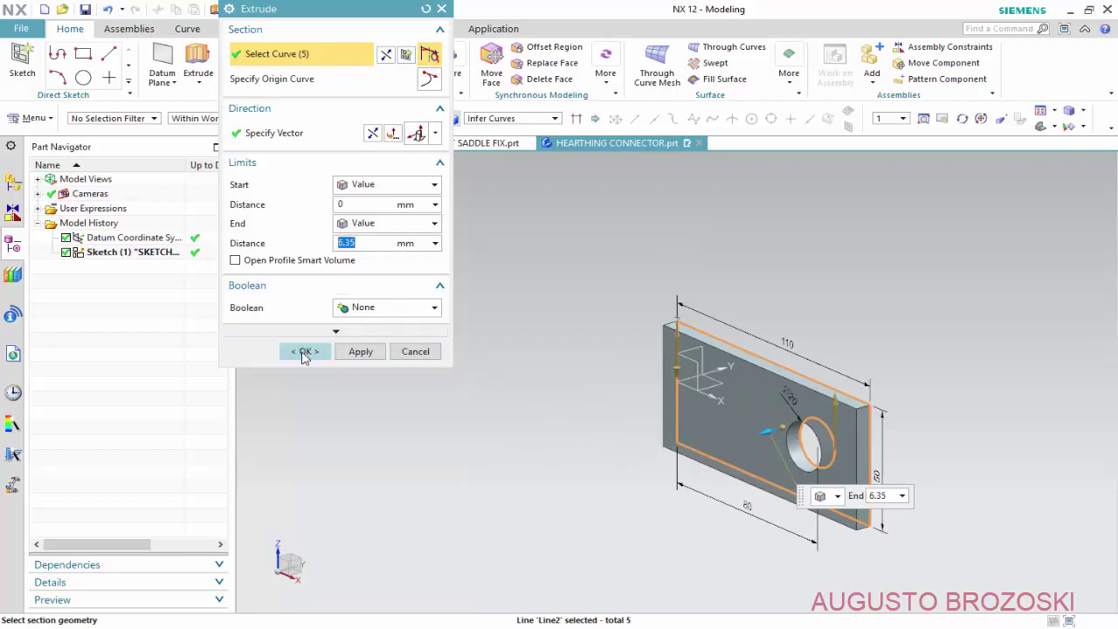
left_click(303, 353)
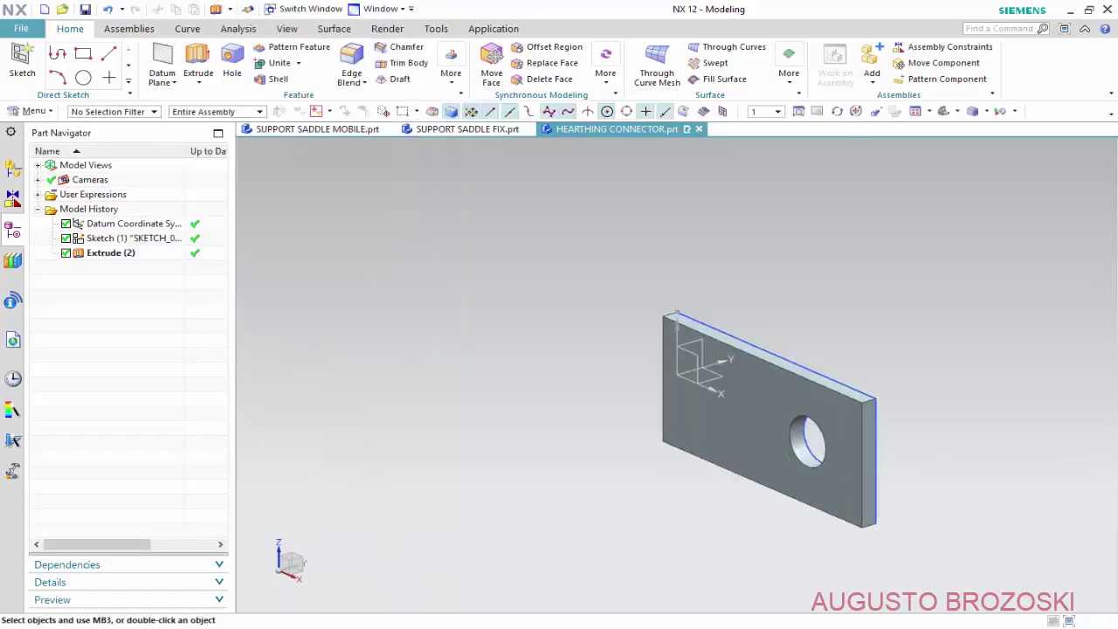
key("alt+Tab")
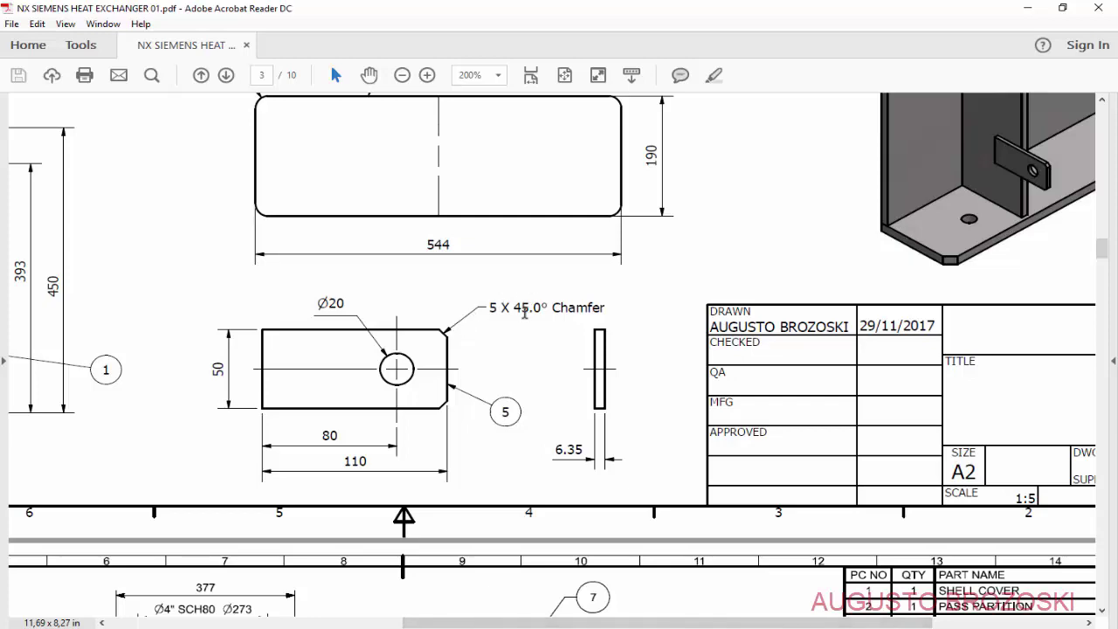
- Chamfer the plate's top-right and bottom-right corner edges with a 5 mm symmetric distance
left_click(1028, 9)
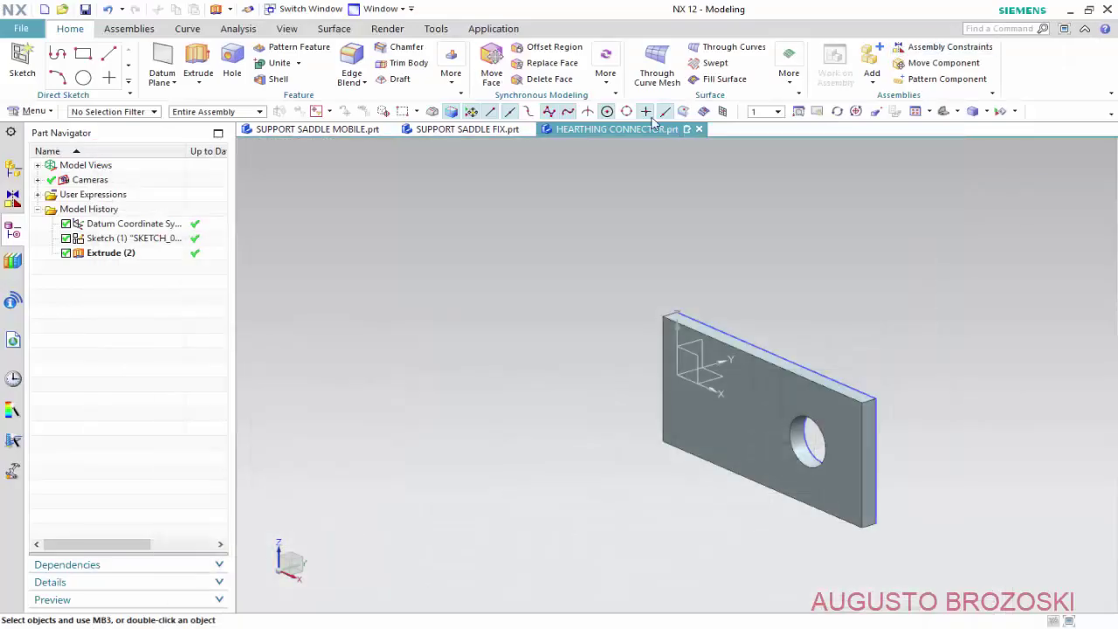
left_click(398, 46)
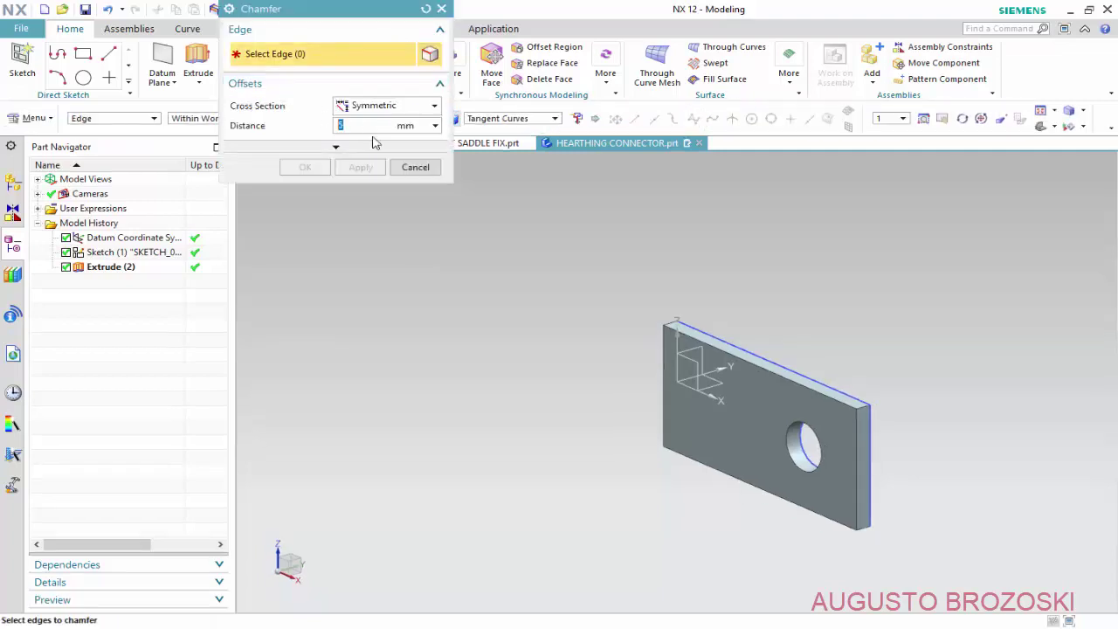
scroll(899, 469, "up", 2)
scroll(873, 428, "up", 2)
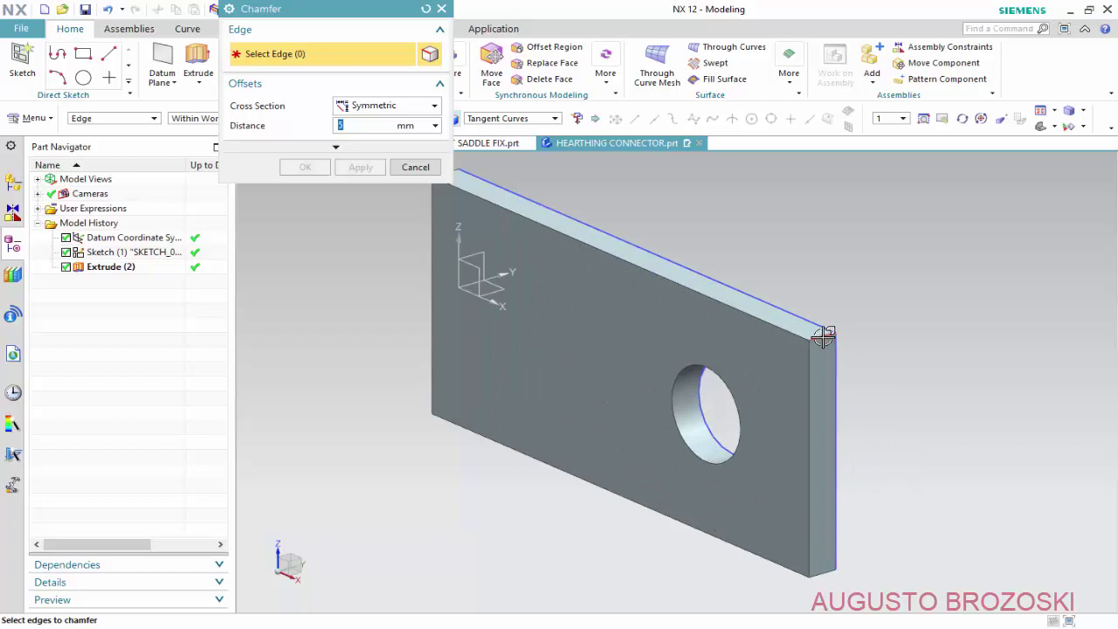
left_click(824, 338)
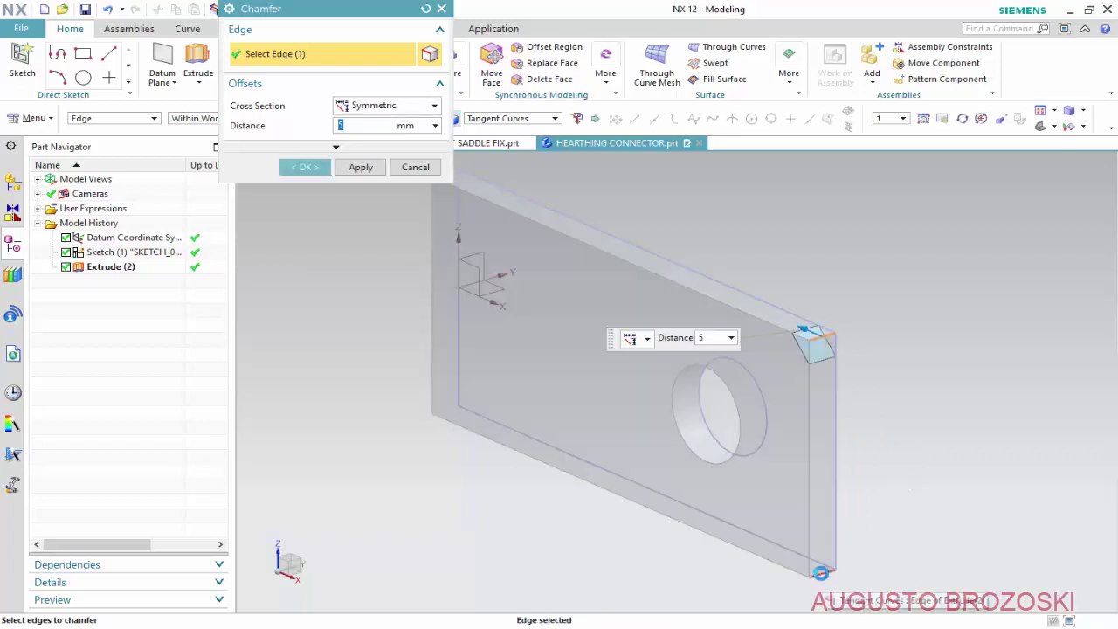
left_click(788, 563)
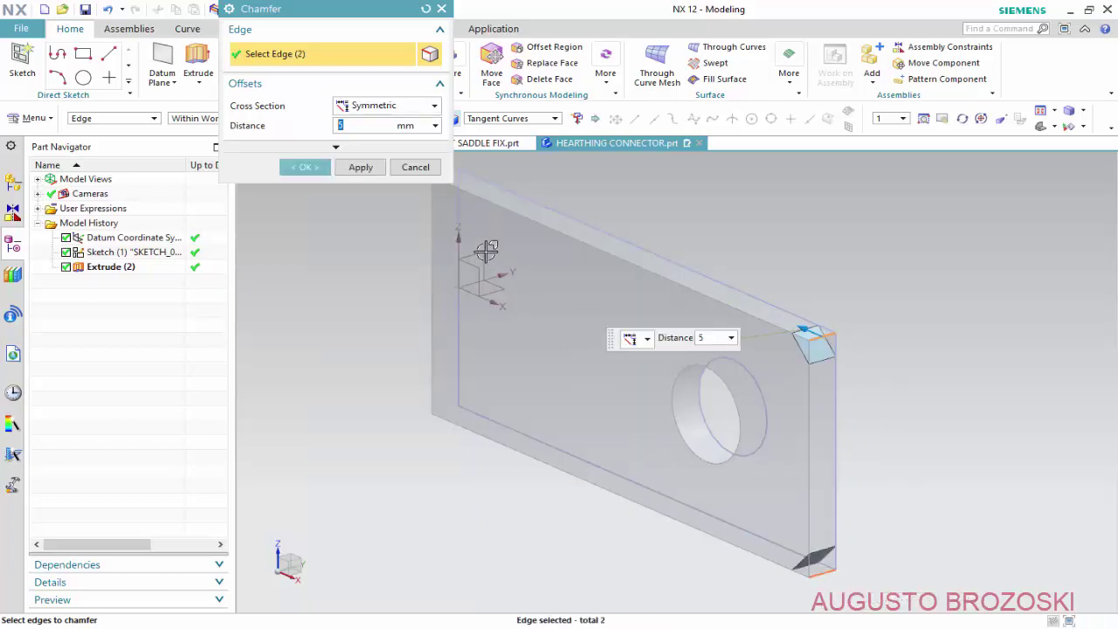
left_click(306, 167)
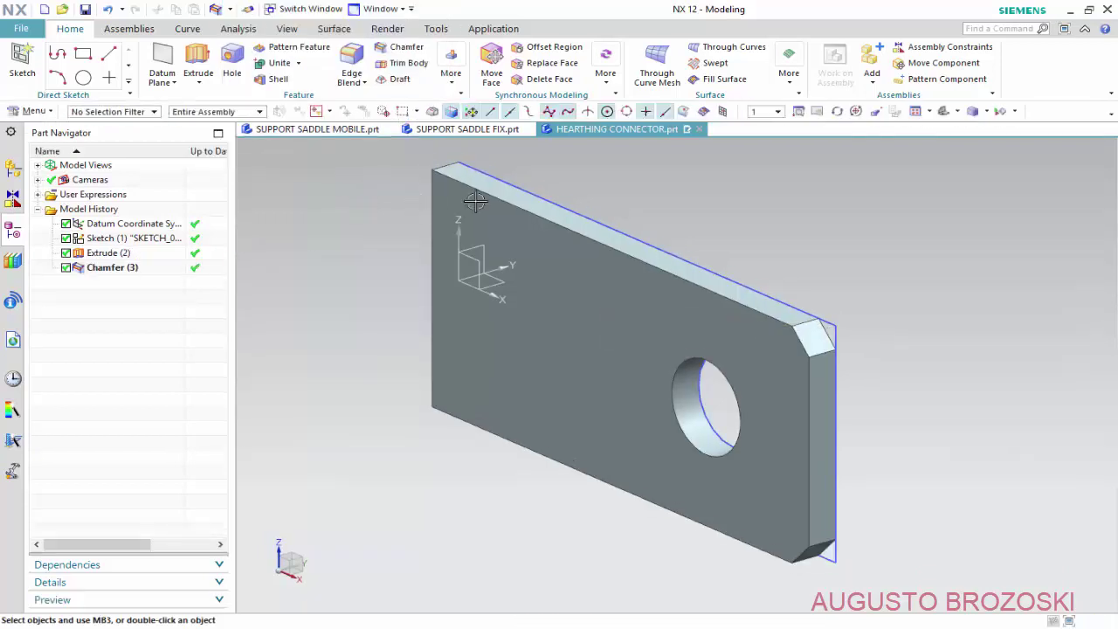
- Save the HEARTHING CONNECTOR part and bring up the SUPPORT SADDLE MOBILE part
left_click(944, 113)
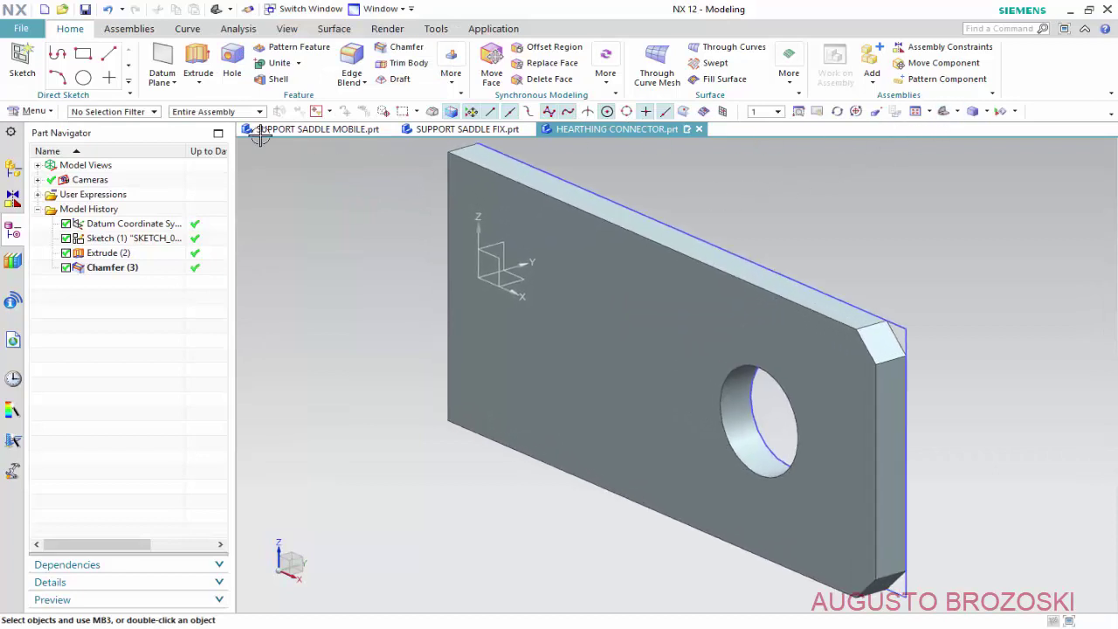
left_click(86, 11)
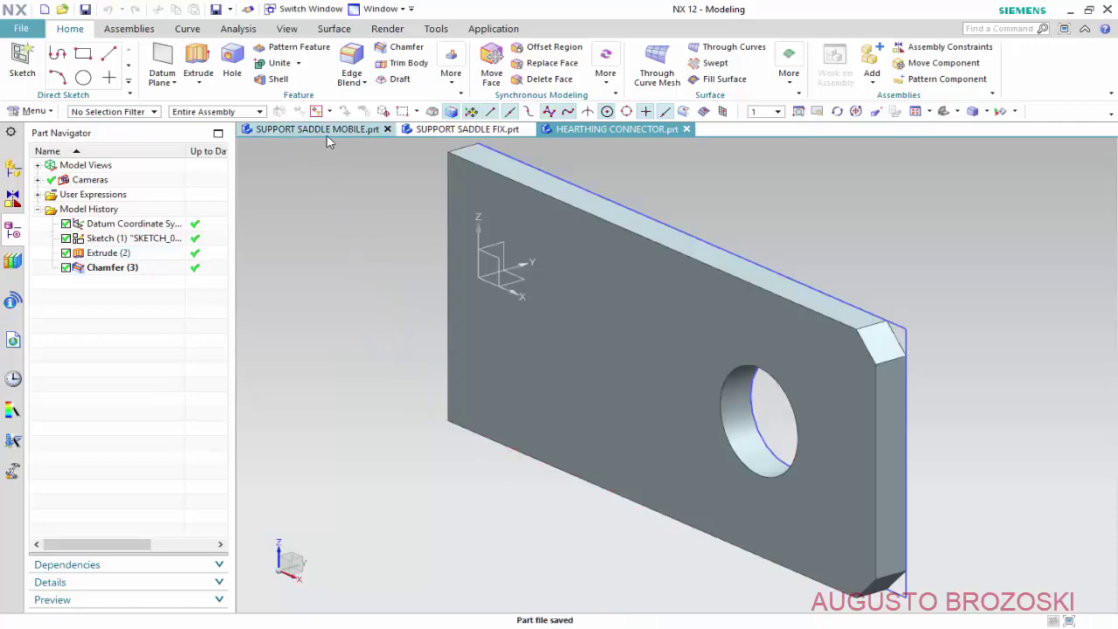
left_click(324, 129)
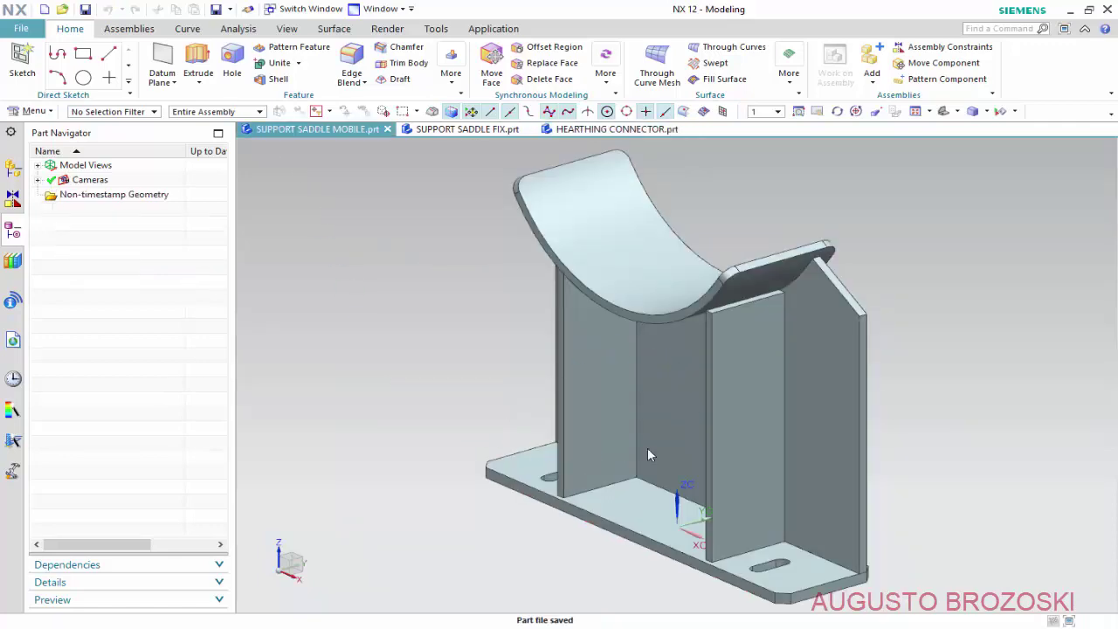
key("alt+Tab")
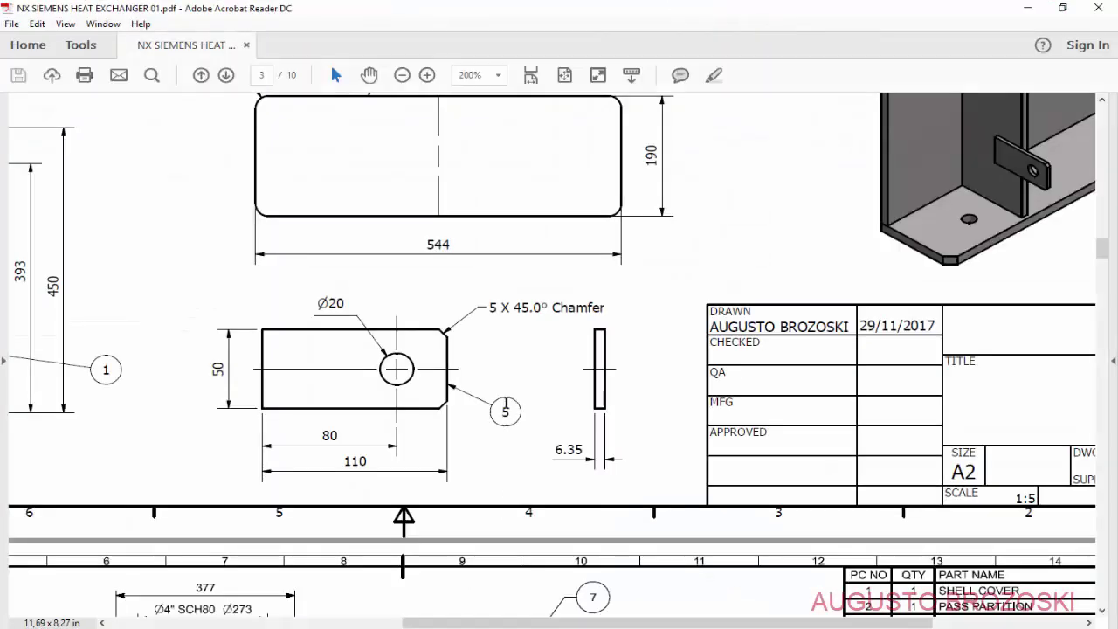
- Zoom the drawing to 150% and locate item 5 in the saddle side view and parts list
scroll(486, 395, "up", 2)
scroll(486, 395, "up", 3)
scroll(486, 395, "up", 2)
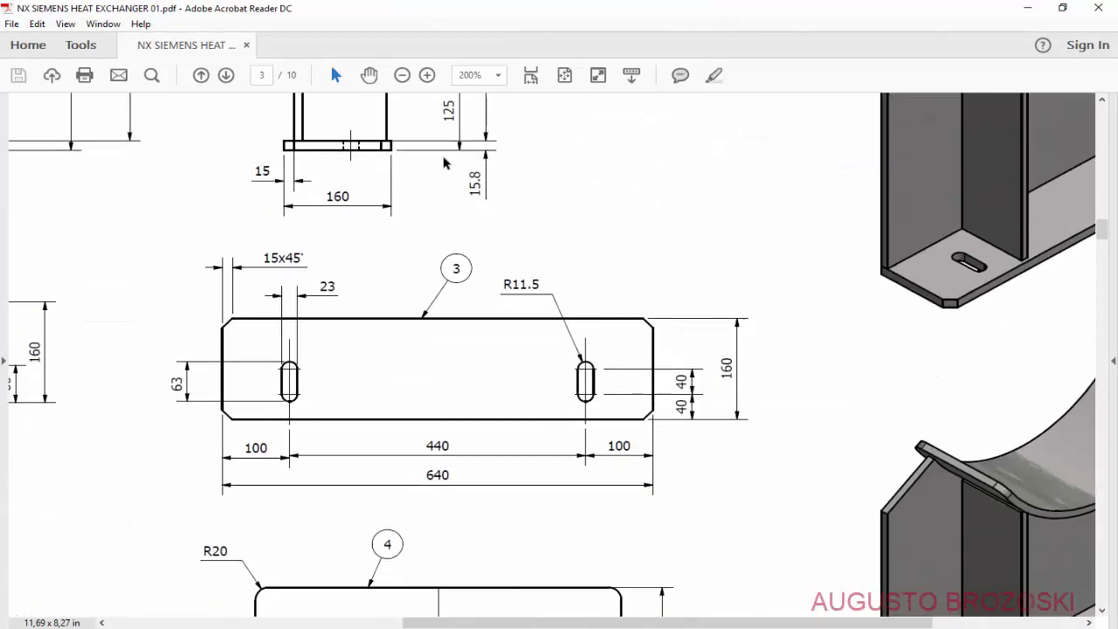
left_click(402, 75)
scroll(475, 314, "up", 3)
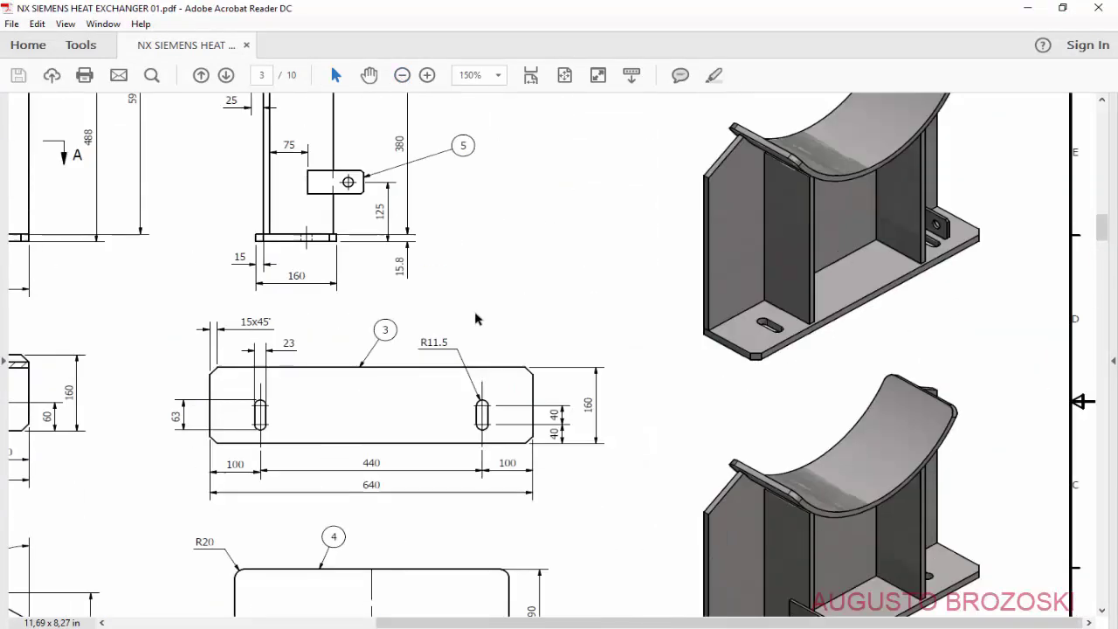
scroll(459, 336, "up", 3)
scroll(444, 292, "down", 2)
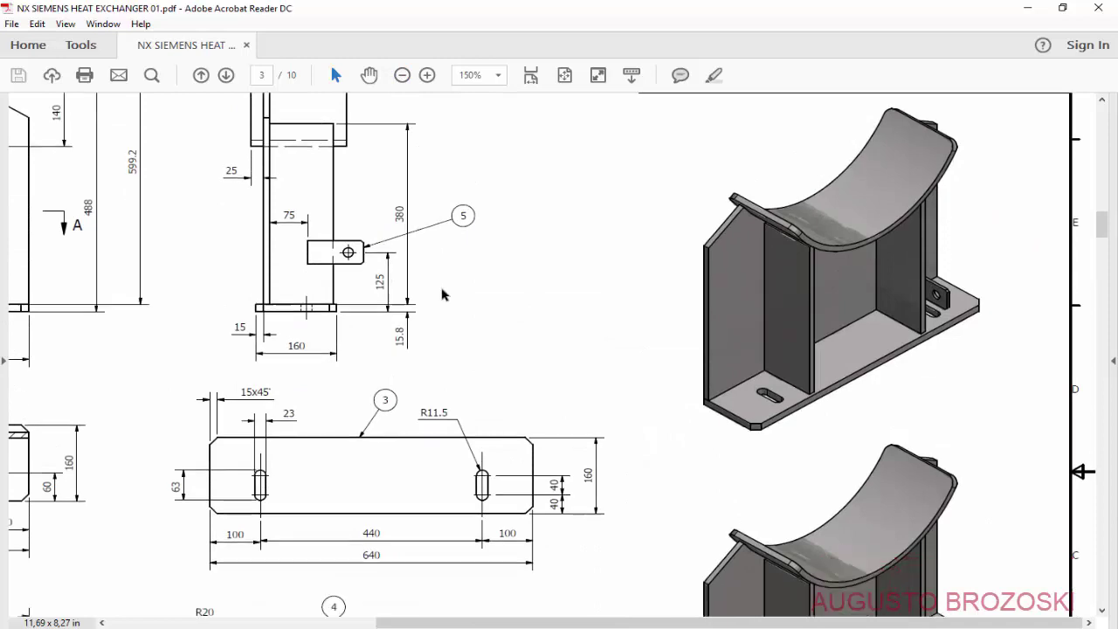
scroll(924, 480, "down", 3)
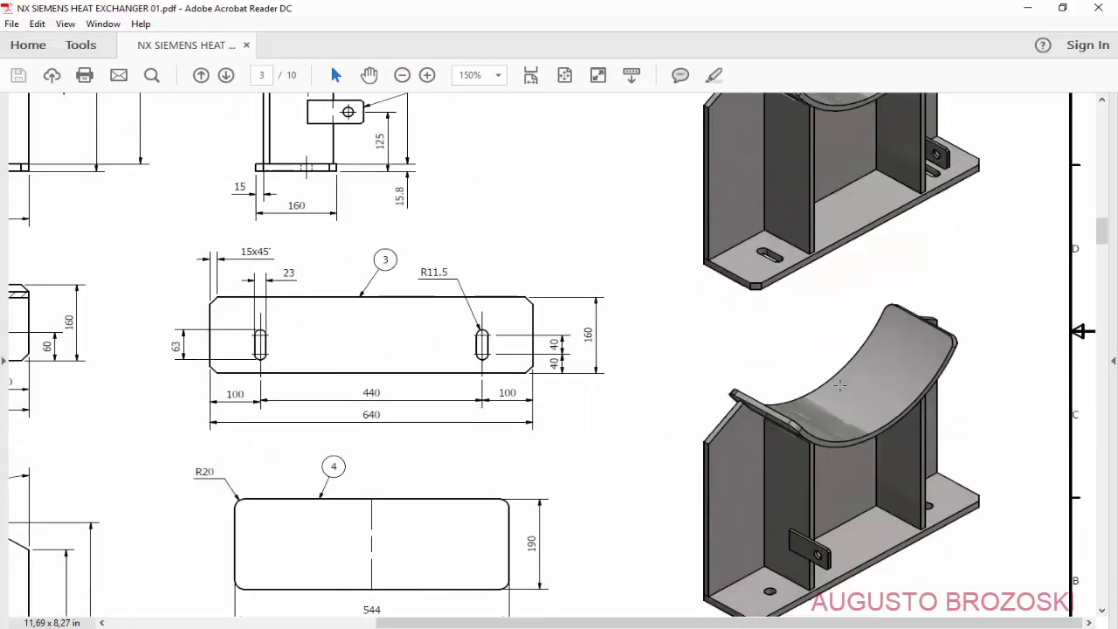
scroll(677, 424, "up", 4)
scroll(875, 338, "up", 2)
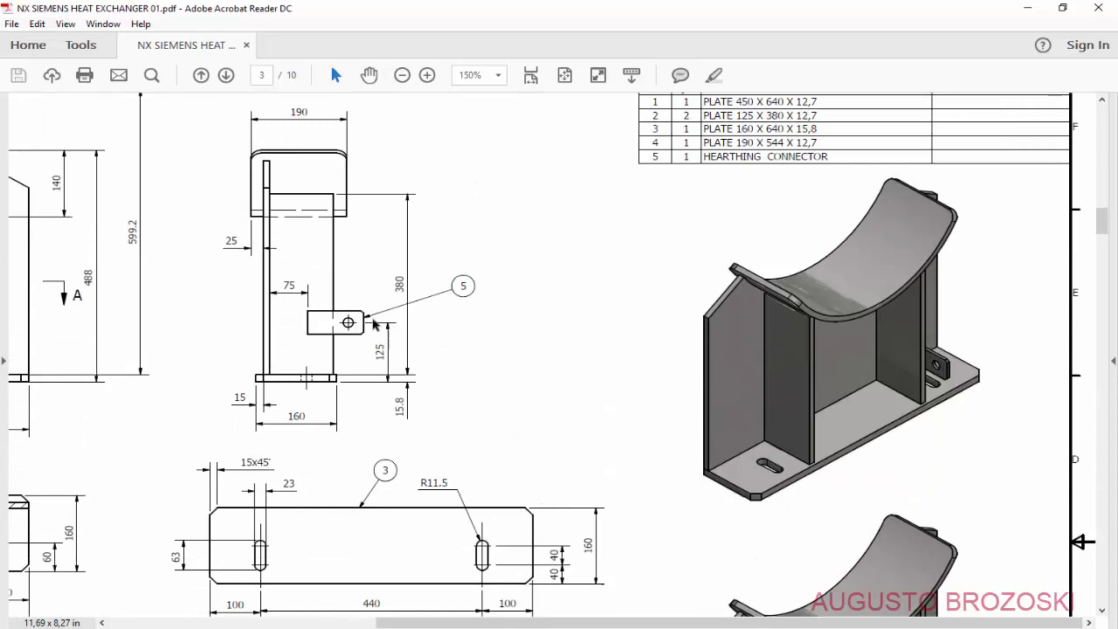
- Add HEARTHING CONNECTOR.prt to the saddle, moving it to X 265 and Z 170
left_click(1027, 8)
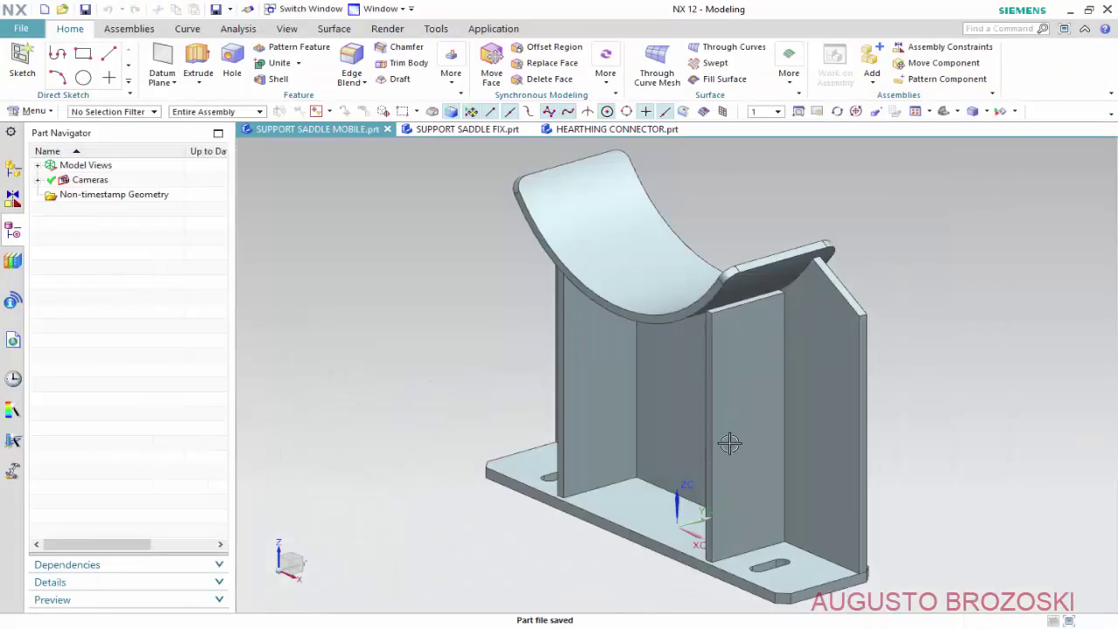
left_click(131, 31)
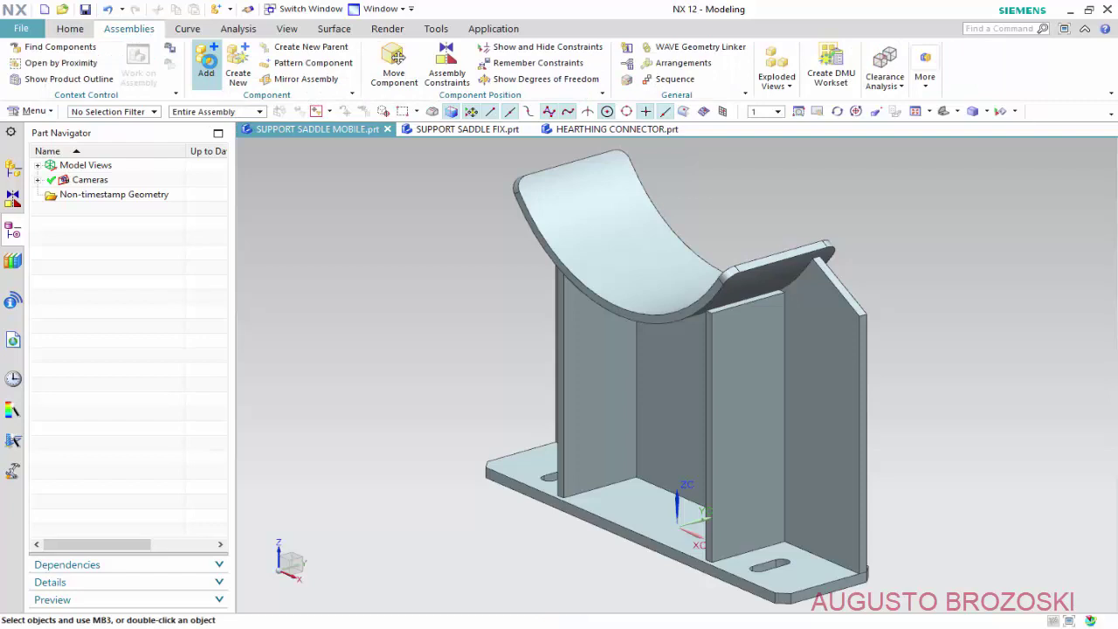
left_click(206, 63)
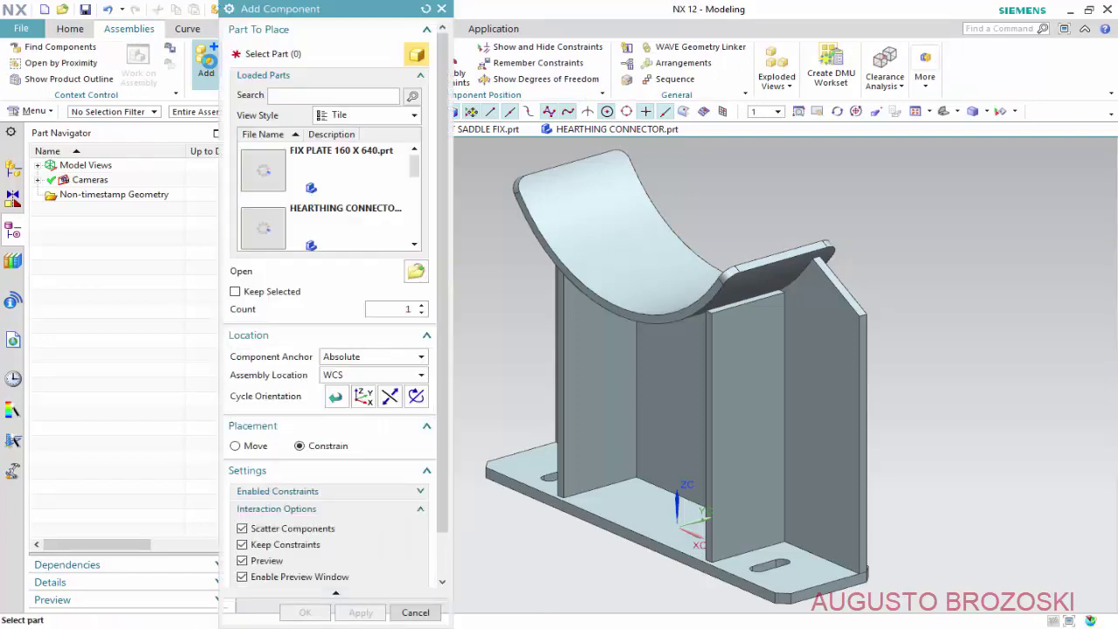
left_click(335, 230)
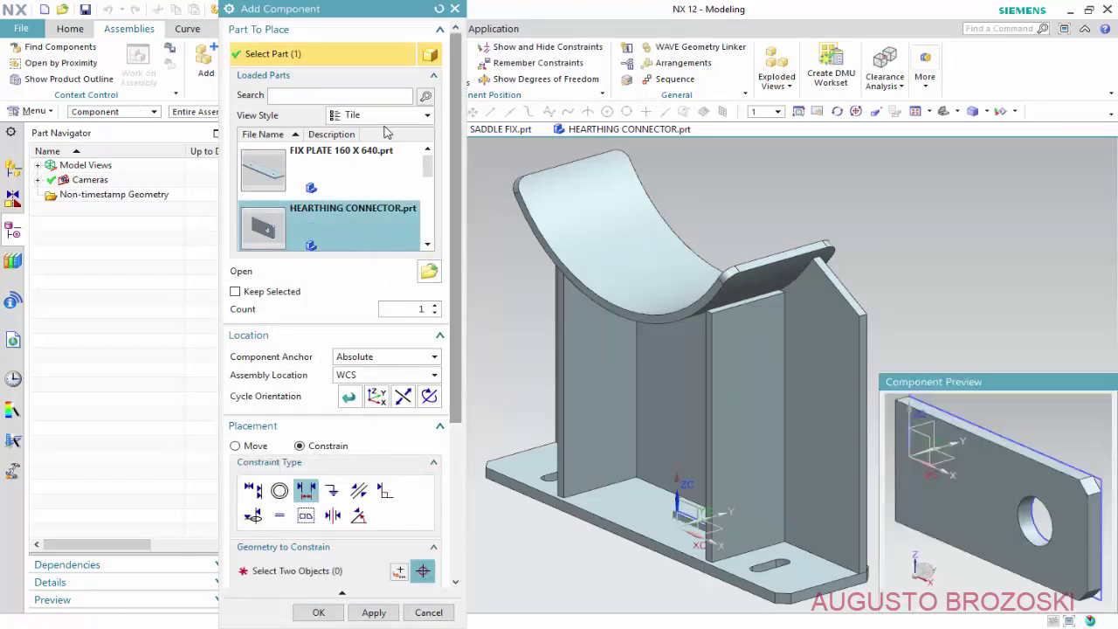
left_click_drag(362, 11, 194, 18)
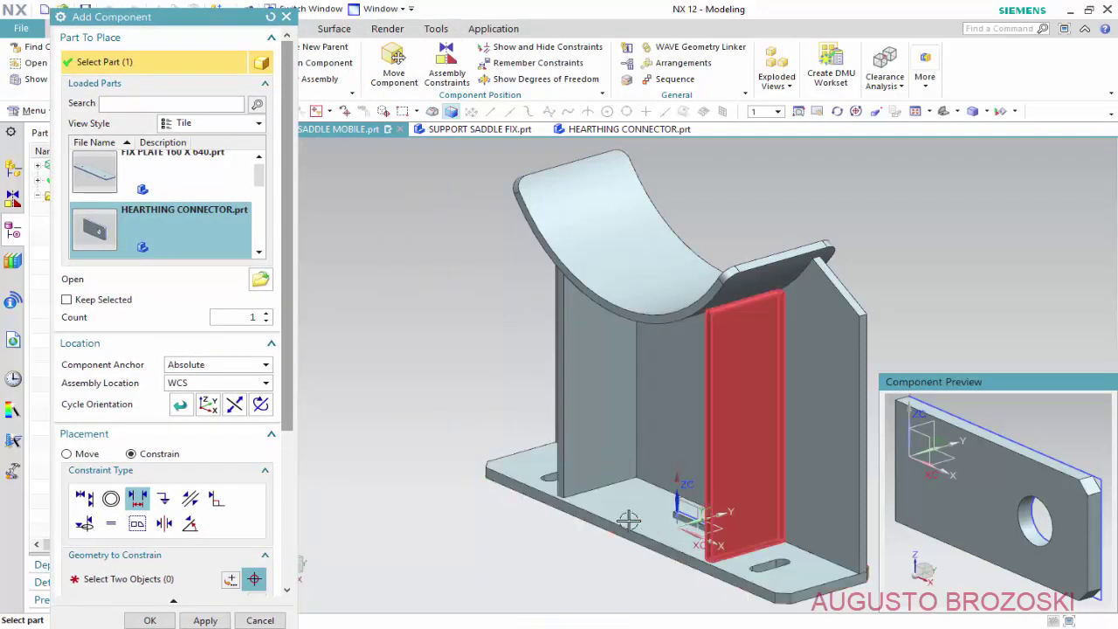
left_click(87, 456)
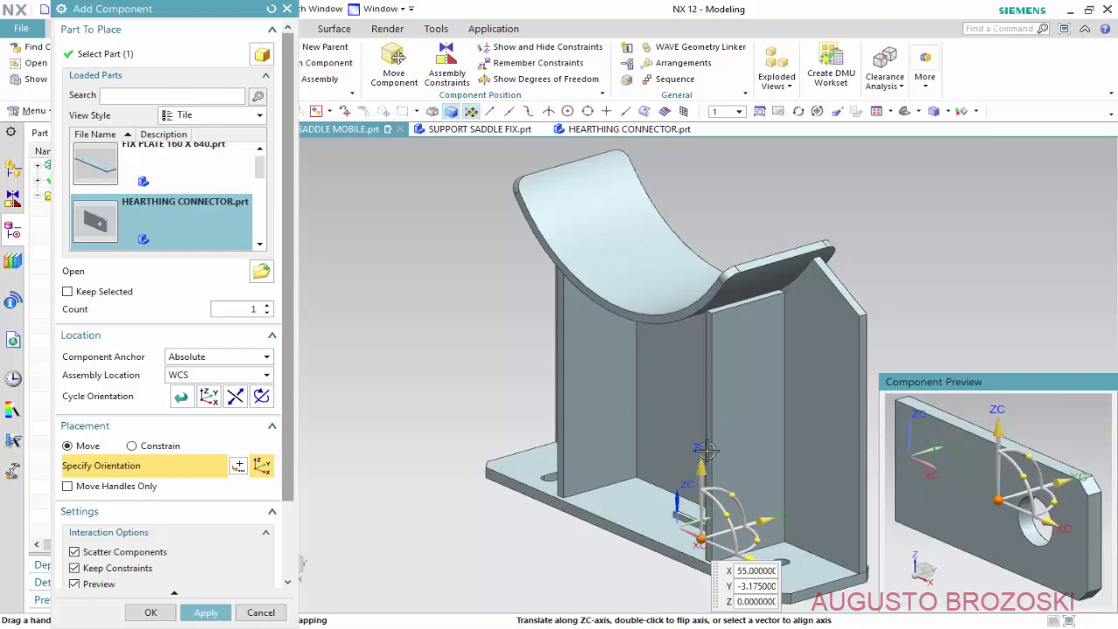
left_click_drag(700, 470, 715, 374)
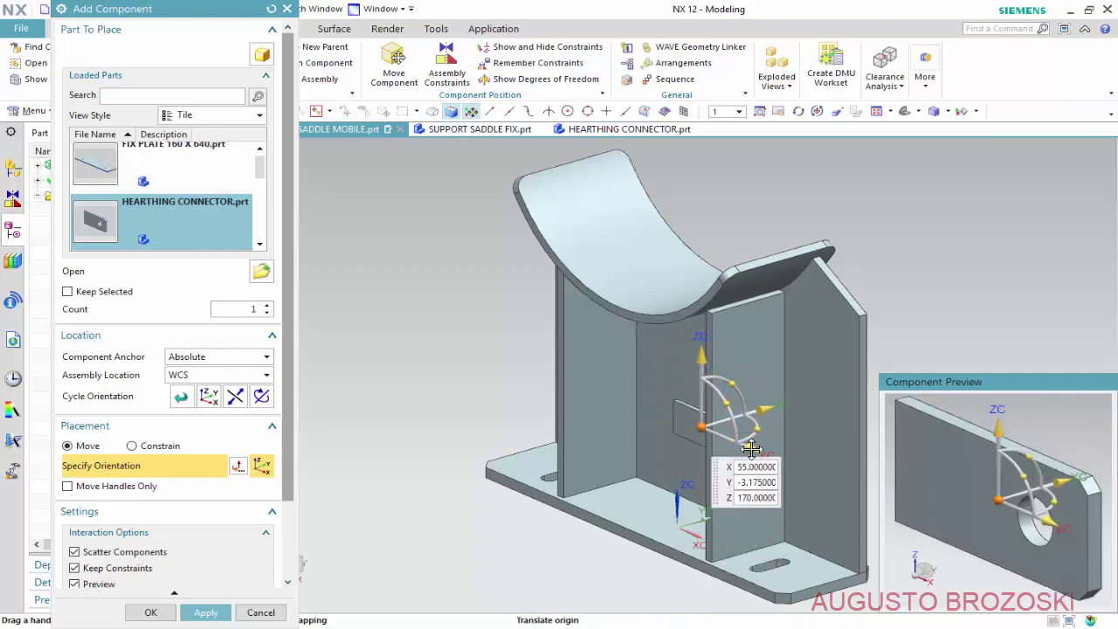
left_click_drag(769, 456, 840, 505)
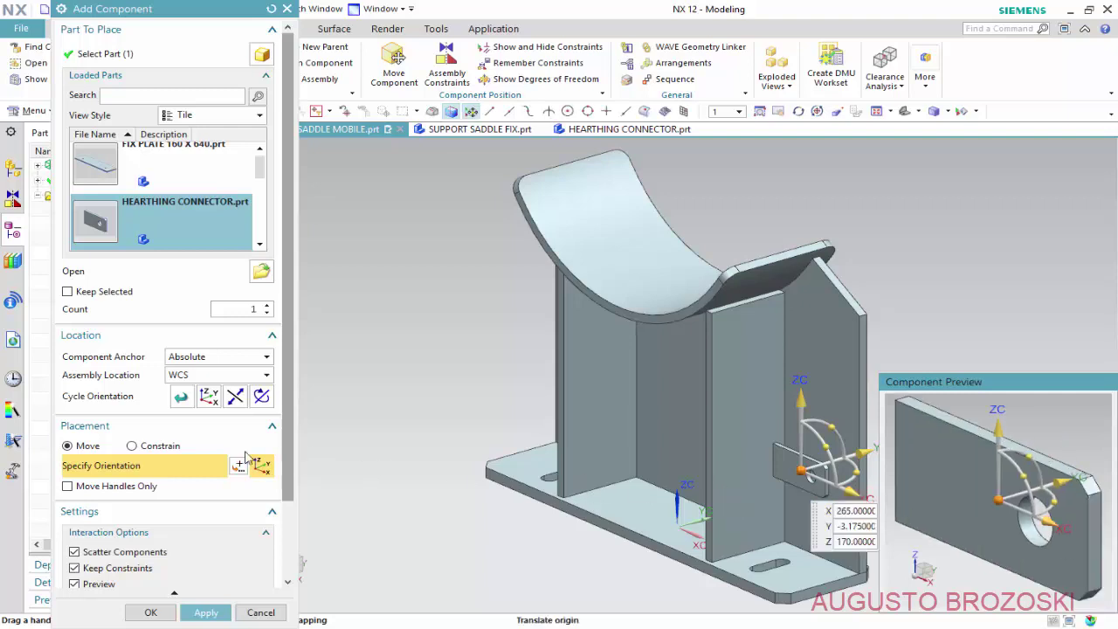
left_click(132, 446)
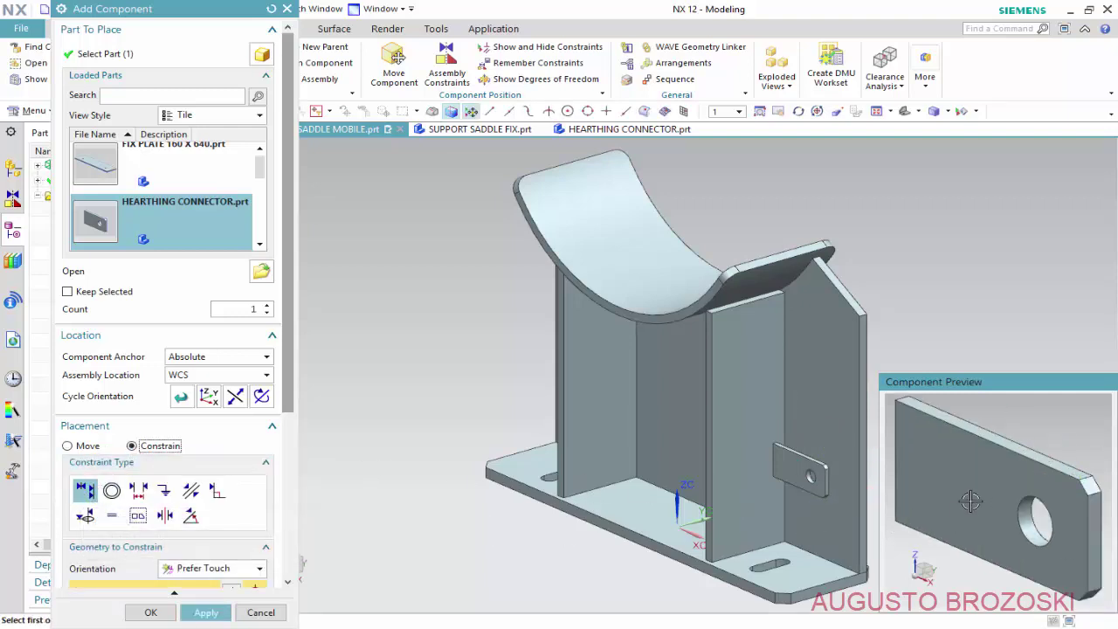
- Mate the connector's flat face to the saddle's vertical plate, then slide it along X
left_click(962, 475)
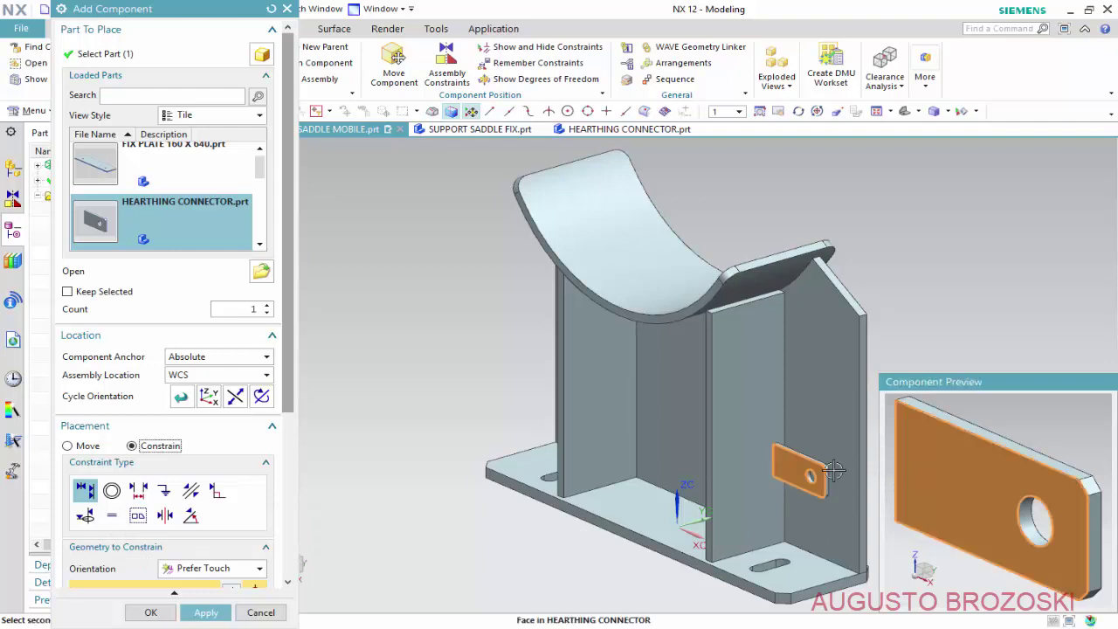
left_click(741, 444)
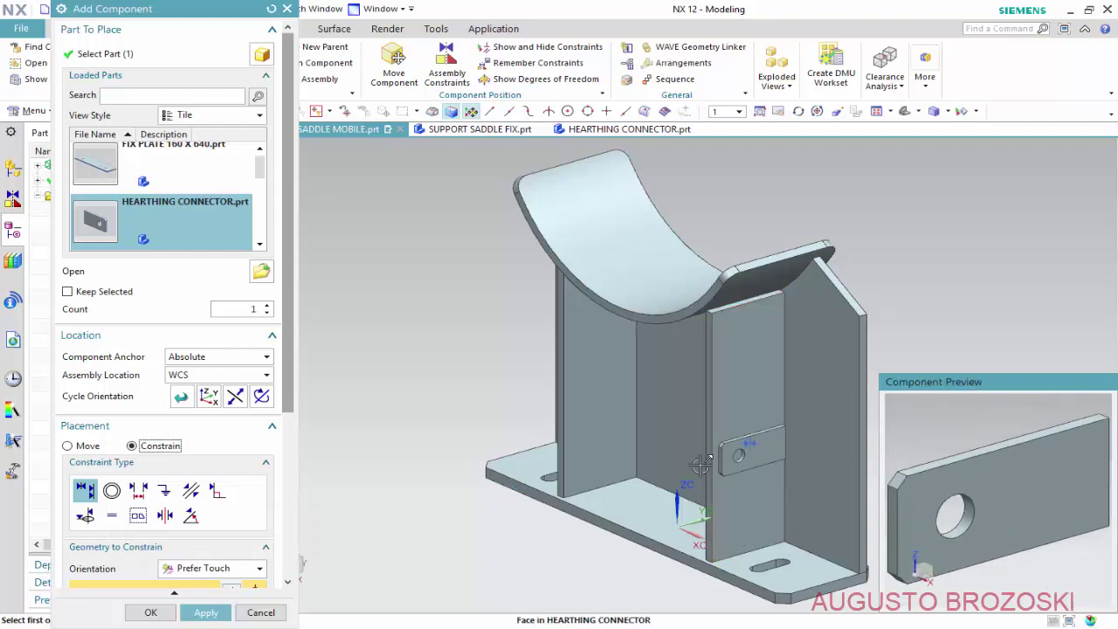
left_click(79, 446)
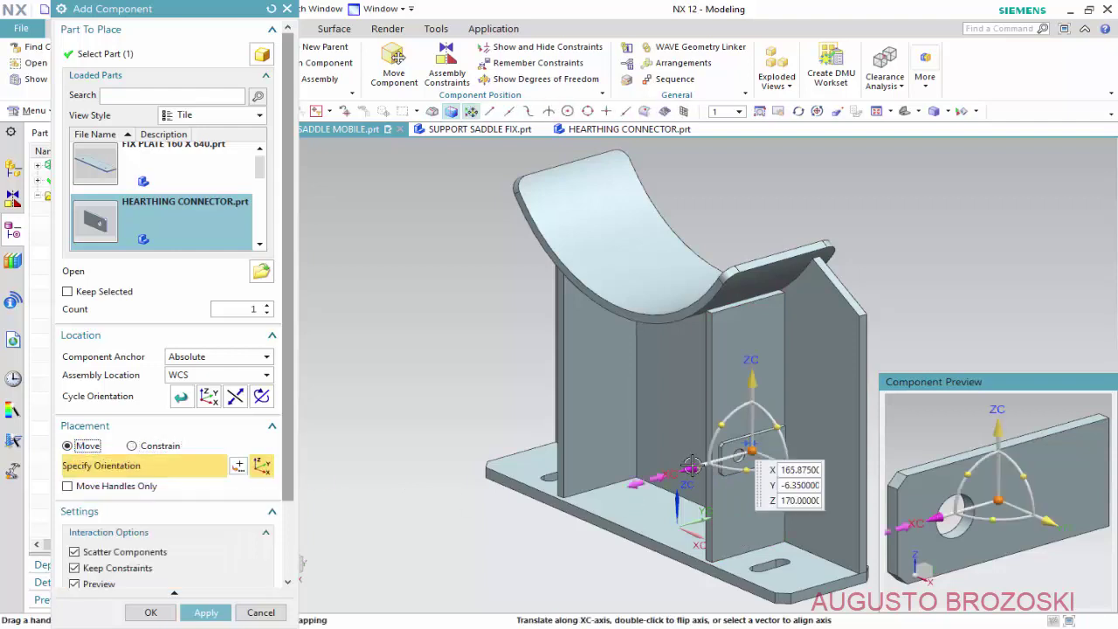
left_click_drag(625, 483, 568, 503)
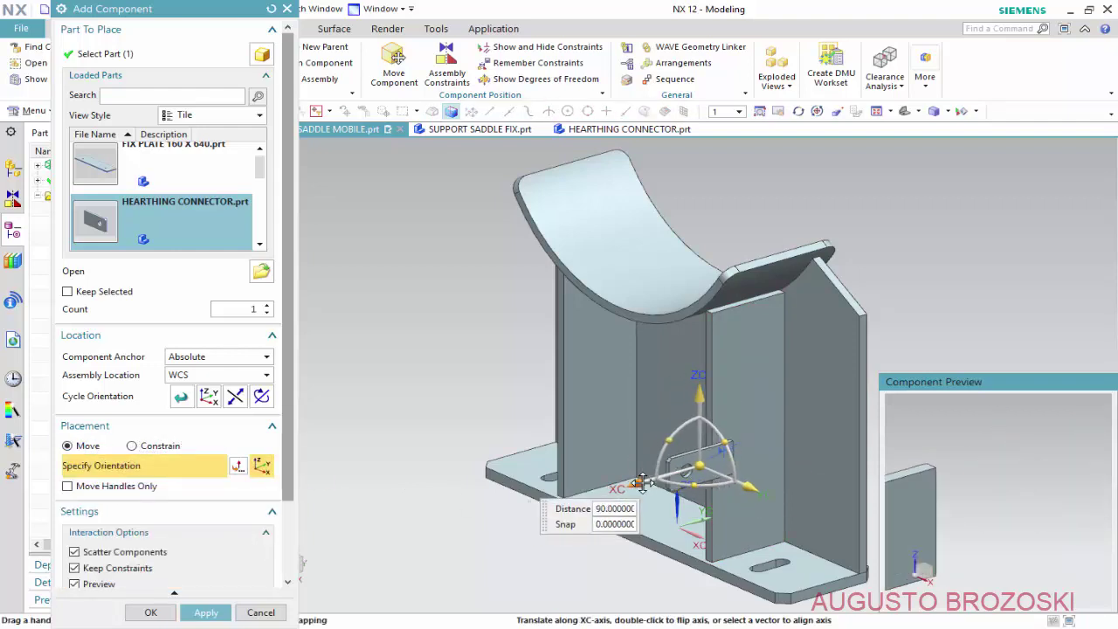
left_click(149, 448)
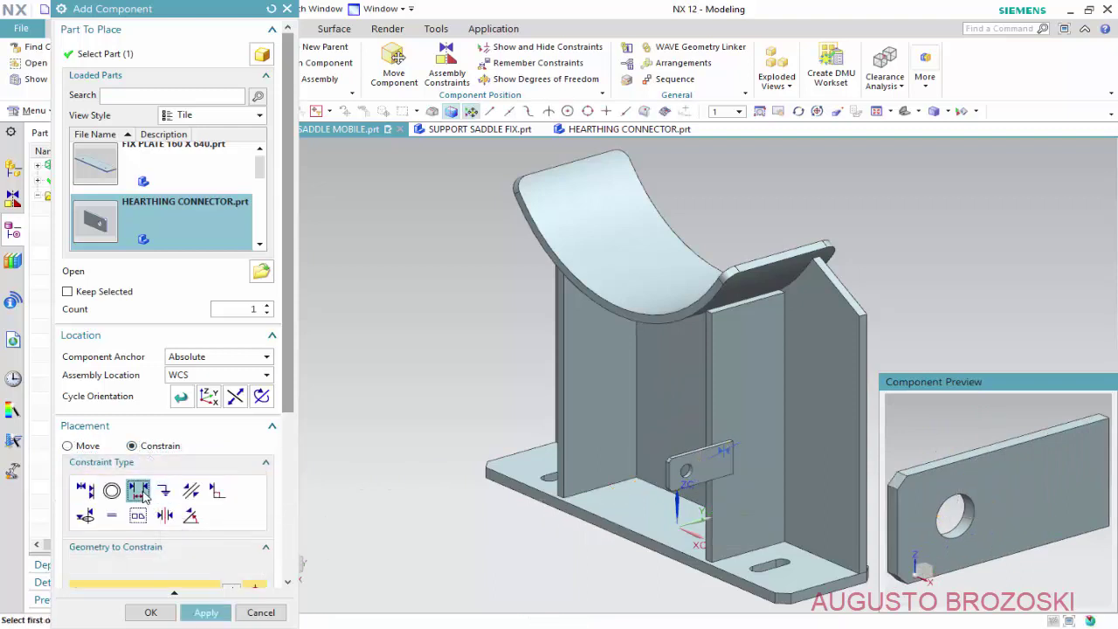
- Add a 93.65 mm distance constraint between the connector's end face and the vertical plate
left_click(140, 492)
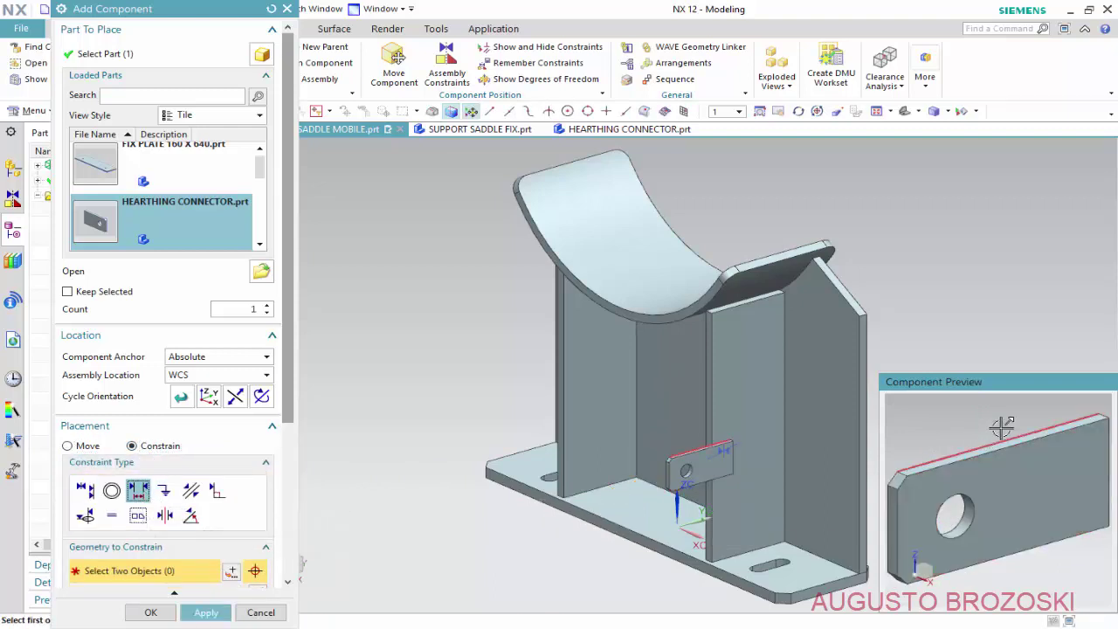
mouse_move(1002, 427)
middle_mouse_down()
mouse_move(1021, 491)
mouse_move(949, 470)
middle_mouse_up()
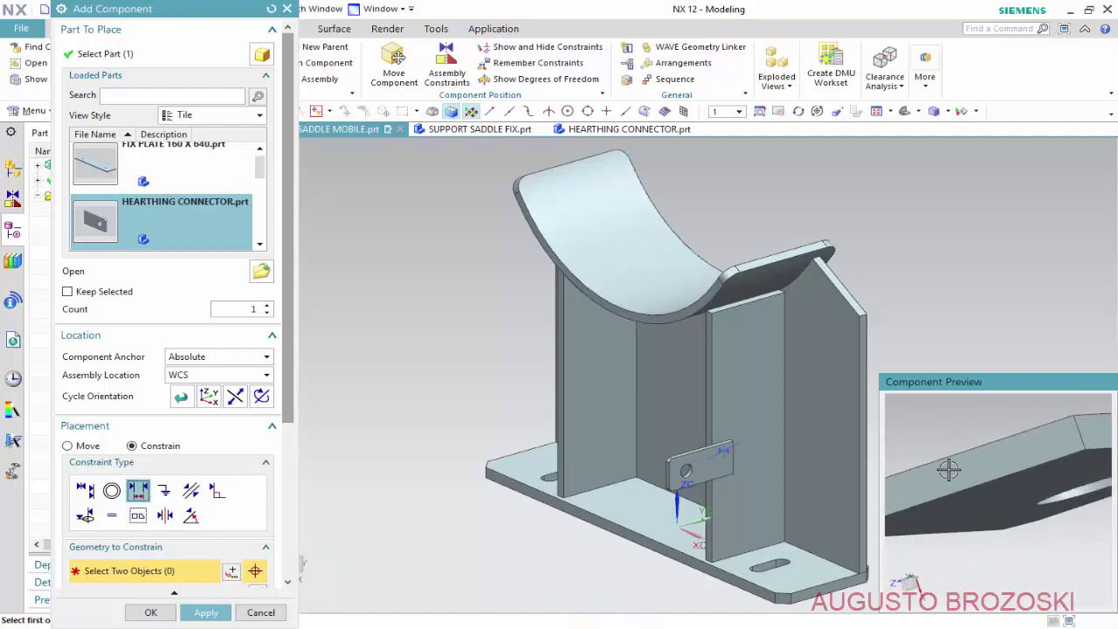
left_click(957, 471)
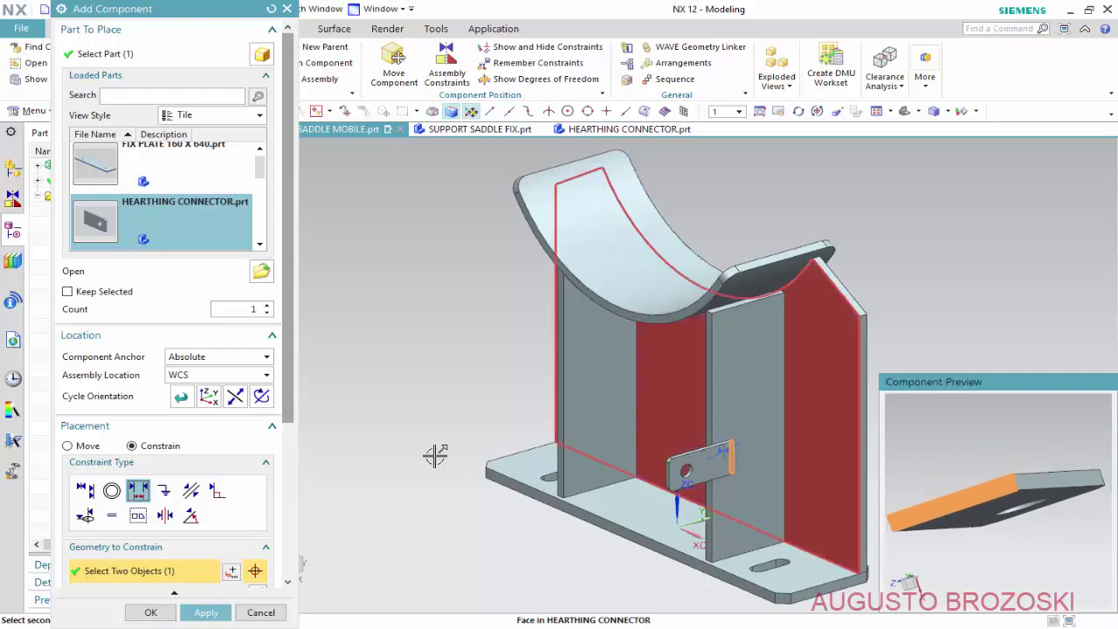
left_click(405, 457)
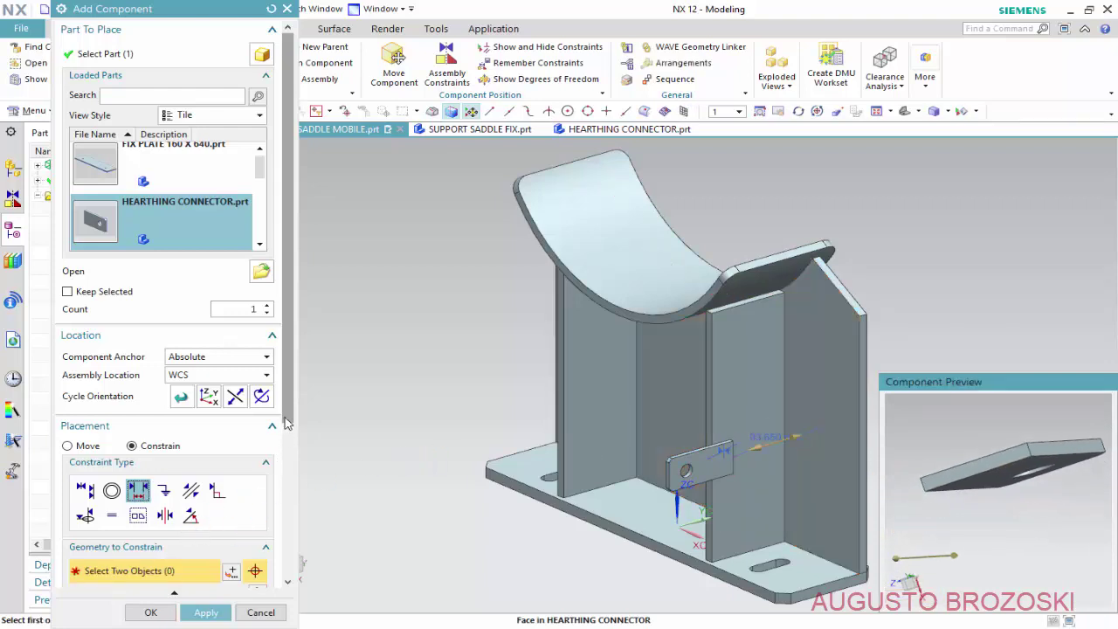
scroll(284, 451, "down", 1)
scroll(288, 499, "down", 2)
scroll(285, 524, "down", 2)
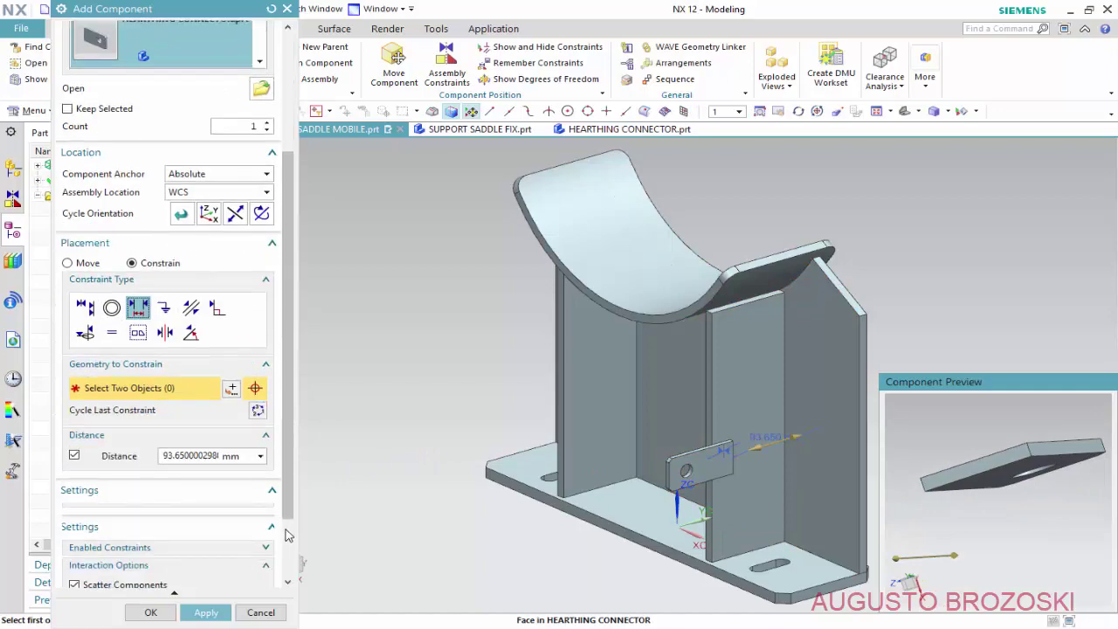
scroll(286, 542, "down", 1)
key("alt+Tab")
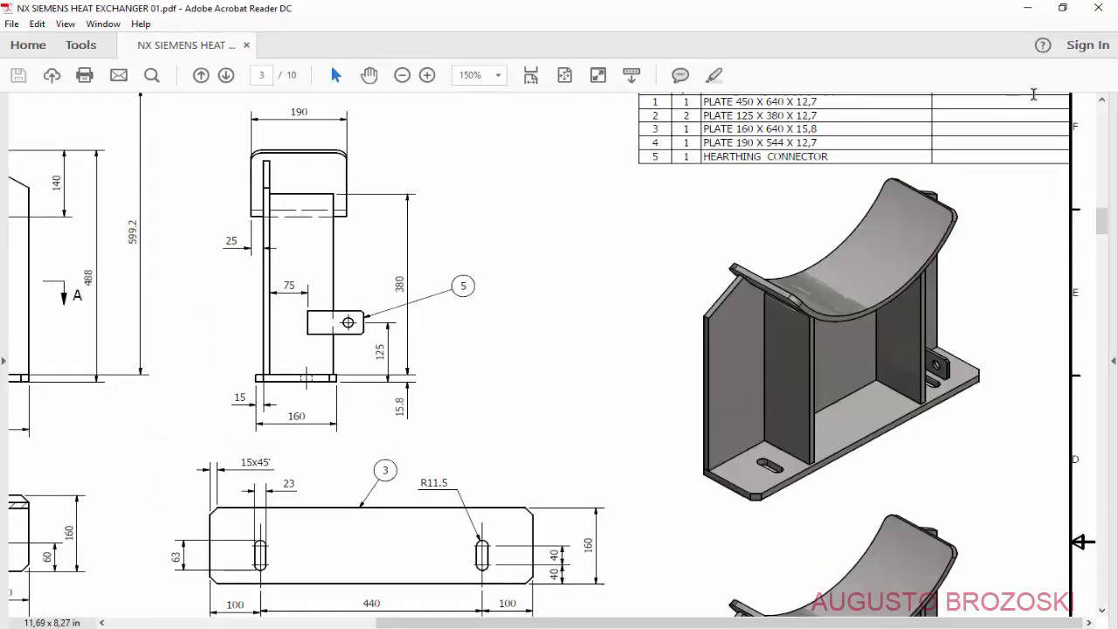
- Change the connector-to-plate distance constraint to 75 mm
left_click(1029, 9)
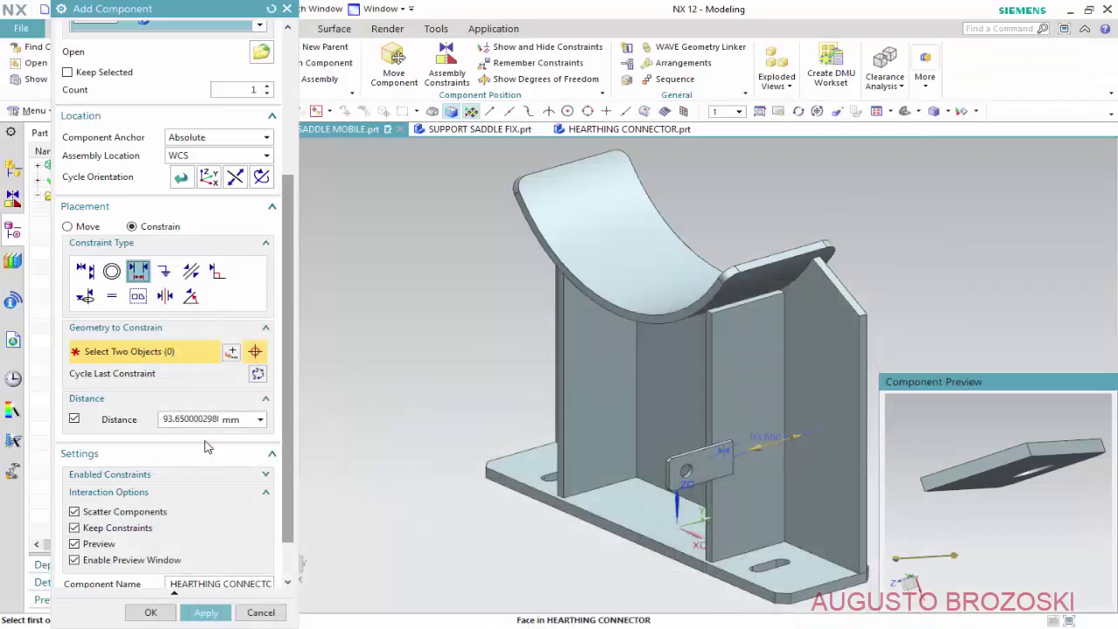
left_click(190, 419)
left_click(197, 423)
double_click(198, 423)
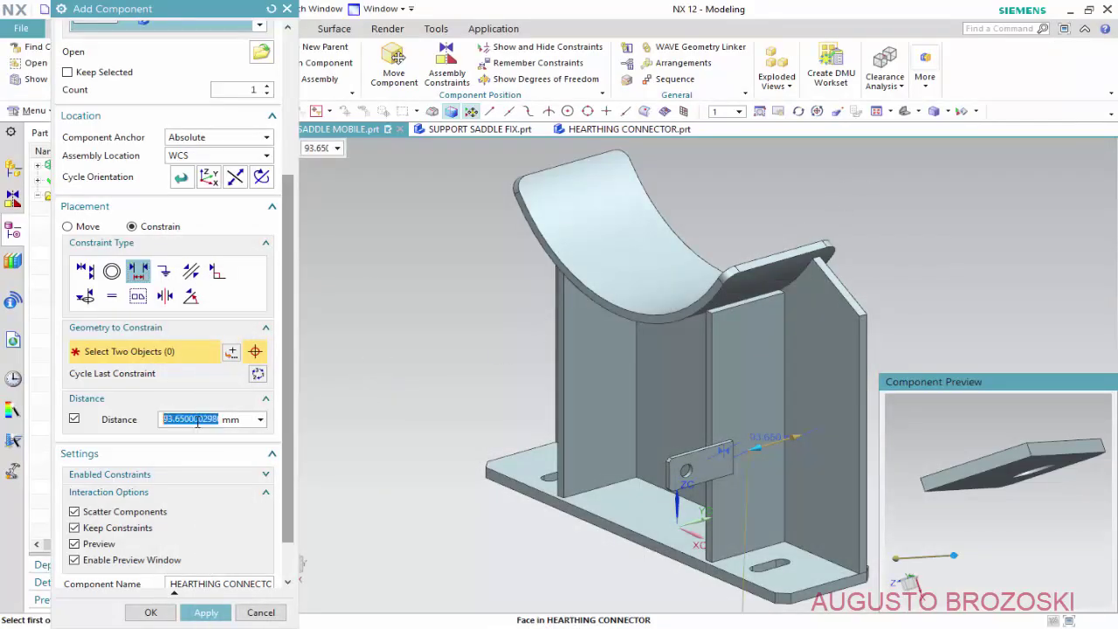
type("75")
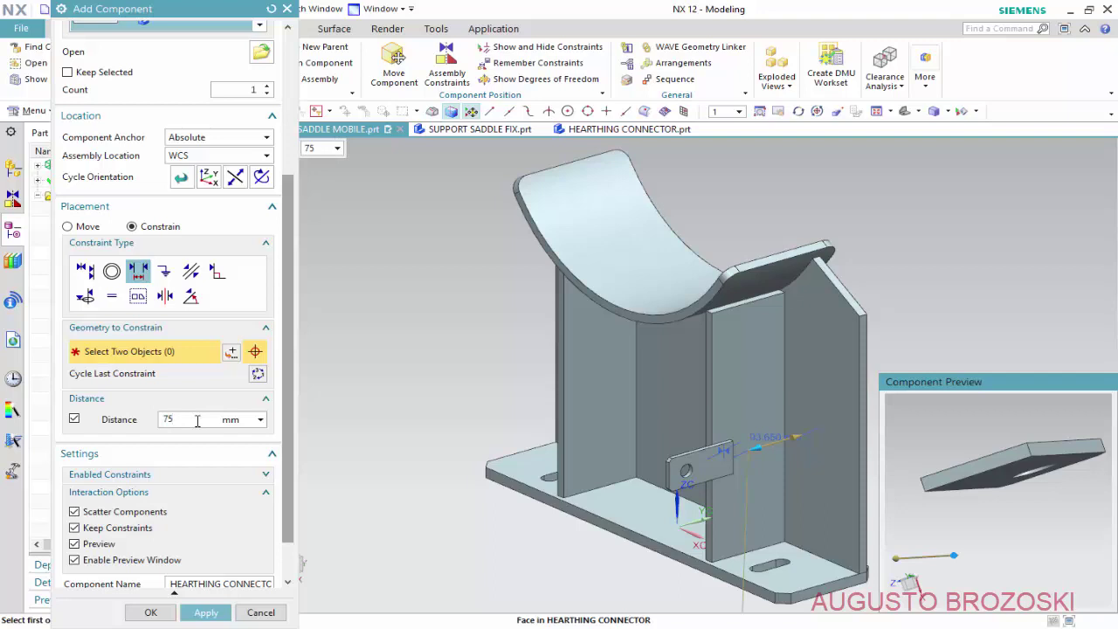
key("Return")
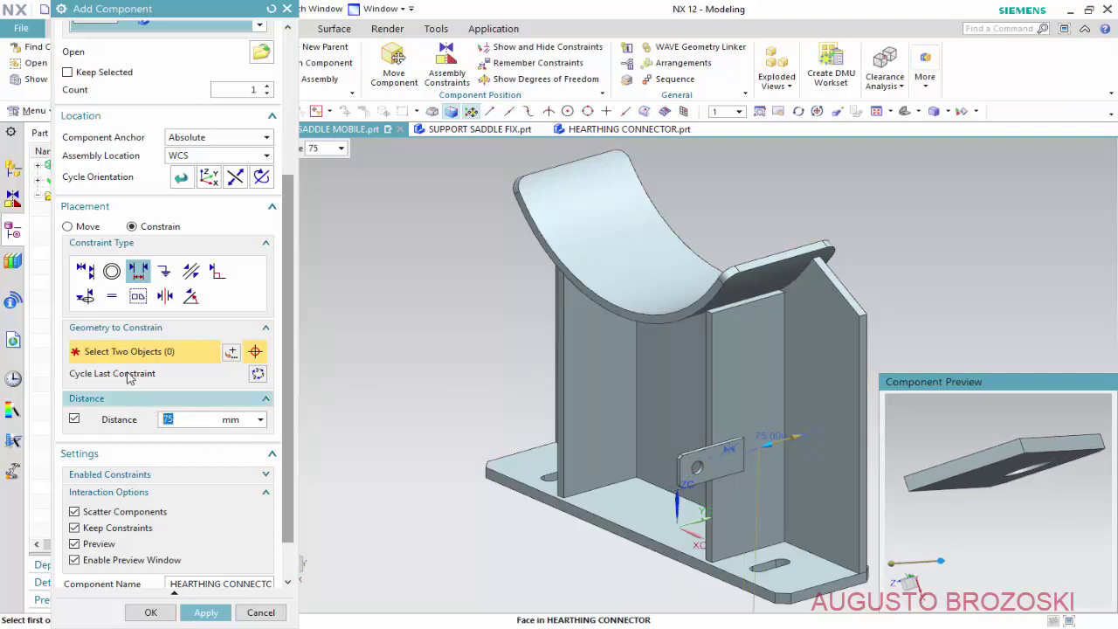
- Set the component's reference set to Entire Part
left_click(85, 271)
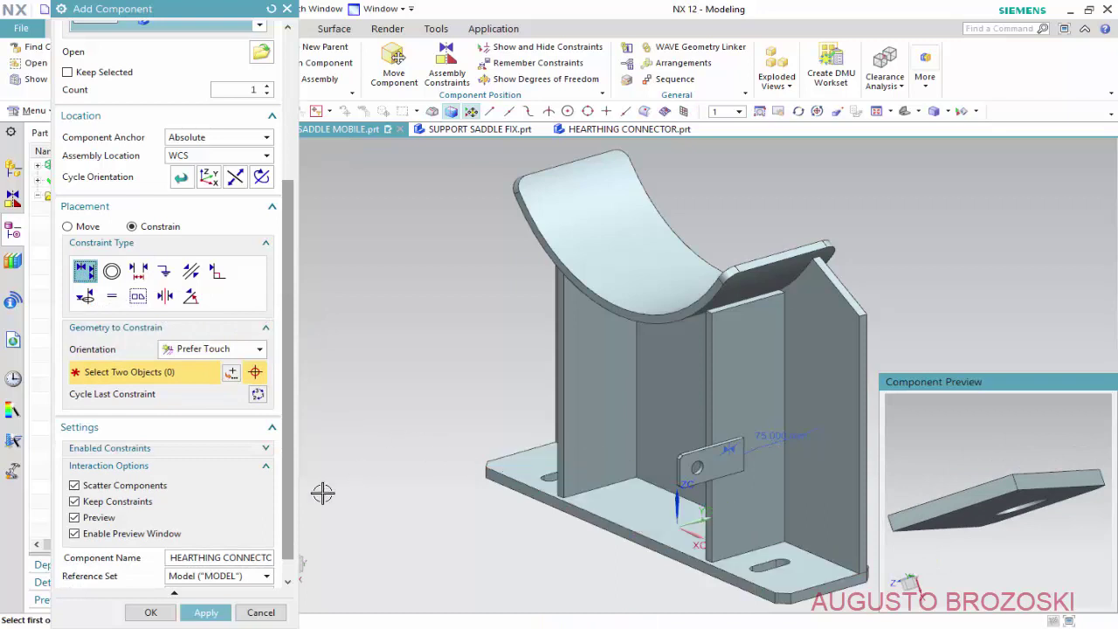
scroll(227, 577, "down", 1)
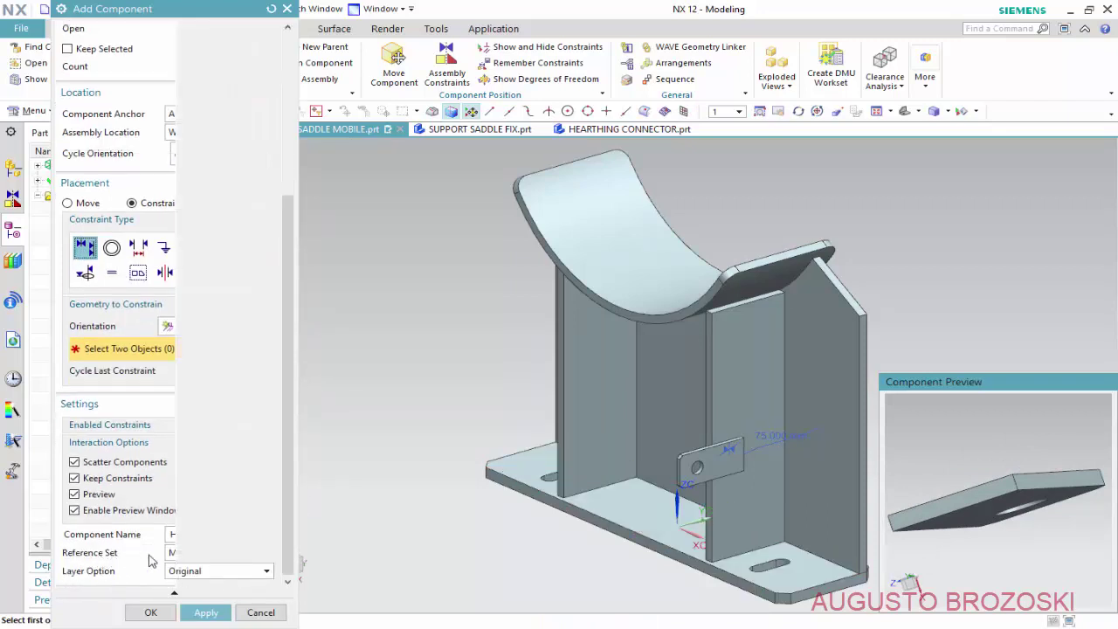
left_click(266, 559)
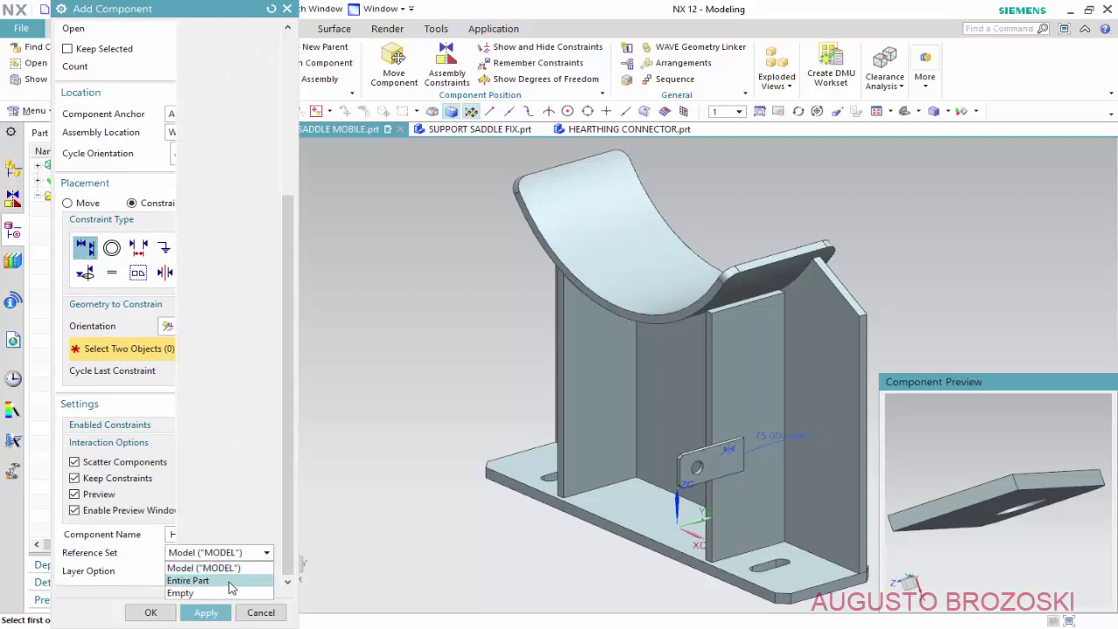
left_click(232, 582)
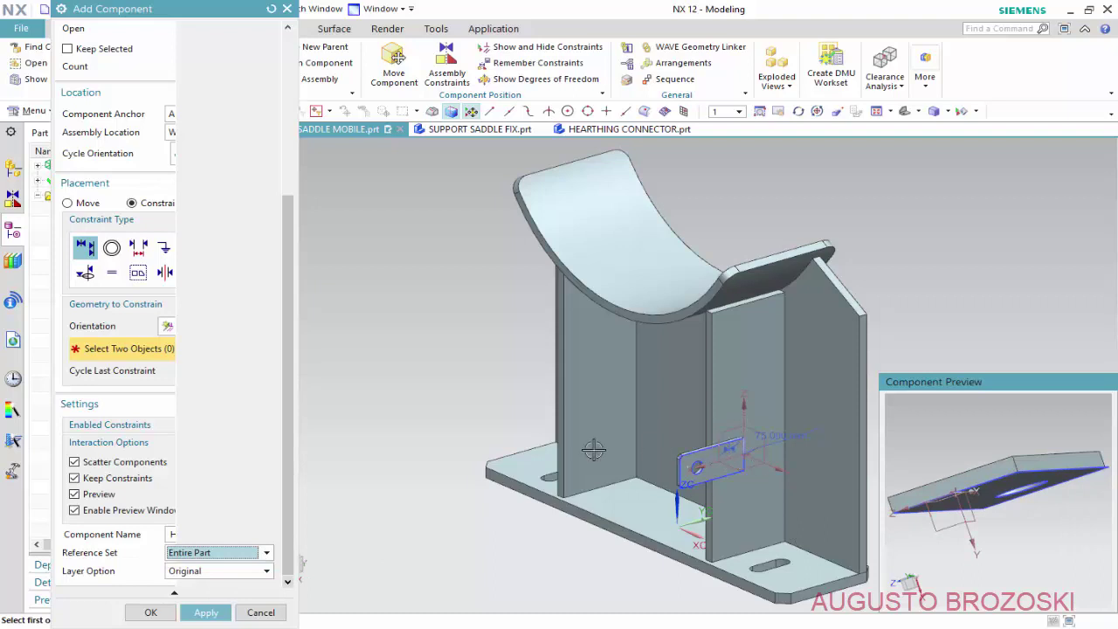
- Constrain the connector's XY plane 125 mm from the base plate's bottom face and finish adding it
left_click(138, 248)
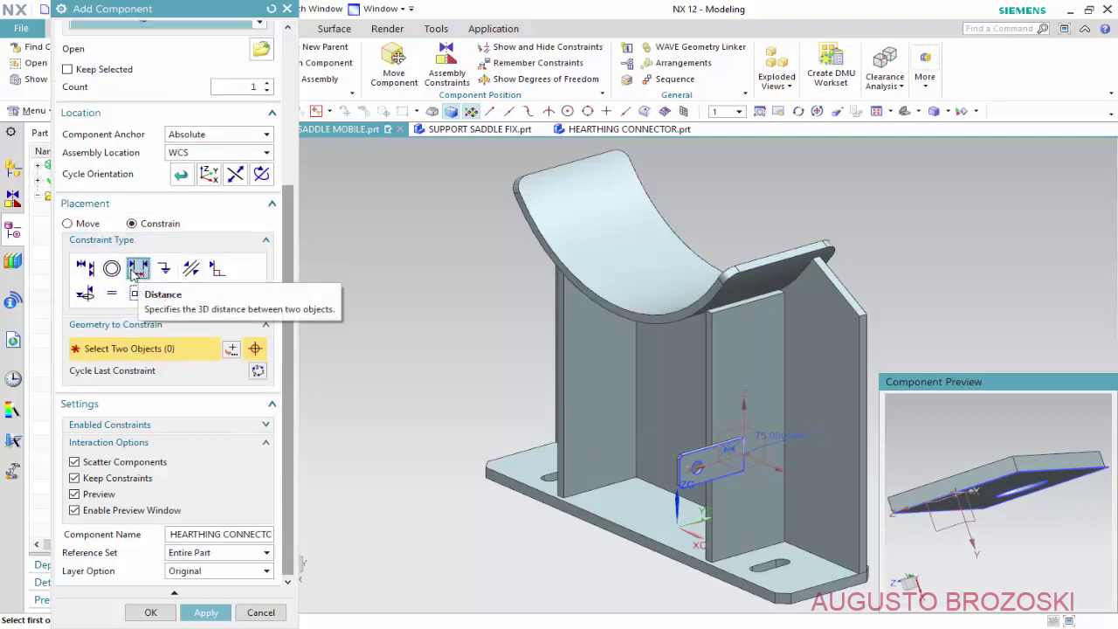
left_click(761, 461)
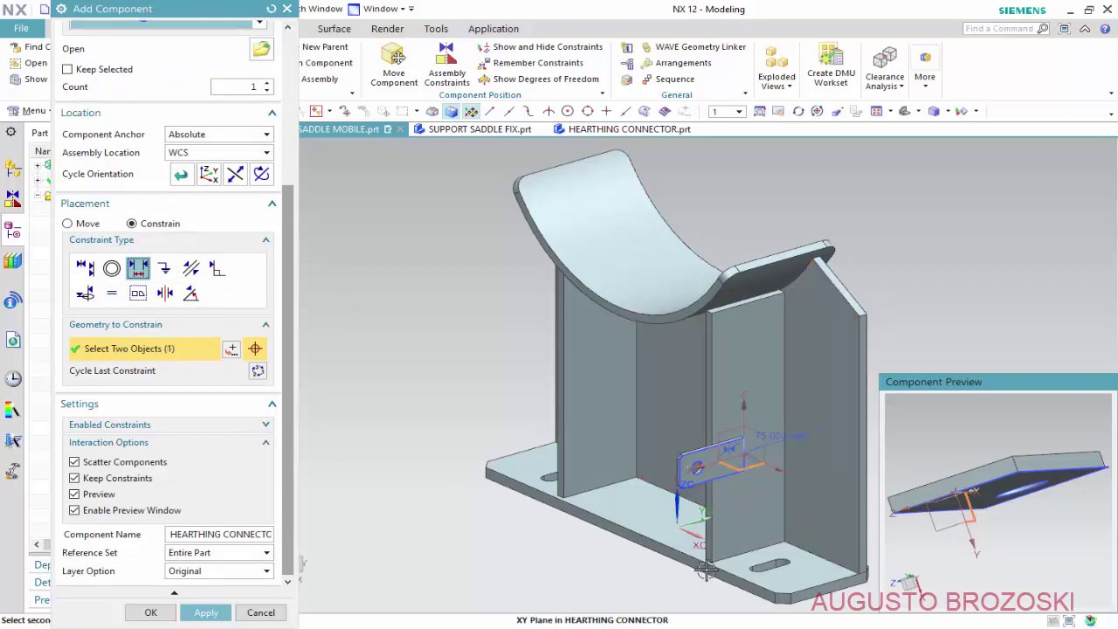
middle_click_drag(707, 577, 734, 470)
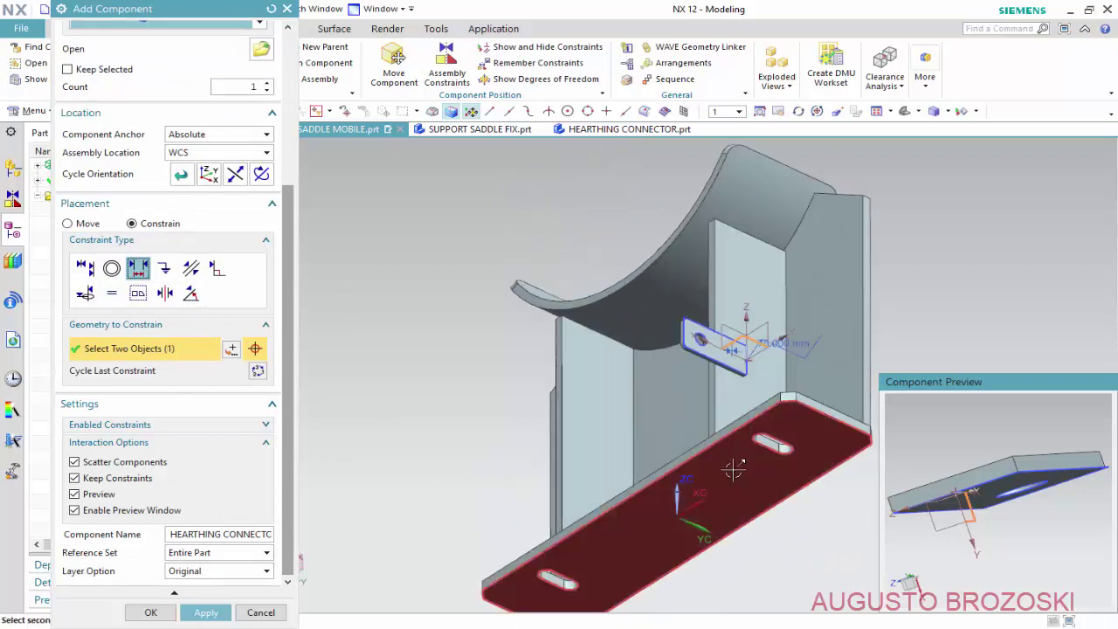
left_click(734, 470)
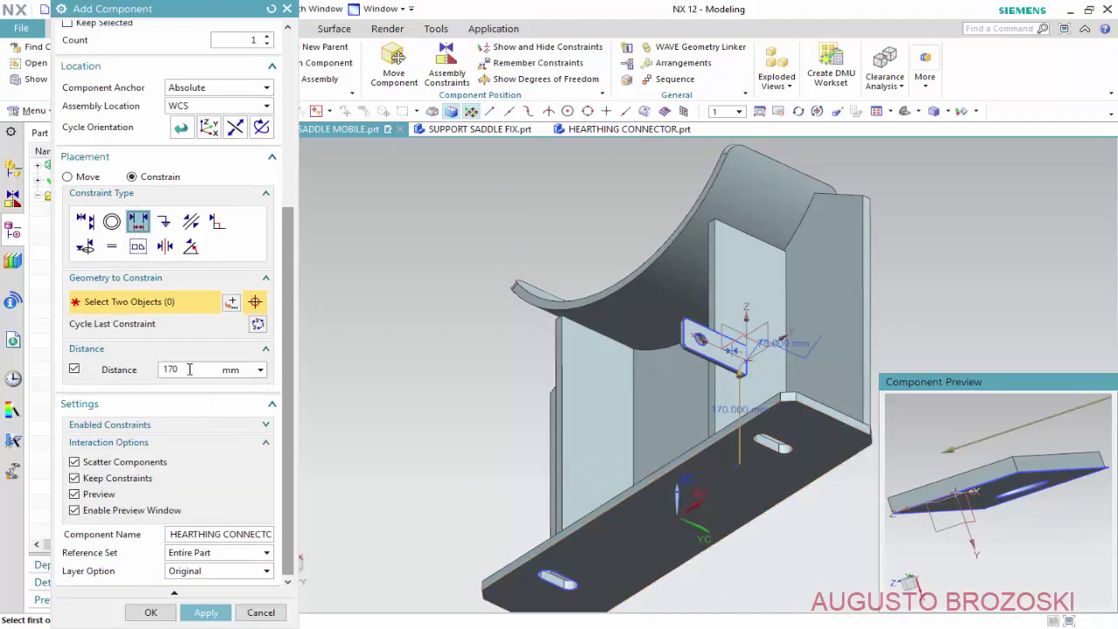
left_click(188, 370)
type("125")
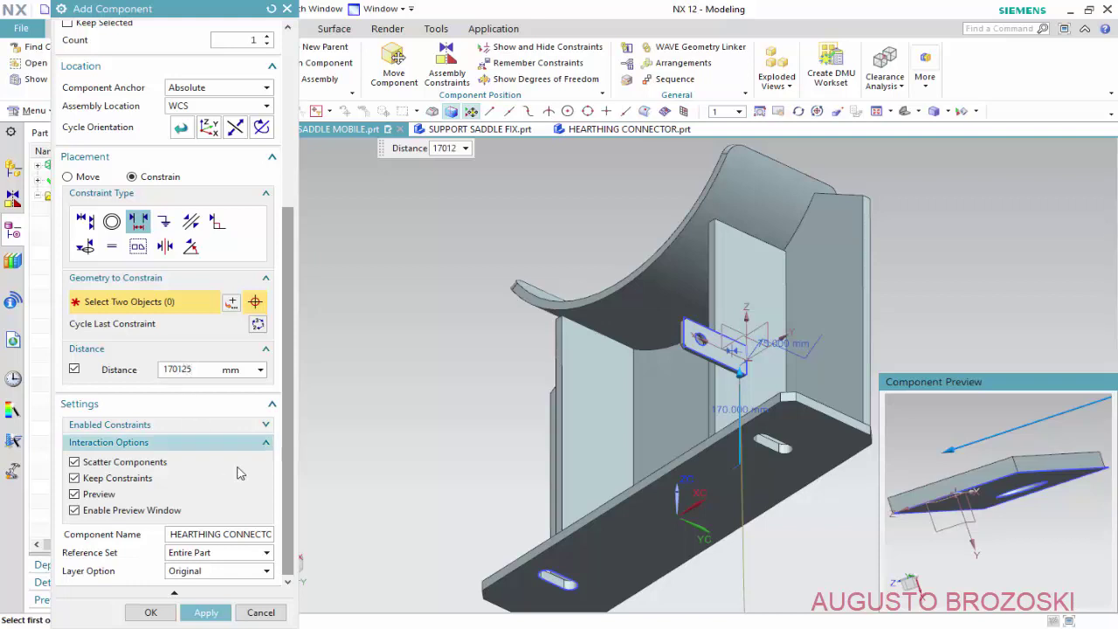
type("1")
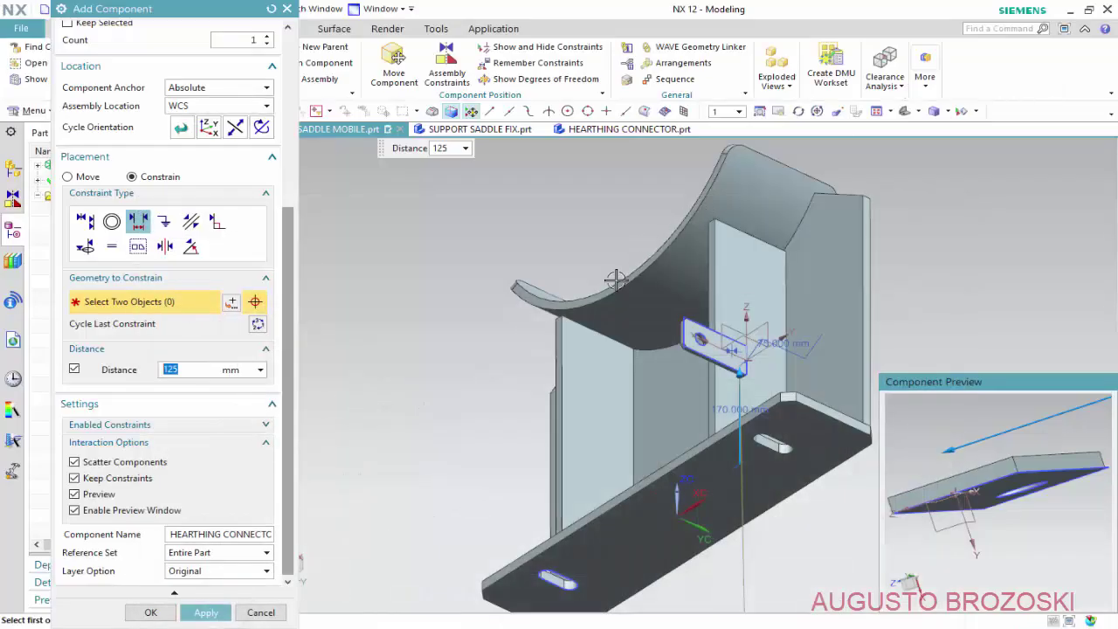
left_click(206, 616)
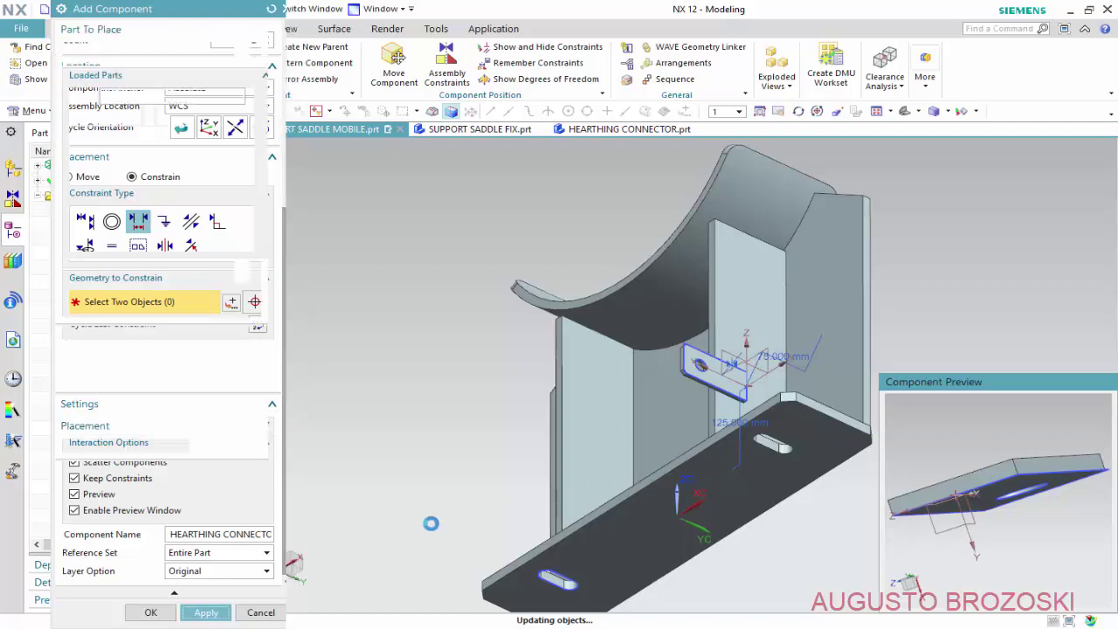
left_click(255, 611)
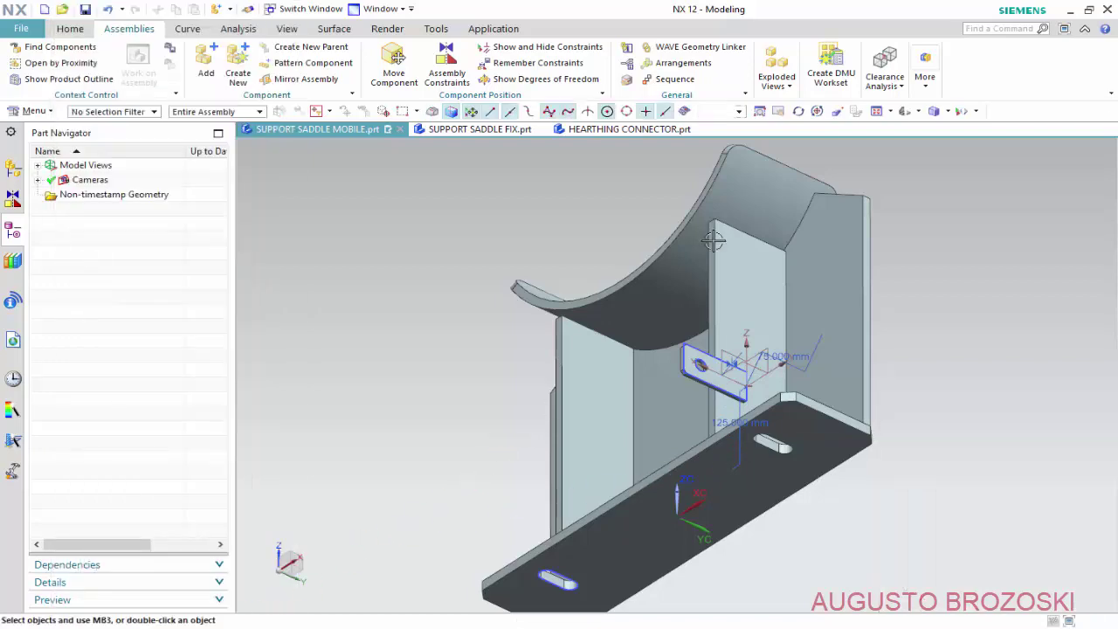
- Hide sketches, datum coordinate systems and assembly constraints in the saddle assembly
left_click(943, 111)
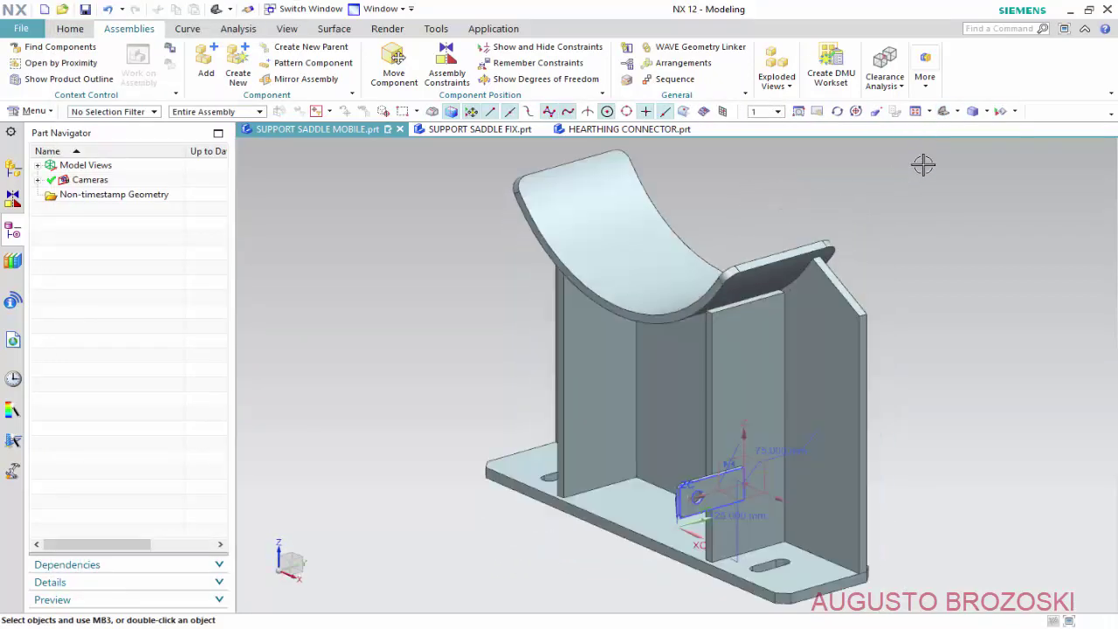
left_click(1015, 111)
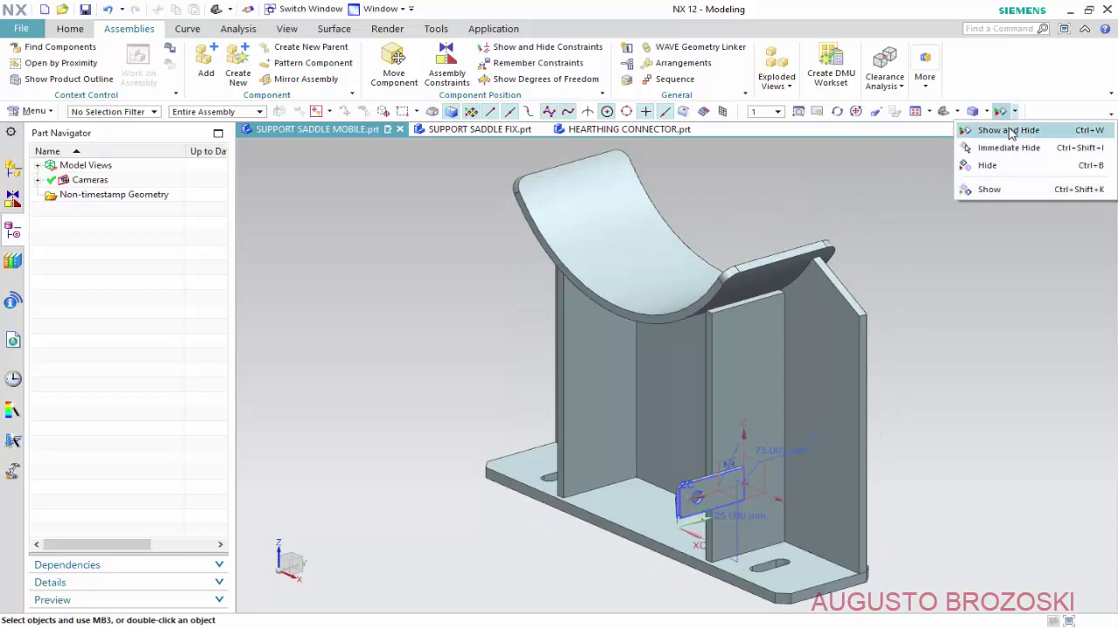
left_click(990, 133)
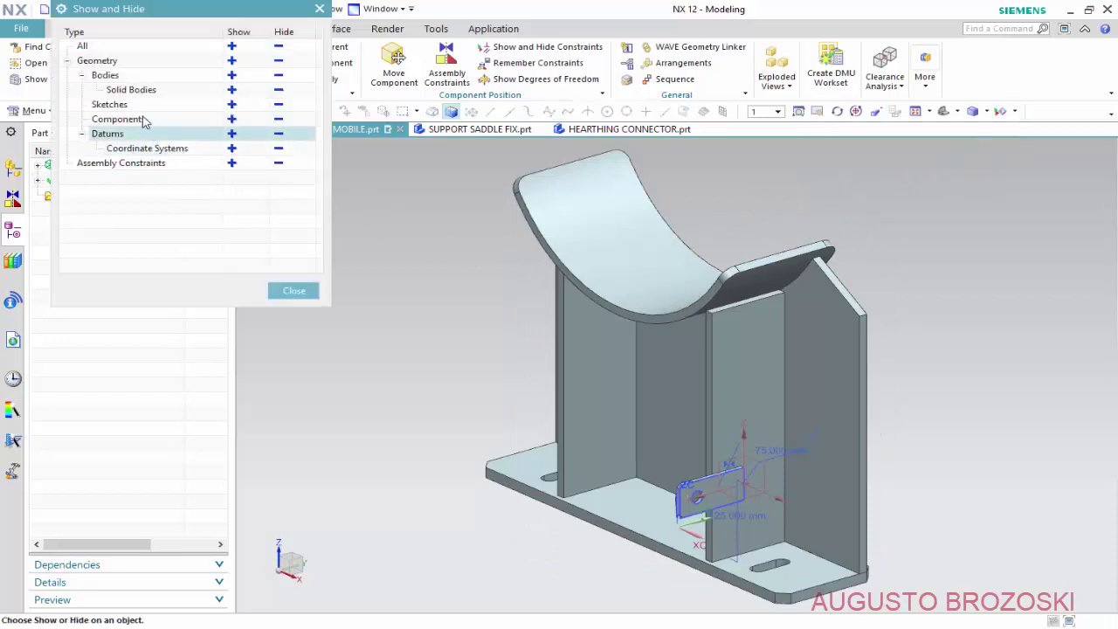
left_click(278, 104)
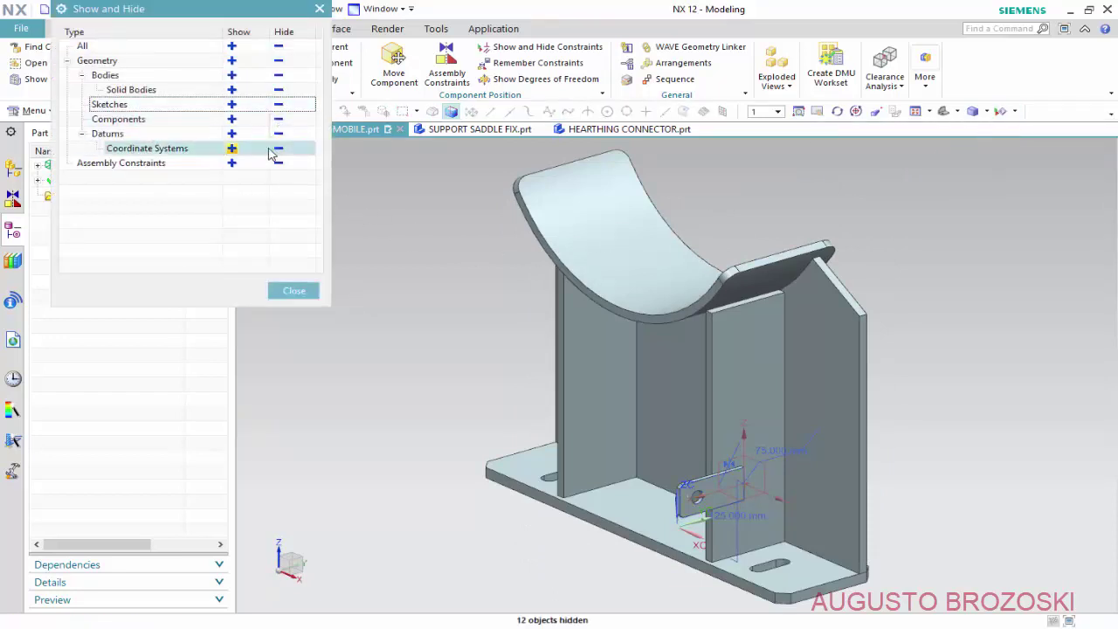
left_click(278, 149)
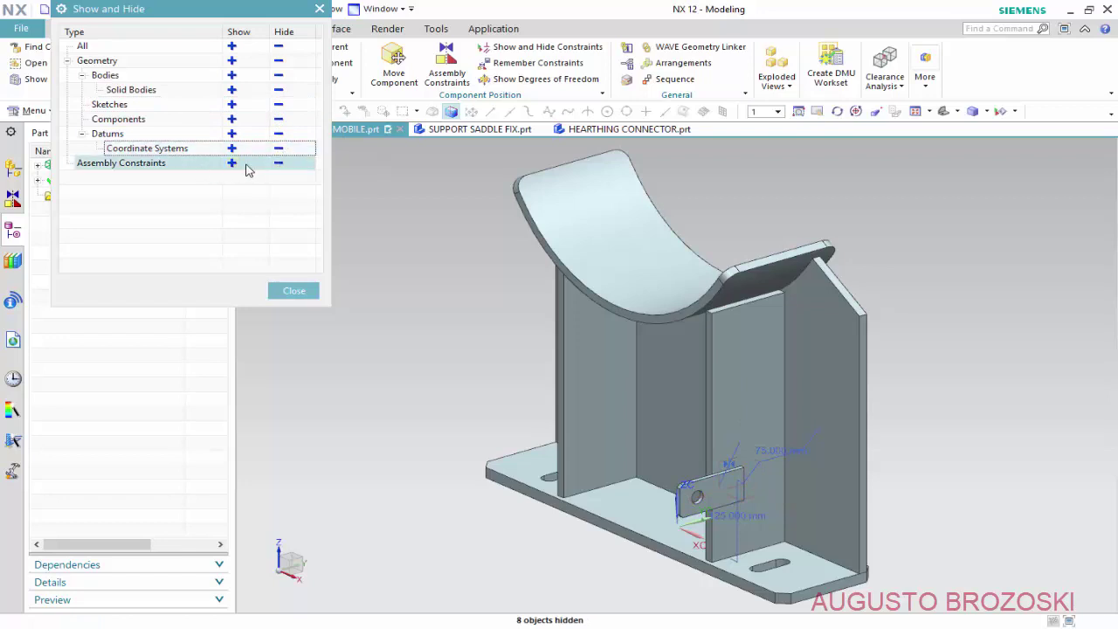
left_click(278, 162)
left_click(292, 291)
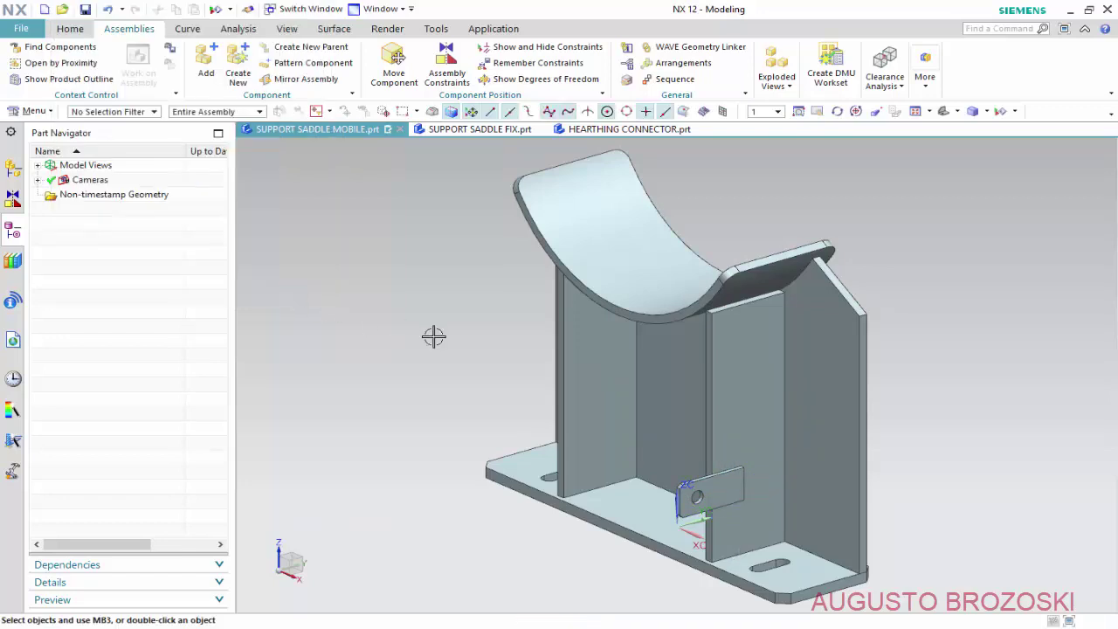
- Save SUPPORT SADDLE MOBILE and close it as Part Only
left_click(83, 8)
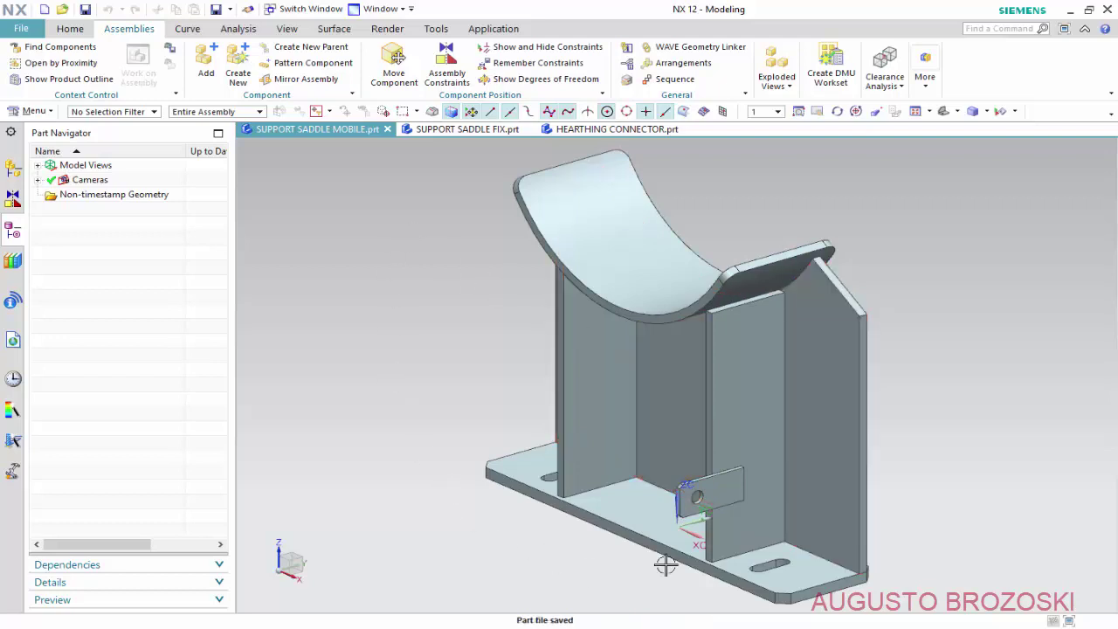
left_click(387, 130)
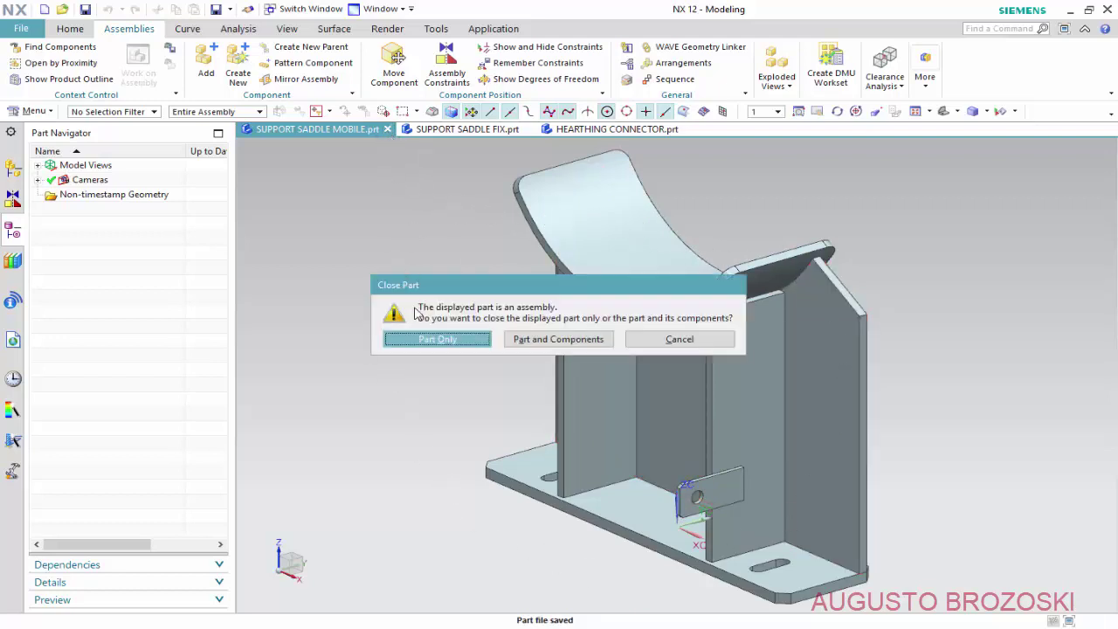
left_click(445, 339)
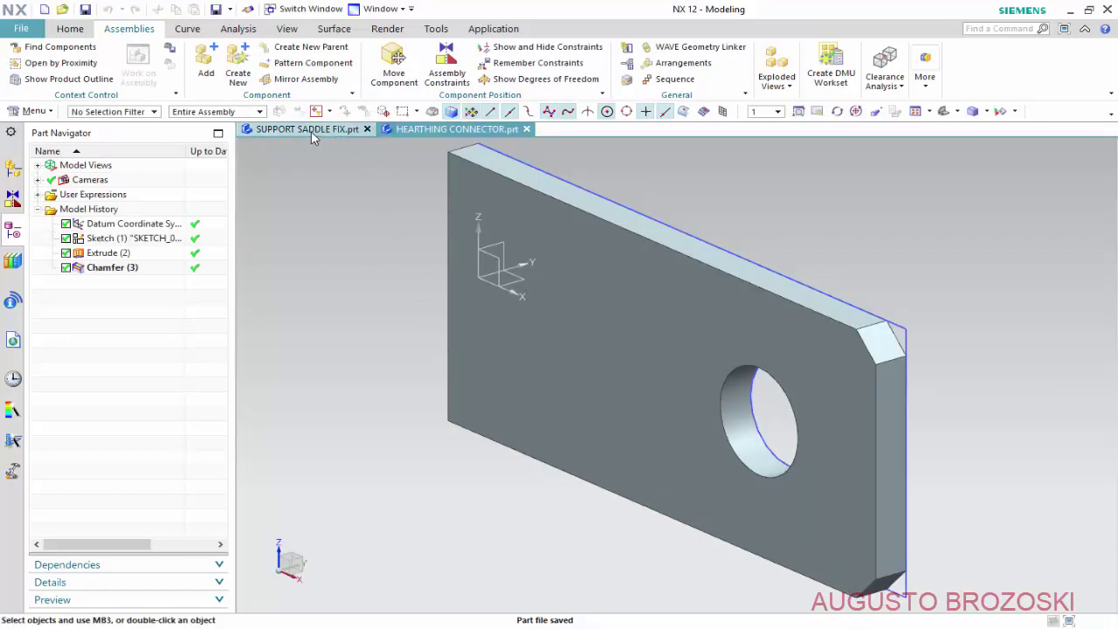
- Add HEARTHING CONNECTOR to SUPPORT SADDLE FIX, raising it to Z 140 and shifting it along X
left_click(311, 131)
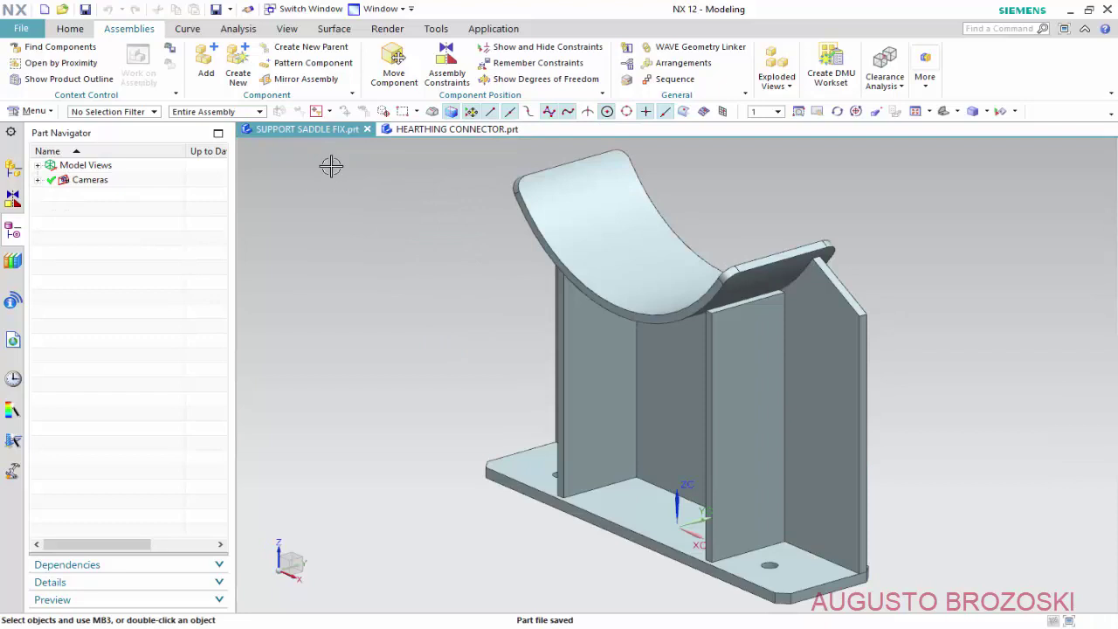
left_click(206, 68)
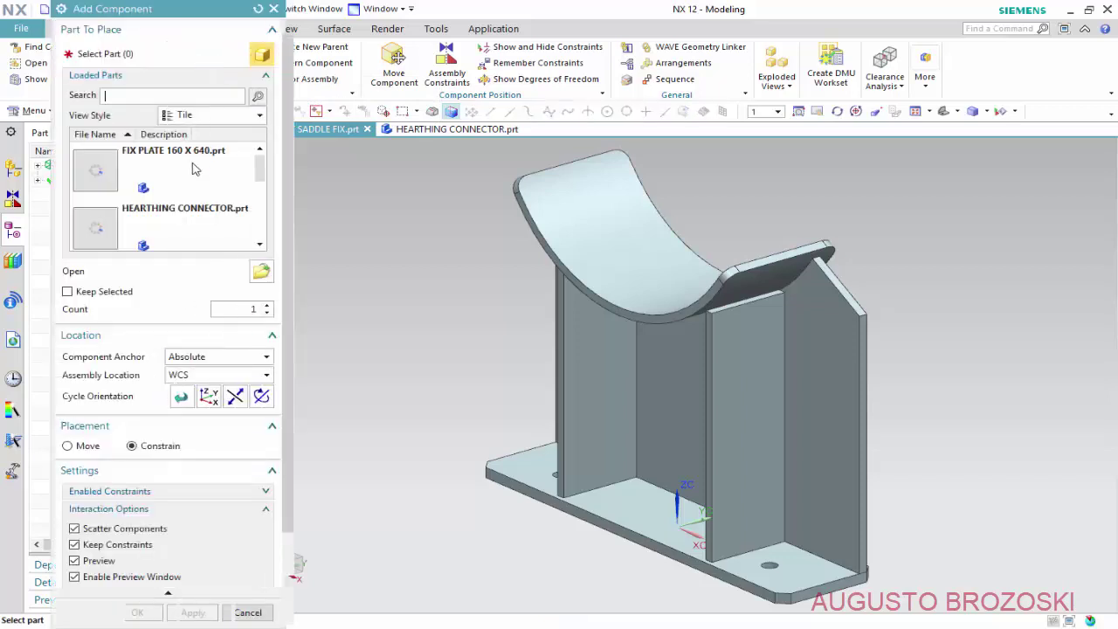
left_click(116, 236)
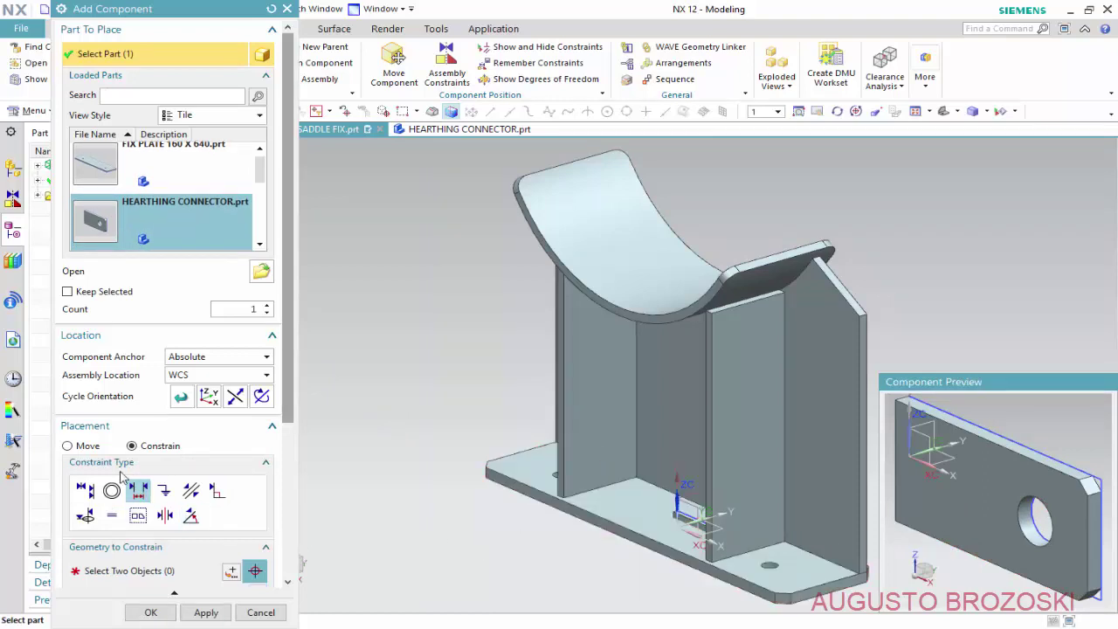
left_click(69, 446)
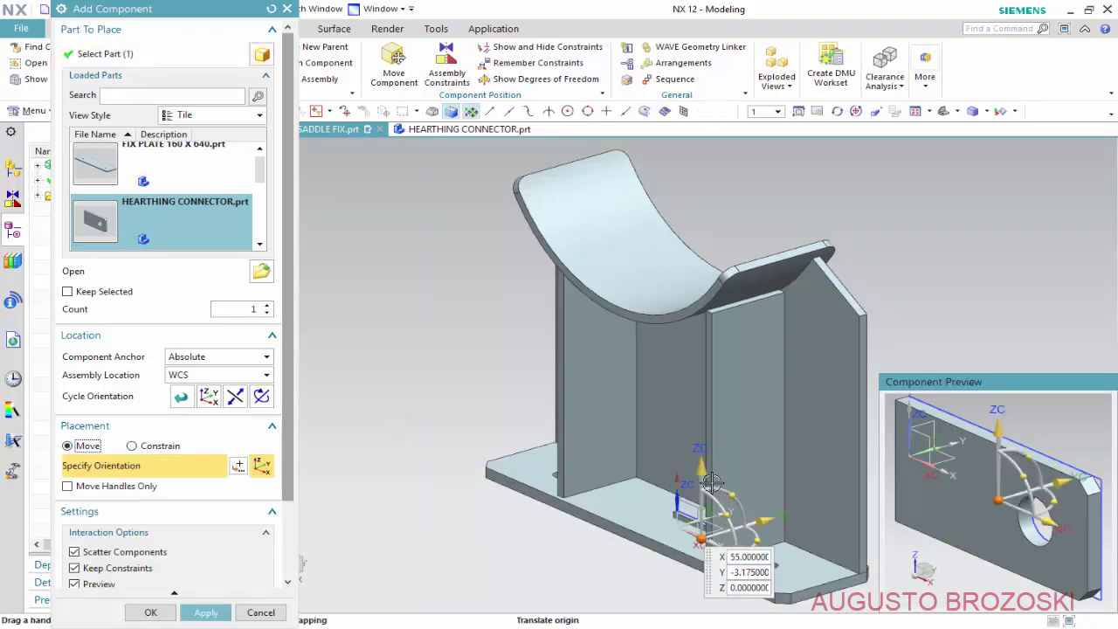
left_click_drag(699, 469, 700, 377)
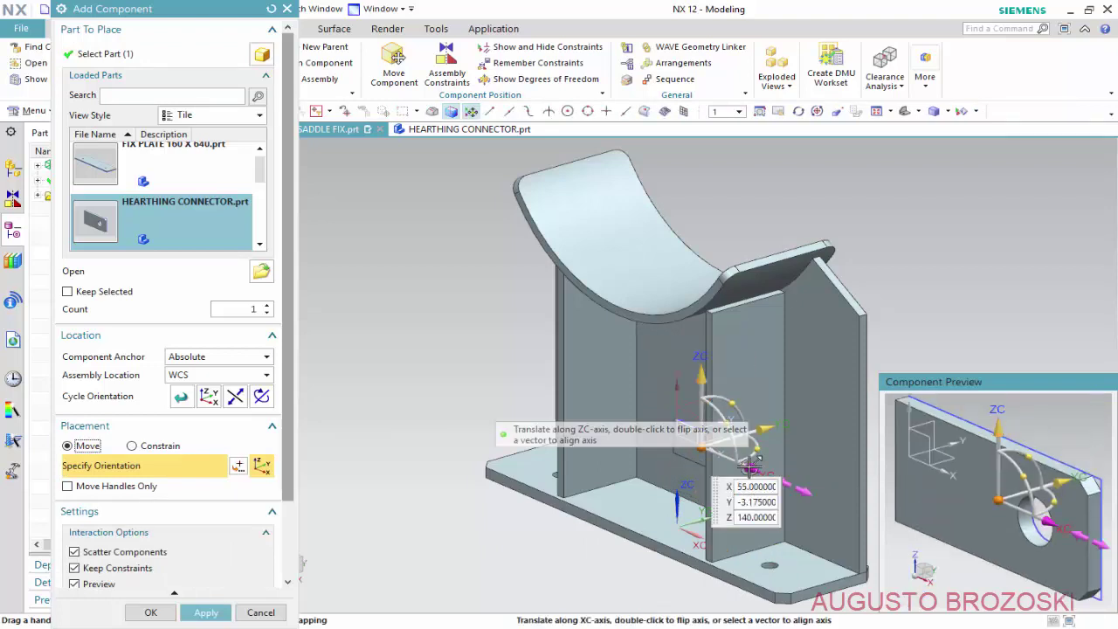
left_click_drag(753, 464, 836, 503)
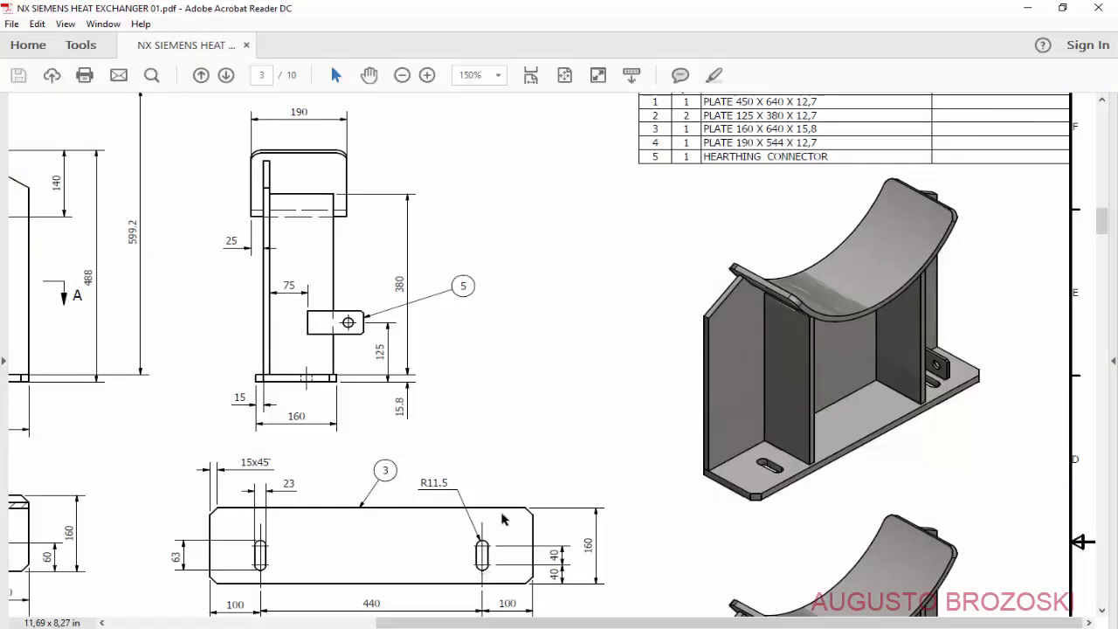
- Check part 5's 75 and 125 mm position on drawing page 3, then return to NX
scroll(612, 367, "down", 2)
scroll(616, 374, "down", 4)
scroll(616, 374, "down", 1)
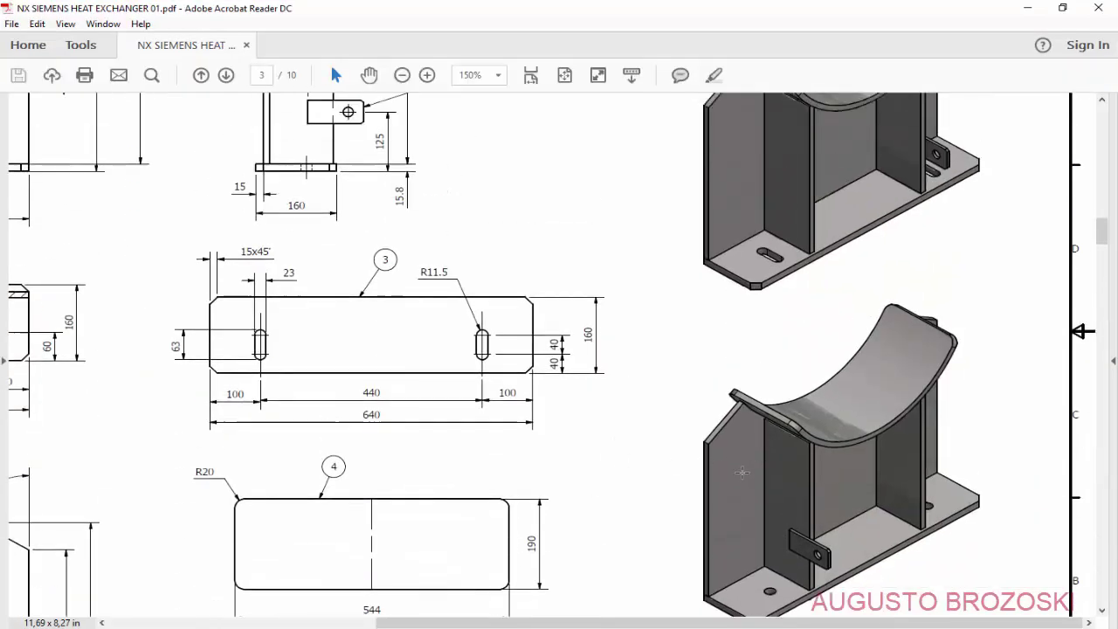
scroll(778, 502, "up", 1)
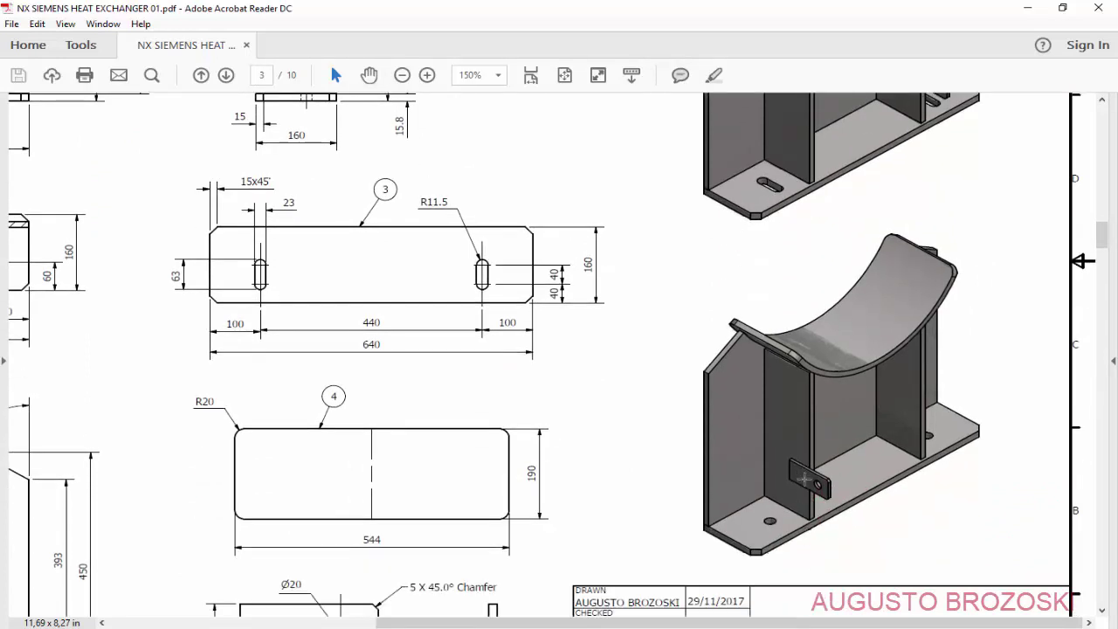
scroll(804, 478, "up", 3)
scroll(838, 272, "up", 1)
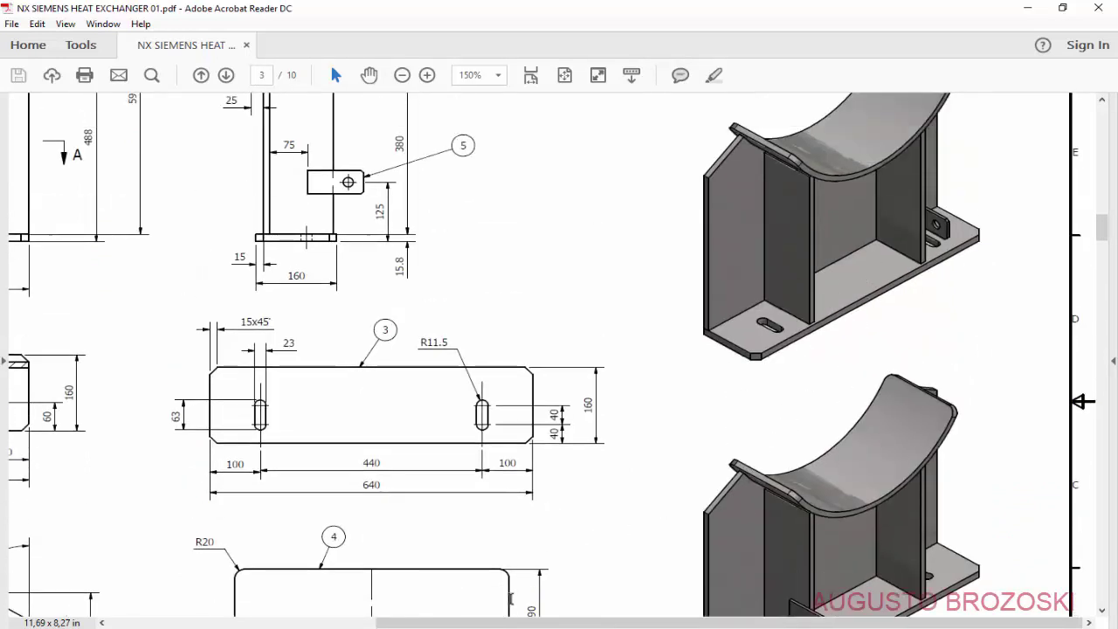
key("alt+Tab")
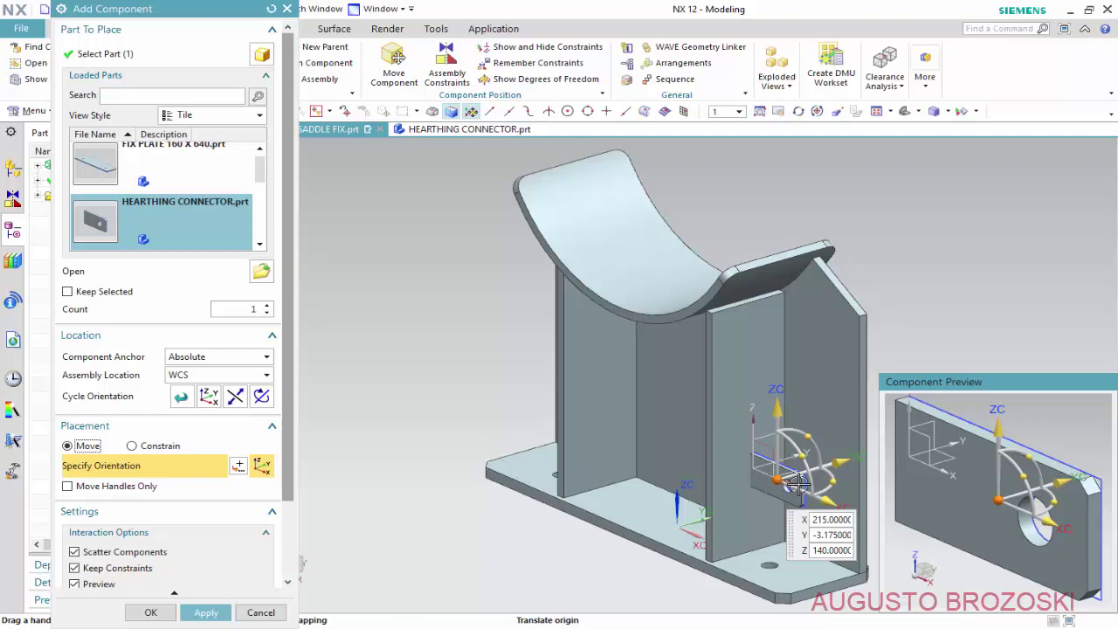
- Shift the connector along X and touch-align its face to the inner 125x380 plate face
mouse_move(828, 503)
left_mouse_down()
mouse_move(583, 398)
mouse_move(560, 360)
mouse_move(501, 390)
left_mouse_up()
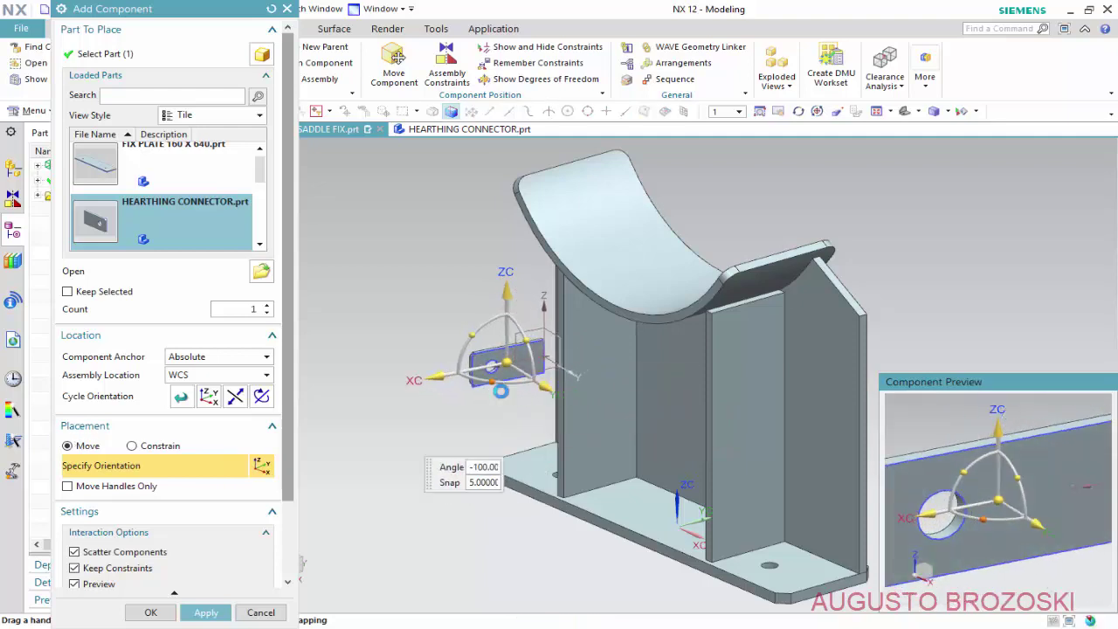
left_click(134, 446)
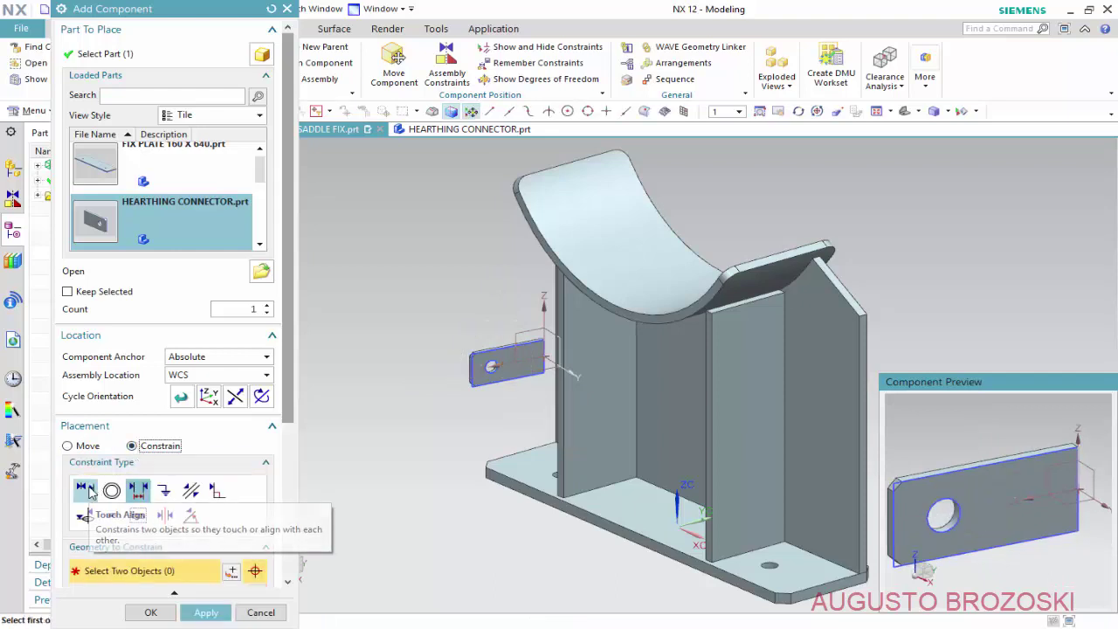
left_click(86, 490)
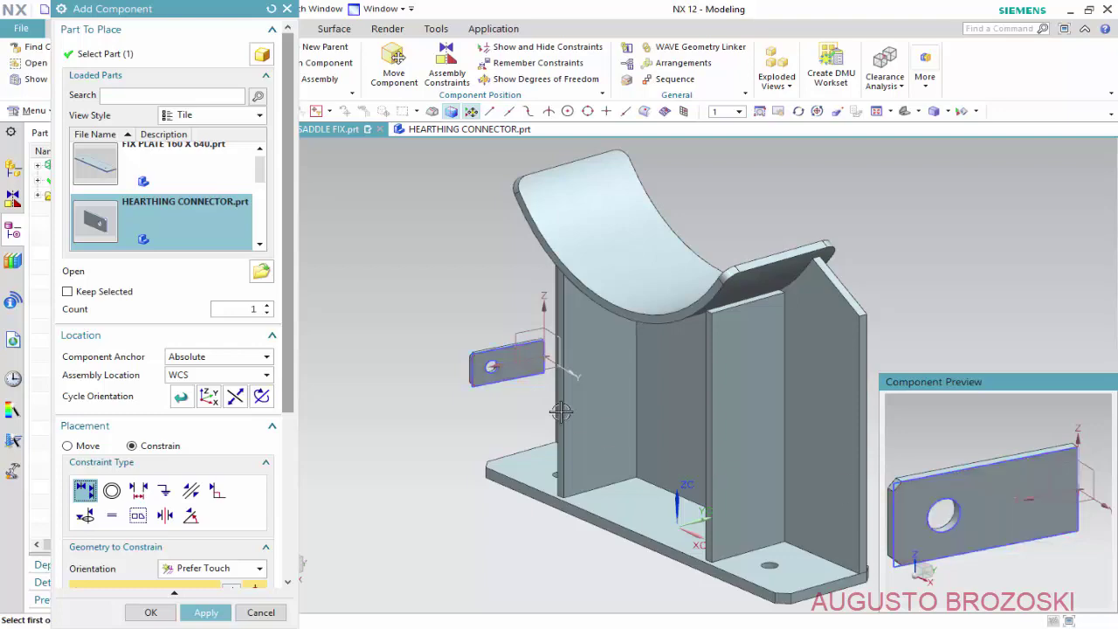
left_click(506, 376)
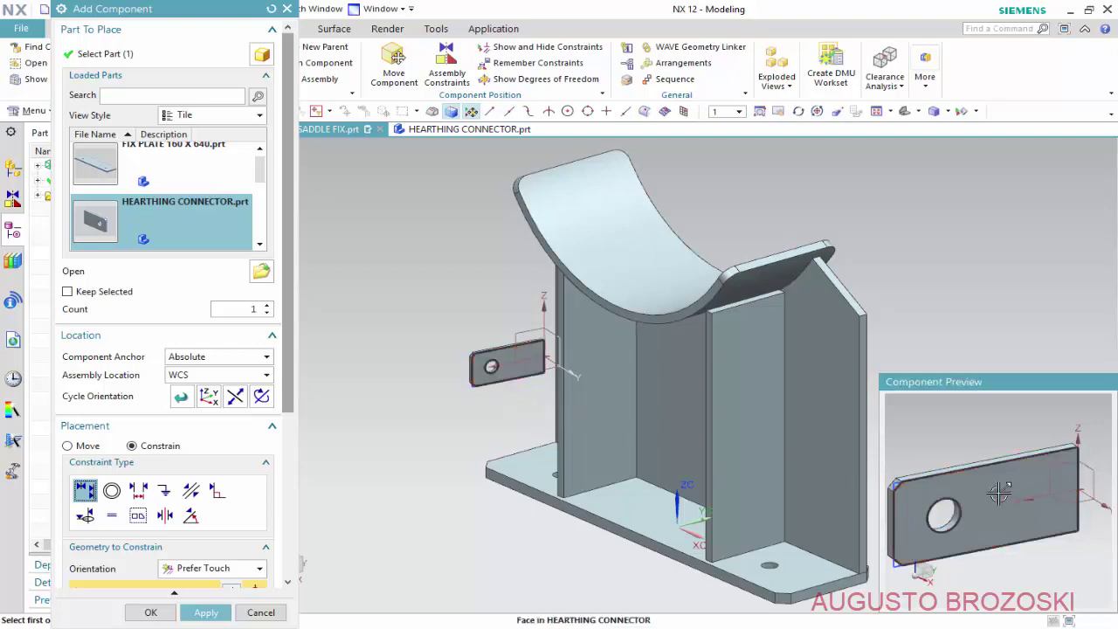
middle_click_drag(490, 429, 567, 454)
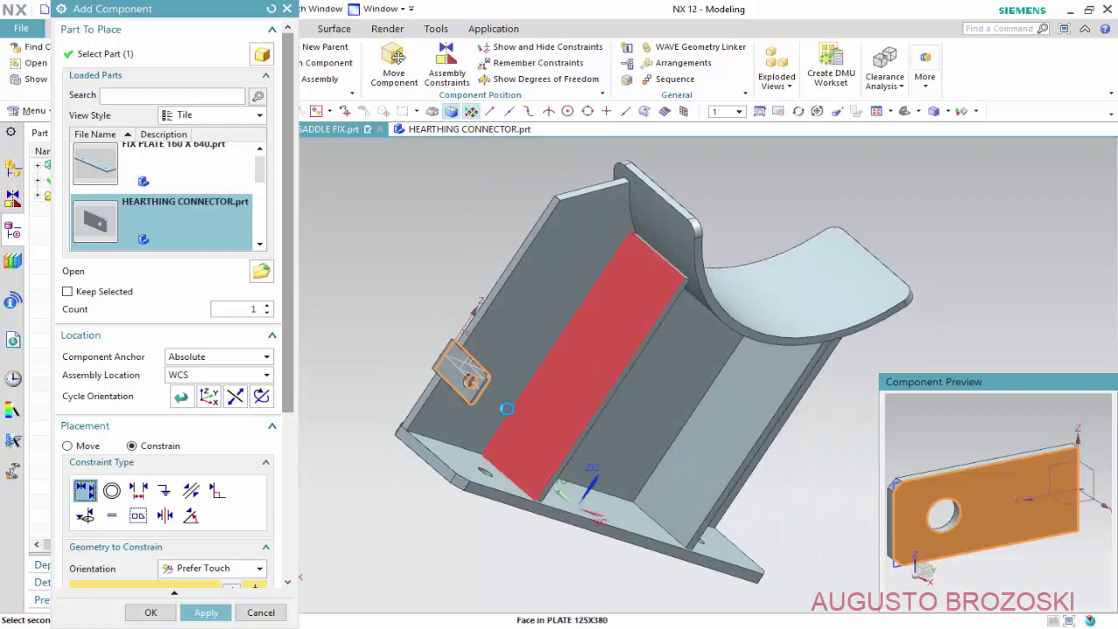
left_click(506, 408)
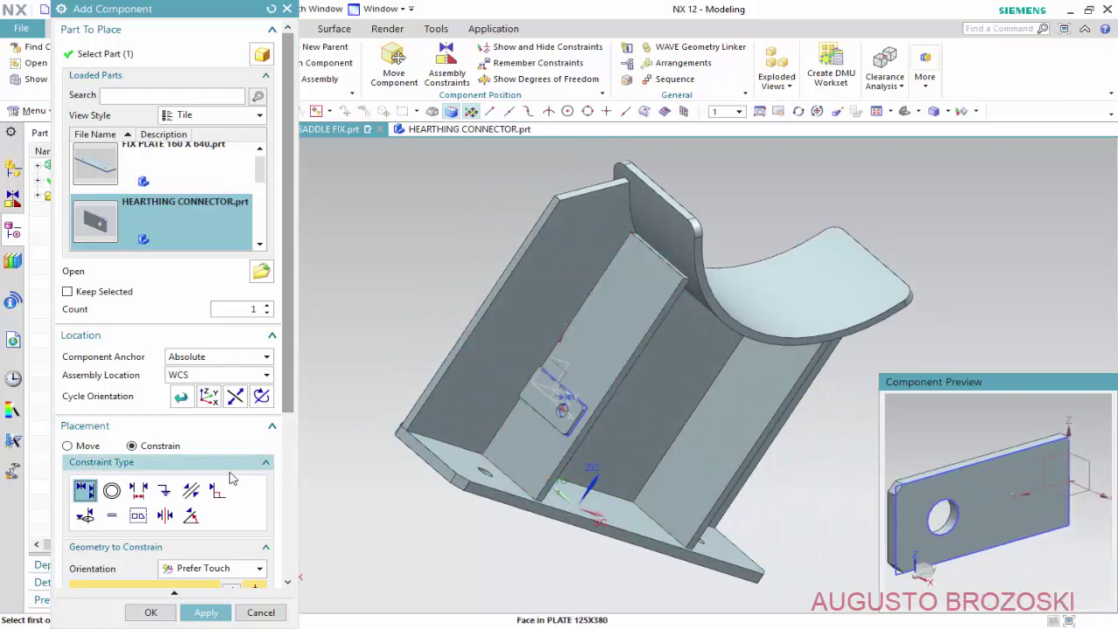
- Slide the connector 80 mm along Y, then return to constraint placement
left_click(69, 445)
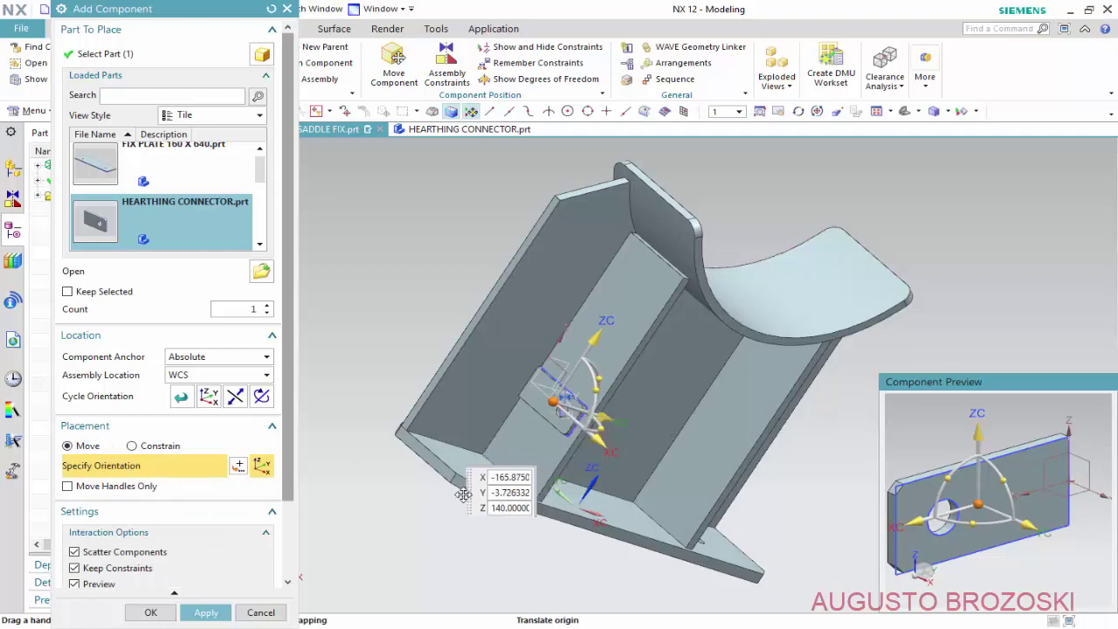
left_click_drag(597, 446, 633, 476)
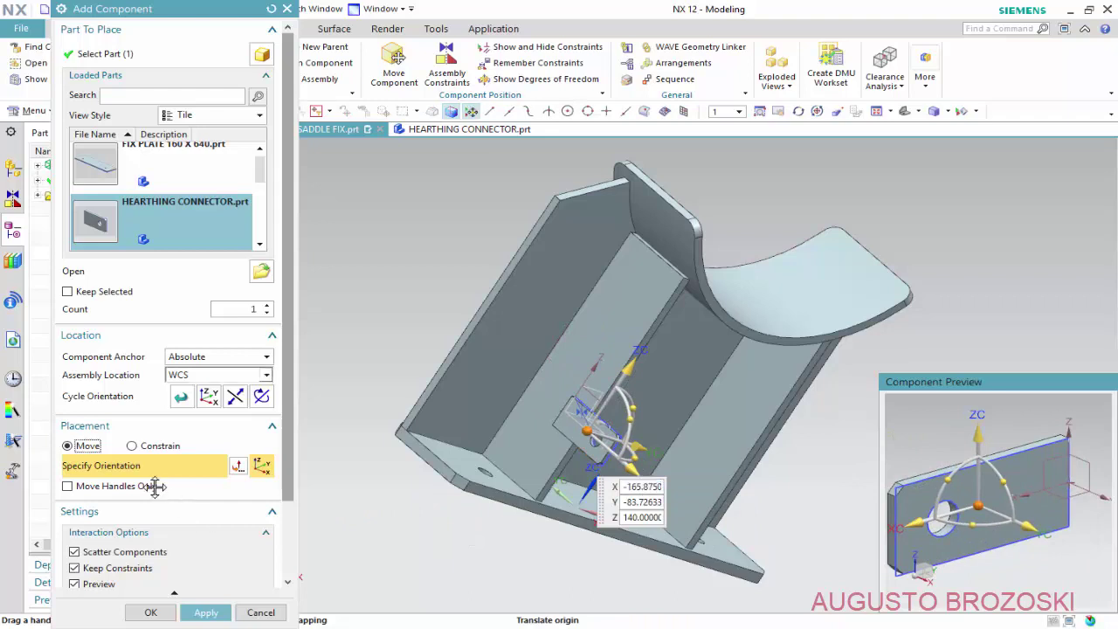
left_click(159, 447)
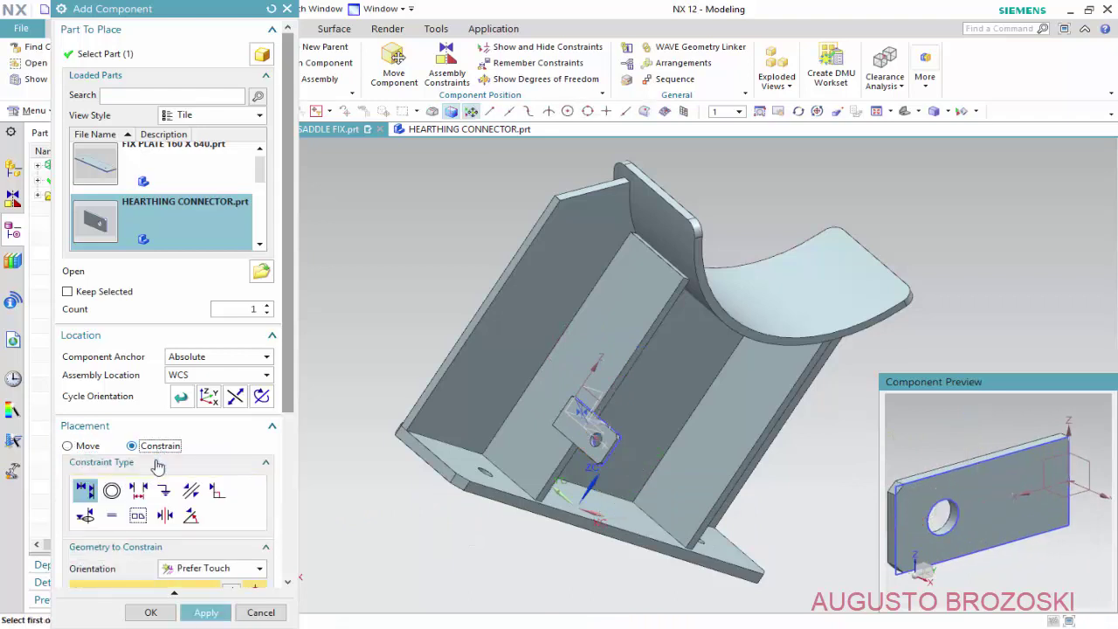
- Set the connector's top face 75 mm from the inner wall face with a Distance constraint
left_click(139, 492)
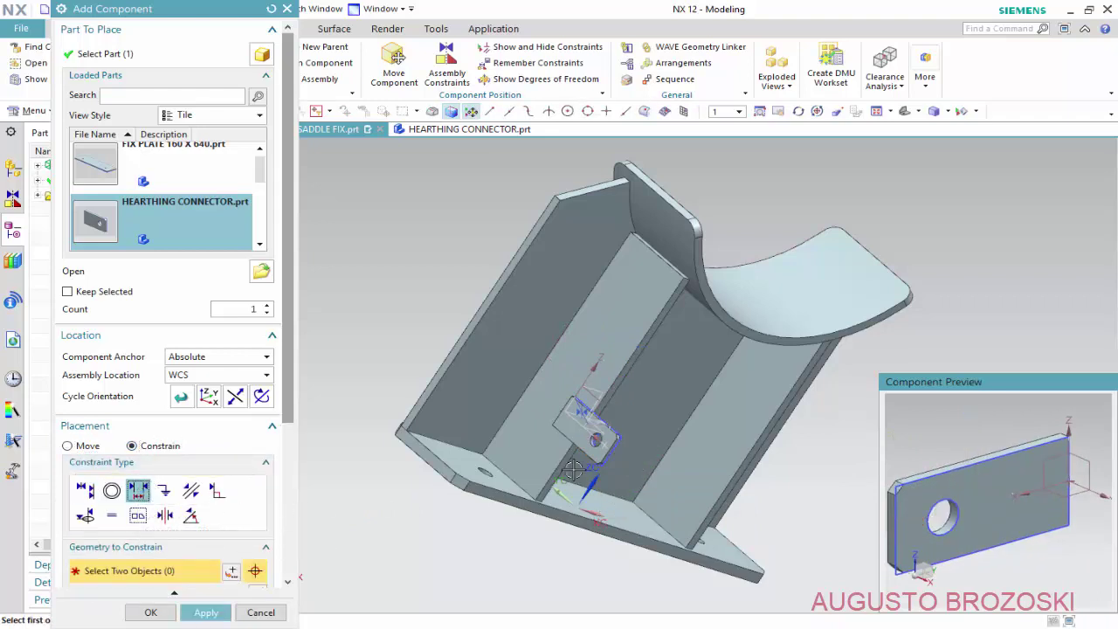
mouse_move(999, 429)
middle_mouse_down()
mouse_move(978, 460)
mouse_move(988, 462)
middle_mouse_up()
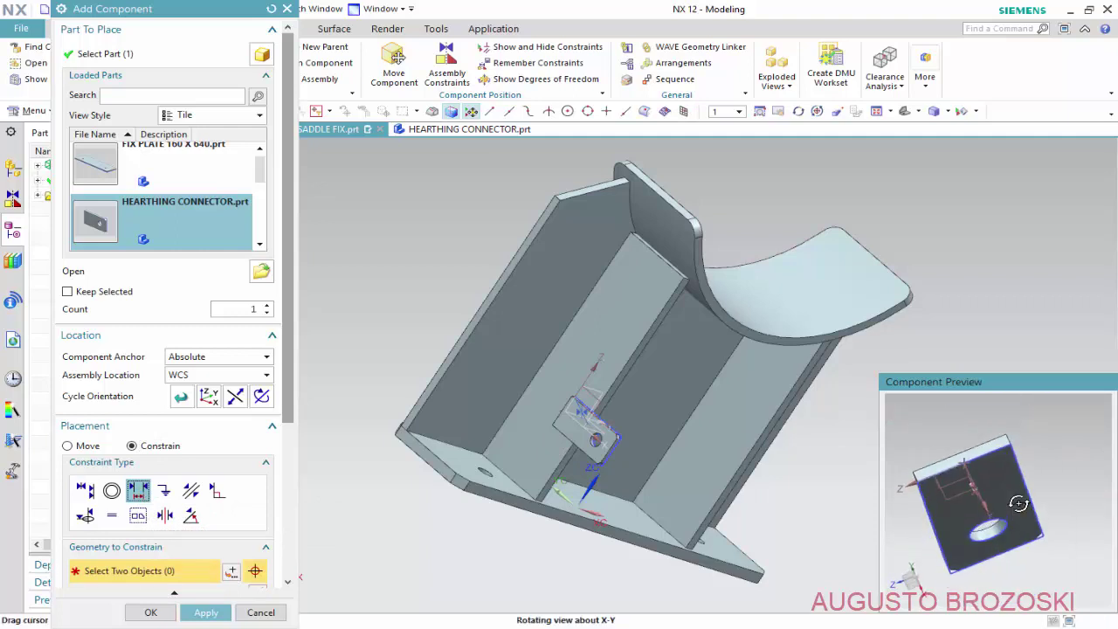
scroll(988, 461, "up", 3)
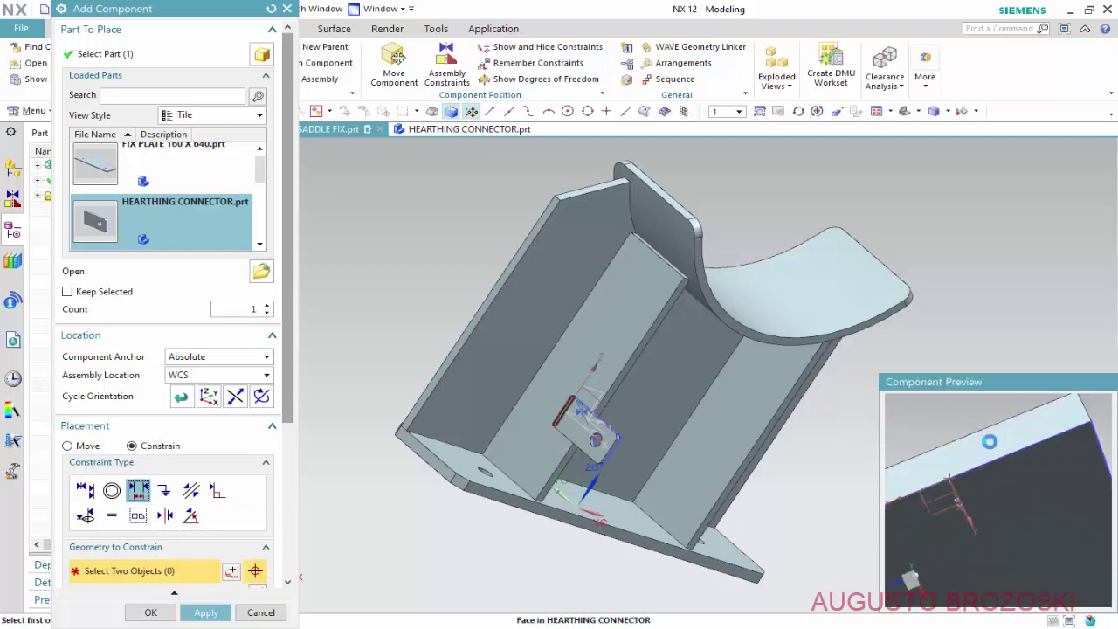
left_click(983, 433)
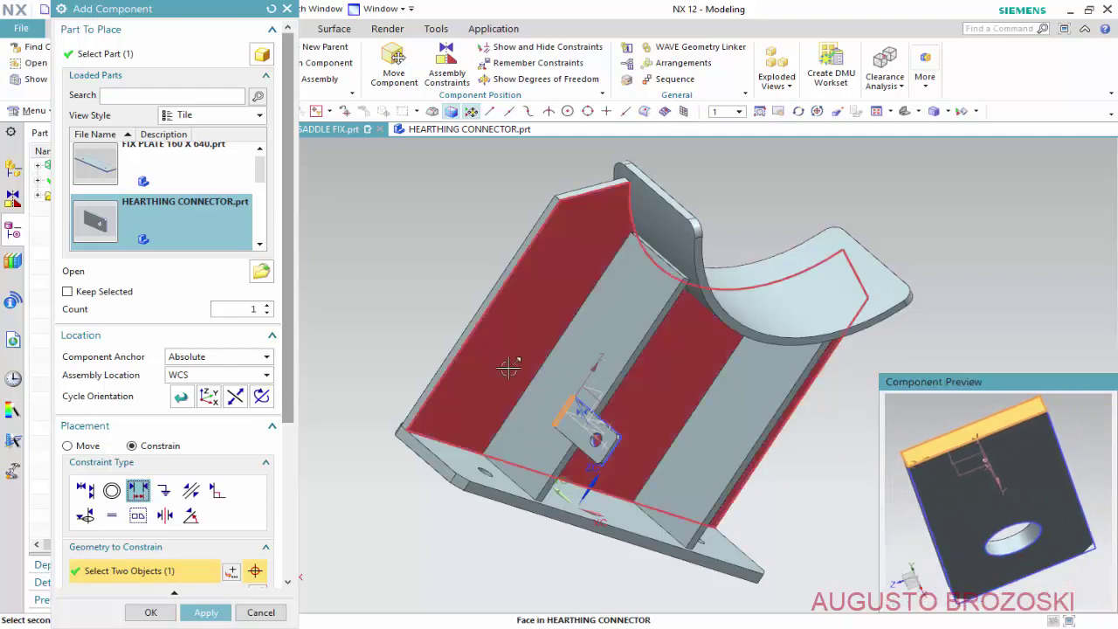
left_click(455, 380)
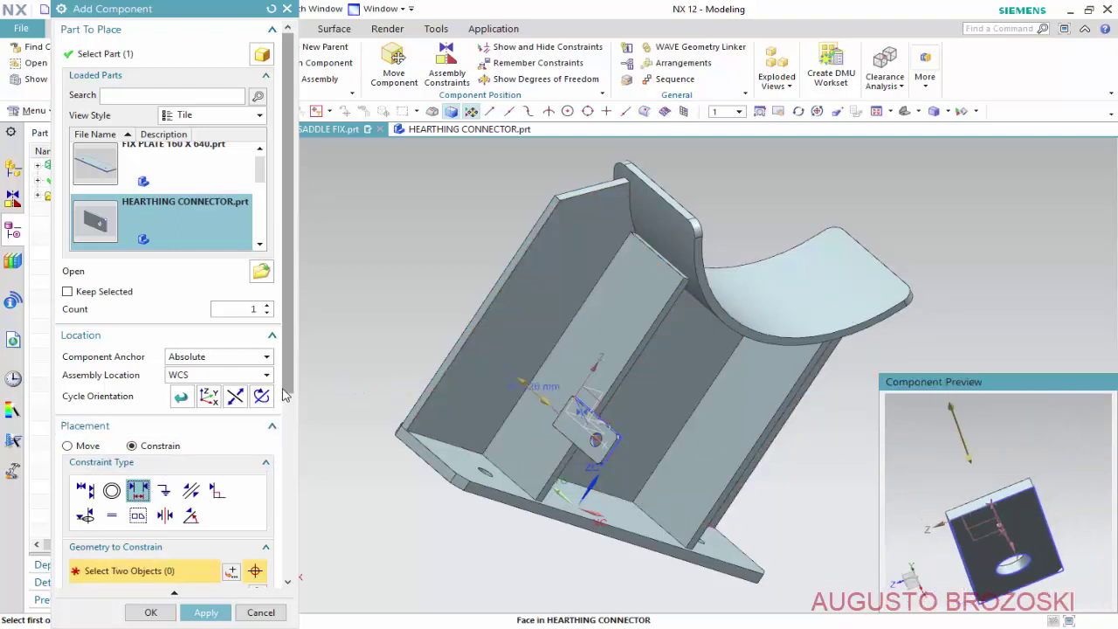
left_click_drag(289, 399, 289, 505)
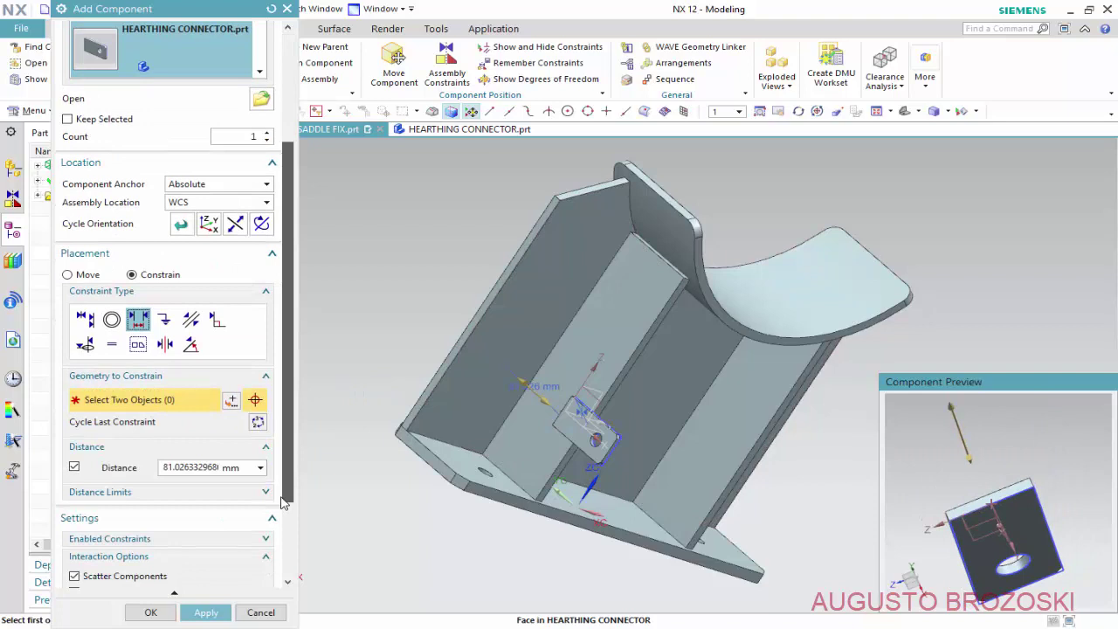
left_click(200, 466)
double_click(200, 466)
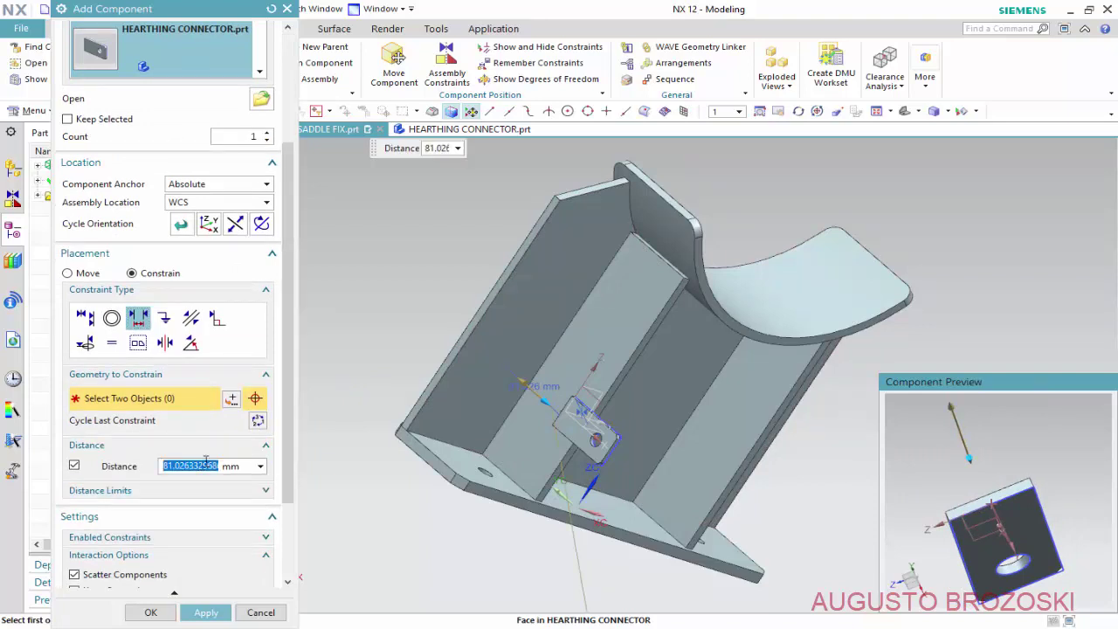
type("75")
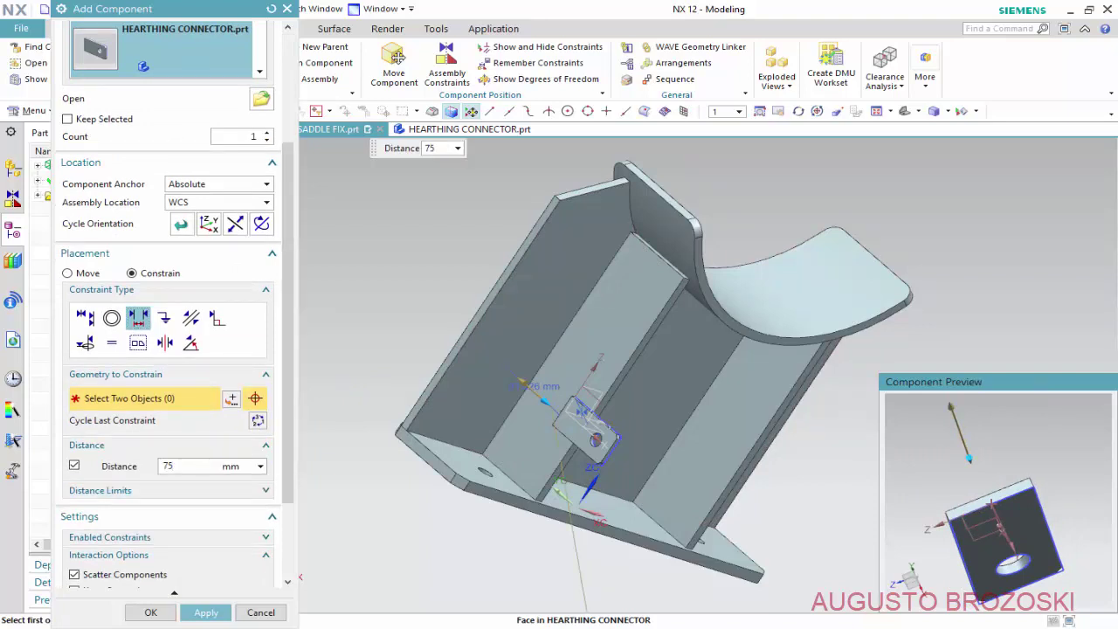
key("Return")
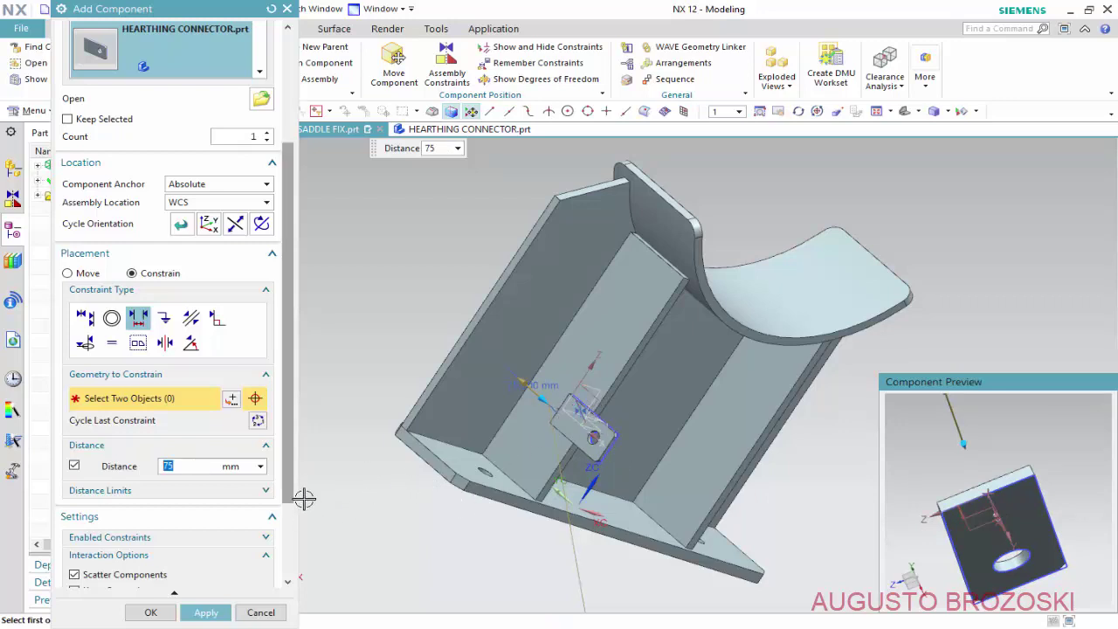
- Add a 140 mm Distance constraint between a connector face and the base flange face
left_click_drag(293, 490, 292, 571)
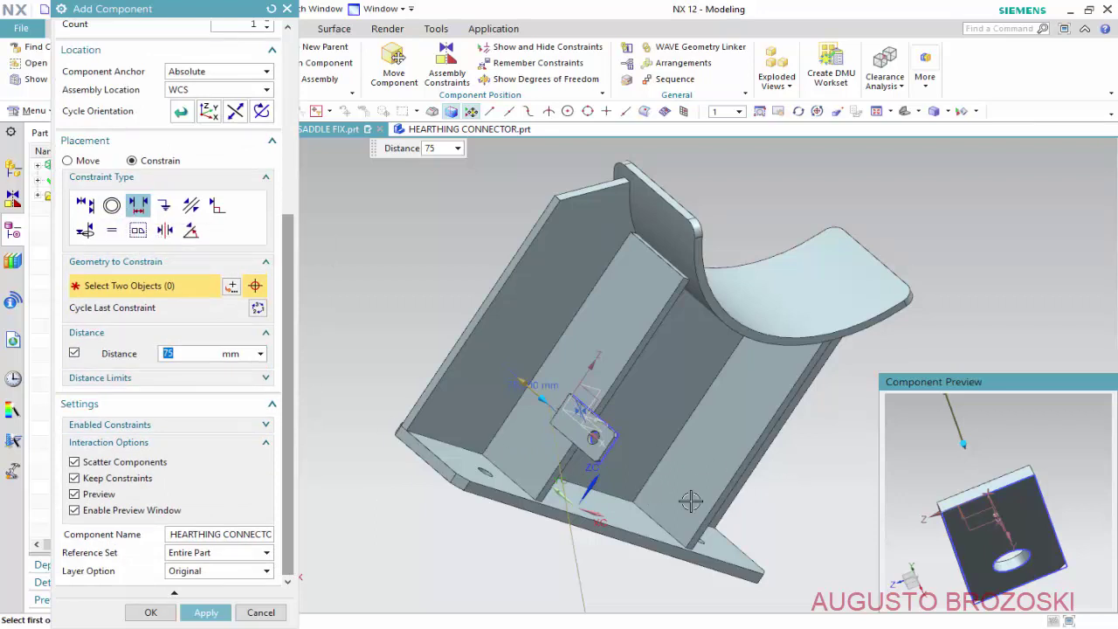
scroll(577, 434, "up", 3)
scroll(574, 410, "up", 2)
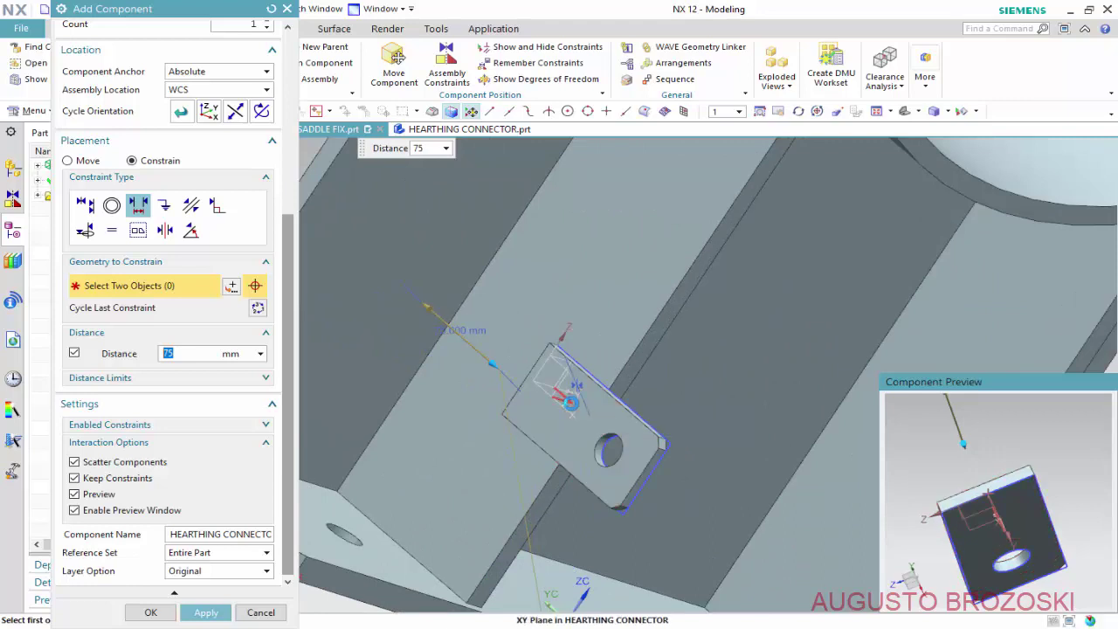
left_click(571, 402)
left_click(602, 442)
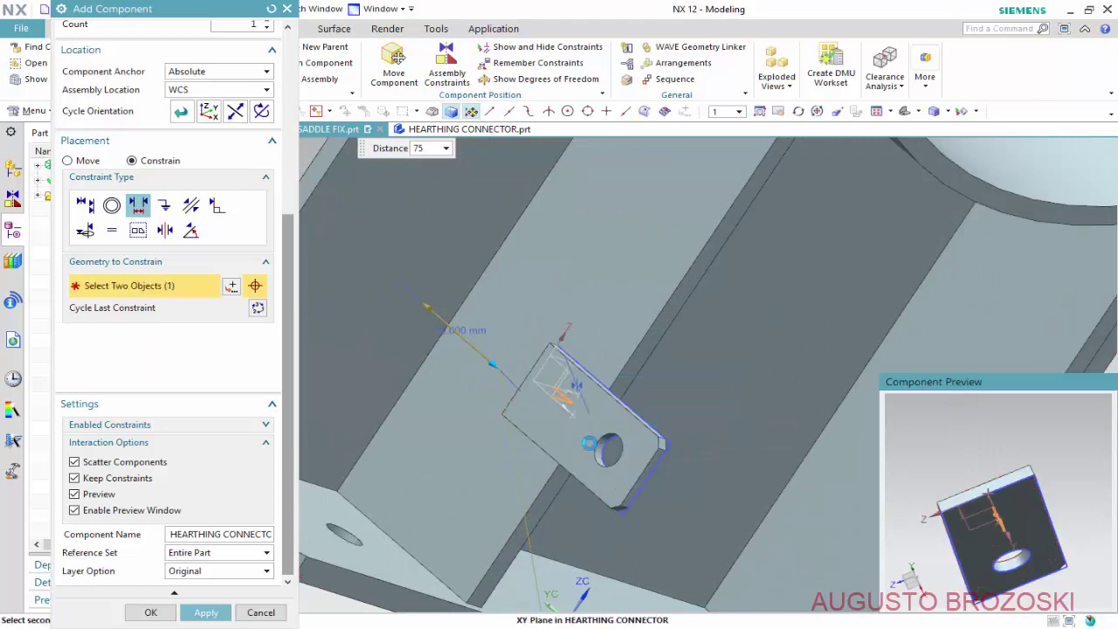
scroll(581, 433, "down", 5)
scroll(559, 460, "up", 2)
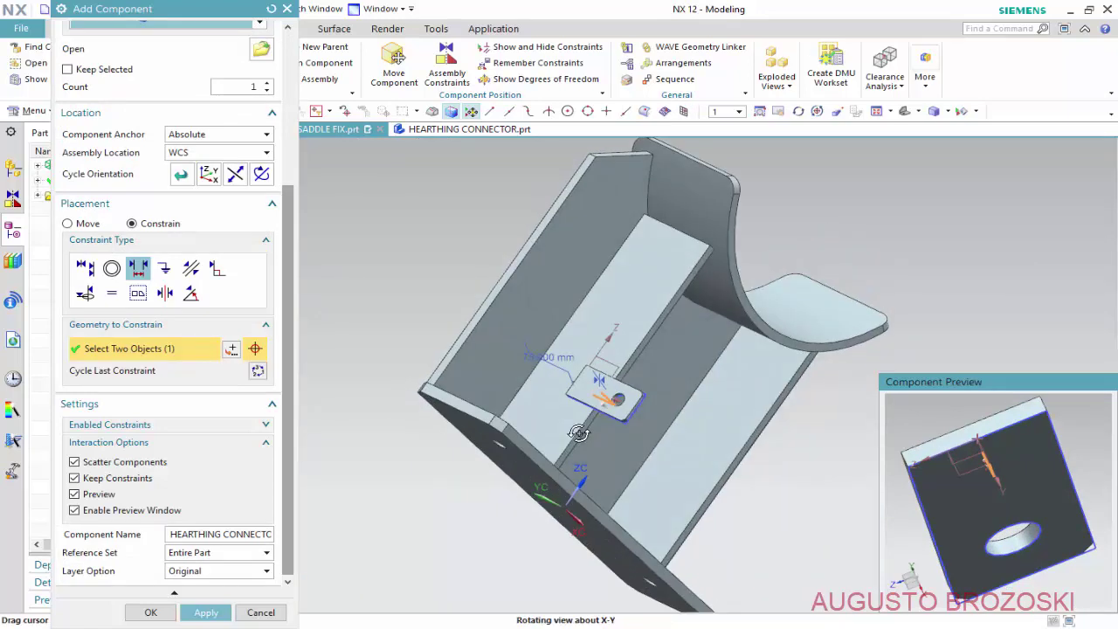
scroll(542, 449, "up", 2)
scroll(524, 458, "up", 2)
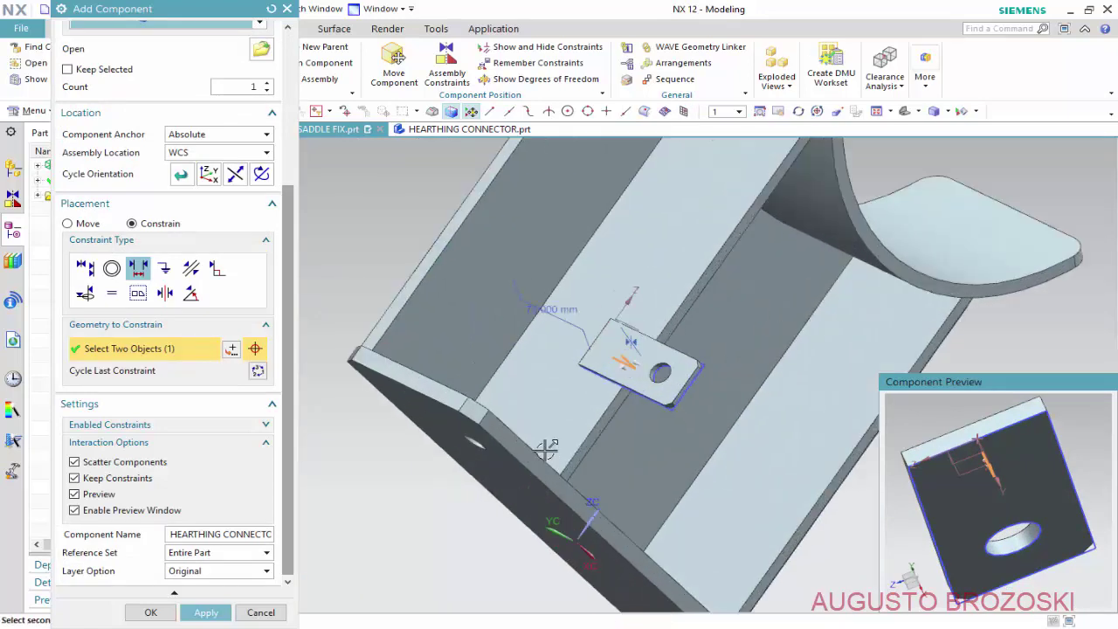
left_click(500, 483)
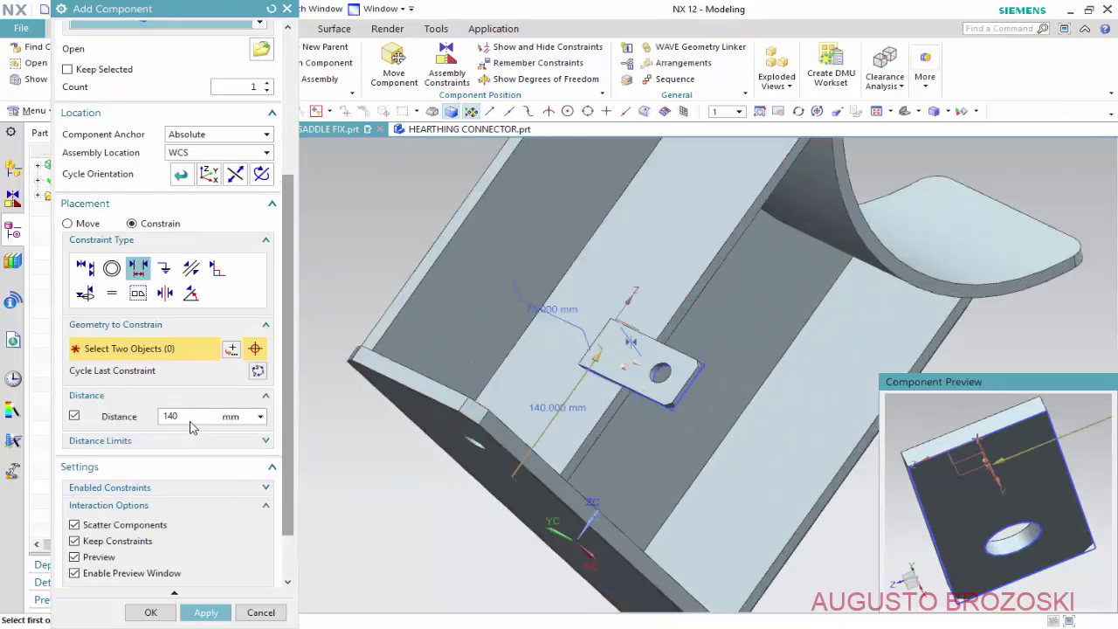
left_click(189, 421)
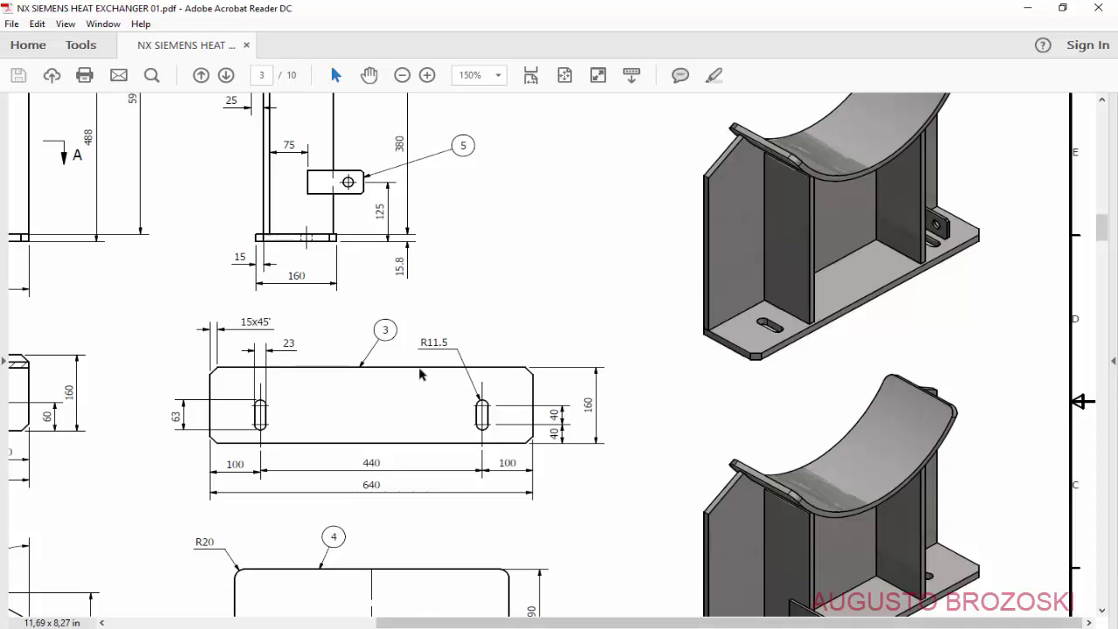
- Read the 125 mm saddle dimension in the PDF, then apply the connector placement in NX
scroll(320, 316, "up", 3)
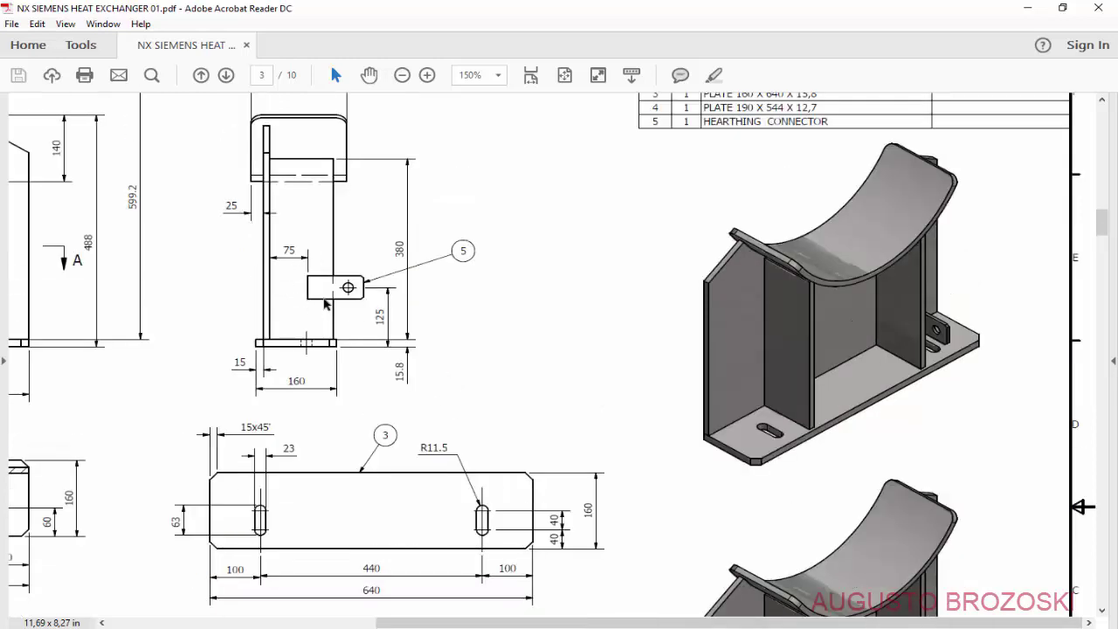
scroll(664, 332, "down", 6)
scroll(706, 366, "down", 2)
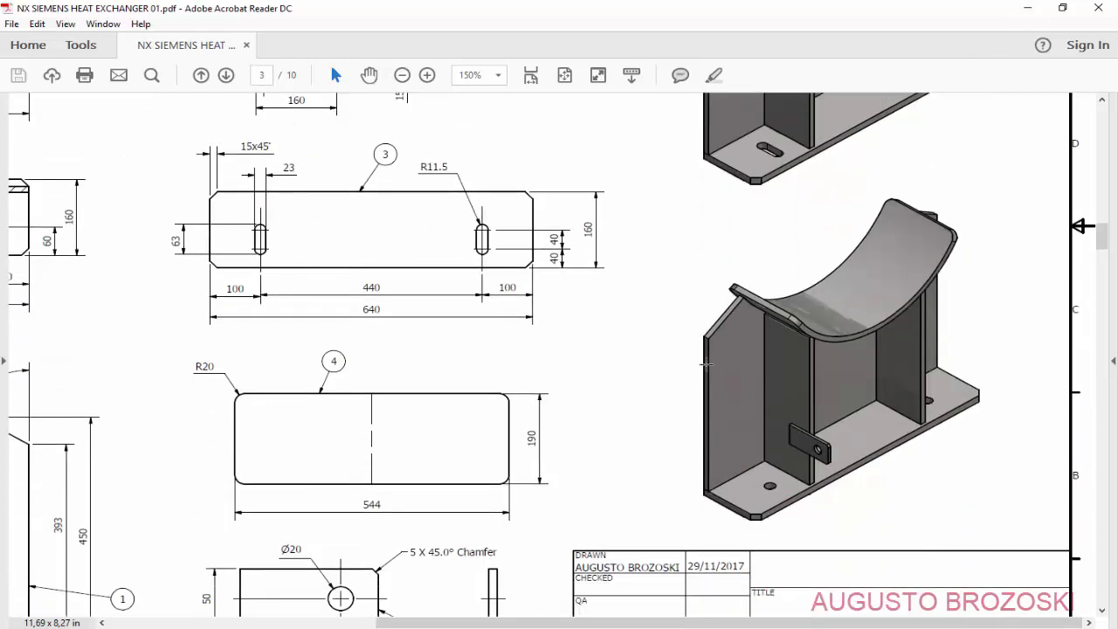
left_click(1028, 8)
left_click(203, 607)
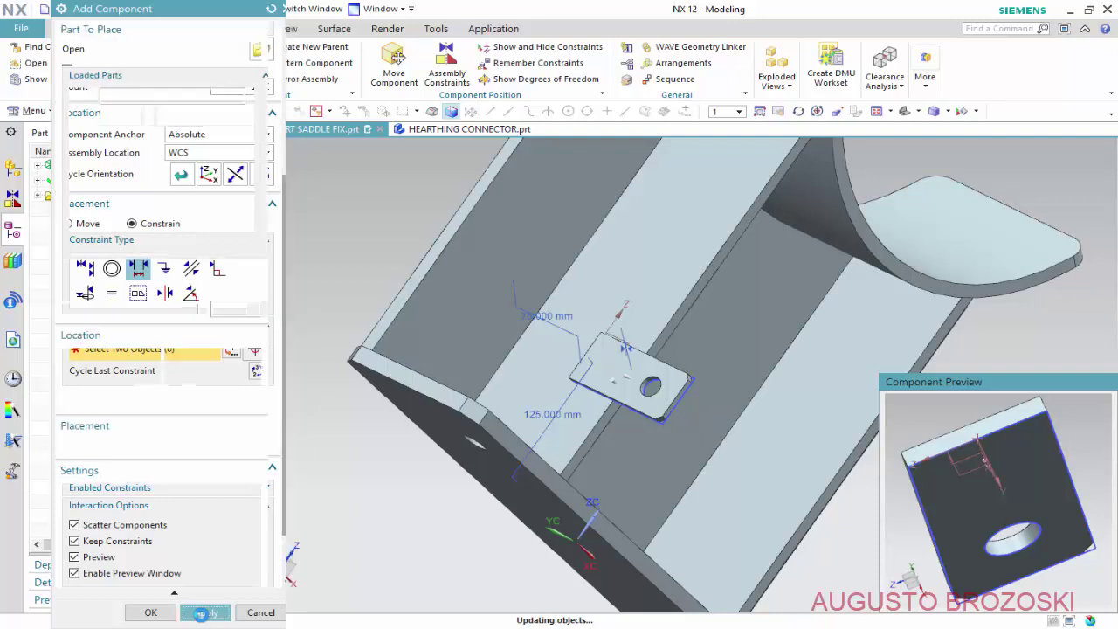
- Finish the connector, hide sketches, constraints and coordinate systems, then save SUPPORT SADDLE FIX in trimetric view
left_click(246, 614)
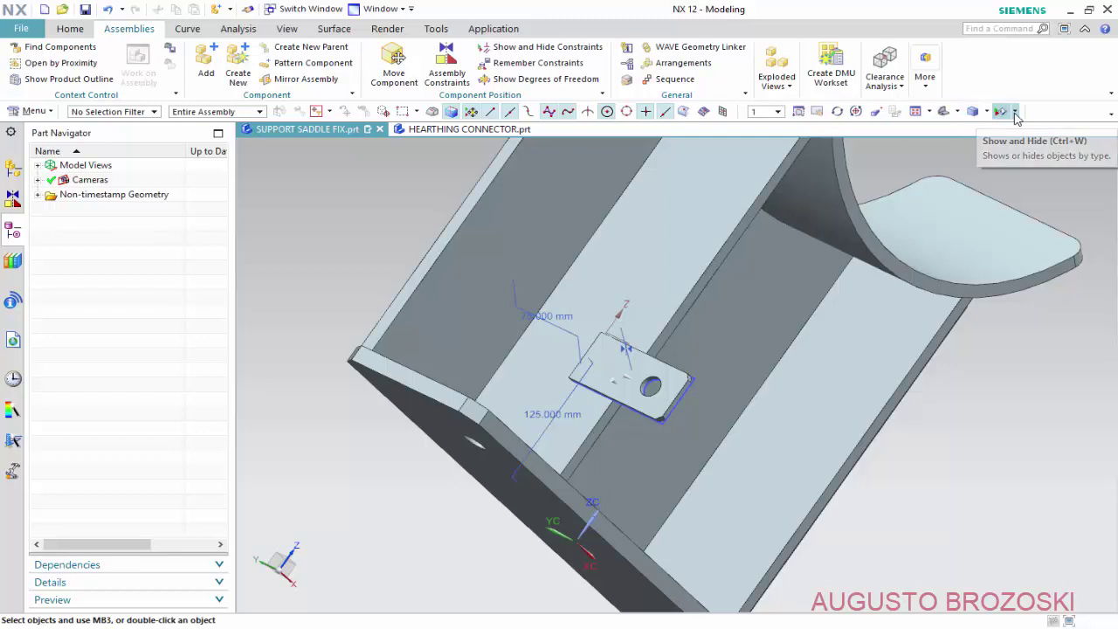
left_click(1015, 112)
left_click(970, 131)
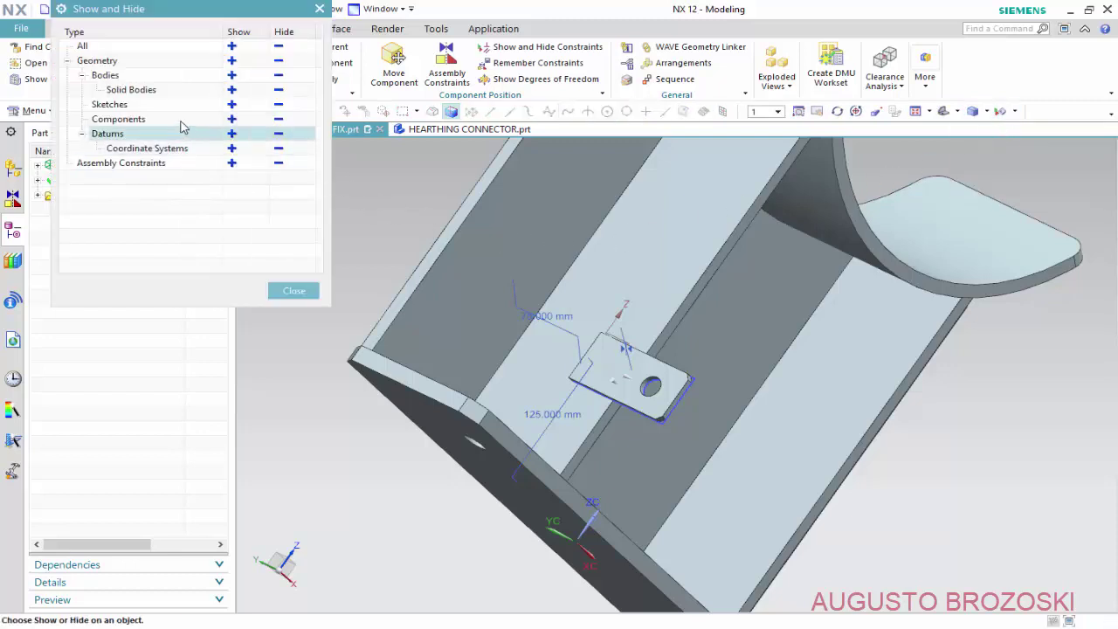
left_click(277, 104)
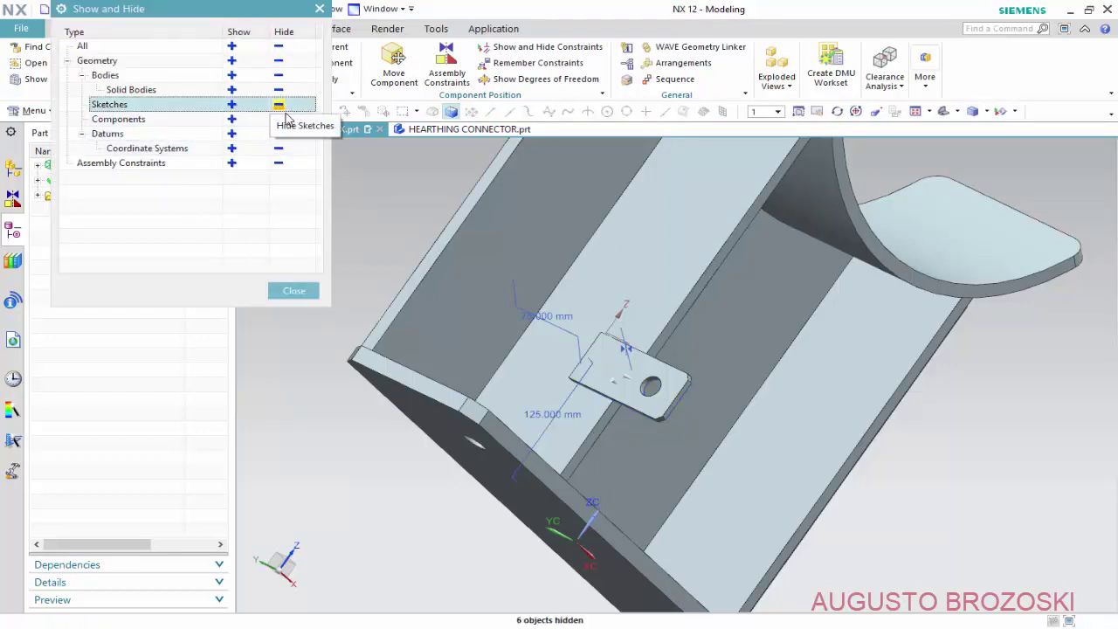
left_click(278, 162)
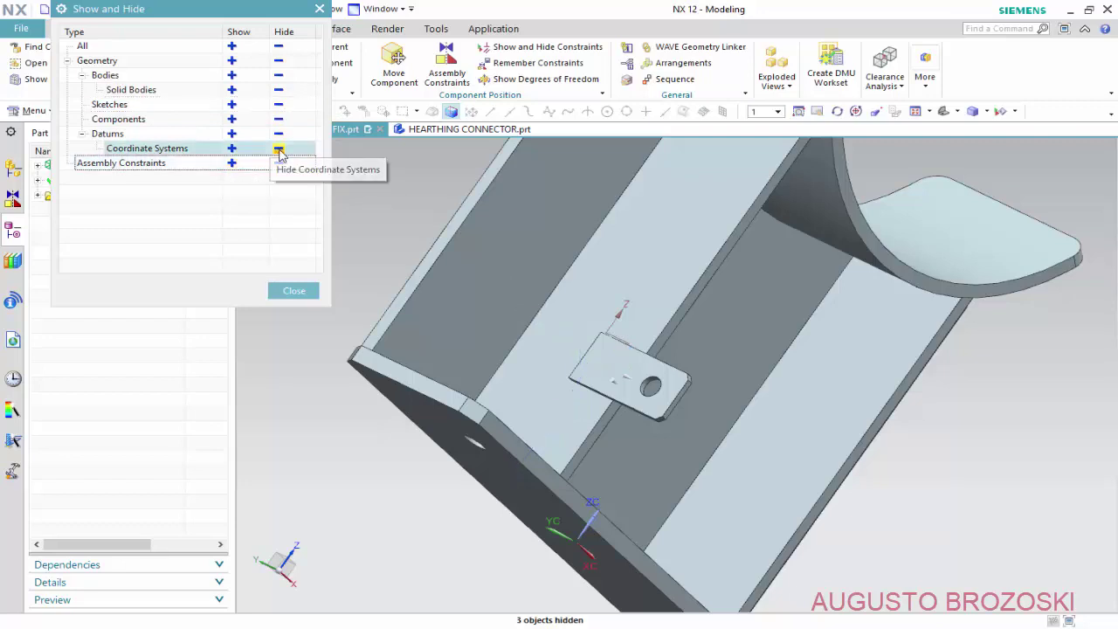
left_click(279, 151)
left_click(293, 290)
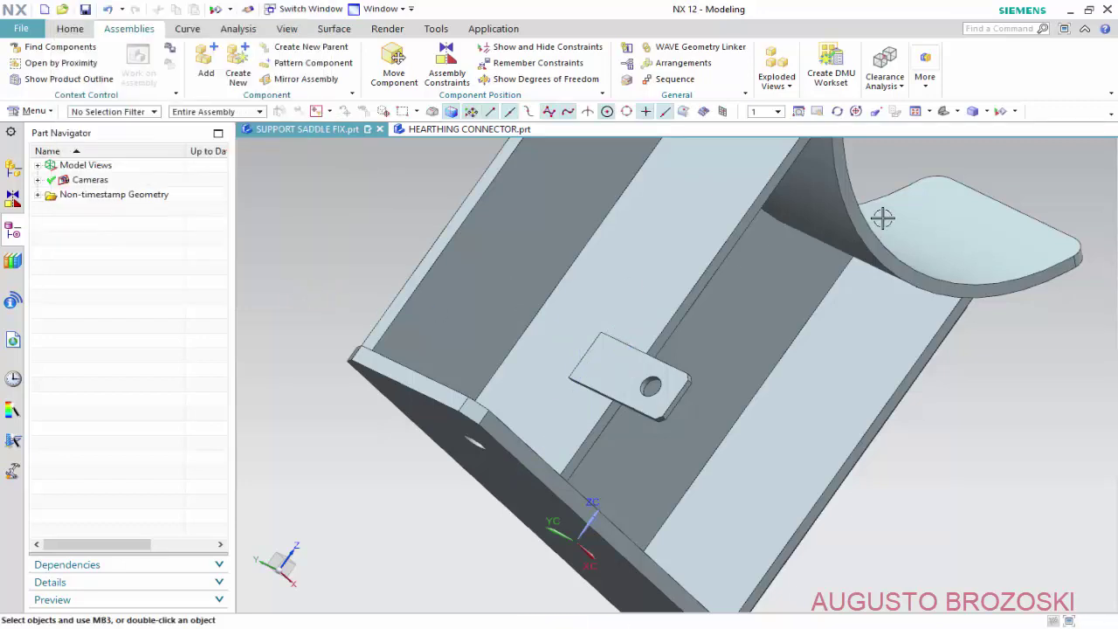
left_click(943, 111)
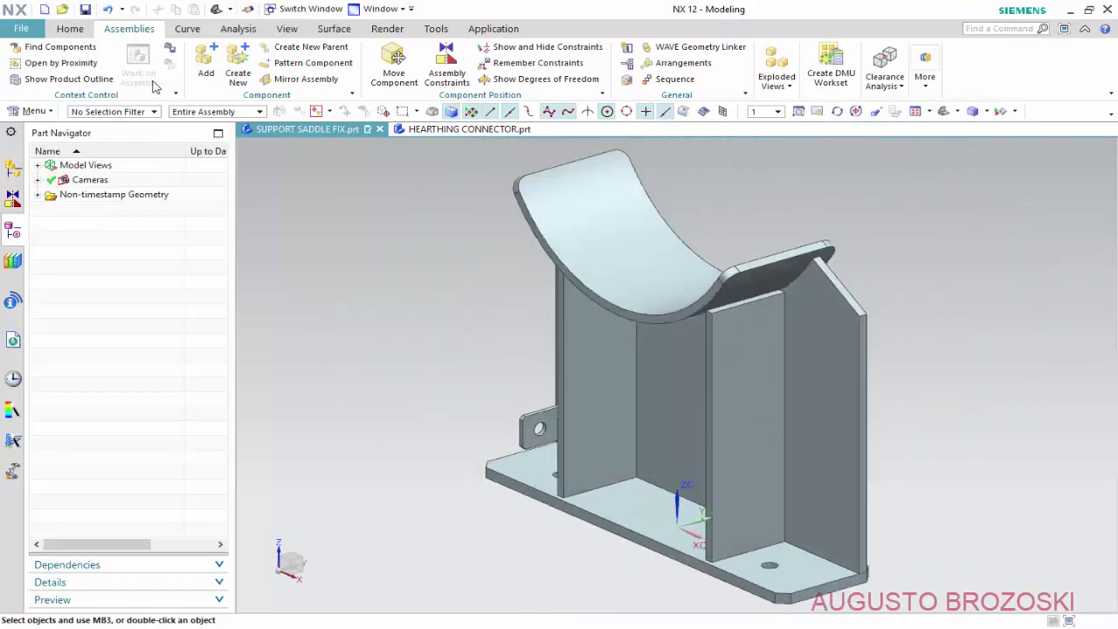
left_click(85, 10)
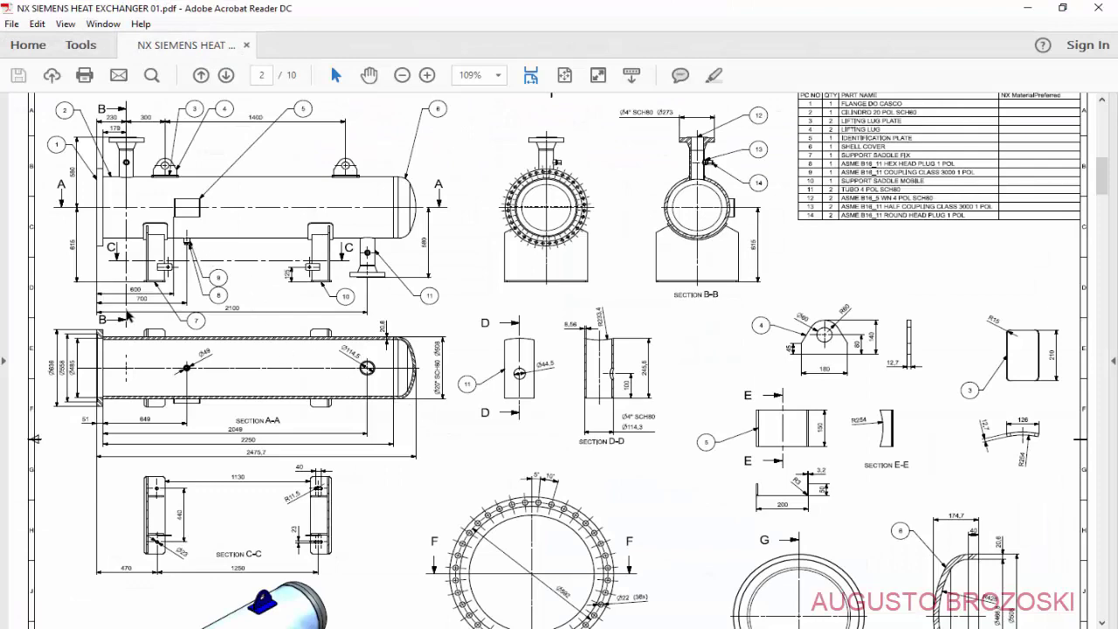
- Review page 2 of the assembly drawing and its parts list, then minimize the reader
scroll(352, 413, "down", 3)
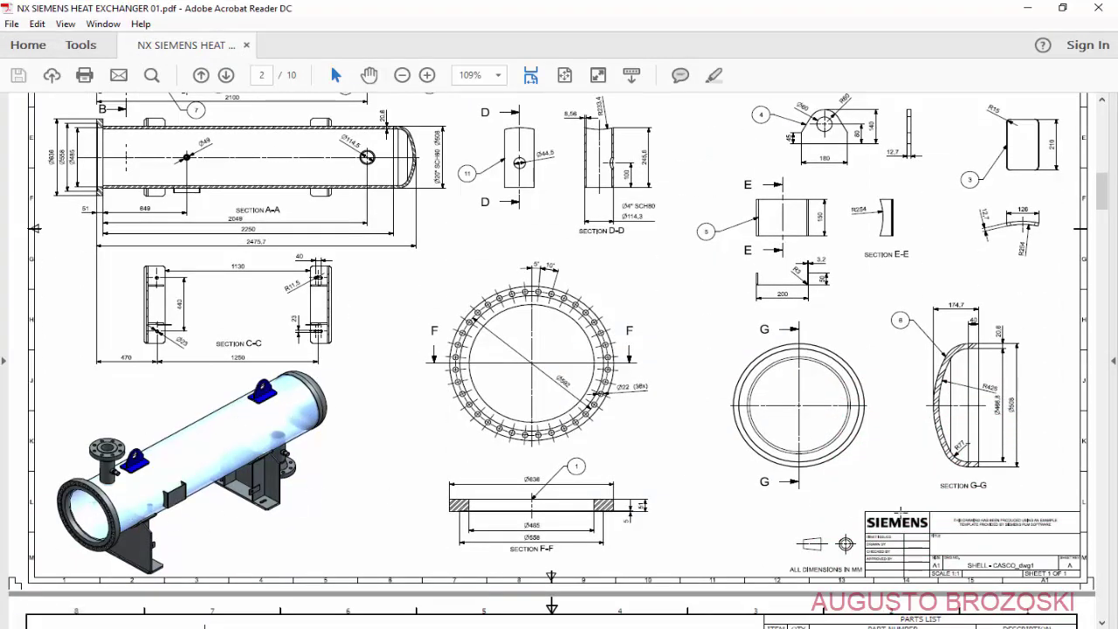
scroll(394, 374, "up", 3)
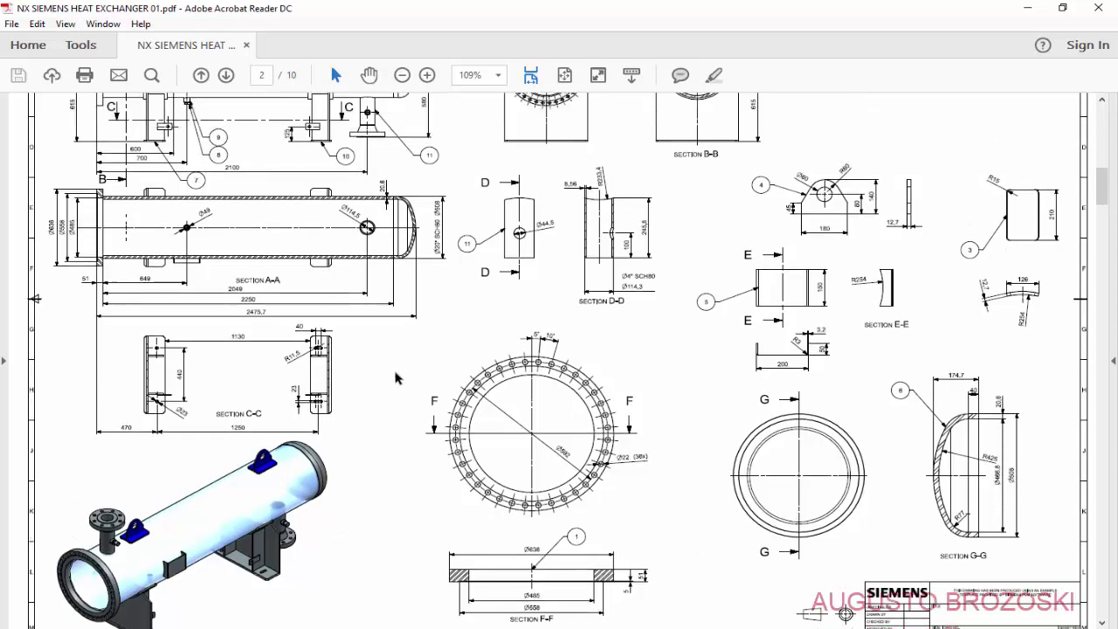
scroll(420, 410, "up", 3)
scroll(197, 337, "up", 2)
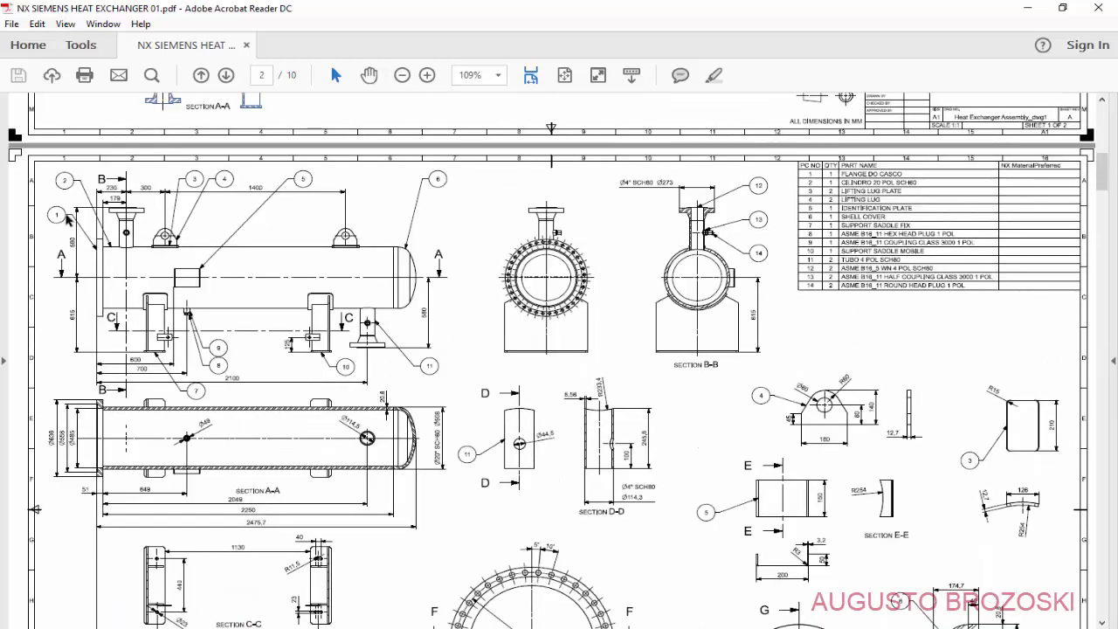
scroll(247, 361, "down", 1)
scroll(517, 488, "down", 2)
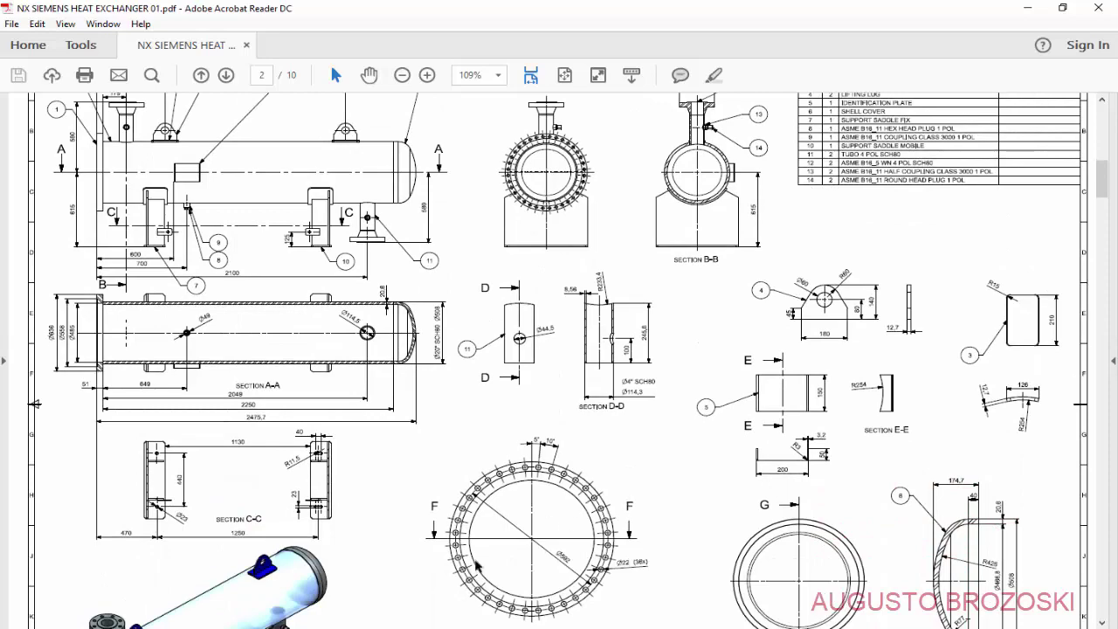
left_click(1027, 8)
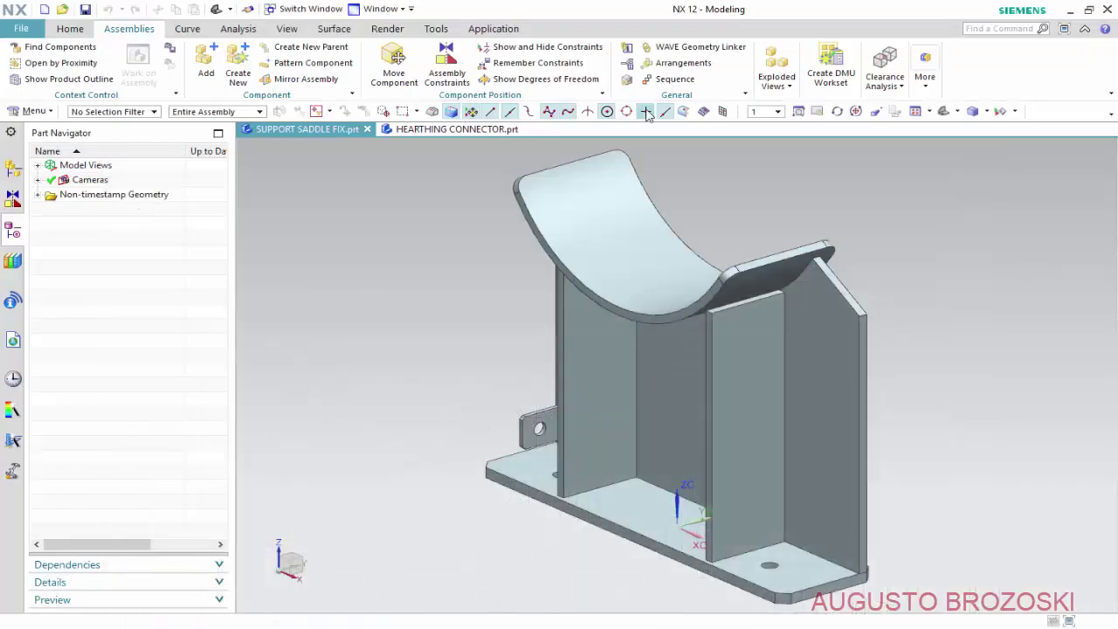
- Create a new assembly file named SHELL - CASCO from the Assembly template
left_click(44, 9)
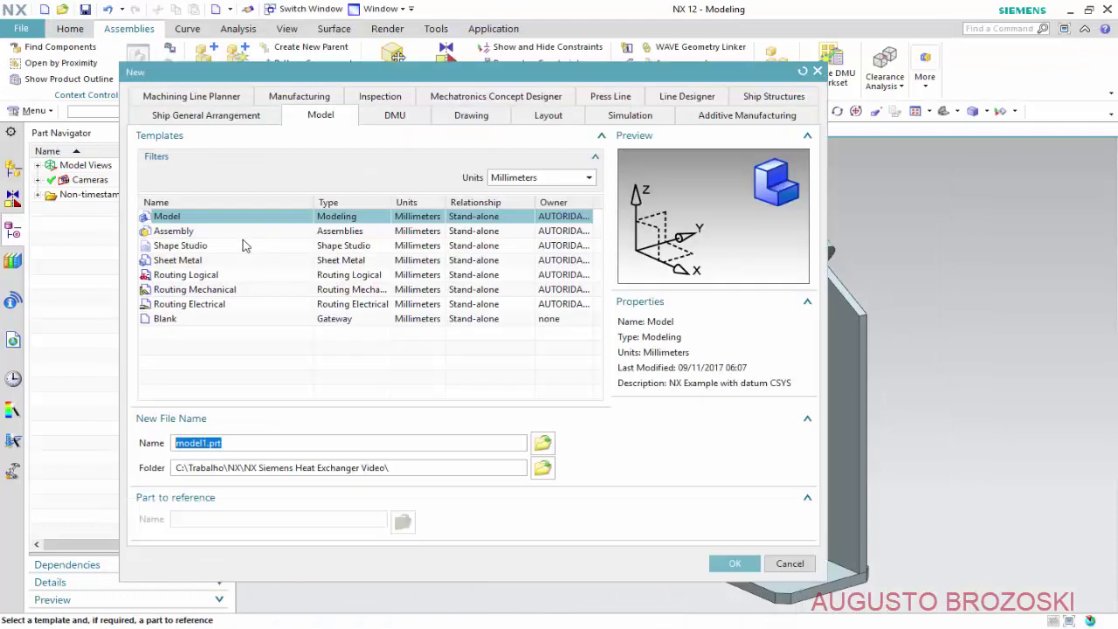
left_click(189, 239)
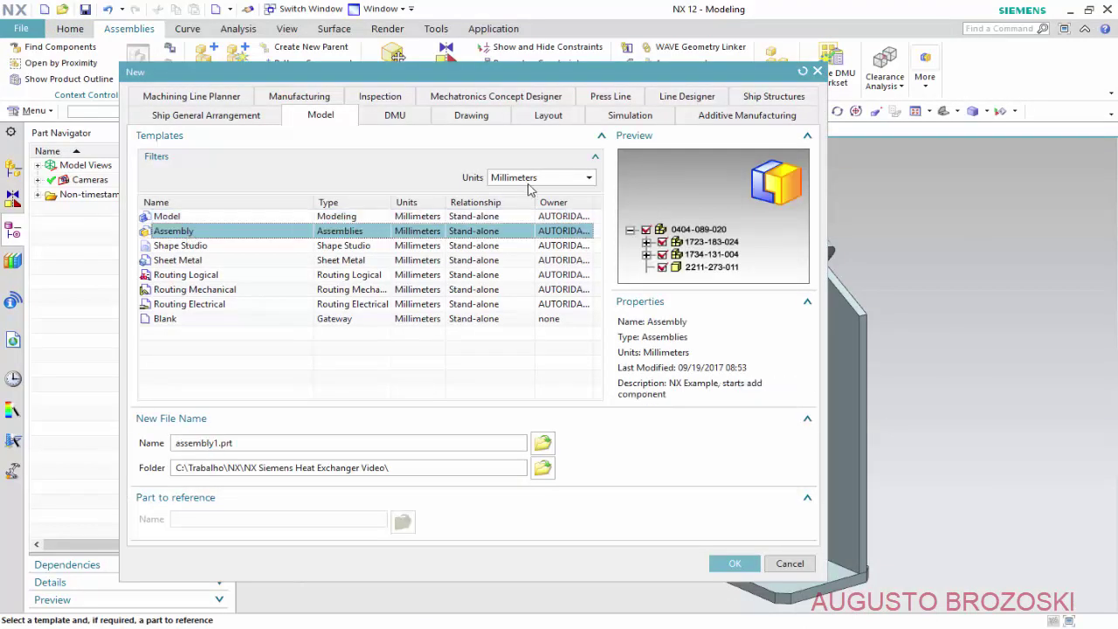
double_click(246, 443)
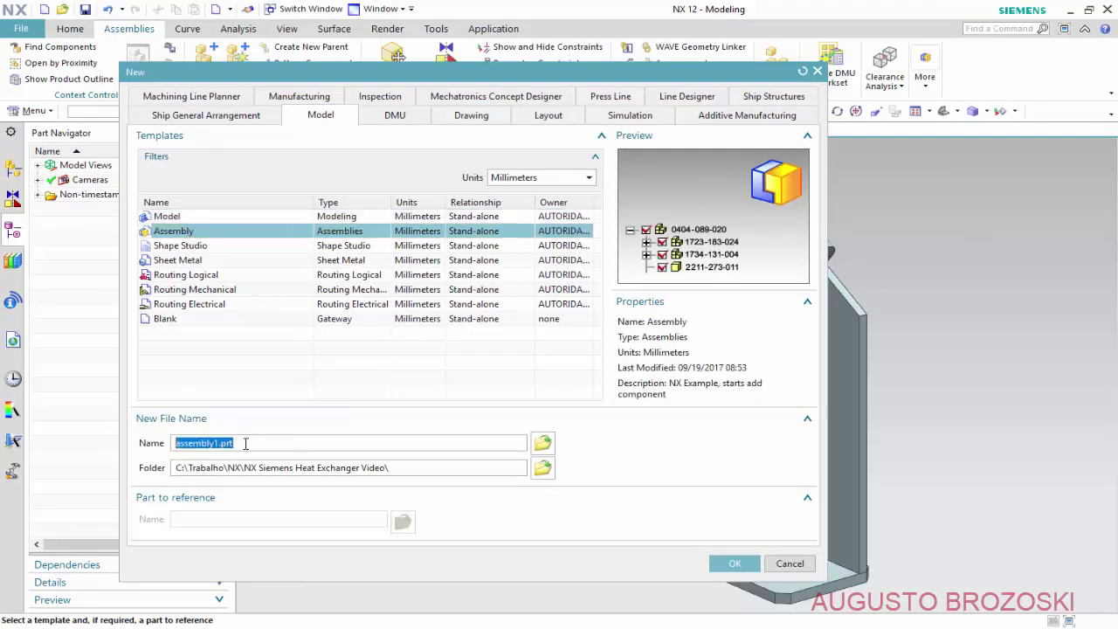
type("SHELL - CASCO")
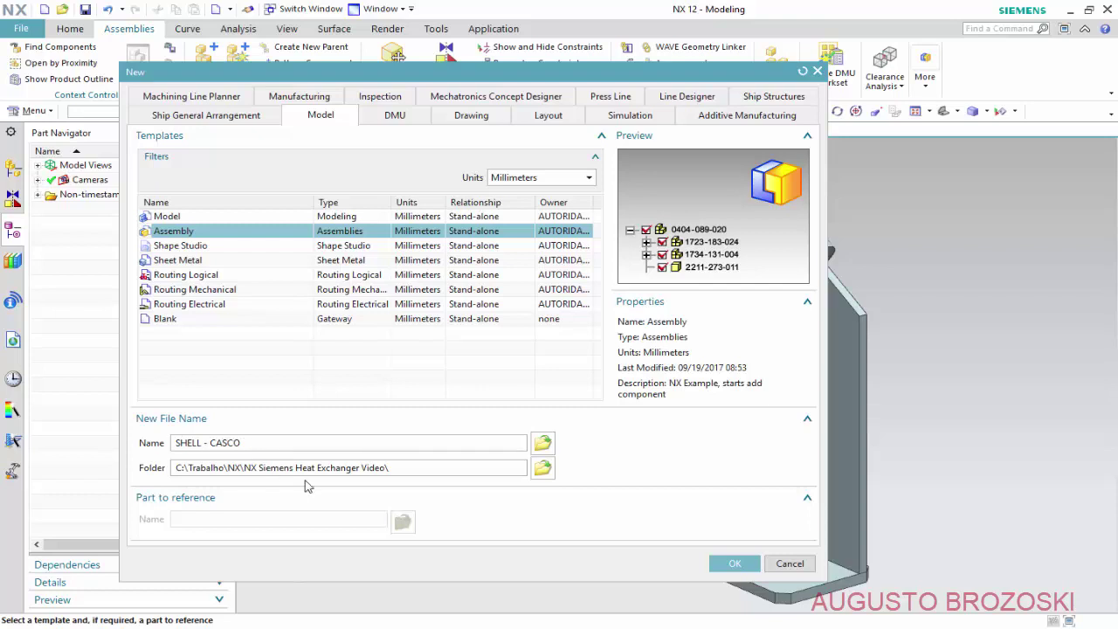
left_click(739, 565)
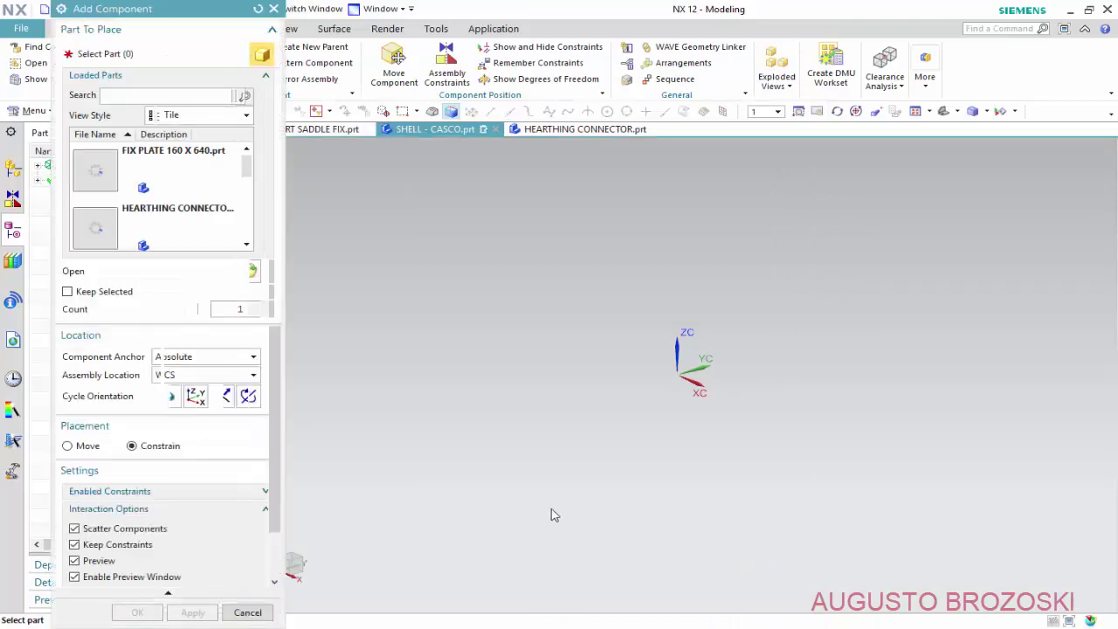
- Add Flange do Casco.prt as the first component, with a Fix constraint
left_click(262, 271)
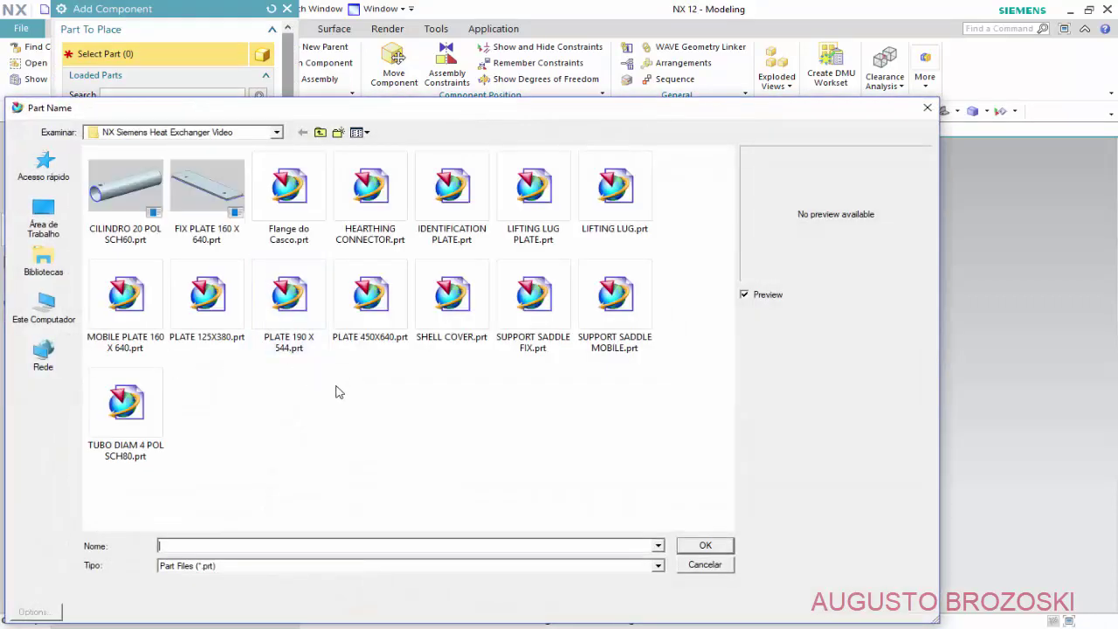
left_click(295, 198)
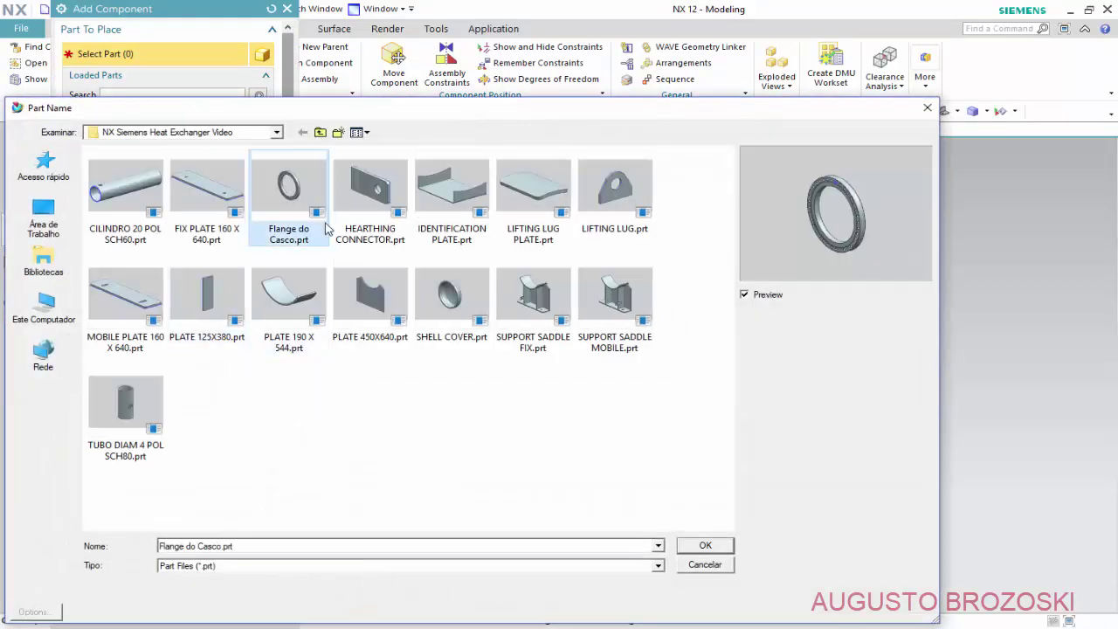
left_click(709, 547)
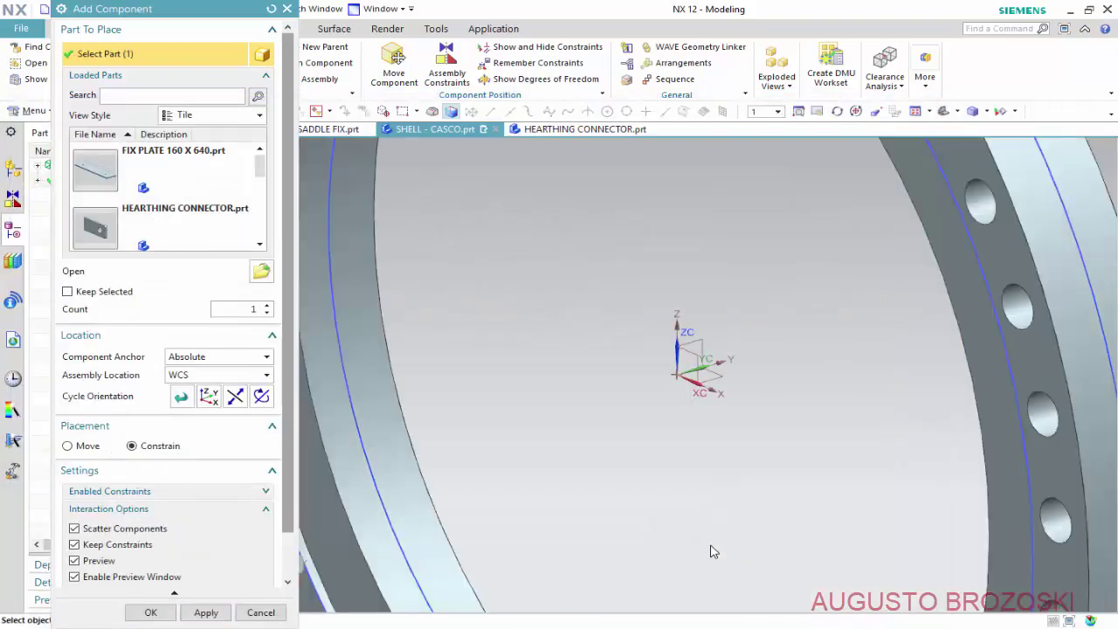
scroll(603, 385, "down", 5)
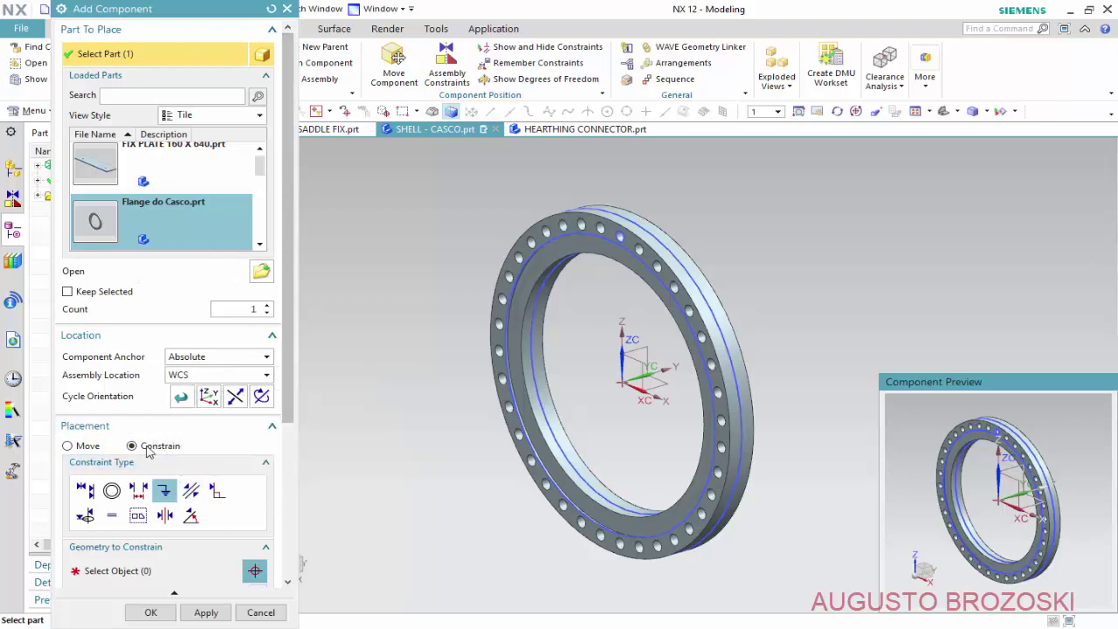
left_click(207, 613)
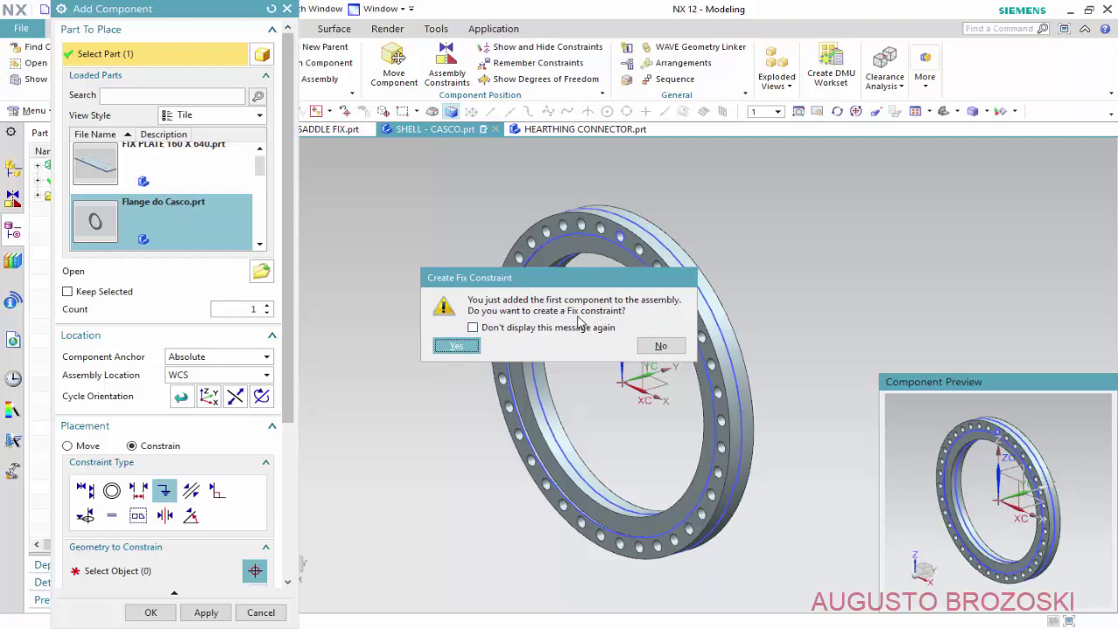
left_click(462, 346)
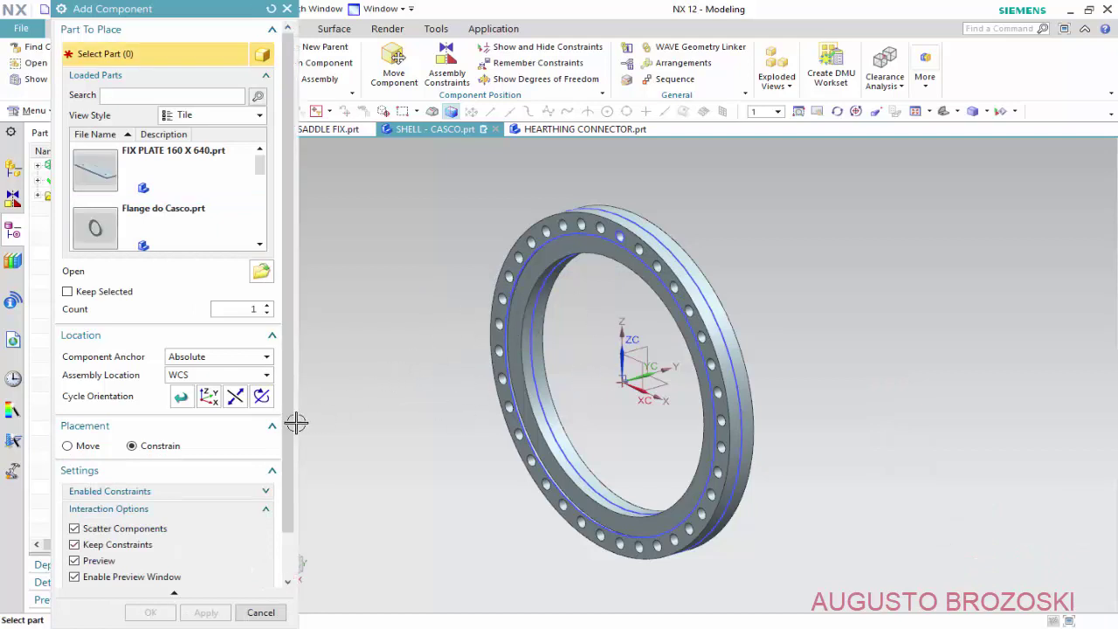
- Load CILINDRO 20 POL SCH60.prt and drag it along YC clear of the flange
left_click(261, 271)
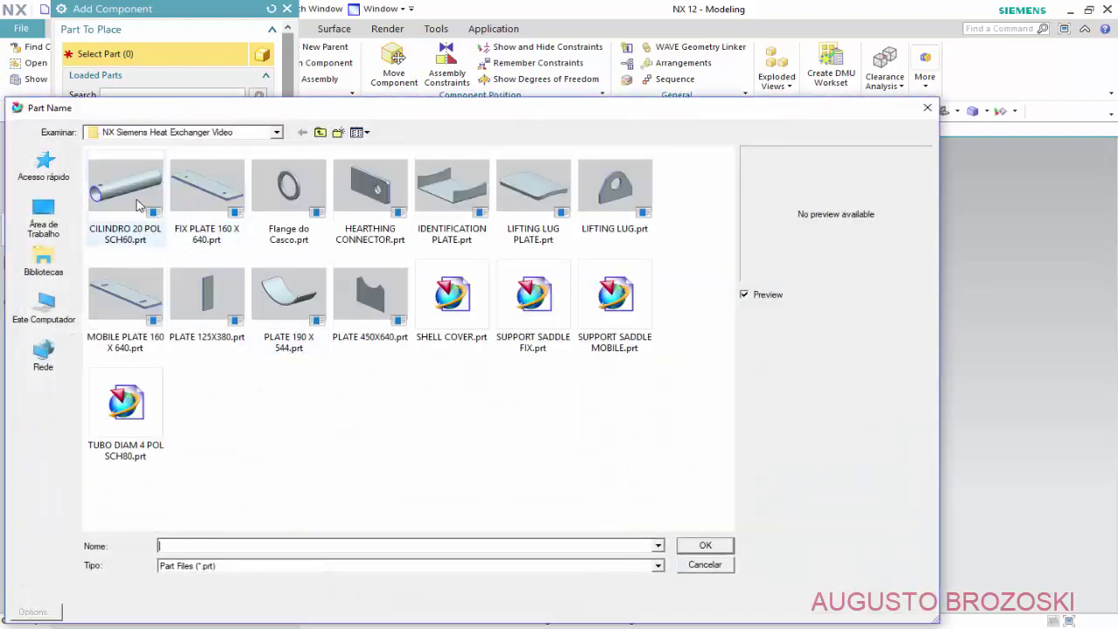
left_click(136, 204)
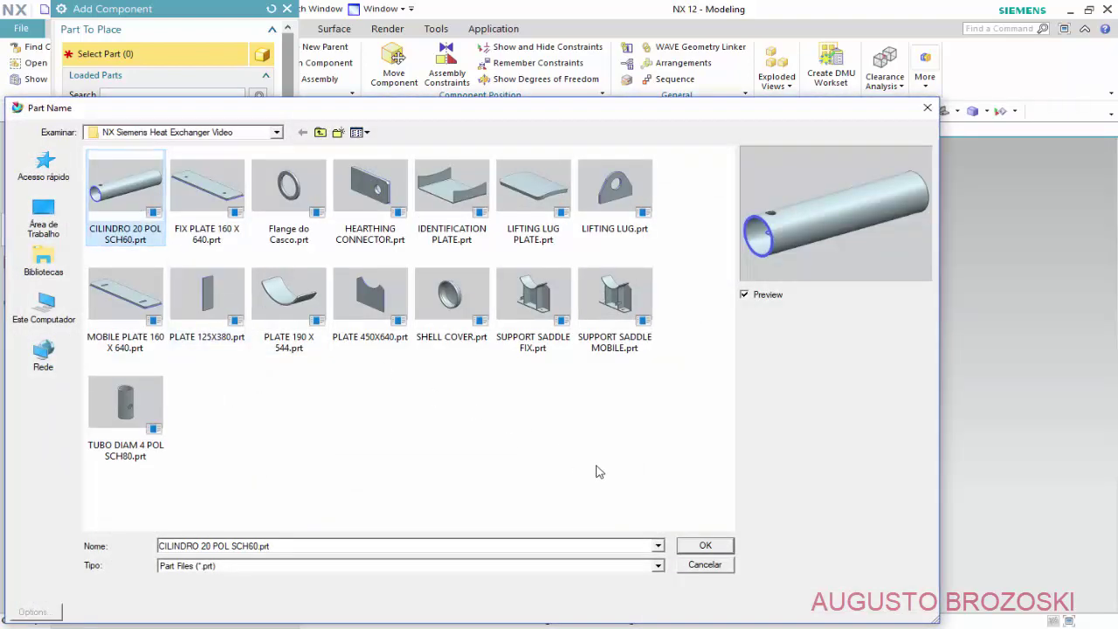
left_click(704, 545)
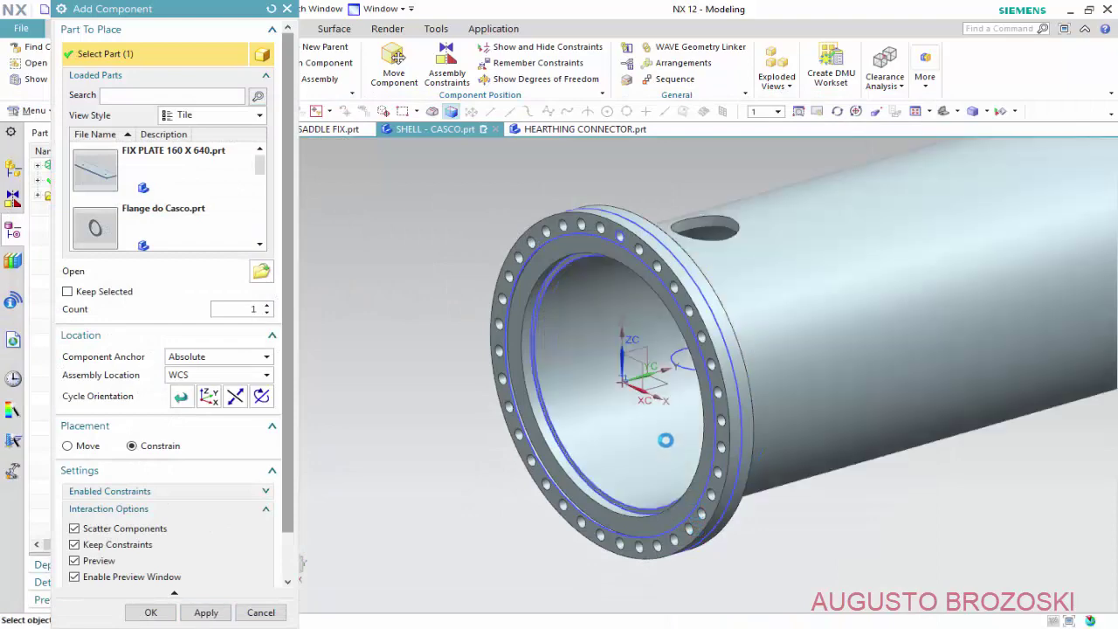
scroll(732, 370, "down", 2)
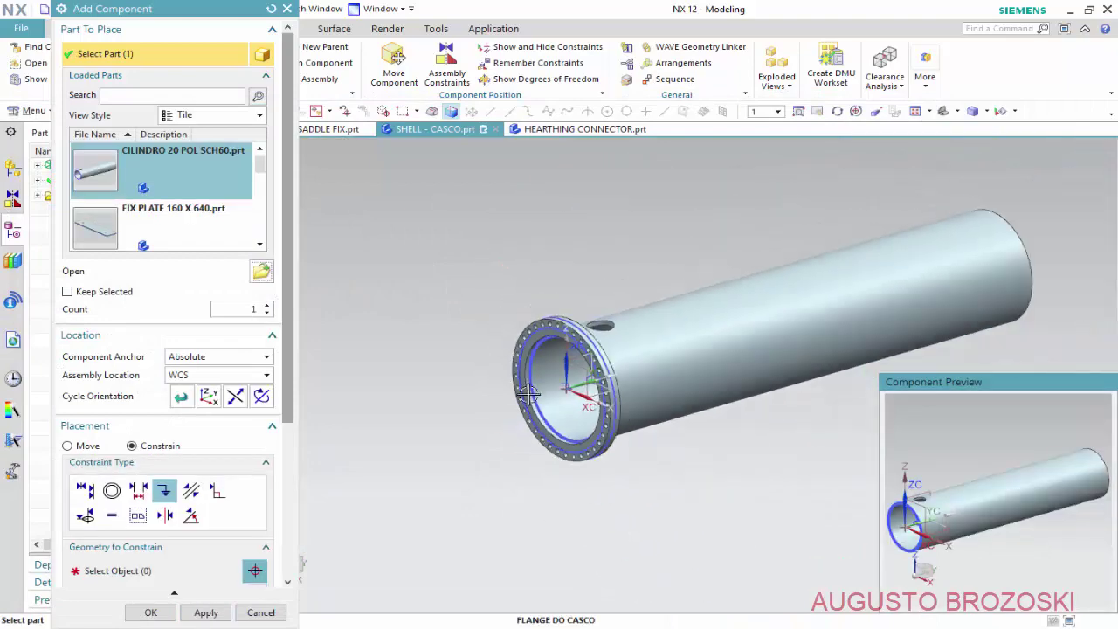
scroll(732, 369, "down", 1)
scroll(600, 385, "up", 1)
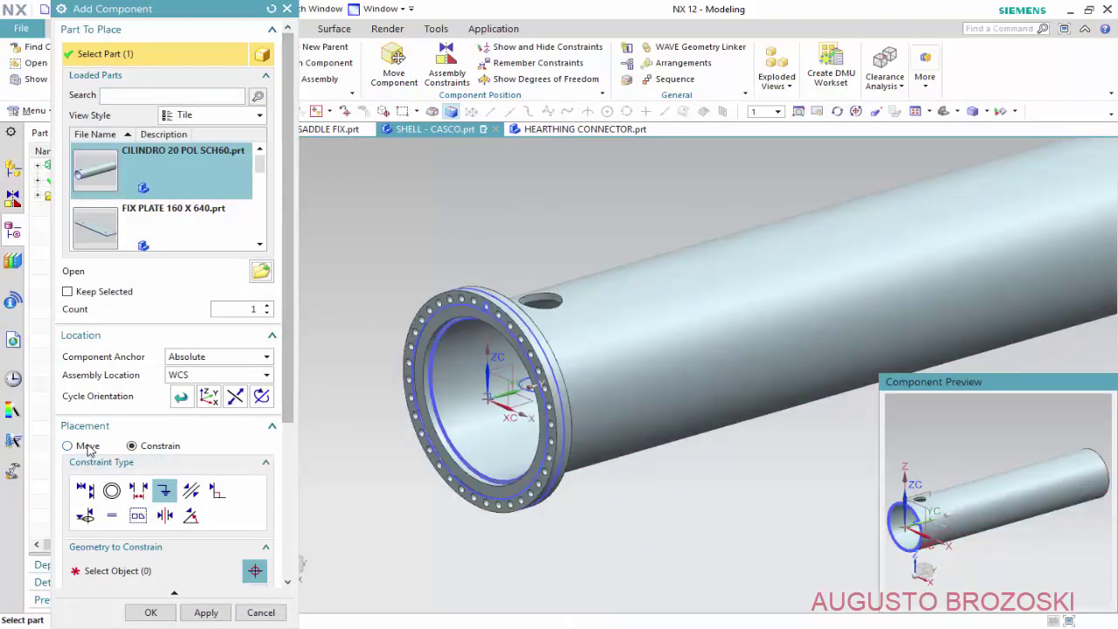
left_click(77, 446)
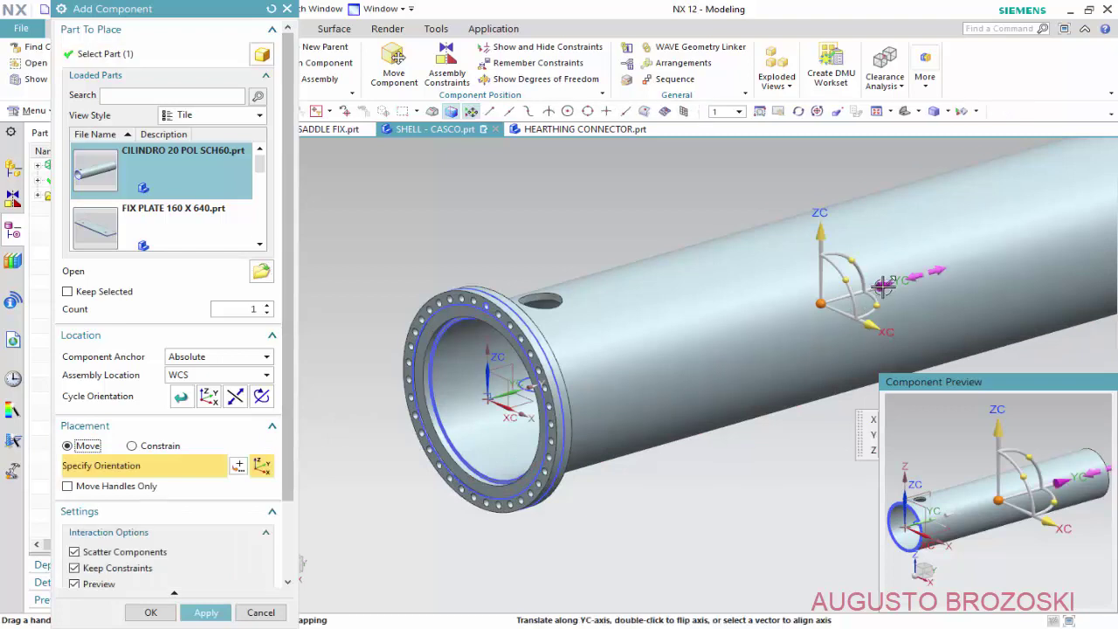
left_click_drag(885, 284, 955, 263)
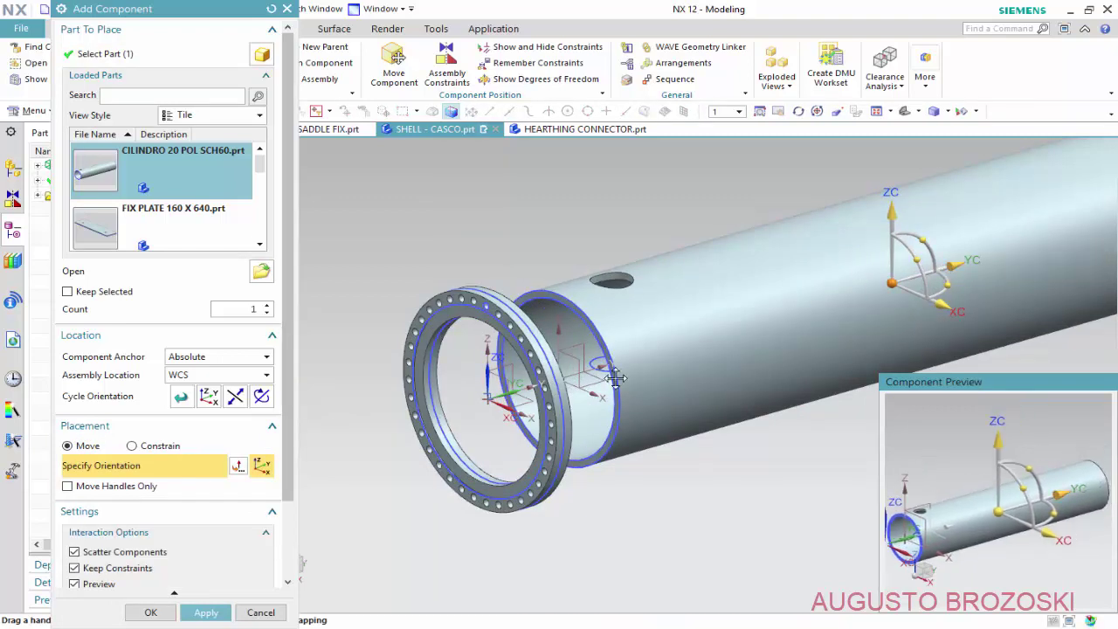
left_click(152, 447)
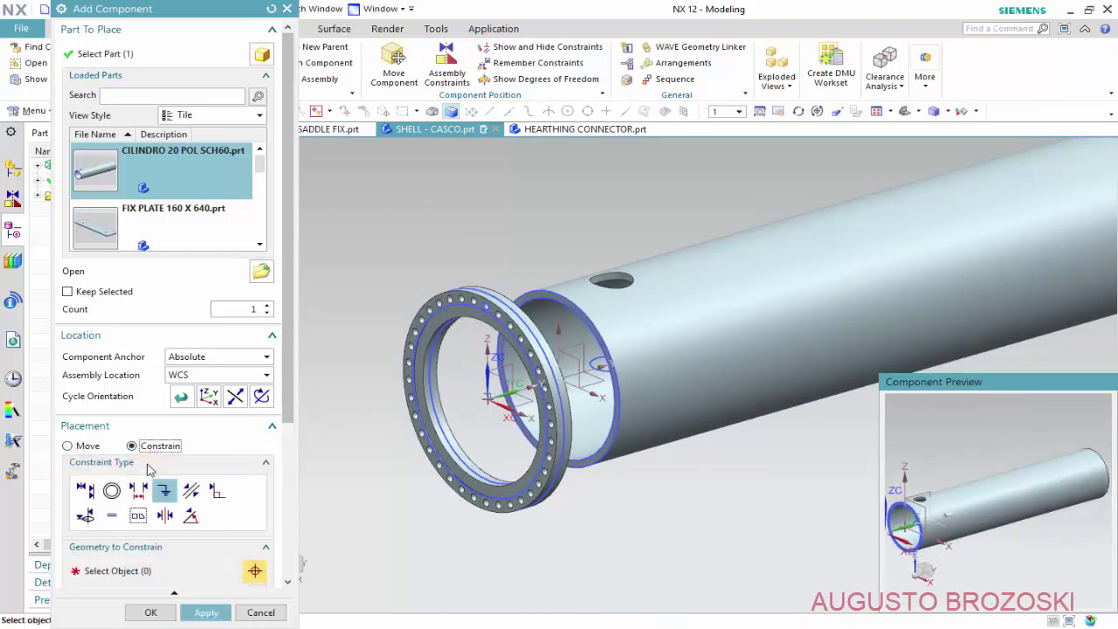
- Align the cylinder's centerline with the flange's centerline using Touch Align, Infer Center/Axis
left_click(84, 495)
scroll(288, 433, "down", 2)
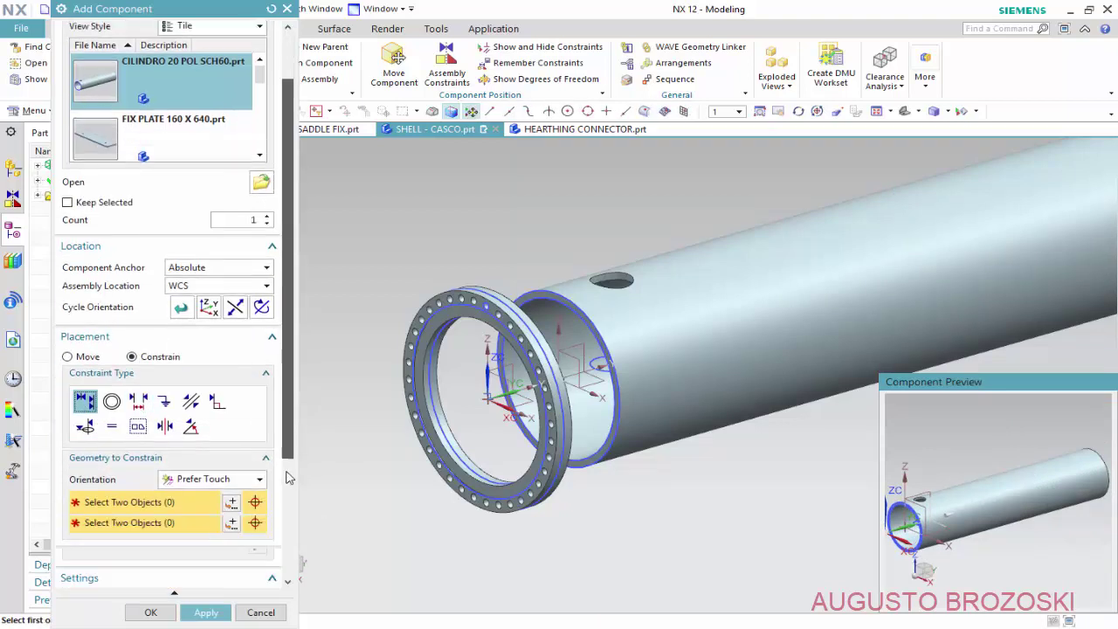
scroll(244, 428, "down", 2)
scroll(201, 424, "down", 2)
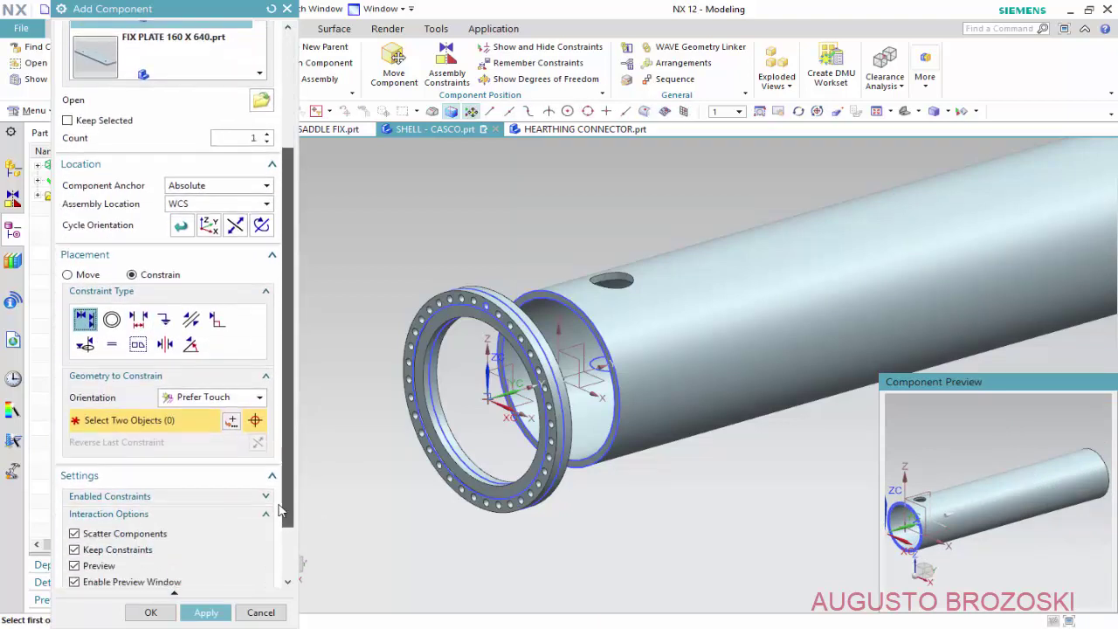
left_click(259, 398)
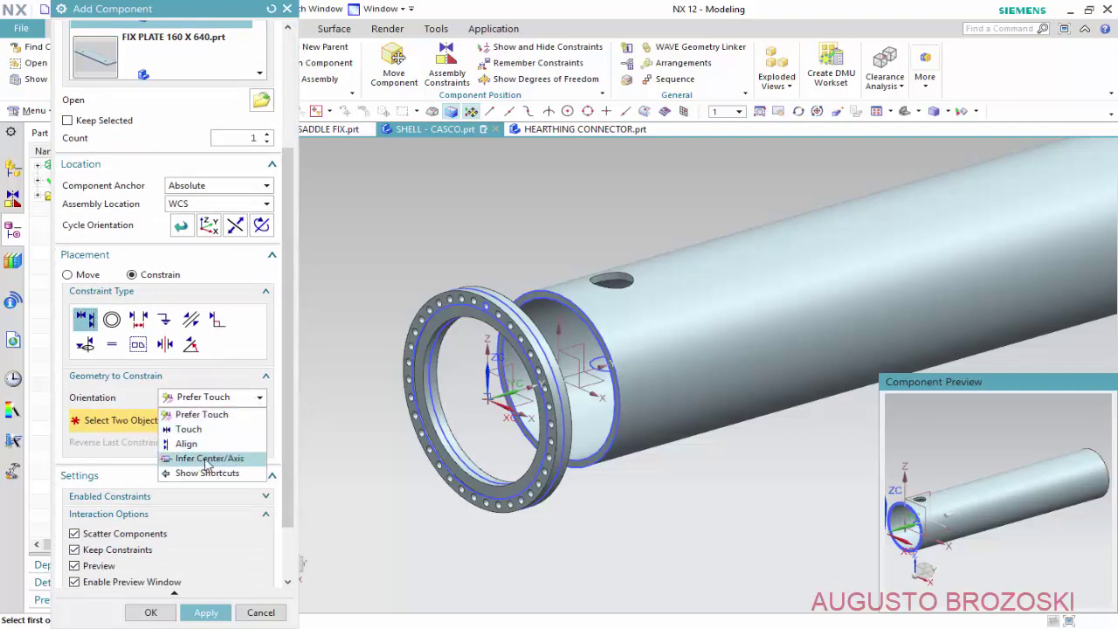
left_click(238, 462)
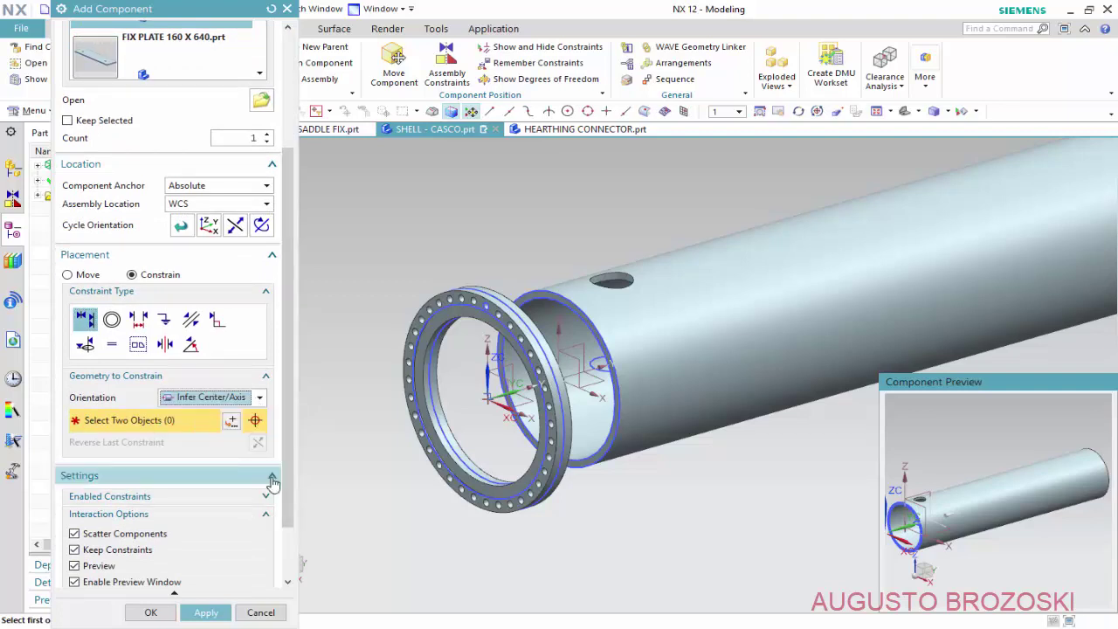
left_click(967, 511)
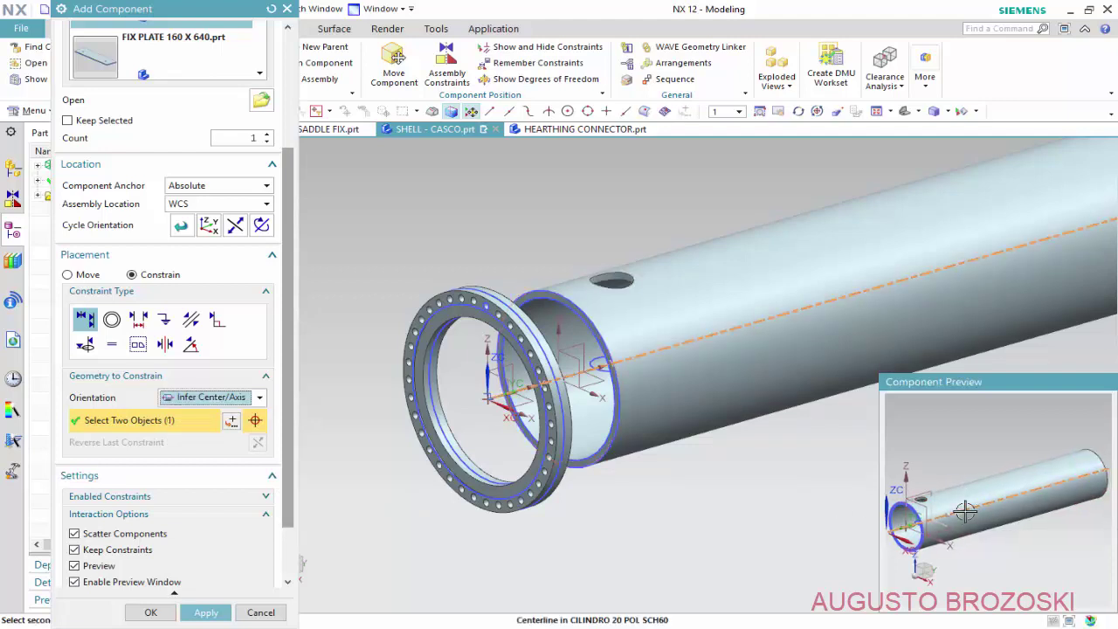
scroll(449, 387, "up", 2)
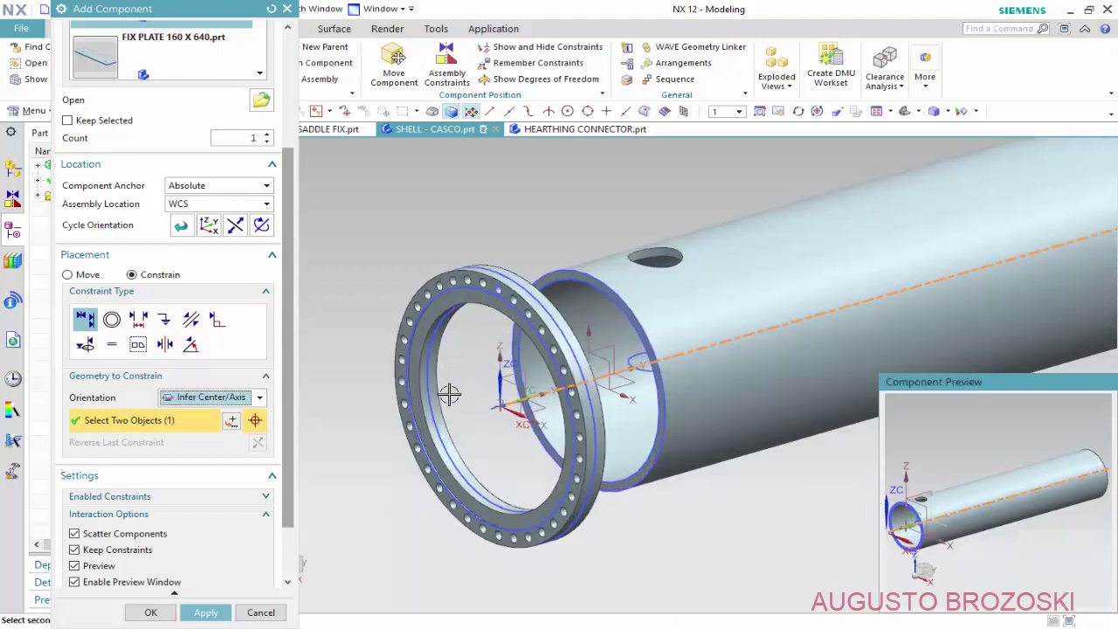
scroll(452, 400, "up", 3)
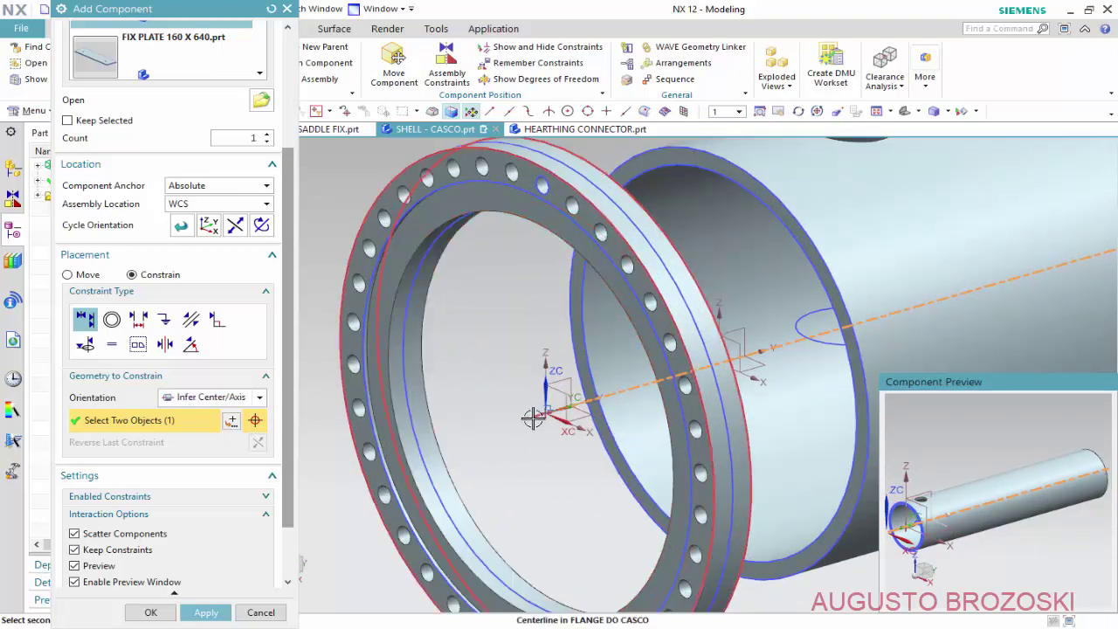
left_click(534, 418)
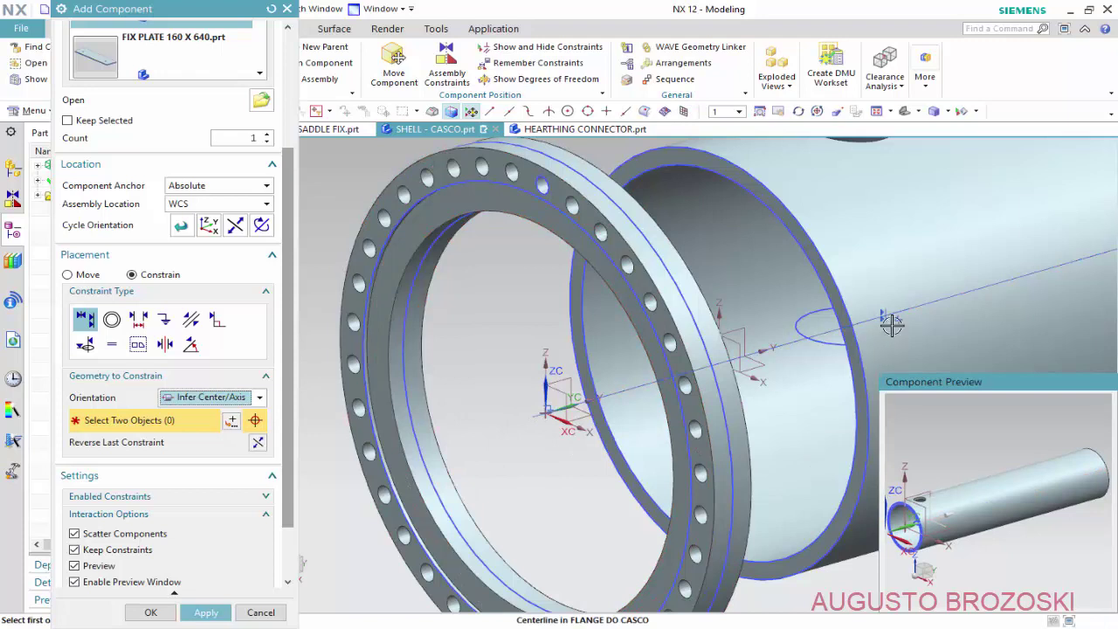
- Touch the shell's end edge against the flange face using Prefer Touch
left_click(236, 400)
left_click(226, 417)
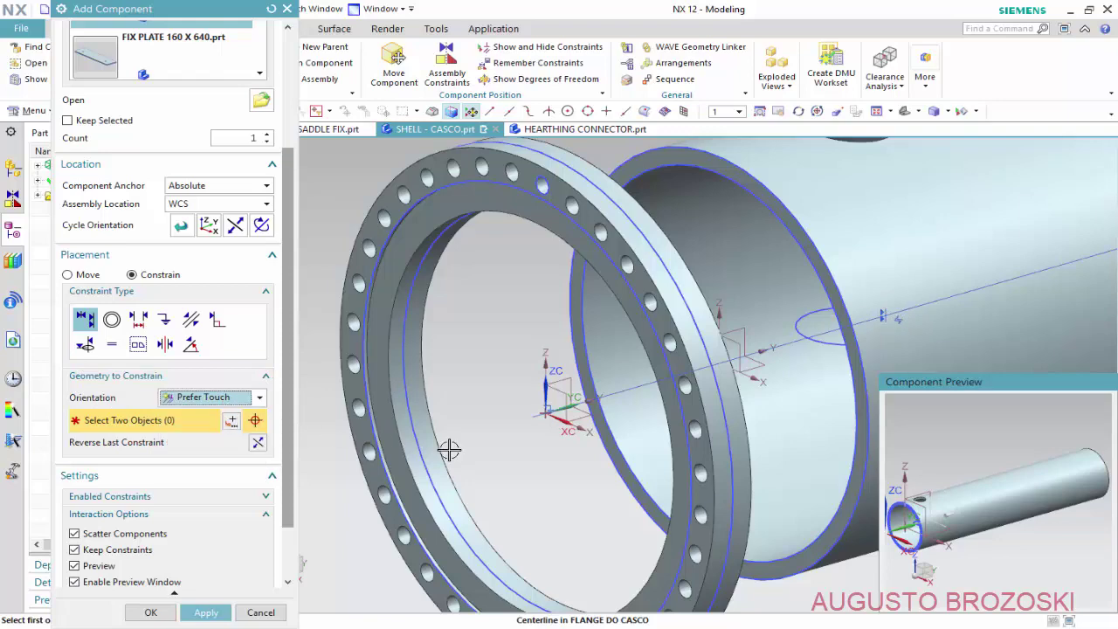
left_click(769, 205)
mouse_move(769, 205)
middle_mouse_down()
mouse_move(701, 297)
mouse_move(507, 253)
middle_mouse_up()
scroll(702, 297, "down", 3)
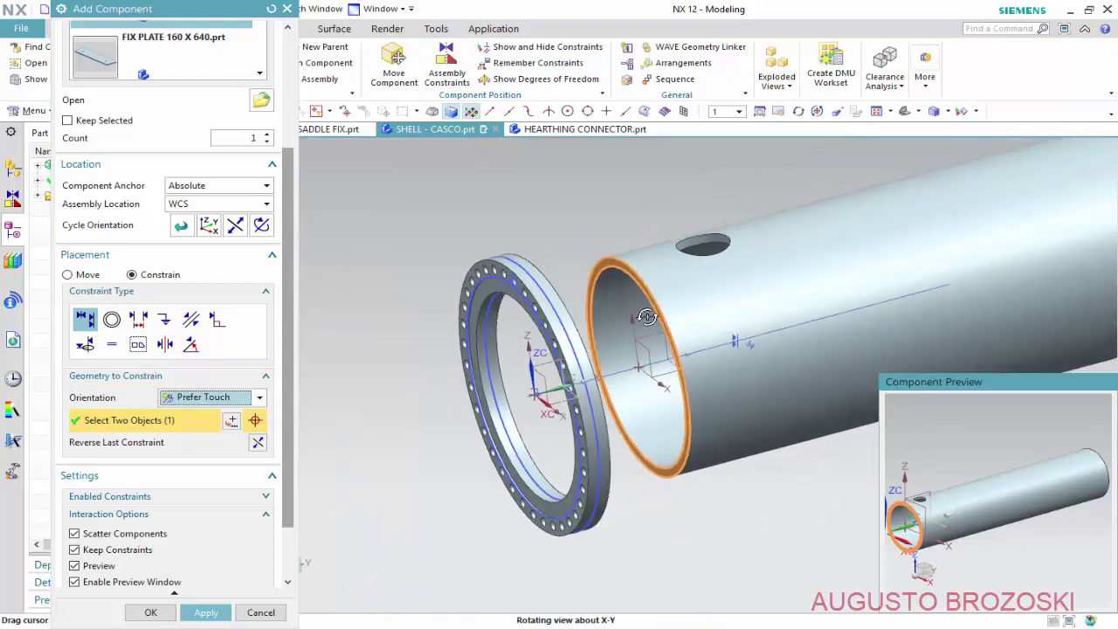
scroll(508, 253, "up", 3)
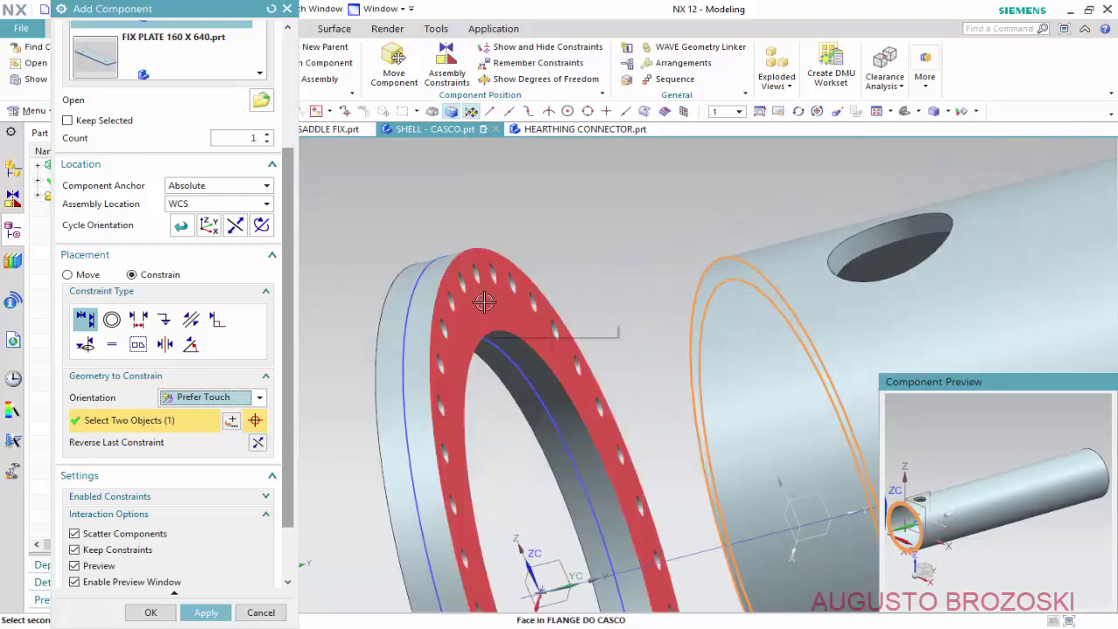
left_click(485, 302)
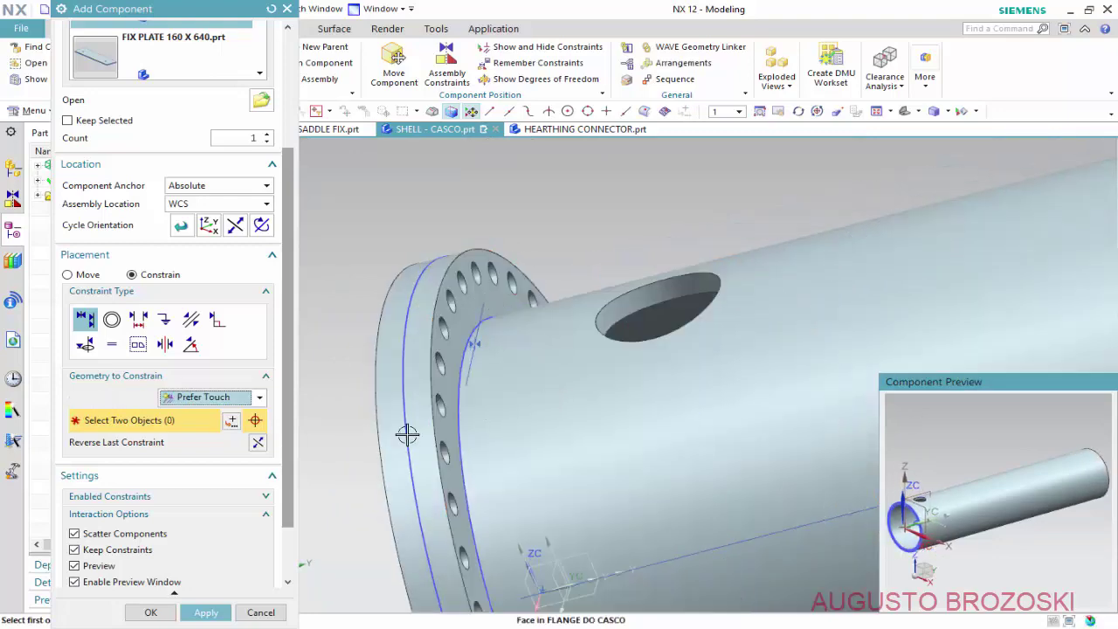
mouse_move(500, 390)
middle_mouse_down()
mouse_move(533, 377)
mouse_move(718, 442)
mouse_move(808, 524)
middle_mouse_up()
scroll(589, 376, "down", 5)
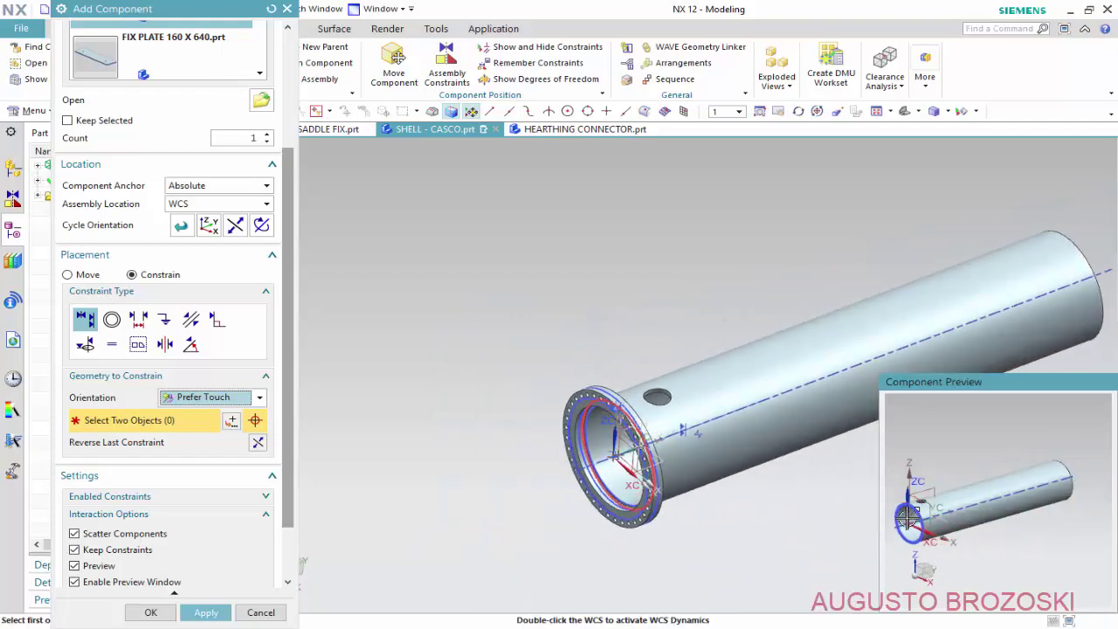
scroll(909, 525, "up", 2)
scroll(928, 512, "up", 2)
scroll(931, 511, "down", 2)
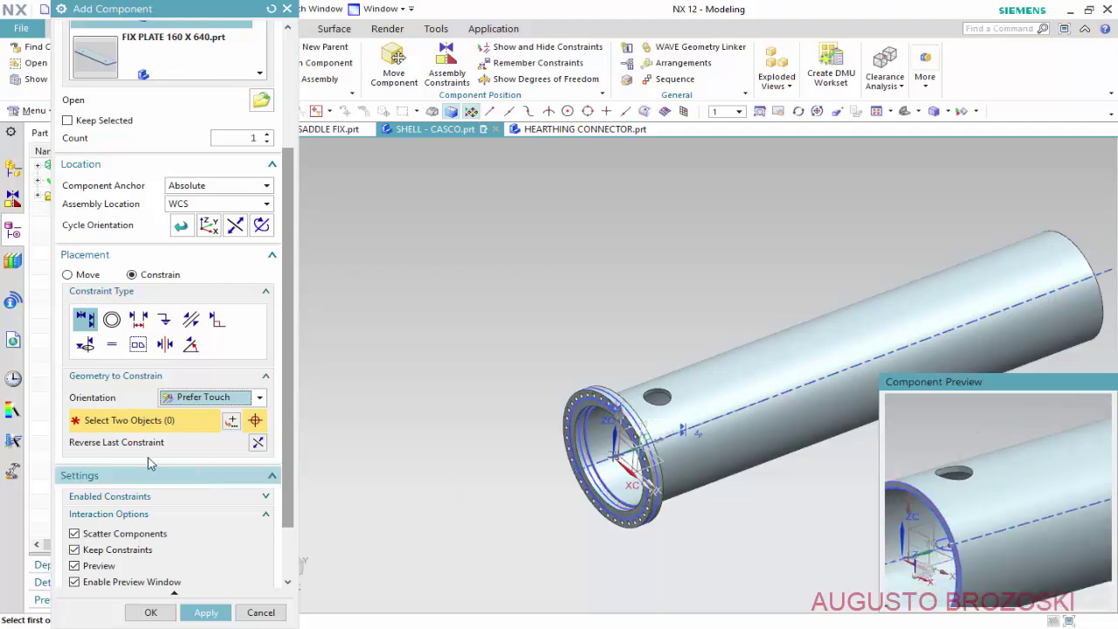
- Touch-align the cylinder's YZ plane to the flange's YZ plane and apply
left_click(87, 322)
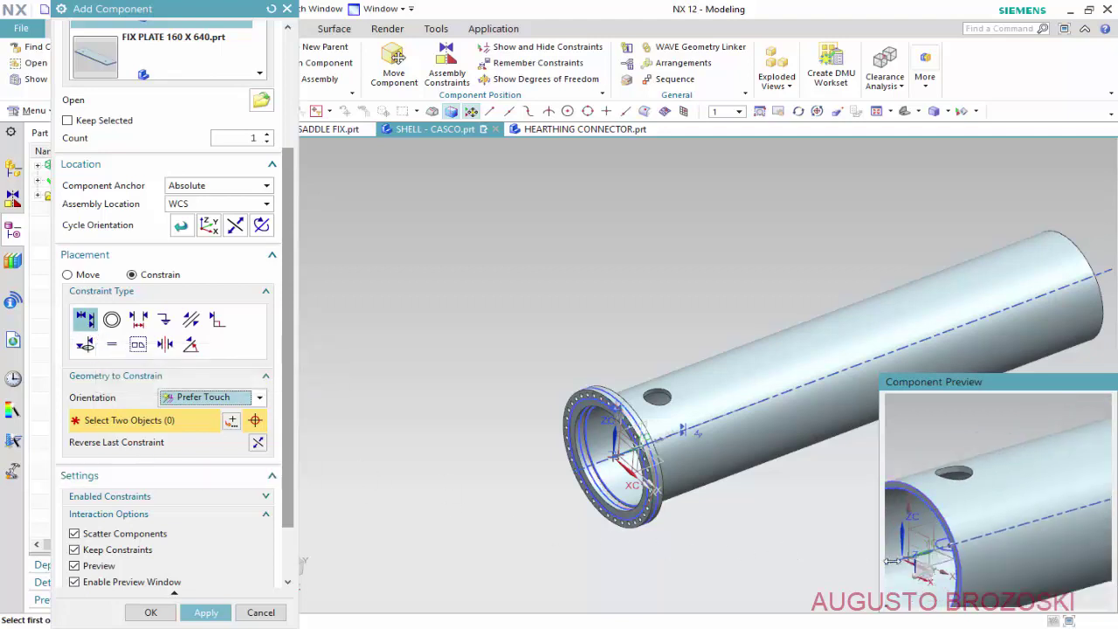
left_click(928, 523)
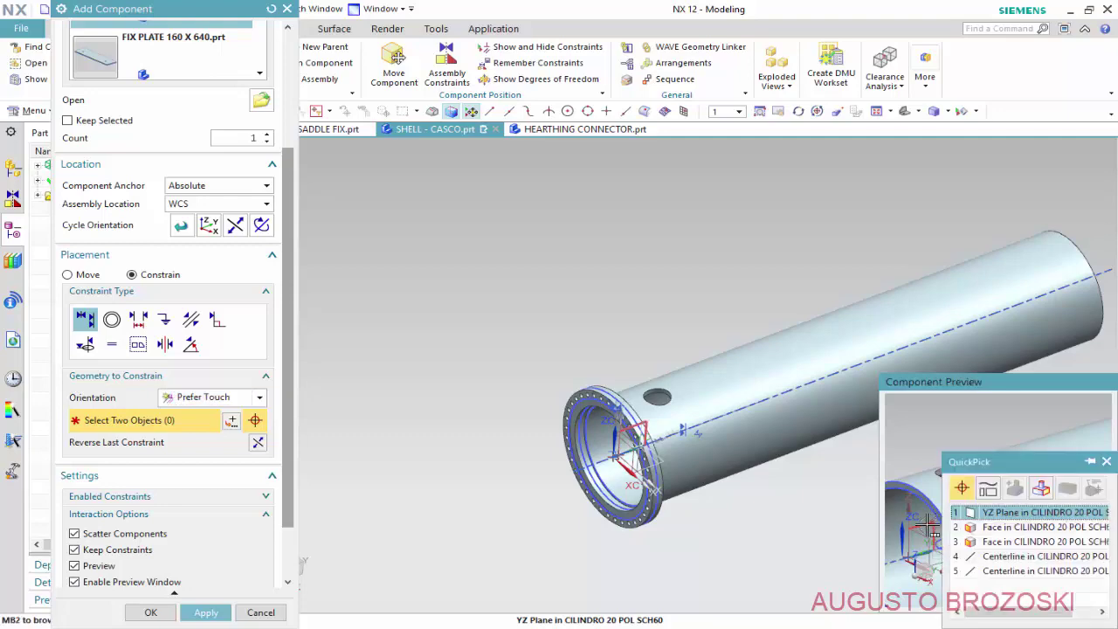
left_click(995, 509)
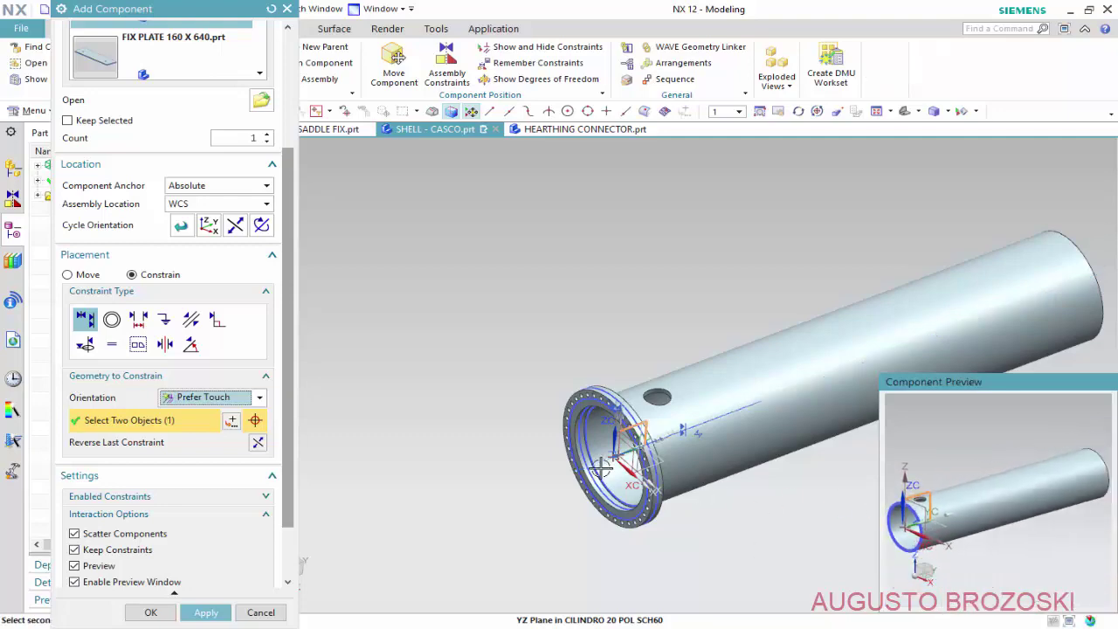
scroll(620, 455, "up", 1)
scroll(619, 455, "up", 4)
scroll(647, 423, "up", 2)
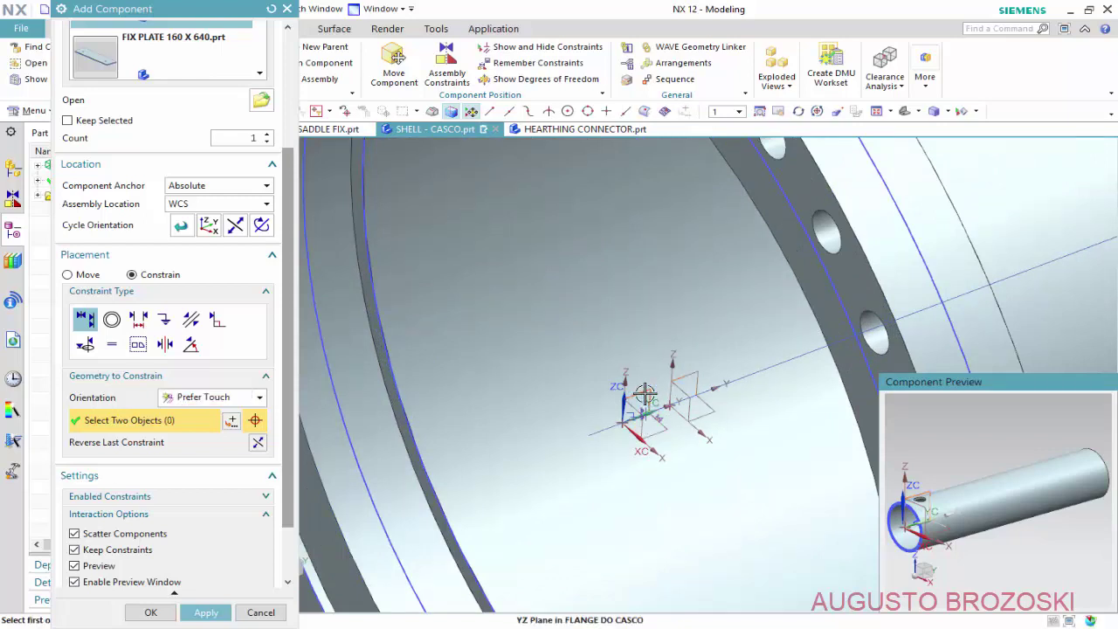
left_click(647, 395)
scroll(572, 461, "down", 2)
scroll(596, 448, "down", 2)
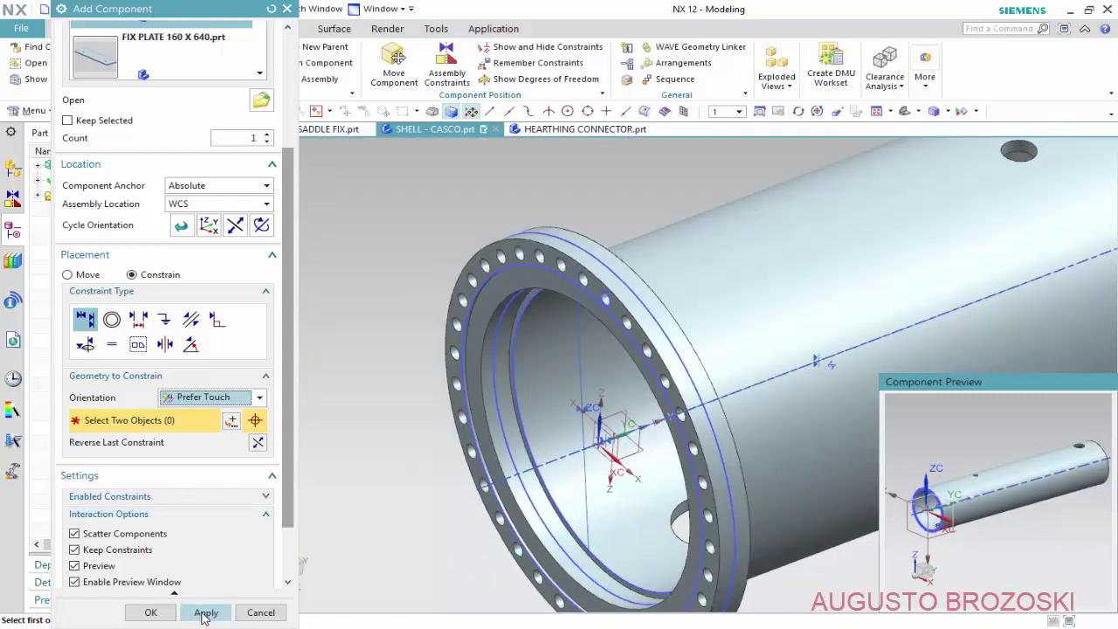
left_click(203, 615)
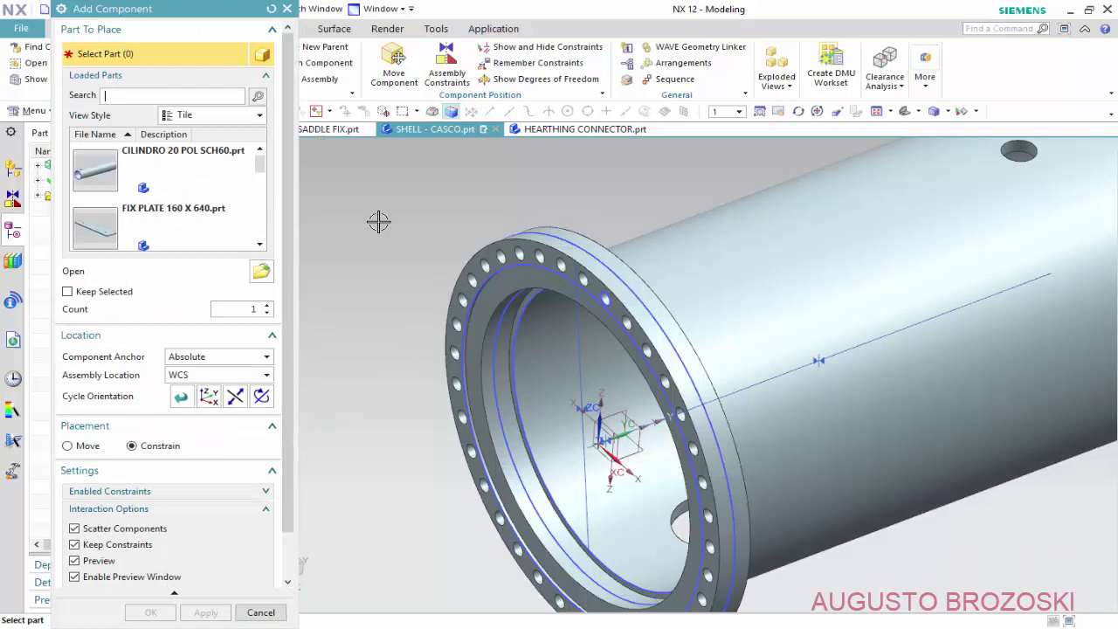
- Close the component dialog and hide all sketches and assembly constraints via Show and Hide
left_click(287, 9)
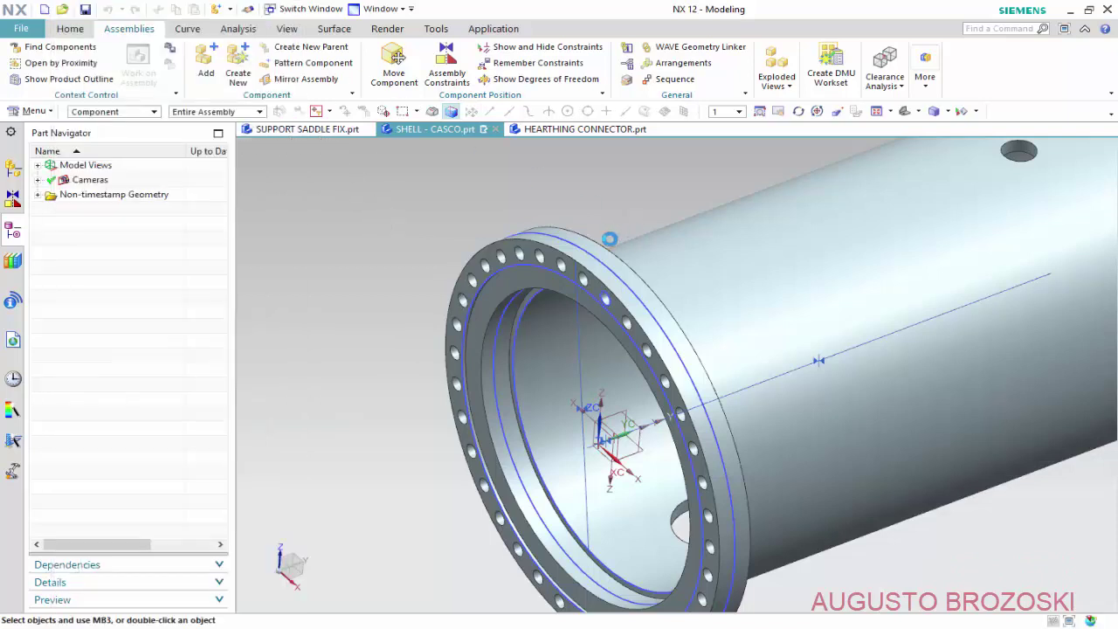
left_click(1014, 111)
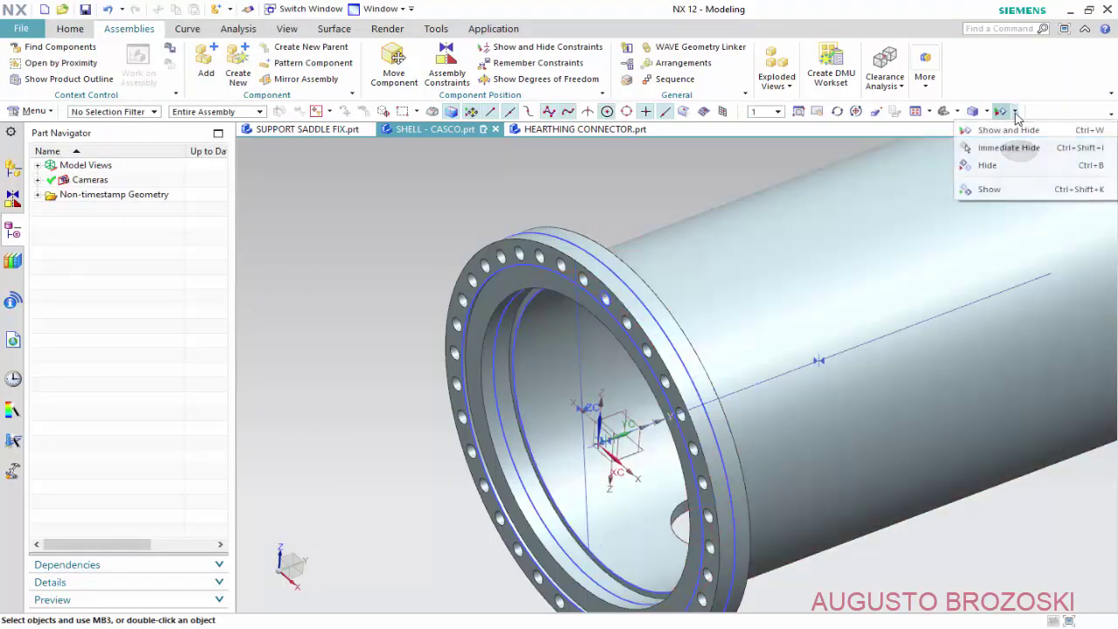
left_click(1001, 137)
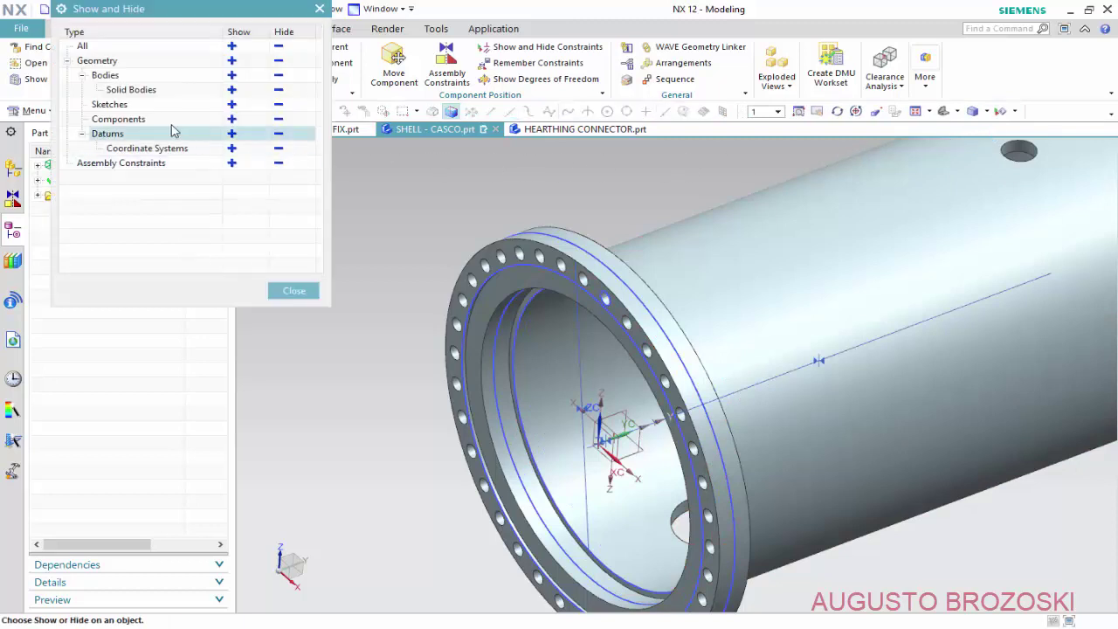
left_click(279, 105)
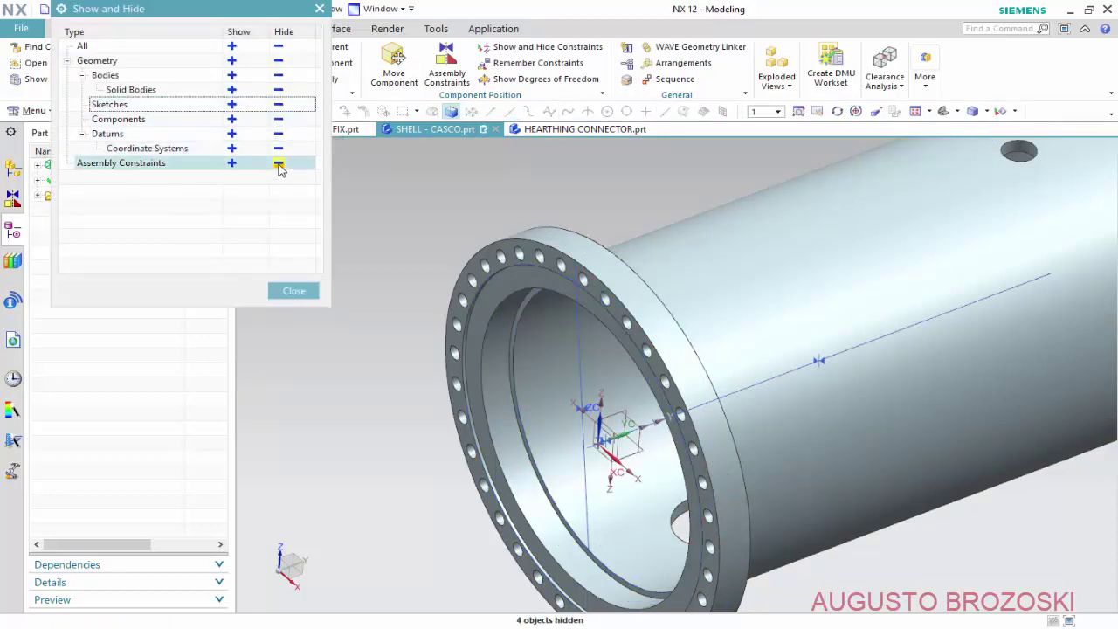
left_click(279, 166)
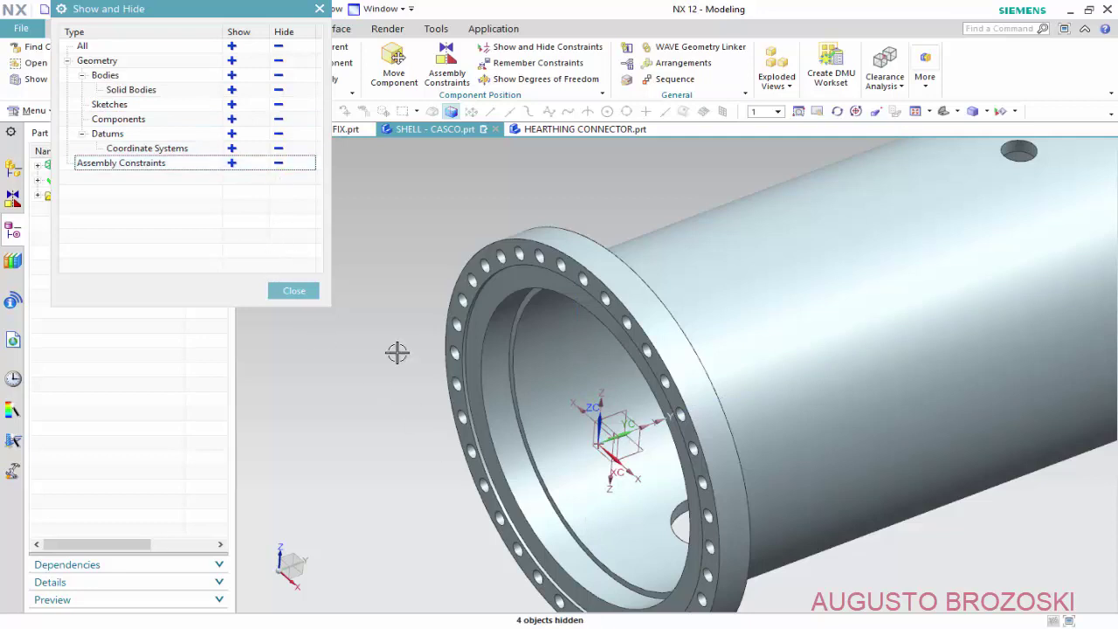
middle_click(889, 173)
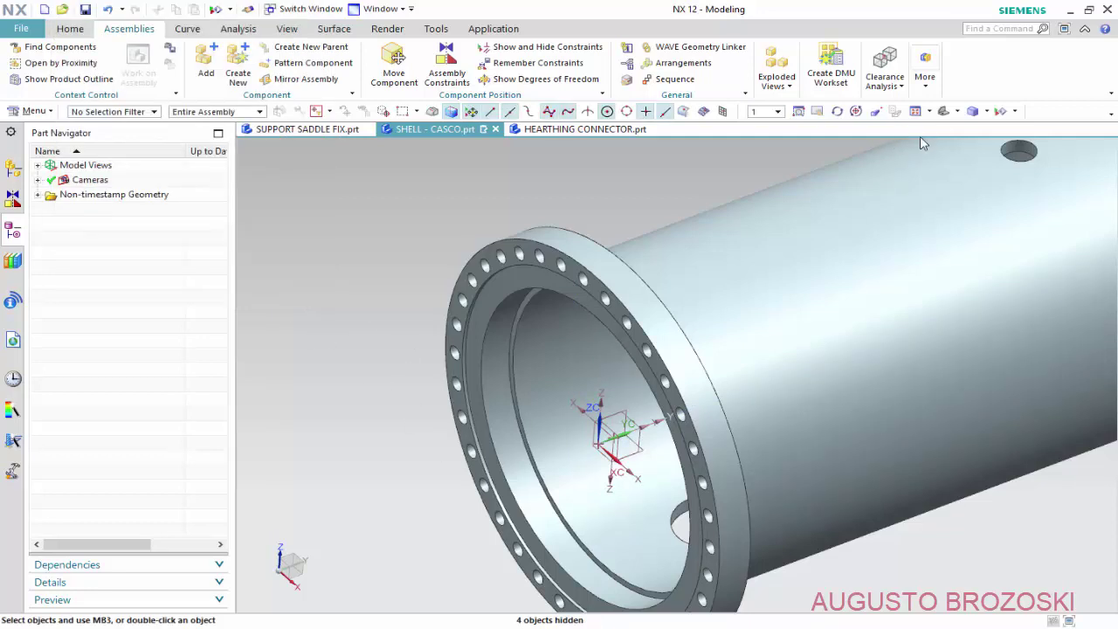
- Fit the whole shell in Trimetric view and save the SHELL - CASCO assembly
left_click(942, 115)
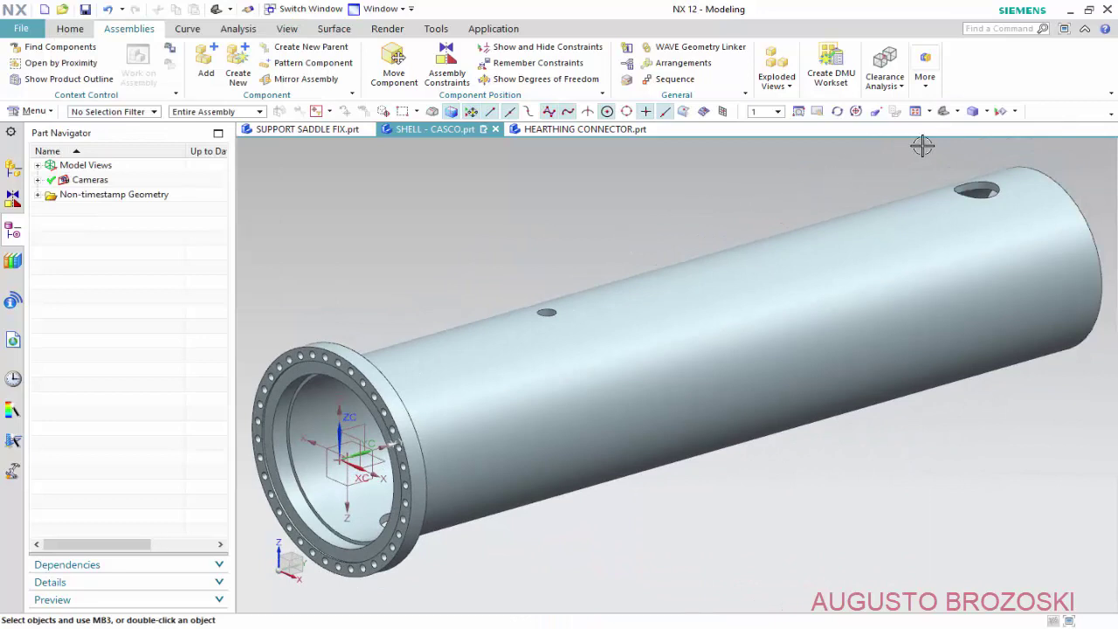
left_click(958, 111)
left_click(997, 158)
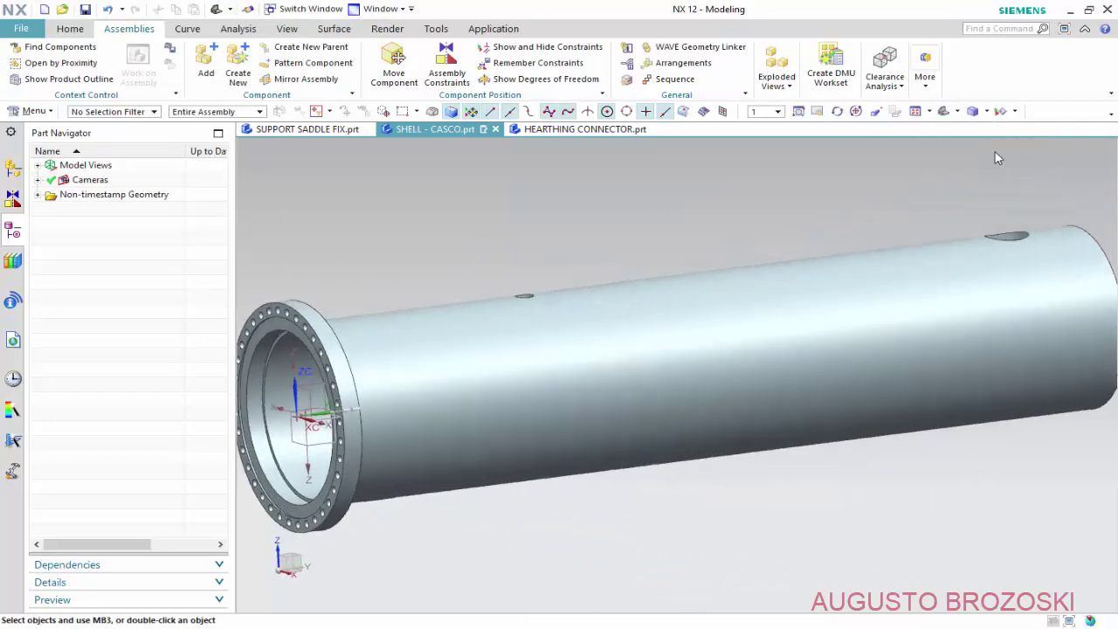
scroll(485, 310, "up", 2)
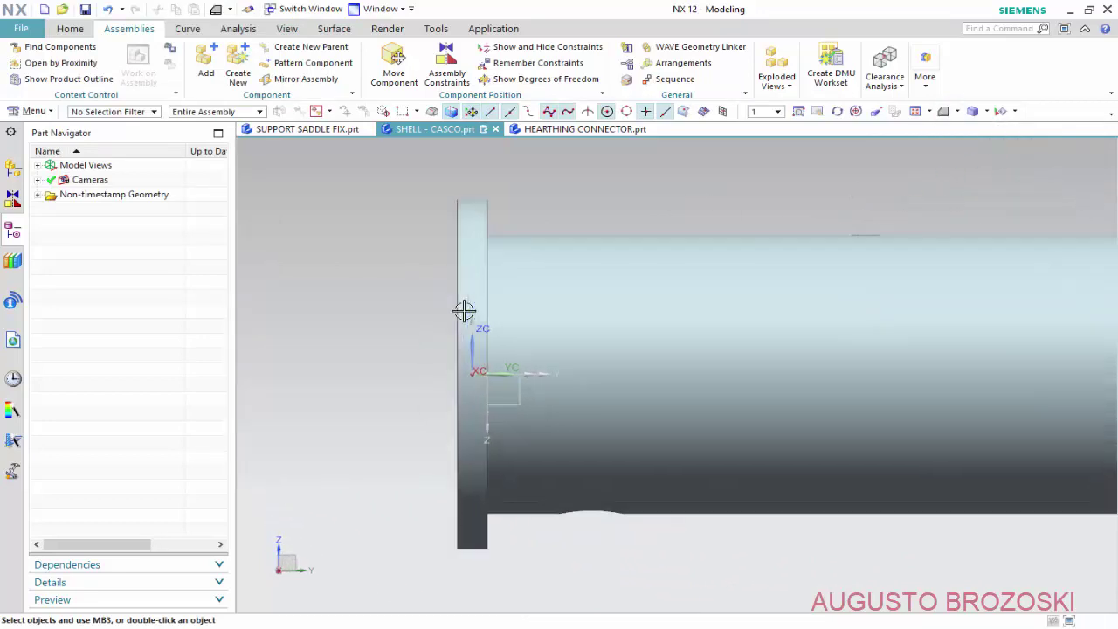
mouse_move(457, 374)
middle_mouse_down()
mouse_move(544, 380)
mouse_move(798, 224)
middle_mouse_up()
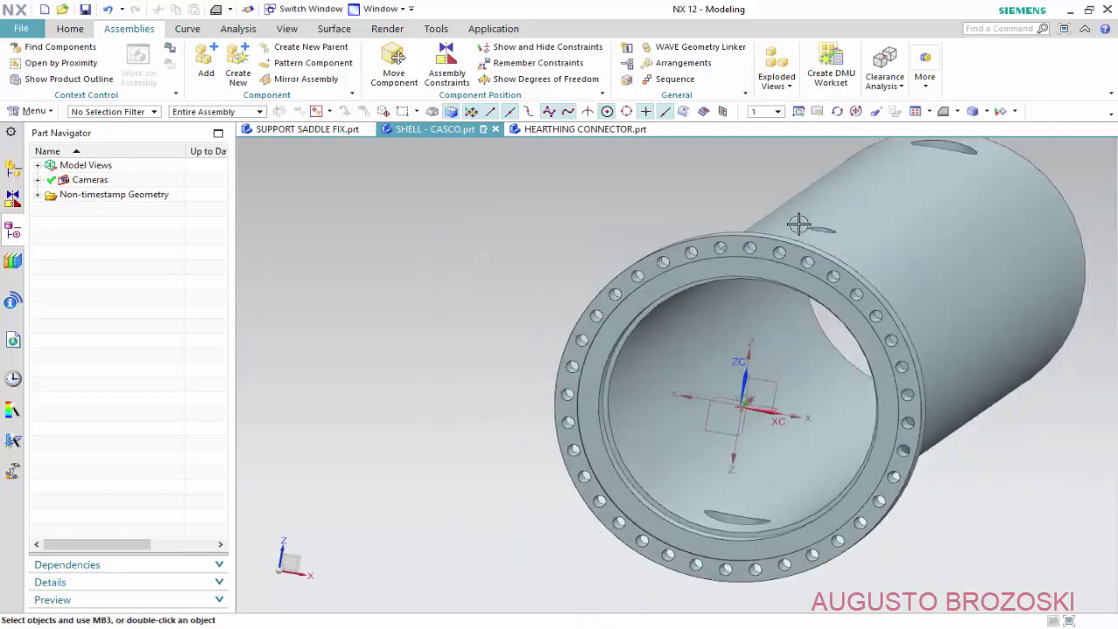
left_click(958, 112)
left_click(950, 132)
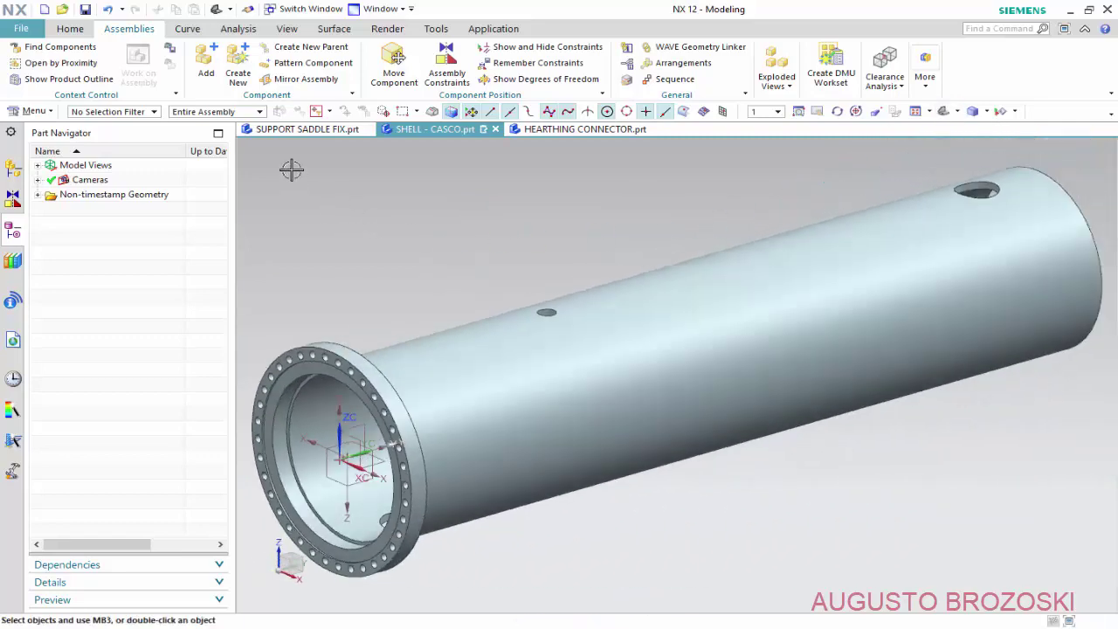
left_click(87, 10)
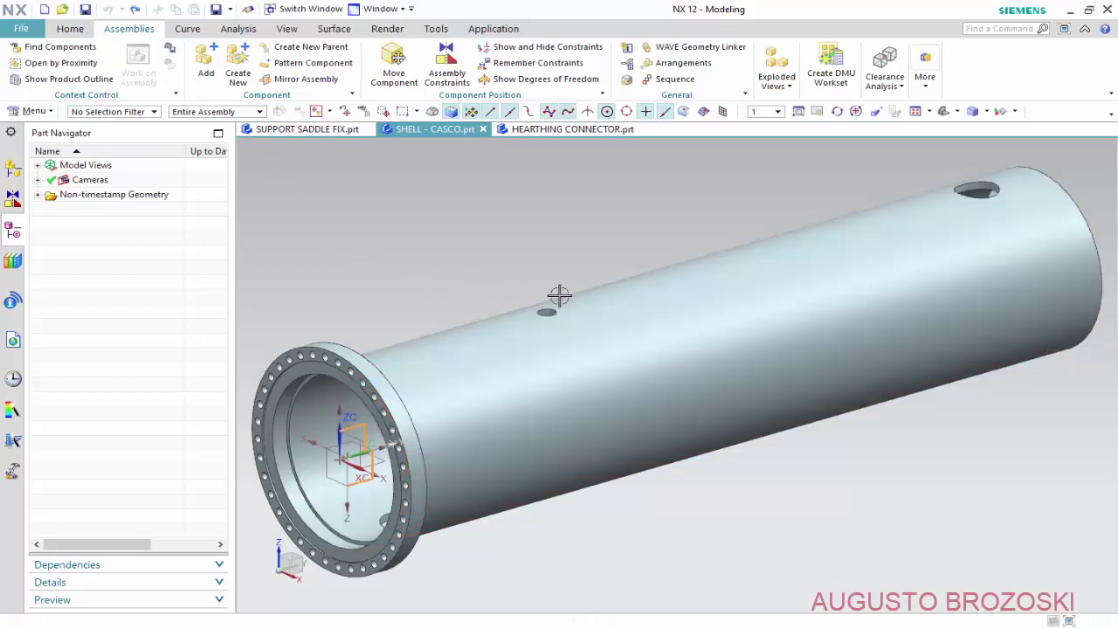
- Reverse the cylinder–flange Touch constraint to Align, bringing the large hole near the flange
left_click(12, 197)
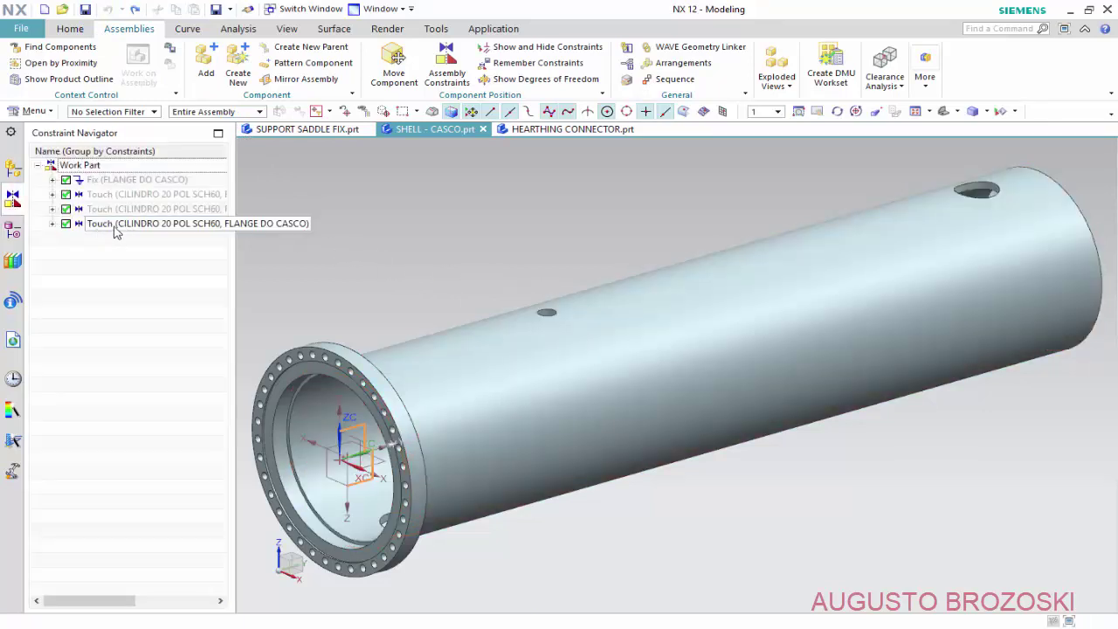
right_click(142, 226)
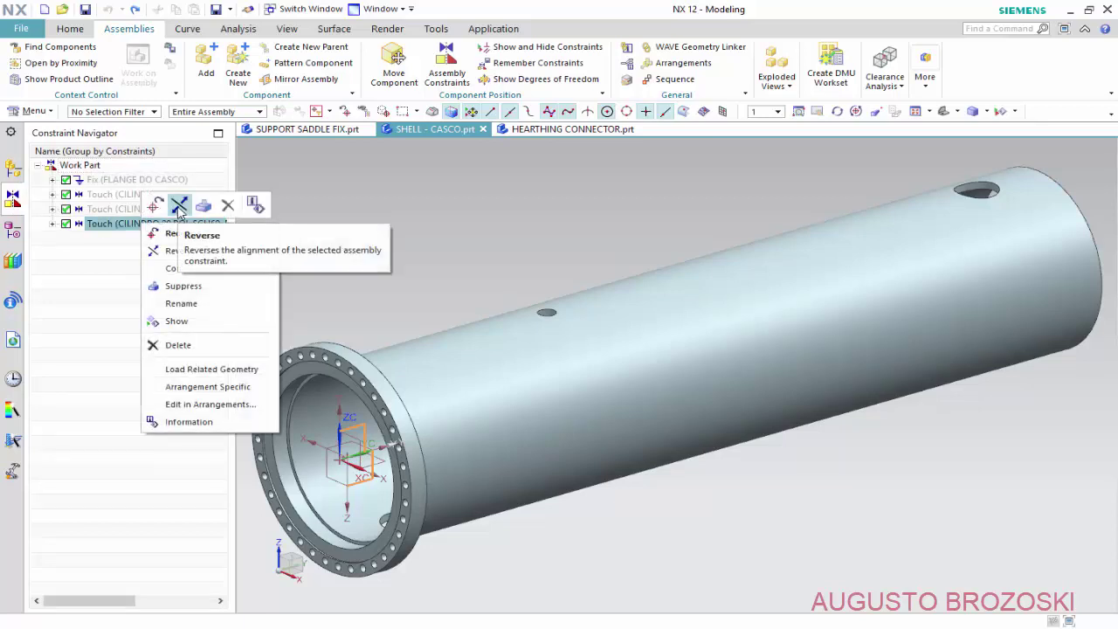
left_click(179, 206)
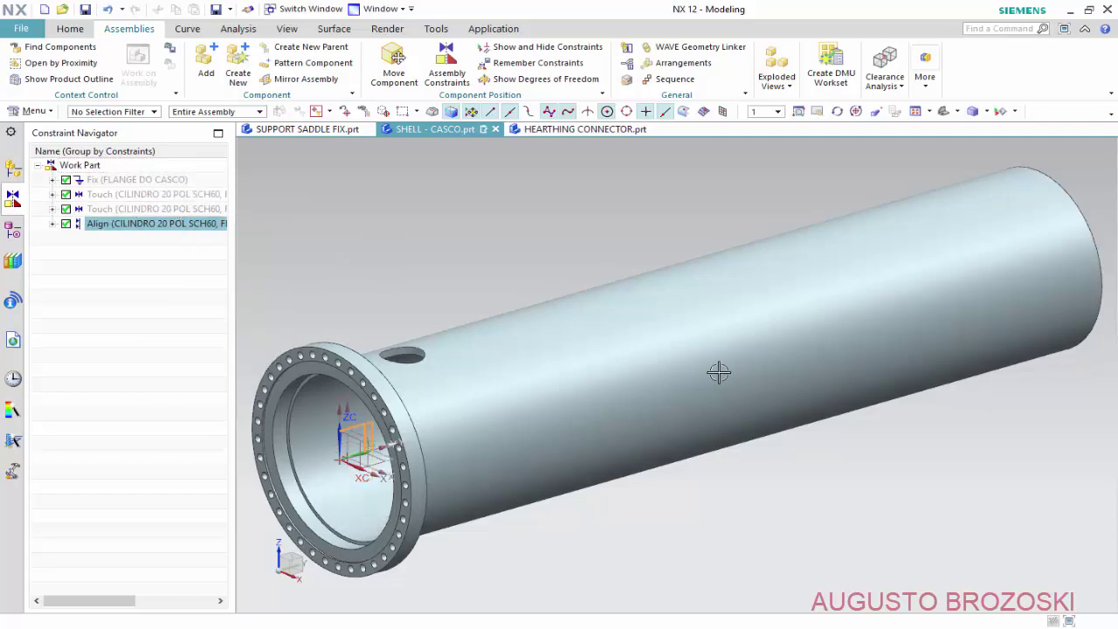
- Orbit to check the shell, return to Trimetric view, and save the assembly
mouse_move(544, 421)
middle_mouse_down()
mouse_move(569, 367)
mouse_move(579, 297)
mouse_move(732, 426)
middle_mouse_up()
mouse_move(570, 357)
middle_mouse_down()
mouse_move(572, 400)
mouse_move(393, 492)
middle_mouse_up()
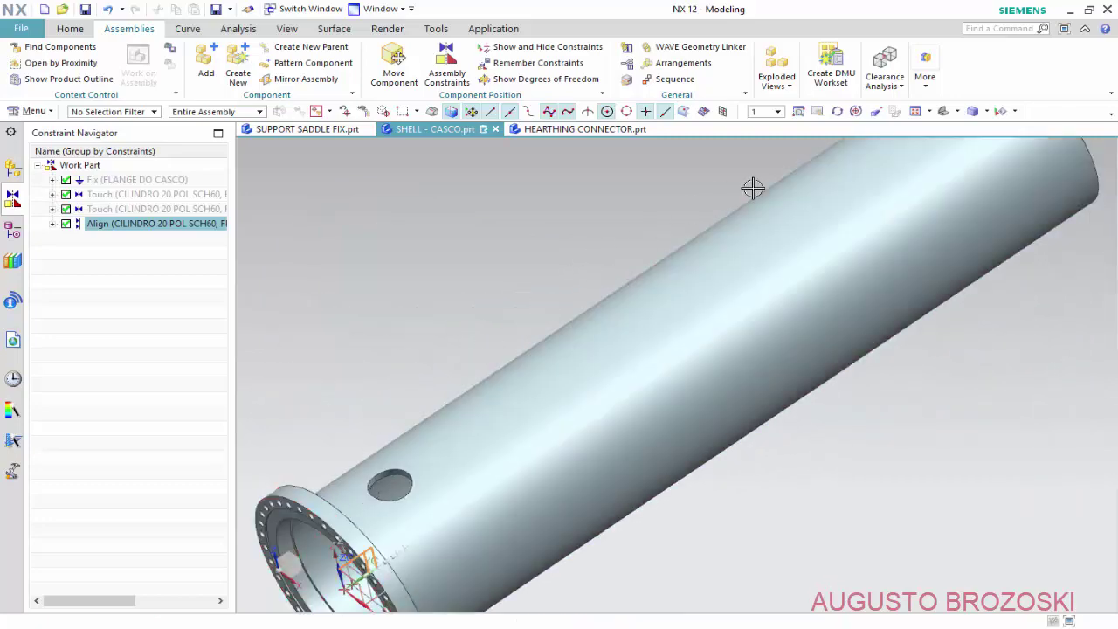
left_click(944, 112)
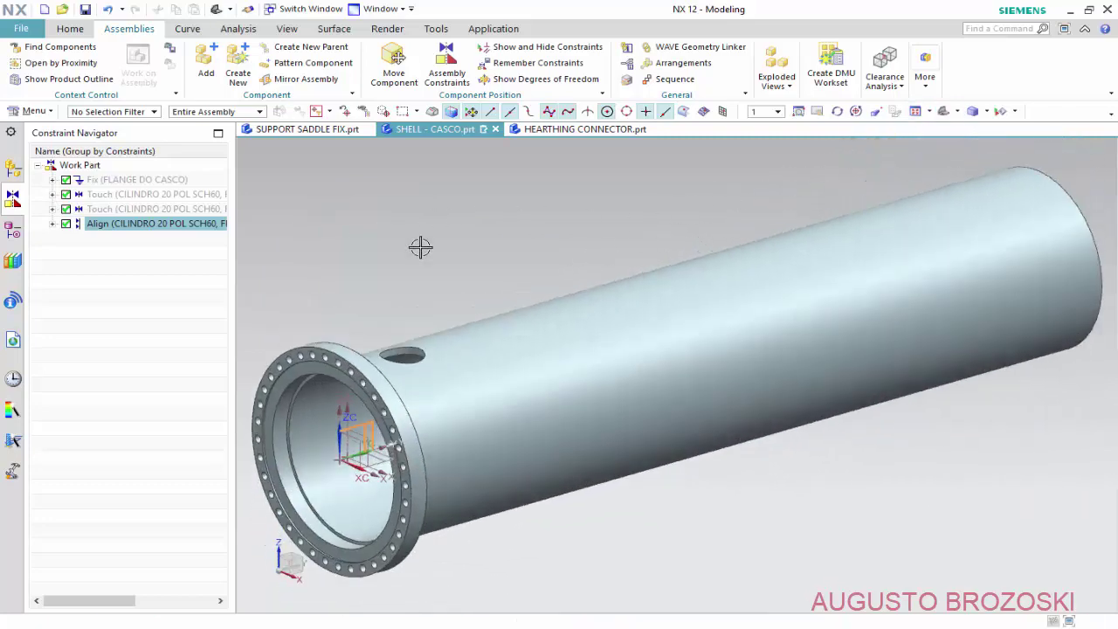
left_click(86, 10)
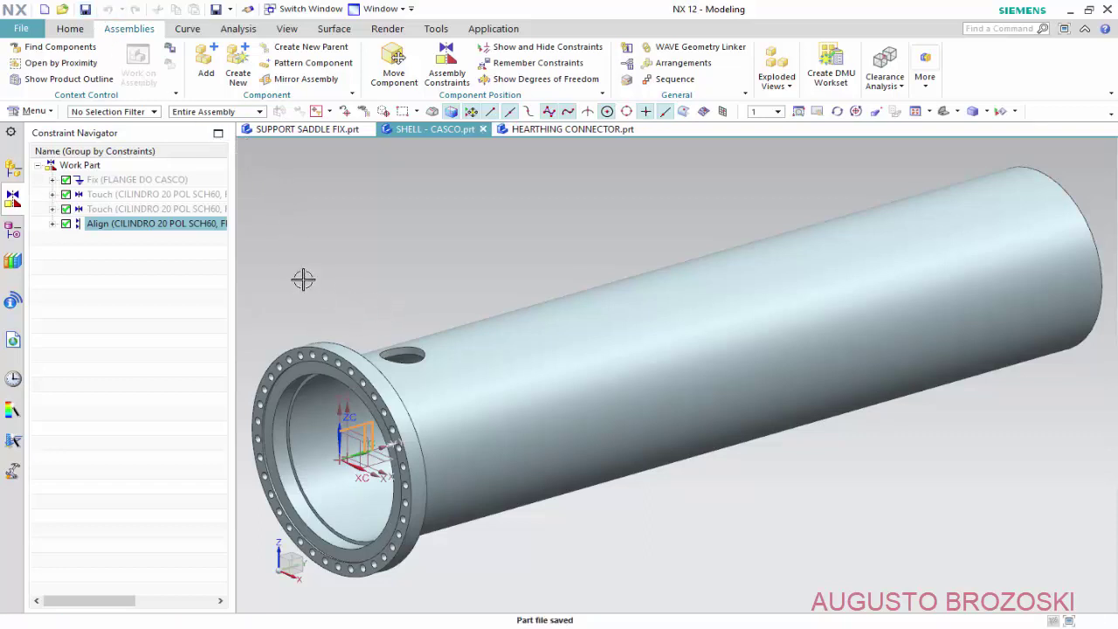
- Start adding a component, then review page 2 of the heat exchanger drawing PDF
left_click(207, 65)
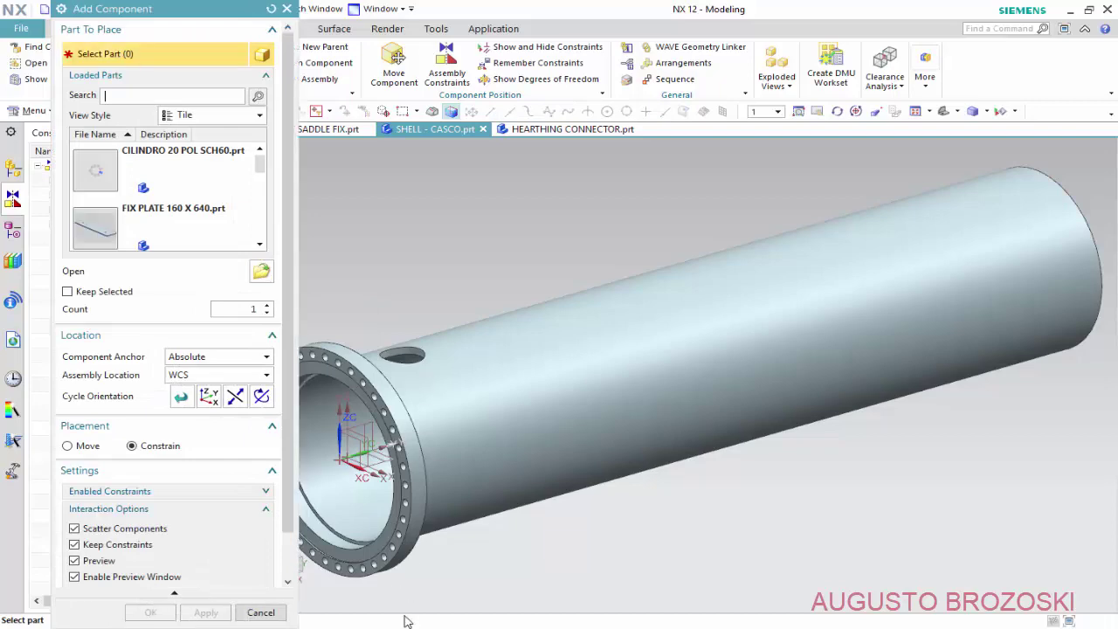
key("alt+Tab")
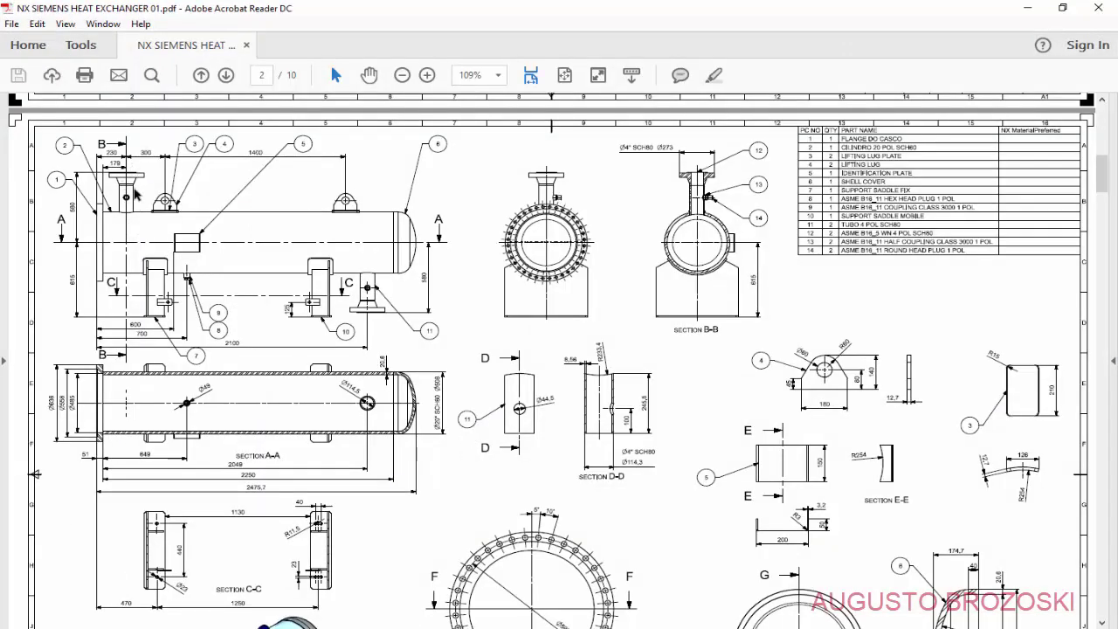
scroll(231, 353, "down", 3)
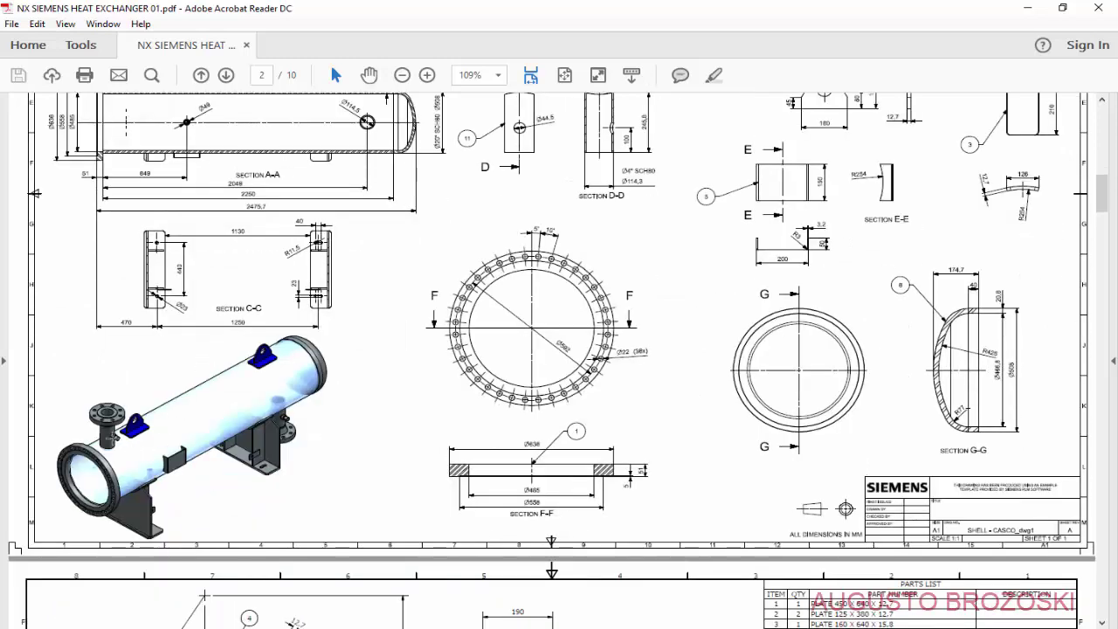
scroll(429, 388, "up", 2)
scroll(529, 384, "up", 1)
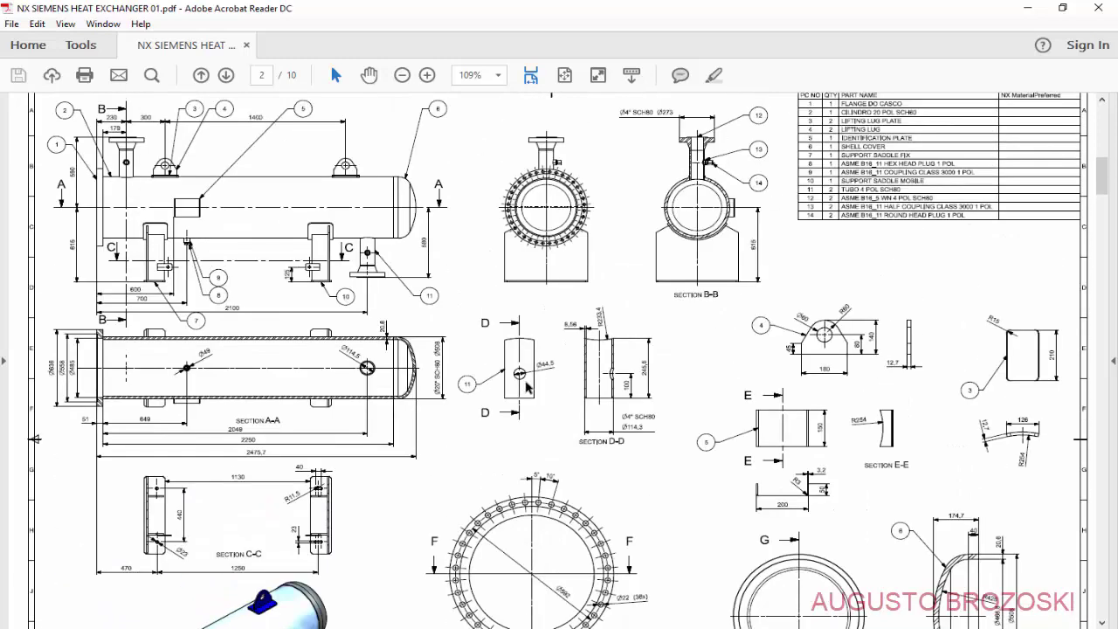
scroll(622, 344, "up", 1)
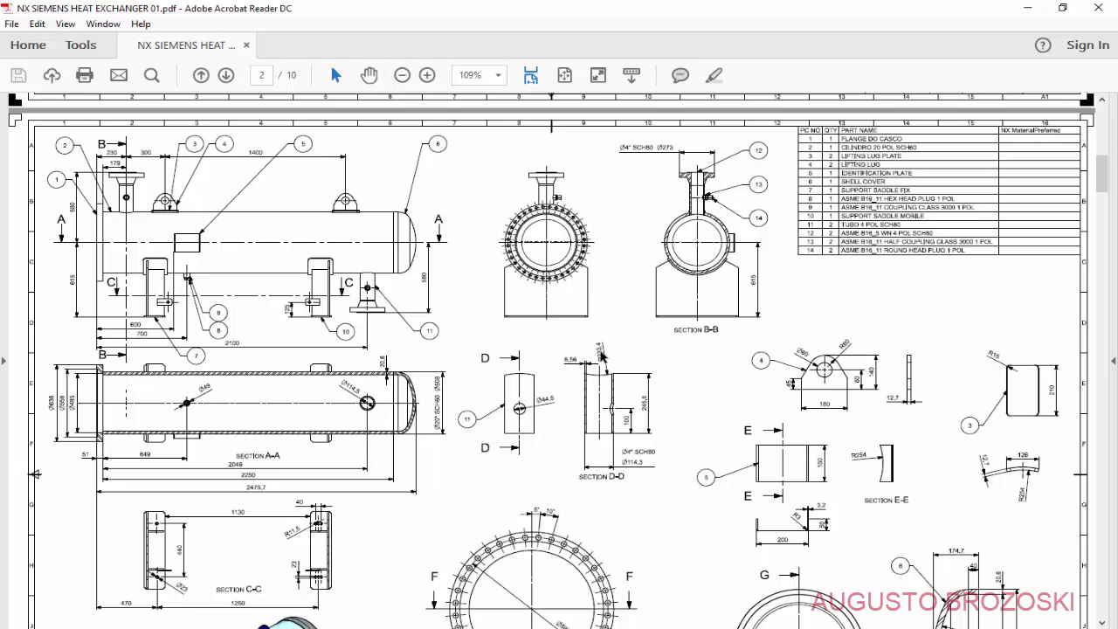
left_click(1028, 10)
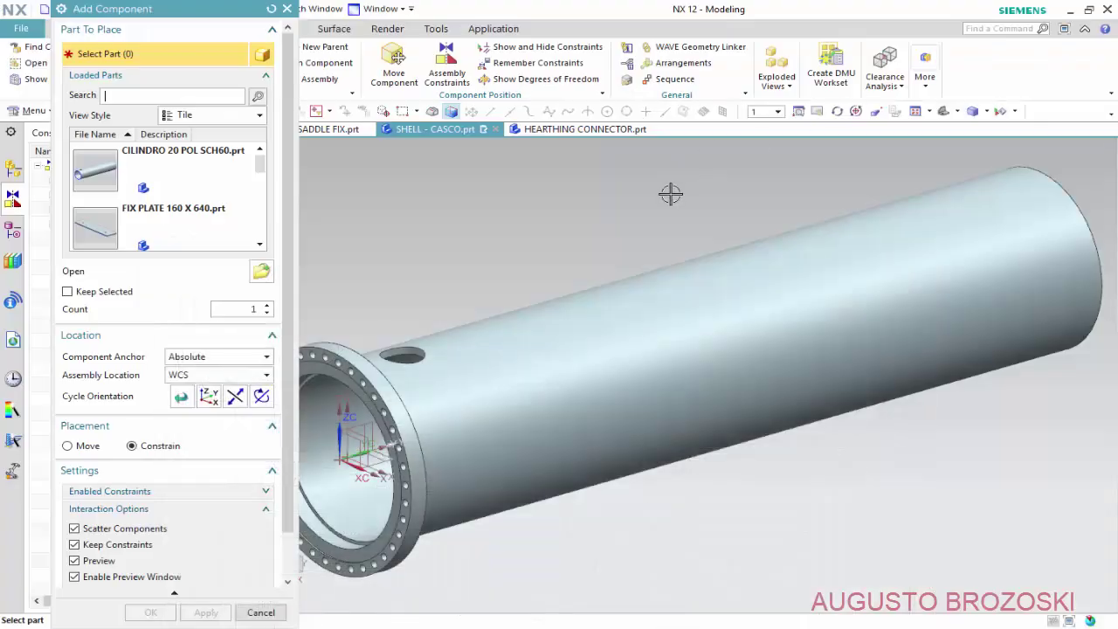
- Load TUBO DIAM 4 POL SCH80 as the new component with Move placement
left_click(267, 274)
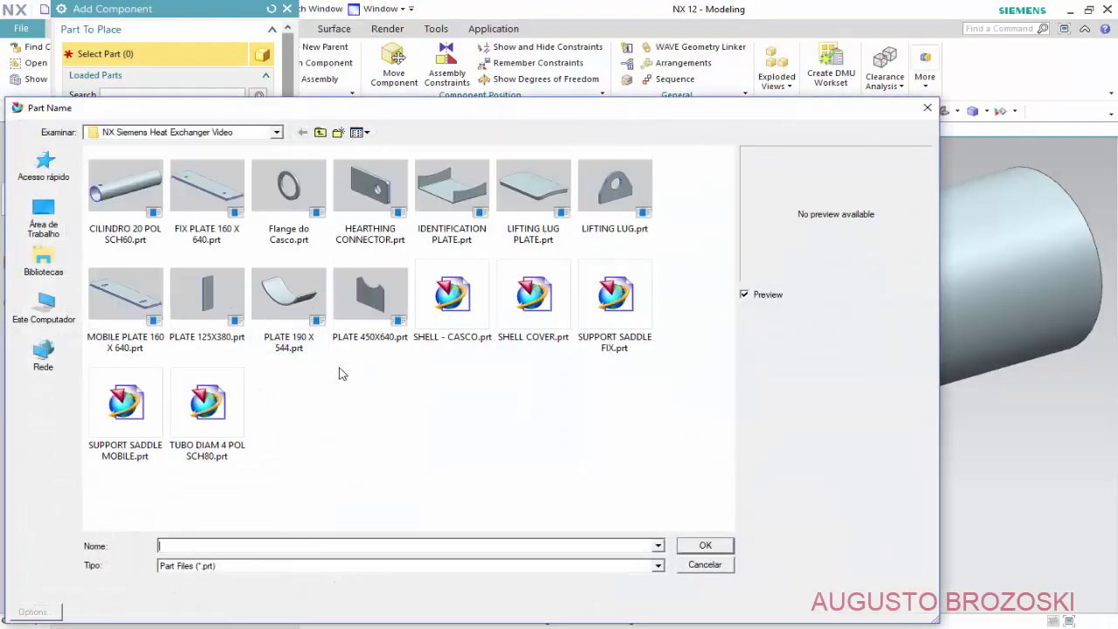
left_click(219, 414)
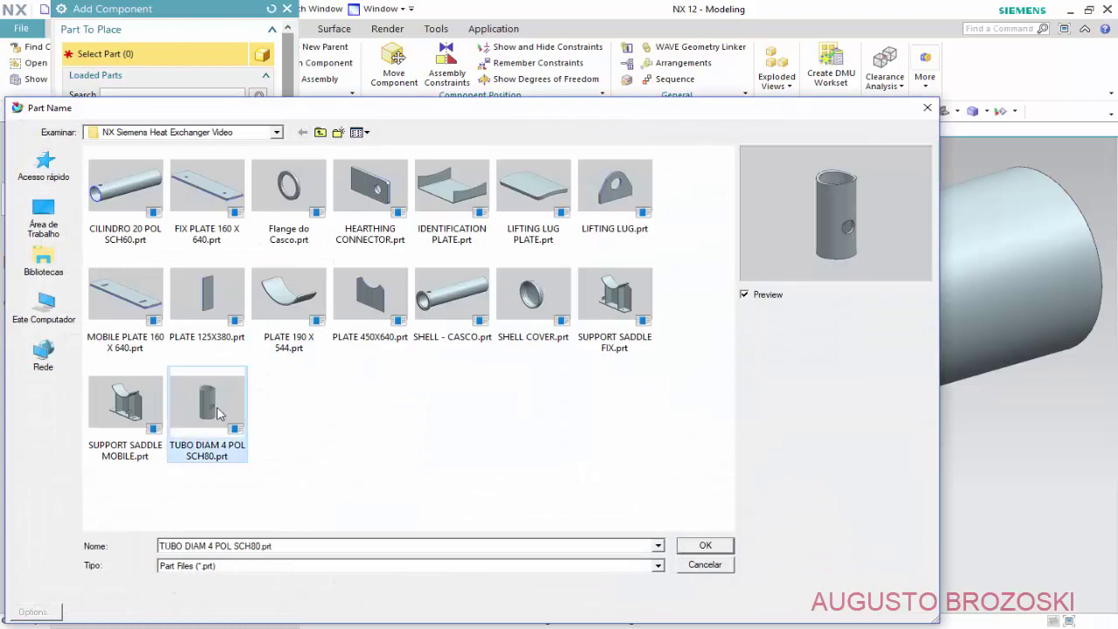
left_click(705, 546)
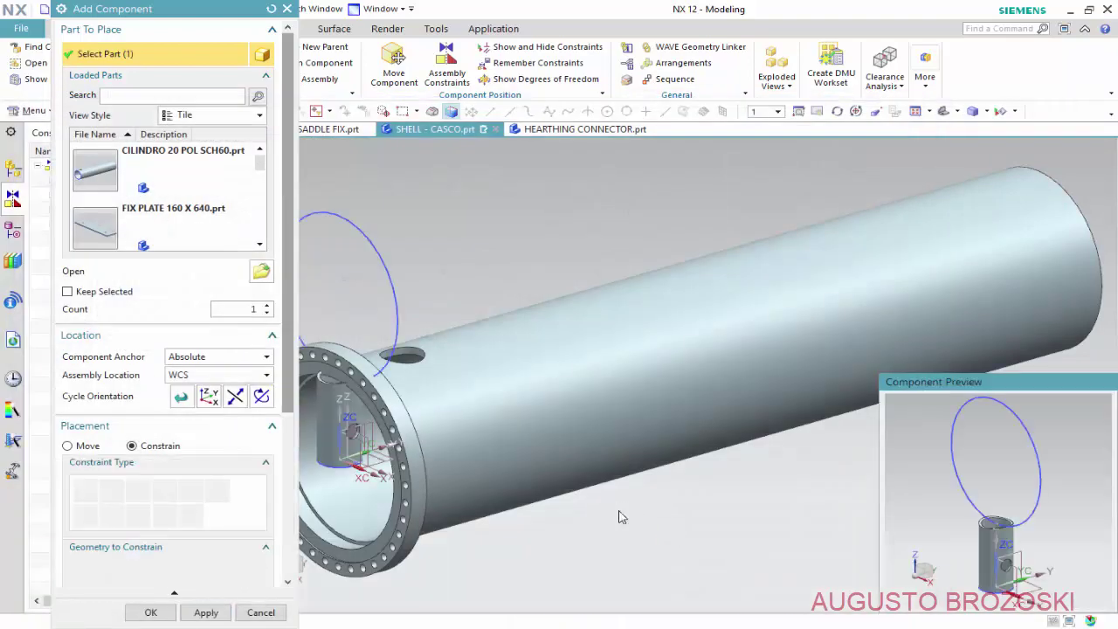
left_click(80, 446)
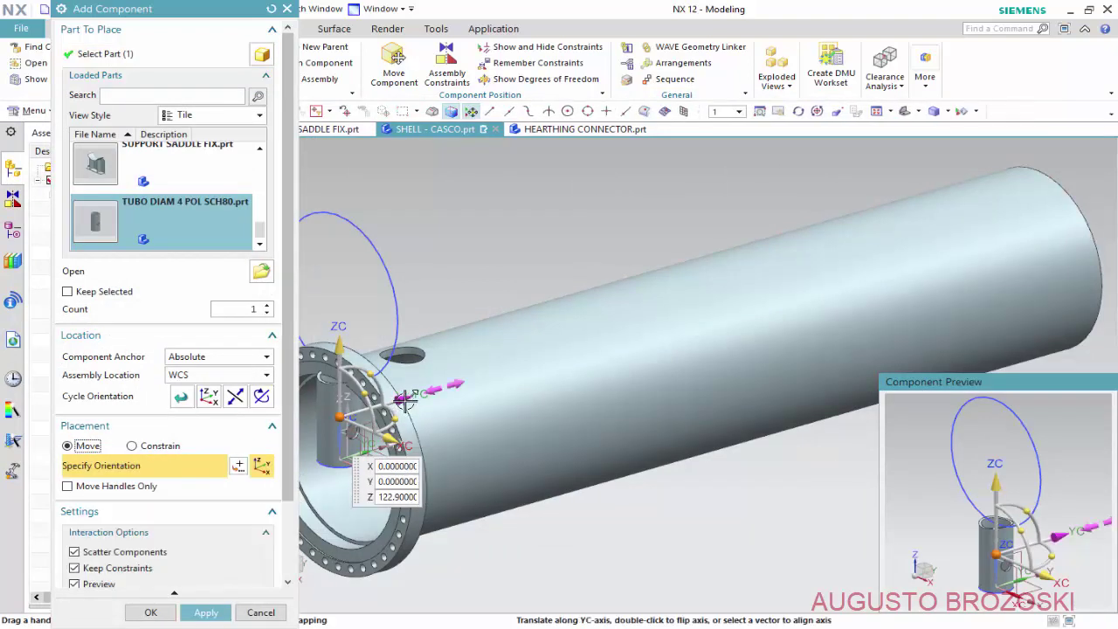
- Position the nozzle at X 0, Y 420, Z 482.9 and rotate it 170° about ZC
left_click_drag(418, 397, 528, 360)
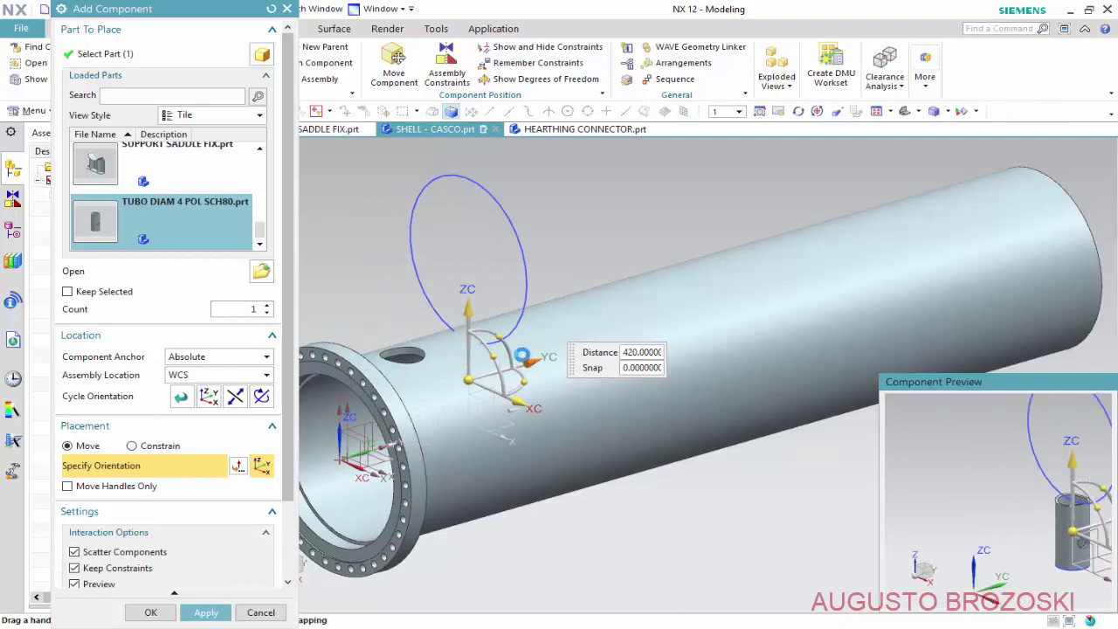
left_click_drag(470, 308, 471, 193)
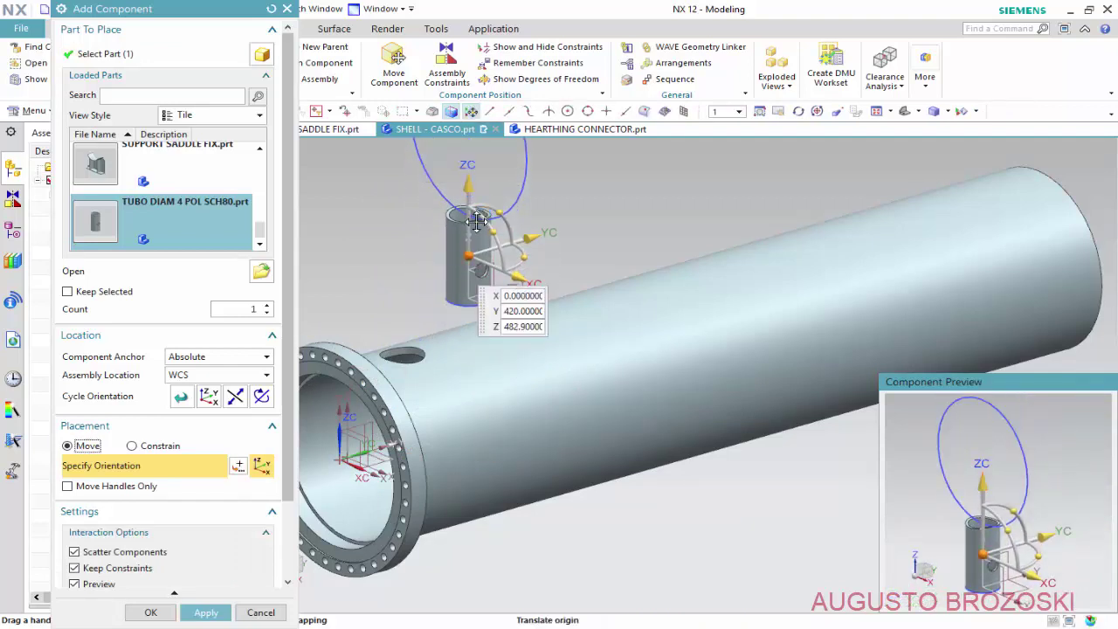
scroll(476, 223, "down", 2)
scroll(476, 222, "up", 2)
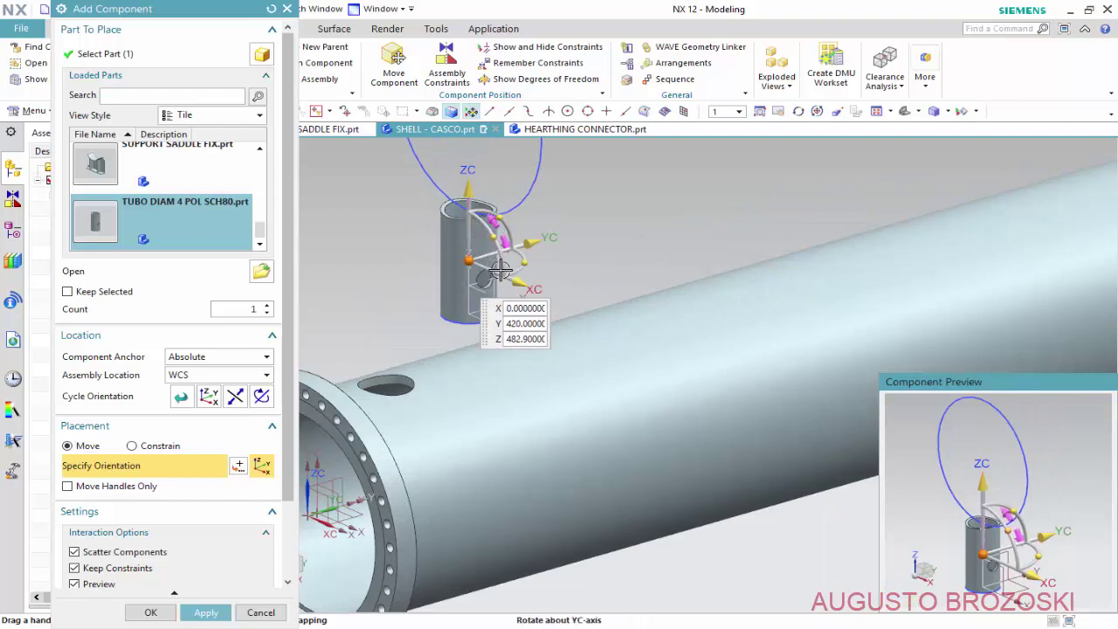
mouse_move(491, 264)
left_mouse_down()
mouse_move(495, 319)
mouse_move(434, 337)
mouse_move(387, 322)
mouse_move(409, 318)
left_mouse_up()
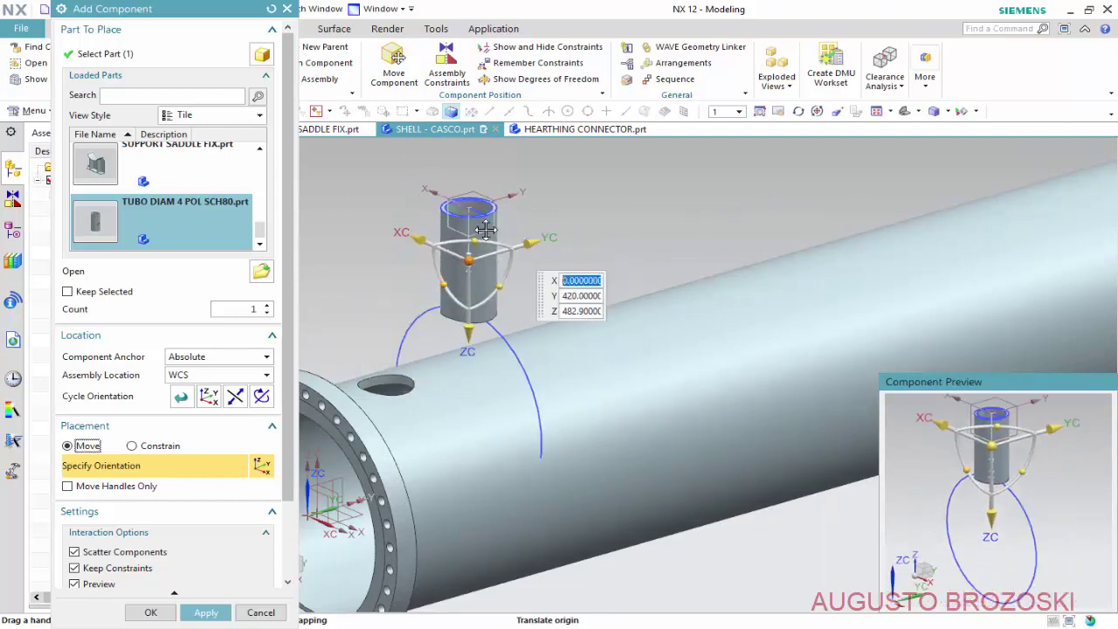
scroll(486, 227, "up", 1)
scroll(478, 232, "up", 1)
scroll(472, 249, "up", 1)
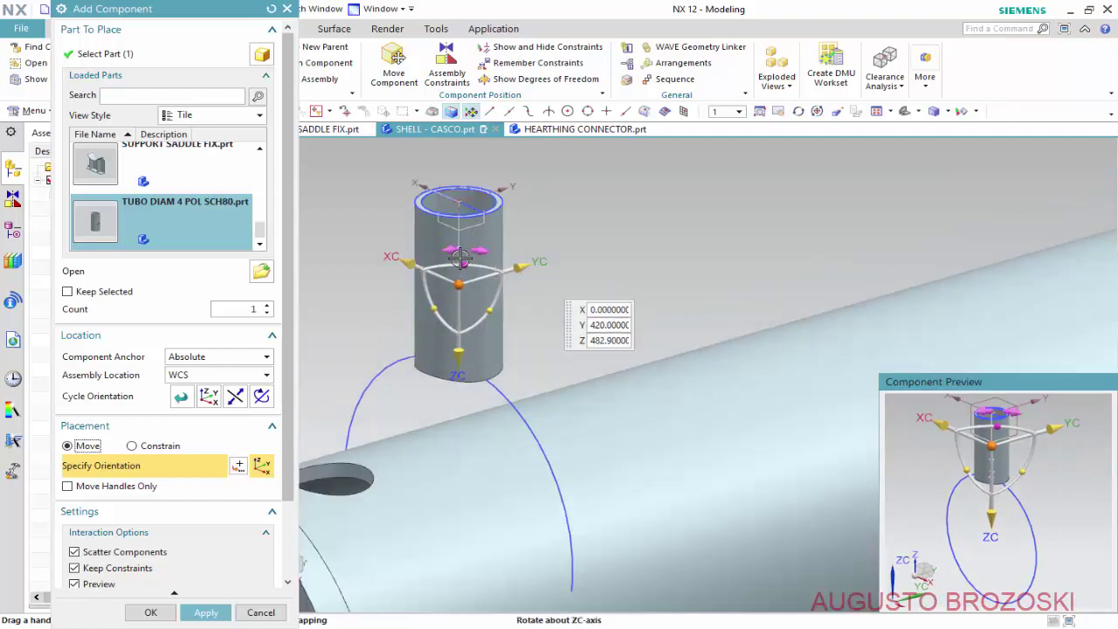
mouse_move(468, 261)
left_mouse_down()
mouse_move(524, 287)
mouse_move(515, 325)
mouse_move(441, 358)
left_mouse_up()
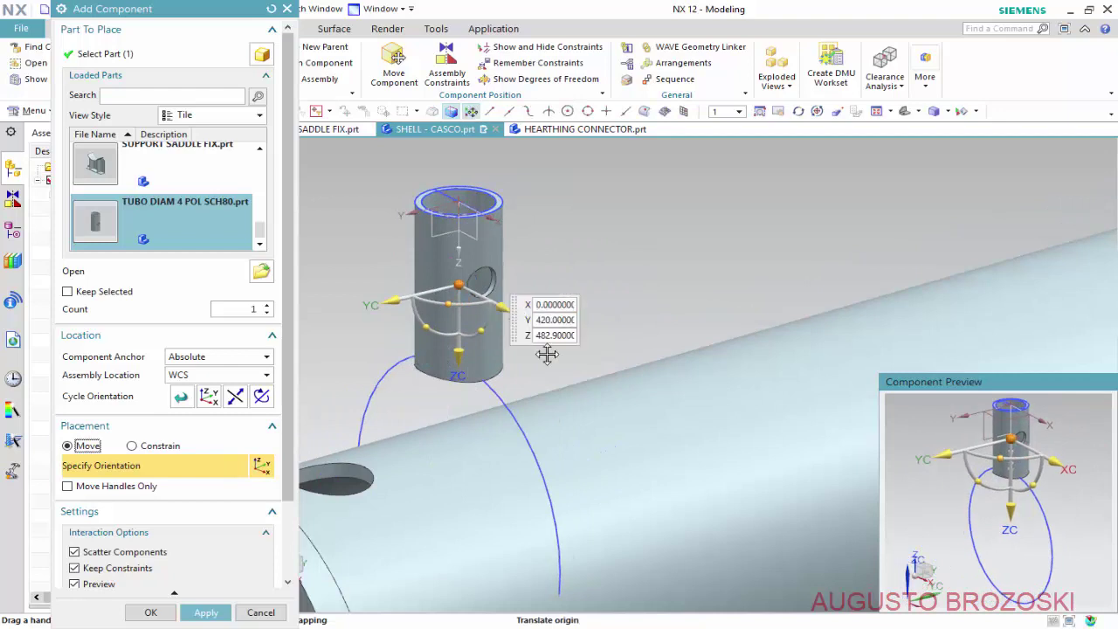
scroll(577, 370, "down", 2)
scroll(629, 384, "down", 1)
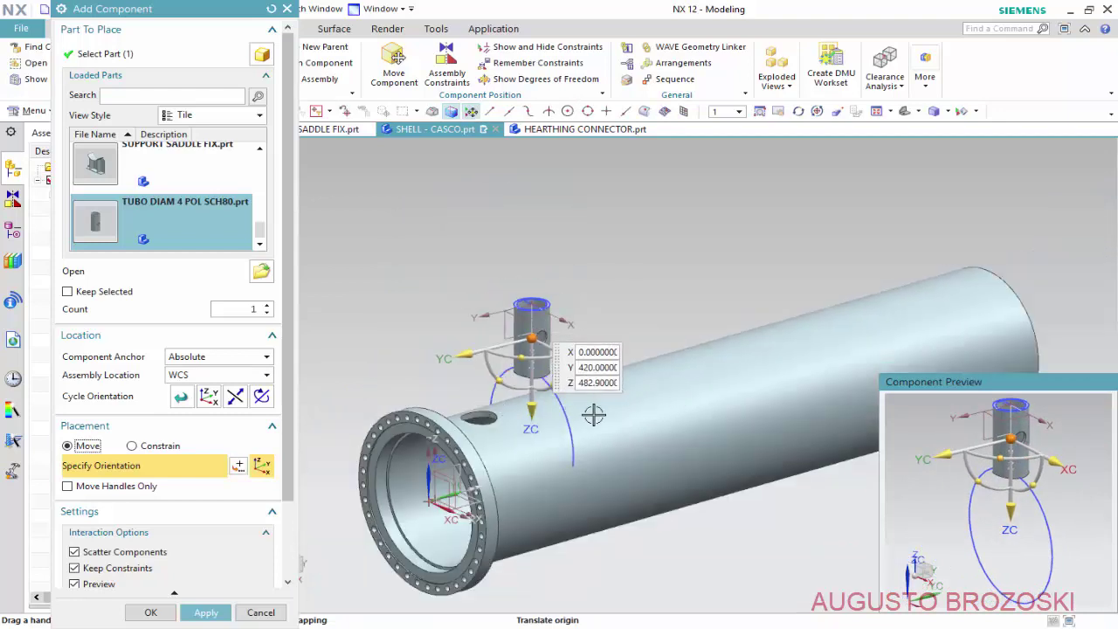
- Switch placement to Constrain, keeping Infer Center/Axis orientation
left_click(162, 448)
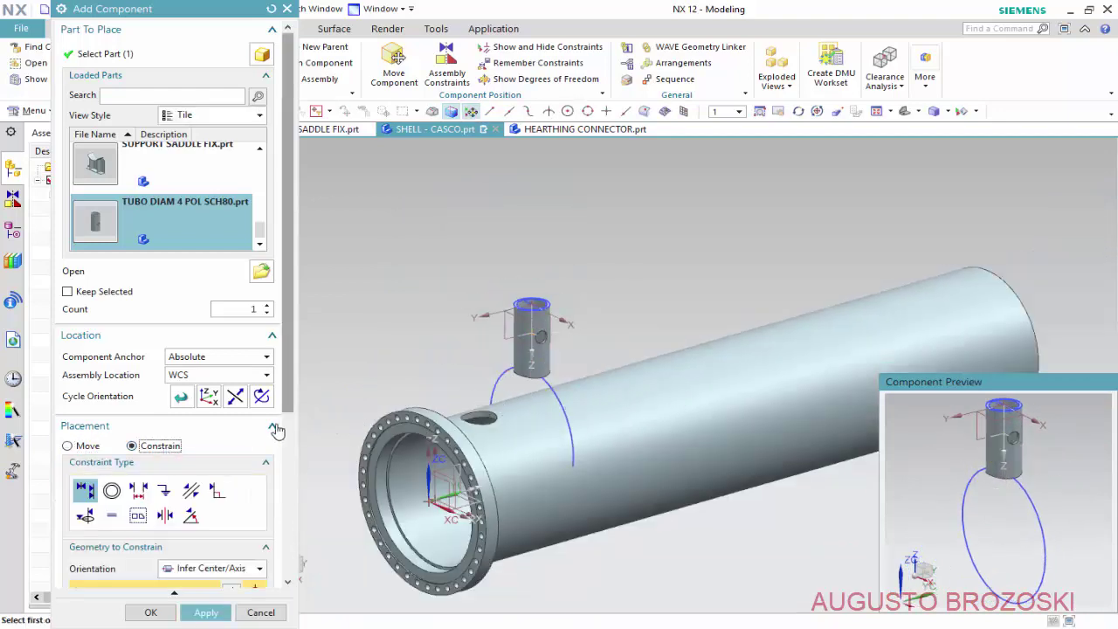
left_click_drag(286, 415, 287, 568)
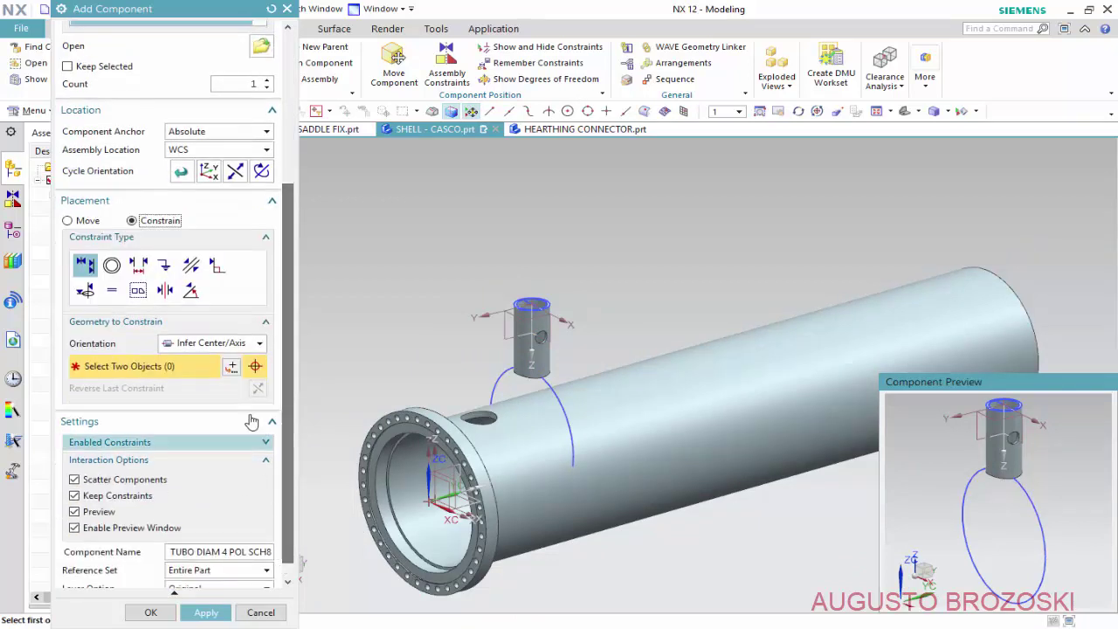
left_click(261, 349)
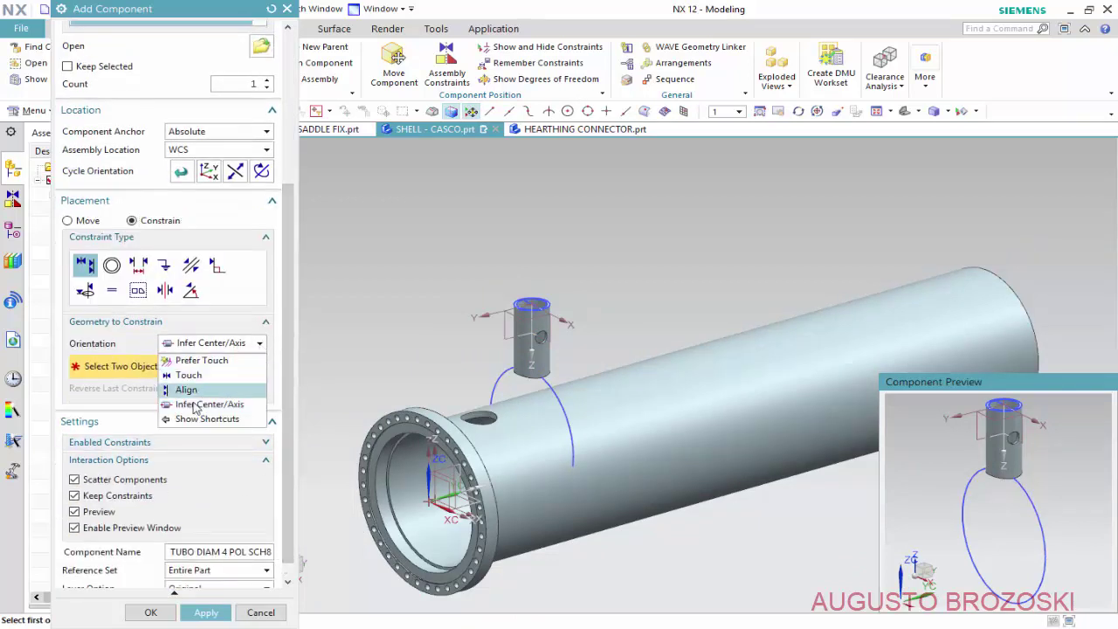
left_click(218, 407)
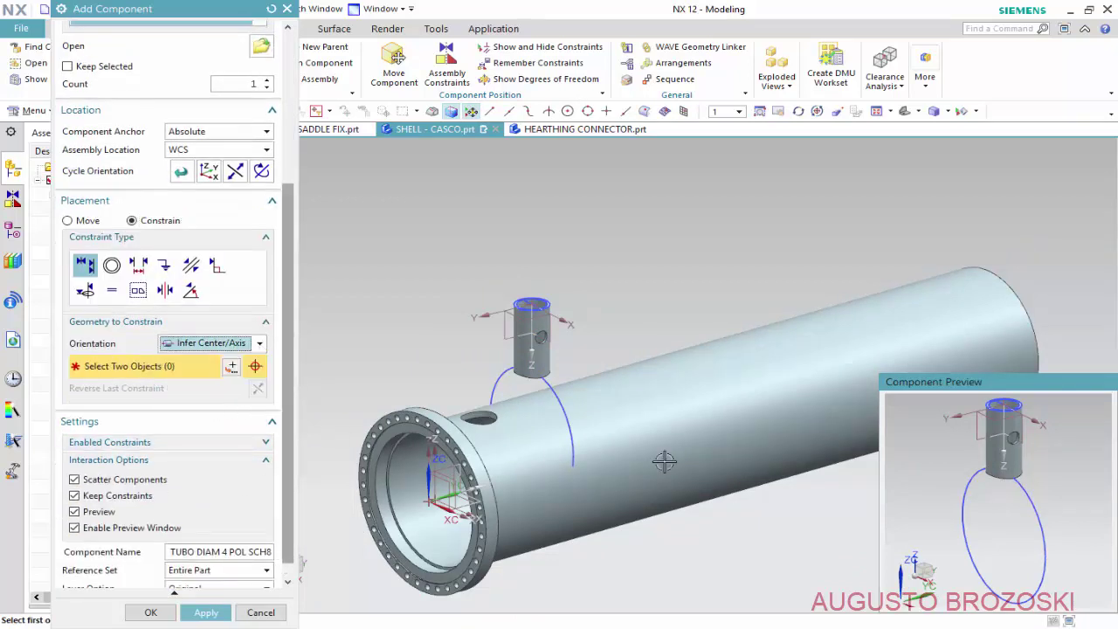
- Align the nozzle's centerline with the shell centerline
middle_click_drag(1050, 499, 973, 518)
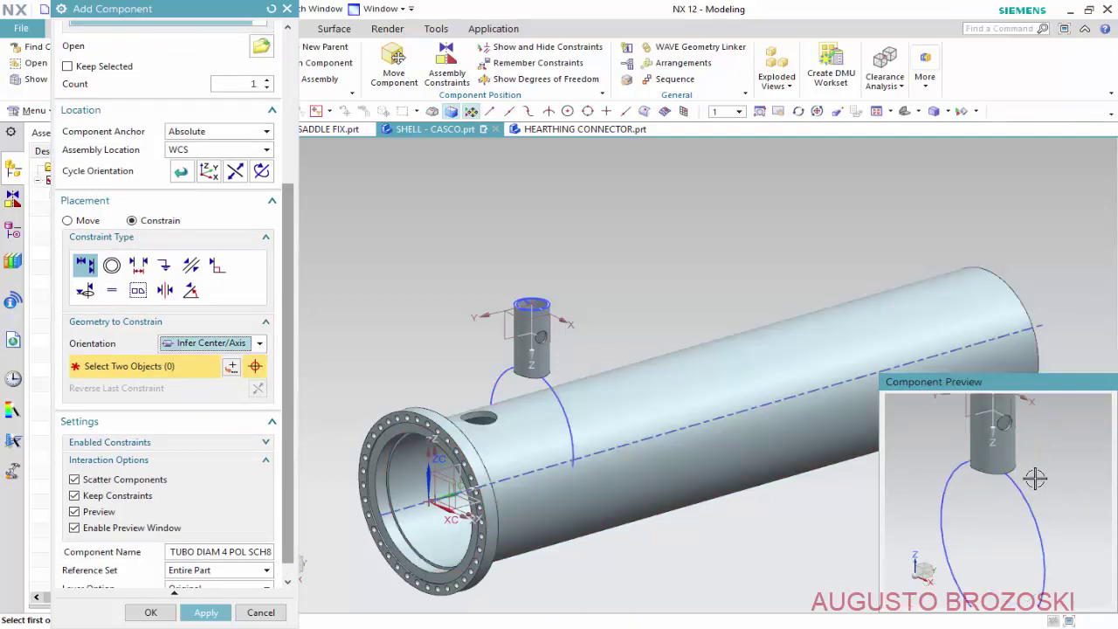
scroll(972, 518, "up", 3)
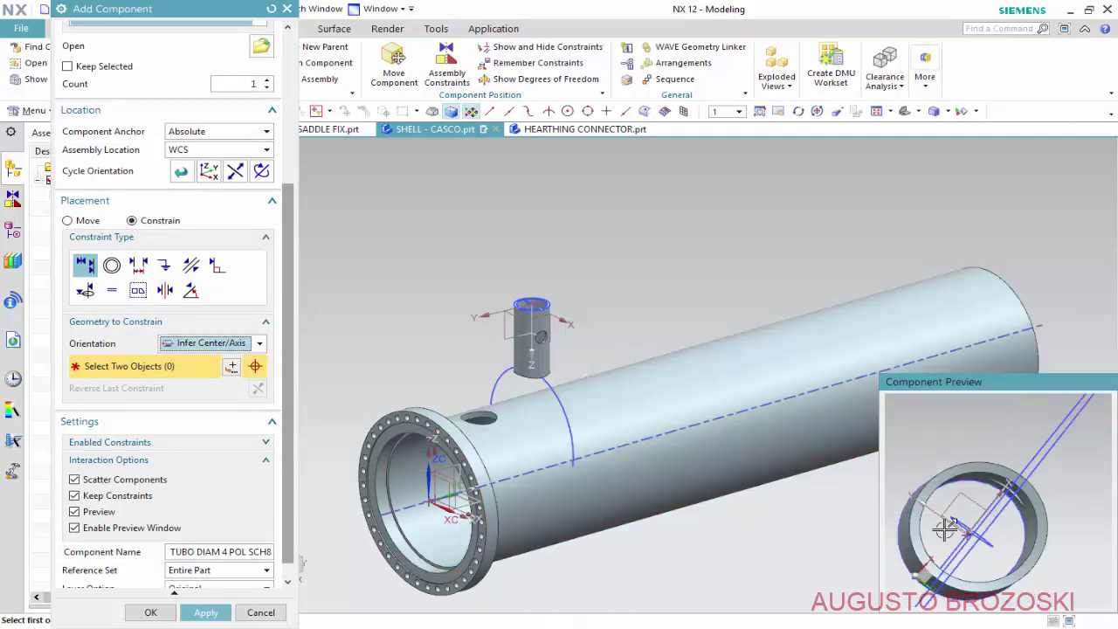
scroll(952, 489, "up", 3)
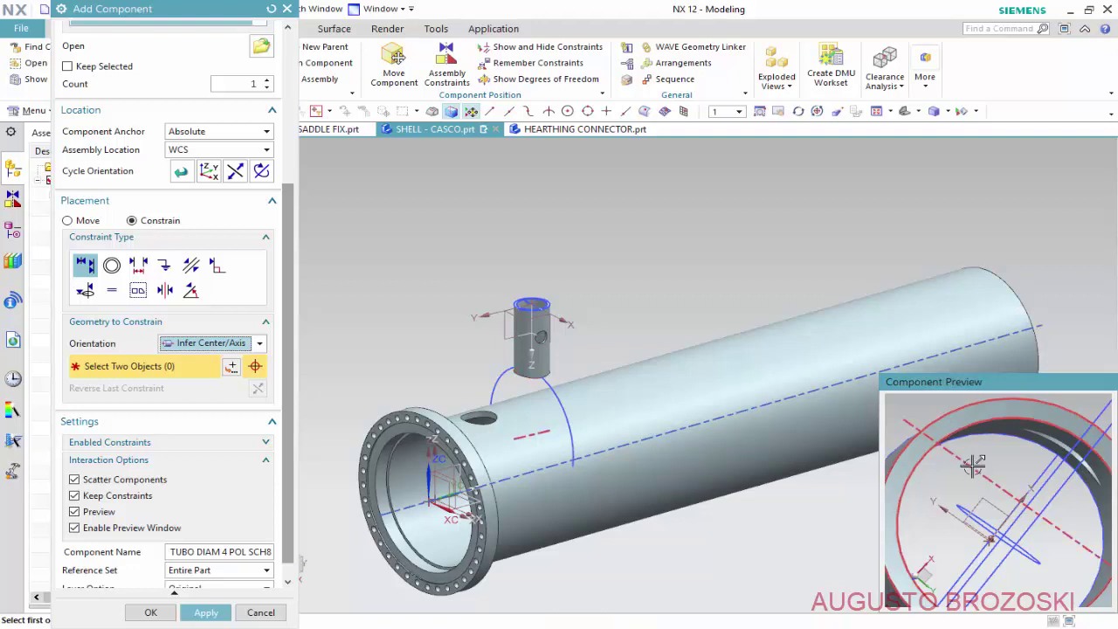
left_click(959, 493)
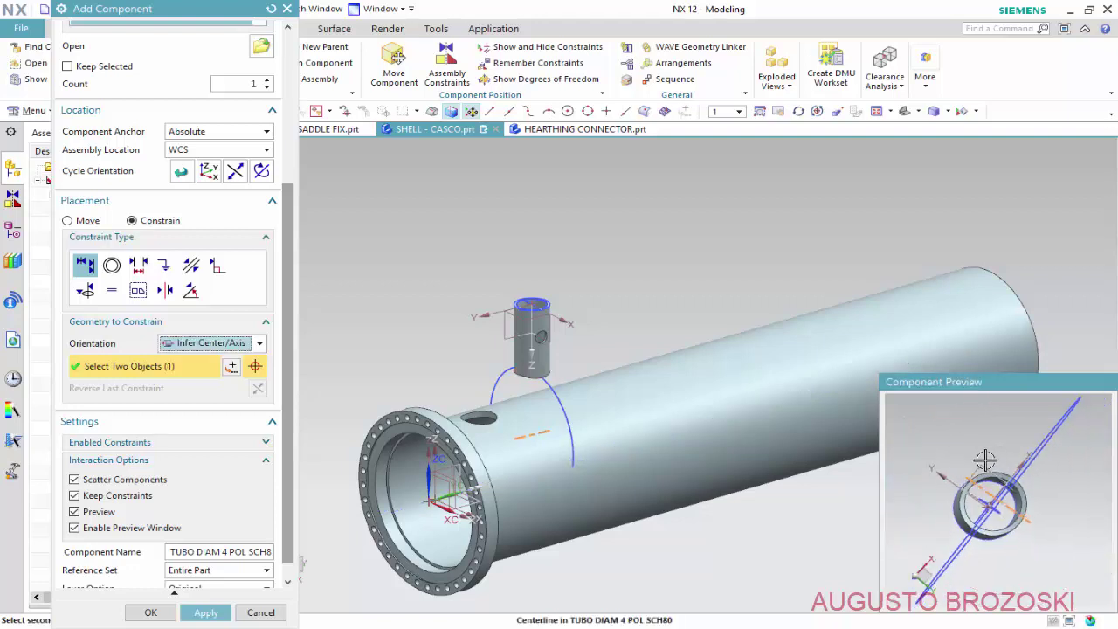
mouse_move(983, 472)
middle_mouse_down()
mouse_move(997, 502)
mouse_move(973, 531)
middle_mouse_up()
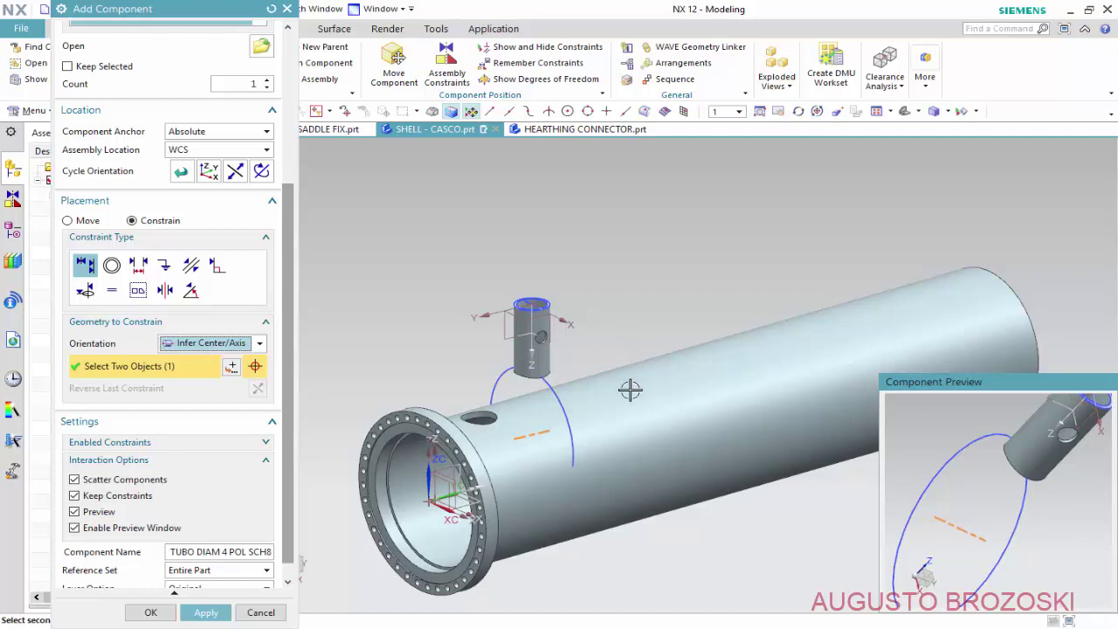
left_click(652, 437)
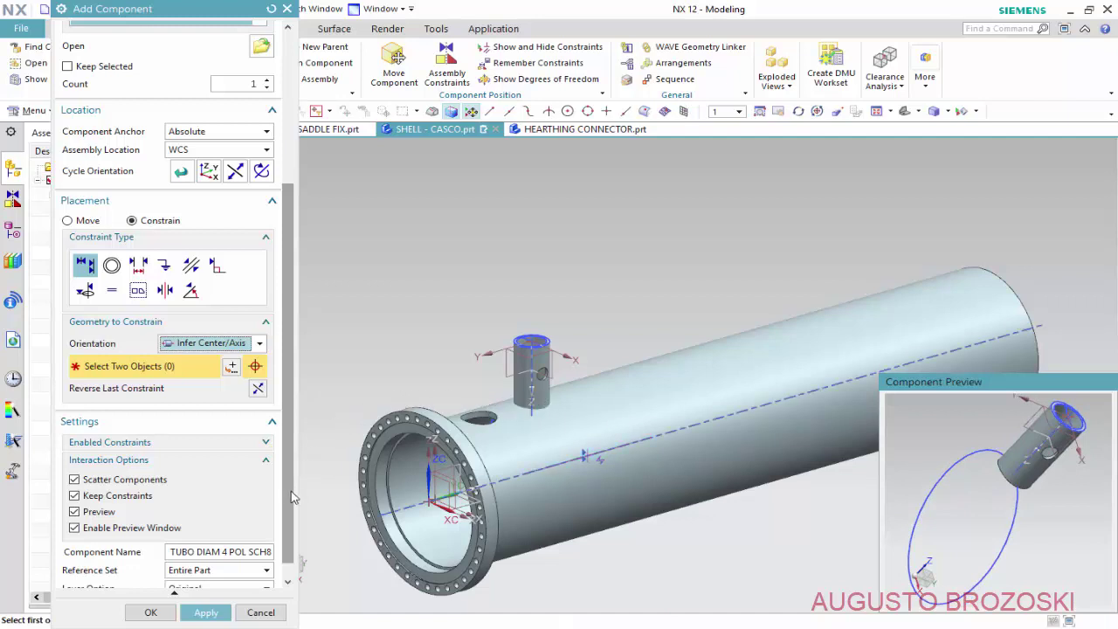
- Centre the nozzle's axis on the hole in the shell's top
scroll(289, 533, "down", 1)
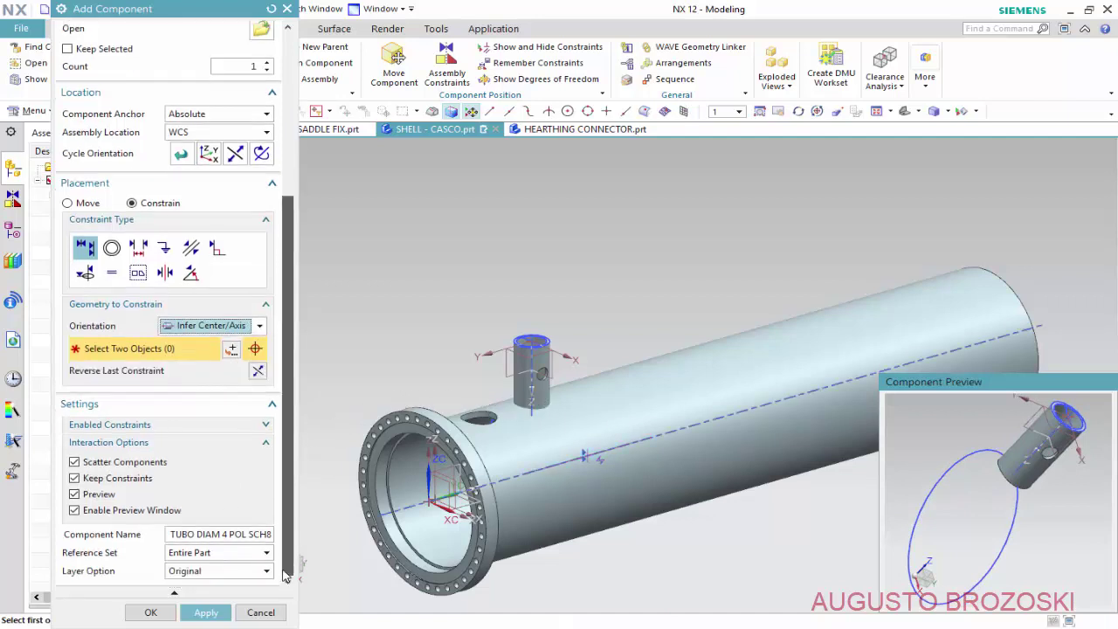
scroll(458, 387, "up", 2)
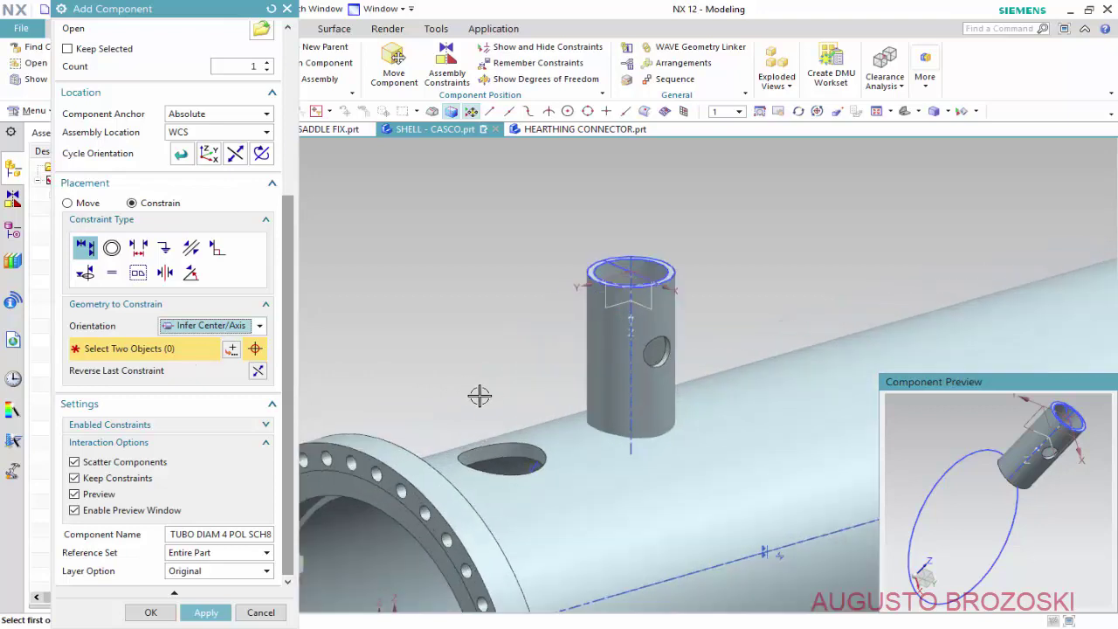
scroll(480, 395, "up", 2)
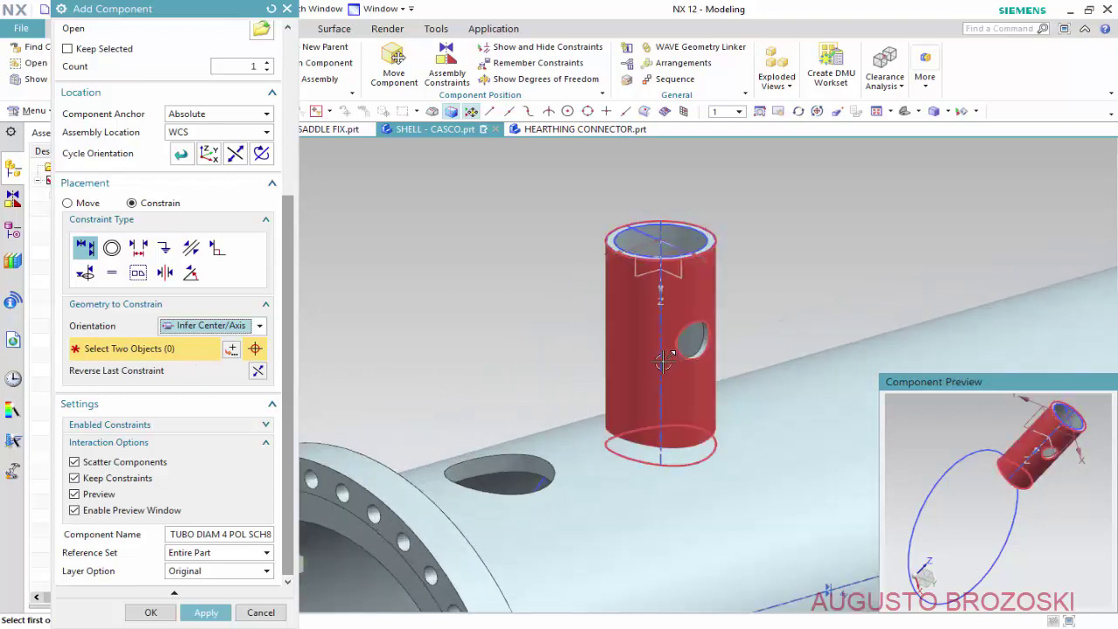
left_click(642, 376)
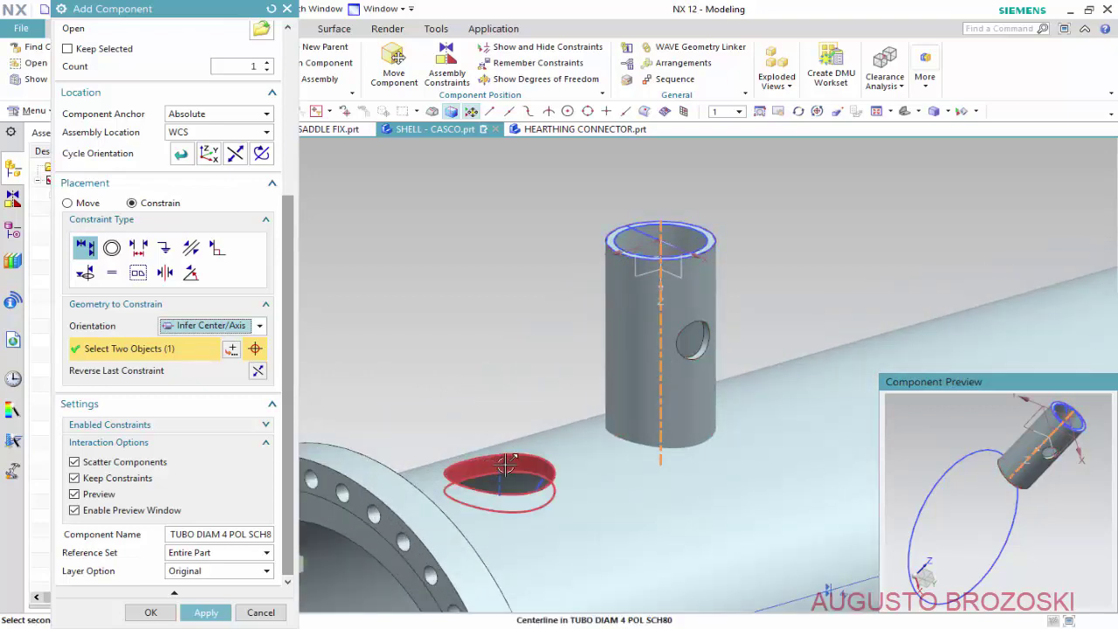
scroll(520, 468, "up", 1)
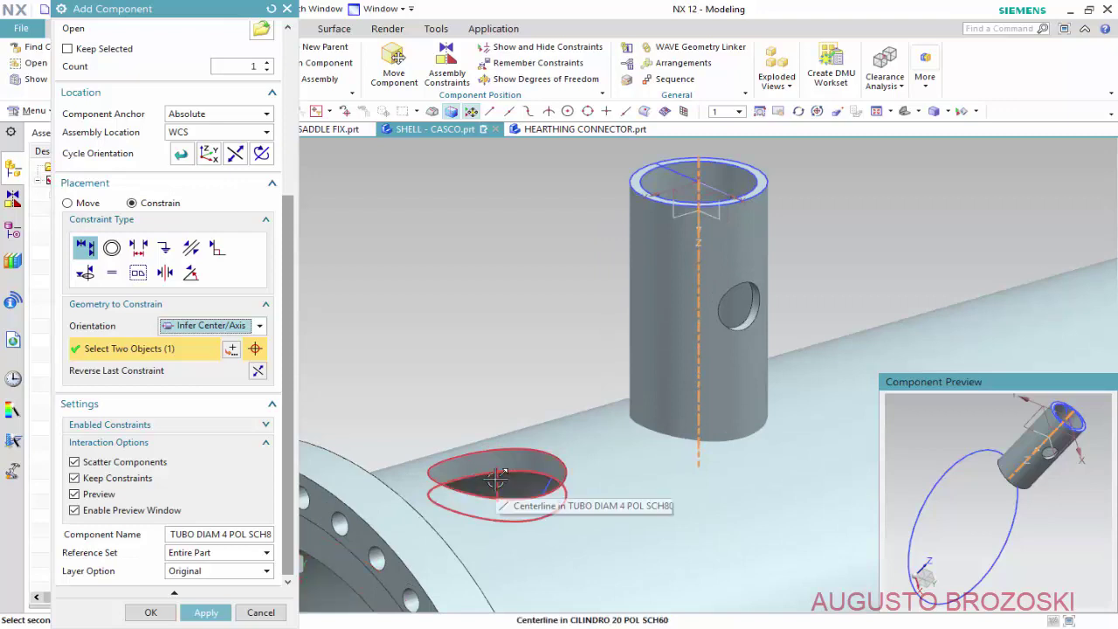
left_click(495, 479)
scroll(524, 416, "down", 1)
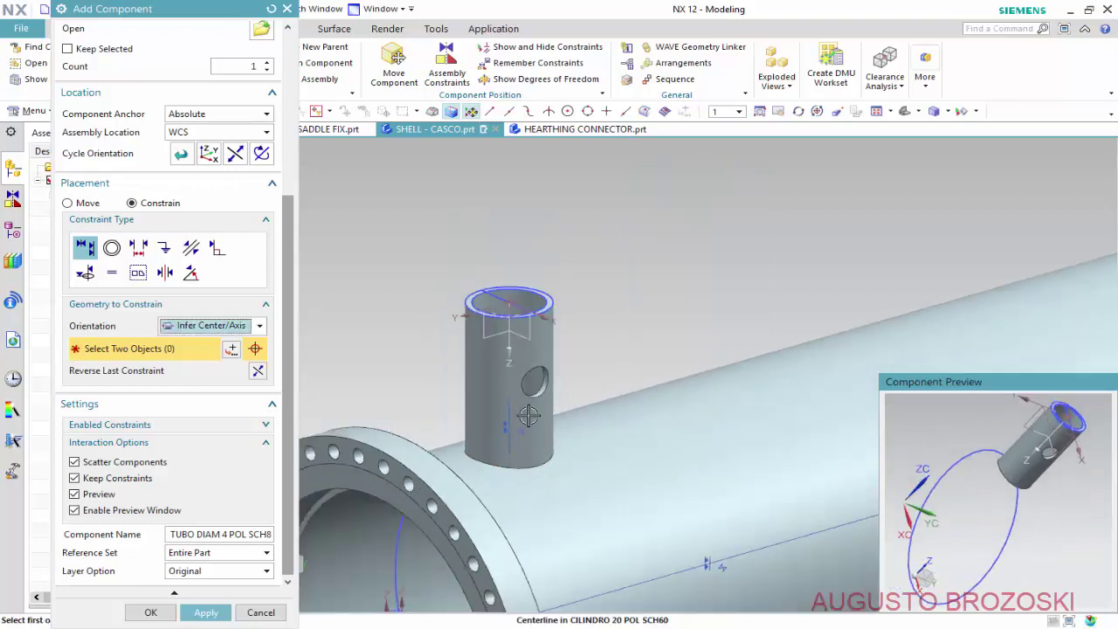
scroll(527, 417, "down", 1)
scroll(527, 418, "down", 1)
- Apply the first nozzle and tilt the shell to view the holes underneath
left_click(193, 615)
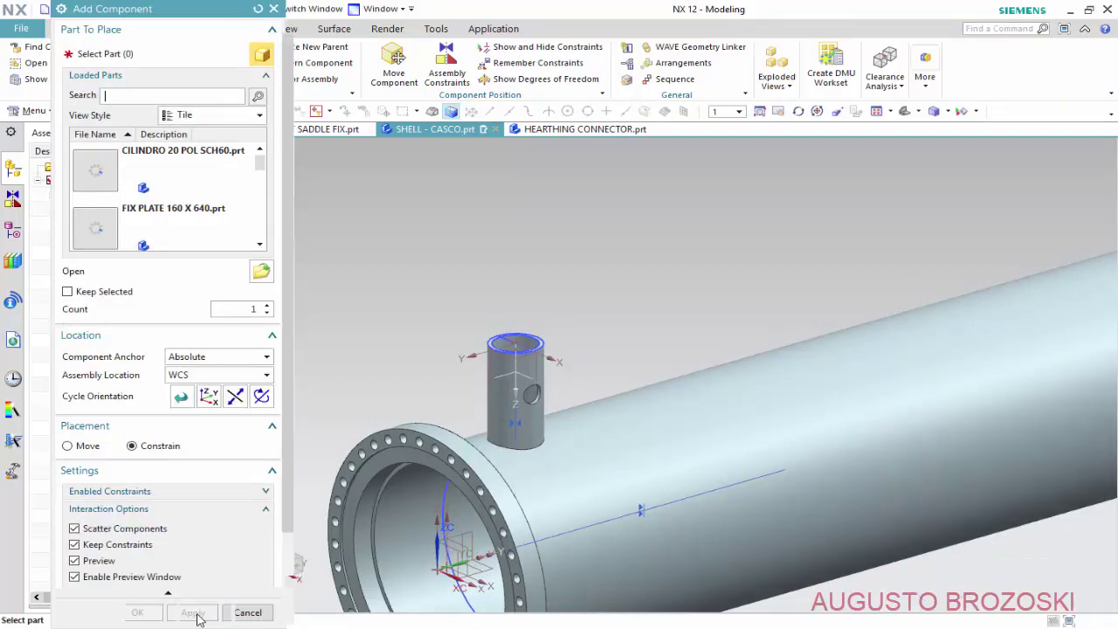
left_click(909, 111)
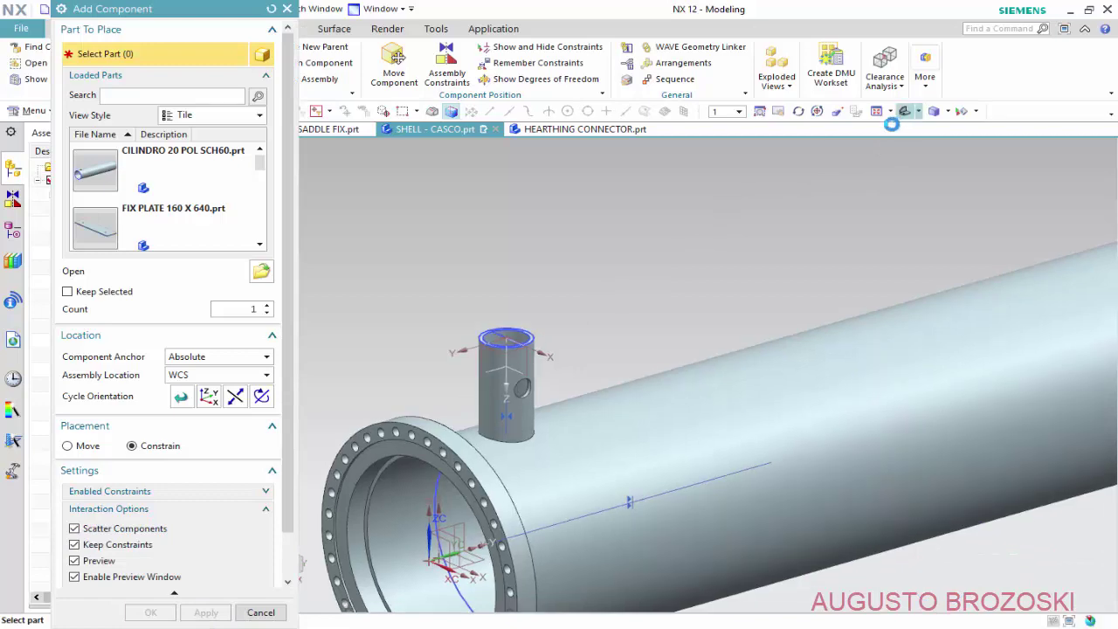
middle_click_drag(806, 364, 802, 324)
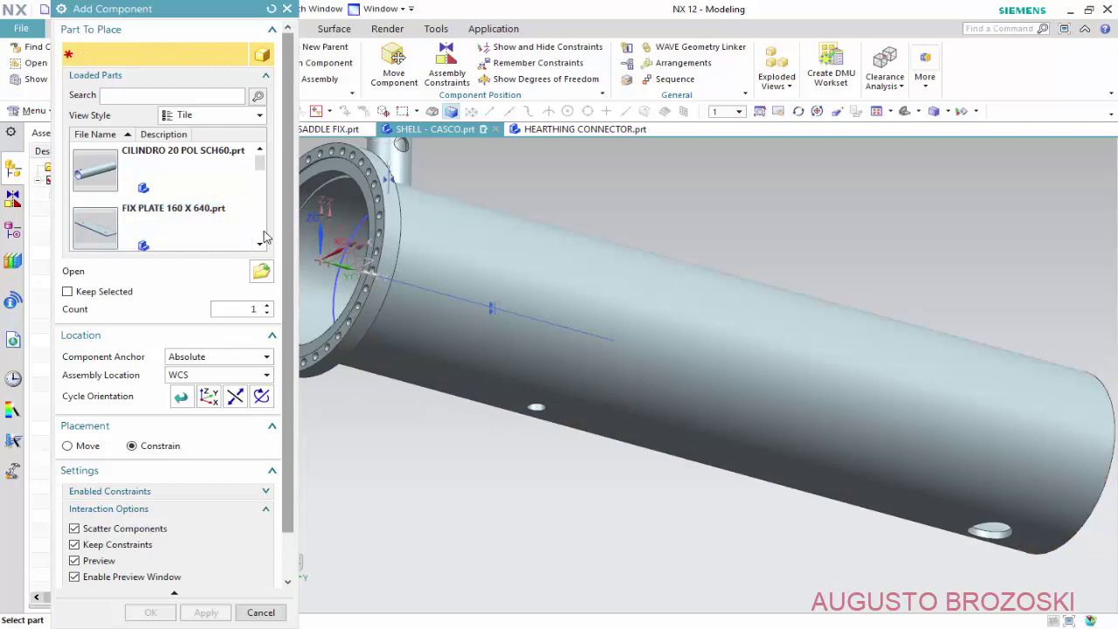
scroll(265, 237, "down", 2)
scroll(262, 241, "down", 2)
scroll(260, 244, "down", 2)
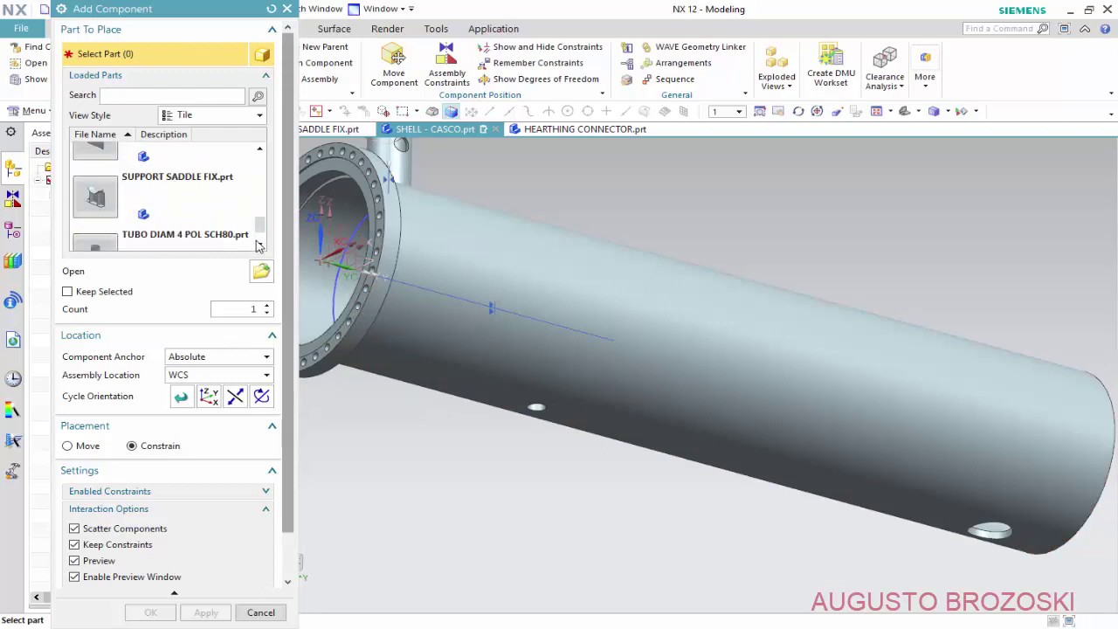
scroll(267, 237, "down", 1)
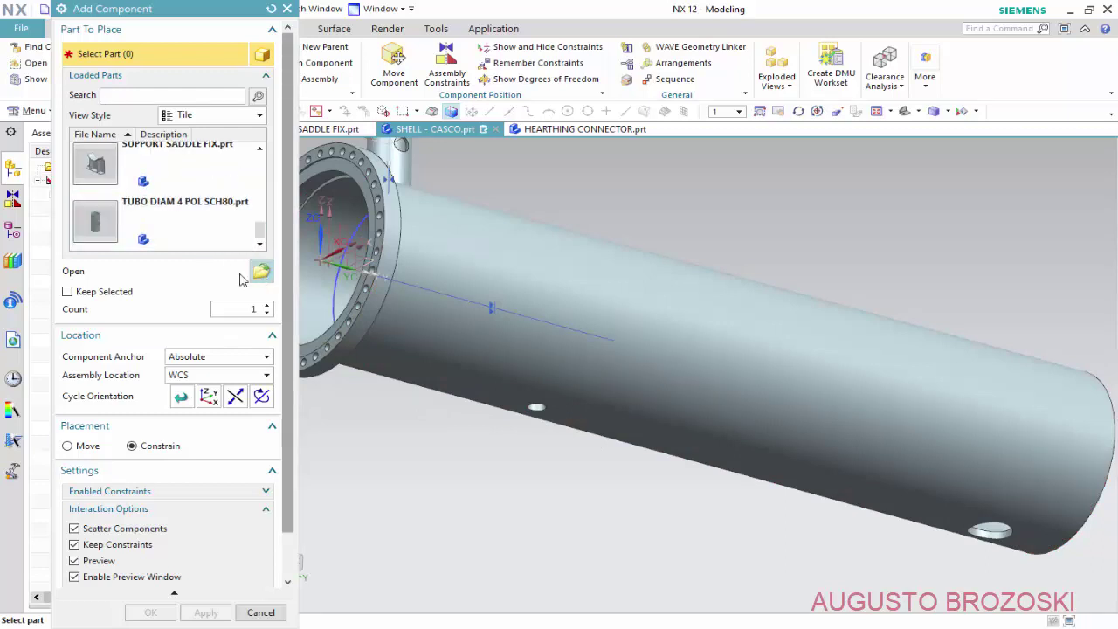
- Place a second TUBO DIAM 4 POL SCH80 beneath the shell's far end at Y 2090
left_click(98, 237)
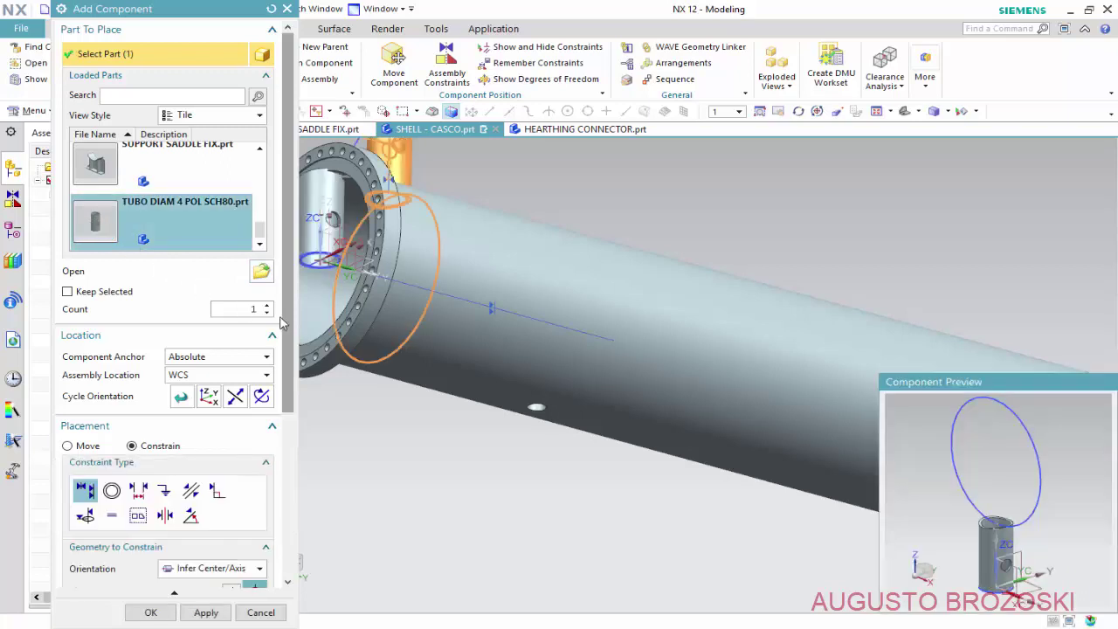
left_click(84, 446)
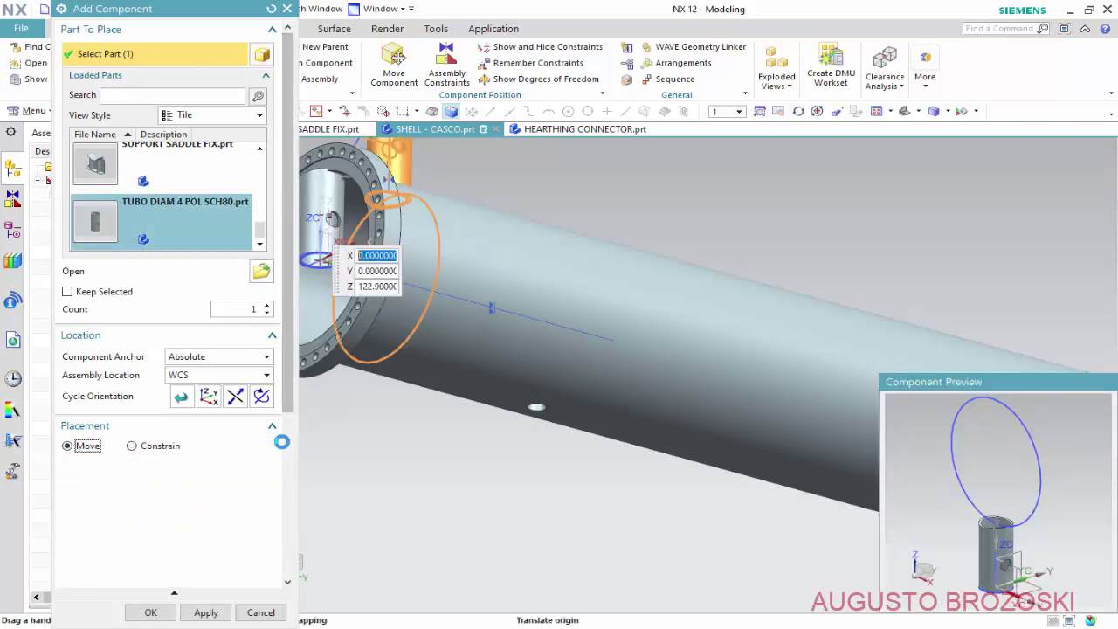
scroll(480, 428, "down", 2)
scroll(483, 426, "down", 3)
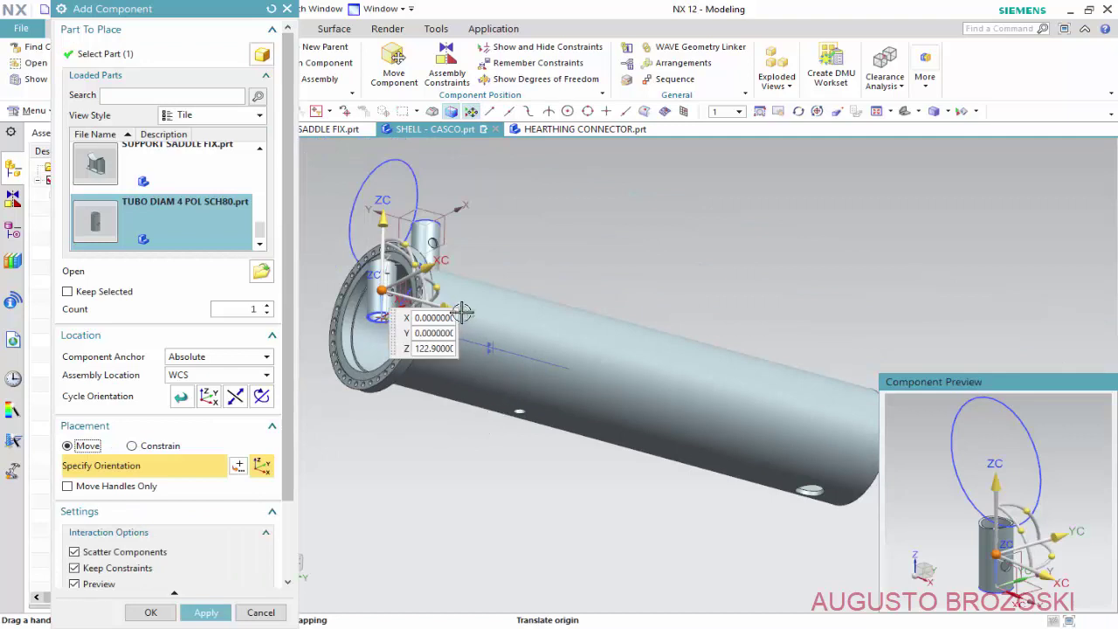
mouse_move(445, 301)
left_mouse_down()
mouse_move(839, 381)
mouse_move(820, 345)
mouse_move(837, 539)
left_mouse_up()
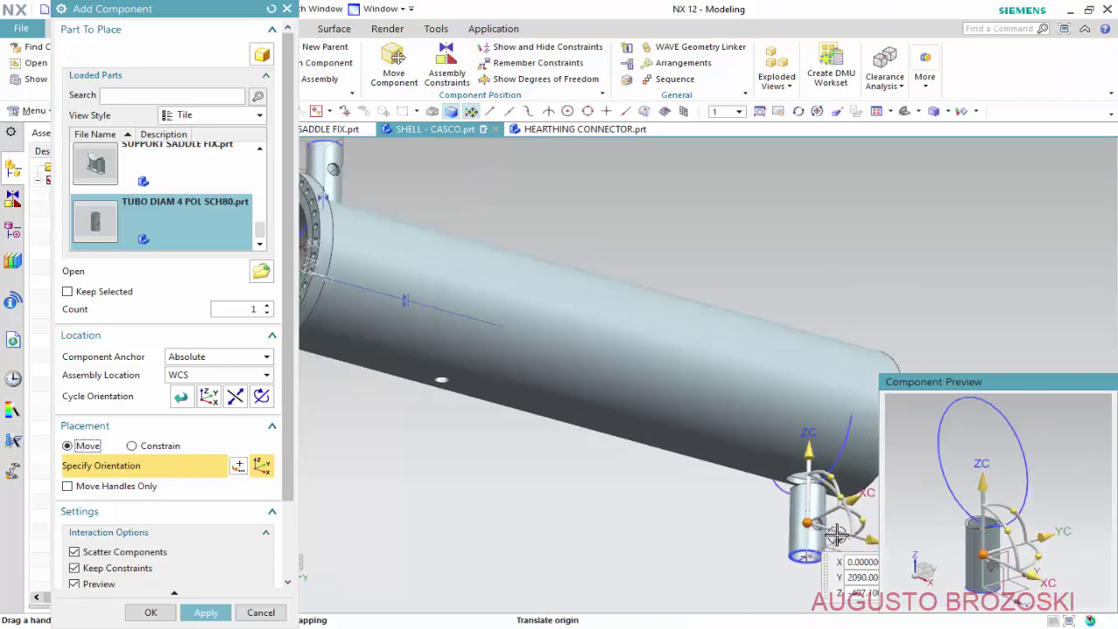
scroll(837, 539, "up", 2)
scroll(861, 520, "up", 2)
scroll(830, 518, "up", 2)
scroll(796, 519, "down", 3)
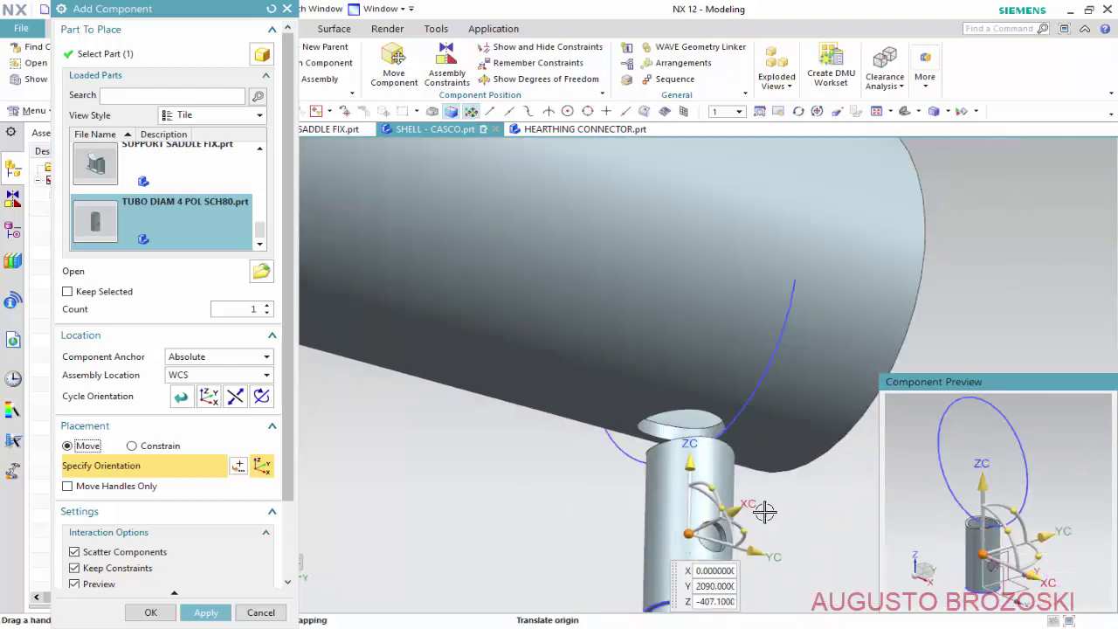
scroll(752, 524, "down", 1)
scroll(749, 528, "up", 1)
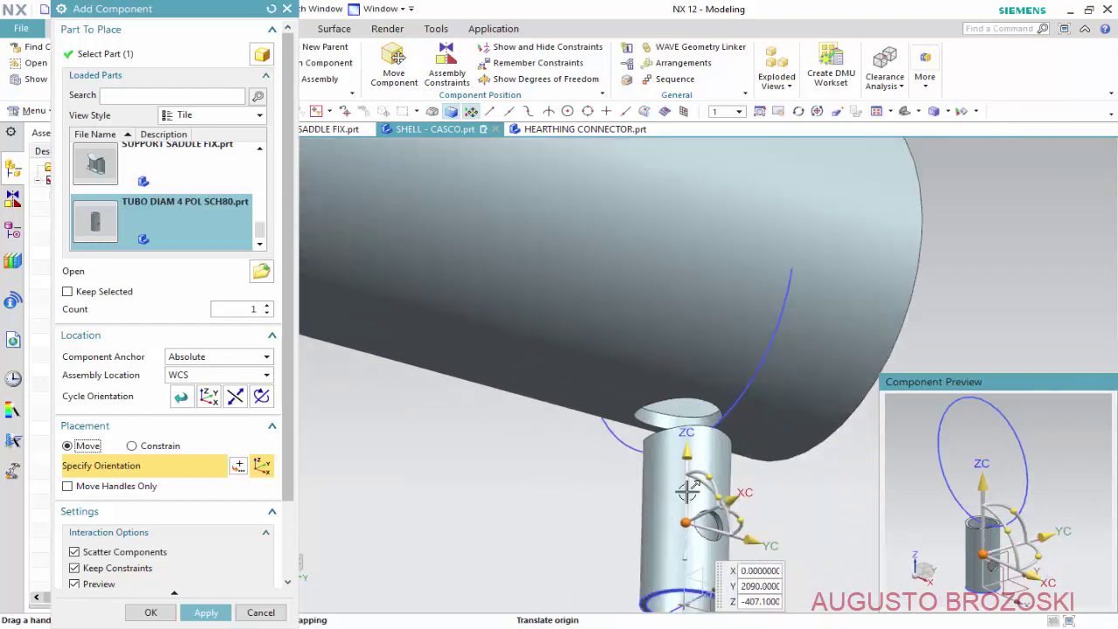
- Constrain the second tube's centerline to align with the shell centerline
left_click(166, 448)
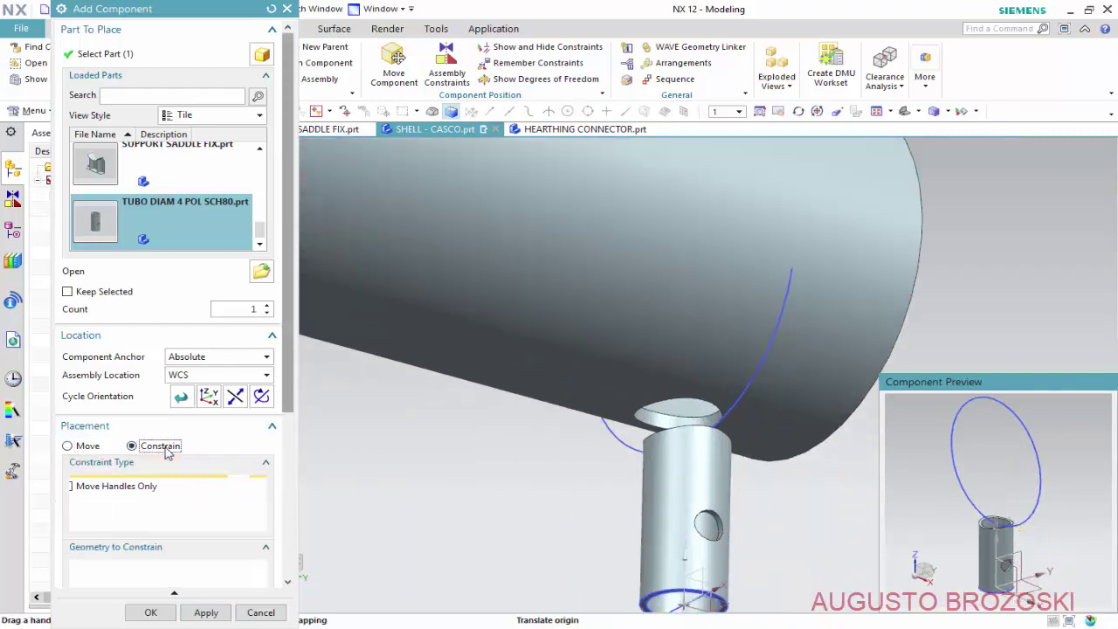
scroll(283, 485, "down", 2)
scroll(283, 485, "down", 3)
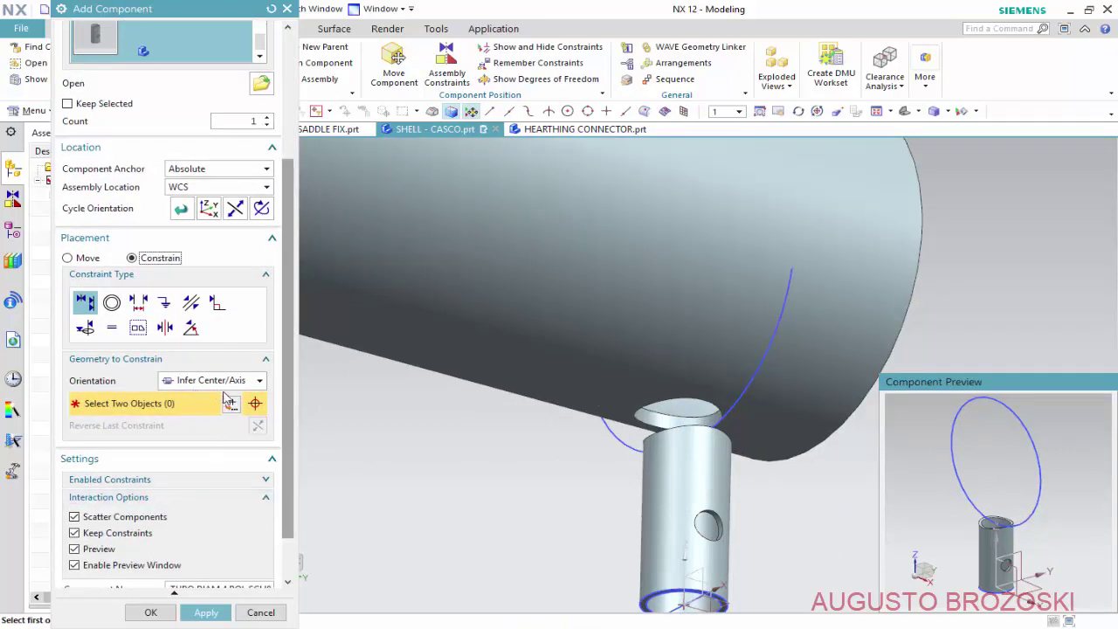
scroll(1016, 546, "up", 1)
scroll(1013, 538, "up", 1)
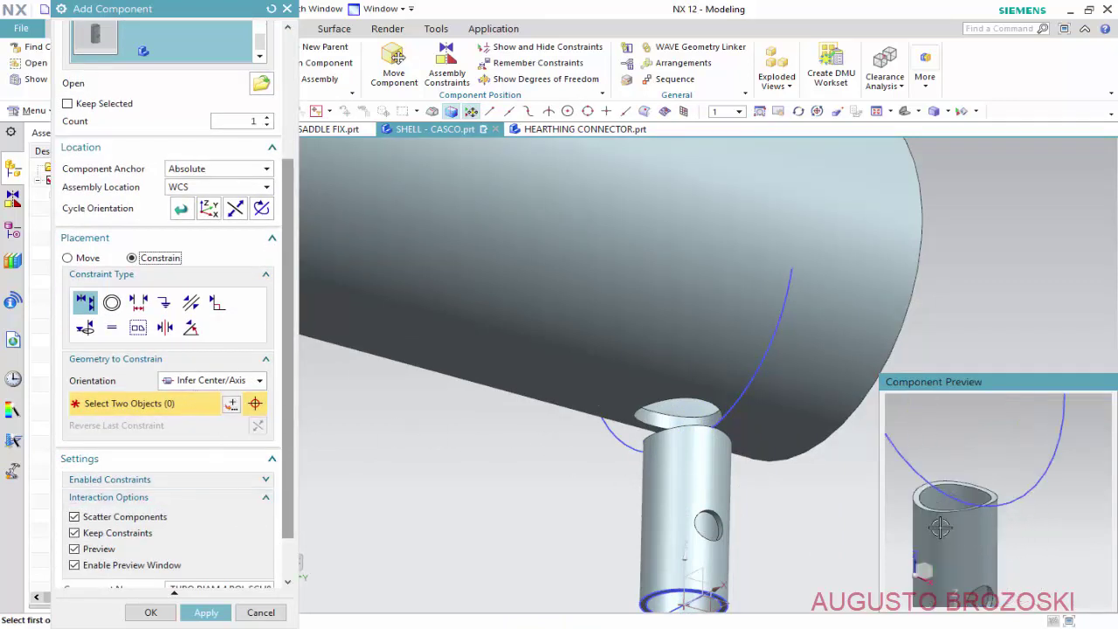
scroll(1005, 516, "up", 2)
scroll(994, 490, "up", 2)
scroll(993, 490, "down", 3)
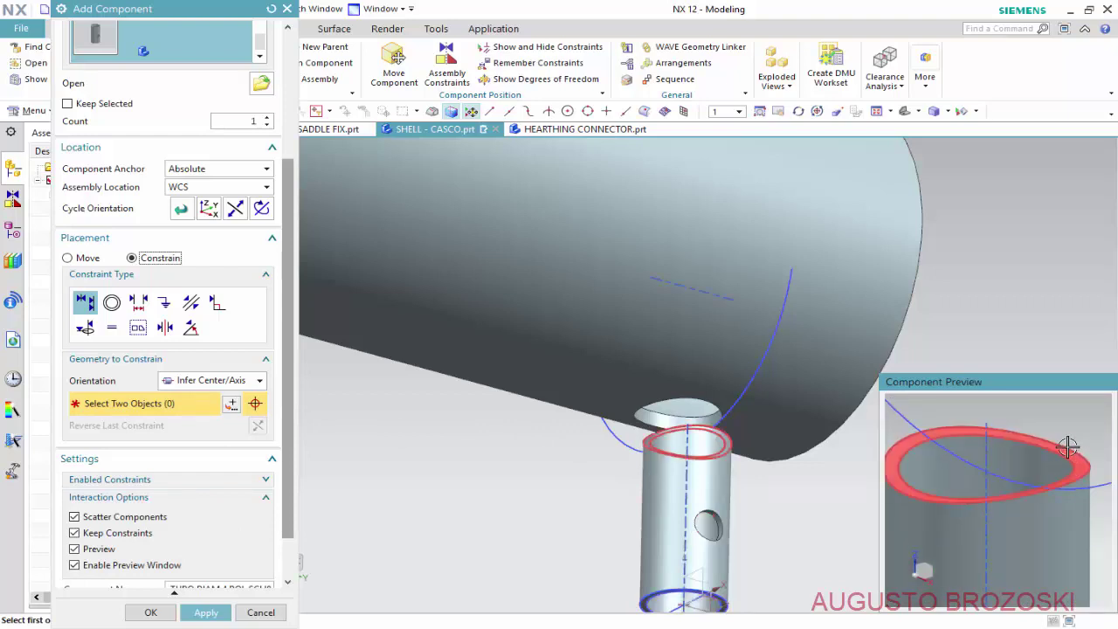
scroll(1057, 470, "down", 1)
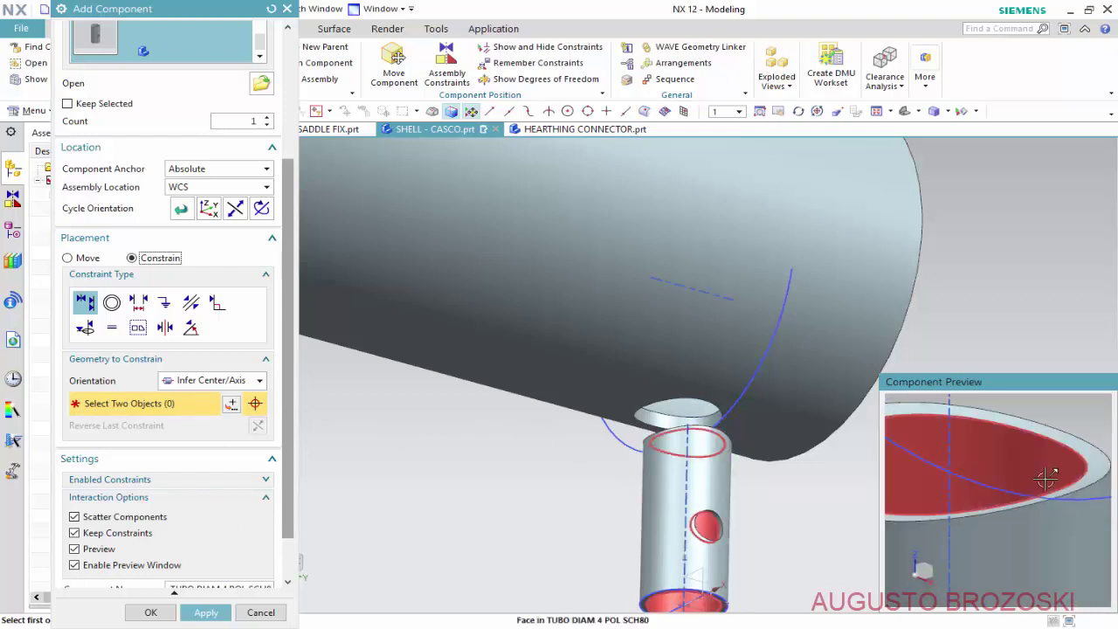
scroll(1046, 476, "down", 2)
scroll(1041, 477, "down", 2)
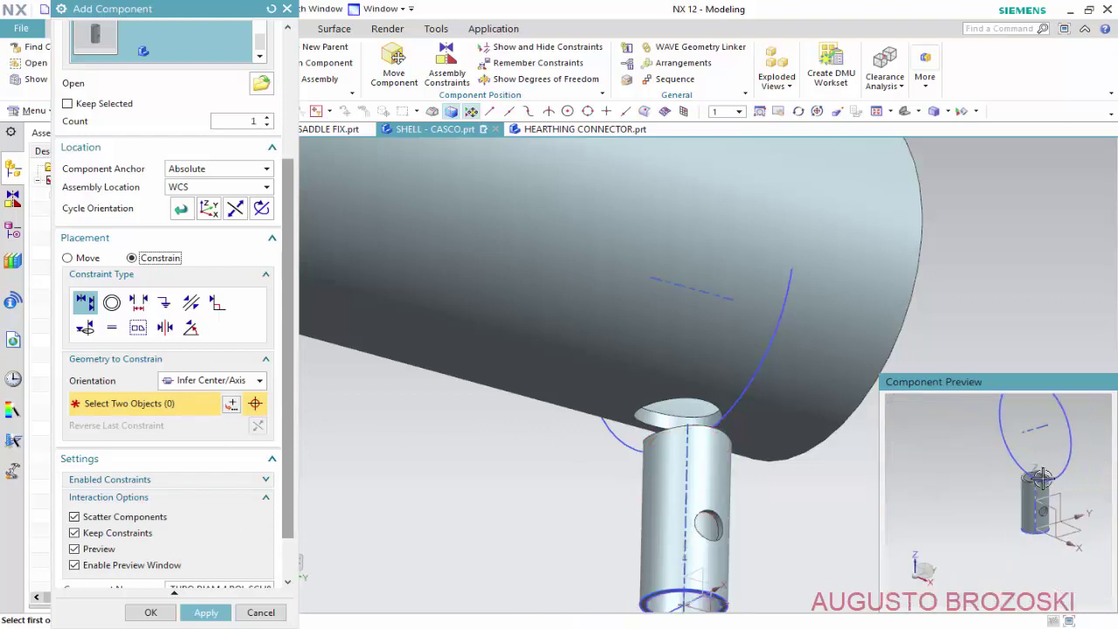
left_click(1040, 428)
scroll(817, 500, "down", 2)
scroll(786, 477, "down", 1)
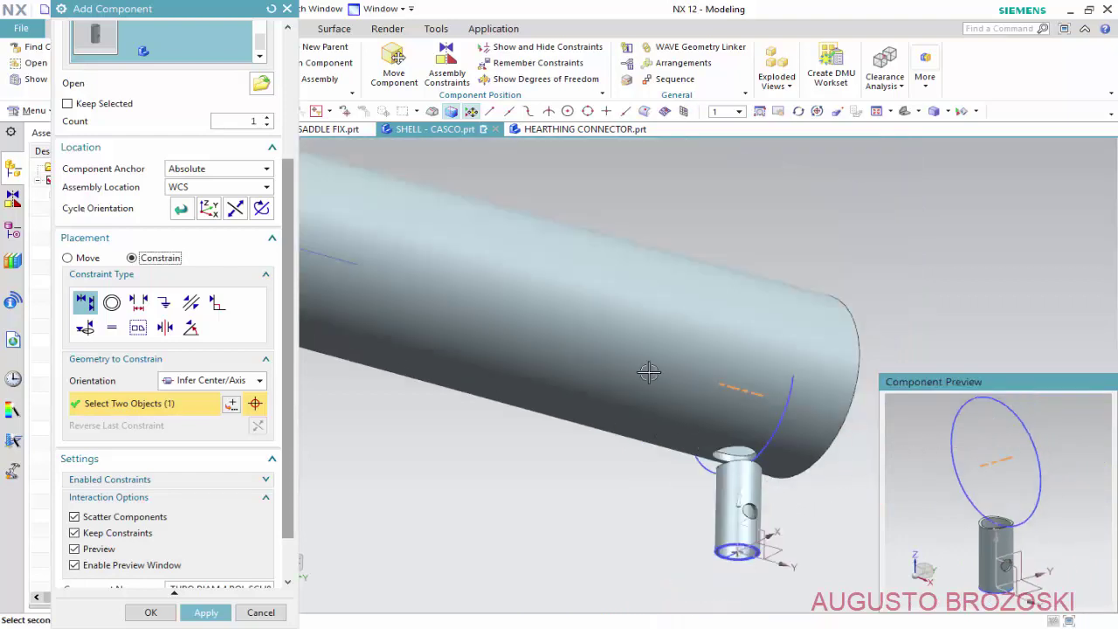
left_click(608, 326)
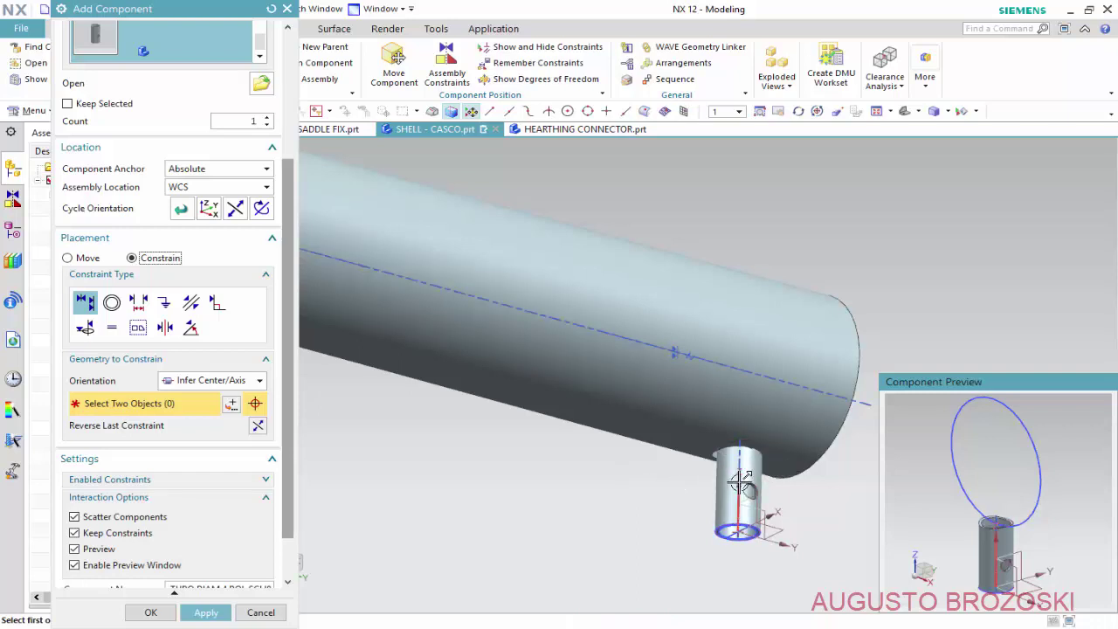
- Align the tube's axis with the hole under the shell, then view the whole shell
scroll(752, 477, "up", 2)
scroll(616, 490, "up", 2)
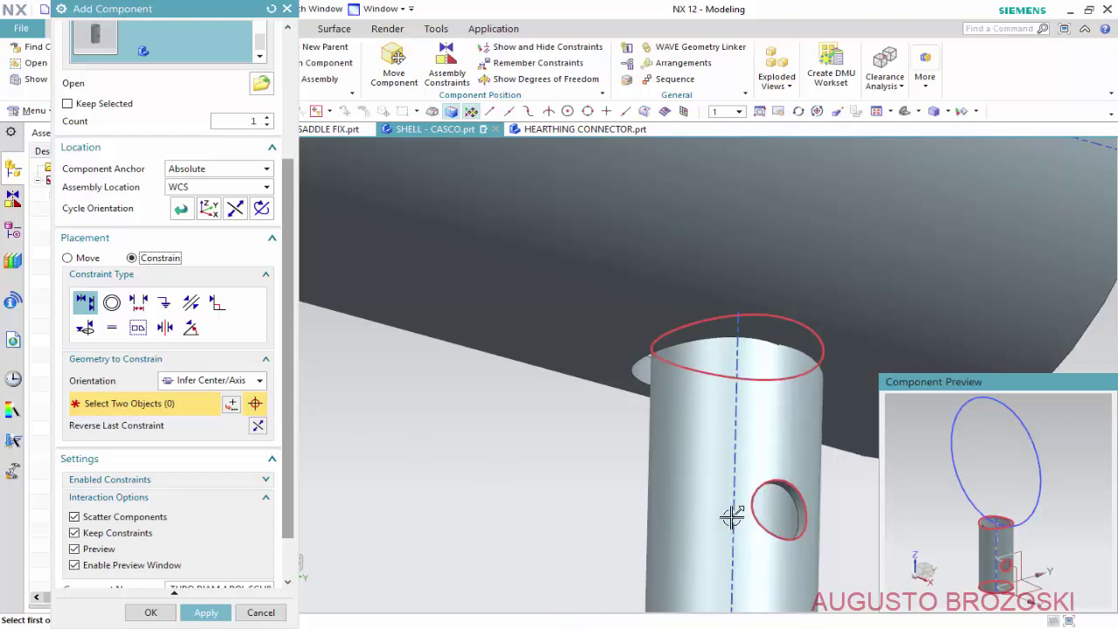
left_click(693, 520)
scroll(556, 469, "down", 3)
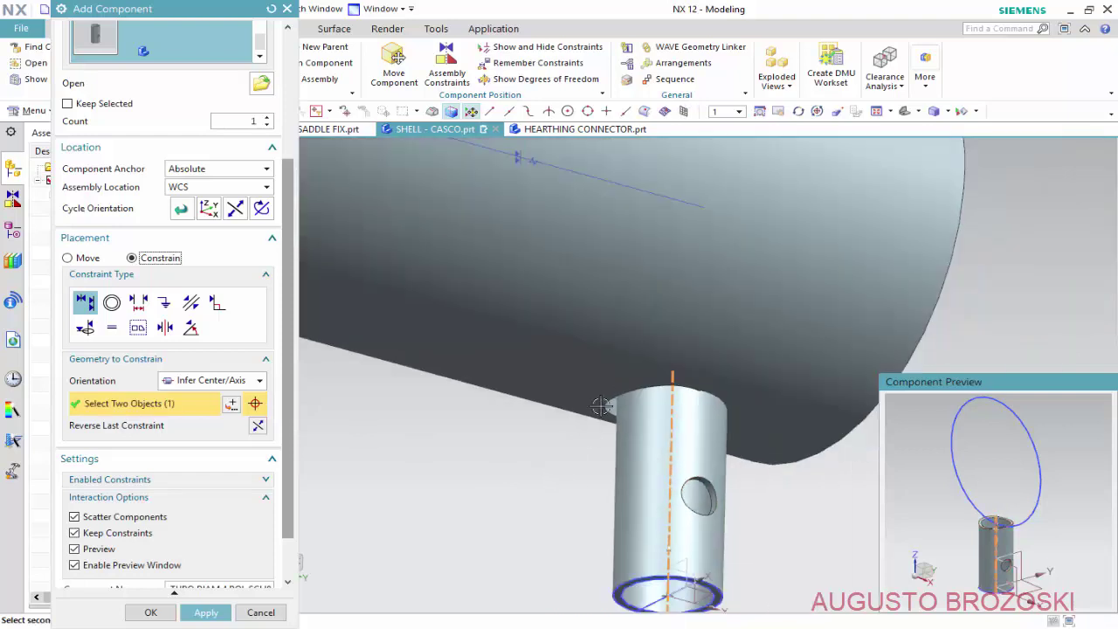
scroll(603, 410, "up", 2)
scroll(603, 437, "up", 2)
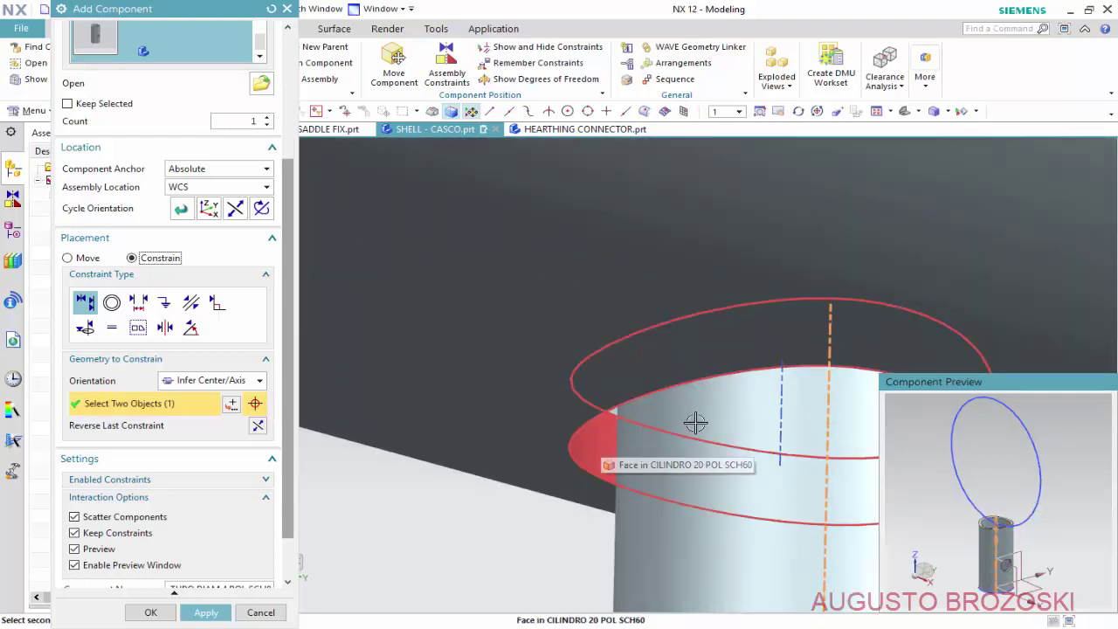
left_click(783, 405)
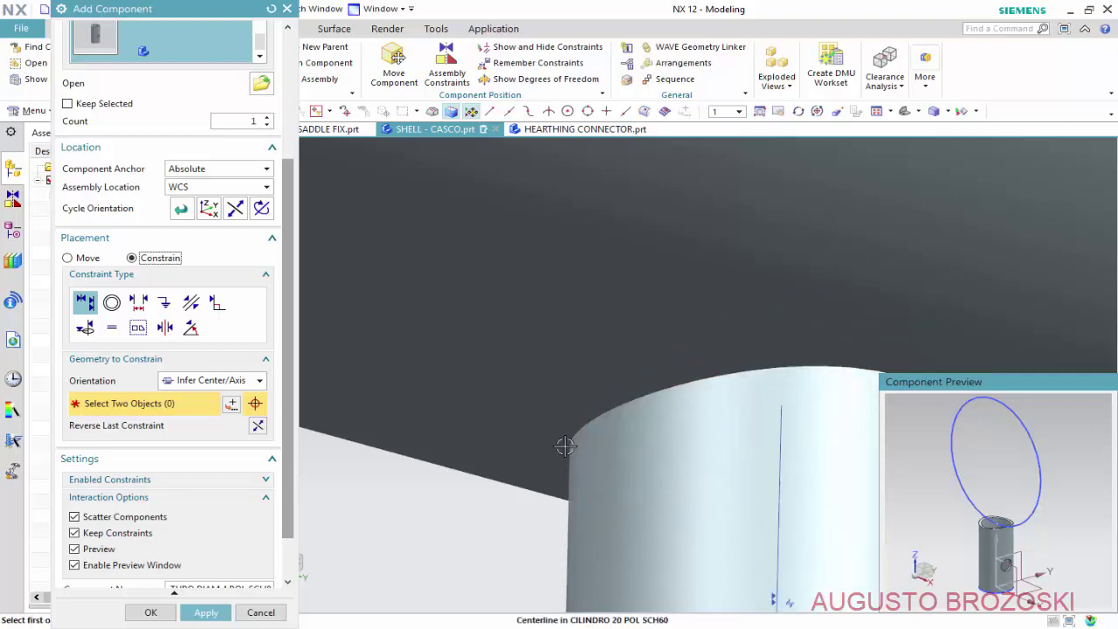
scroll(569, 455, "down", 3)
scroll(569, 455, "down", 2)
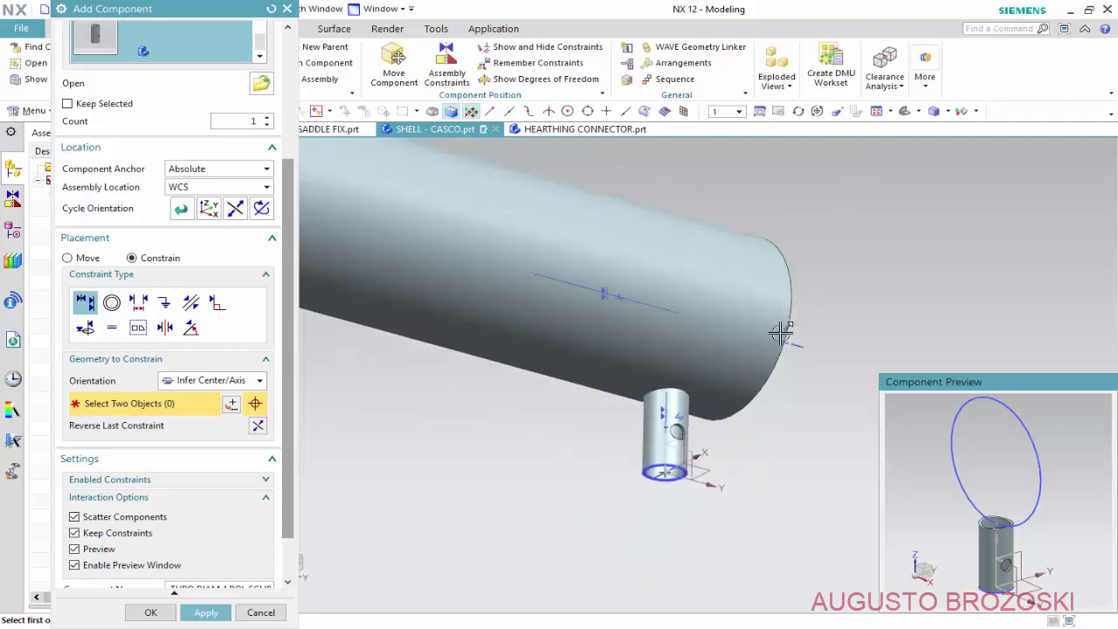
scroll(623, 413, "down", 4)
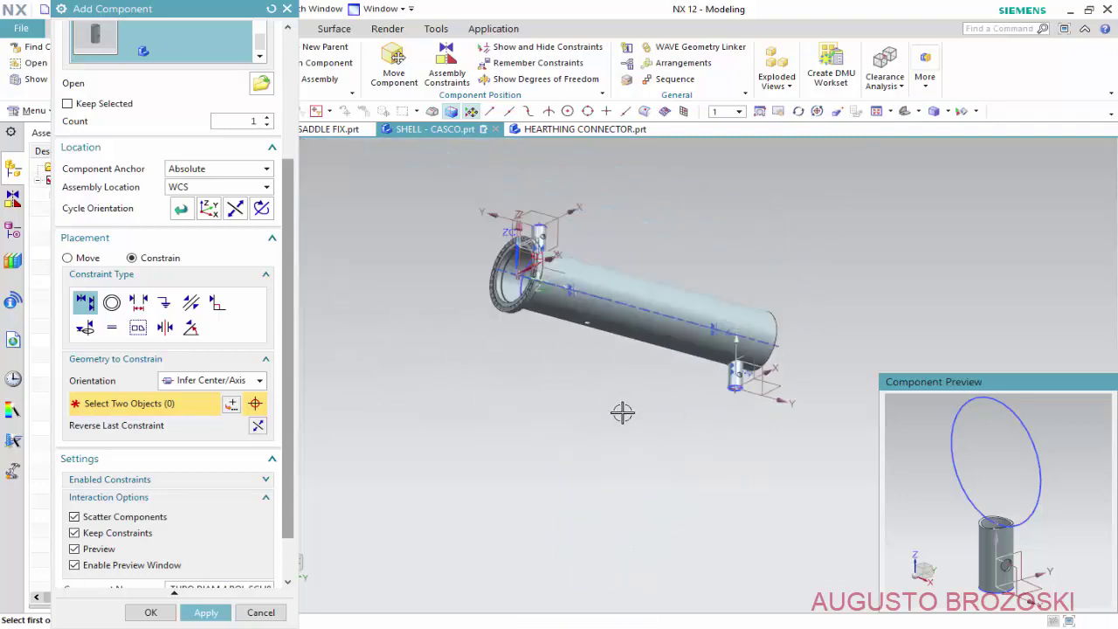
left_click(904, 115)
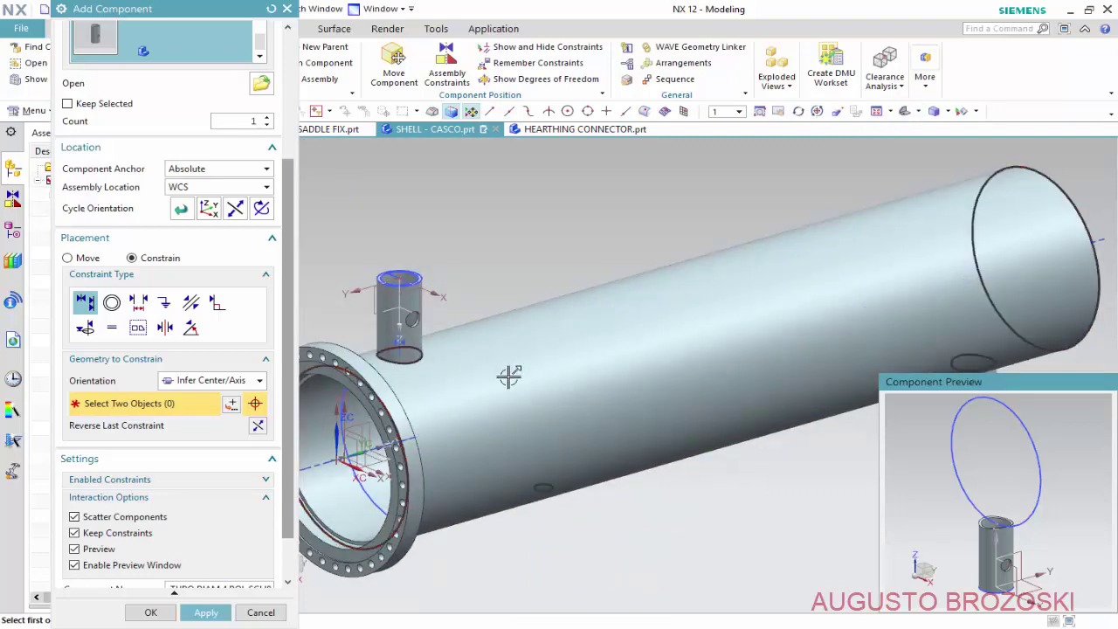
scroll(512, 374, "down", 3)
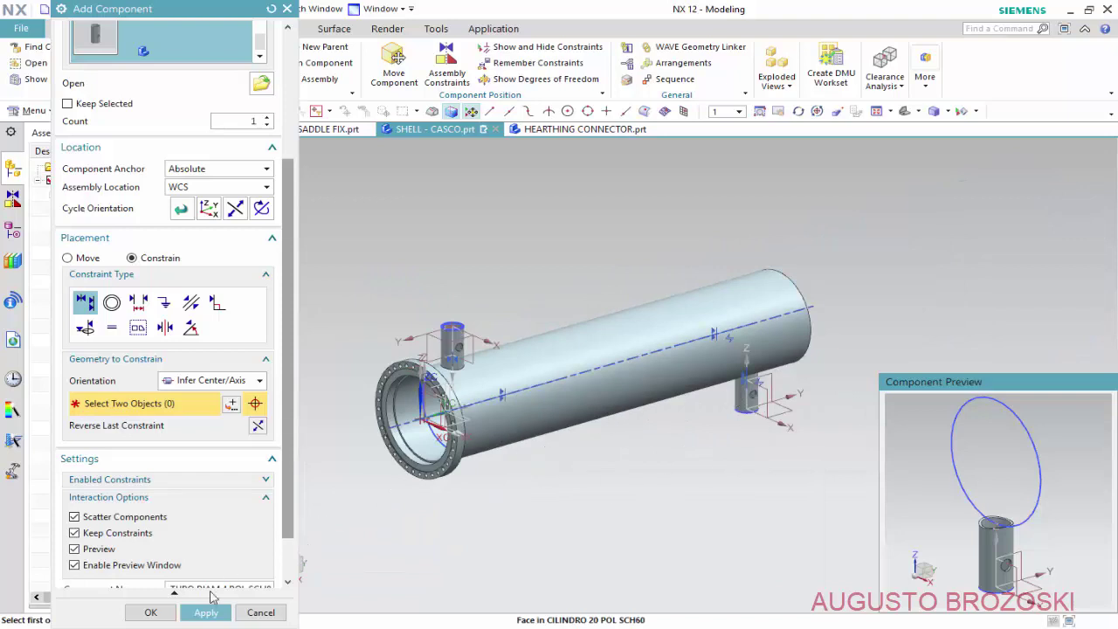
- Apply the second tube placement and close Add Component
left_click(208, 615)
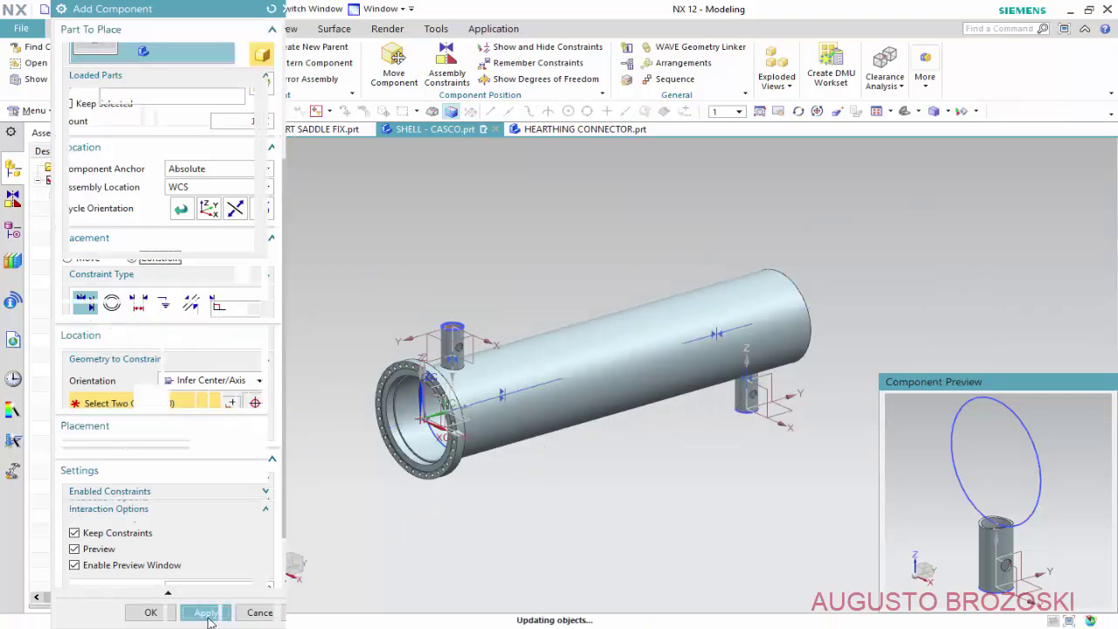
left_click(254, 613)
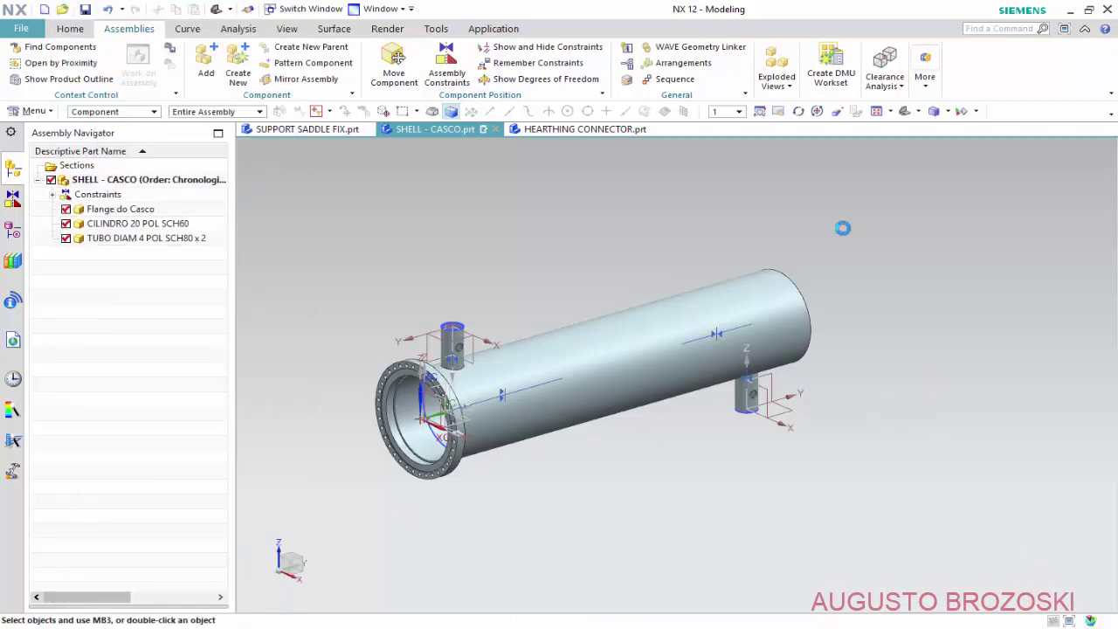
scroll(929, 167, "up", 2)
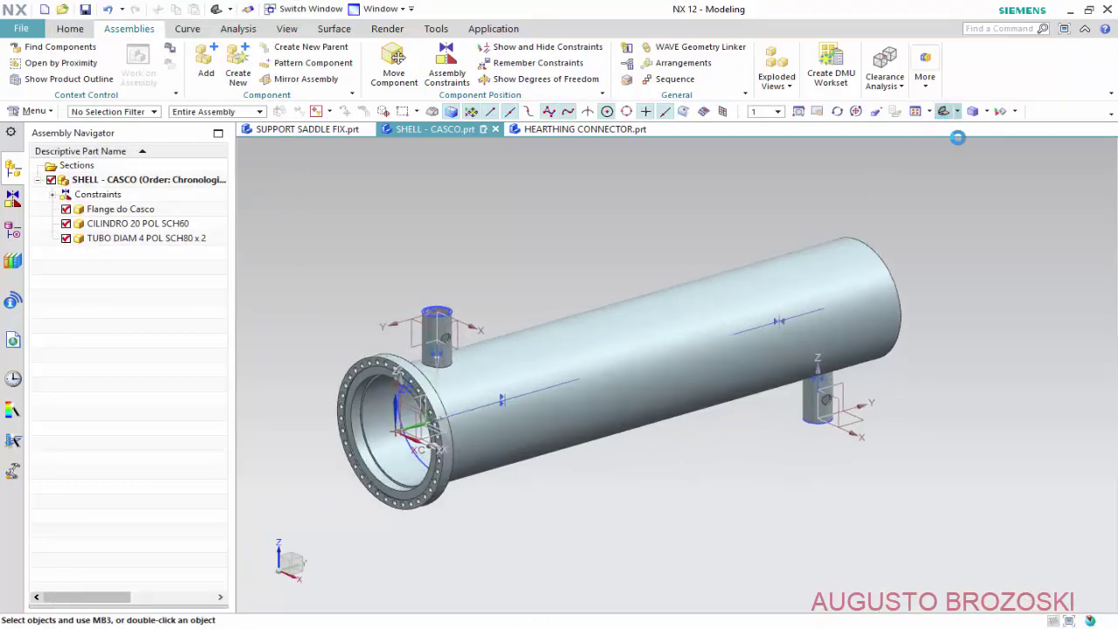
scroll(929, 167, "up", 3)
- Hide sketches and assembly constraint symbols via Show and Hide
left_click(1015, 111)
left_click(1005, 132)
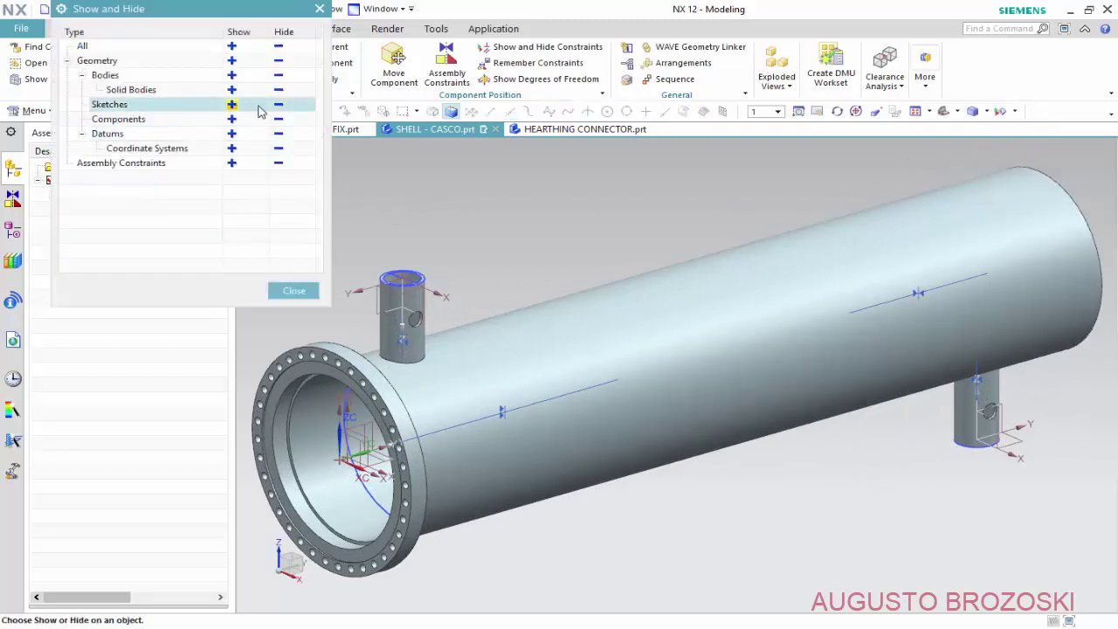
left_click(279, 106)
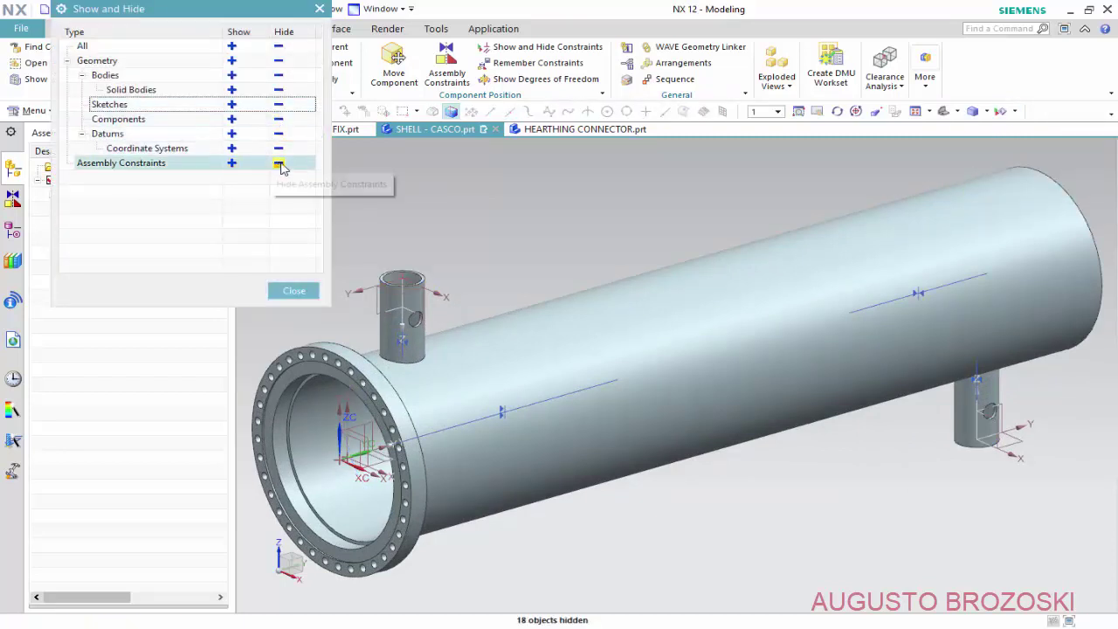
left_click(279, 163)
left_click(294, 293)
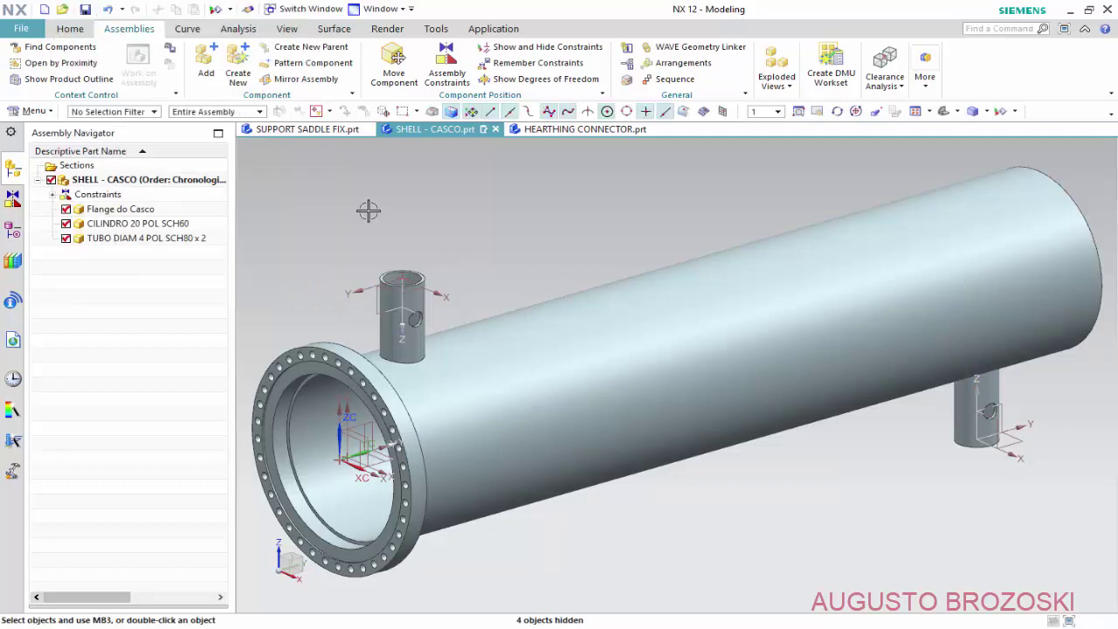
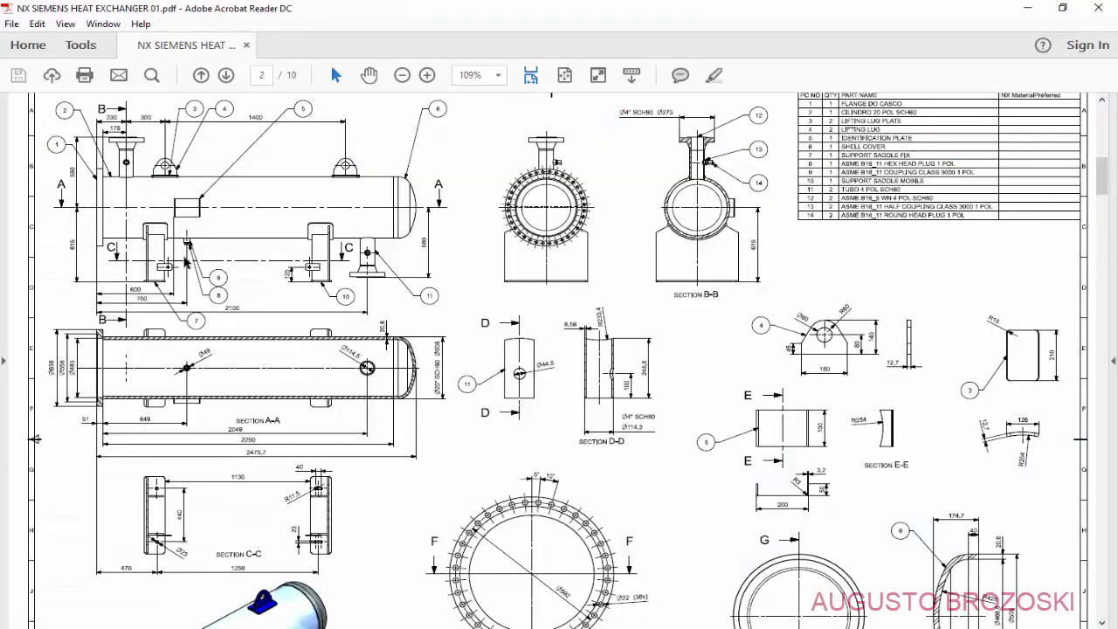
- Scroll through page 2 of the heat exchanger PDF drawing, then minimize Acrobat Reader
scroll(323, 333, "down", 3)
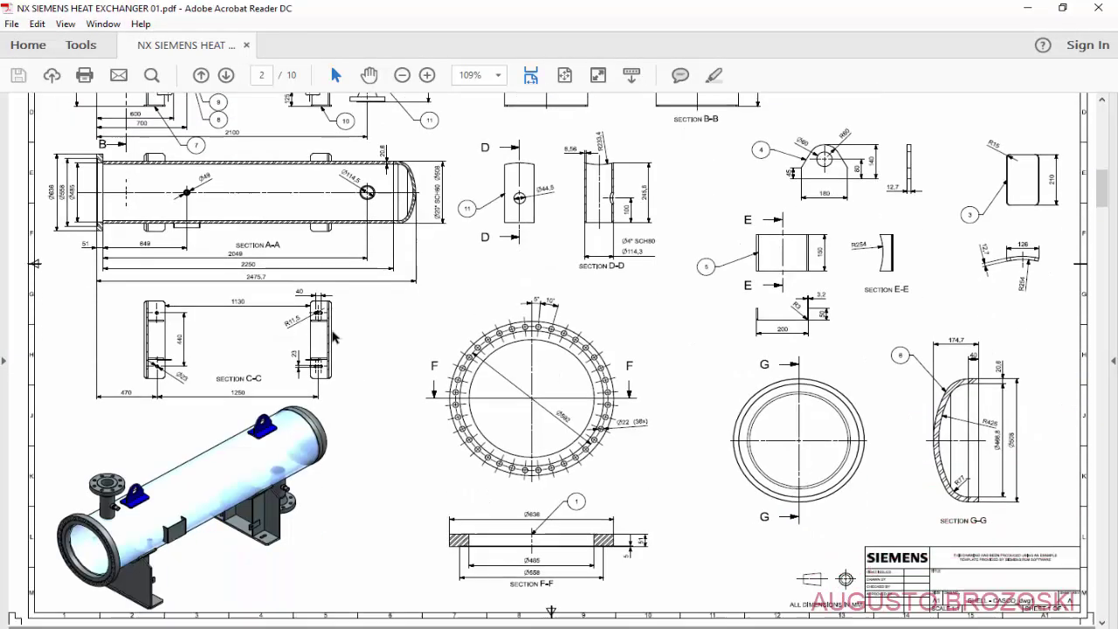
scroll(323, 370, "down", 3)
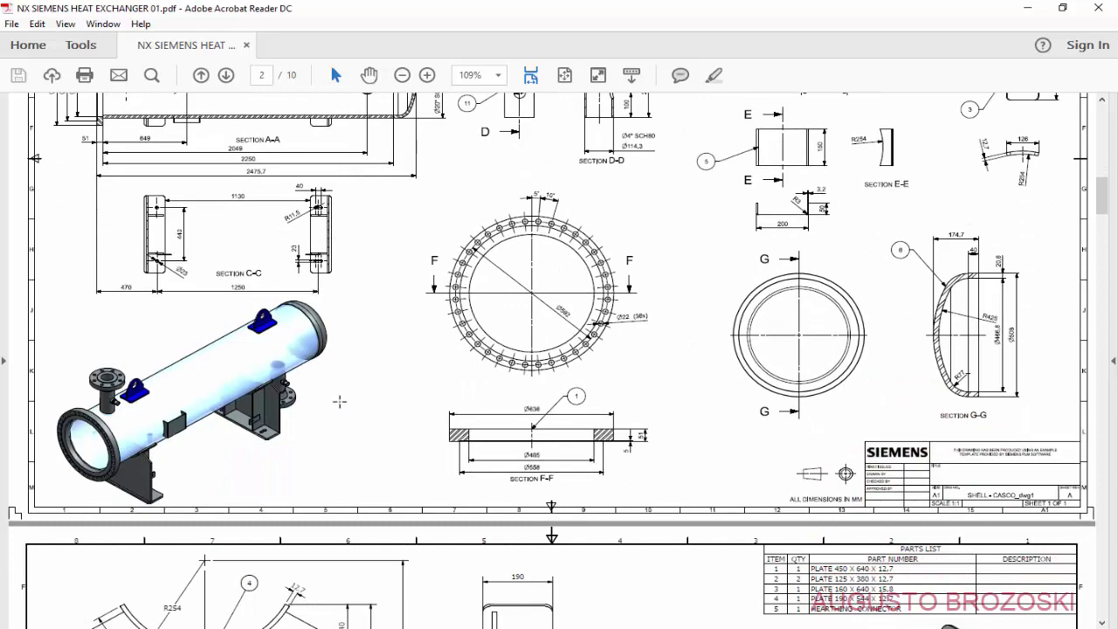
scroll(616, 262, "up", 5)
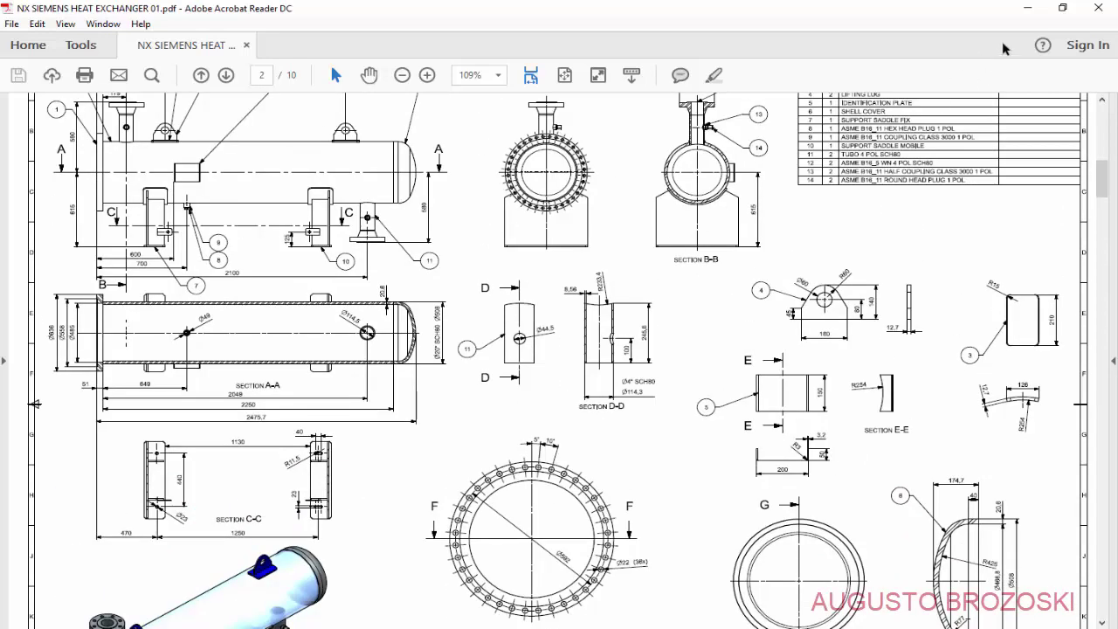
left_click(1028, 8)
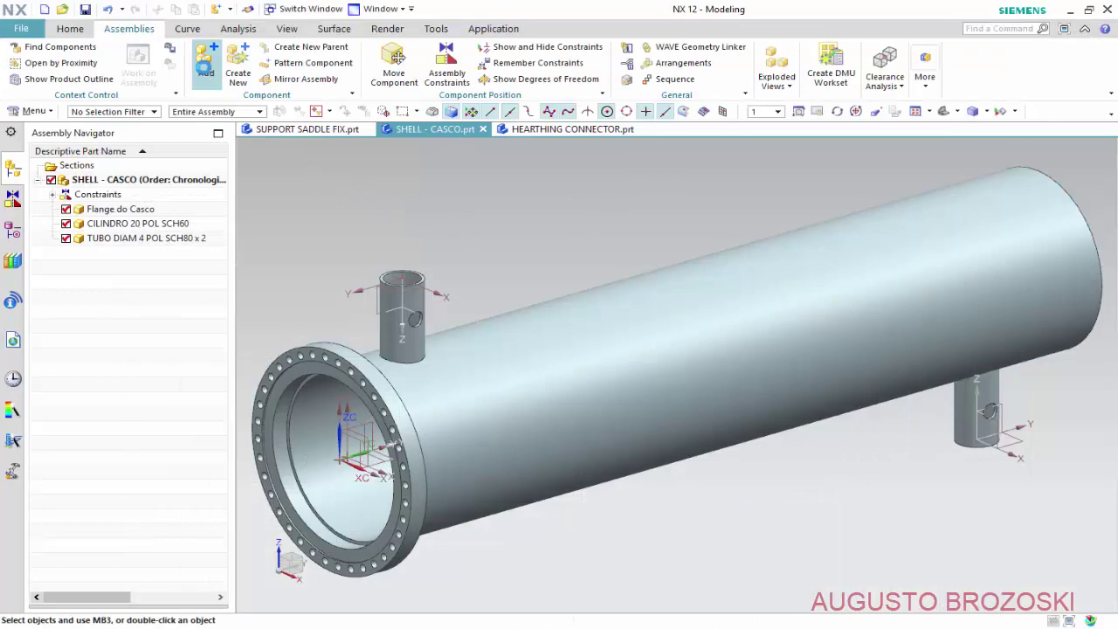
- Load SUPPORT SADDLE FIX.prt as a new component to add to the assembly
left_click(205, 66)
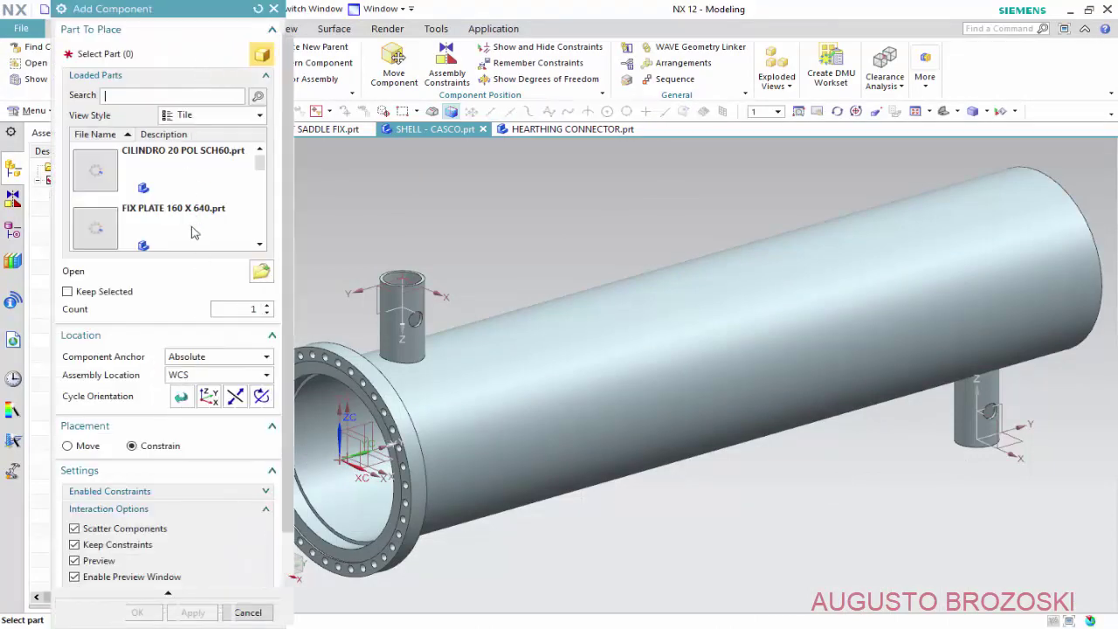
left_click(265, 275)
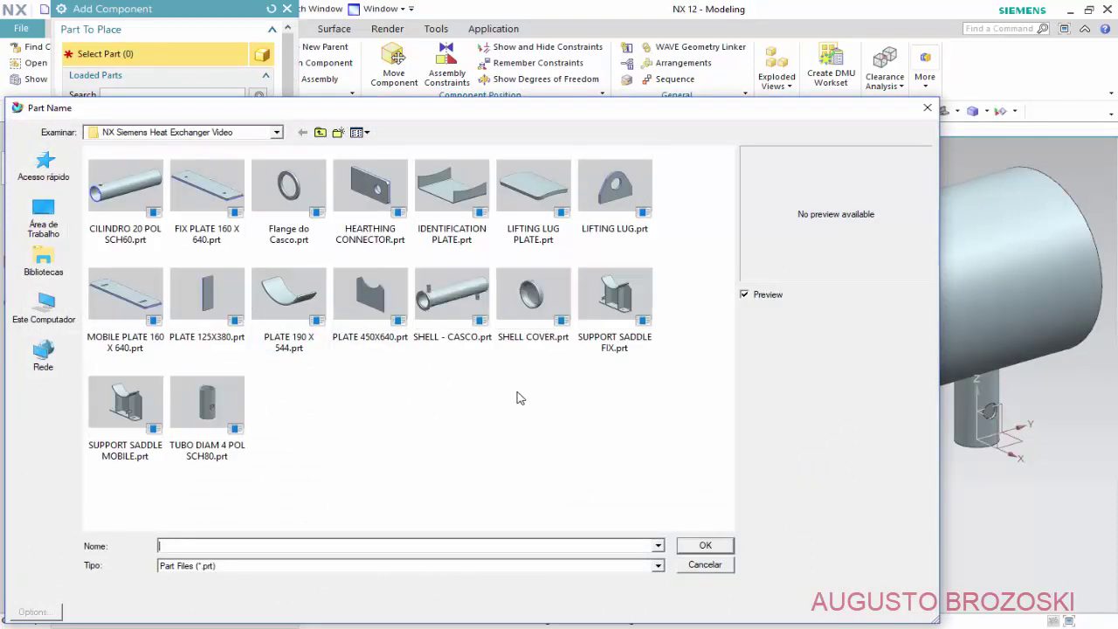
left_click(612, 317)
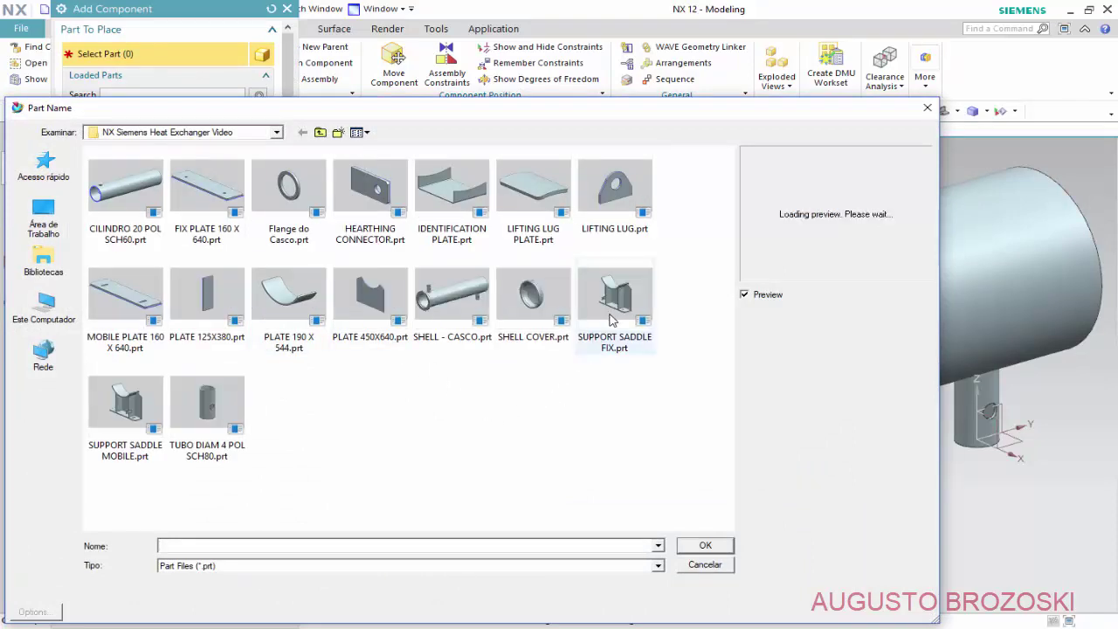
left_click(706, 546)
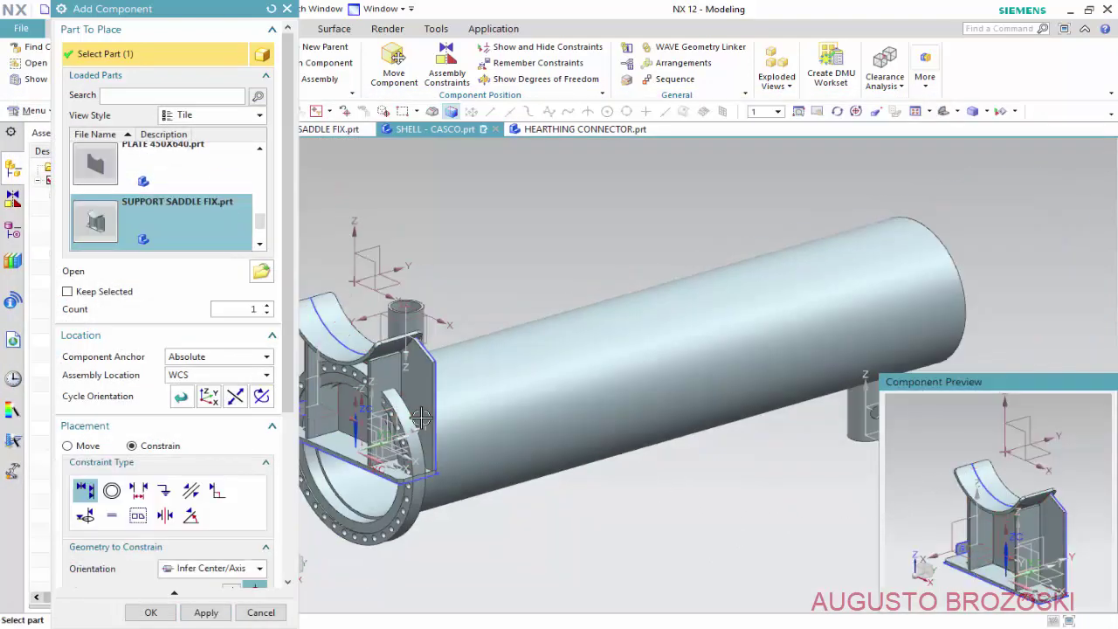
- Move the fixed saddle below the shell toward its middle and rotate it 25°
scroll(421, 419, "down", 2)
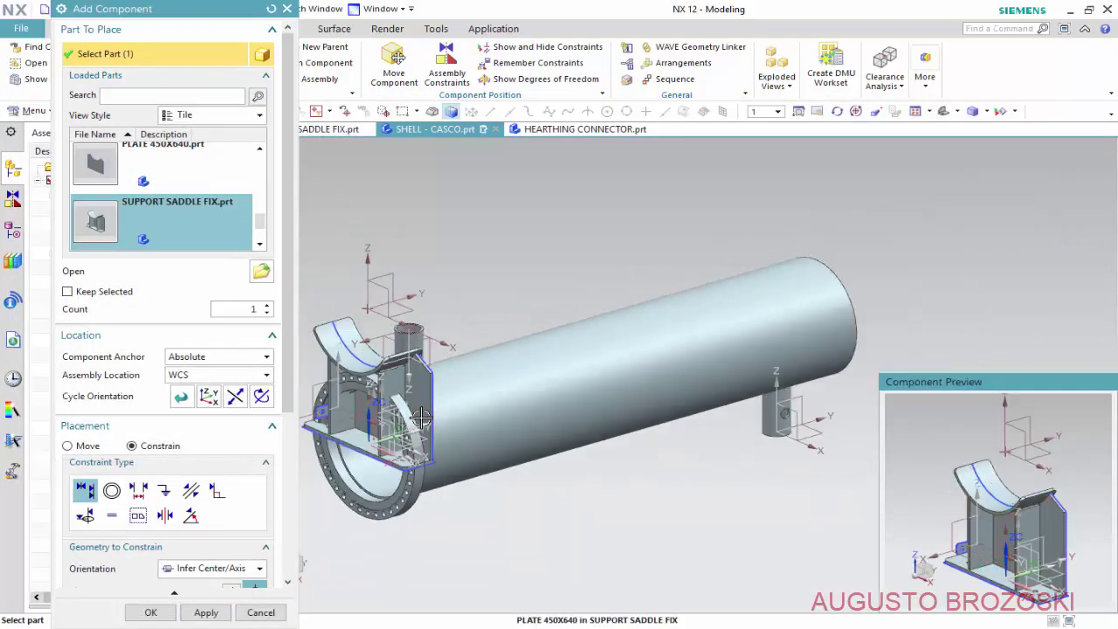
left_click(78, 446)
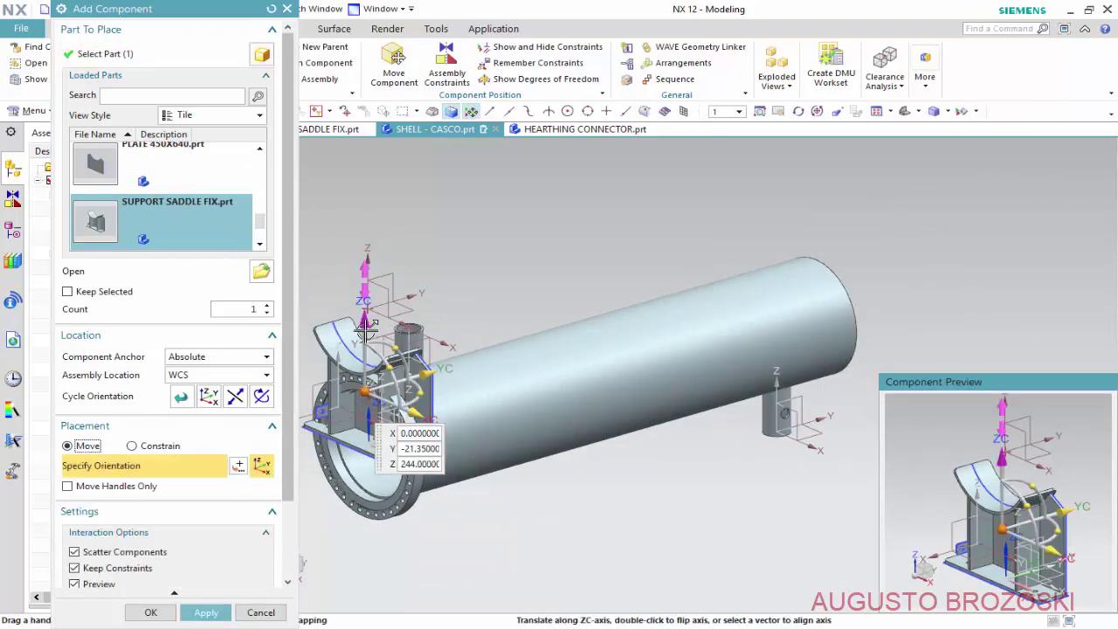
left_click_drag(372, 369, 390, 516)
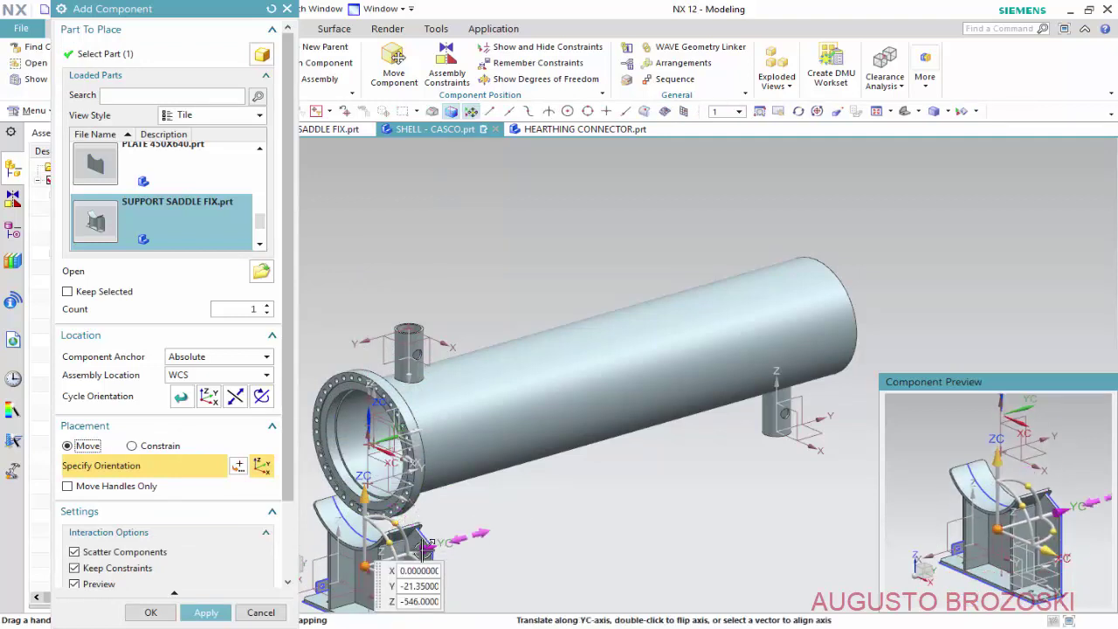
left_click_drag(427, 549, 471, 511)
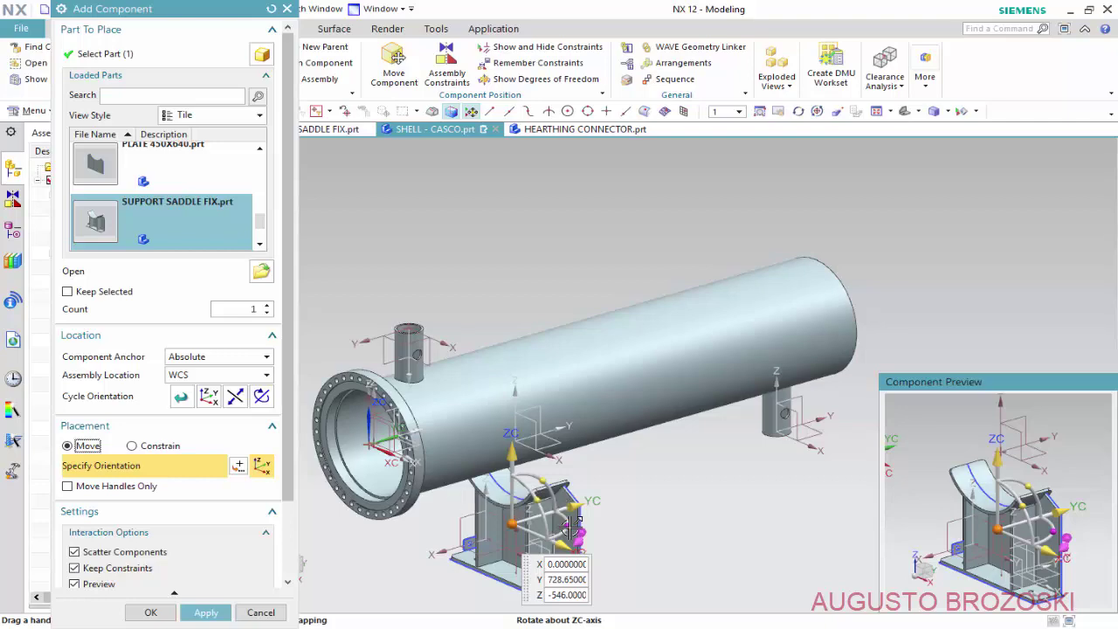
mouse_move(573, 529)
left_mouse_down()
mouse_move(562, 496)
mouse_move(461, 519)
left_mouse_up()
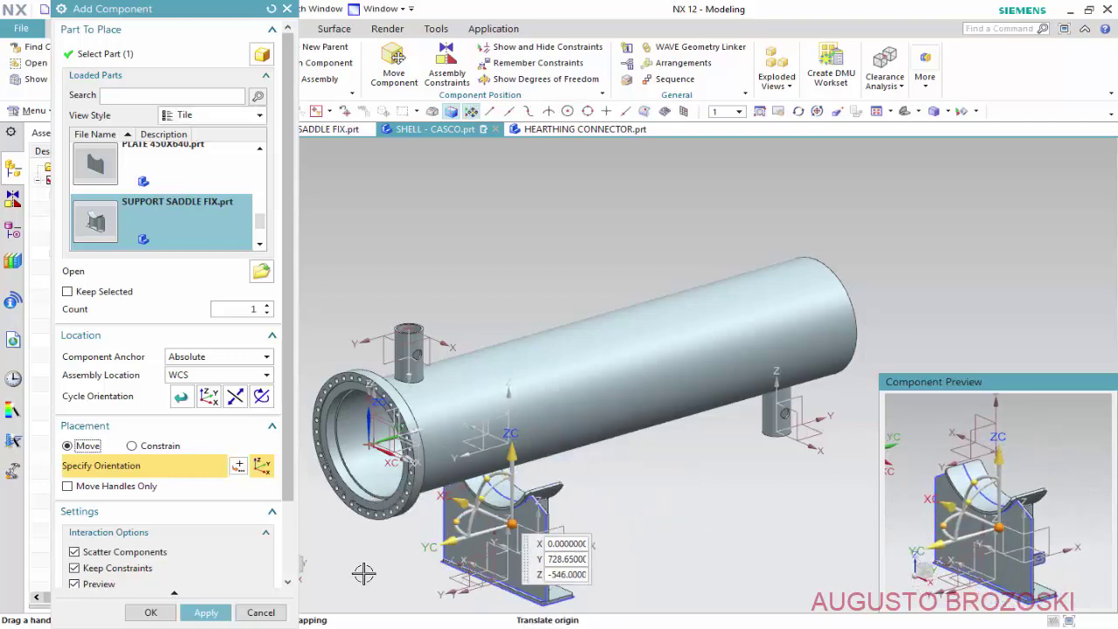
left_click(152, 449)
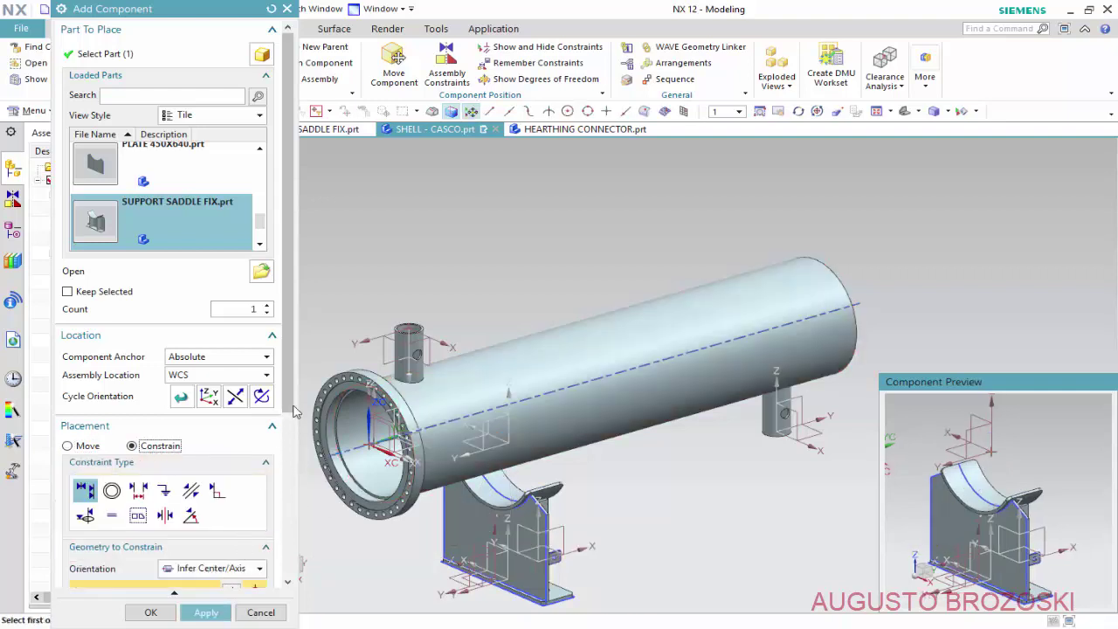
- Align the saddle cradle's centerline with the shell's centerline
scroll(245, 428, "down", 3)
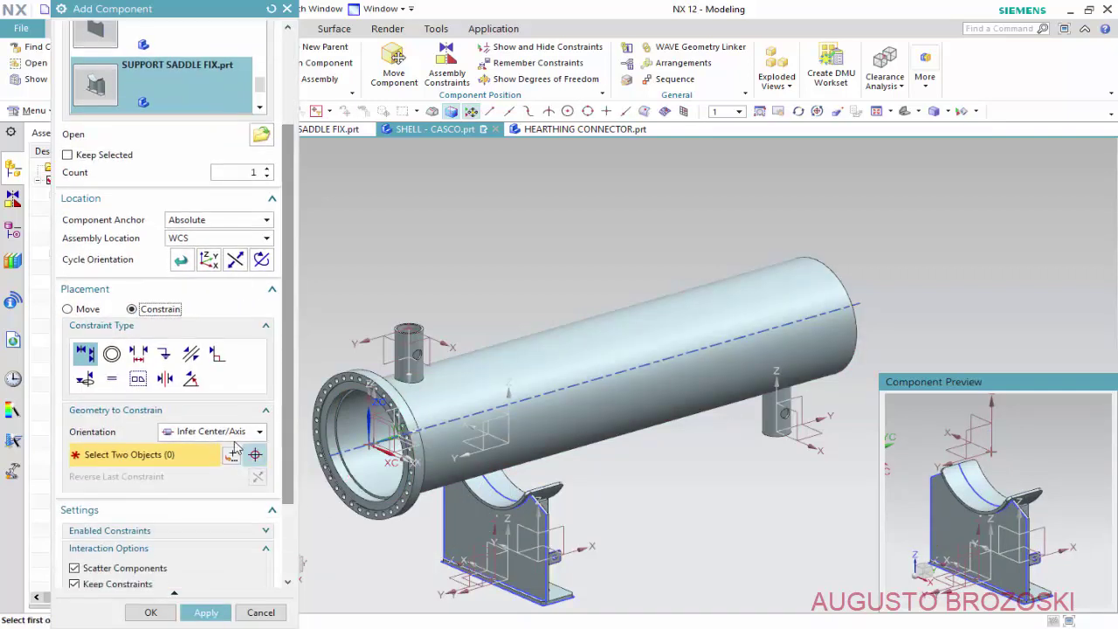
scroll(1016, 489, "down", 2)
scroll(1016, 490, "down", 2)
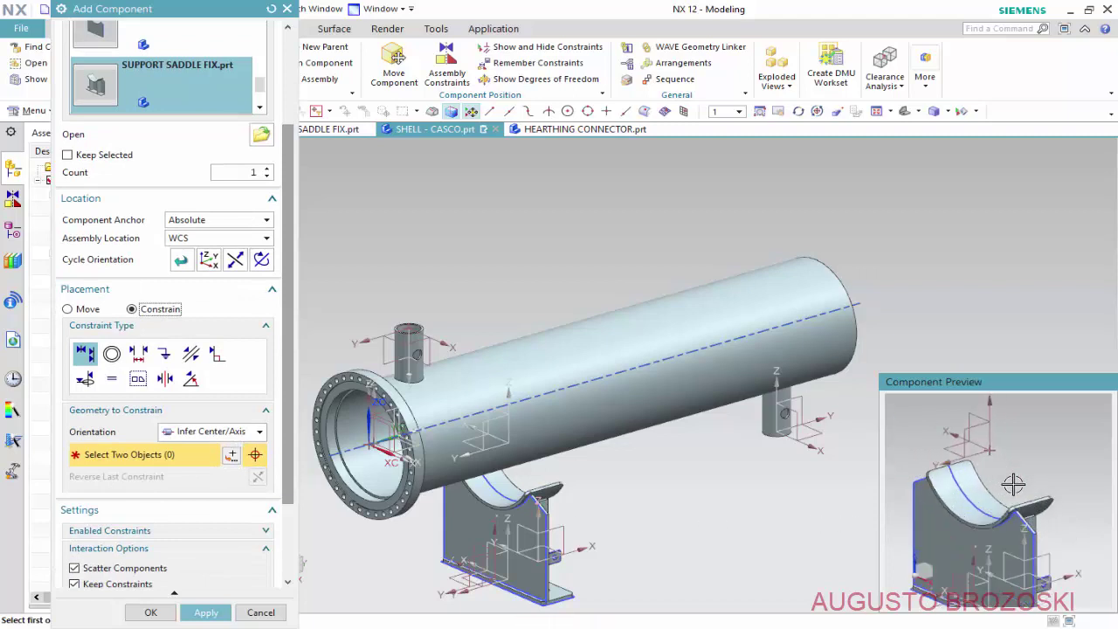
scroll(1014, 488, "down", 2)
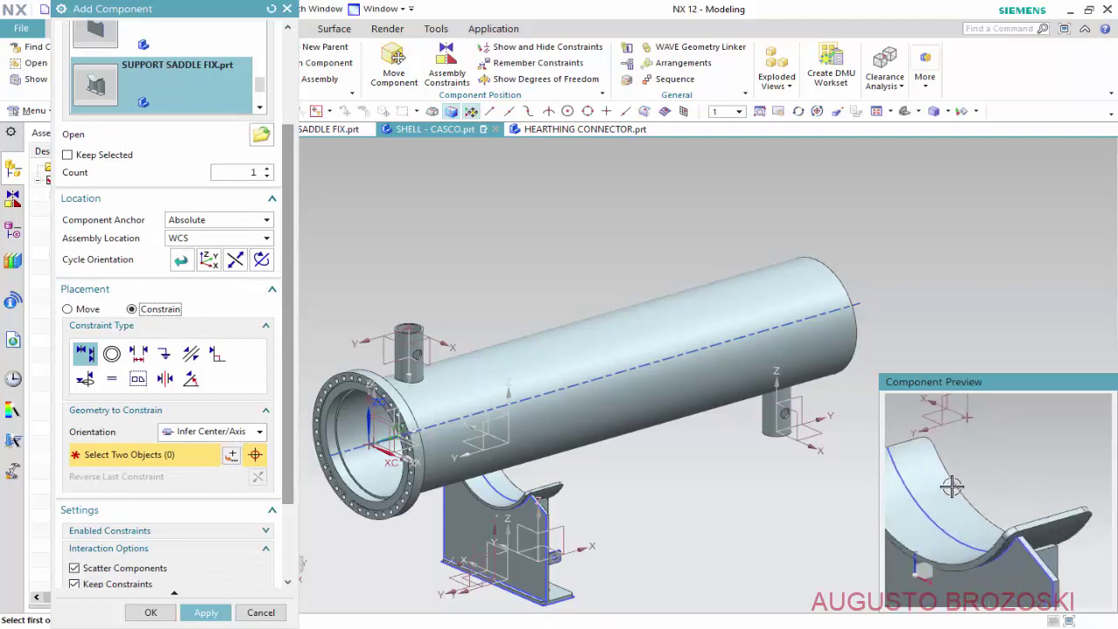
left_click(999, 422)
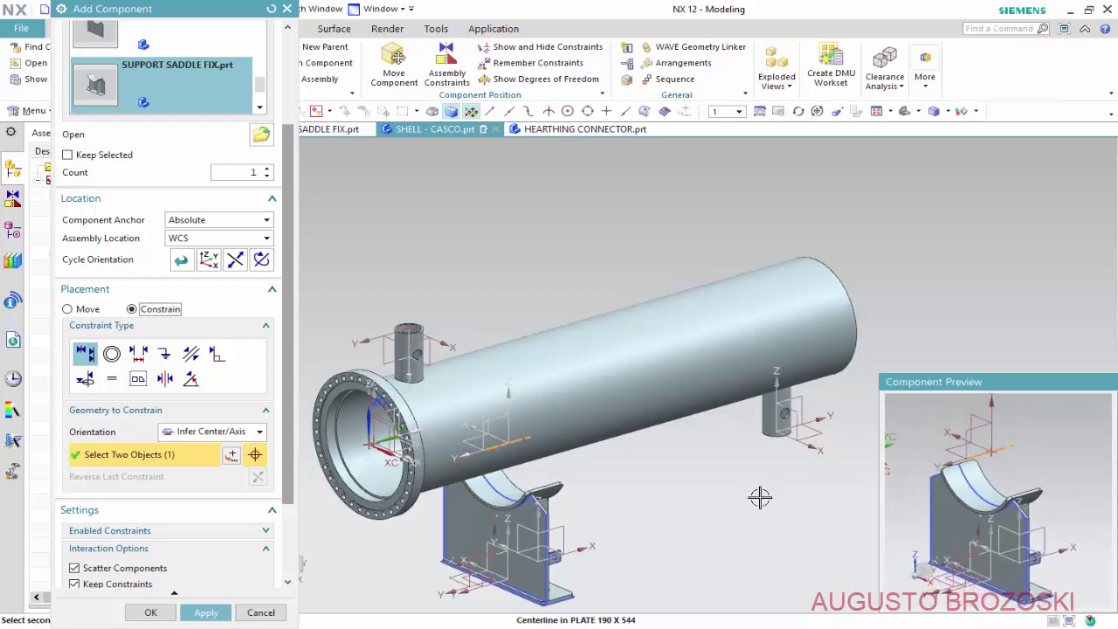
left_click(590, 381)
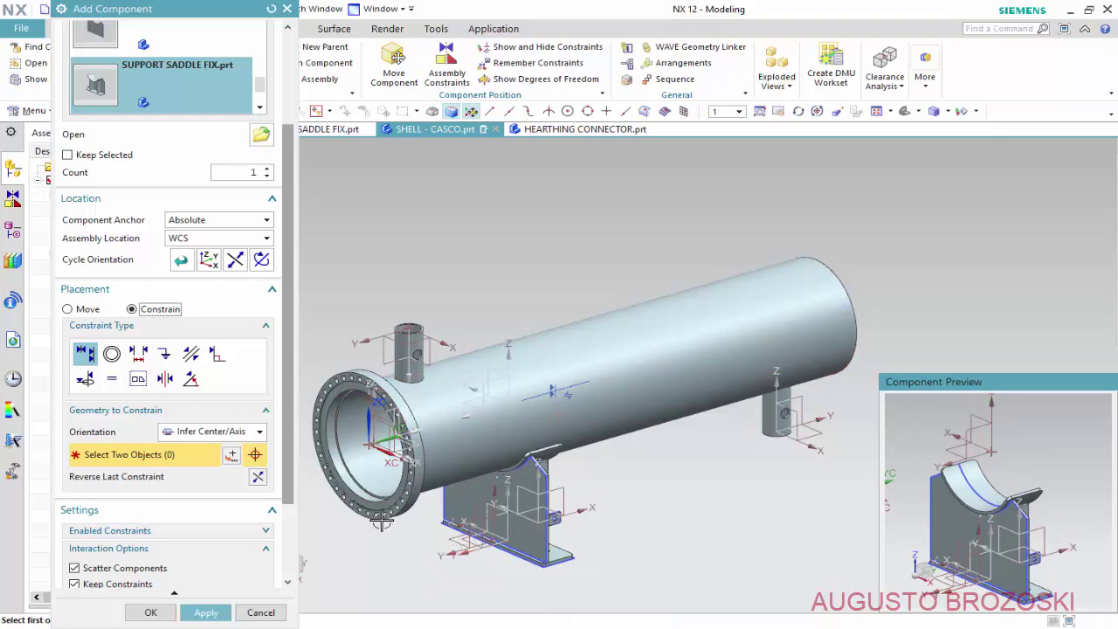
- With Prefer Touch, touch-align the FIX PLATE 160 X 640 YZ plane to the cylinder's YZ plane
scroll(385, 521, "down", 1)
scroll(391, 522, "down", 1)
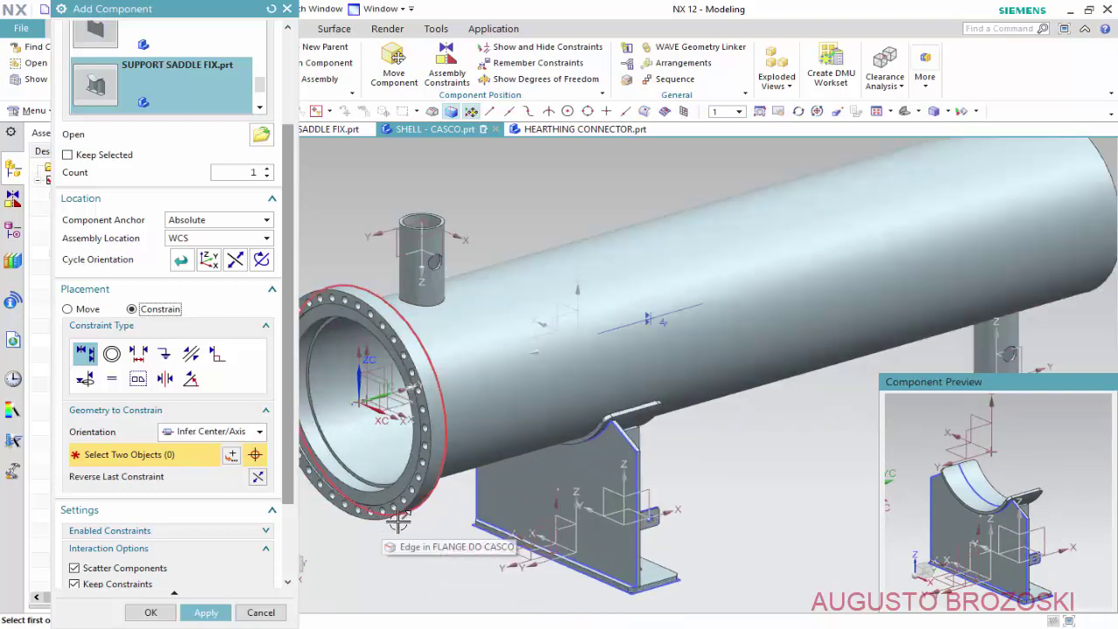
left_click(259, 433)
left_click(226, 450)
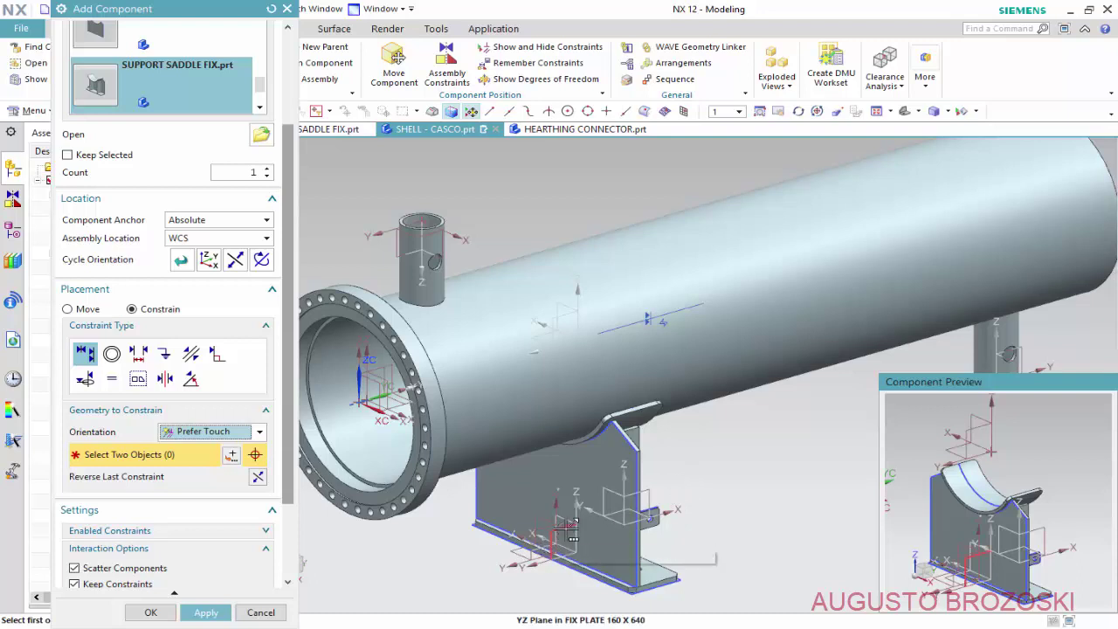
left_click(568, 524)
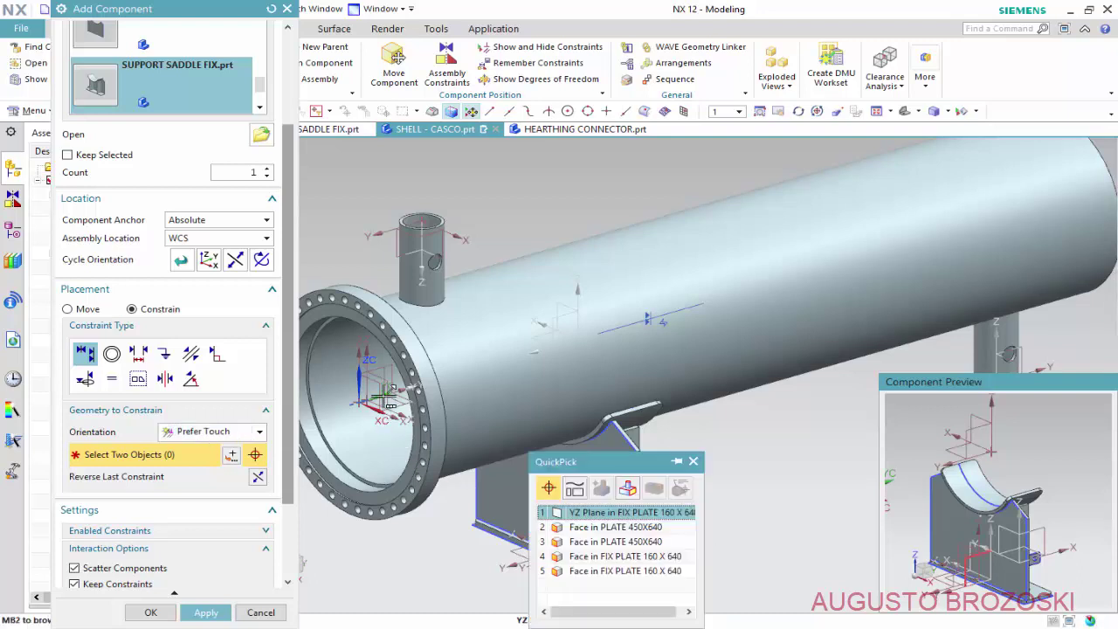
left_click(592, 514)
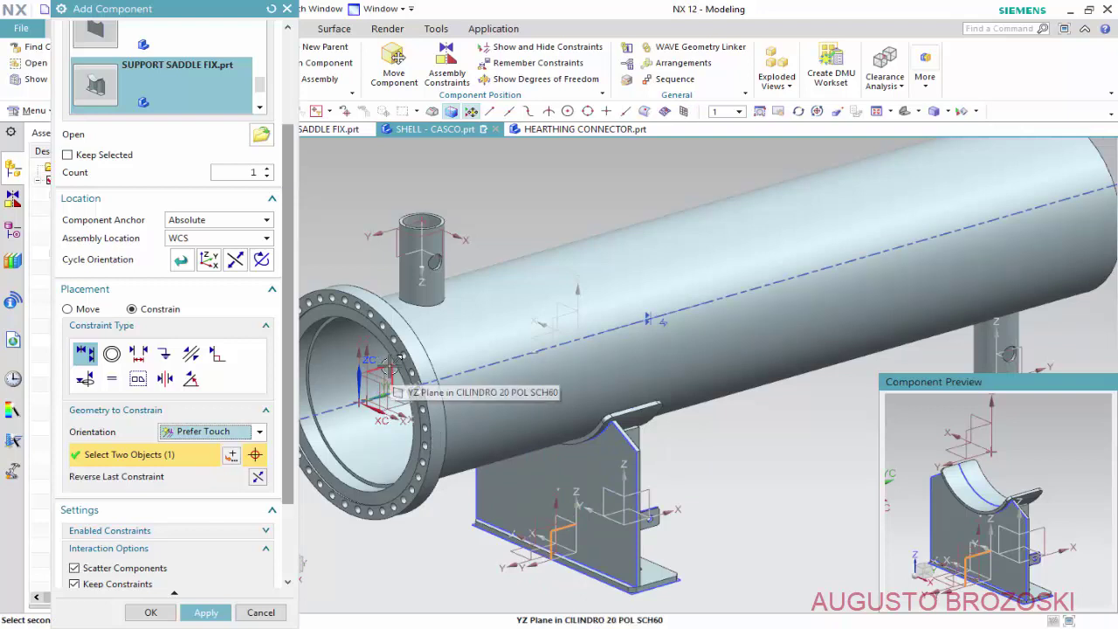
left_click(505, 421)
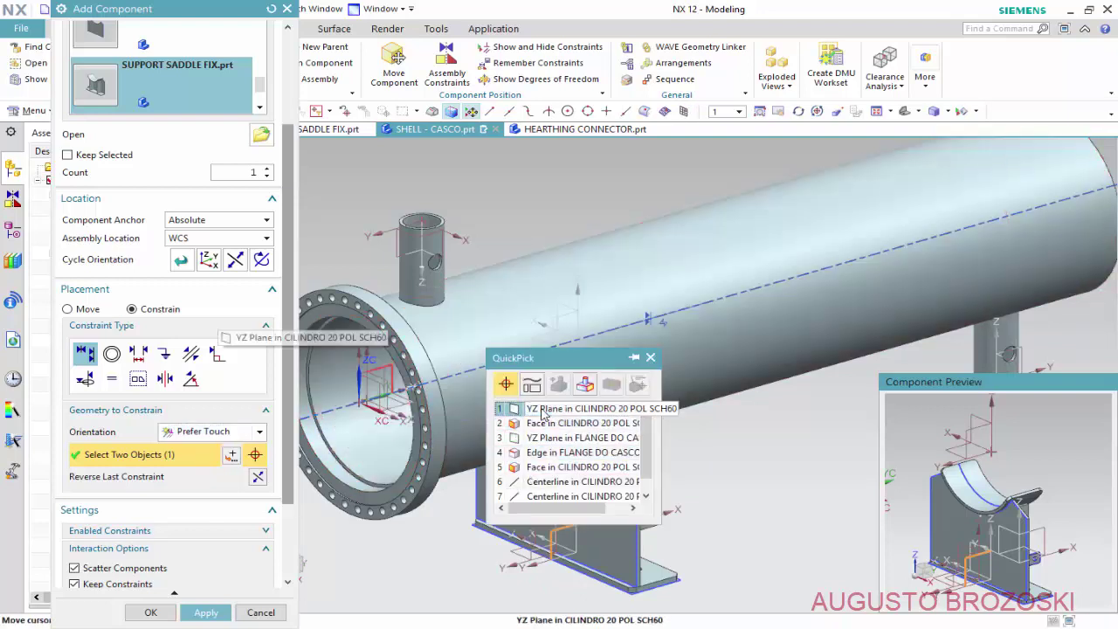
left_click(502, 407)
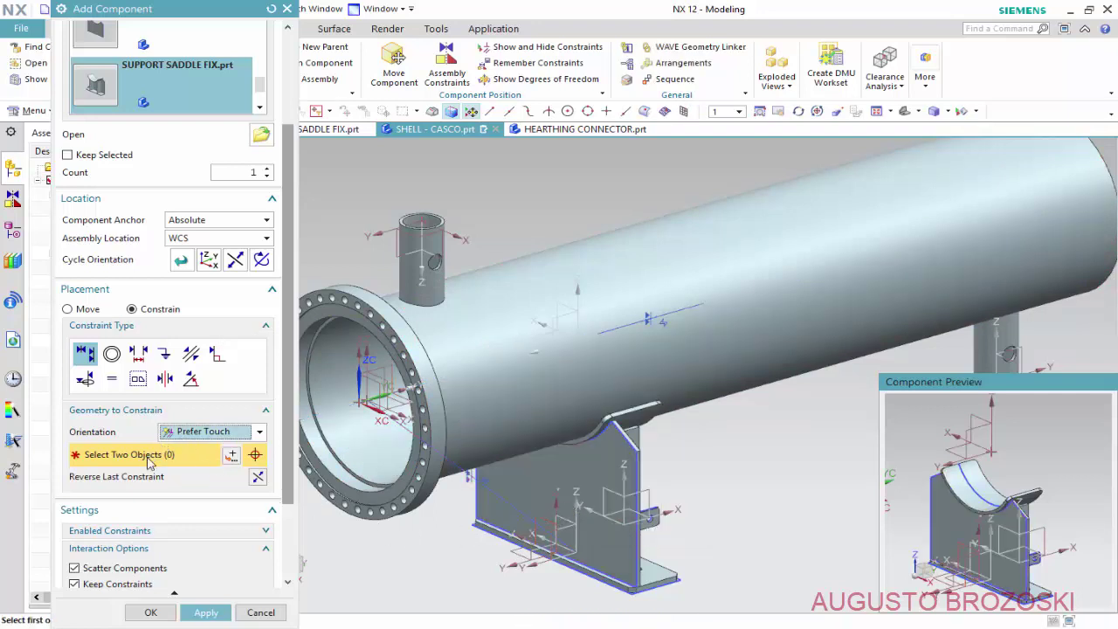
- Start a Distance constraint using the fix plate hole centerline as the first object
left_click(138, 353)
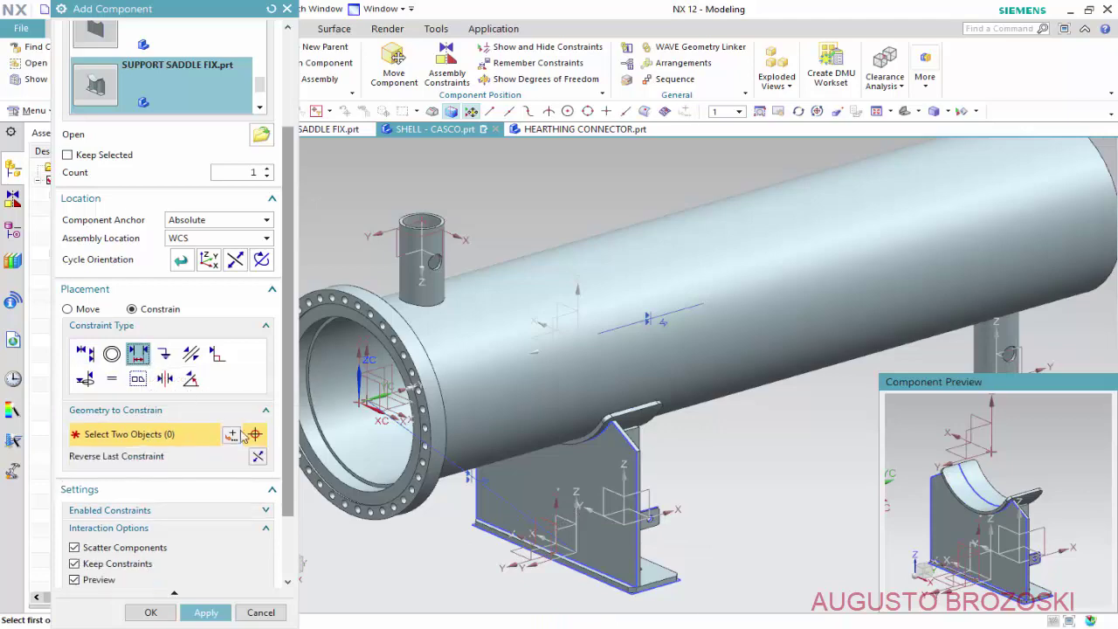
scroll(660, 519, "down", 2)
scroll(659, 519, "up", 2)
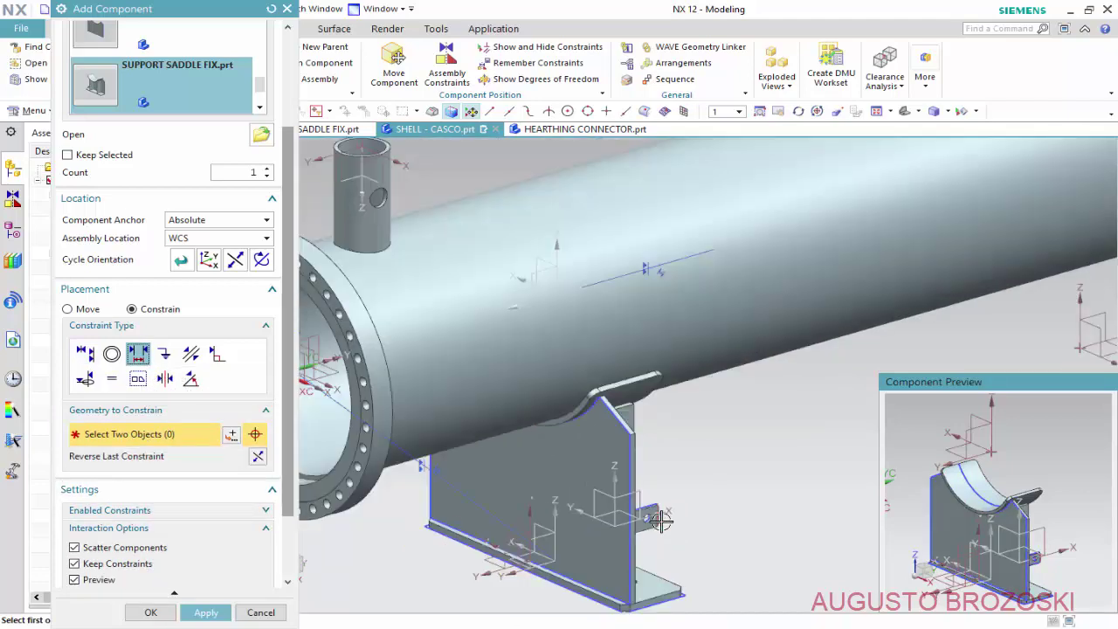
scroll(660, 519, "up", 2)
middle_click_drag(659, 519, 639, 561)
scroll(639, 561, "down", 2)
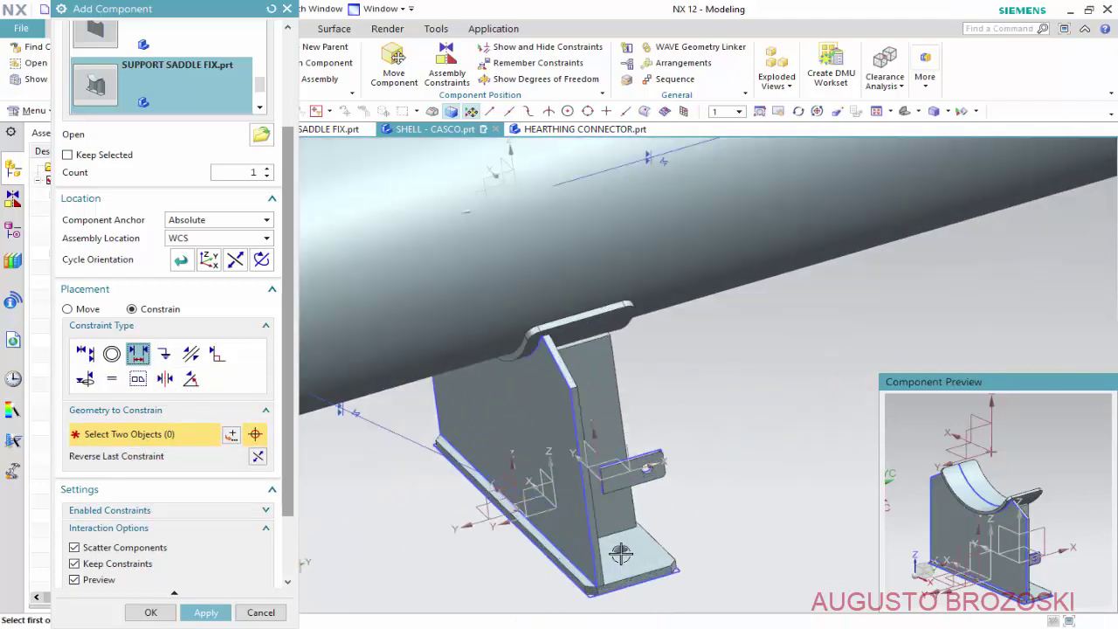
scroll(633, 556, "down", 2)
scroll(623, 548, "down", 2)
scroll(623, 546, "down", 1)
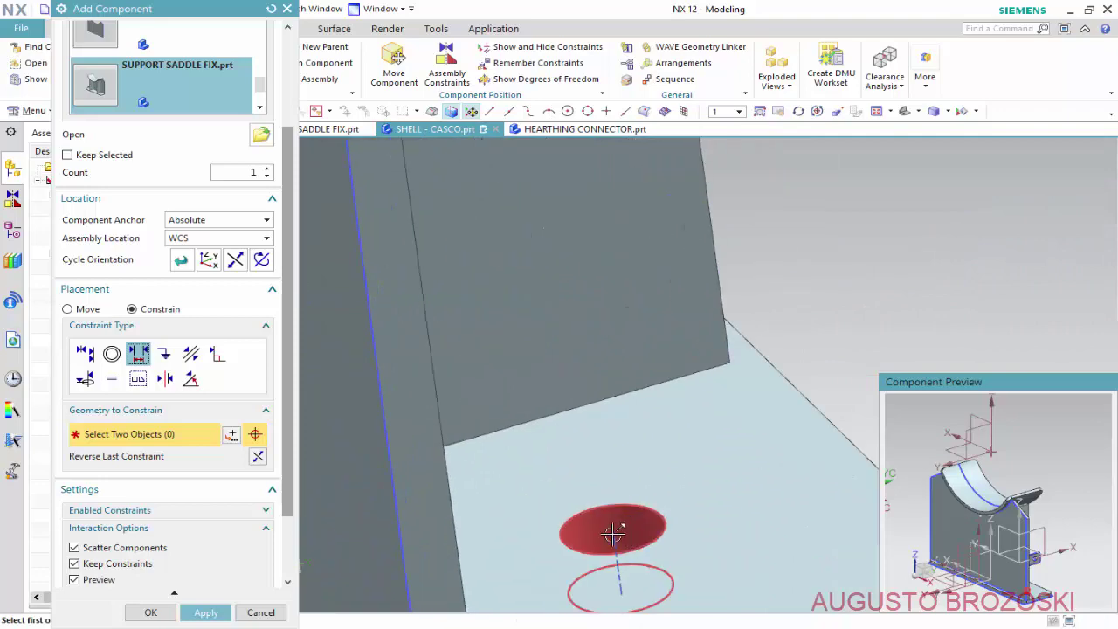
left_click(614, 533)
- Pick the shell flange face as reference, giving a 752.8 mm saddle distance
scroll(622, 515, "up", 3)
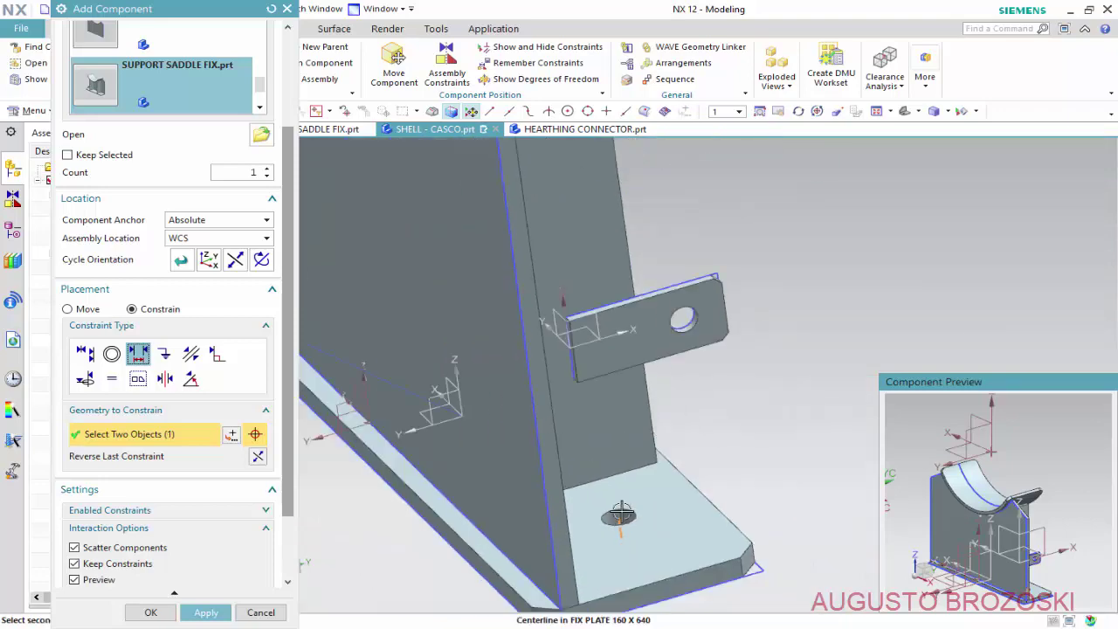
scroll(621, 515, "up", 1)
scroll(621, 516, "up", 2)
scroll(622, 516, "up", 2)
scroll(622, 516, "up", 1)
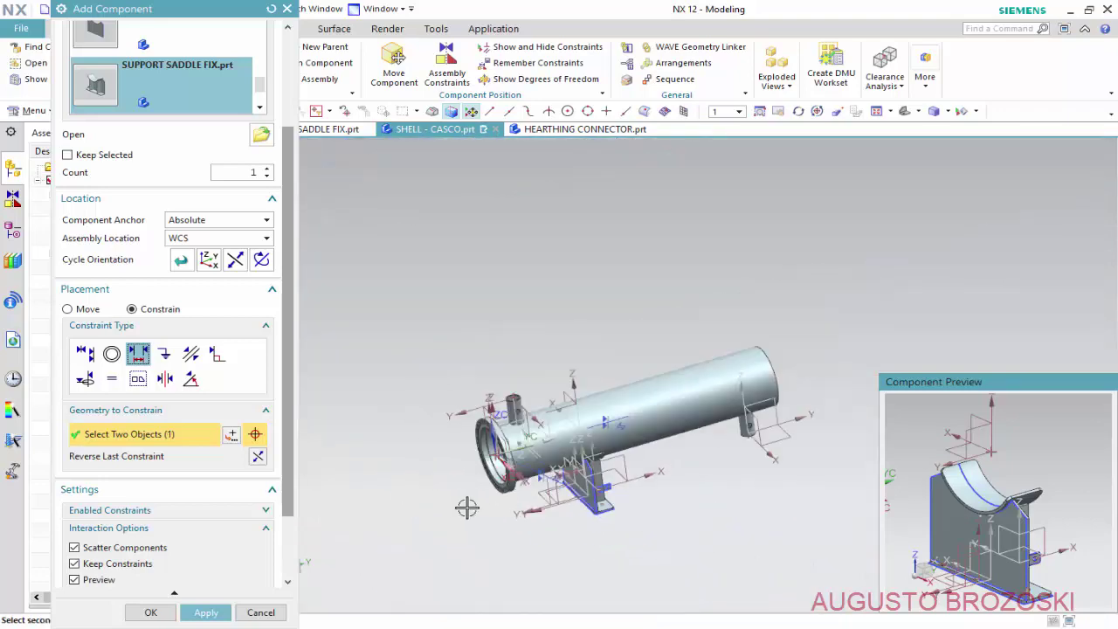
scroll(522, 477, "down", 3)
scroll(522, 477, "down", 1)
scroll(634, 410, "down", 2)
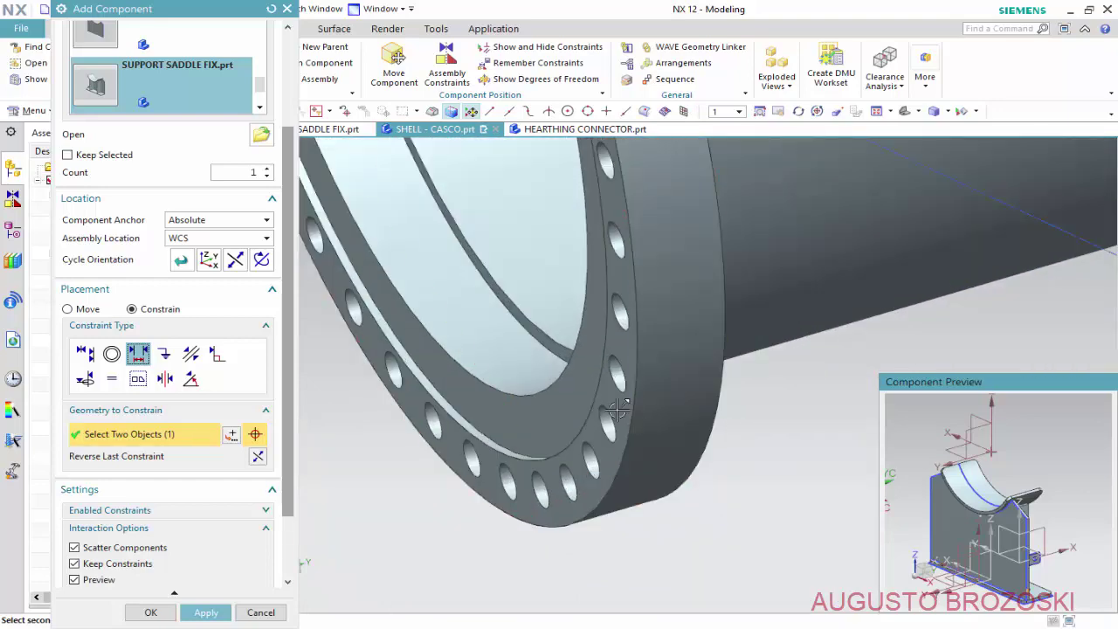
left_click(612, 411)
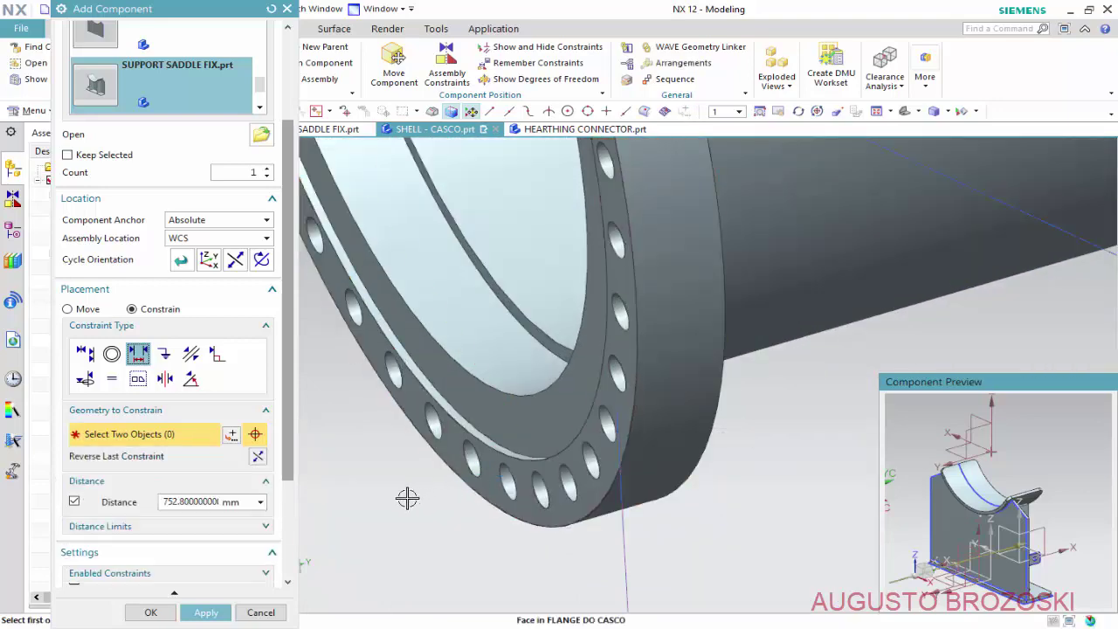
scroll(407, 497, "up", 3)
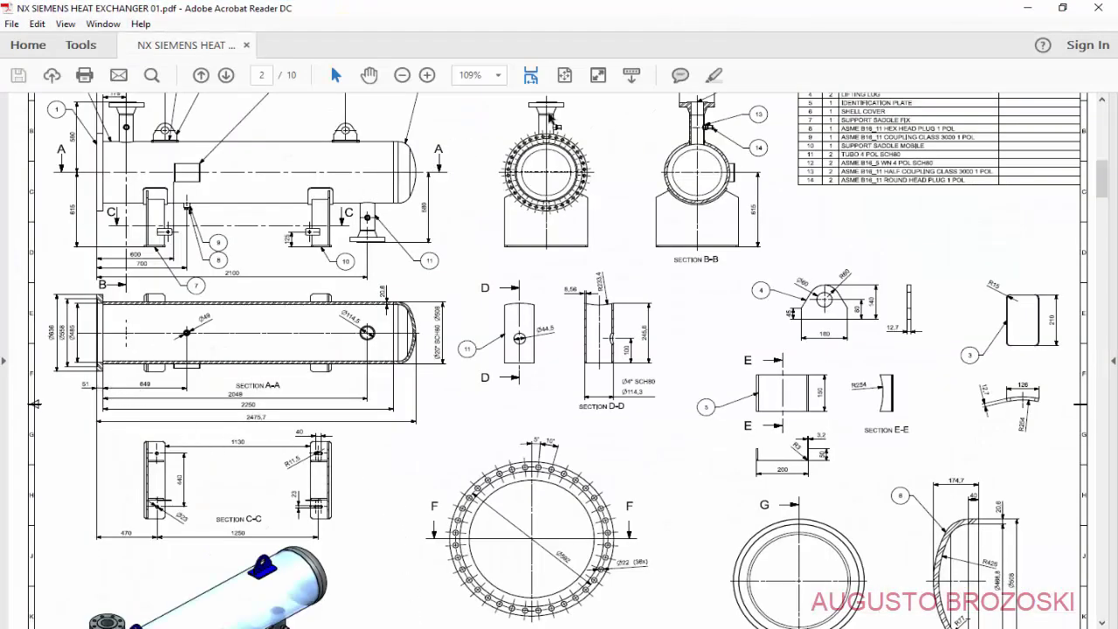
- Zoom the drawing to 150% to read section C-C's 470 mm saddle offset, then minimize Acrobat
left_click(427, 77)
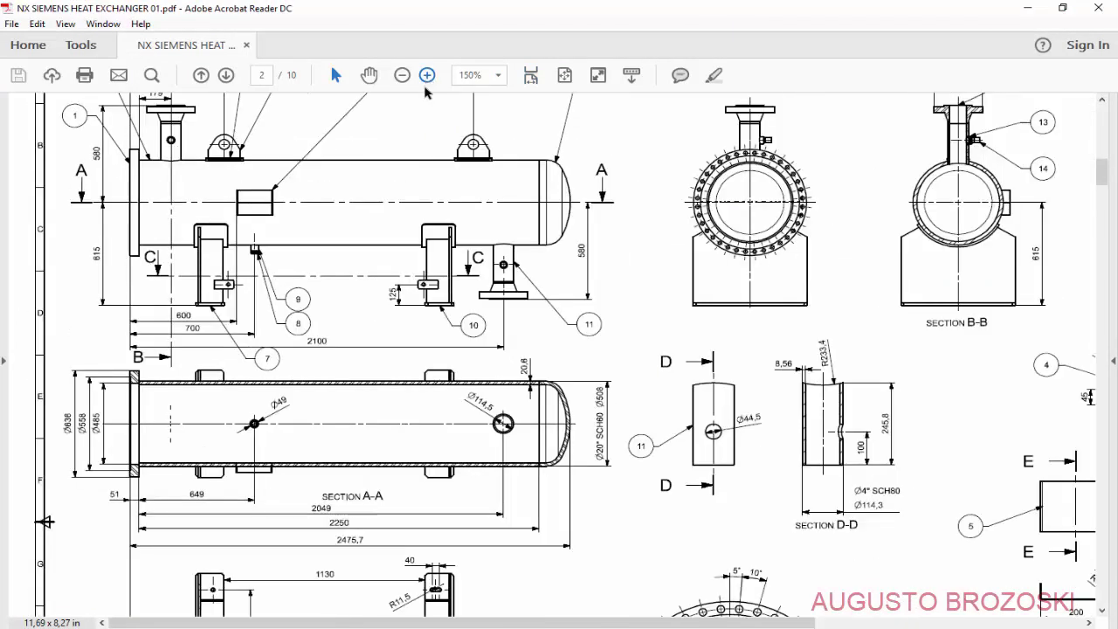
left_click(427, 77)
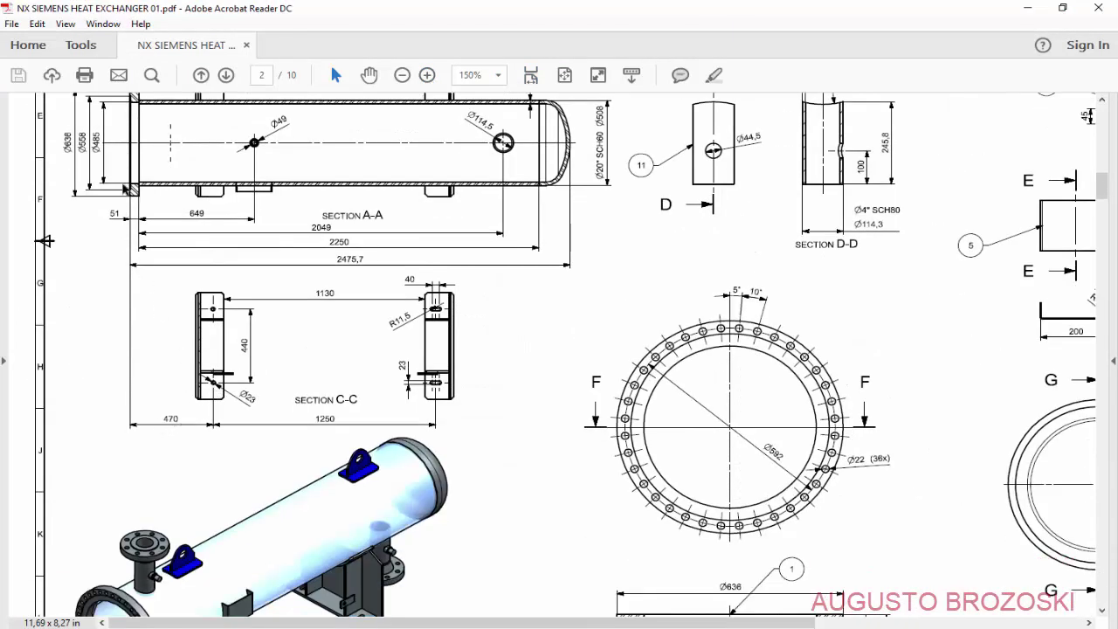
left_click(1027, 8)
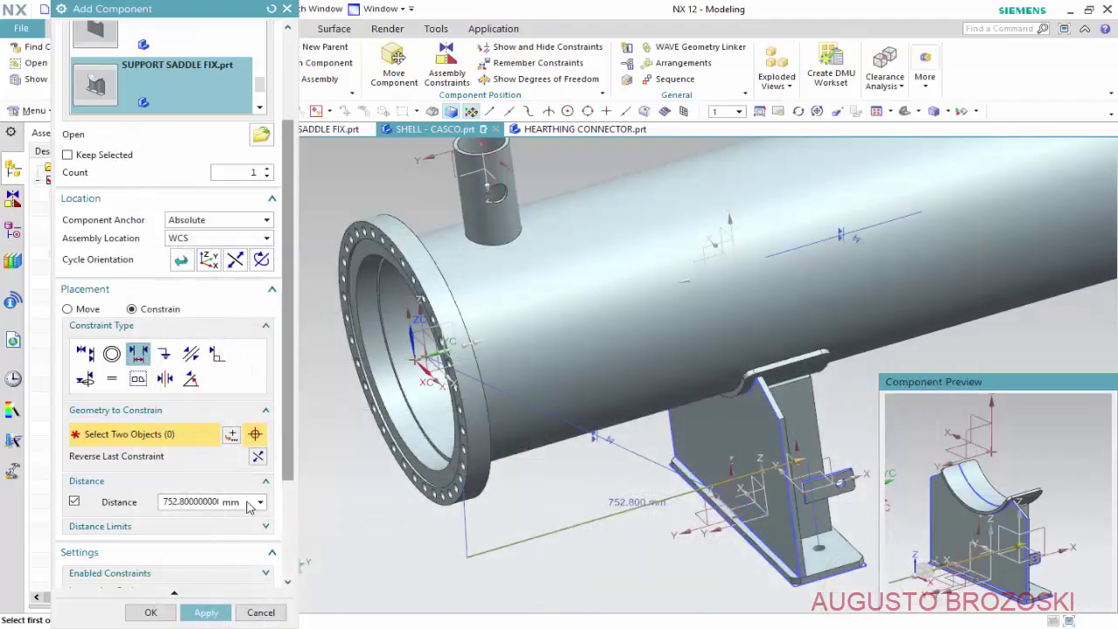
- Change the saddle-to-flange distance from 752.8 mm to 470 mm
left_click(220, 503)
type("470")
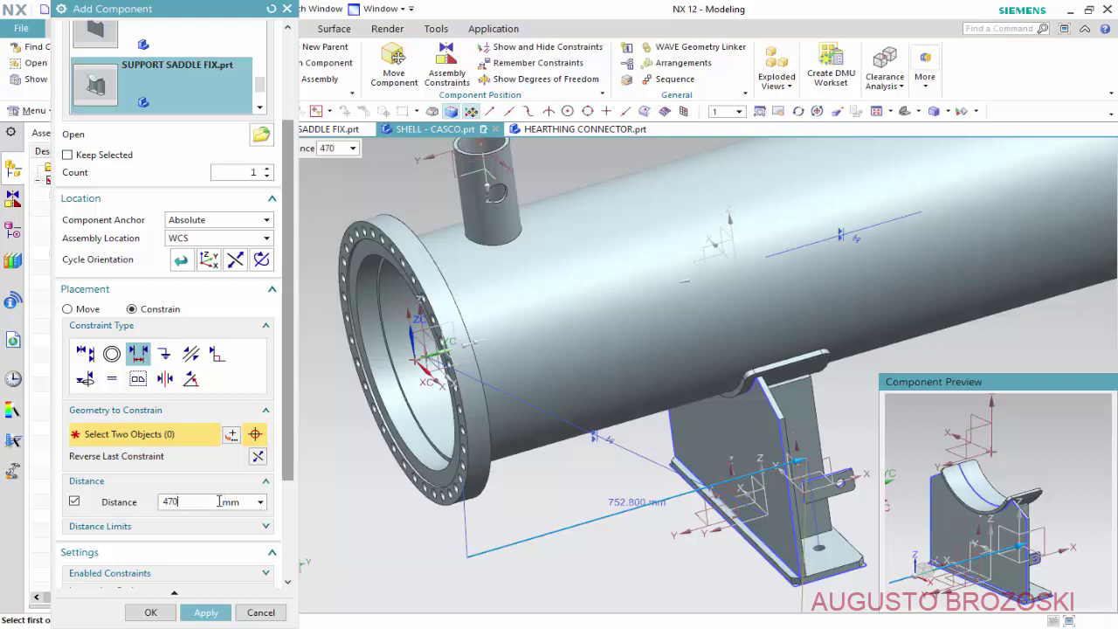
key("Return")
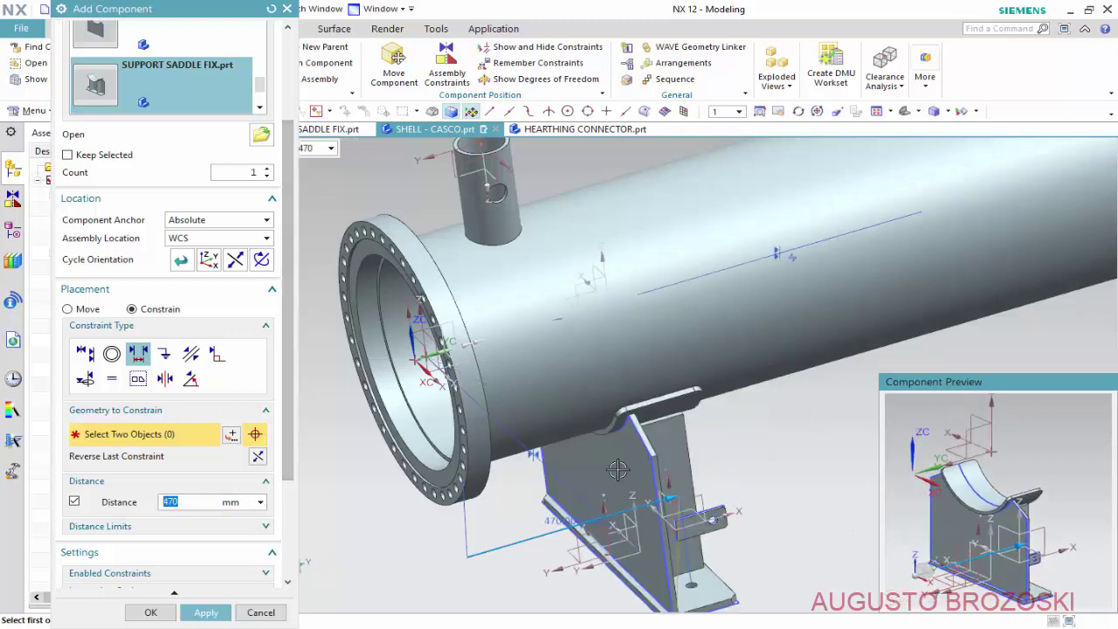
- Apply the fixed saddle placement and return the view to Trimetric
left_click(207, 613)
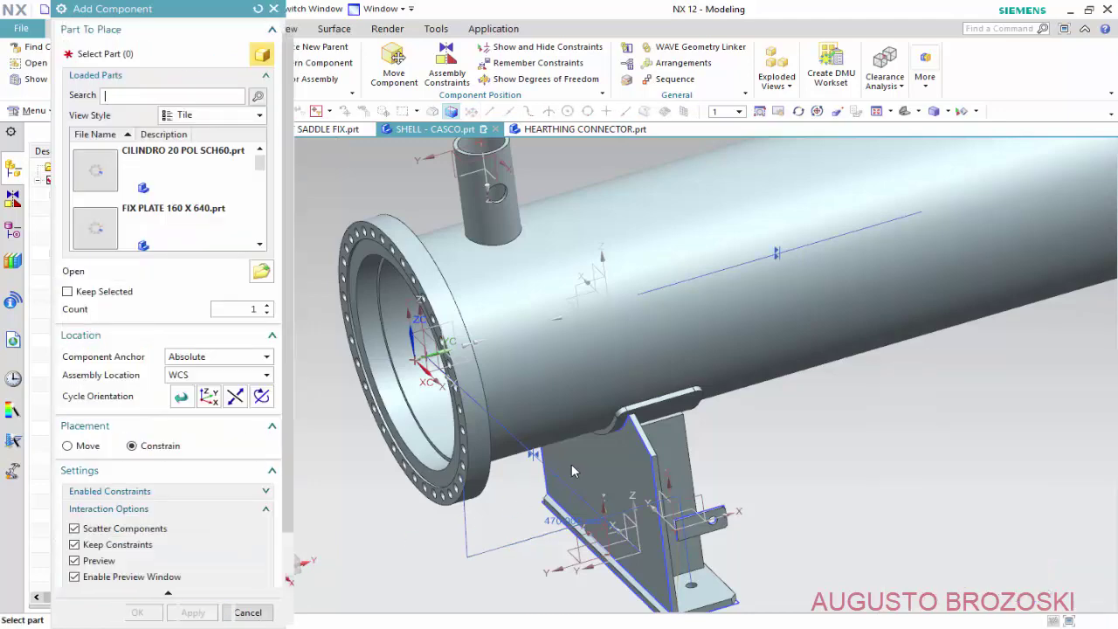
scroll(572, 464, "down", 3)
mouse_move(574, 465)
middle_mouse_down()
mouse_move(542, 450)
mouse_move(855, 259)
middle_mouse_up()
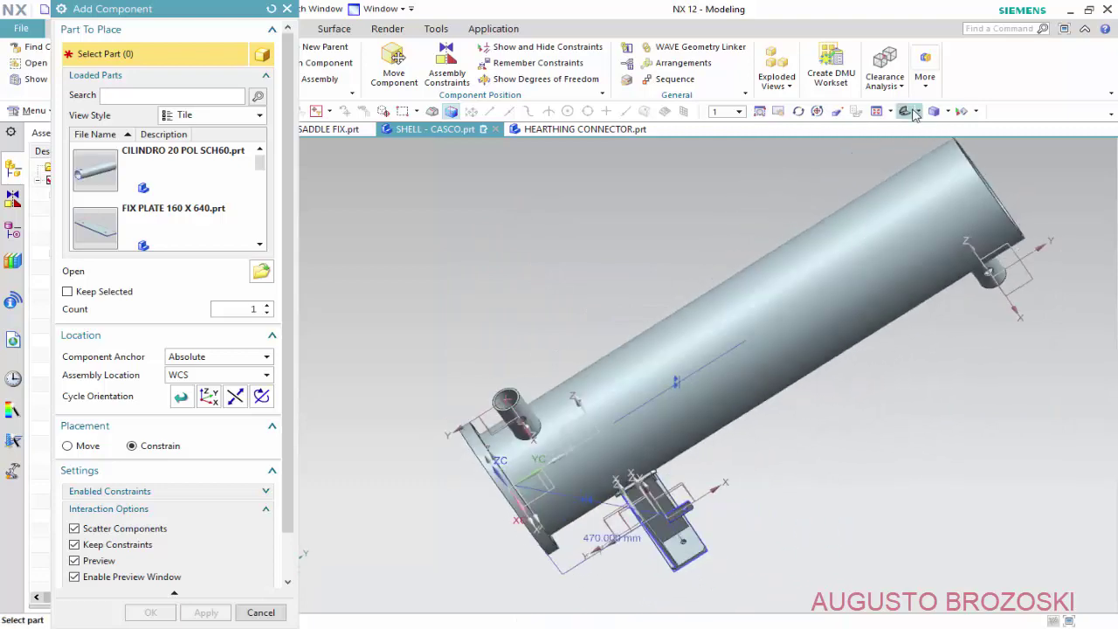
left_click(913, 114)
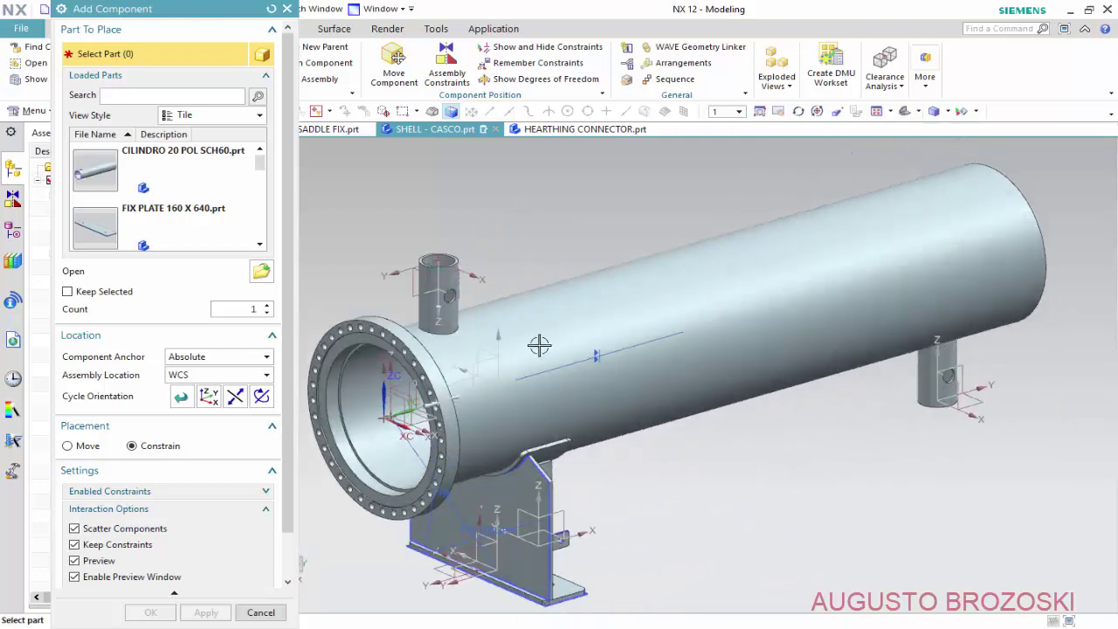
- Load SUPPORT SADDLE MOBILE.prt as the next component to add
left_click(262, 272)
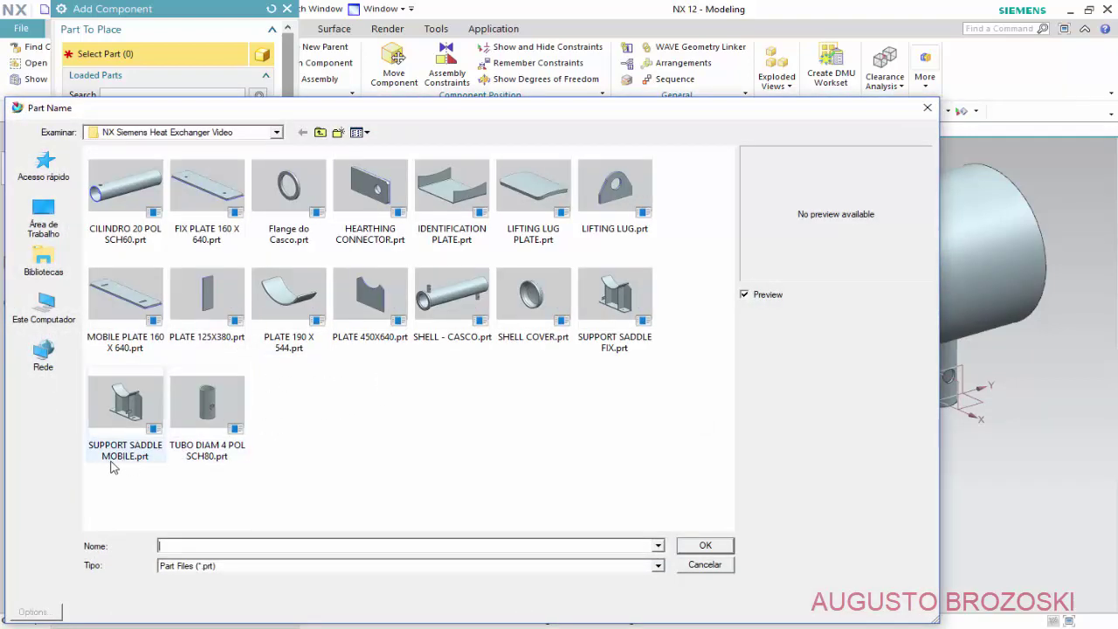
left_click(128, 422)
left_click(704, 547)
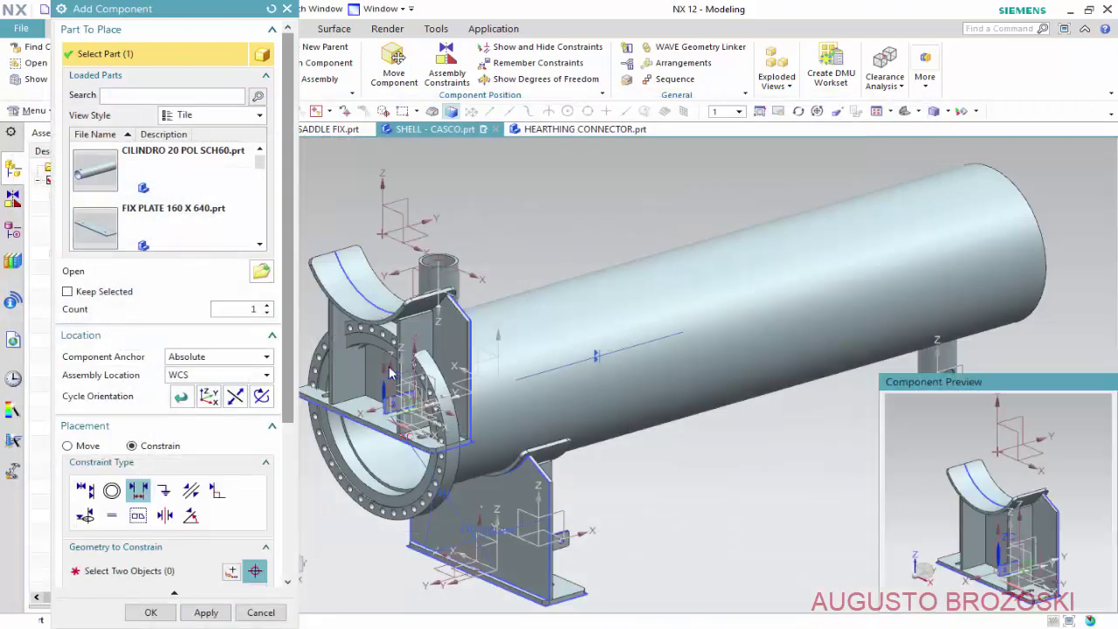
- Drag the mobile saddle down beneath the rear of the shell
left_click(90, 447)
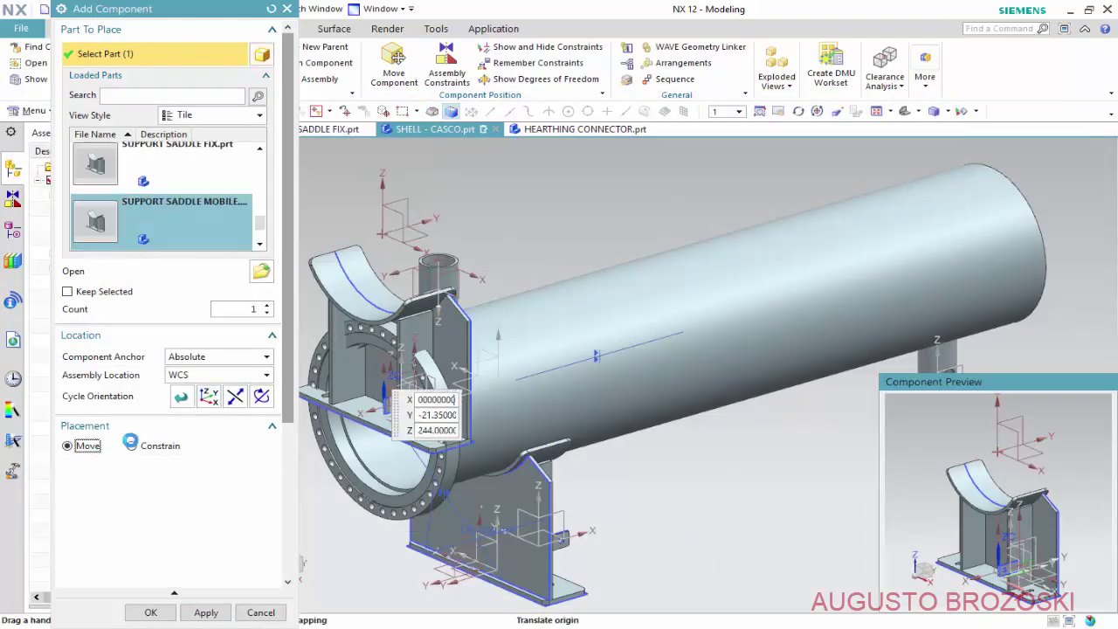
left_click_drag(378, 311, 433, 513)
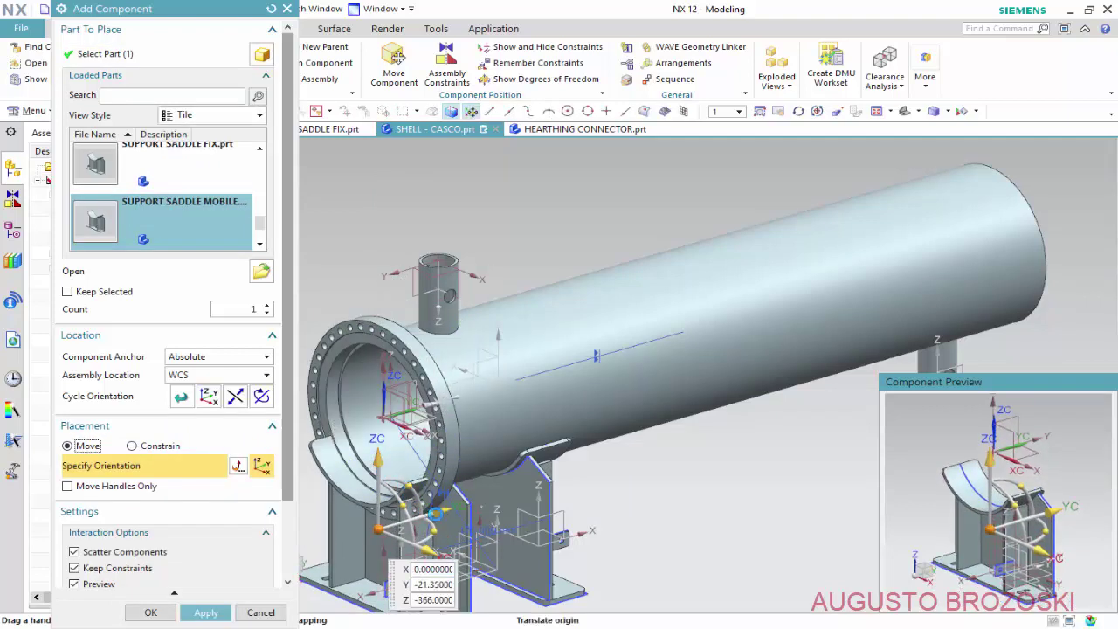
left_click_drag(448, 513, 776, 425)
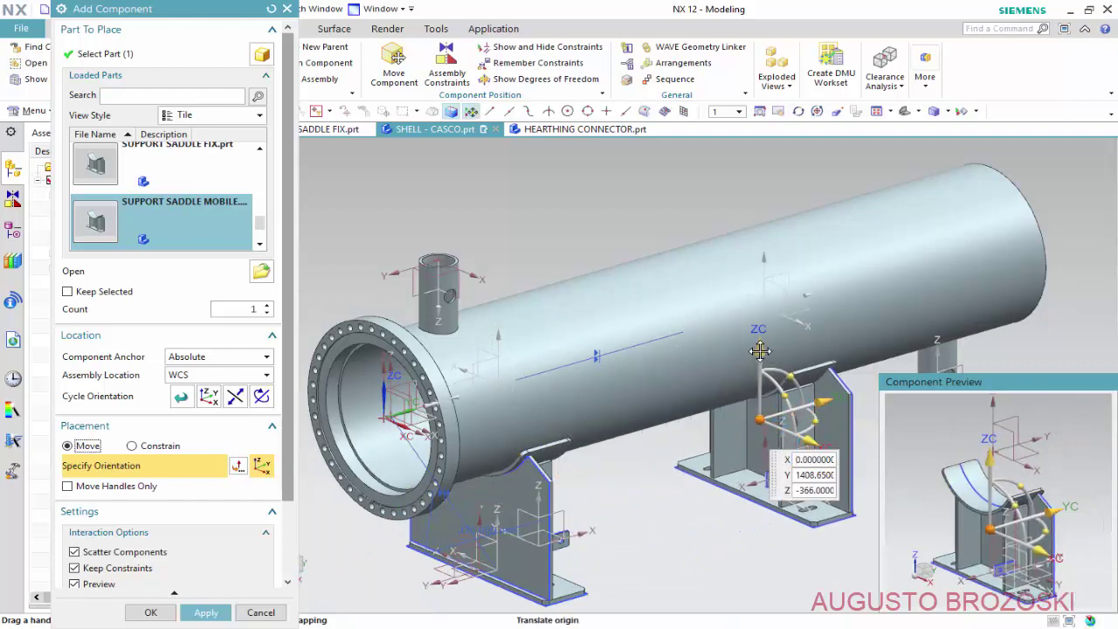
left_click_drag(761, 374, 761, 411)
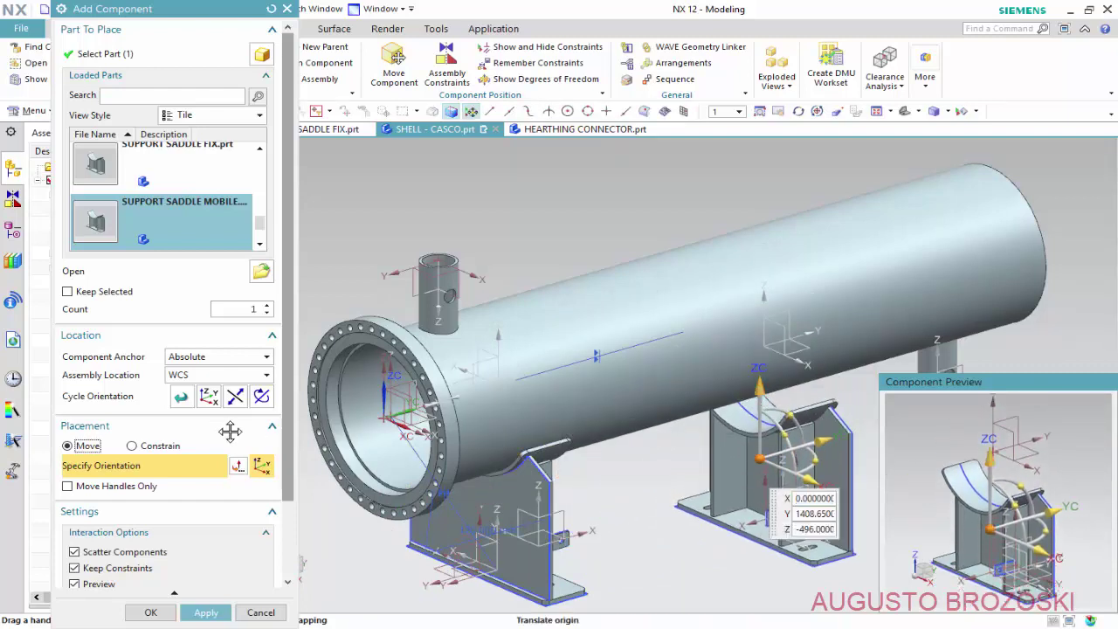
left_click(171, 447)
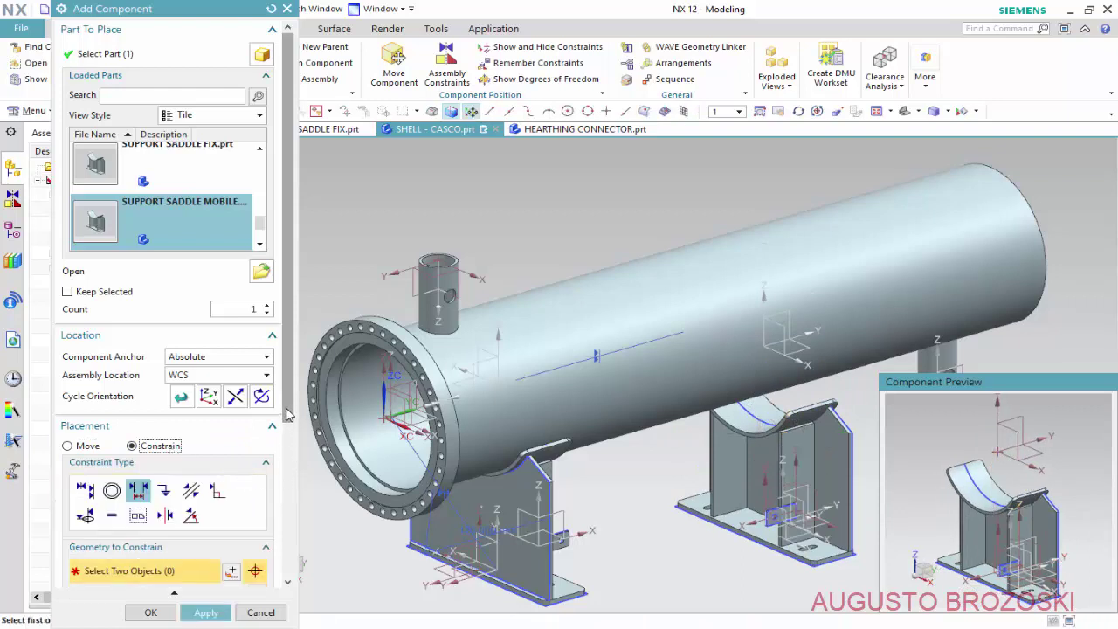
- Touch-align the mobile saddle's centerline to the shell axis using Infer Center/Axis
scroll(287, 468, "down", 1)
scroll(287, 468, "down", 3)
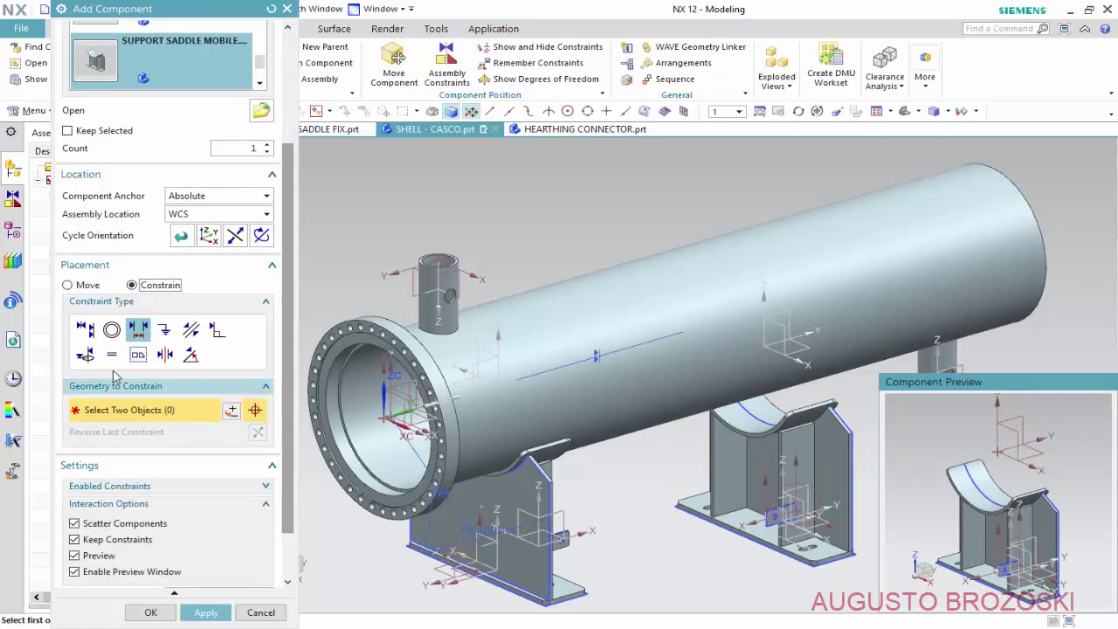
left_click(84, 332)
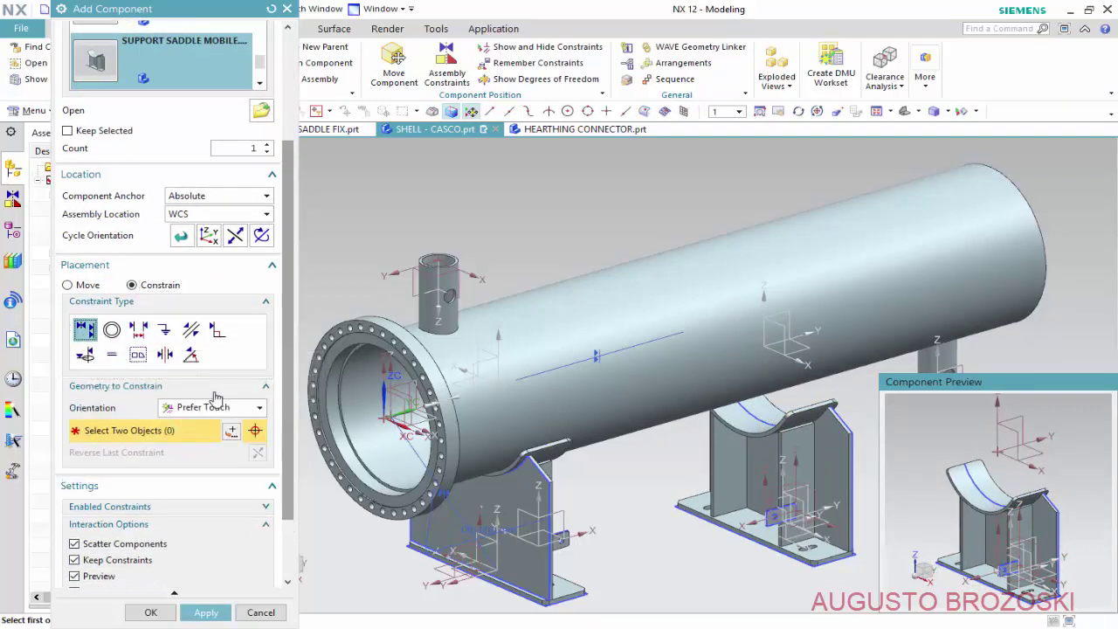
left_click(258, 415)
left_click(226, 476)
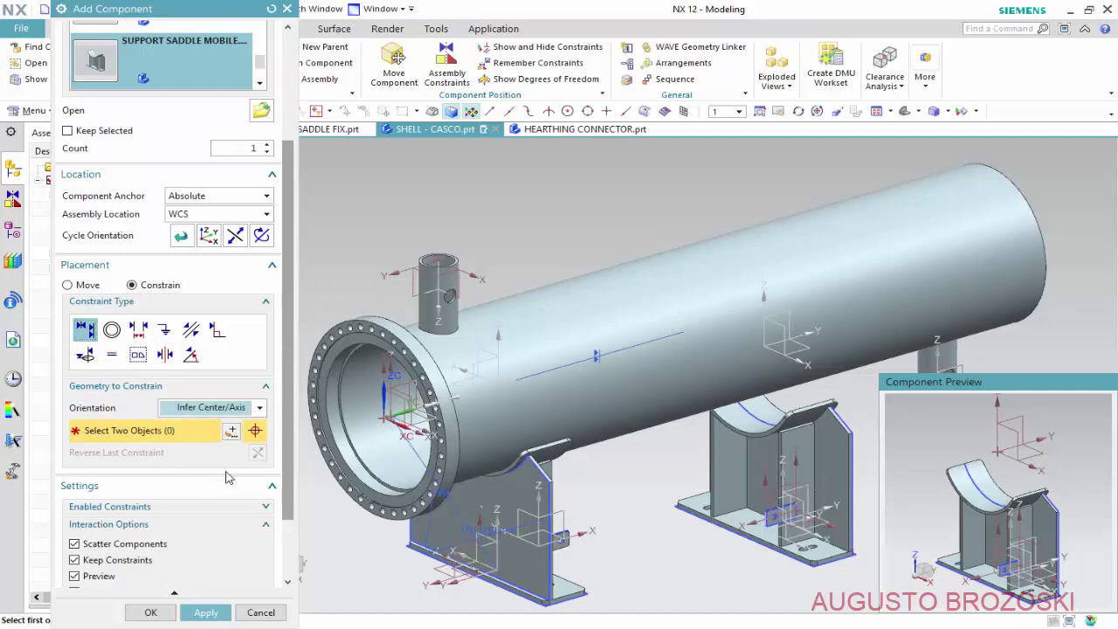
scroll(1012, 500, "down", 1)
scroll(1009, 480, "down", 2)
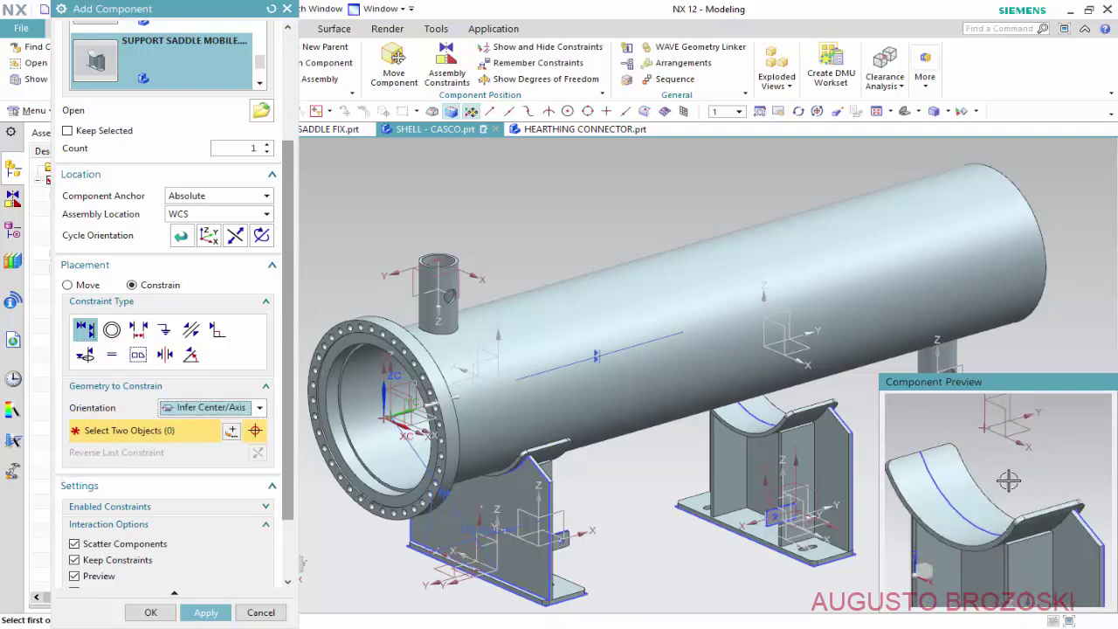
left_click(968, 433)
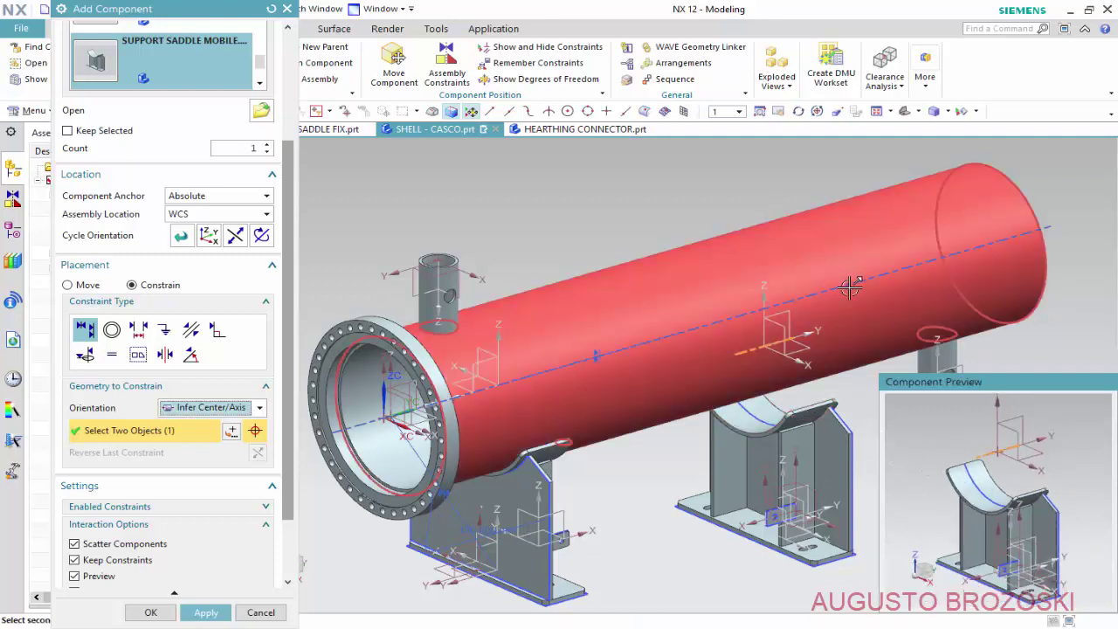
left_click(778, 296)
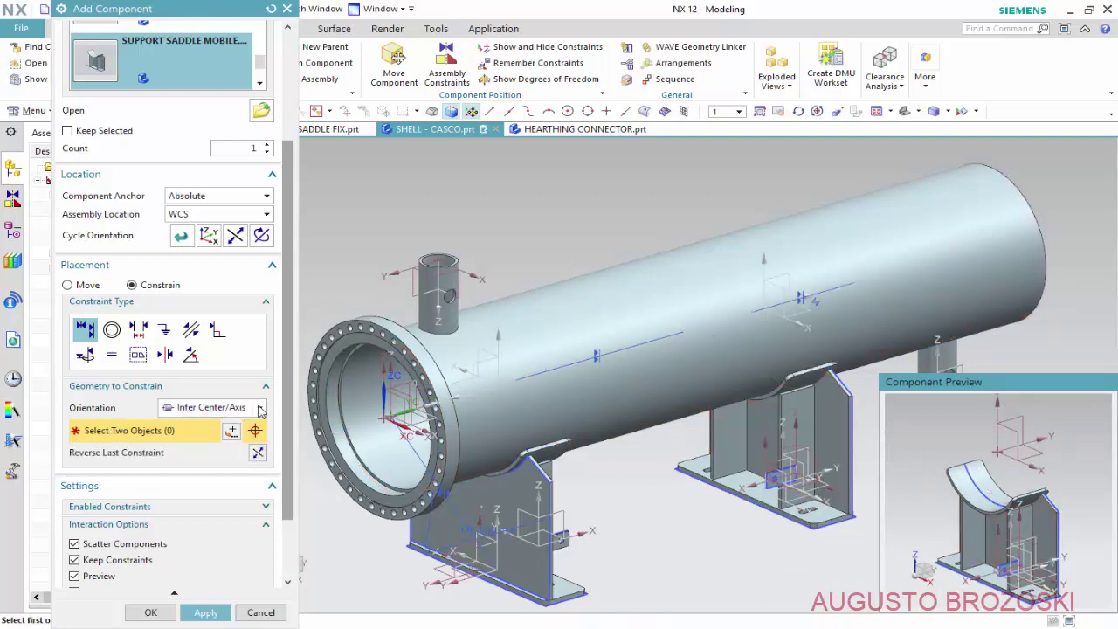
- Switch orientation to Prefer Touch and pick the mobile saddle's base reference geometry
left_click(209, 408)
left_click(223, 425)
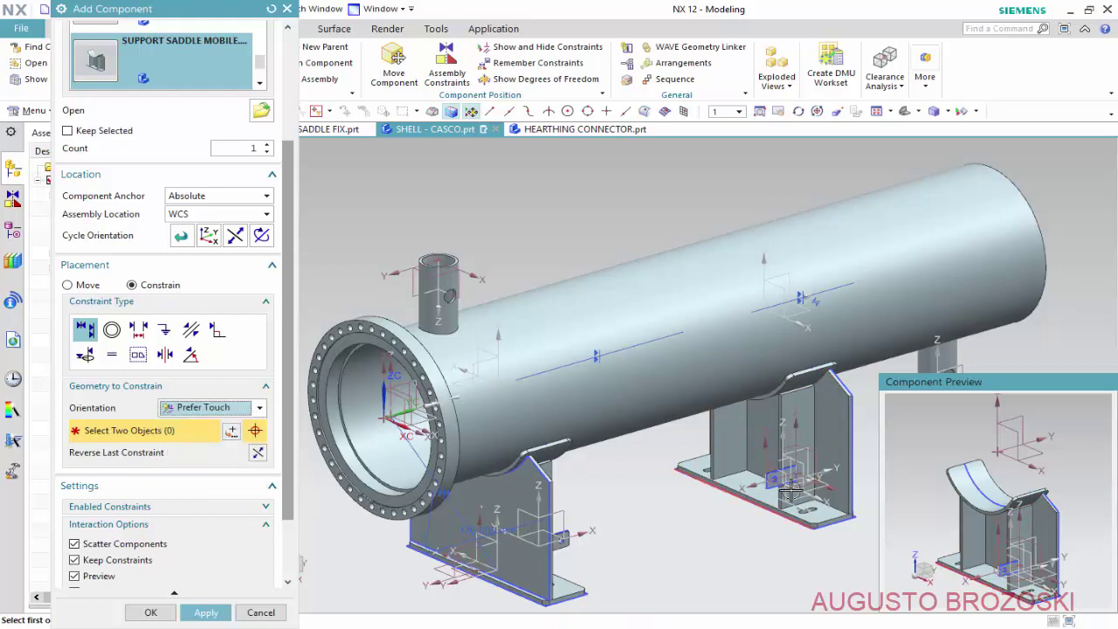
scroll(769, 489, "up", 2)
scroll(749, 486, "up", 3)
scroll(742, 482, "up", 2)
scroll(725, 489, "up", 2)
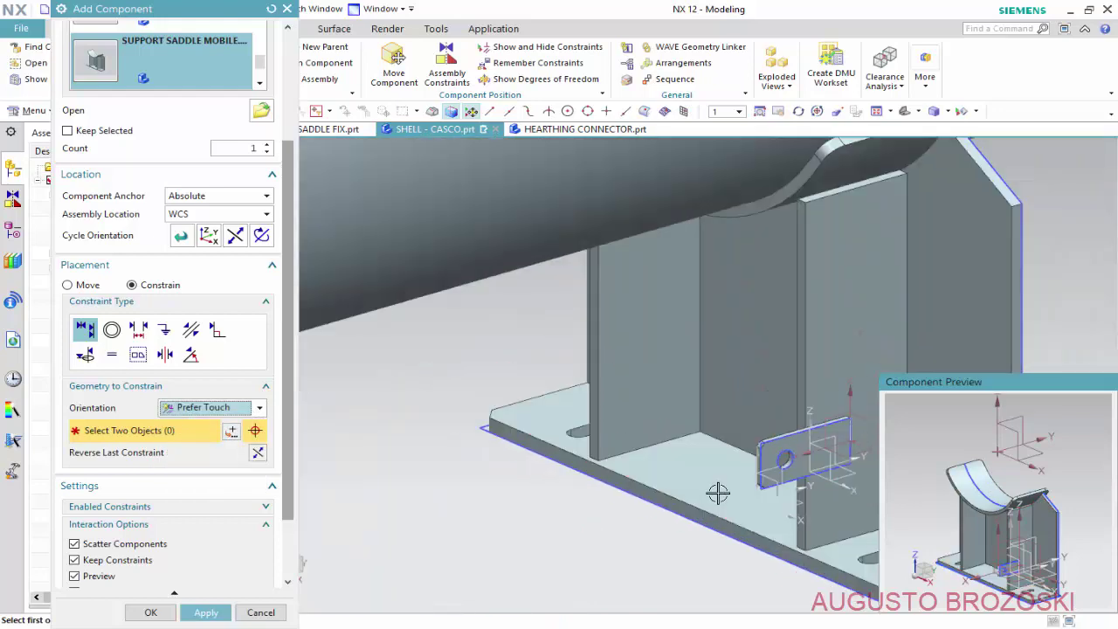
scroll(718, 494, "down", 8)
scroll(1012, 566, "up", 2)
scroll(1011, 566, "up", 3)
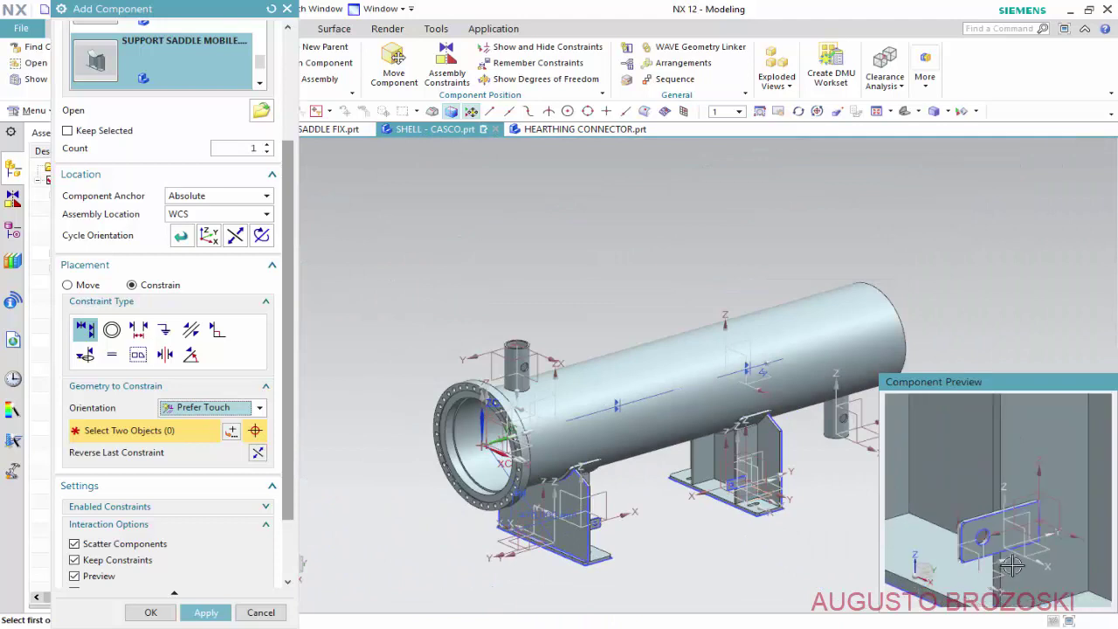
mouse_move(1012, 566)
middle_mouse_down()
mouse_move(952, 522)
mouse_move(971, 525)
middle_mouse_up()
scroll(1081, 514, "up", 2)
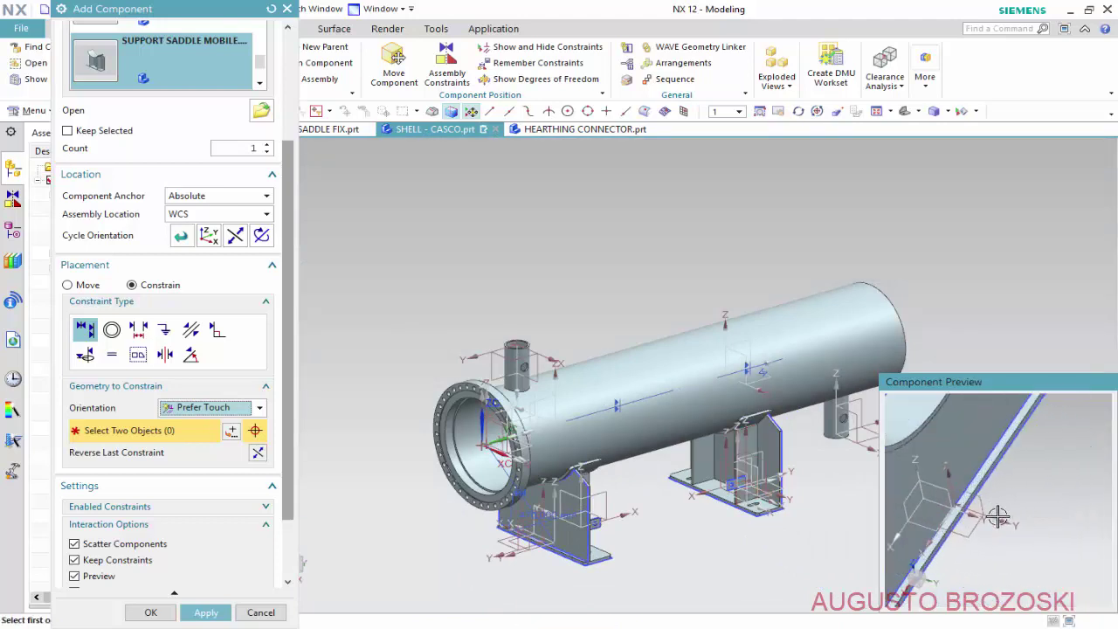
scroll(996, 510, "up", 2)
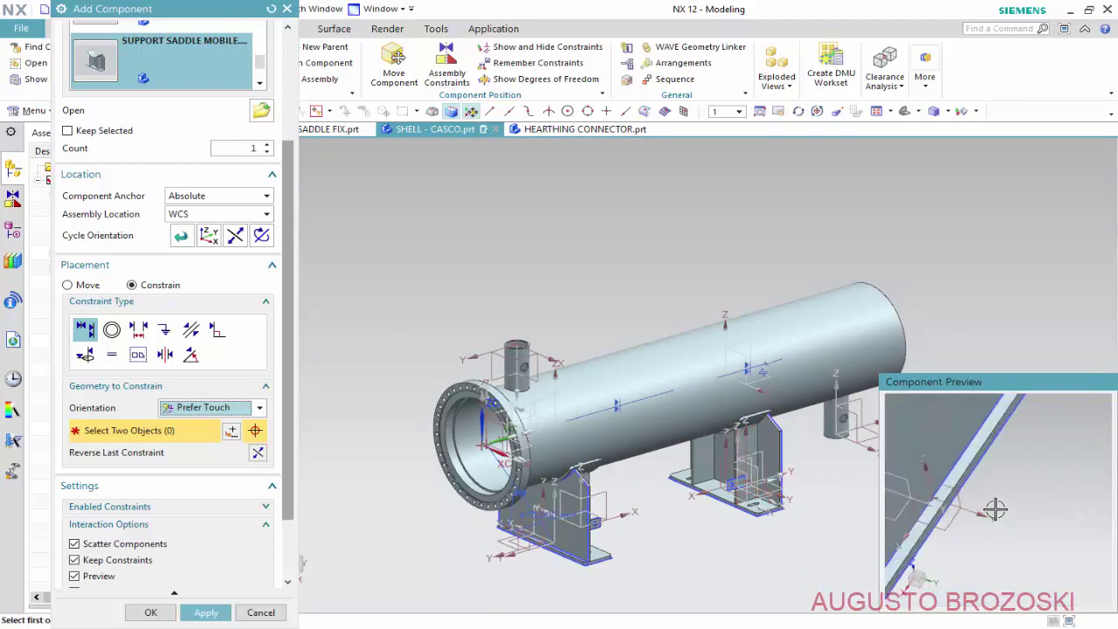
left_click(952, 486)
- Touch-align it to the shell's YZ datum plane and reverse the constraint so the saddle sits upright
scroll(953, 487, "down", 3)
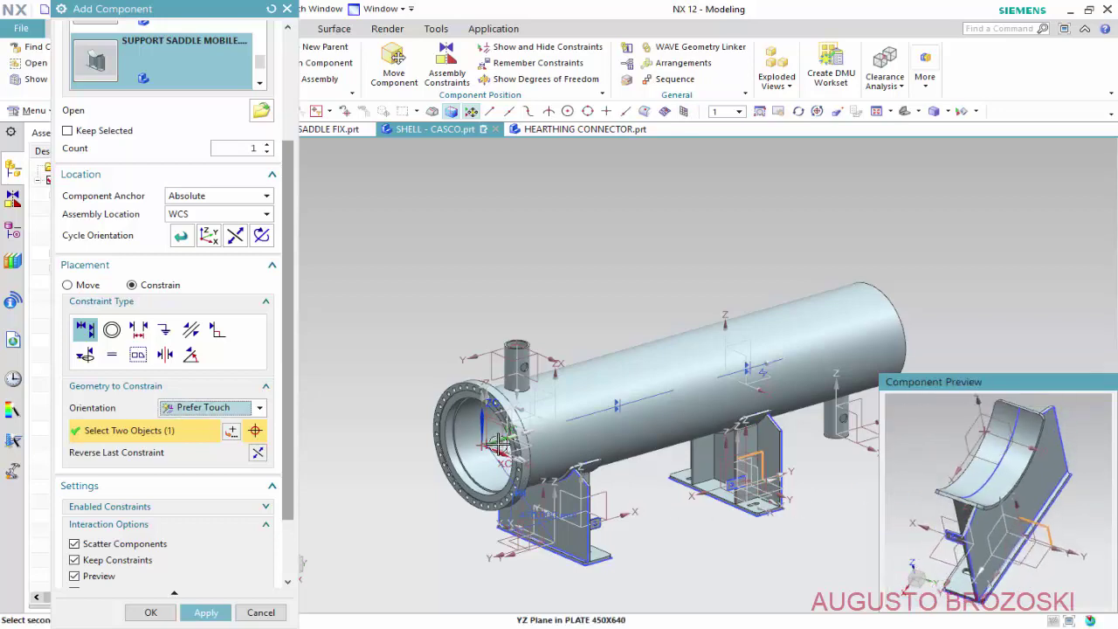
scroll(498, 444, "up", 2)
scroll(489, 441, "up", 3)
scroll(476, 435, "up", 3)
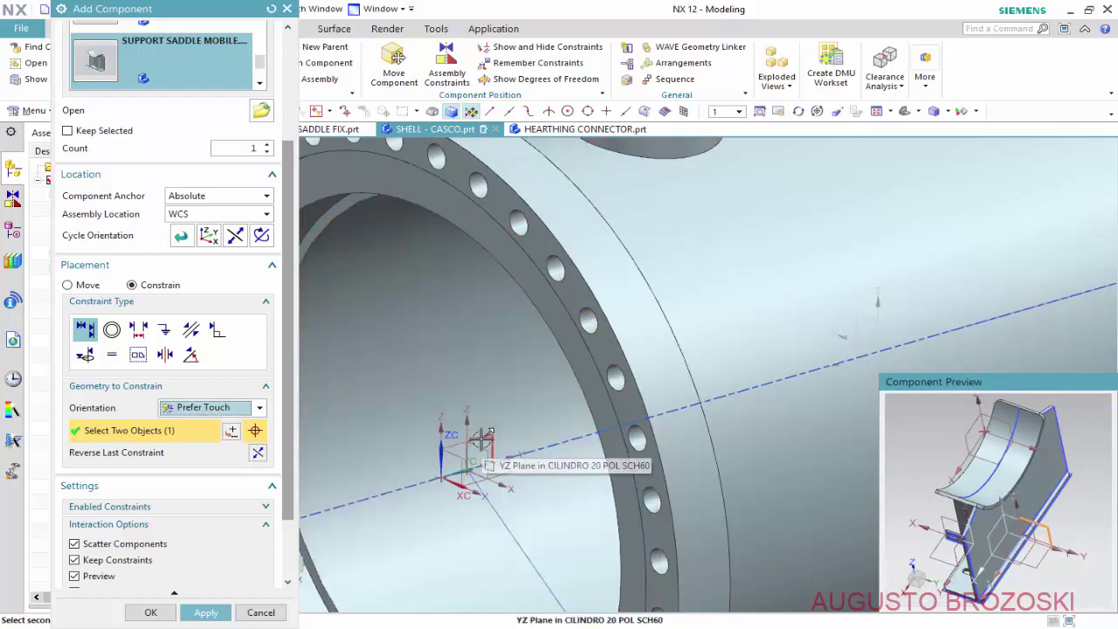
left_click(478, 443)
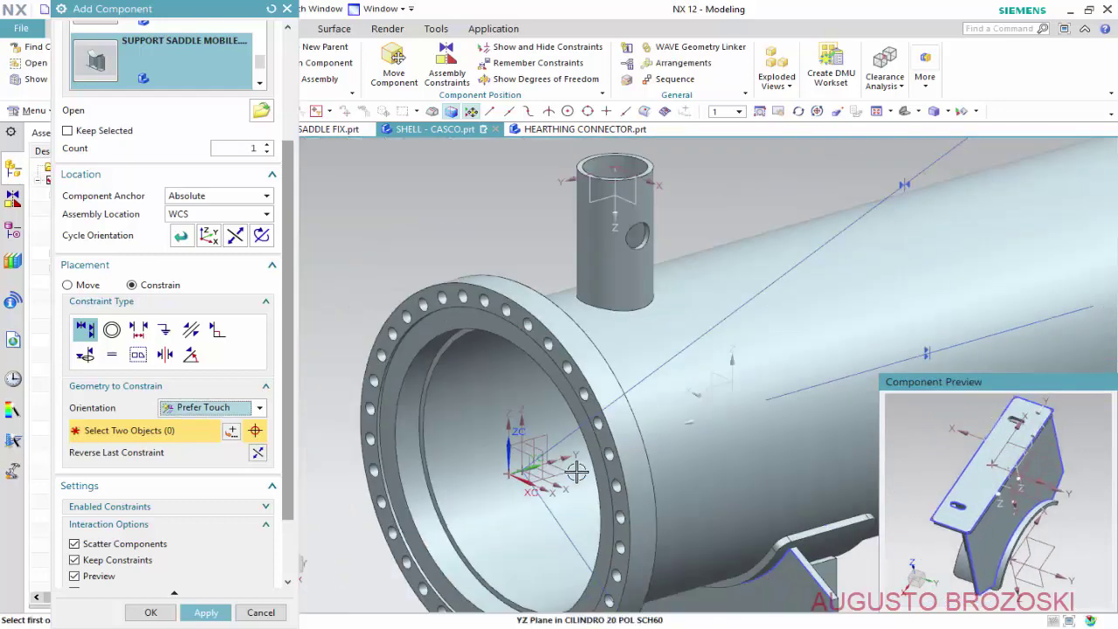
scroll(638, 446, "down", 3)
scroll(690, 428, "down", 2)
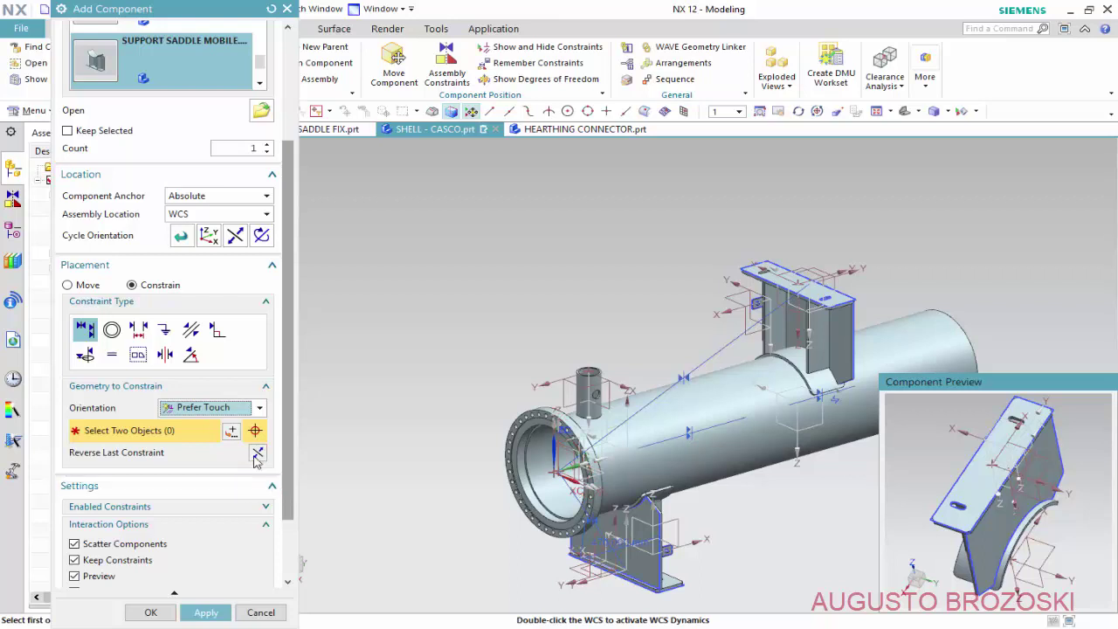
left_click(257, 453)
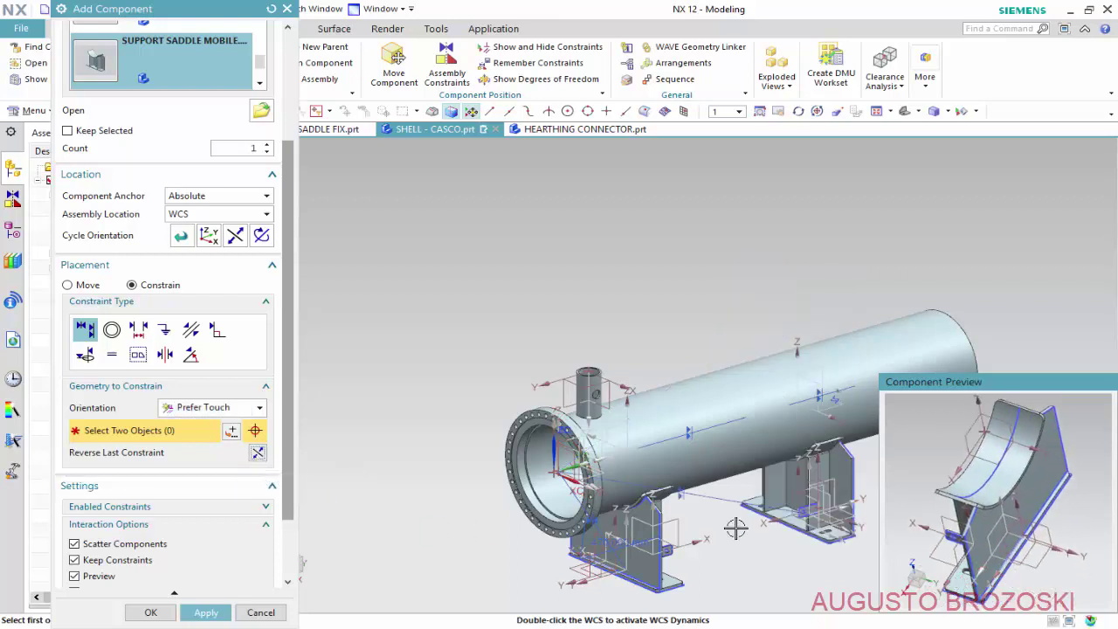
scroll(218, 559, "down", 2)
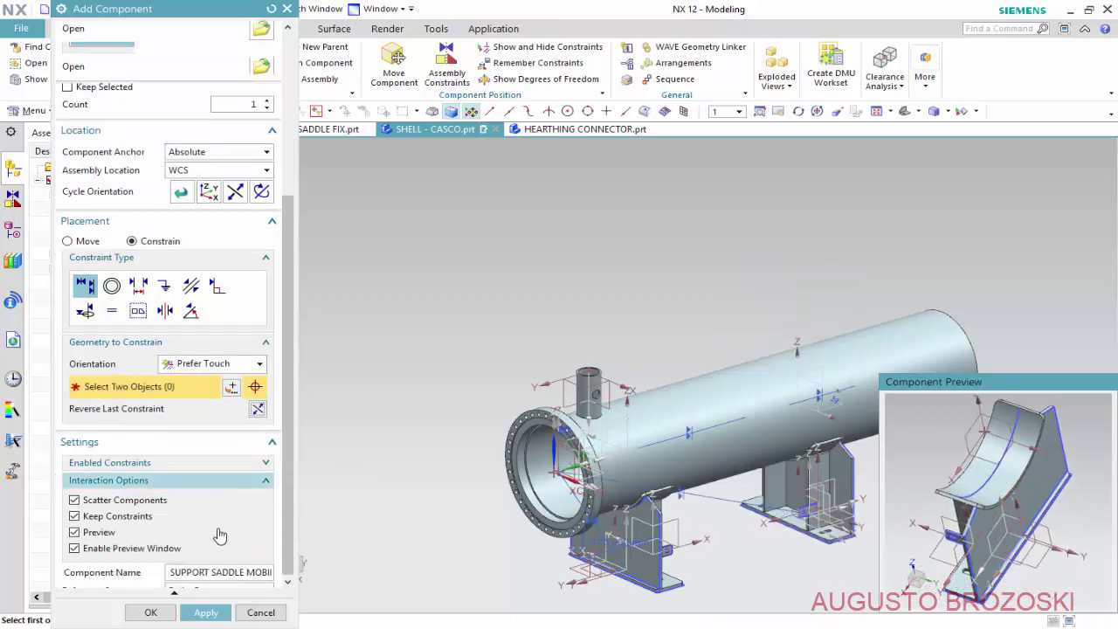
scroll(221, 533, "down", 2)
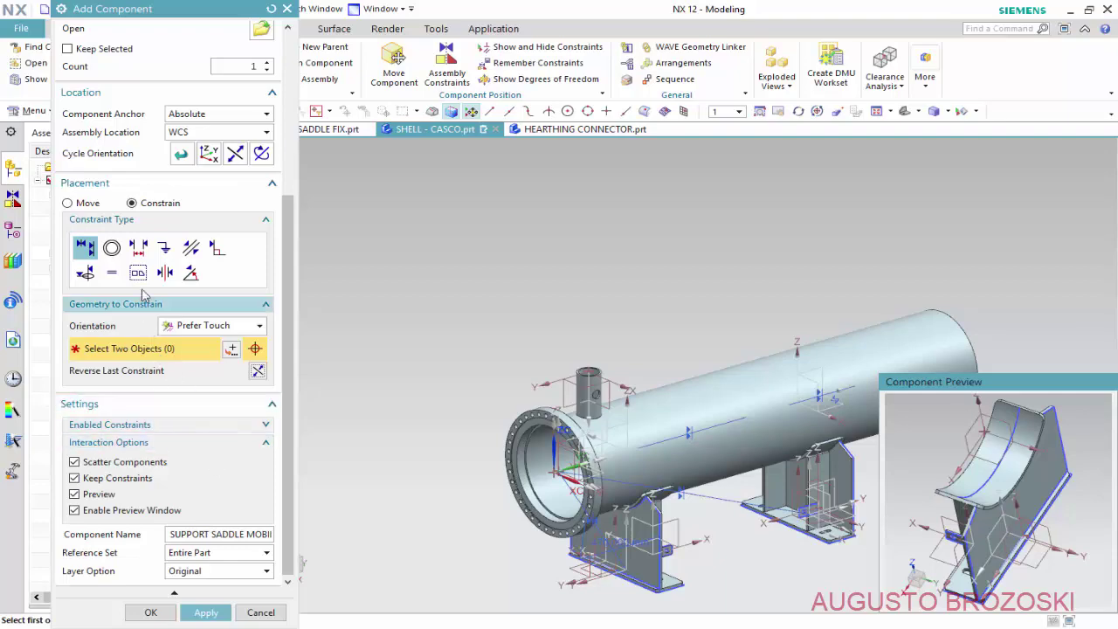
left_click(138, 249)
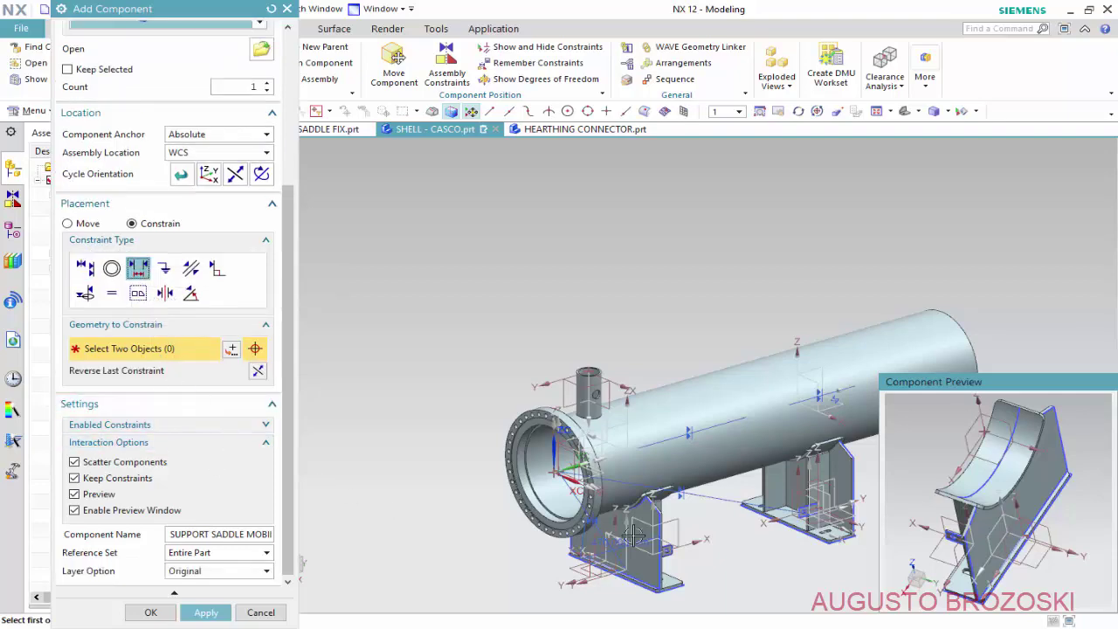
key("alt+Tab")
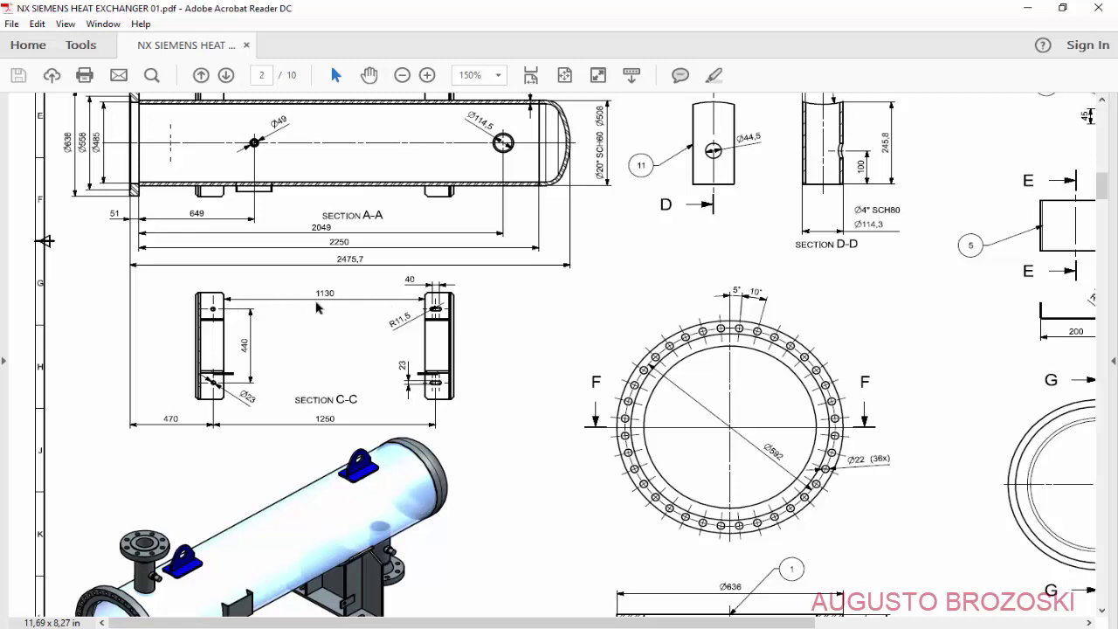
left_click(1029, 11)
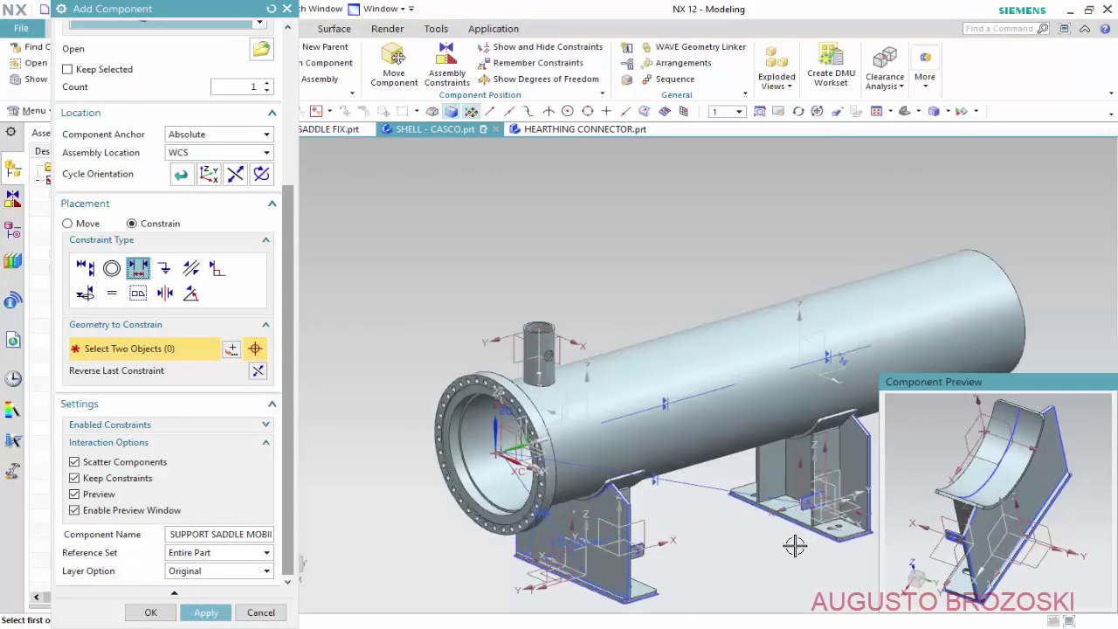
- Pick the mobile saddle plate face as the first distance object
scroll(786, 541, "down", 3)
scroll(756, 491, "down", 3)
scroll(756, 491, "down", 1)
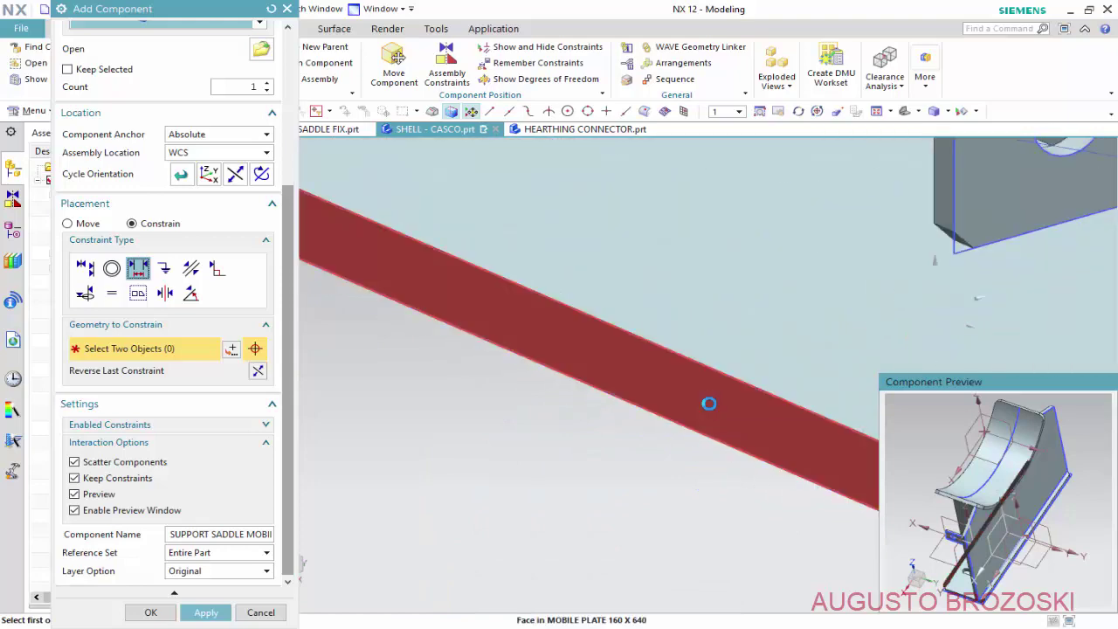
left_click(707, 404)
scroll(710, 424, "up", 2)
scroll(710, 424, "up", 5)
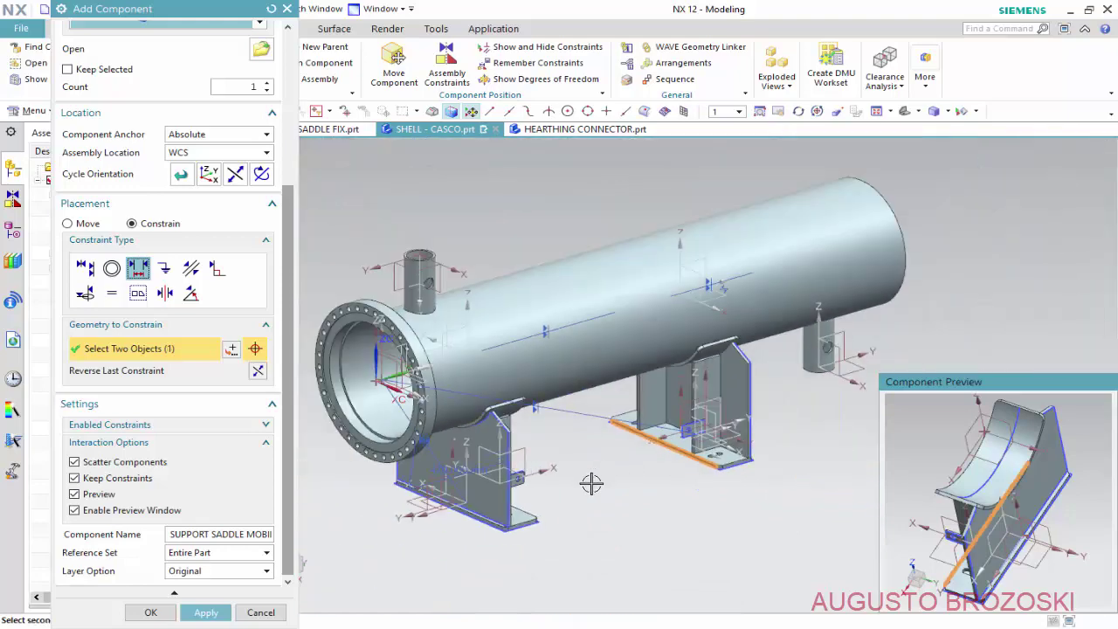
- Measure to the fixed saddle's base plate edge and apply a 1130 mm distance
middle_click_drag(561, 494, 496, 497)
scroll(496, 496, "down", 3)
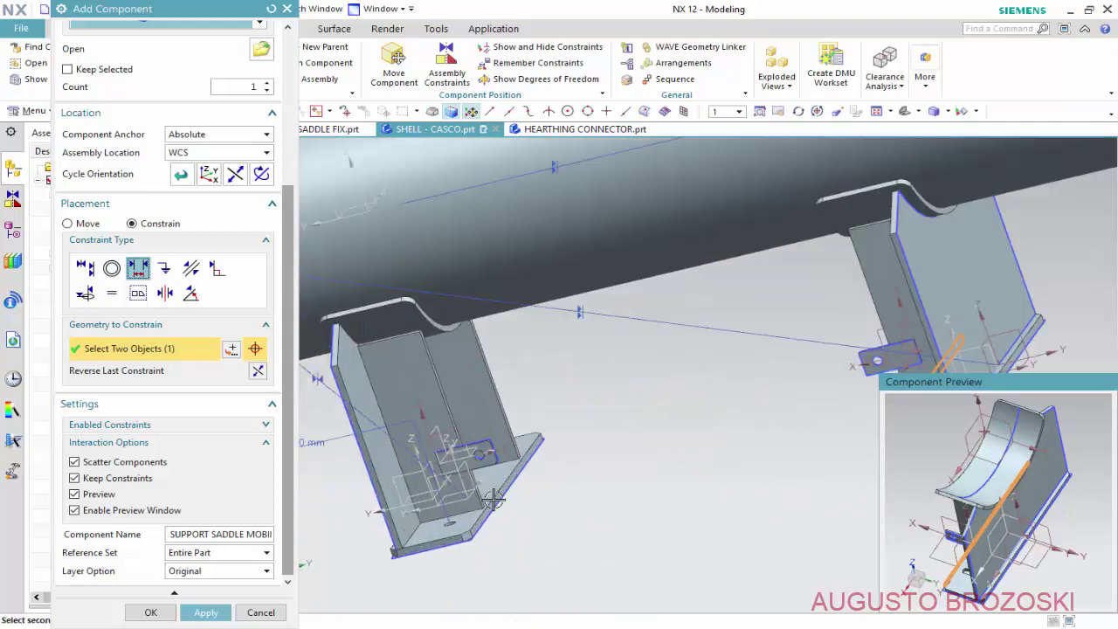
scroll(496, 496, "down", 3)
scroll(496, 496, "down", 2)
left_click(515, 493)
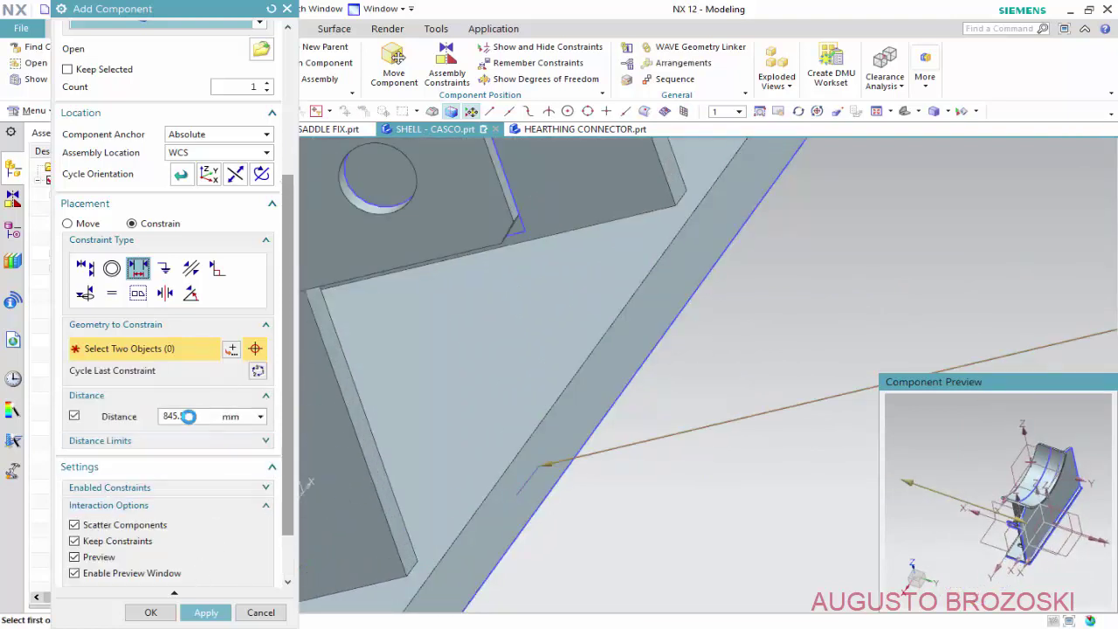
double_click(191, 417)
type("1130")
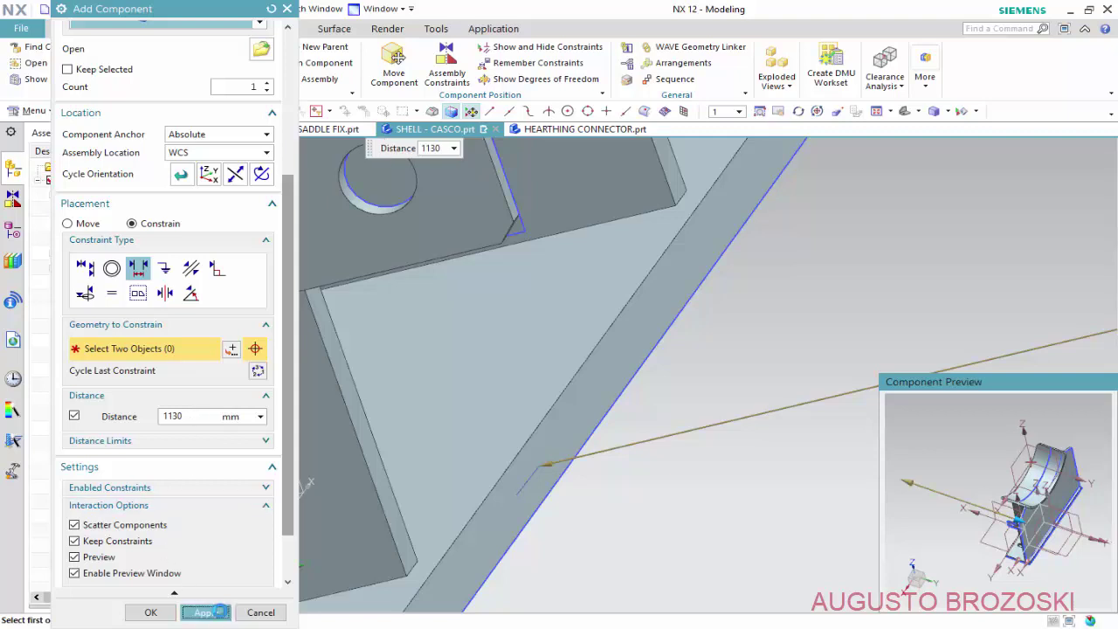
left_click(209, 613)
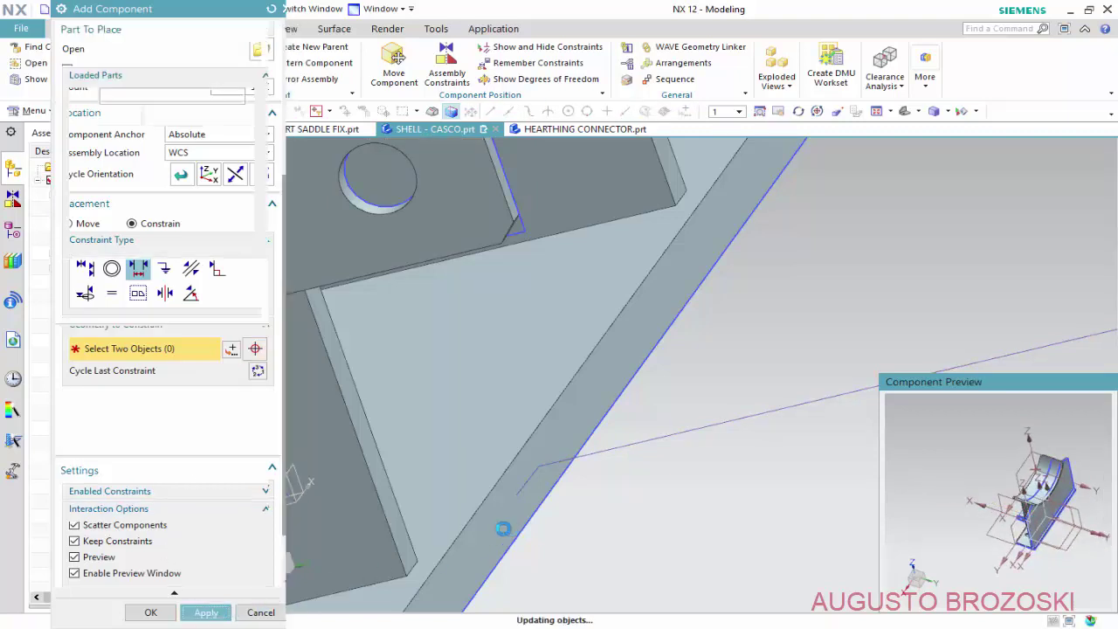
- Fit the vessel assembly in view, hide all sketches and assembly constraint symbols, and save
left_click(260, 613)
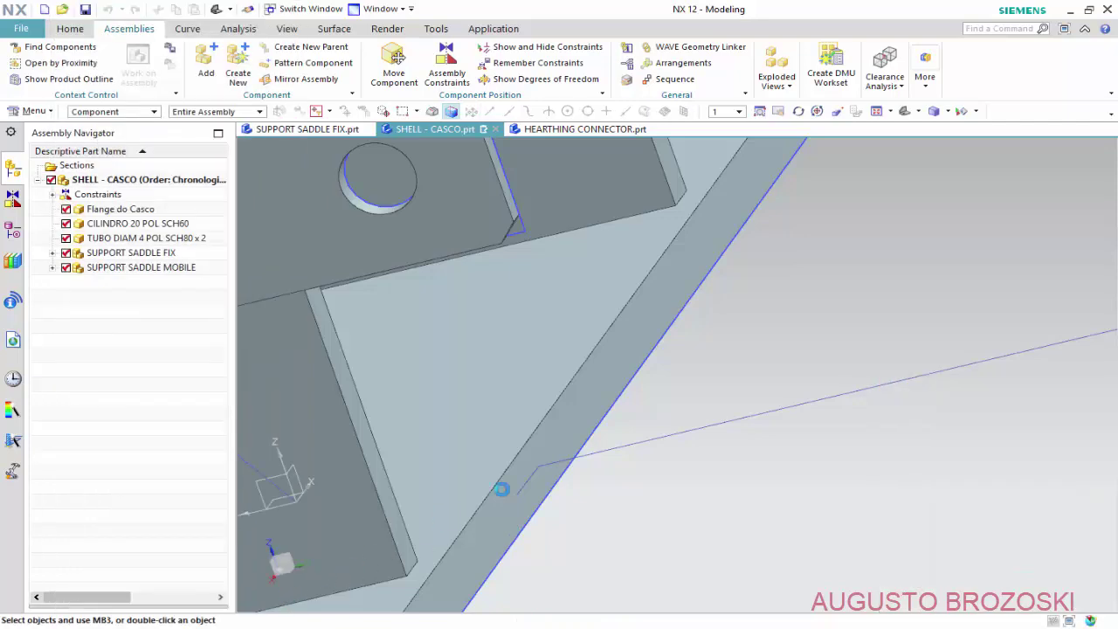
left_click(944, 112)
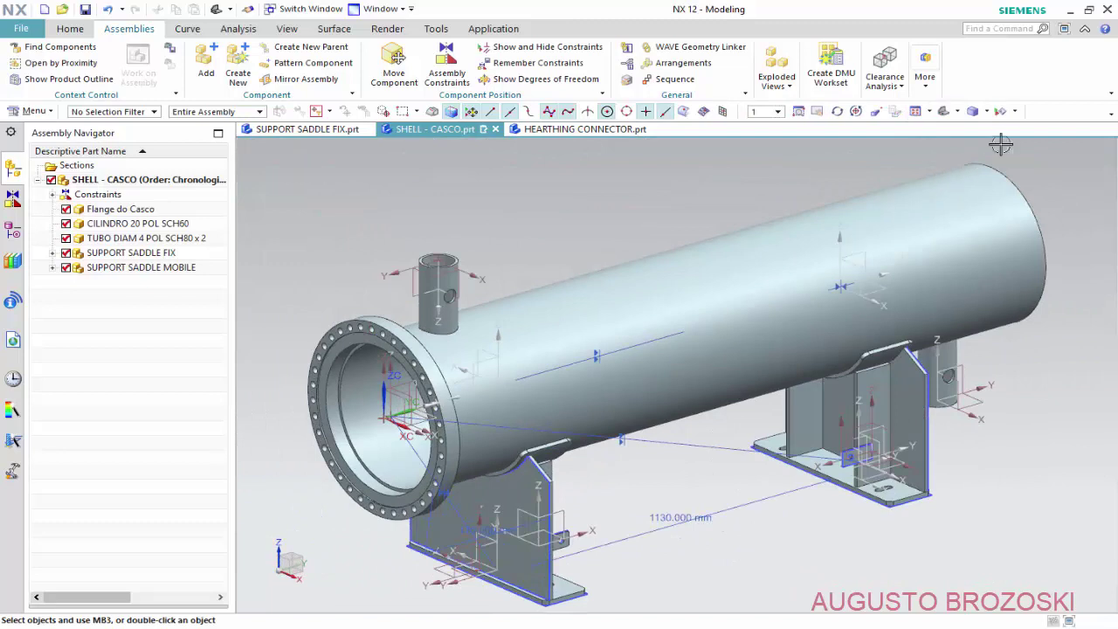
left_click(1014, 112)
left_click(1016, 130)
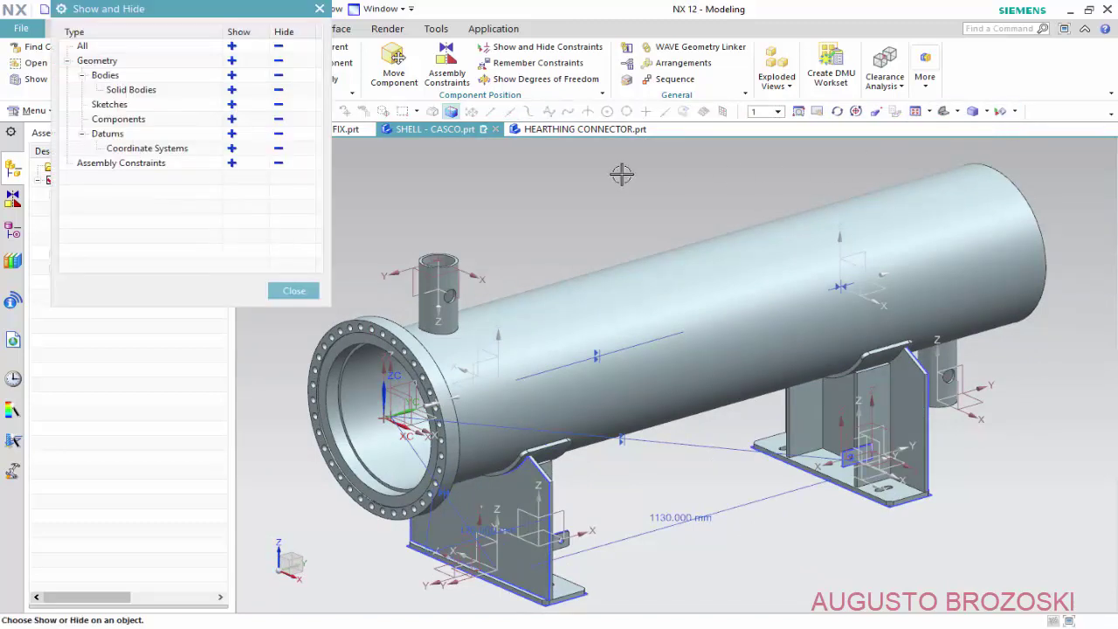
left_click(278, 104)
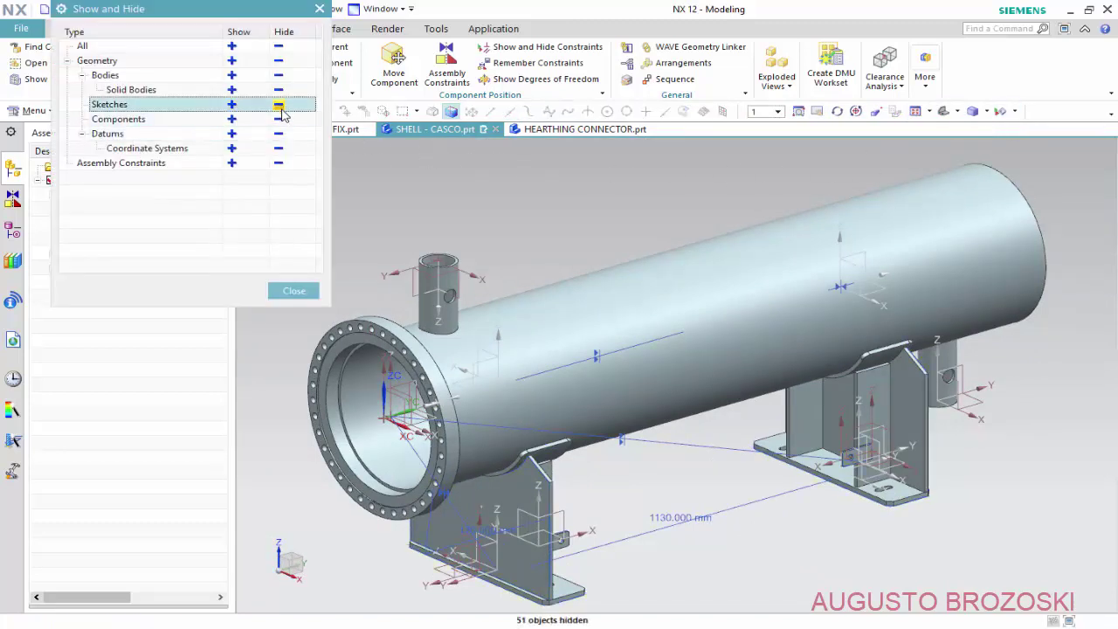
left_click(278, 163)
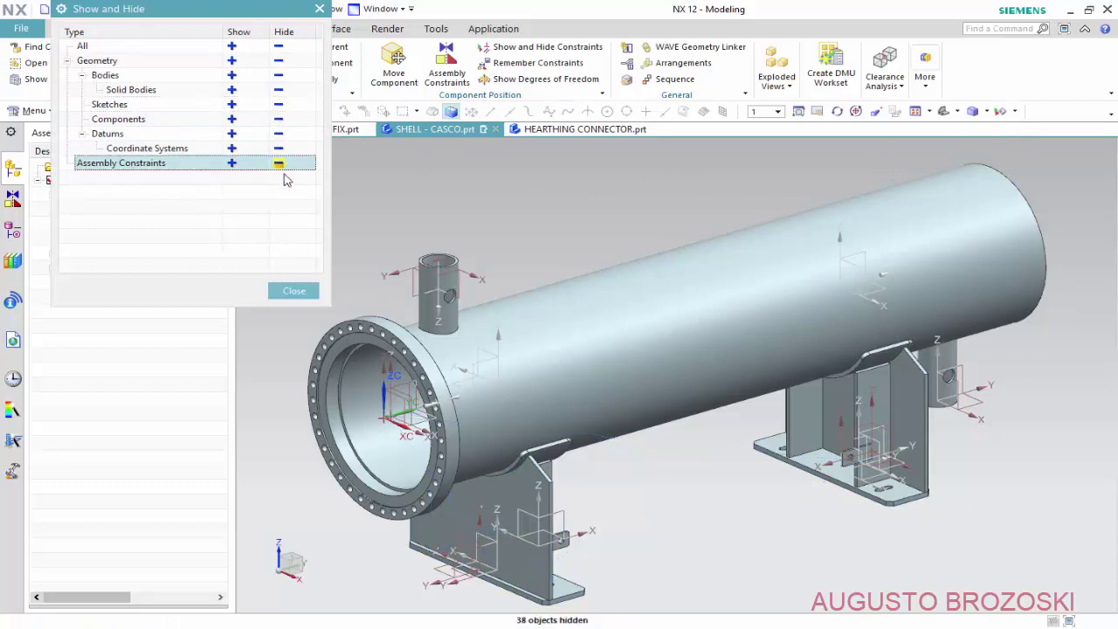
left_click(293, 290)
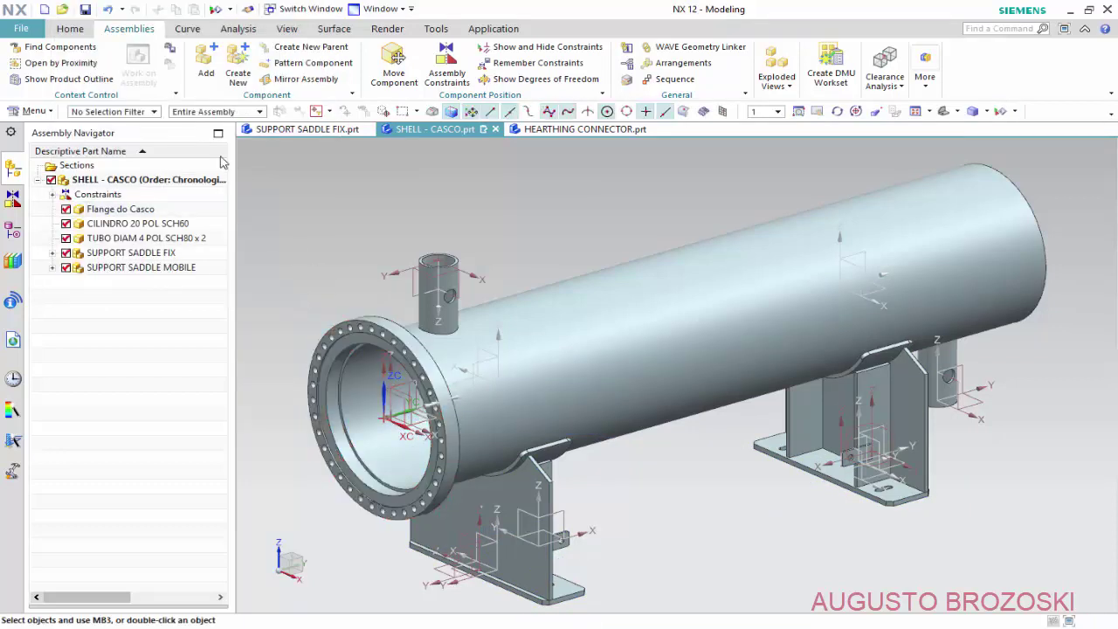
left_click(84, 9)
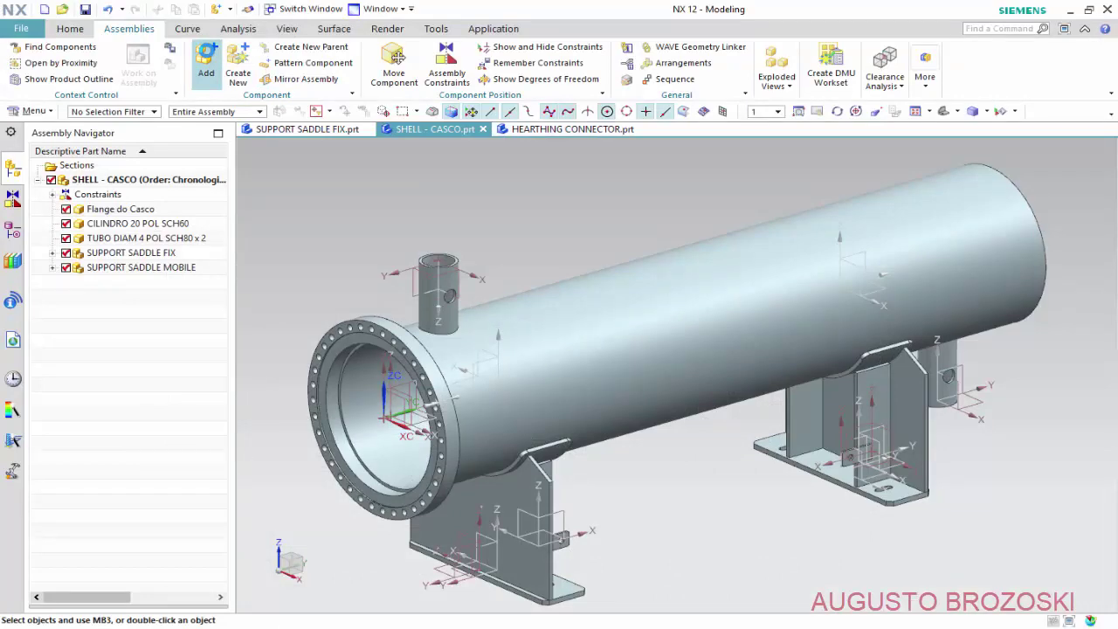
- Choose SHELL COVER.prt as the next component to add
left_click(206, 65)
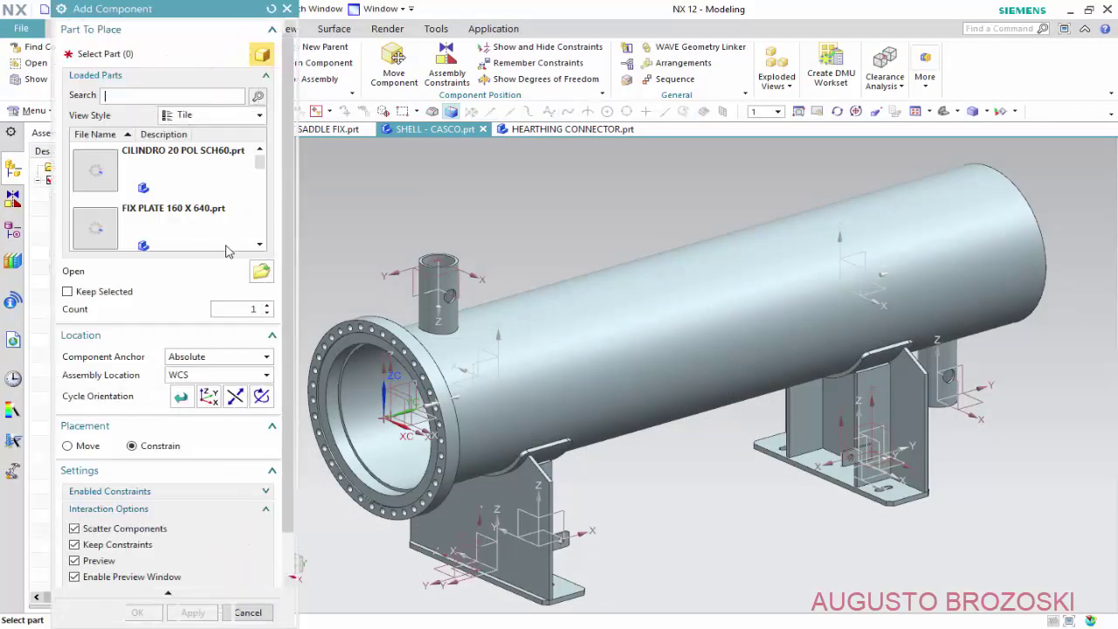
left_click(261, 271)
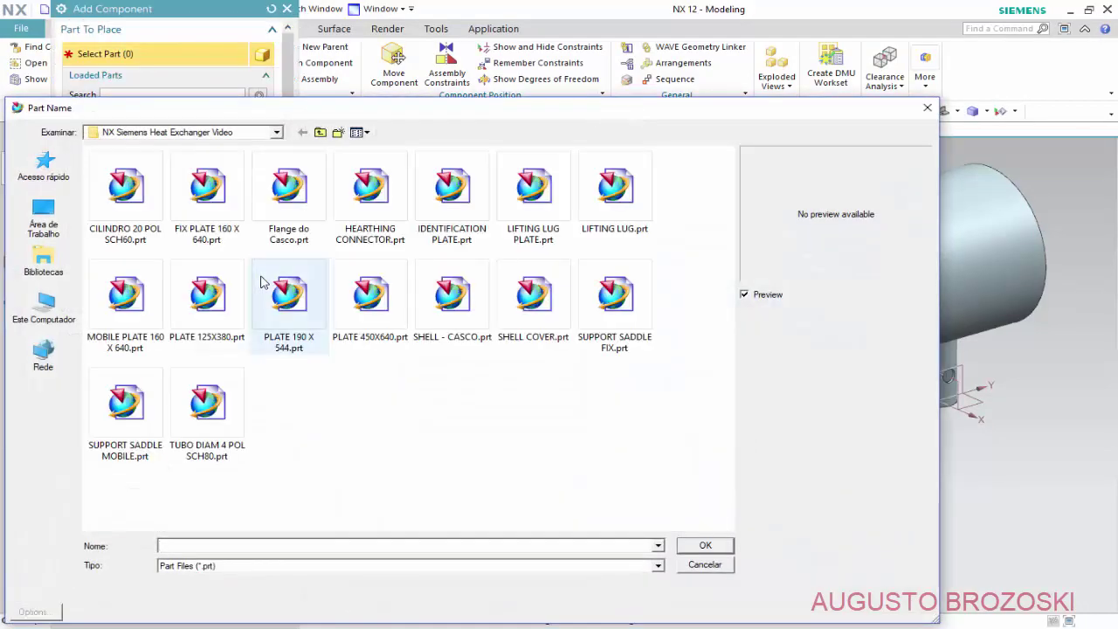
left_click(541, 303)
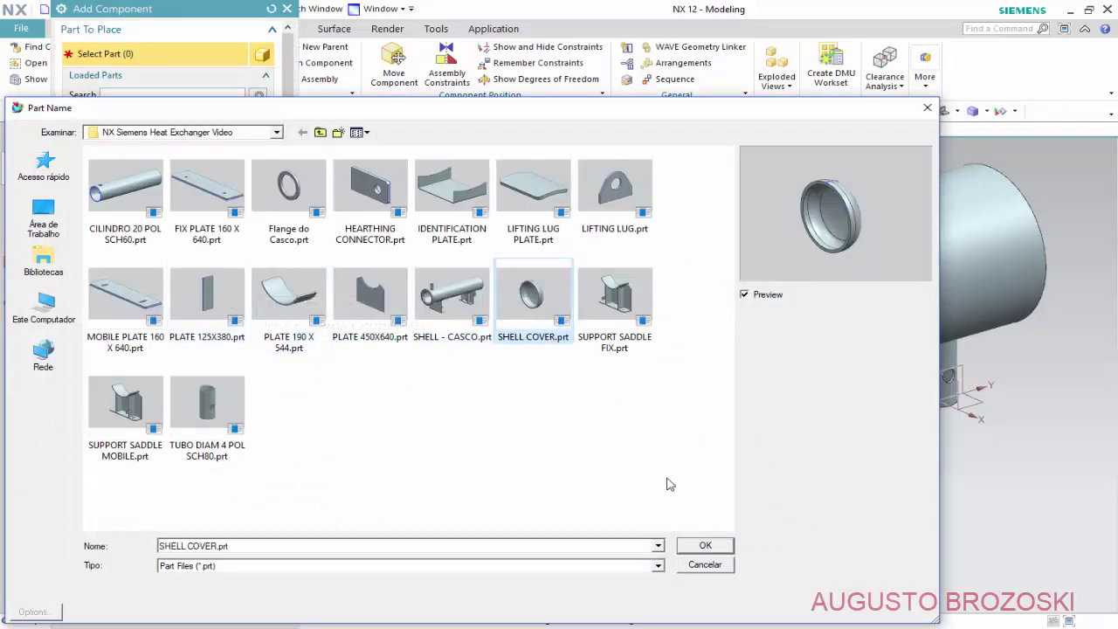
left_click(706, 546)
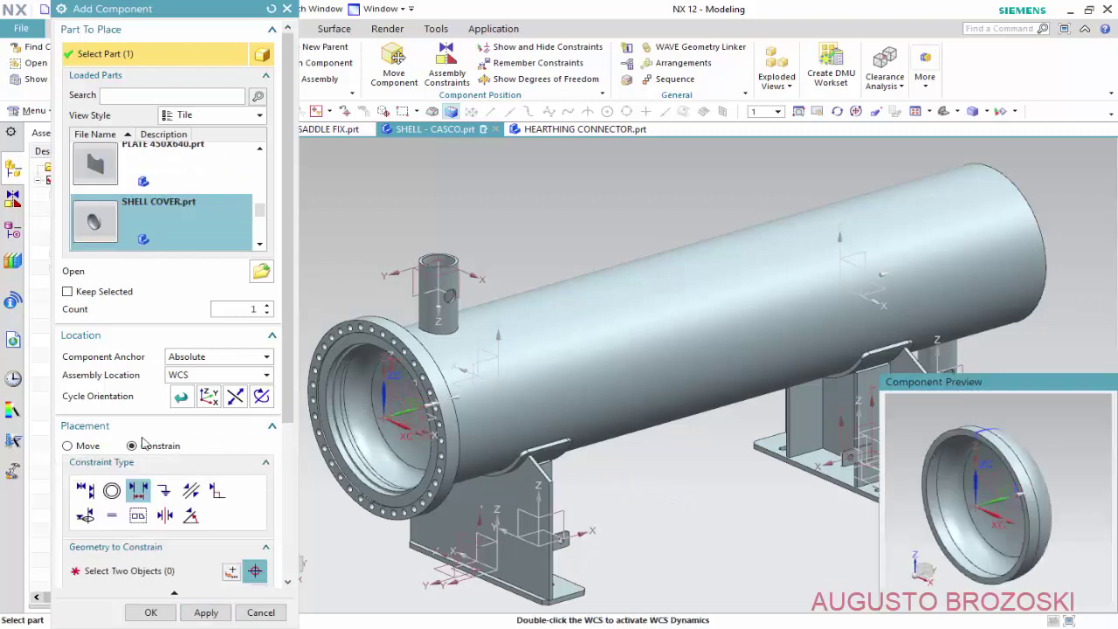
- With Move placement, drag the shell cover to the shell's far end at Y 2477.36
left_click(69, 446)
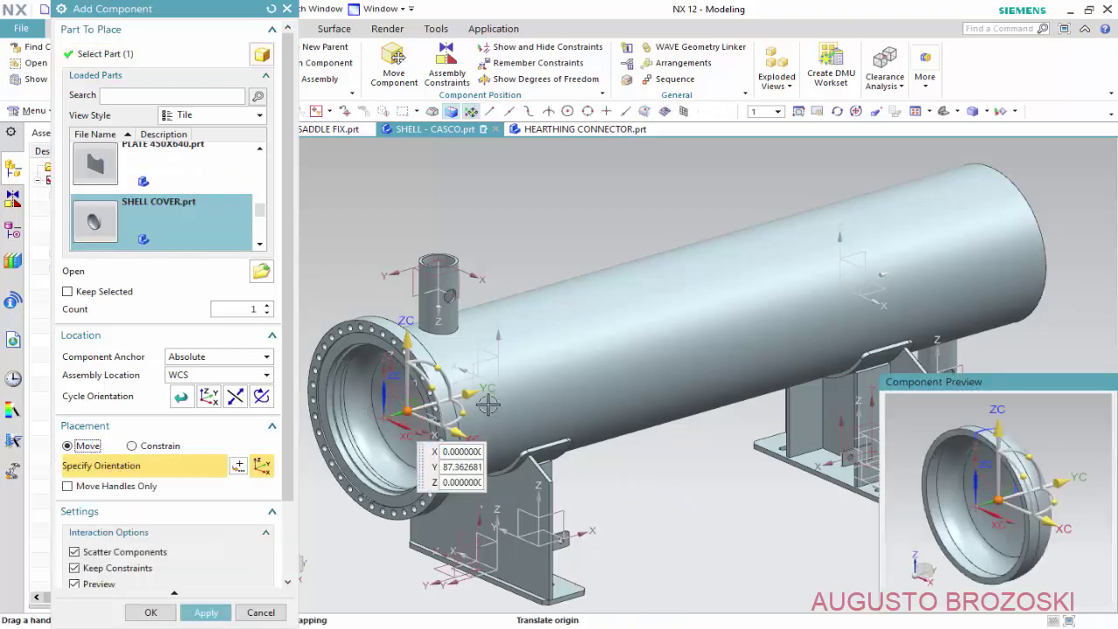
mouse_move(469, 396)
left_mouse_down()
mouse_move(1091, 170)
mouse_move(1031, 183)
left_mouse_up()
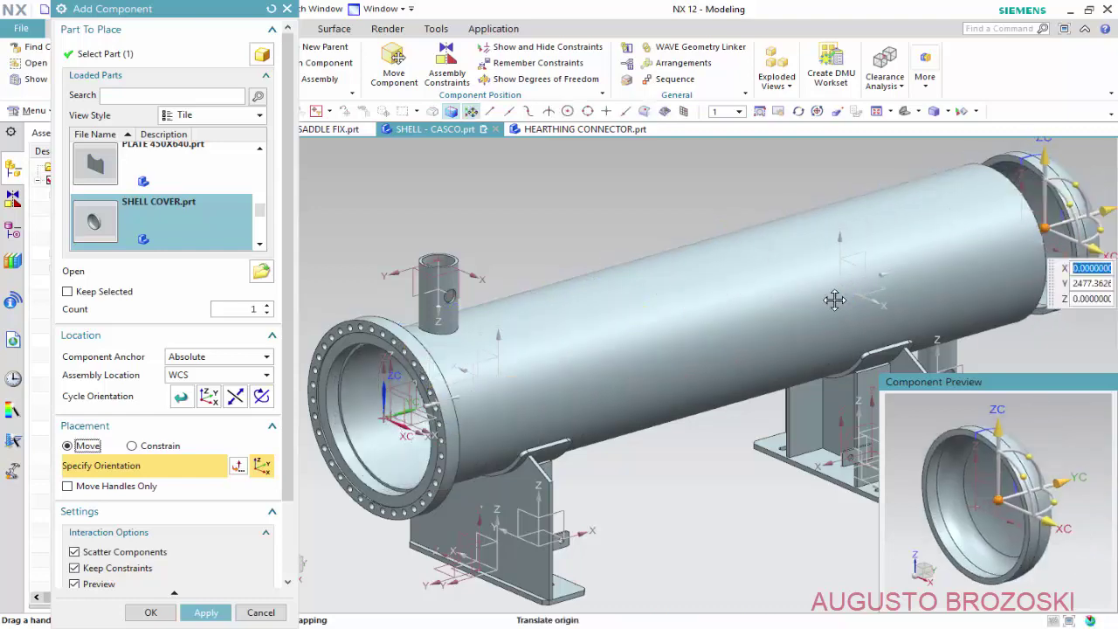
scroll(995, 261, "down", 3)
scroll(996, 260, "up", 2)
scroll(928, 280, "up", 1)
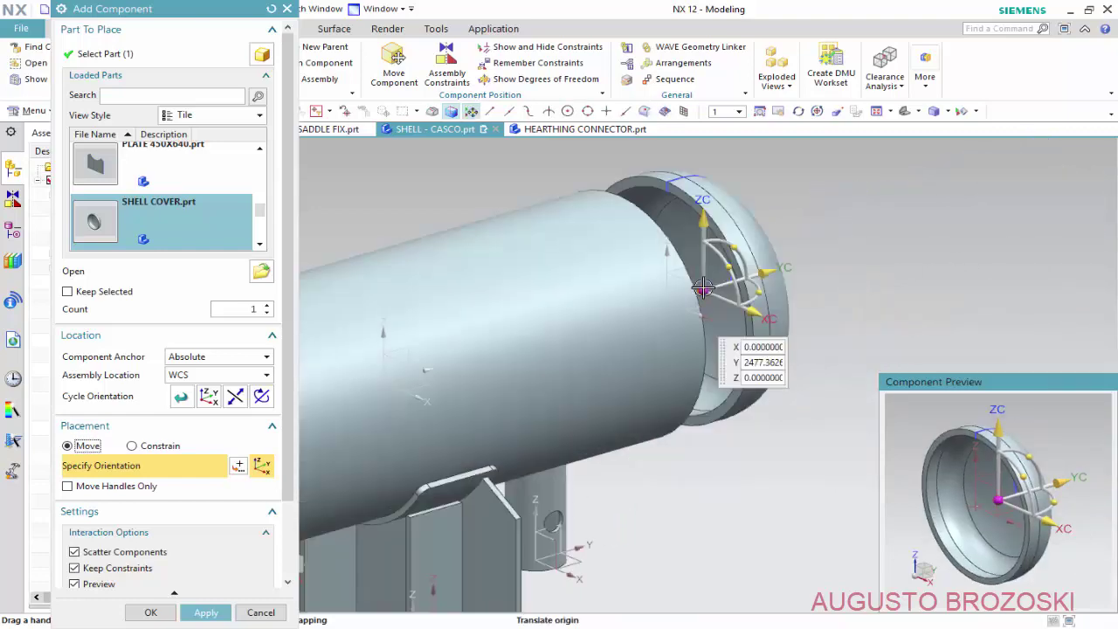
scroll(699, 292, "up", 2)
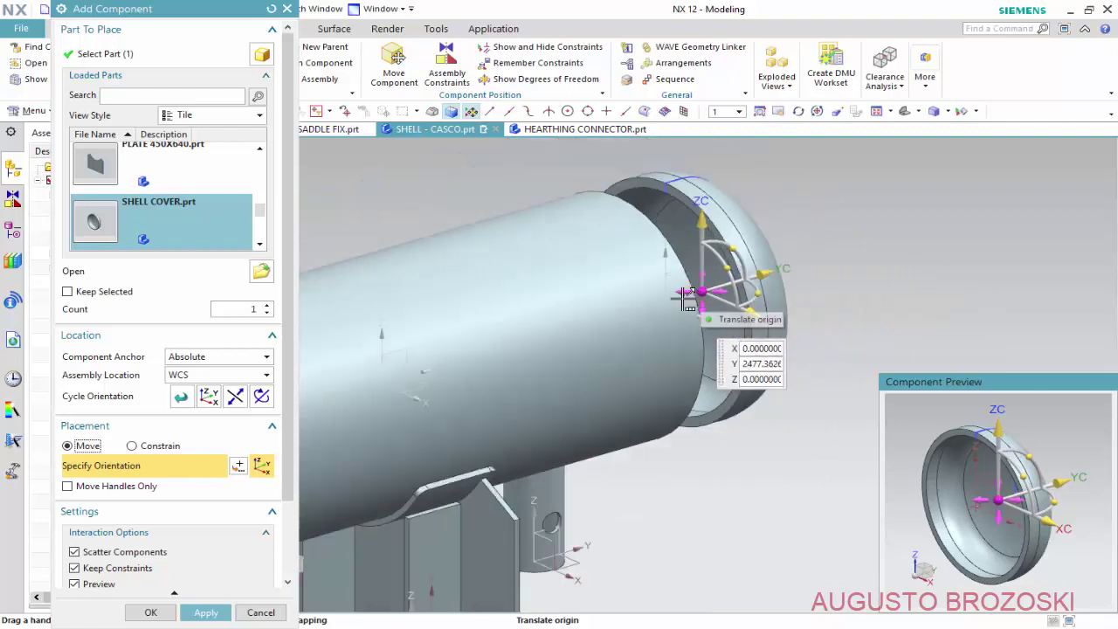
- Switch placement to Constrain using Touch Align with Infer Center/Axis orientation
left_click(133, 447)
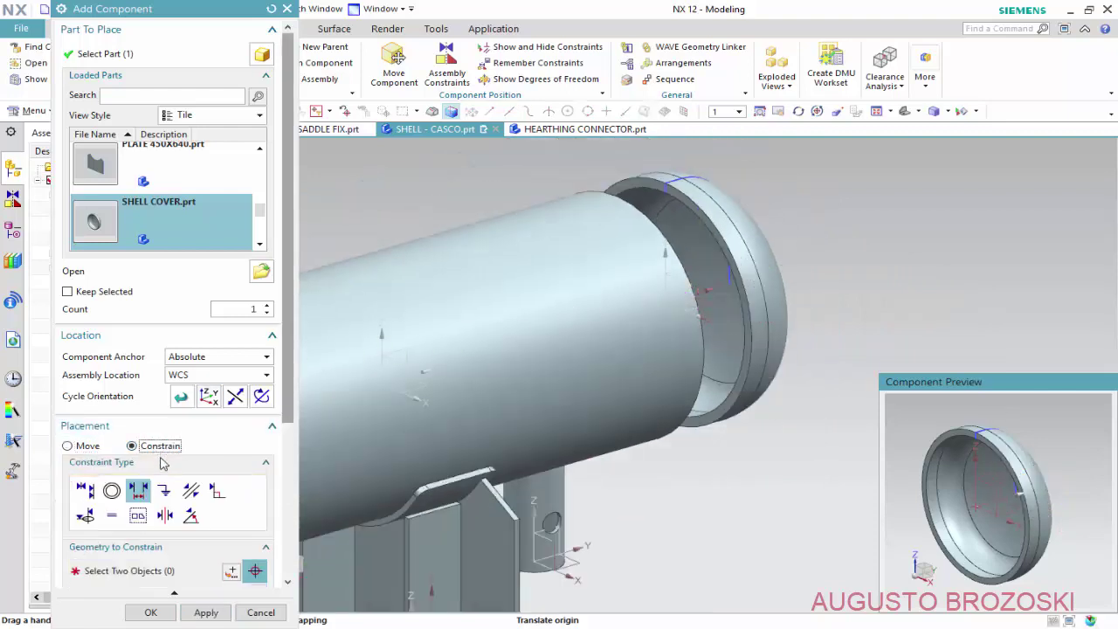
scroll(285, 524, "down", 1)
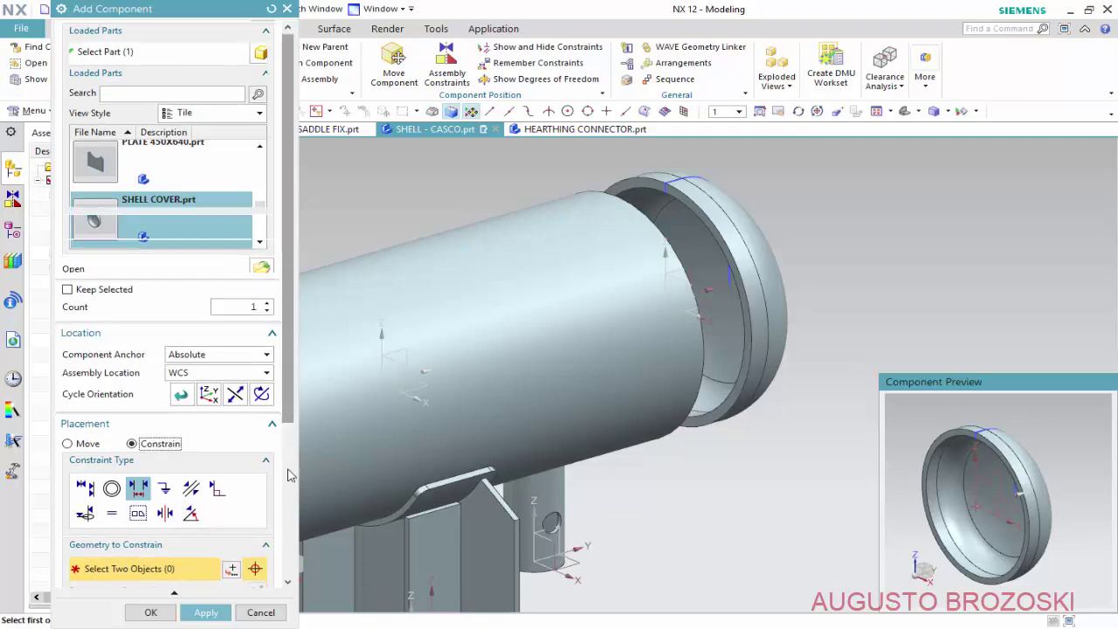
scroll(284, 554, "down", 2)
scroll(253, 550, "down", 1)
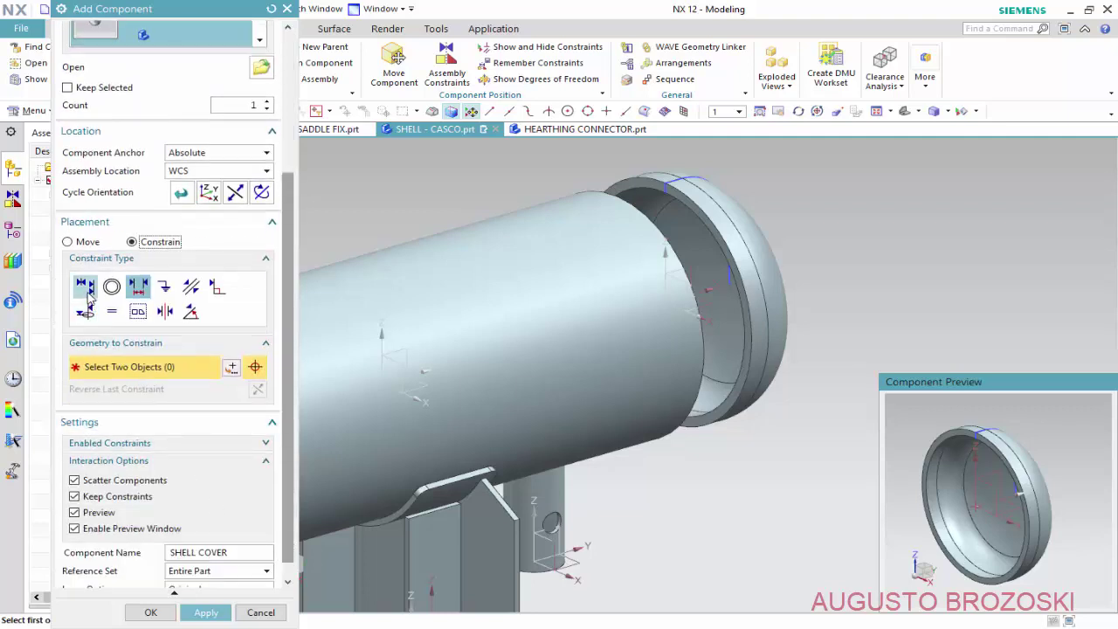
left_click(84, 286)
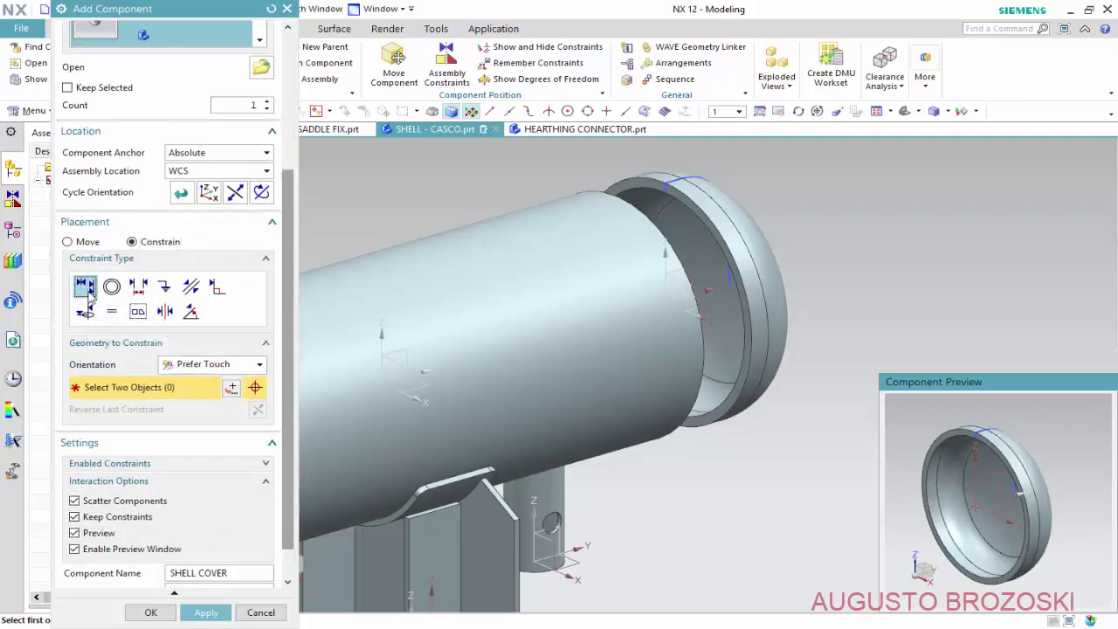
left_click(259, 365)
left_click(222, 426)
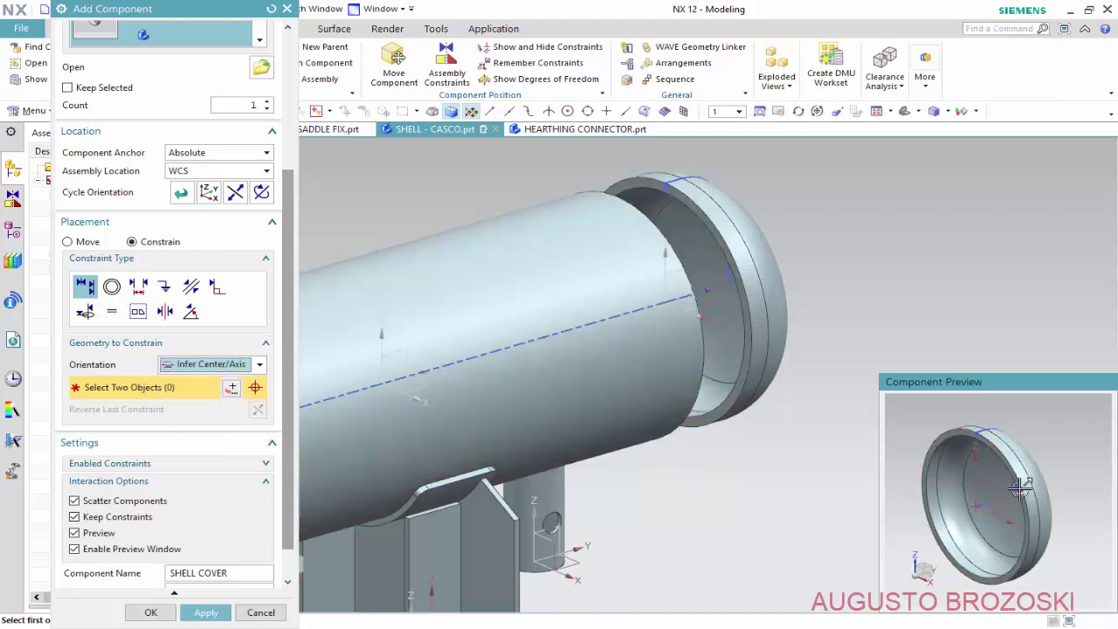
- Align the shell cover's centerline with the 20-inch cylinder's centerline
scroll(1021, 488, "up", 2)
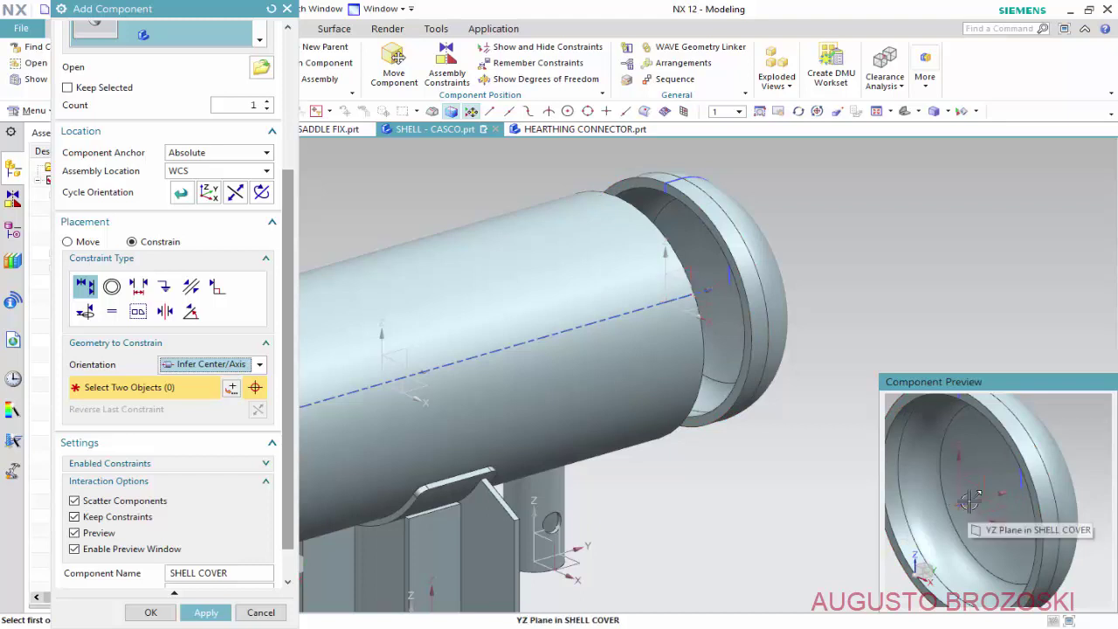
scroll(961, 503, "up", 3)
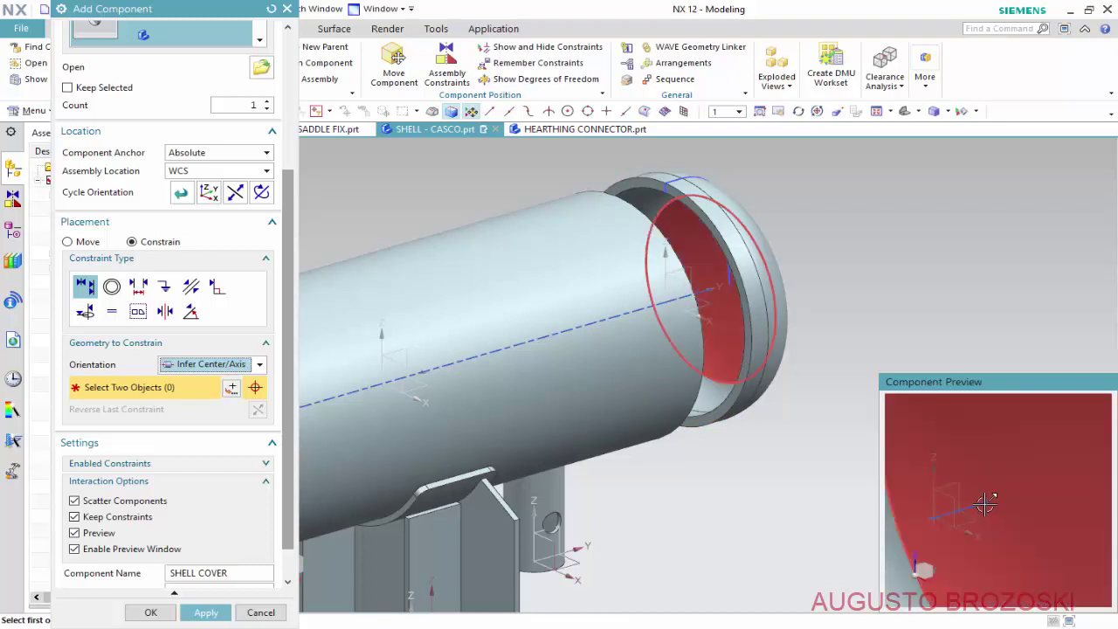
left_click(977, 505)
scroll(976, 505, "down", 3)
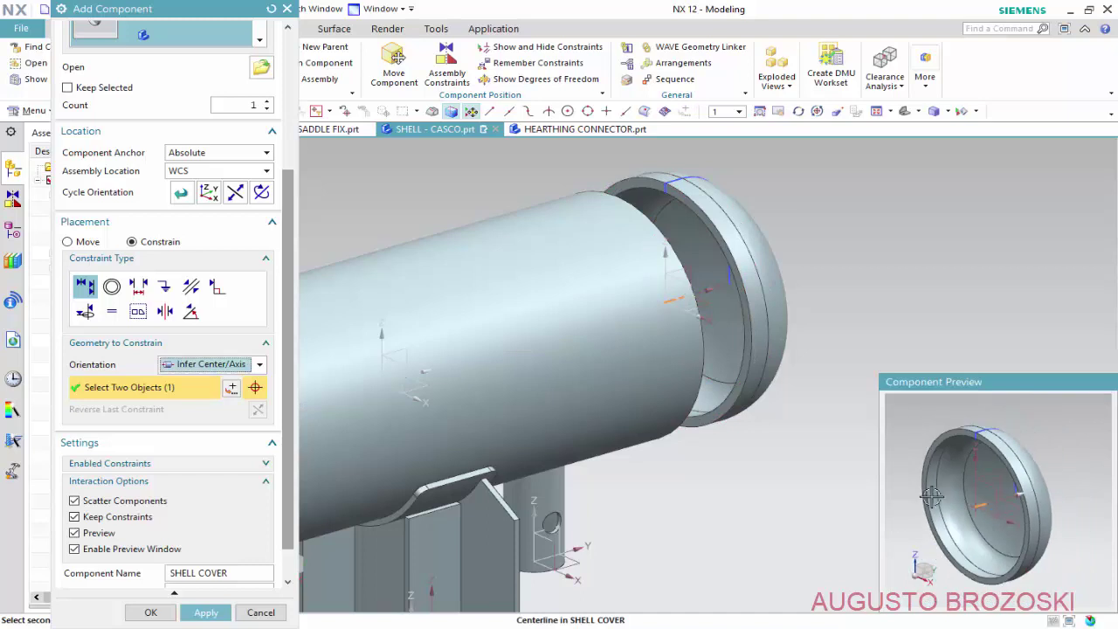
left_click(538, 337)
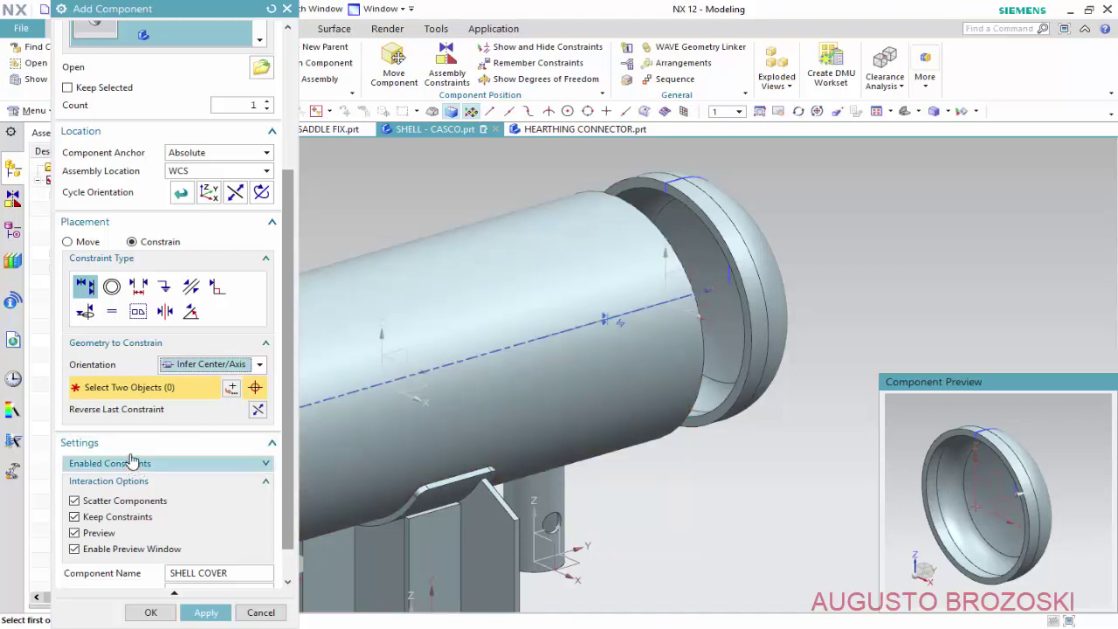
- With Prefer Touch orientation, make the shell cover's rim touch the pipe mouth
left_click(249, 365)
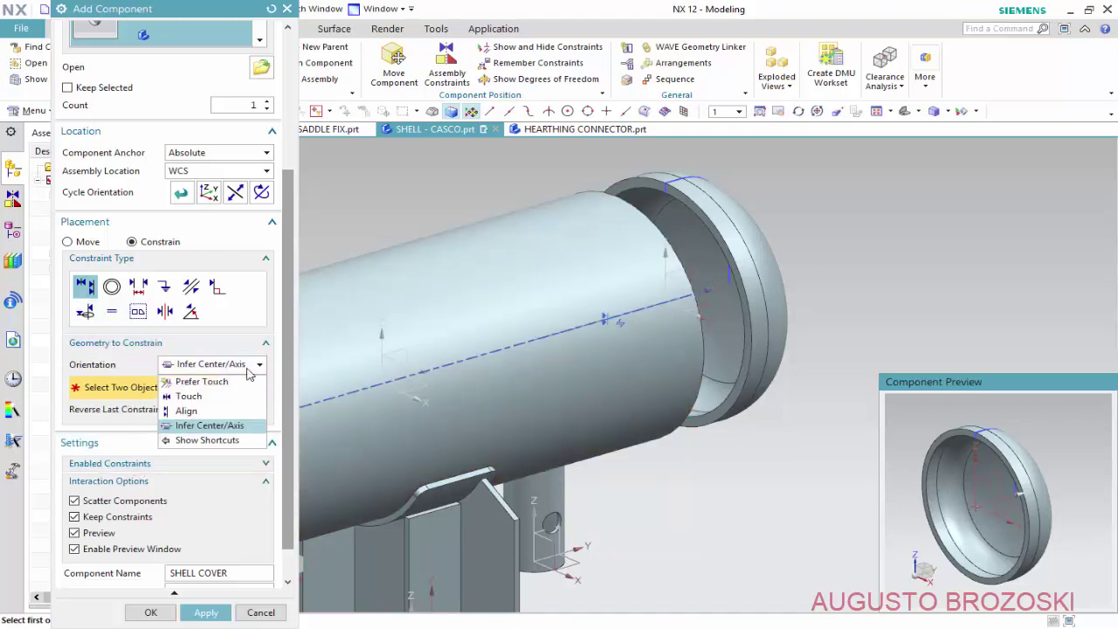
left_click(229, 379)
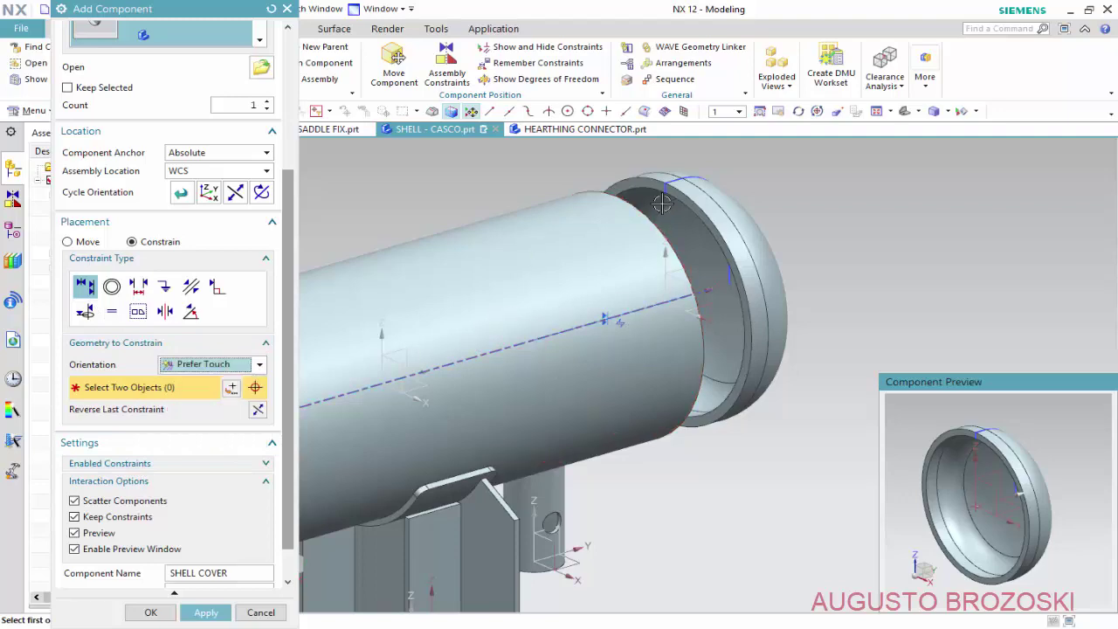
scroll(662, 203, "up", 2)
scroll(651, 197, "up", 3)
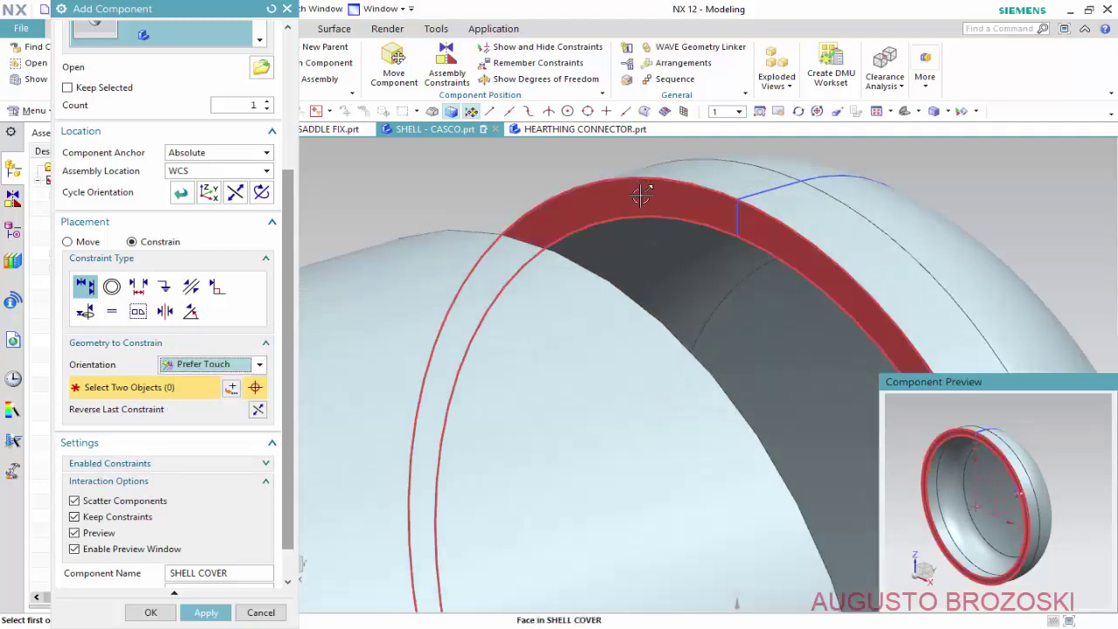
left_click(642, 194)
scroll(612, 263, "down", 2)
scroll(603, 275, "down", 3)
scroll(590, 293, "down", 2)
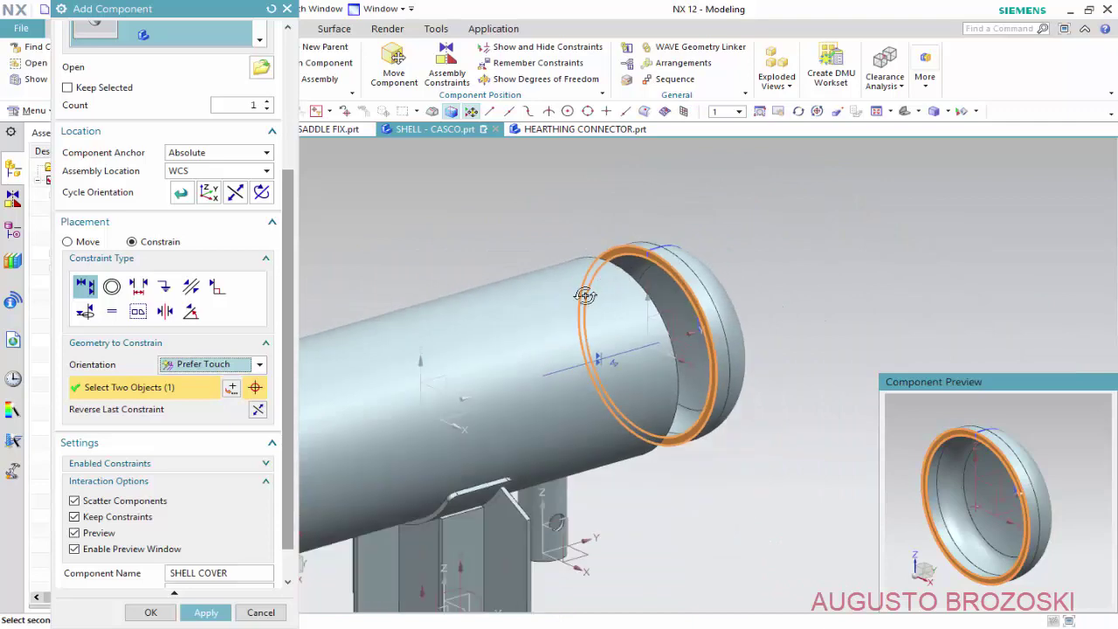
middle_click_drag(584, 295, 640, 271)
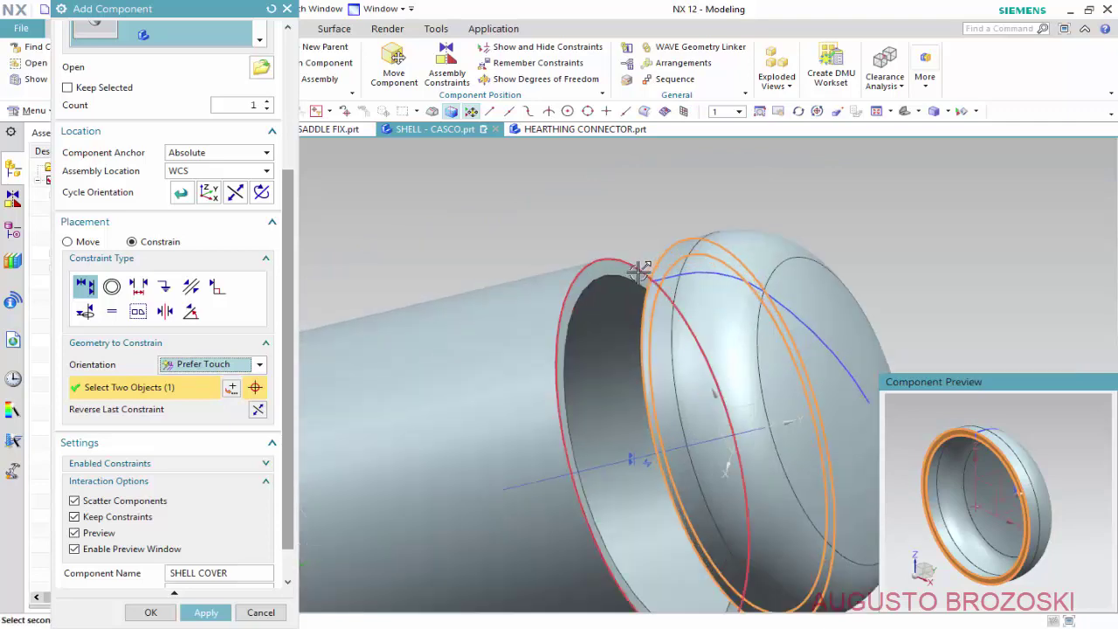
left_click(616, 268)
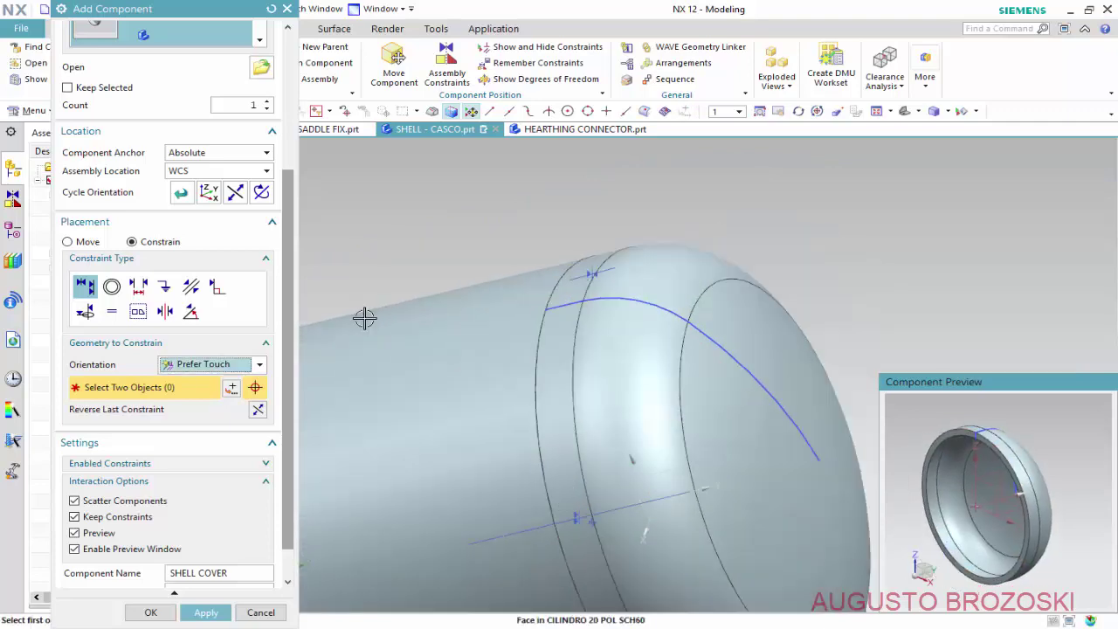
- Align the cover's XY plane with PLATE 190 X 544's XY plane and finish adding it
scroll(580, 341, "down", 2)
scroll(554, 344, "down", 2)
scroll(594, 349, "down", 1)
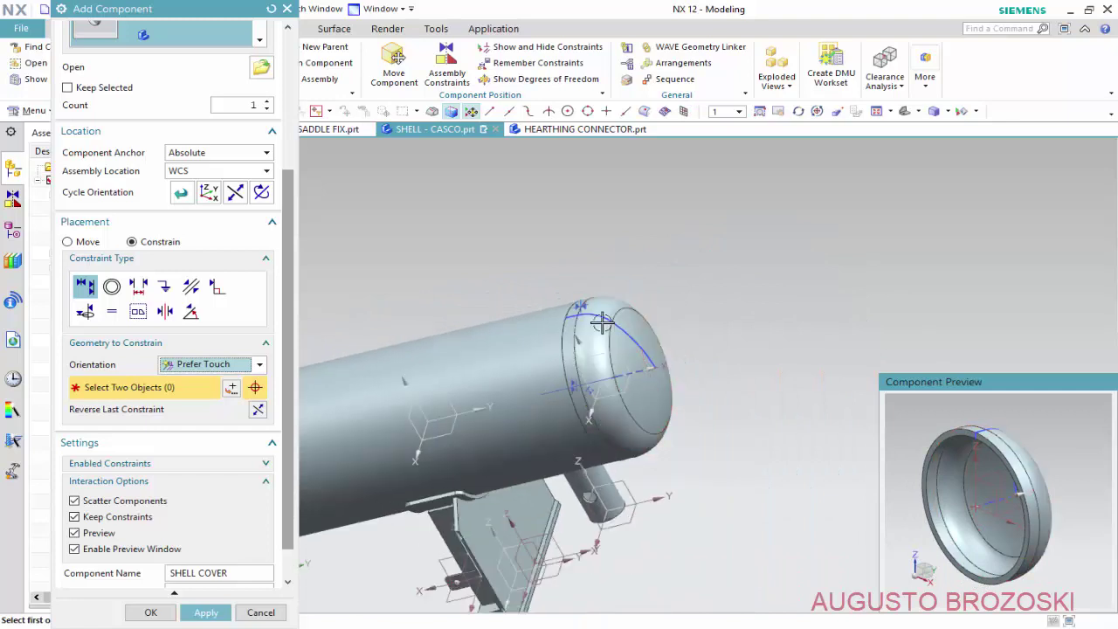
scroll(574, 422, "up", 2)
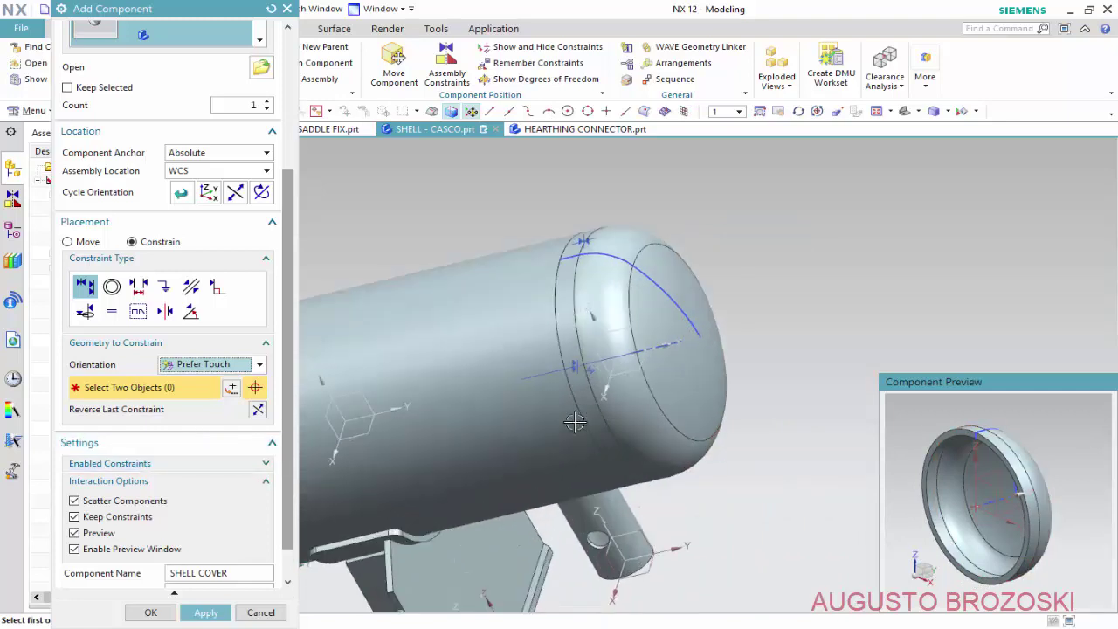
left_click(629, 369)
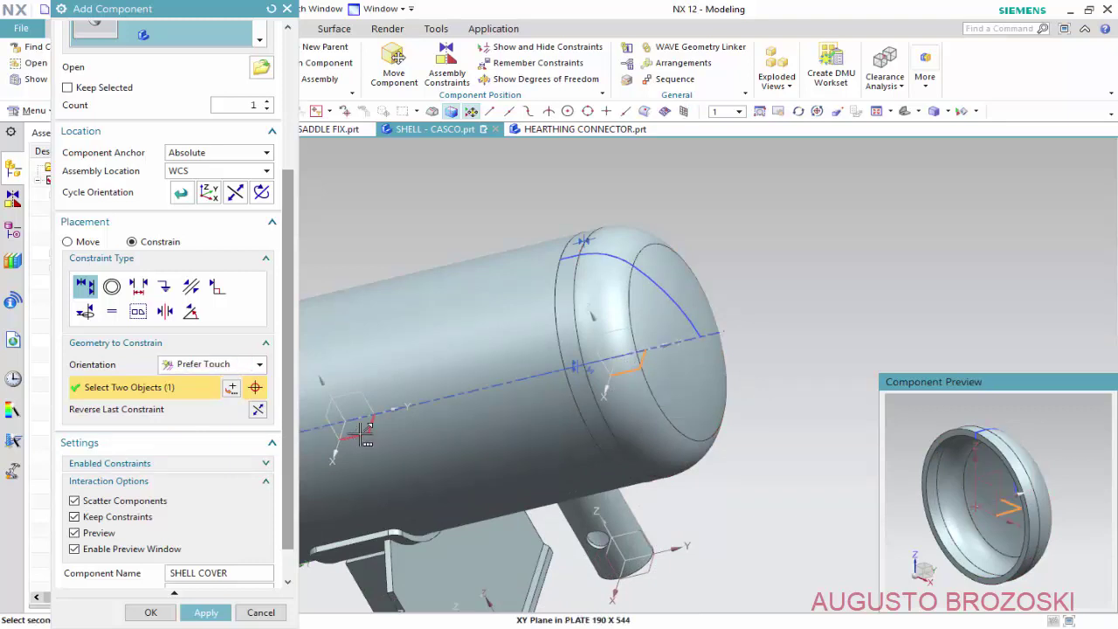
left_click(368, 434)
left_click(535, 428)
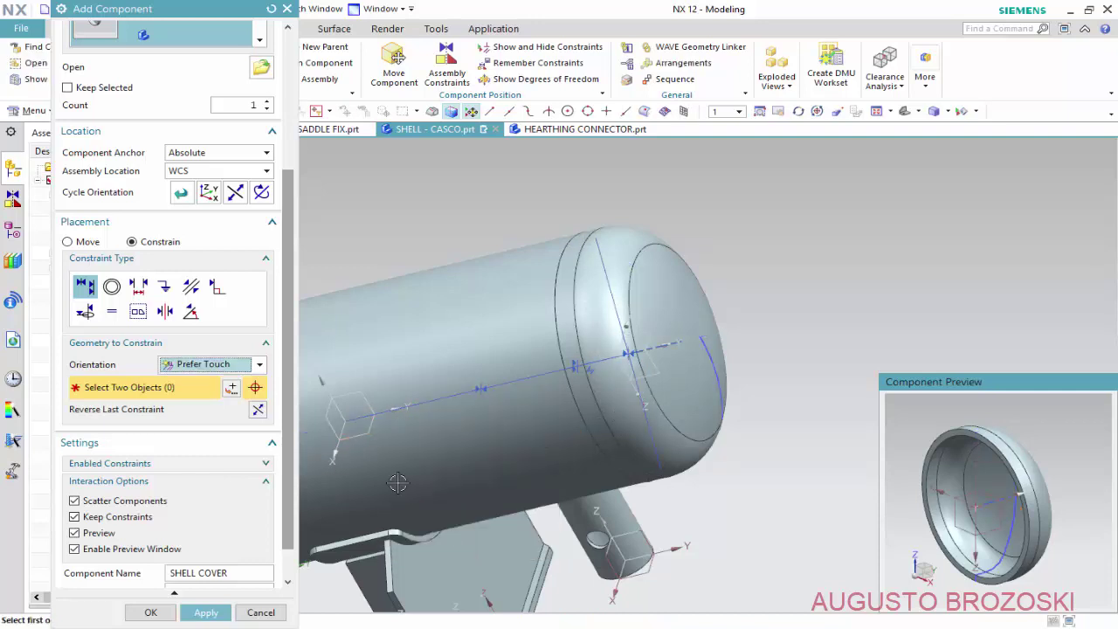
left_click(148, 612)
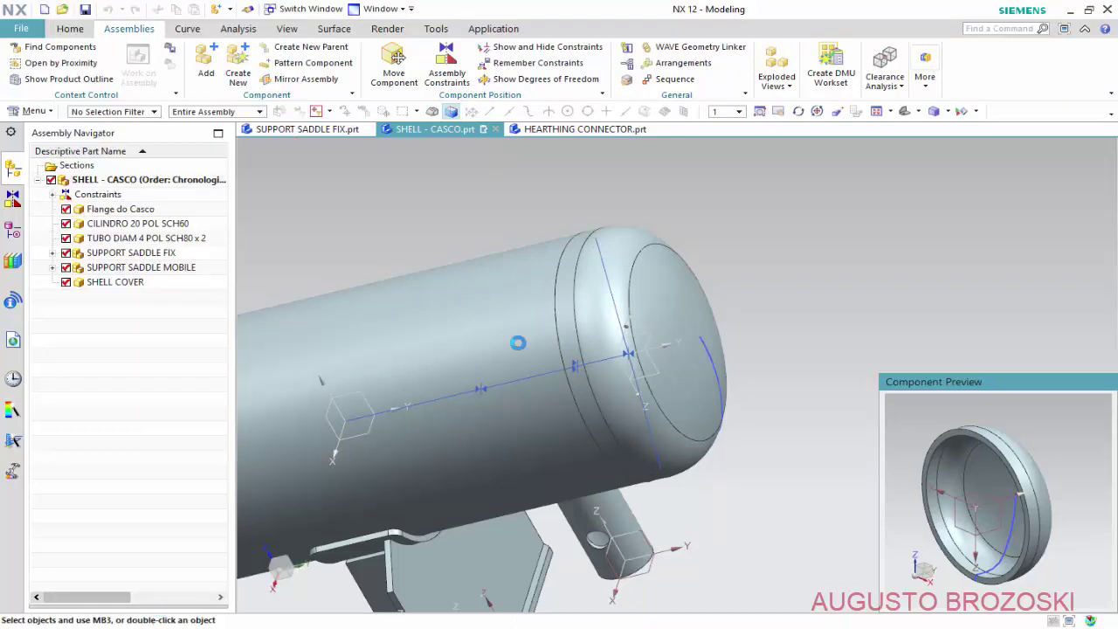
- Fit the whole vessel with its shell cover, hiding assembly constraint symbols and sketches
left_click(944, 113)
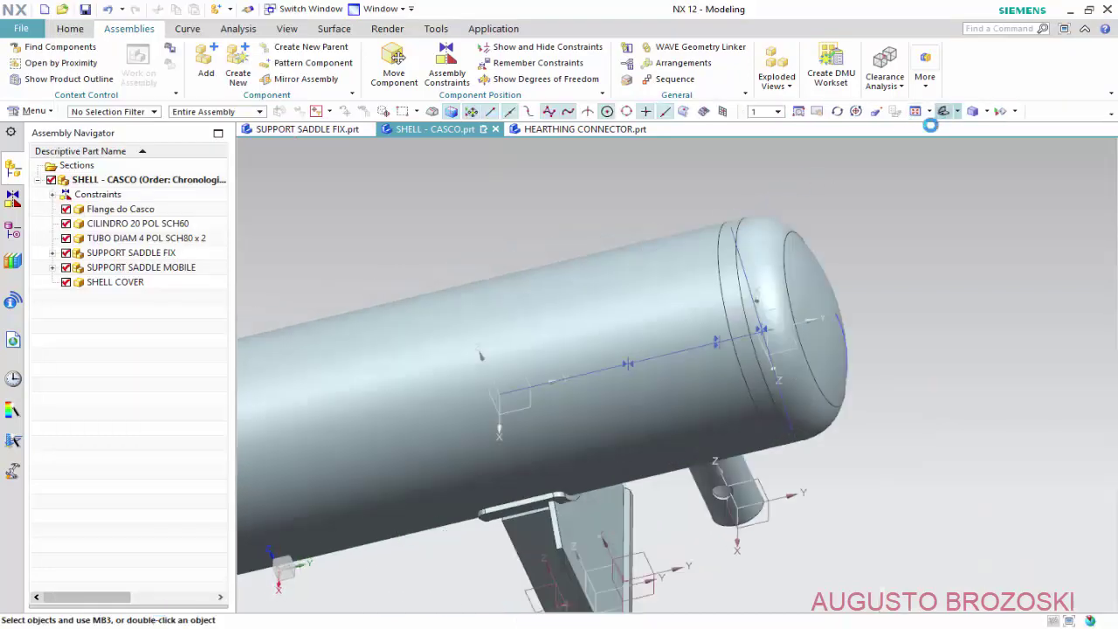
left_click(1013, 111)
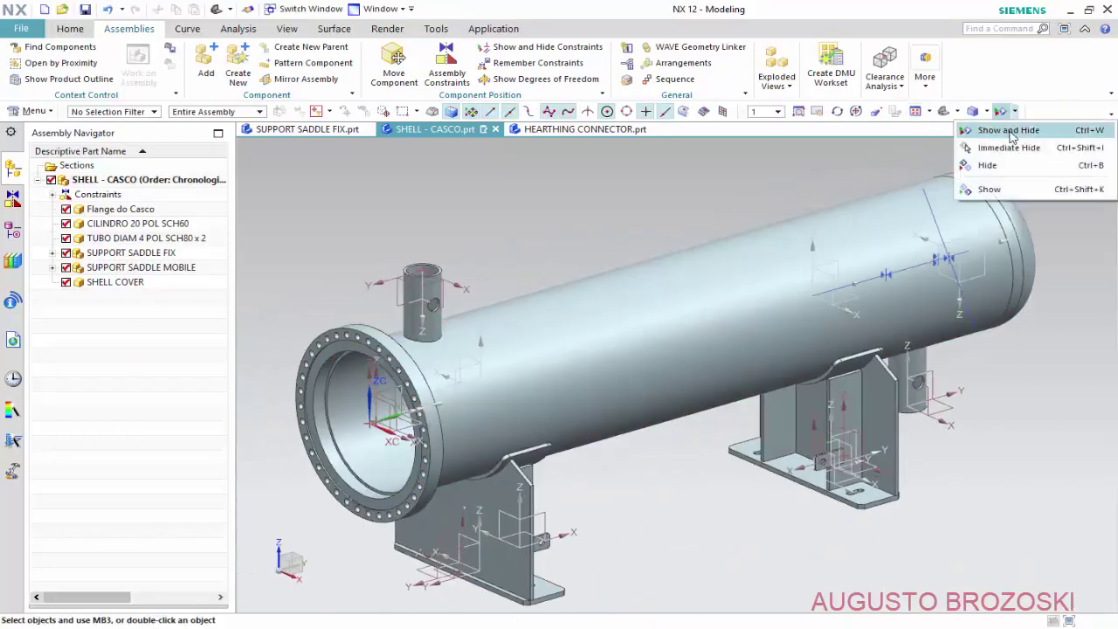
left_click(977, 132)
left_click(278, 165)
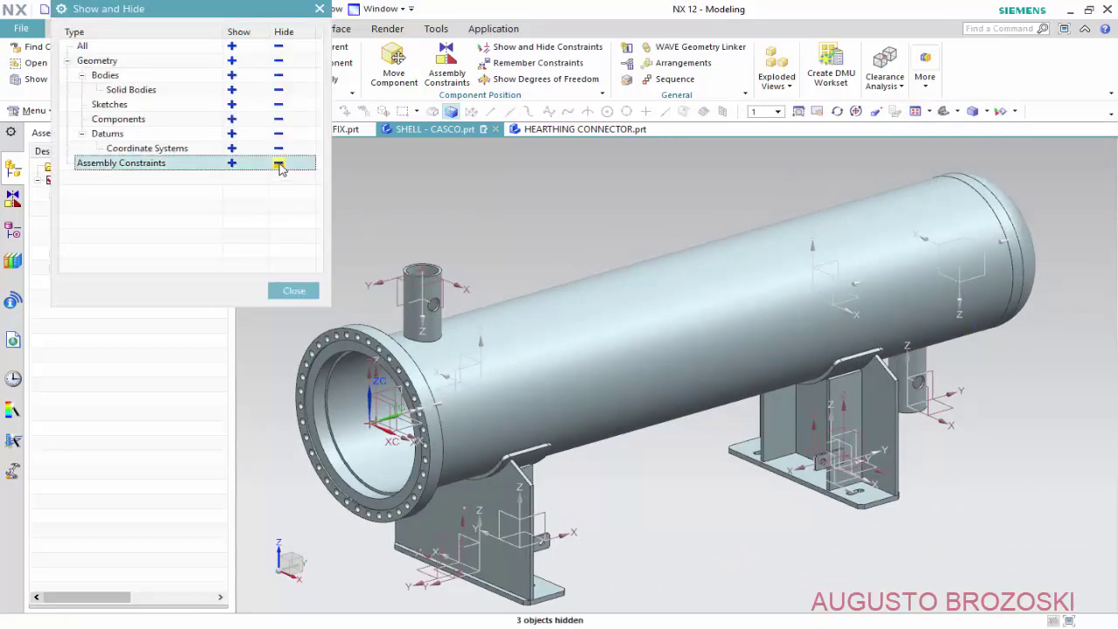
left_click(277, 105)
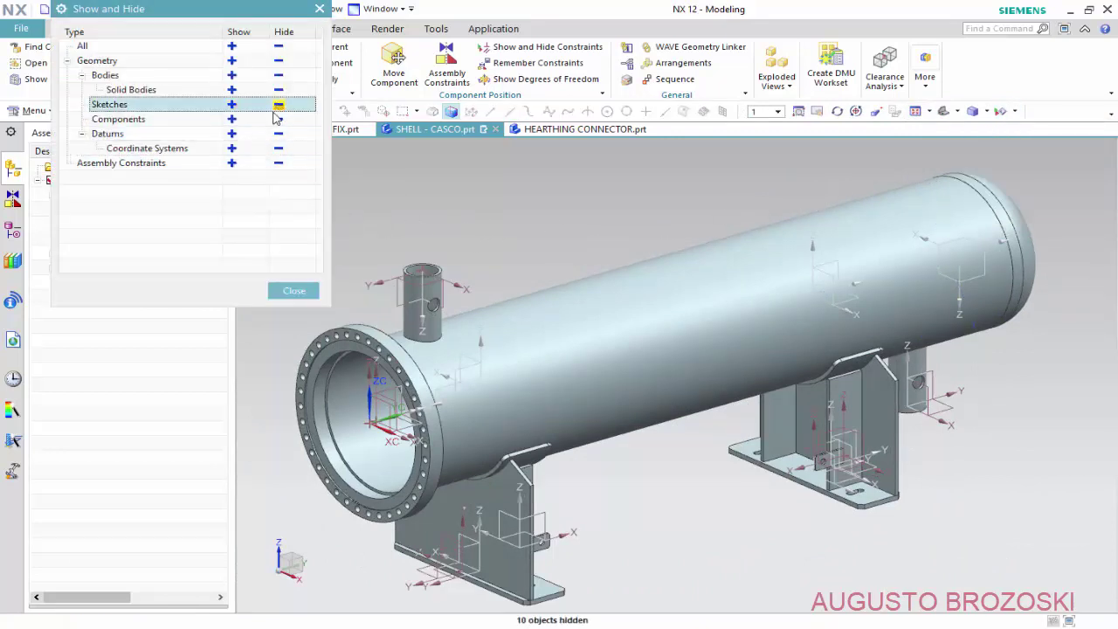
left_click(294, 290)
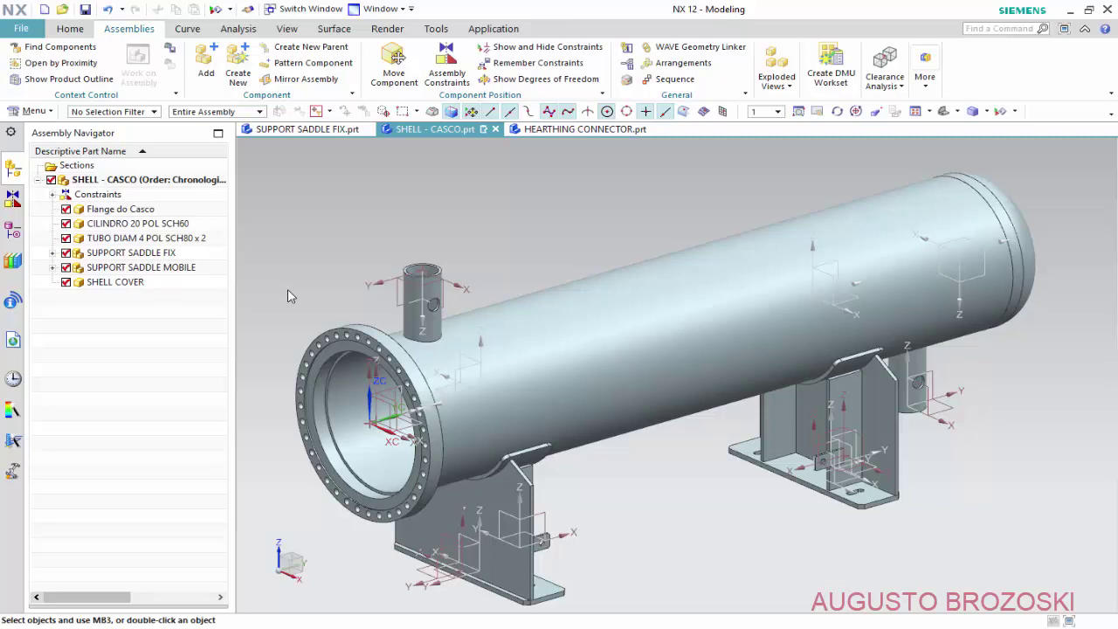
left_click(85, 10)
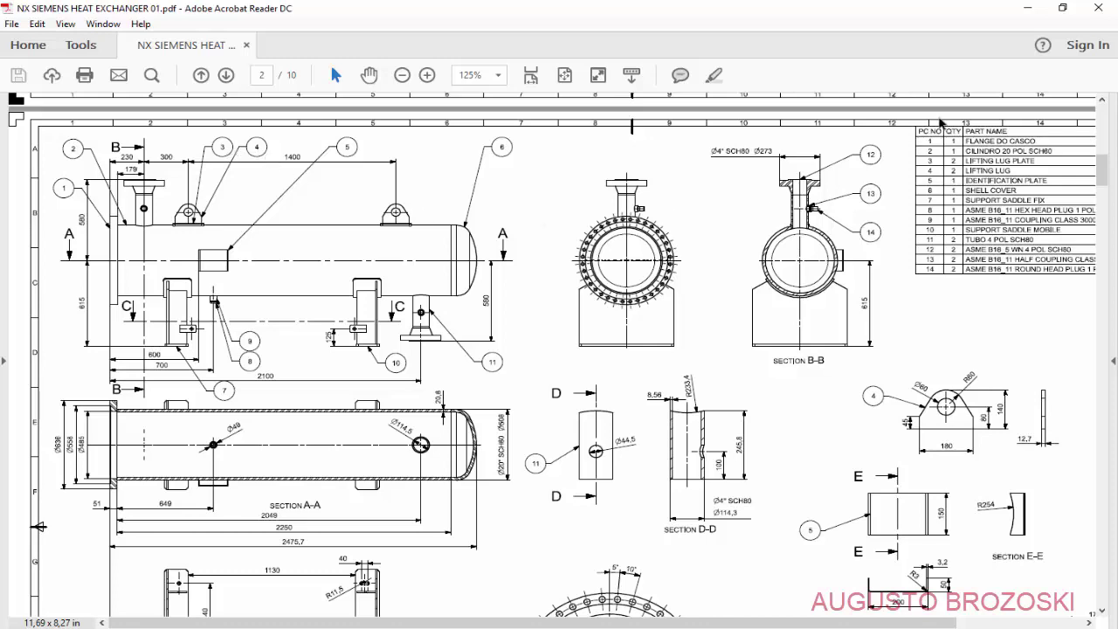
left_click(1020, 12)
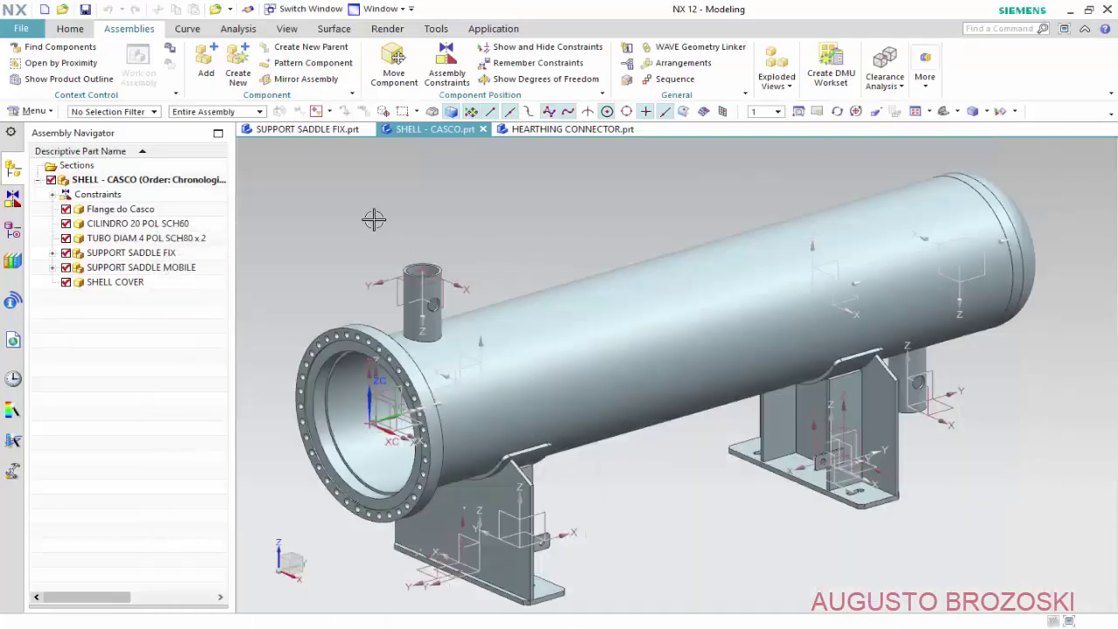
- Load LIFTING LUG PLATE.prt as the next component to add
left_click(205, 63)
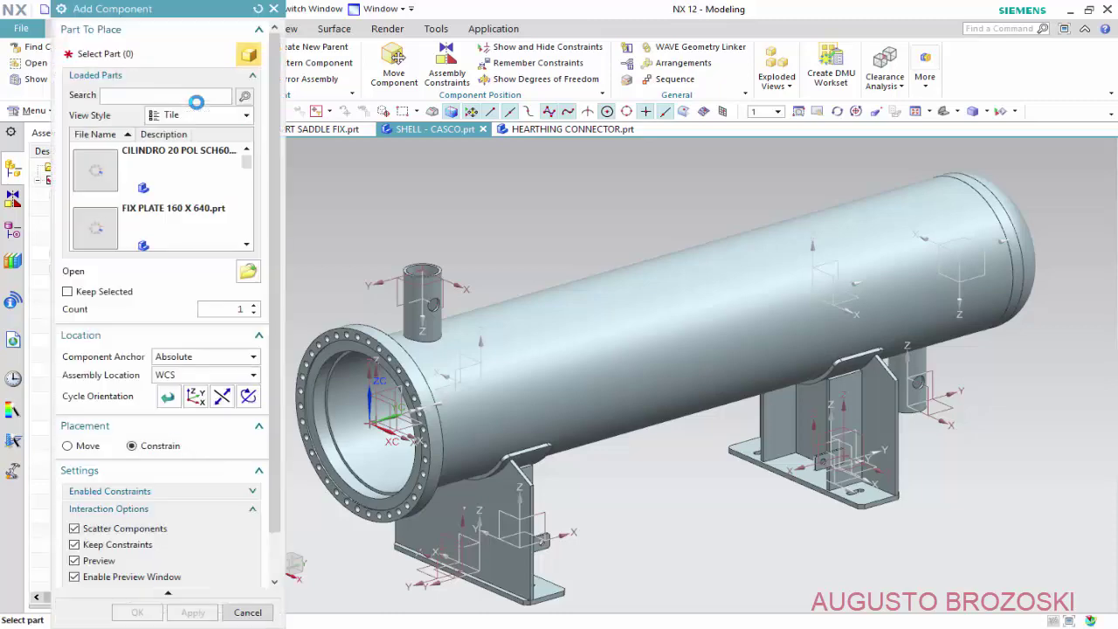
left_click(263, 273)
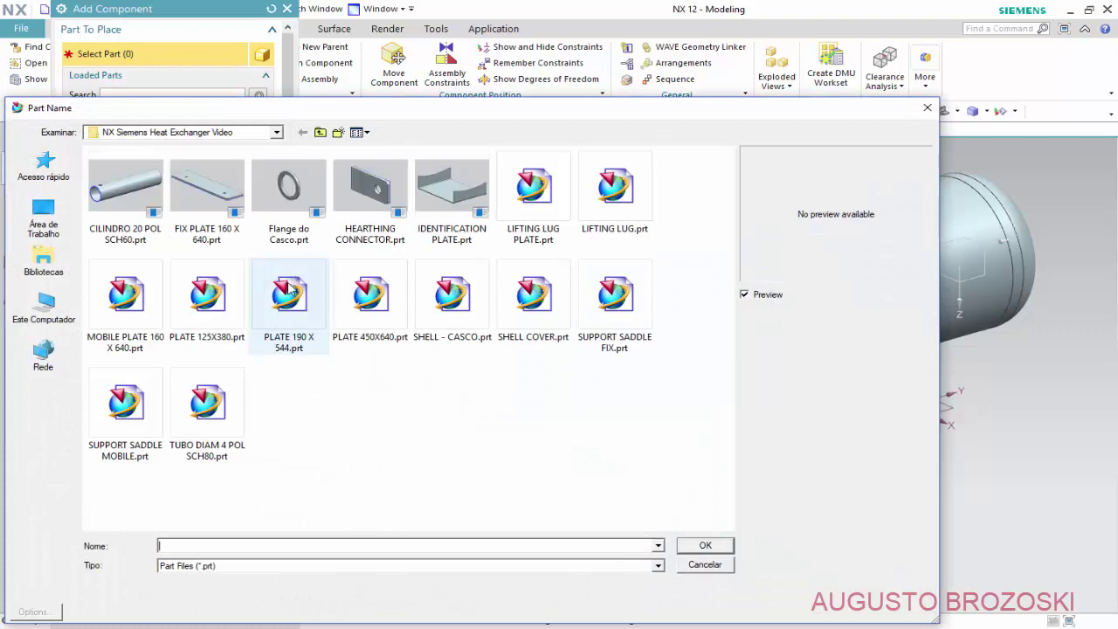
left_click(537, 214)
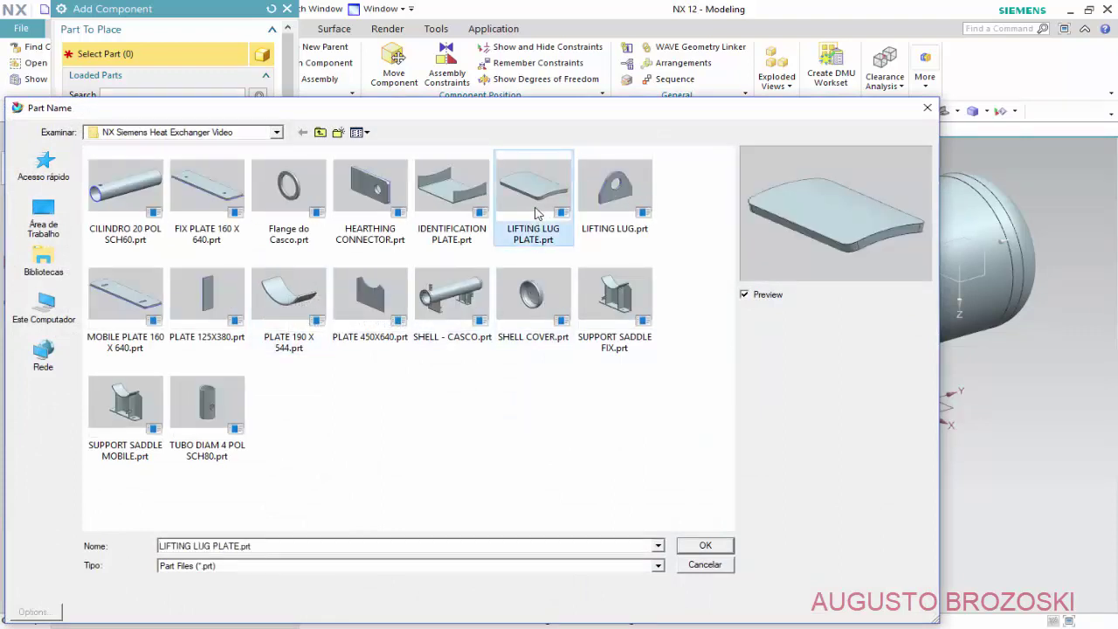
left_click(704, 546)
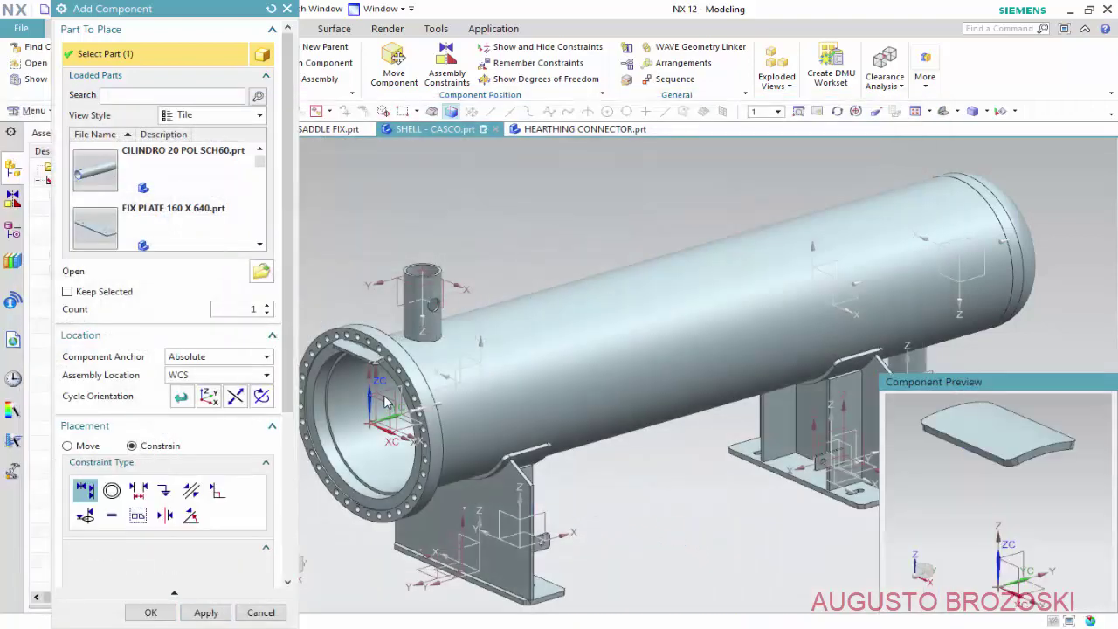
- With Move placement, raise the lug plate to Z 466.38, slide it to Y 490, and rotate about ZC
left_click(85, 447)
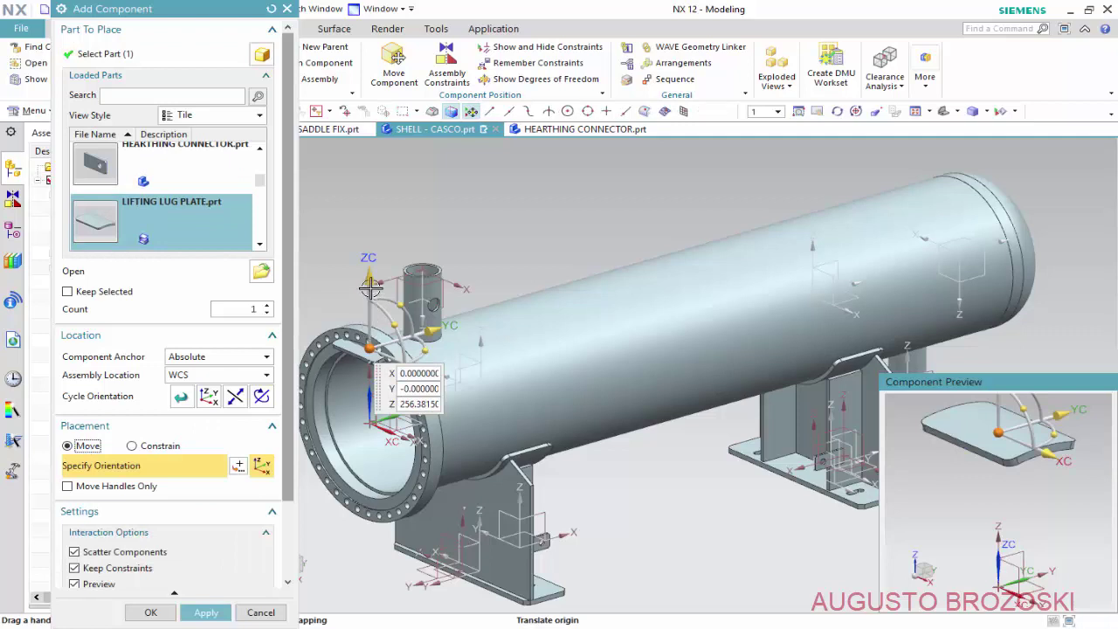
left_click_drag(369, 249, 369, 188)
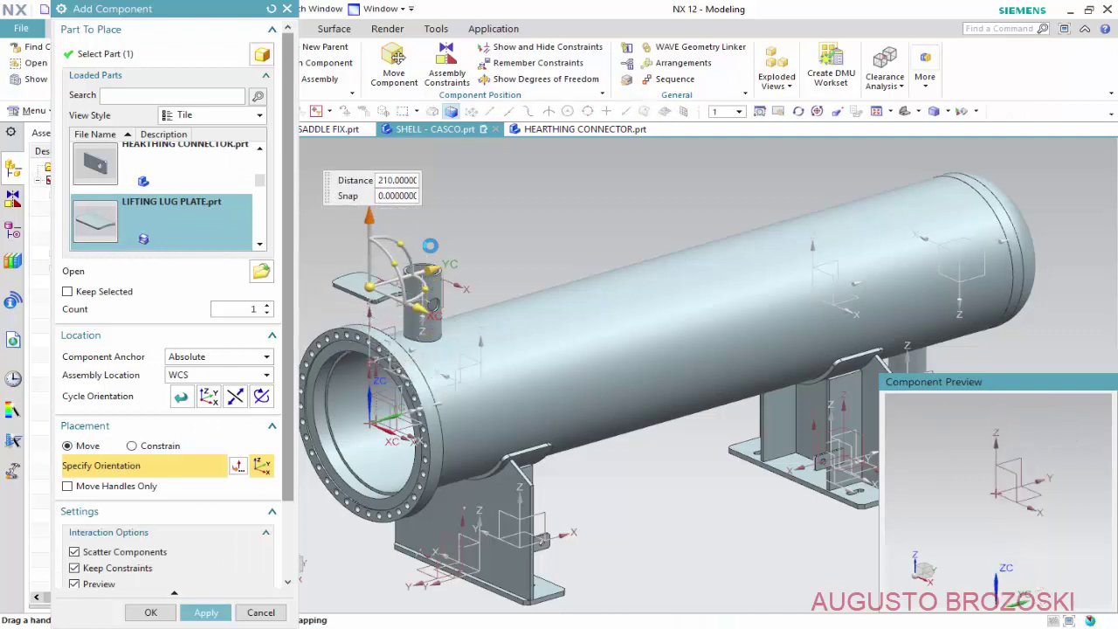
left_click_drag(466, 253, 552, 260)
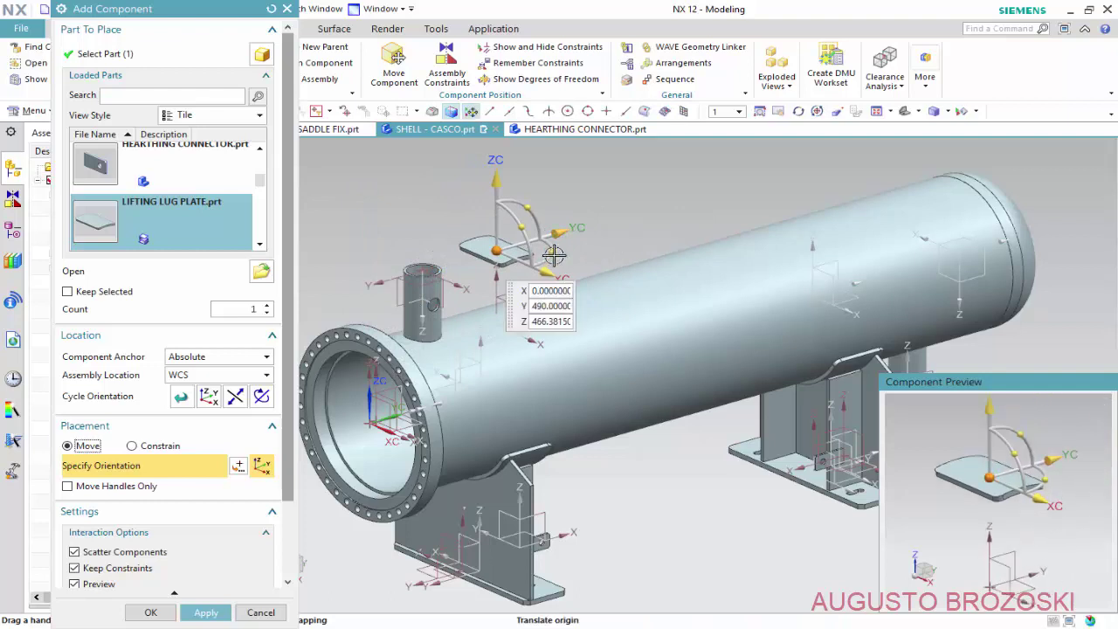
left_click_drag(511, 211, 399, 264)
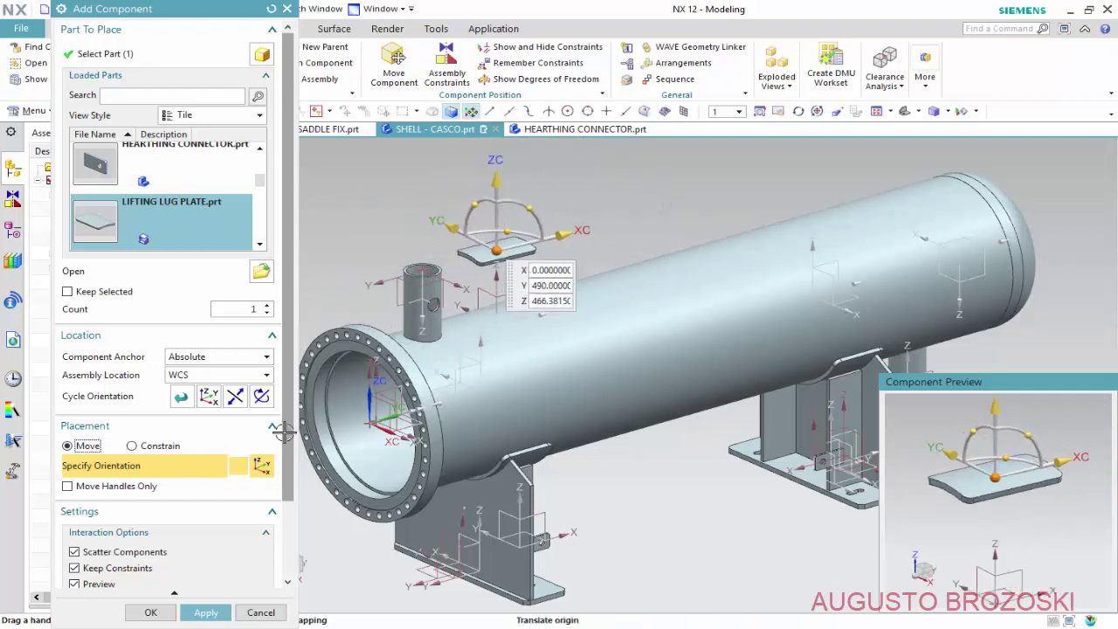
- Switch to Constrain and align the lug plate's centre axis with the shell axis
left_click(131, 446)
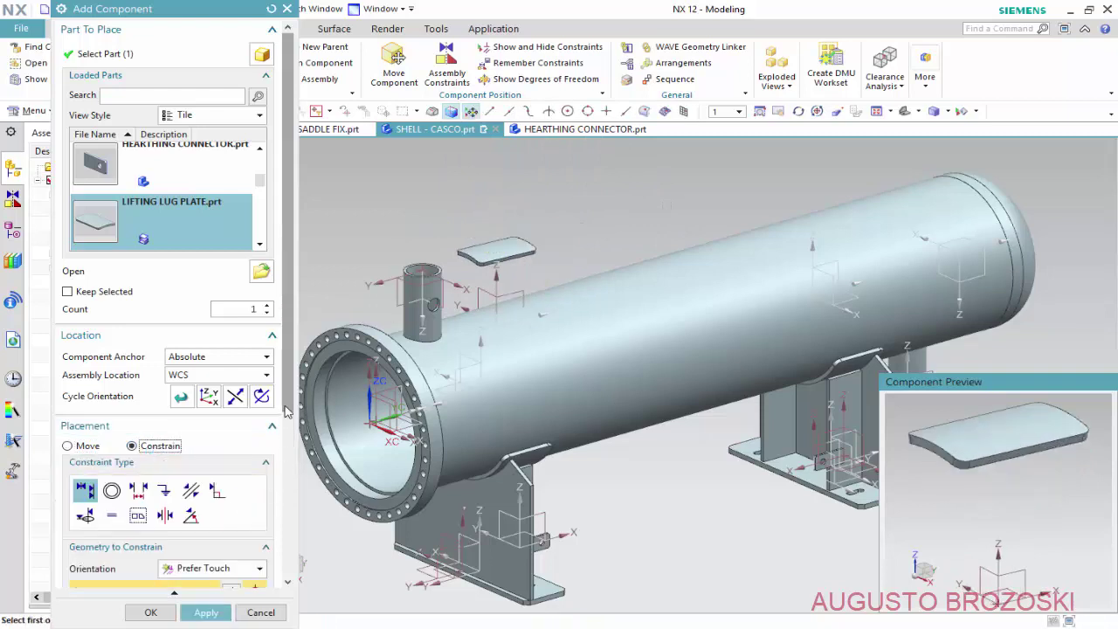
scroll(282, 497, "down", 3)
scroll(282, 496, "down", 1)
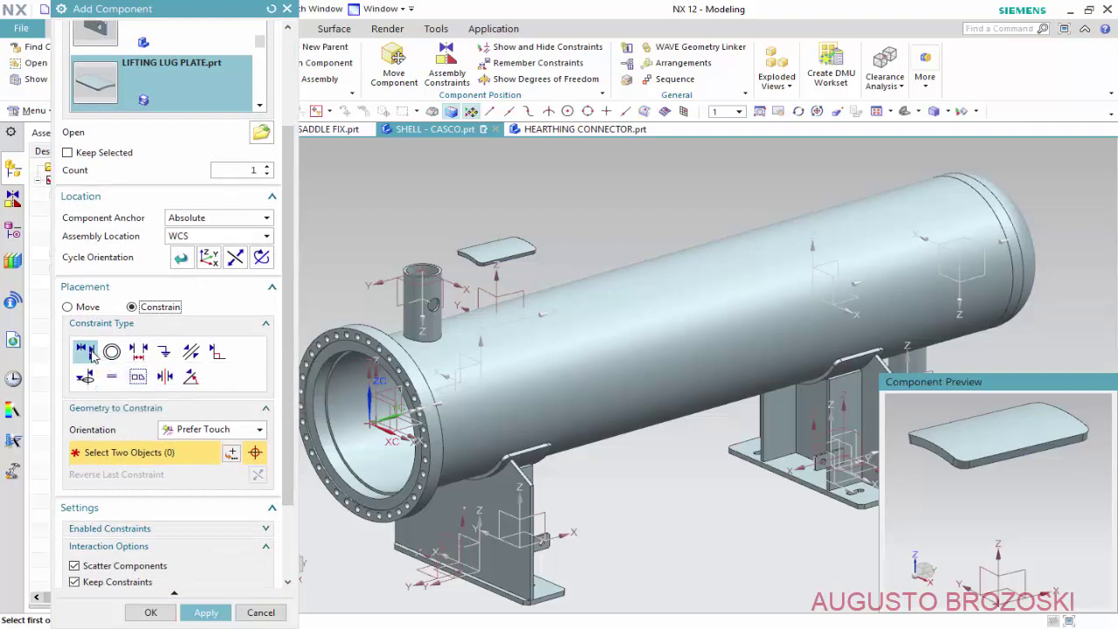
left_click(258, 432)
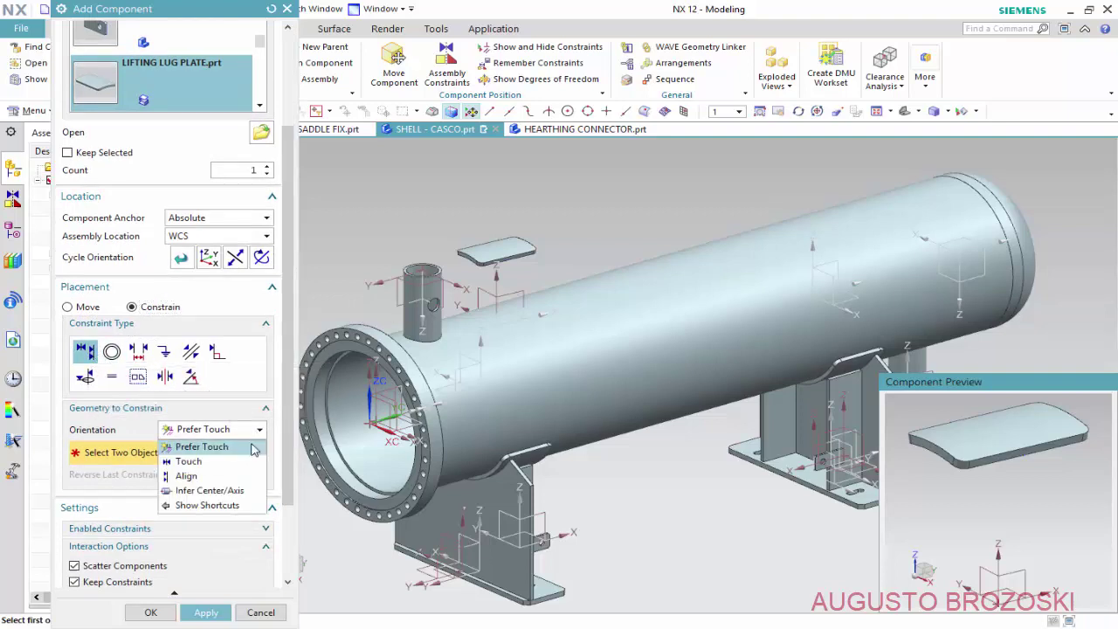
left_click(227, 494)
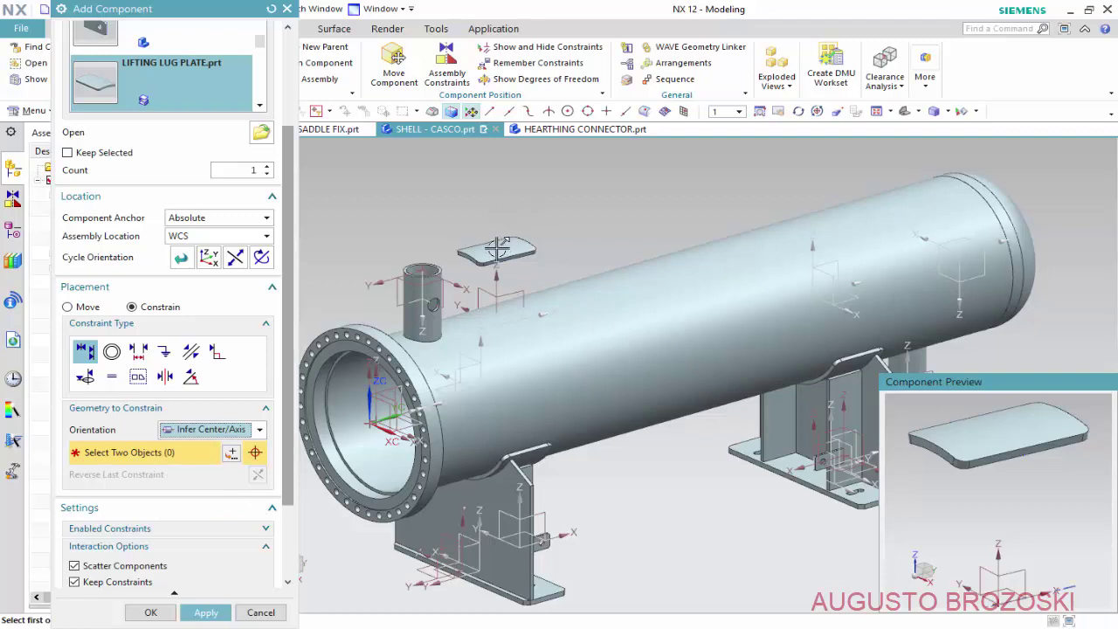
left_click(490, 326)
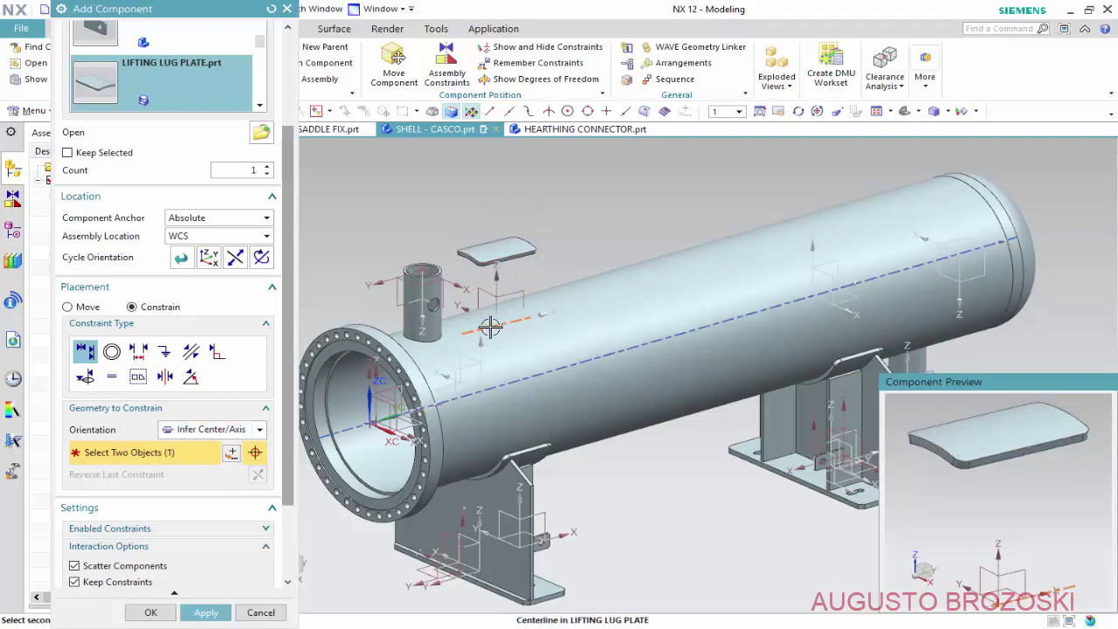
left_click(631, 340)
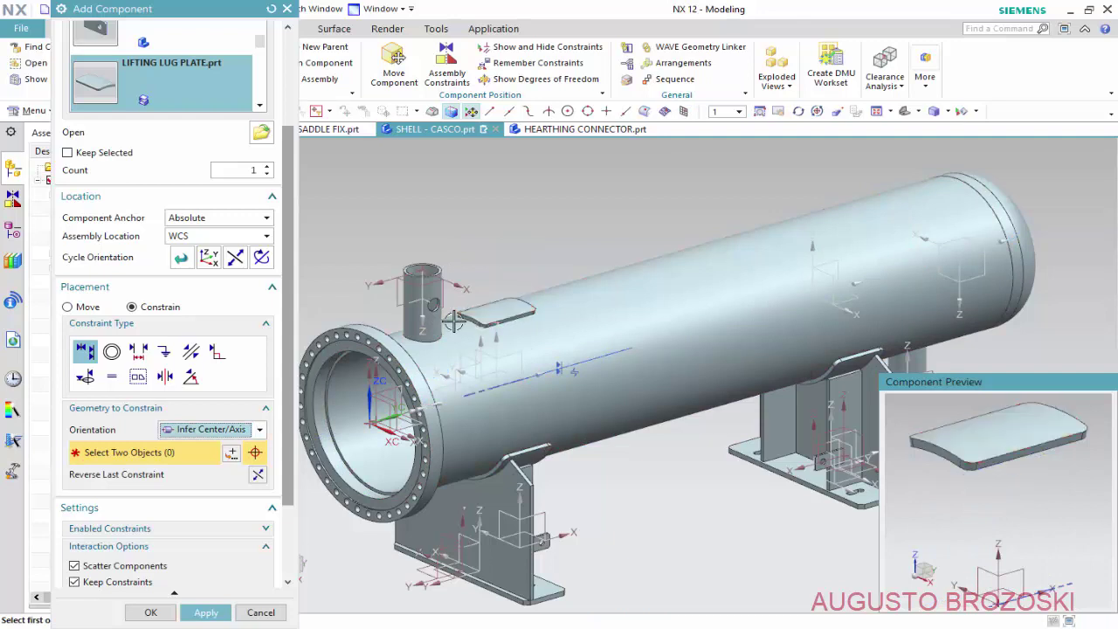
- With Prefer Touch, mate the lug plate's XZ plane to the shell cylinder's YZ plane
left_click(259, 430)
left_click(220, 447)
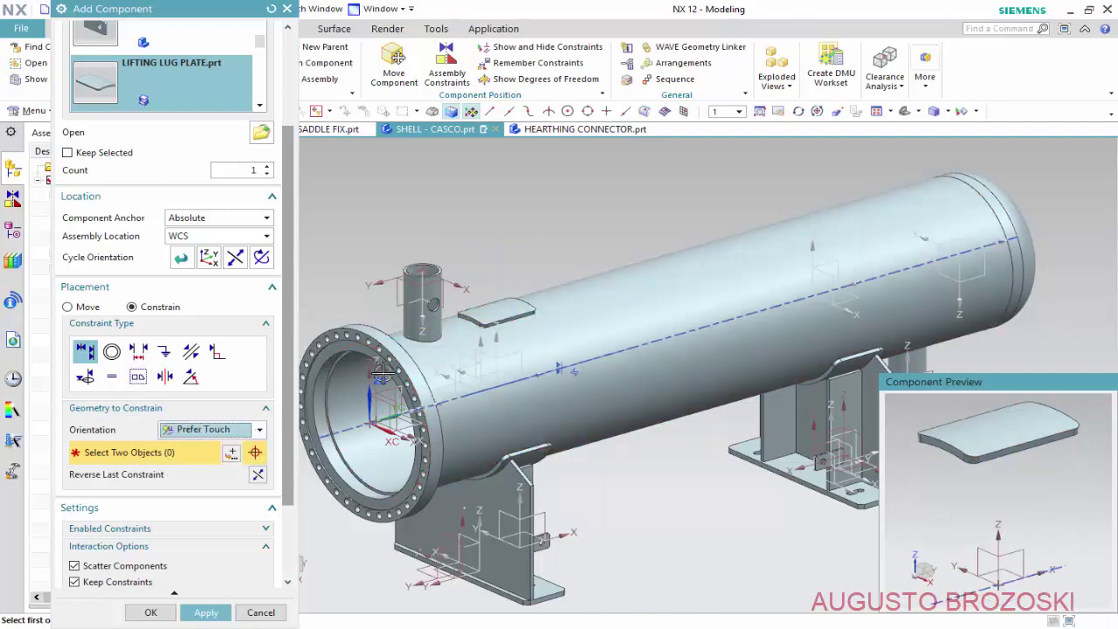
left_click(1020, 551)
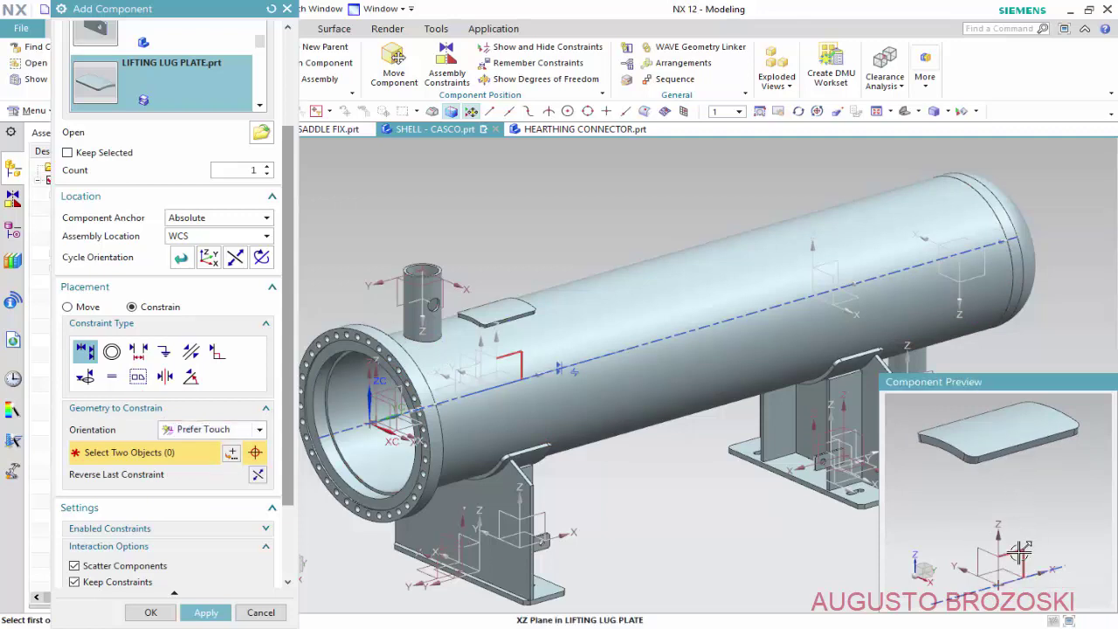
scroll(393, 378, "up", 3)
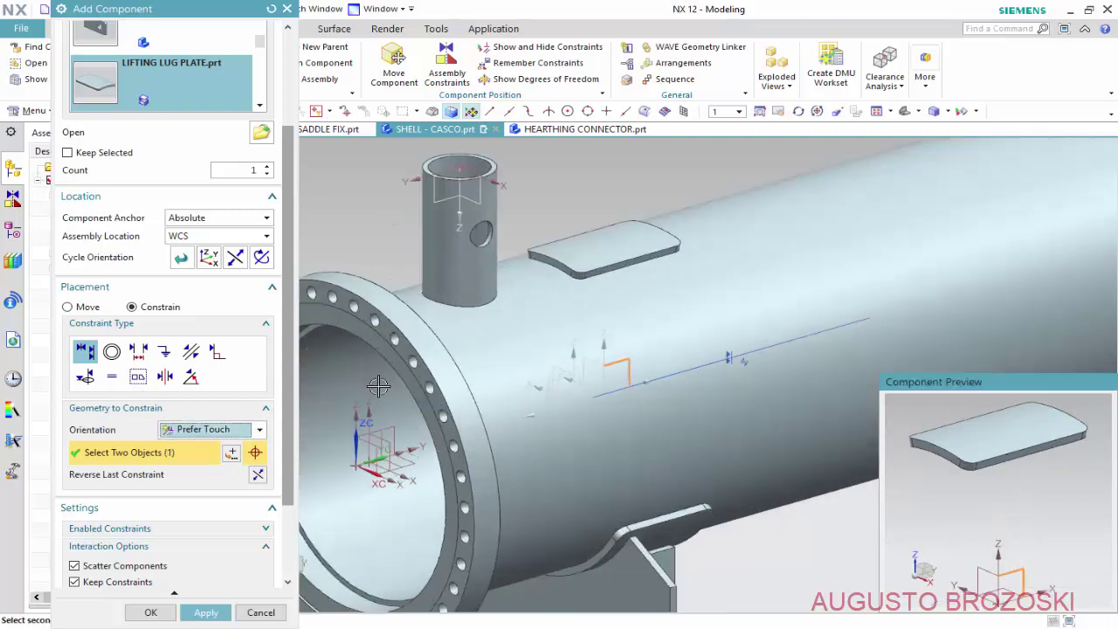
scroll(385, 410, "up", 2)
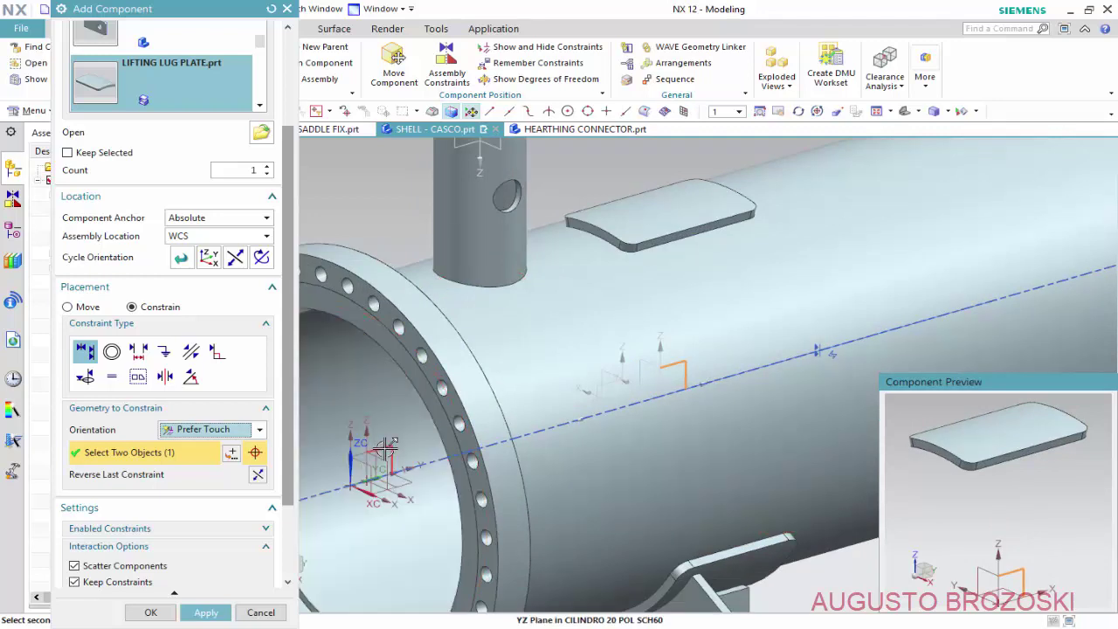
left_click(385, 447)
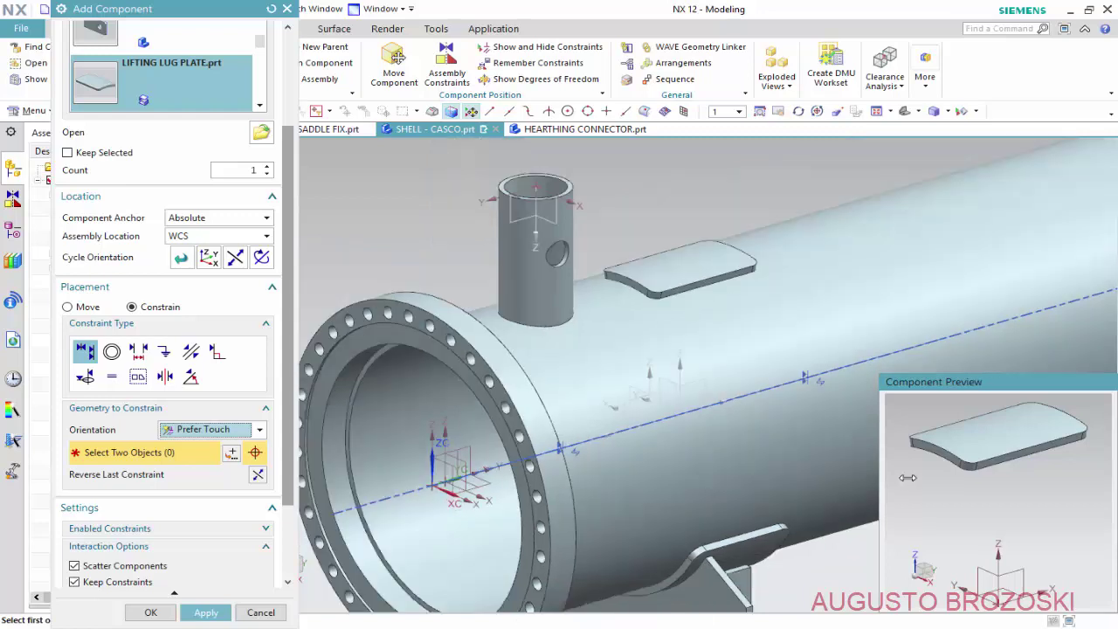
middle_click_drag(795, 481, 874, 489)
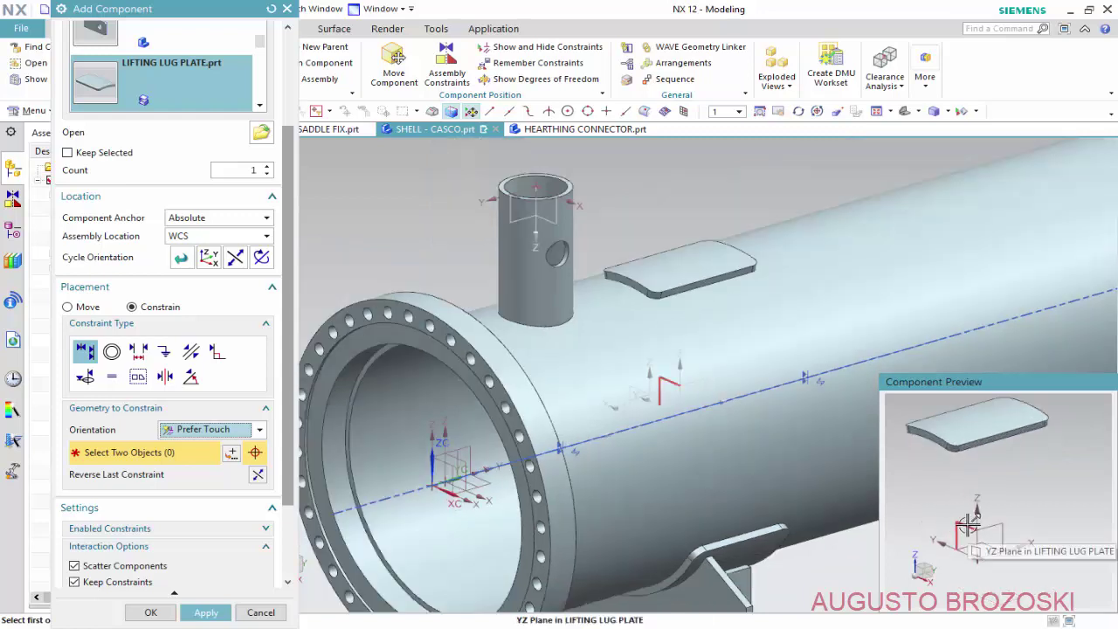
- Add a 515.1 mm Distance constraint from the lug plate's YZ plane to the flange face
left_click(138, 351)
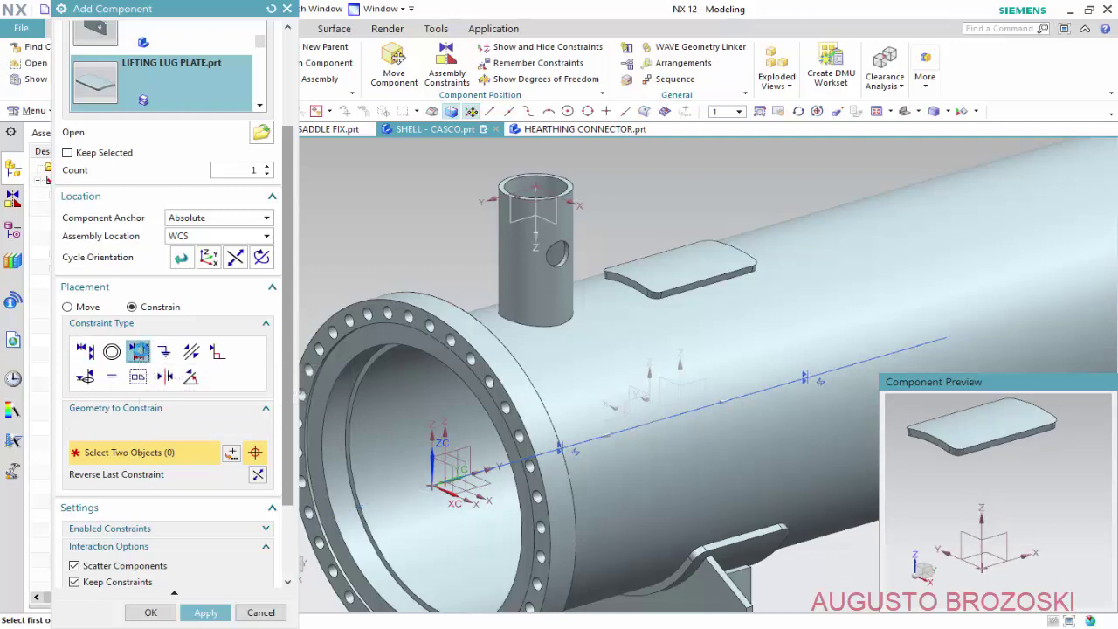
left_click(984, 568)
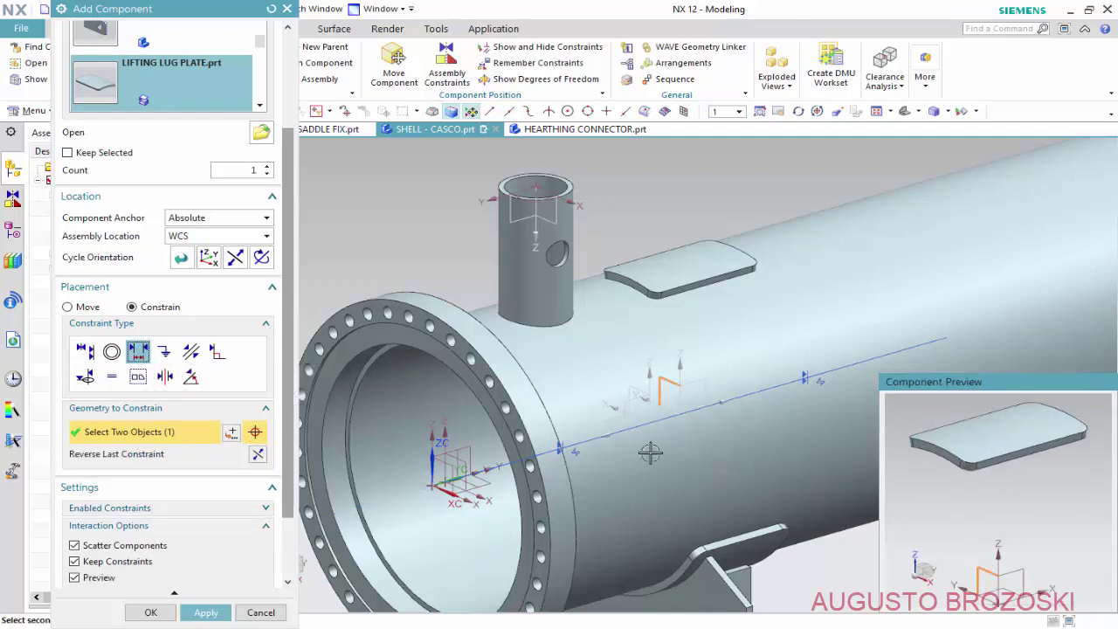
scroll(415, 375, "up", 2)
scroll(454, 373, "up", 2)
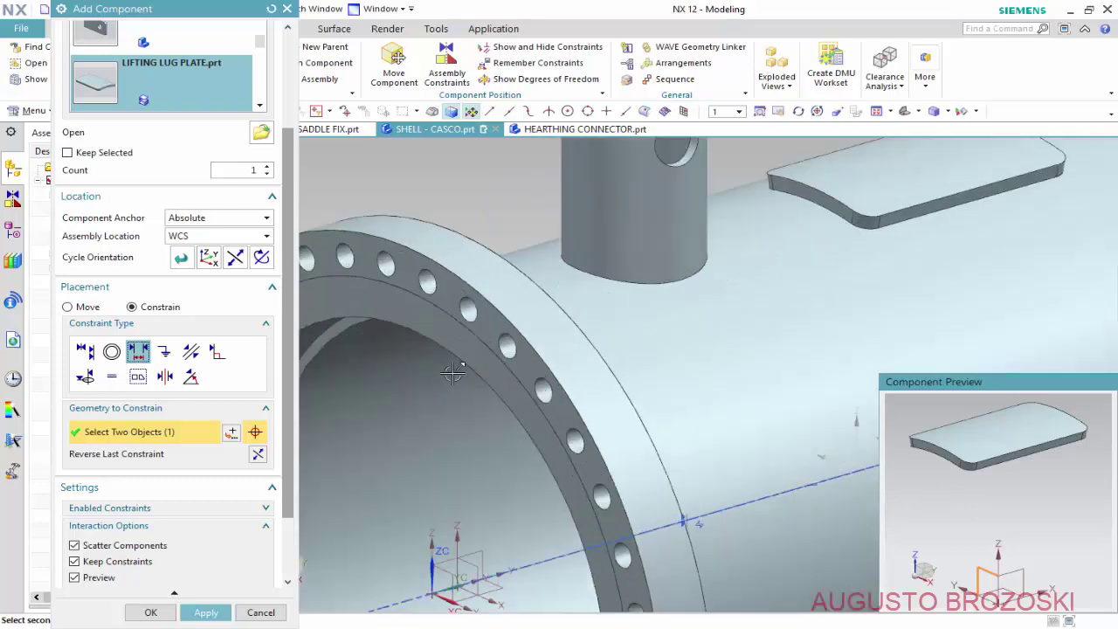
left_click(488, 322)
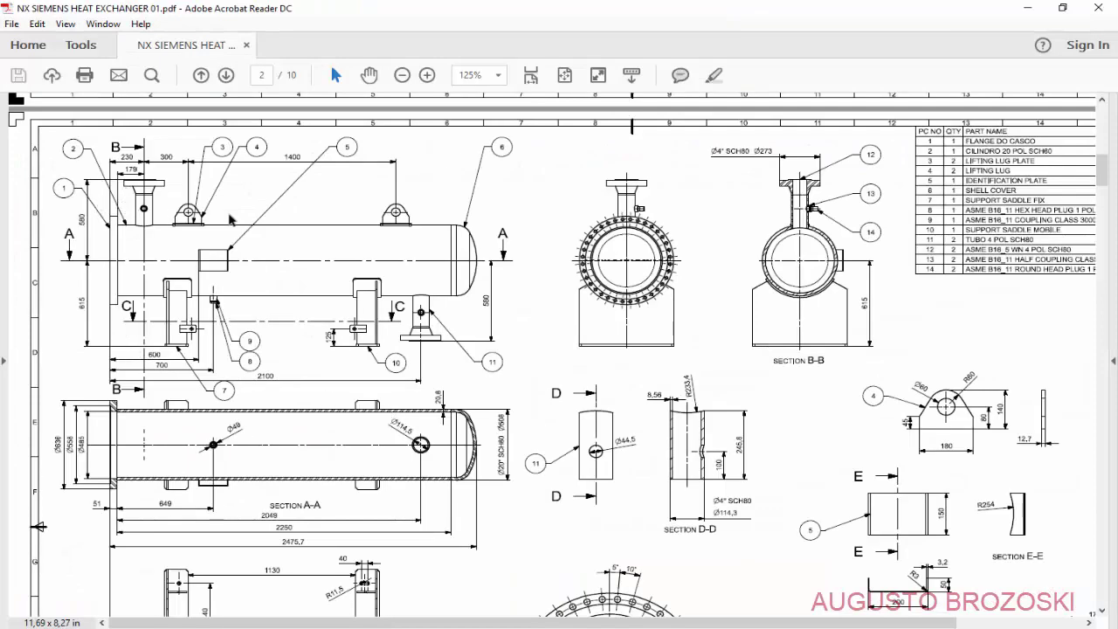
- Zoom the PDF drawing to 300%, read the 230, 300 and 1400 mm lug dimensions, minimise Acrobat
left_click(427, 75)
left_click(426, 75)
left_click(426, 75)
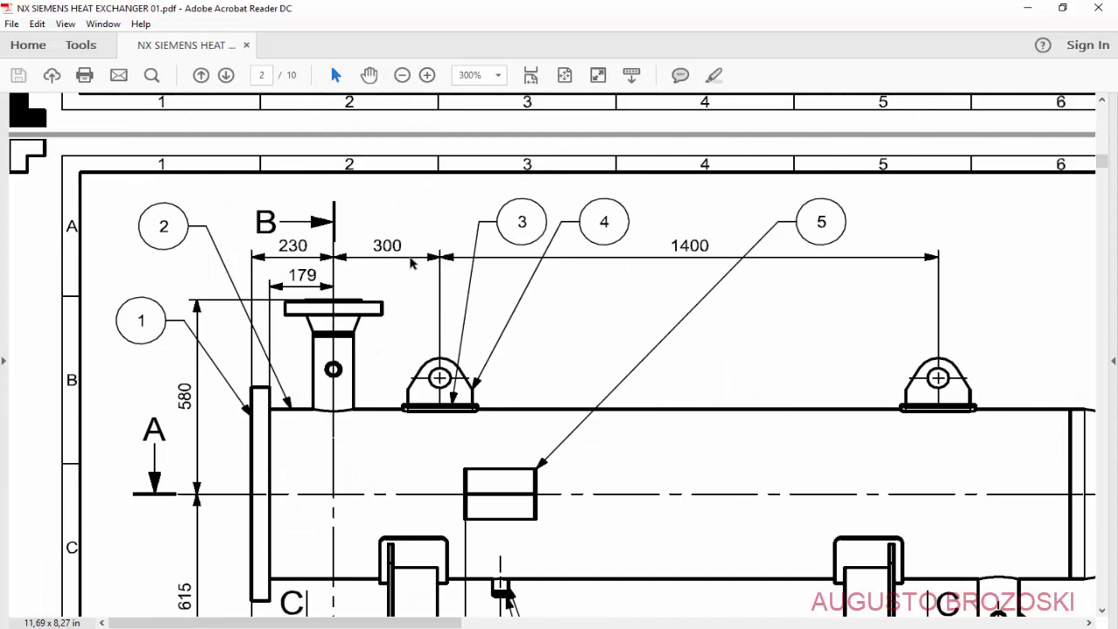
left_click(1031, 11)
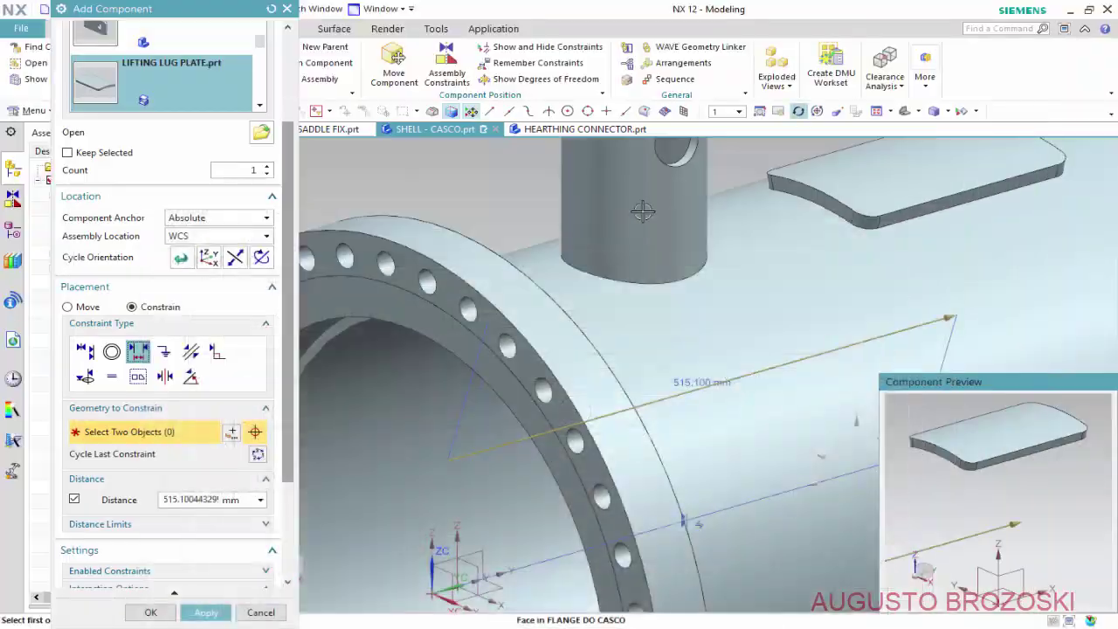
- Change the lug plate's flange distance to 530 mm and apply the placement
double_click(201, 499)
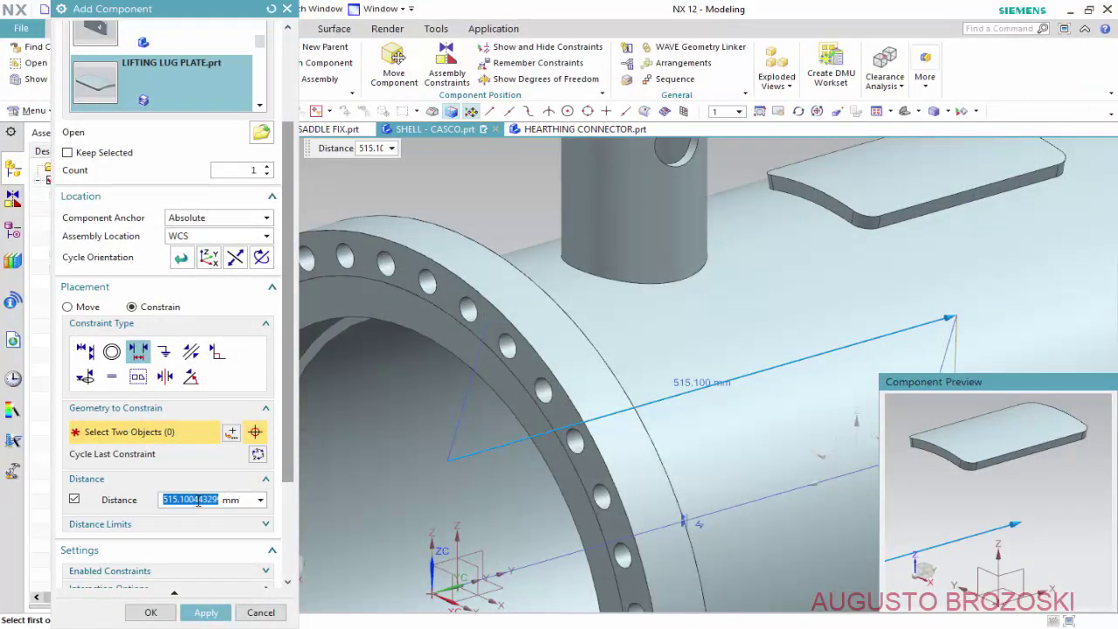
type("530")
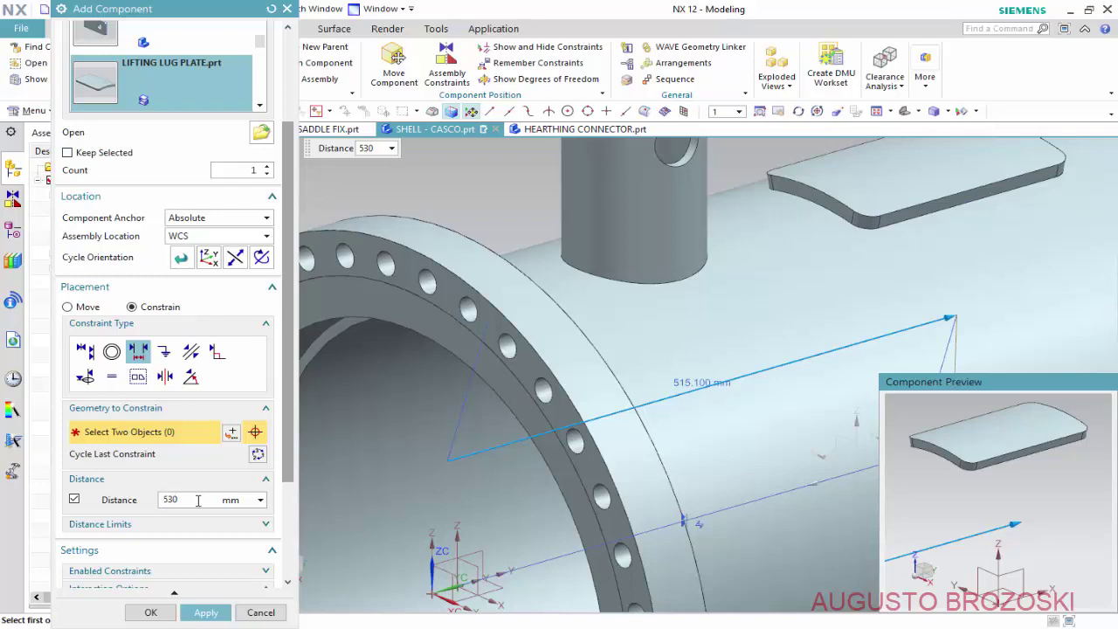
key("Return")
scroll(809, 325, "down", 2)
scroll(828, 319, "down", 2)
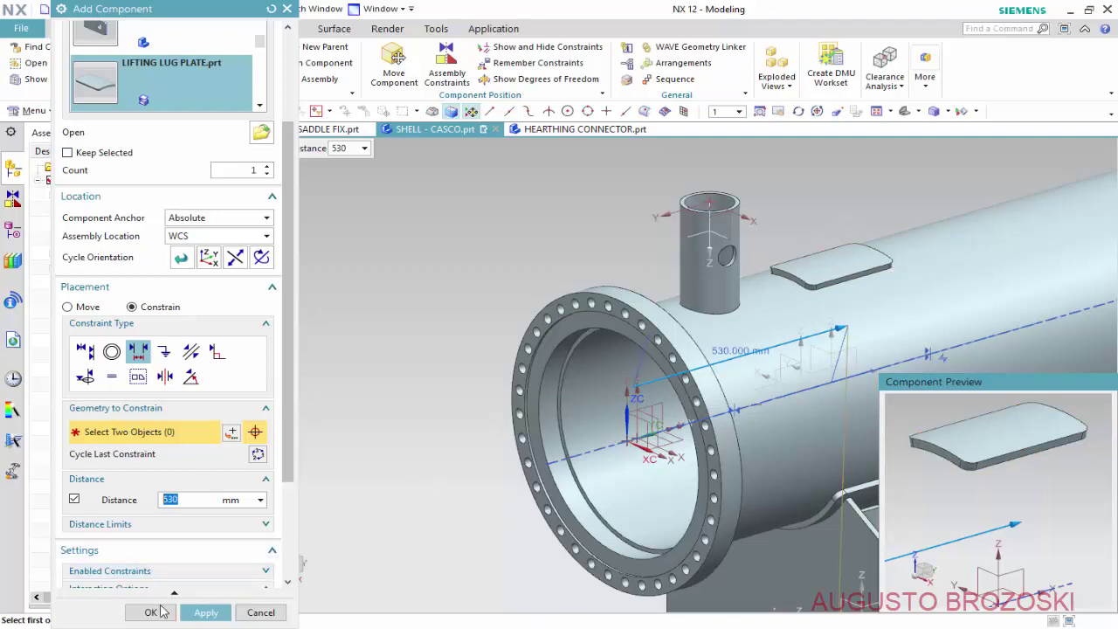
left_click(205, 613)
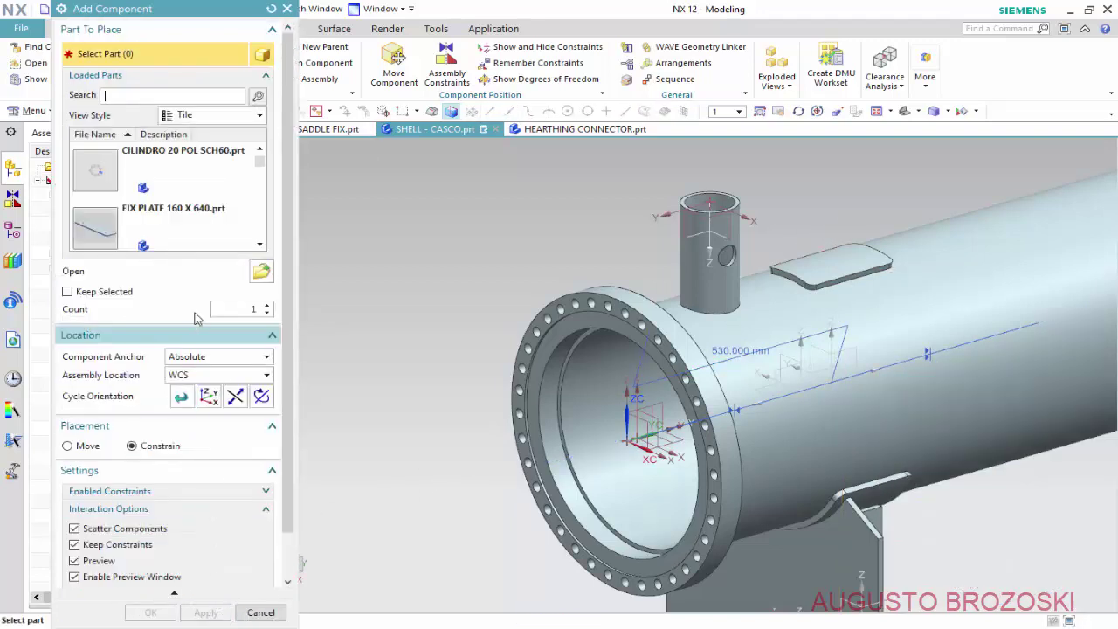
- Choose LIFTING LUG.prt as the next component to add
left_click(260, 273)
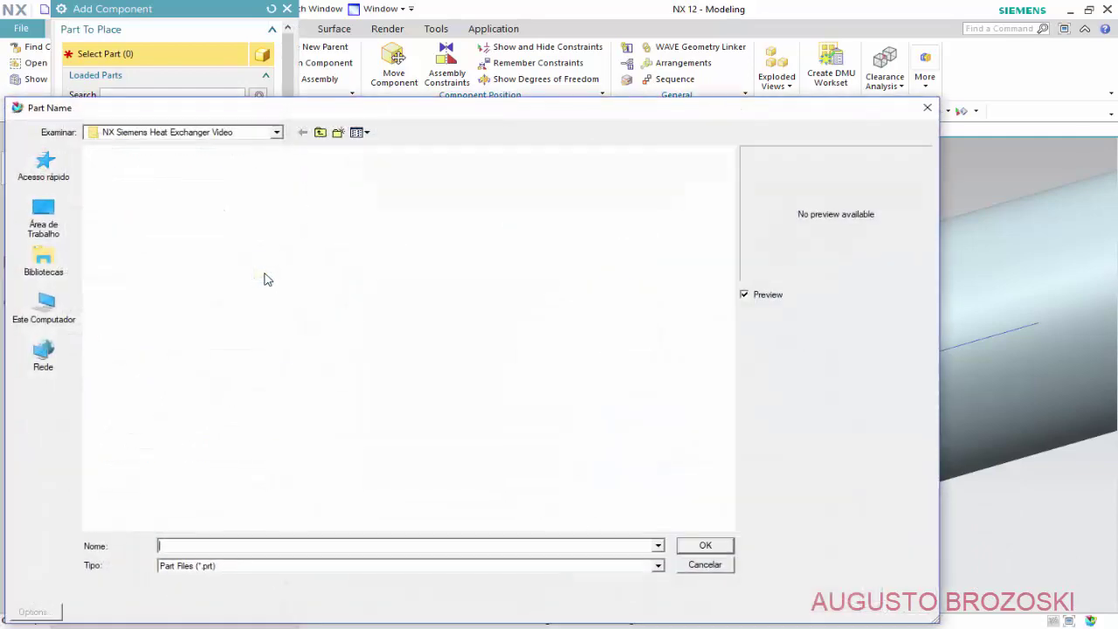
left_click(615, 196)
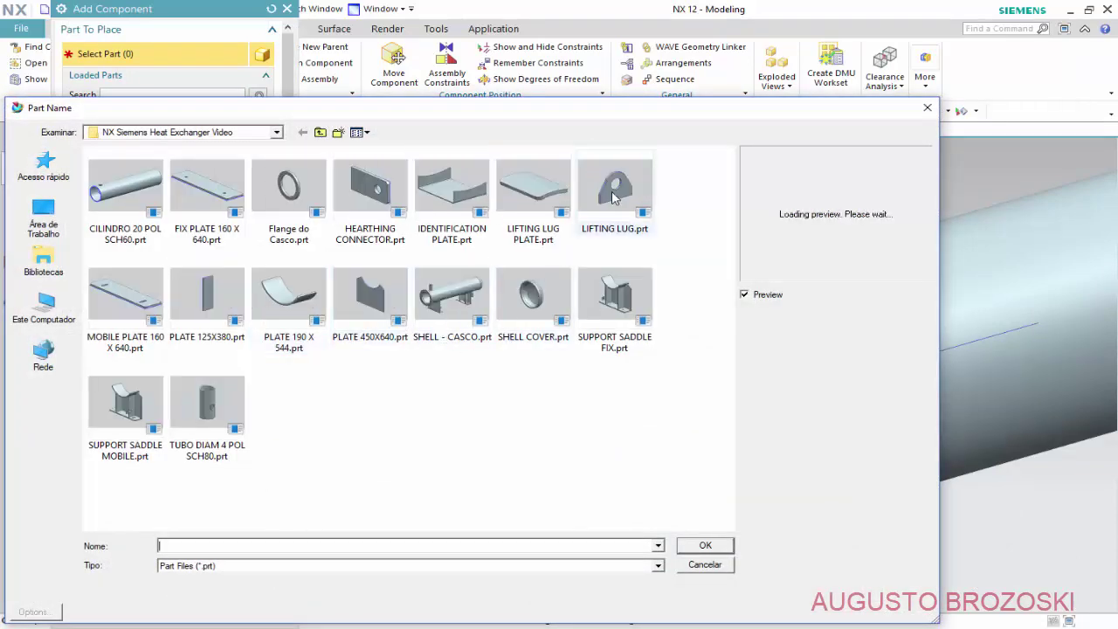
left_click(705, 546)
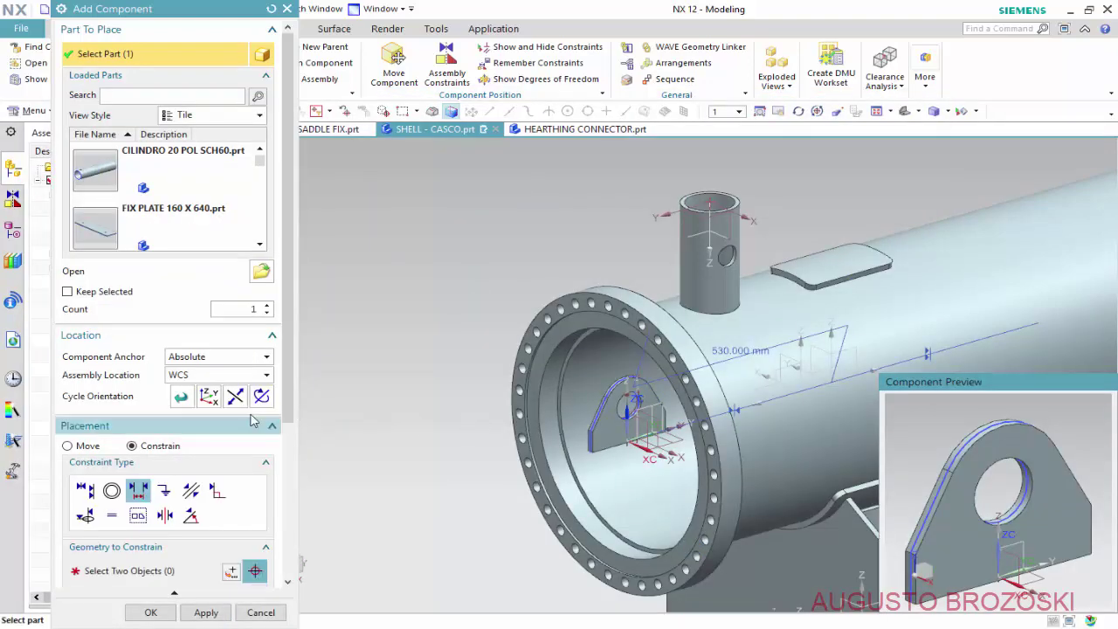
- With Move placement, raise the lug to Z 470 at Y 460 beside the lug plate, then return to Constrain
left_click(86, 447)
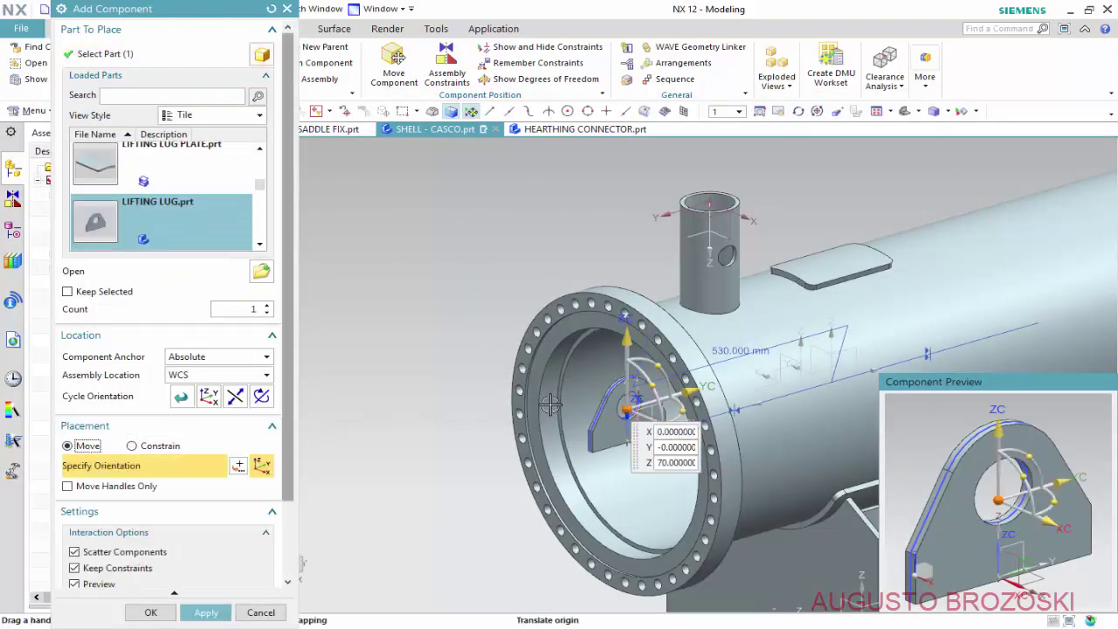
left_click_drag(643, 269, 687, 204)
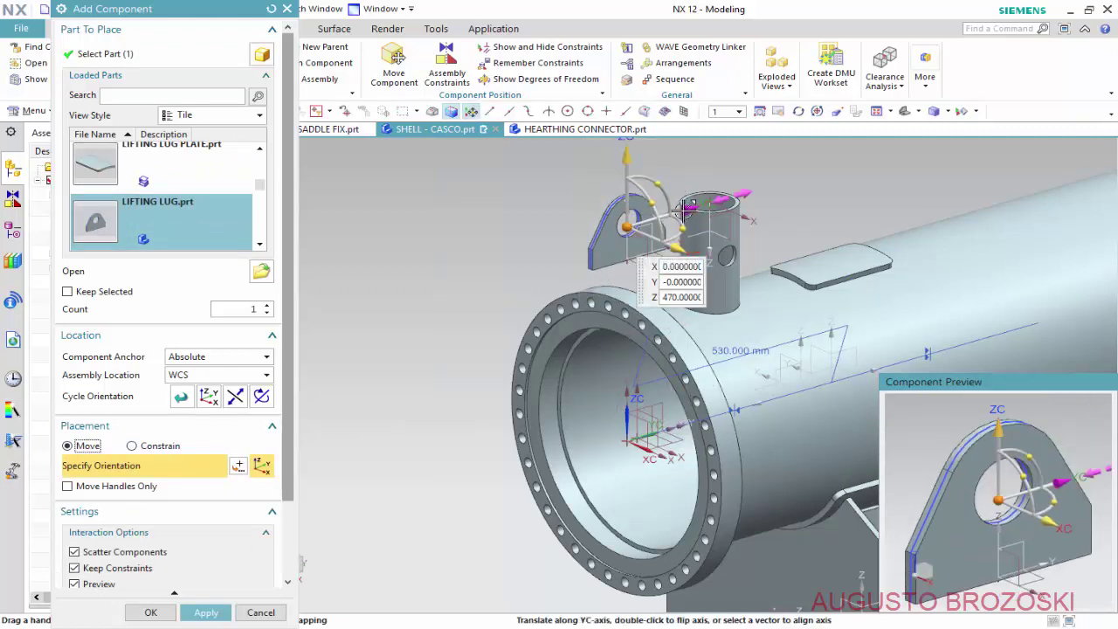
left_click_drag(687, 207, 878, 153)
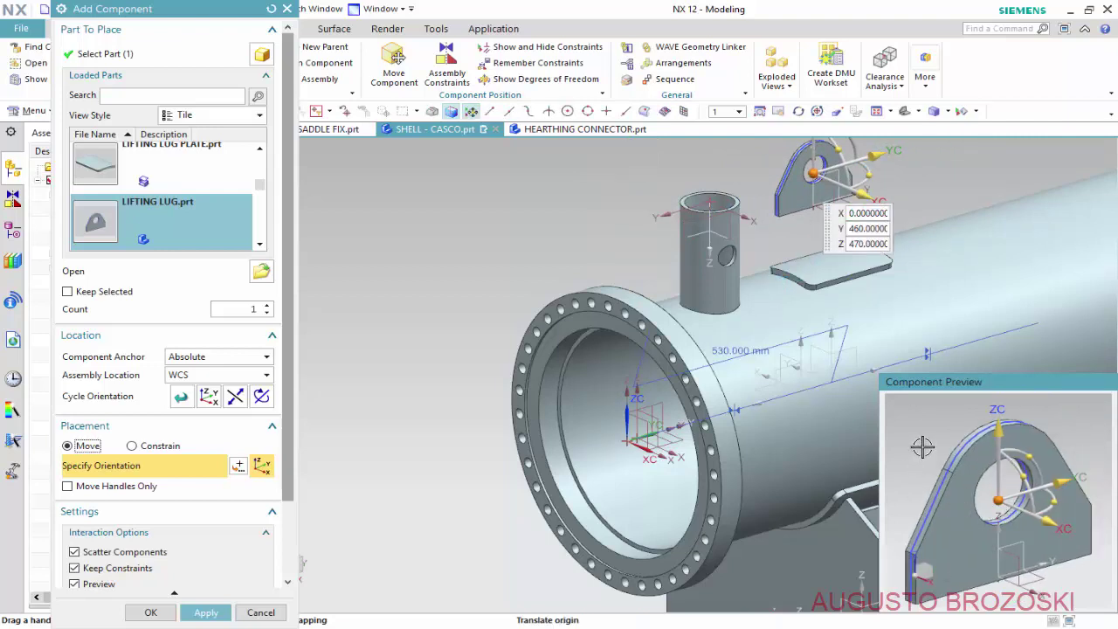
middle_click_drag(948, 437, 952, 434)
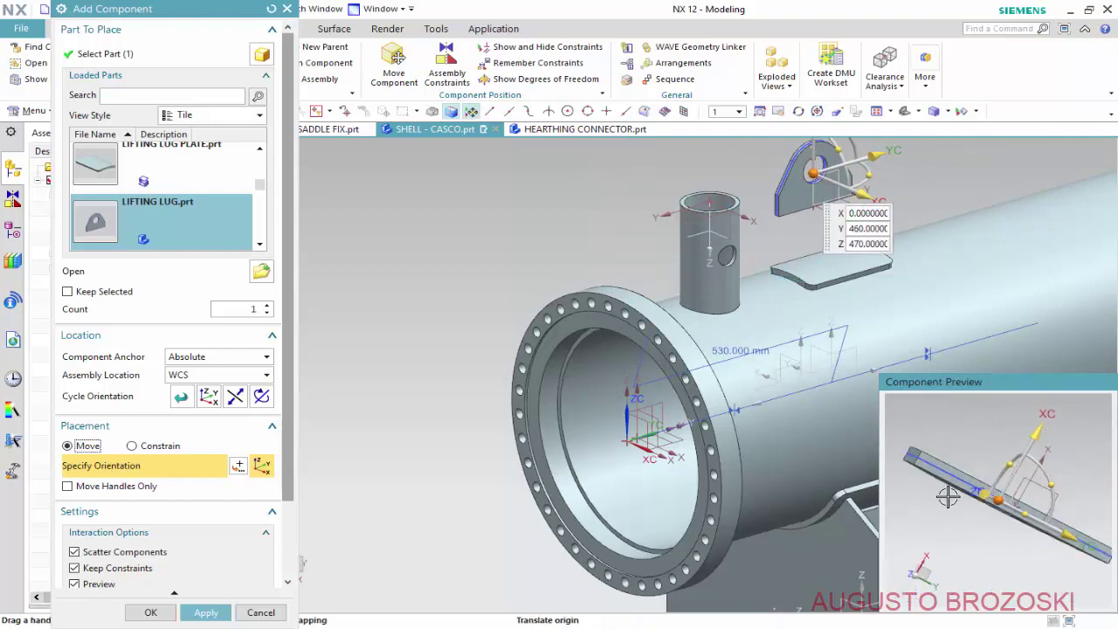
scroll(948, 496, "up", 2)
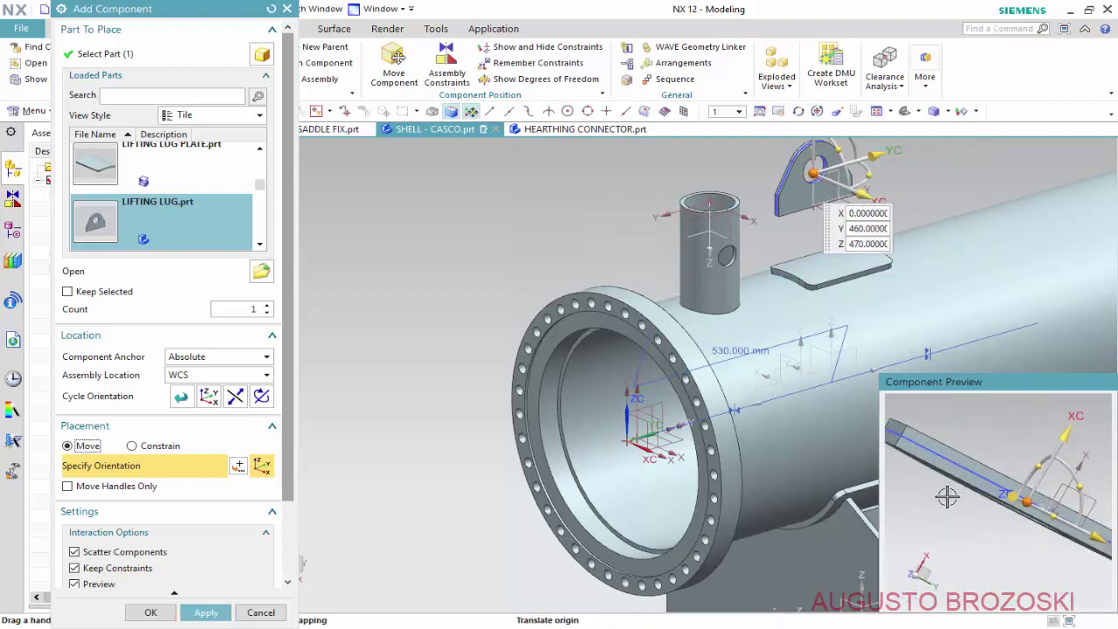
left_click(133, 446)
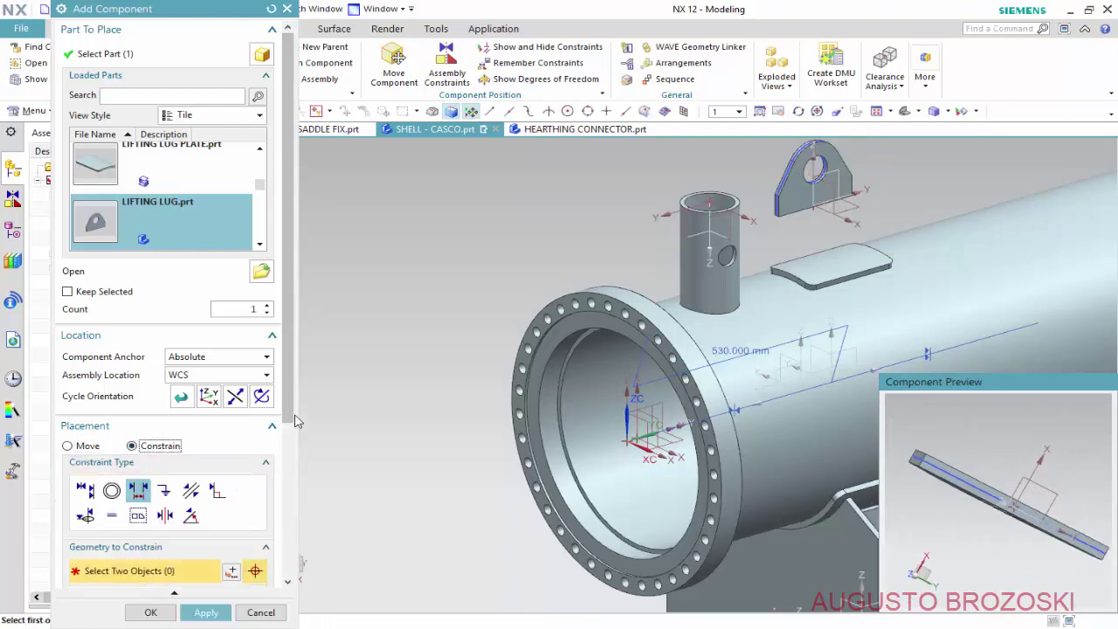
- Touch-align the lifting lug's bottom face to the top face of the lifting lug plate
scroll(218, 437, "down", 3)
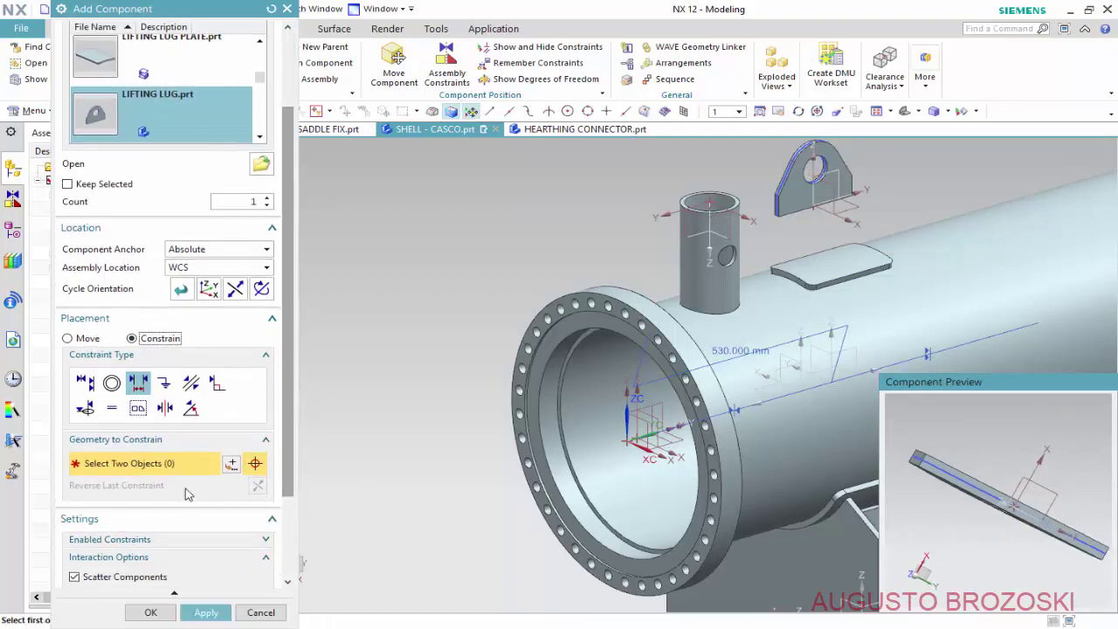
left_click(85, 384)
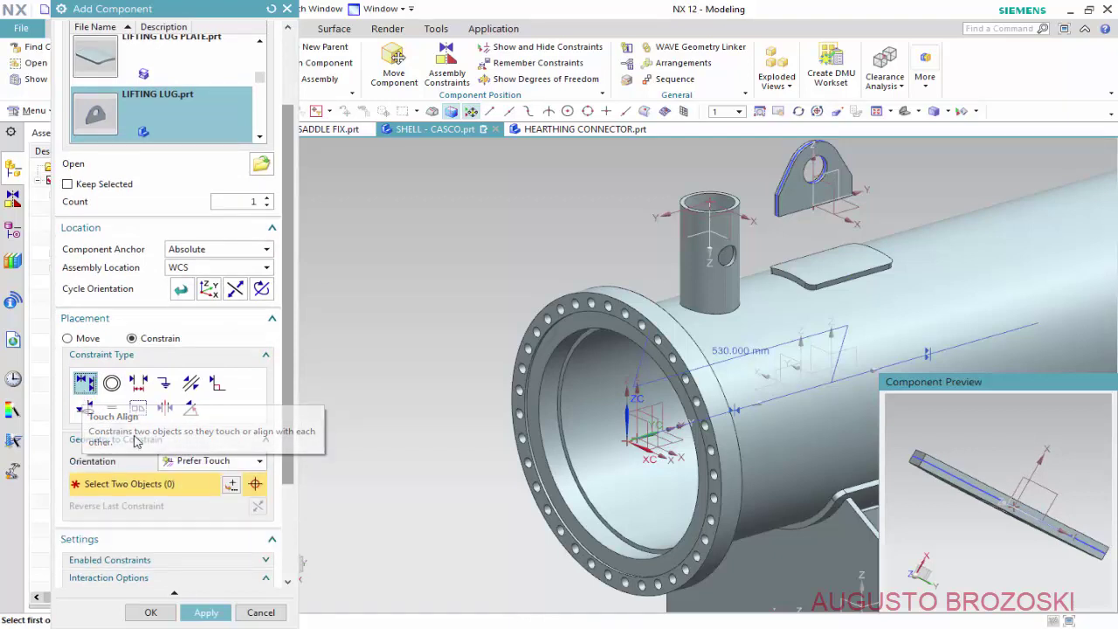
scroll(1002, 515, "up", 2)
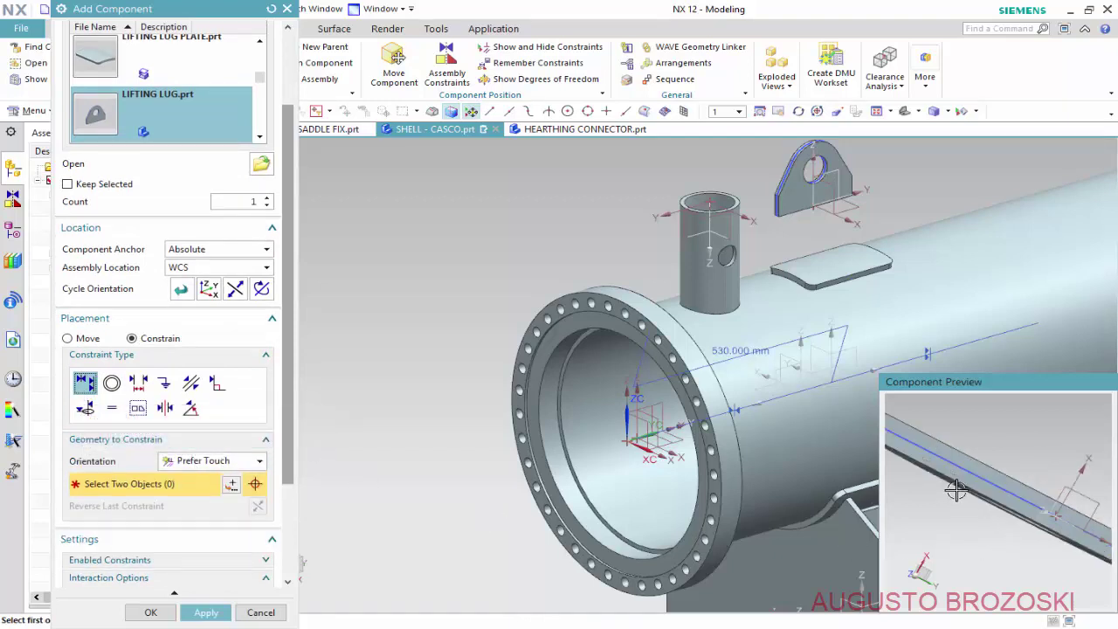
scroll(979, 489, "up", 2)
left_click(959, 466)
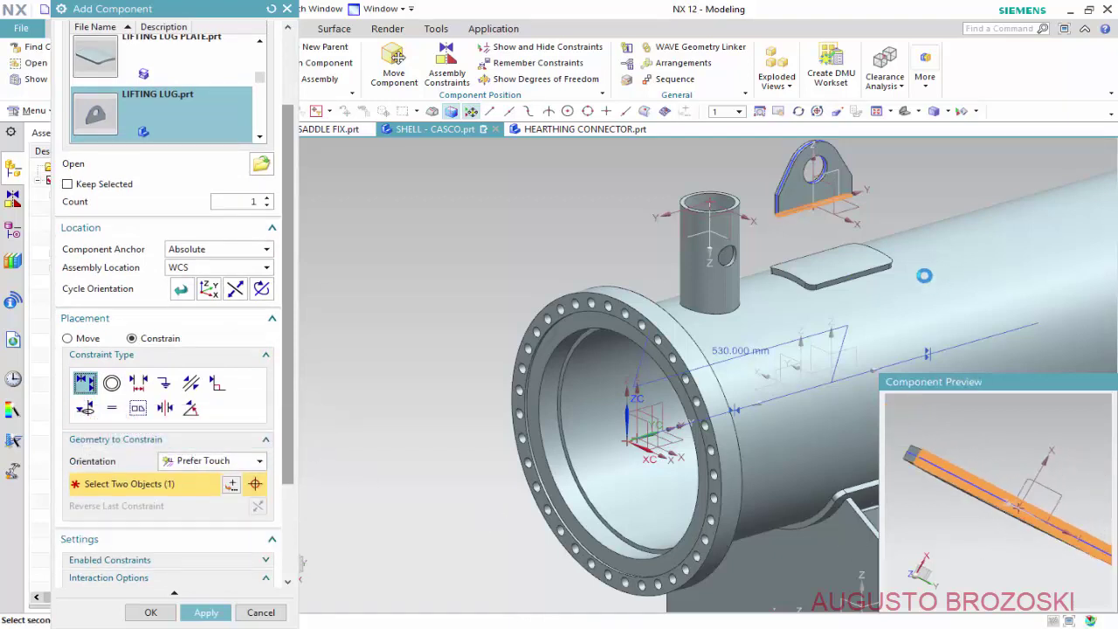
left_click(858, 253)
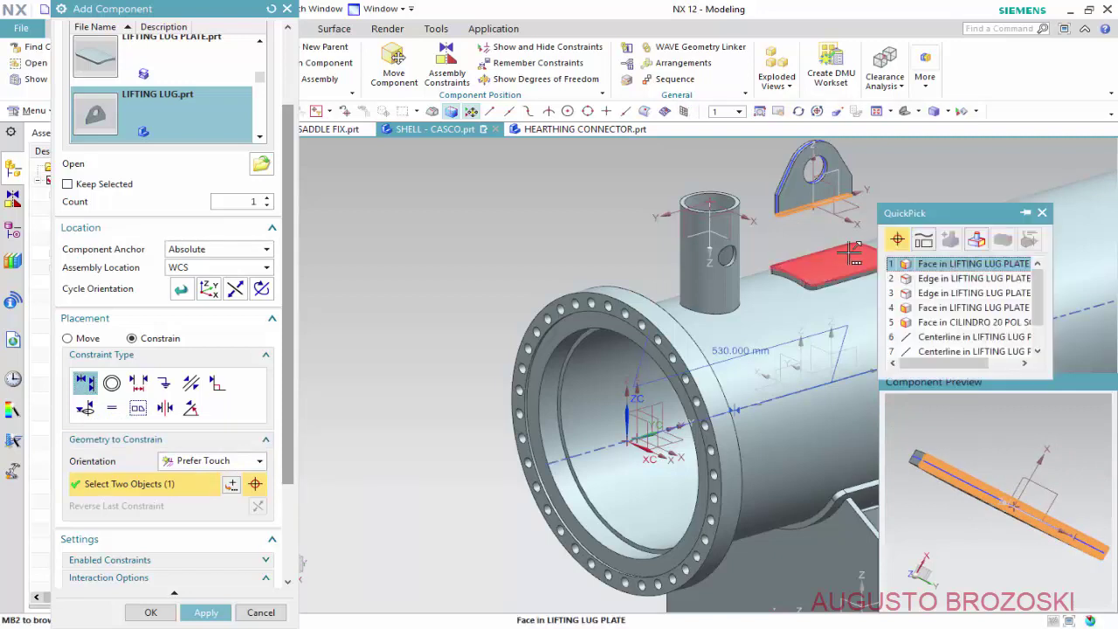
left_click(932, 264)
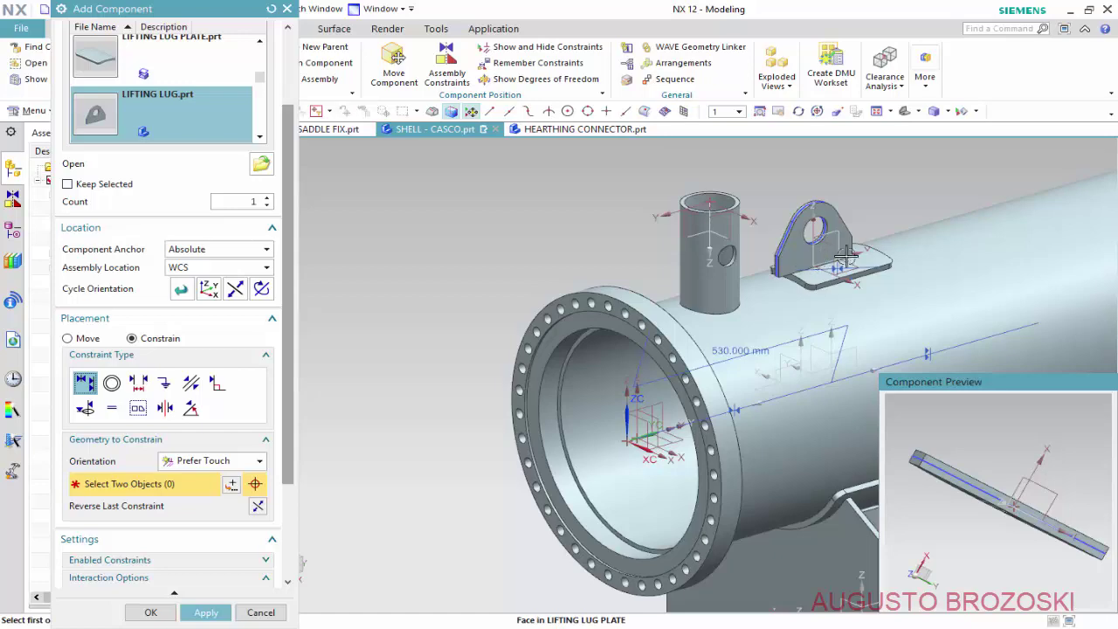
scroll(837, 257, "up", 2)
scroll(837, 258, "up", 2)
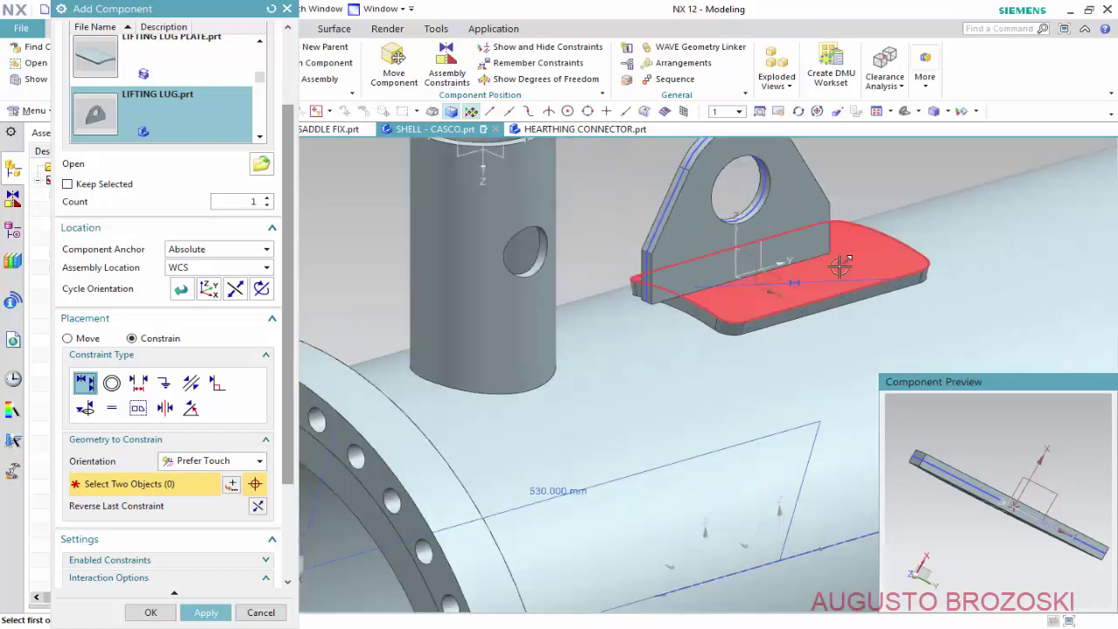
scroll(477, 393, "down", 4)
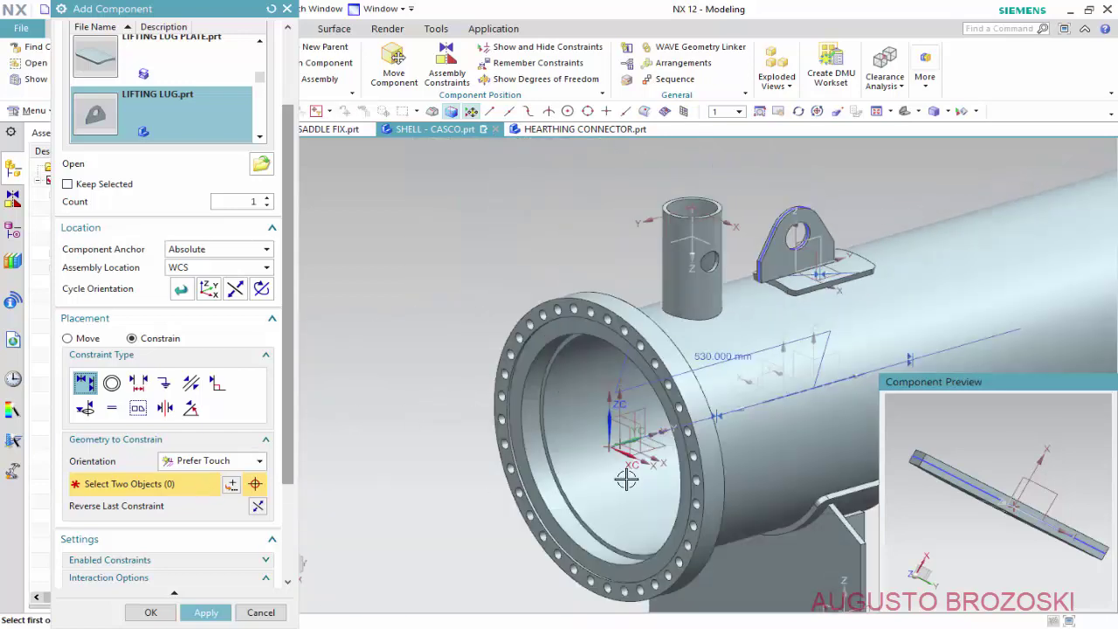
mouse_move(998, 459)
middle_mouse_down()
mouse_move(994, 476)
mouse_move(1001, 447)
mouse_move(988, 525)
mouse_move(1040, 463)
mouse_move(1013, 515)
mouse_move(1023, 468)
middle_mouse_up()
scroll(991, 572, "up", 2)
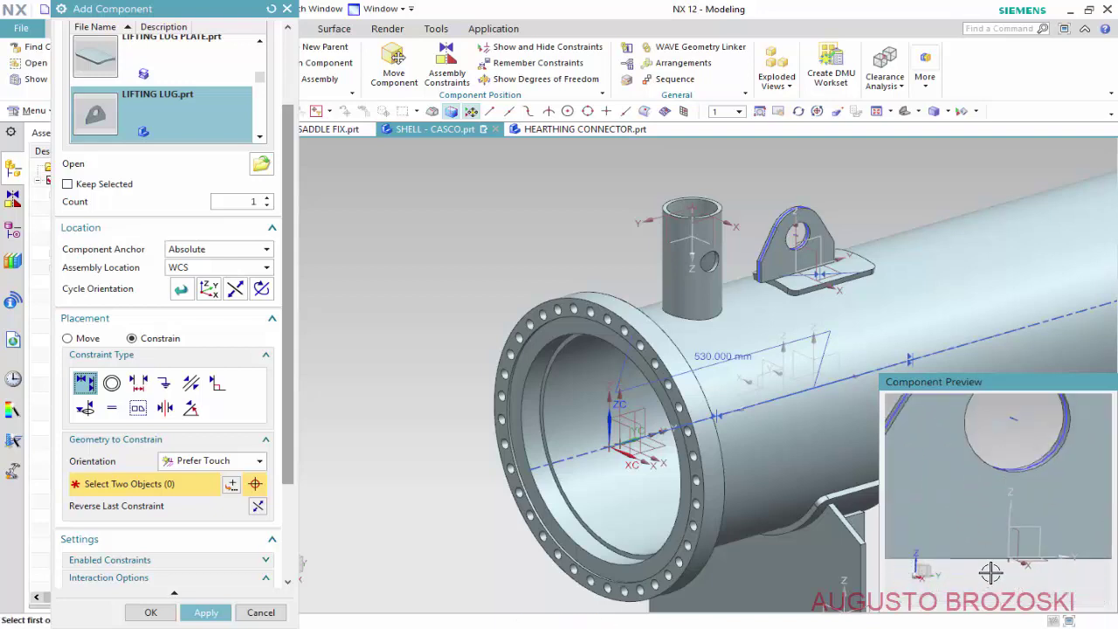
- Align the lug's YZ plane with the shell's plane, reversed so the lug stands upright
left_click(1038, 524)
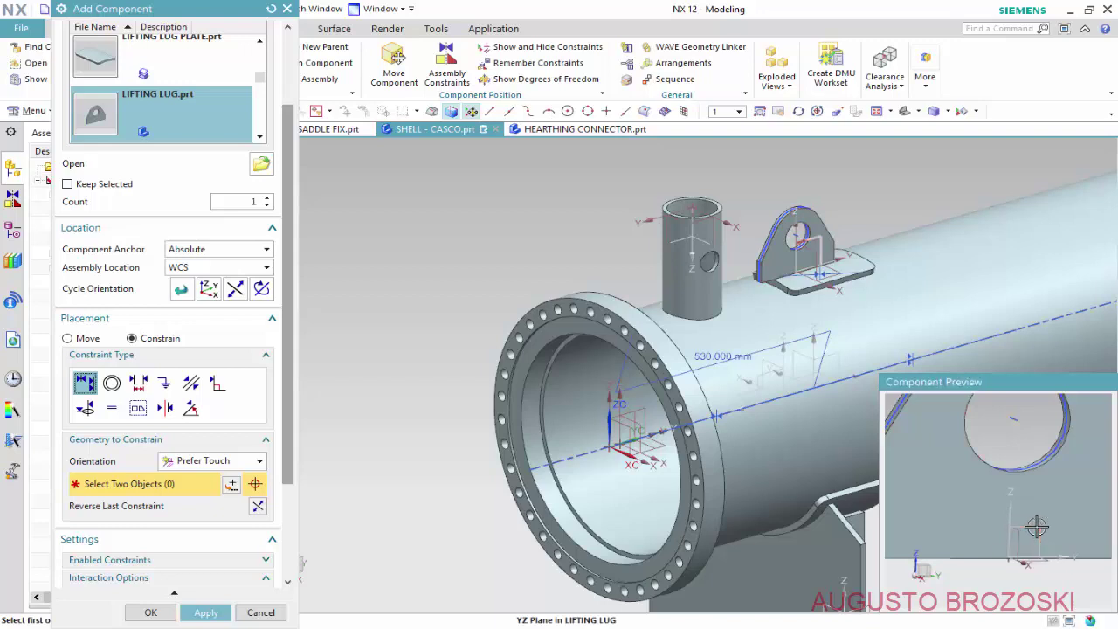
left_click(643, 411)
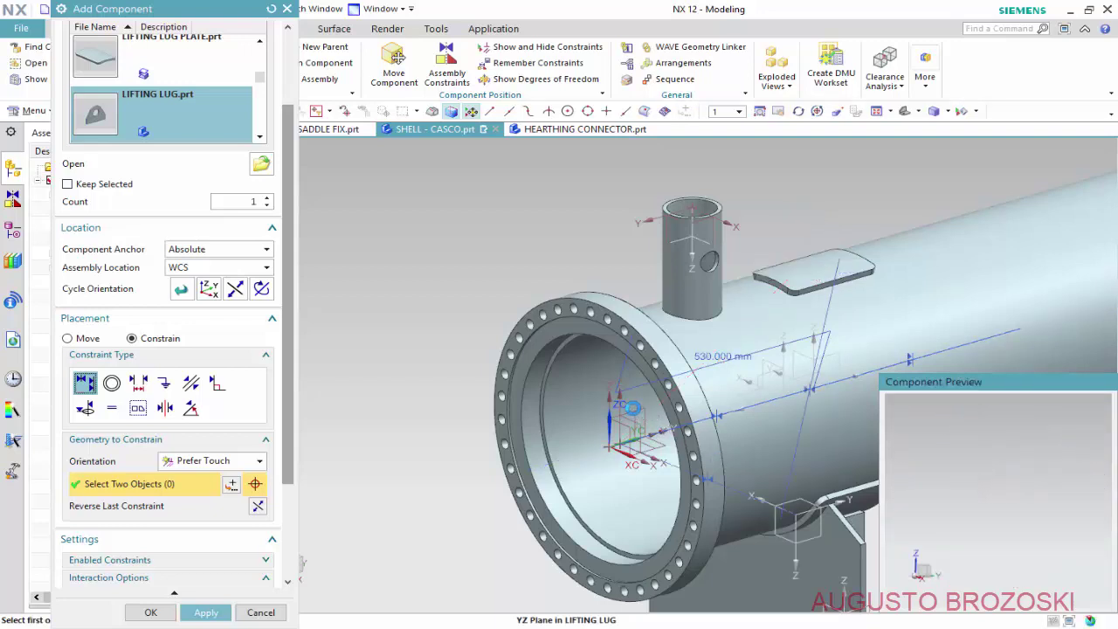
left_click(258, 506)
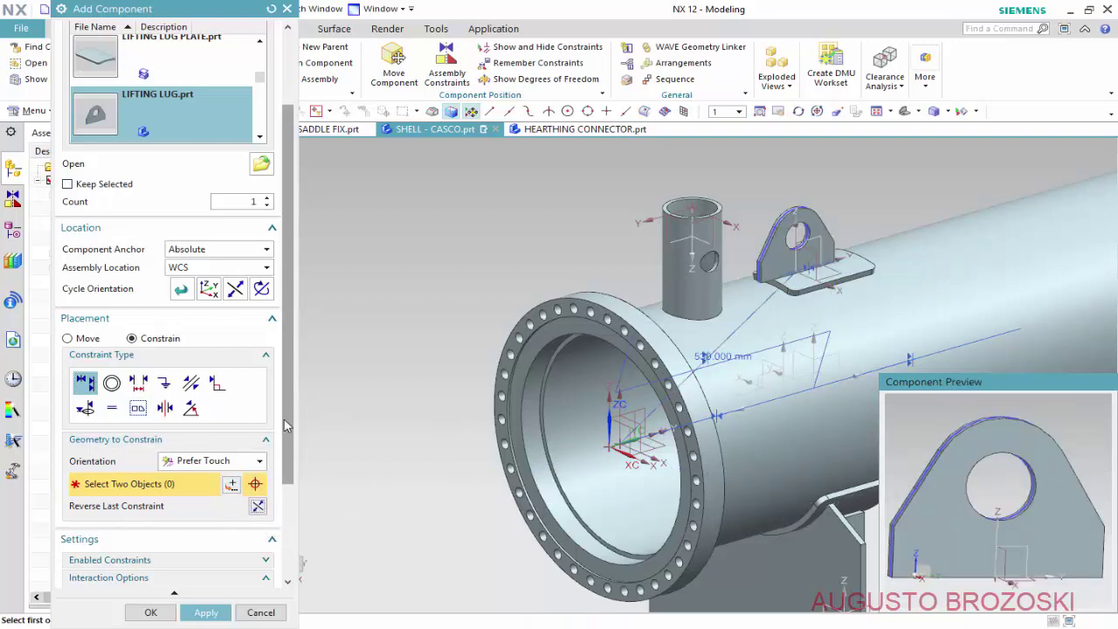
- Align the lug's XZ plane with the plate's plane, reverse it, and apply the placement
scroll(809, 227, "up", 2)
scroll(809, 227, "up", 2)
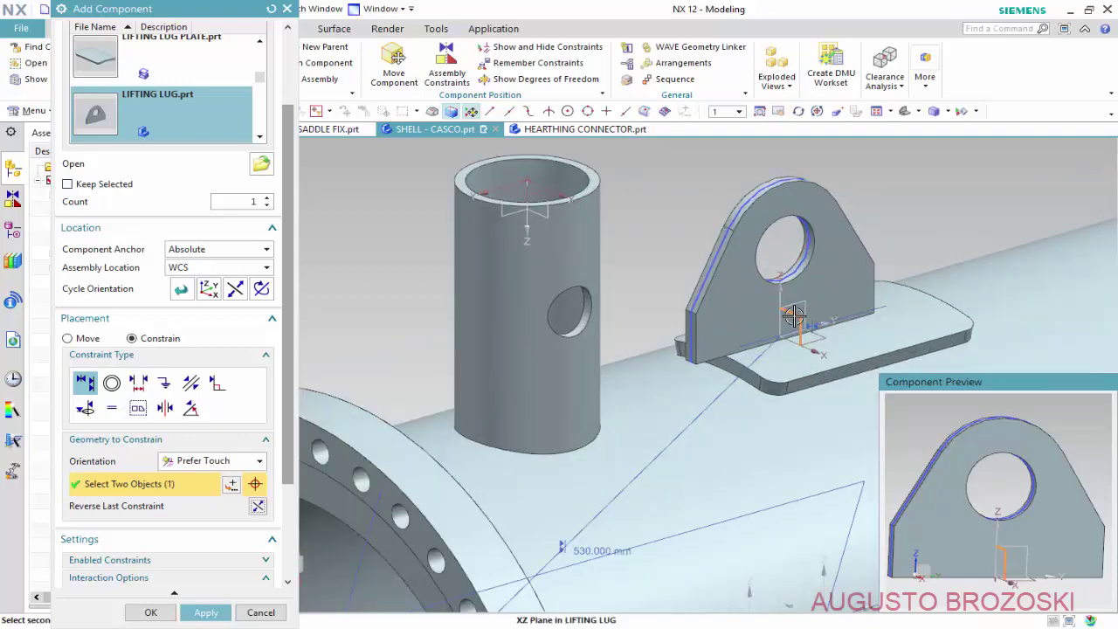
scroll(787, 332, "down", 3)
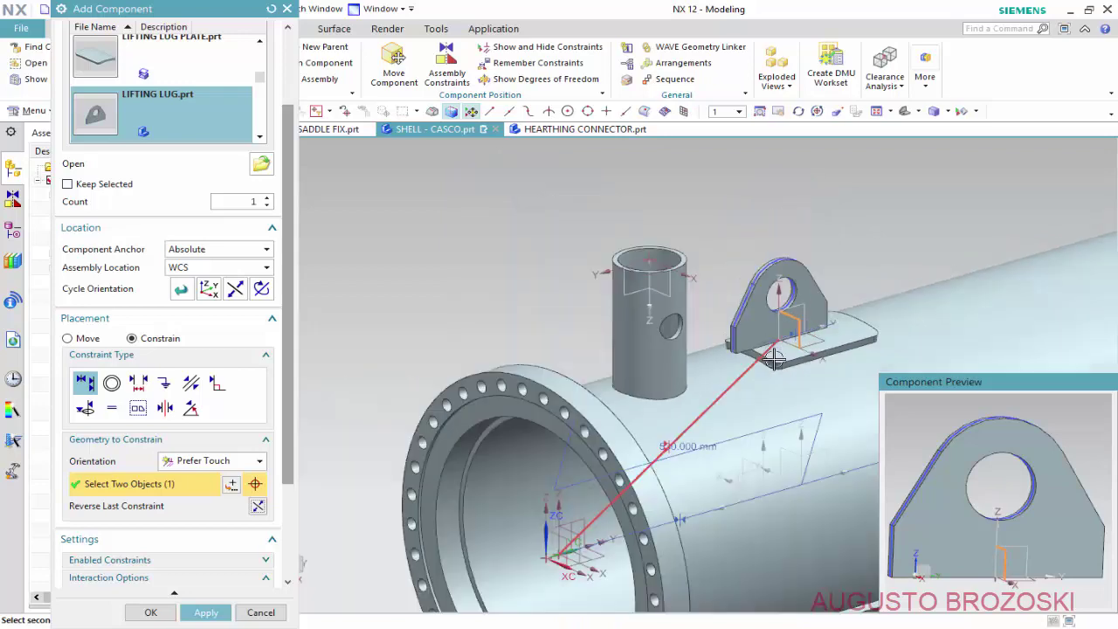
scroll(810, 441, "up", 2)
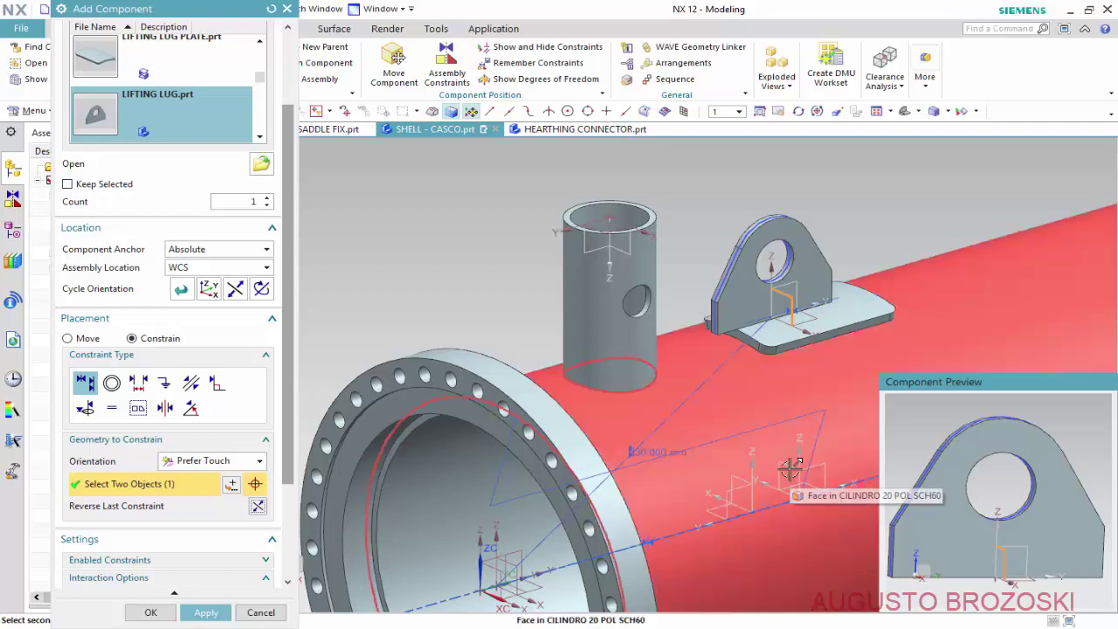
left_click(789, 468)
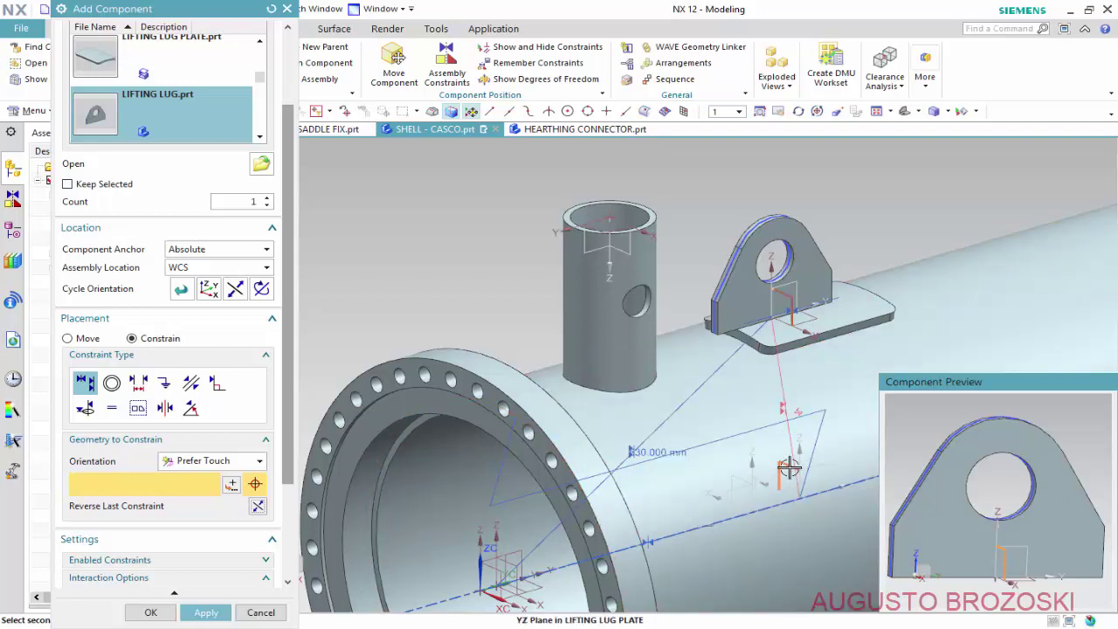
left_click(258, 506)
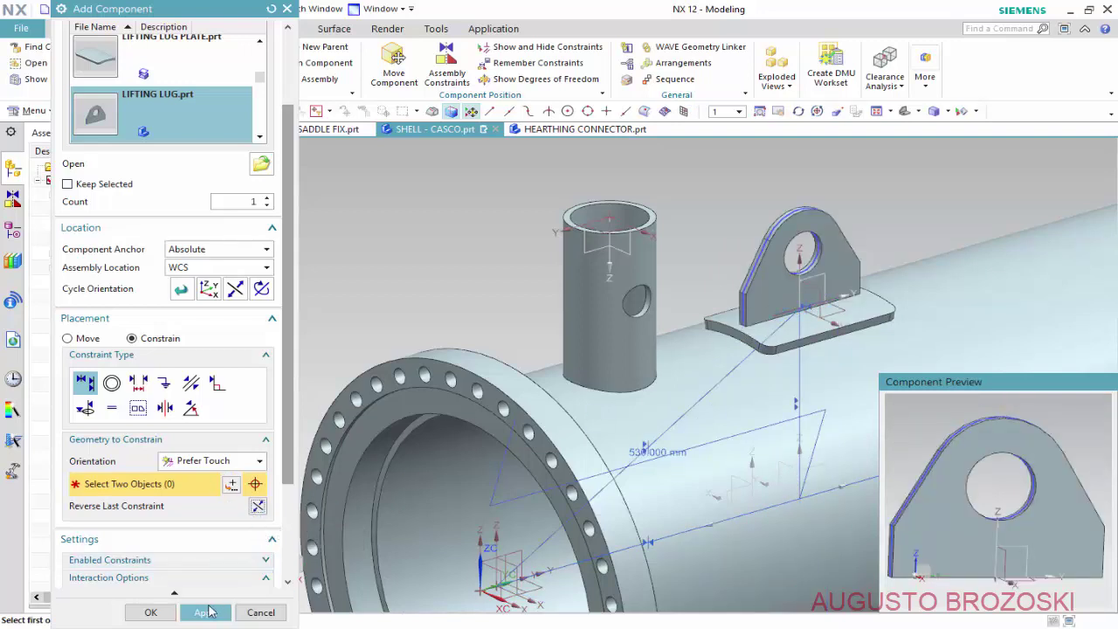
left_click(206, 613)
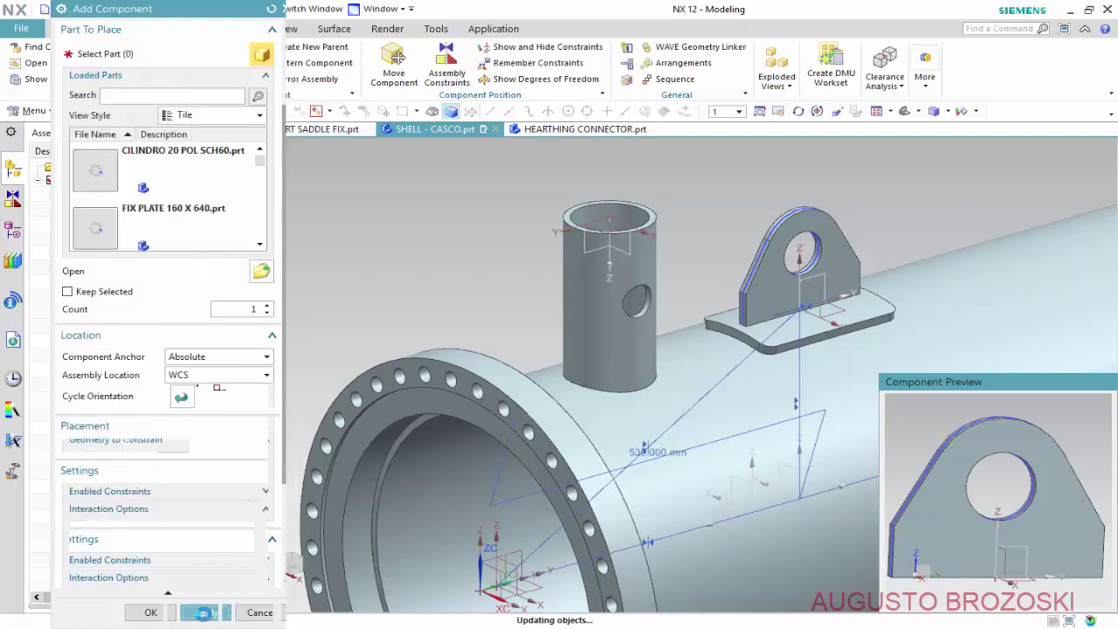
- Finish adding components and hide sketches and assembly constraint symbols via Show and Hide
left_click(260, 613)
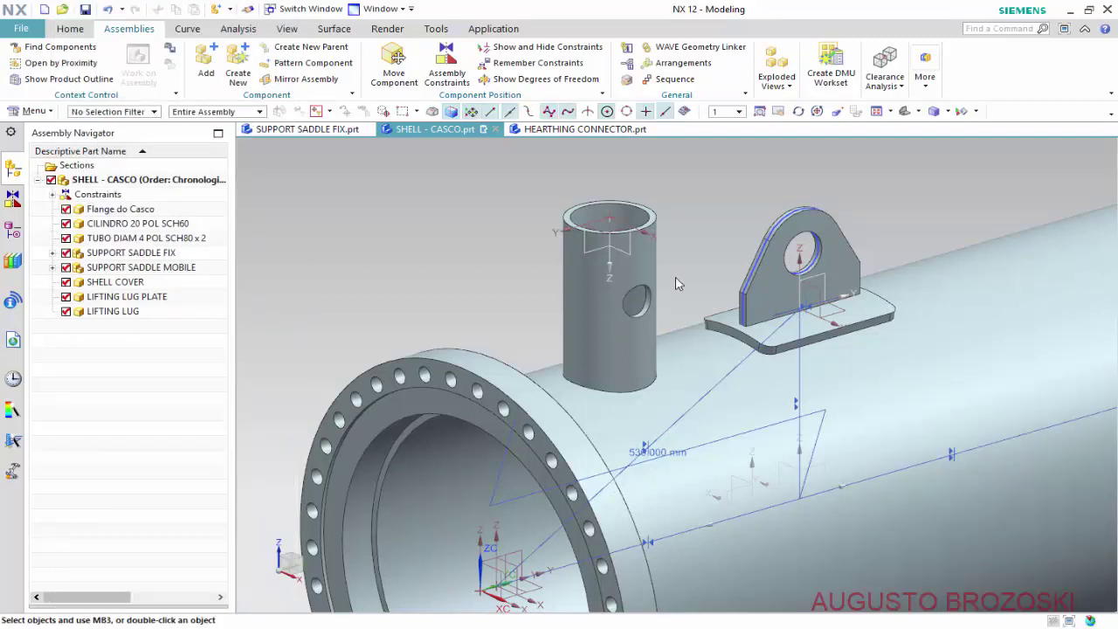
left_click(1014, 111)
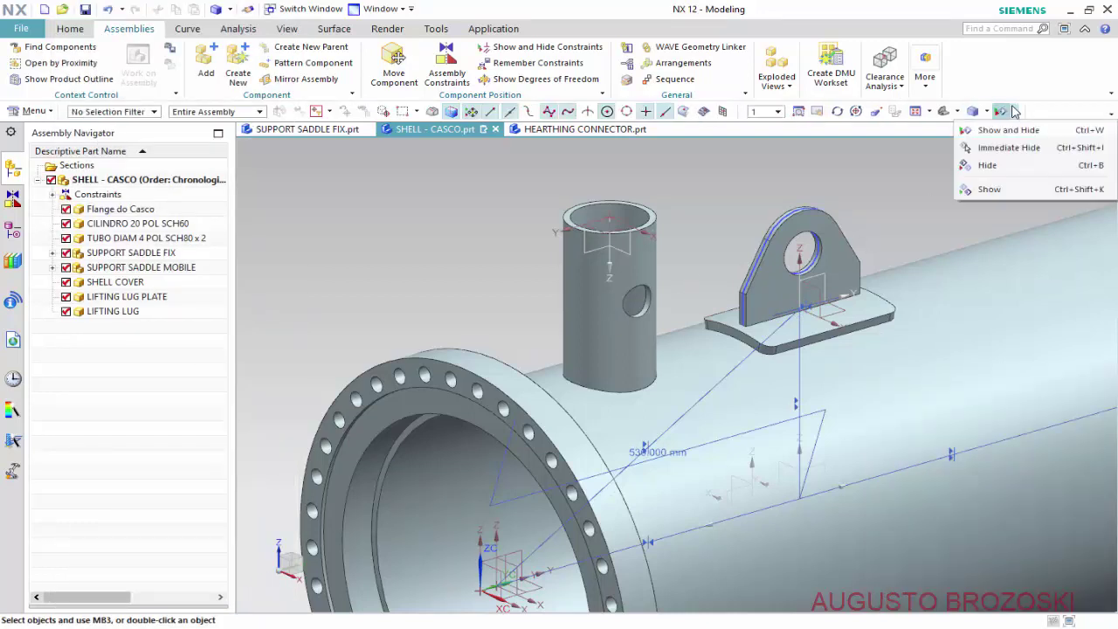
left_click(1008, 131)
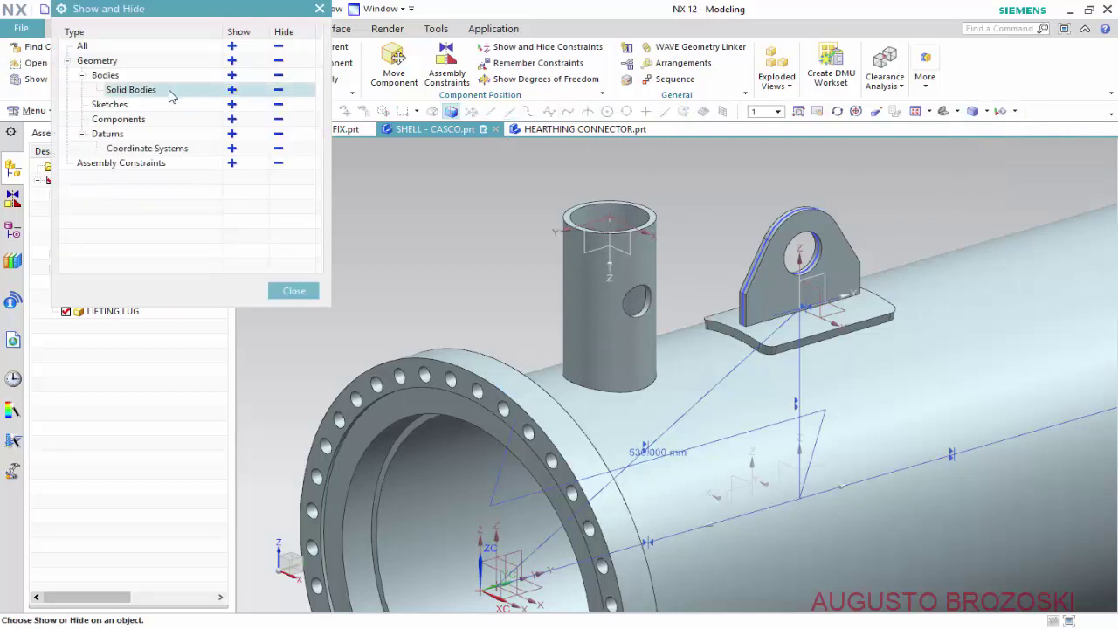
left_click(278, 106)
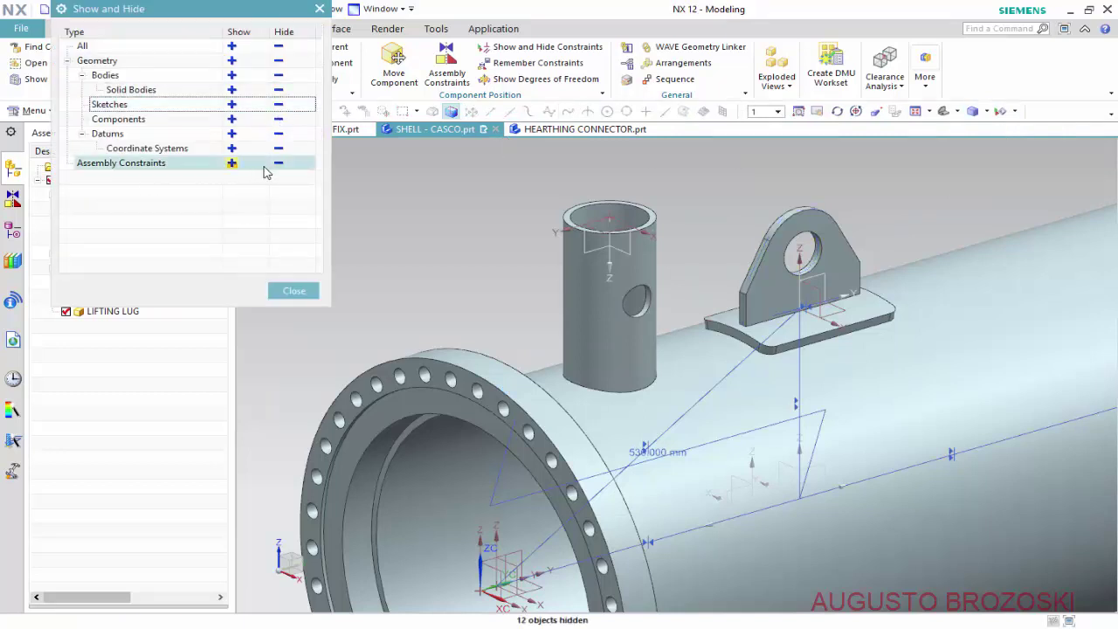
left_click(279, 166)
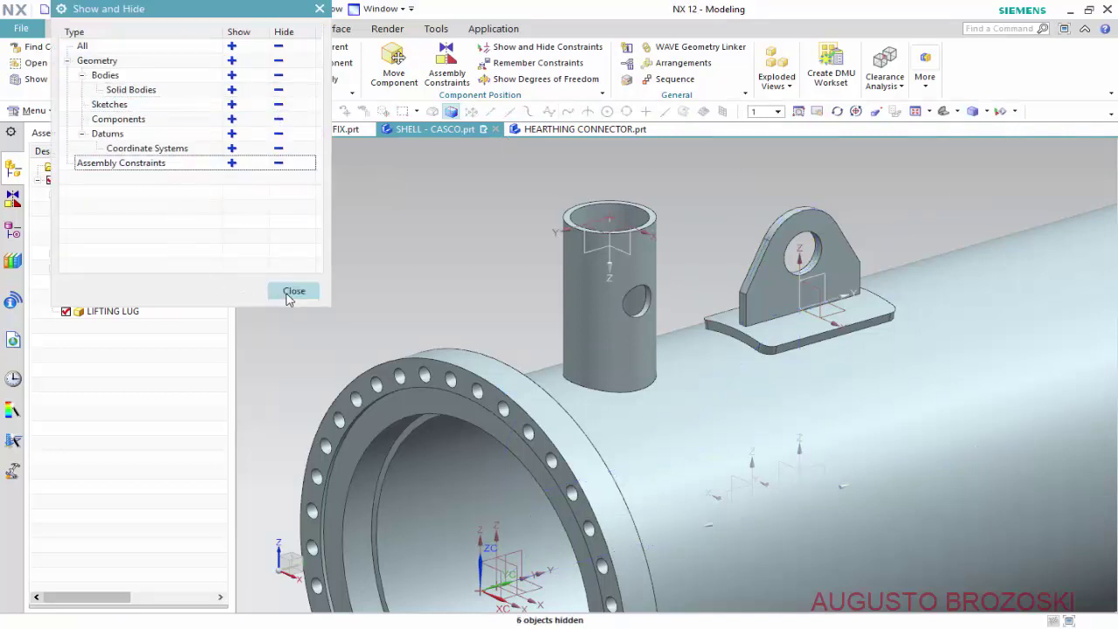
left_click(294, 291)
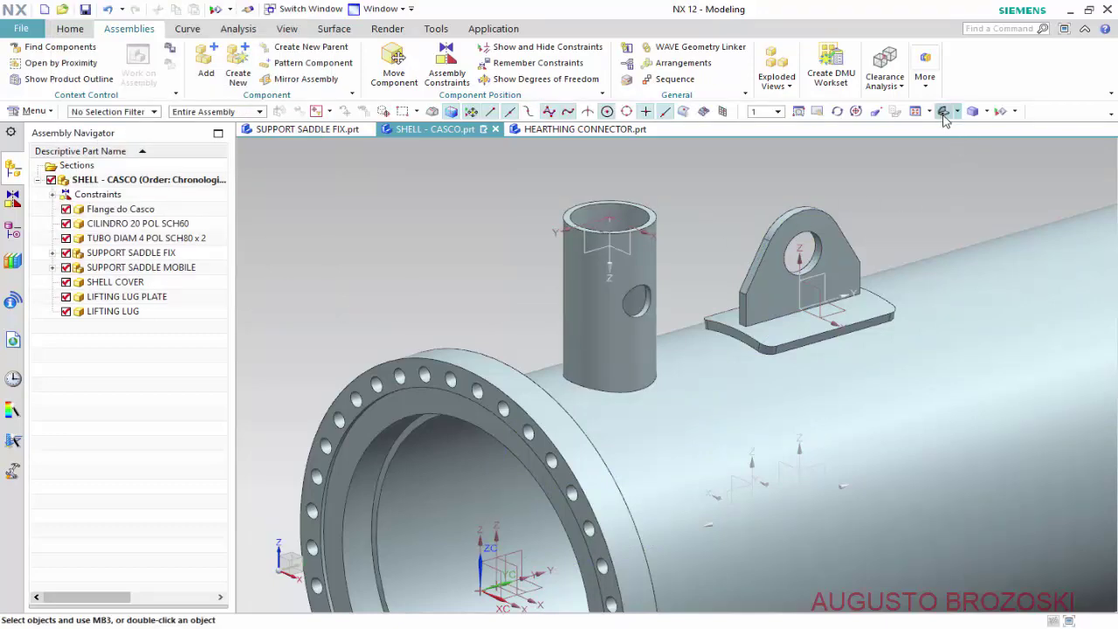
- Fit the whole heat exchanger in view and save the SHELL - CASCO assembly
left_click(943, 113)
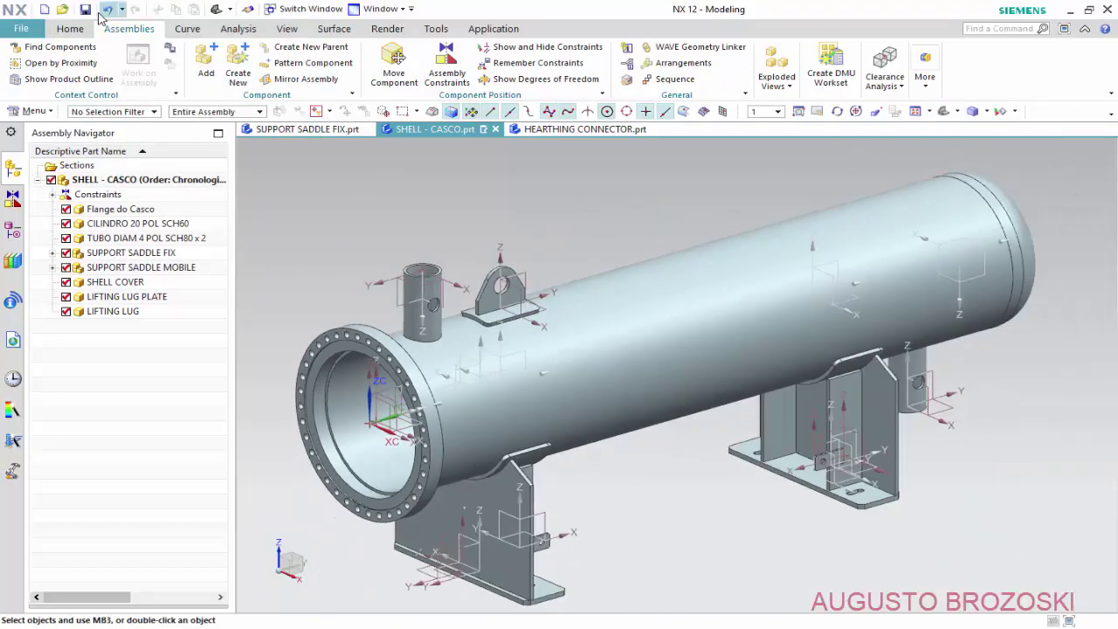
left_click(85, 10)
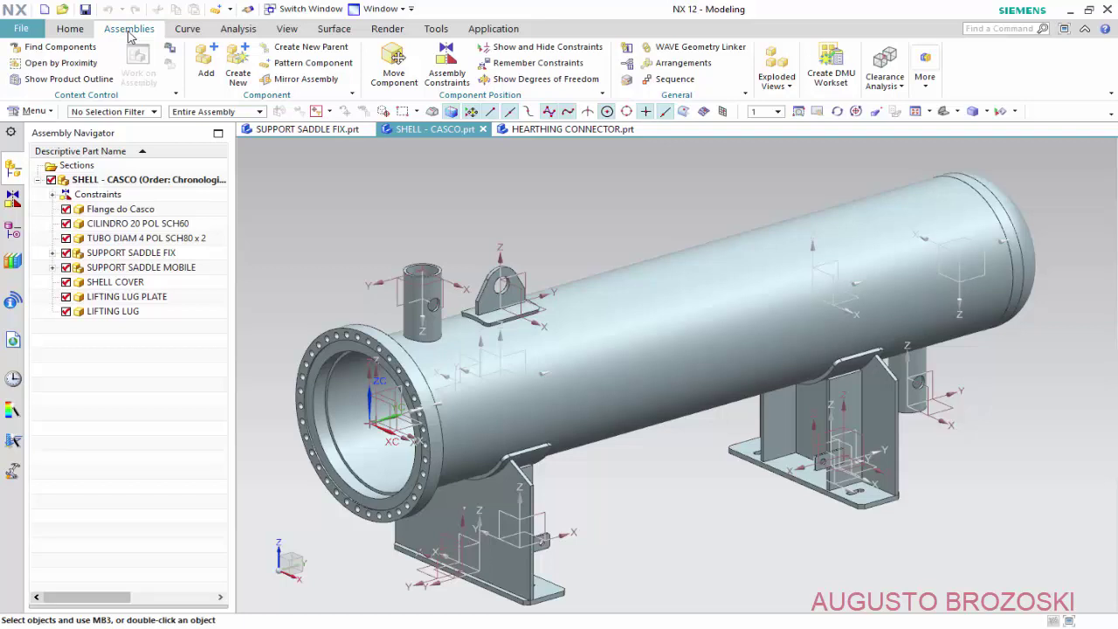
left_click(72, 29)
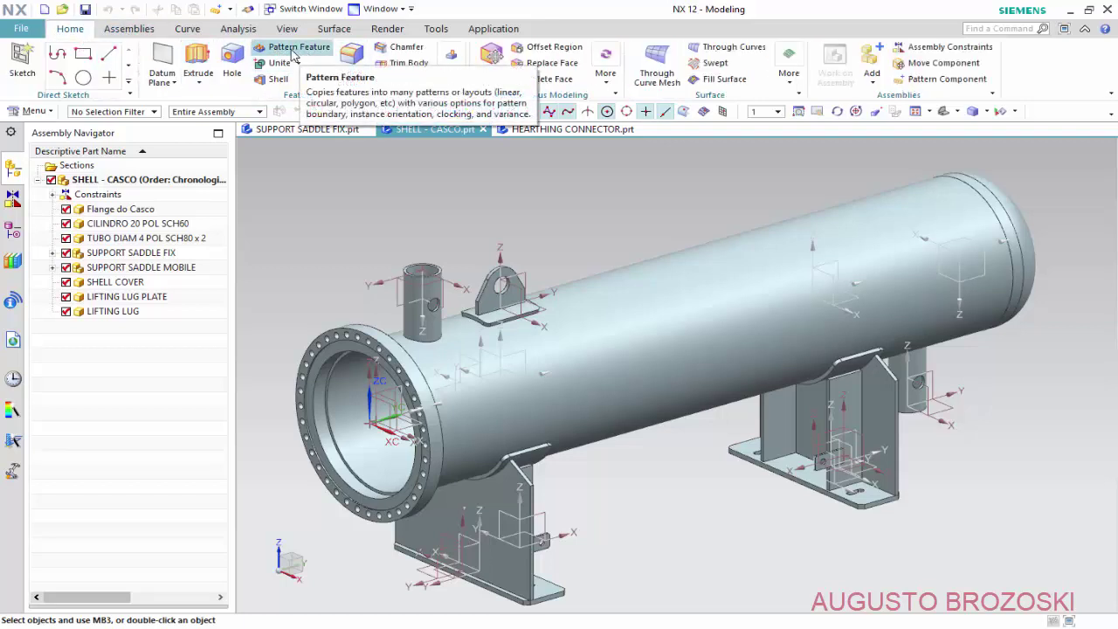
left_click(138, 33)
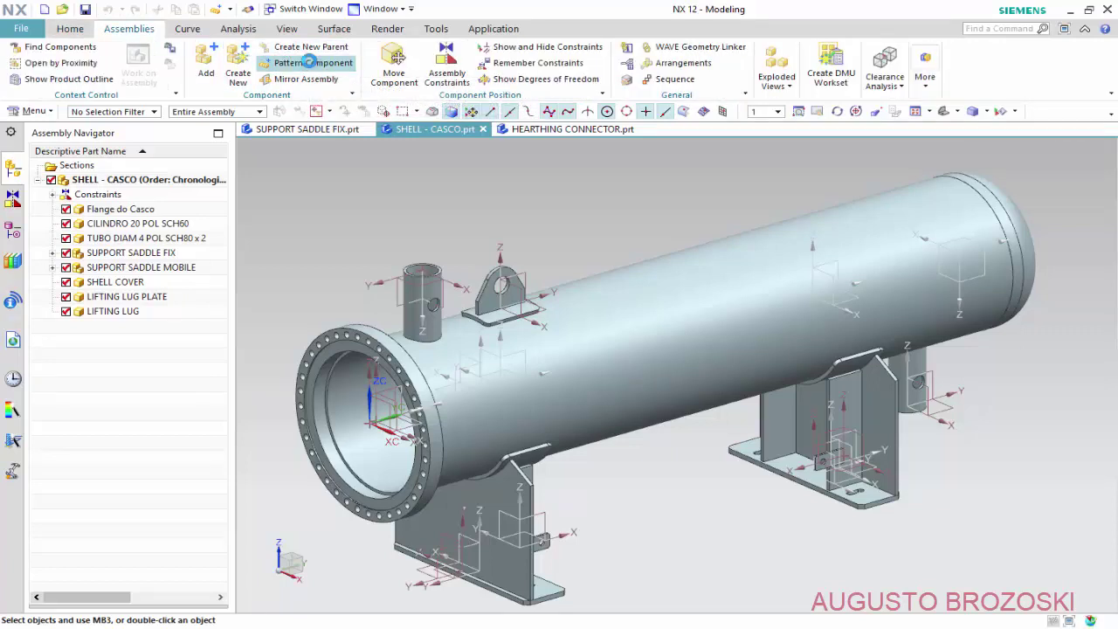
- Linearly pattern the lifting lug and its base plate along Y, count 2, pitch 1400 mm
left_click(309, 62)
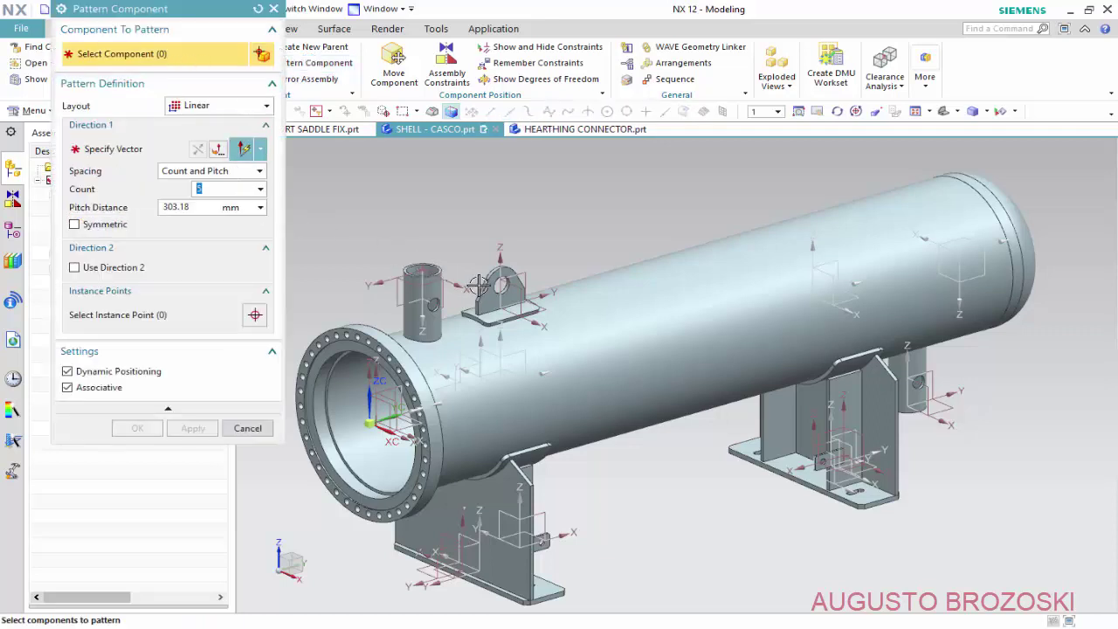
scroll(479, 287, "up", 1)
scroll(480, 291, "up", 1)
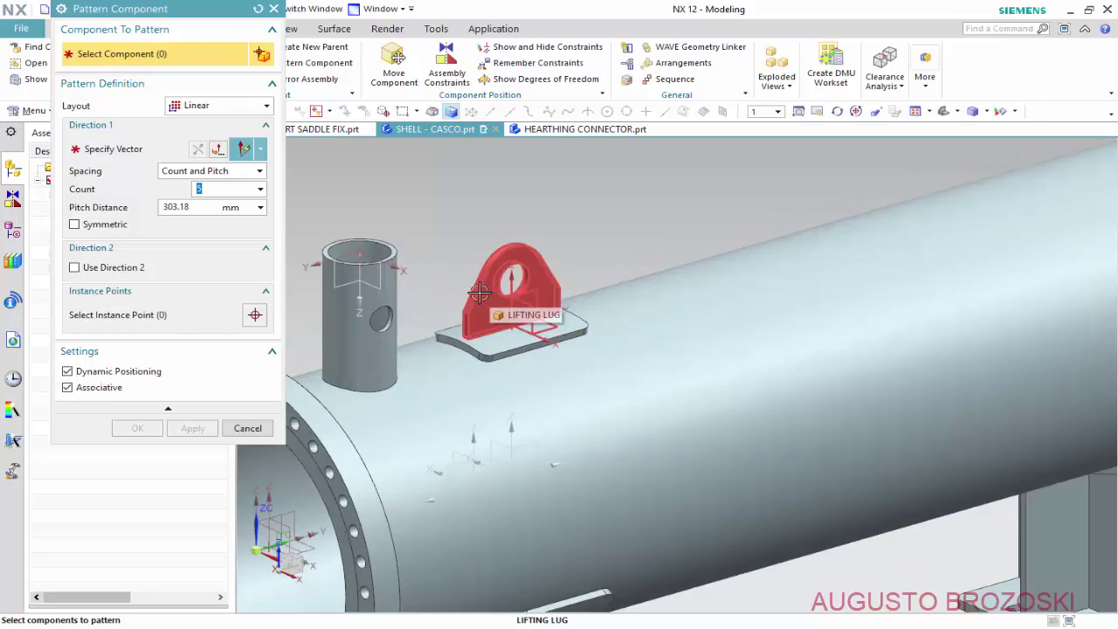
left_click(480, 291)
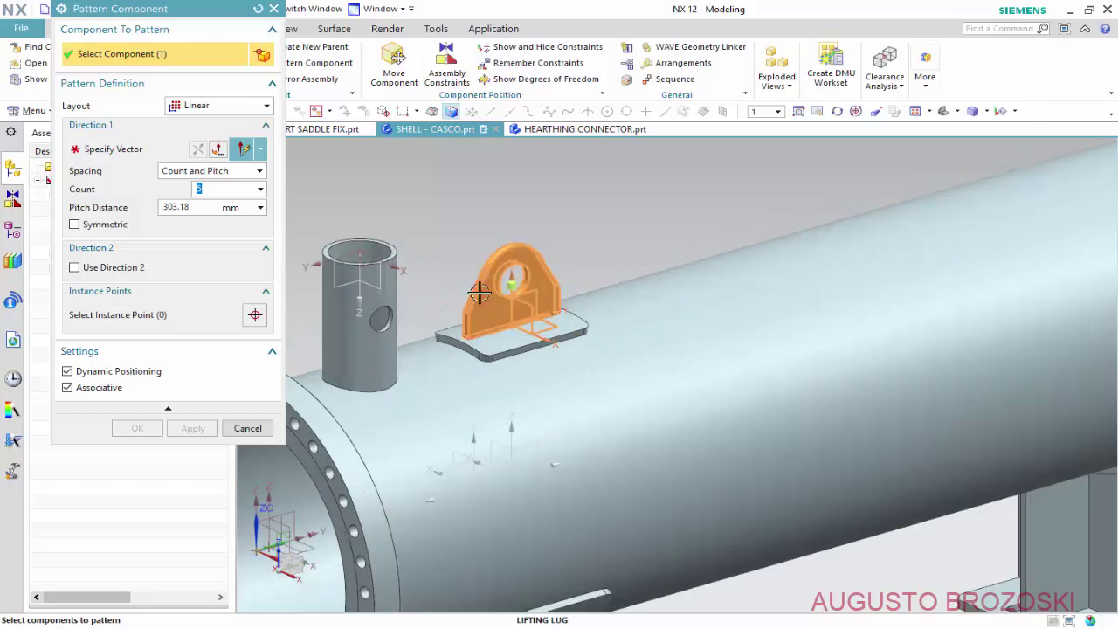
left_click(480, 344)
scroll(444, 242, "down", 1)
scroll(446, 245, "down", 1)
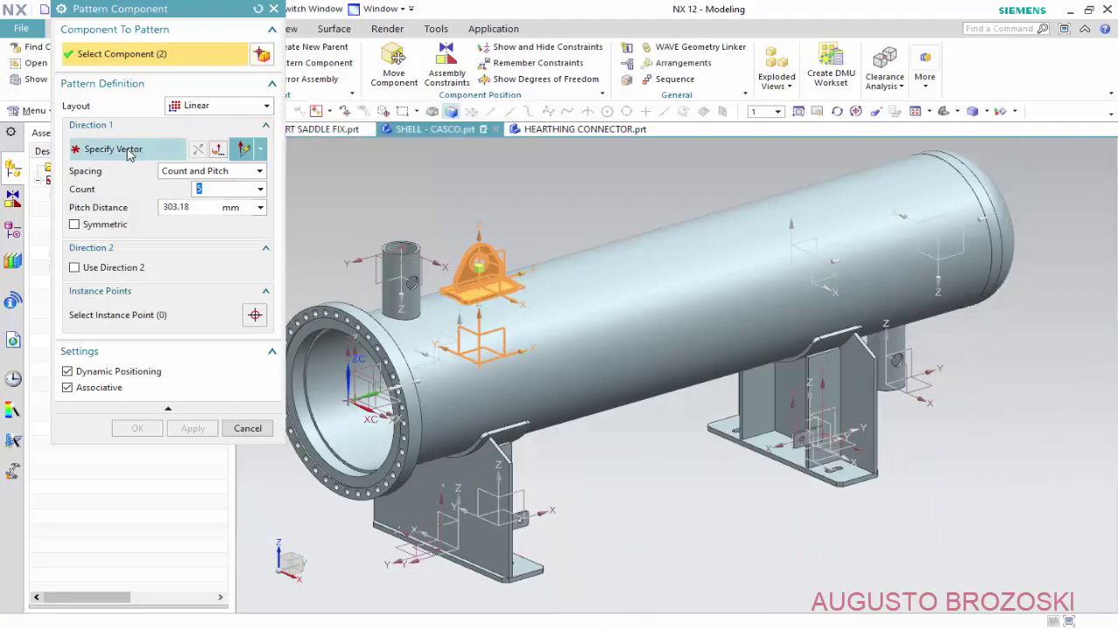
left_click(128, 154)
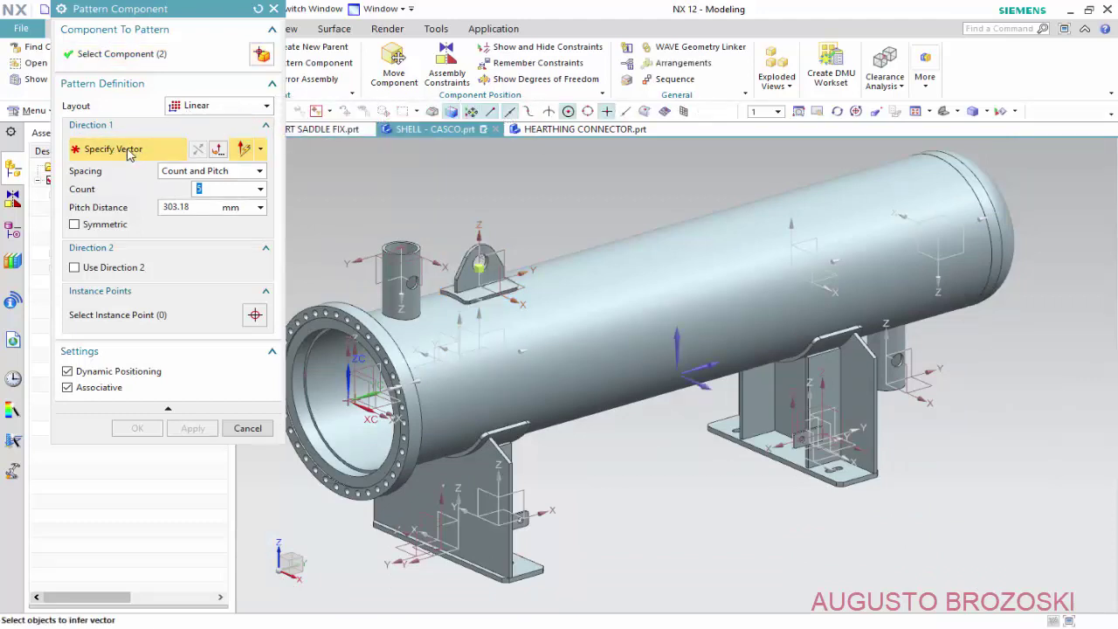
left_click(712, 366)
type("2")
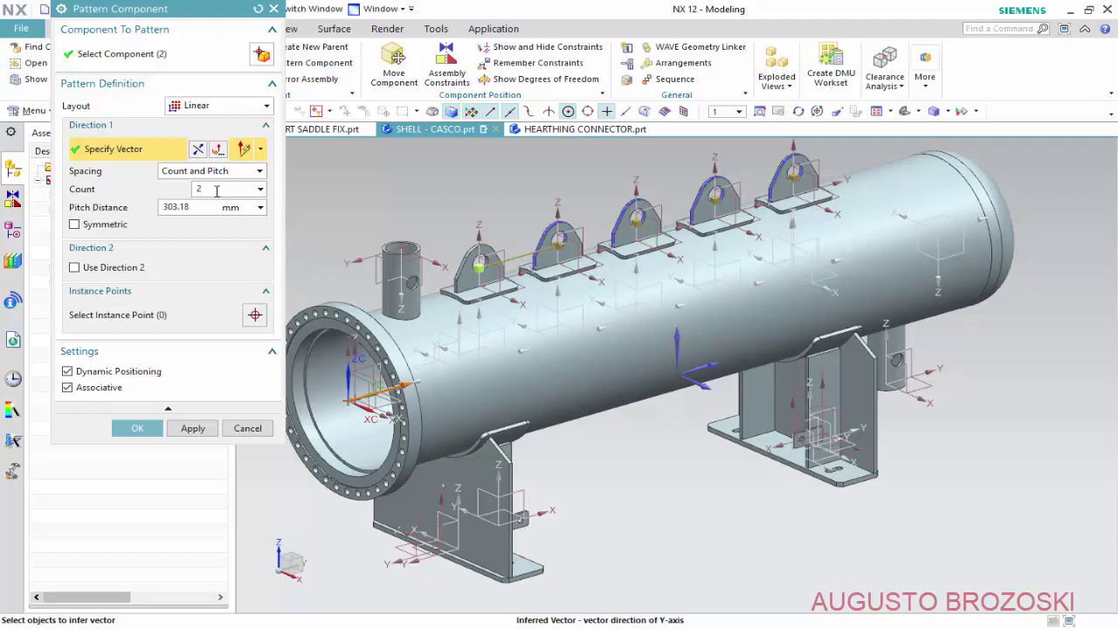
key("Return")
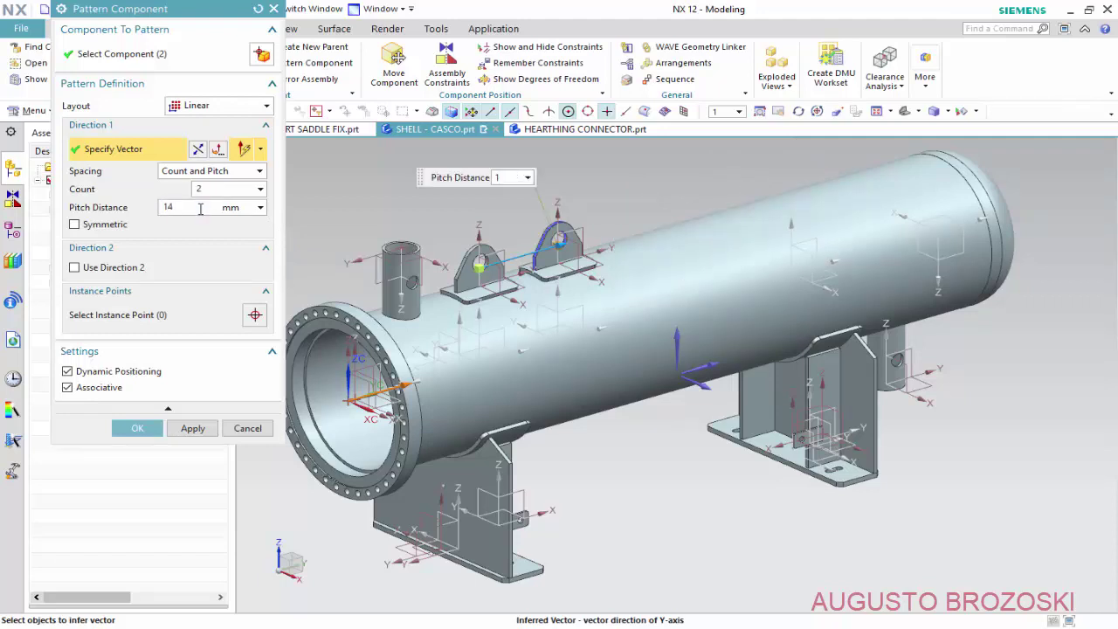
key("Return")
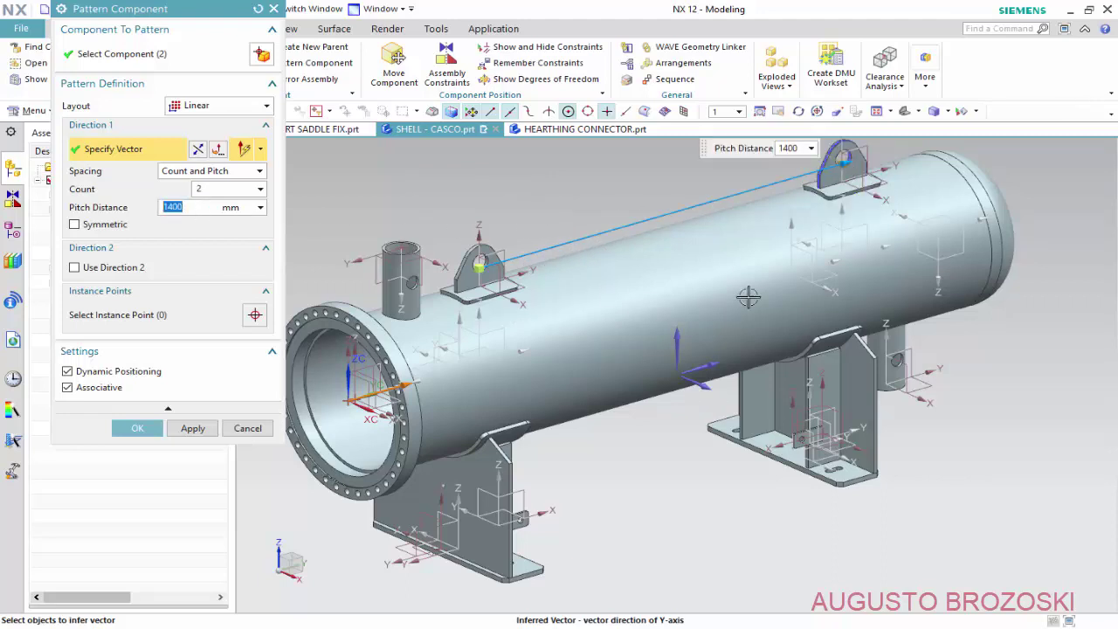
left_click(138, 429)
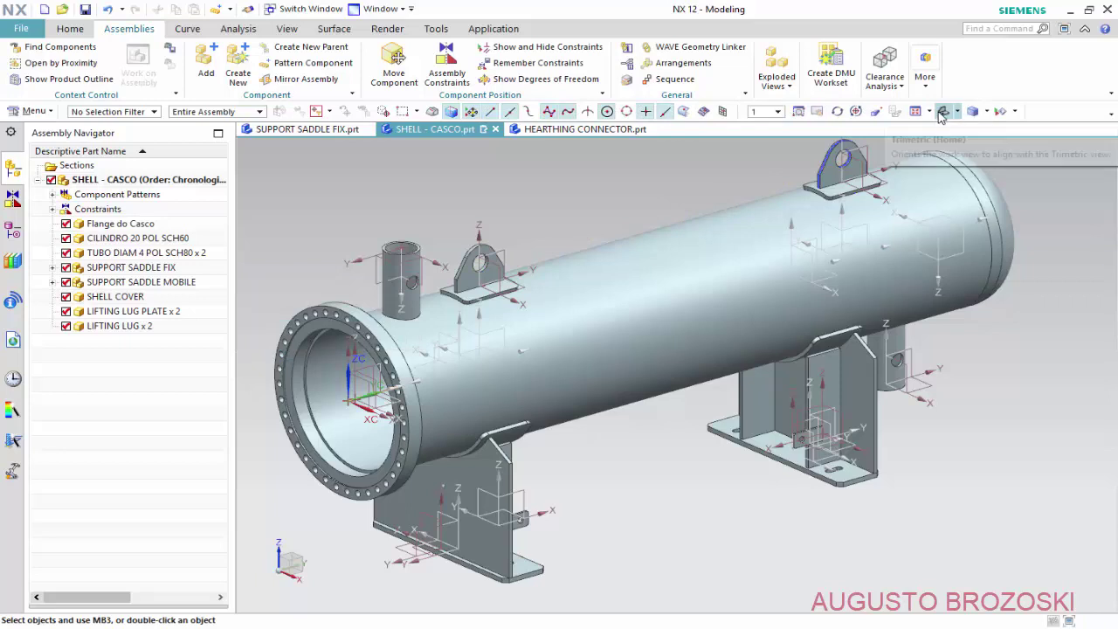
- Fit the model to the view and zoom in on the nozzle pipe and first lifting lug
key("ctrl+f")
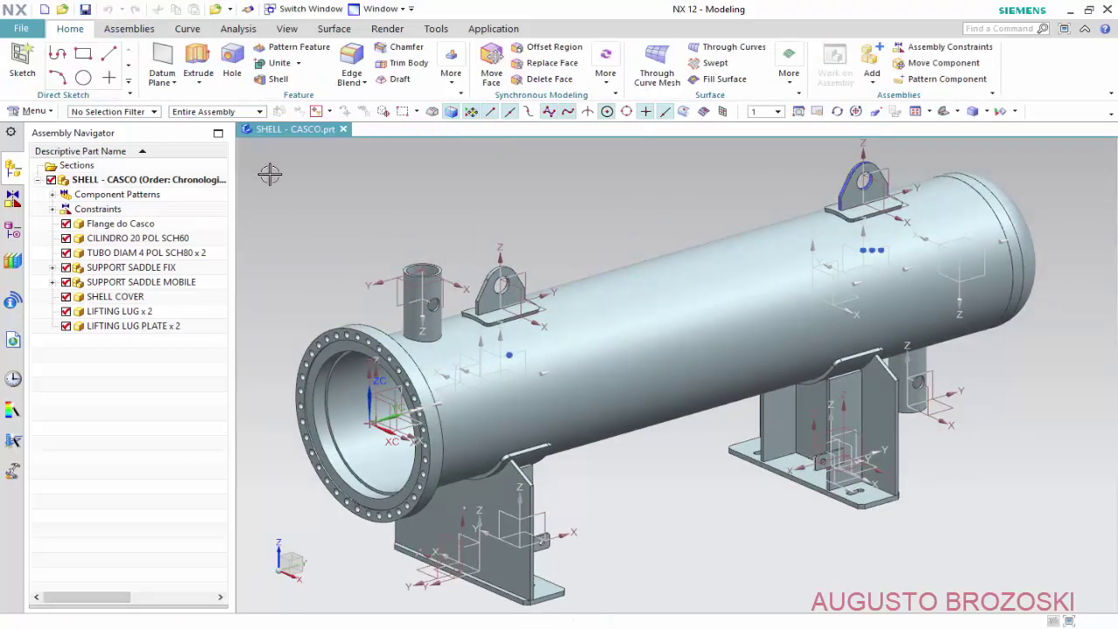
scroll(404, 304, "up", 3)
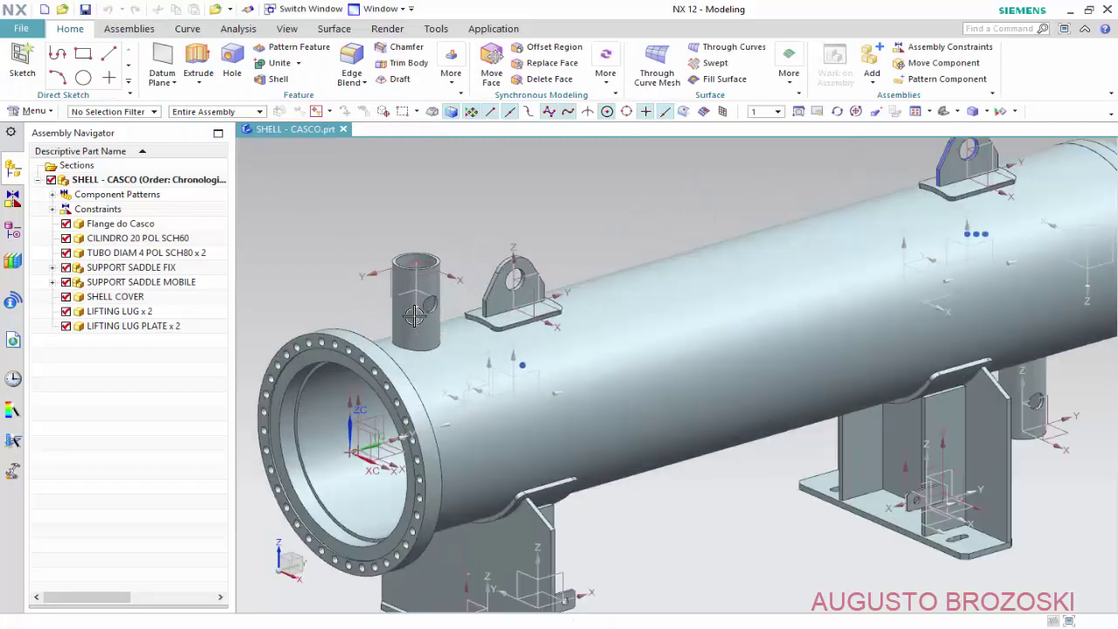
scroll(414, 316, "up", 3)
scroll(415, 317, "up", 1)
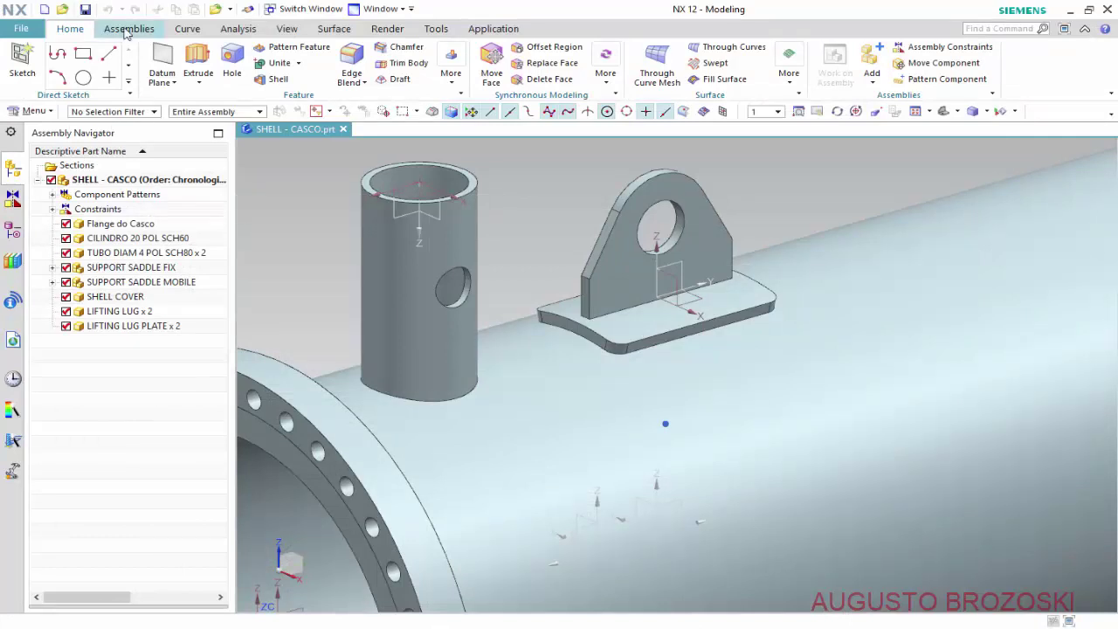
- Add ASME B16_11 HALF COUPLING CLASS 3000 1 POL.prt as a new component
left_click(127, 30)
left_click(206, 61)
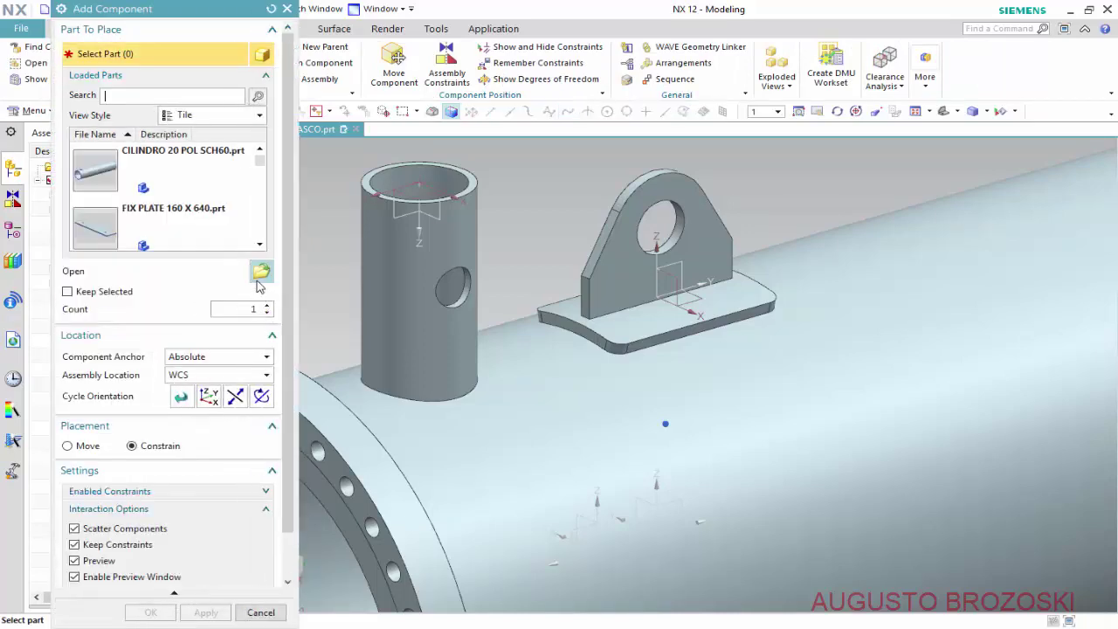
left_click(261, 271)
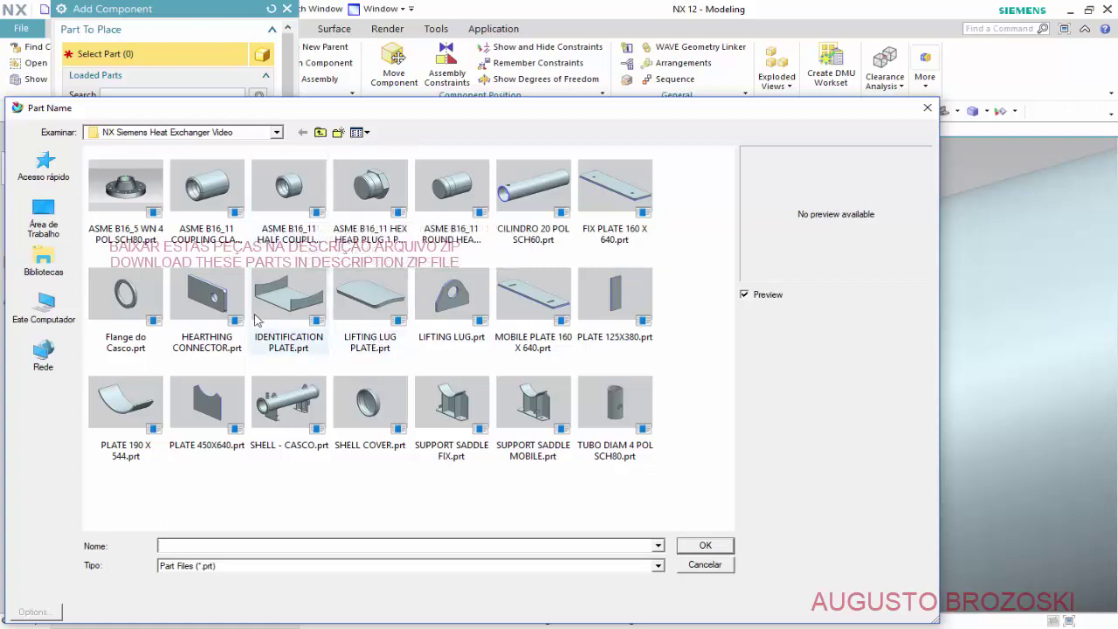
left_click(293, 213)
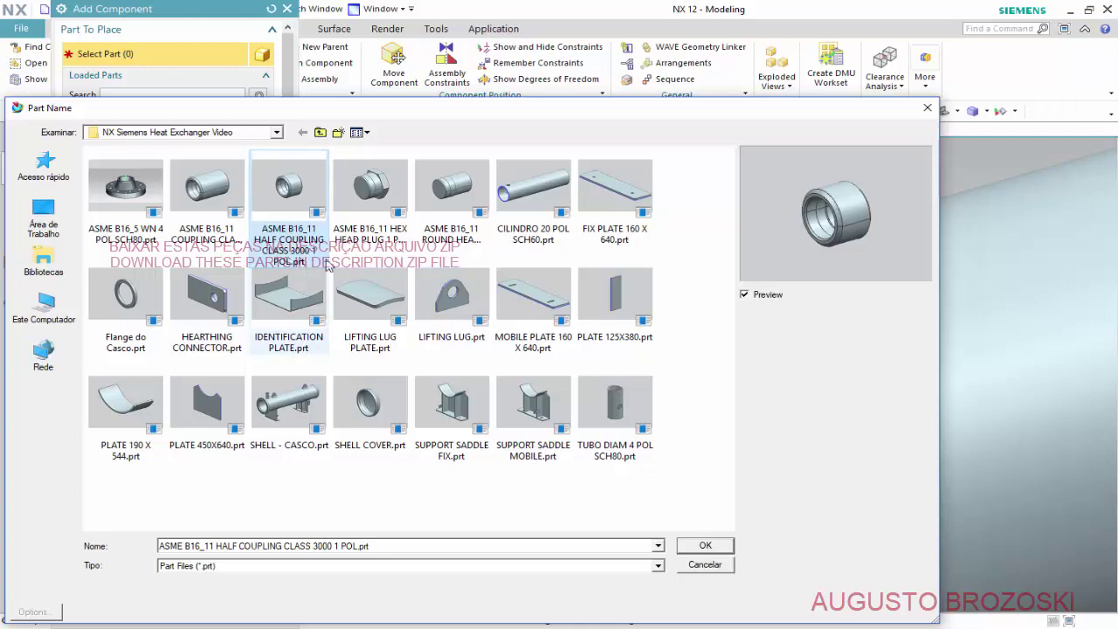
left_click(704, 546)
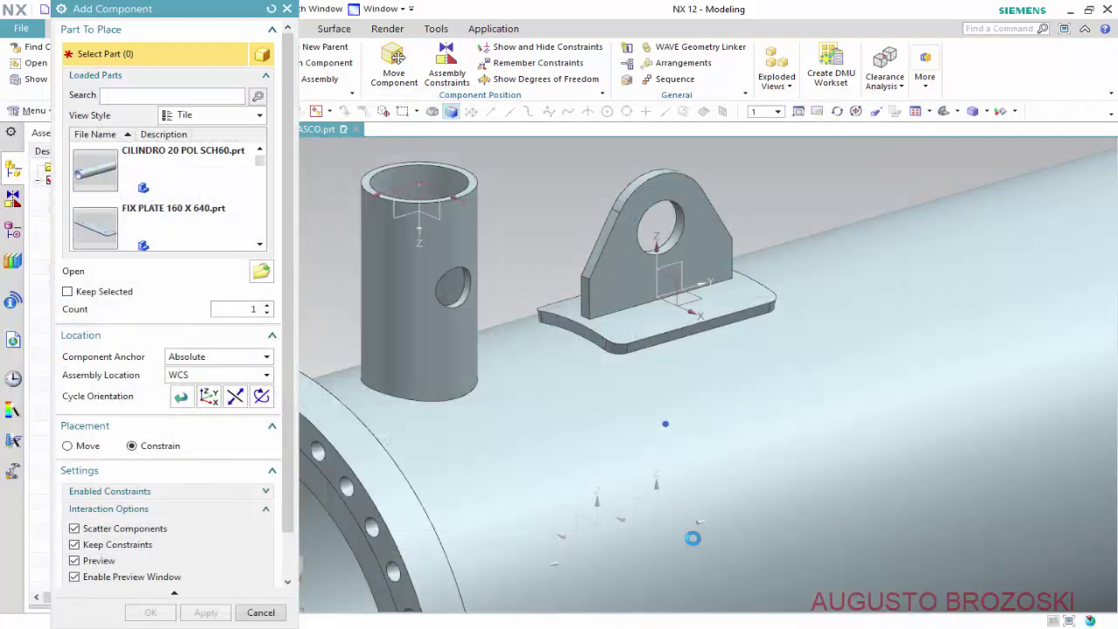
- Move the half coupling up to nozzle height and rotate it about its vertical axis
scroll(639, 395, "down", 2)
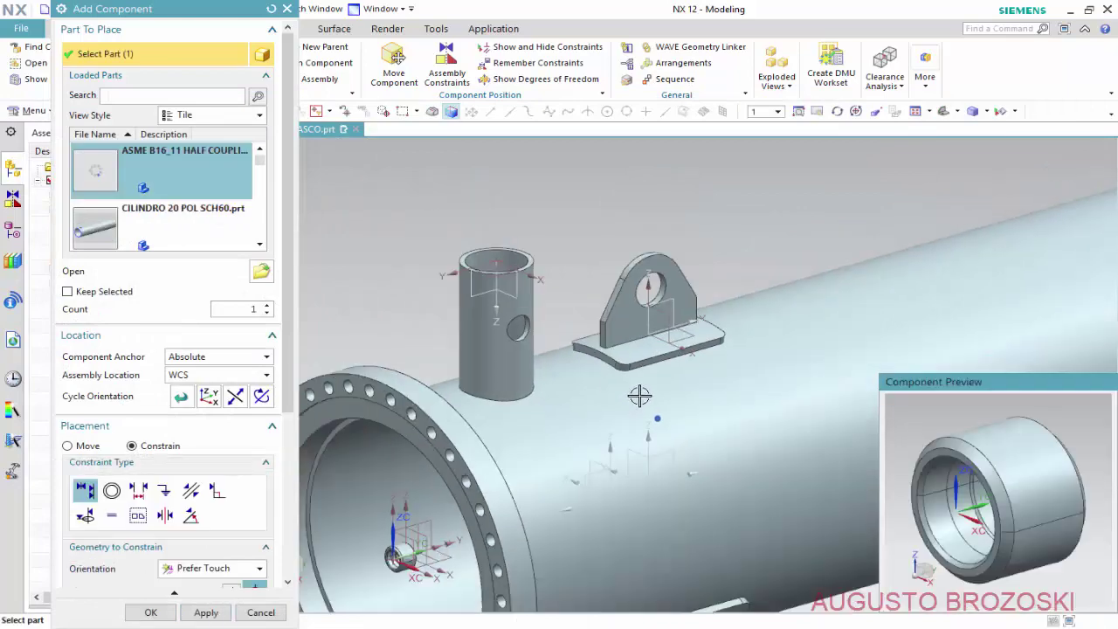
scroll(639, 395, "down", 2)
scroll(476, 480, "up", 2)
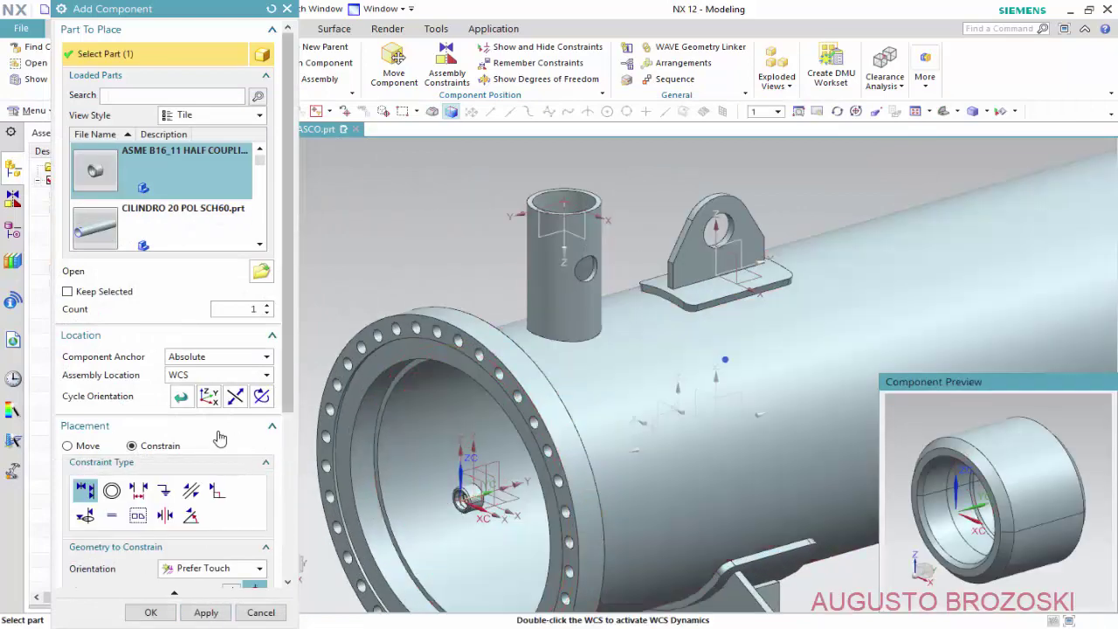
left_click(91, 447)
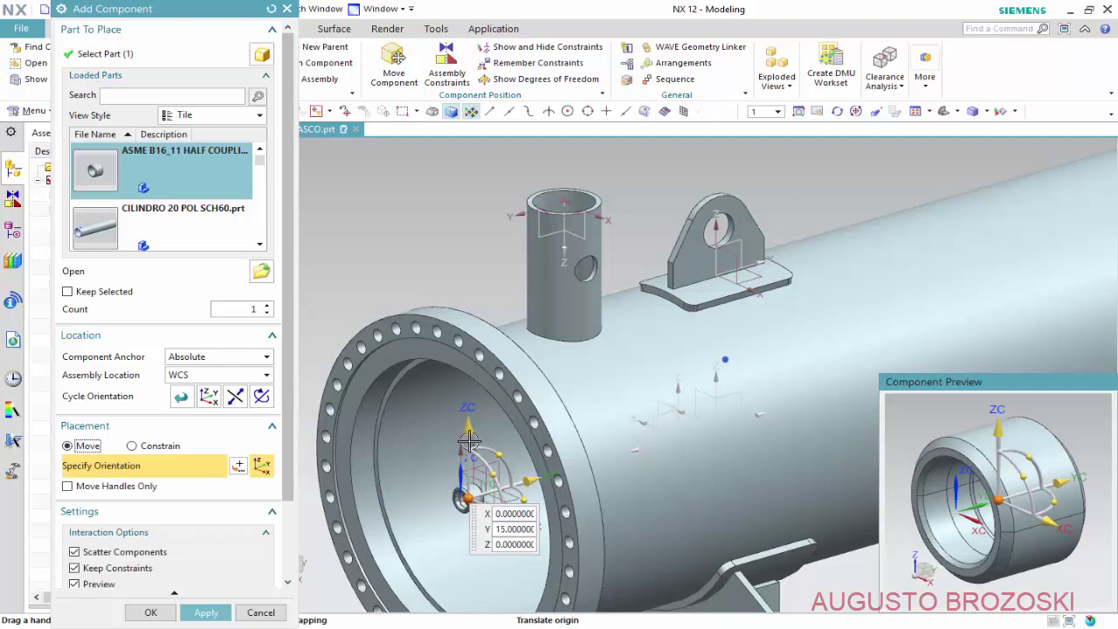
mouse_move(469, 433)
left_mouse_down()
mouse_move(478, 224)
mouse_move(472, 252)
left_mouse_up()
scroll(531, 258, "up", 2)
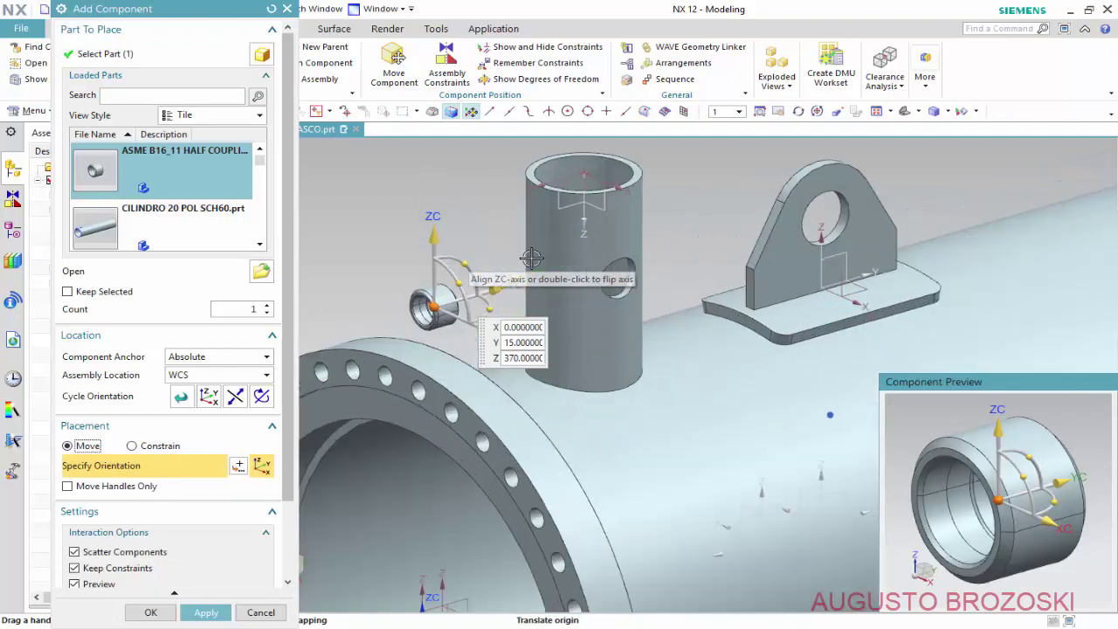
scroll(528, 260, "up", 1)
scroll(524, 262, "up", 1)
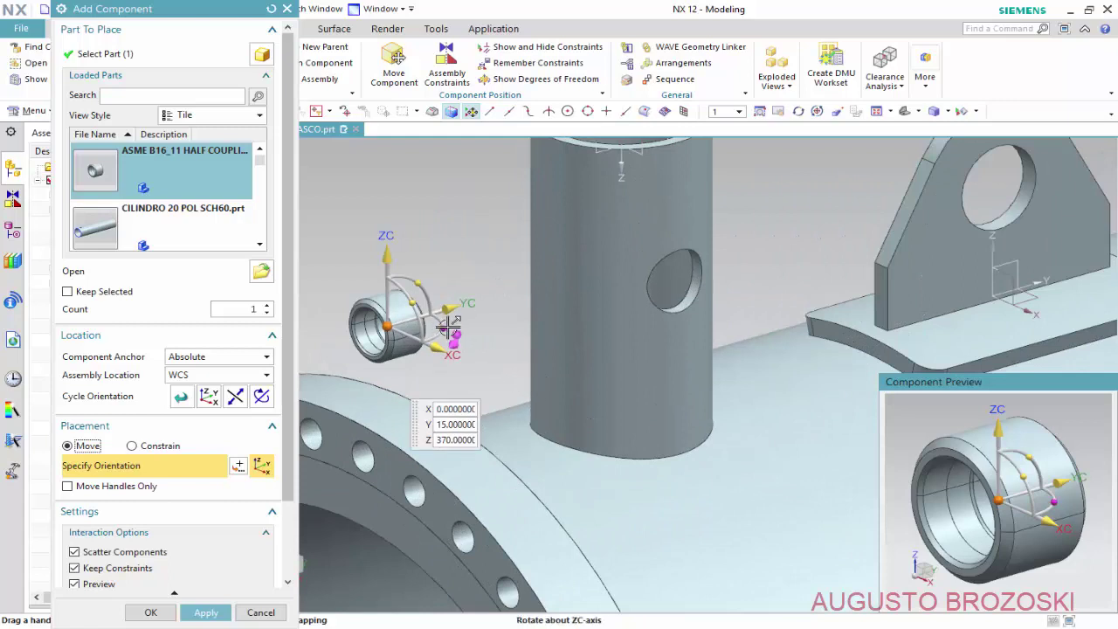
left_click_drag(448, 327, 391, 273)
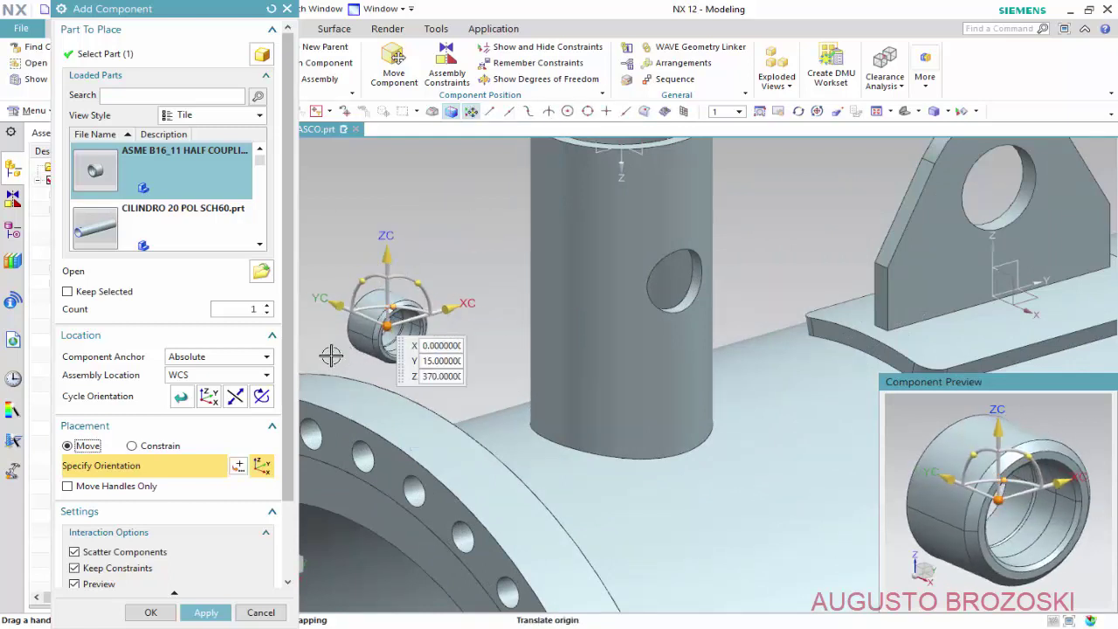
- Constrain the coupling's centreline to the nozzle hole axis using Infer Center/Axis
left_click(149, 446)
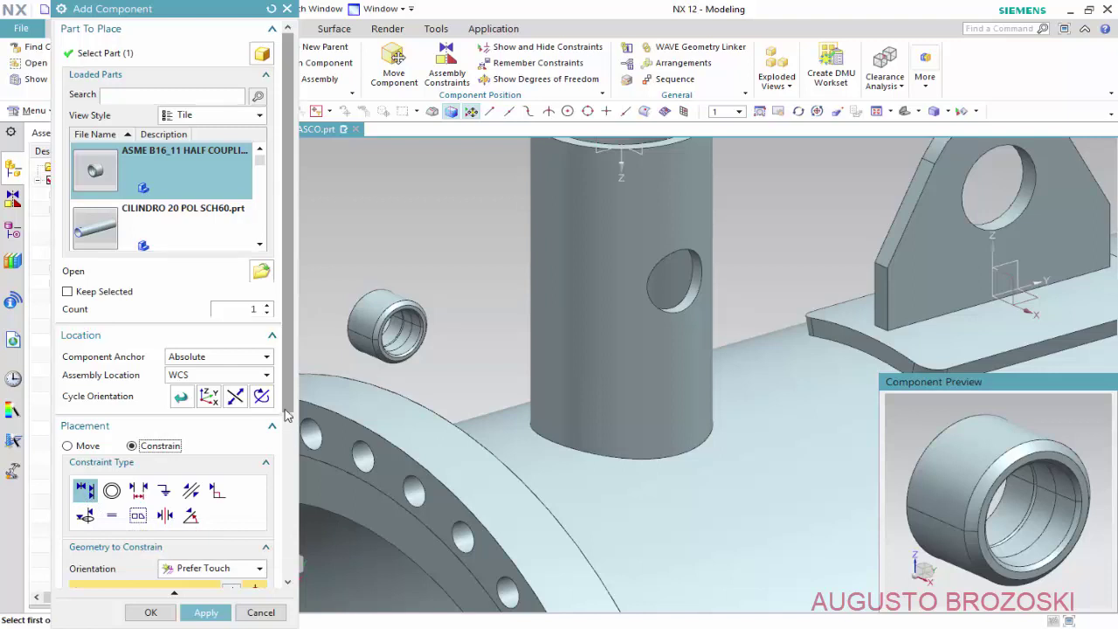
left_click_drag(288, 409, 288, 487)
left_click(259, 448)
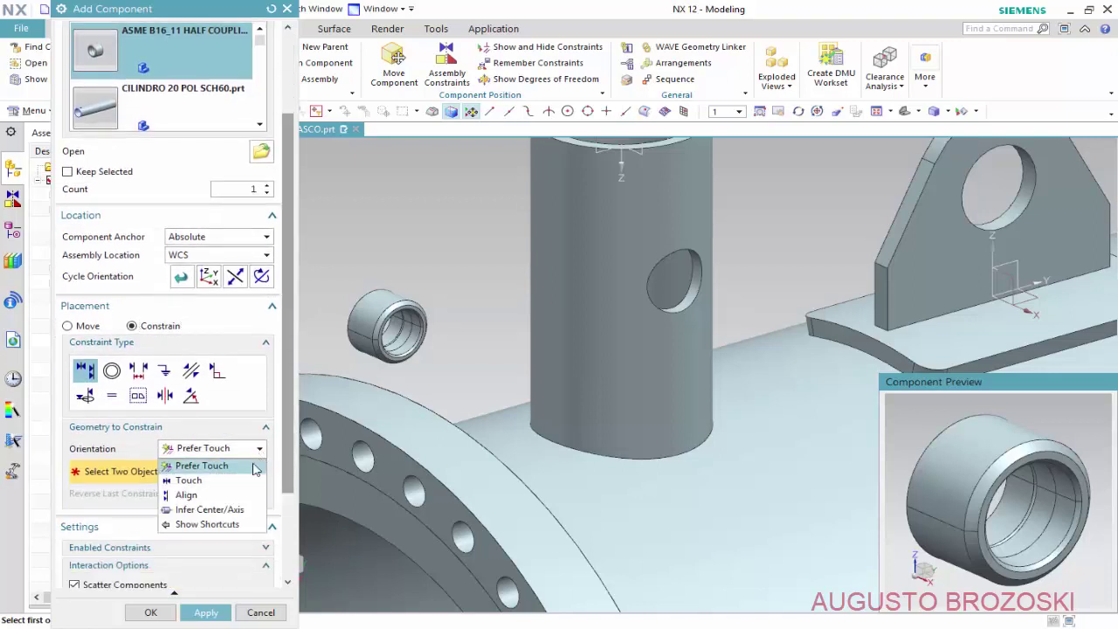
left_click(220, 510)
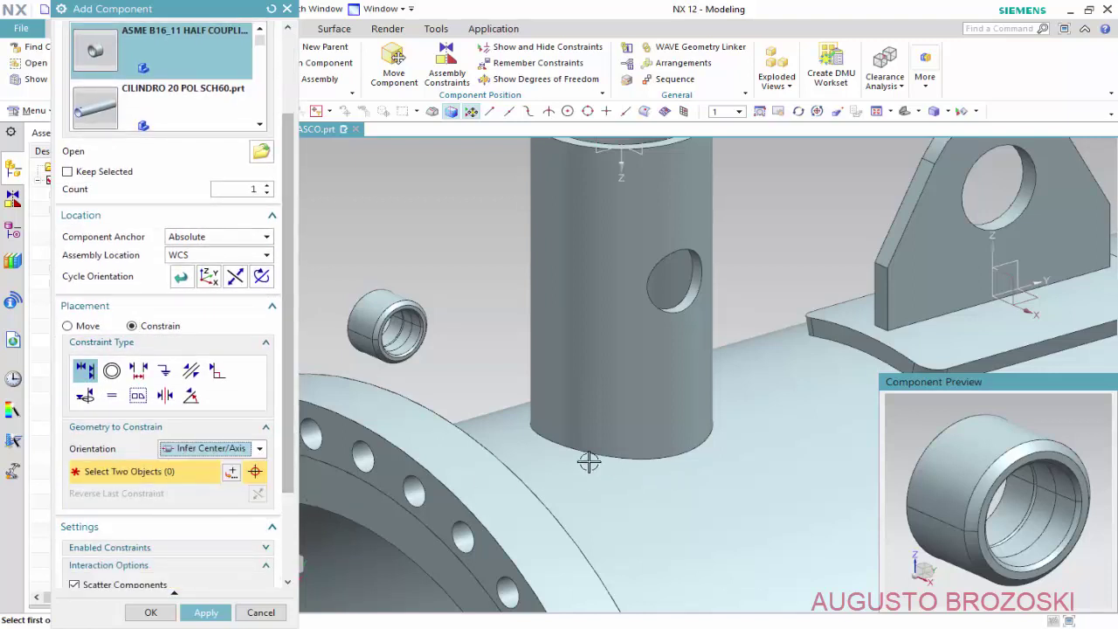
left_click(394, 329)
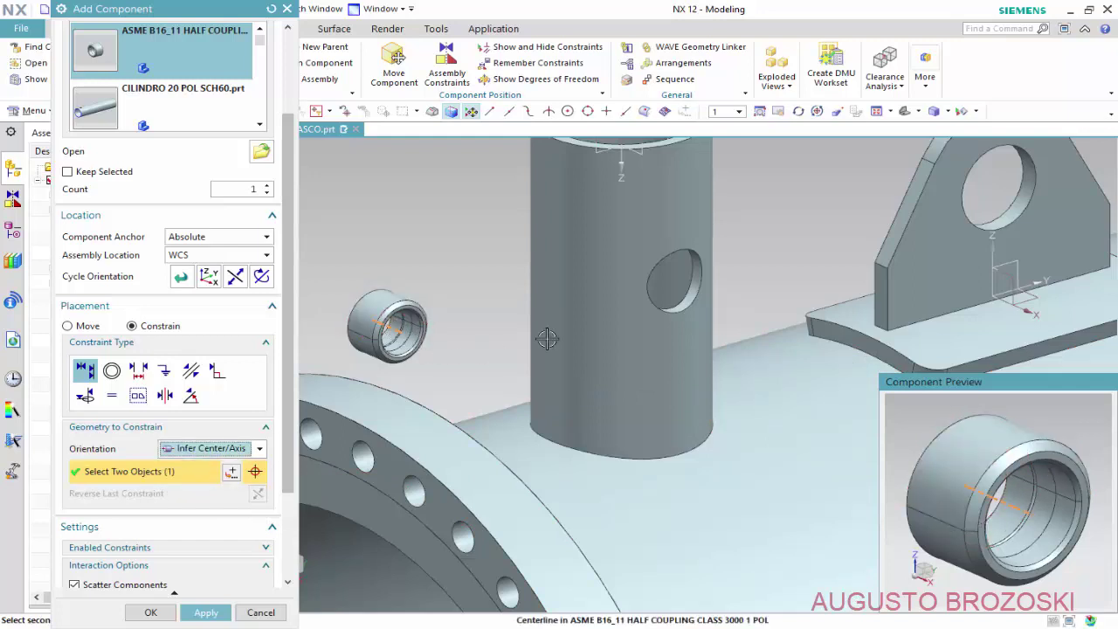
scroll(695, 266, "up", 5)
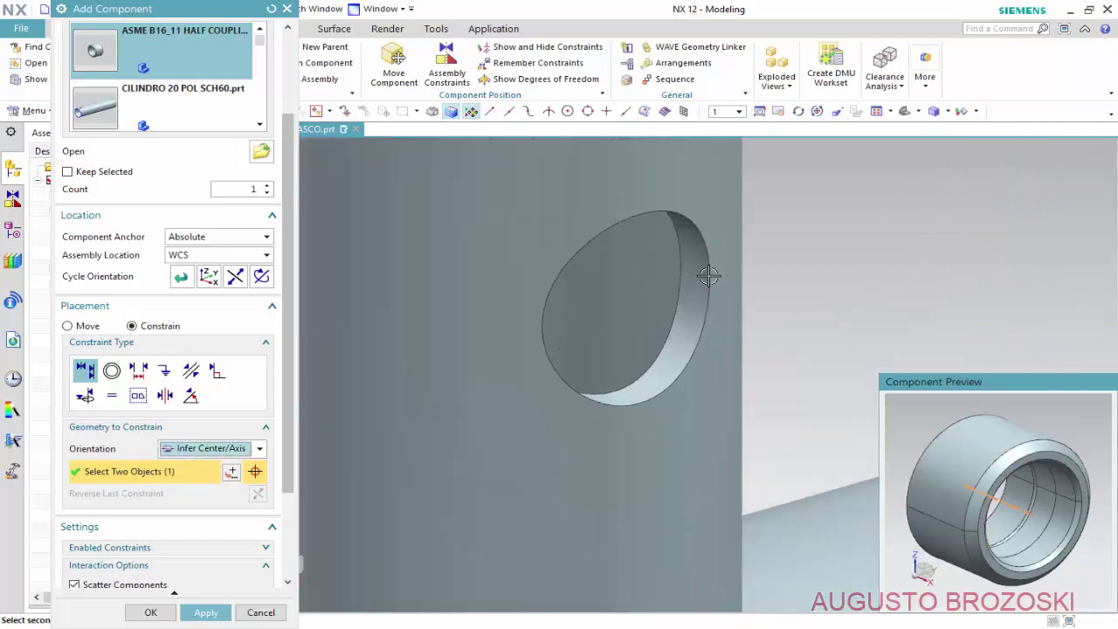
left_click(625, 300)
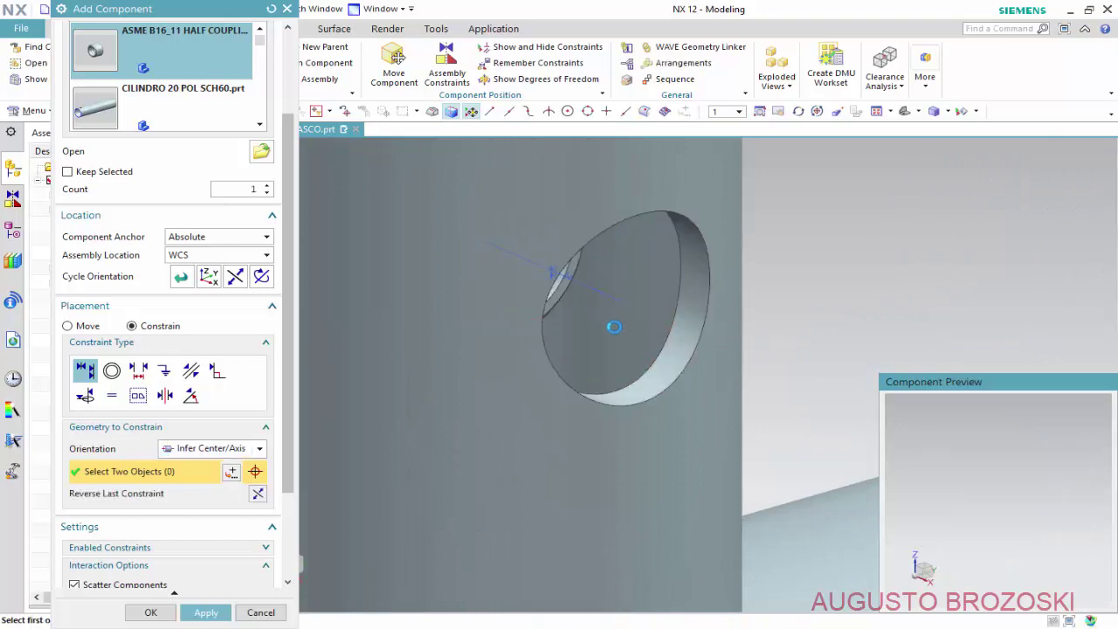
scroll(636, 340, "down", 3)
scroll(636, 341, "down", 3)
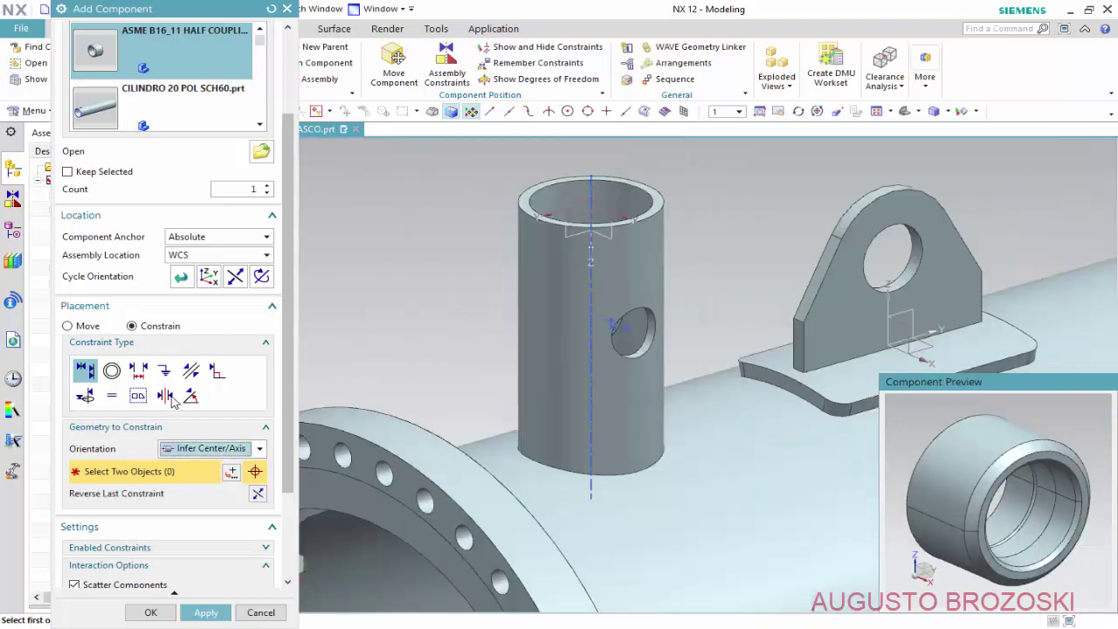
- Slide the half coupling along YC until it reaches the vertical nozzle pipe
left_click(89, 327)
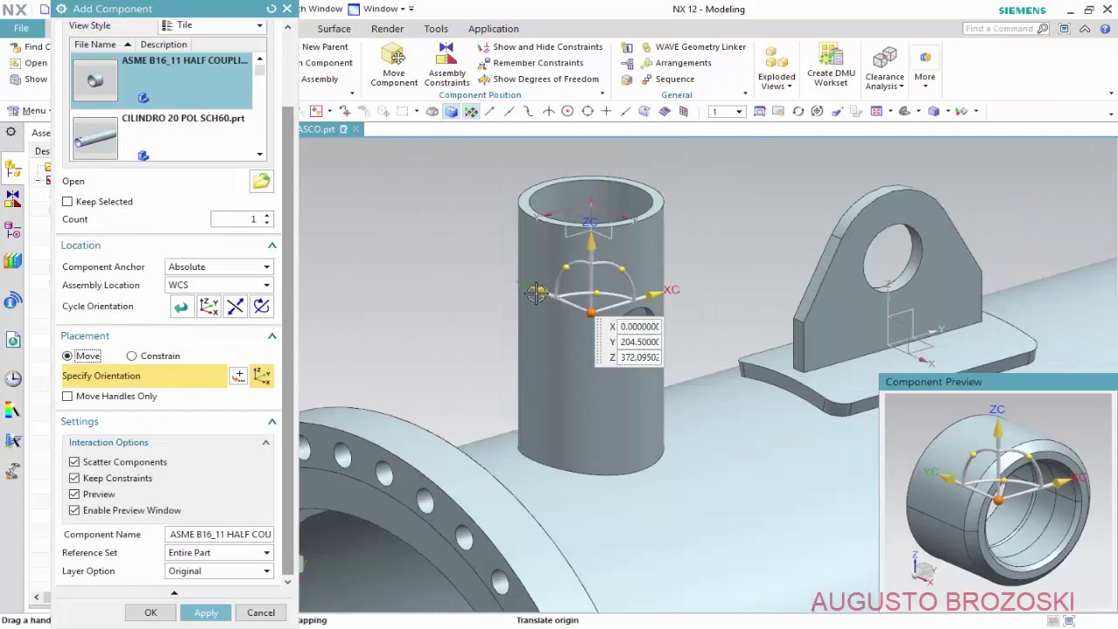
mouse_move(554, 295)
left_mouse_down()
mouse_move(636, 322)
mouse_move(619, 313)
left_mouse_up()
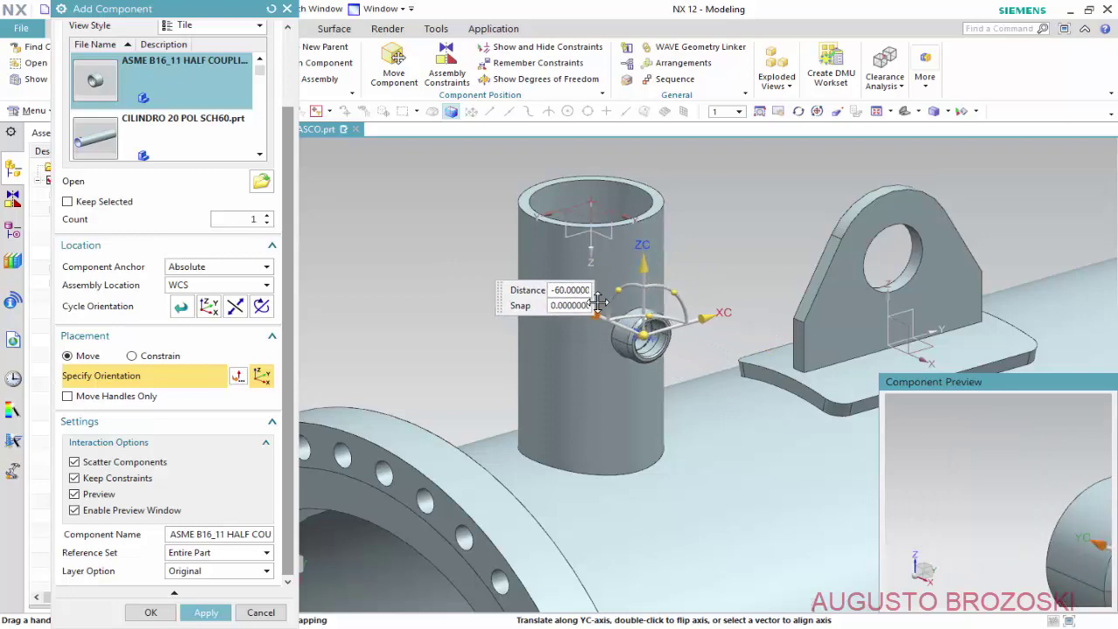
left_click_drag(618, 313, 594, 303)
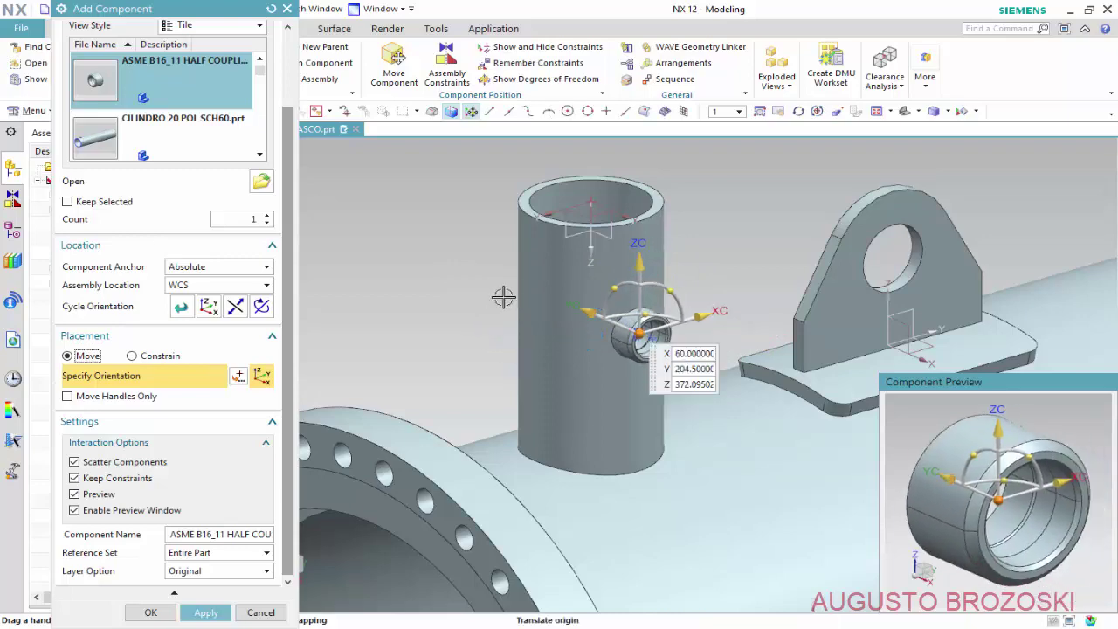
middle_click_drag(505, 302, 525, 373)
scroll(690, 485, "up", 2)
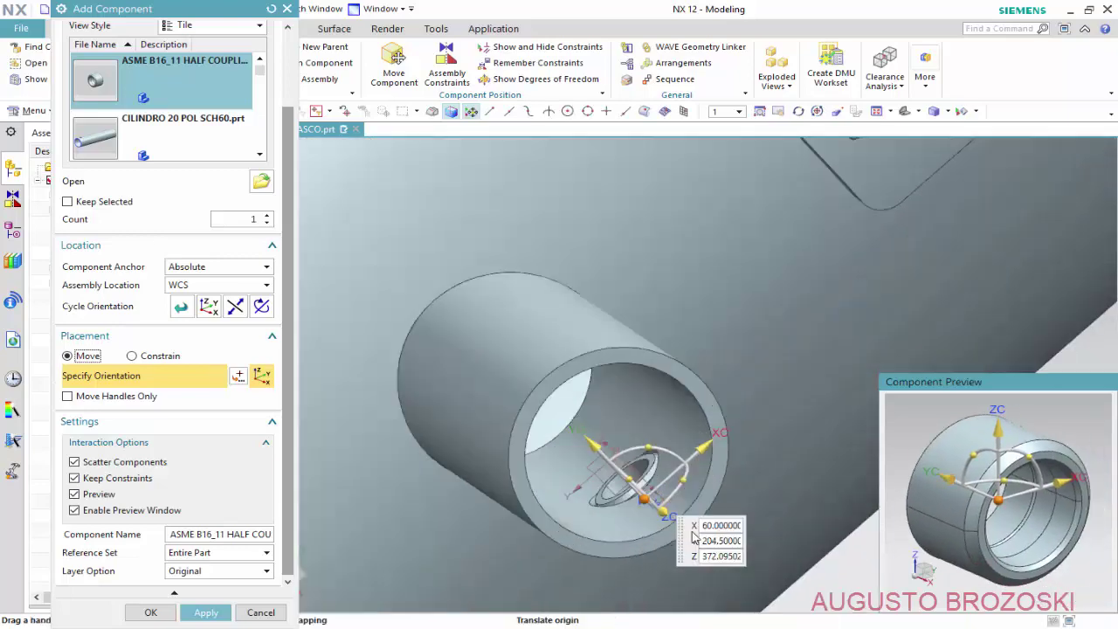
scroll(691, 485, "up", 2)
scroll(690, 485, "up", 2)
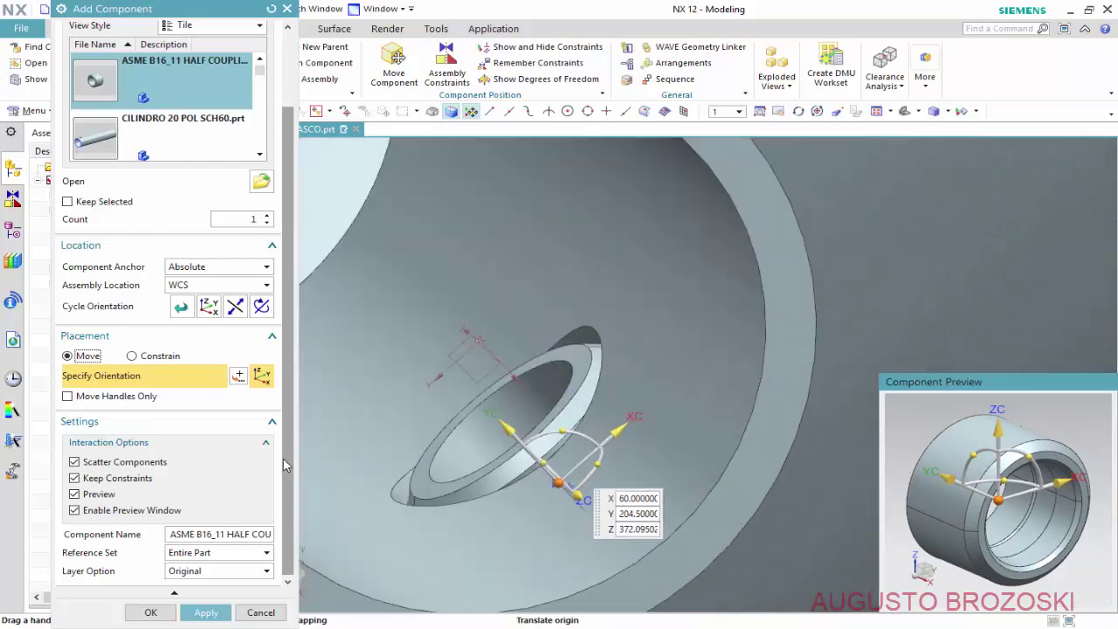
- Align the coupling's end face with the nozzle pipe's inner wall
left_click(157, 356)
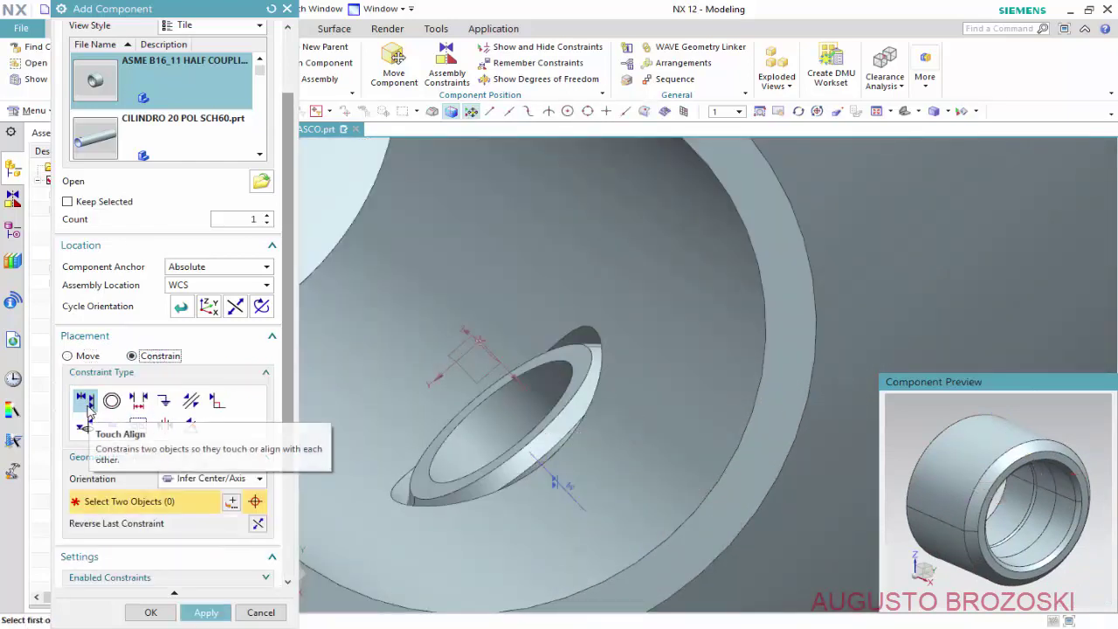
left_click(259, 479)
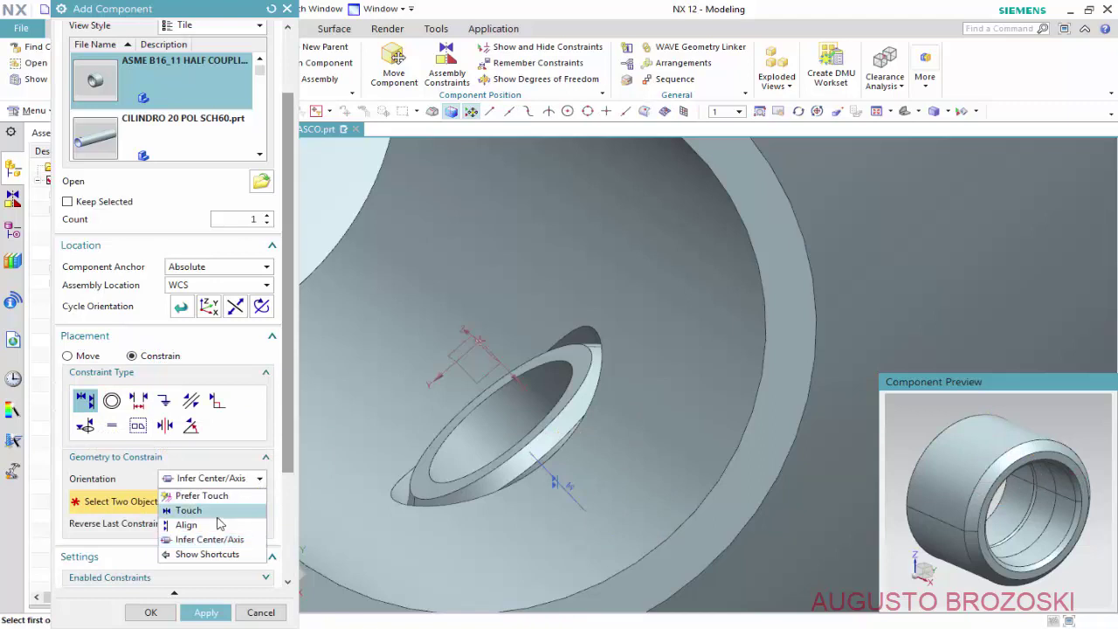
left_click(187, 525)
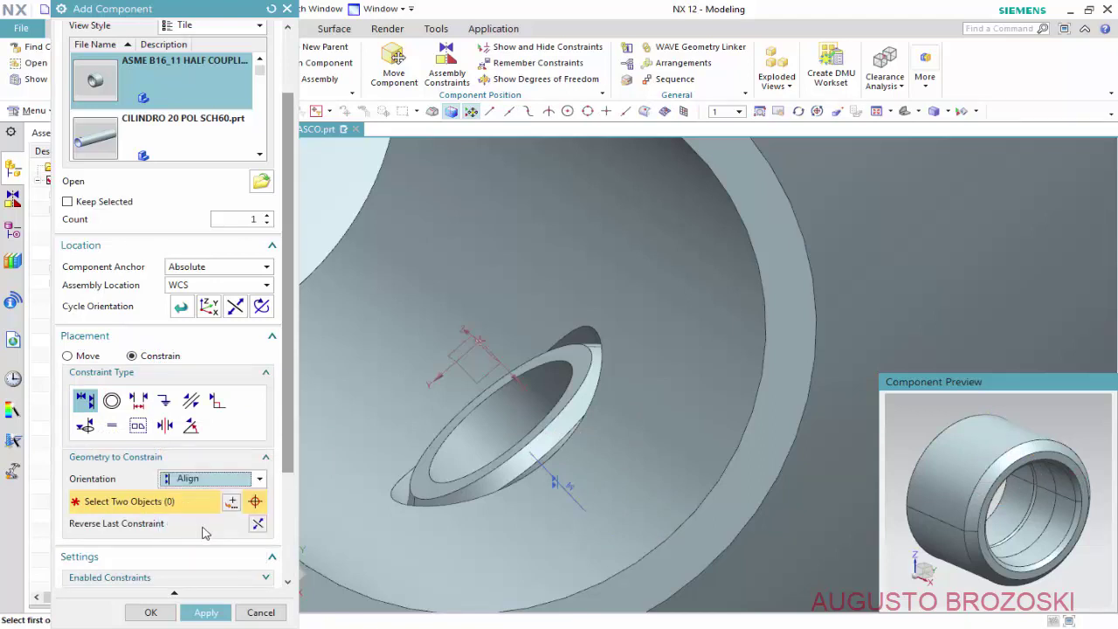
left_click(578, 359)
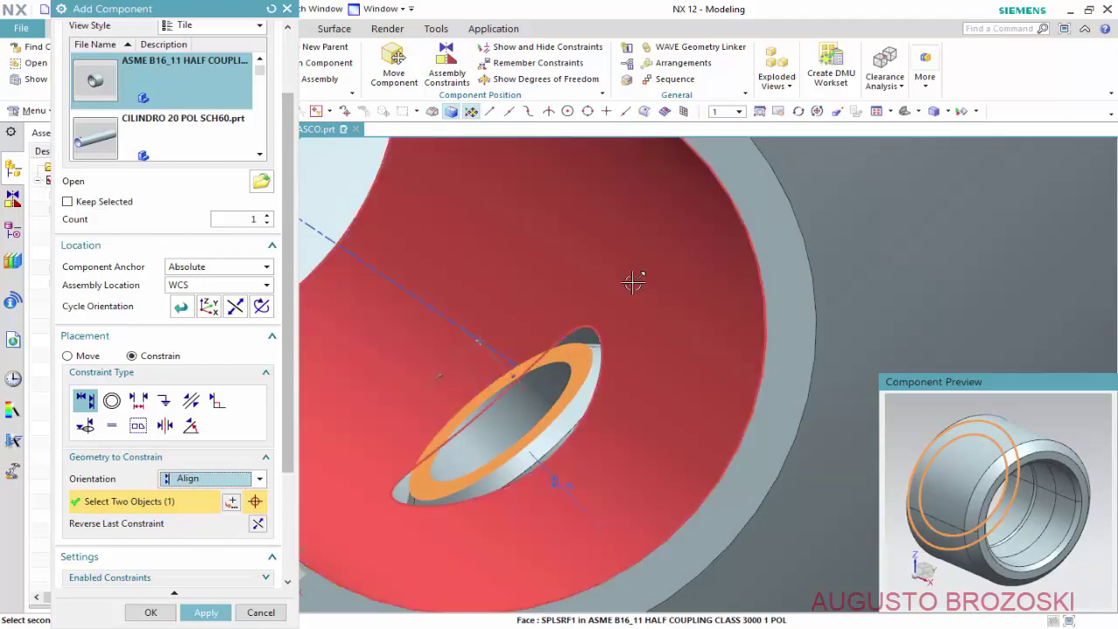
left_click(634, 283)
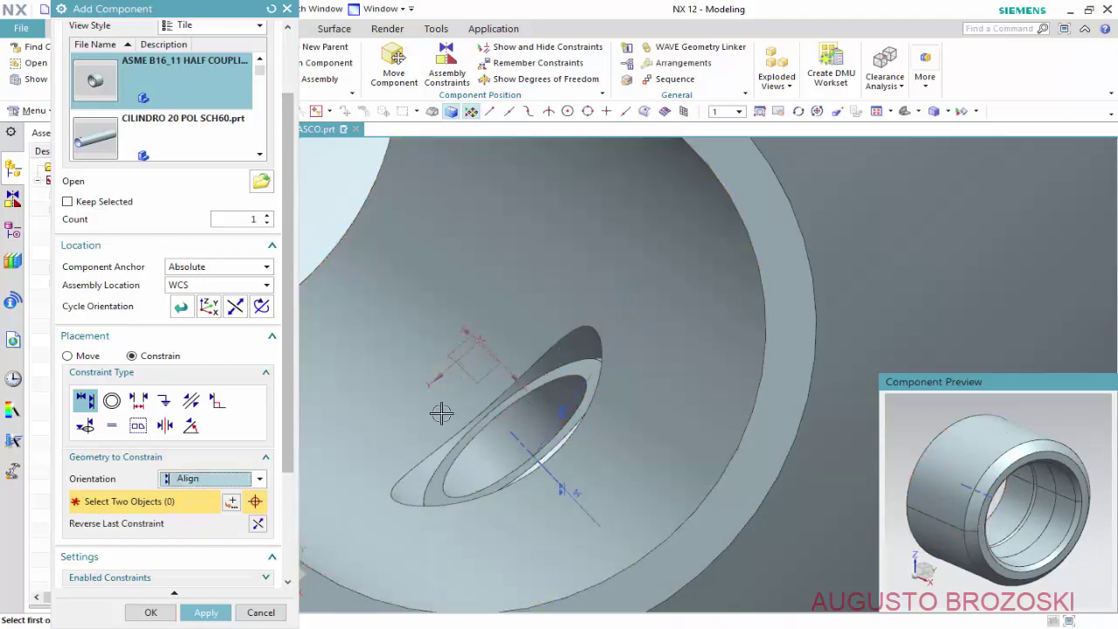
middle_click_drag(517, 380, 528, 307)
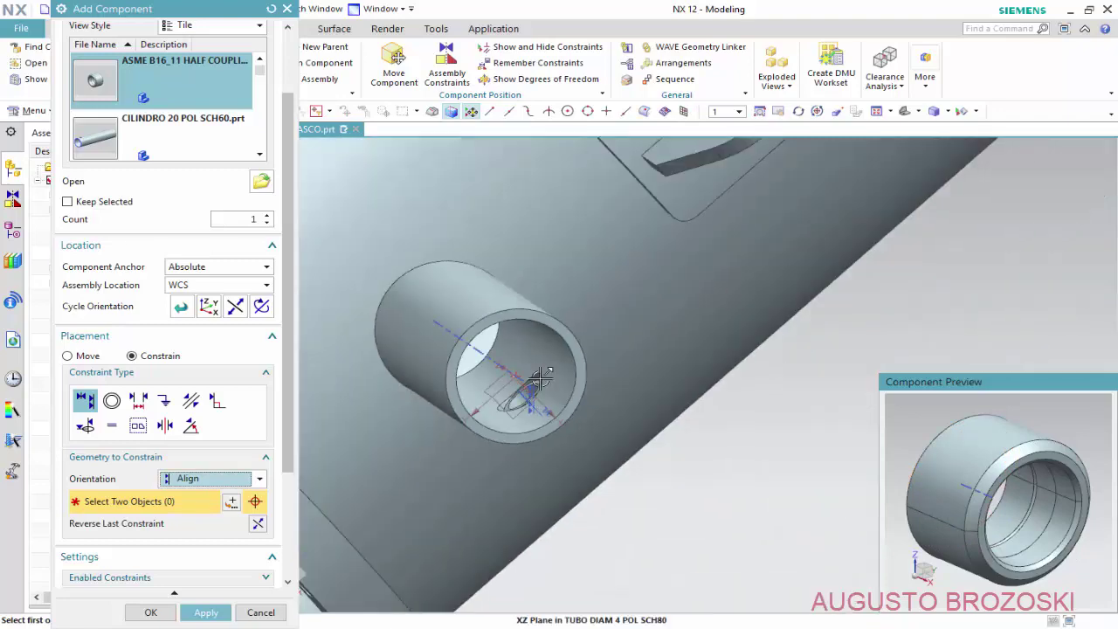
scroll(531, 301, "down", 3)
scroll(534, 288, "down", 3)
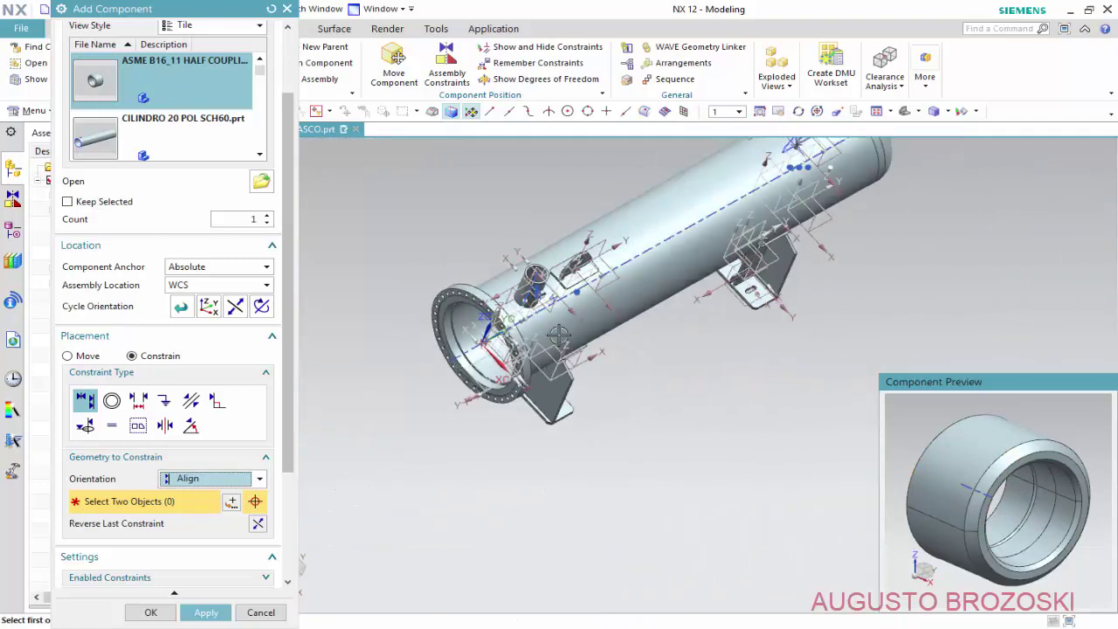
scroll(533, 281, "up", 3)
scroll(528, 280, "up", 3)
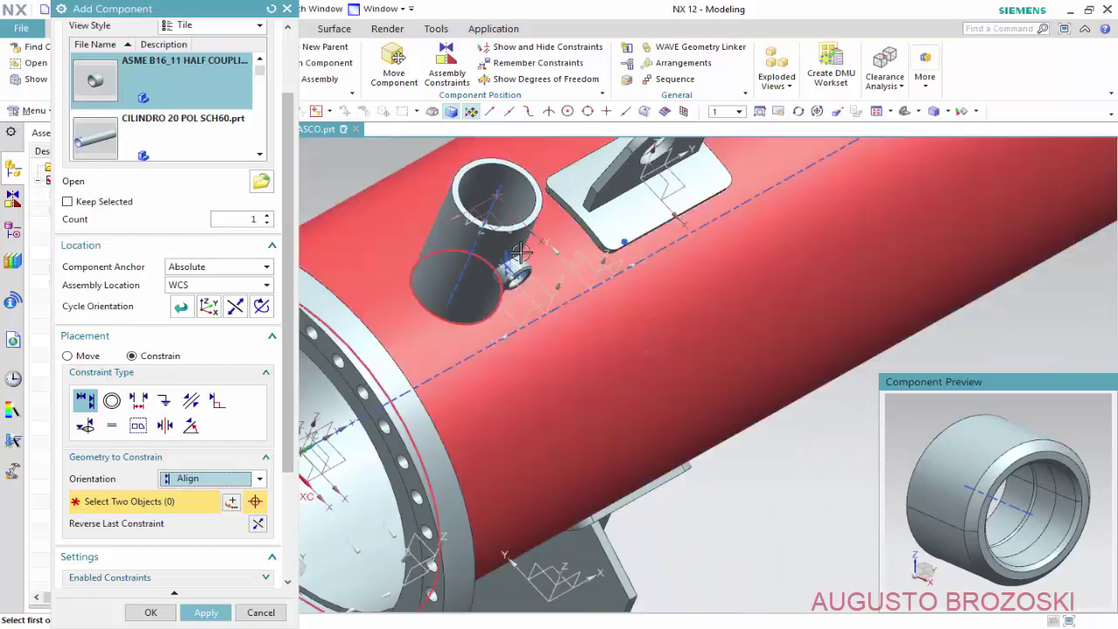
mouse_move(524, 266)
middle_mouse_down()
mouse_move(493, 215)
mouse_move(486, 242)
mouse_move(574, 317)
mouse_move(614, 427)
middle_mouse_up()
scroll(541, 293, "up", 2)
scroll(538, 301, "up", 3)
scroll(534, 310, "up", 3)
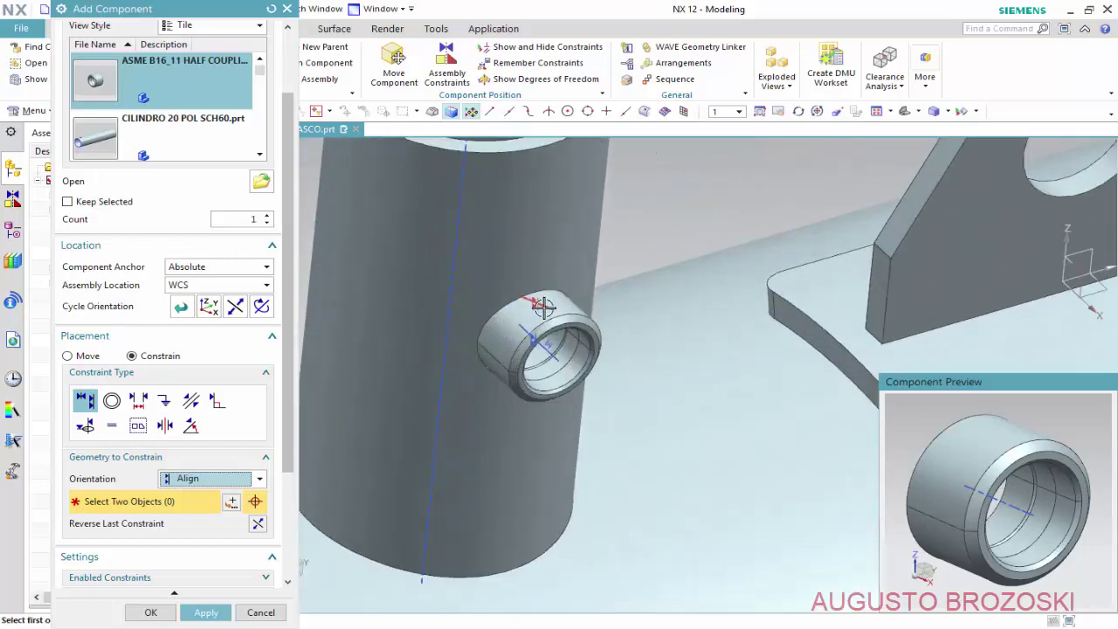
scroll(559, 334, "up", 2)
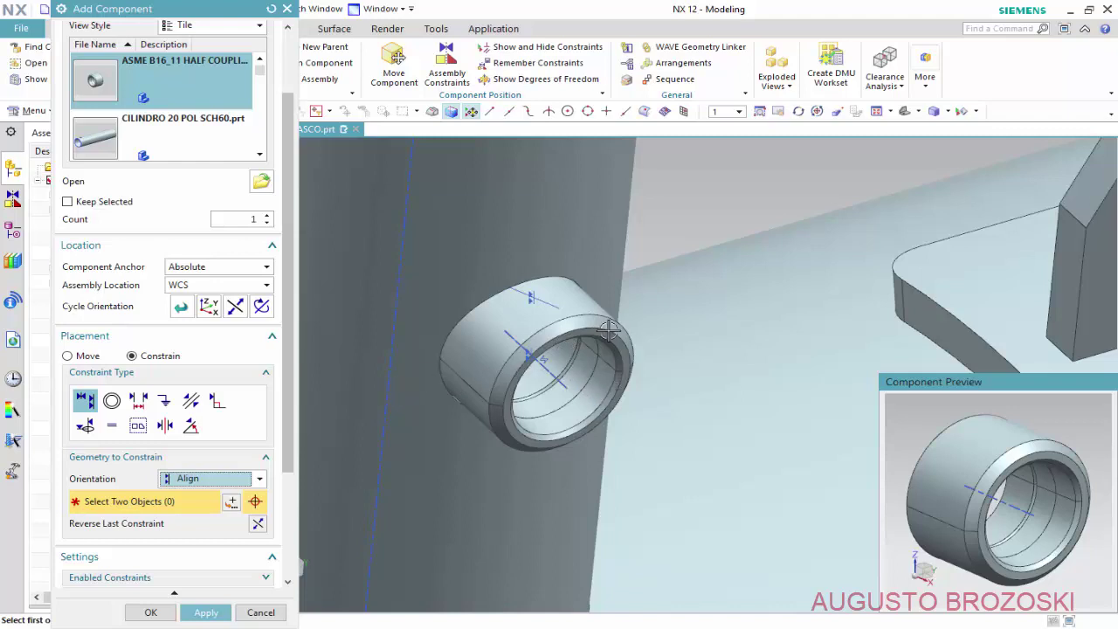
scroll(505, 349, "down", 3)
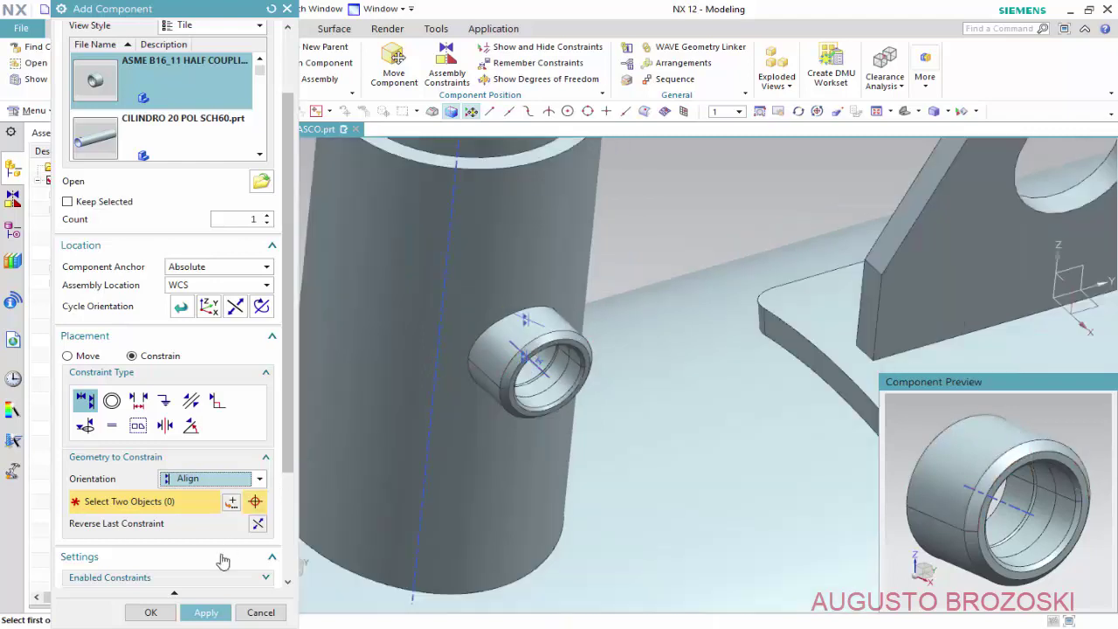
- Apply the first coupling's placement and select the half coupling again for a second copy
left_click(206, 612)
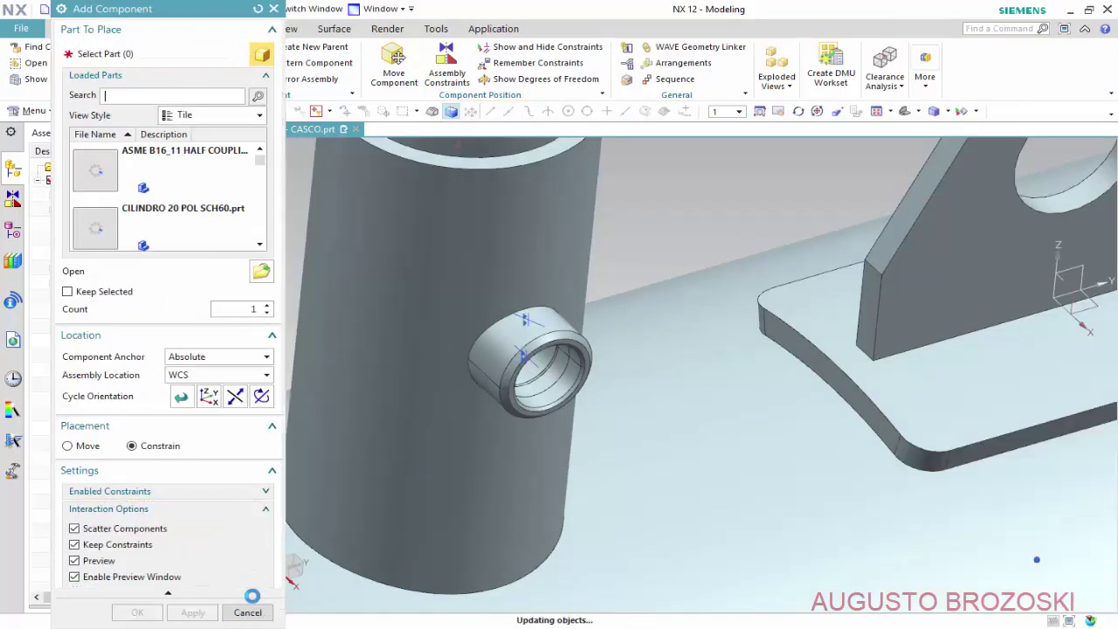
scroll(541, 376, "down", 3)
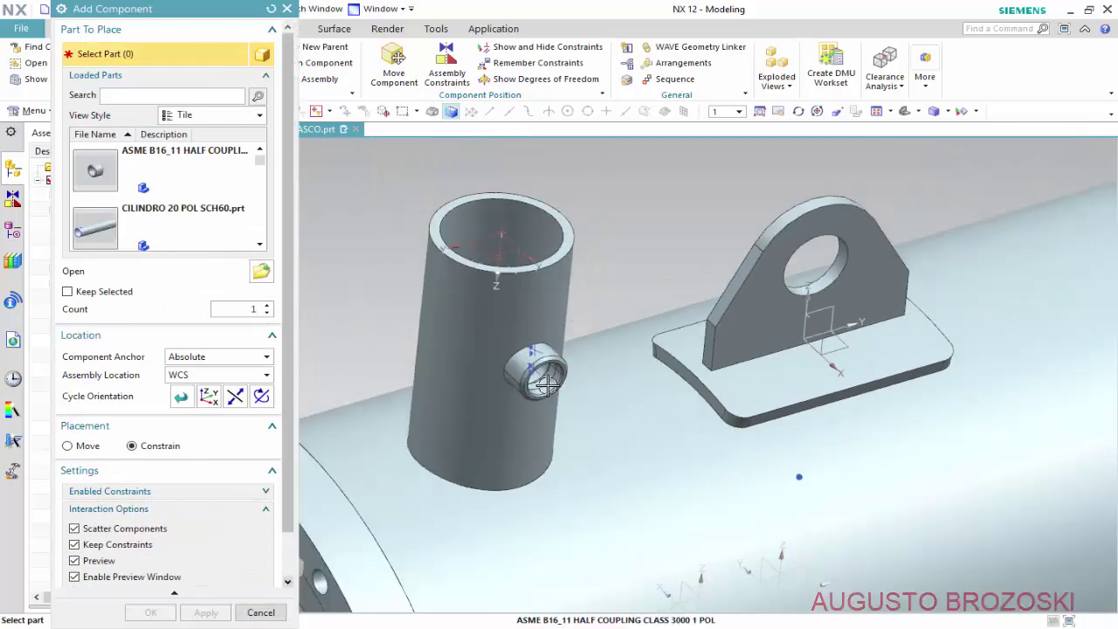
scroll(556, 389, "down", 2)
scroll(557, 388, "down", 3)
scroll(705, 395, "up", 2)
scroll(743, 393, "up", 3)
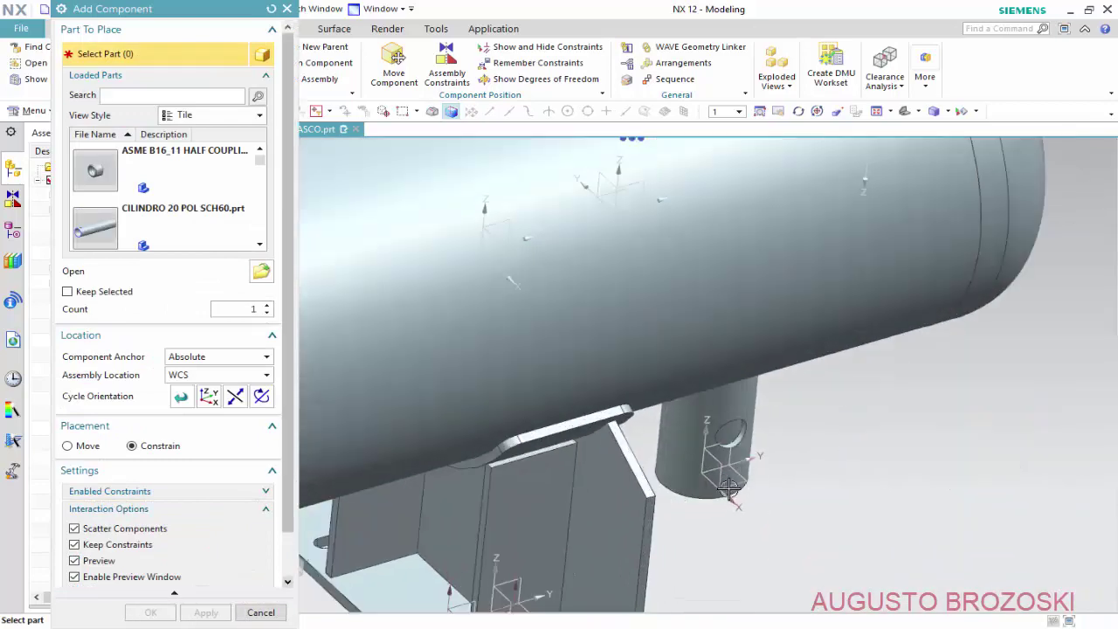
scroll(749, 395, "up", 3)
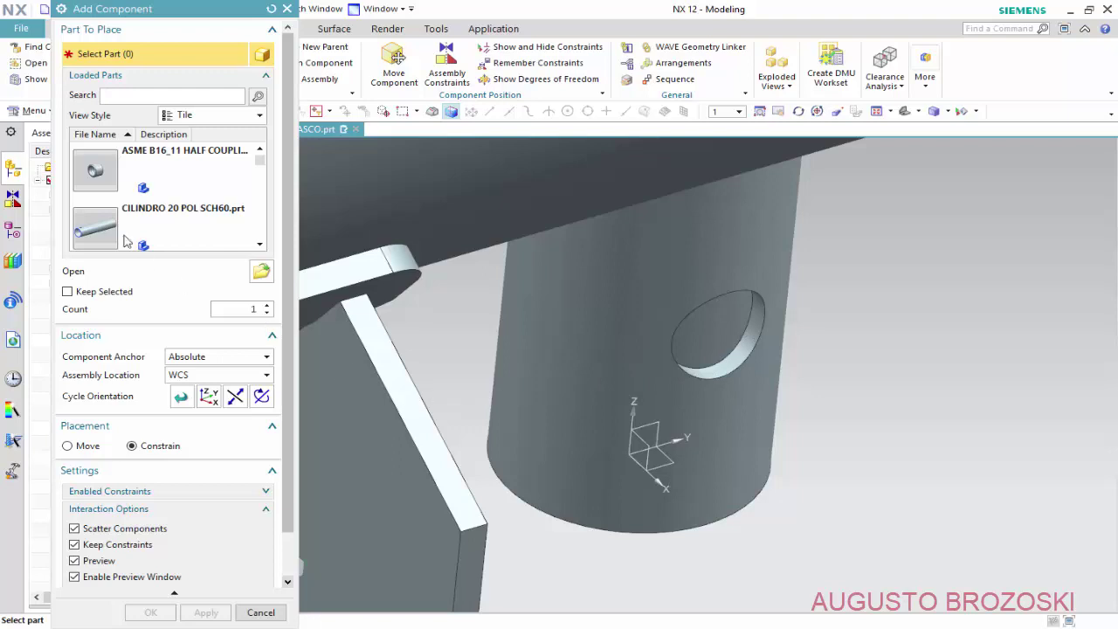
left_click(98, 172)
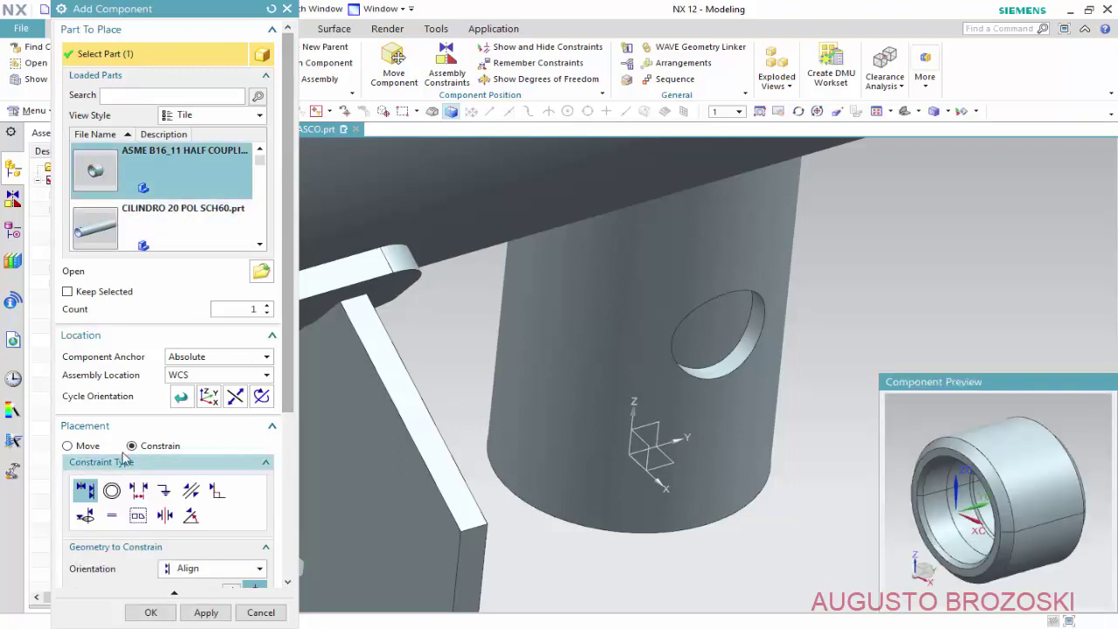
- Move the new half coupling to X 100, Y 2105, Z -440 beside the lower nozzle, turned 90°
left_click(68, 445)
scroll(650, 419, "down", 2)
scroll(650, 421, "down", 3)
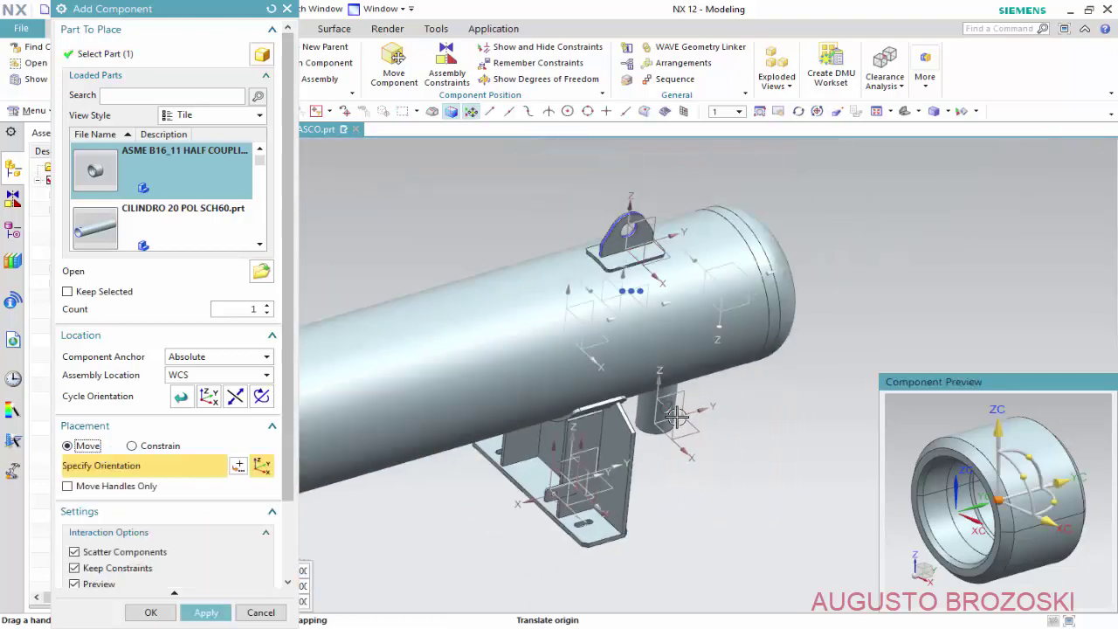
scroll(524, 420, "down", 2)
scroll(443, 413, "up", 2)
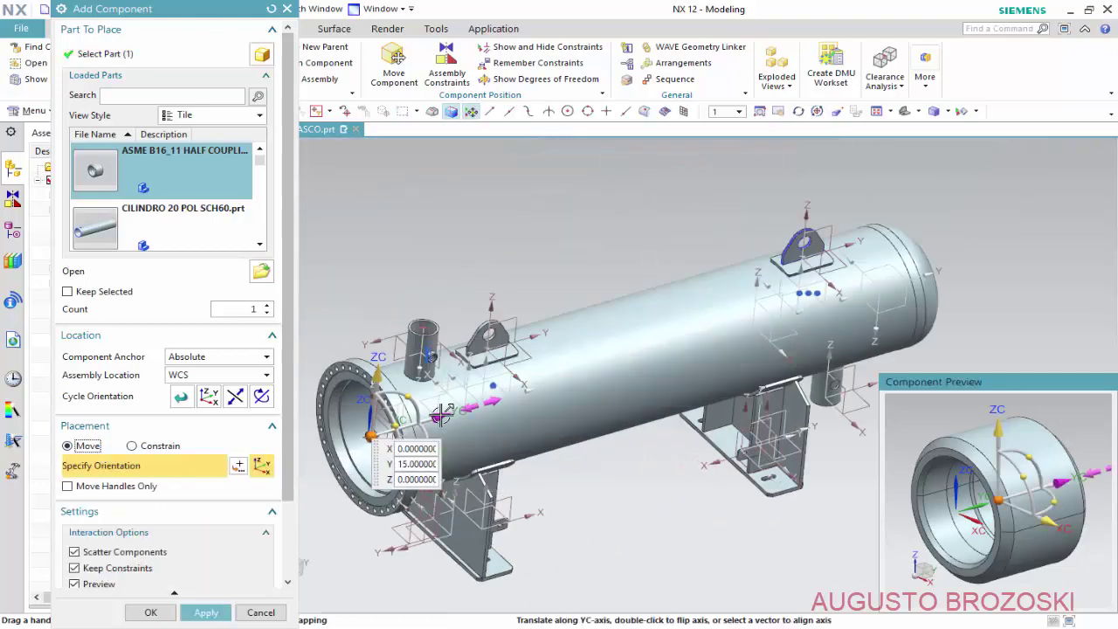
left_click_drag(443, 413, 909, 298)
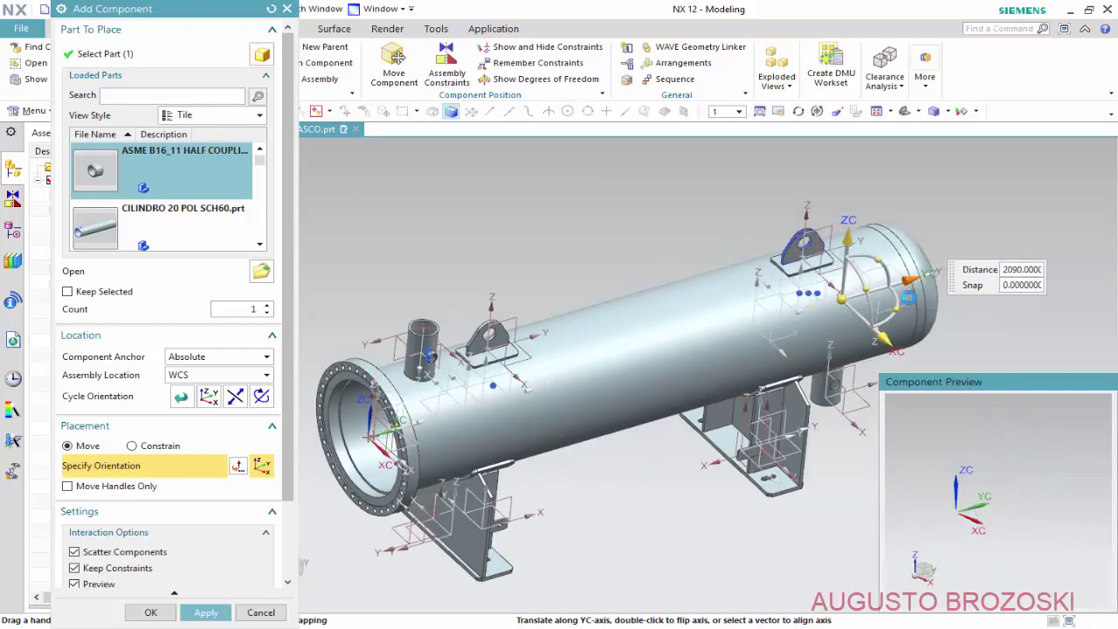
left_click(844, 297)
left_click_drag(849, 234, 840, 373)
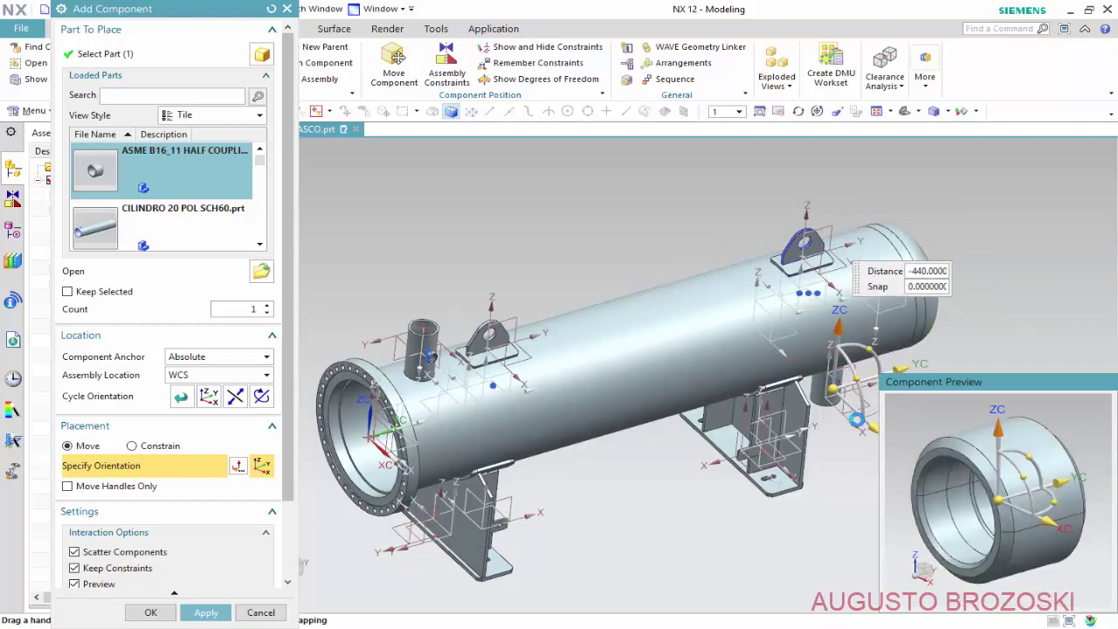
left_click_drag(884, 437, 864, 400)
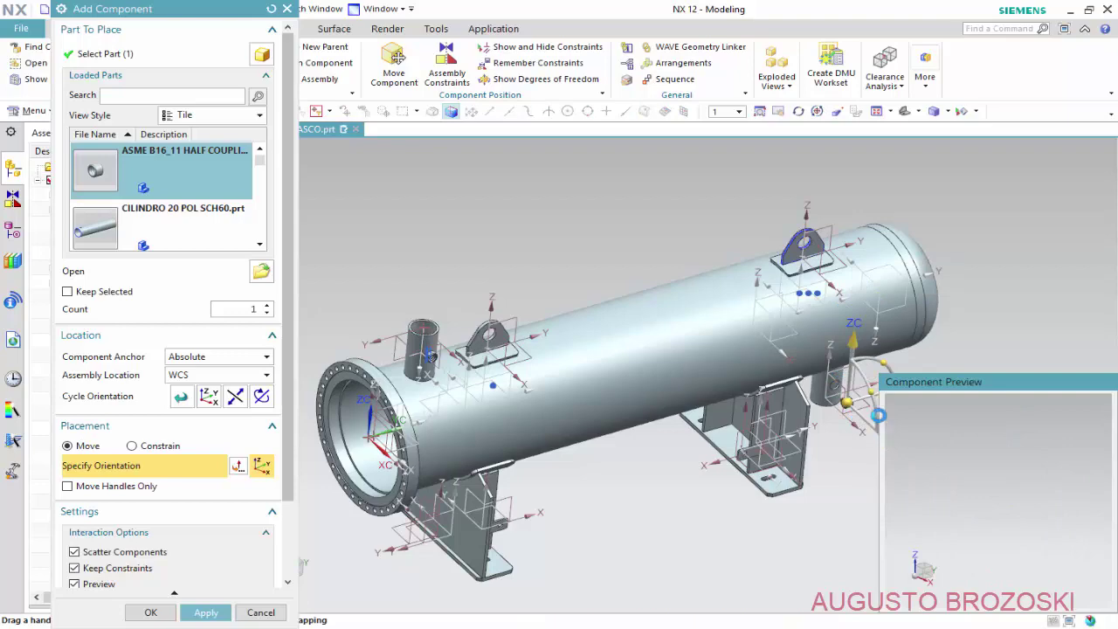
scroll(864, 400, "up", 2)
scroll(856, 407, "up", 2)
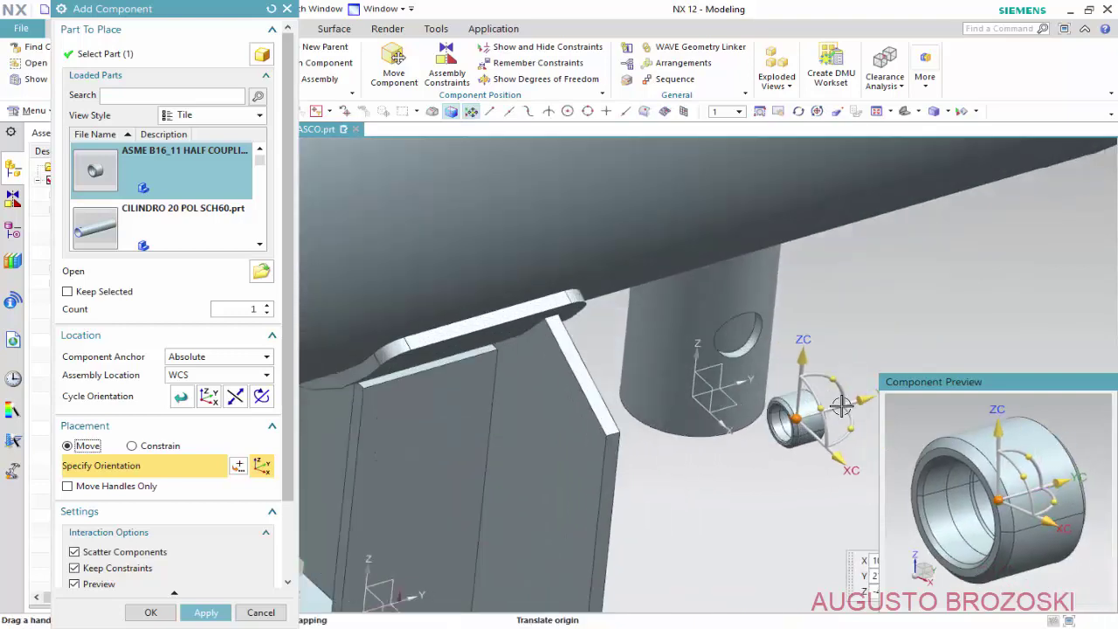
scroll(838, 420, "up", 2)
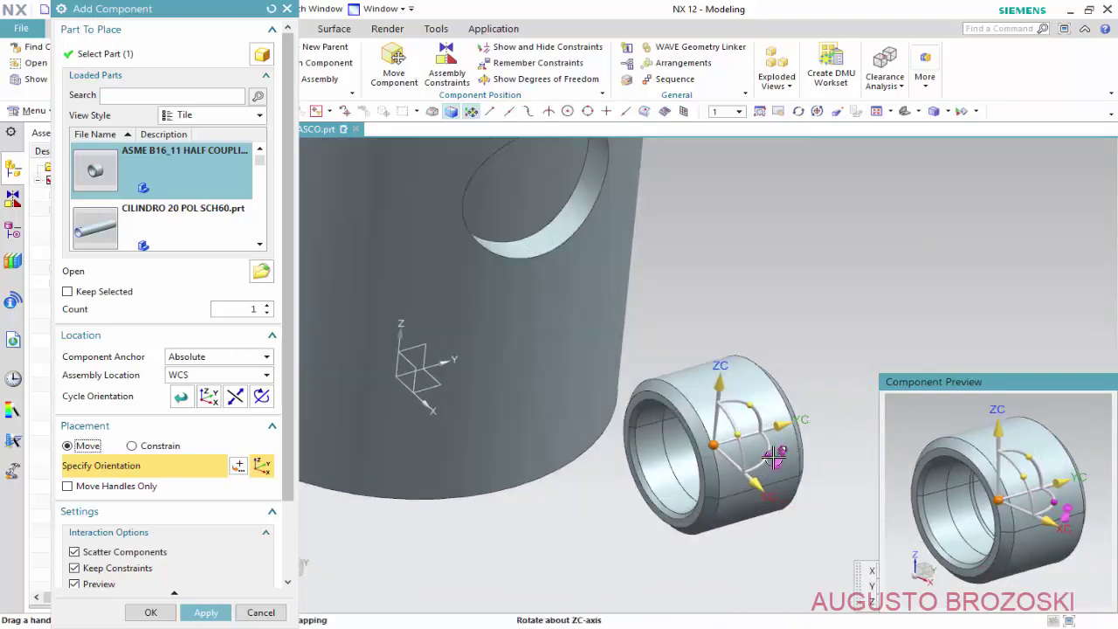
mouse_move(776, 451)
left_mouse_down()
mouse_move(744, 398)
mouse_move(633, 429)
left_mouse_up()
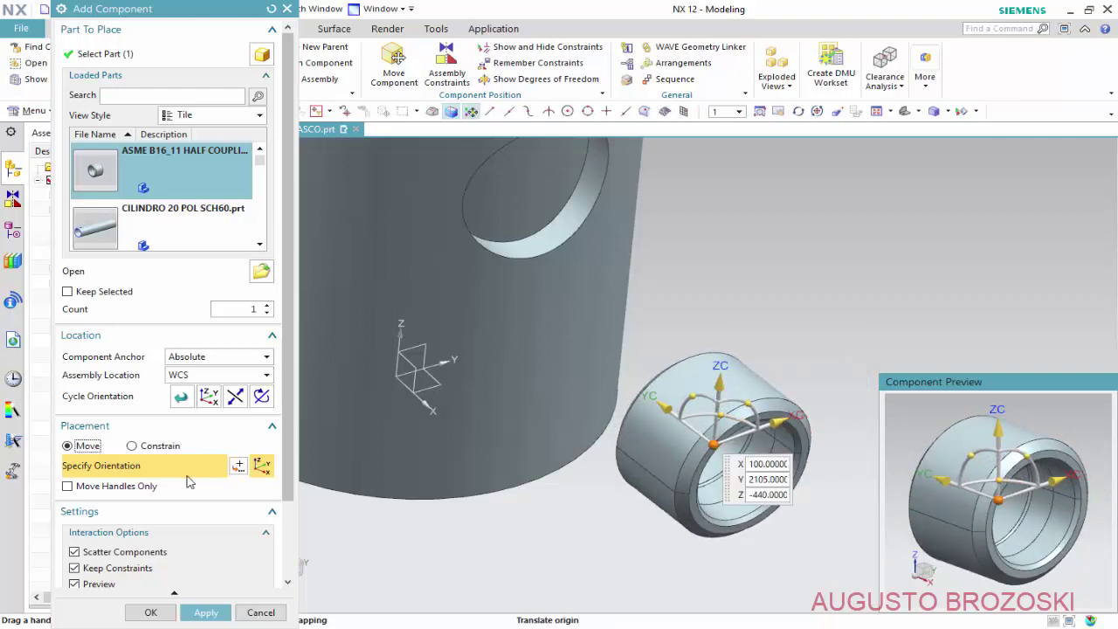
left_click(133, 446)
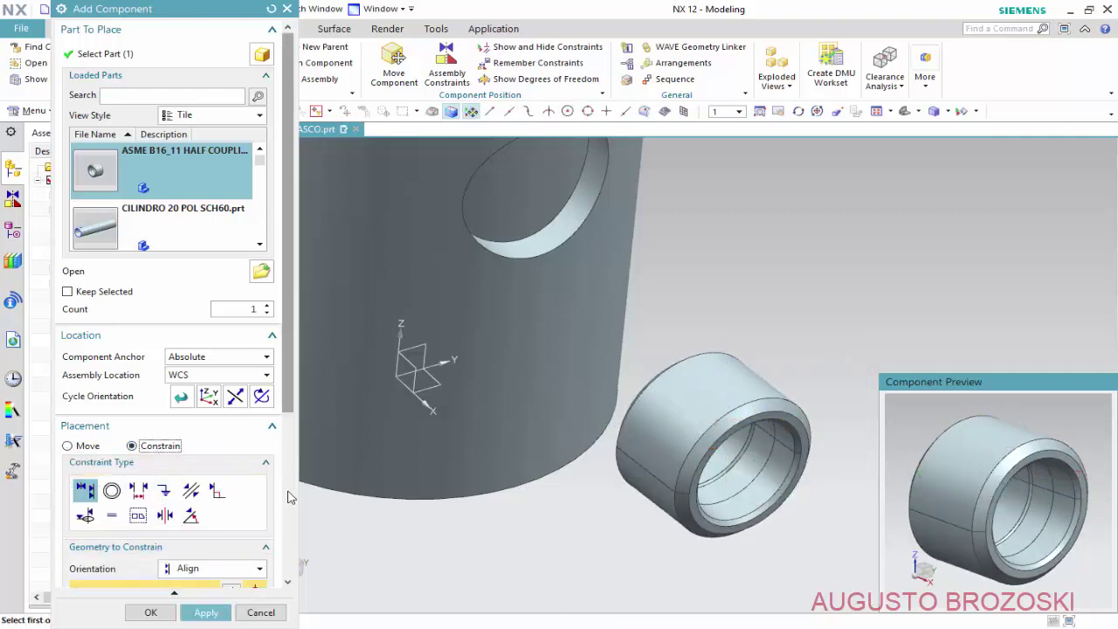
- Align the coupling's axis with the pipe hole axis using Infer Center/Axis
scroll(288, 414, "down", 3)
scroll(280, 411, "down", 2)
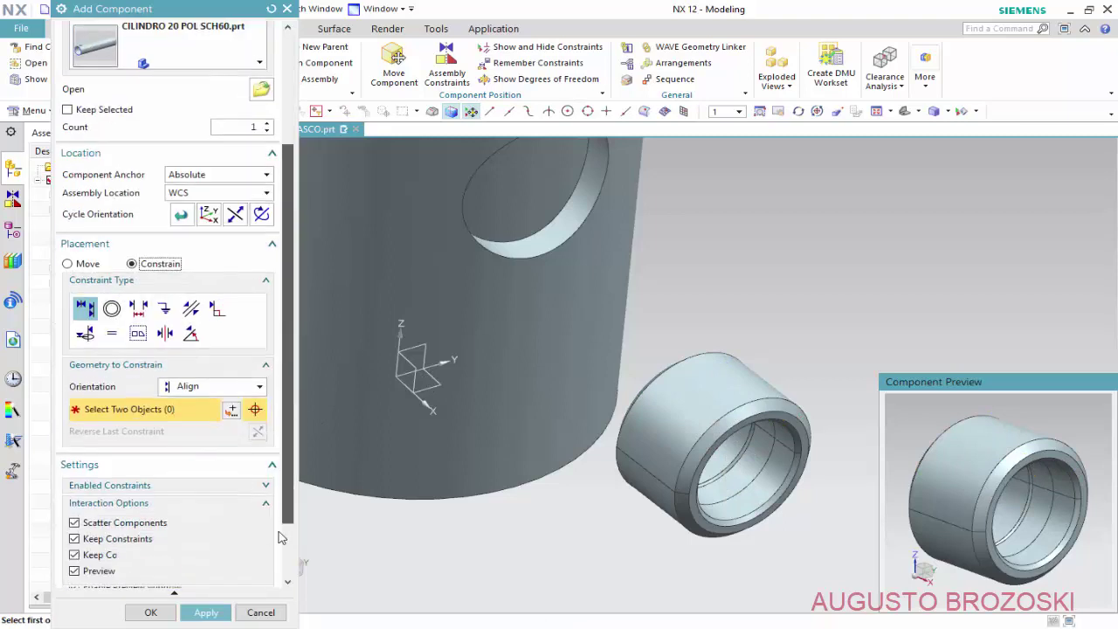
left_click(259, 386)
left_click(216, 447)
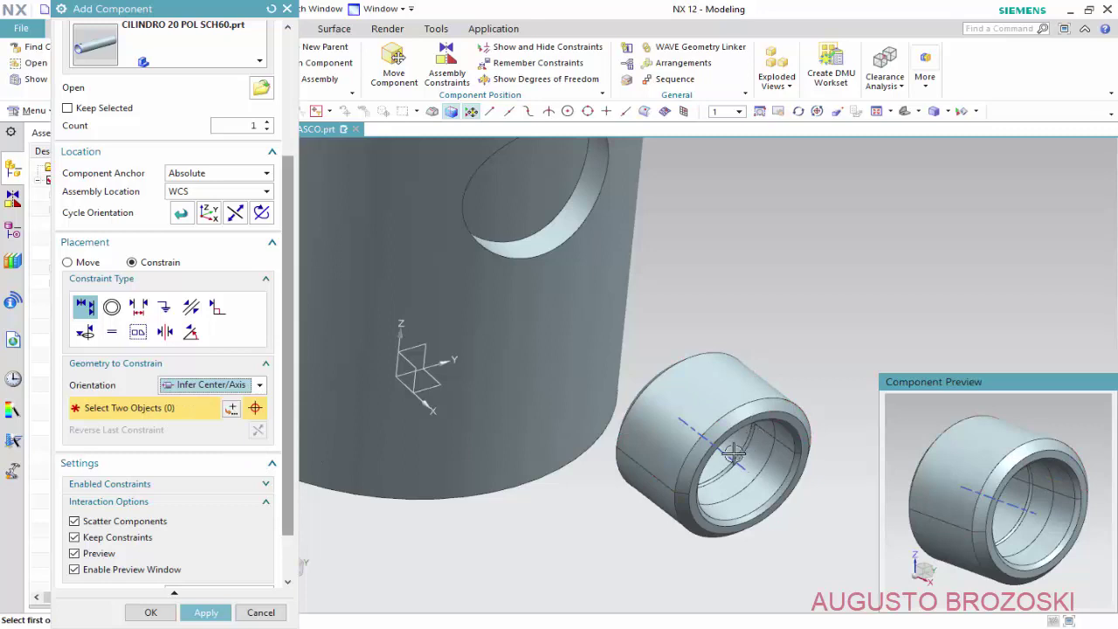
left_click(704, 442)
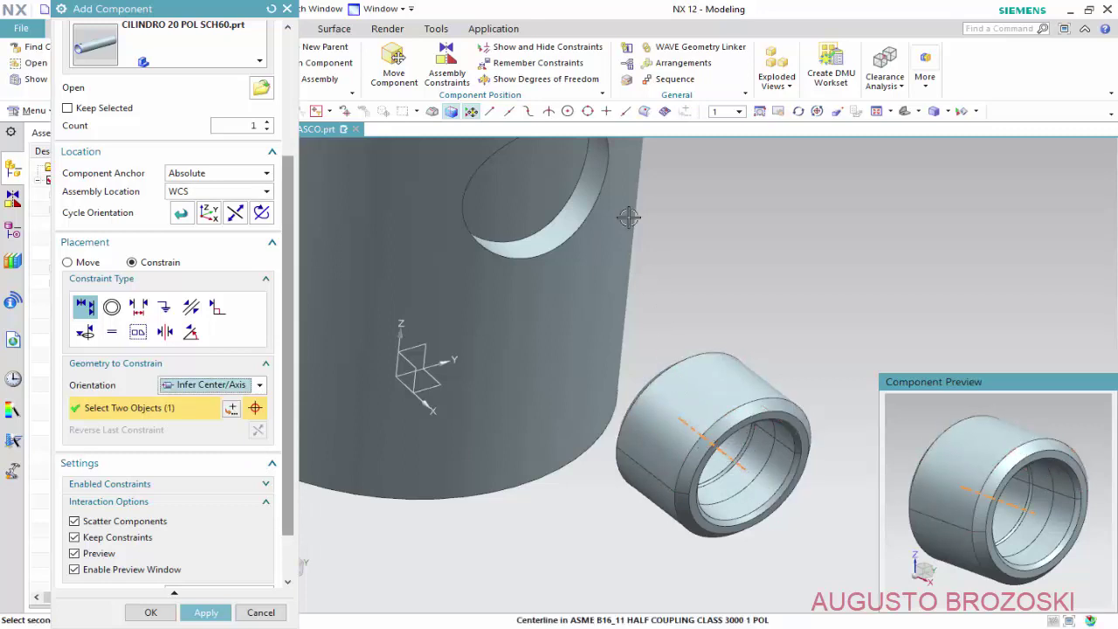
left_click(532, 174)
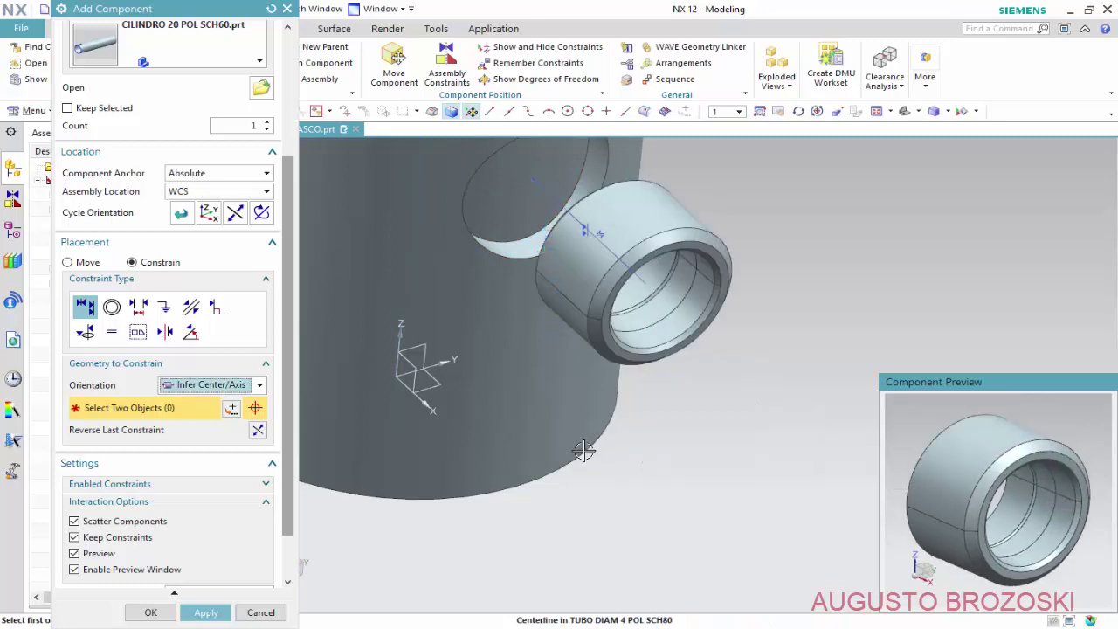
- Set the orientation to Align and slide the coupling 43 along its axis
left_click(259, 386)
left_click(209, 429)
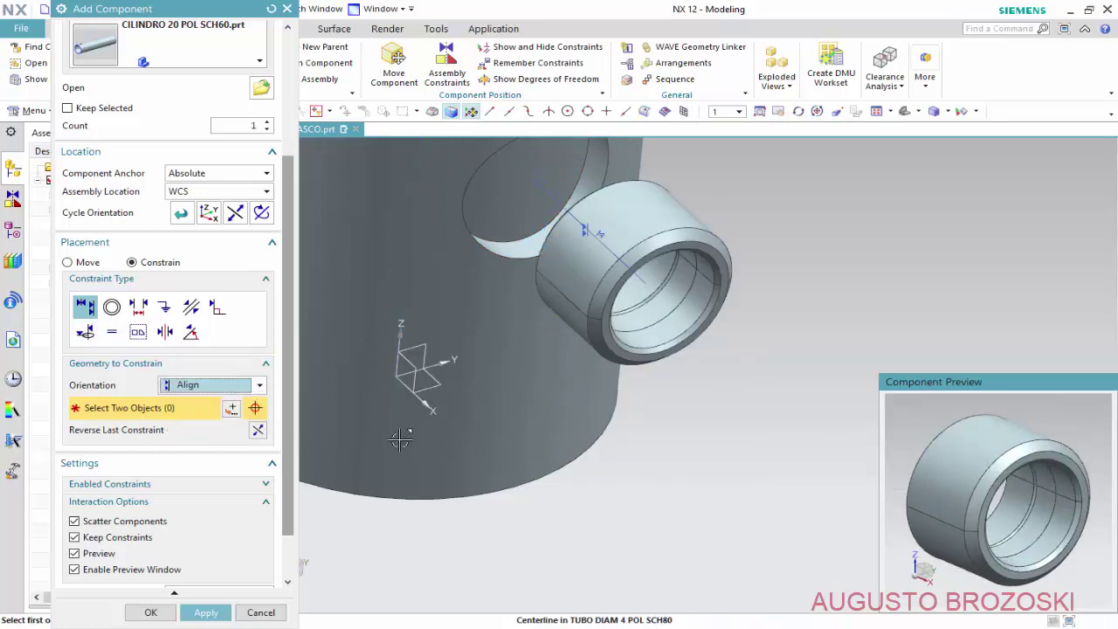
left_click(83, 263)
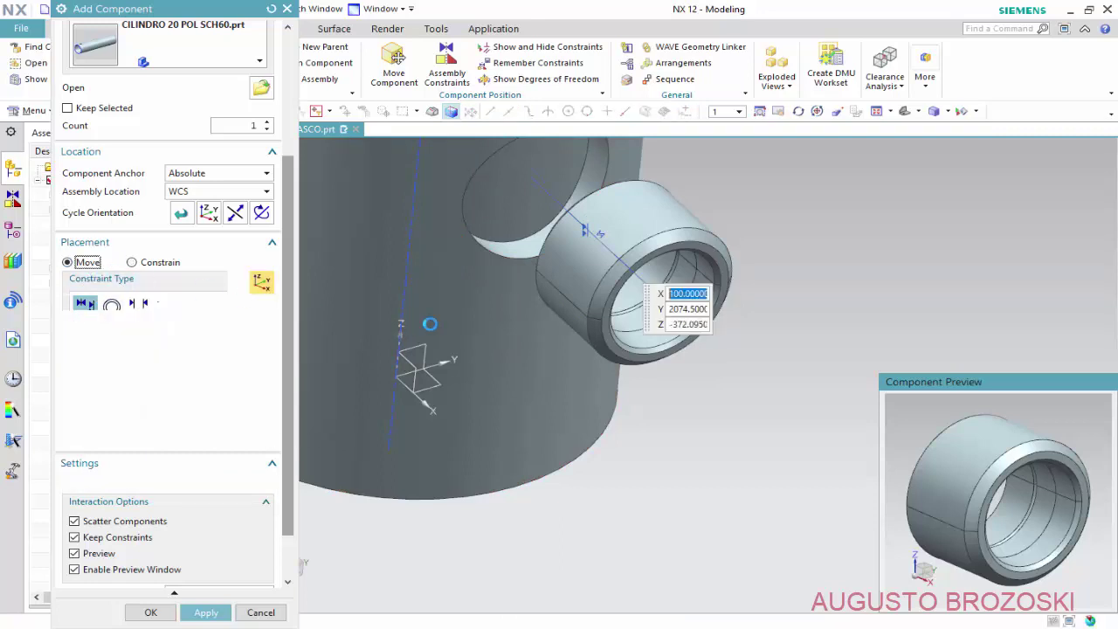
left_click(589, 231)
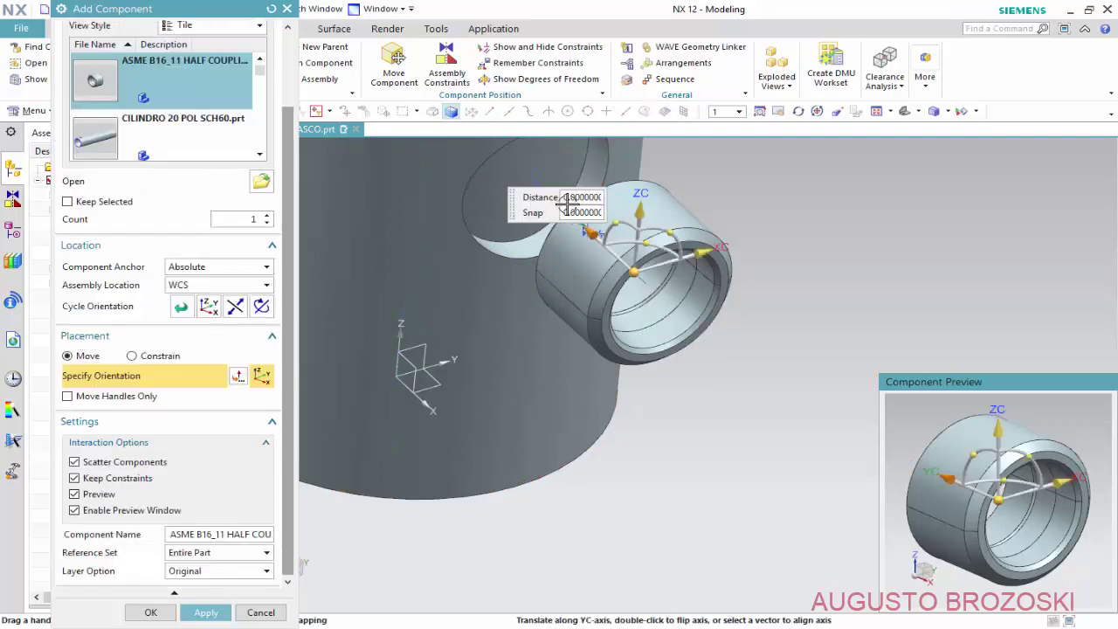
left_click_drag(568, 203, 517, 183)
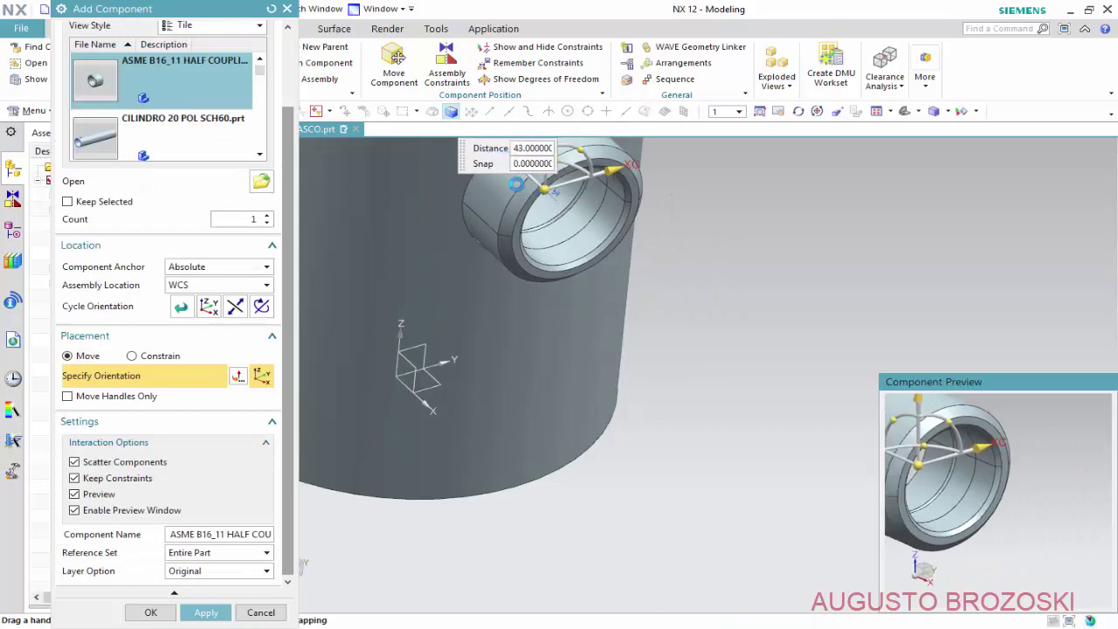
left_click(543, 189)
scroll(603, 297, "down", 3)
scroll(607, 306, "down", 3)
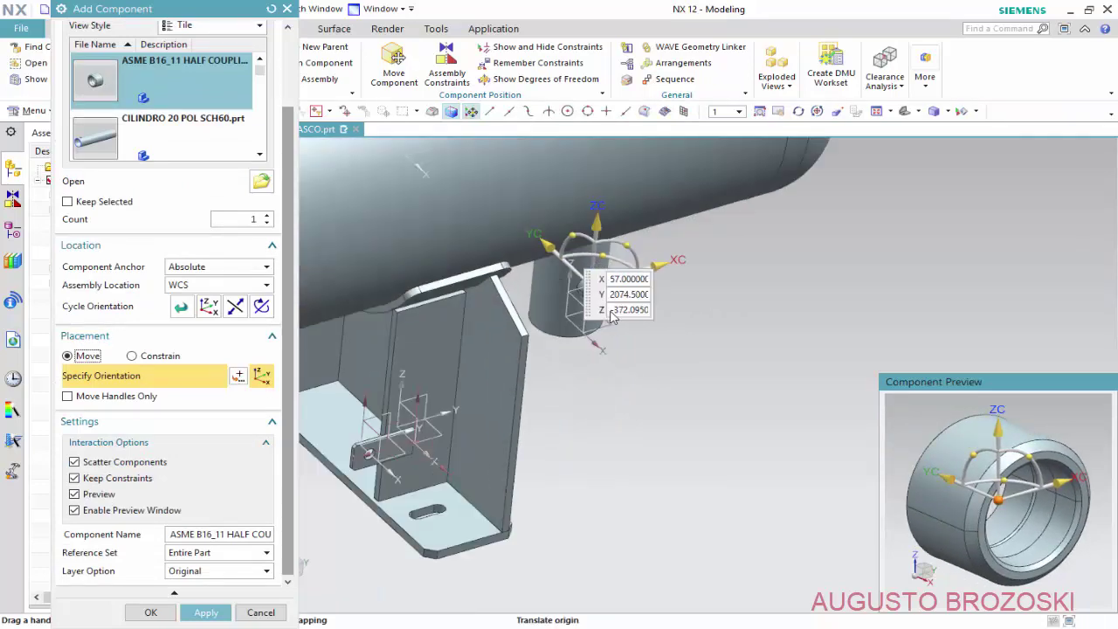
middle_click_drag(611, 367, 542, 374)
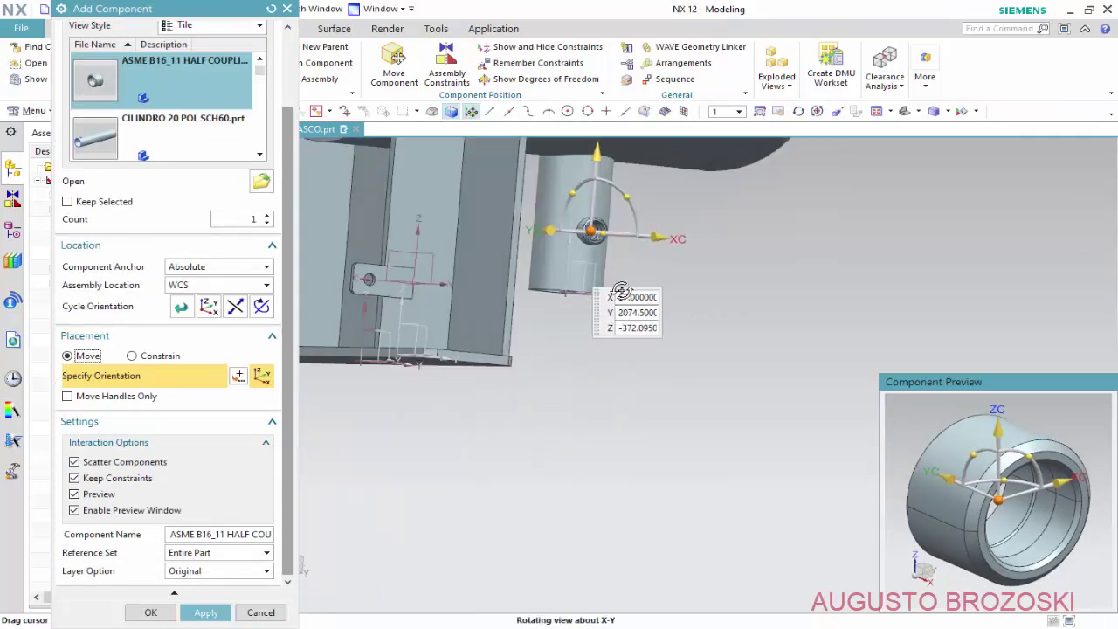
scroll(544, 376, "up", 3)
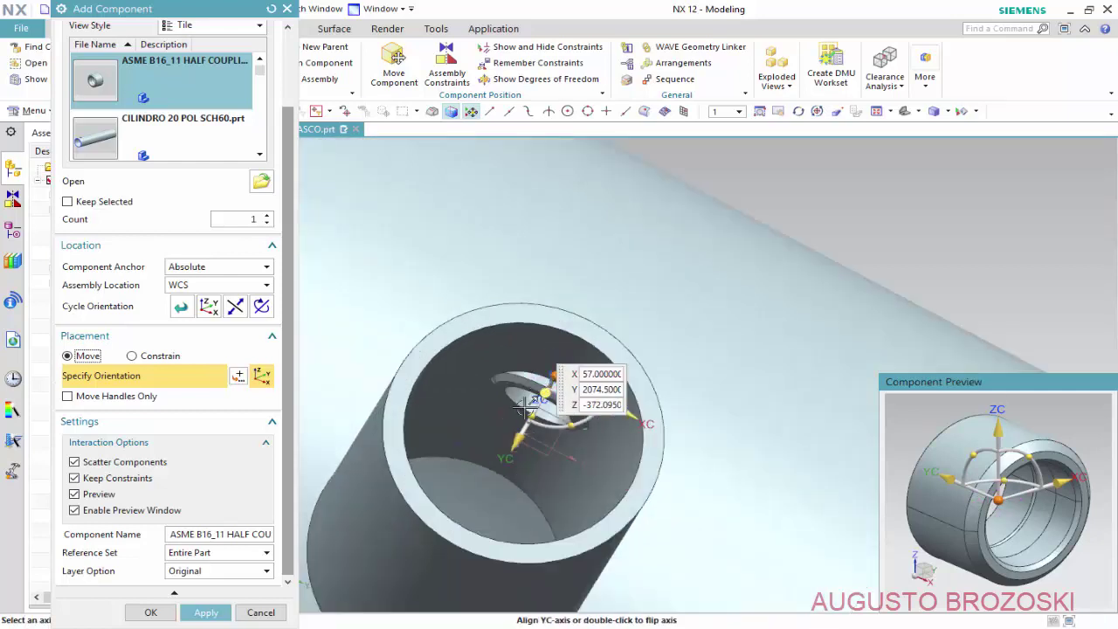
scroll(544, 376, "up", 3)
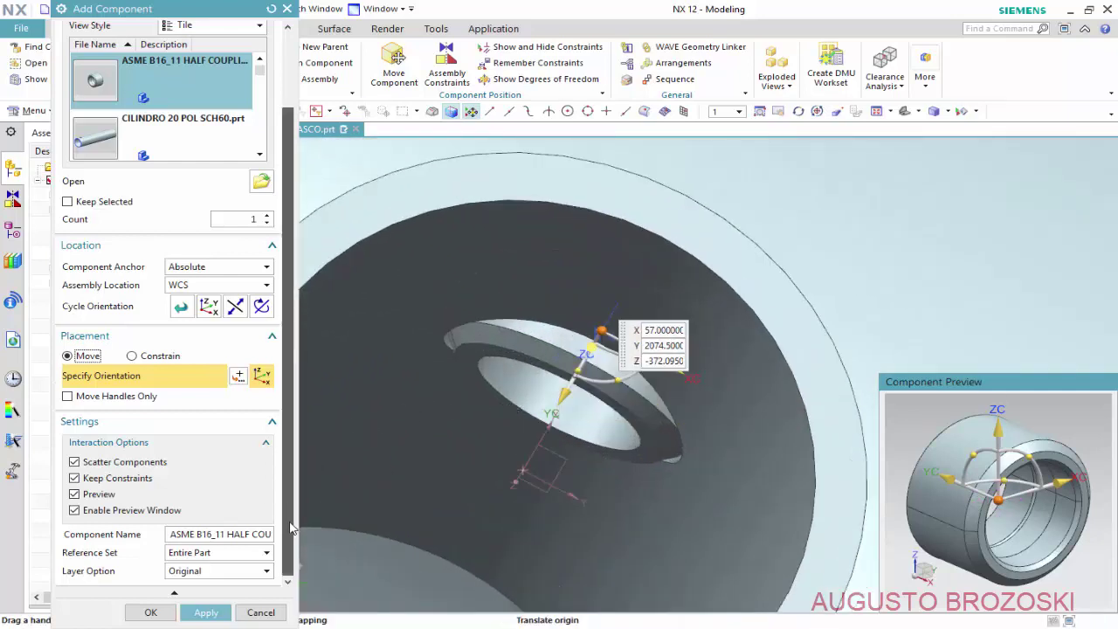
- Align the coupling's end face with the pipe face and apply the placement
left_click(132, 357)
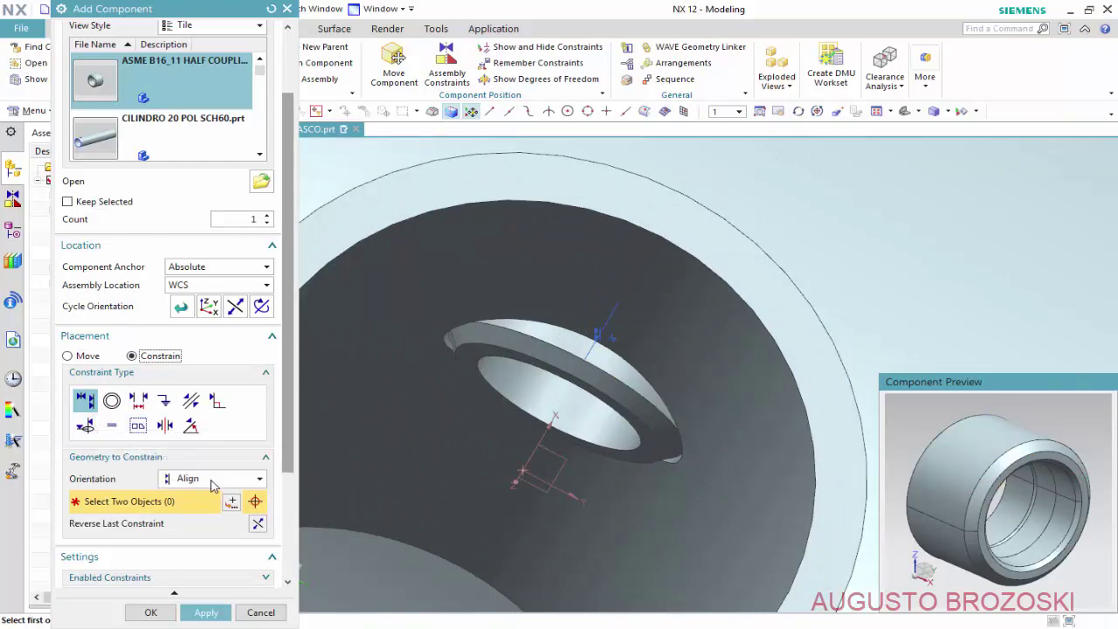
left_click(472, 350)
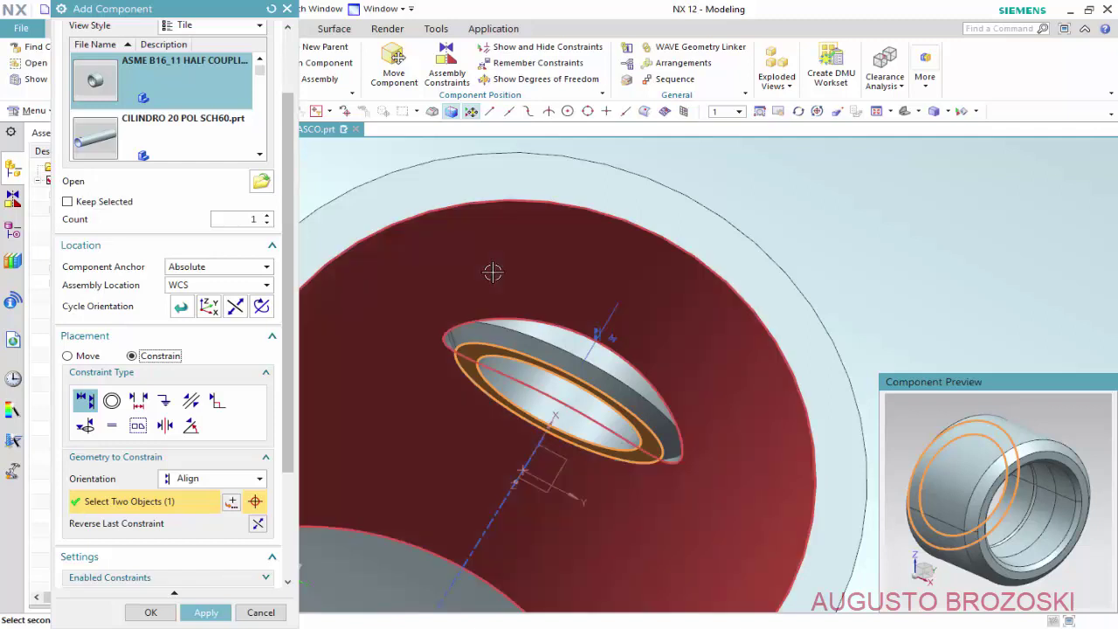
left_click(492, 272)
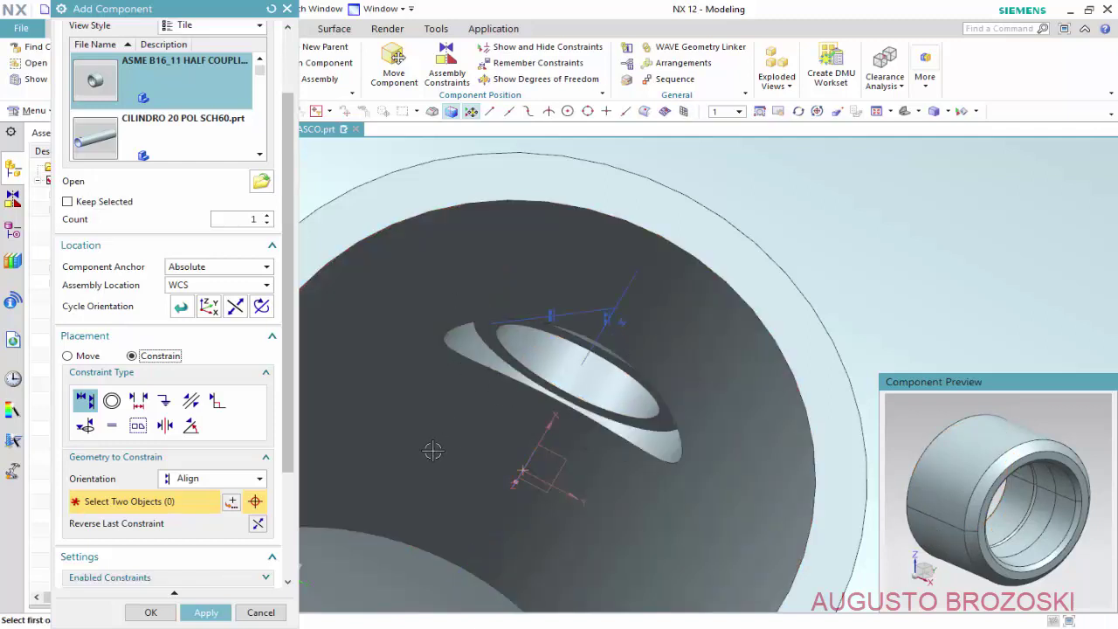
left_click(199, 613)
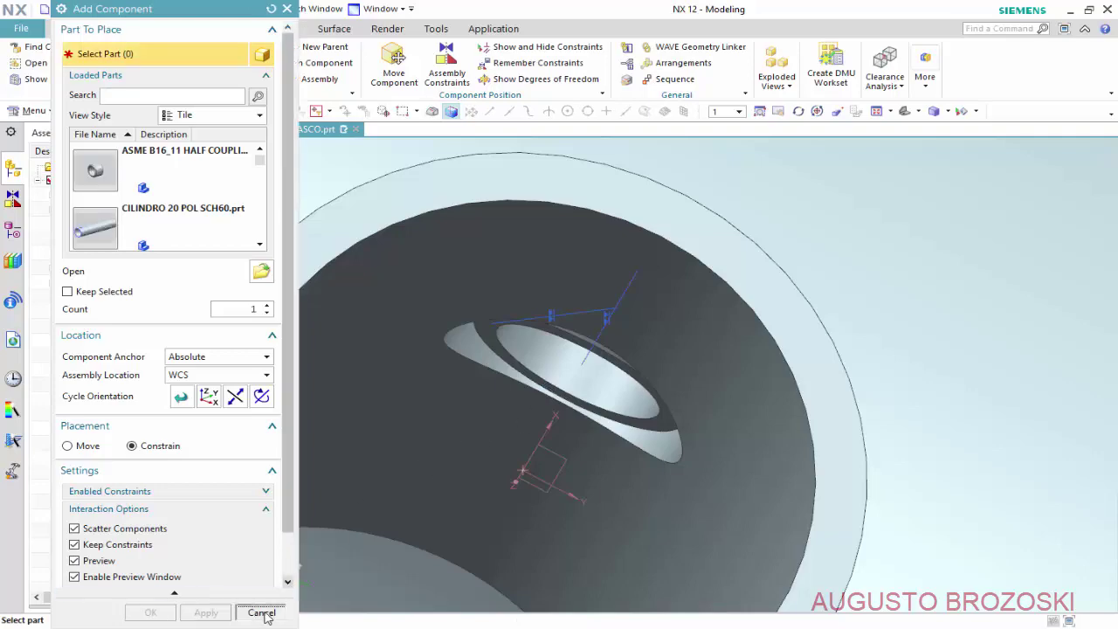
- Close Add Component, fit the vessel in view, and save the SHELL - CASCO assembly
left_click(255, 612)
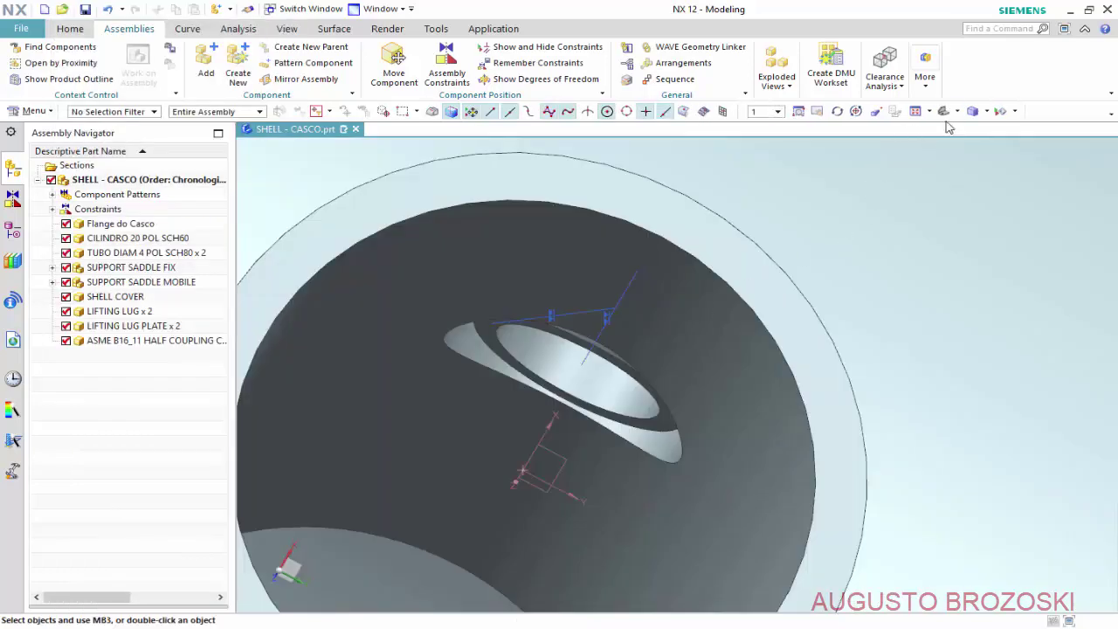
left_click(943, 114)
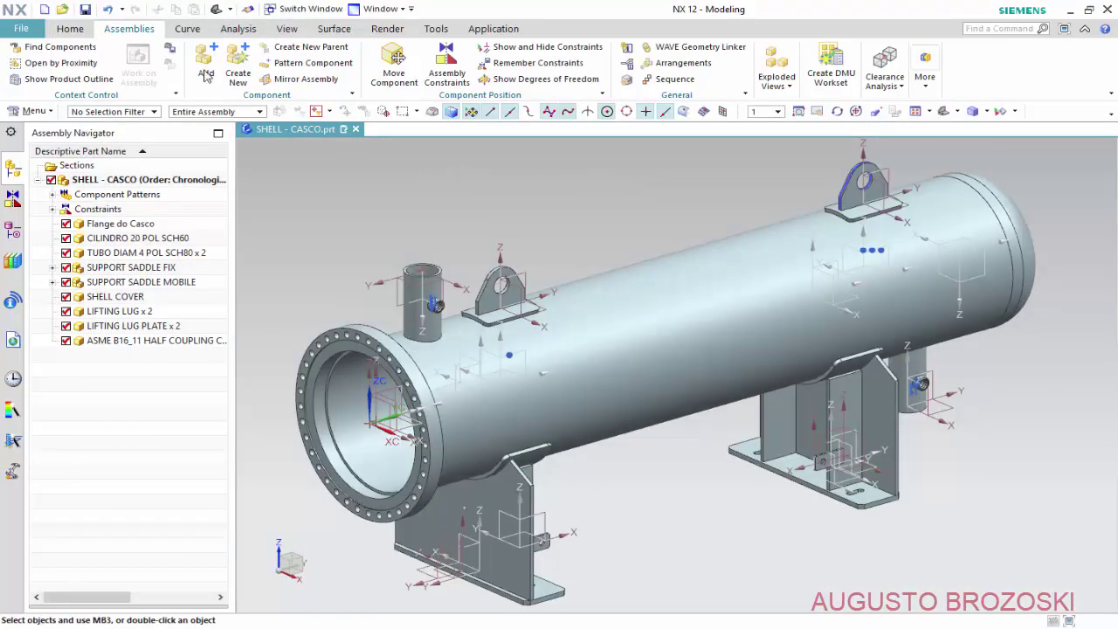
left_click(86, 12)
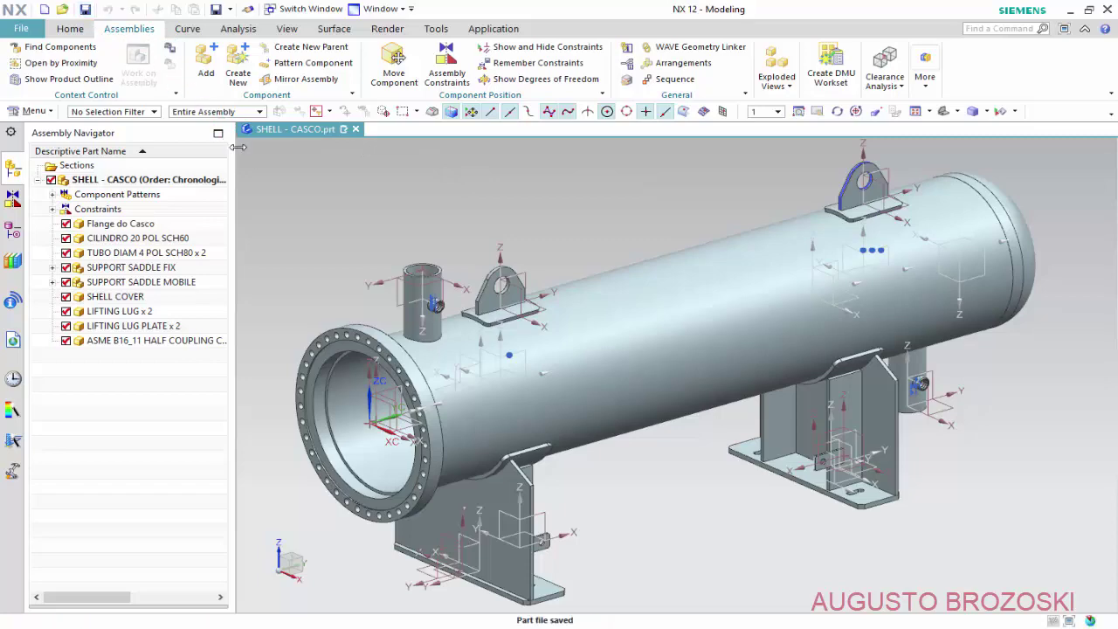
middle_click_drag(576, 459, 535, 362)
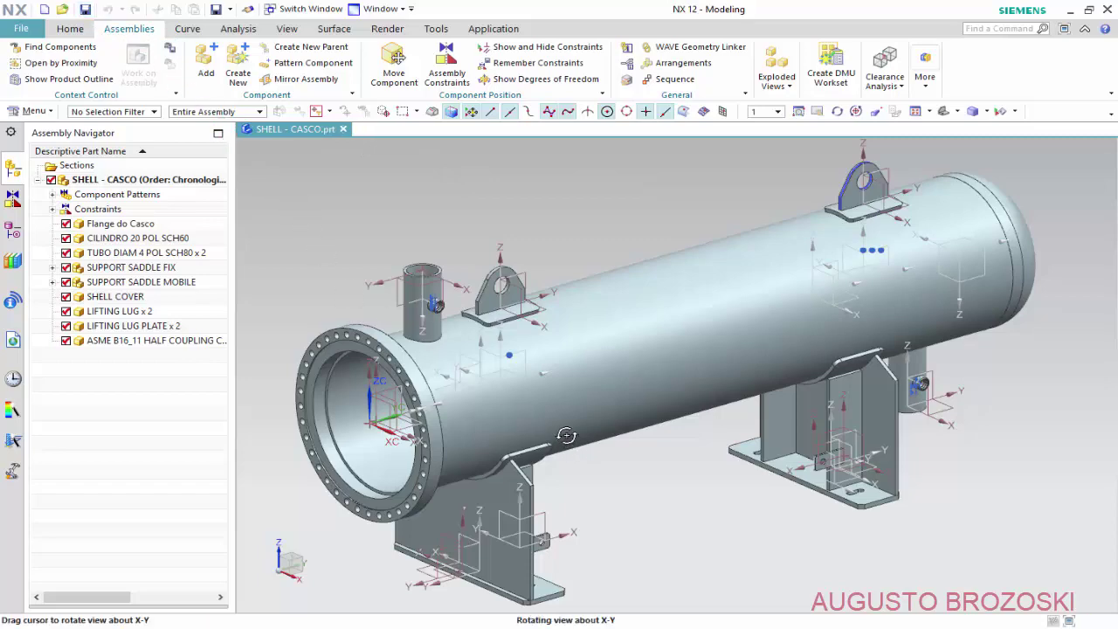
scroll(497, 312, "up", 3)
scroll(497, 312, "up", 2)
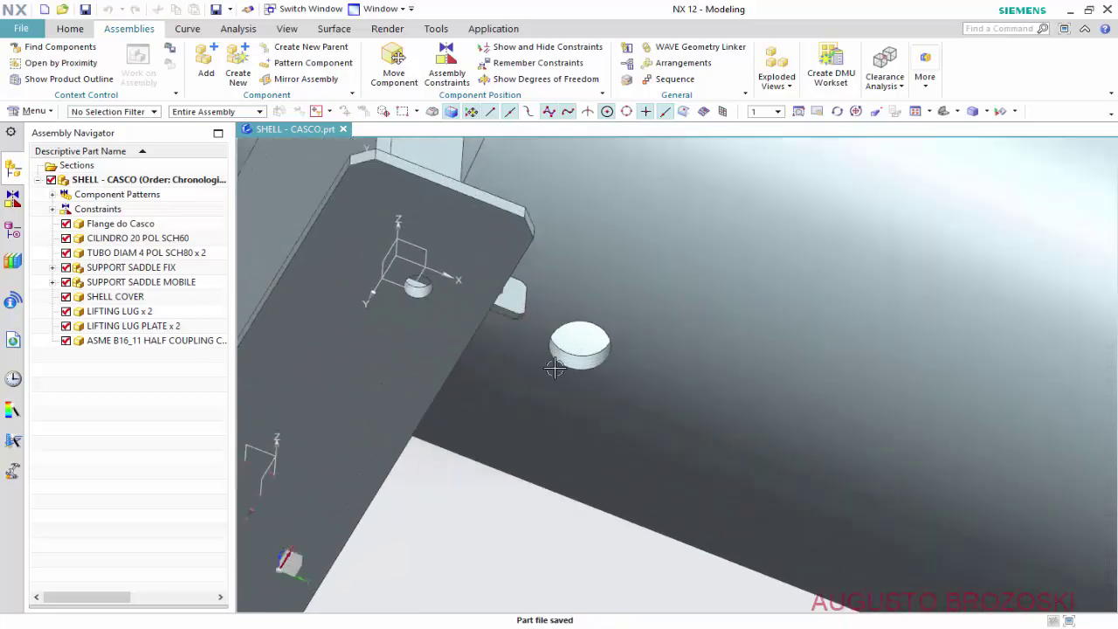
scroll(576, 359, "down", 3)
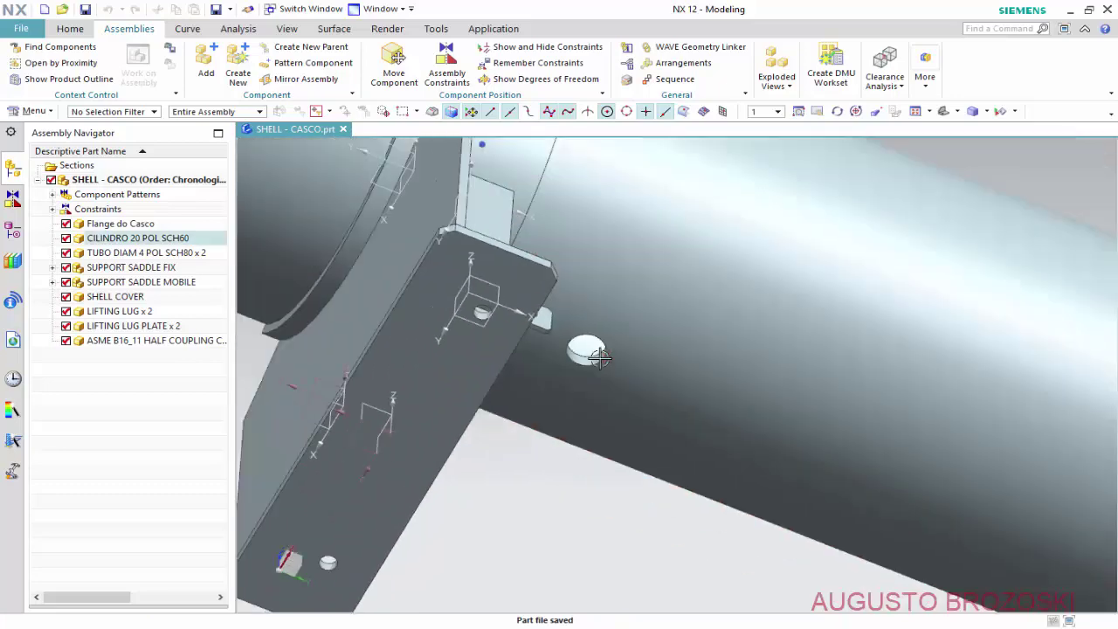
scroll(576, 358, "down", 2)
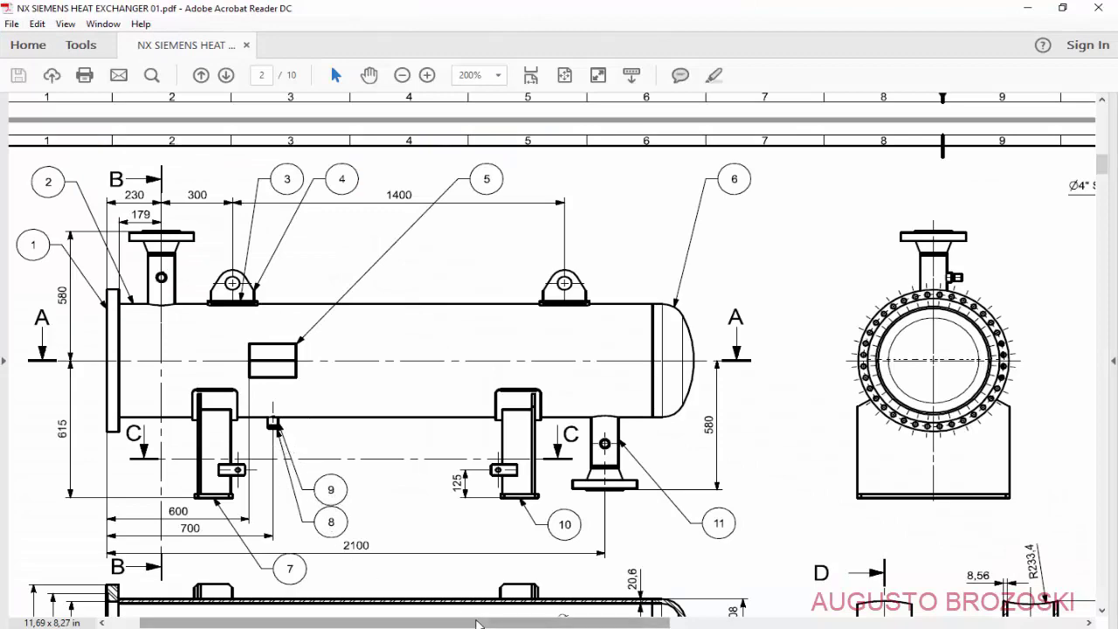
- Scroll the drawing in Acrobat Reader right to show the parts list with item 14 plugs
left_click_drag(419, 623, 799, 623)
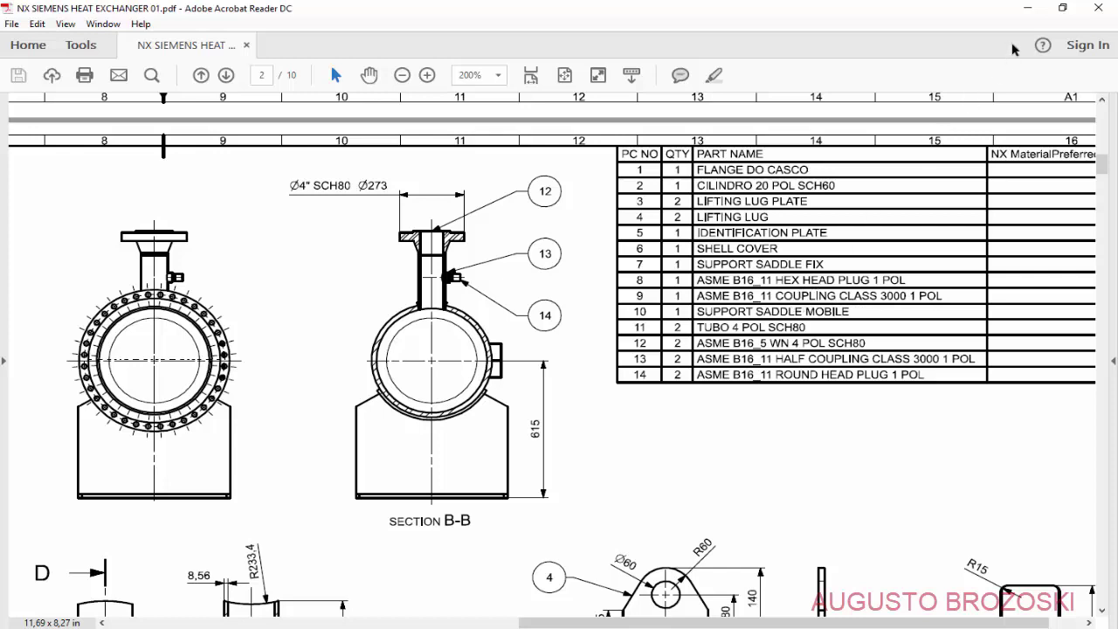
- Minimize the heat exchanger drawing in Acrobat Reader to bring back the SHELL - CASCO assembly
left_click(1027, 13)
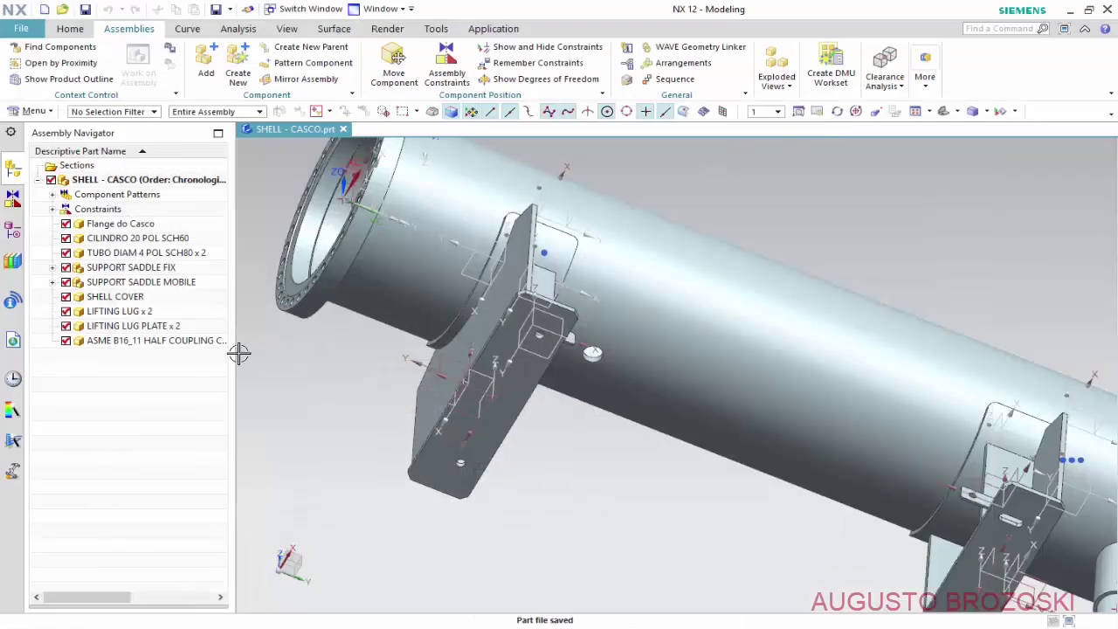
- Add the ASME B16_11 COUPLING CLASS 3000 1 POL part file to the assembly
left_click(207, 74)
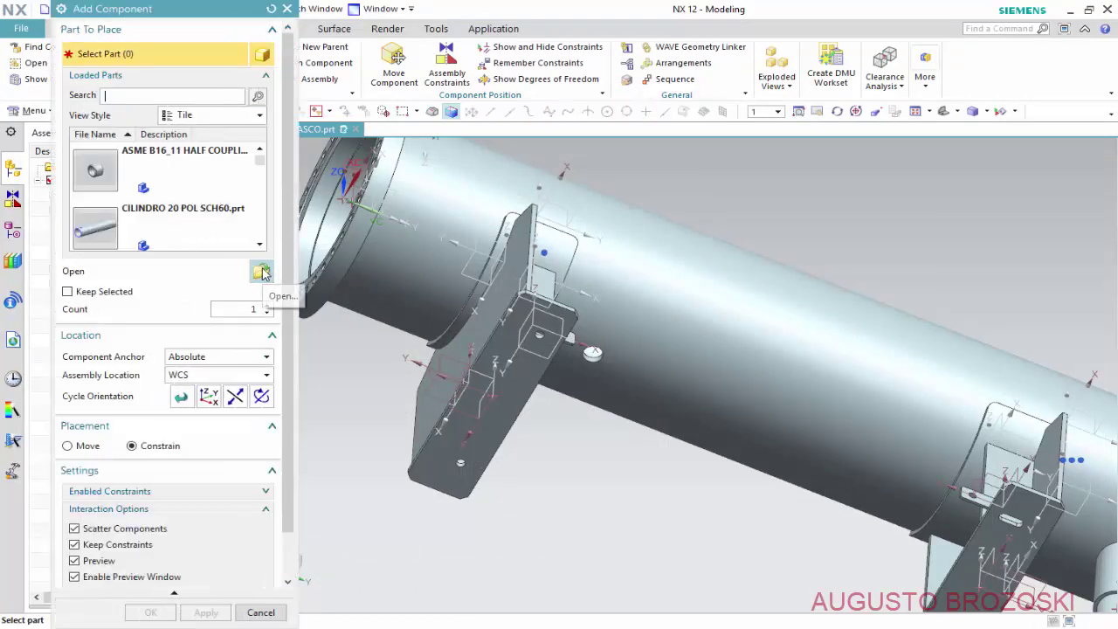
left_click(262, 272)
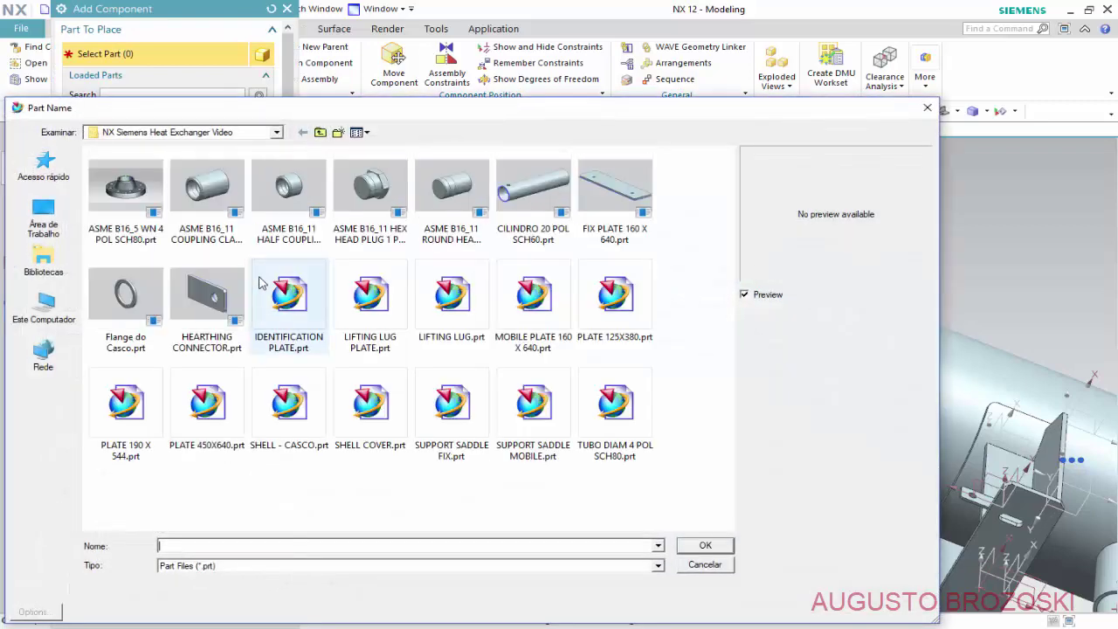
left_click(218, 236)
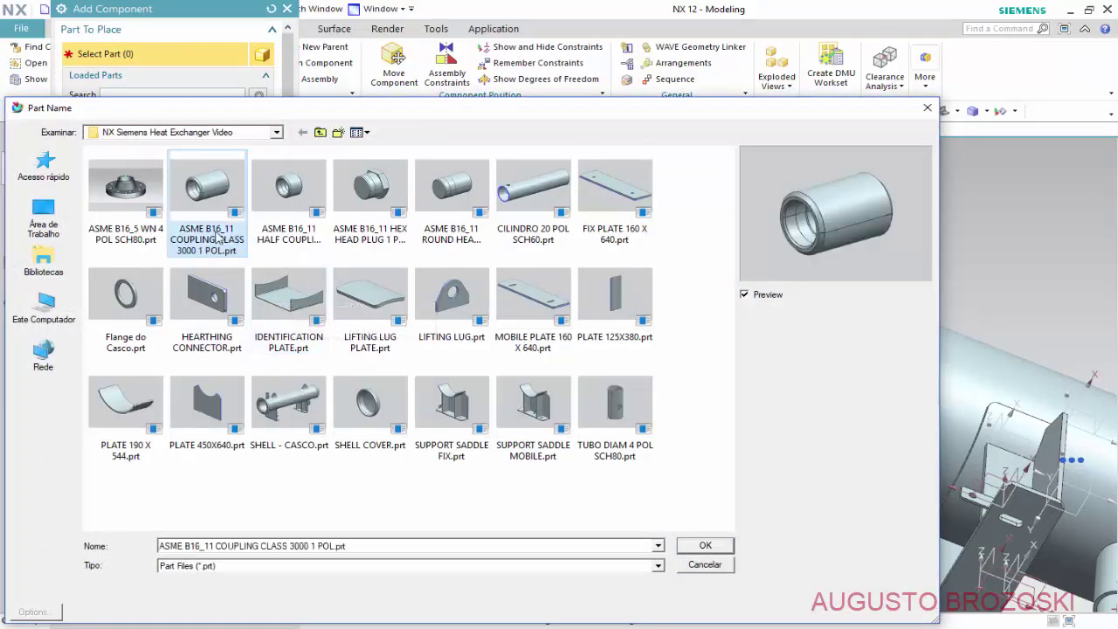
mouse_move(209, 258)
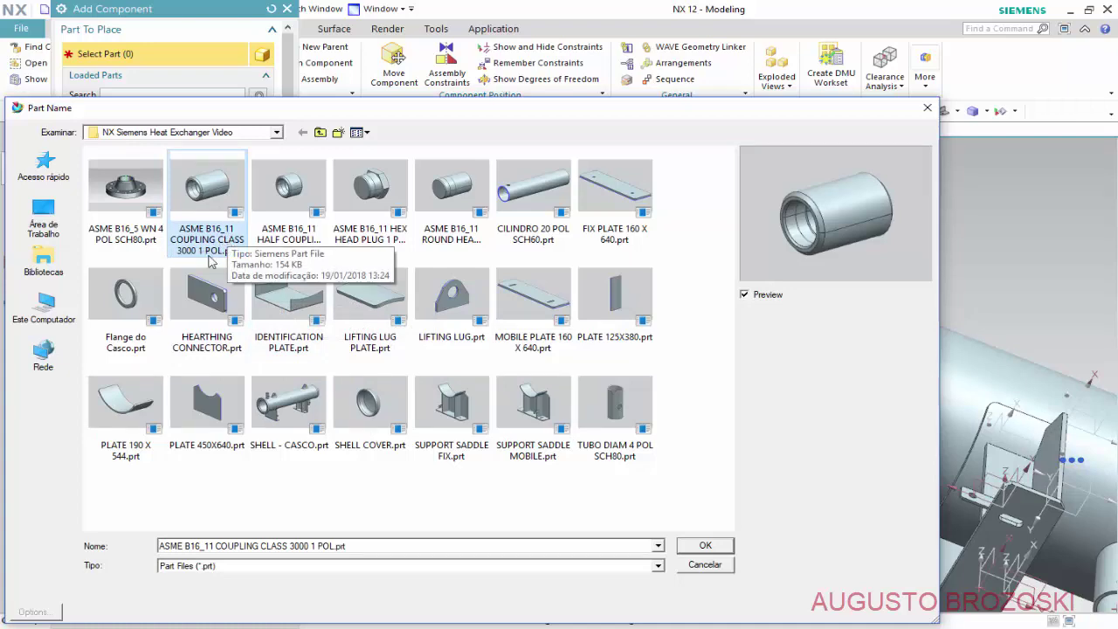
left_click(706, 546)
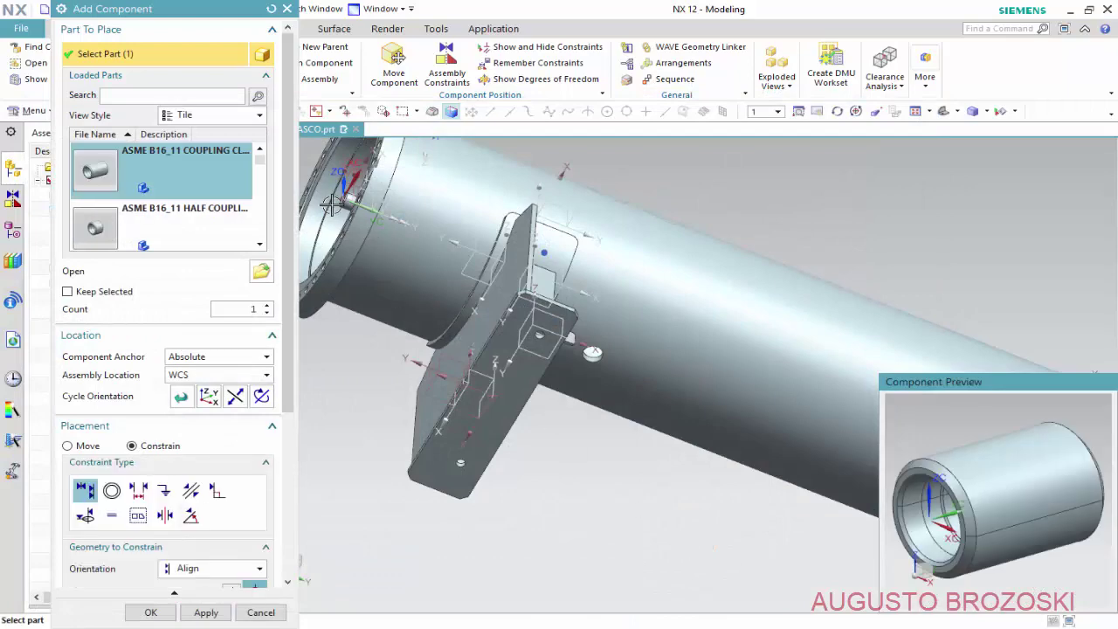
- Move the coupling to Y 680, Z -400 and rotate it upright below the shell
scroll(341, 199, "down", 3)
scroll(341, 199, "up", 2)
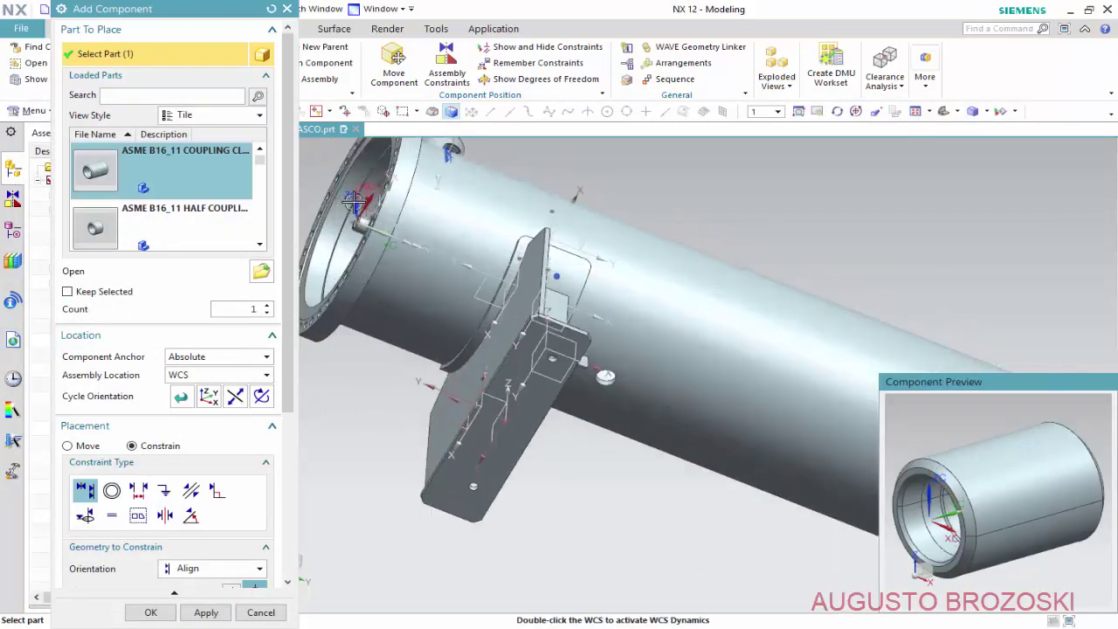
scroll(341, 199, "up", 2)
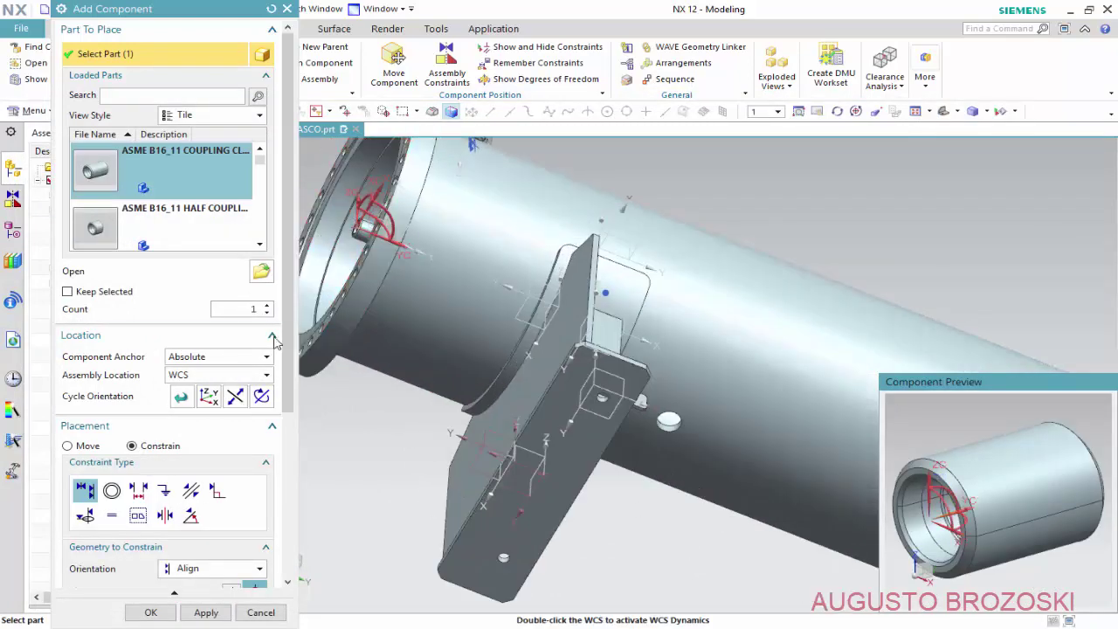
left_click(85, 447)
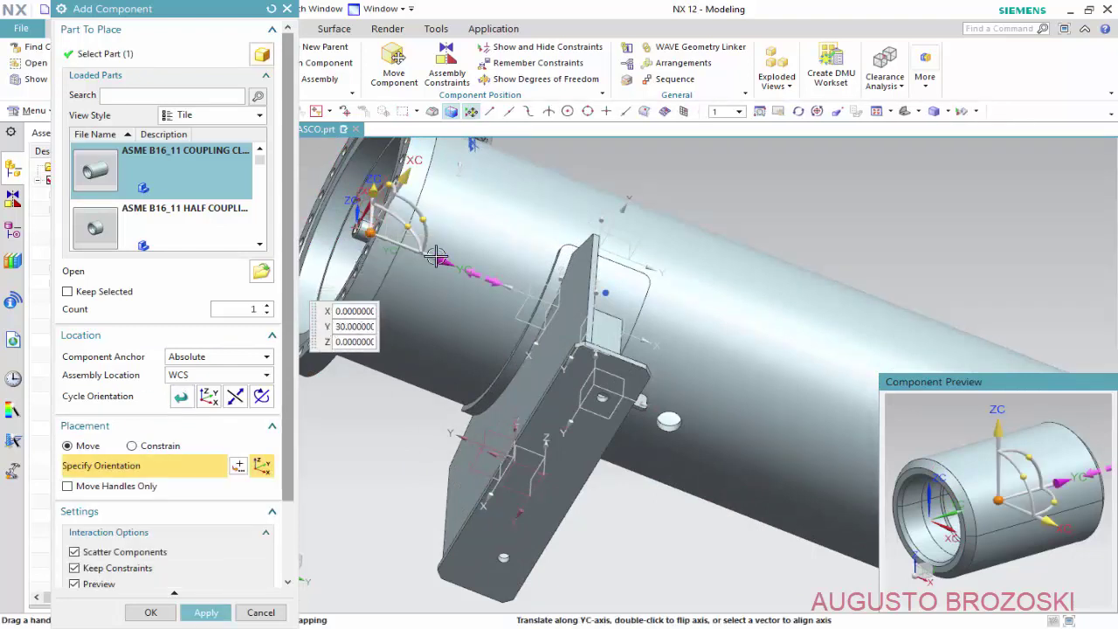
left_click(483, 262)
left_click_drag(482, 262, 750, 330)
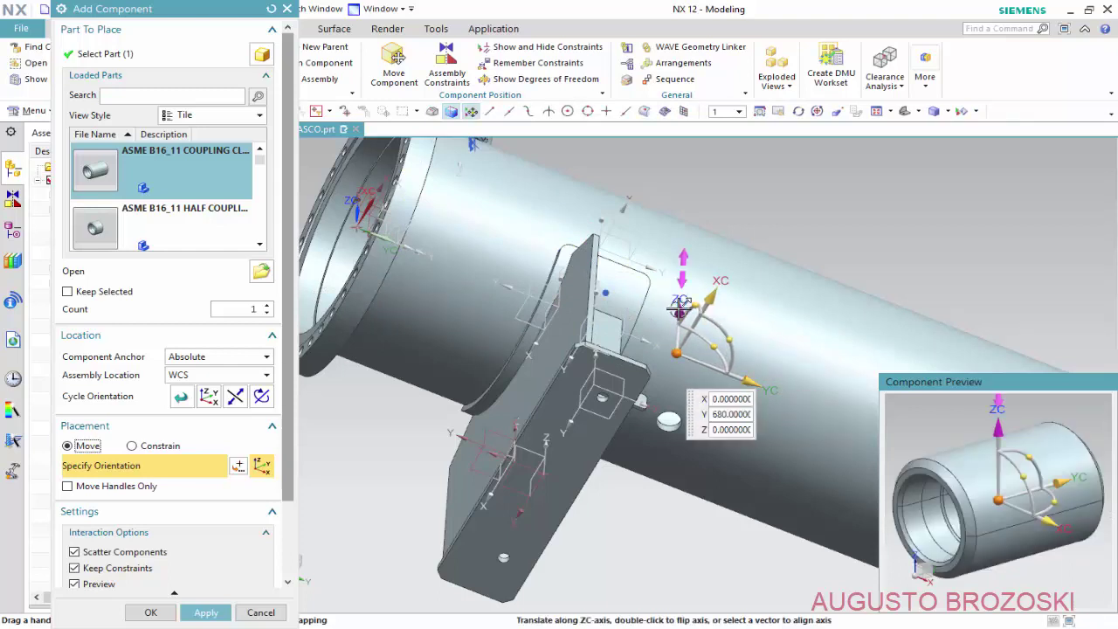
left_click_drag(679, 361, 687, 453)
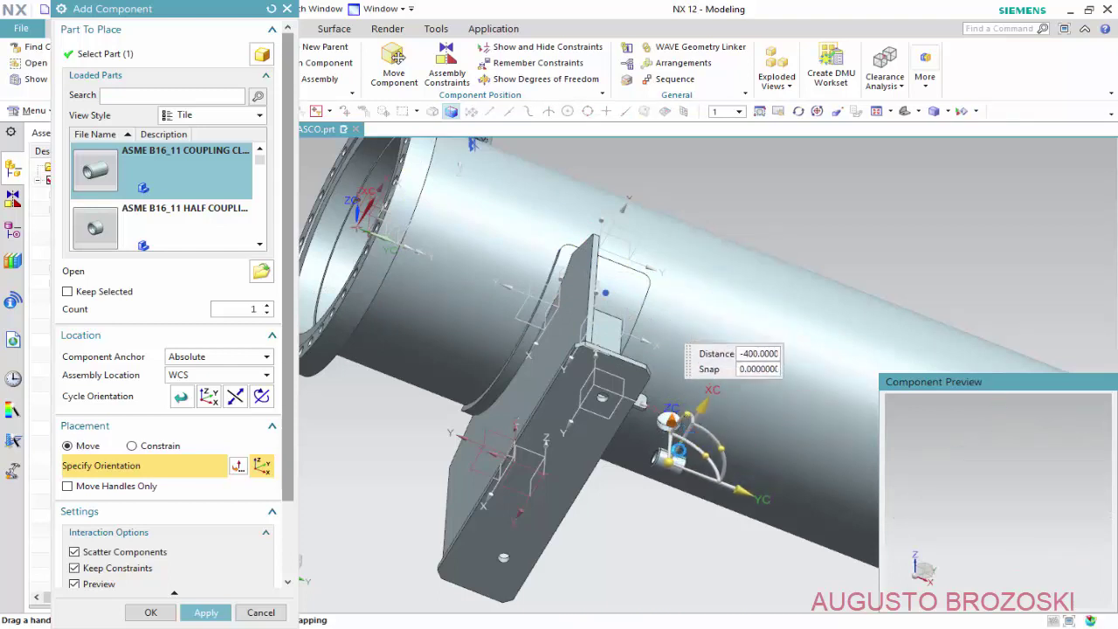
scroll(673, 456, "up", 2)
scroll(610, 468, "up", 2)
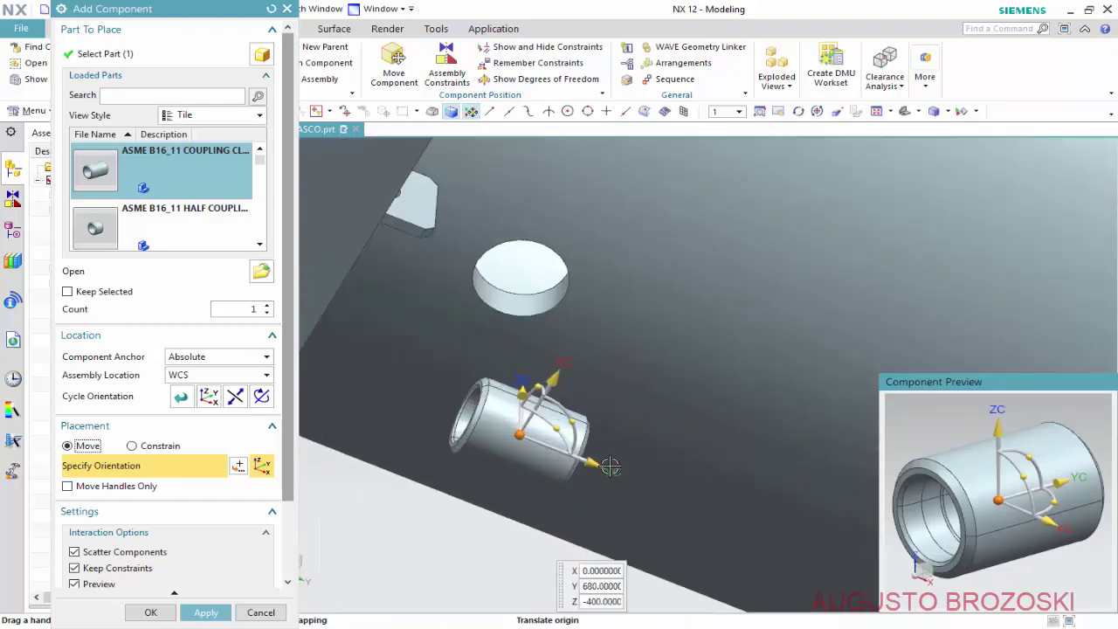
left_click_drag(559, 432, 518, 502)
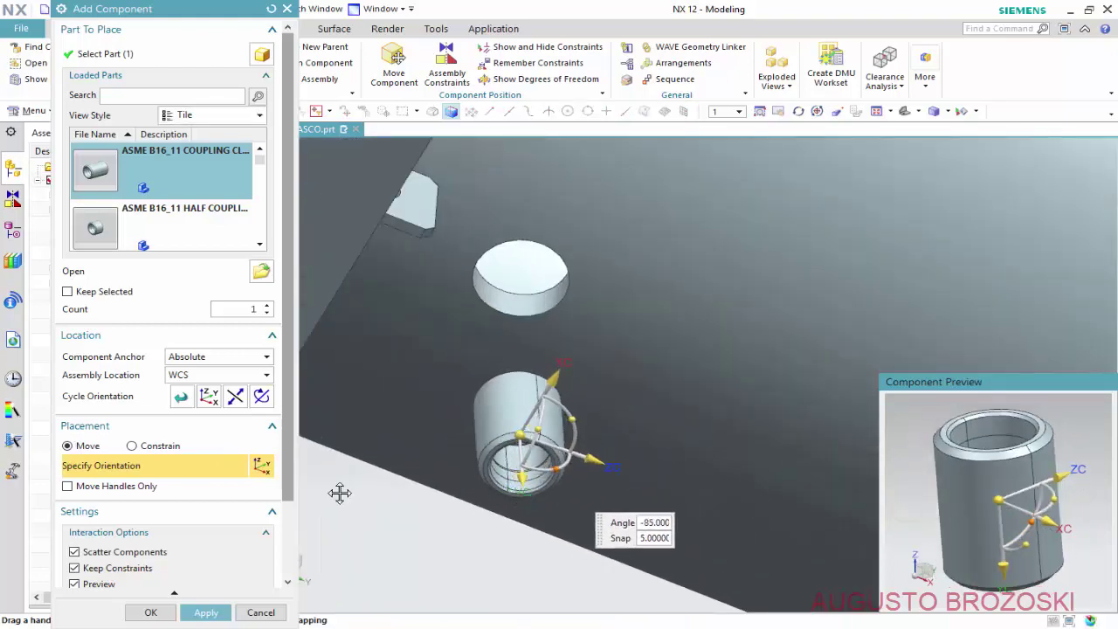
left_click(132, 446)
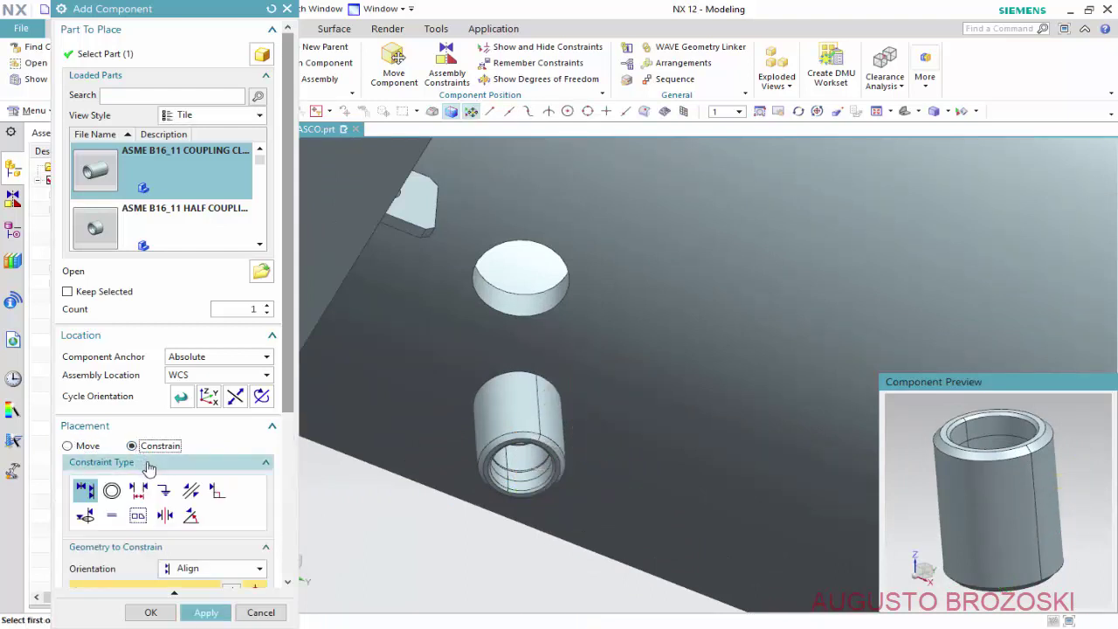
- Align the coupling's centerline with the cylinder's axis using an Infer Center/Axis constraint
left_click(288, 582)
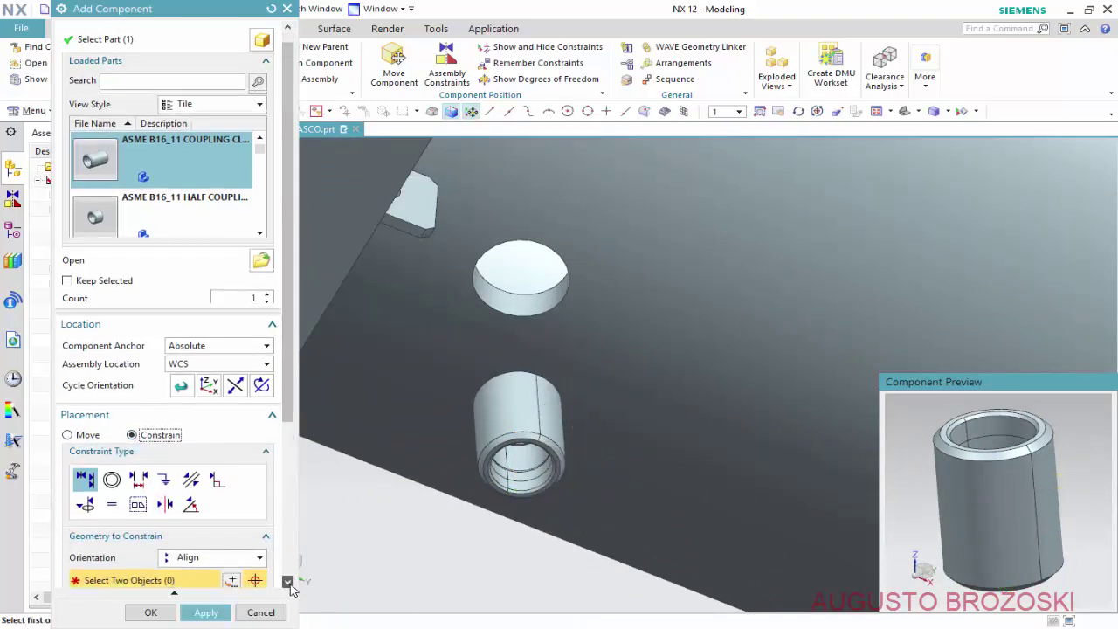
left_click(290, 584)
left_click(261, 541)
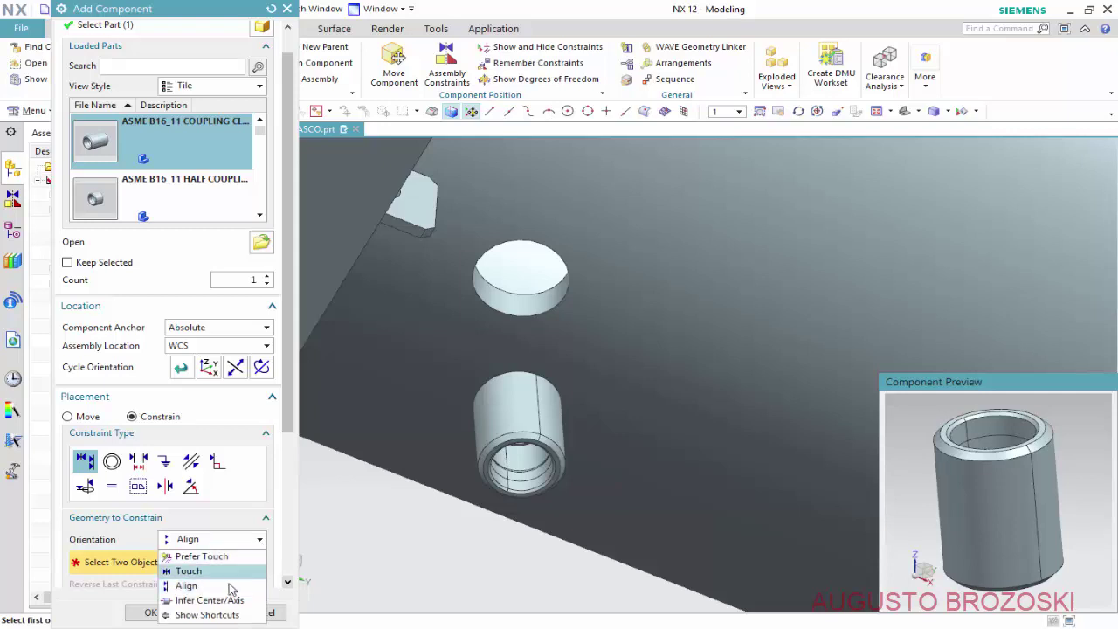
left_click(211, 602)
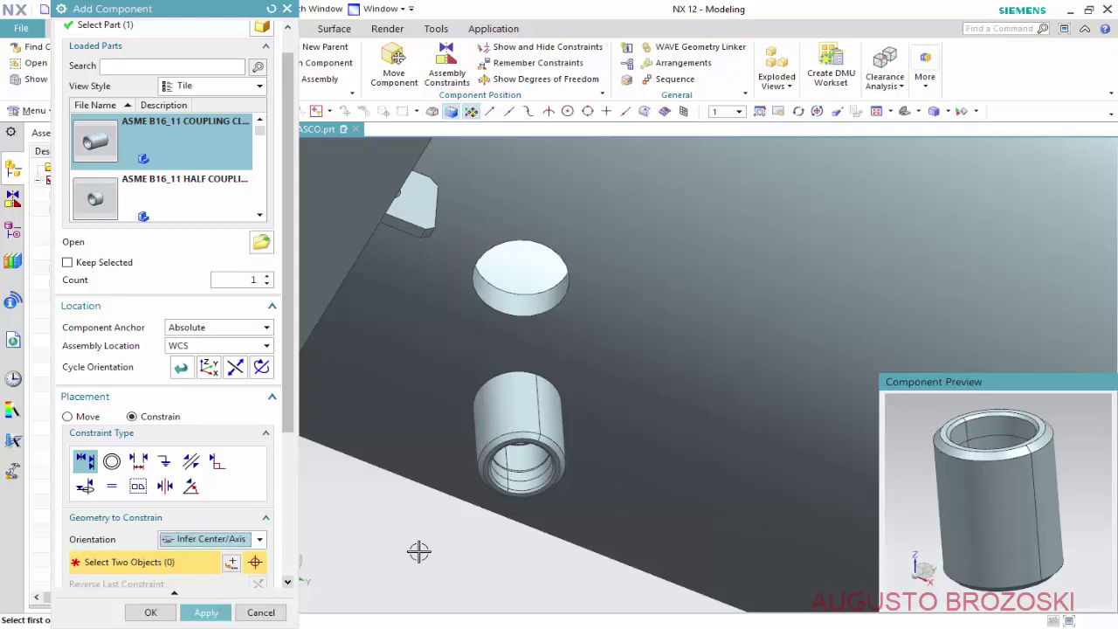
left_click(519, 418)
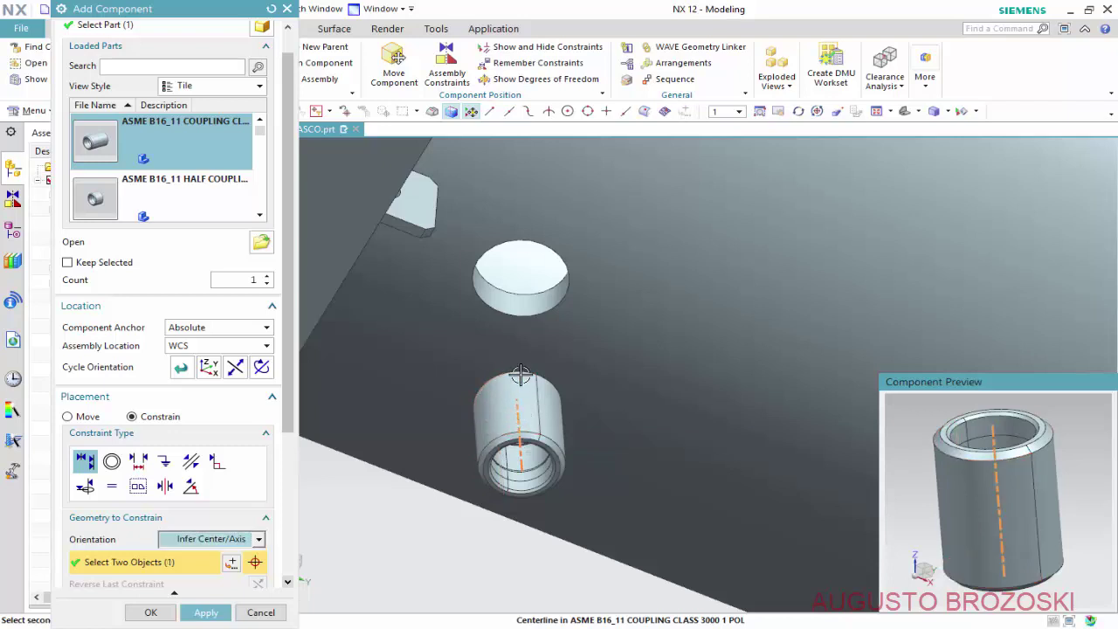
scroll(521, 376, "up", 3)
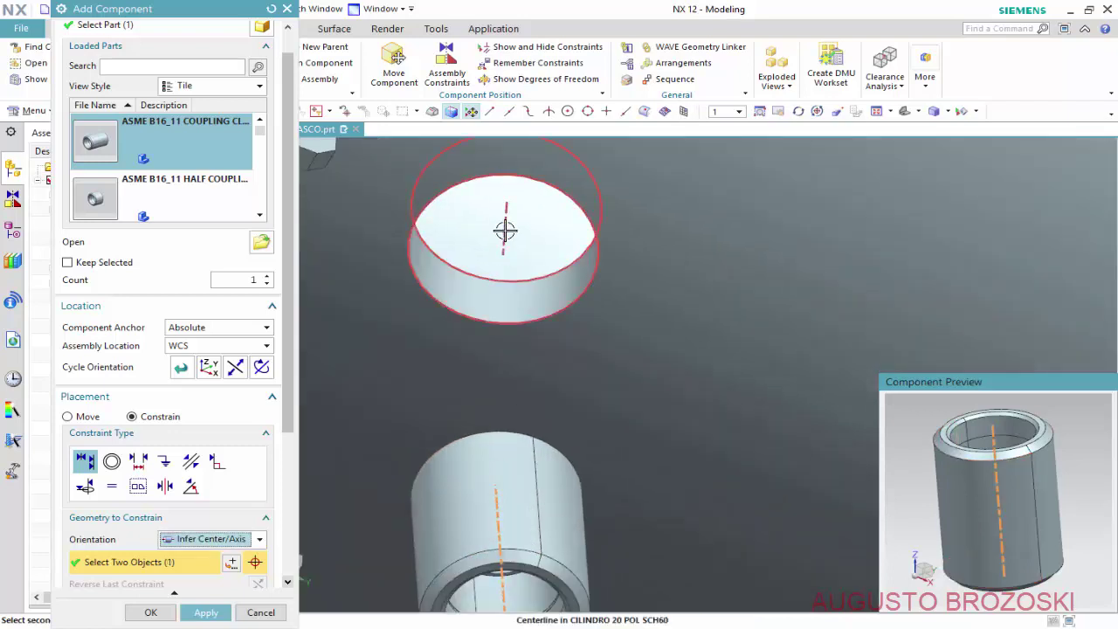
left_click(505, 233)
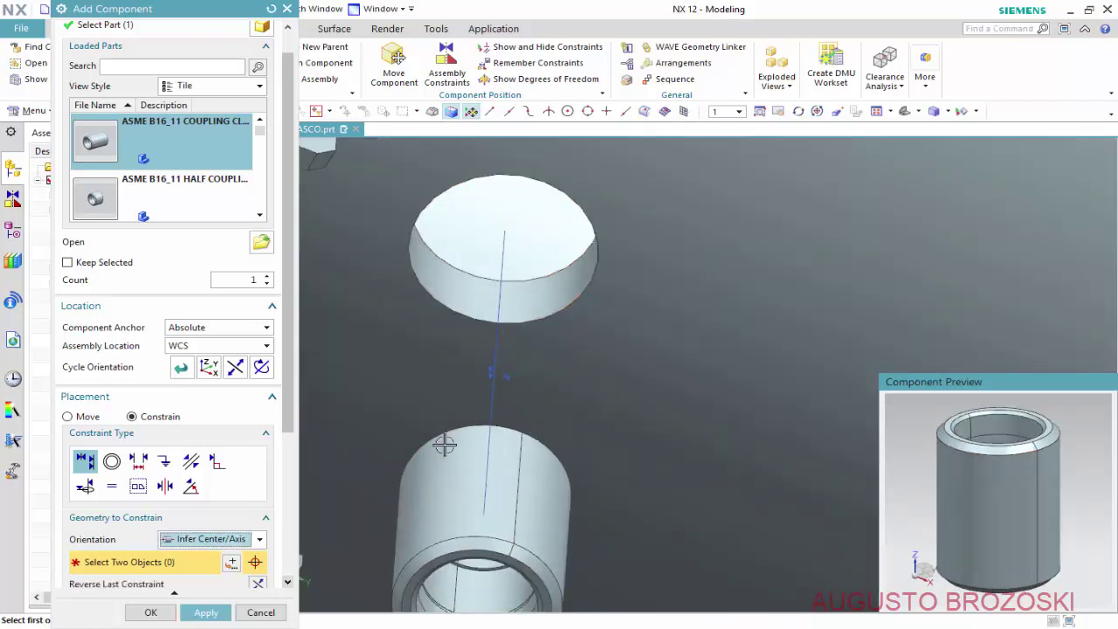
- Slide the coupling 134 mm up its axis and view the vessel end-on
left_click(67, 417)
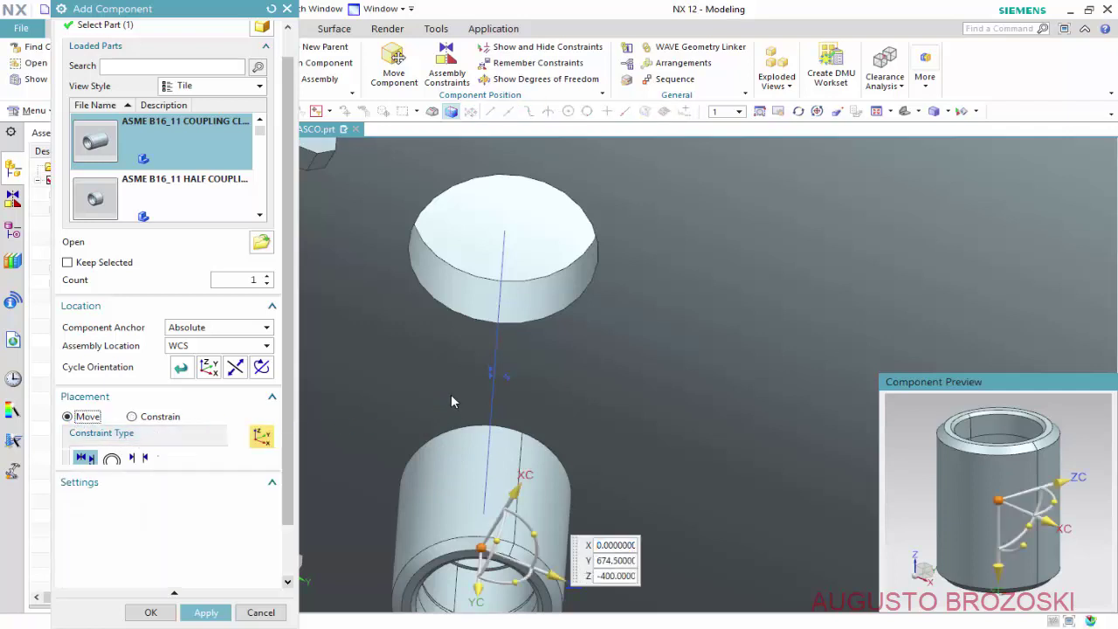
scroll(455, 450, "down", 1)
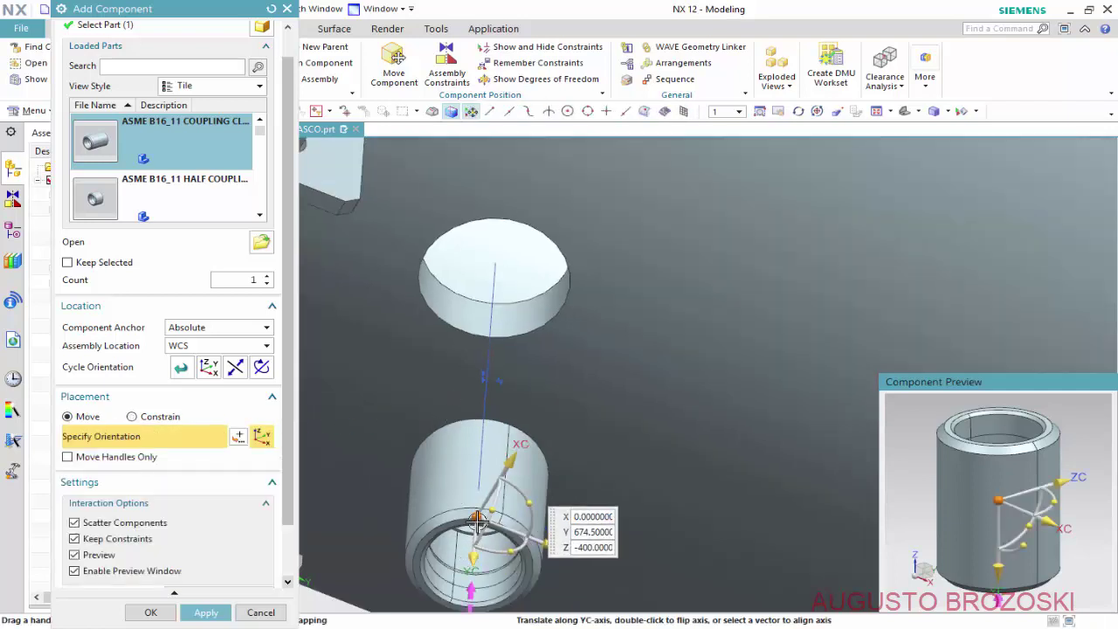
left_click_drag(477, 520, 490, 337)
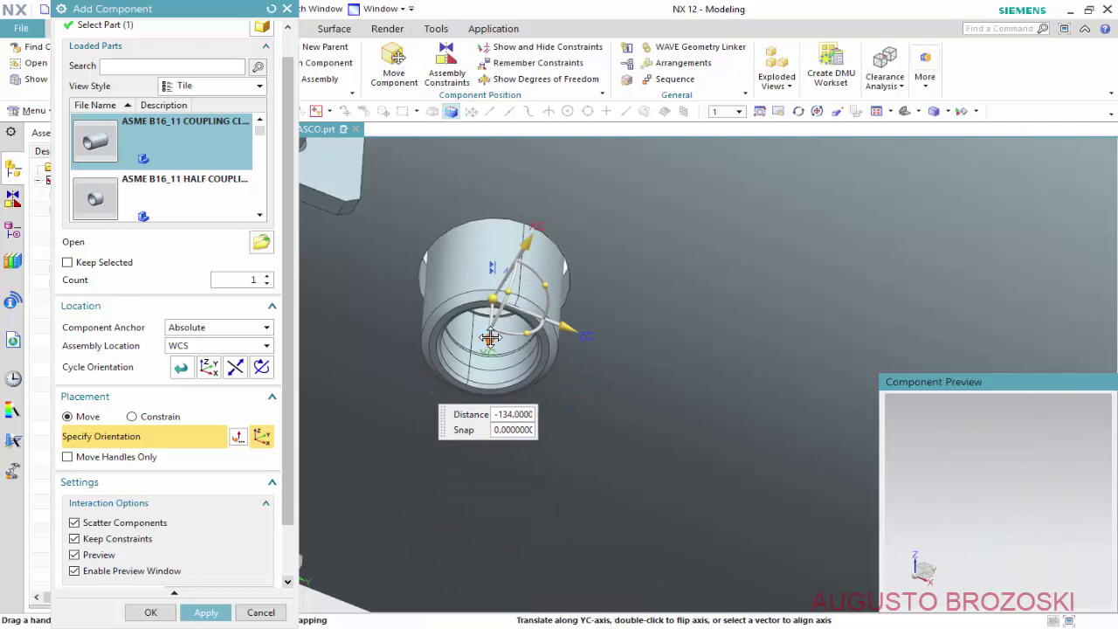
scroll(677, 234, "down", 3)
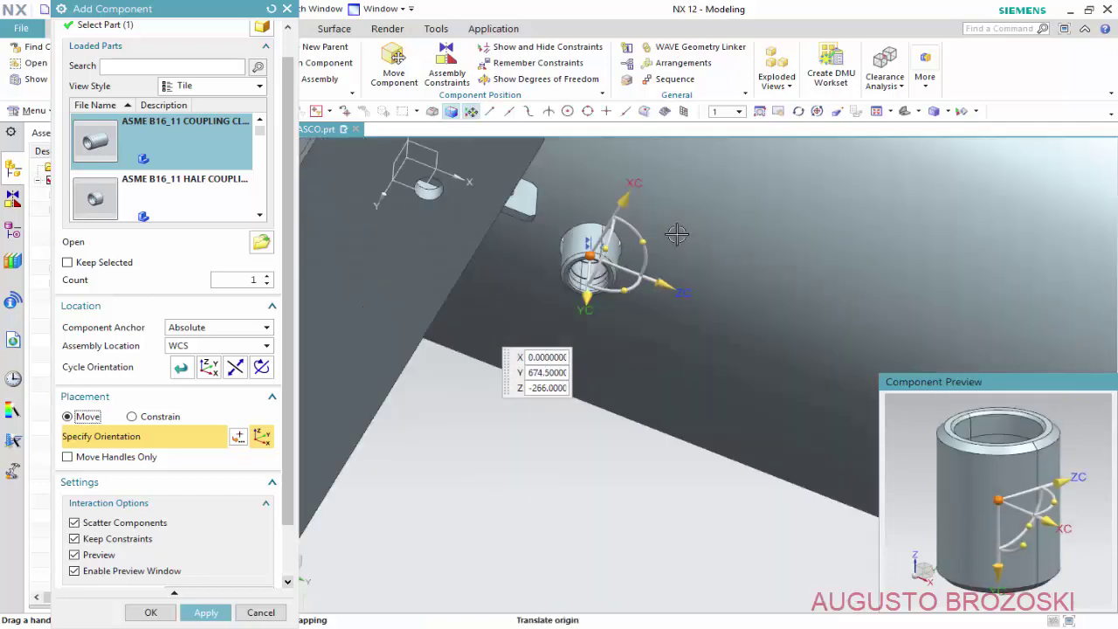
key("ctrl+f")
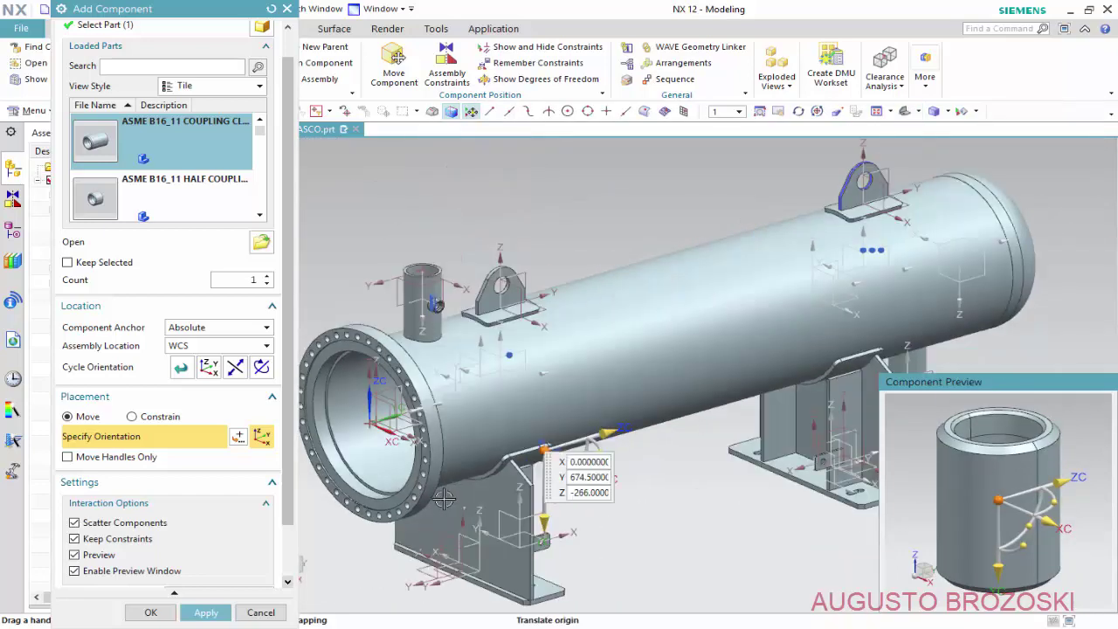
middle_click_drag(448, 488, 567, 507)
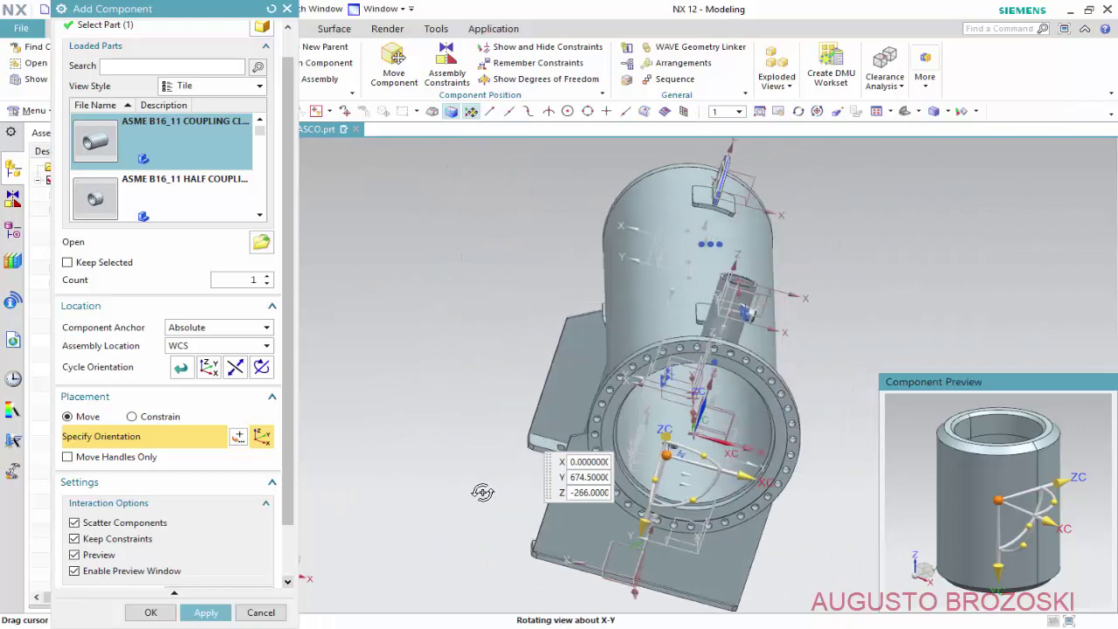
scroll(566, 506, "up", 3)
scroll(566, 506, "up", 3)
scroll(566, 506, "up", 3)
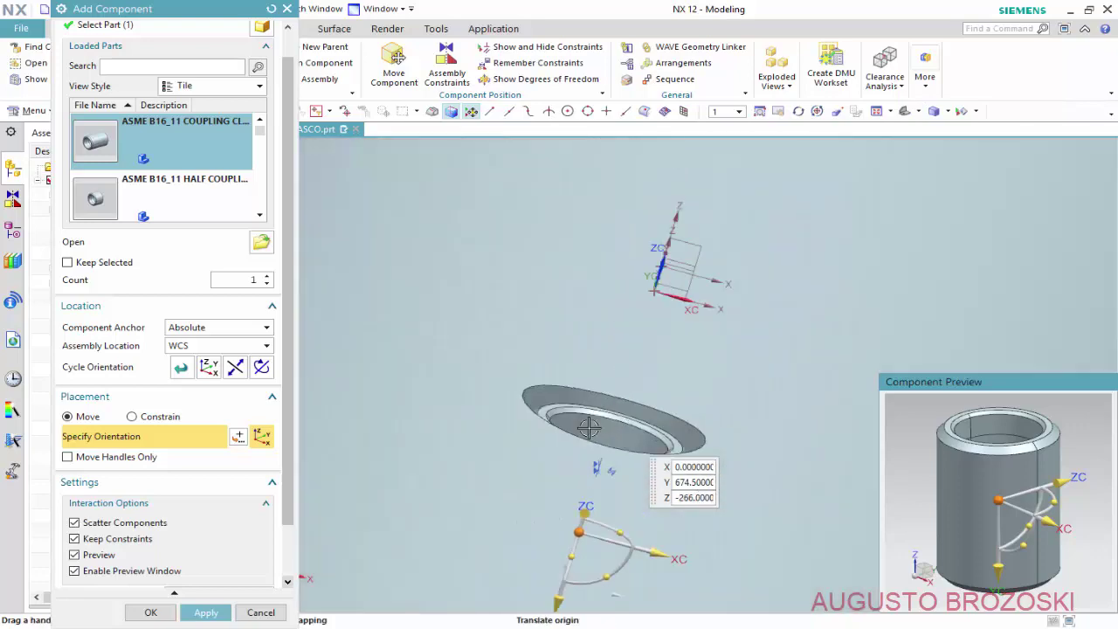
- Align the coupling's inner circular edge to the CILINDRO 20 POL SCH60 shell face and apply
left_click(133, 417)
left_click(259, 539)
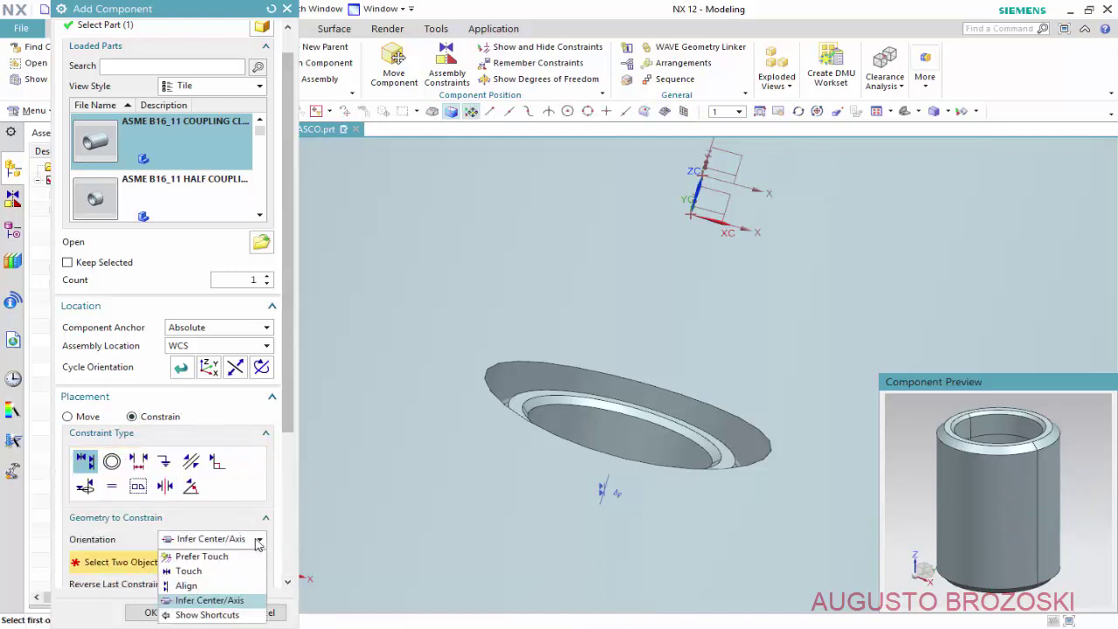
left_click(196, 587)
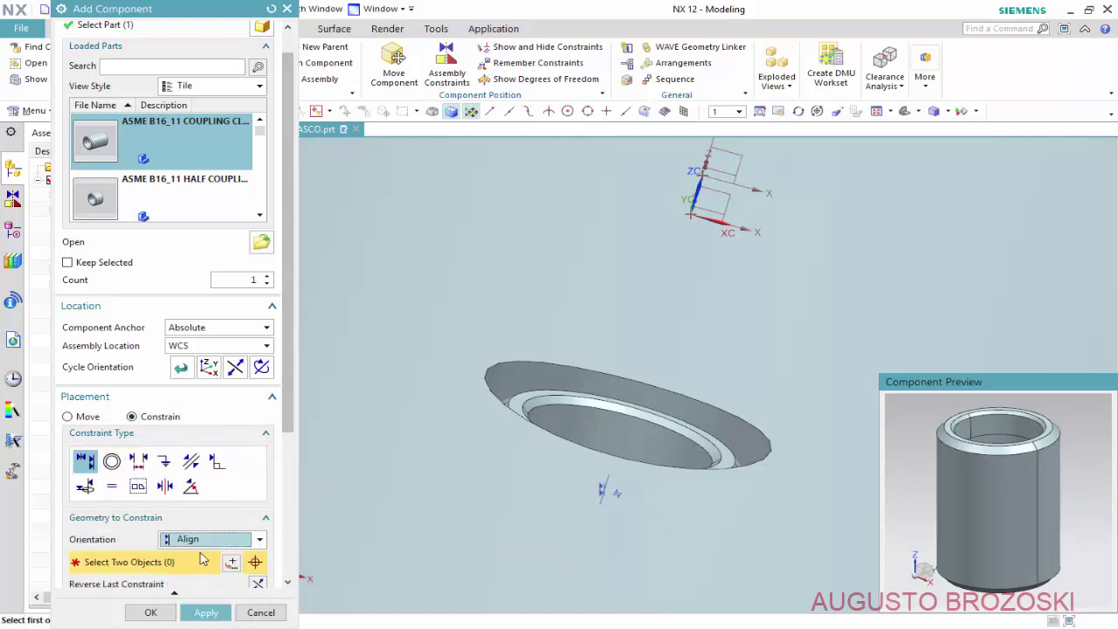
scroll(563, 437, "up", 2)
scroll(525, 402, "up", 2)
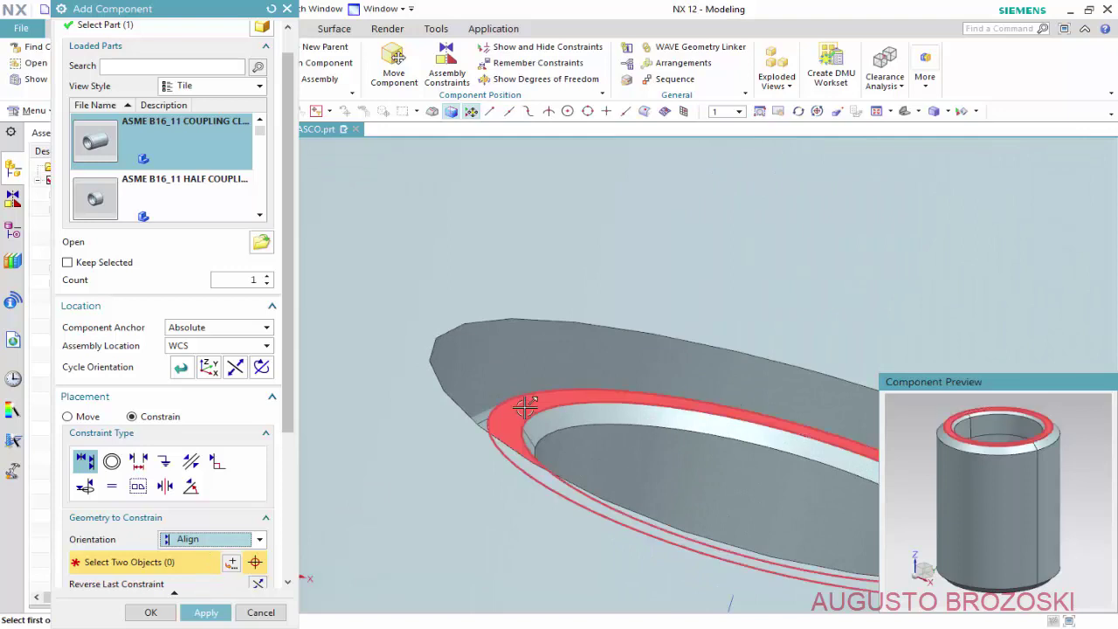
left_click(522, 407)
scroll(523, 407, "down", 3)
scroll(515, 402, "down", 2)
scroll(490, 367, "down", 1)
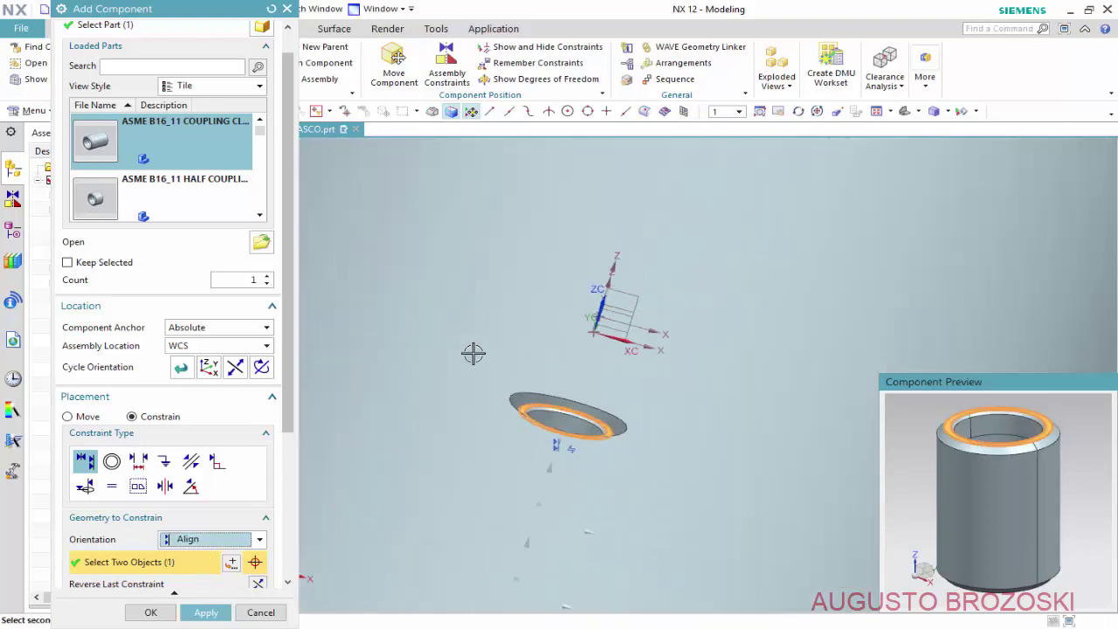
left_click(474, 353)
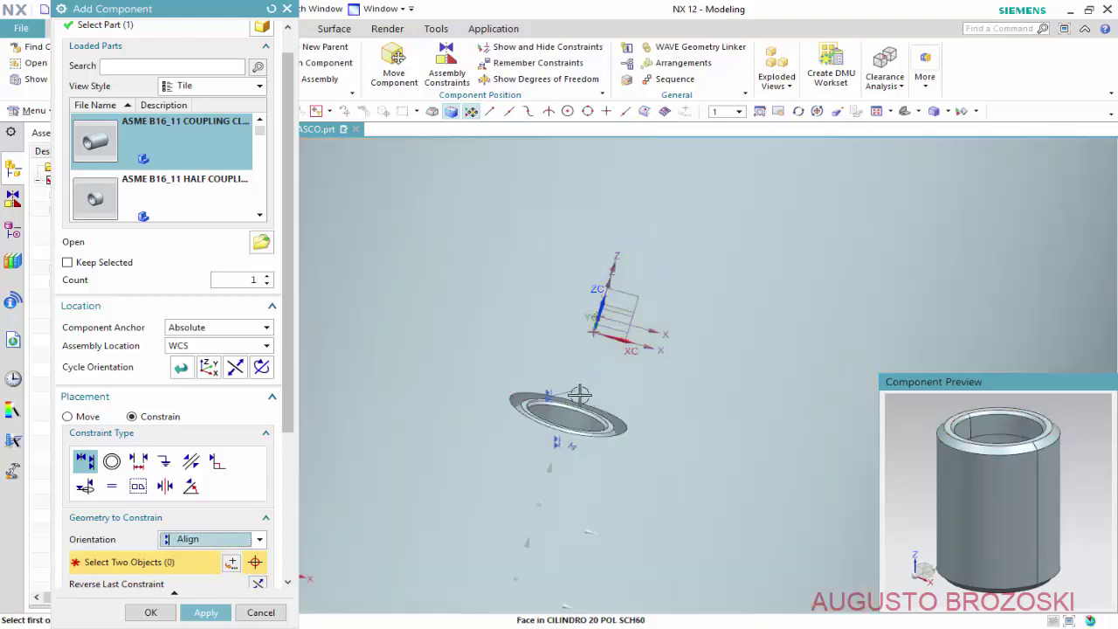
left_click(207, 614)
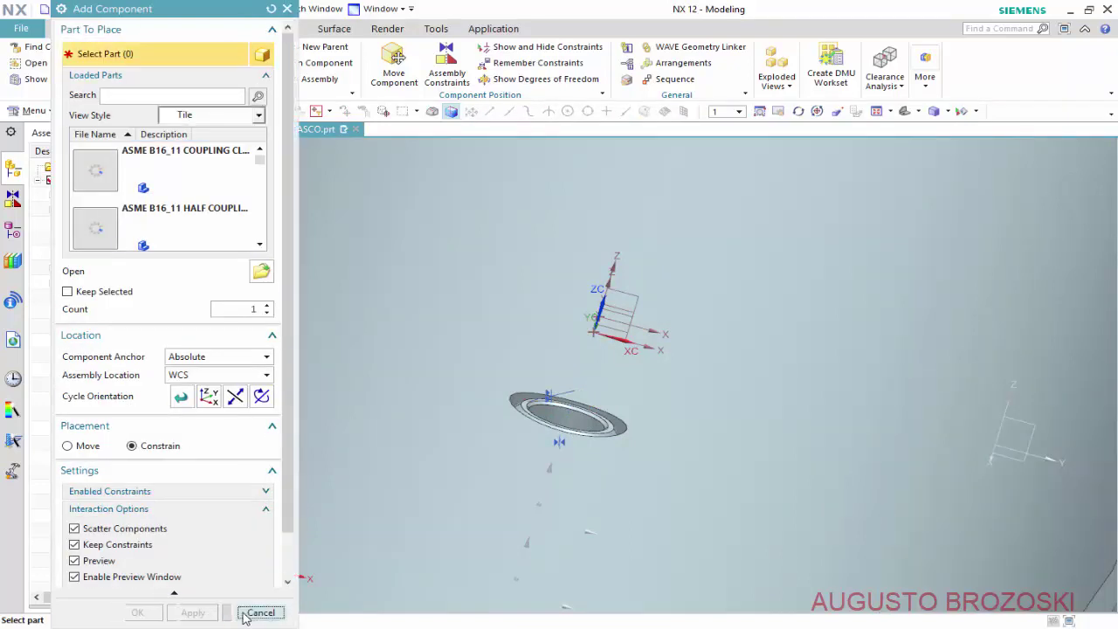
- Close the Add Component dialog, fit the view and save the assembly
left_click(249, 612)
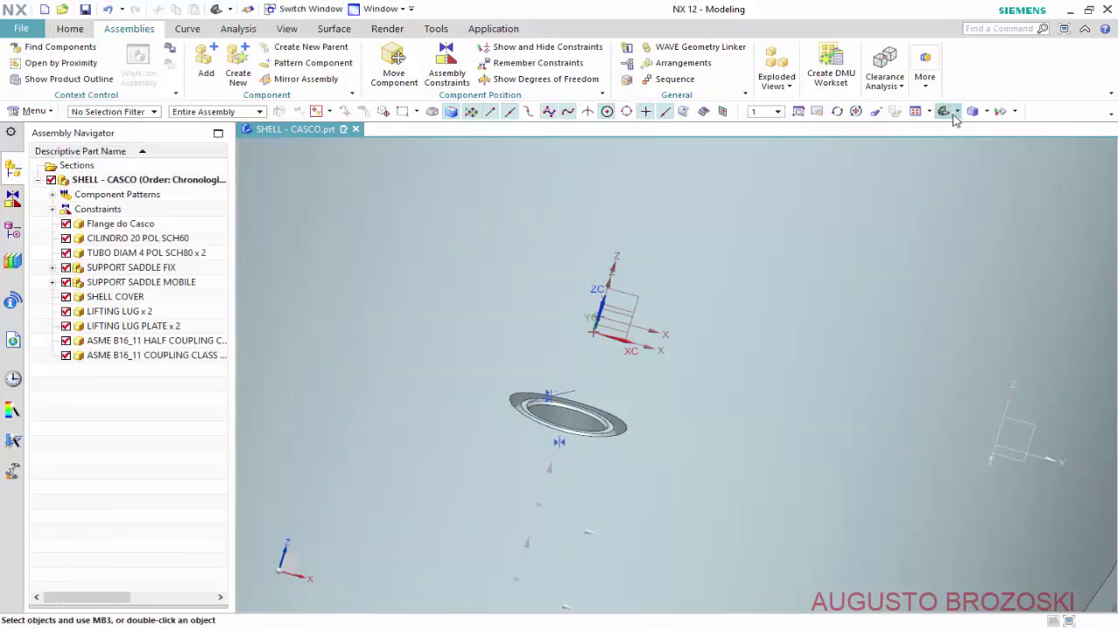
left_click(943, 112)
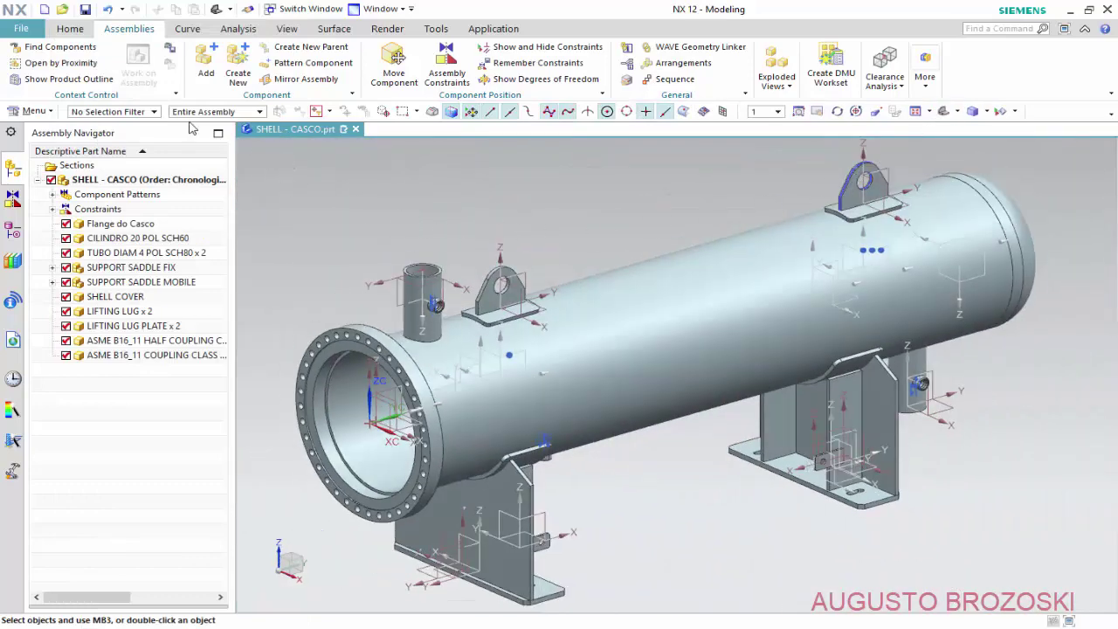
left_click(86, 10)
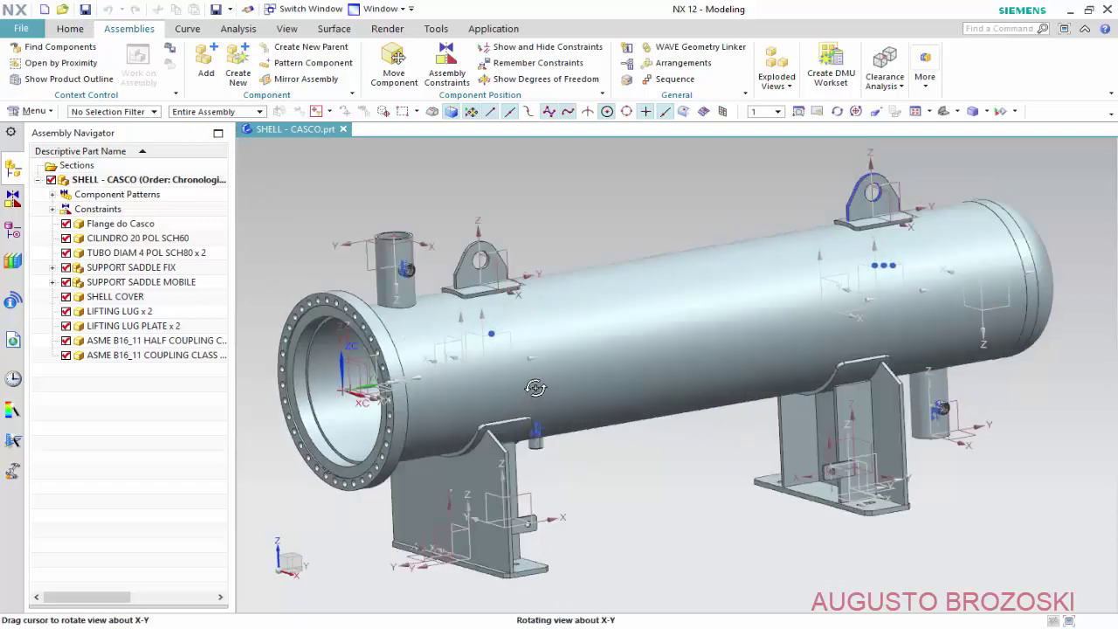
- Zoom in on the new coupling, then switch to the heat exchanger drawing PDF
middle_click_drag(582, 449, 490, 428)
scroll(486, 431, "up", 5)
scroll(486, 430, "up", 5)
scroll(480, 335, "up", 3)
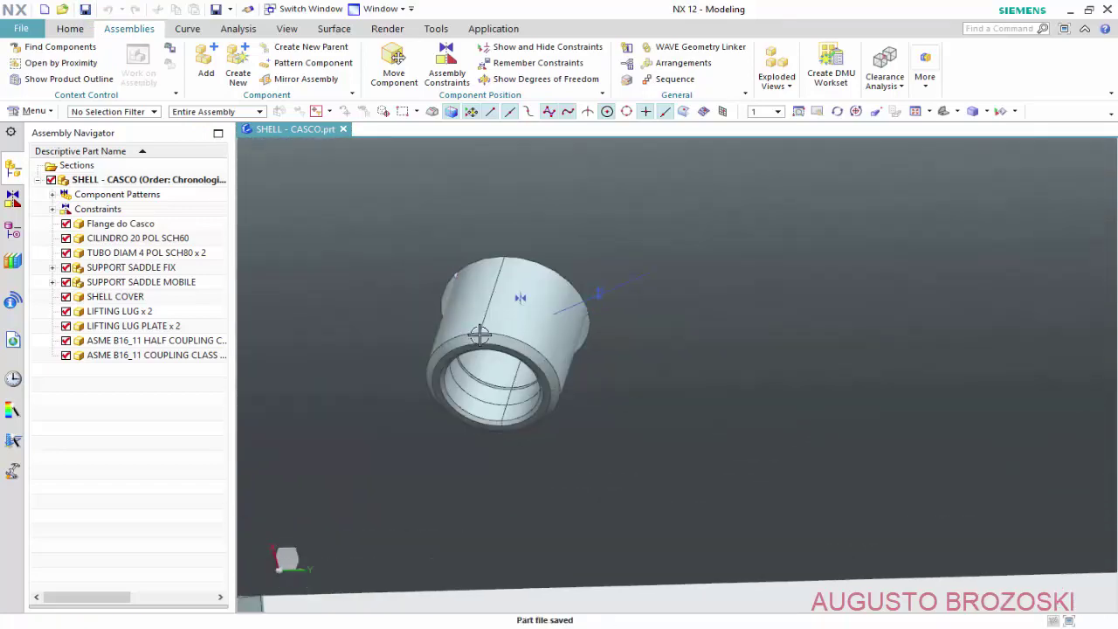
left_click(475, 396)
key("Escape")
key("alt+Tab")
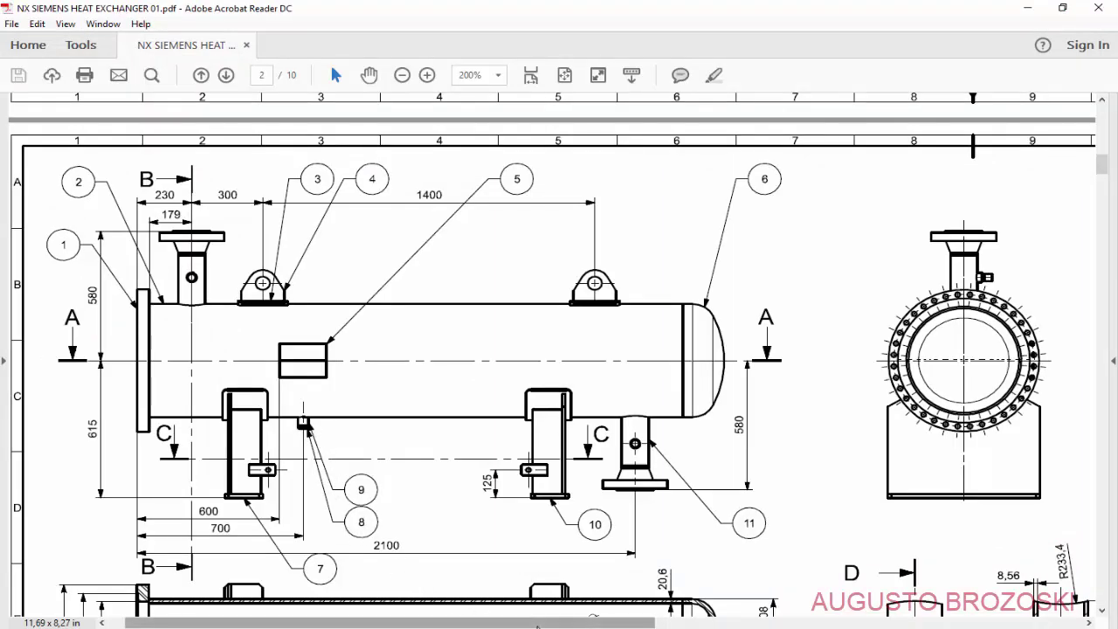
- Scroll the drawing across to the parts list, then minimize Acrobat Reader
left_click_drag(487, 623, 876, 623)
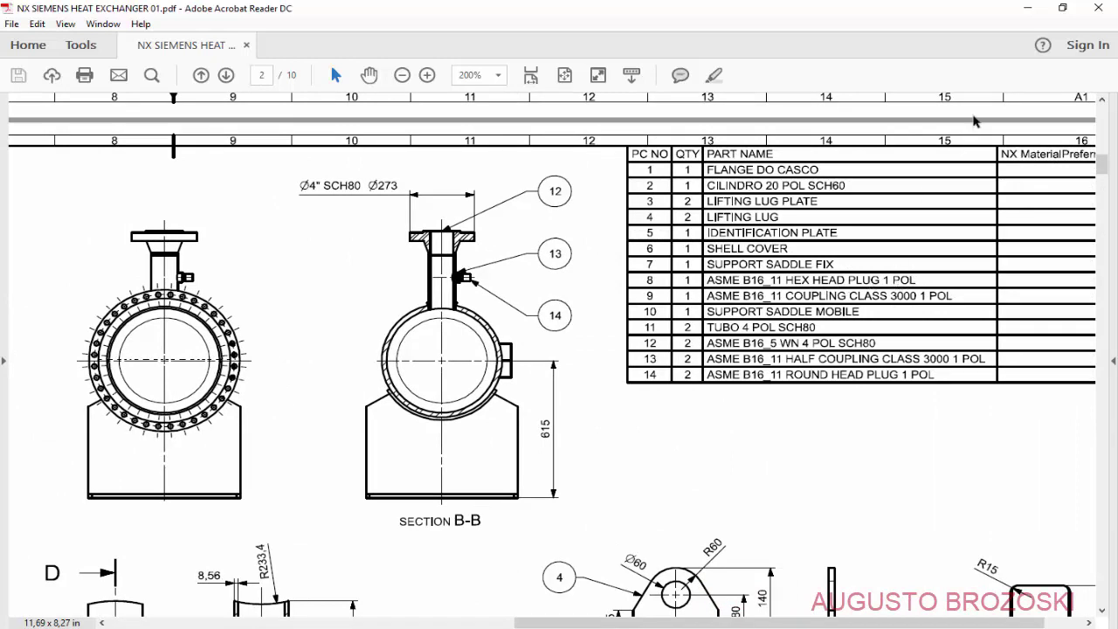
left_click(1028, 9)
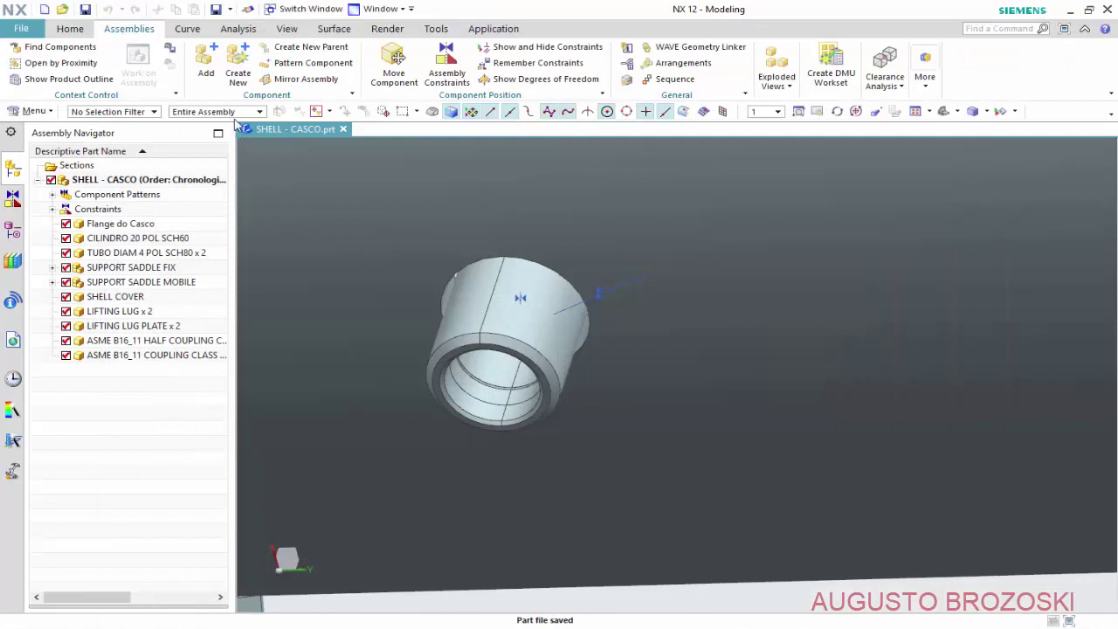
- Add the ASME B16_11 HEX HEAD PLUG 1 POL part file to the assembly
left_click(204, 68)
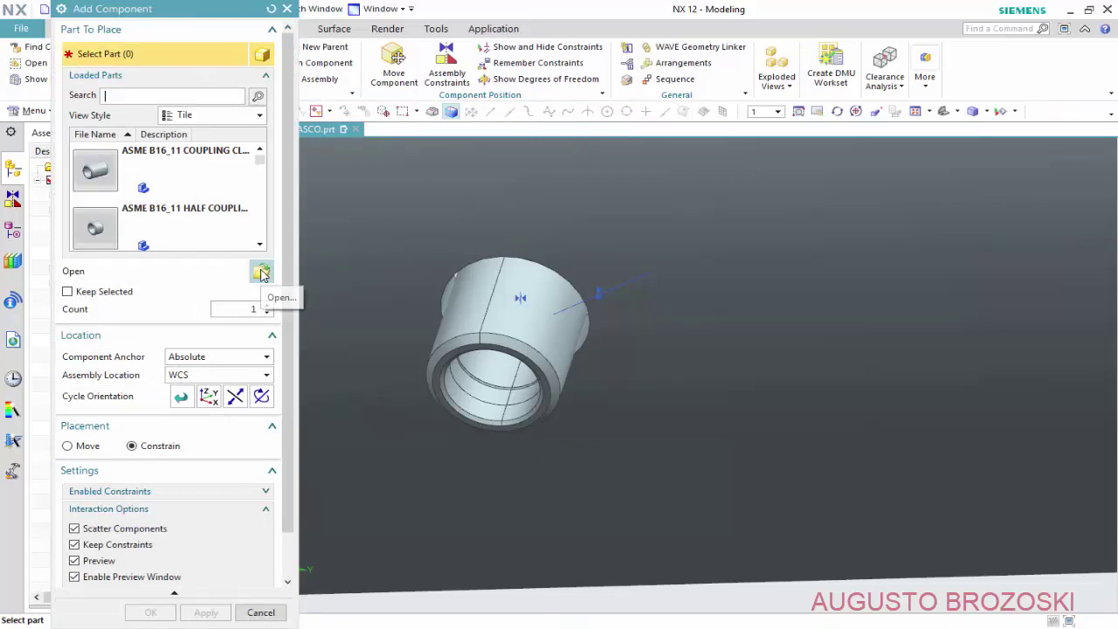
left_click(262, 272)
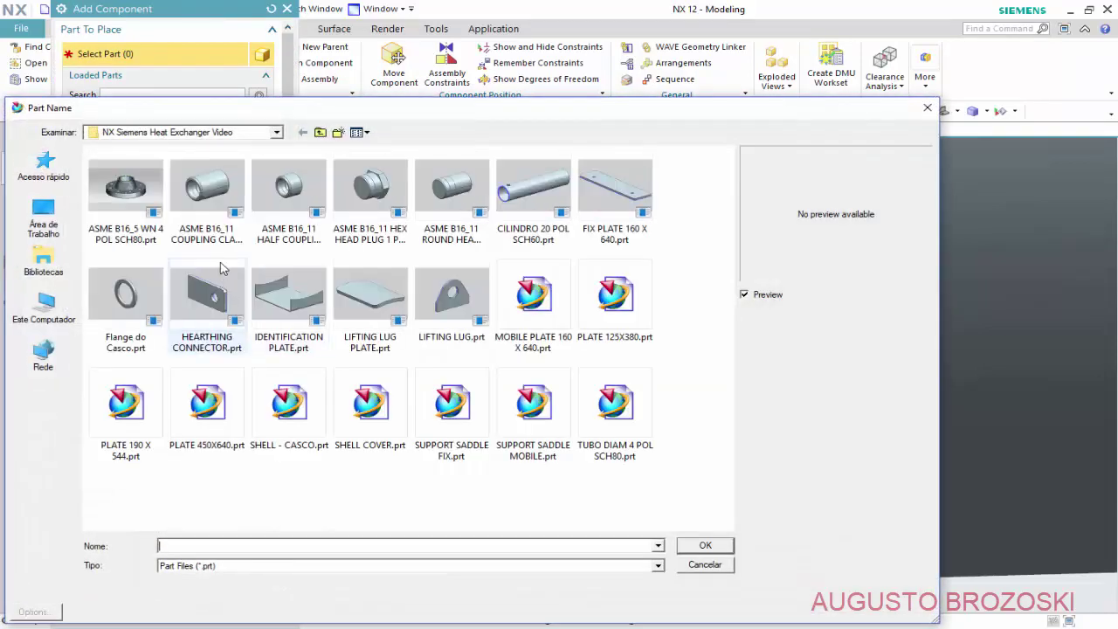
left_click(364, 205)
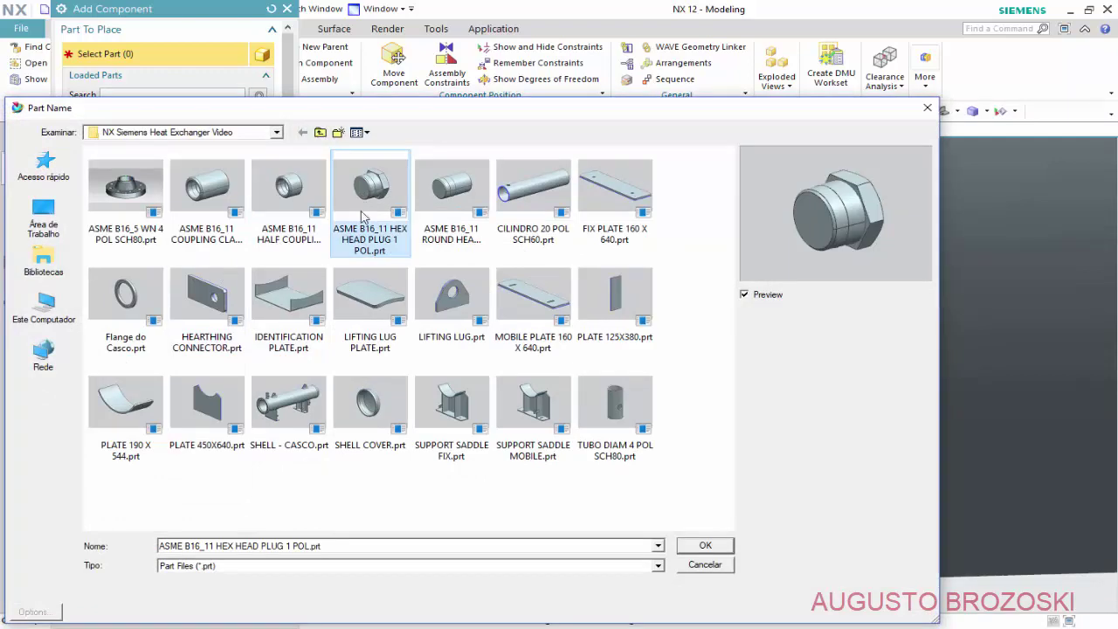
left_click(724, 547)
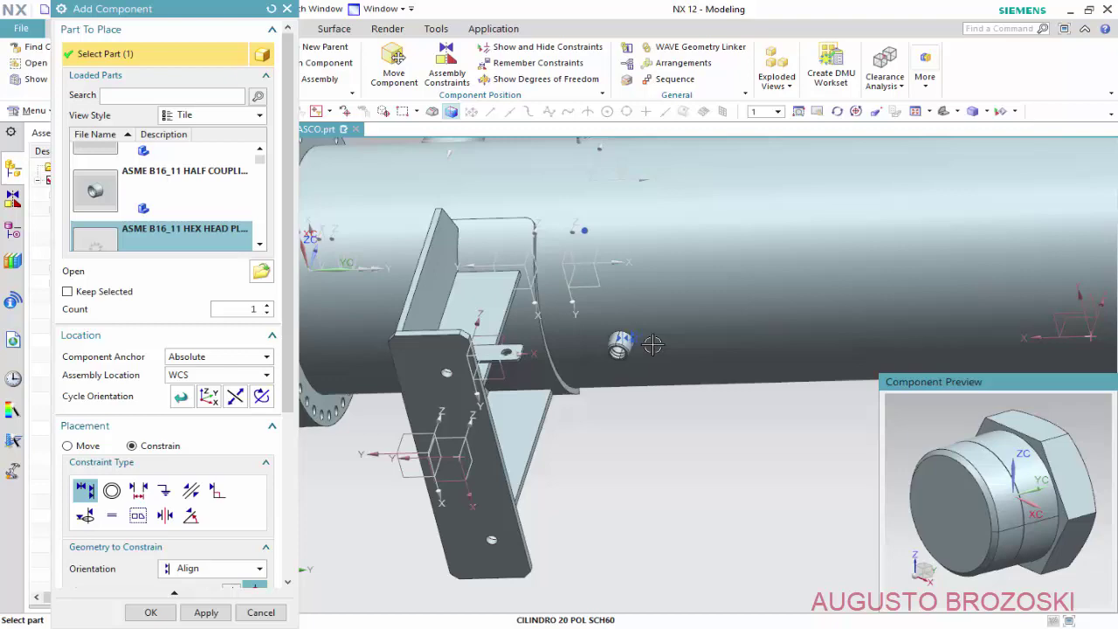
- Move the hex head plug to Y 695.5, Z -356 and rotate it -90° about XC
mouse_move(653, 345)
middle_mouse_down()
mouse_move(516, 319)
mouse_move(454, 332)
middle_mouse_up()
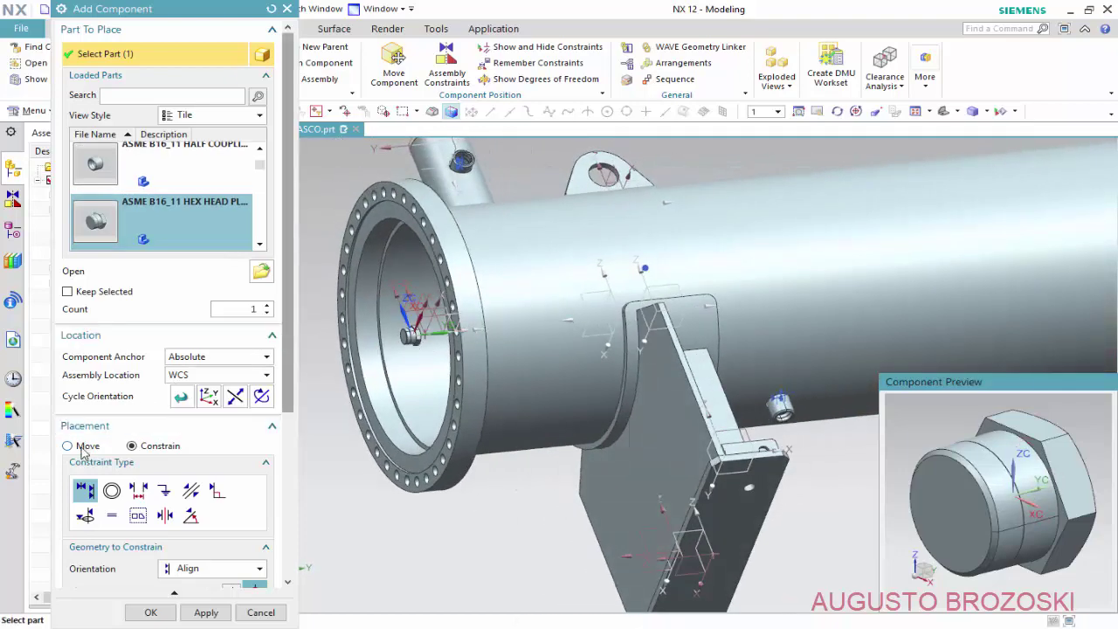
left_click(69, 445)
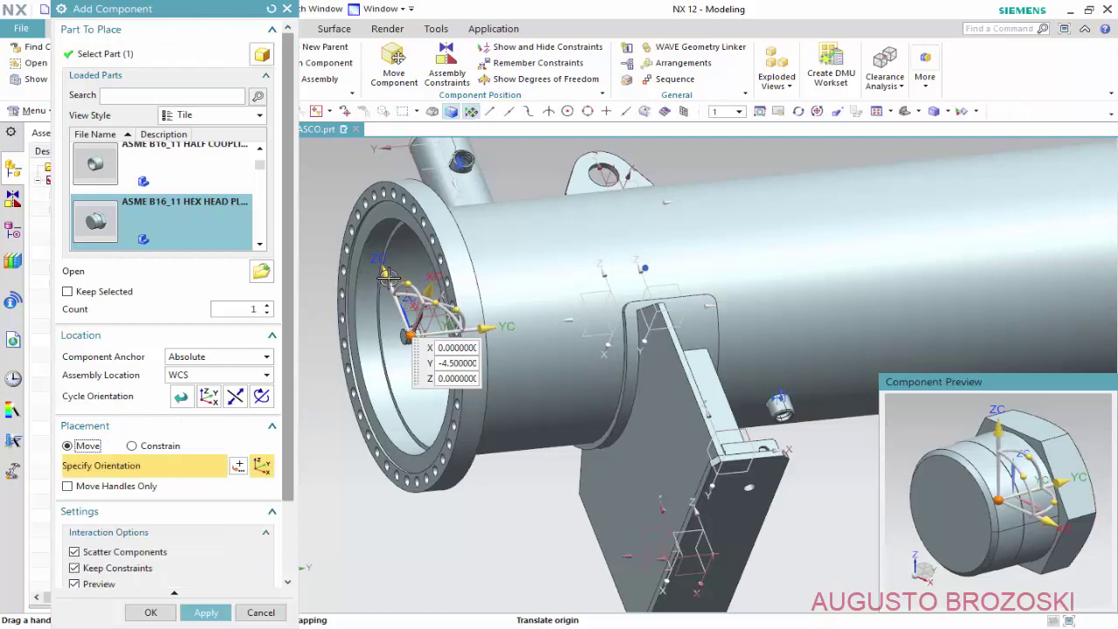
left_click_drag(395, 282, 481, 480)
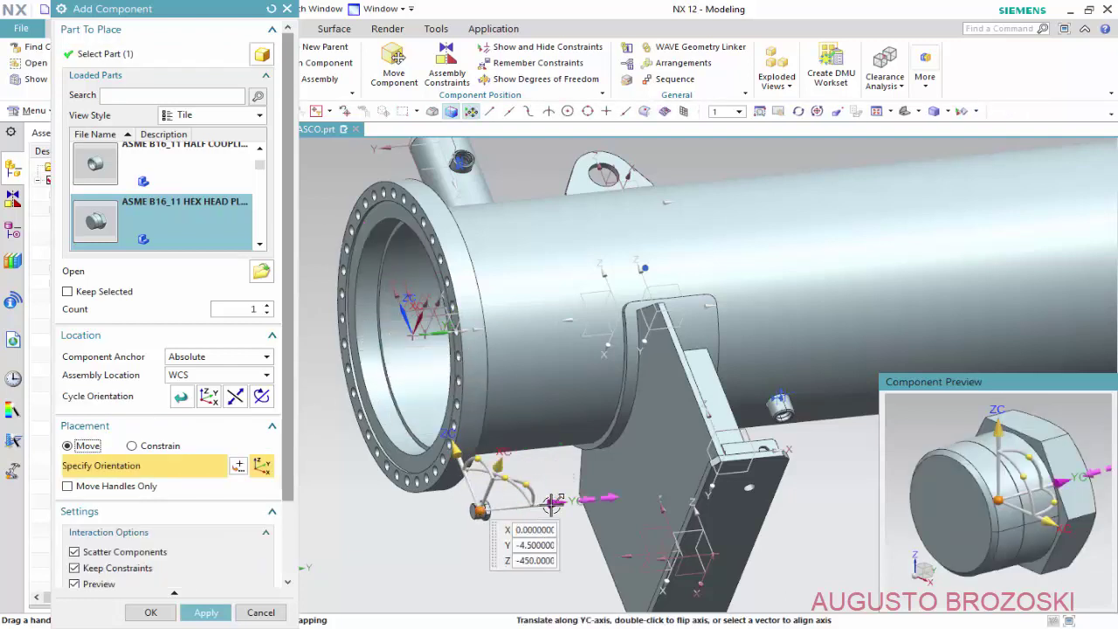
left_click_drag(536, 507, 870, 434)
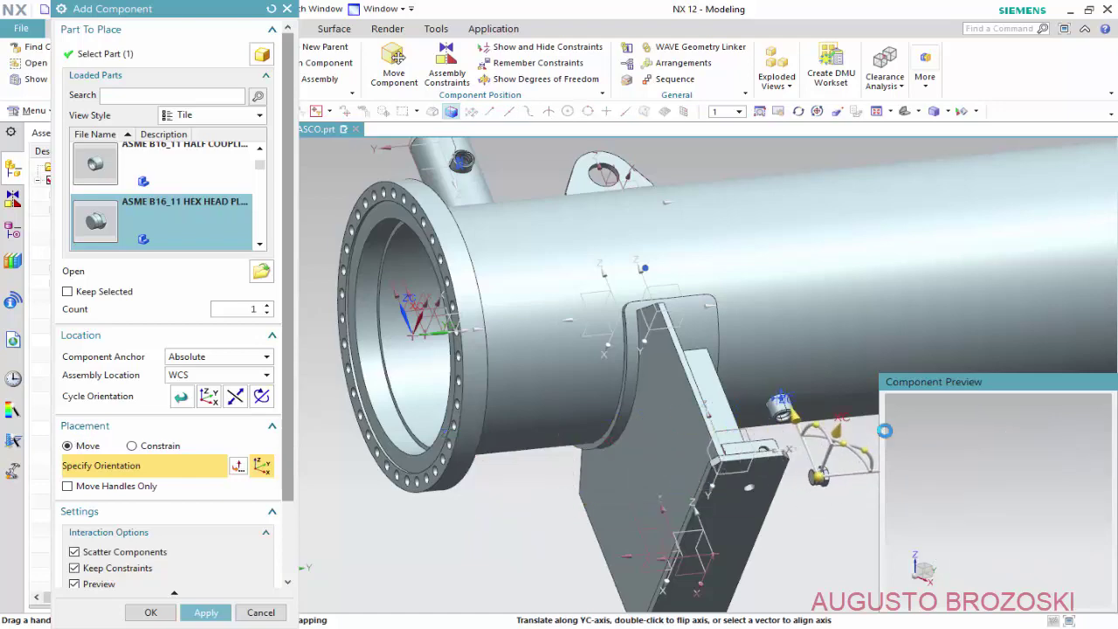
scroll(838, 465, "up", 1)
scroll(838, 465, "up", 3)
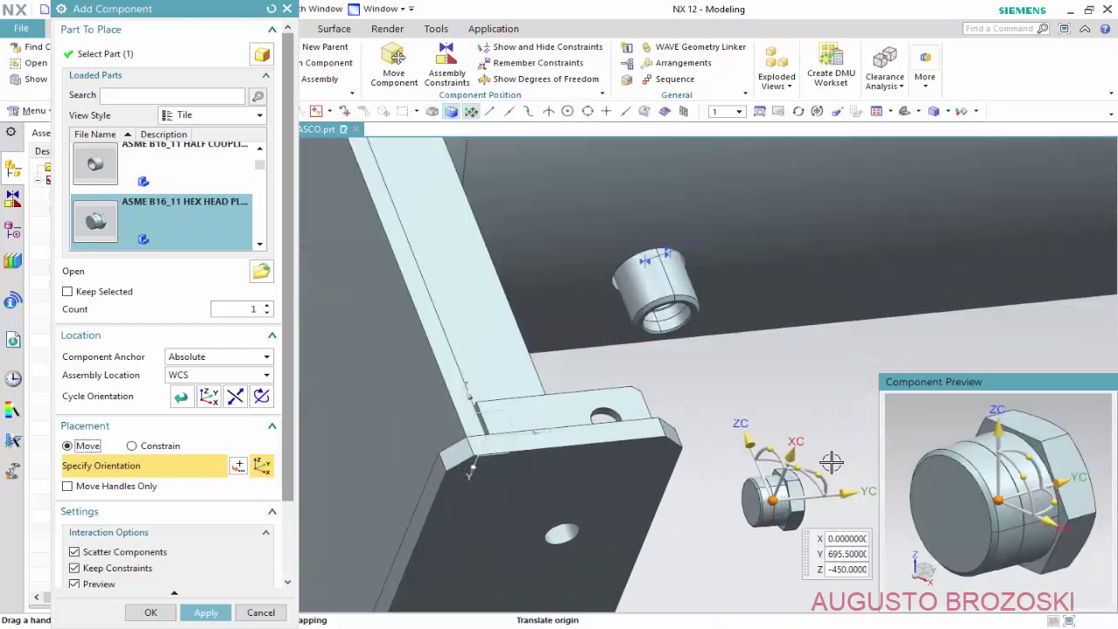
scroll(682, 479, "up", 2)
left_click_drag(676, 479, 532, 211)
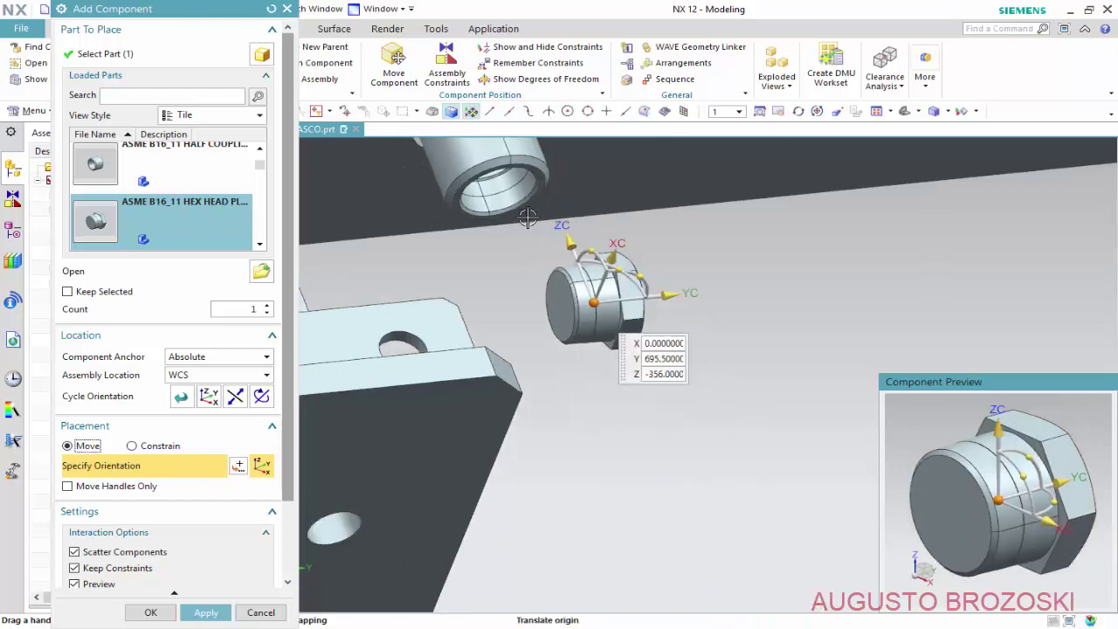
scroll(511, 245, "up", 3)
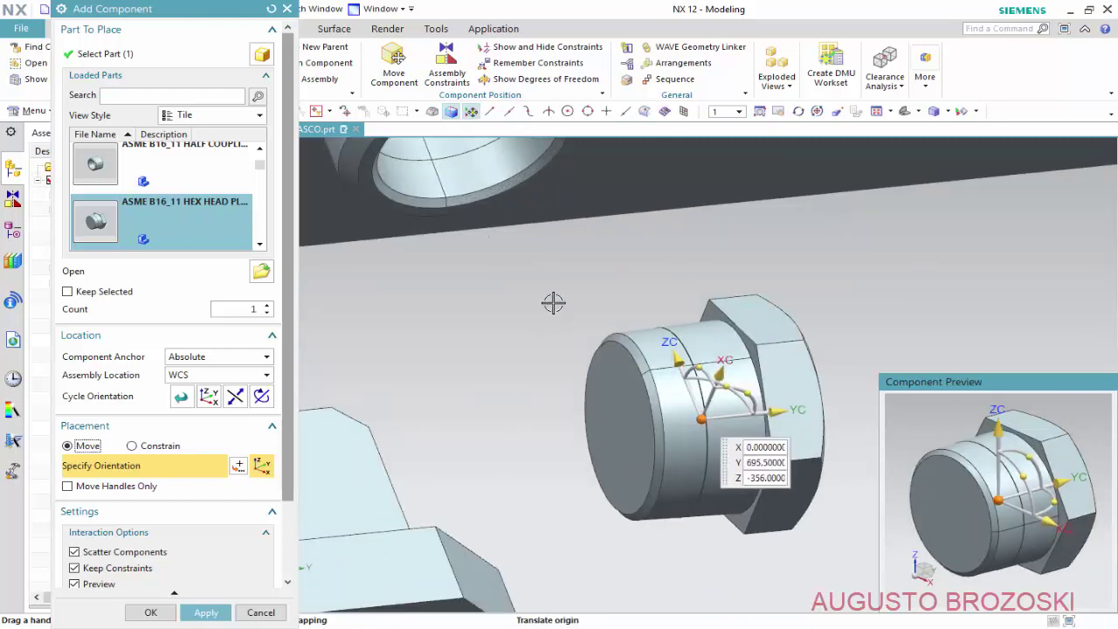
middle_click_drag(553, 302, 540, 432, "shift")
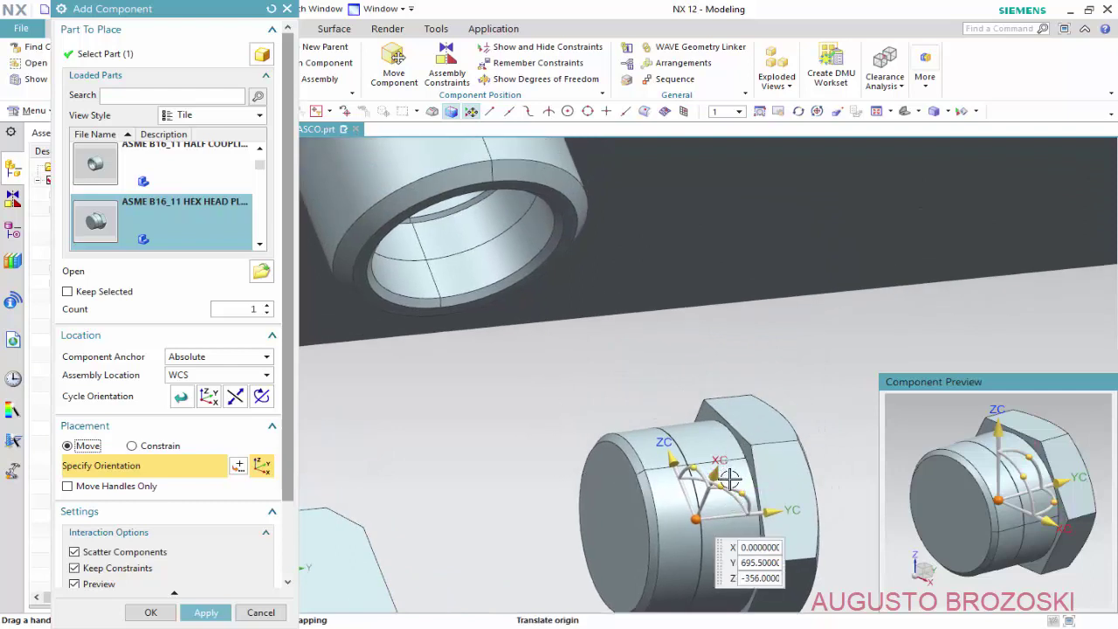
left_click_drag(729, 479, 732, 544)
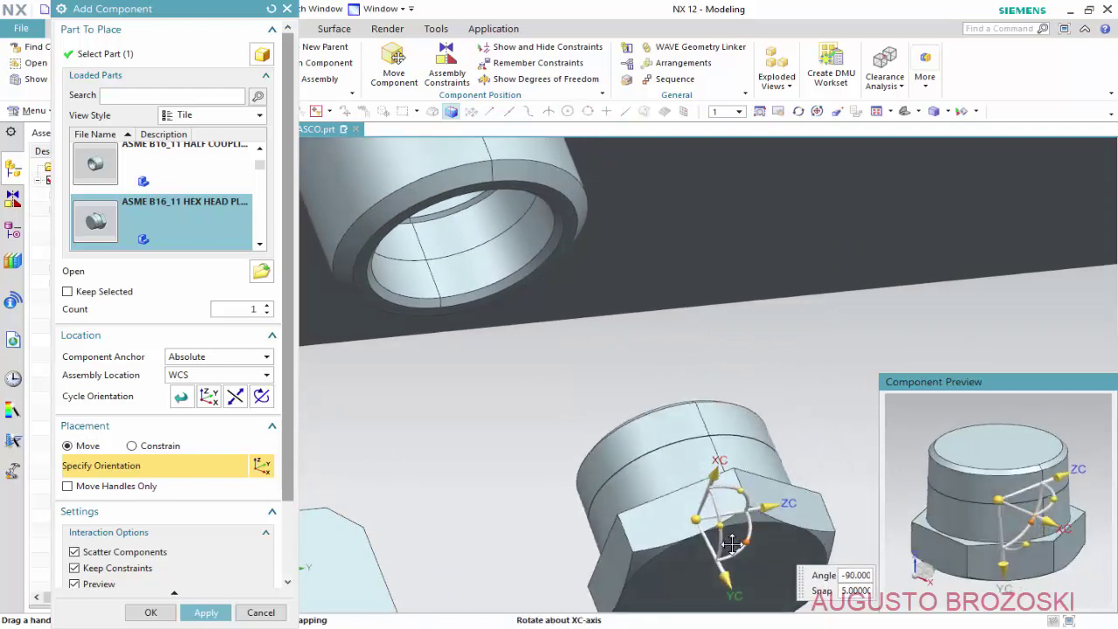
scroll(516, 408, "down", 2)
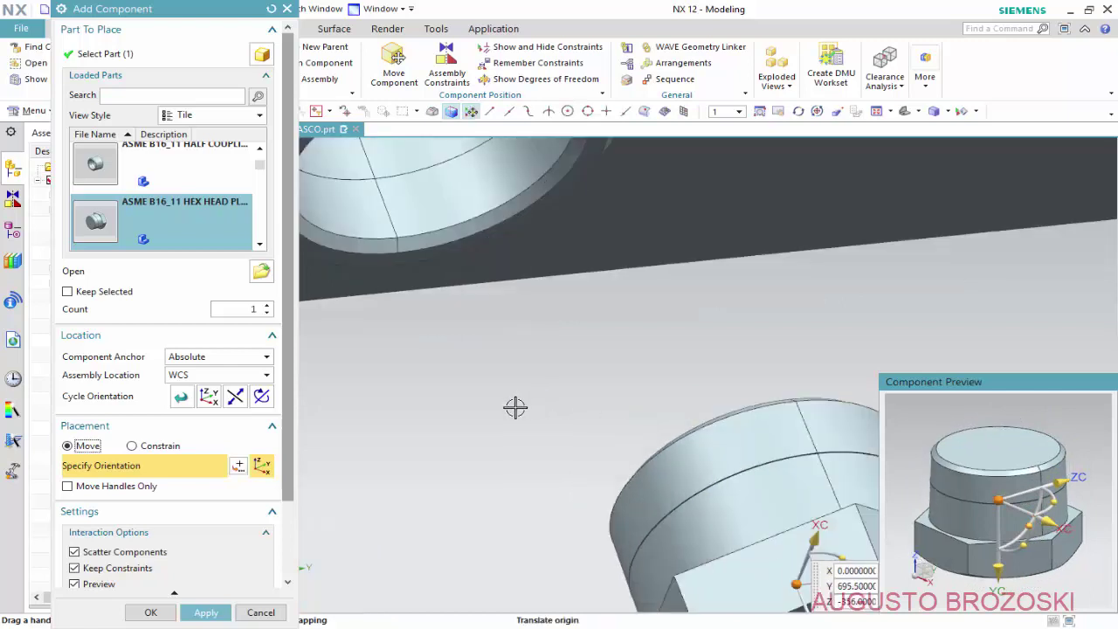
scroll(515, 408, "up", 2)
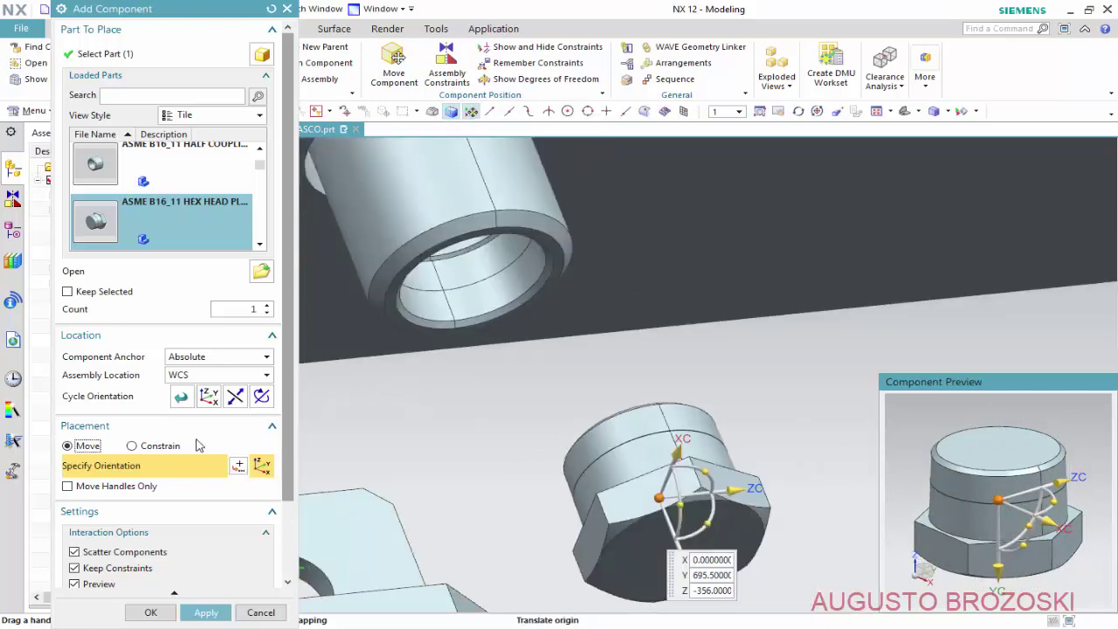
- Align the hex head plug's centerline with the coupling's axis using Infer Center/Axis
left_click(166, 446)
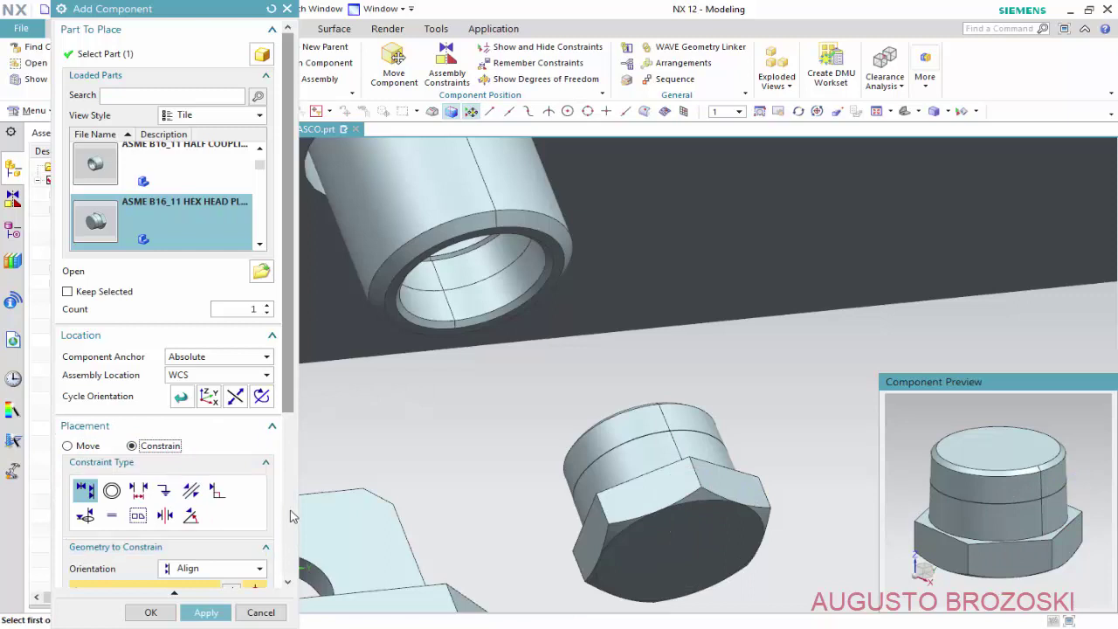
scroll(293, 411, "down", 3)
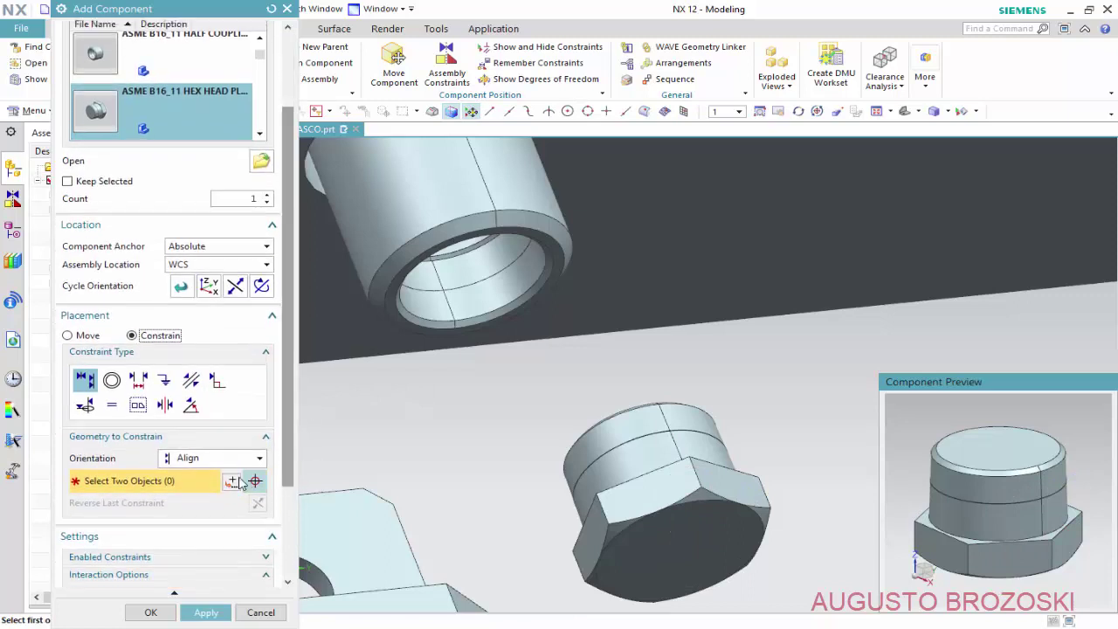
left_click(258, 462)
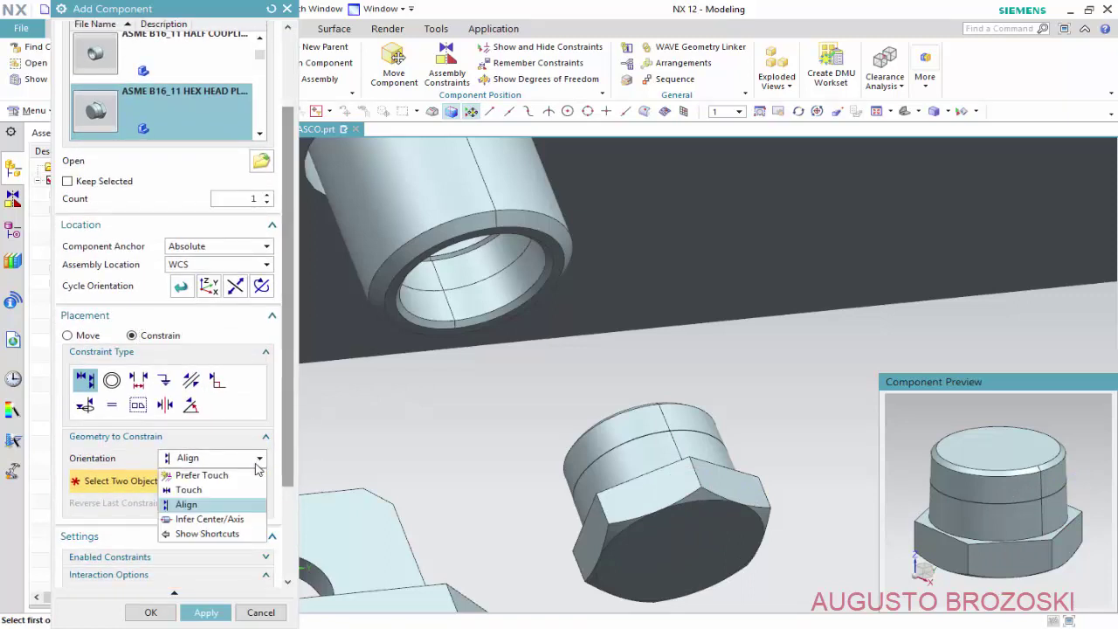
left_click(234, 521)
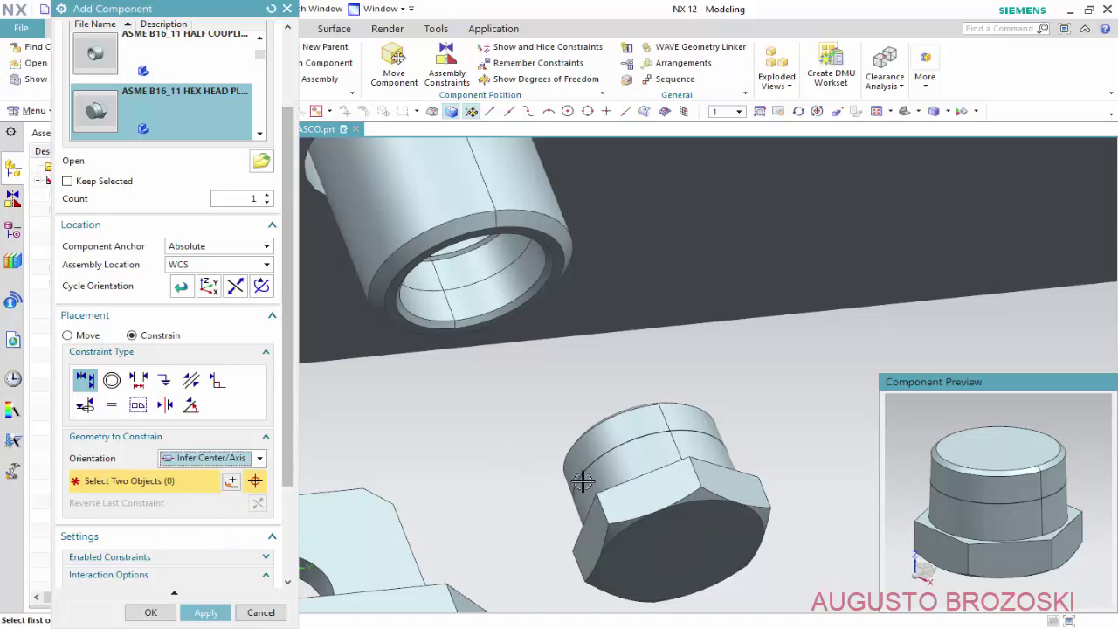
left_click(657, 490)
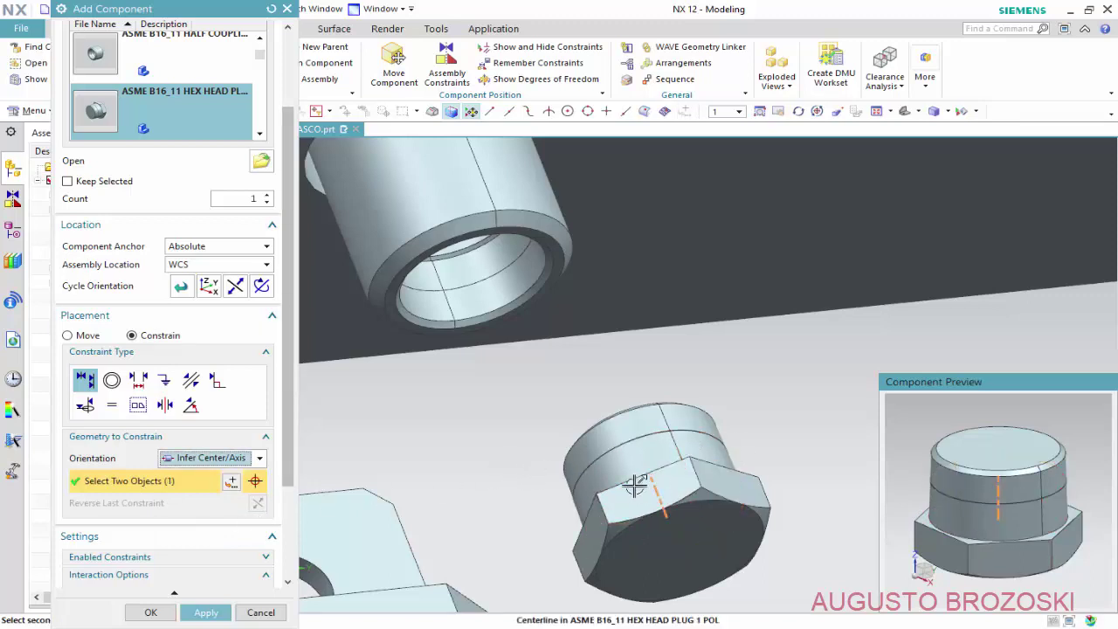
left_click(435, 218)
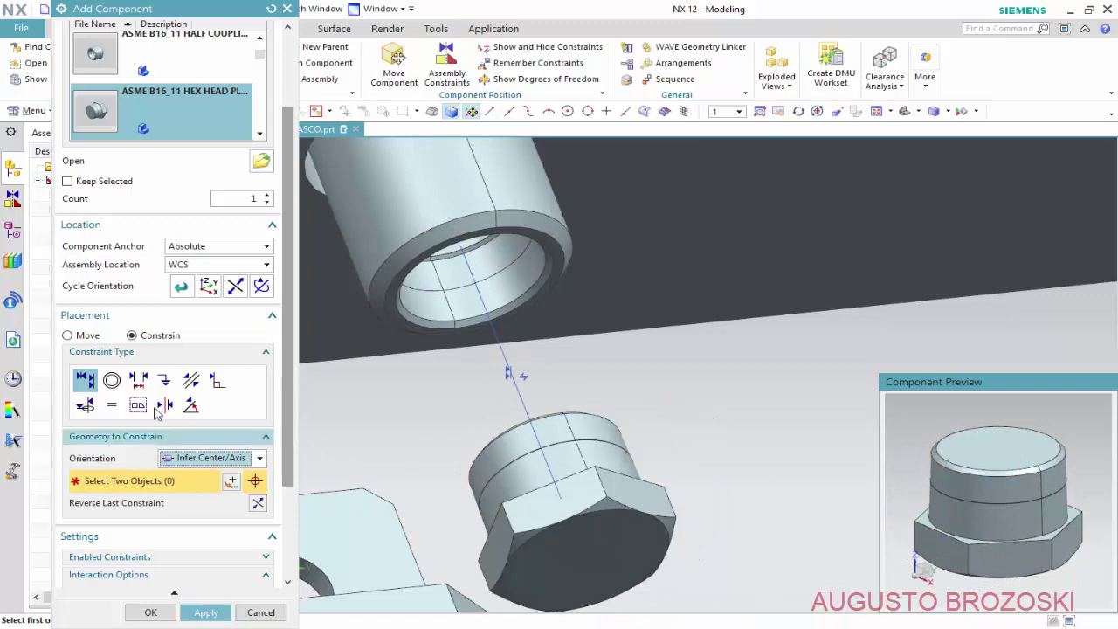
left_click(140, 383)
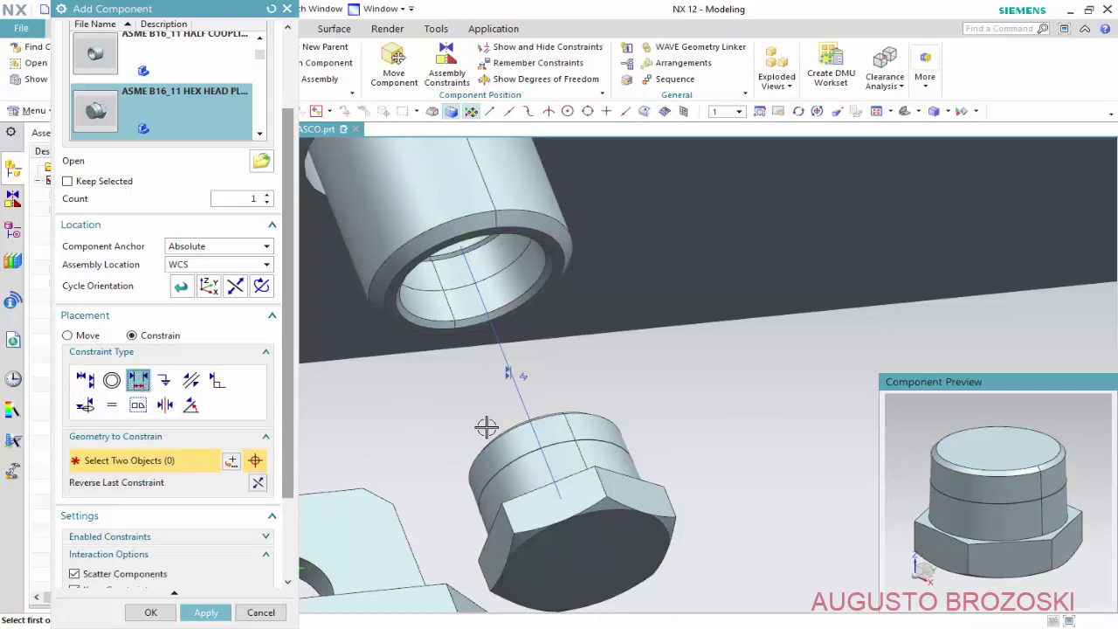
- Seat the plug's top face -10 mm into the coupling face with a Distance constraint
left_click(973, 438)
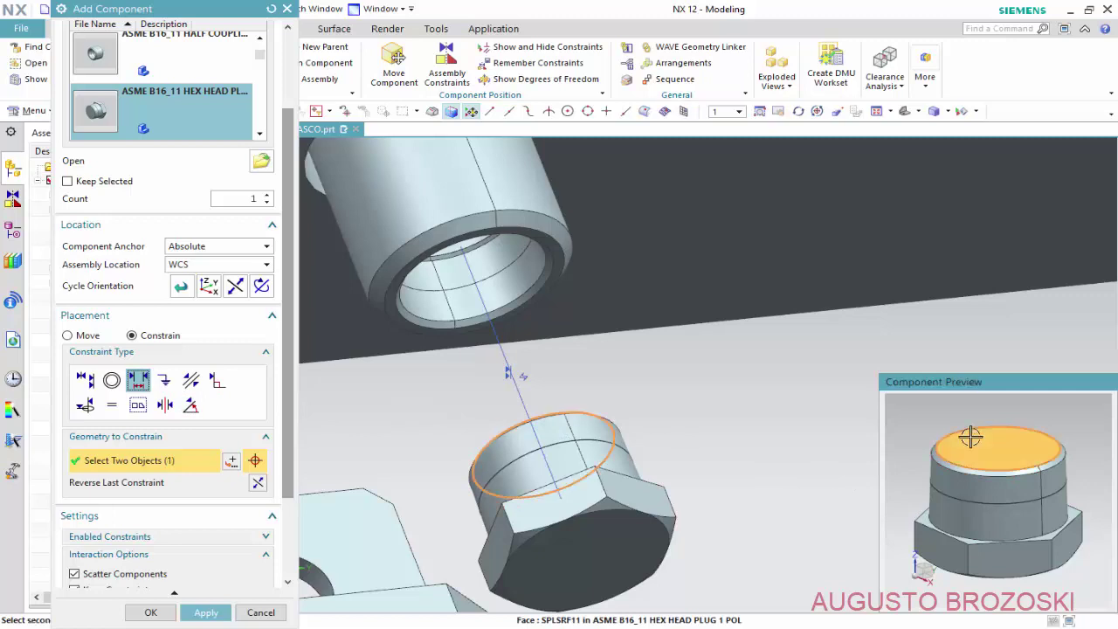
scroll(618, 229, "up", 2)
scroll(603, 241, "up", 2)
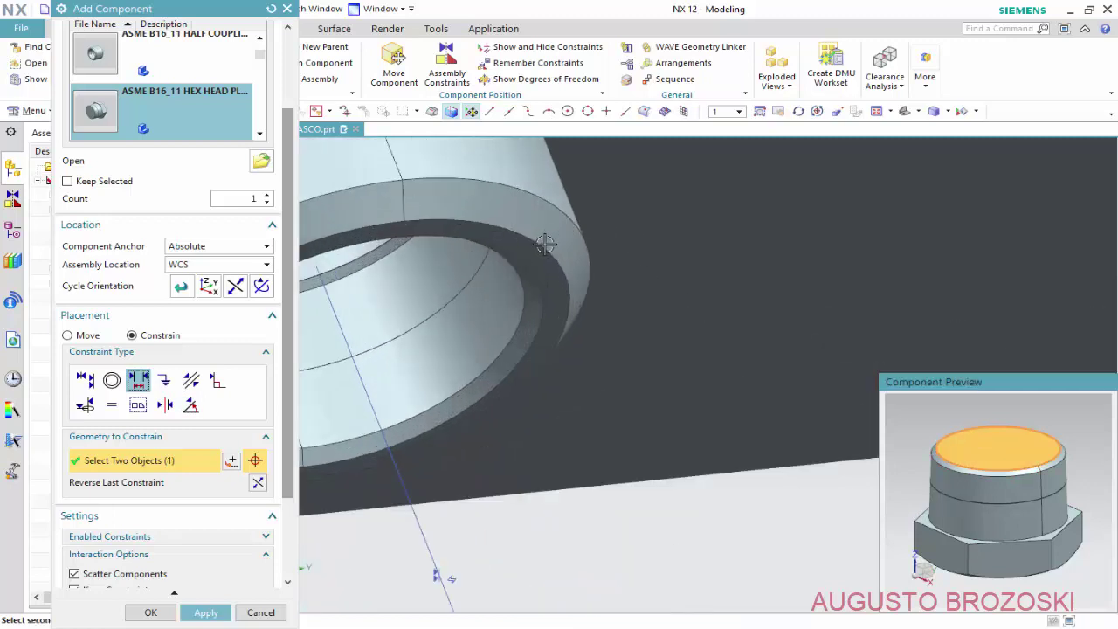
scroll(577, 257, "up", 1)
left_click(554, 274)
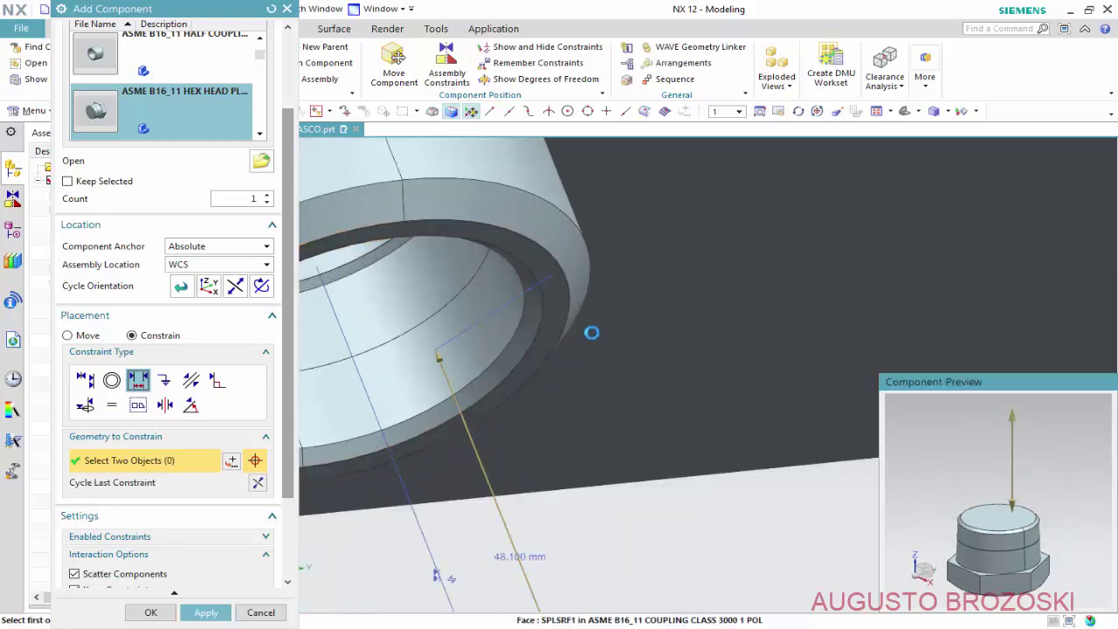
scroll(594, 330, "down", 2)
scroll(586, 341, "down", 2)
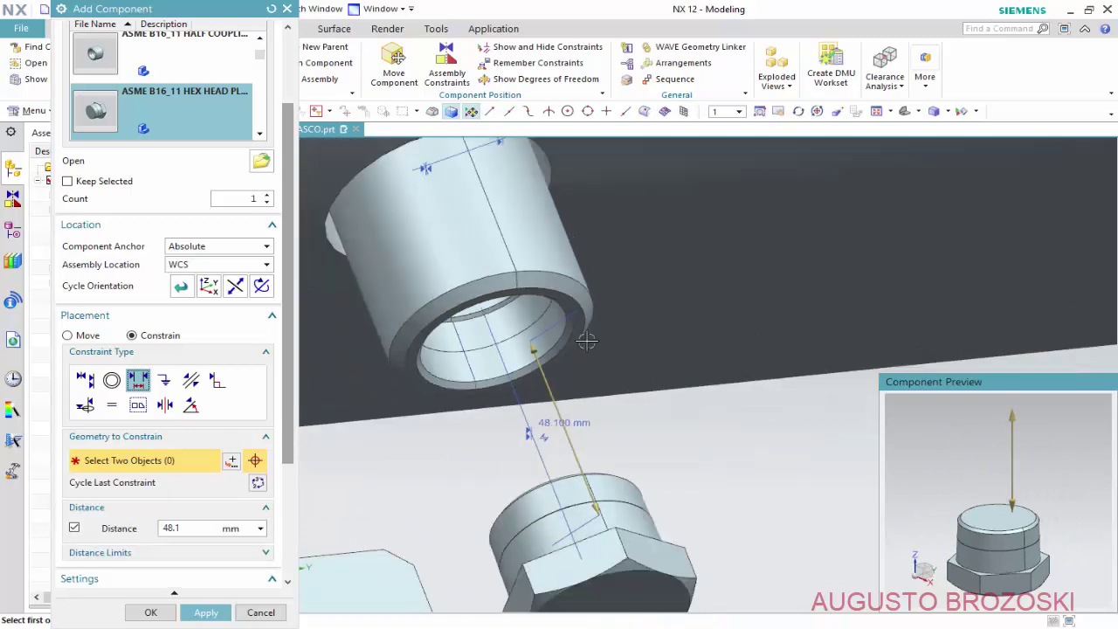
left_click(190, 530)
type("10")
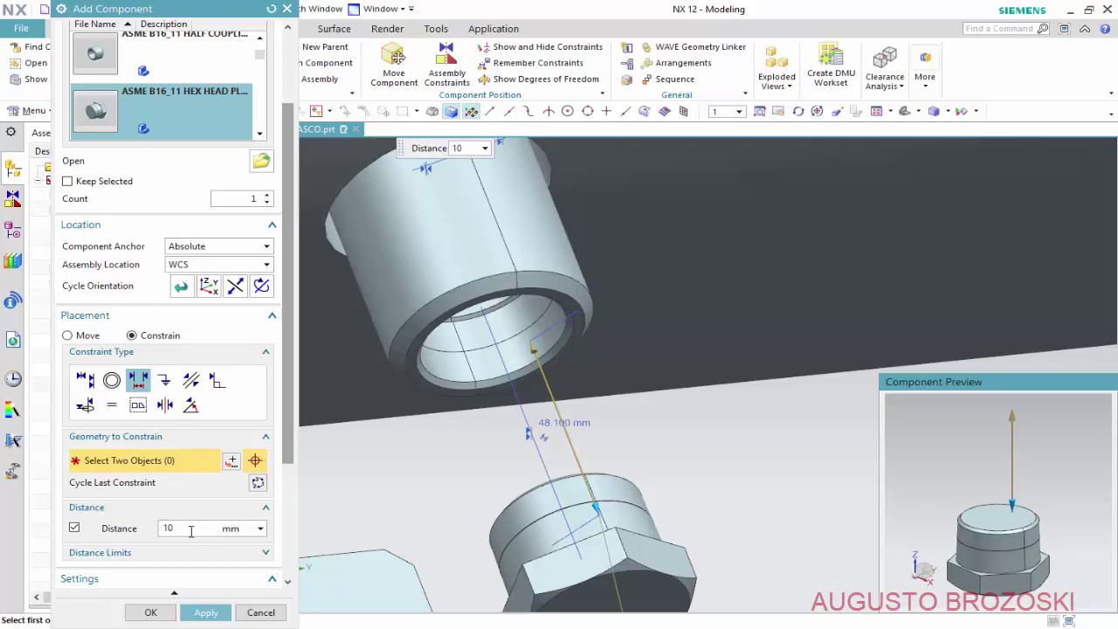
key("Return")
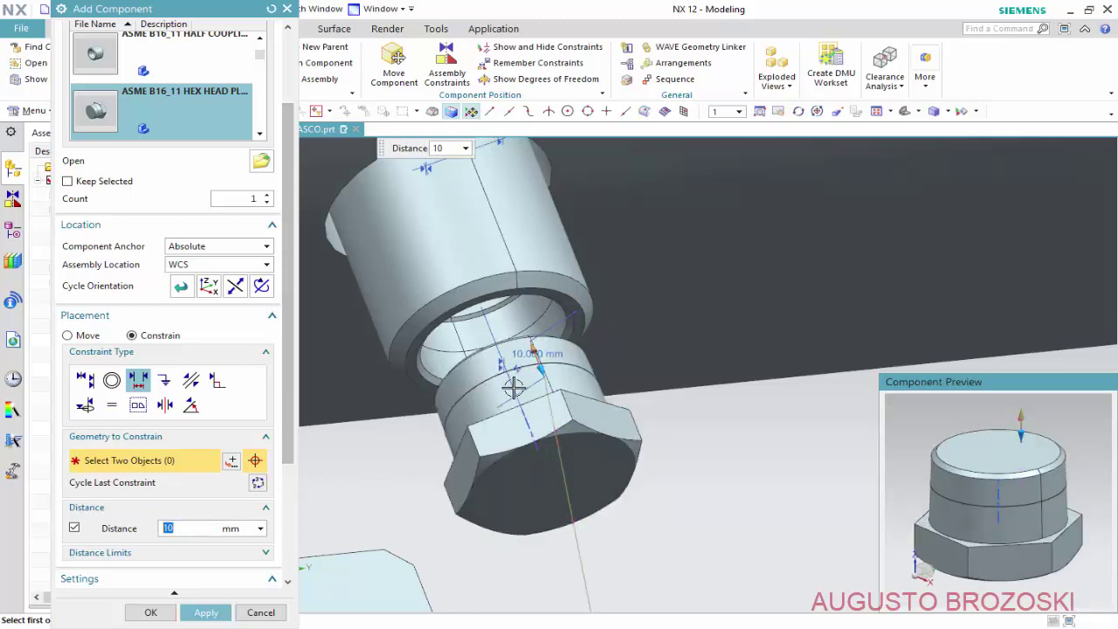
middle_click_drag(523, 395, 533, 457)
key("Home")
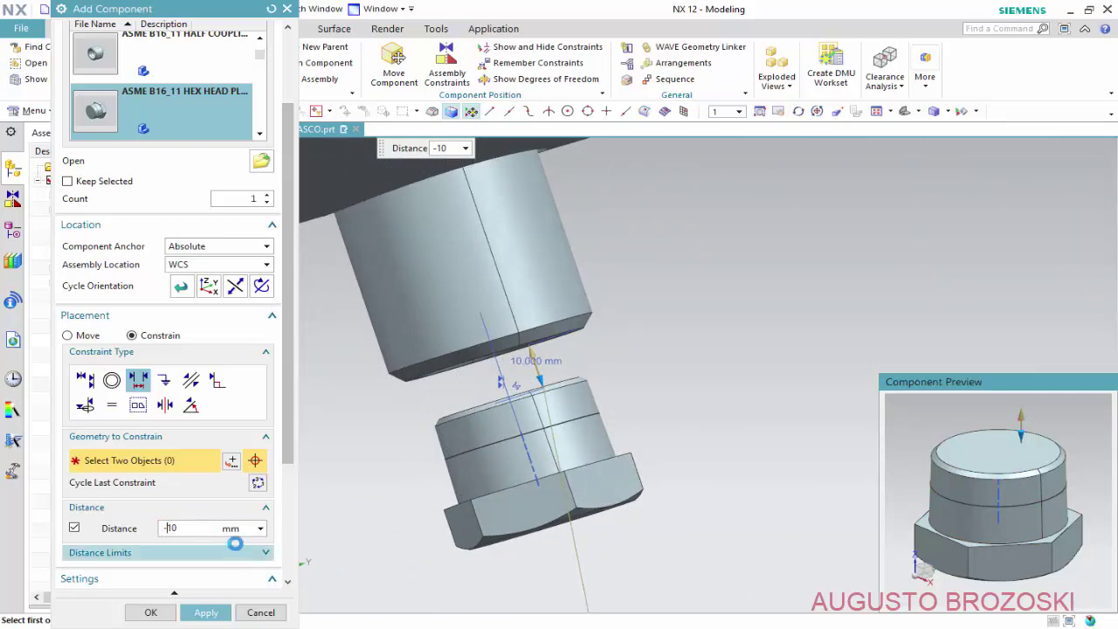
key("Return")
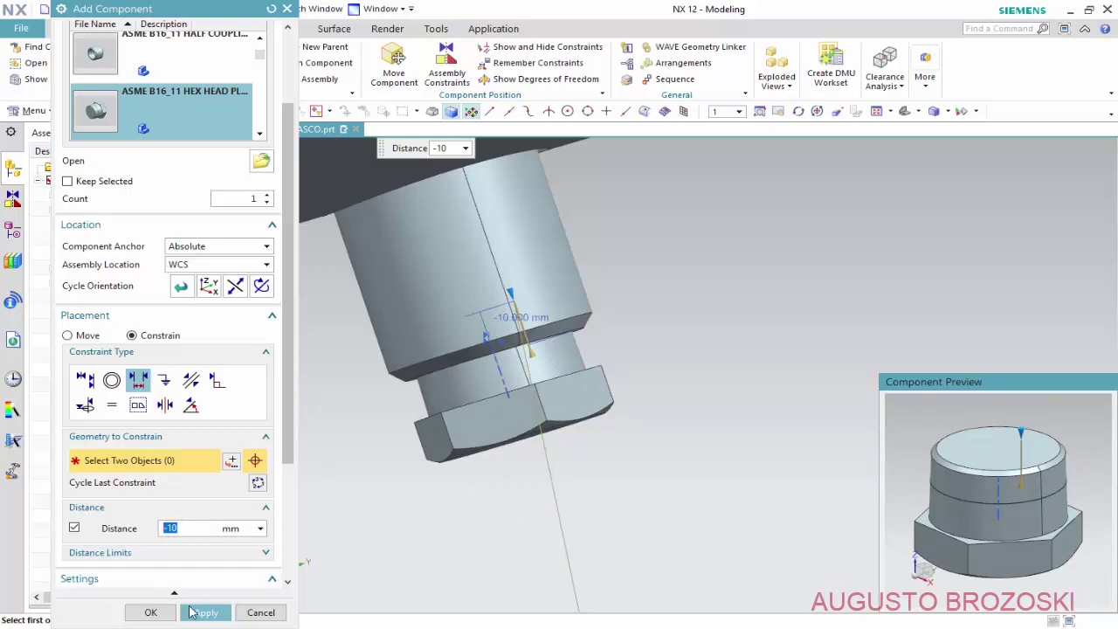
left_click(203, 614)
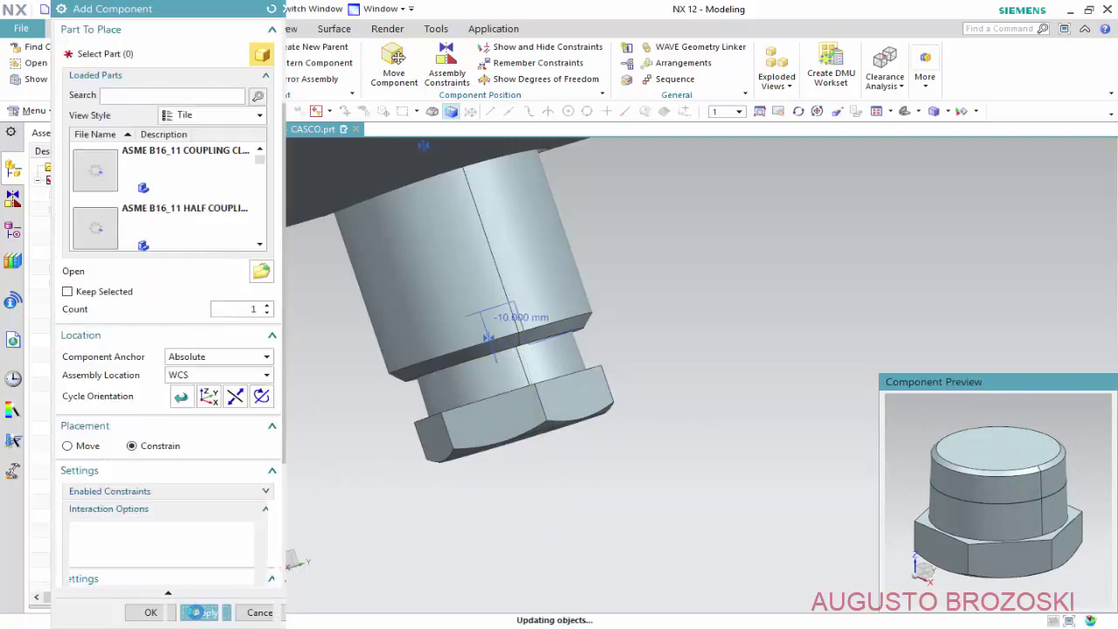
- Close Add Component, fit the whole vessel in view and save the assembly
key("Escape")
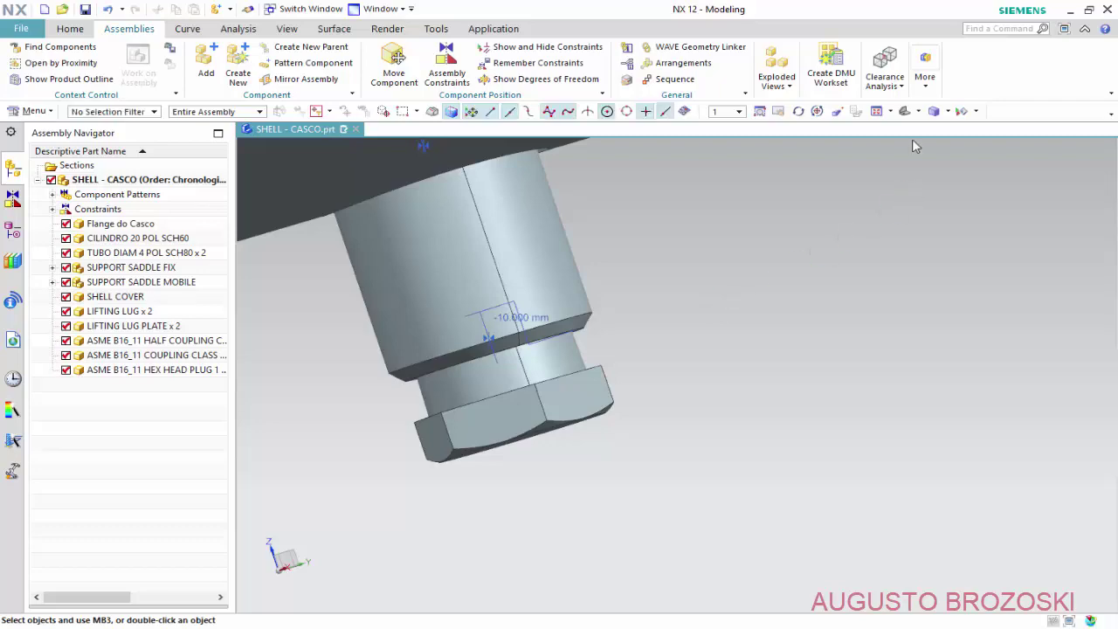
left_click(944, 111)
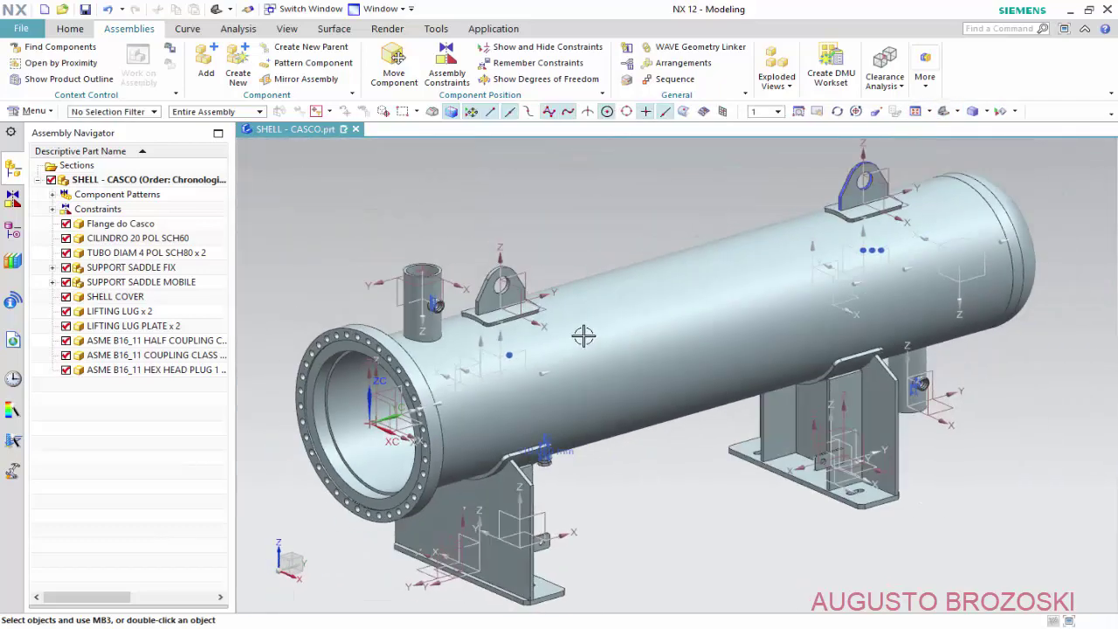
left_click(84, 10)
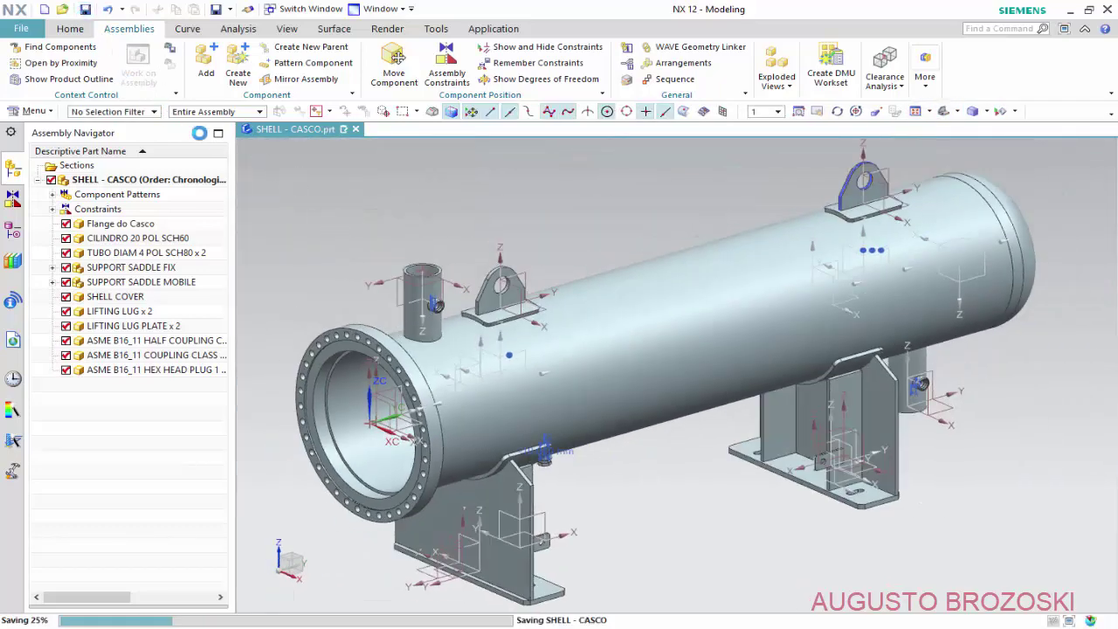
- Check the drawing's parts list, then minimize Acrobat Reader to return to NX
scroll(369, 358, "up", 3)
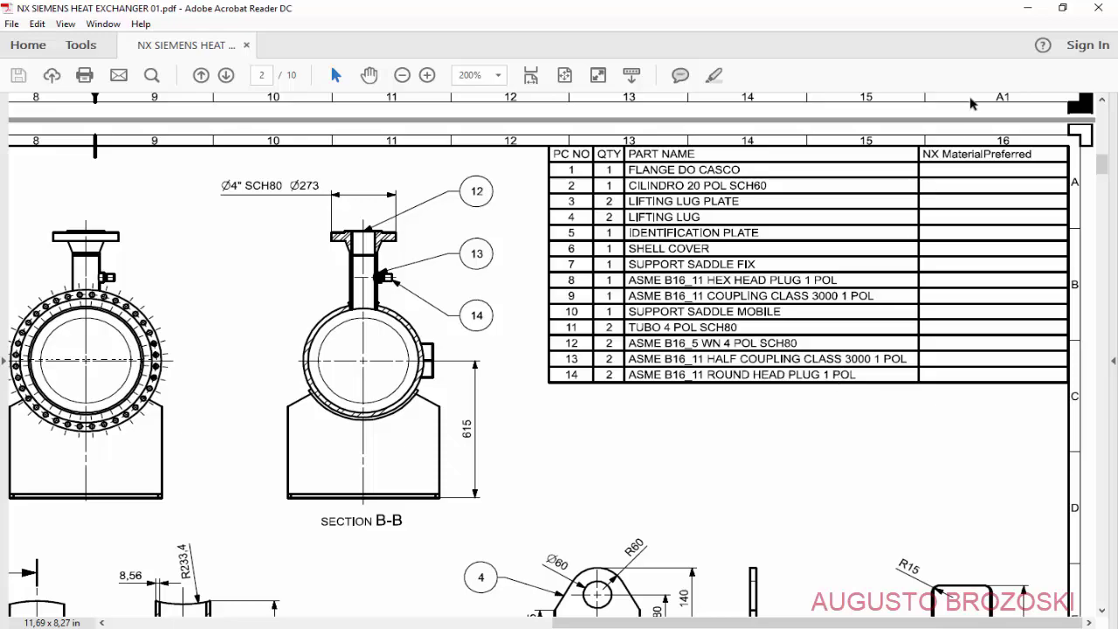
left_click(1015, 16)
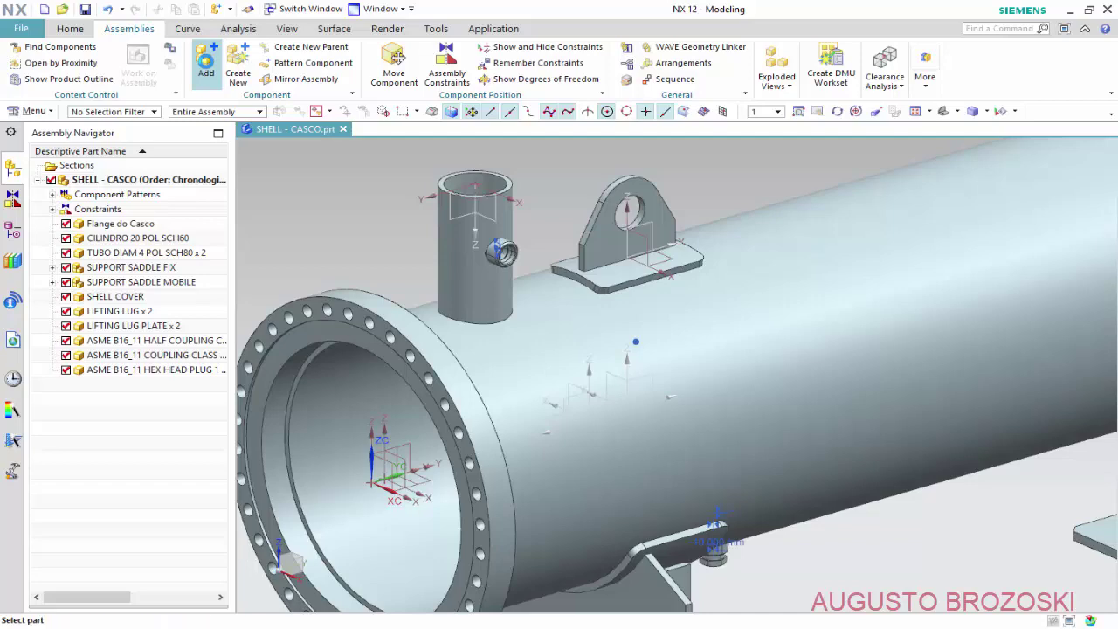
- Add the ASME B16_11 ROUND HEAD PLUG part file to the assembly
left_click(206, 59)
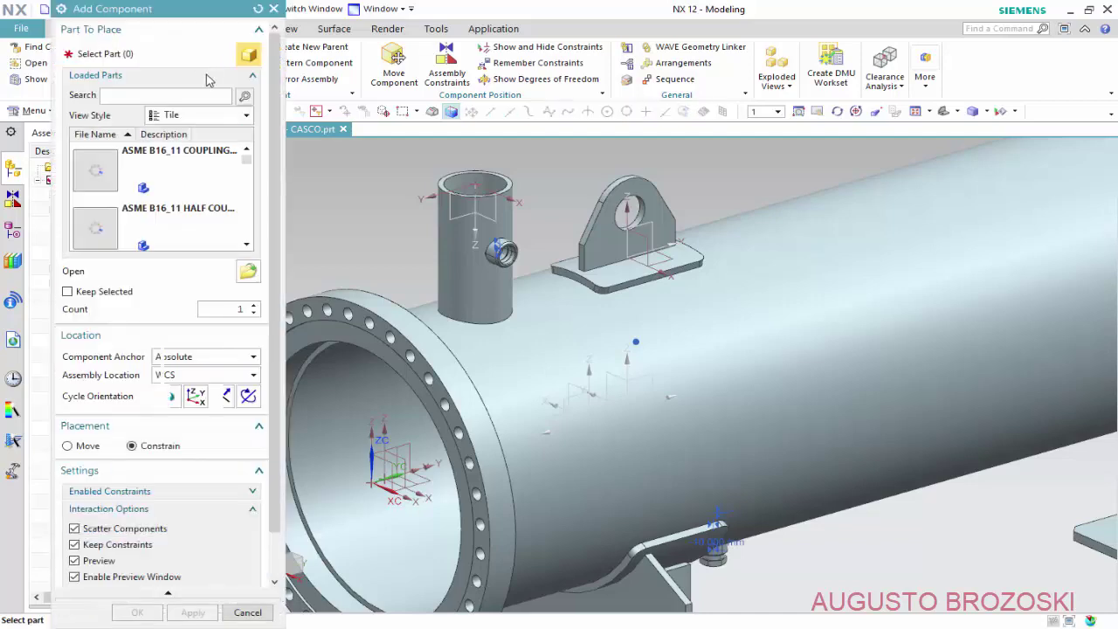
left_click(261, 273)
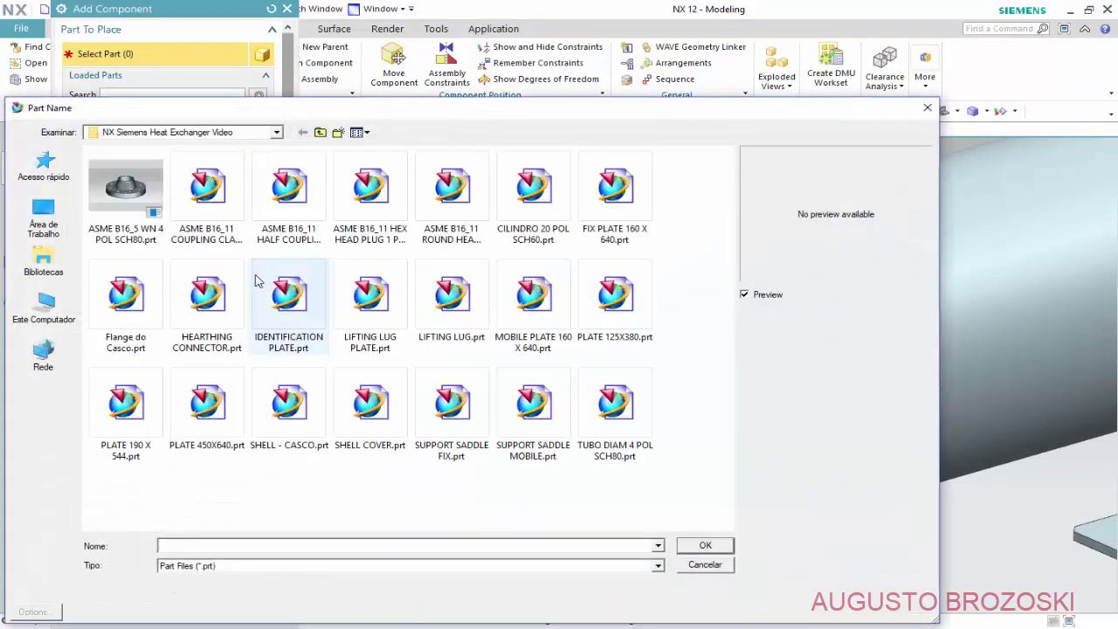
left_click(439, 203)
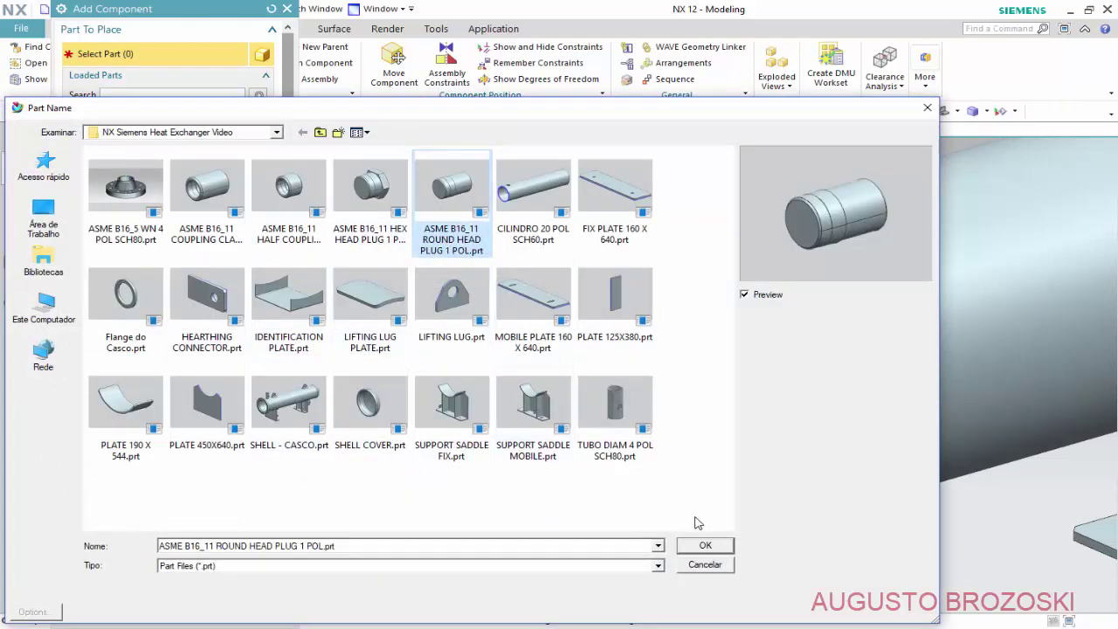
left_click(709, 546)
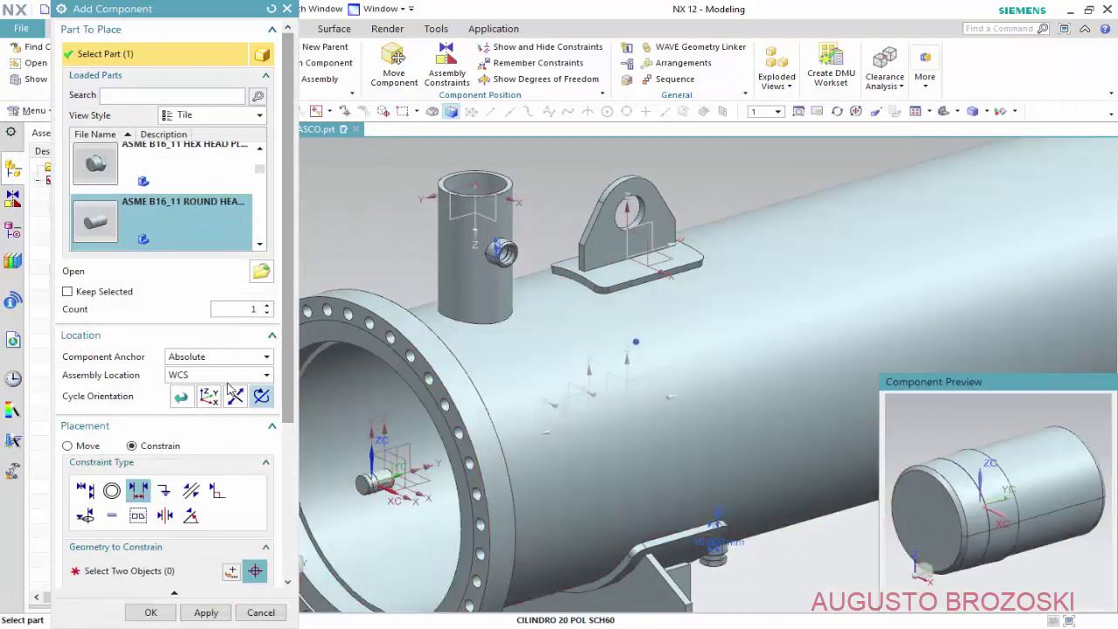
- Lift the round head plug 390 mm along Z and rotate it about its vertical axis
left_click(76, 445)
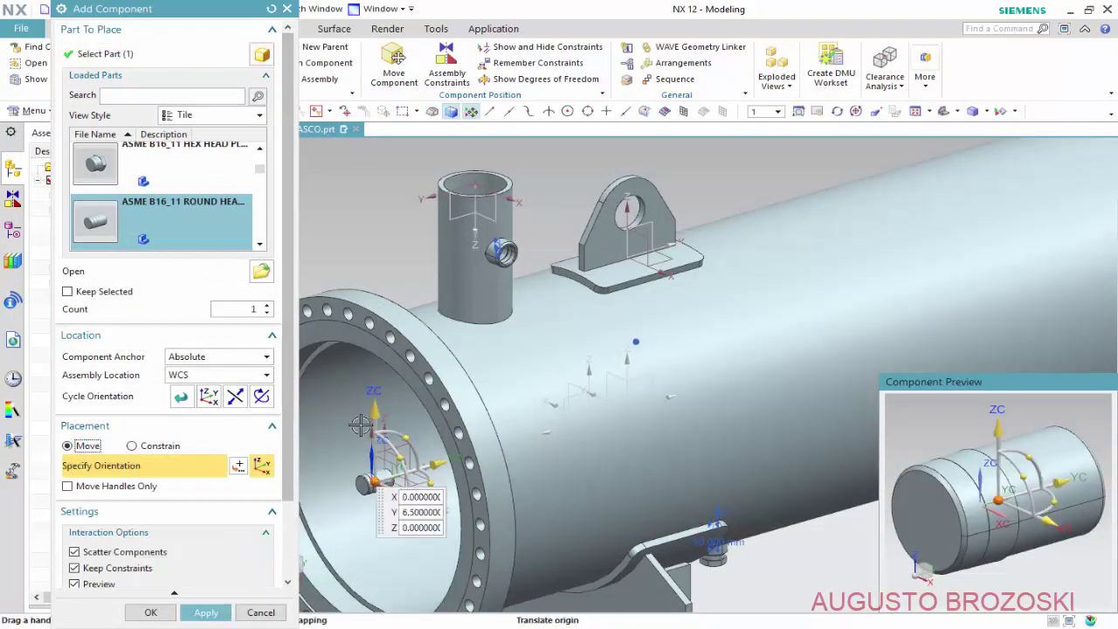
left_click_drag(371, 418, 374, 191)
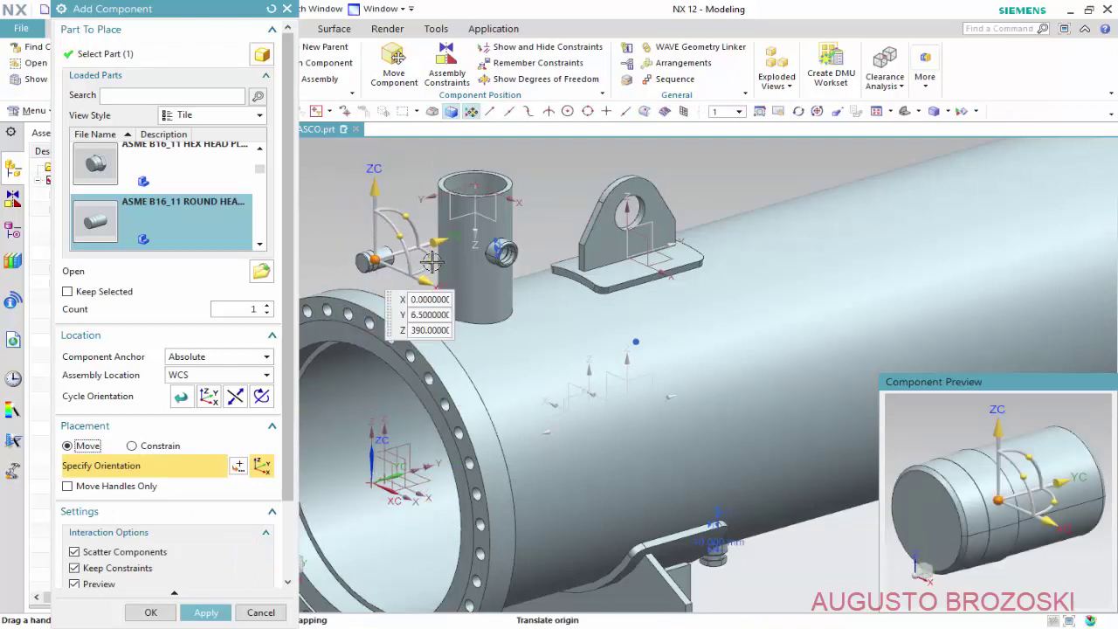
mouse_move(431, 262)
left_mouse_down()
mouse_move(373, 295)
mouse_move(412, 288)
mouse_move(441, 345)
mouse_move(546, 284)
left_mouse_up()
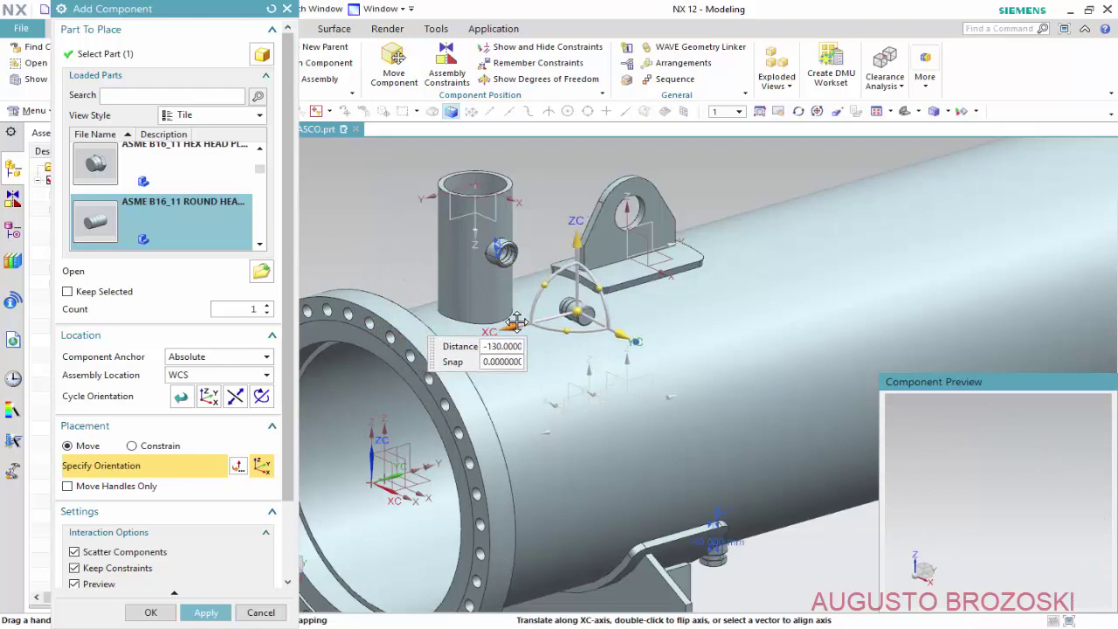
scroll(542, 286, "up", 2)
scroll(506, 298, "up", 2)
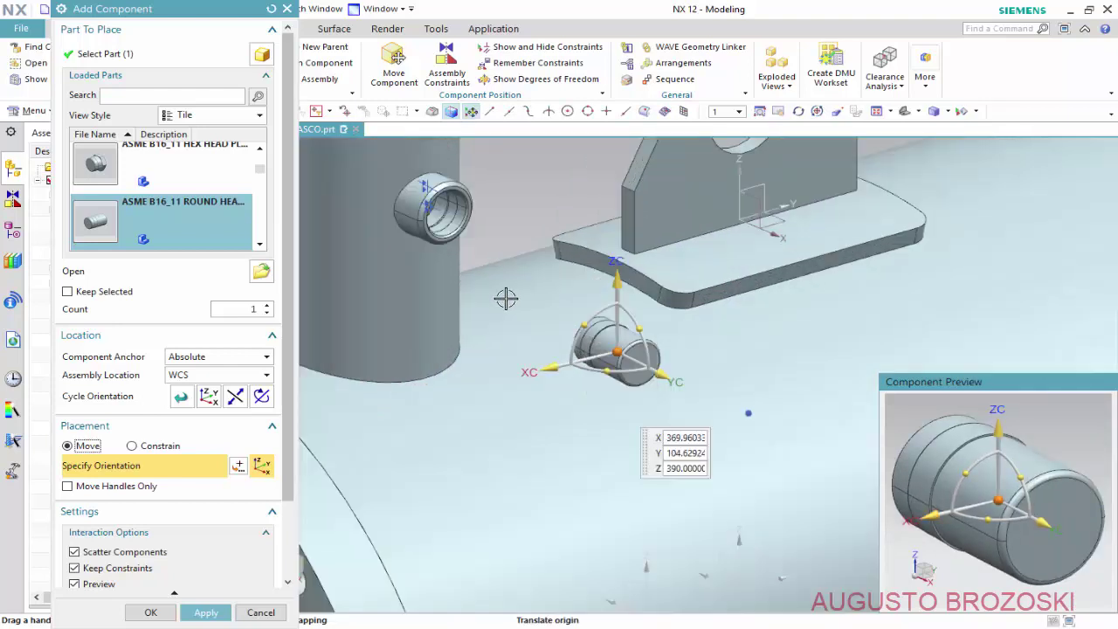
- Touch-align the round head plug's centerline with the half coupling's bore axis using Infer Center/Axis
left_click(149, 445)
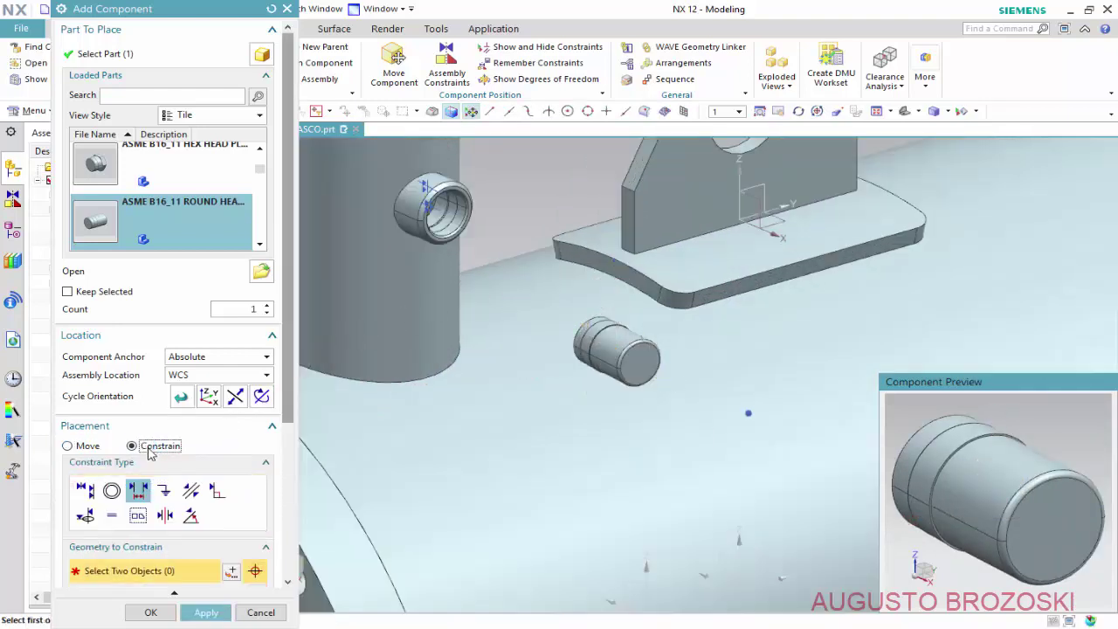
left_click(86, 491)
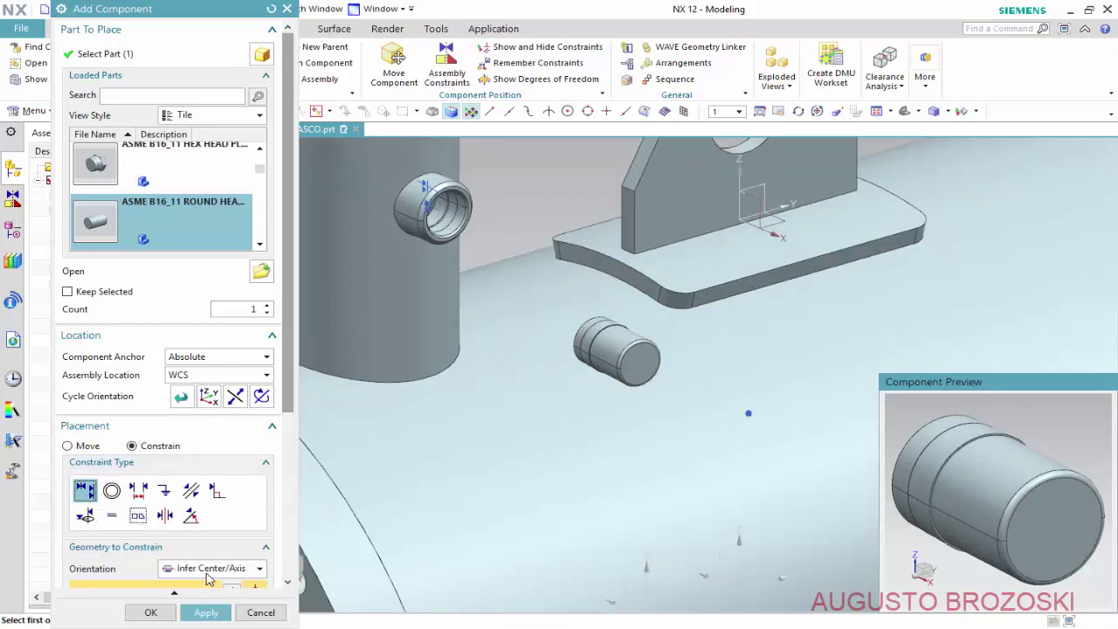
left_click(636, 358)
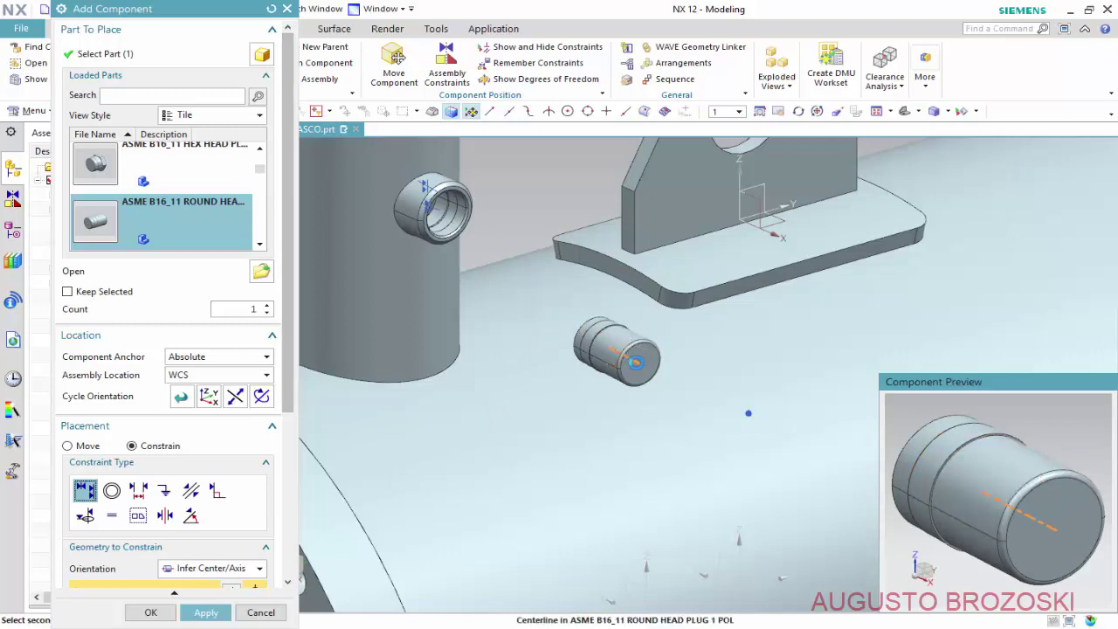
scroll(420, 172, "up", 5)
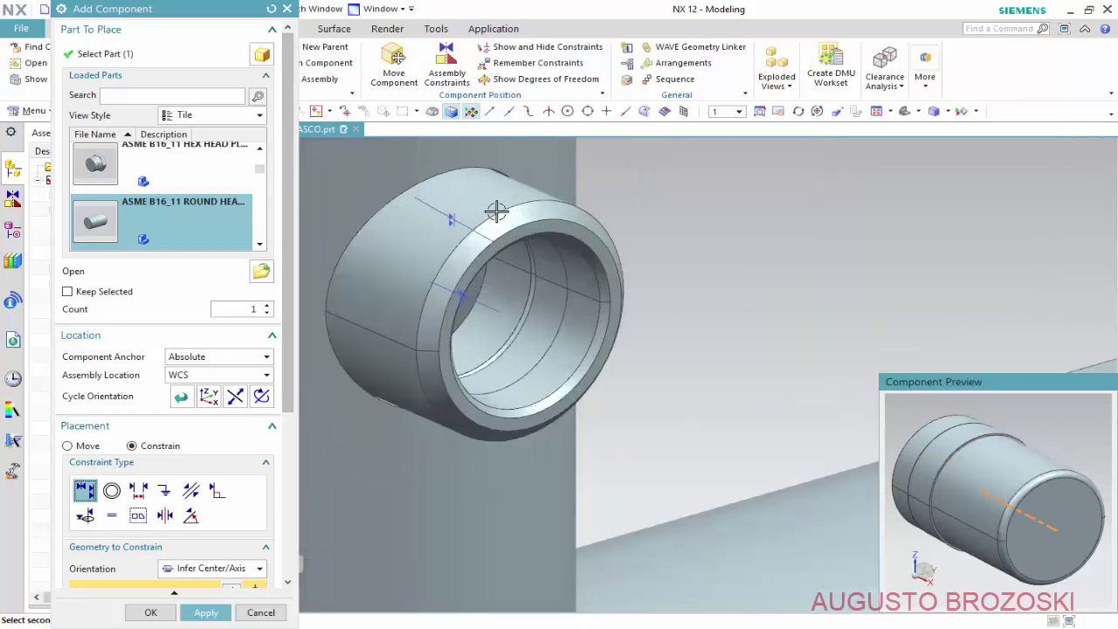
left_click(499, 312)
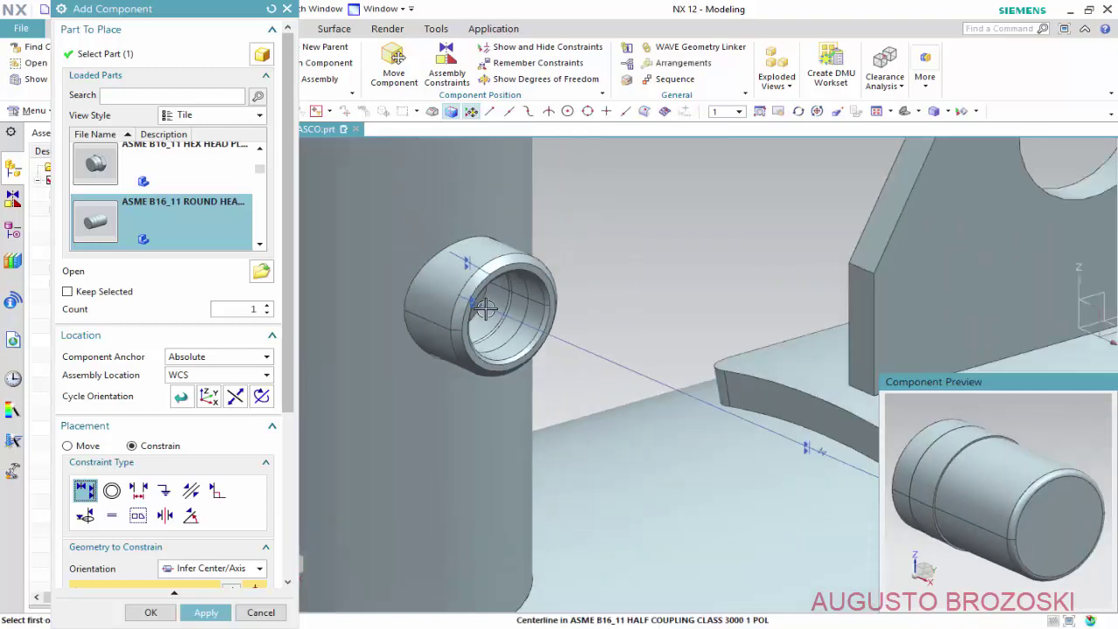
scroll(486, 308, "down", 3)
scroll(485, 308, "down", 4)
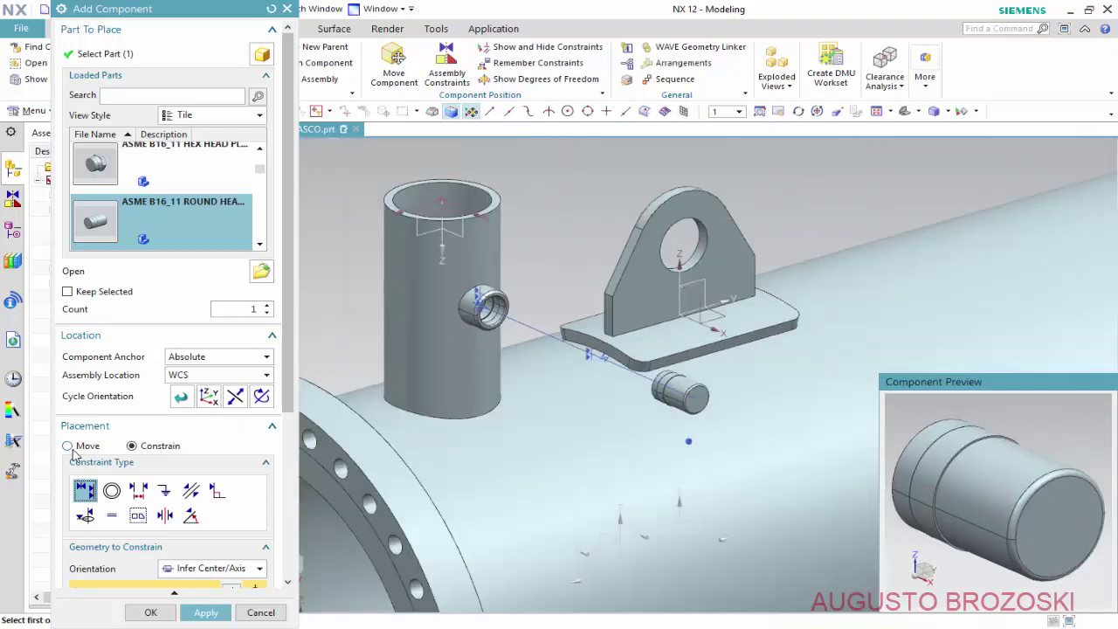
left_click(67, 446)
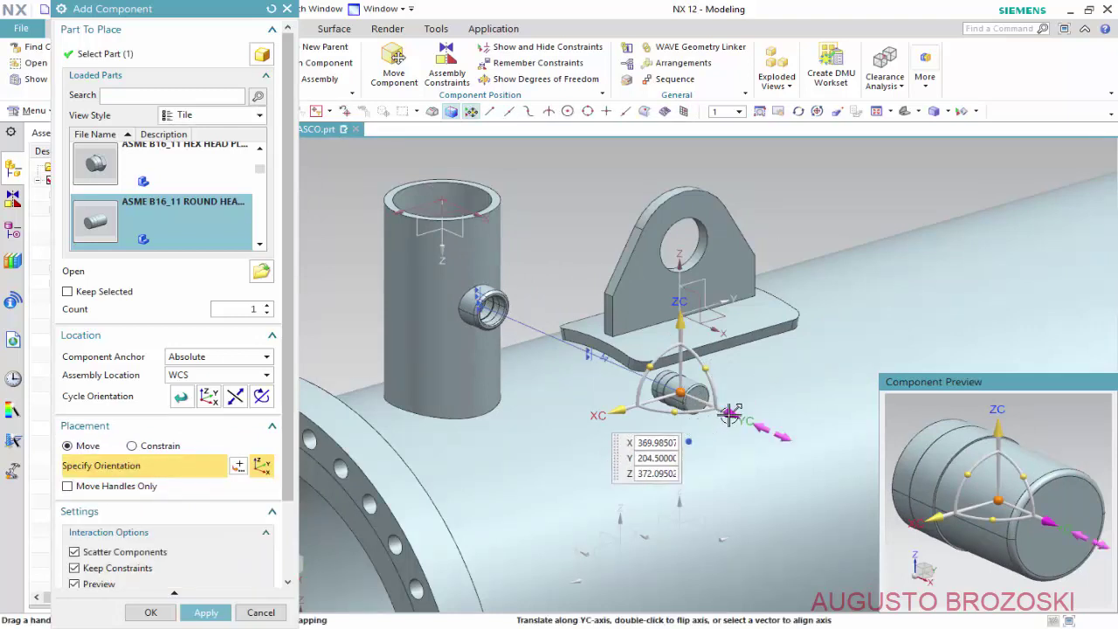
- Slide the round head plug along YC toward the coupling on the nozzle
left_click(696, 405)
left_click_drag(697, 404, 569, 361)
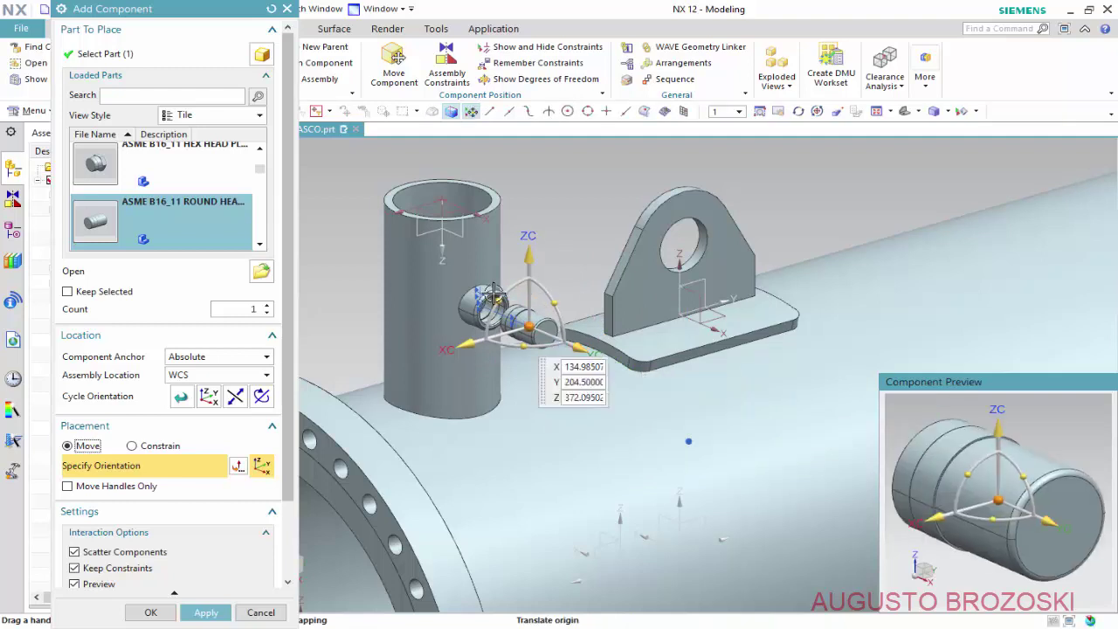
scroll(487, 295, "up", 5)
scroll(487, 295, "up", 2)
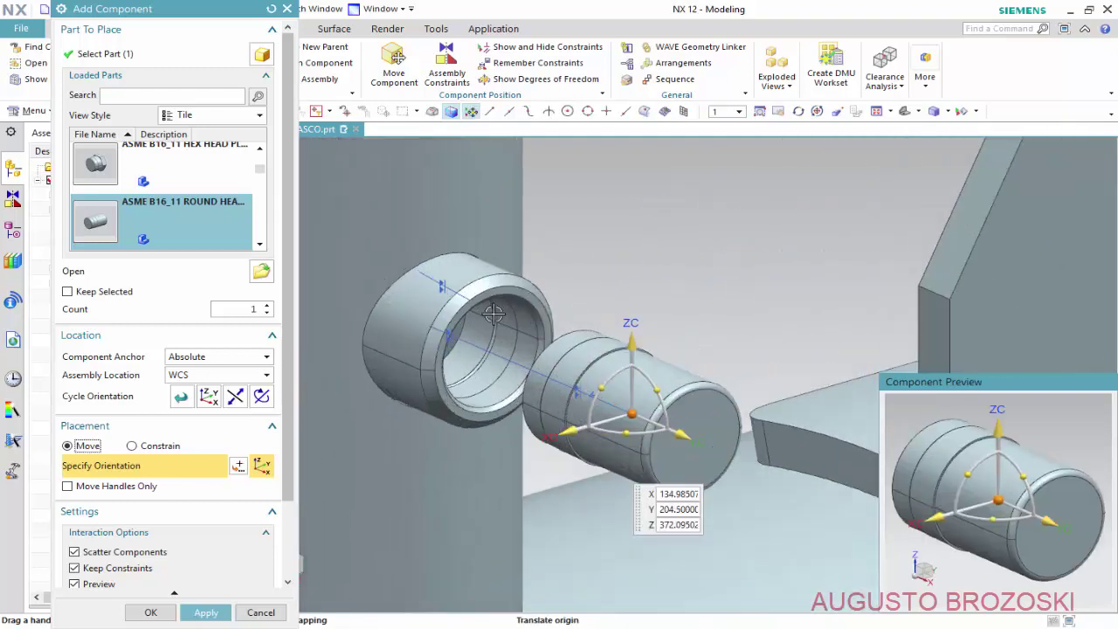
- Add a Distance constraint between the plug's end face and the coupling face
left_click(159, 447)
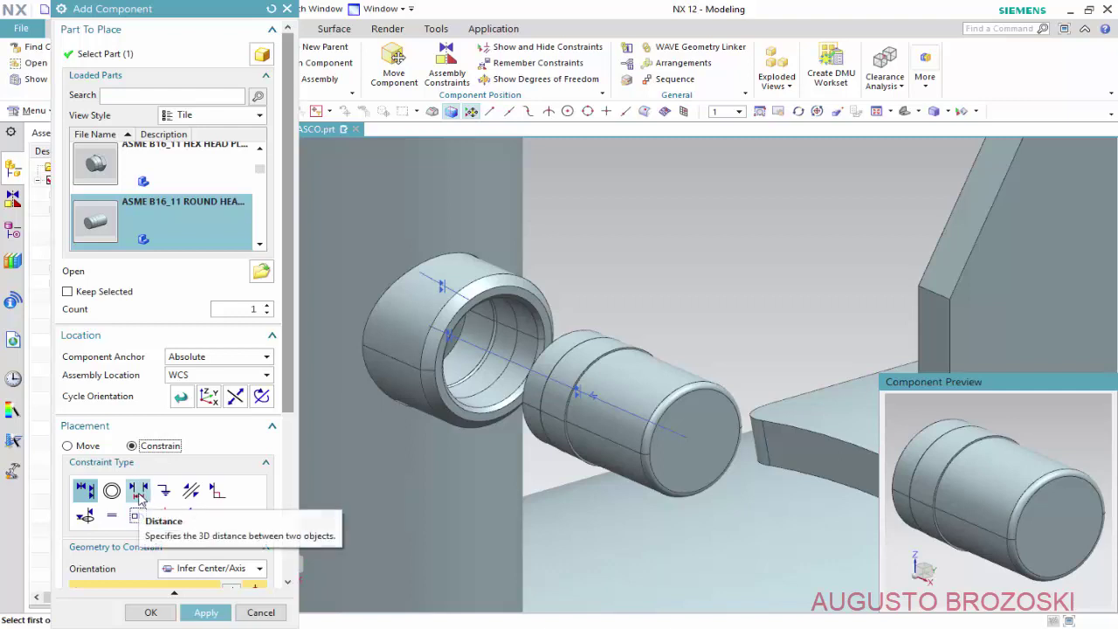
left_click(139, 492)
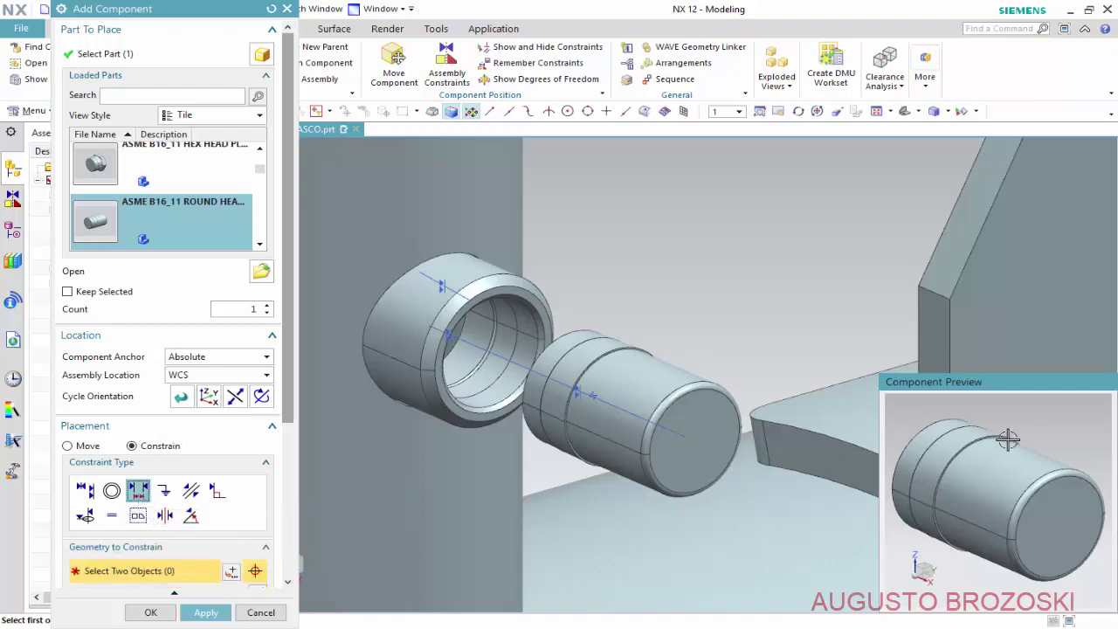
middle_click_drag(1012, 418, 1024, 462)
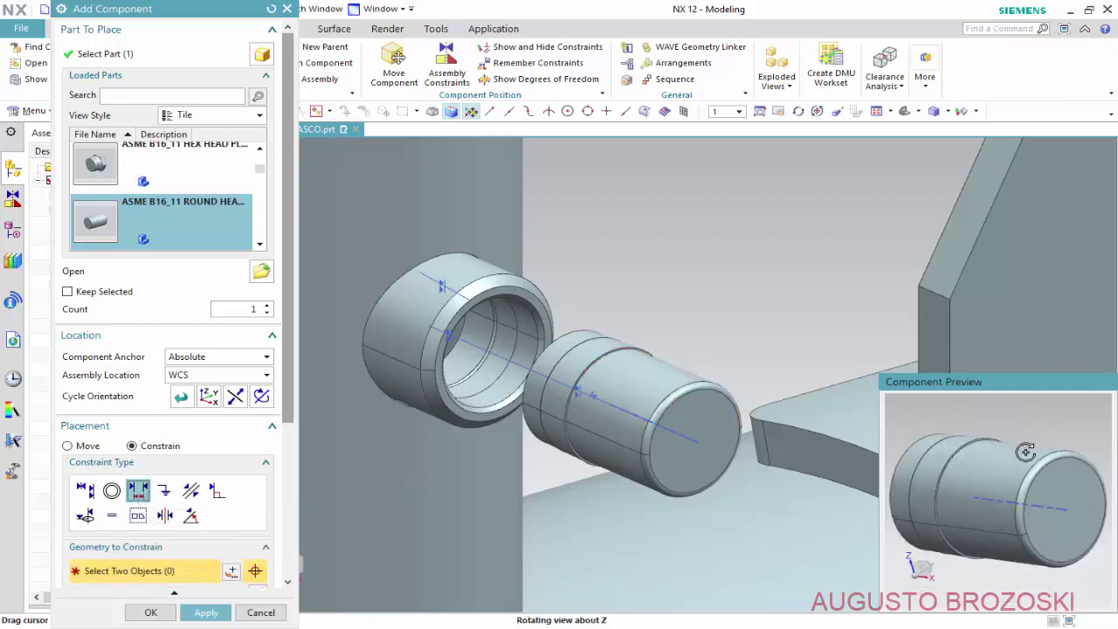
middle_click_drag(990, 515, 1035, 523)
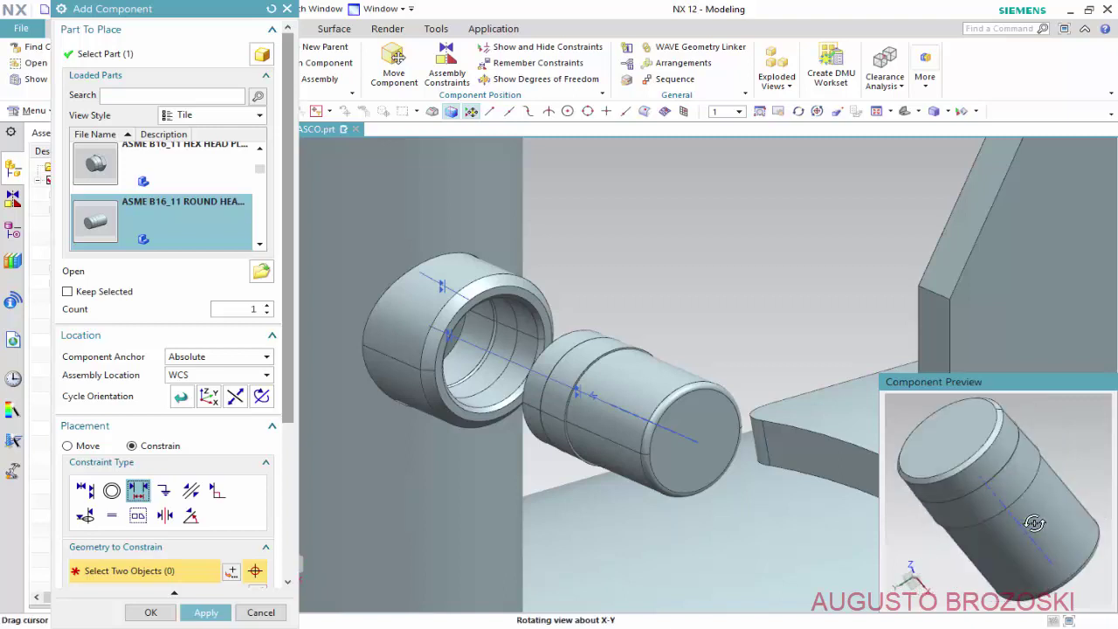
left_click(960, 428)
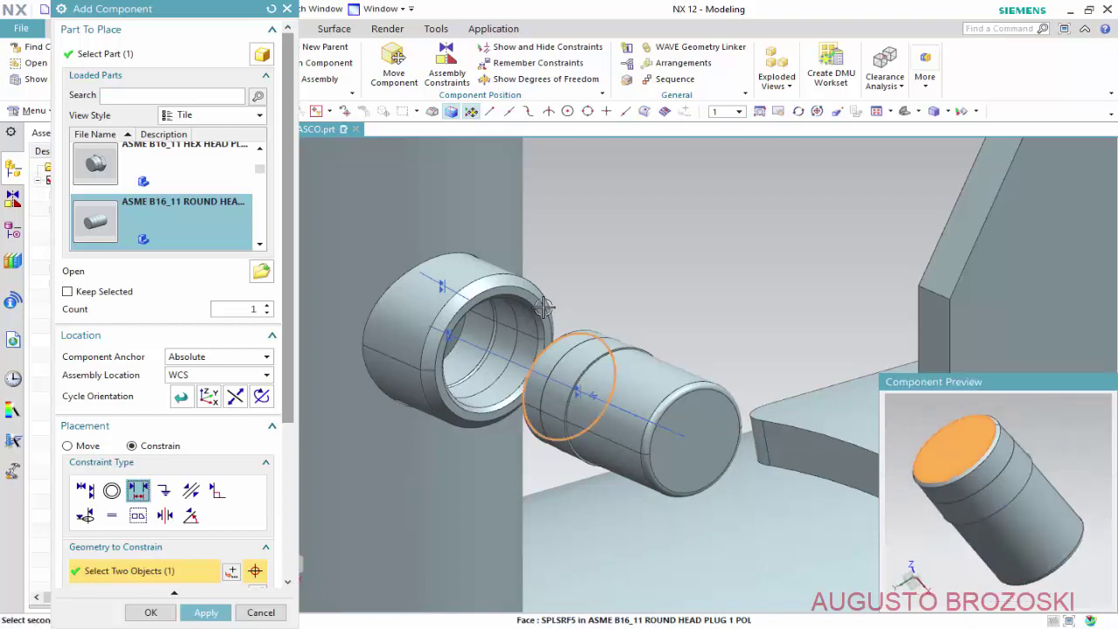
scroll(541, 309, "up", 2)
scroll(524, 313, "up", 3)
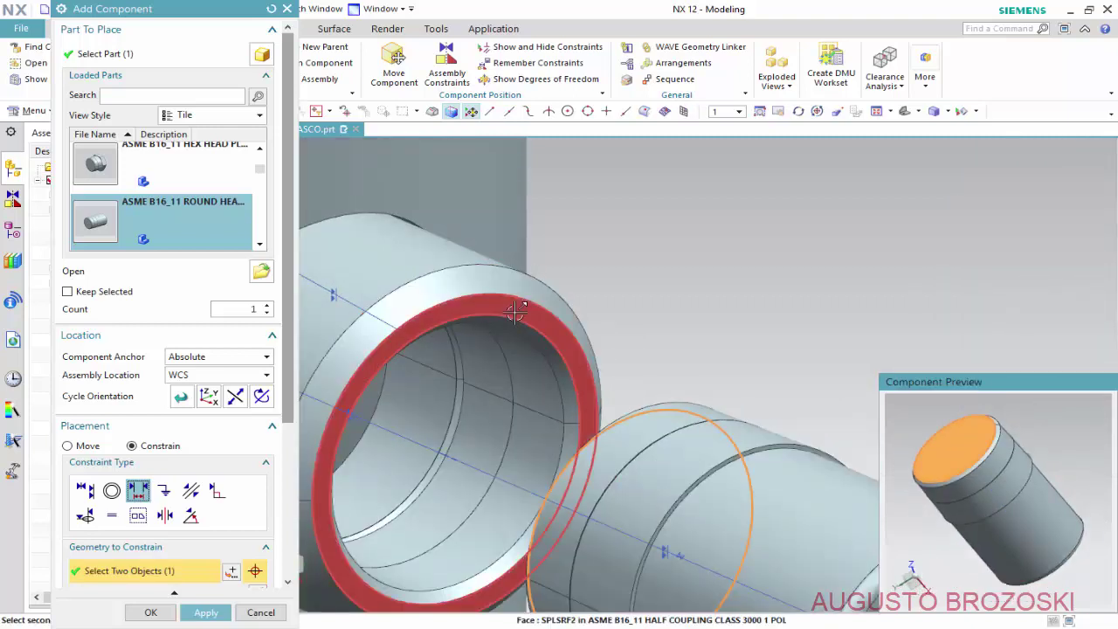
left_click(516, 313)
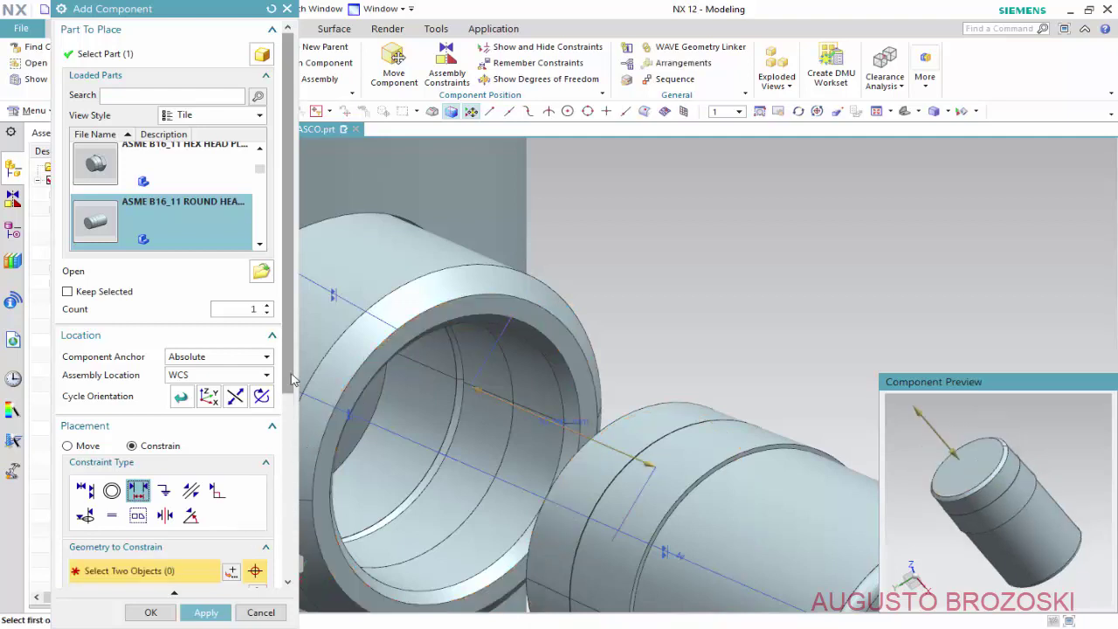
scroll(288, 411, "down", 3)
scroll(262, 437, "down", 2)
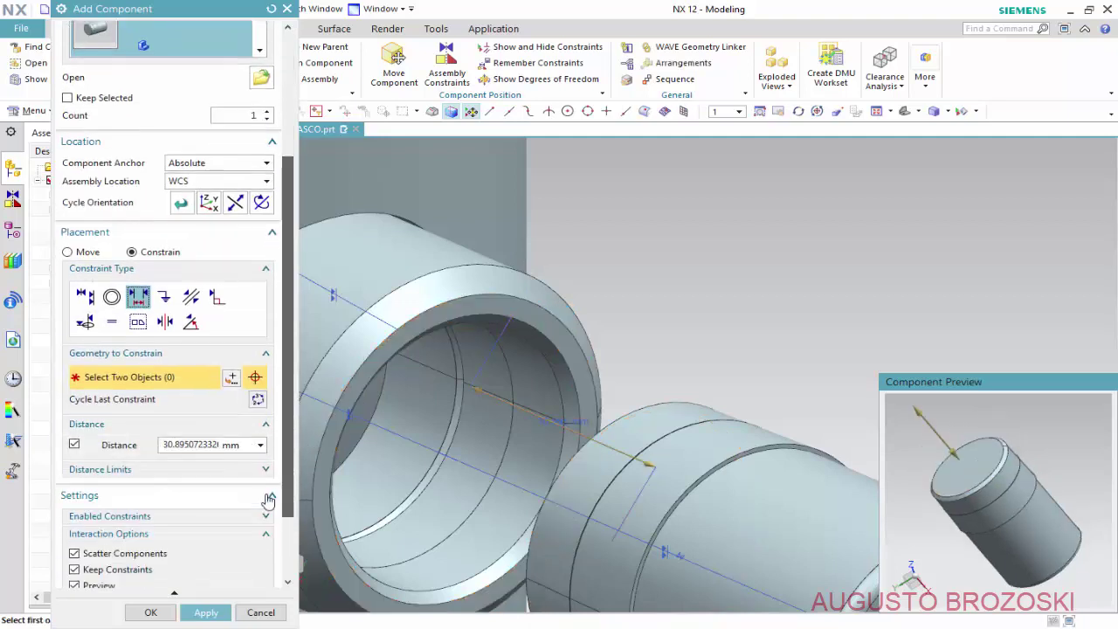
- Set the plug's constraint distance to -10 mm and apply the placement
left_click(211, 446)
type("10")
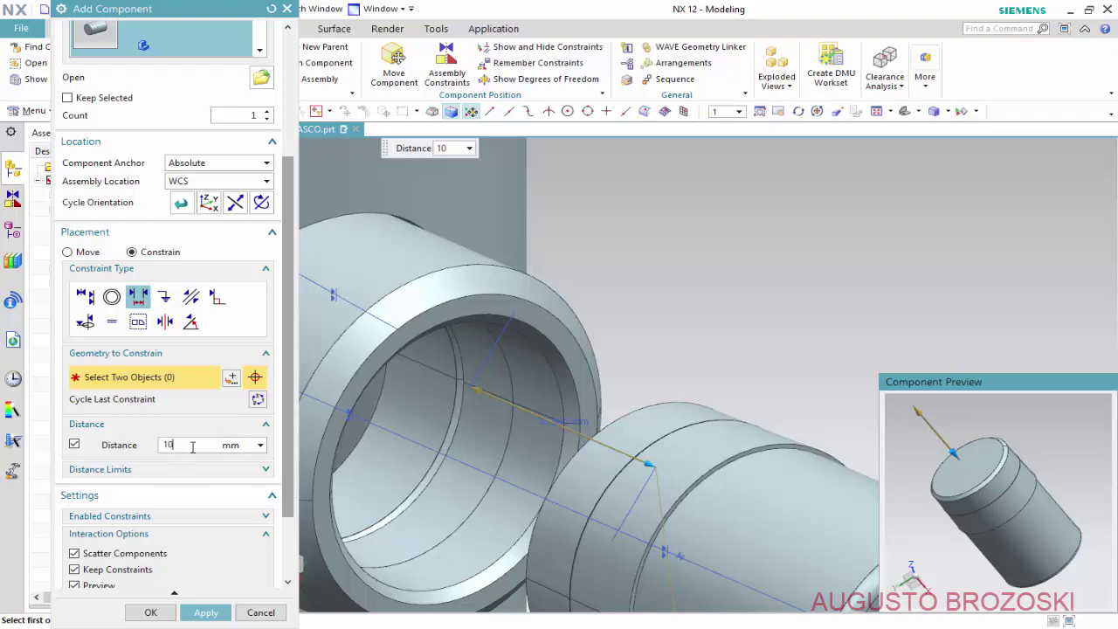
key("Return")
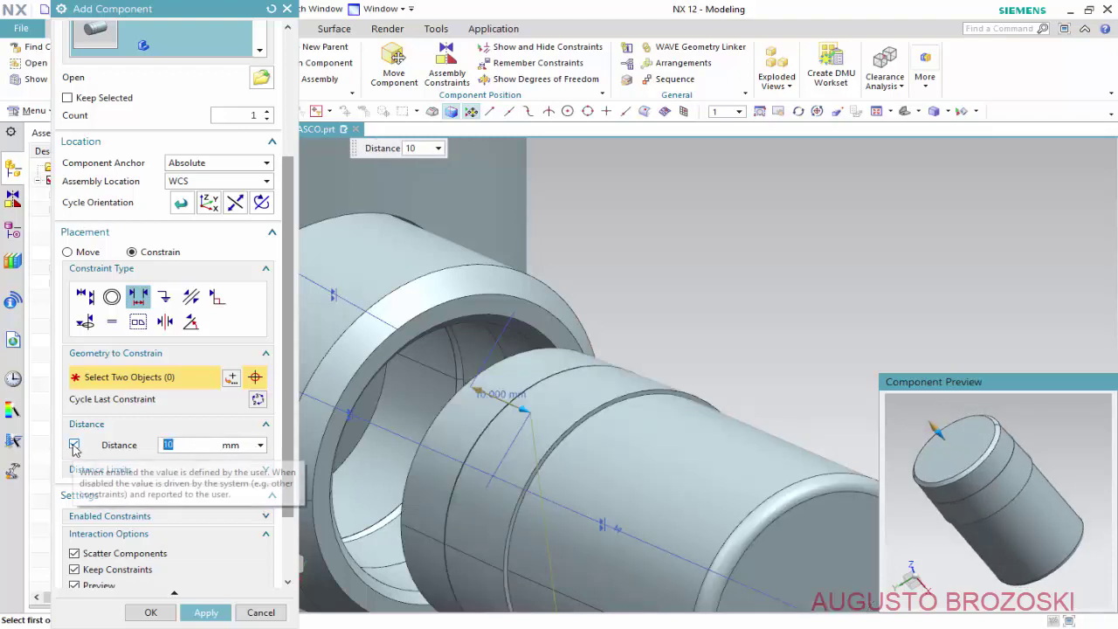
left_click(73, 444)
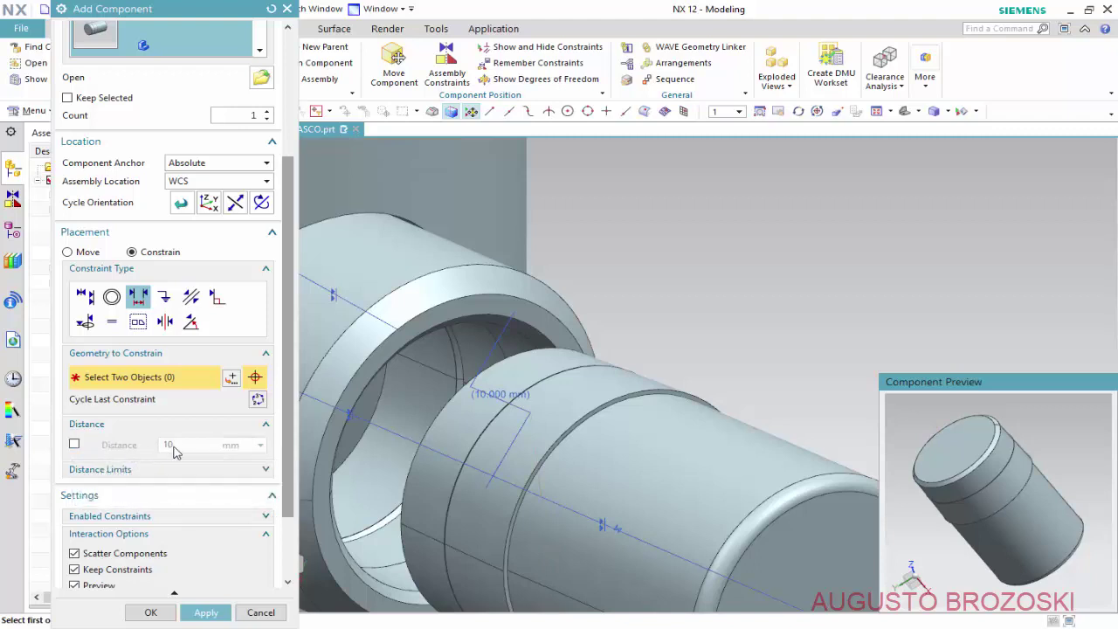
left_click(74, 446)
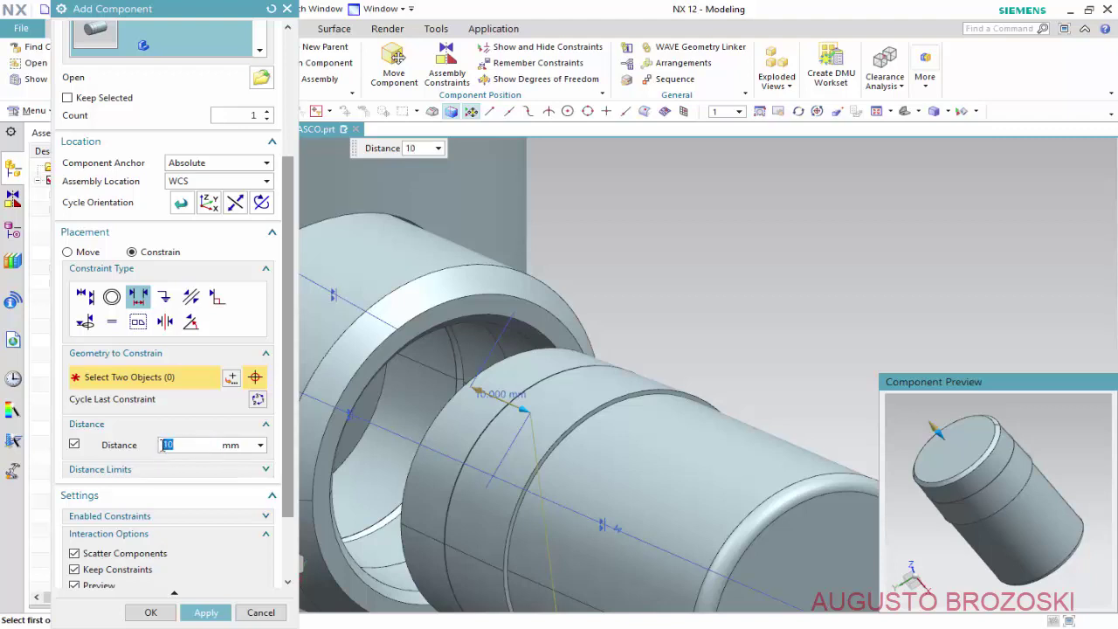
left_click(212, 445)
type("-10")
key("Return")
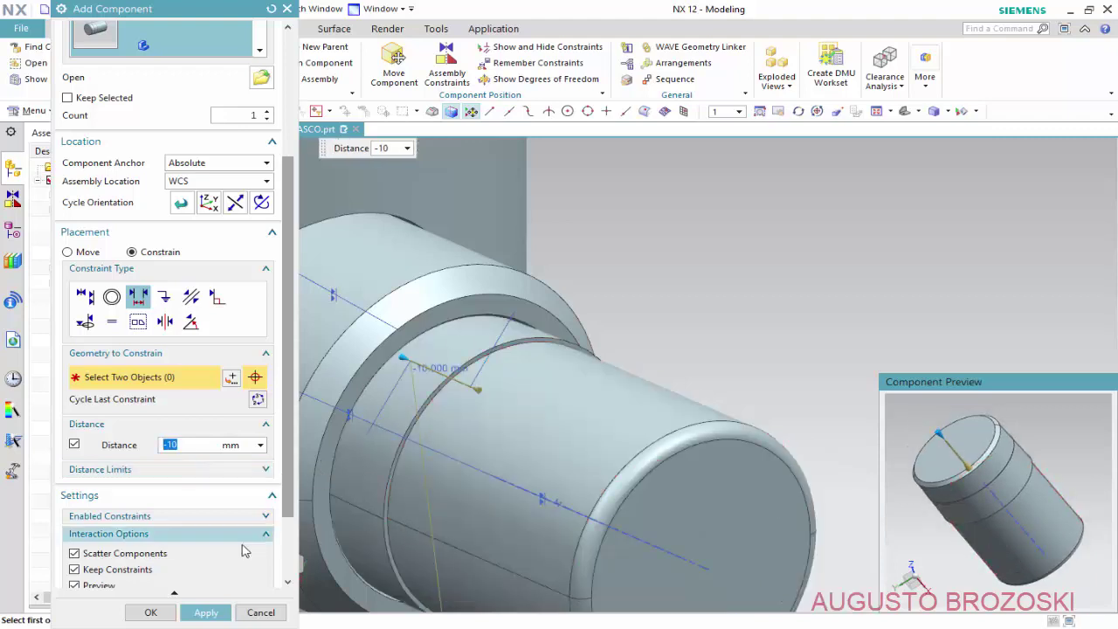
left_click(207, 613)
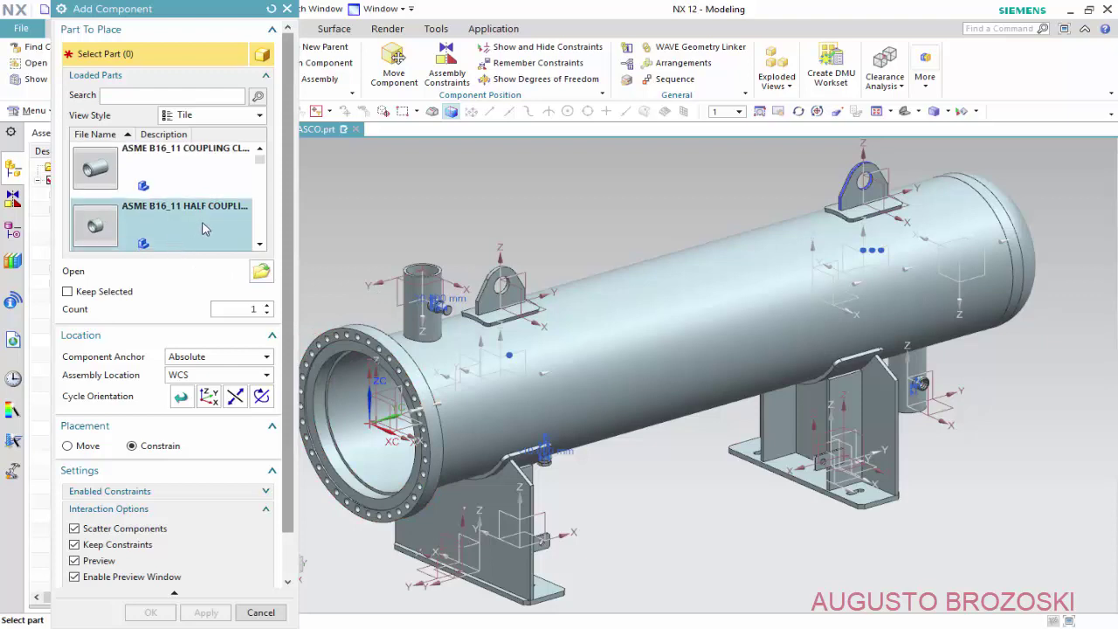
- Pick another round head plug as the next part, placed by free moving
scroll(205, 224, "down", 2)
scroll(206, 224, "down", 2)
scroll(208, 222, "down", 2)
scroll(207, 222, "down", 2)
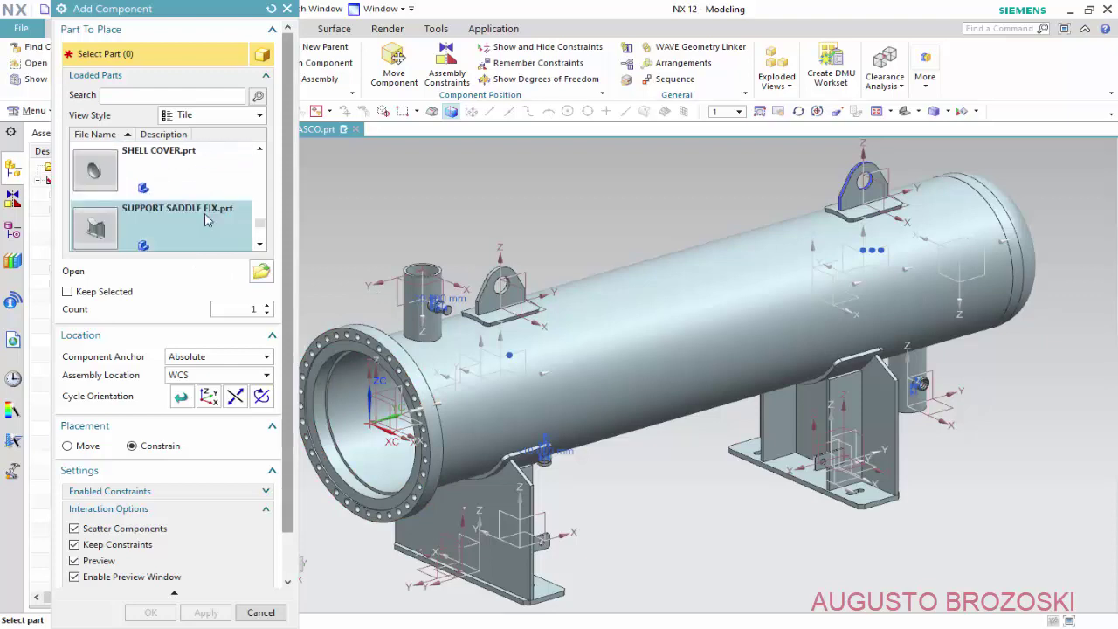
scroll(206, 220, "up", 1)
scroll(206, 218, "up", 2)
scroll(207, 217, "up", 2)
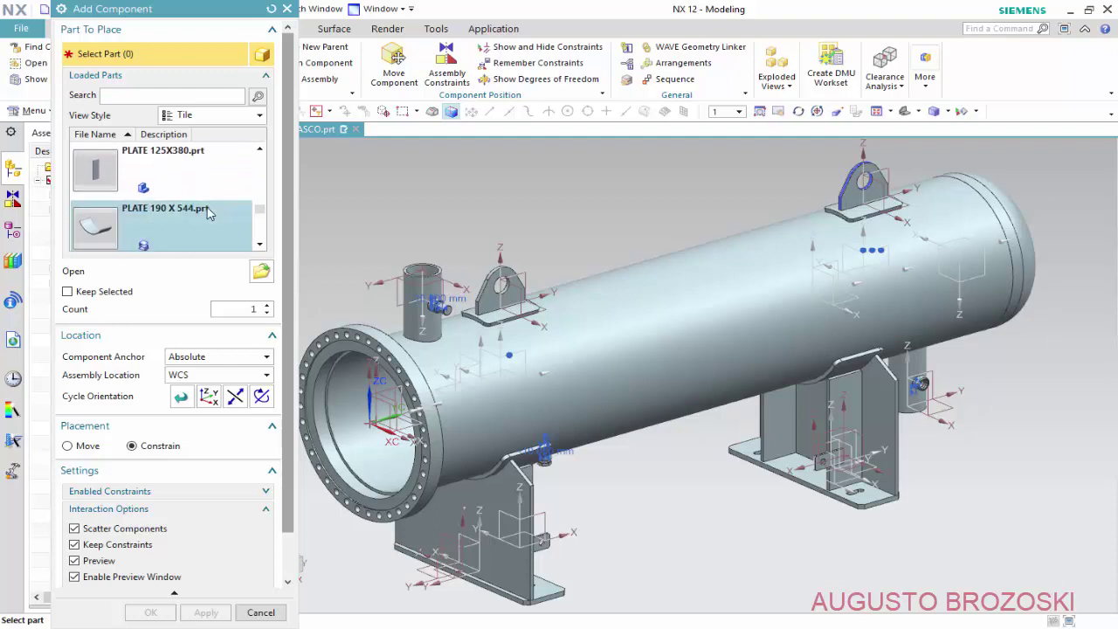
scroll(208, 215, "up", 2)
scroll(207, 215, "up", 2)
scroll(207, 214, "up", 2)
scroll(206, 214, "up", 2)
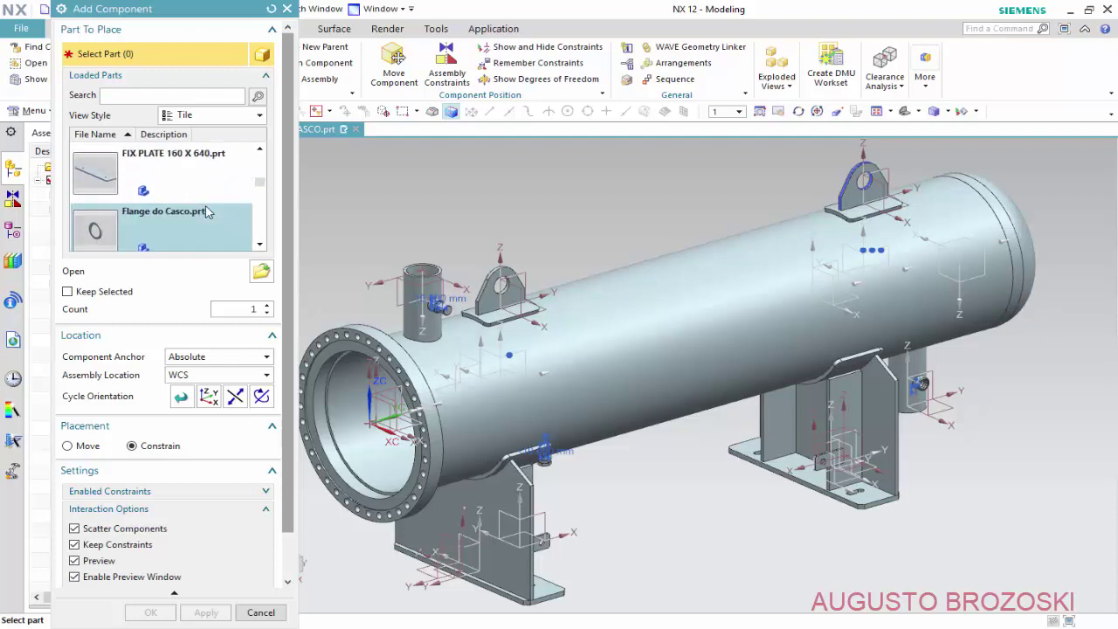
scroll(206, 212, "up", 2)
scroll(205, 213, "up", 1)
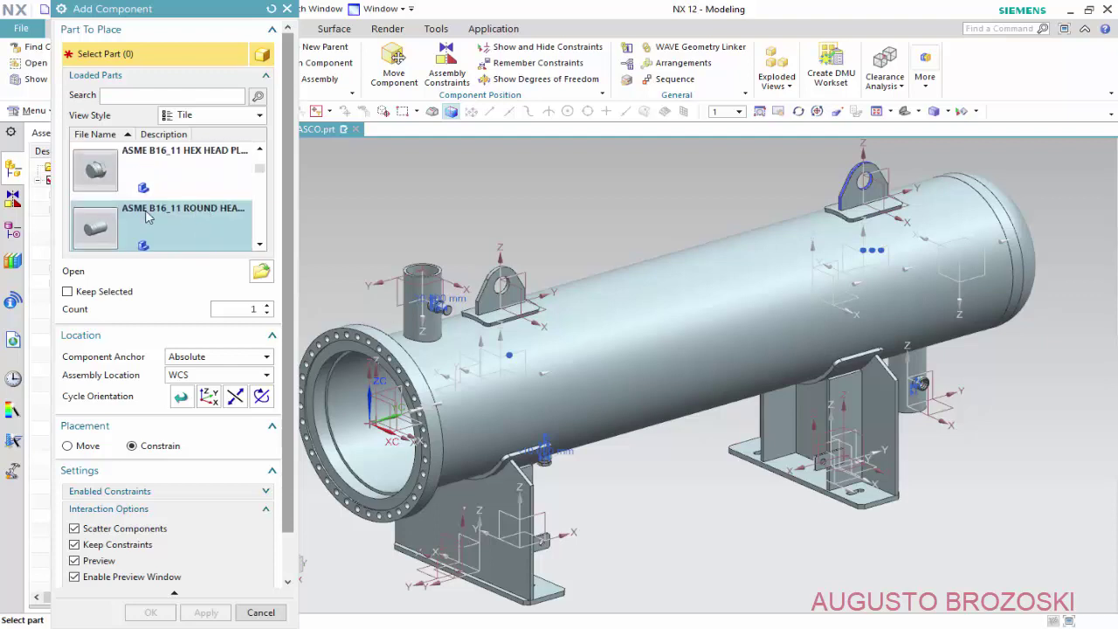
left_click(96, 229)
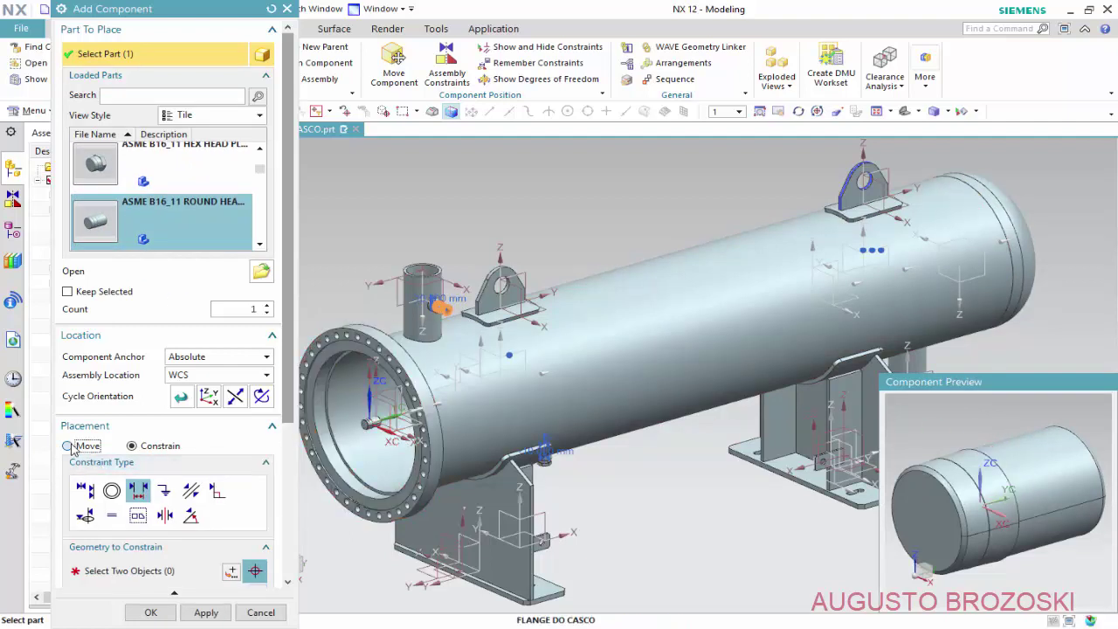
left_click(68, 446)
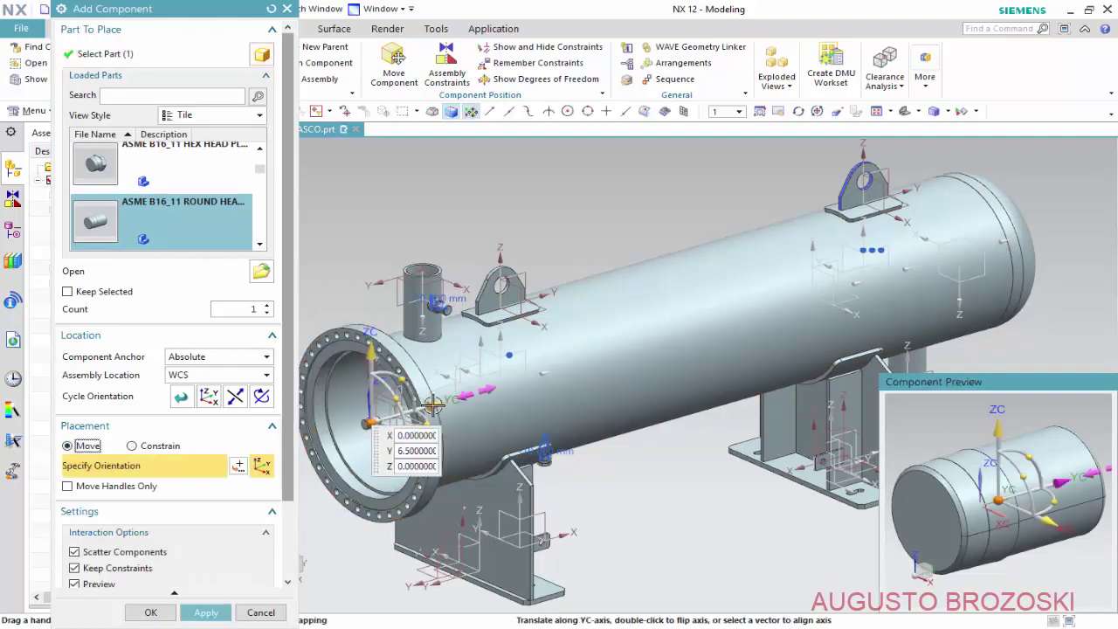
- Move the new plug to the vessel's far end and lower it below the shell
left_click_drag(434, 404, 1020, 208)
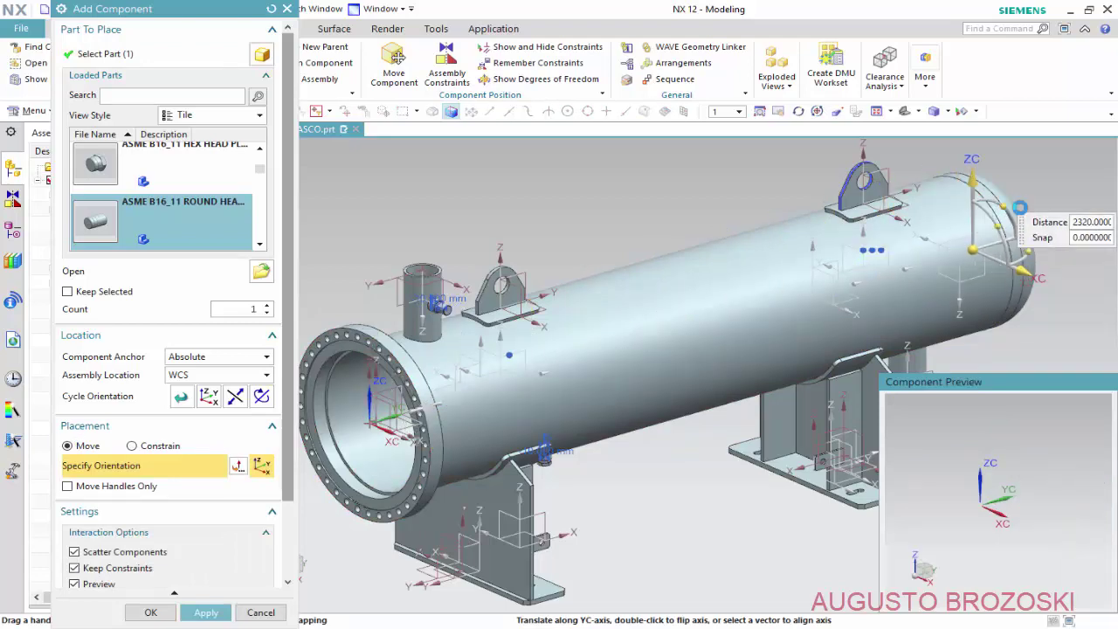
left_click(973, 251)
scroll(861, 295, "up", 1)
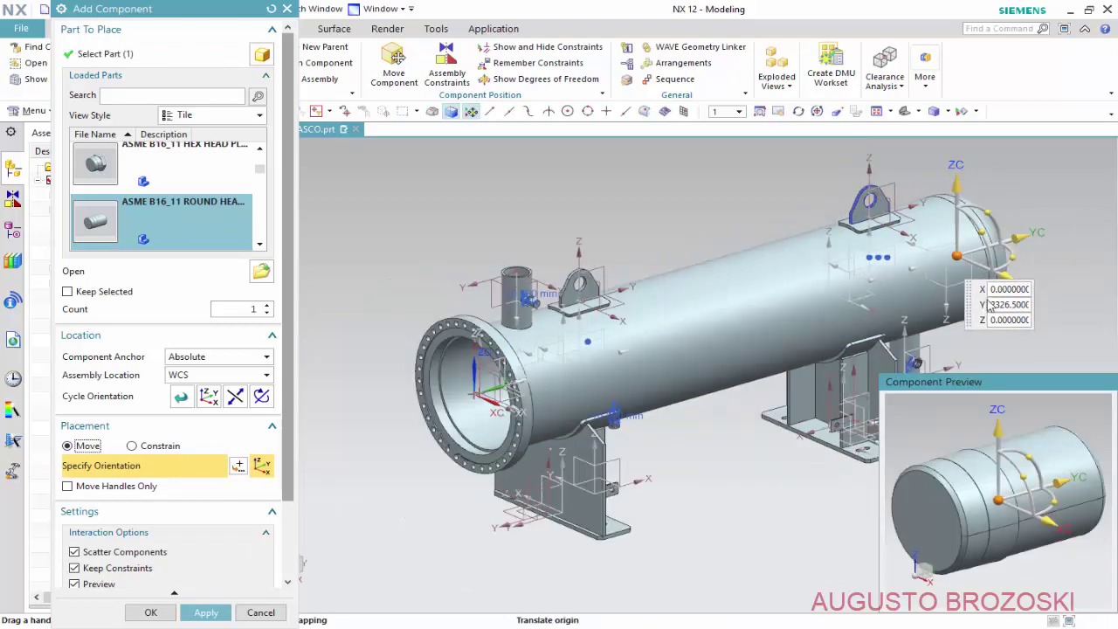
scroll(990, 302, "down", 2)
scroll(987, 288, "up", 2)
scroll(991, 270, "down", 2)
scroll(954, 276, "up", 1)
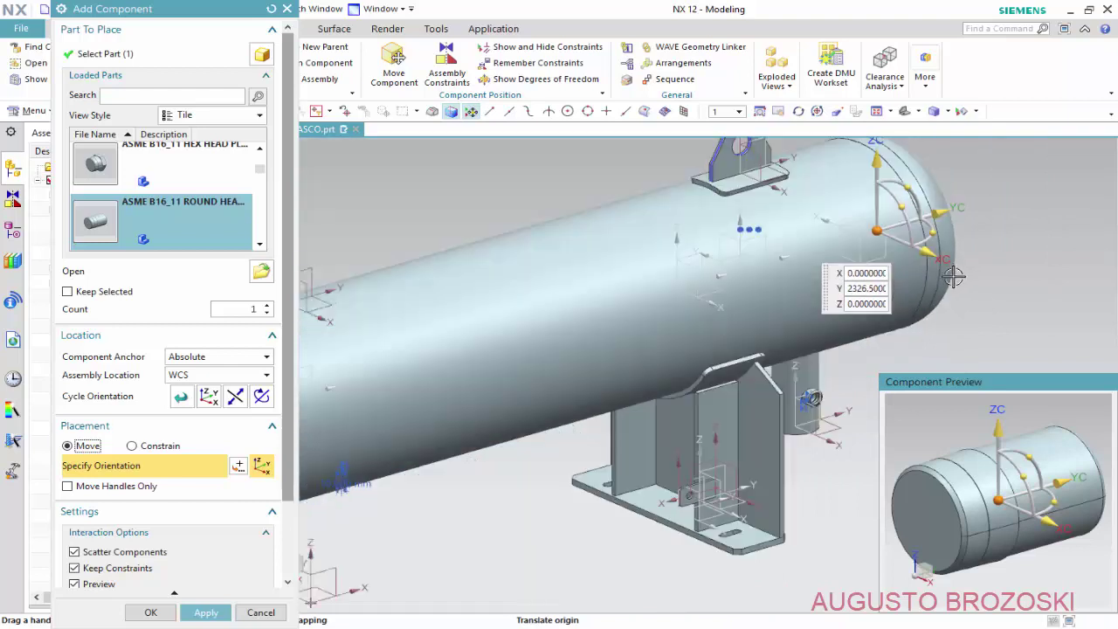
left_click_drag(882, 208, 859, 420)
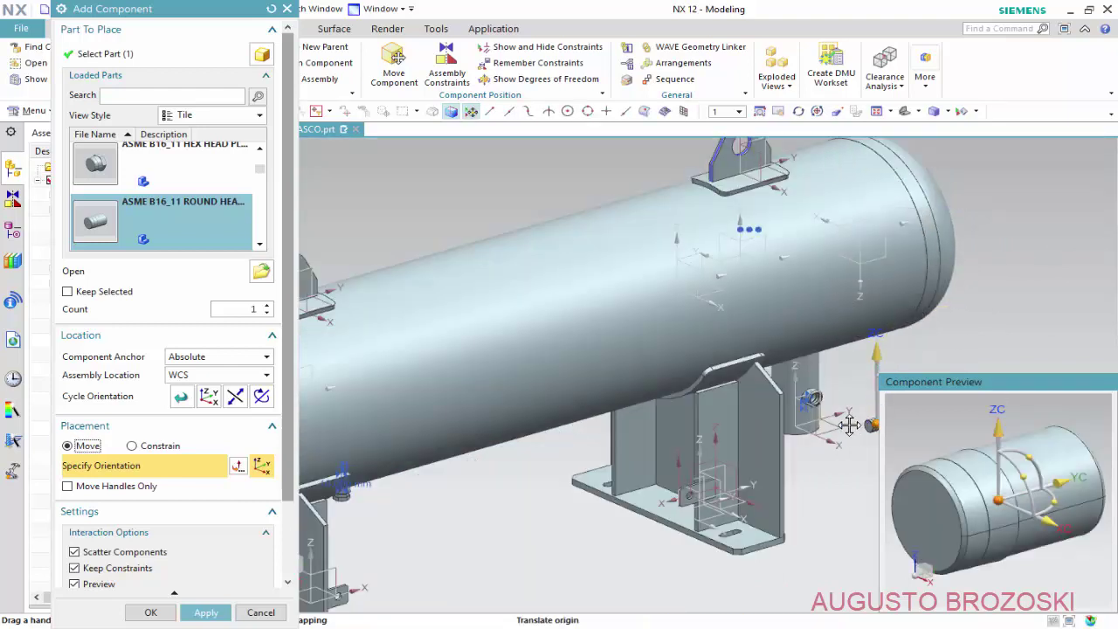
scroll(822, 436, "up", 2)
scroll(699, 419, "up", 2)
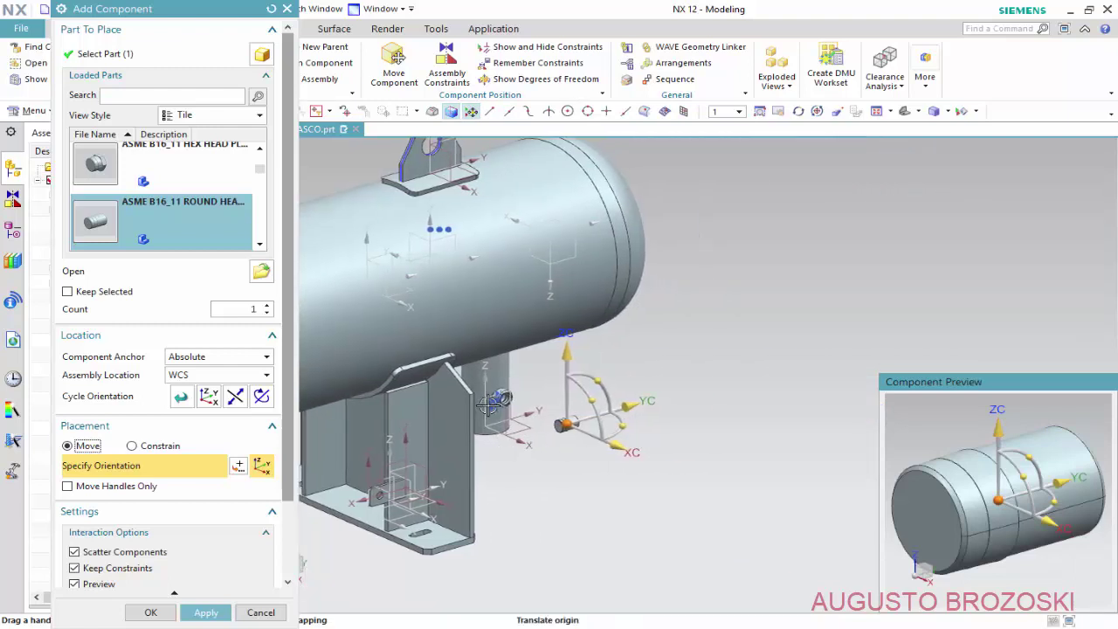
scroll(550, 394, "up", 3)
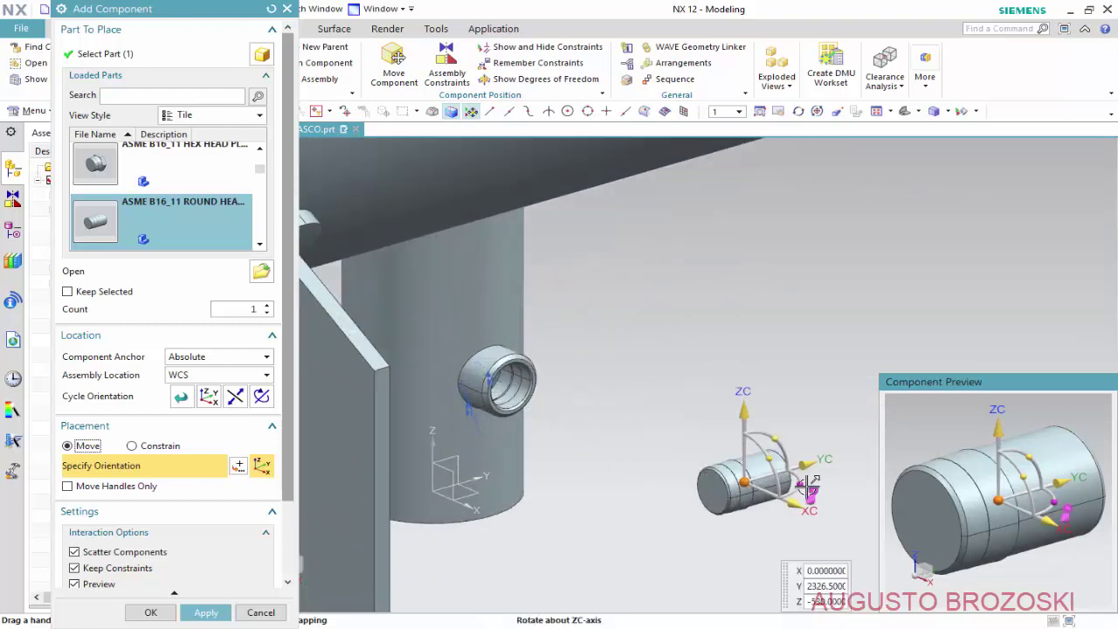
- Turn the plug -90° and slide it along YC beside the second coupling
left_click_drag(808, 488, 741, 537)
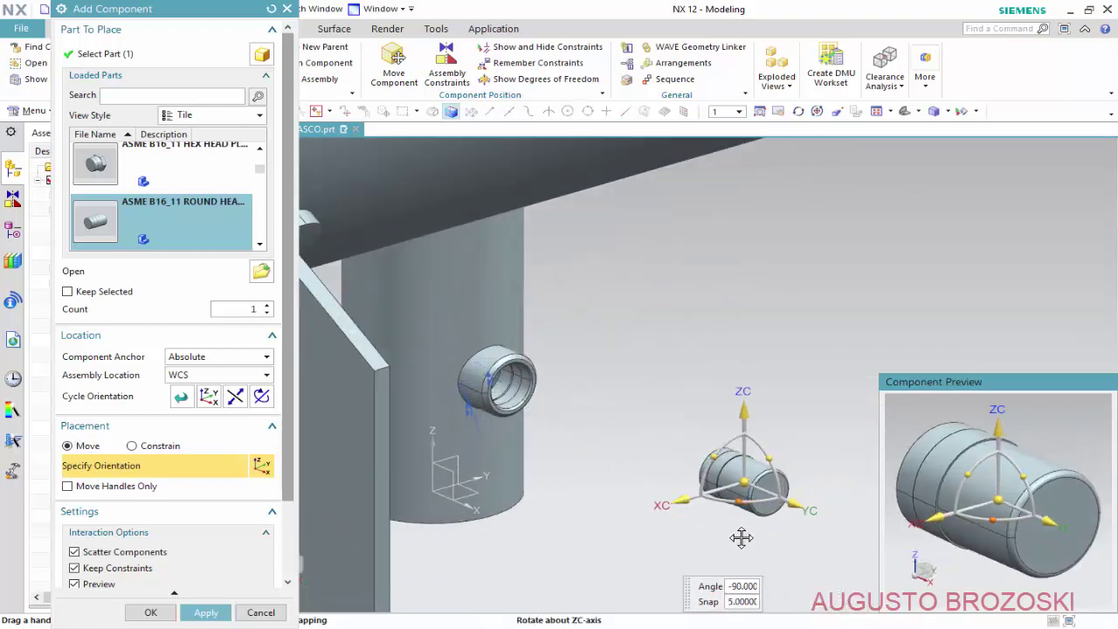
left_click(801, 507)
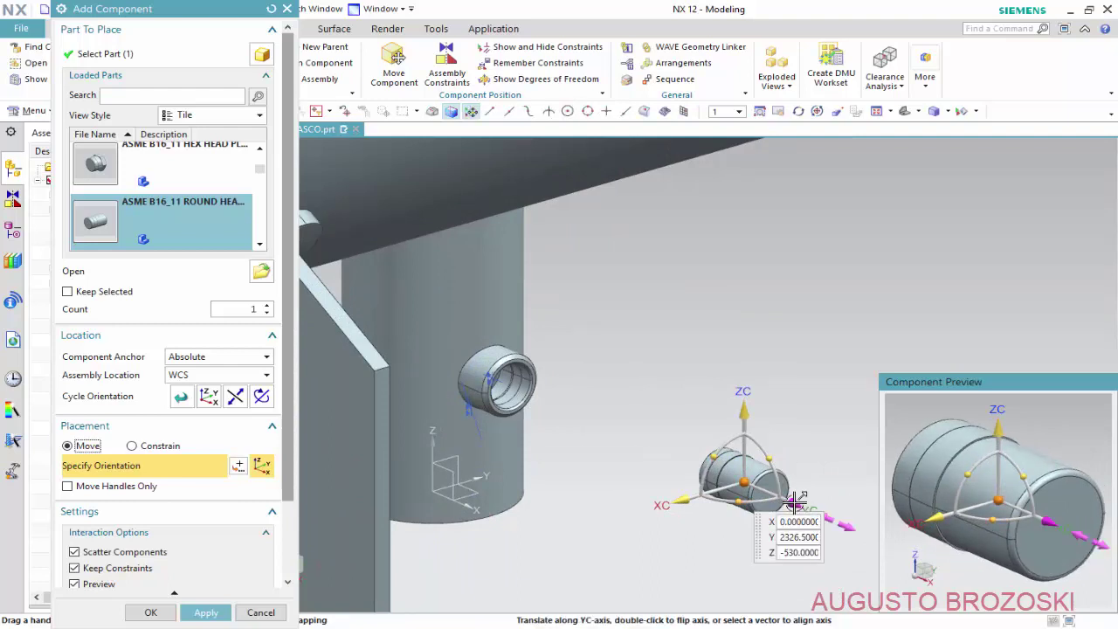
left_click_drag(797, 505, 623, 450)
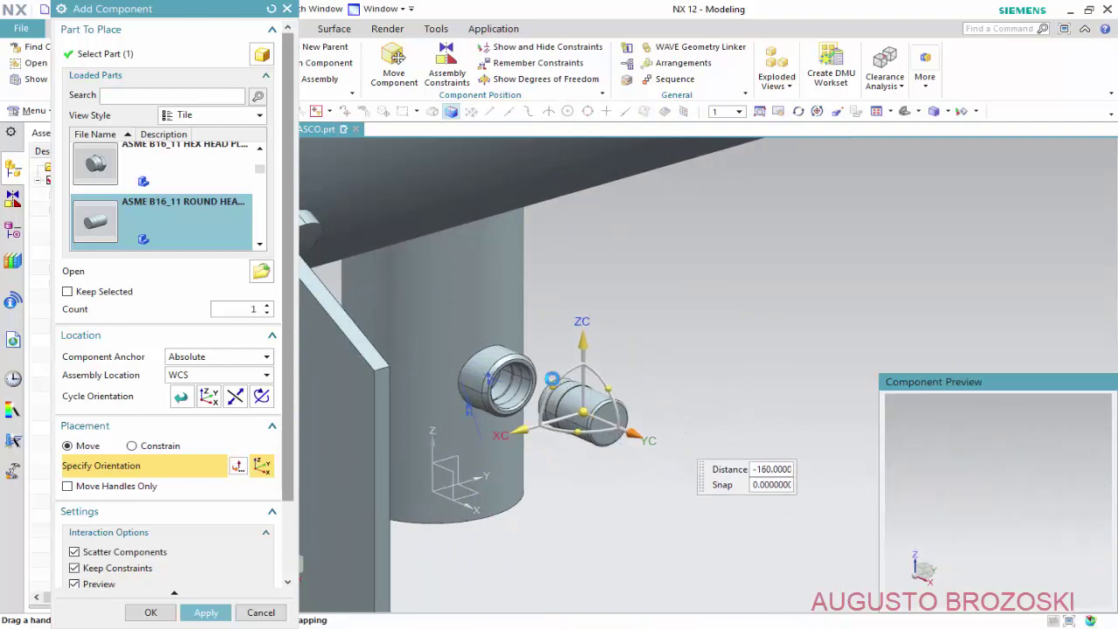
scroll(525, 376, "up", 3)
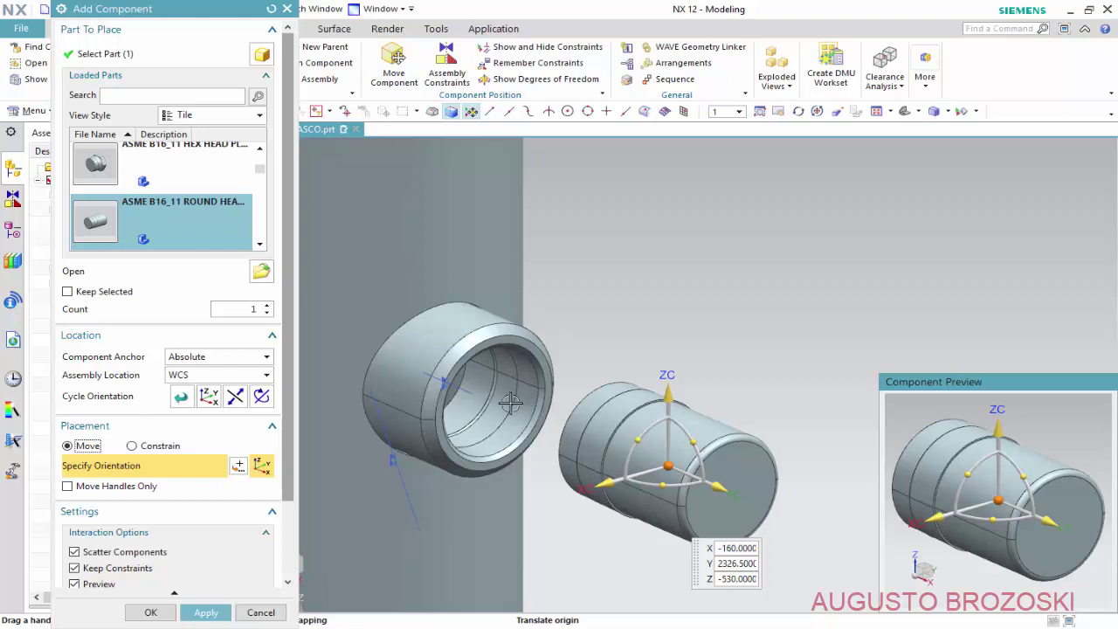
left_click(171, 448)
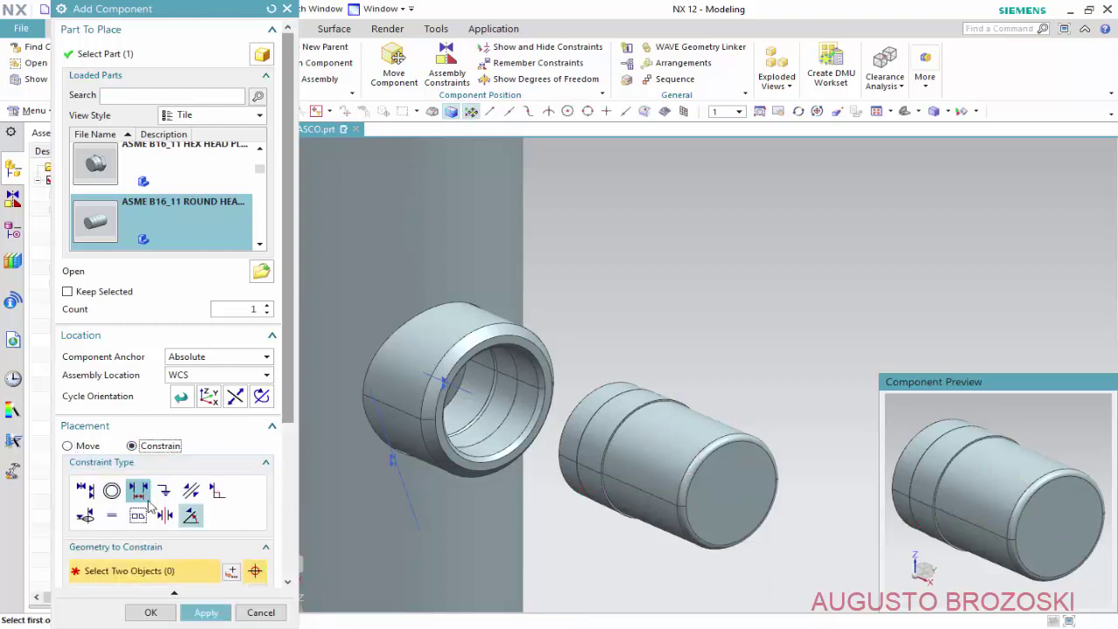
- Touch-align the second plug's centerline with its half coupling's axis
left_click(86, 492)
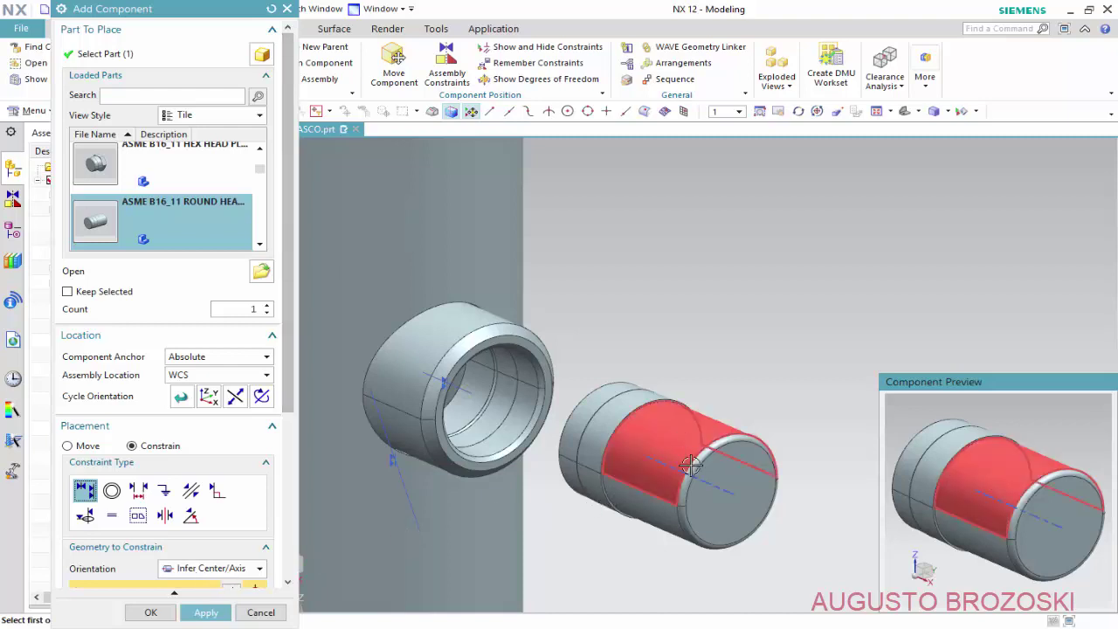
left_click(717, 484)
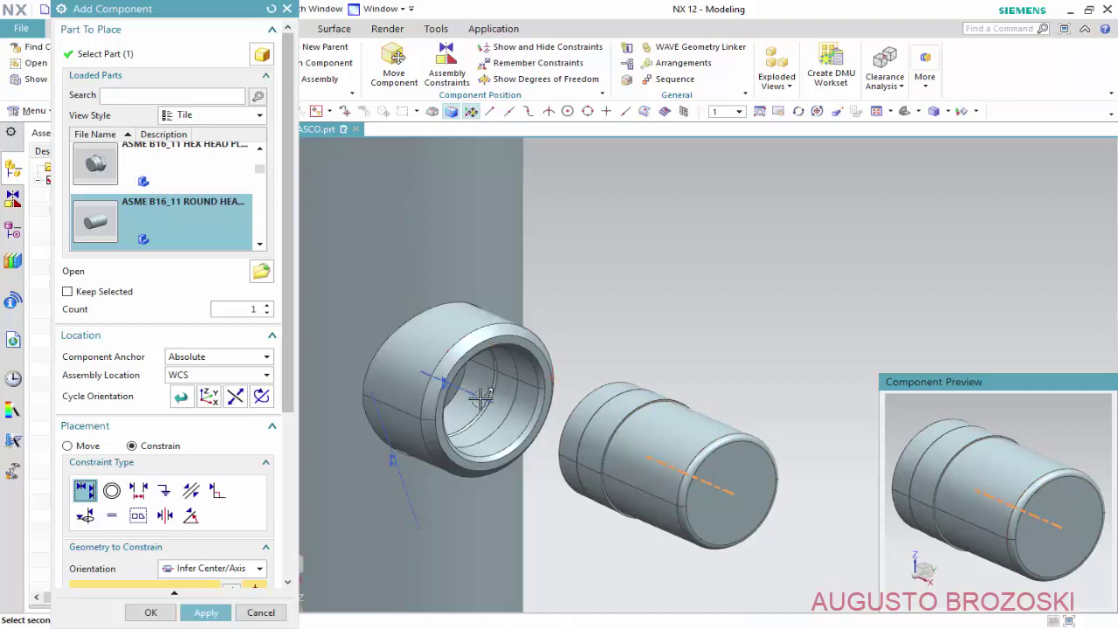
left_click(390, 444)
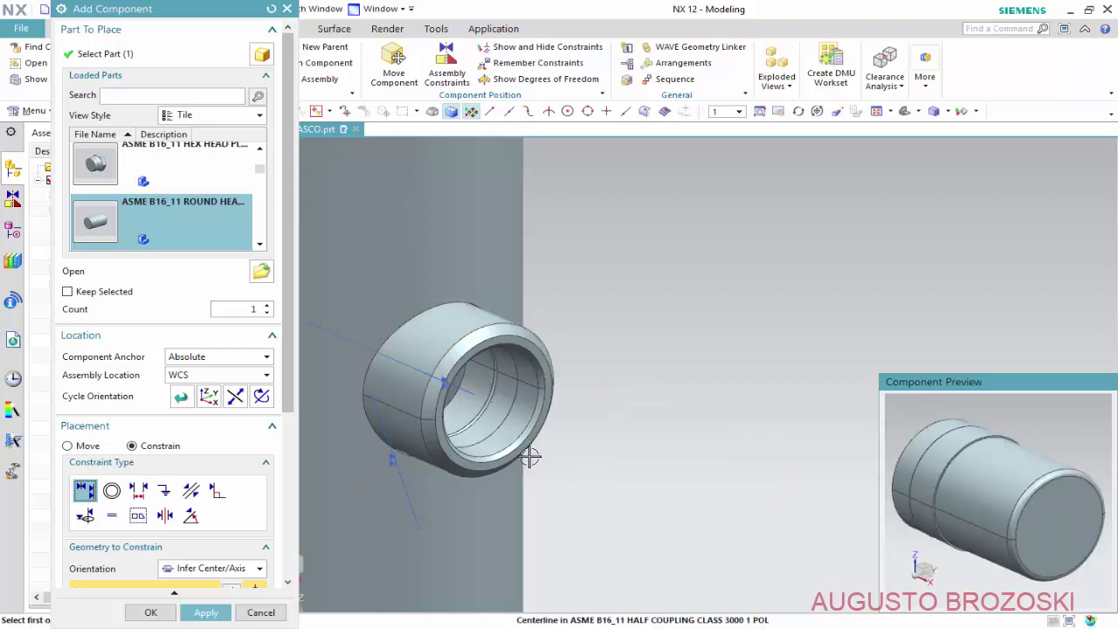
scroll(601, 442, "down", 3)
scroll(603, 440, "down", 2)
scroll(607, 437, "up", 1)
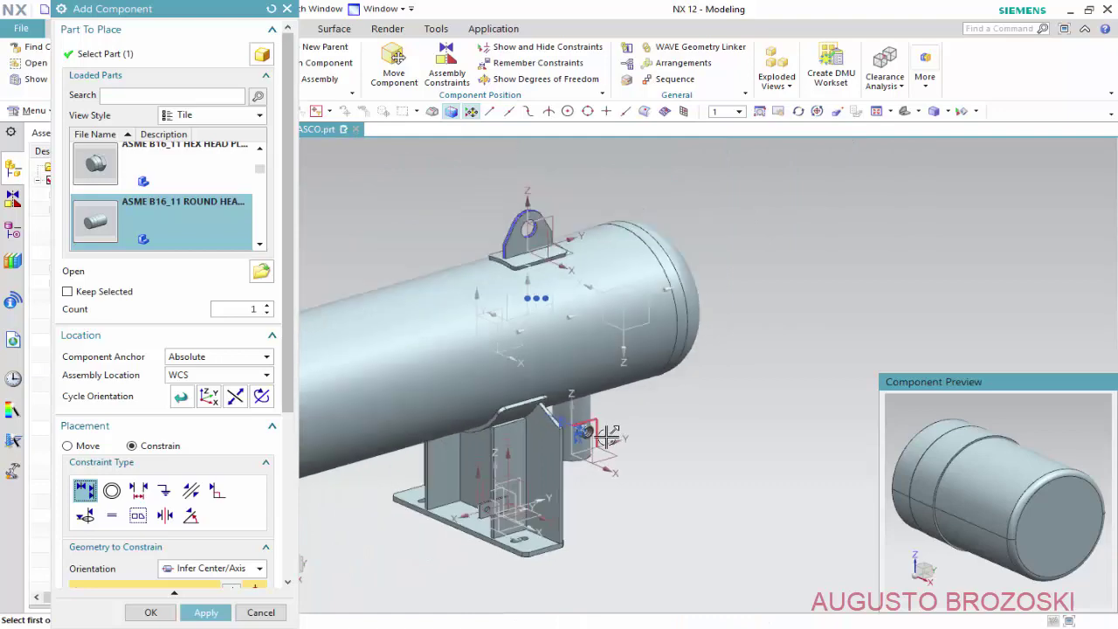
scroll(609, 436, "up", 2)
scroll(594, 433, "up", 2)
scroll(575, 426, "down", 1)
scroll(571, 425, "down", 1)
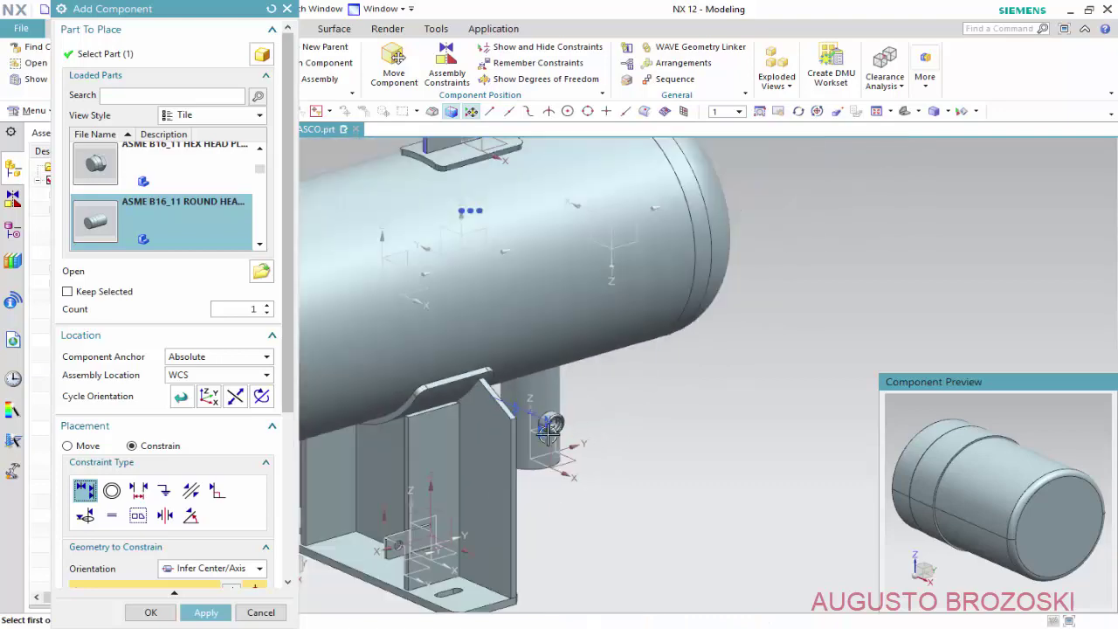
middle_click_drag(571, 425, 424, 465)
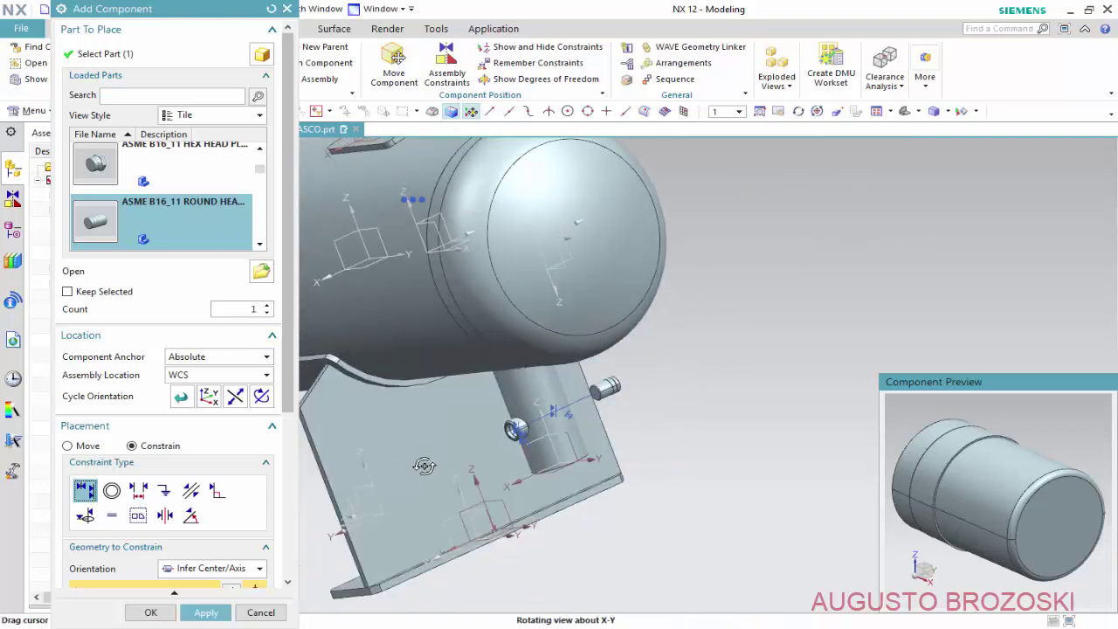
- Hold the plug's end face 10 mm from the coupling's inner face and apply
left_click(139, 491)
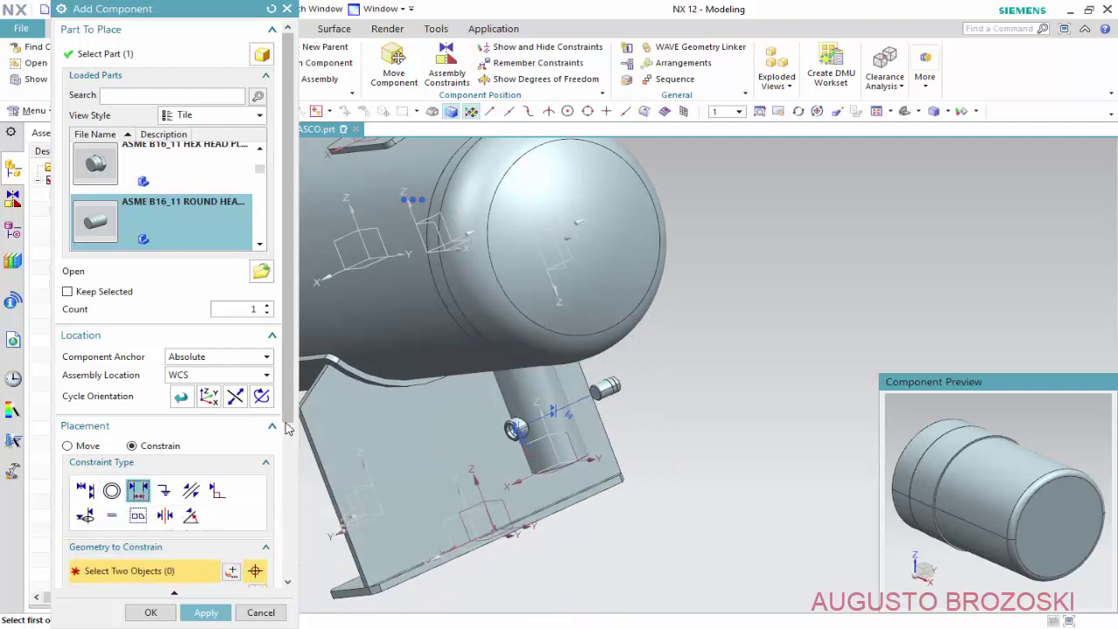
scroll(288, 426, "down", 4)
scroll(288, 426, "down", 1)
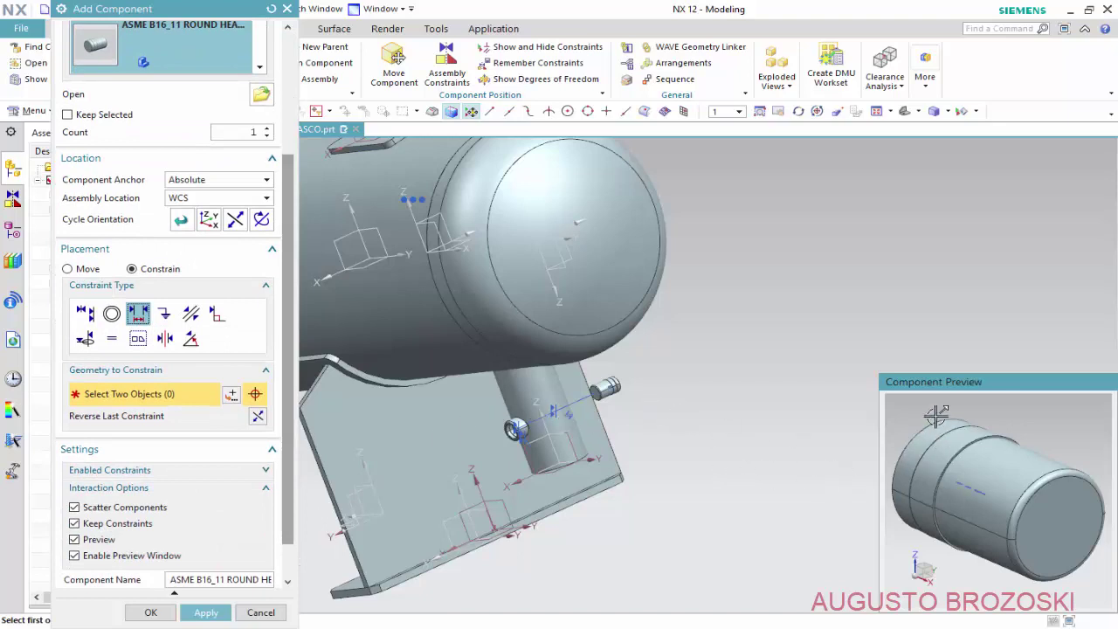
mouse_move(937, 416)
middle_mouse_down()
mouse_move(1007, 534)
mouse_move(987, 531)
middle_mouse_up()
left_click(922, 493)
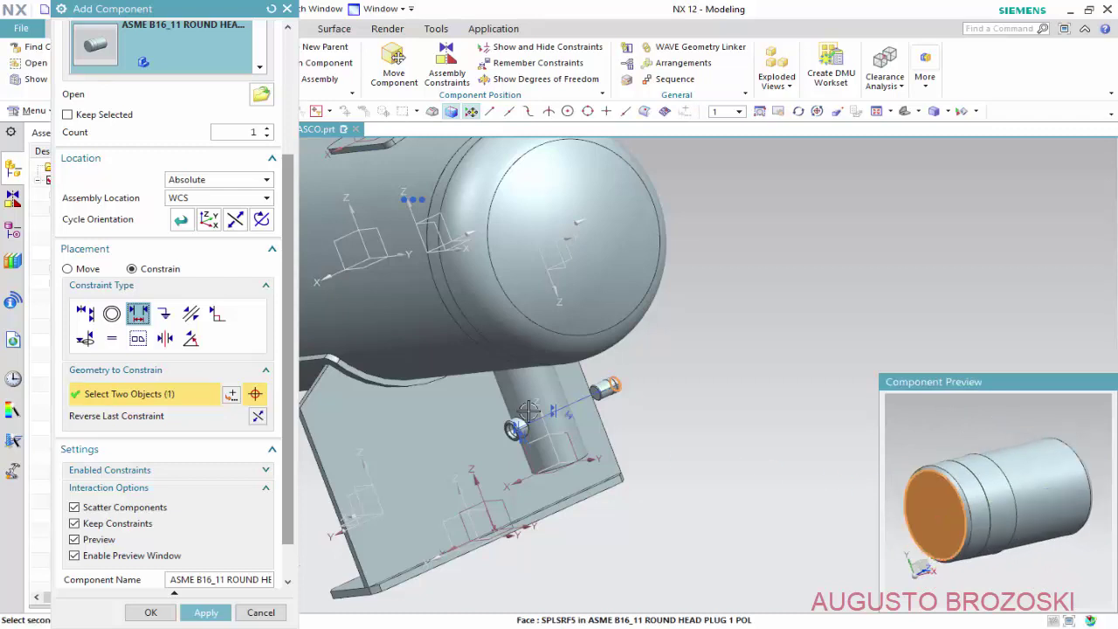
scroll(516, 428, "down", 2)
scroll(517, 428, "down", 3)
scroll(516, 428, "down", 4)
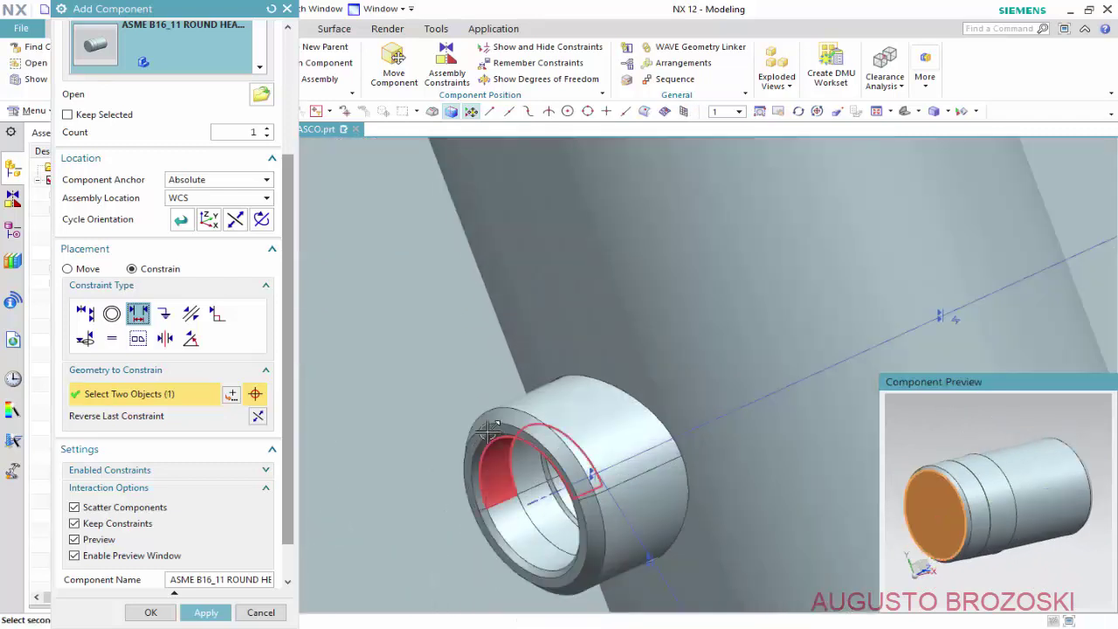
left_click(467, 441)
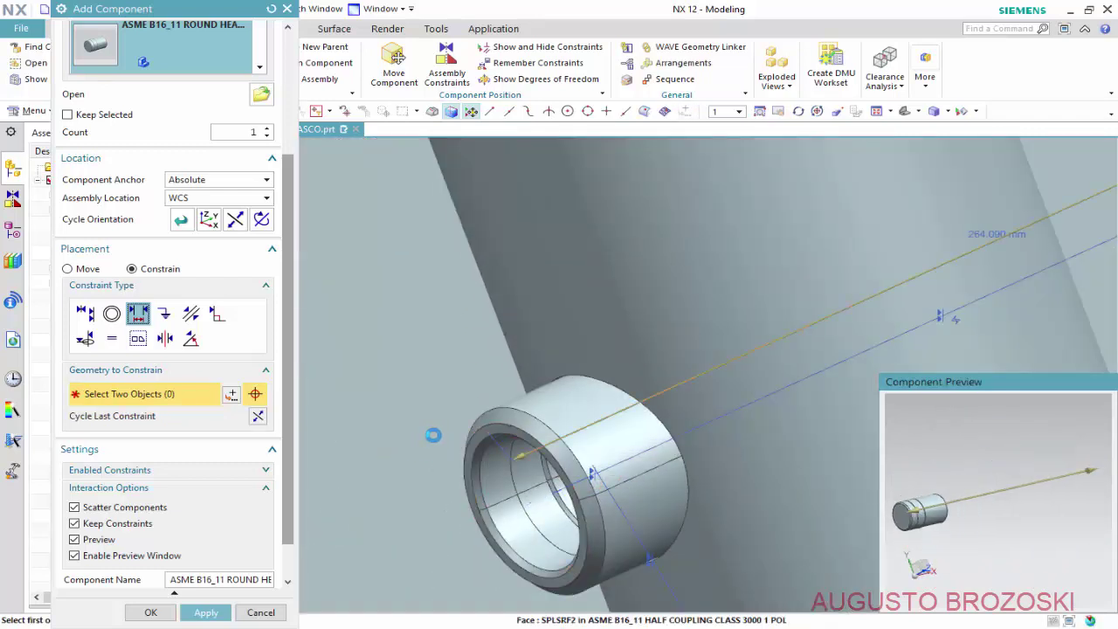
scroll(429, 432, "up", 3)
scroll(455, 455, "up", 3)
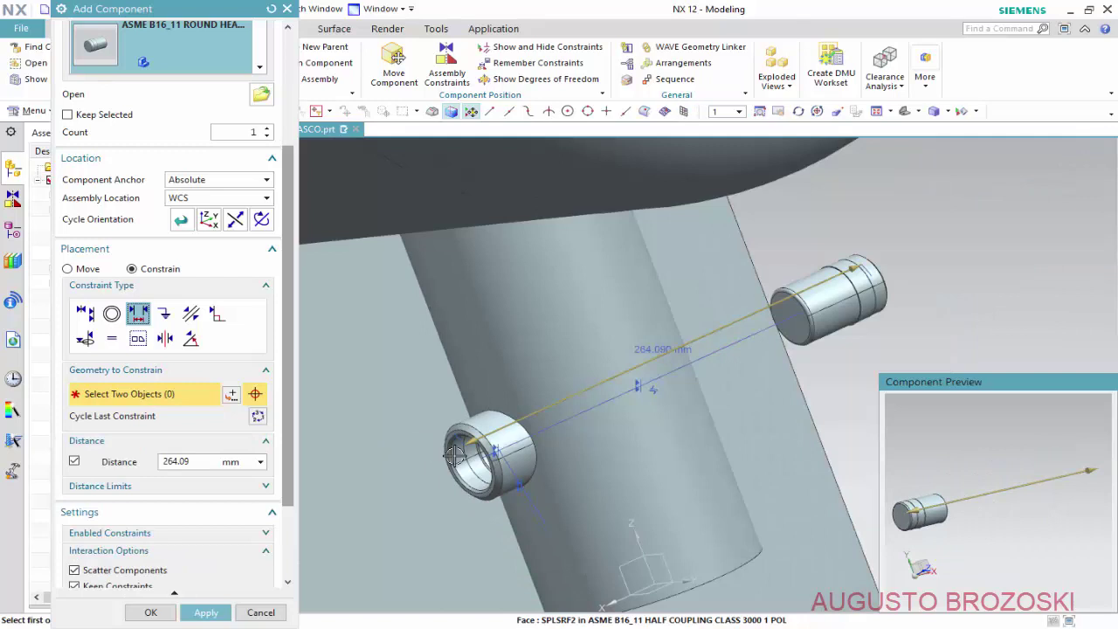
left_click(204, 460)
type("10")
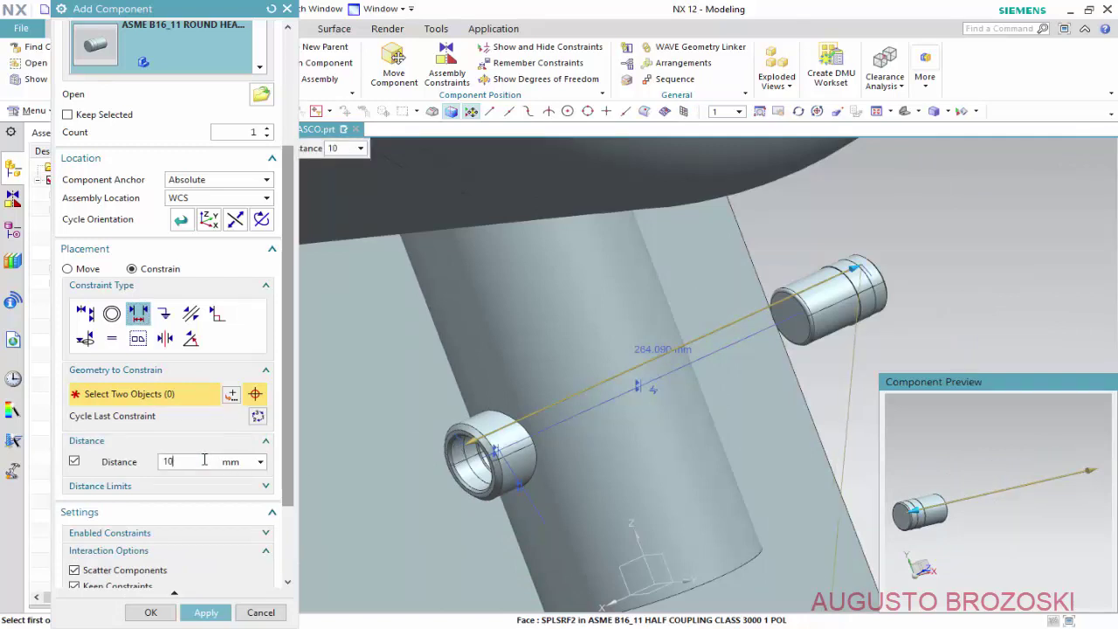
key("Return")
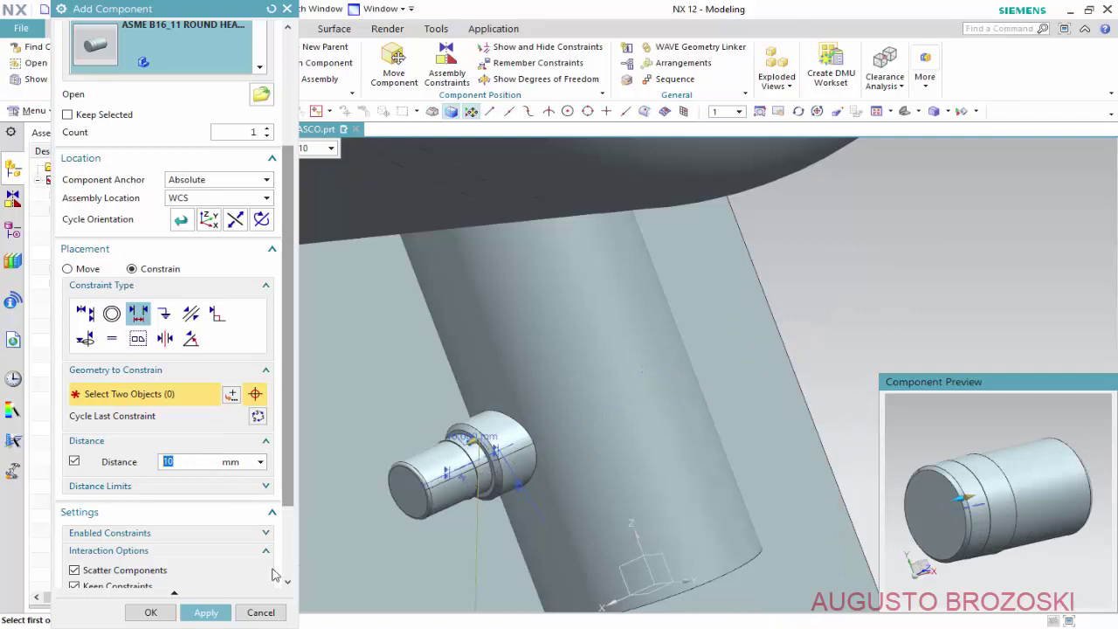
left_click(207, 613)
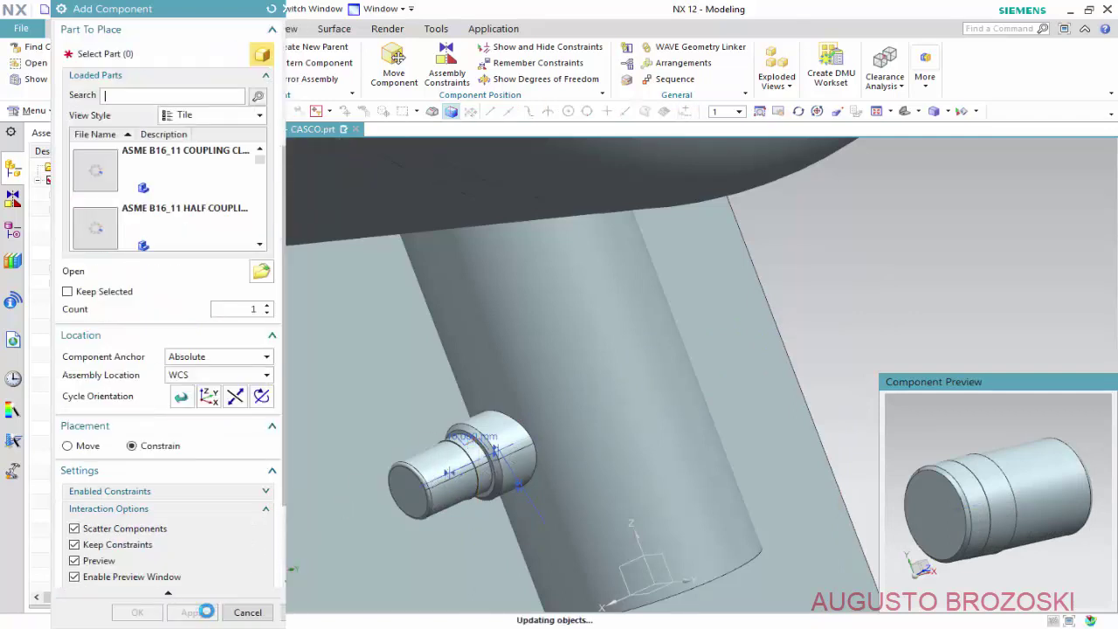
- Close Add Component, fit the whole vessel in view, and hide all assembly constraint symbols
left_click(260, 613)
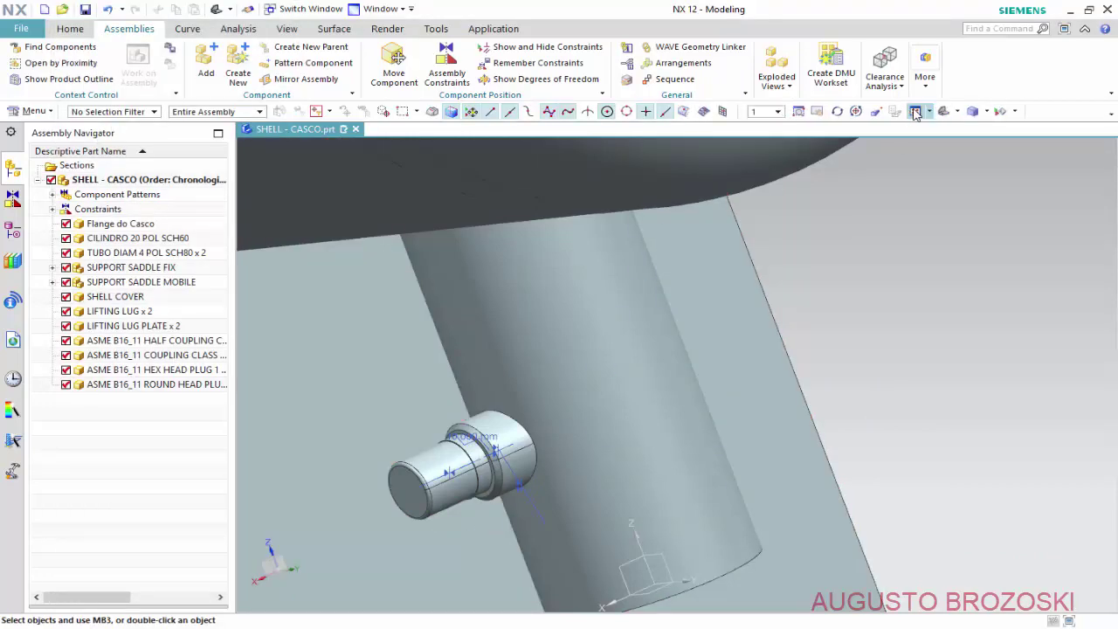
left_click(947, 111)
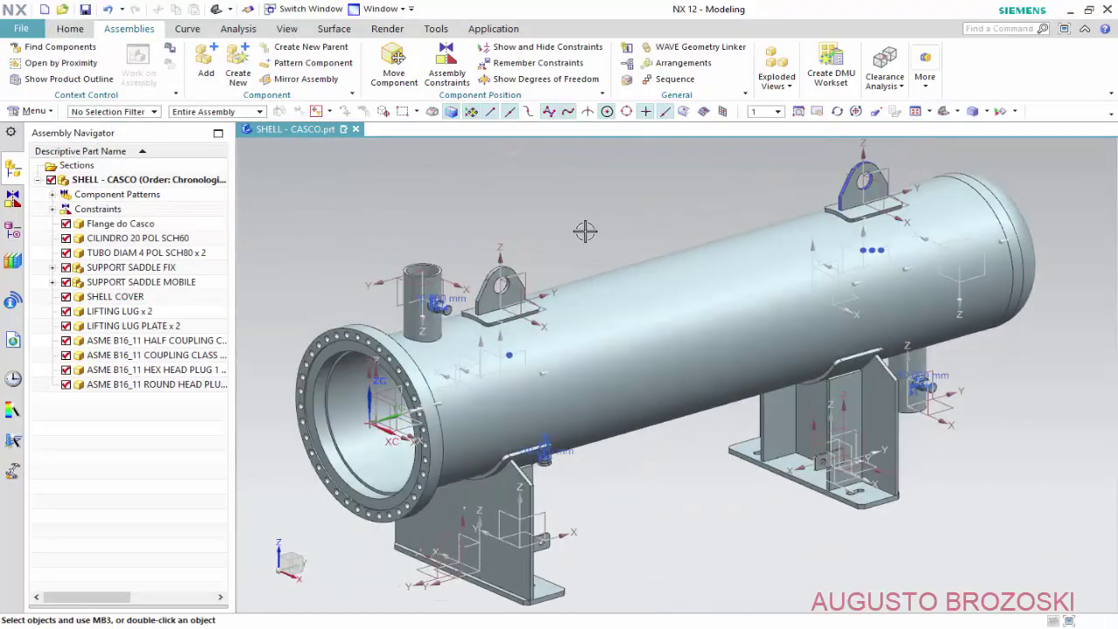
left_click(1014, 111)
left_click(1005, 130)
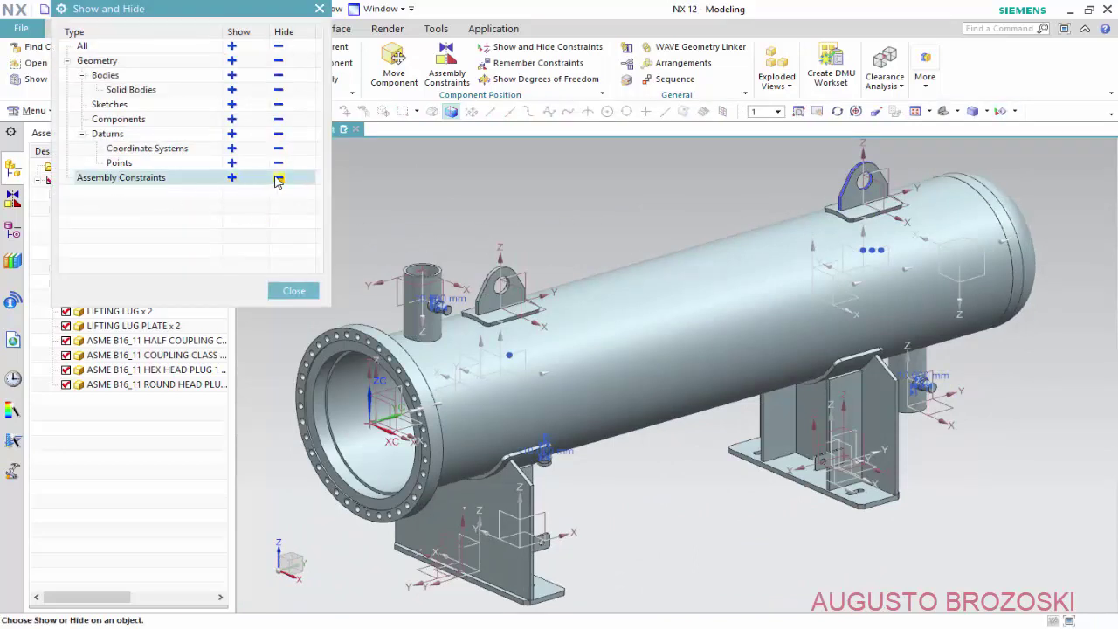
left_click(278, 179)
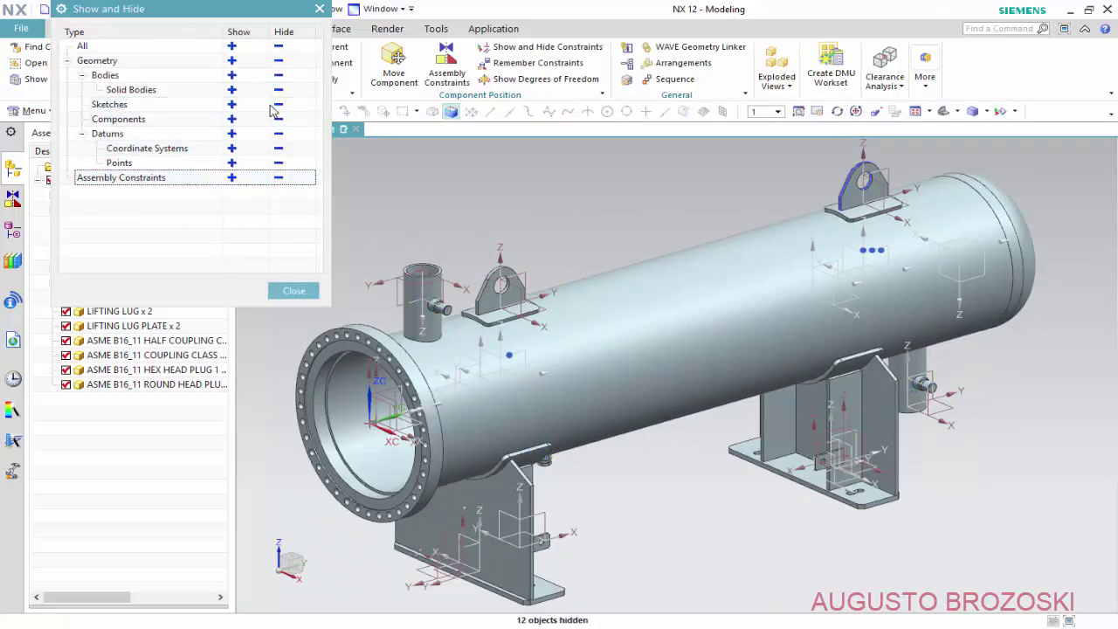
left_click(294, 291)
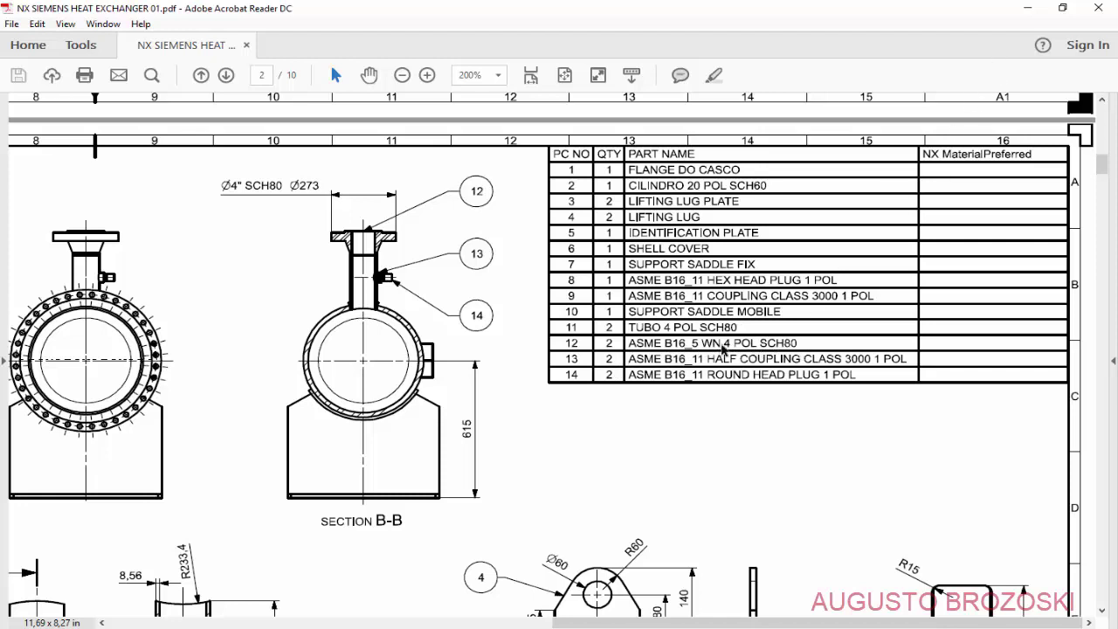
- Minimize Acrobat Reader after reviewing the page 2 parts list
left_click(1029, 11)
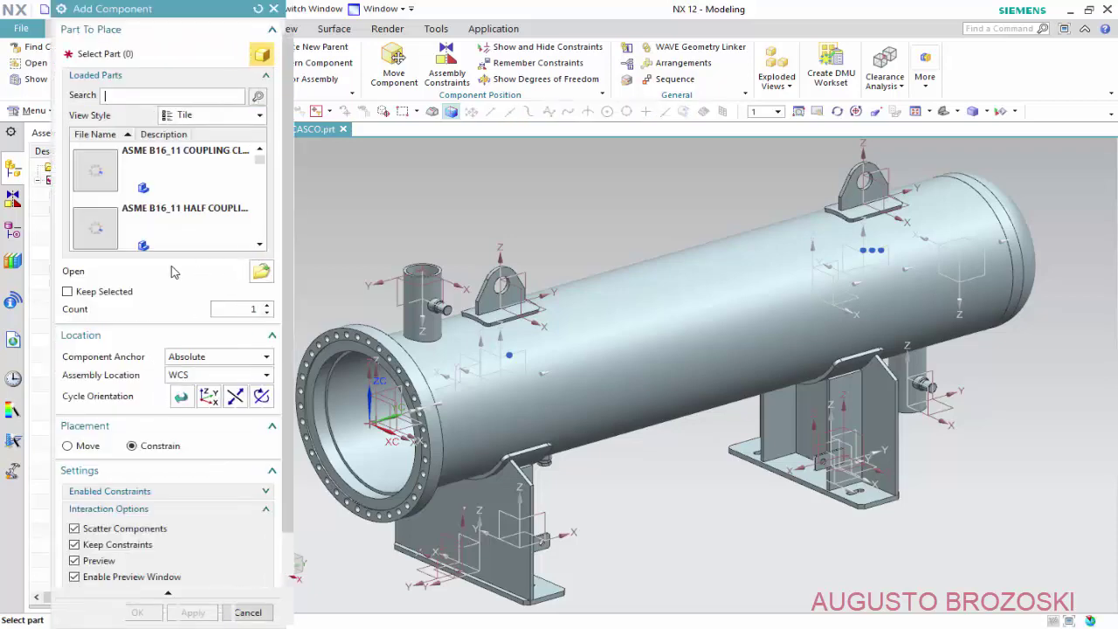
- Load ASME B16_5 WN 4 POL SCH80.prt as the next component to add
left_click(257, 273)
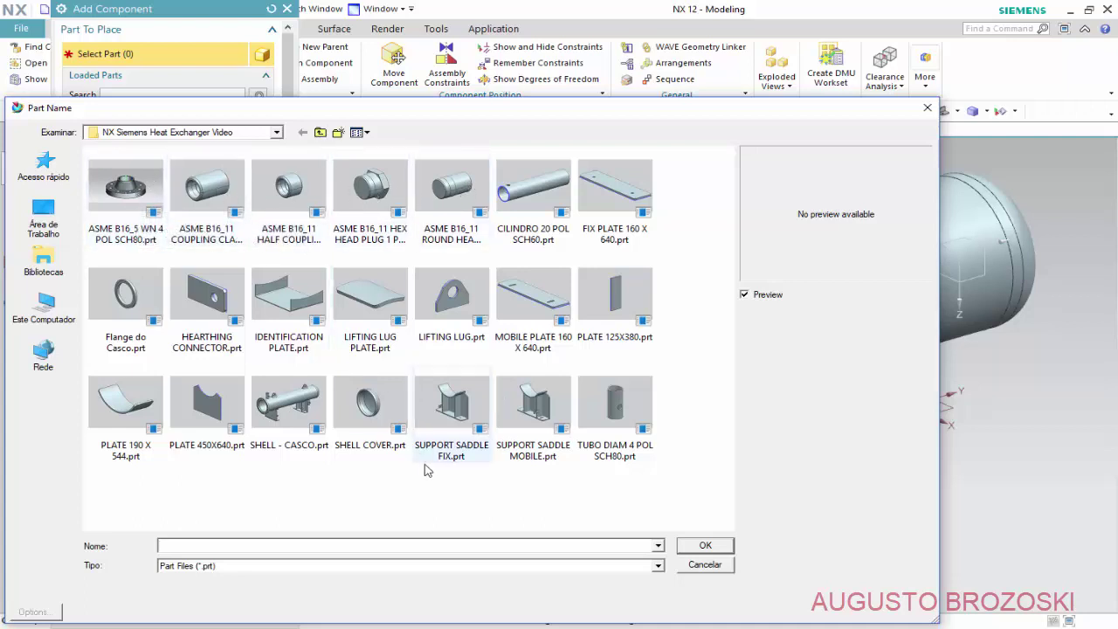
left_click(135, 190)
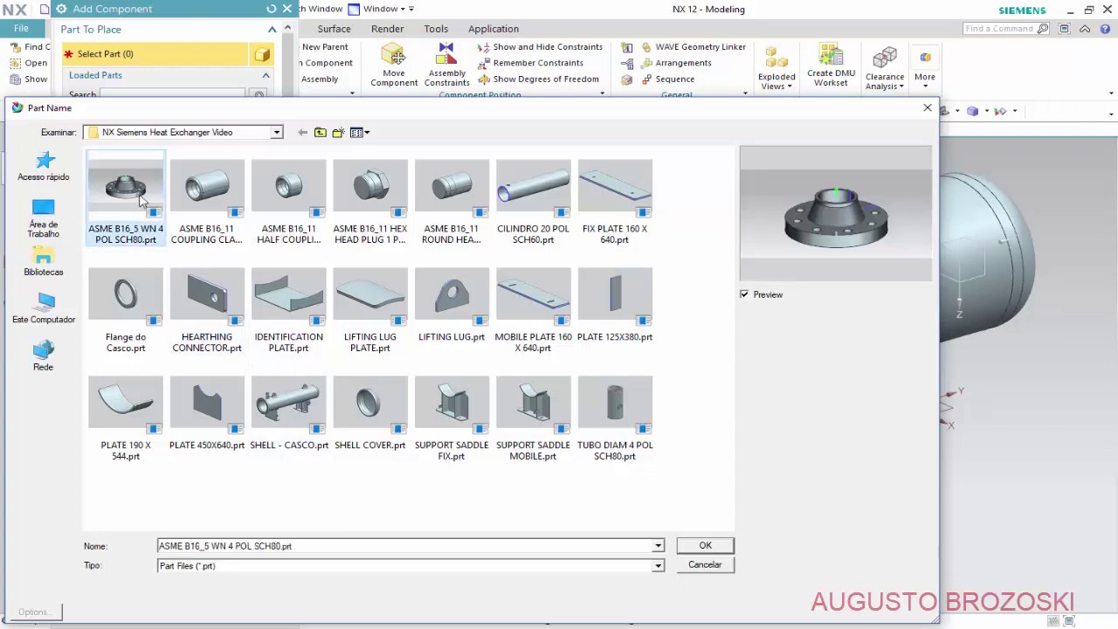
left_click(706, 546)
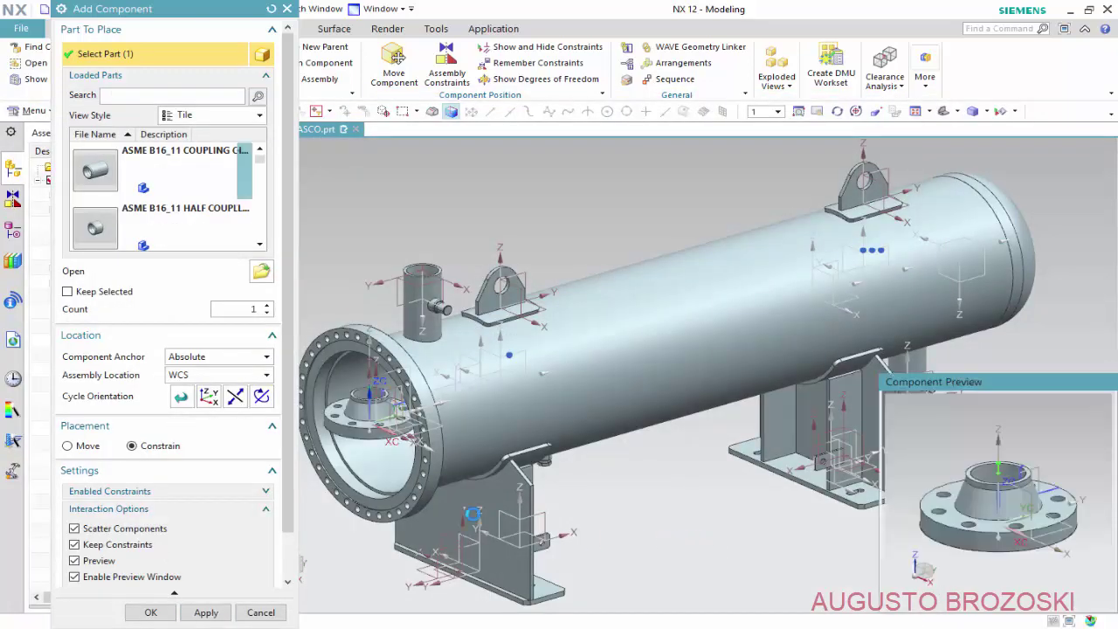
- Raise the WN flange above the vertical nozzle, flipped neck-down about YC, for constraint placement
left_click(90, 446)
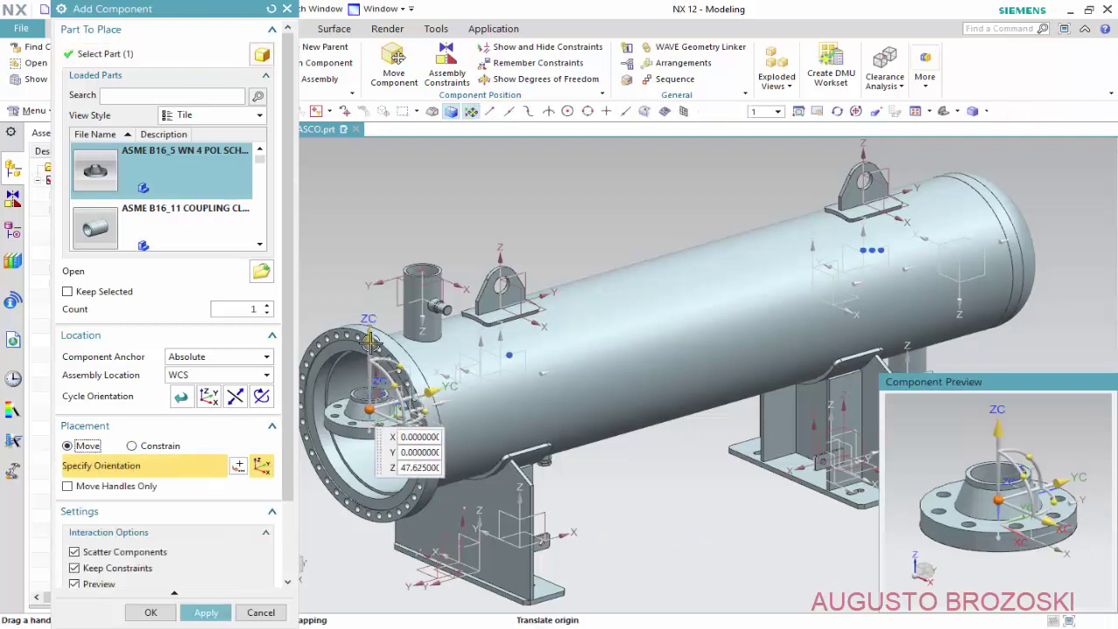
left_click_drag(369, 297, 319, 229)
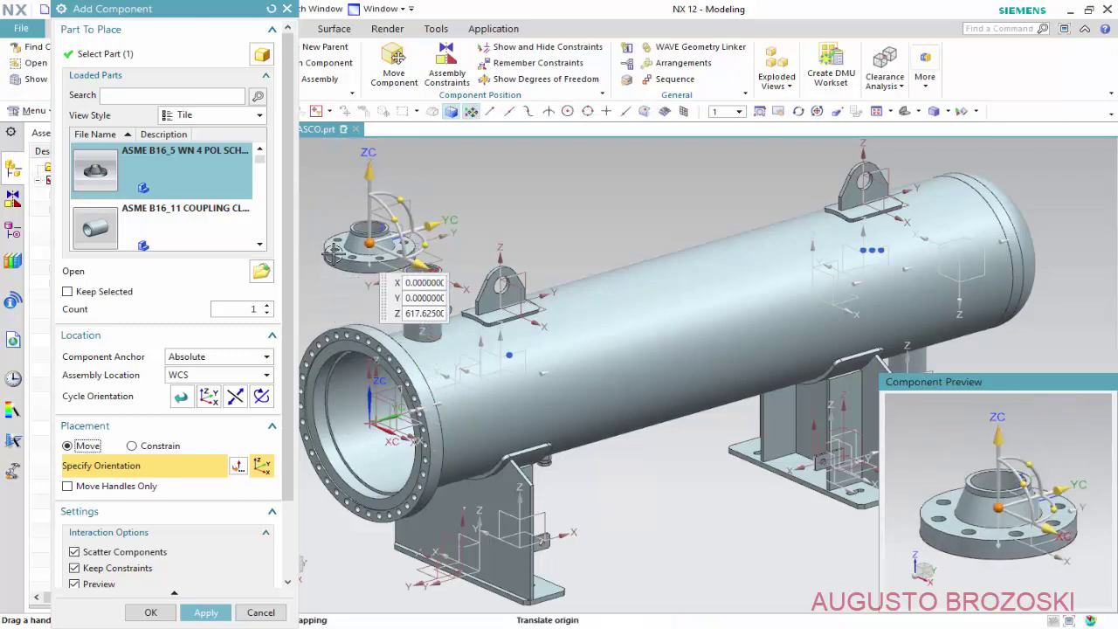
scroll(369, 276, "up", 4)
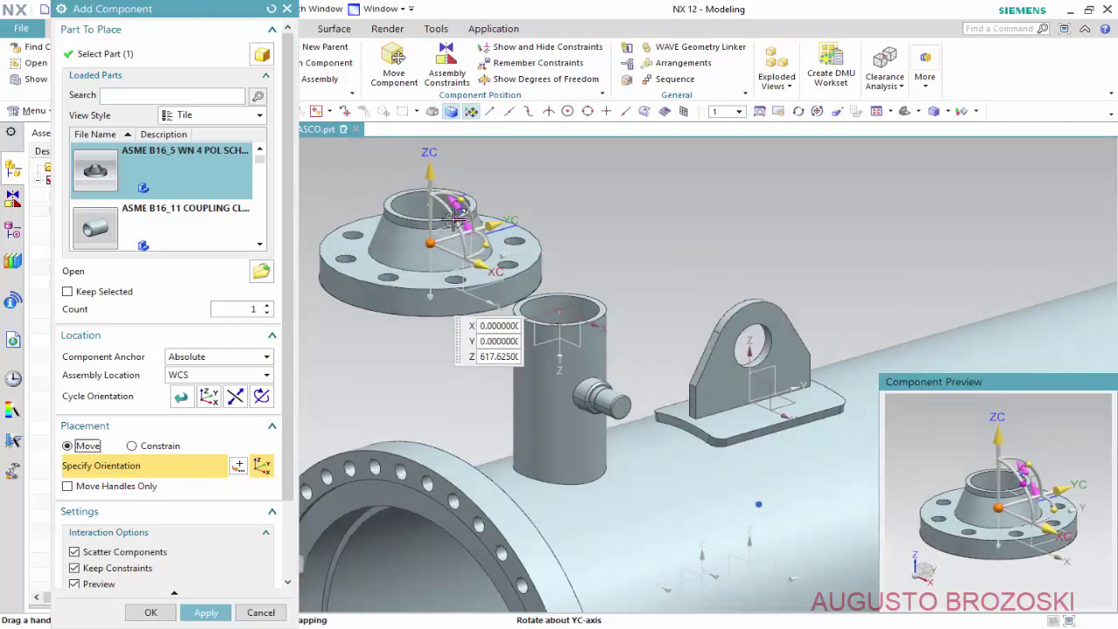
mouse_move(475, 254)
left_mouse_down()
mouse_move(466, 316)
mouse_move(416, 332)
mouse_move(370, 320)
mouse_move(367, 307)
left_mouse_up()
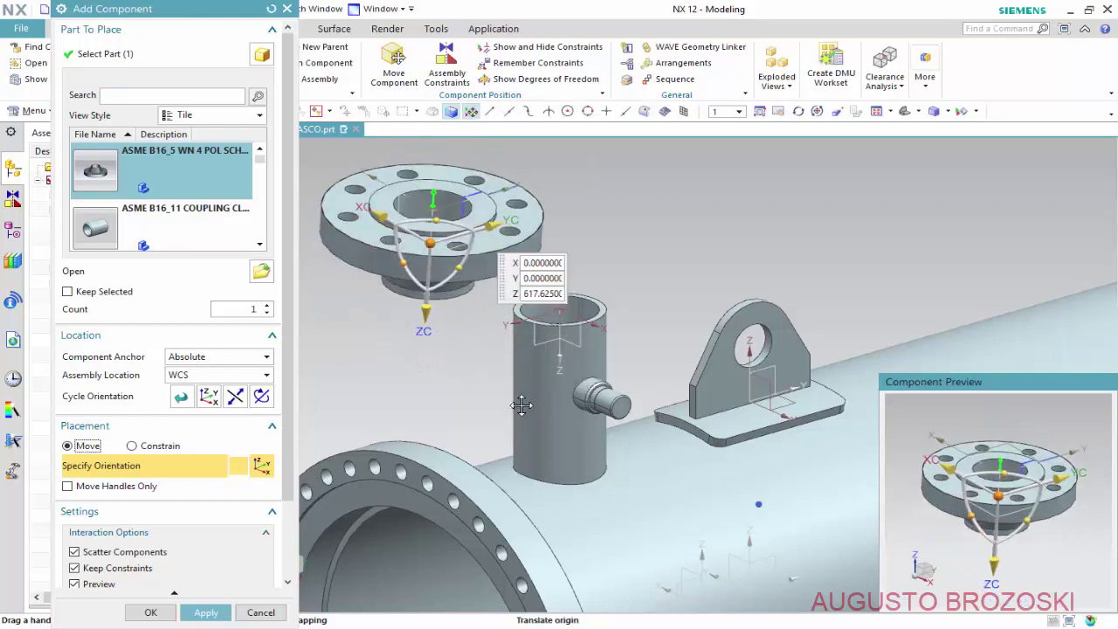
left_click(170, 447)
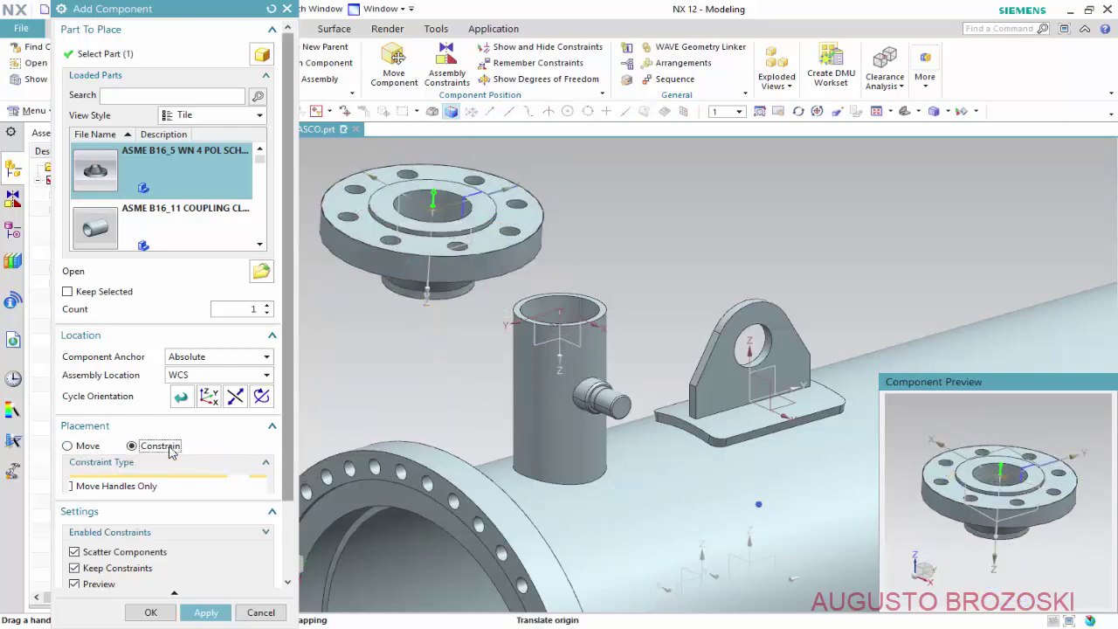
left_click_drag(287, 404, 285, 570)
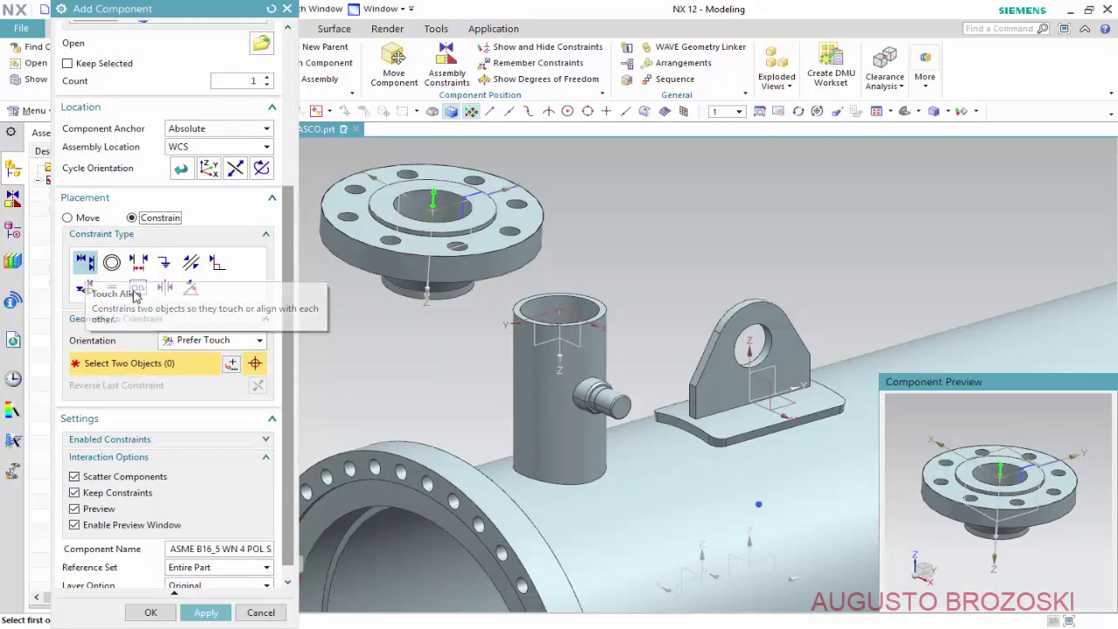
- Centre the flange's axis on the nozzle pipe's centerline with Infer Center/Axis
left_click(261, 342)
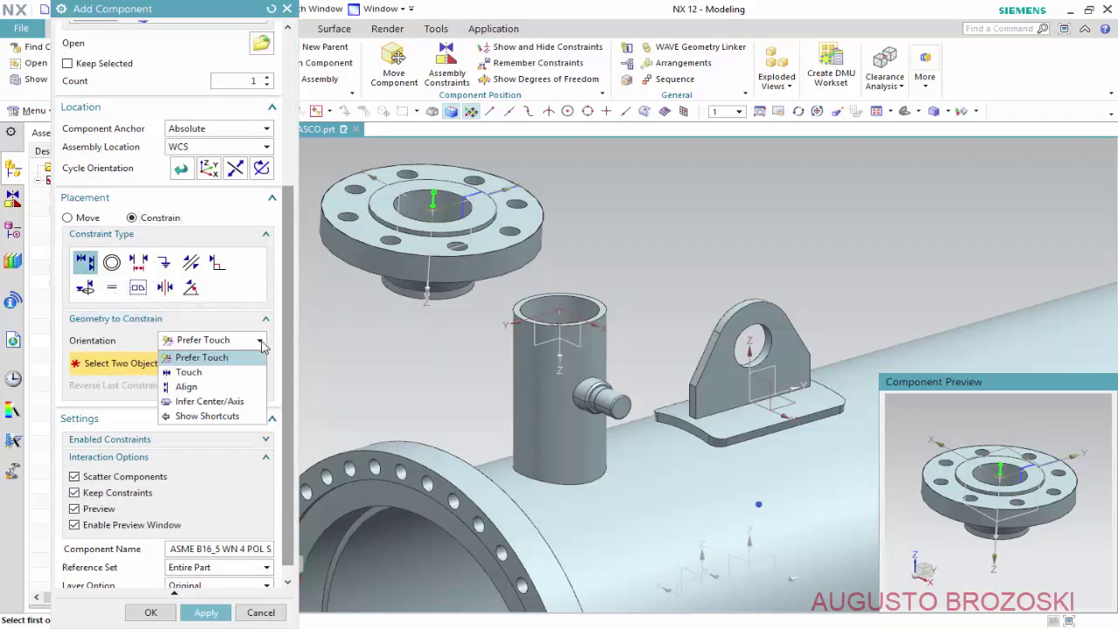
left_click(234, 403)
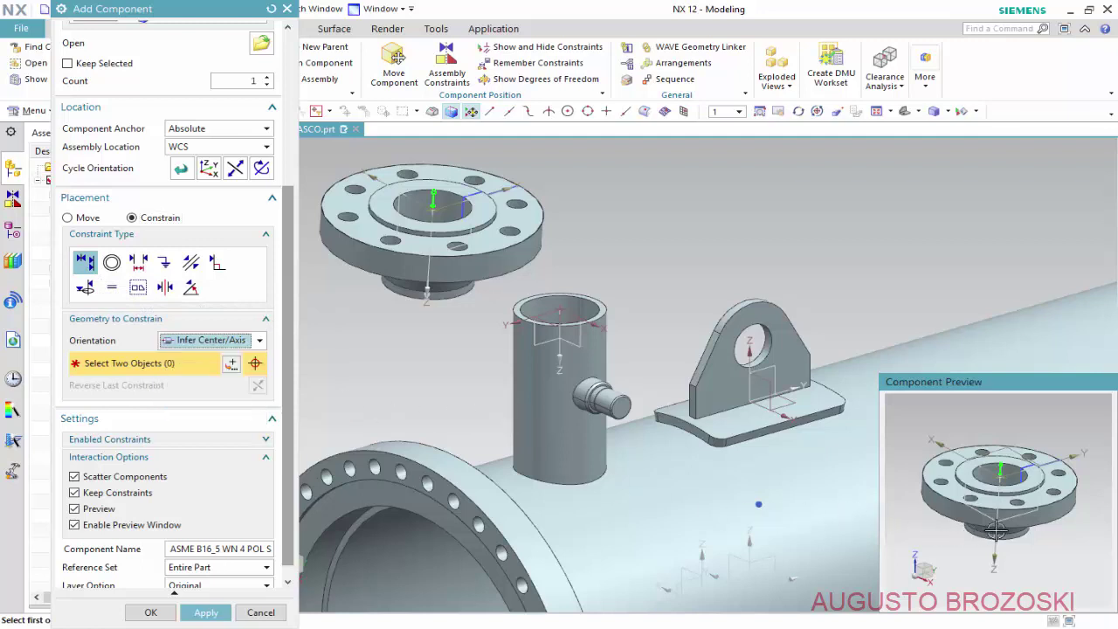
scroll(996, 530, "up", 3)
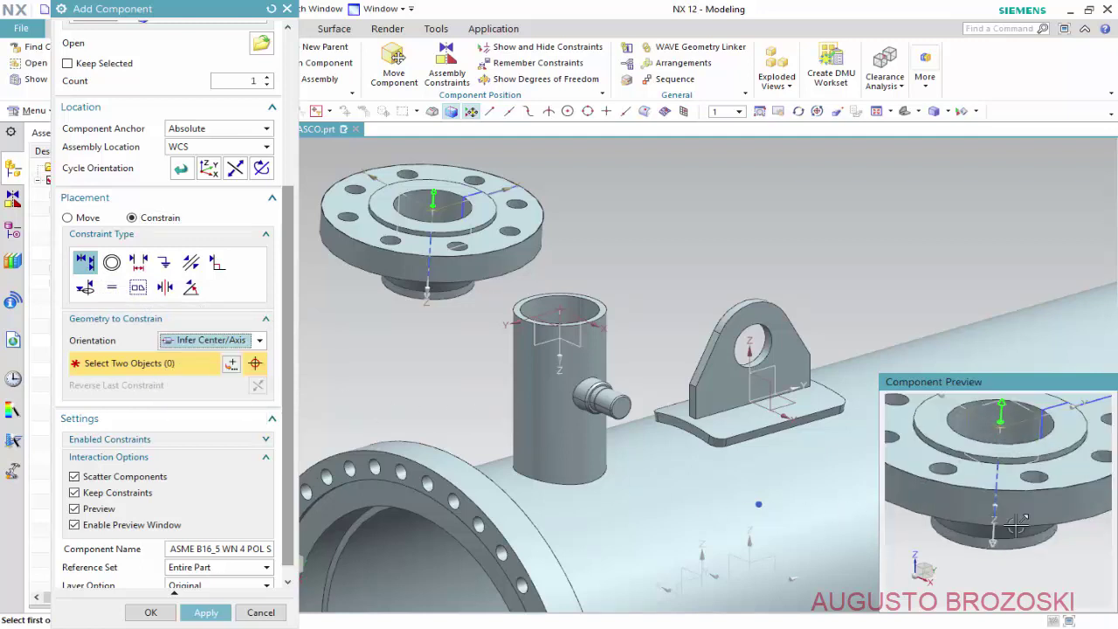
left_click(998, 436)
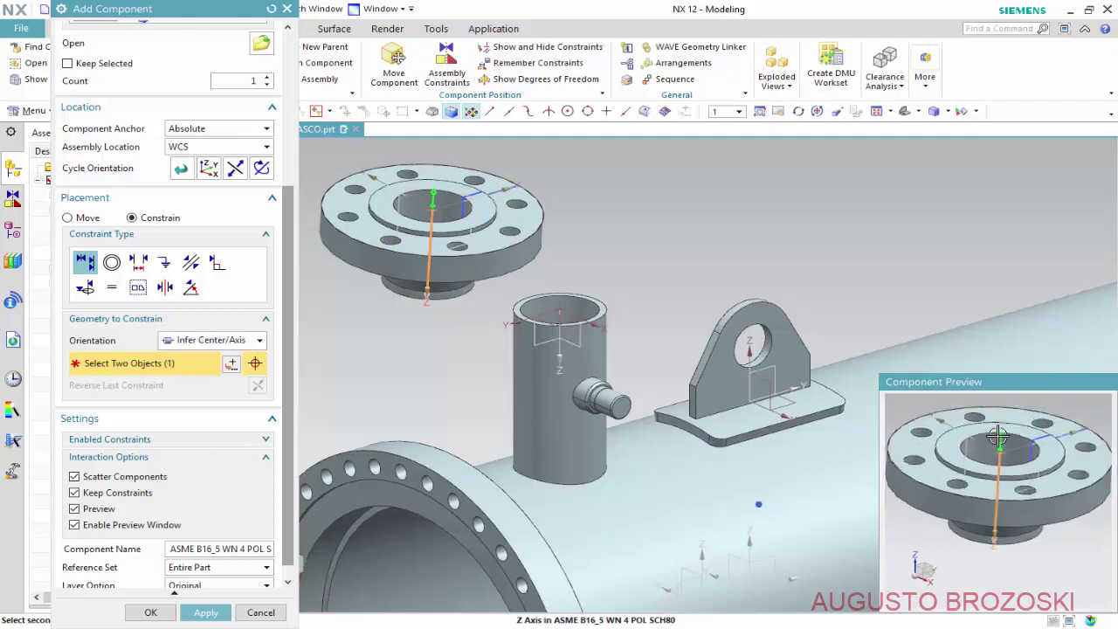
scroll(569, 399, "up", 1)
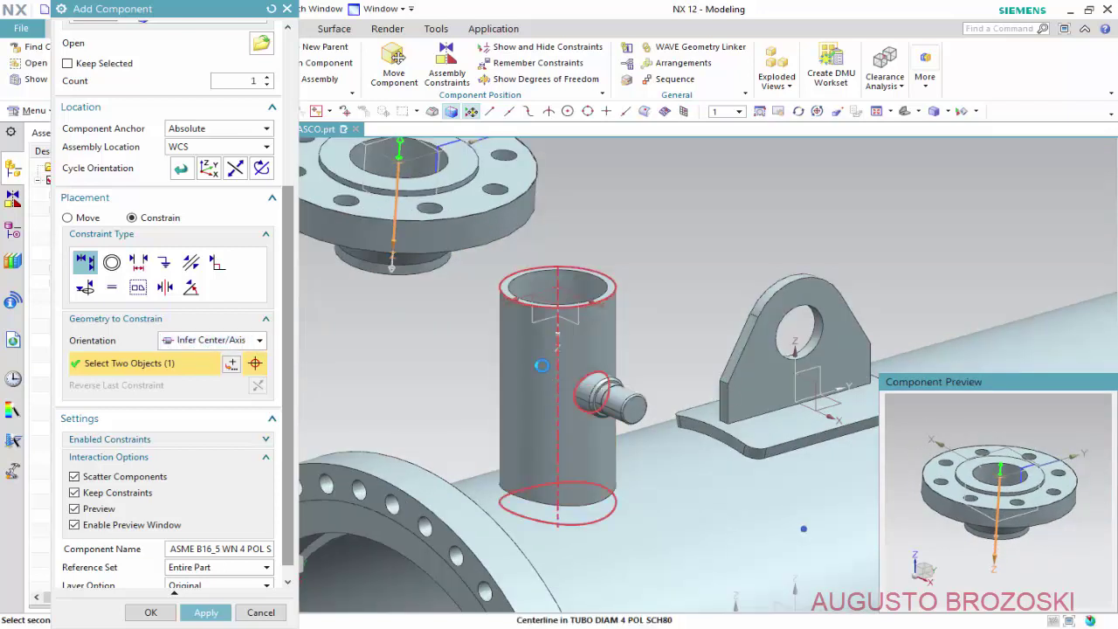
left_click(541, 365)
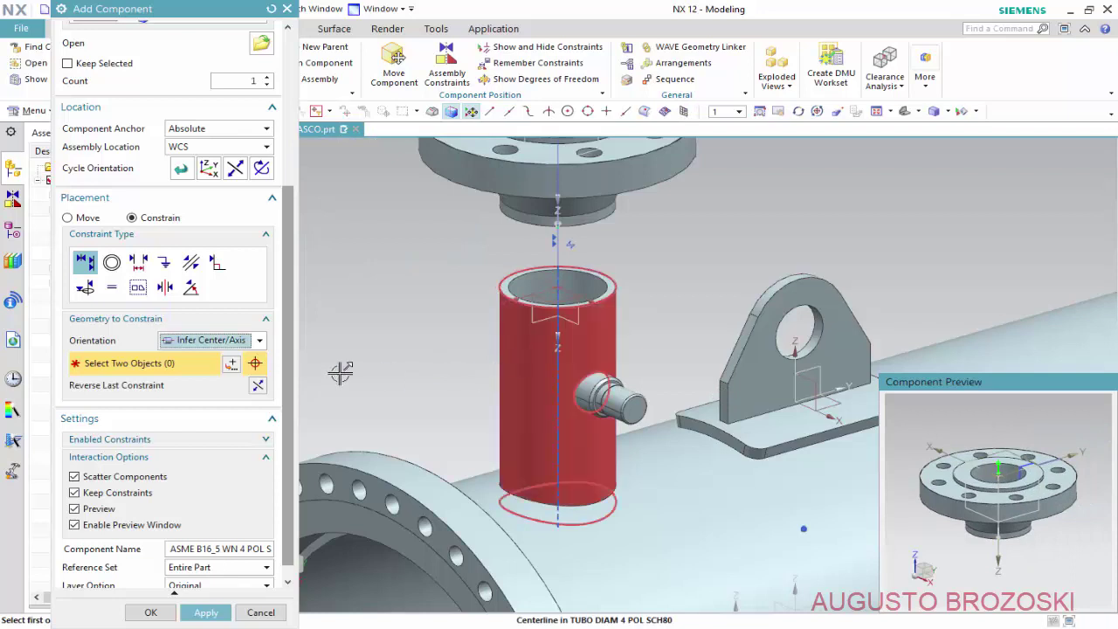
- Seat the flange's bore face onto the pipe's top rim with Prefer Touch
left_click(260, 341)
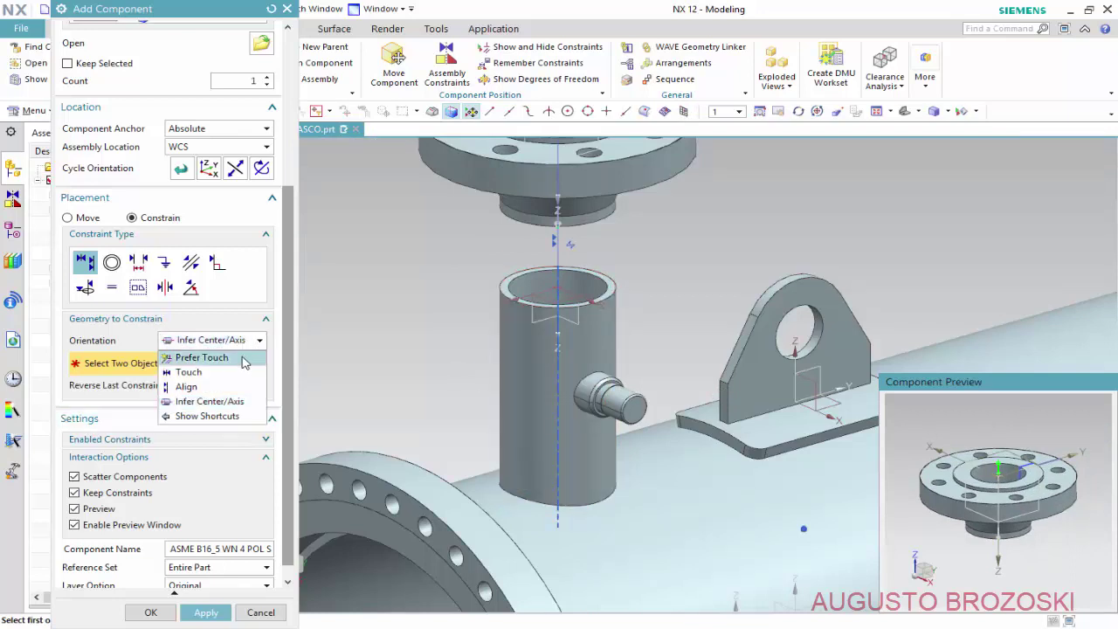
left_click(235, 358)
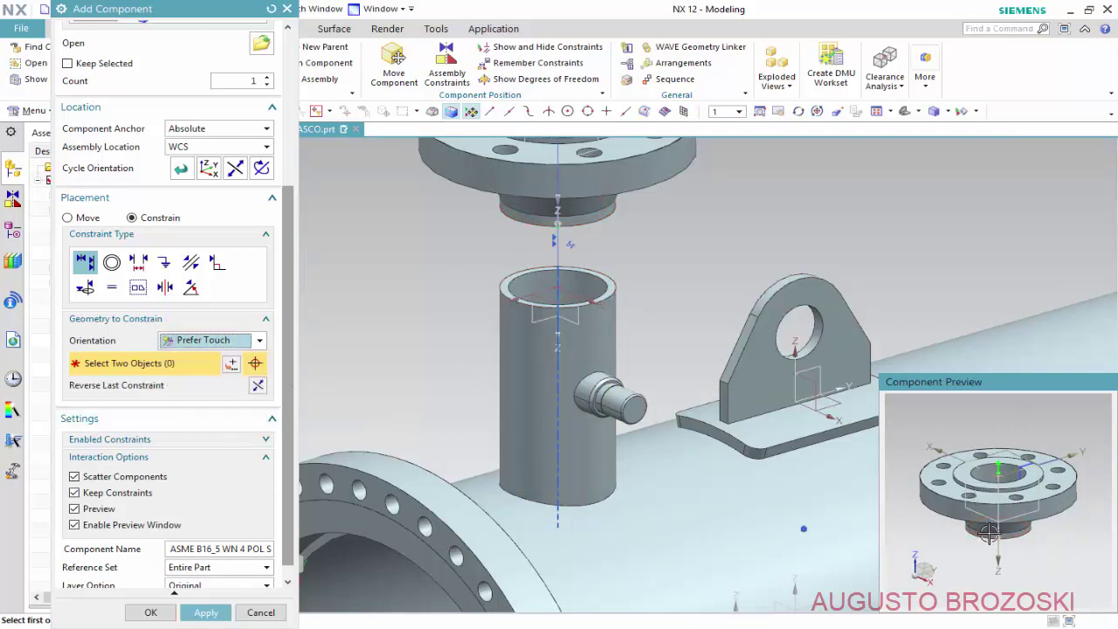
scroll(961, 502, "up", 5)
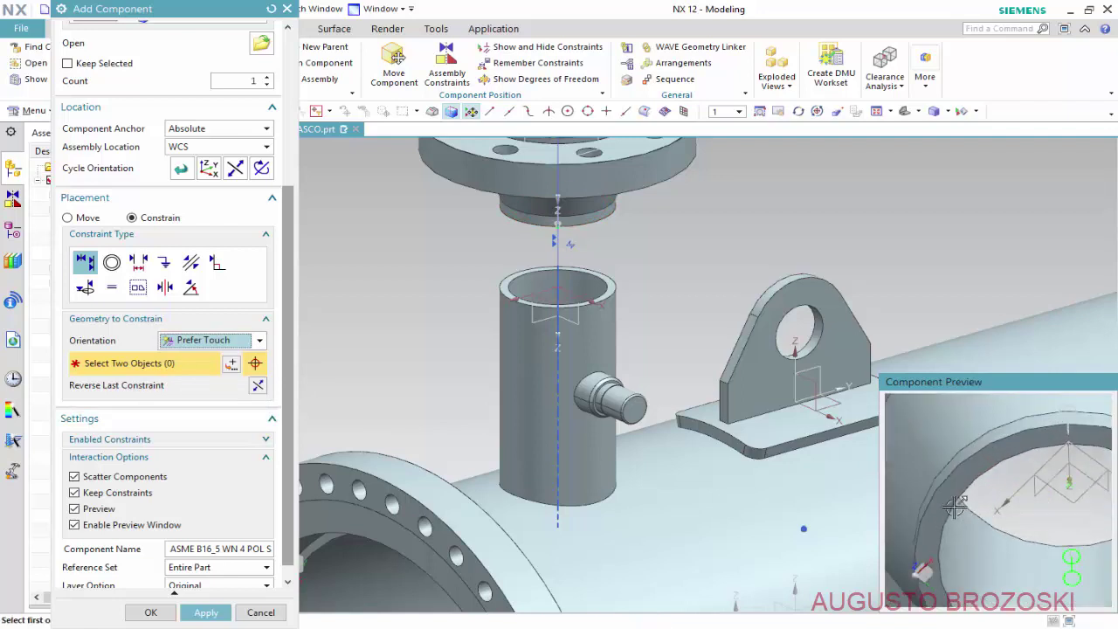
left_click(953, 501)
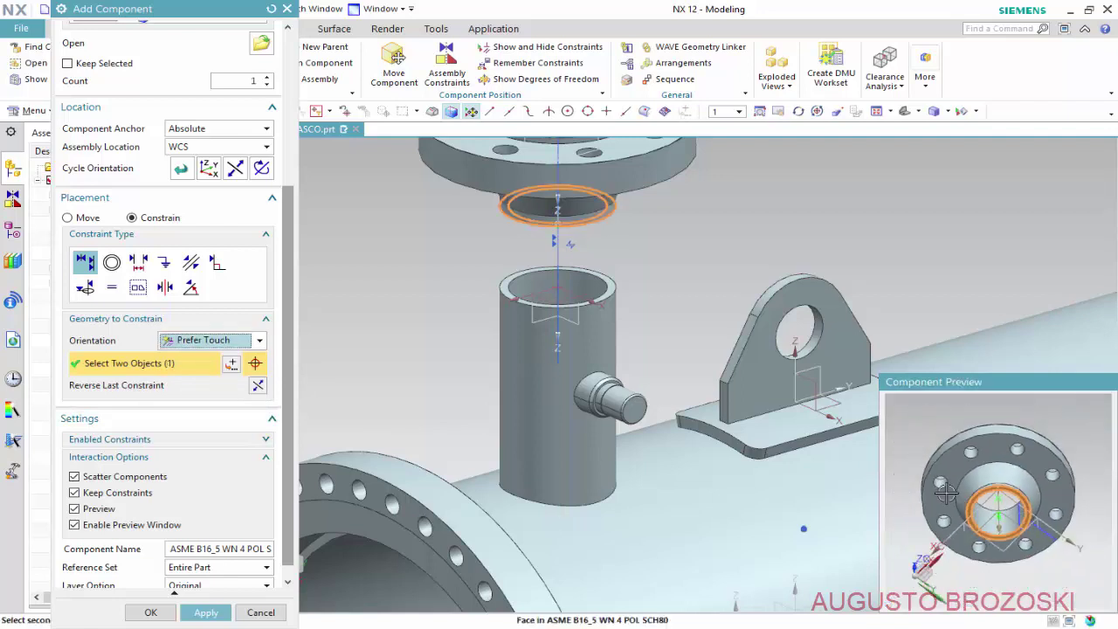
scroll(616, 293, "up", 4)
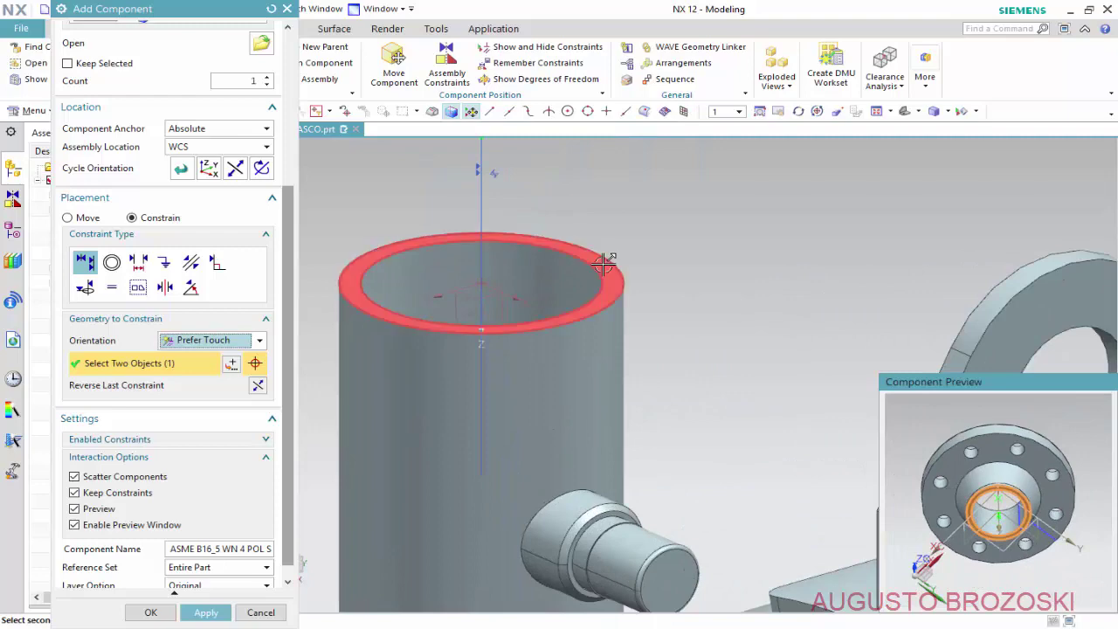
left_click(604, 263)
scroll(603, 329, "down", 3)
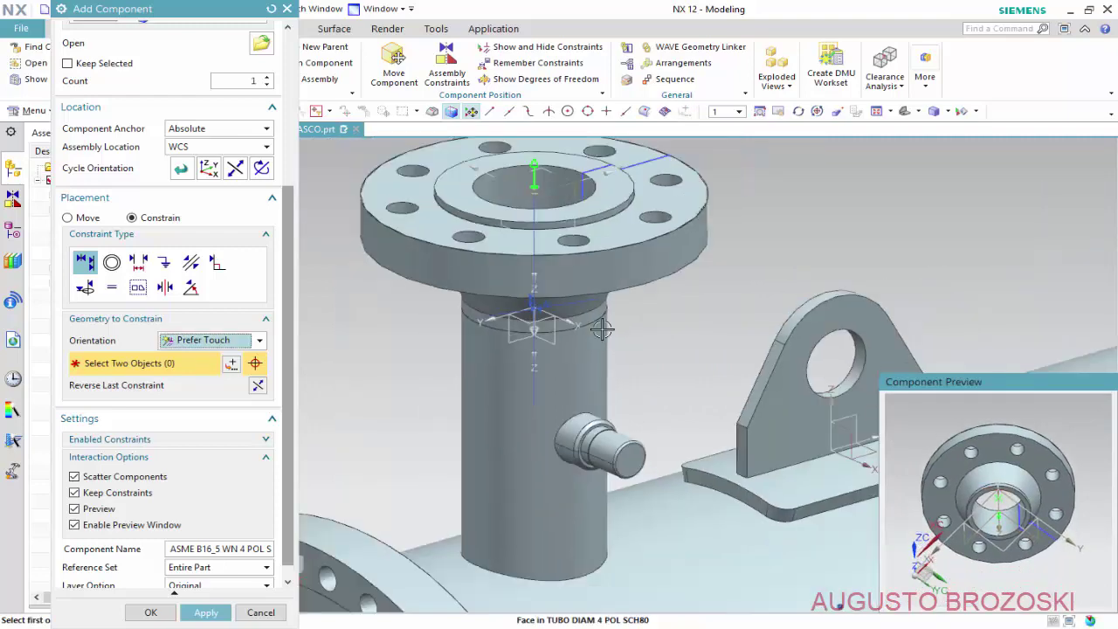
- Orbit to the flange and lug, then select the flange's datum plane in the preview
scroll(603, 328, "down", 1)
scroll(603, 332, "down", 1)
scroll(599, 345, "down", 1)
scroll(612, 332, "down", 1)
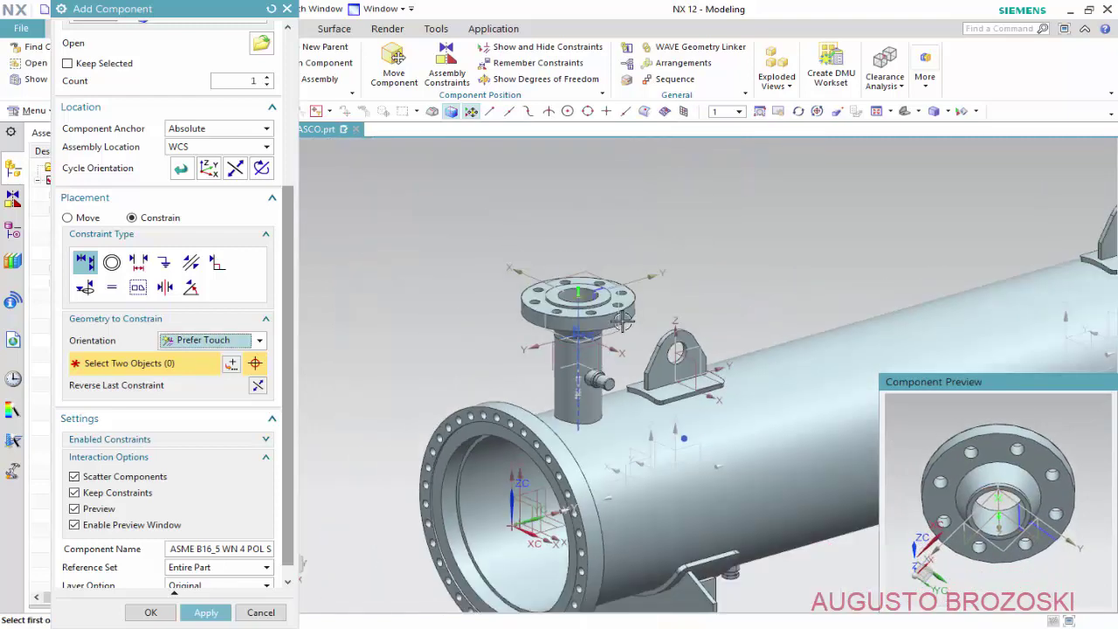
middle_click_drag(624, 339, 625, 362)
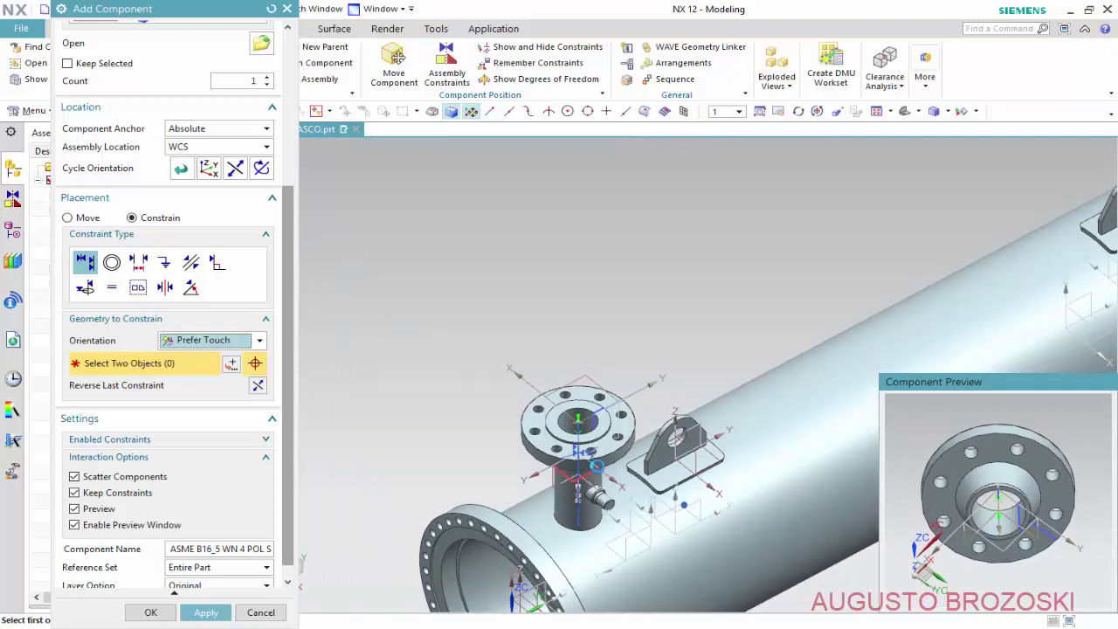
middle_click_drag(597, 466, 567, 424)
scroll(564, 421, "up", 2)
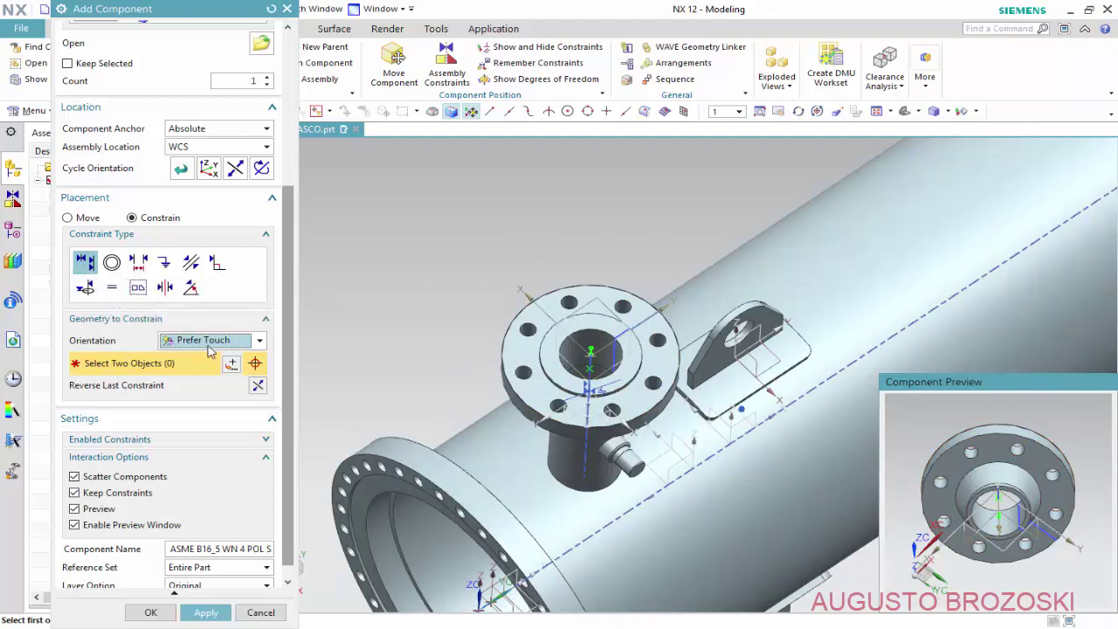
middle_click_drag(1058, 441, 1044, 502)
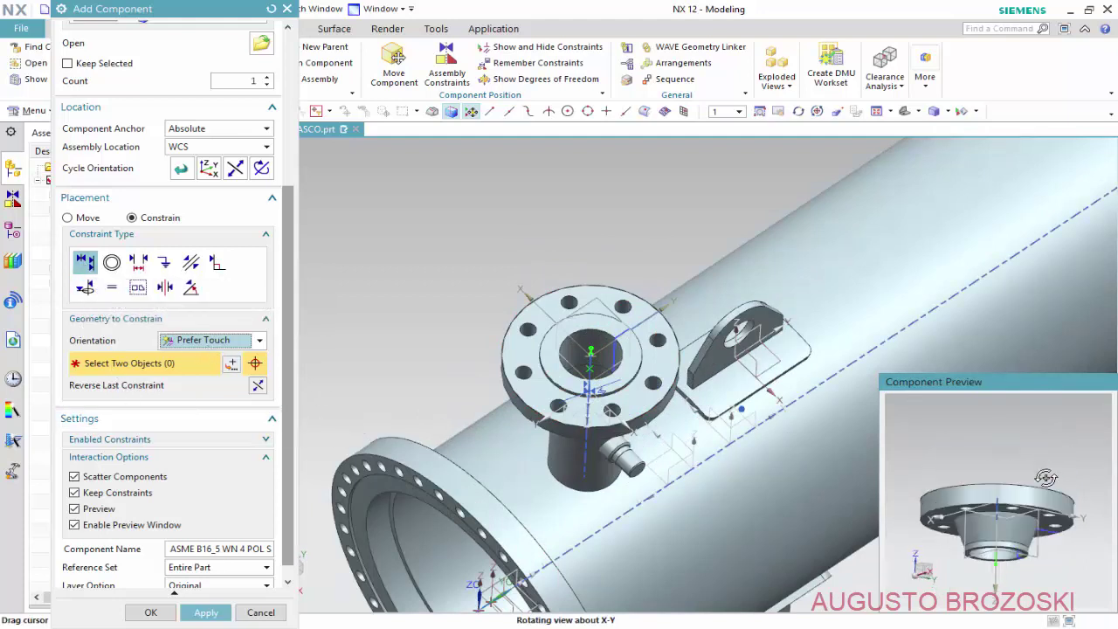
scroll(1022, 498, "up", 3)
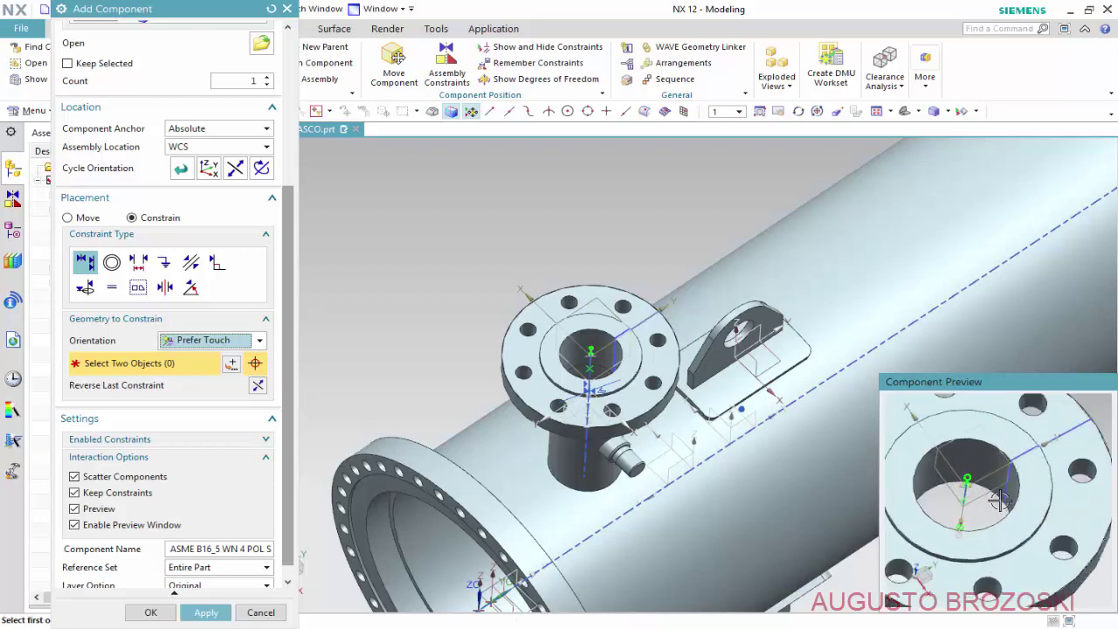
scroll(981, 497, "up", 3)
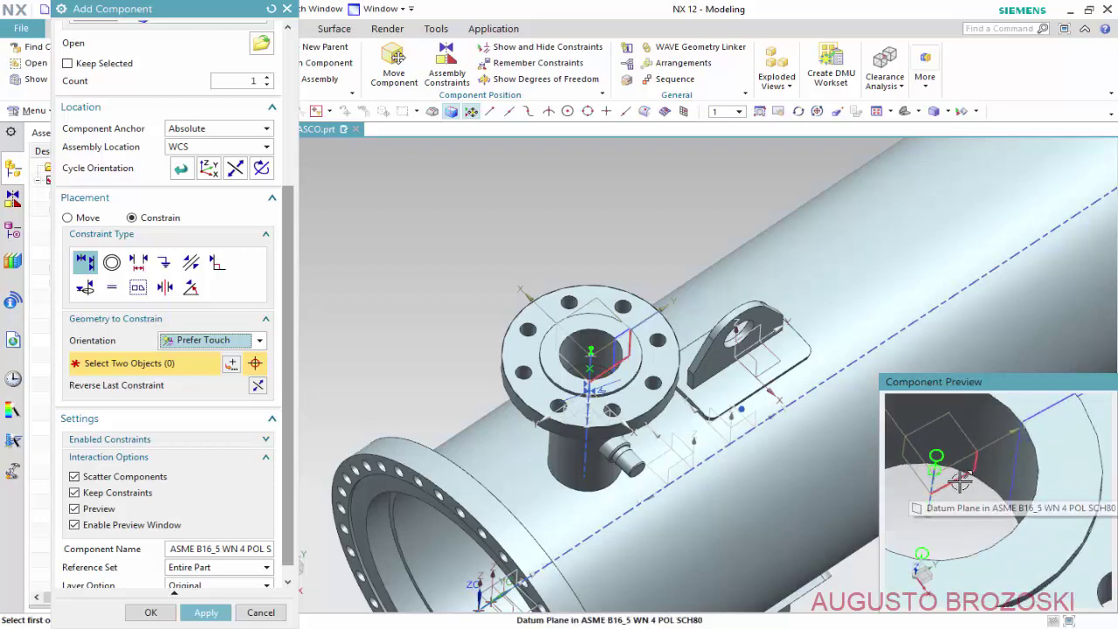
left_click(961, 483)
- Align the flange's datum plane with the shell's YZ Plane
scroll(959, 483, "down", 2)
scroll(474, 519, "down", 3)
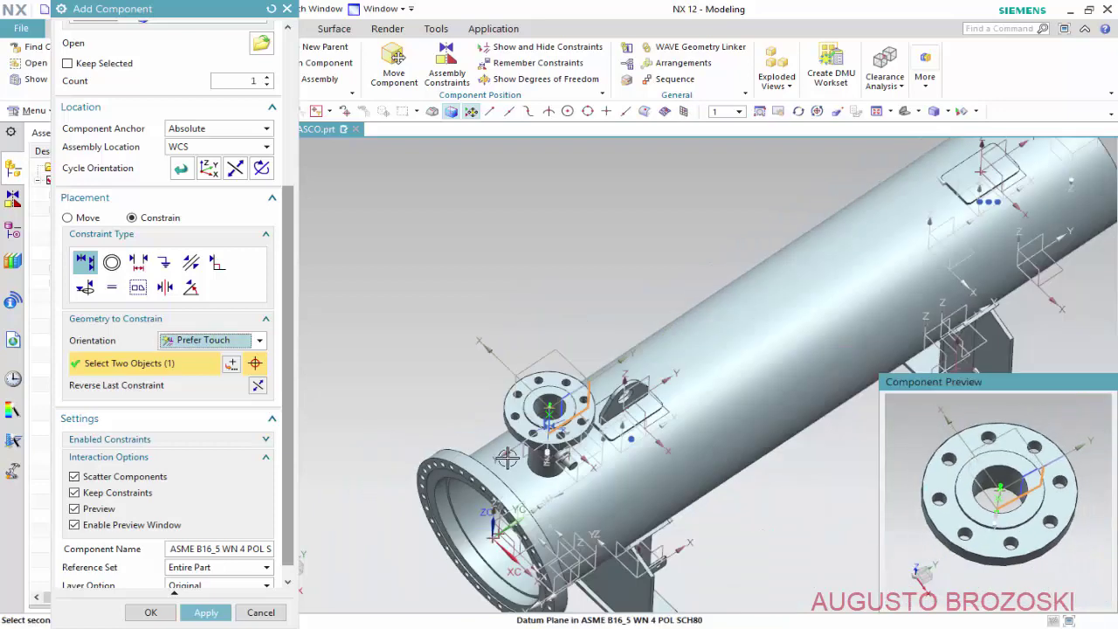
scroll(475, 519, "up", 3)
scroll(474, 518, "up", 3)
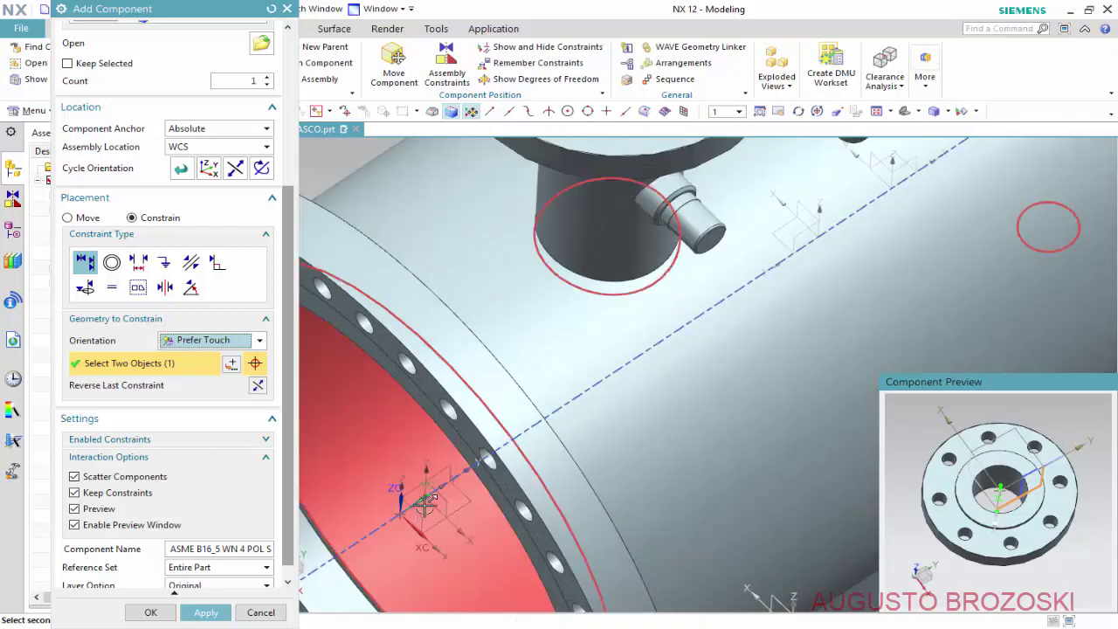
left_click(446, 472)
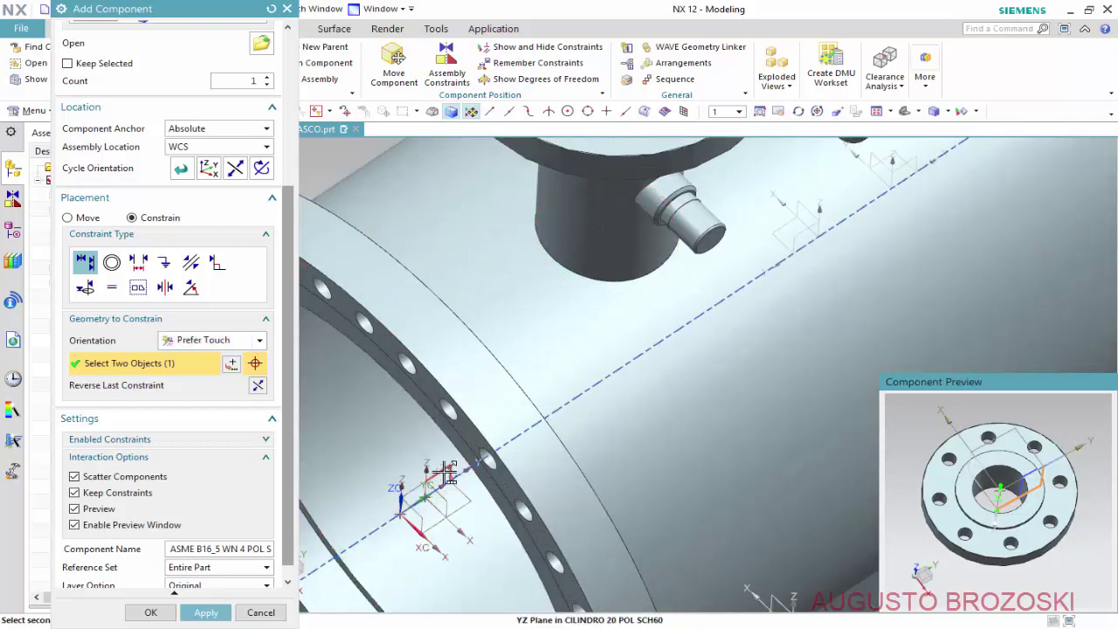
left_click(553, 483)
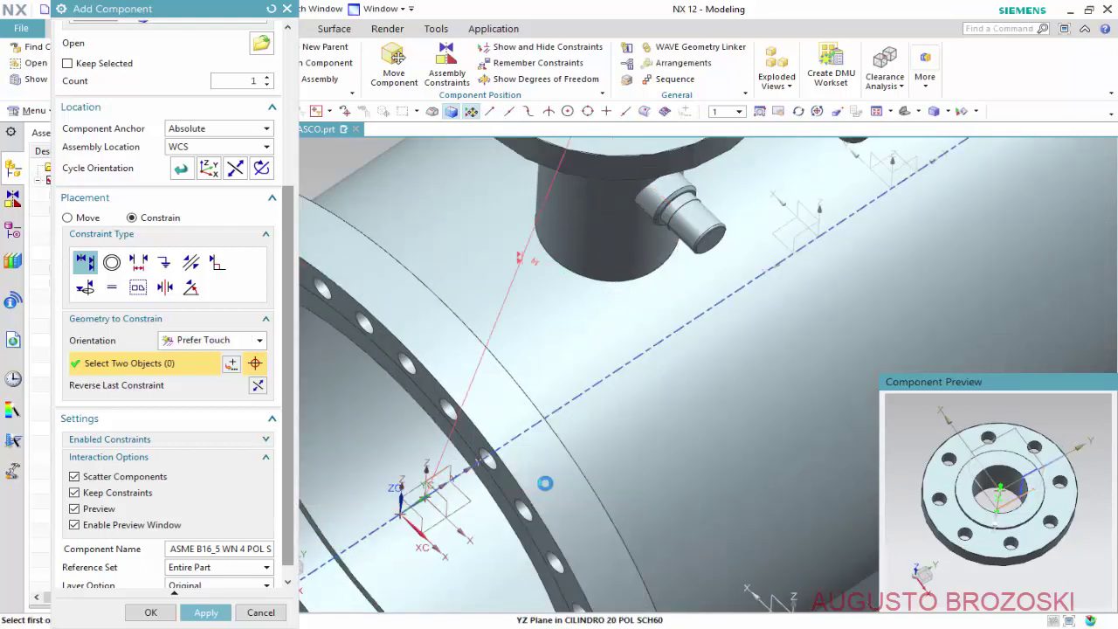
scroll(641, 423, "up", 2)
scroll(640, 423, "down", 3)
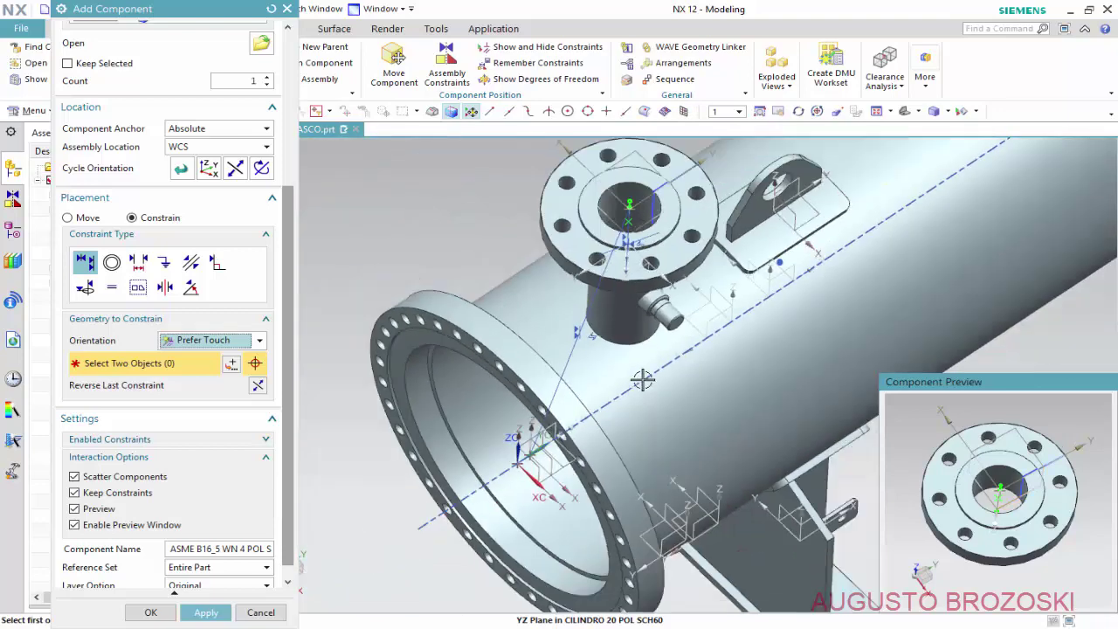
- Check the flange in front and trimetric views, then apply it to the assembly
left_click(920, 112)
left_click(910, 176)
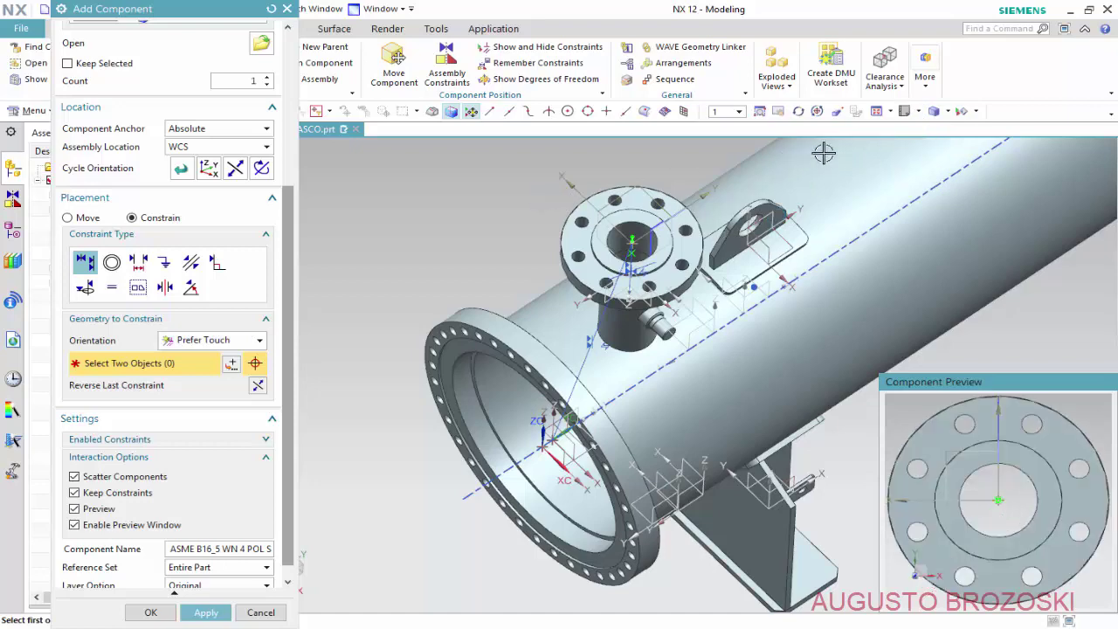
left_click(905, 114)
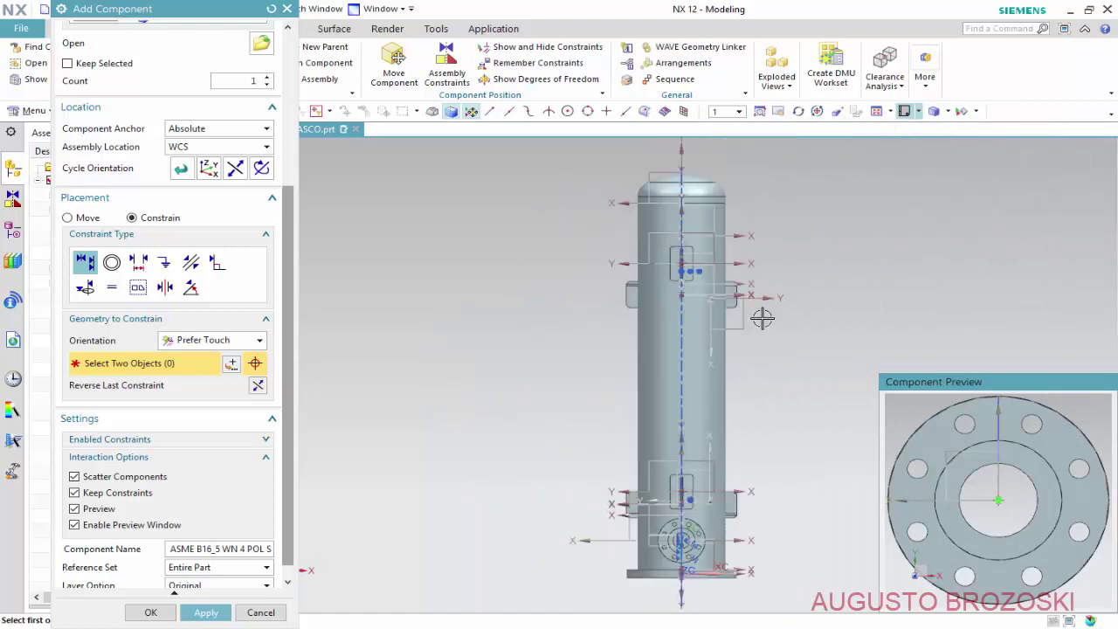
scroll(714, 552, "up", 2)
scroll(714, 552, "up", 1)
scroll(714, 552, "up", 1)
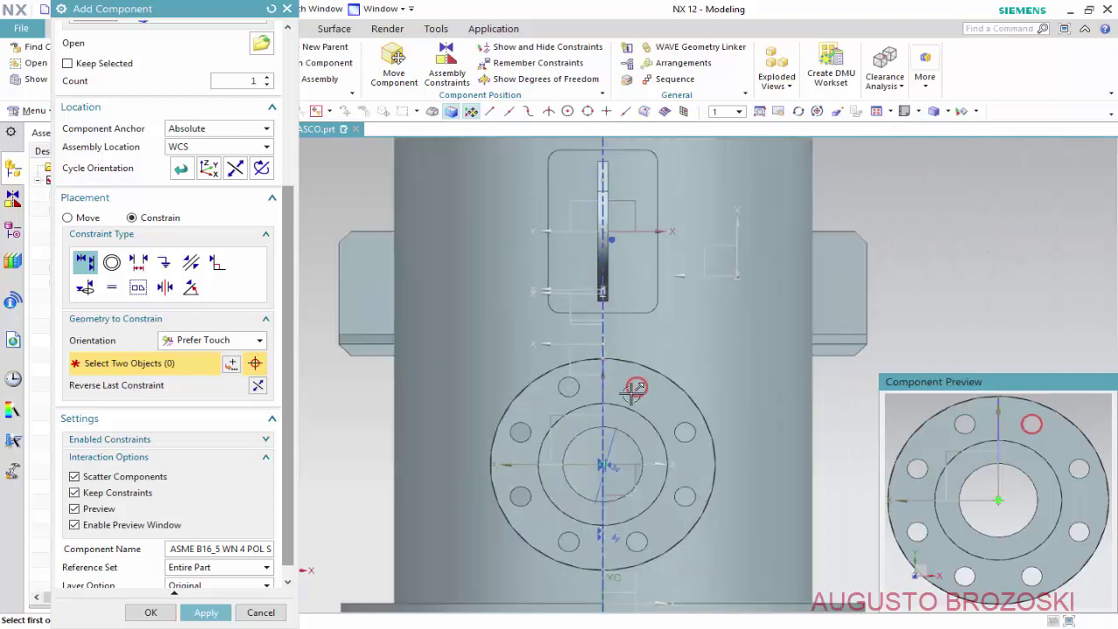
left_click(919, 111)
left_click(913, 133)
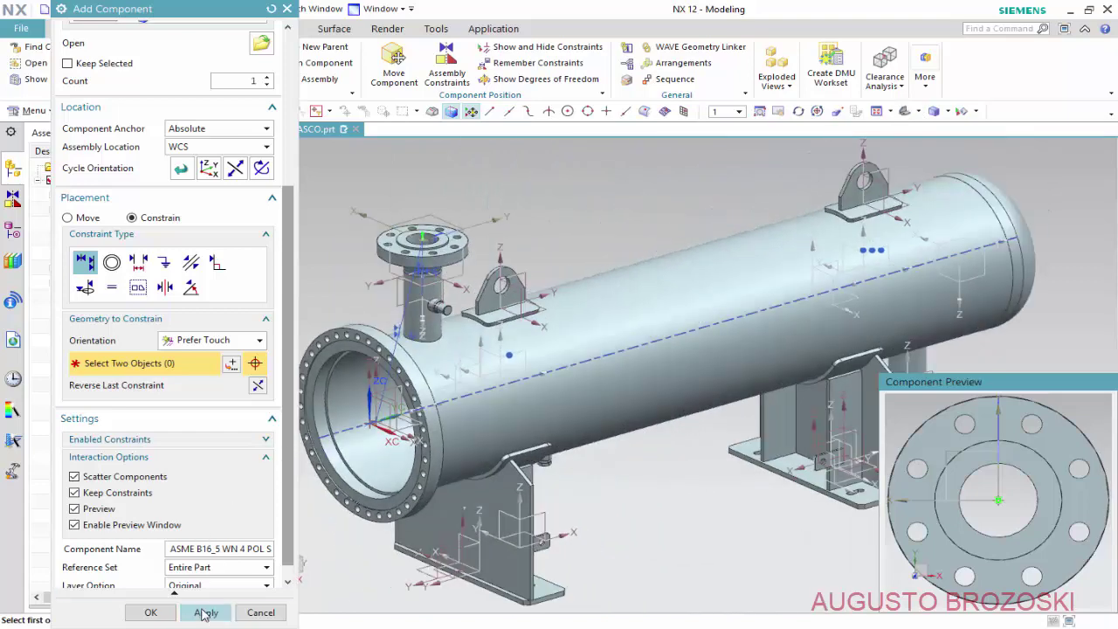
left_click(205, 615)
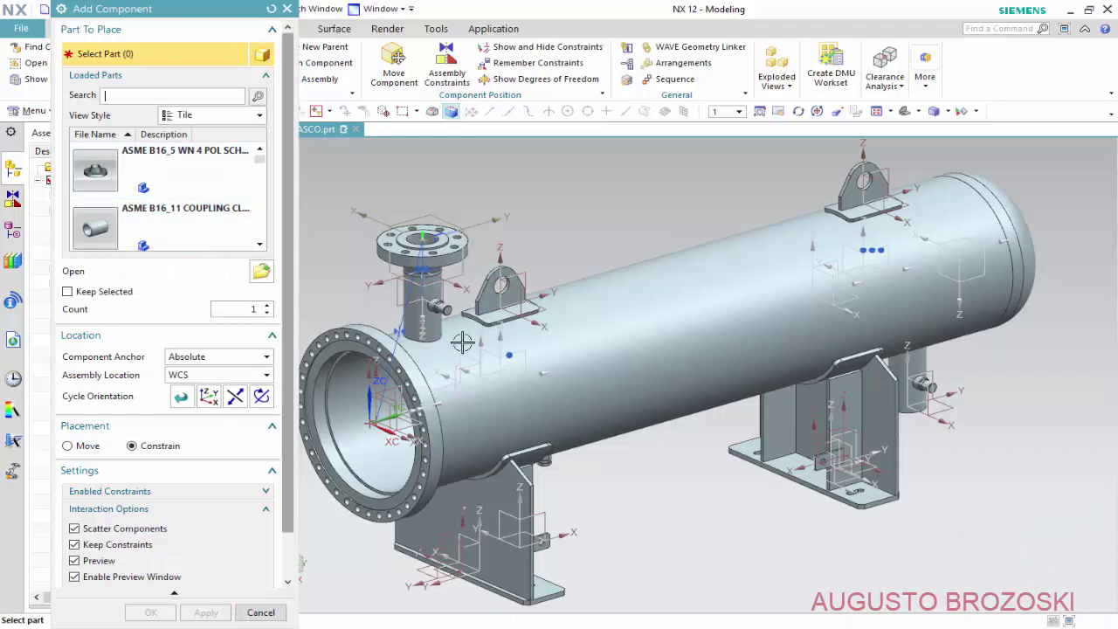
- Move a second WN 4 POL flange to Y 2130 and Z -662.375 below the vessel
left_click(183, 167)
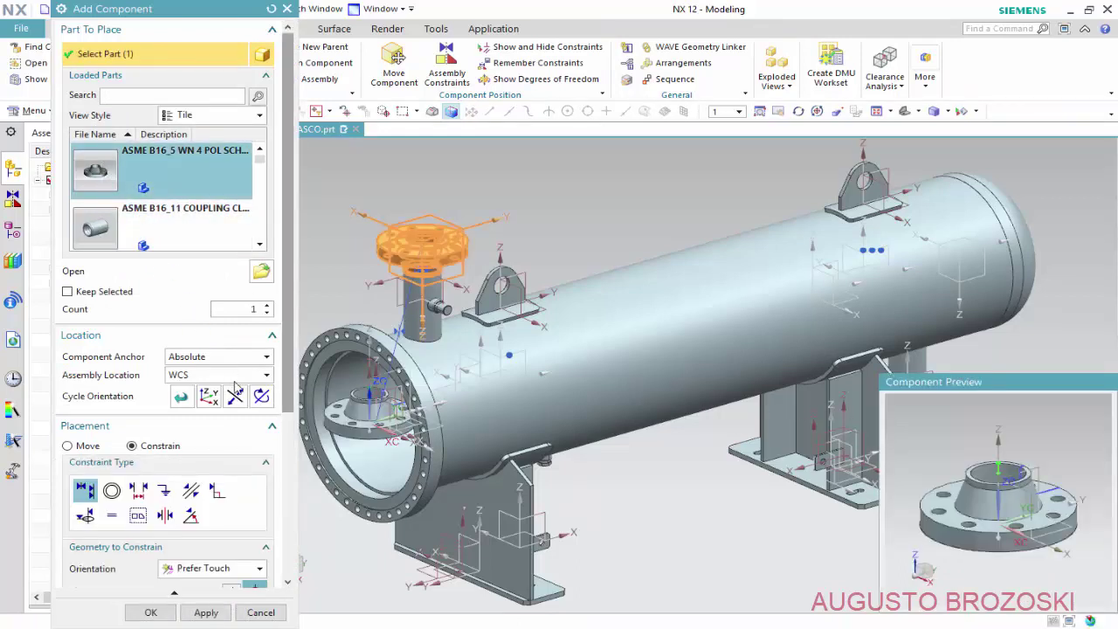
left_click(68, 445)
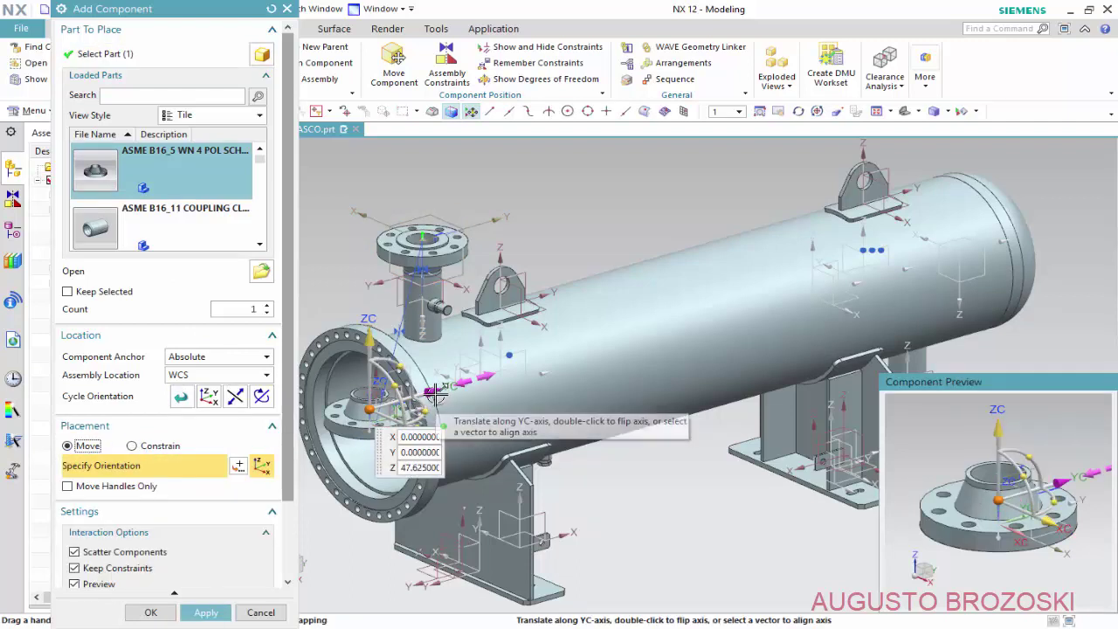
left_click_drag(545, 375, 933, 256)
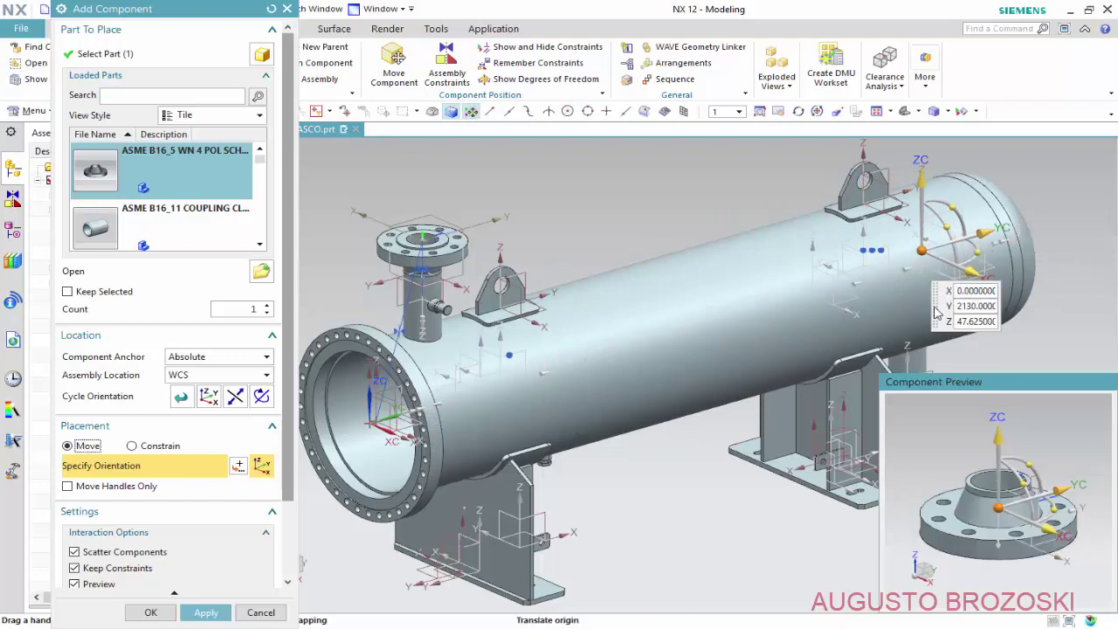
scroll(1009, 305, "down", 2)
scroll(1009, 306, "up", 5)
scroll(845, 320, "down", 3)
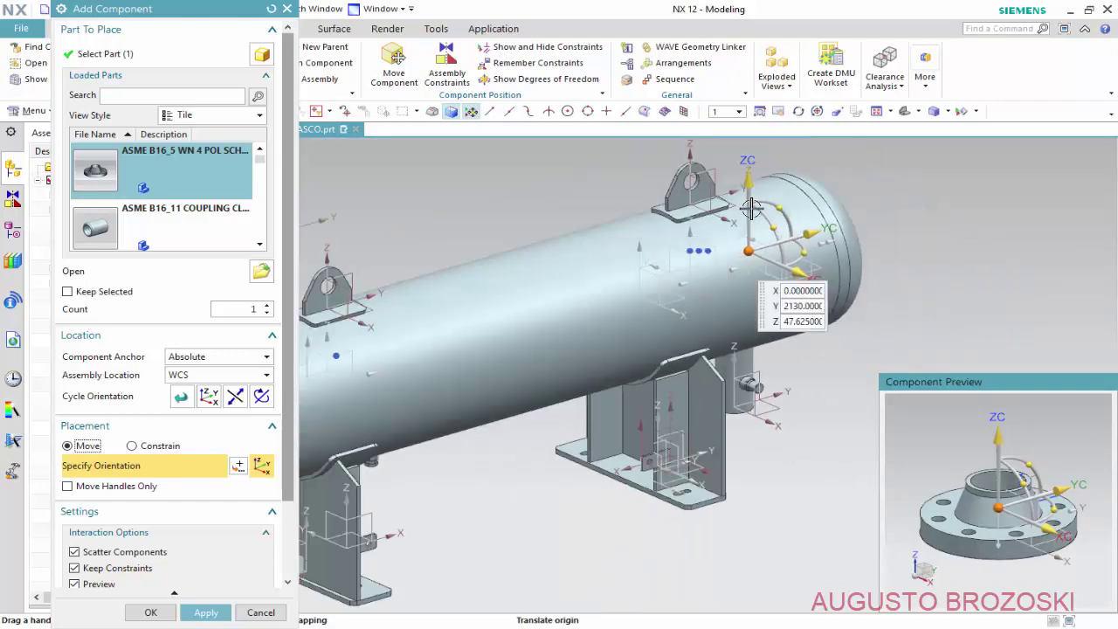
left_click_drag(753, 194, 748, 385)
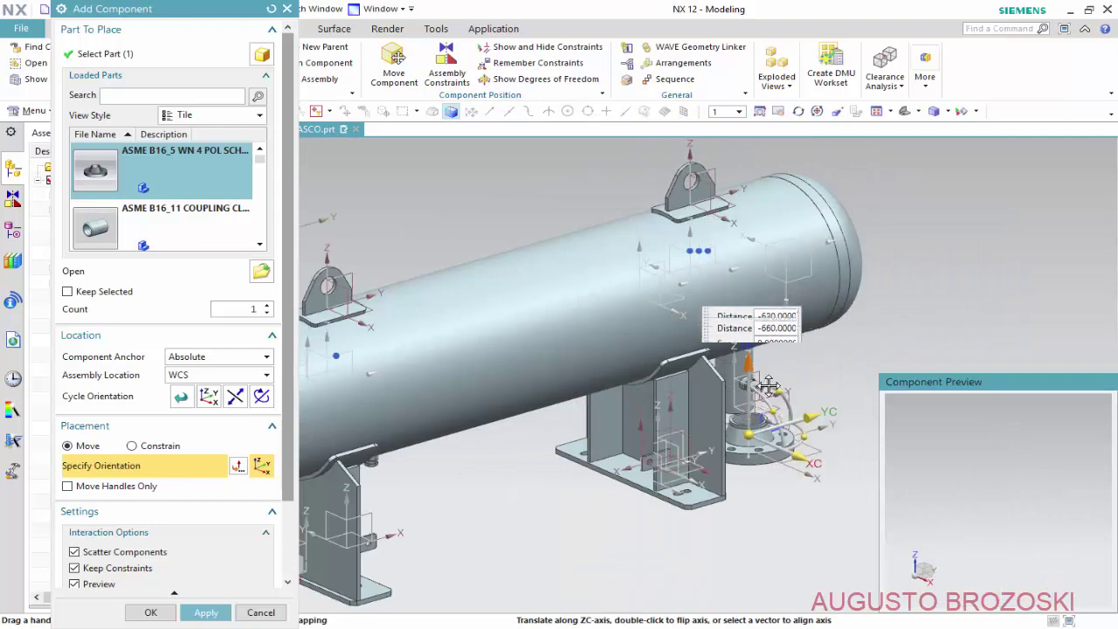
scroll(751, 446, "up", 2)
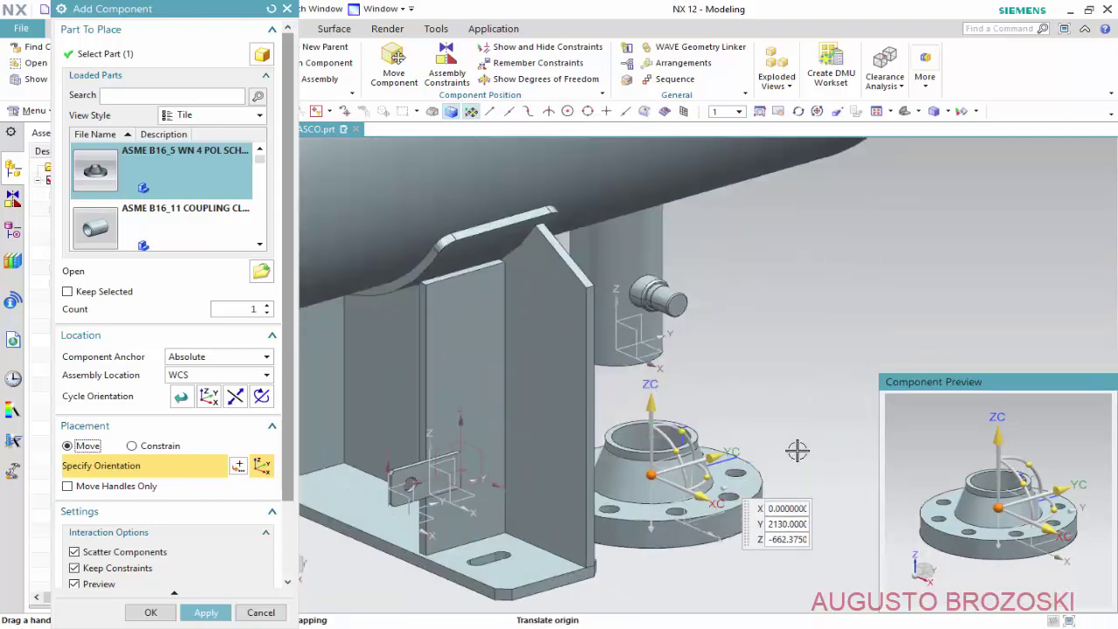
scroll(725, 449, "up", 2)
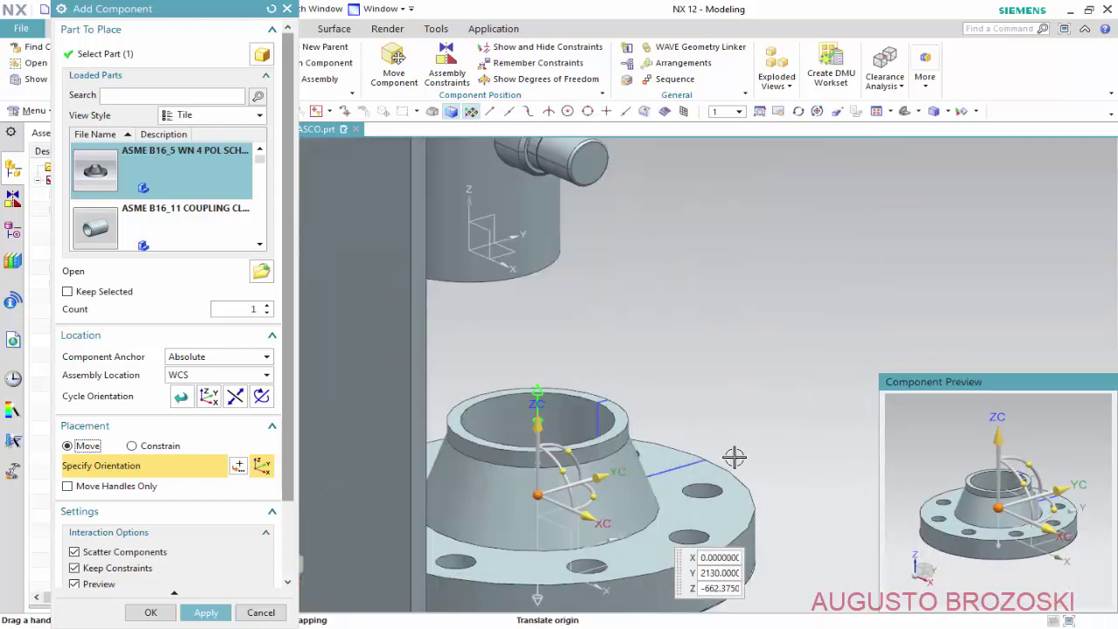
- Touch Align the flange's centerline to the lower nozzle pipe's centerline using Infer Center/Axis
left_click(149, 447)
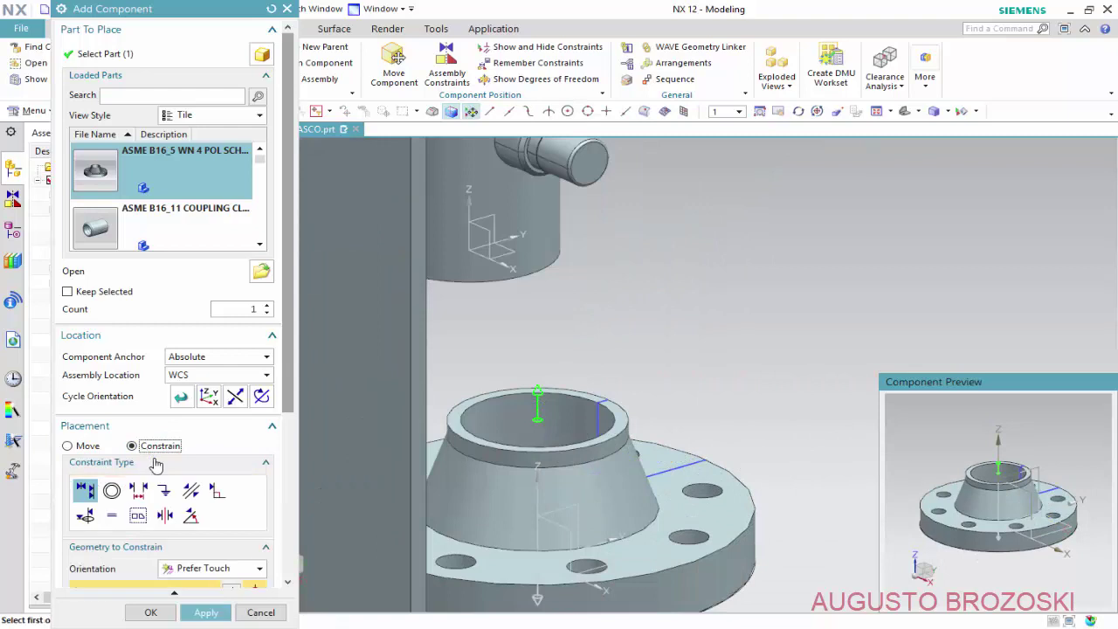
left_click(287, 493)
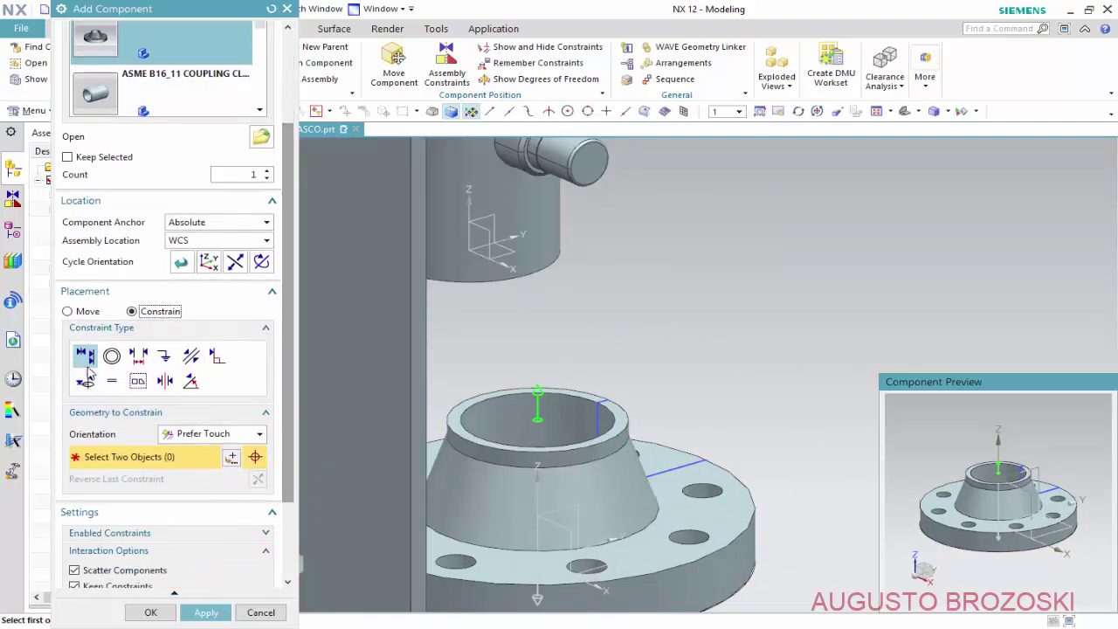
left_click(259, 434)
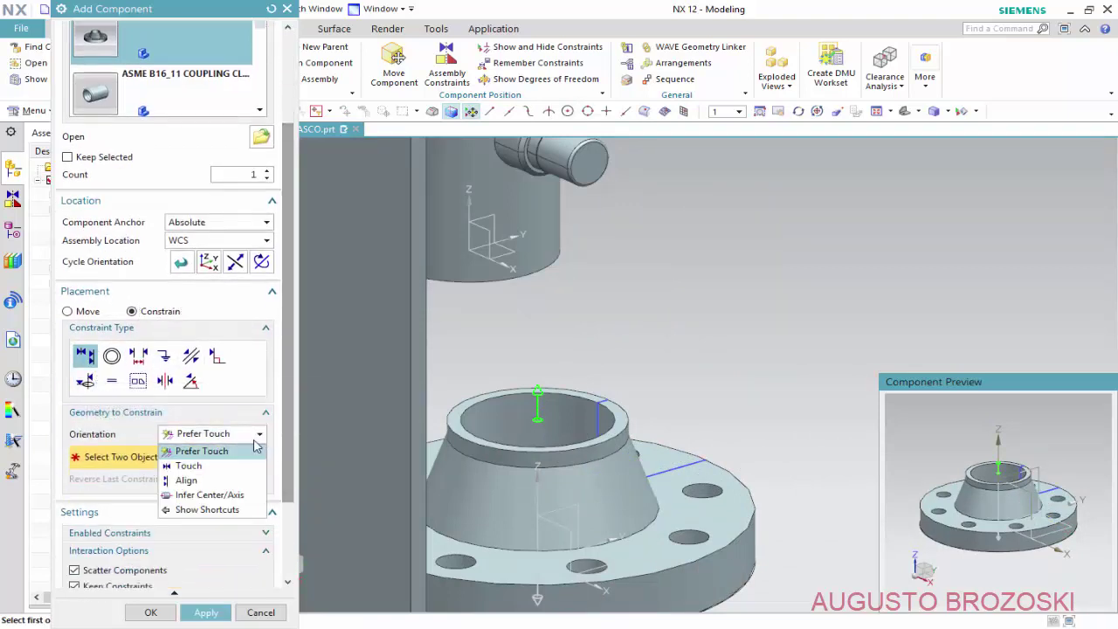
left_click(201, 495)
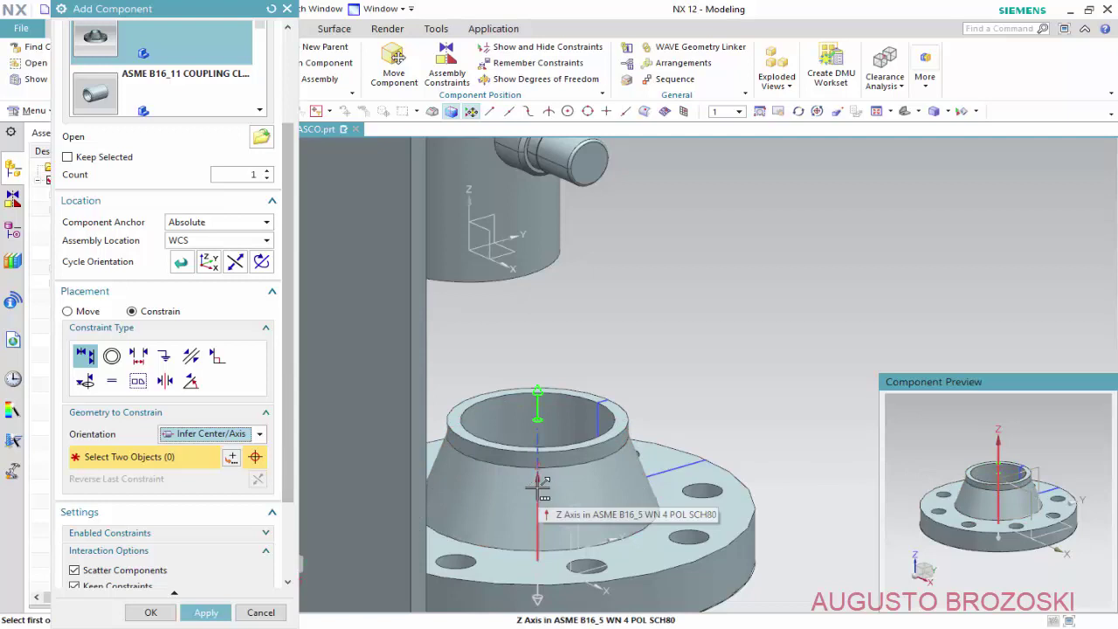
left_click(539, 434)
scroll(569, 446, "down", 2)
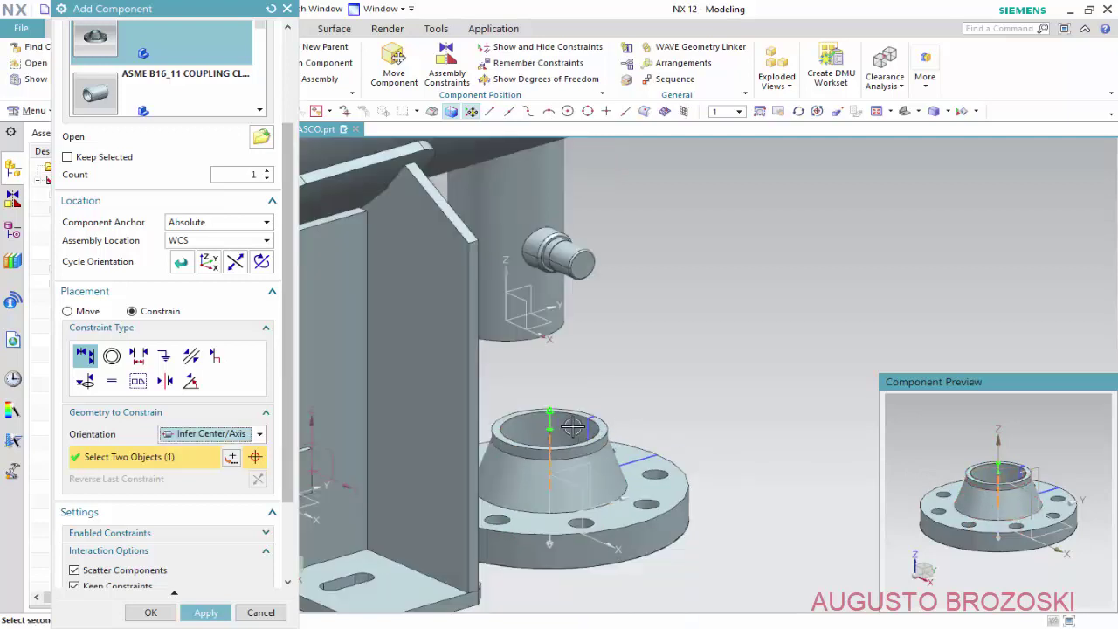
left_click(506, 205)
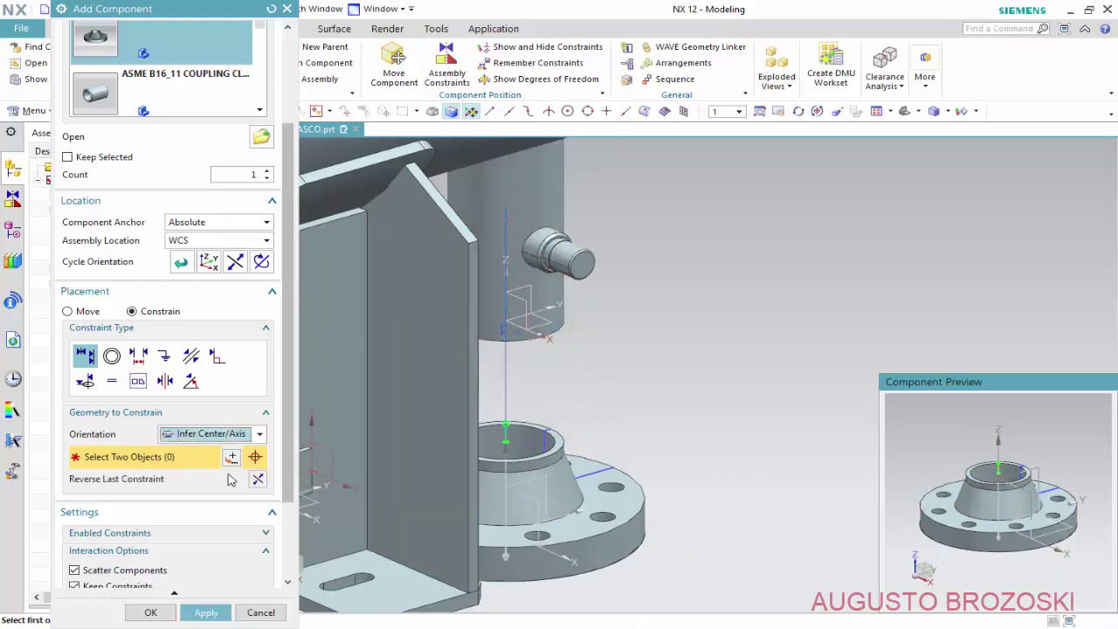
- With Prefer Touch, seat the flange's top rim against the pipe's open end
left_click(261, 434)
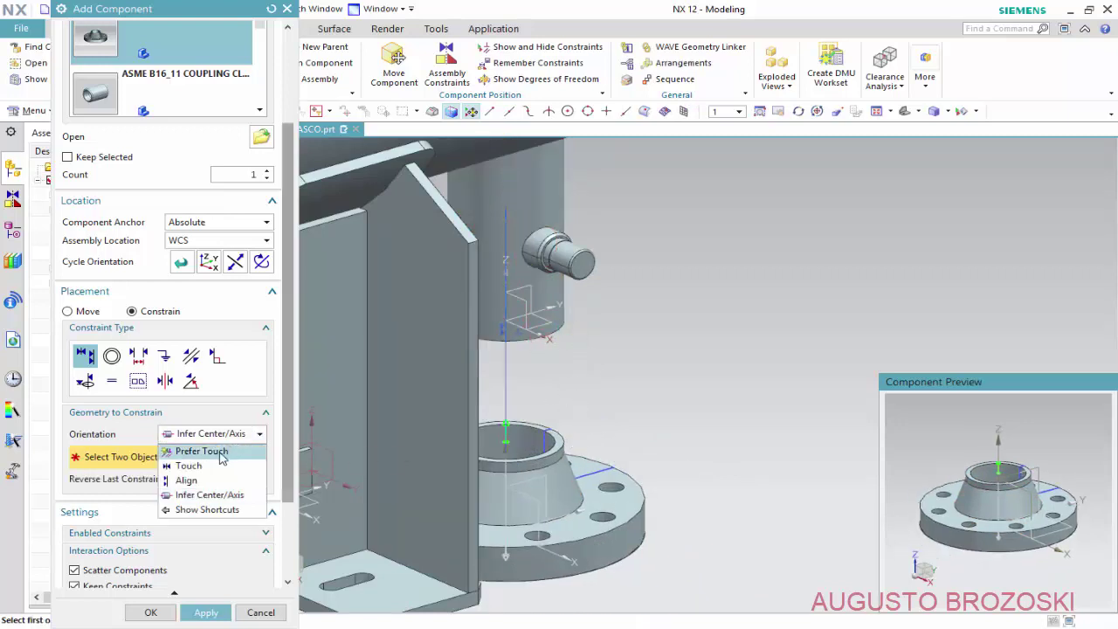
left_click(196, 449)
scroll(551, 420, "up", 2)
scroll(554, 432, "up", 2)
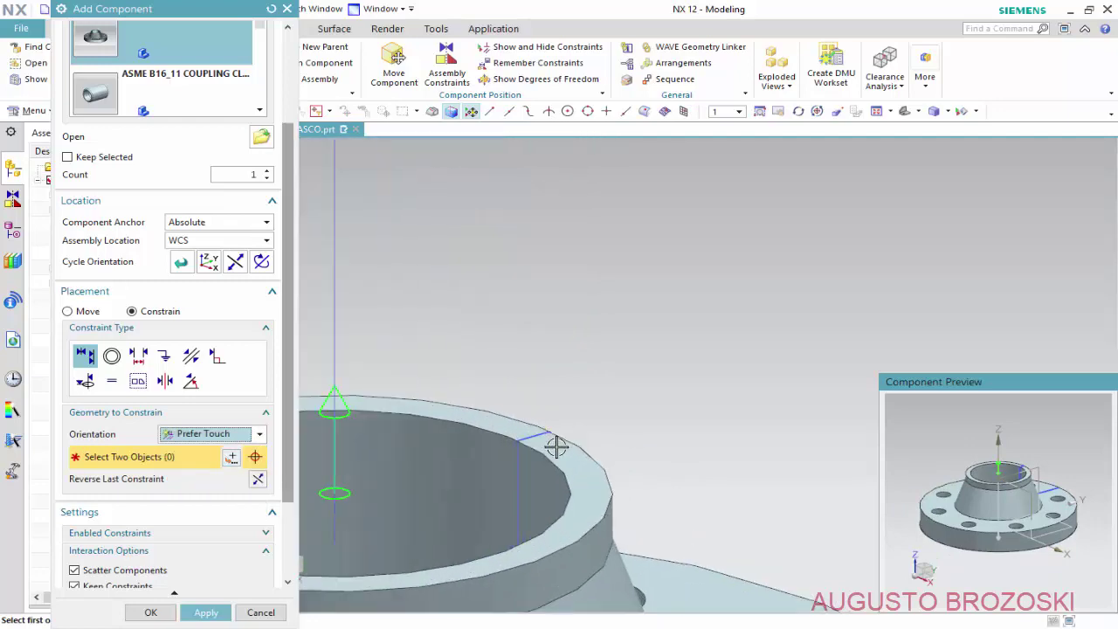
left_click(602, 423)
scroll(611, 417, "down", 2)
scroll(612, 411, "down", 2)
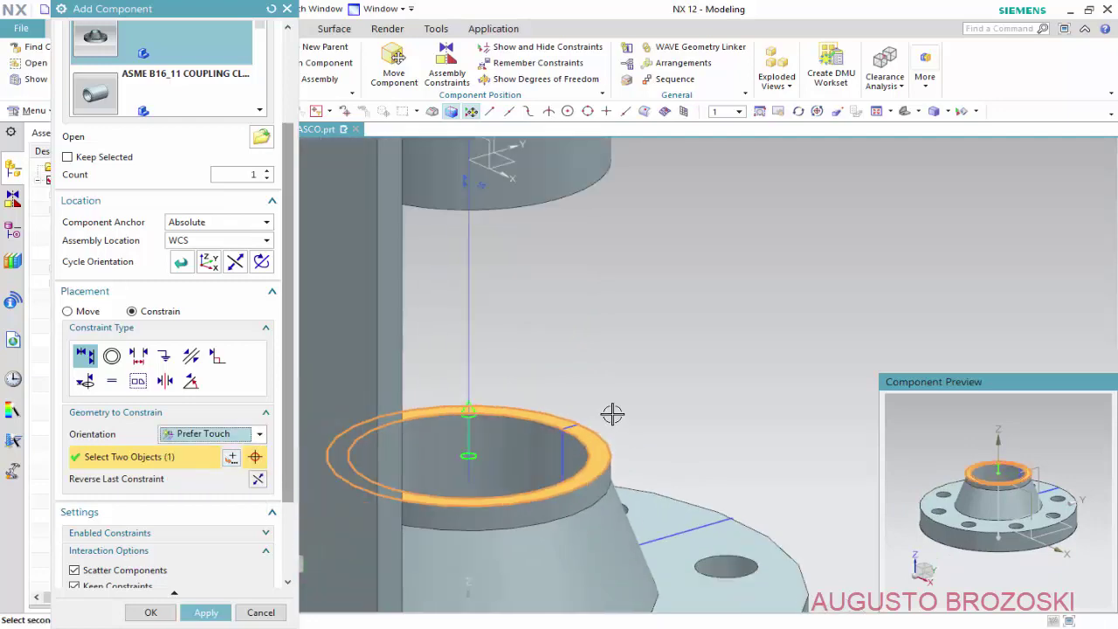
scroll(612, 412, "down", 3)
middle_click_drag(612, 412, 612, 375)
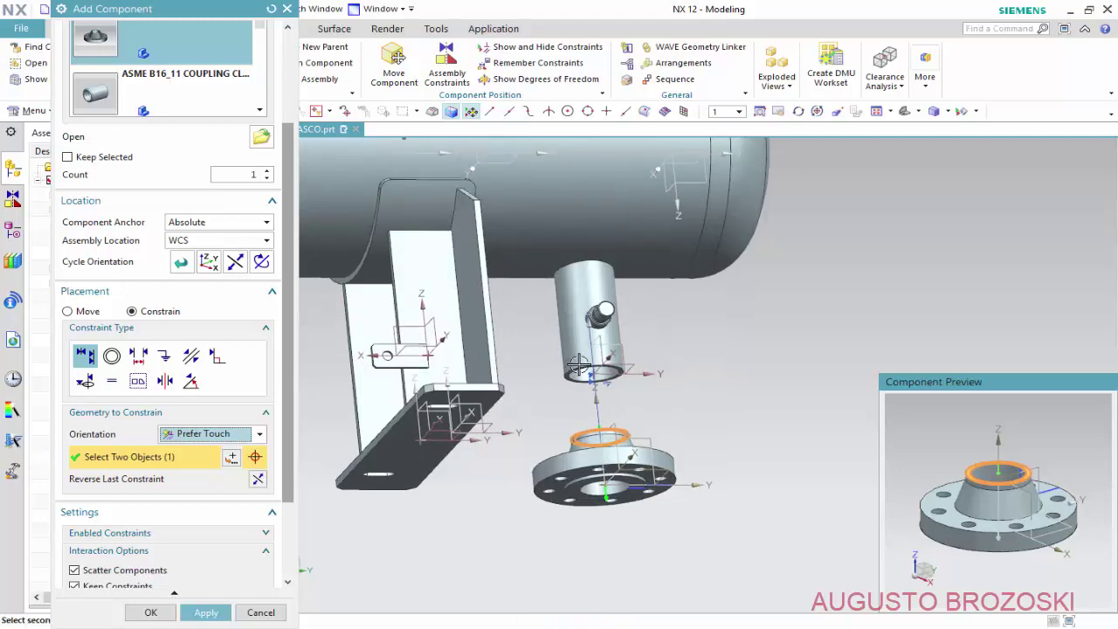
scroll(502, 412, "up", 3)
scroll(502, 412, "up", 2)
left_click(502, 412)
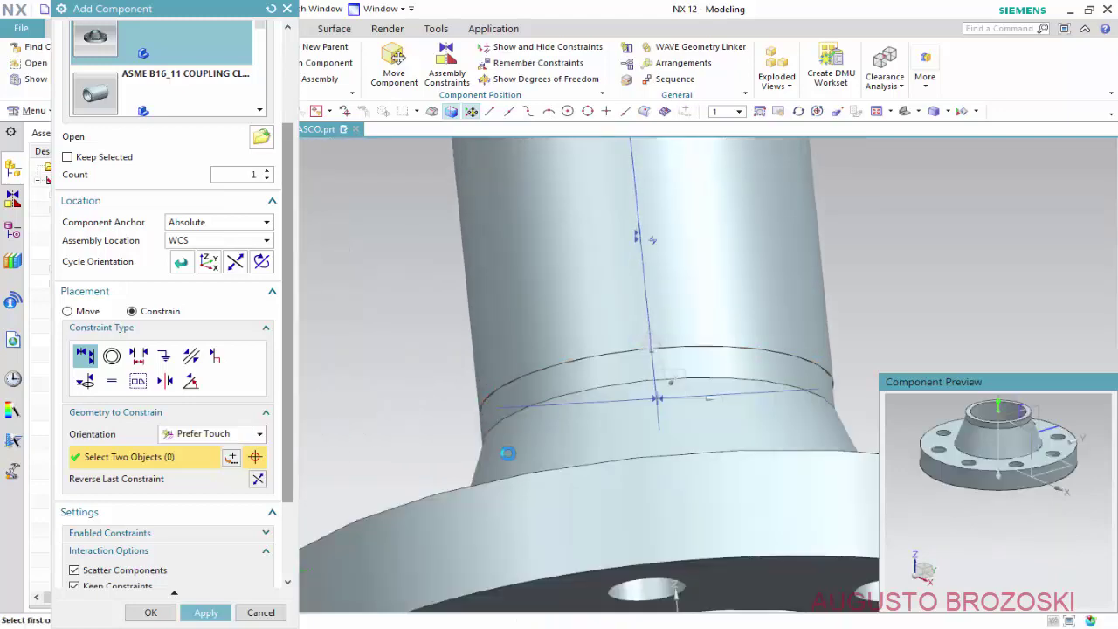
scroll(516, 371, "down", 2)
scroll(503, 398, "down", 1)
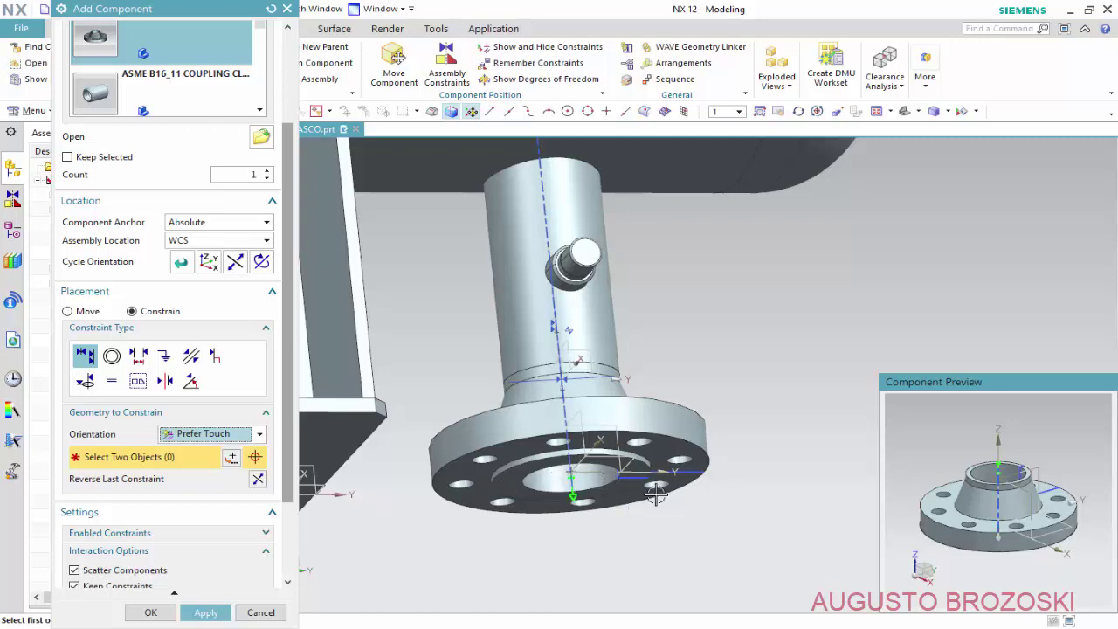
scroll(976, 524, "up", 2)
scroll(976, 526, "up", 2)
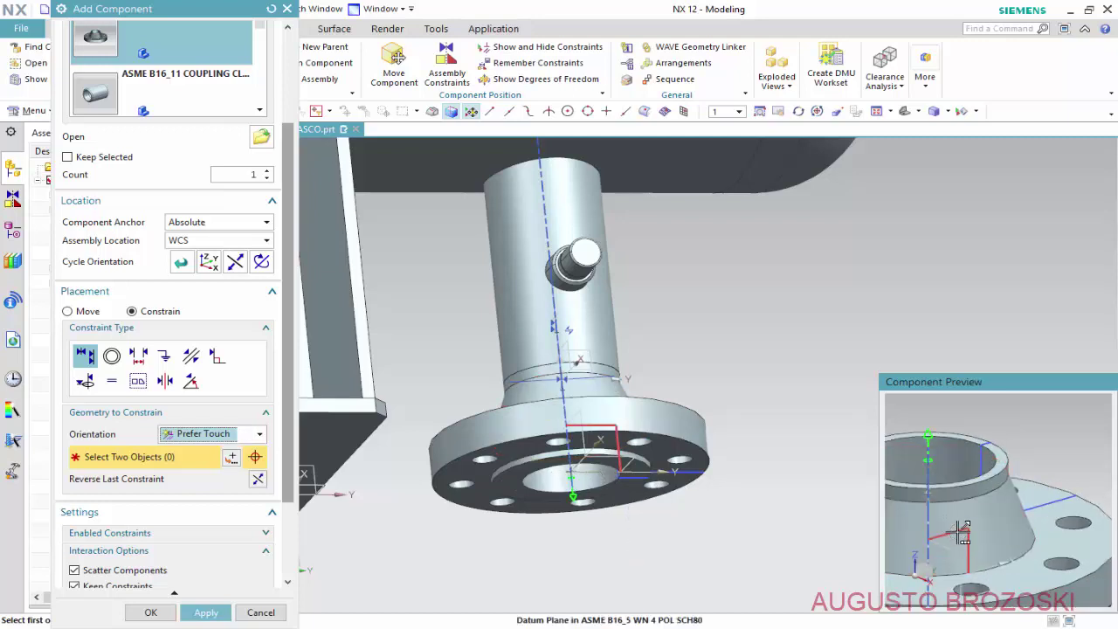
- Select the second flange's datum plane for the next constraint
left_click(902, 522)
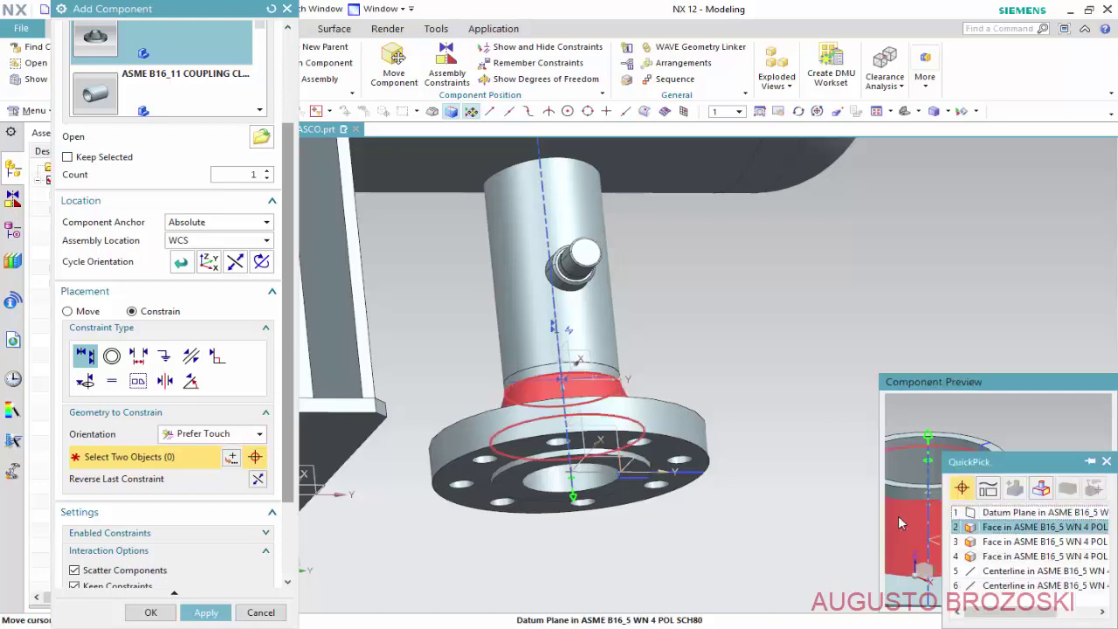
left_click(1022, 512)
scroll(619, 314, "down", 3)
scroll(706, 342, "down", 2)
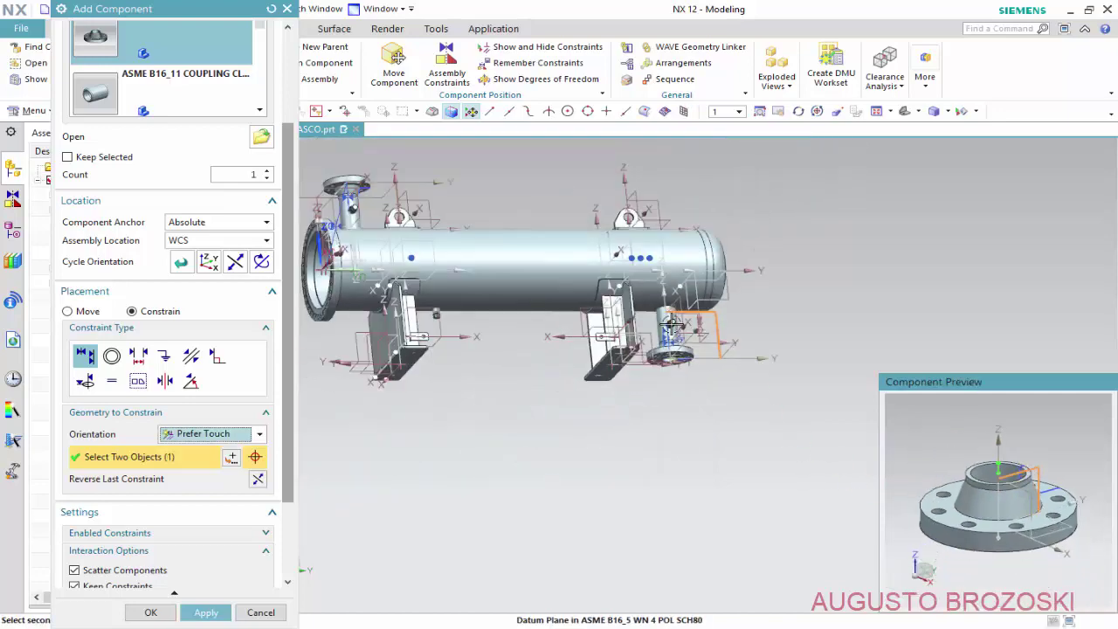
scroll(671, 323, "down", 1)
scroll(380, 269, "up", 1)
scroll(380, 269, "up", 3)
scroll(440, 388, "up", 2)
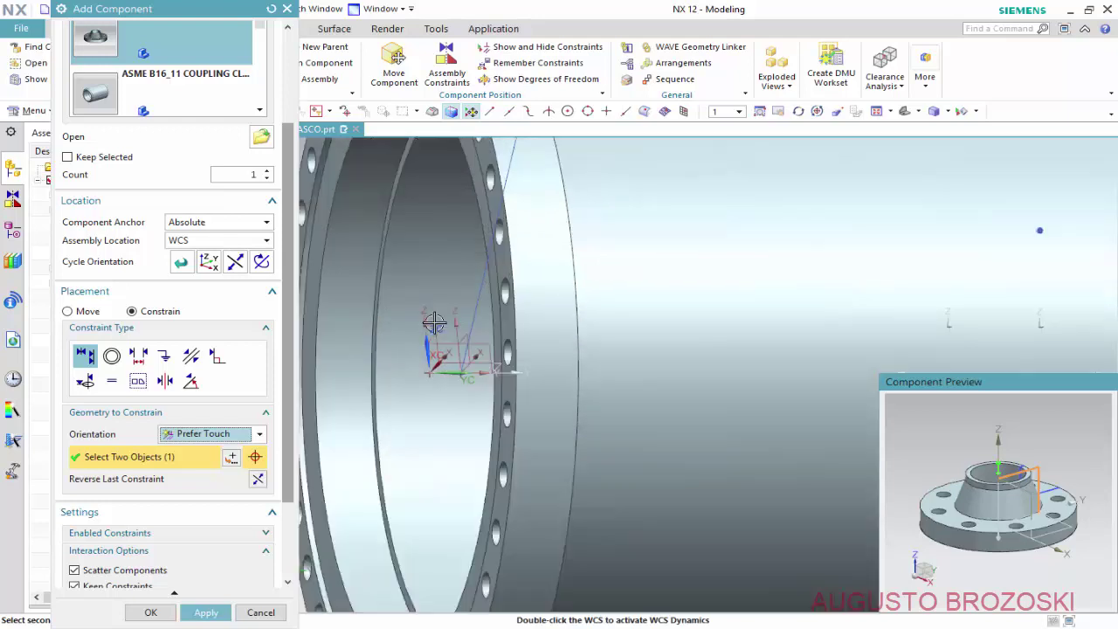
scroll(446, 367, "up", 2)
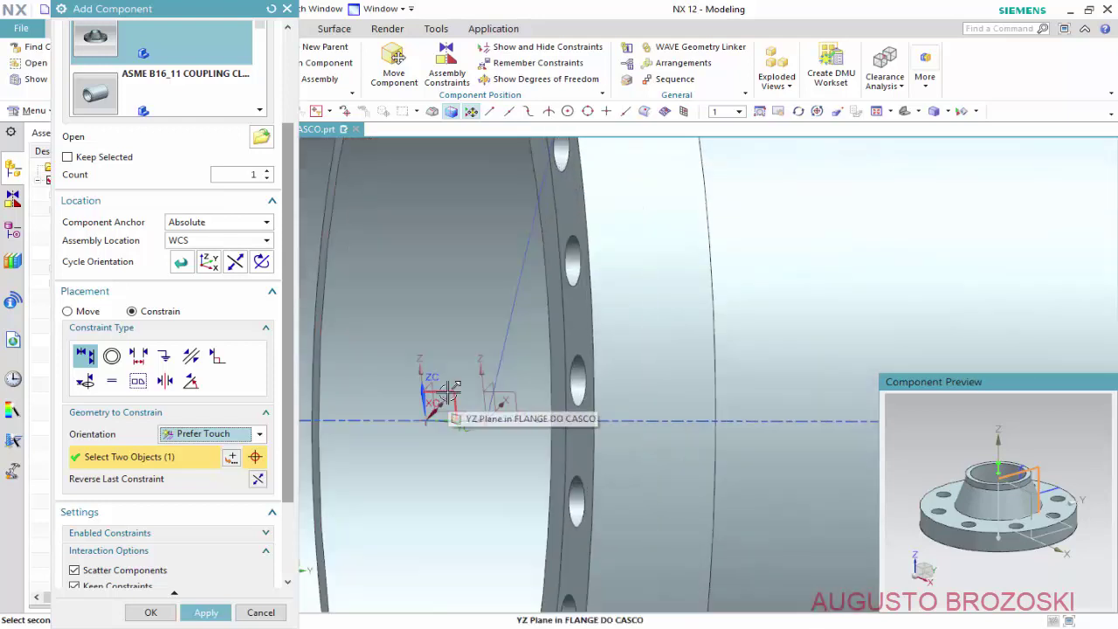
- Align it with the FLANGE DO CASCO YZ plane, fit the view and apply
left_click(446, 391)
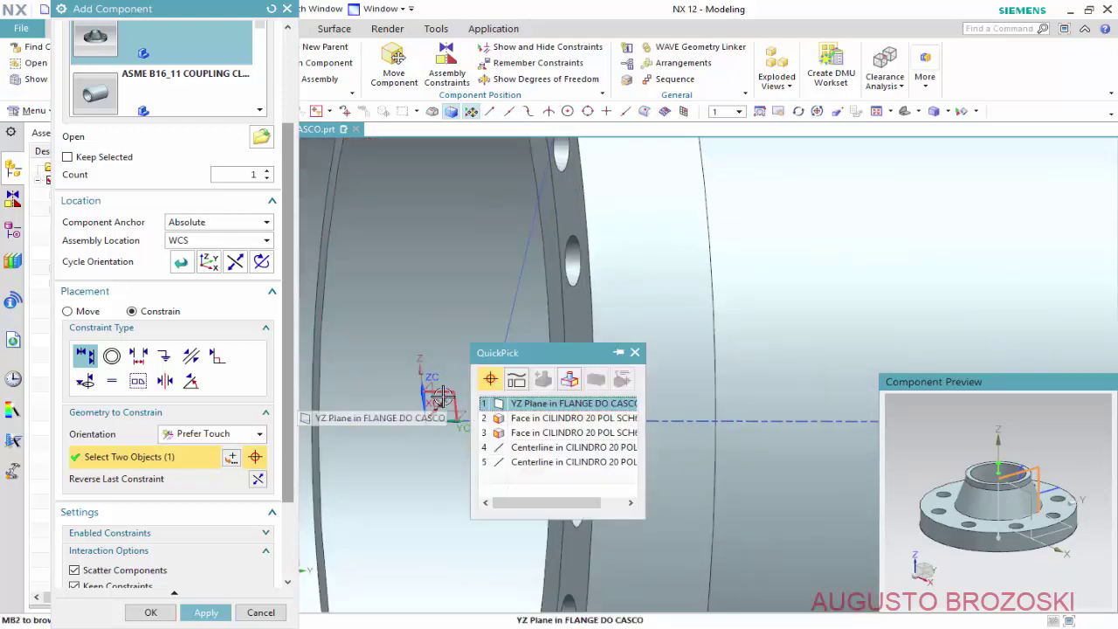
left_click(515, 405)
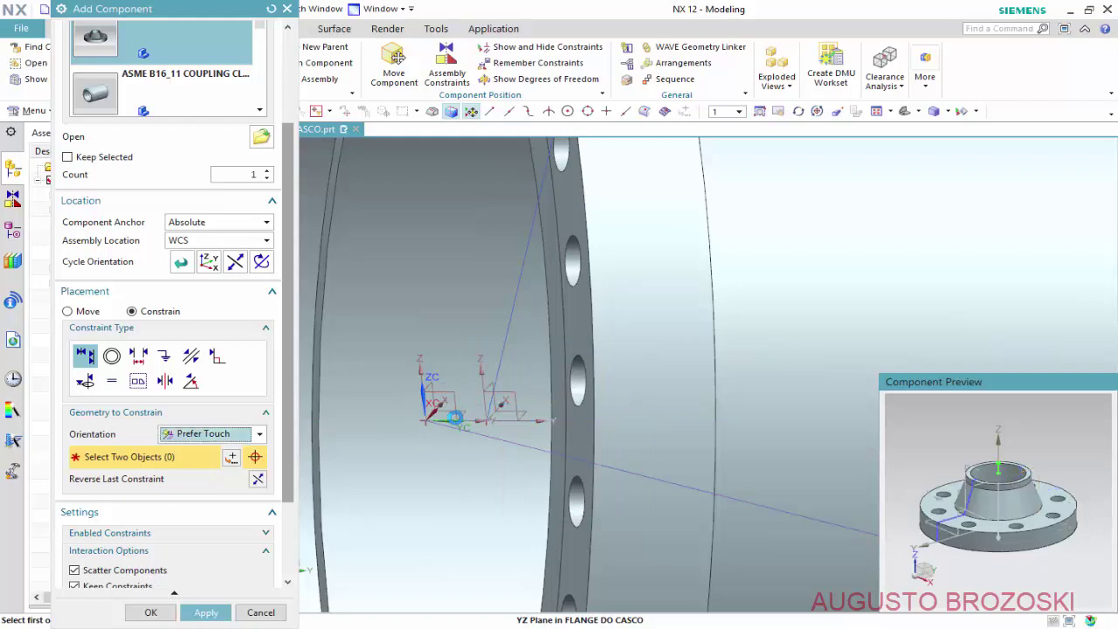
scroll(447, 416, "down", 3)
scroll(447, 415, "down", 3)
scroll(448, 416, "down", 3)
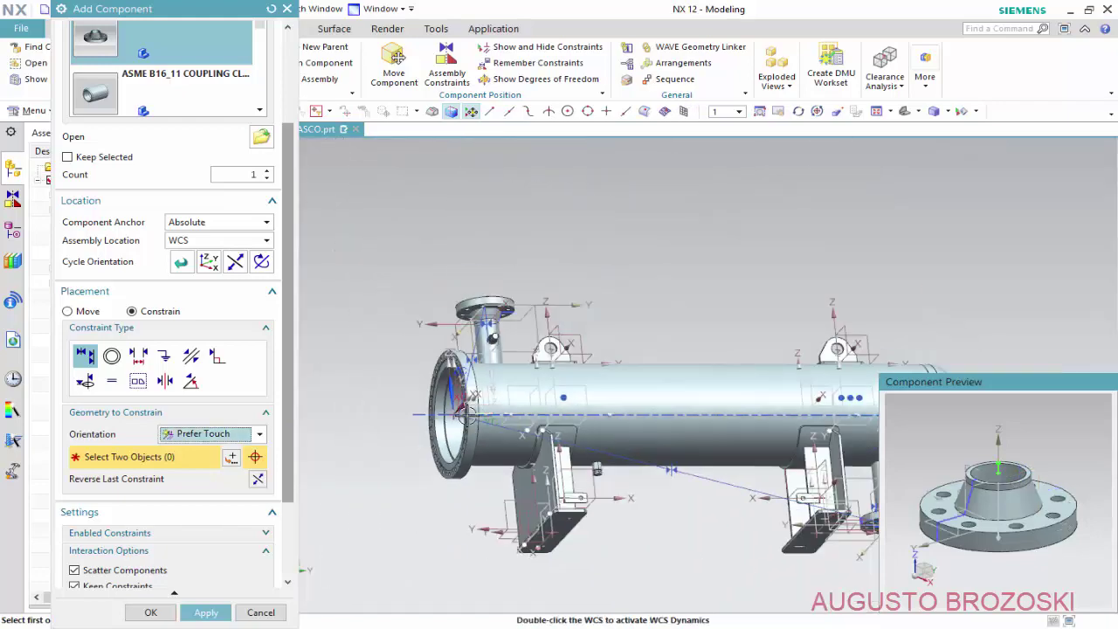
scroll(742, 466, "up", 3)
scroll(741, 472, "up", 3)
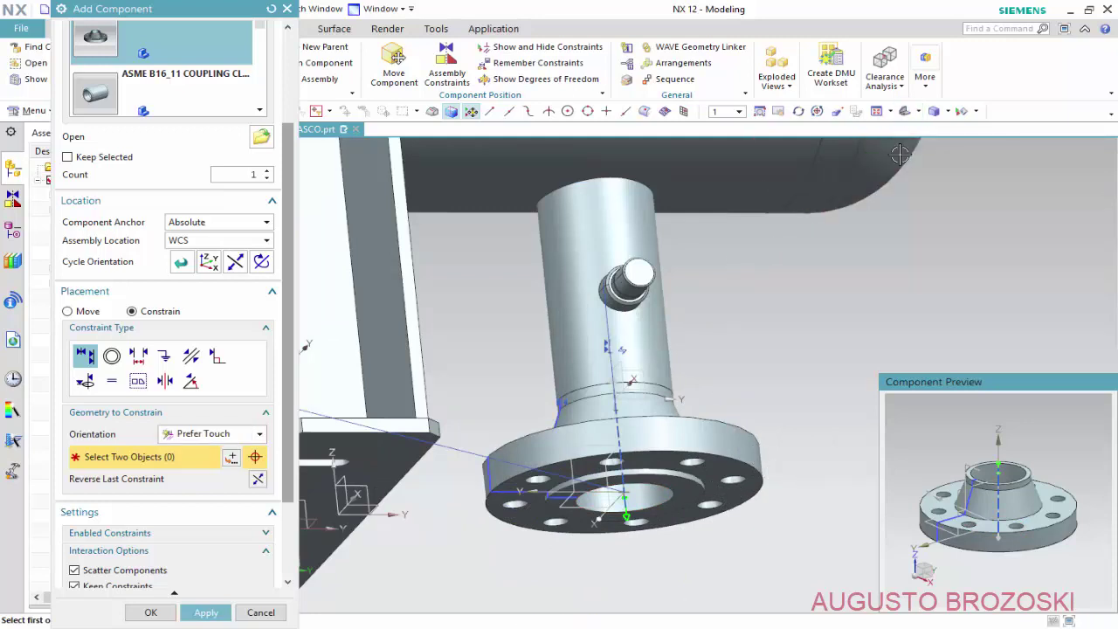
left_click(904, 118)
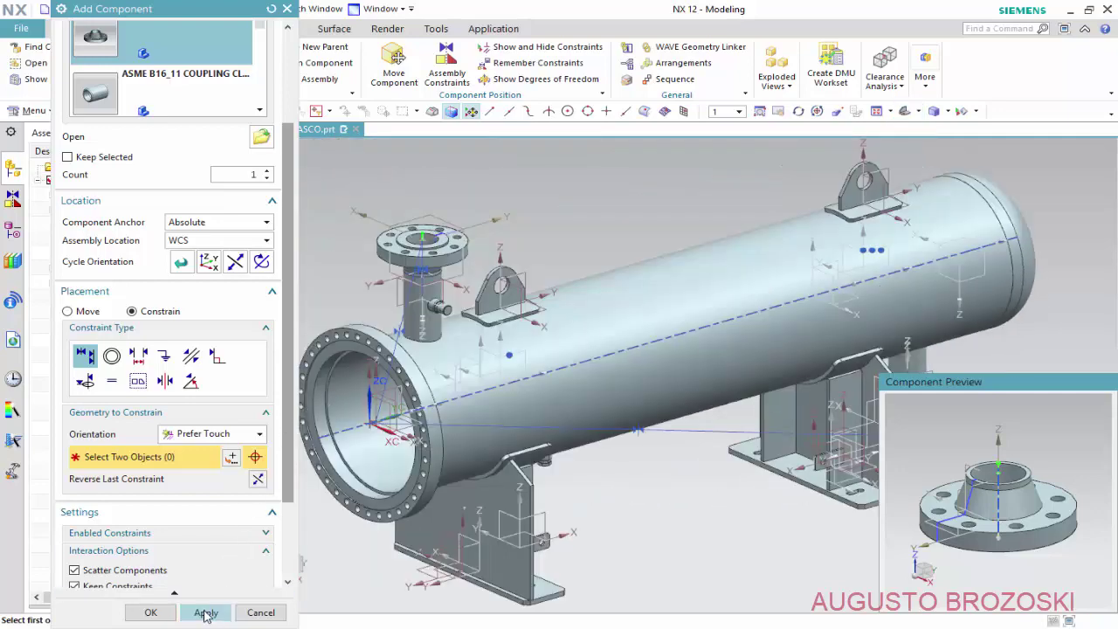
left_click(207, 612)
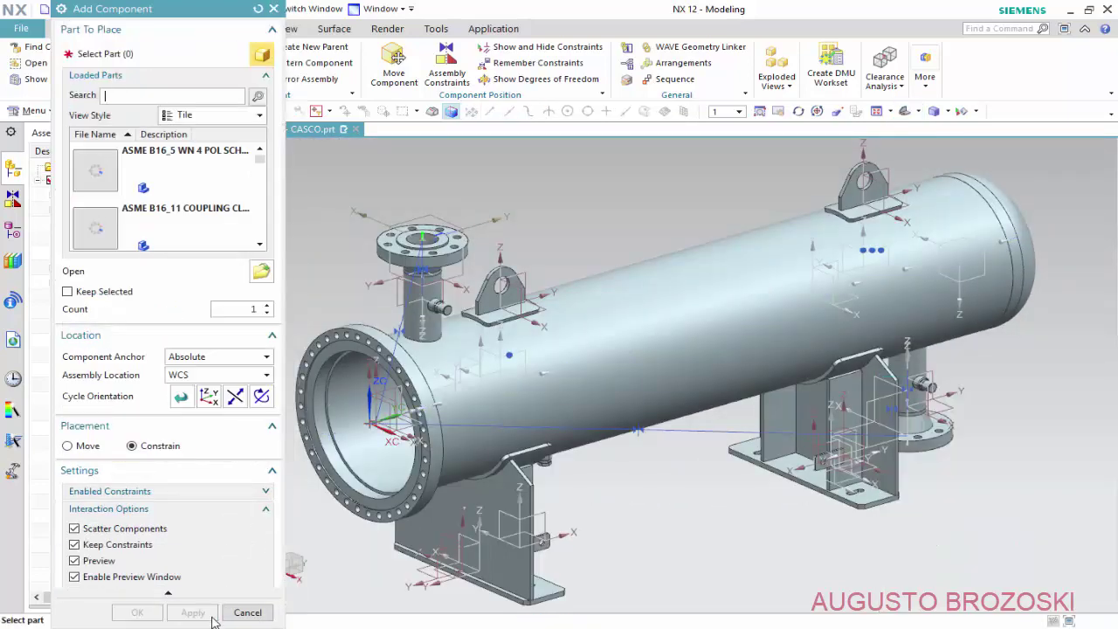
- Close Add Component, hide everything except solid bodies, and save the part file
left_click(260, 613)
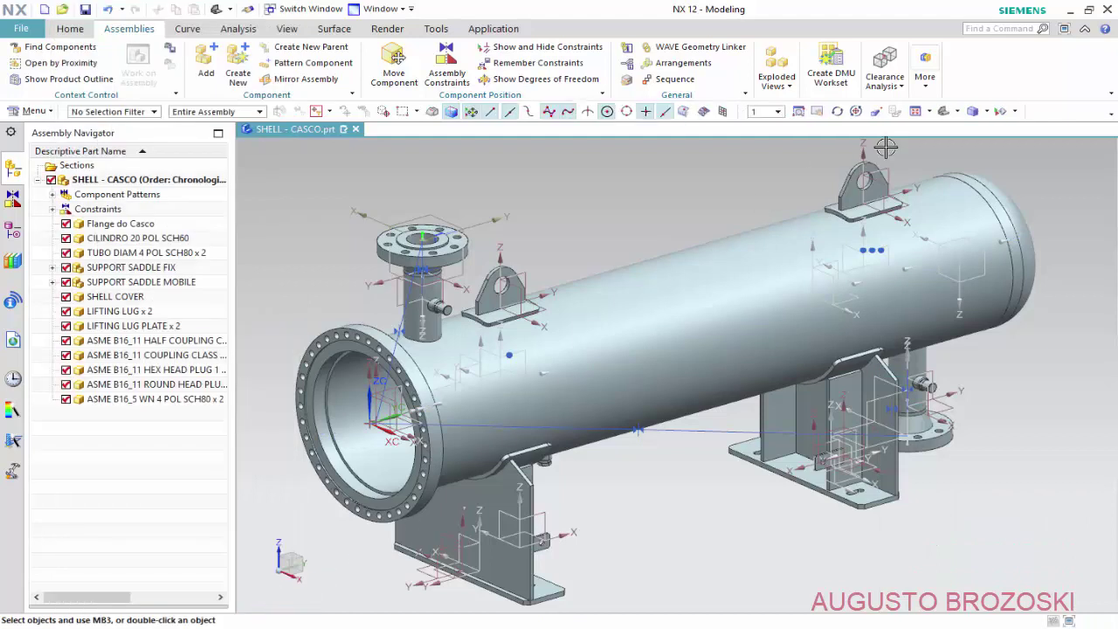
left_click(1014, 111)
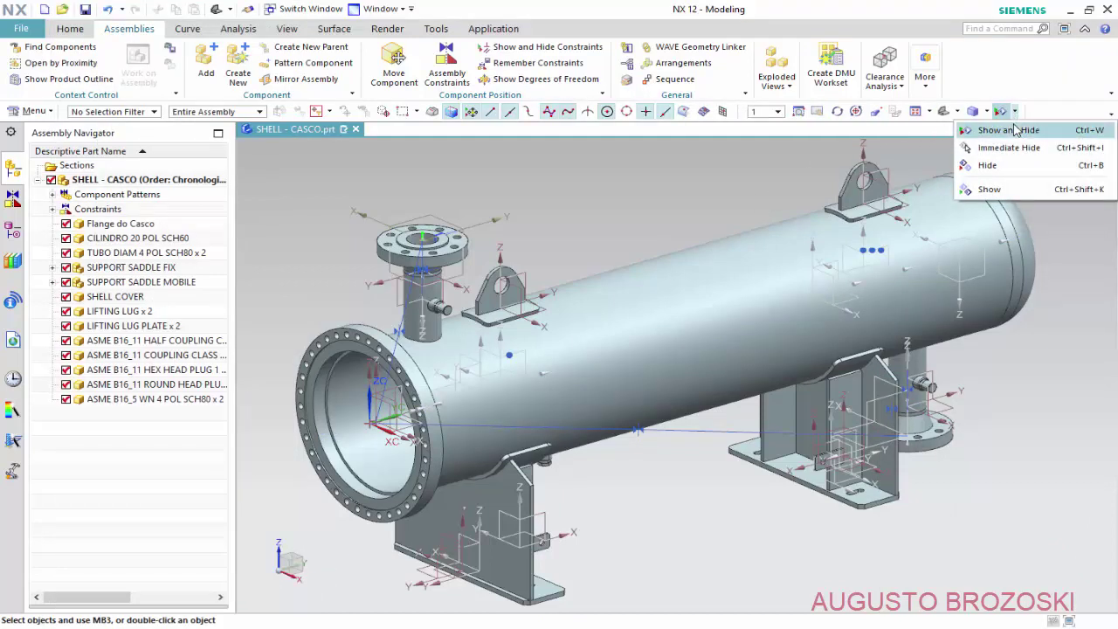
left_click(1015, 133)
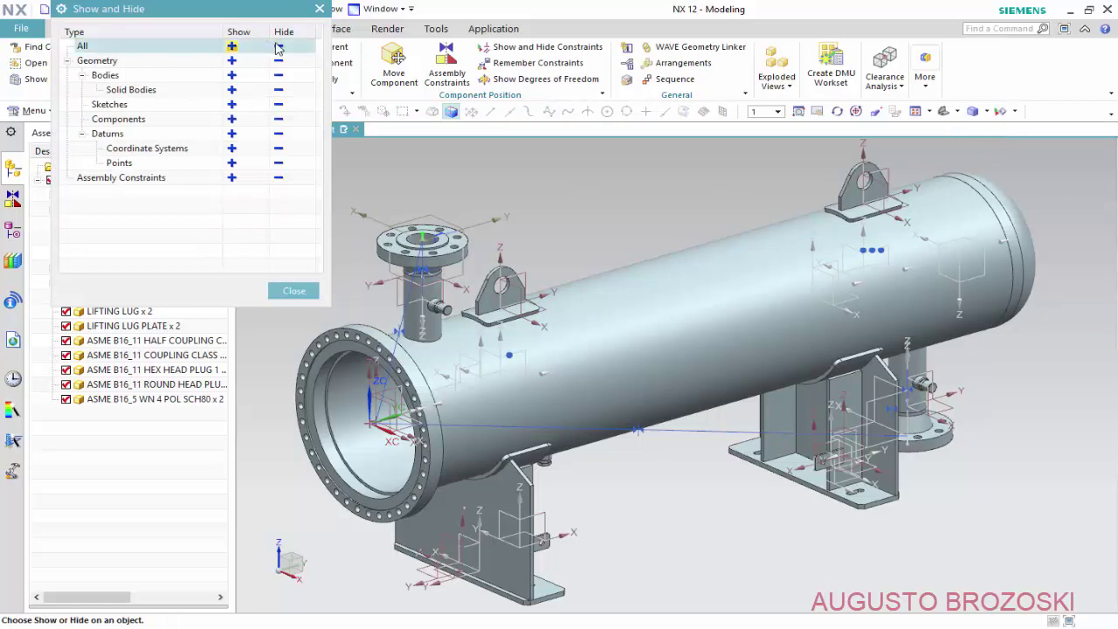
left_click(278, 46)
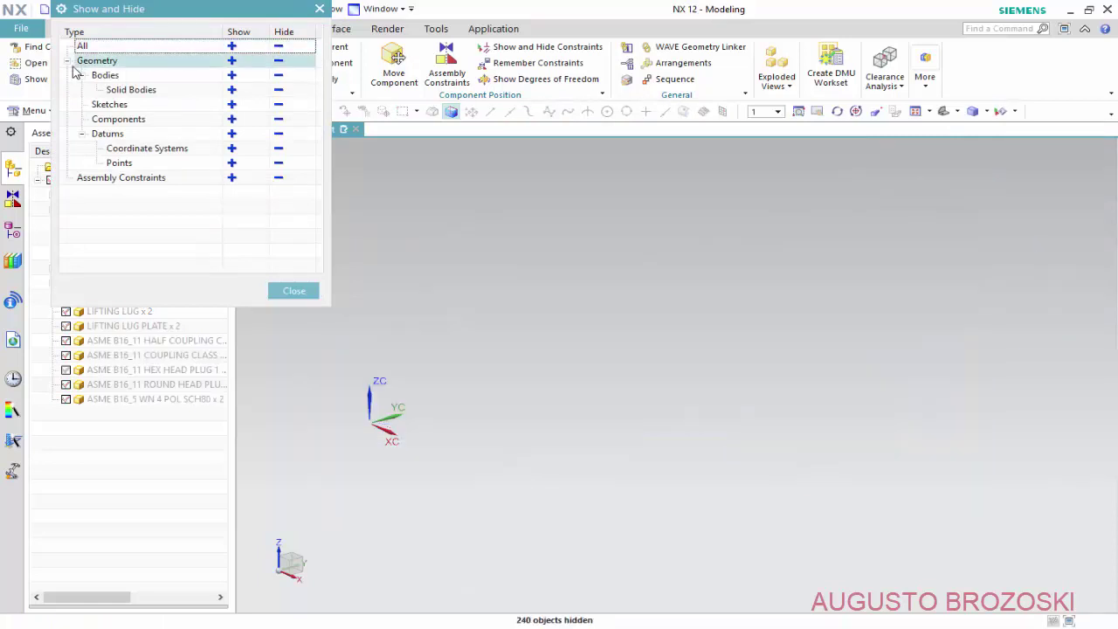
left_click(231, 76)
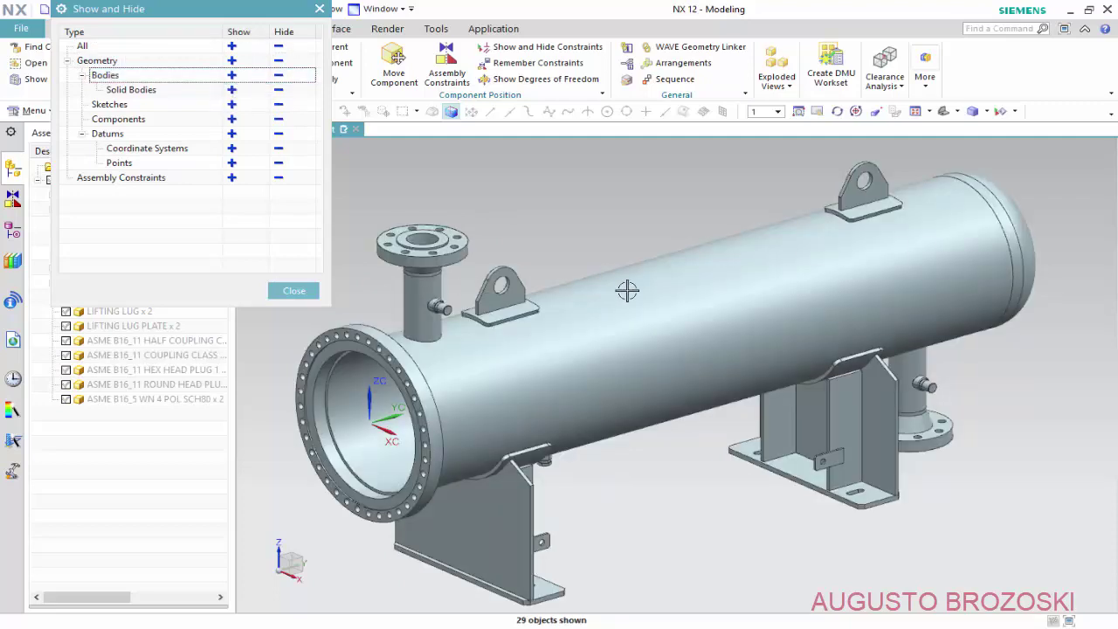
left_click(295, 291)
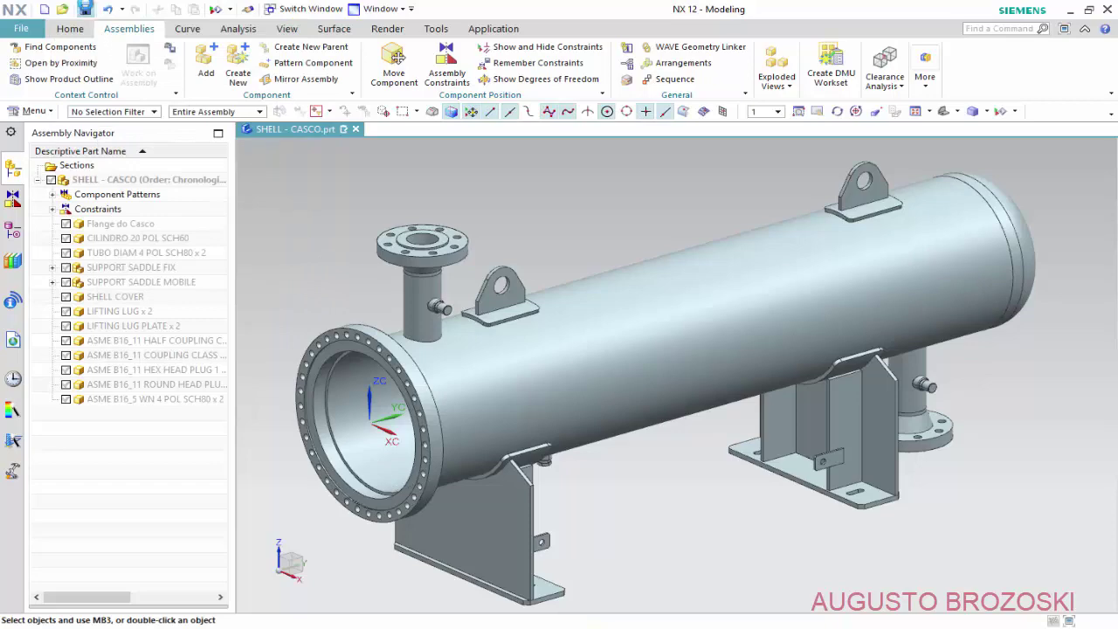
left_click(85, 8)
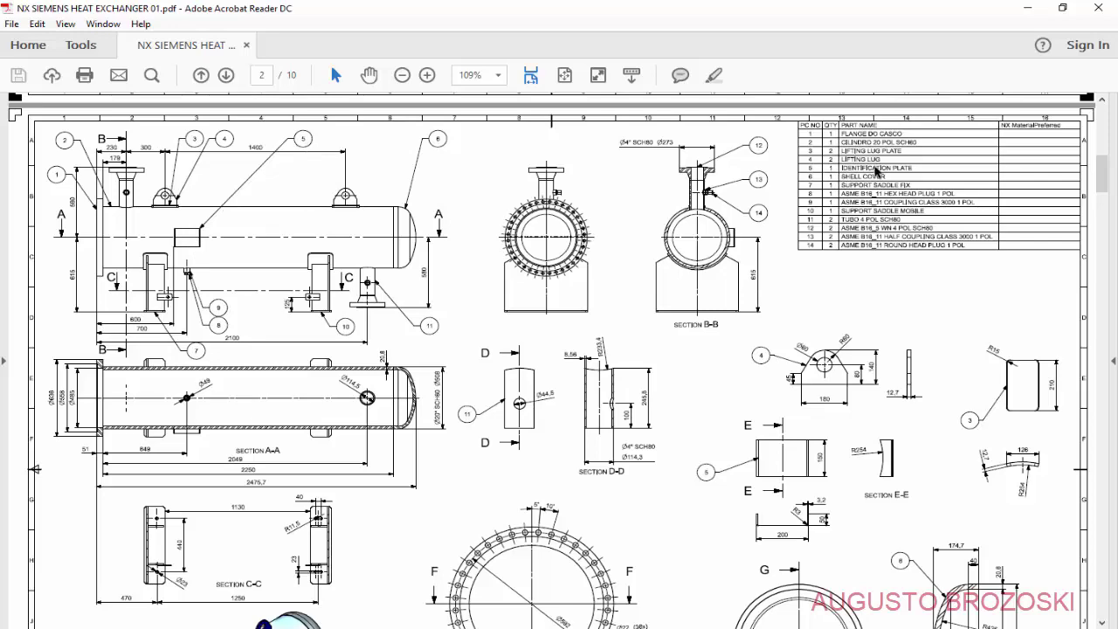
- Switch from the drawing PDF back to the NX assembly window
left_click(1024, 11)
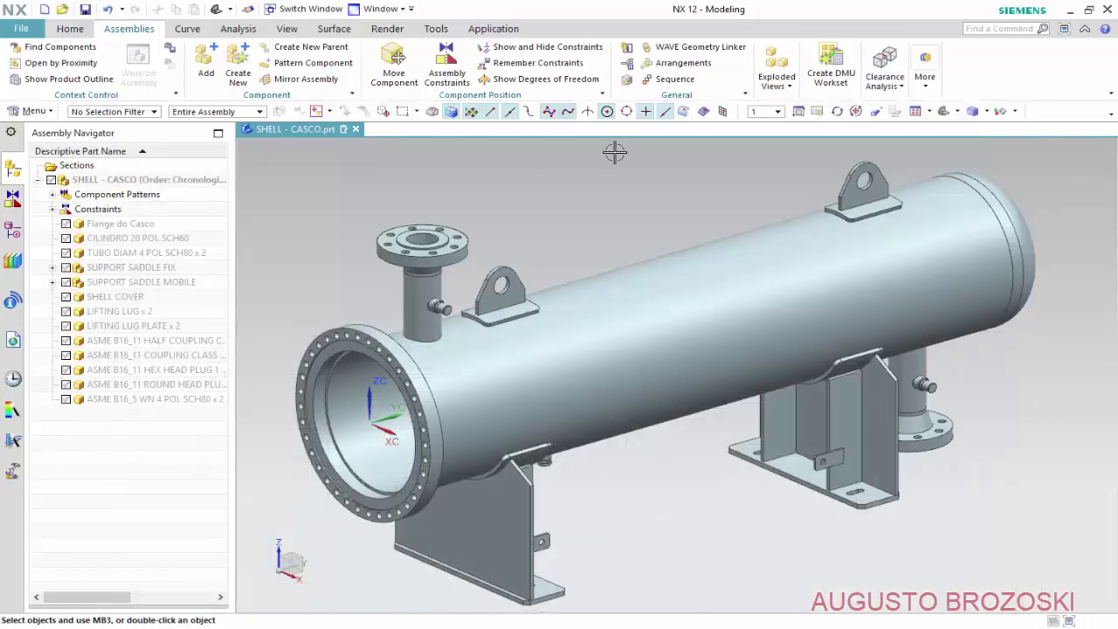
- Make all coordinate systems visible again through Show and Hide
left_click(1016, 111)
left_click(1012, 131)
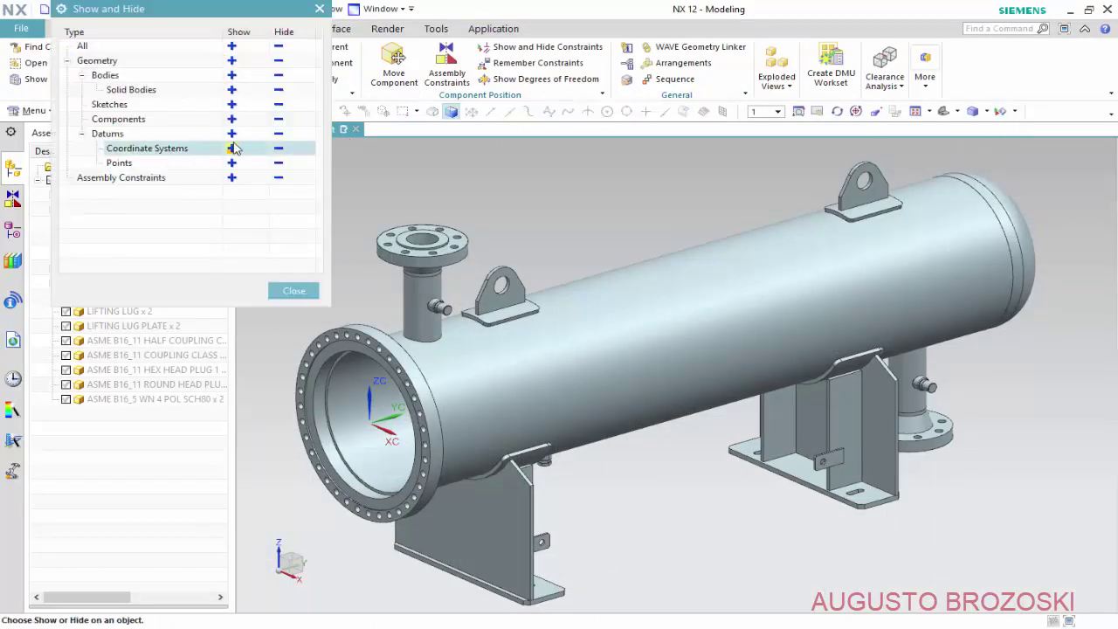
left_click(232, 149)
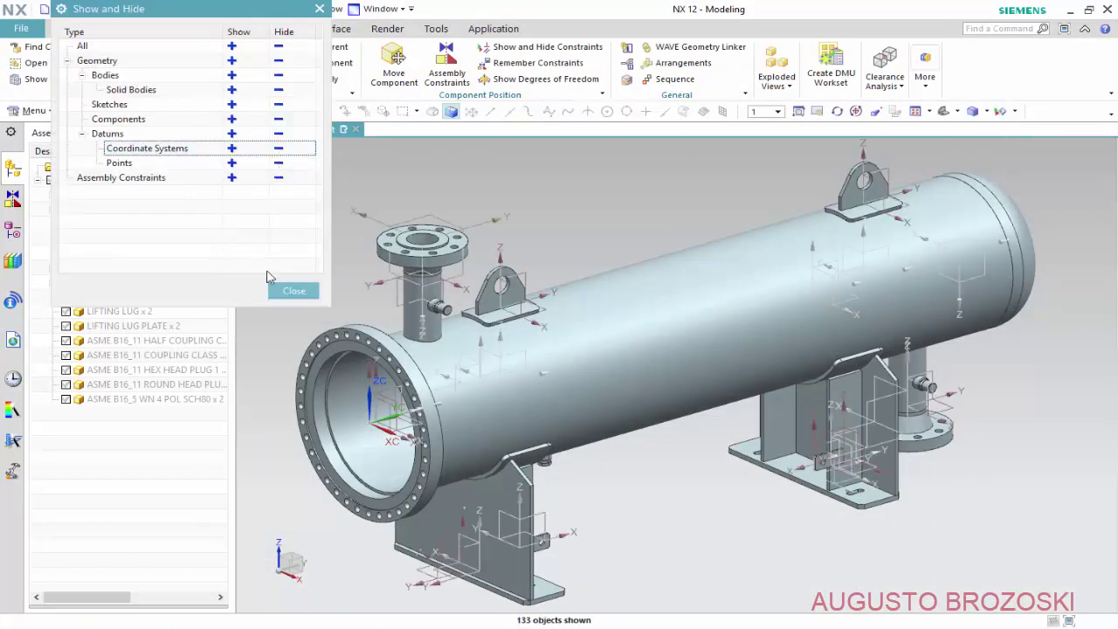
left_click(294, 291)
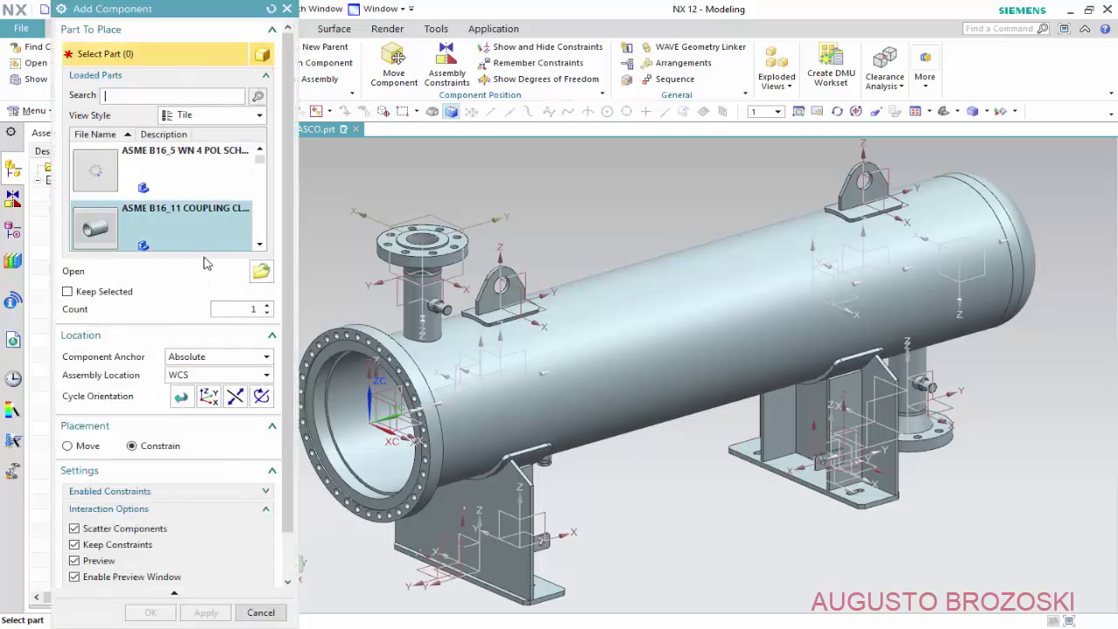
- Load IDENTIFICATION PLATE.prt and move it 770 mm along XC
left_click(262, 272)
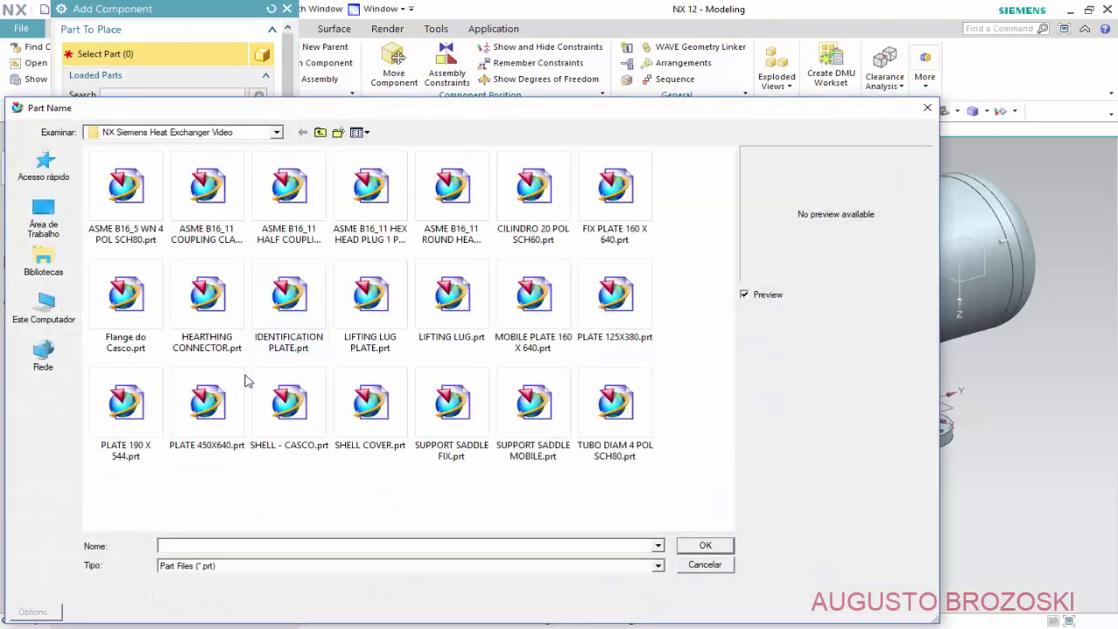
left_click(276, 311)
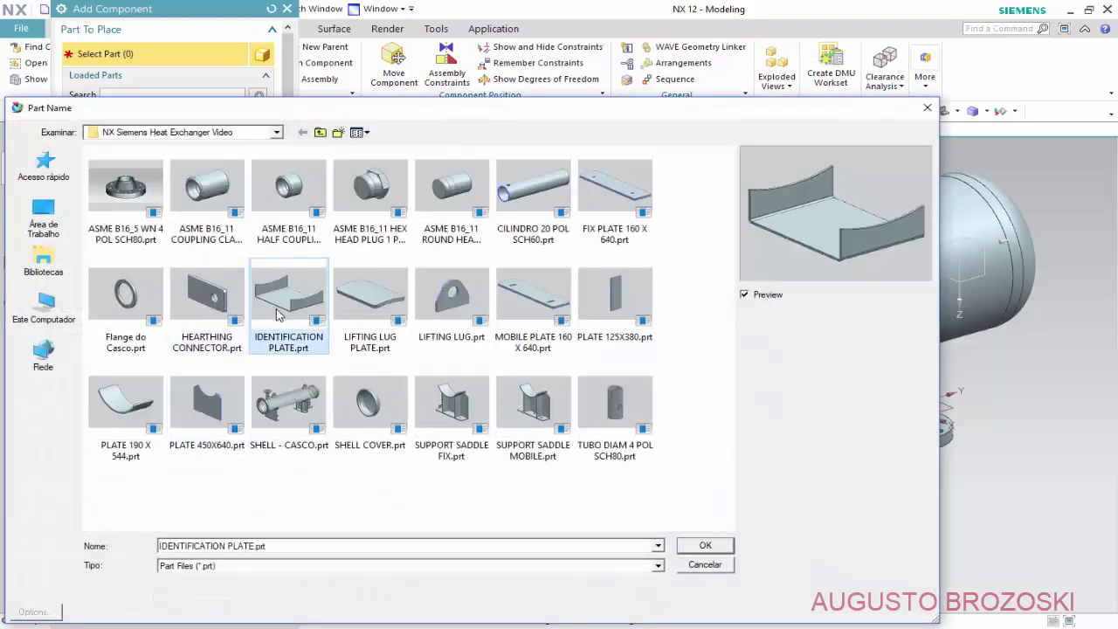
left_click(705, 545)
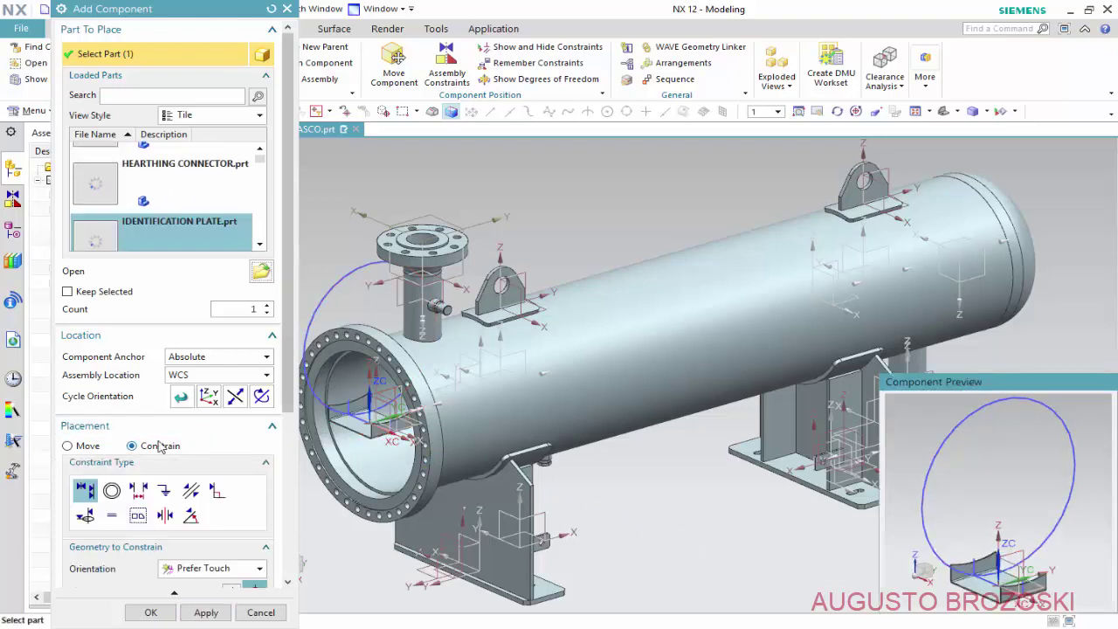
left_click(90, 447)
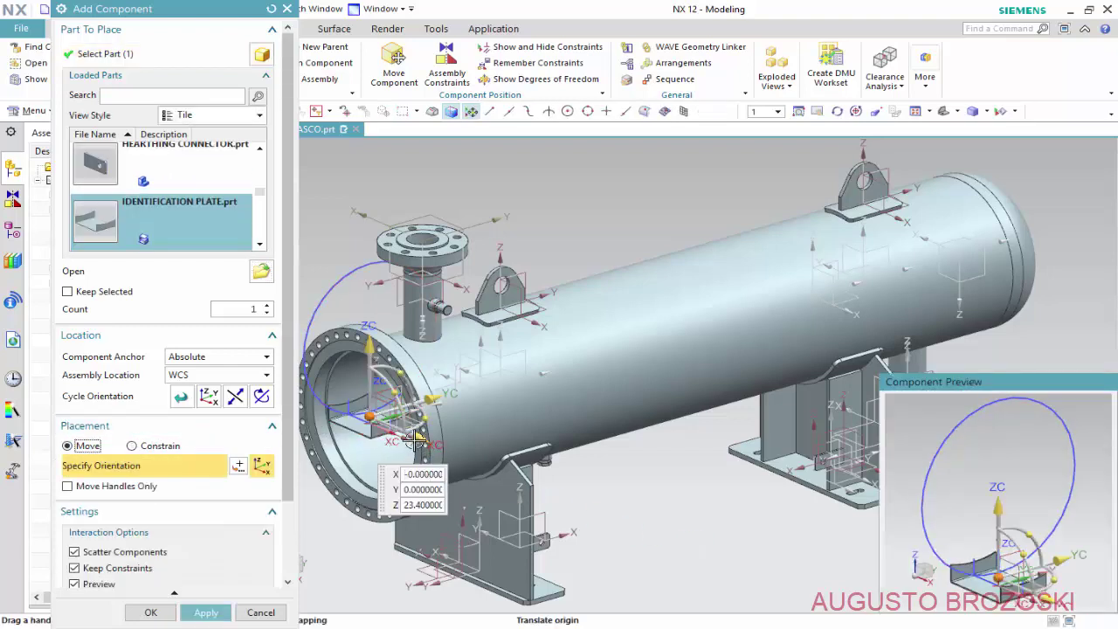
mouse_move(452, 449)
left_mouse_down()
mouse_move(593, 472)
mouse_move(646, 462)
mouse_move(597, 407)
mouse_move(640, 399)
mouse_move(669, 499)
left_mouse_up()
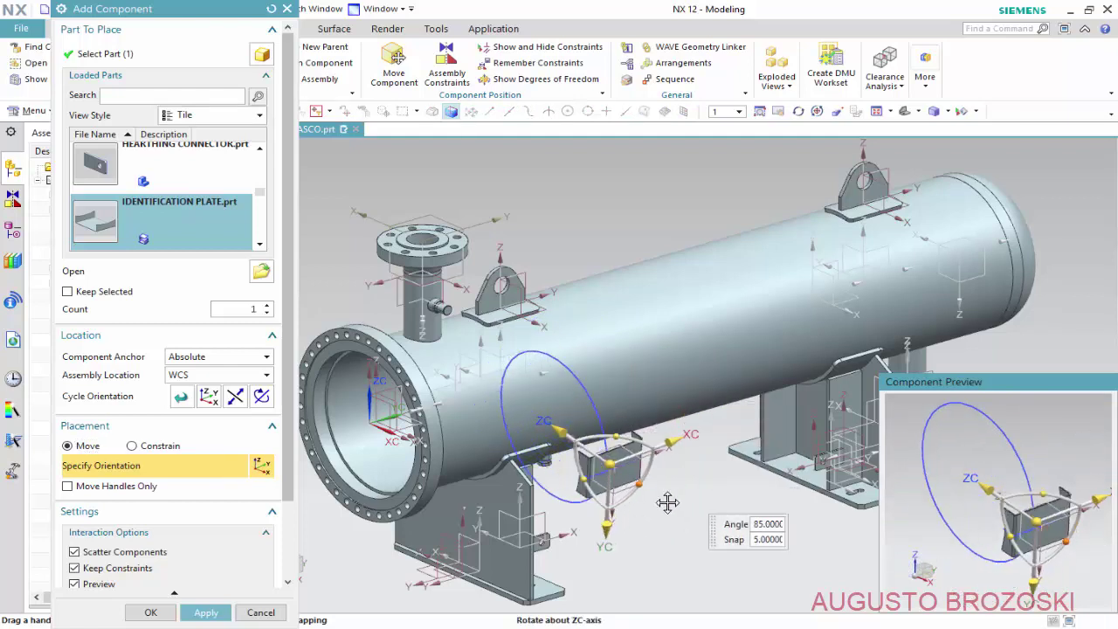
- Touch Align the plate's curved face to the CILINDRO 20 POL SCH60 centerline via Infer Center/Axis
left_click(145, 450)
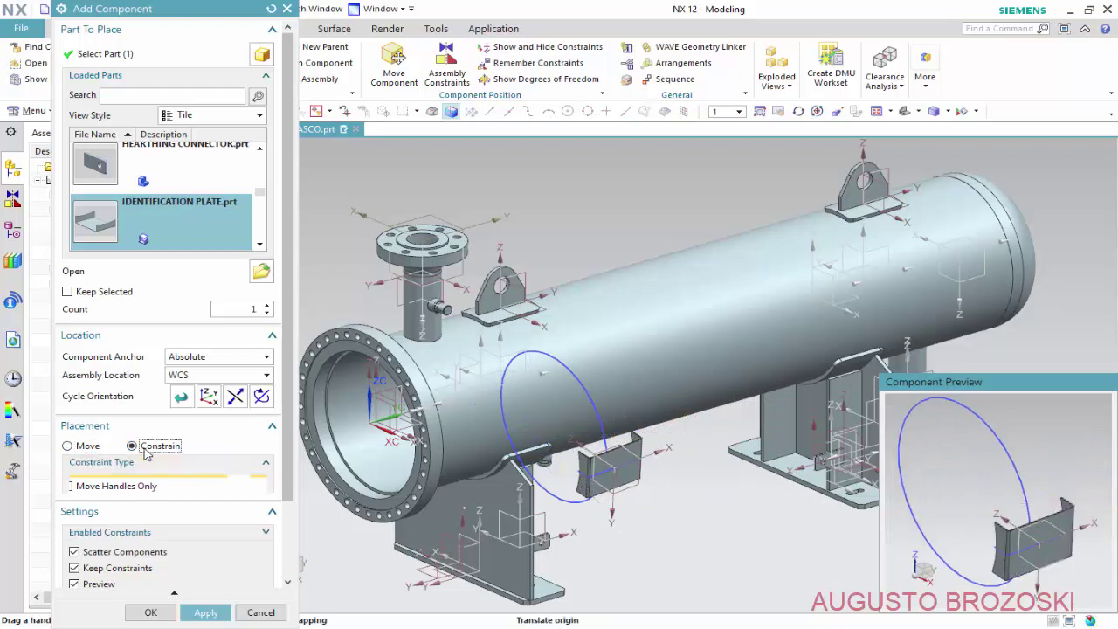
scroll(284, 434, "down", 1)
scroll(284, 434, "down", 4)
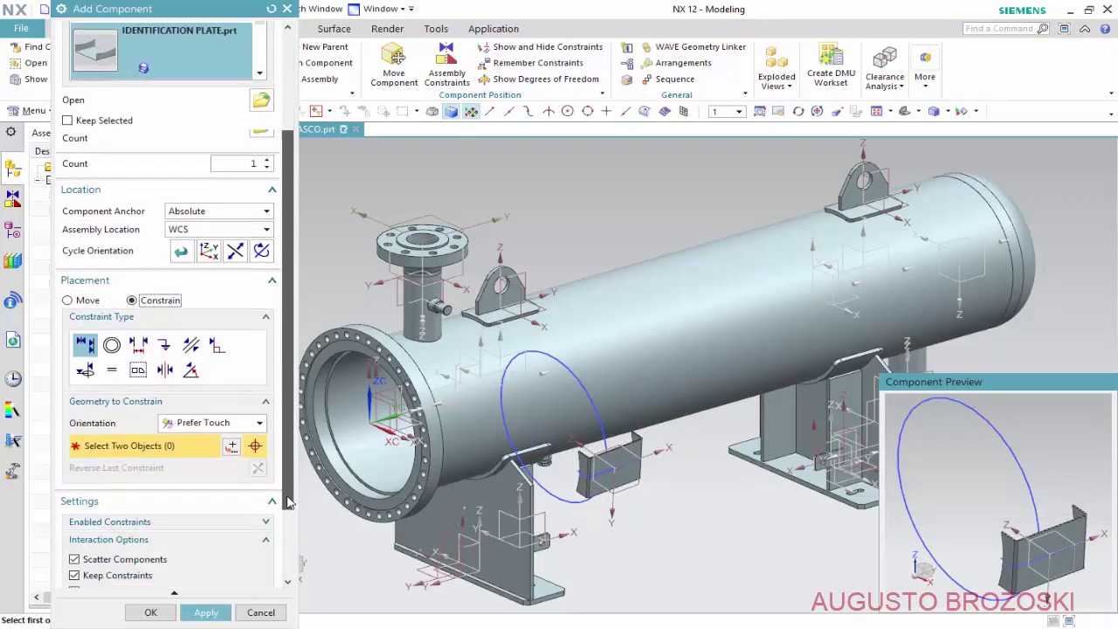
scroll(227, 411, "down", 2)
left_click(254, 367)
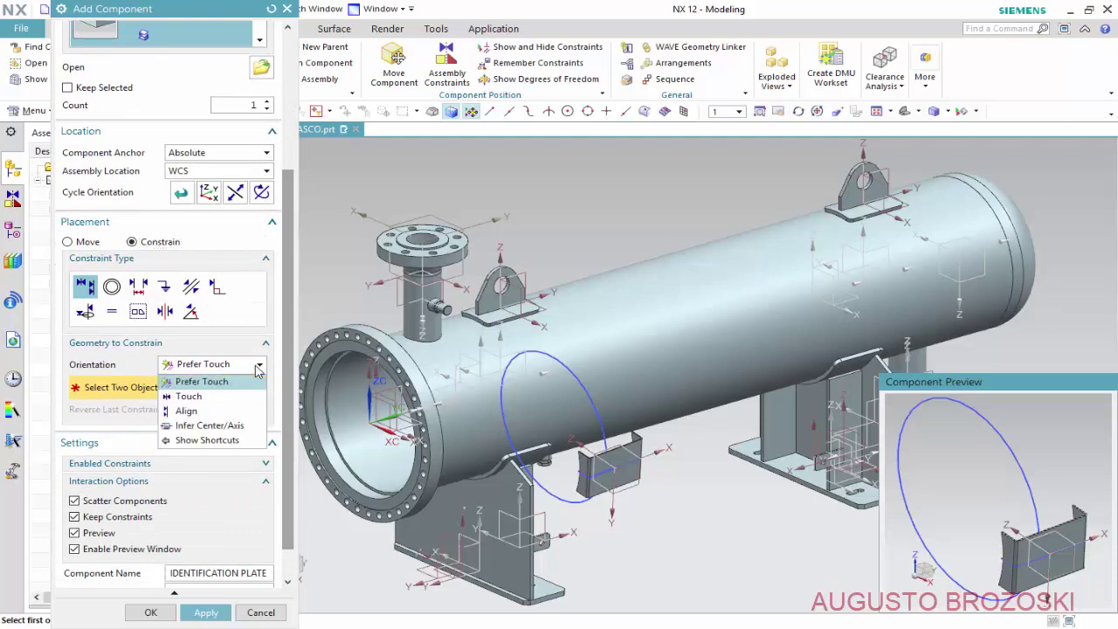
left_click(240, 423)
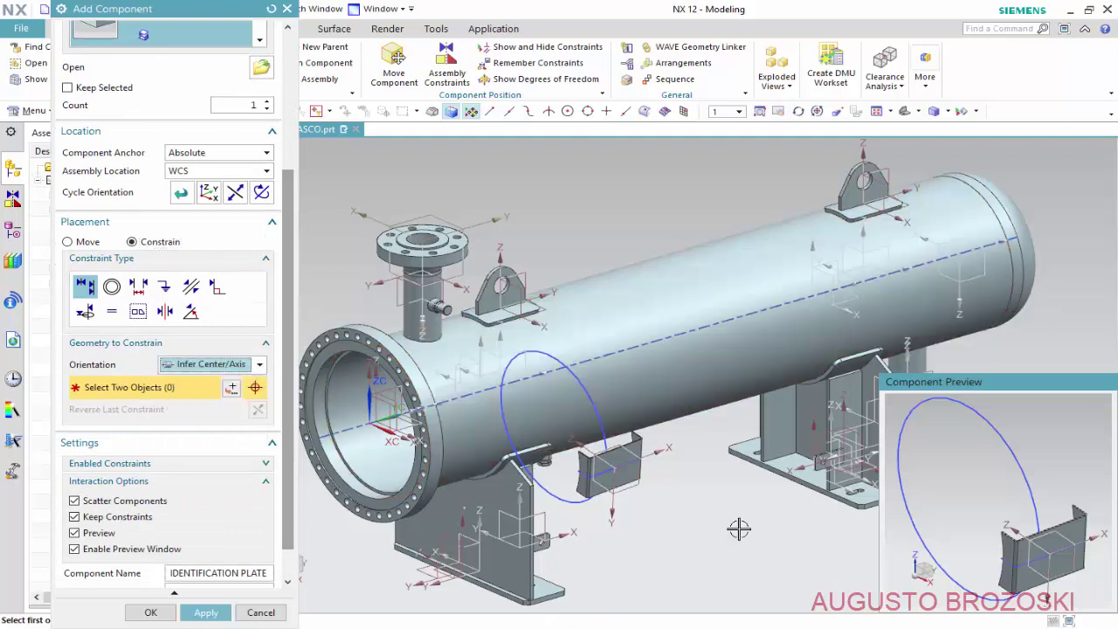
middle_click_drag(1025, 519, 1039, 525)
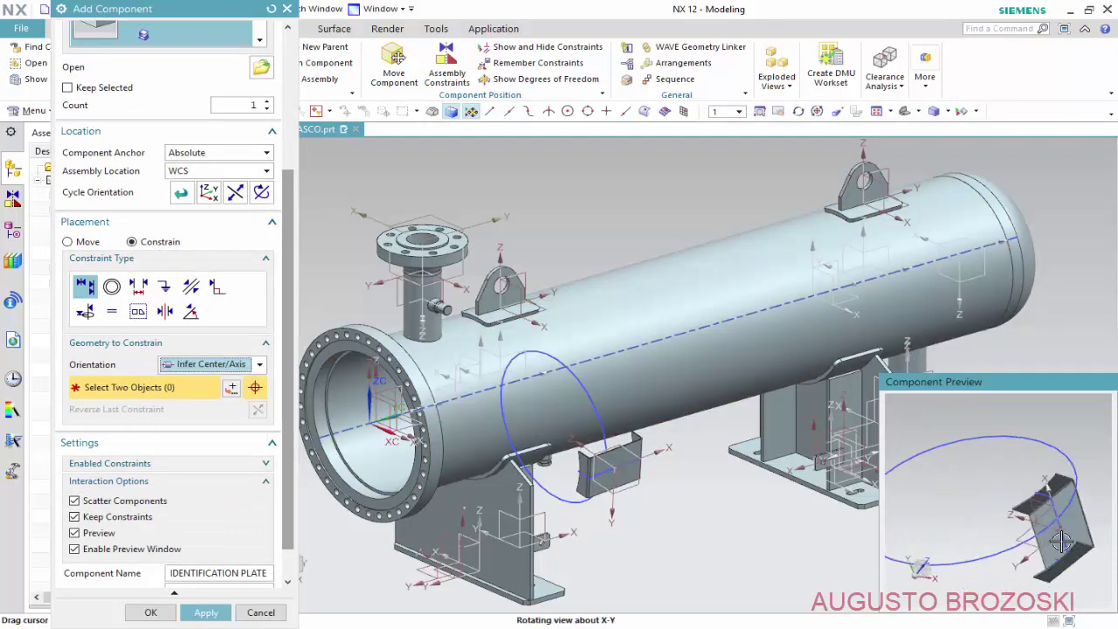
scroll(1044, 524, "up", 3)
scroll(1045, 520, "up", 3)
scroll(1026, 498, "up", 3)
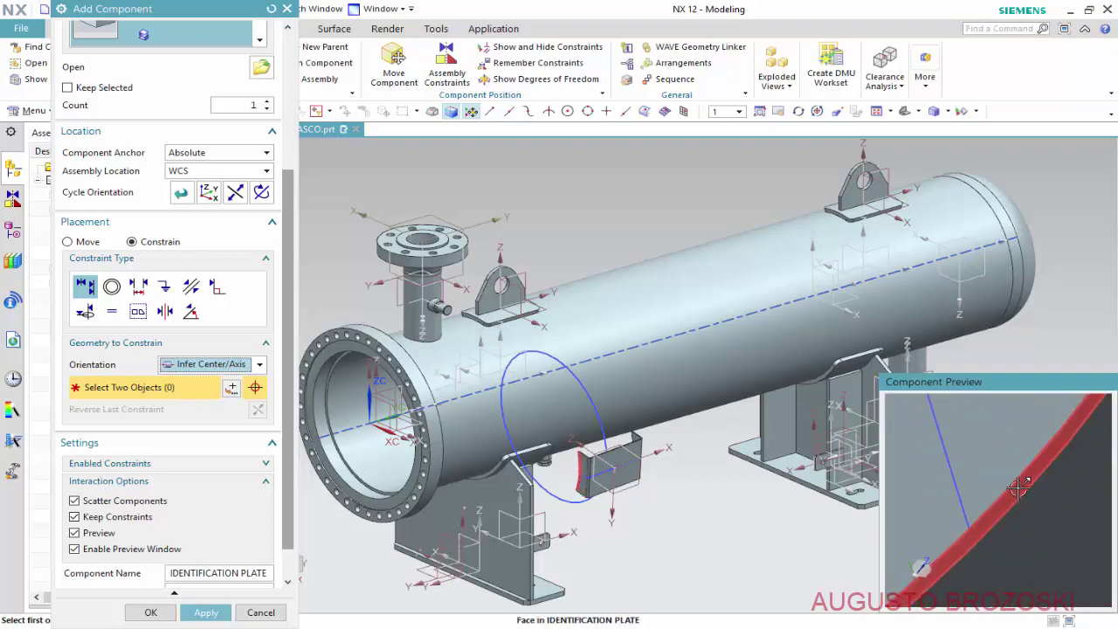
left_click(1019, 489)
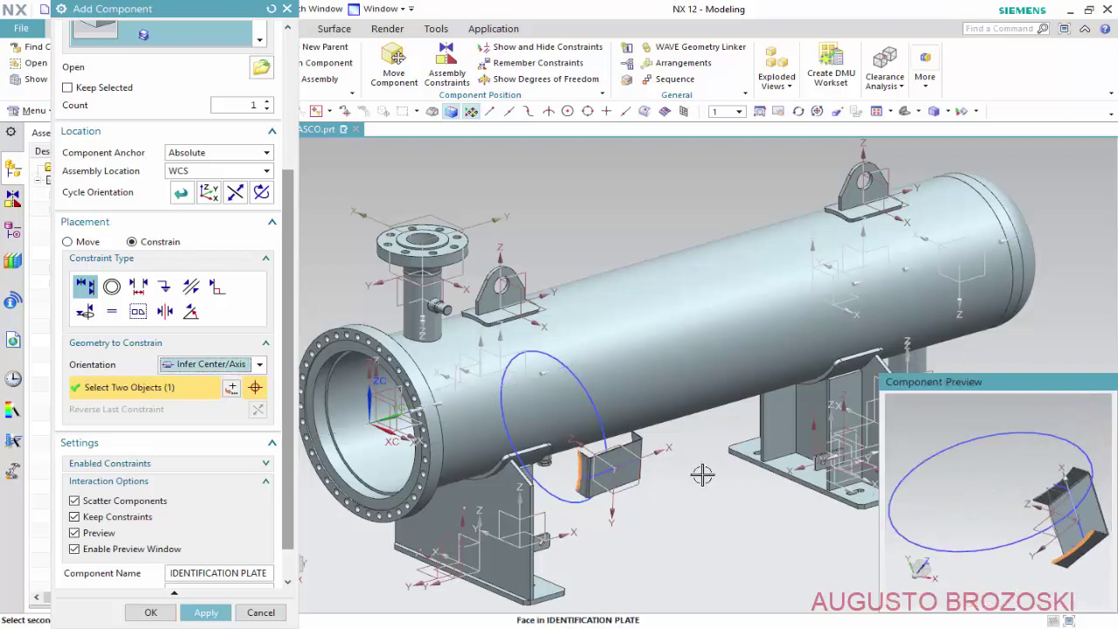
left_click(668, 336)
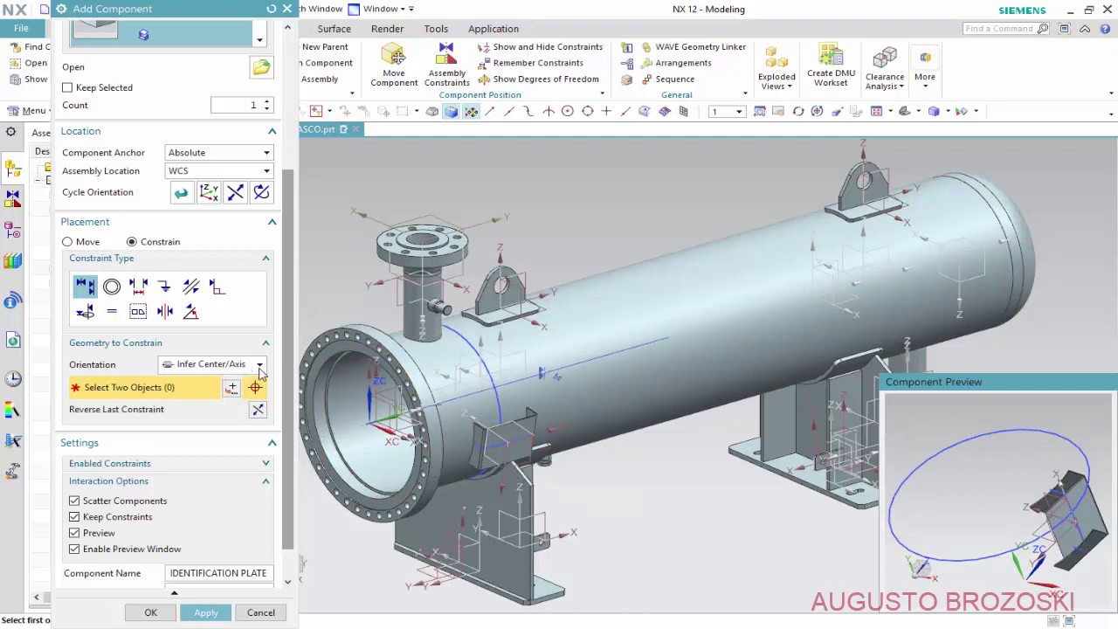
- With Prefer Touch, seat a face of the identification plate against the shell
left_click(219, 364)
left_click(225, 384)
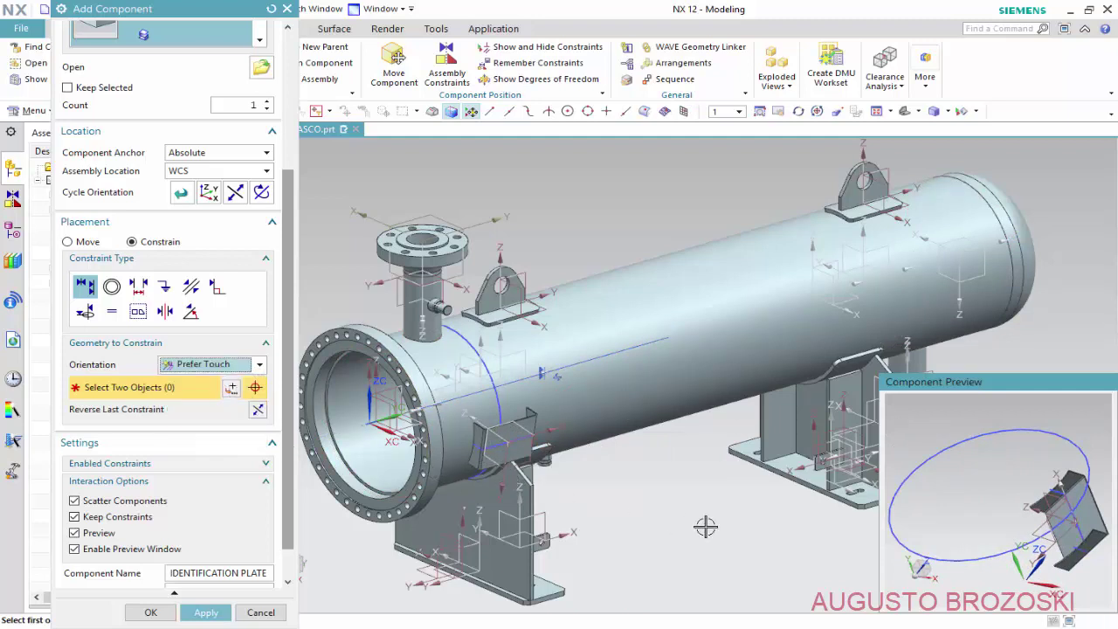
scroll(1070, 520, "up", 3)
scroll(1067, 519, "up", 4)
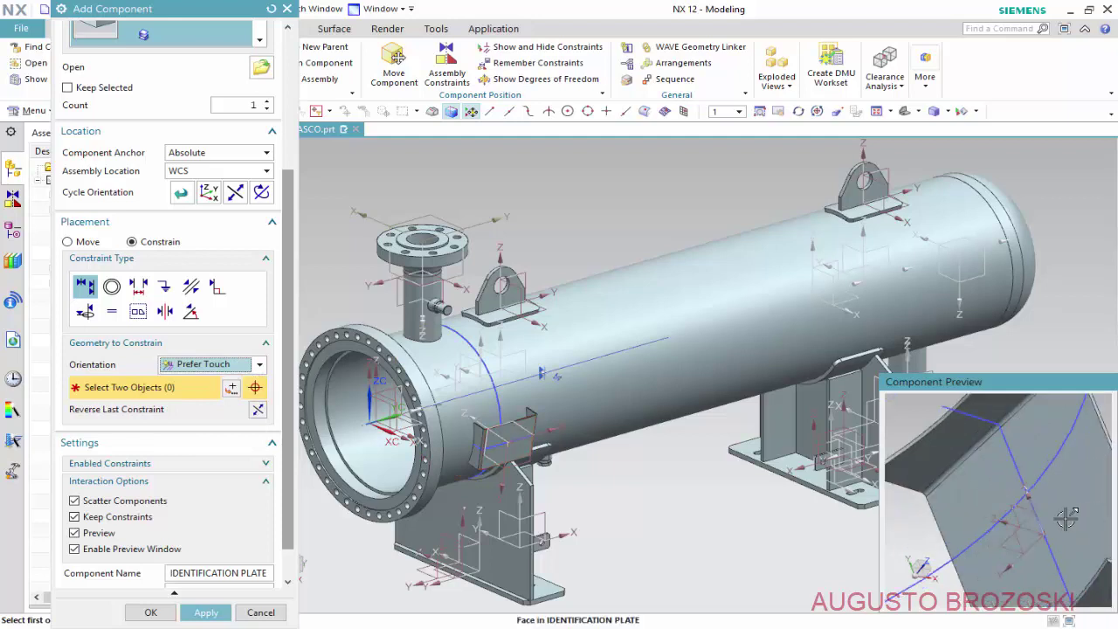
left_click(1021, 514)
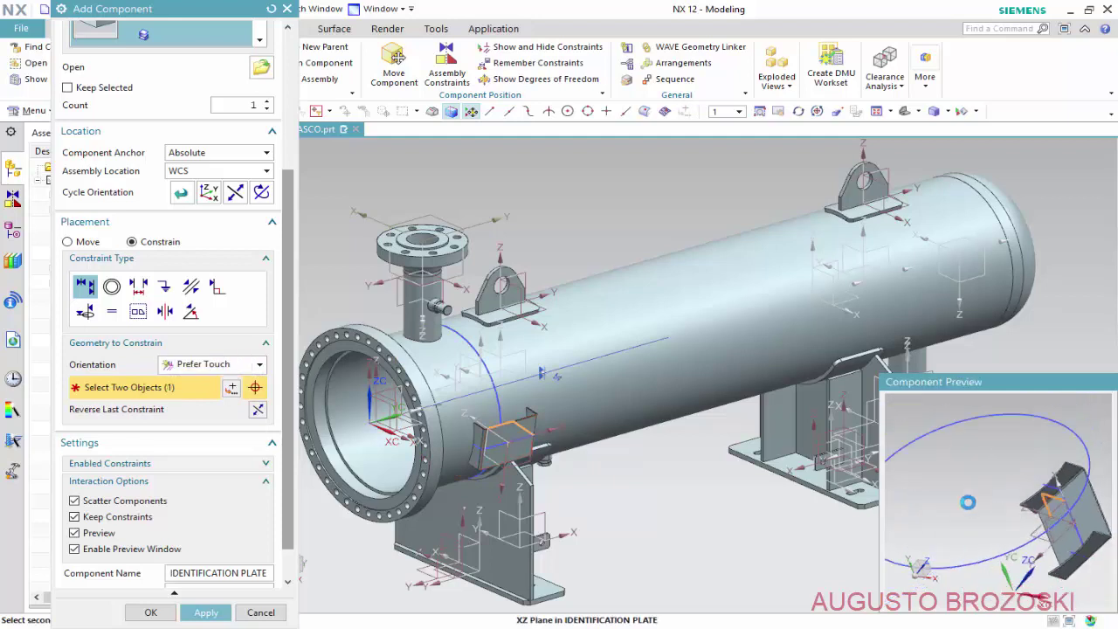
scroll(373, 439, "up", 3)
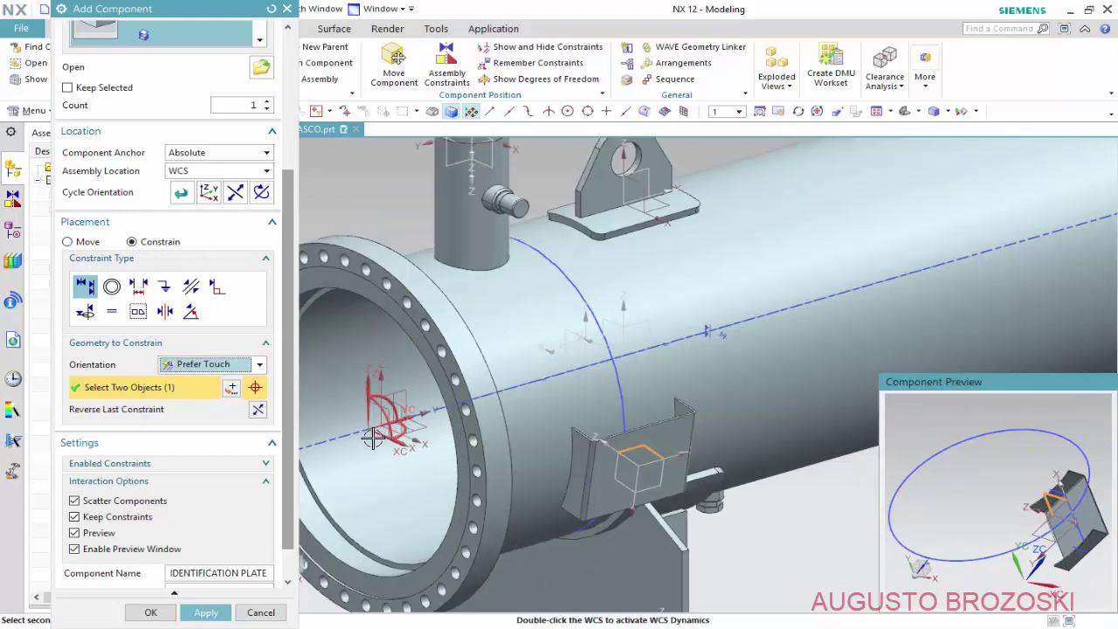
scroll(373, 439, "up", 3)
scroll(373, 439, "up", 2)
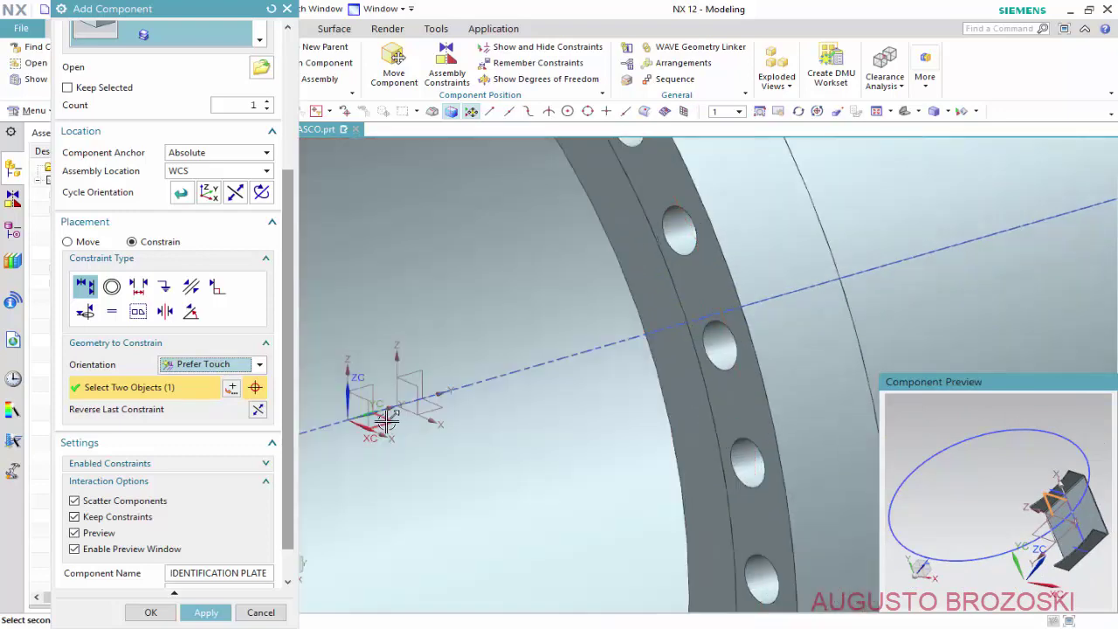
left_click(561, 426)
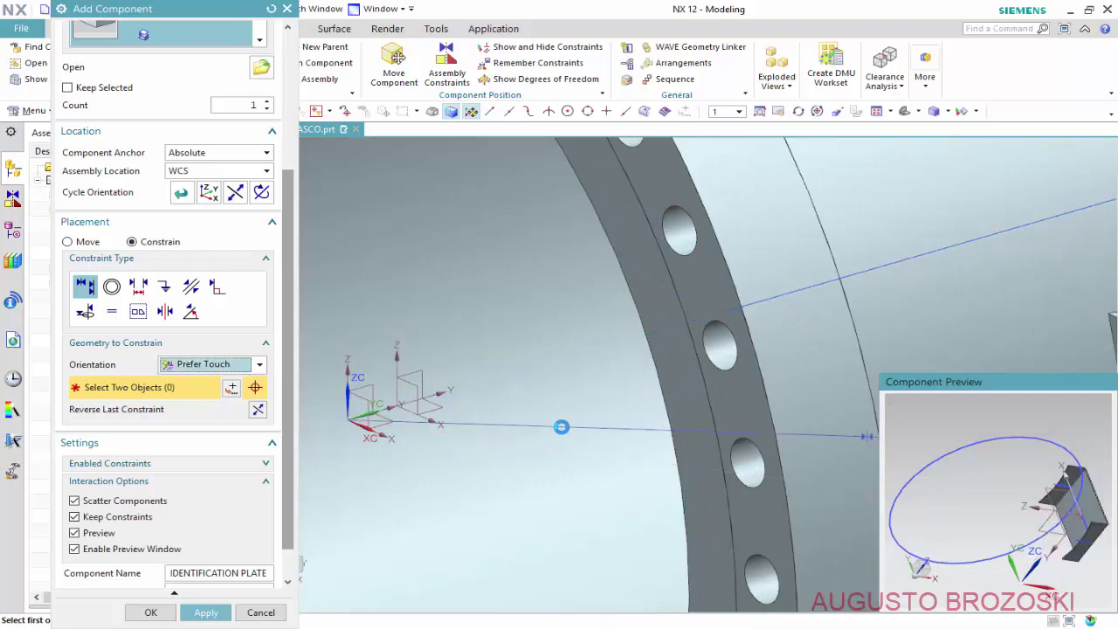
scroll(565, 429, "down", 5)
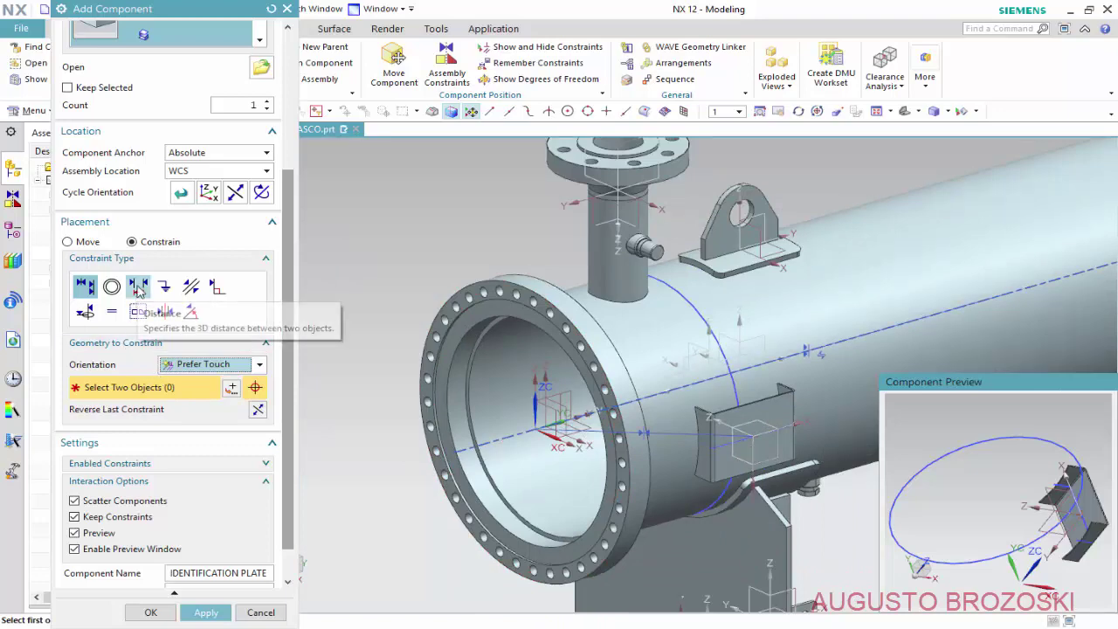
- Change the constraint type to Distance
left_click(138, 286)
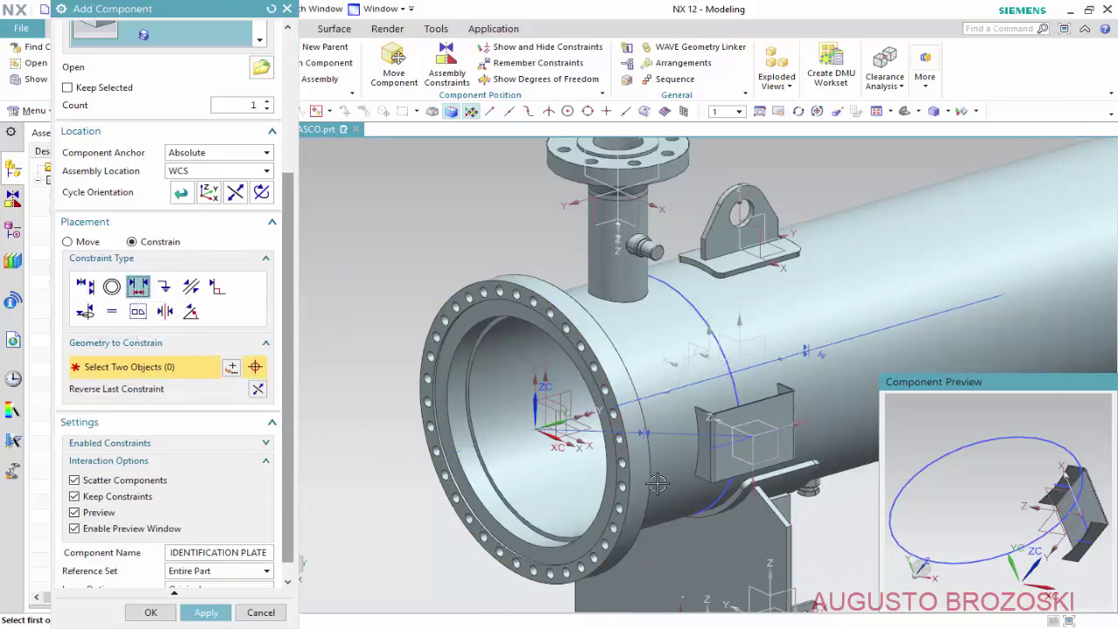
scroll(769, 454, "up", 2)
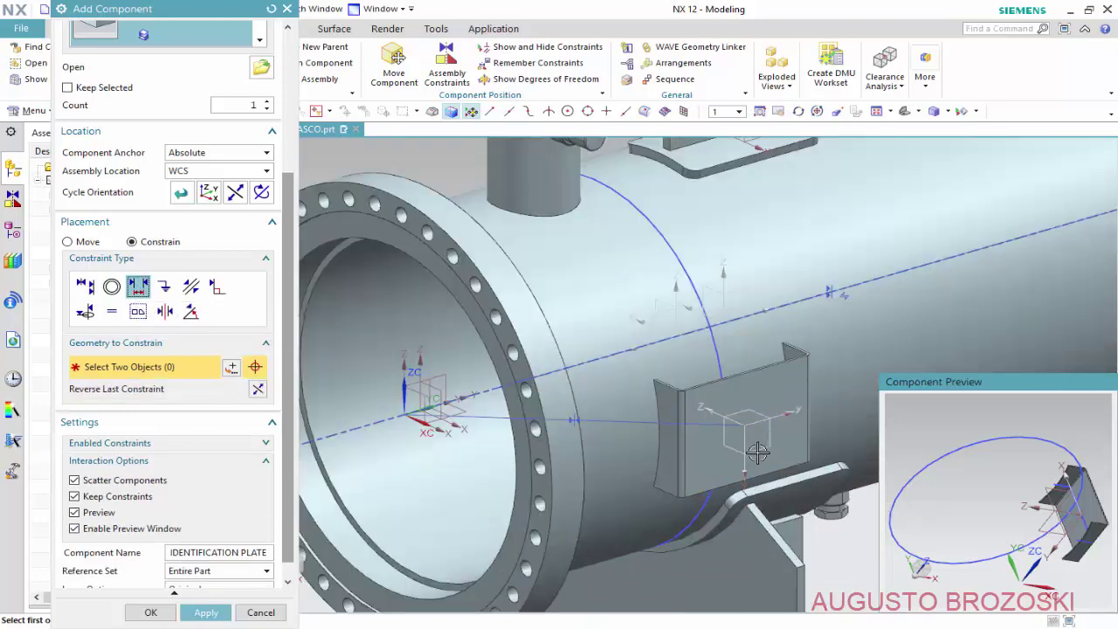
scroll(738, 450, "up", 2)
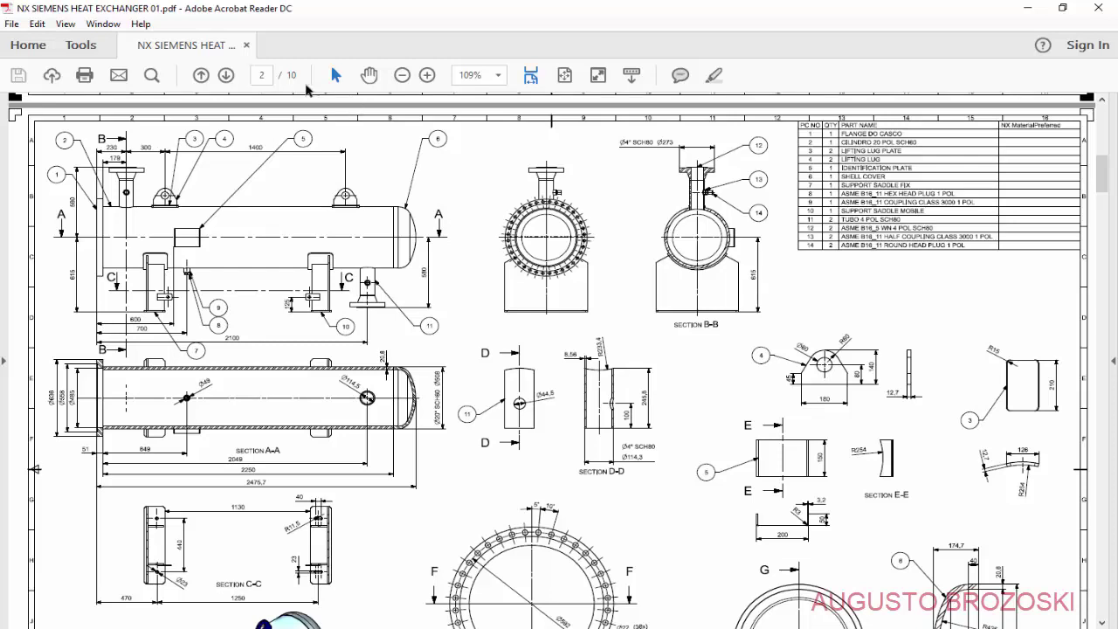
- Zoom the exchanger drawing to 200% to read the side-view dimensions, then return to NX
left_click(428, 75)
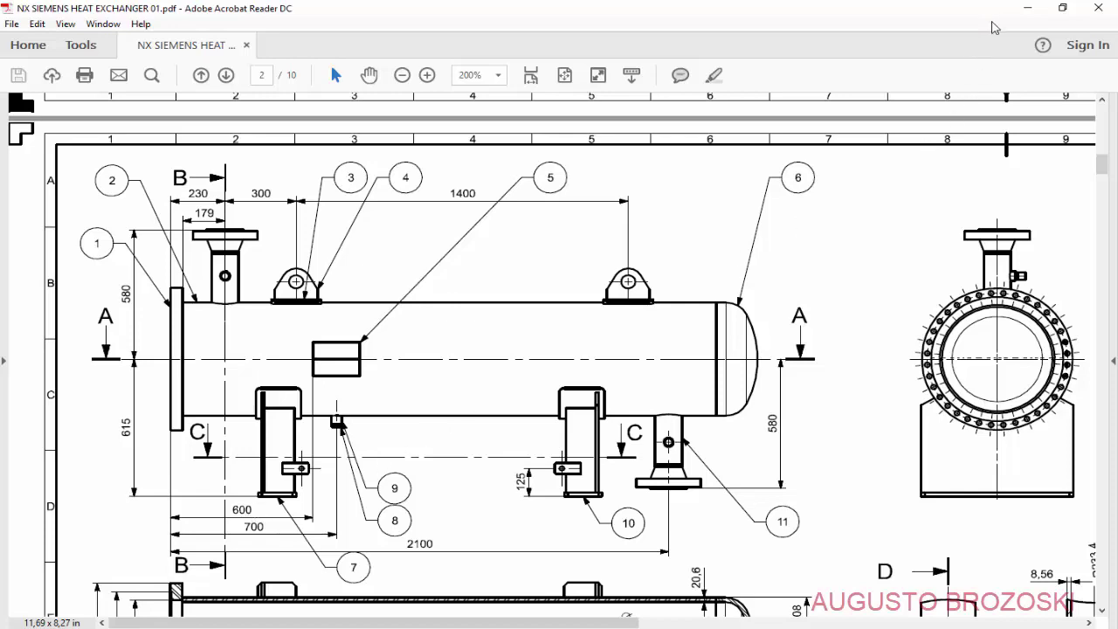
left_click(1027, 7)
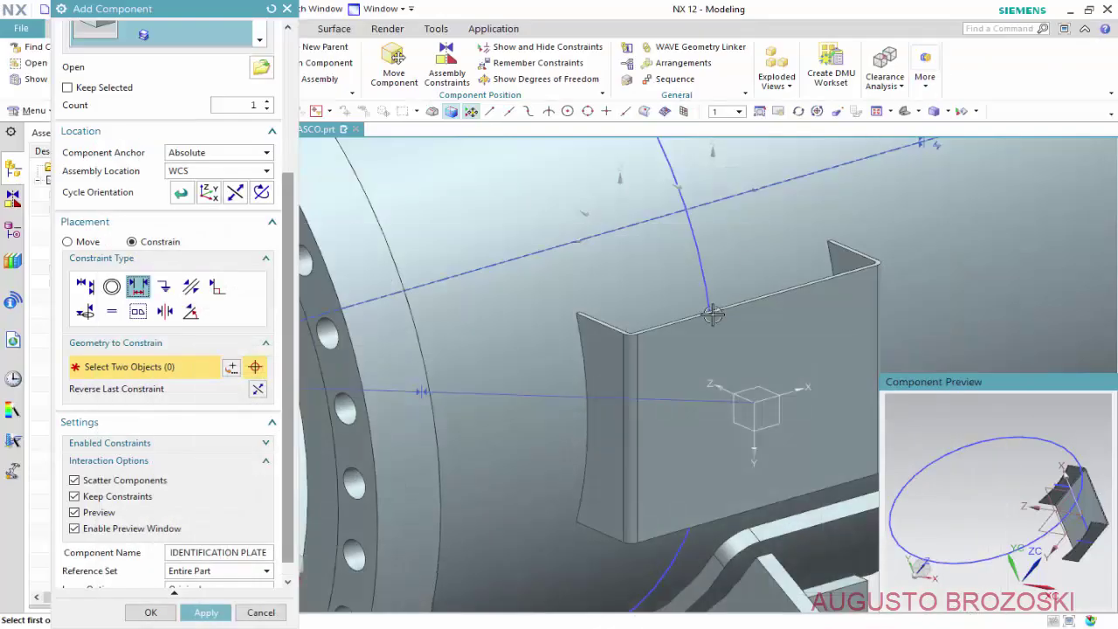
- Pick the identification plate's end face and the flange face as the distance constraint pair
left_click(609, 367)
scroll(603, 371, "down", 5)
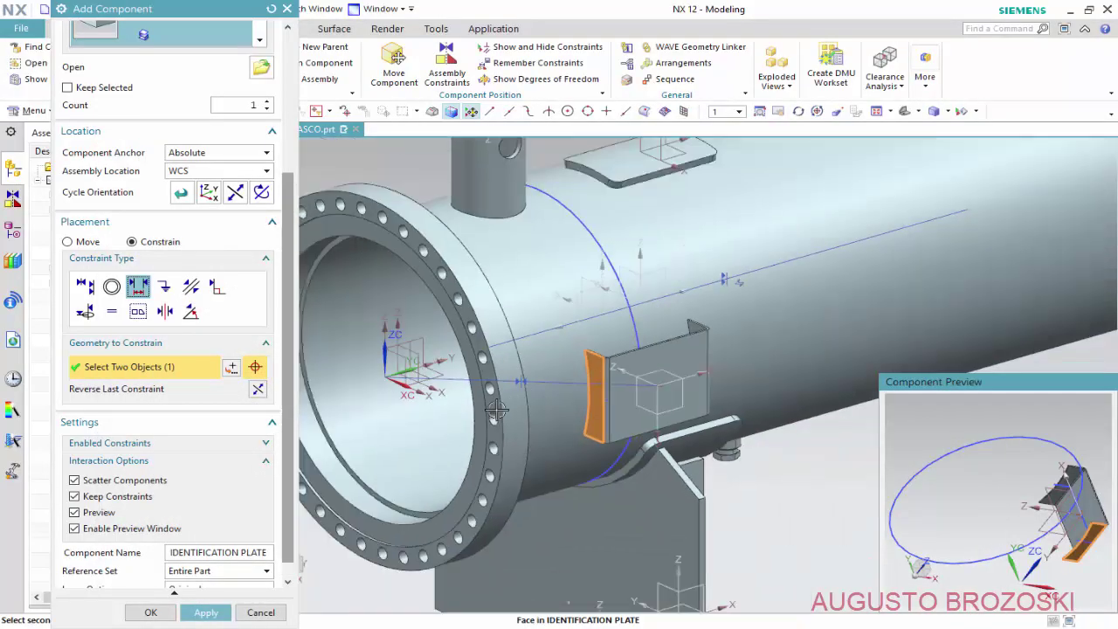
scroll(495, 411, "up", 2)
scroll(524, 393, "up", 3)
left_click(523, 393)
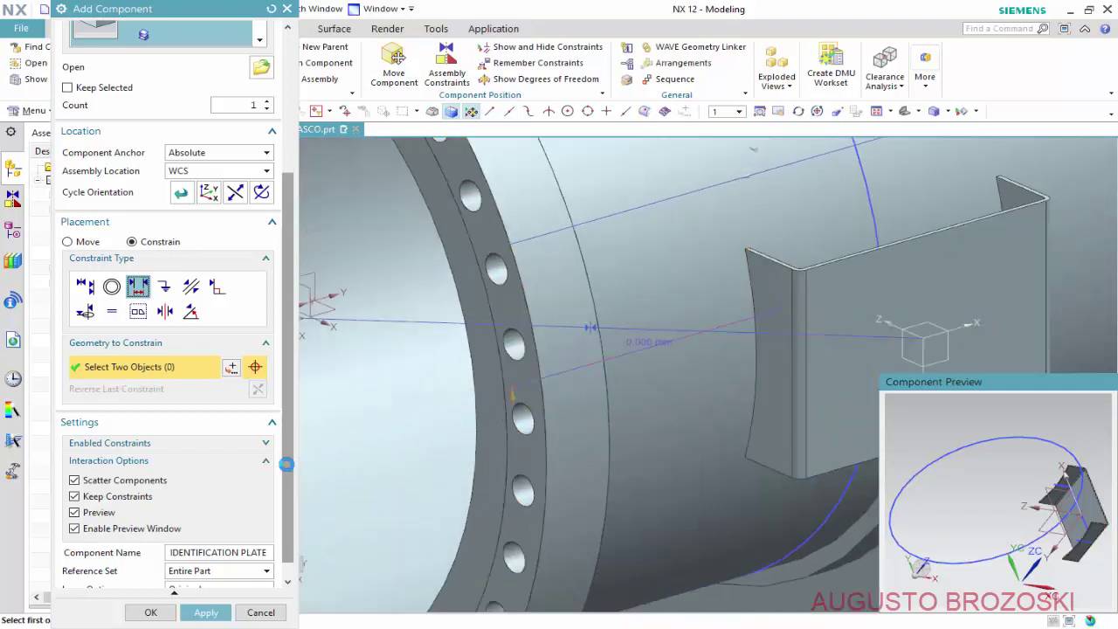
- Set the plate distance to 600 mm and add the identification plate to the assembly
left_click(199, 440)
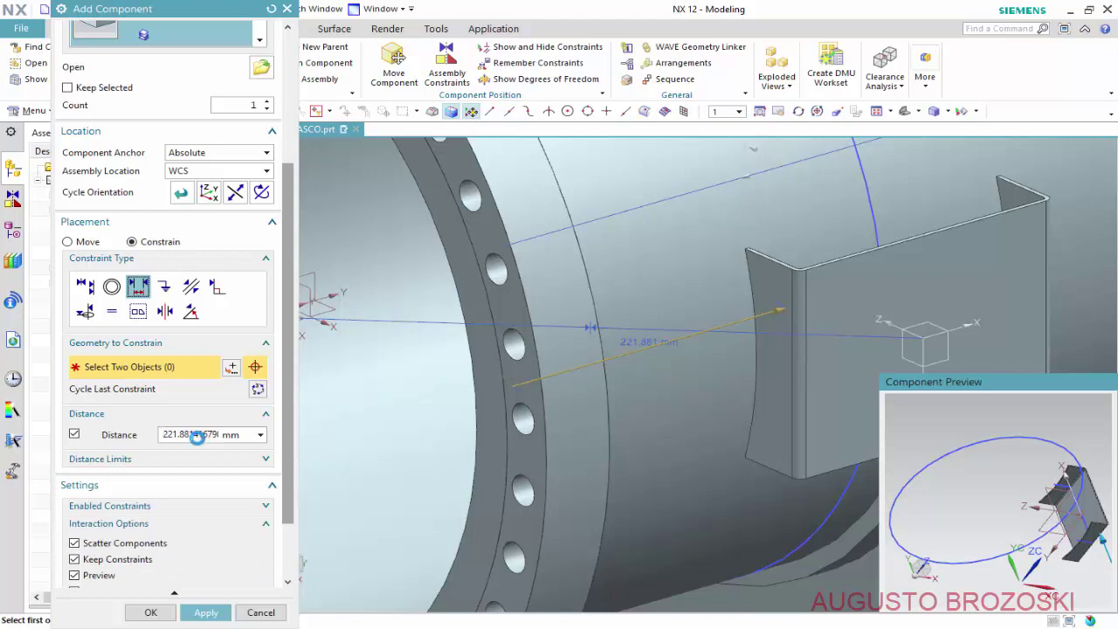
double_click(199, 441)
type("600")
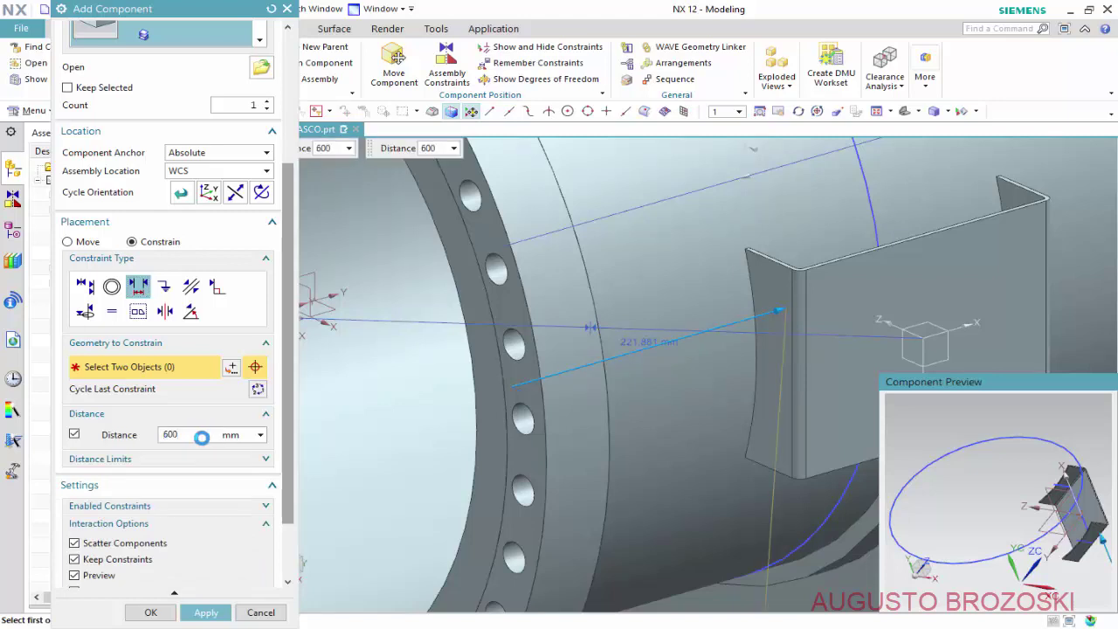
key("Return")
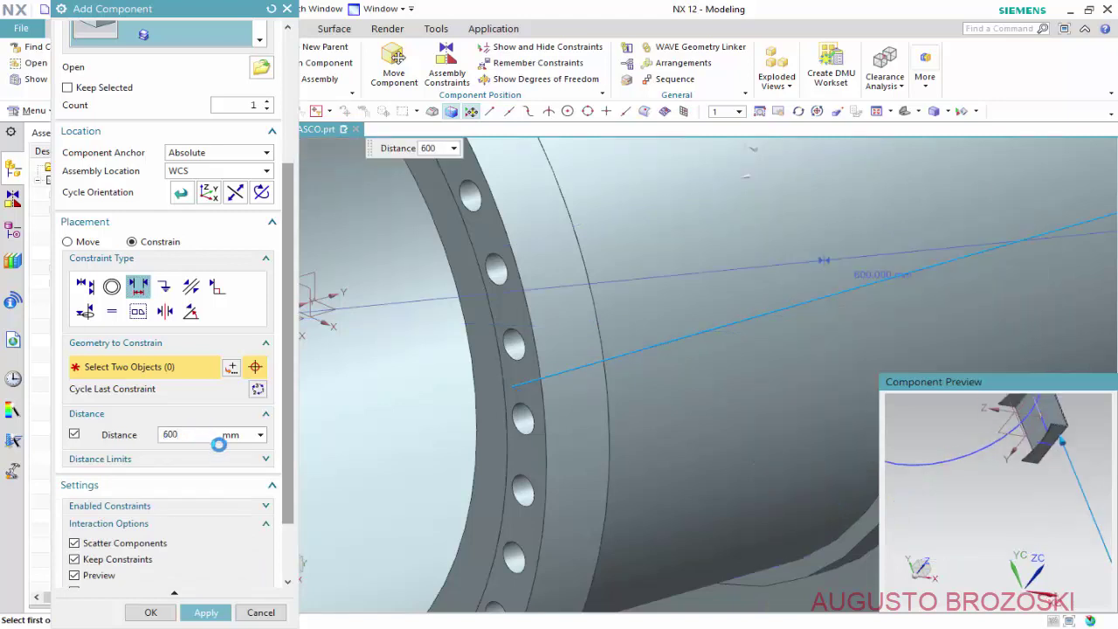
scroll(523, 396, "down", 2)
scroll(523, 396, "down", 2)
scroll(522, 396, "down", 2)
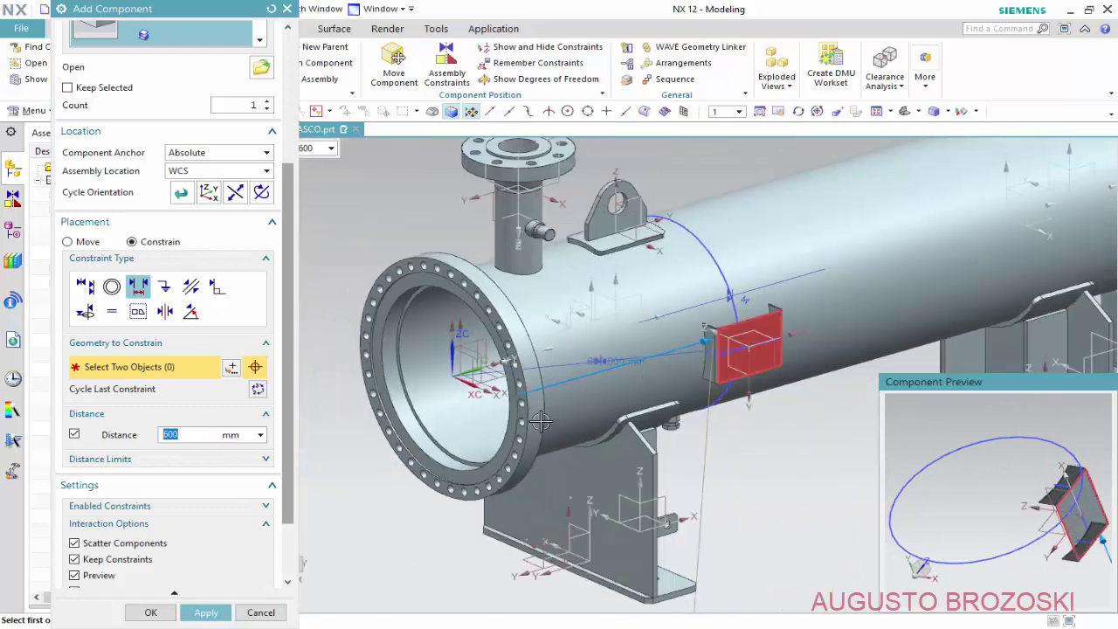
left_click(207, 613)
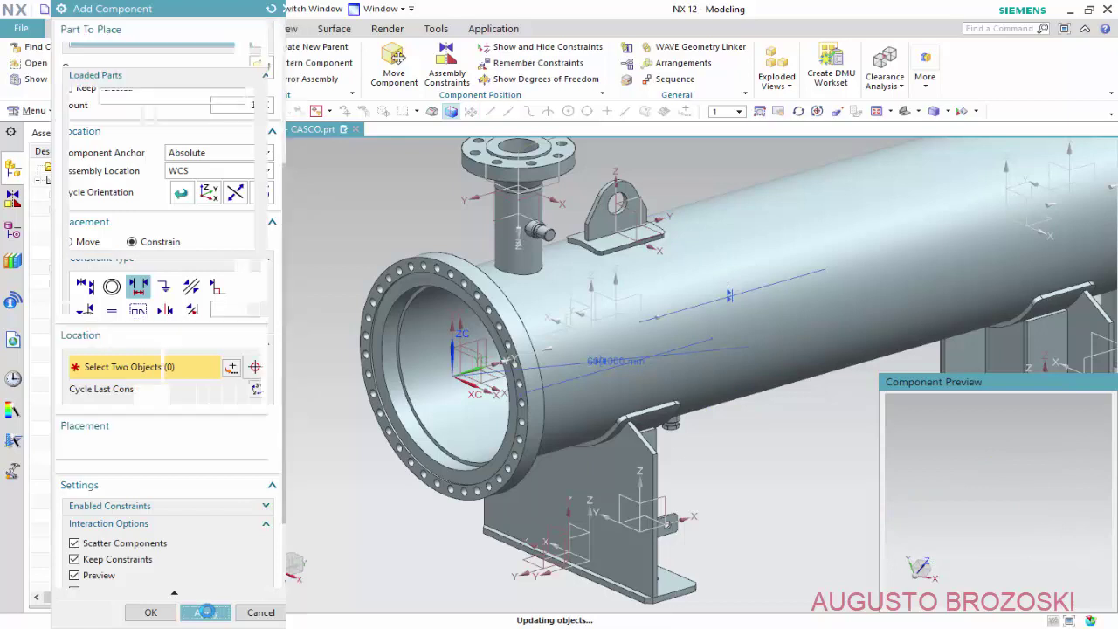
left_click(260, 612)
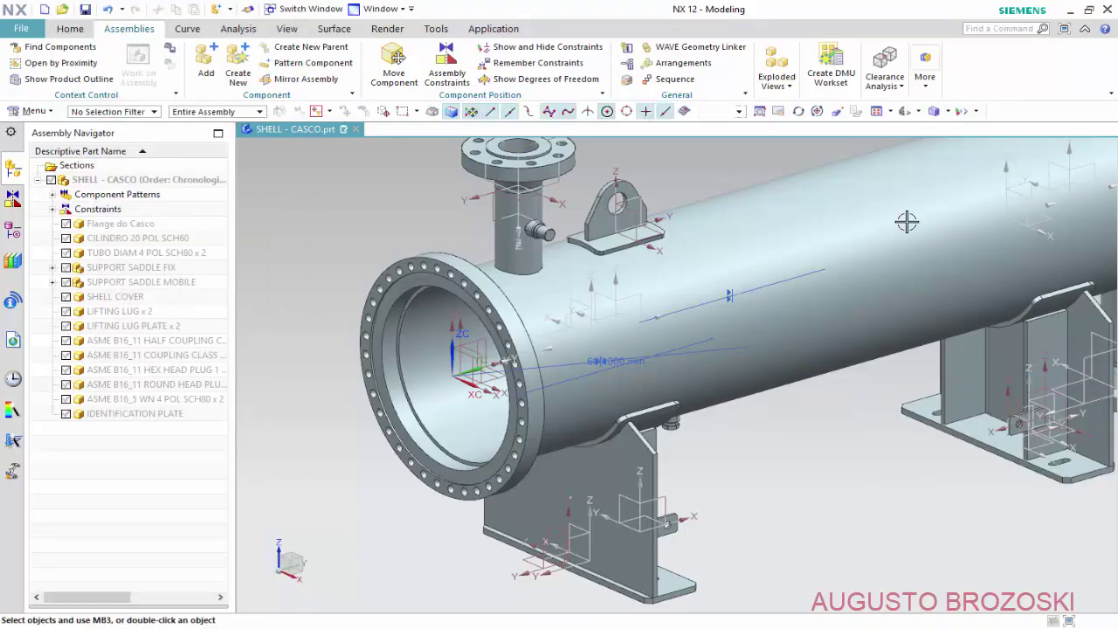
- Switch to Trimetric view and hide all objects except solid bodies
left_click(943, 111)
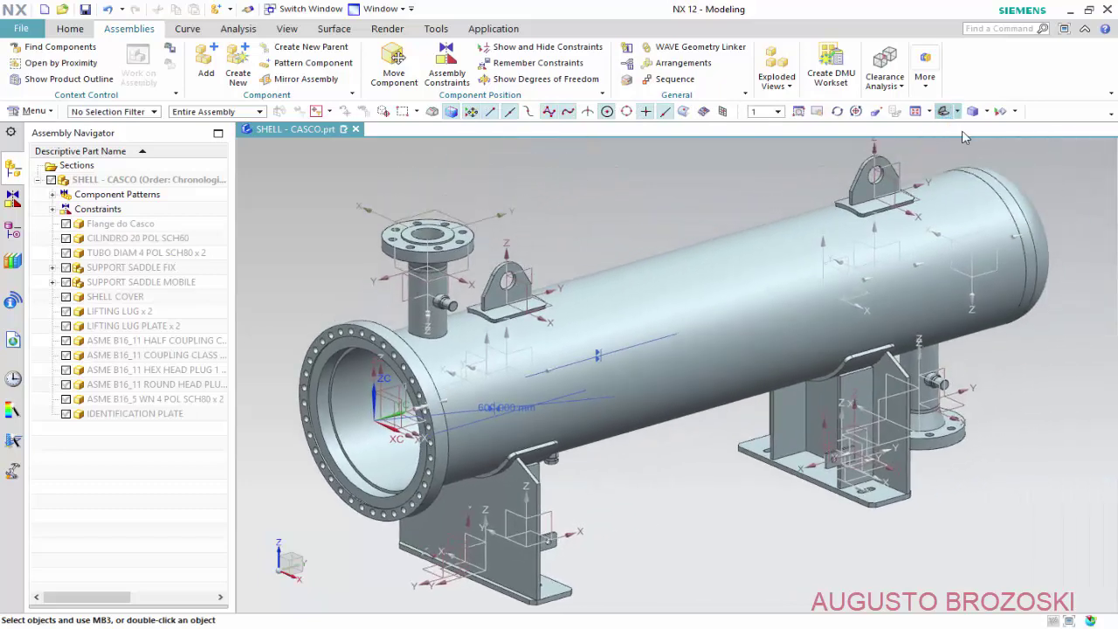
left_click(1015, 111)
left_click(1015, 129)
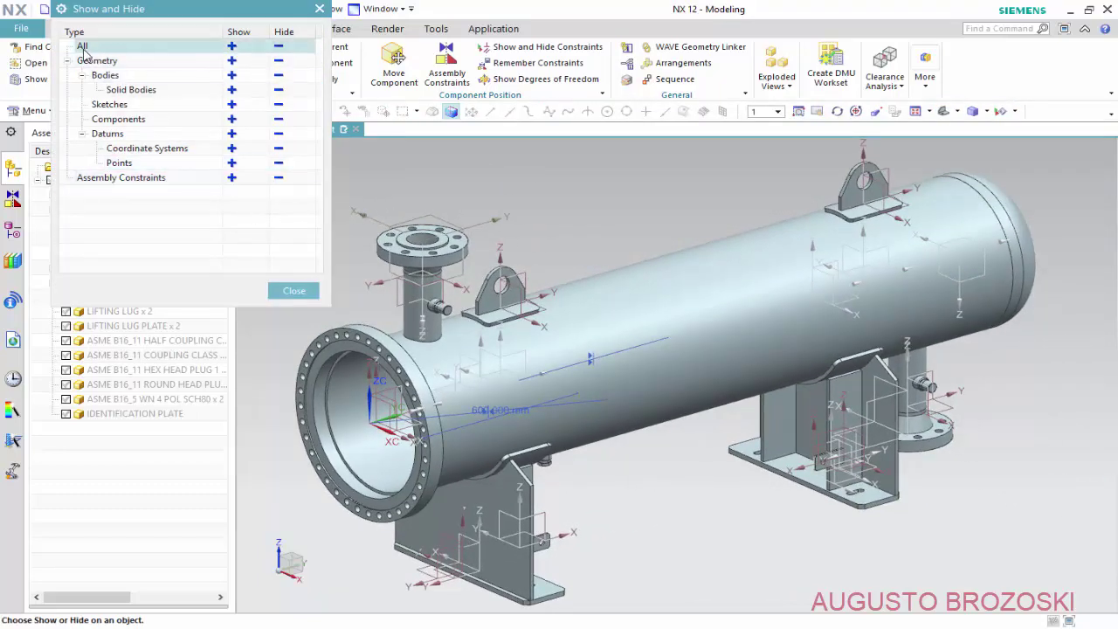
left_click(278, 46)
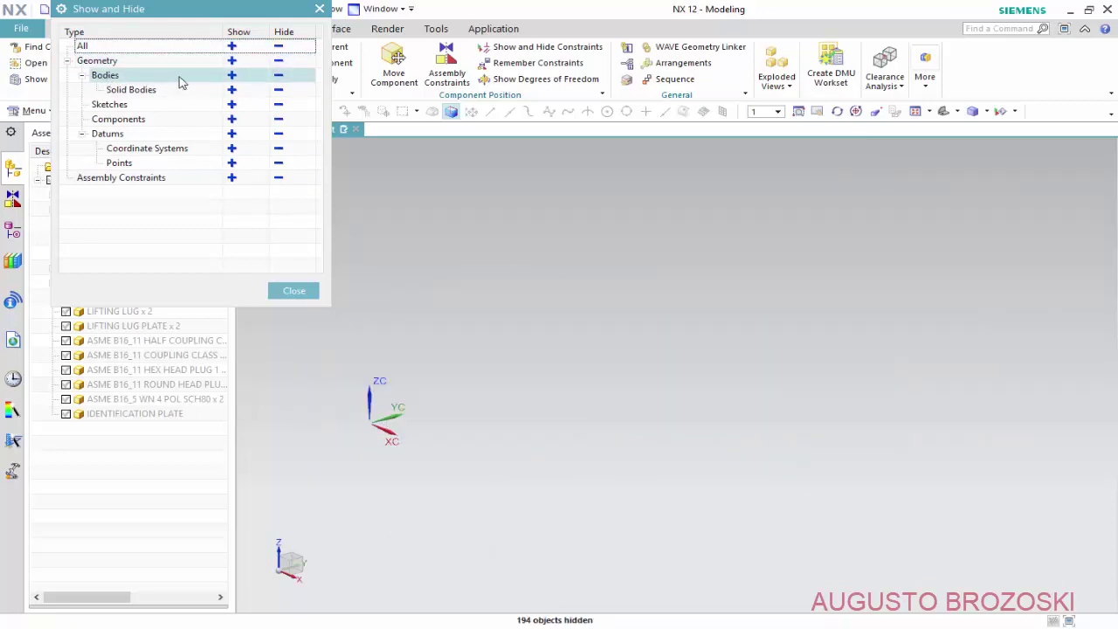
left_click(233, 76)
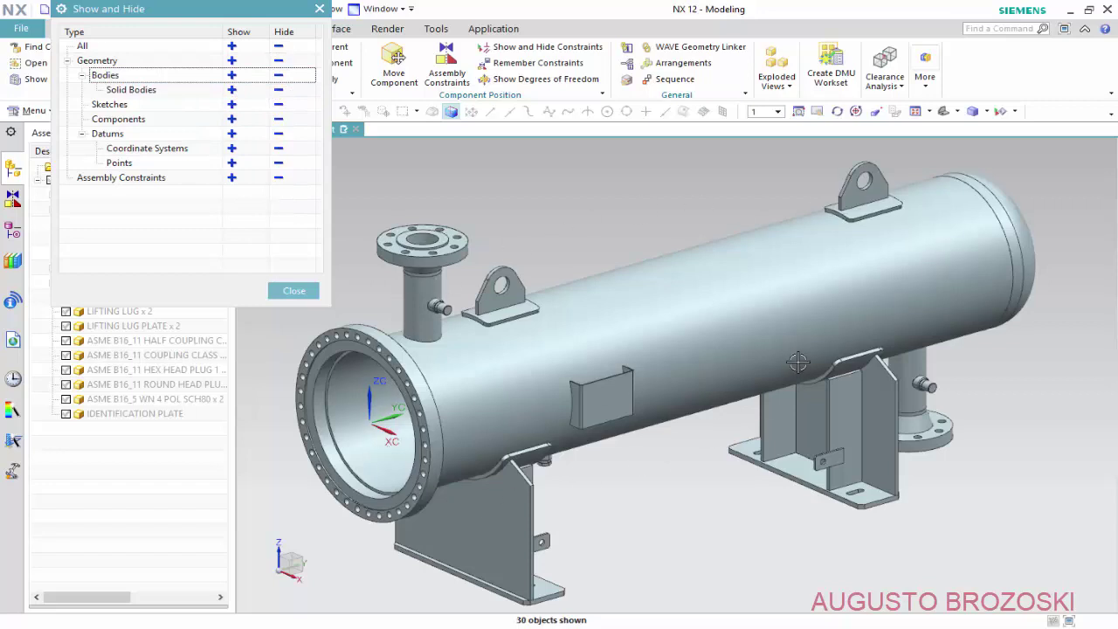
left_click(294, 291)
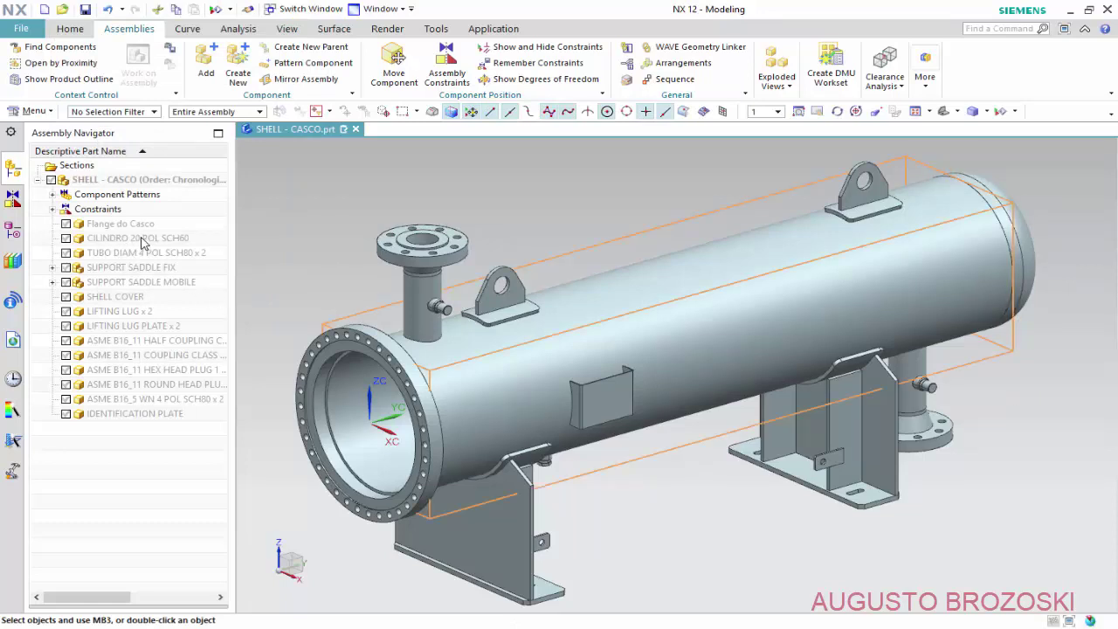
- Set the CILINDRO 20 POL SCH60 shell's display translucency to 70
right_click(142, 241)
mouse_move(208, 324)
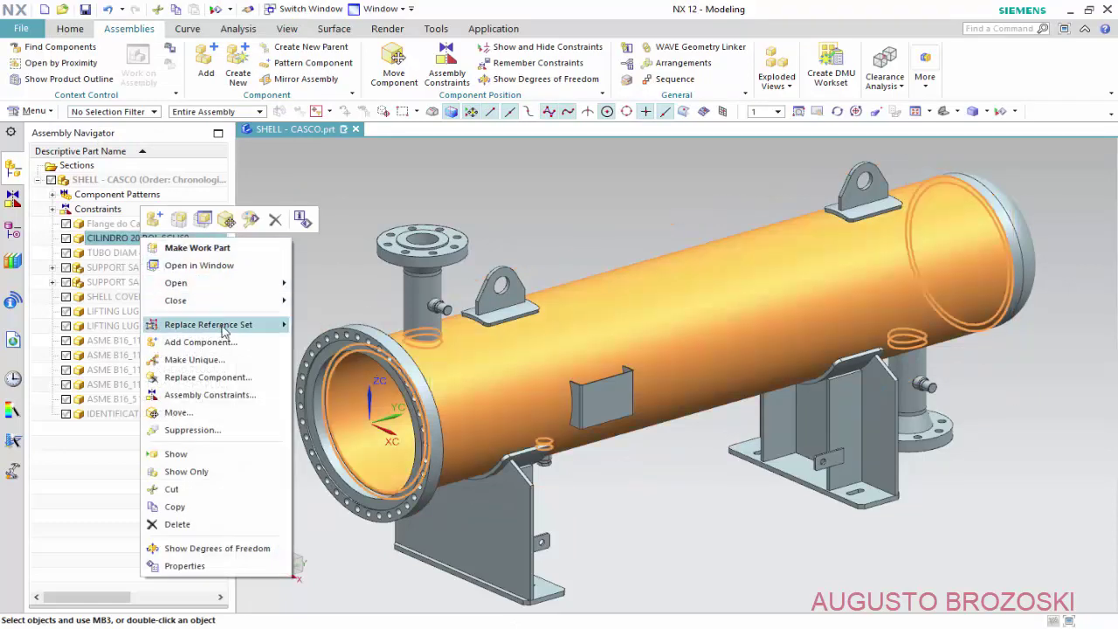
left_click(253, 221)
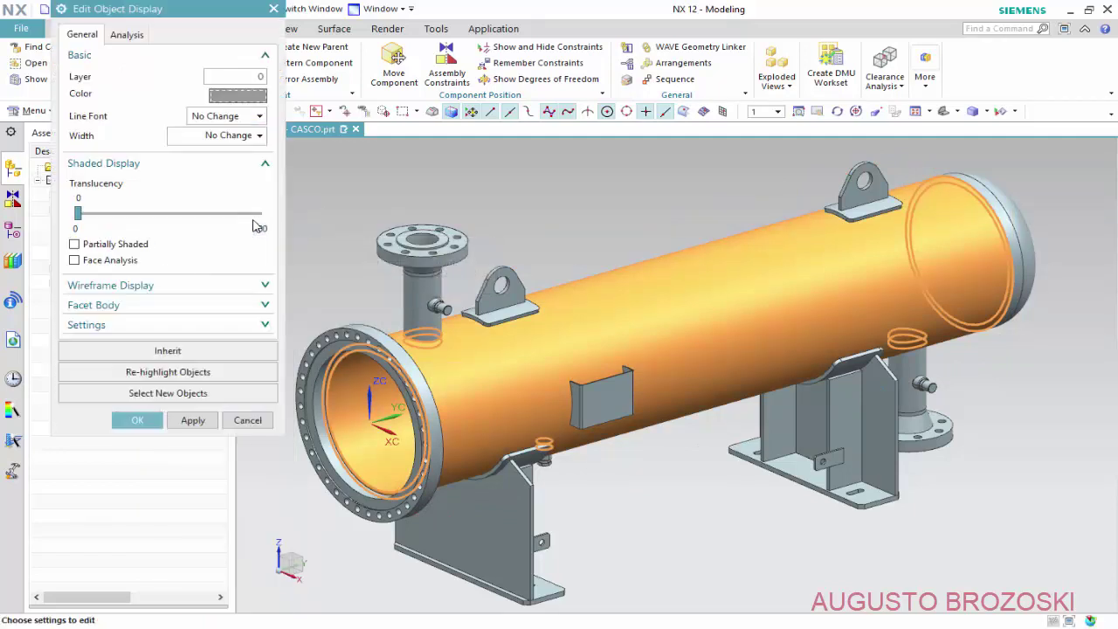
mouse_move(78, 214)
left_mouse_down()
mouse_move(260, 223)
mouse_move(213, 226)
left_mouse_up()
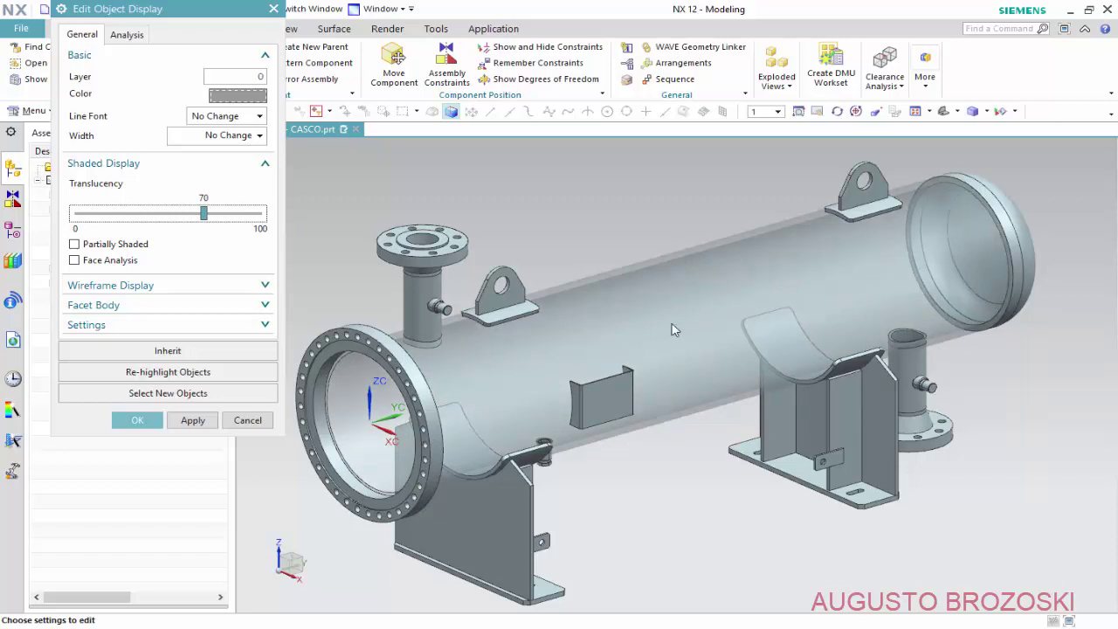
left_click(137, 420)
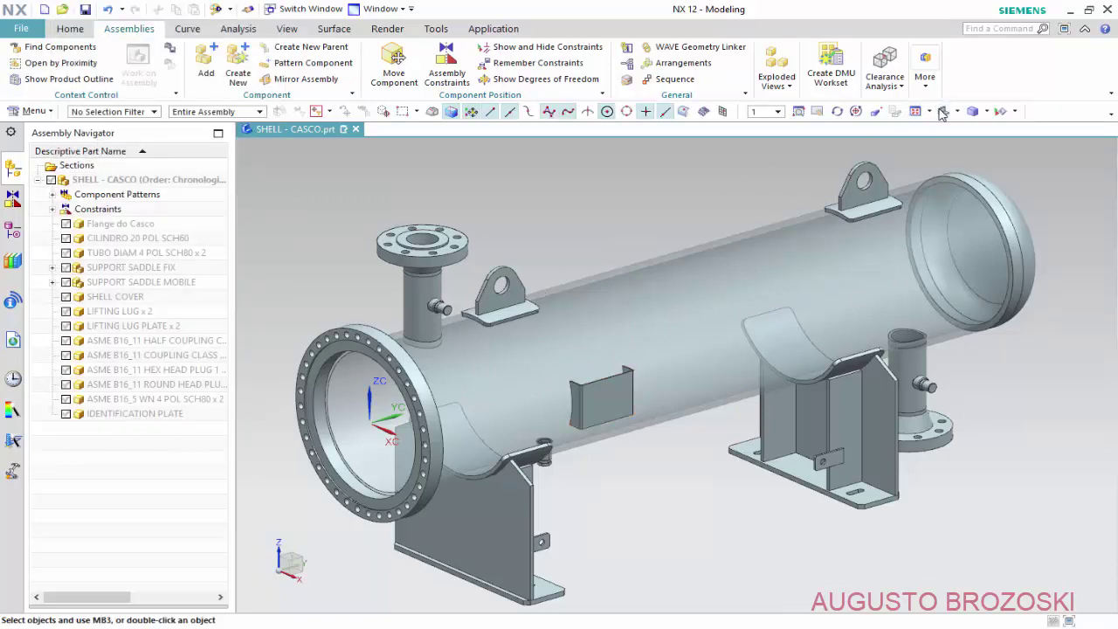
- Save the SHELL - CASCO assembly and orbit the model to view the other end
left_click(85, 8)
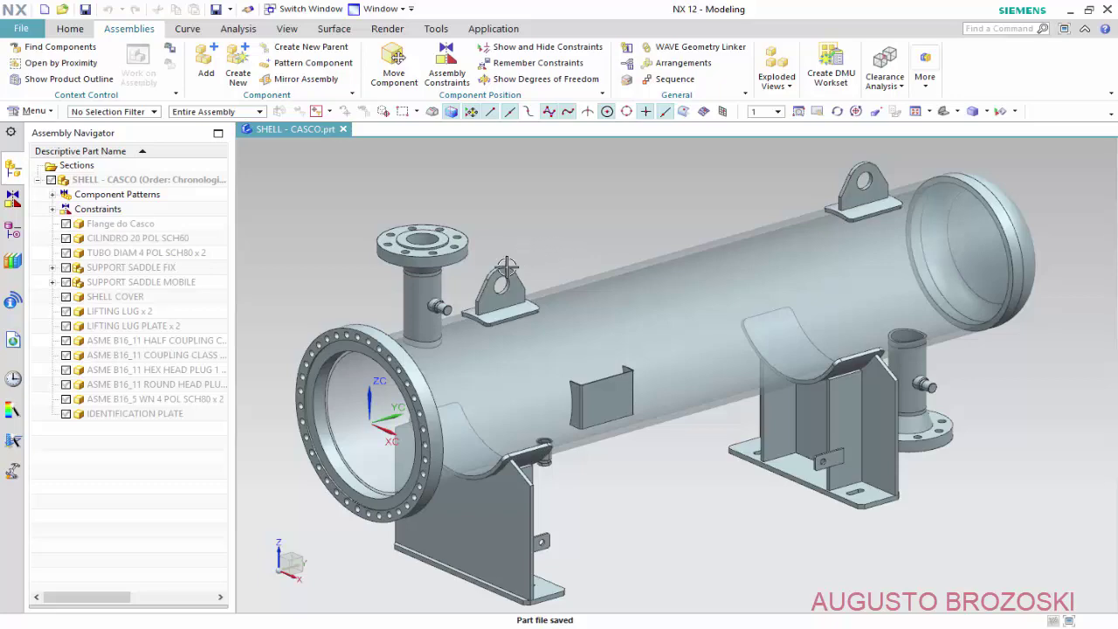
mouse_move(468, 372)
middle_mouse_down()
mouse_move(607, 400)
mouse_move(564, 409)
mouse_move(572, 415)
middle_mouse_up()
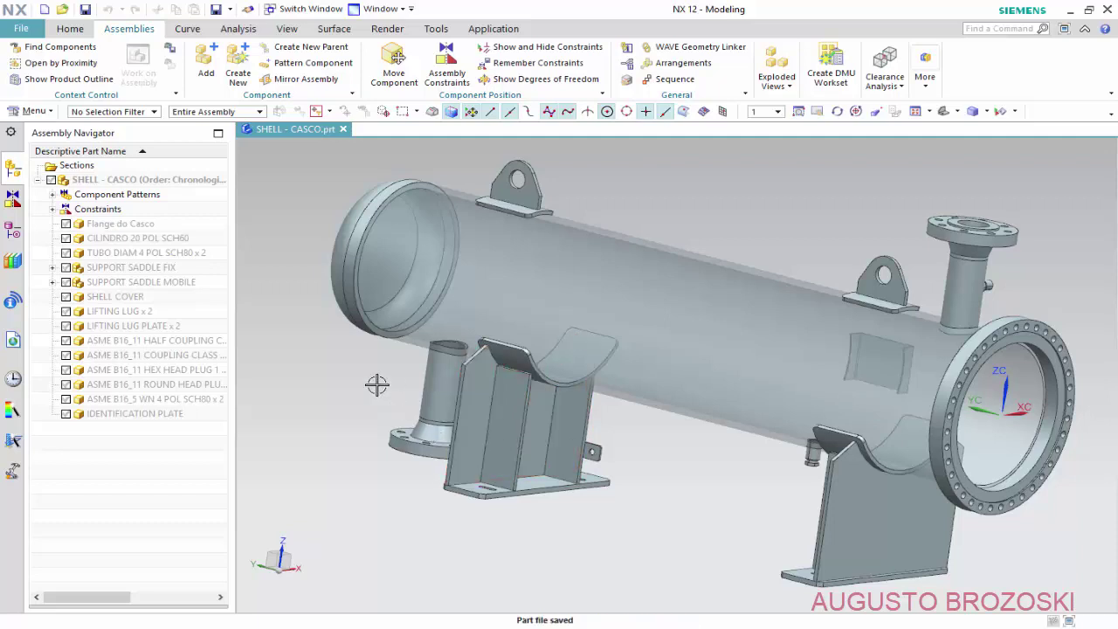